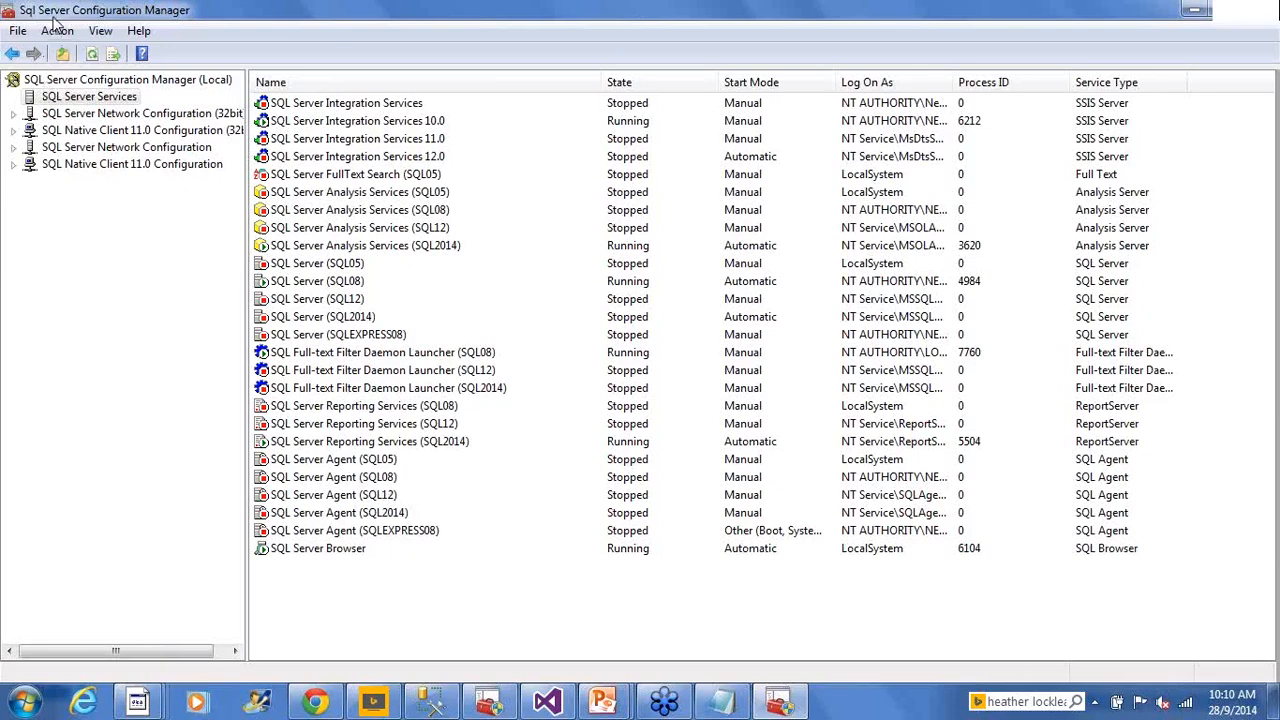
pyautogui.click(8, 705)
pyautogui.click(60, 692)
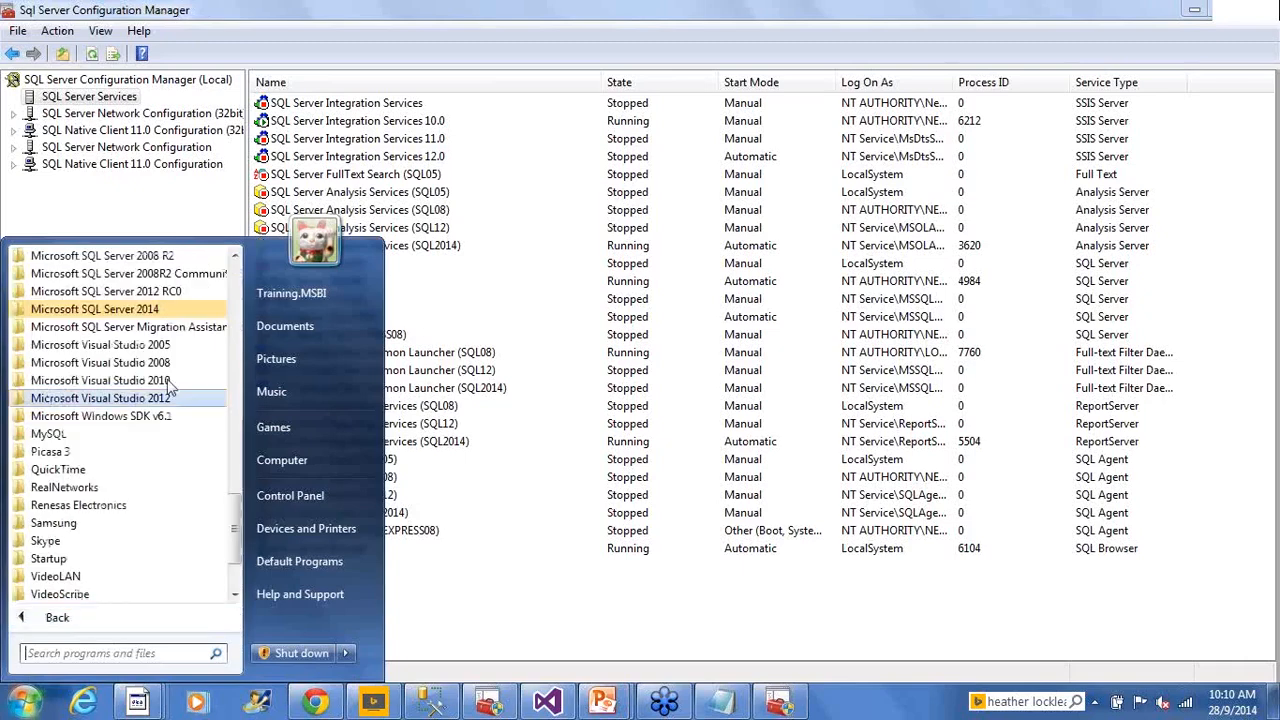
pyautogui.click(150, 309)
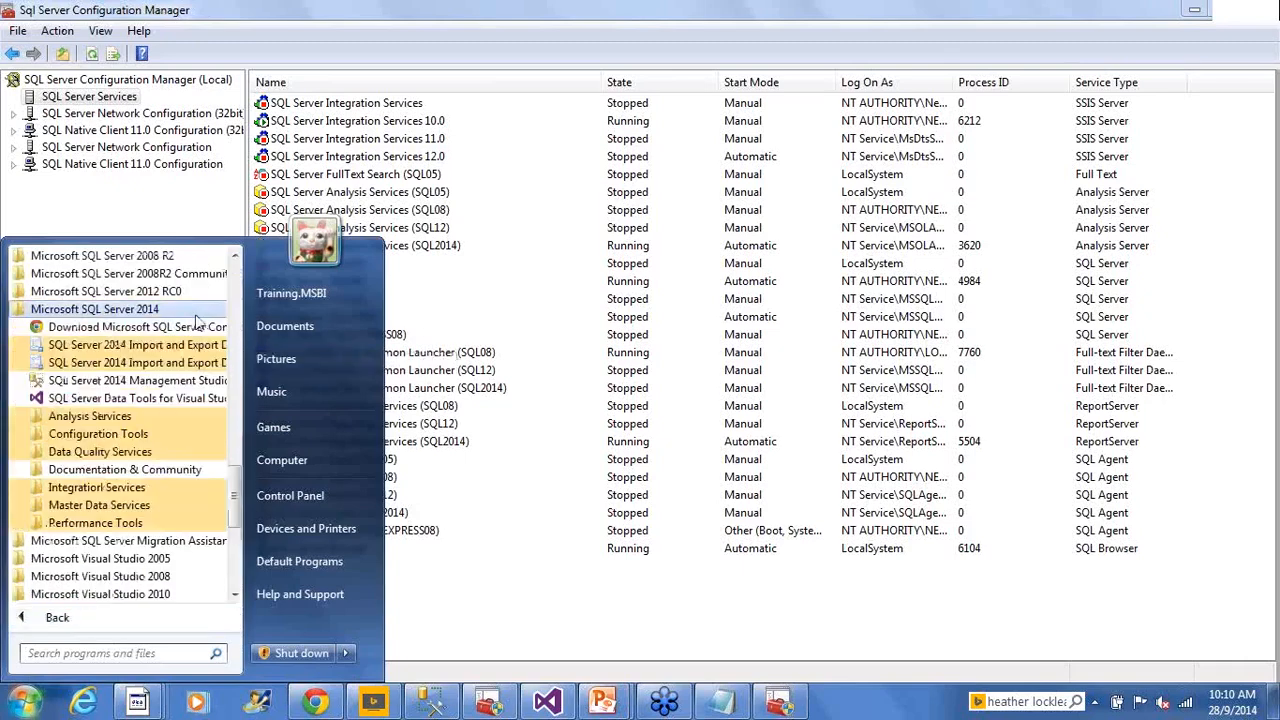
pyautogui.click(178, 436)
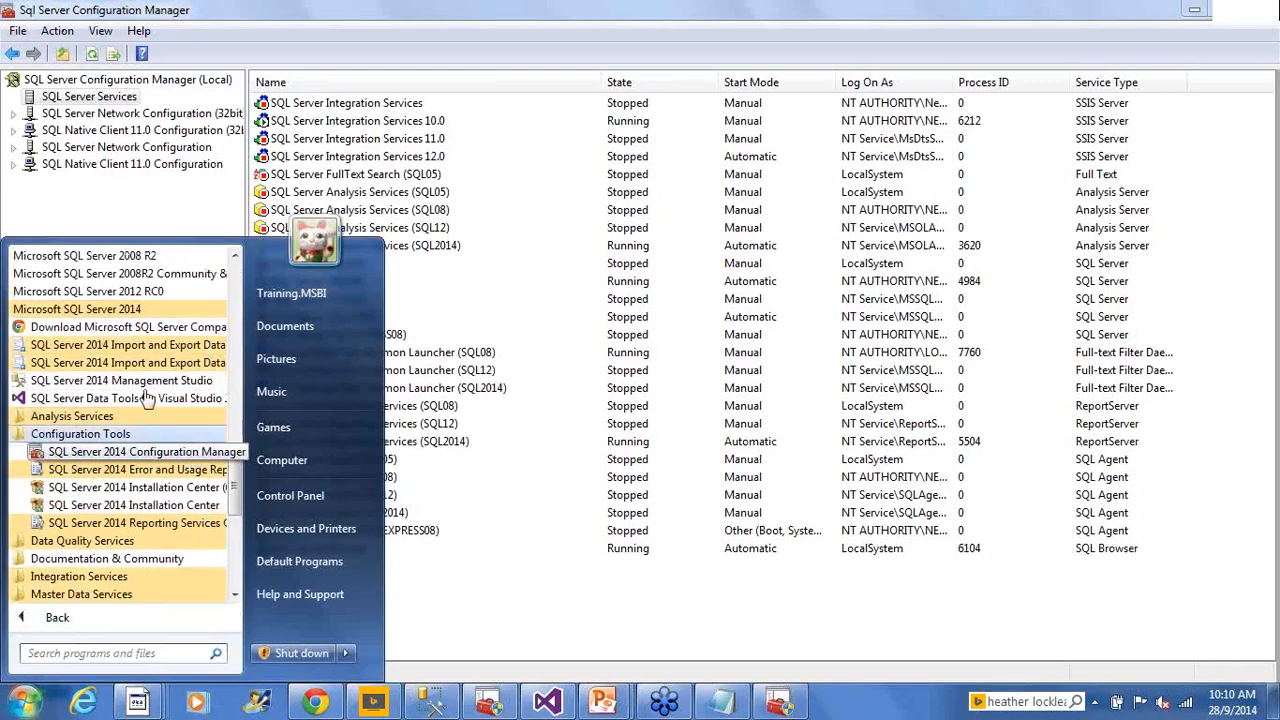
pyautogui.click(193, 455)
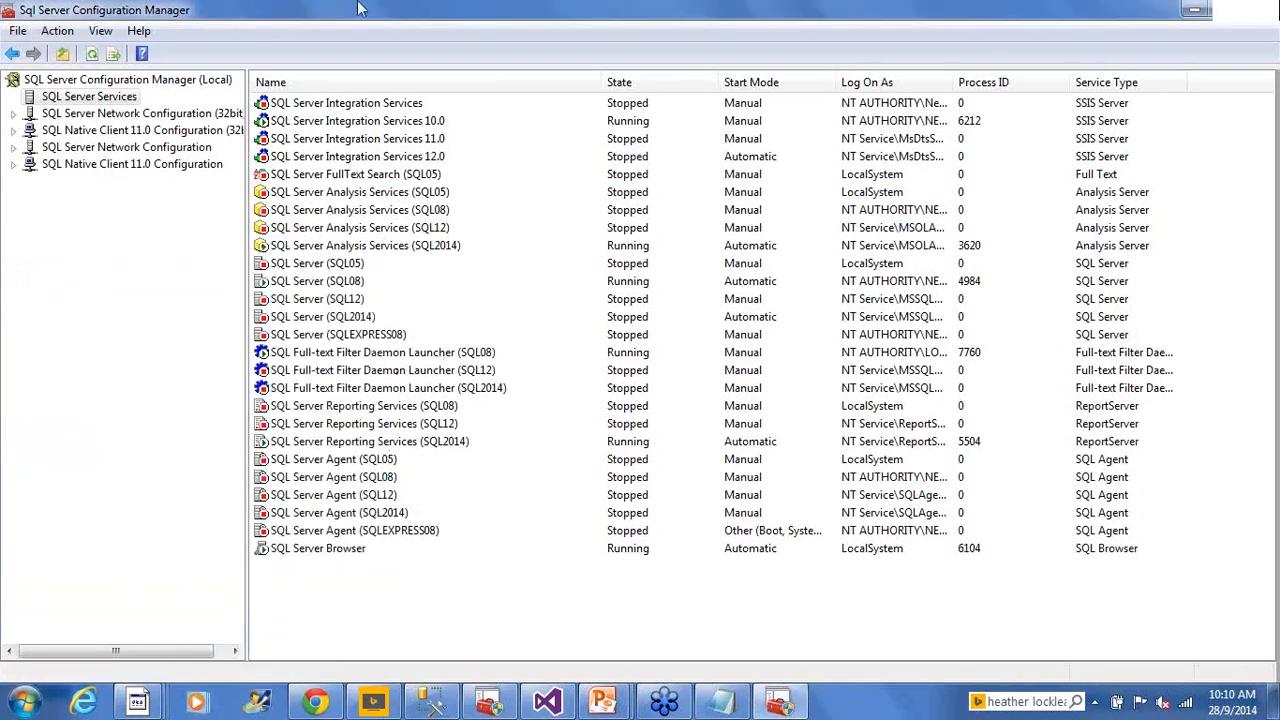
pyautogui.click(468, 354)
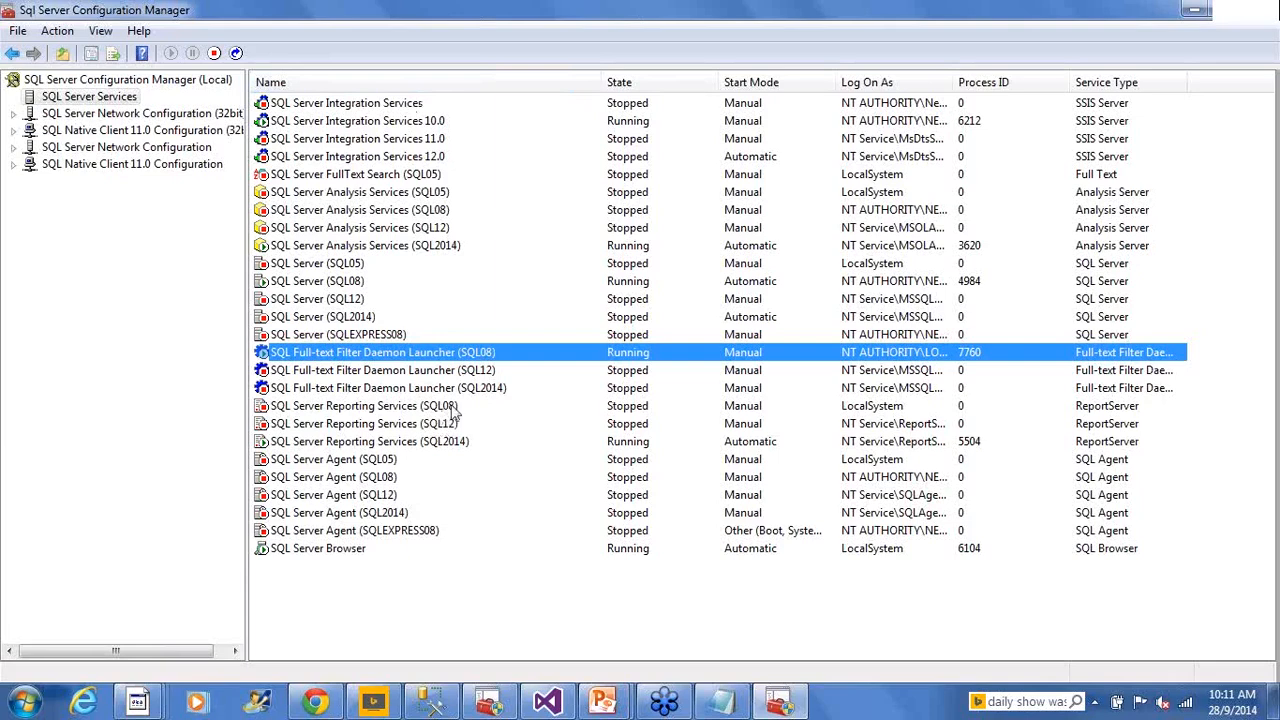
pyautogui.click(452, 247)
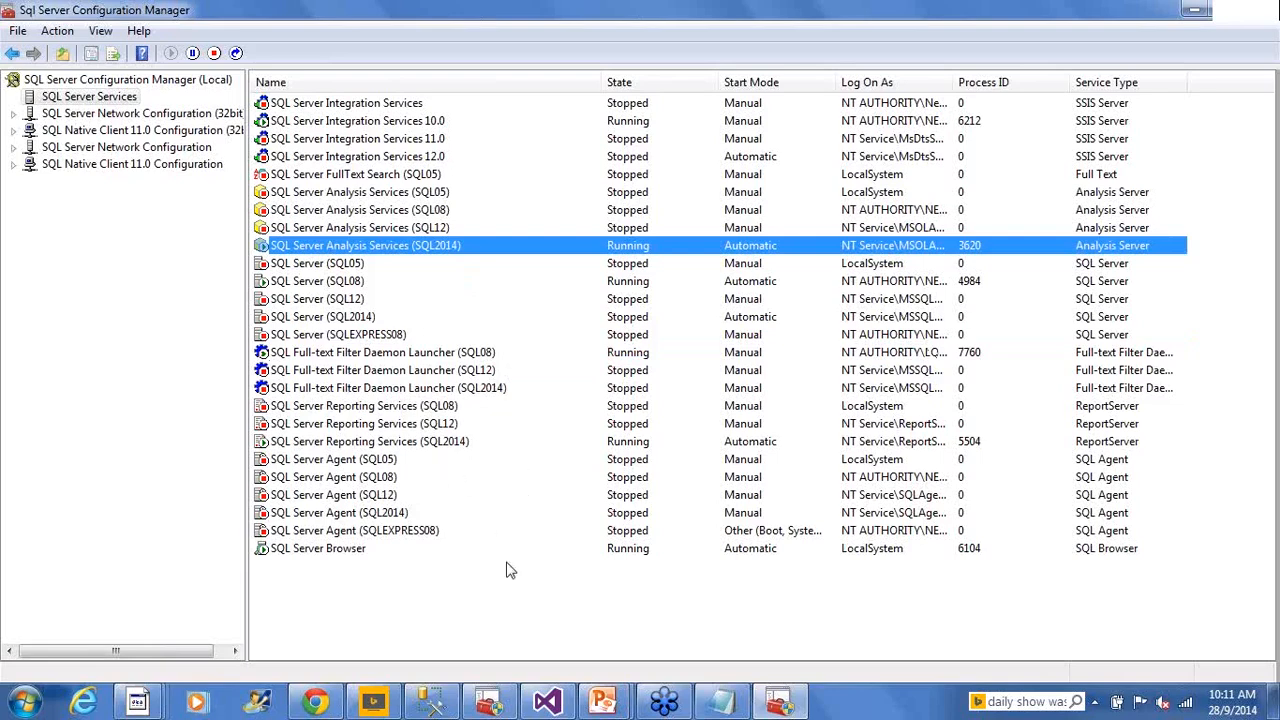
pyautogui.click(418, 513)
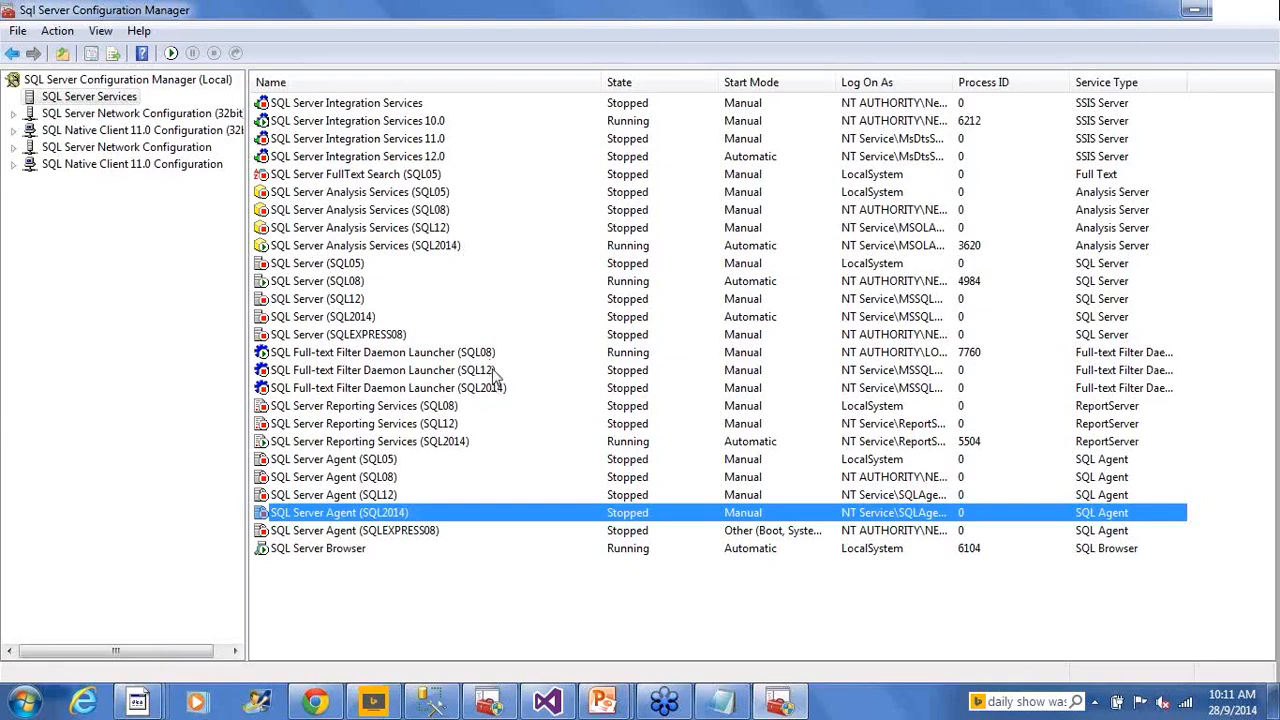
pyautogui.click(363, 320)
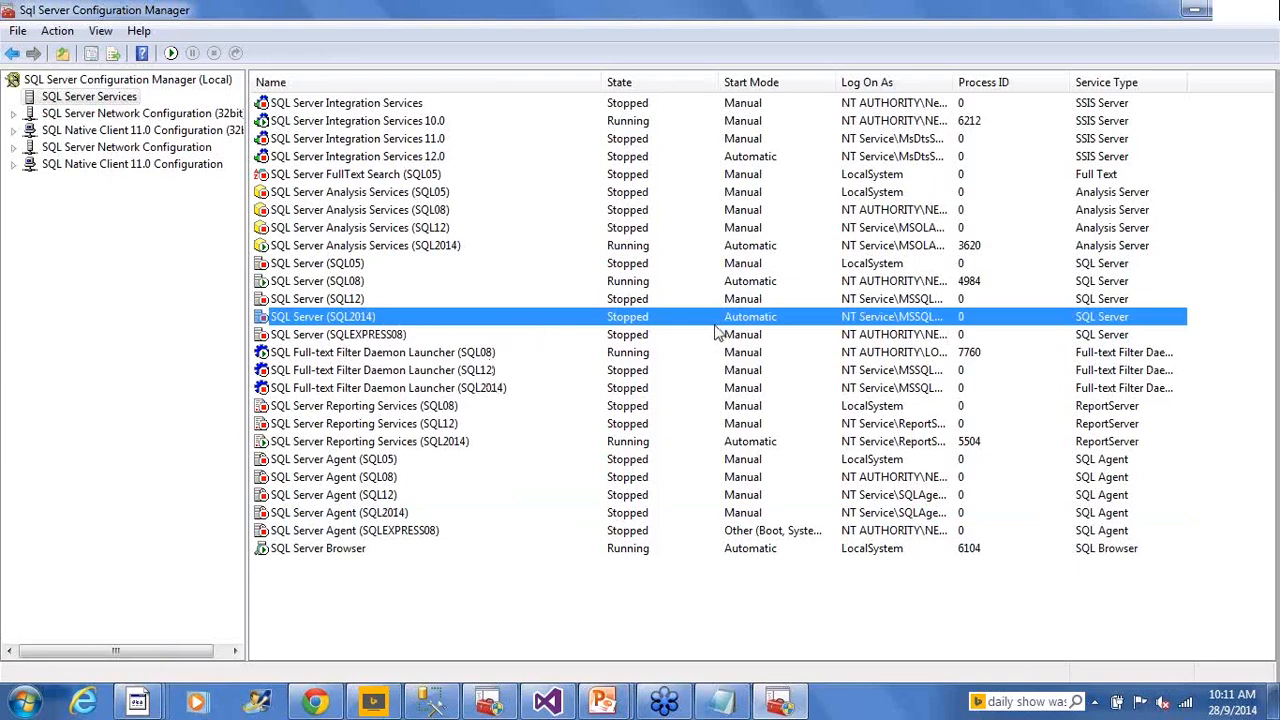
pyautogui.rightClick(335, 324)
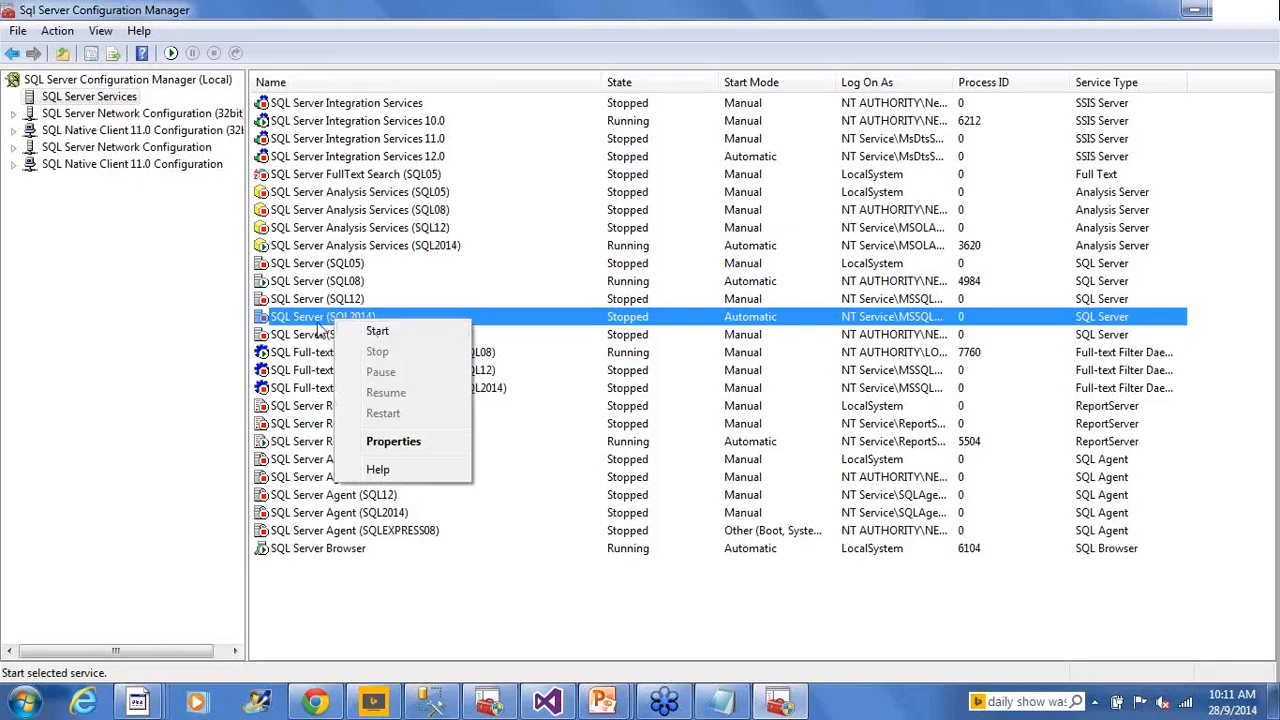
pyautogui.click(318, 323)
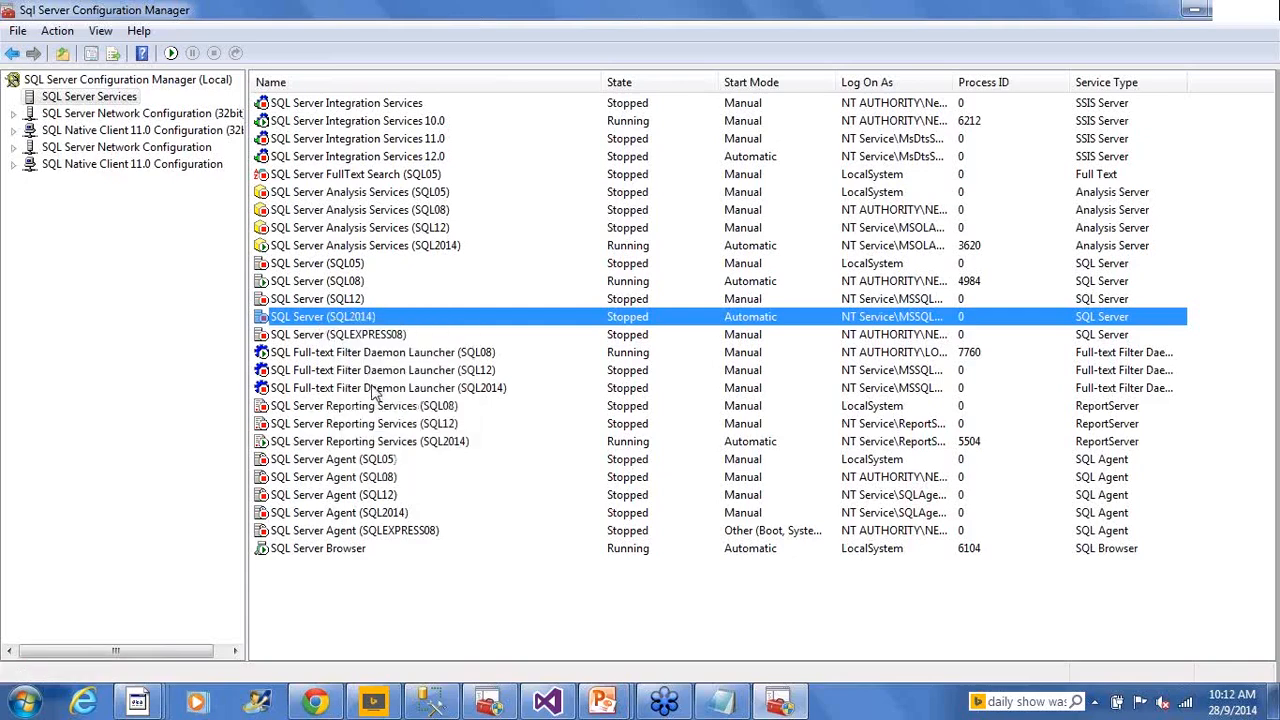
pyautogui.click(430, 160)
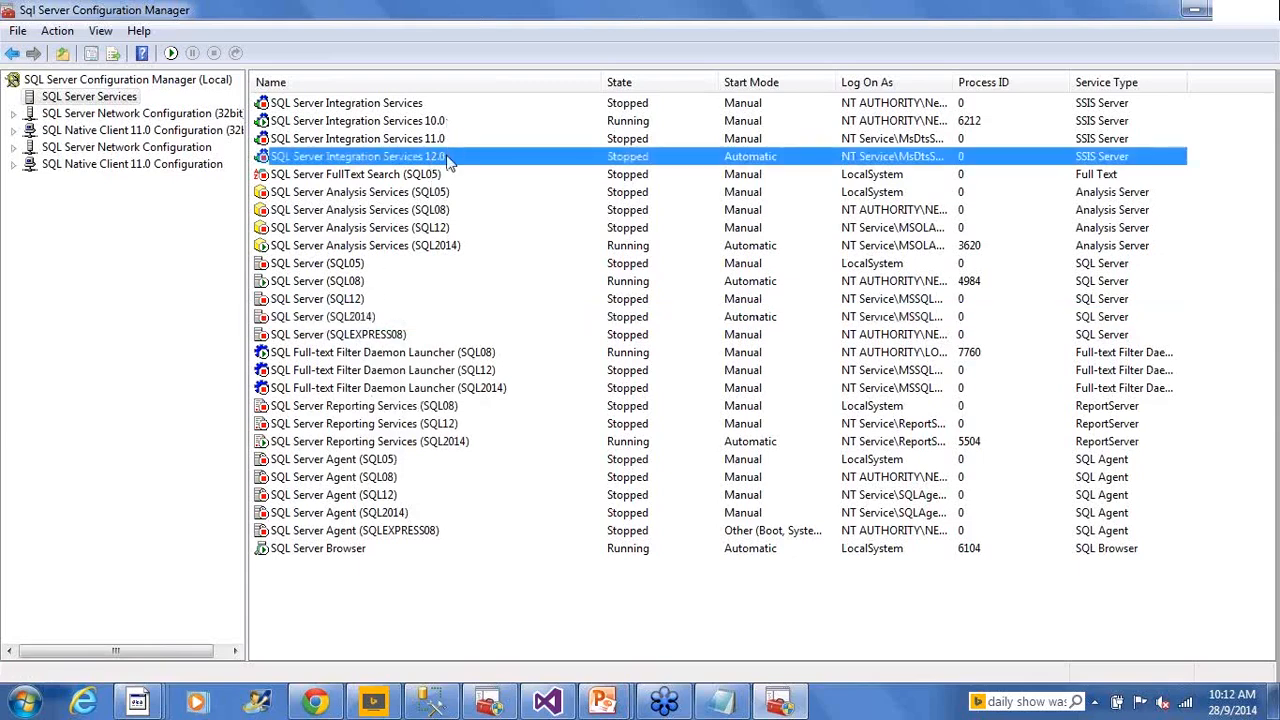
pyautogui.click(446, 123)
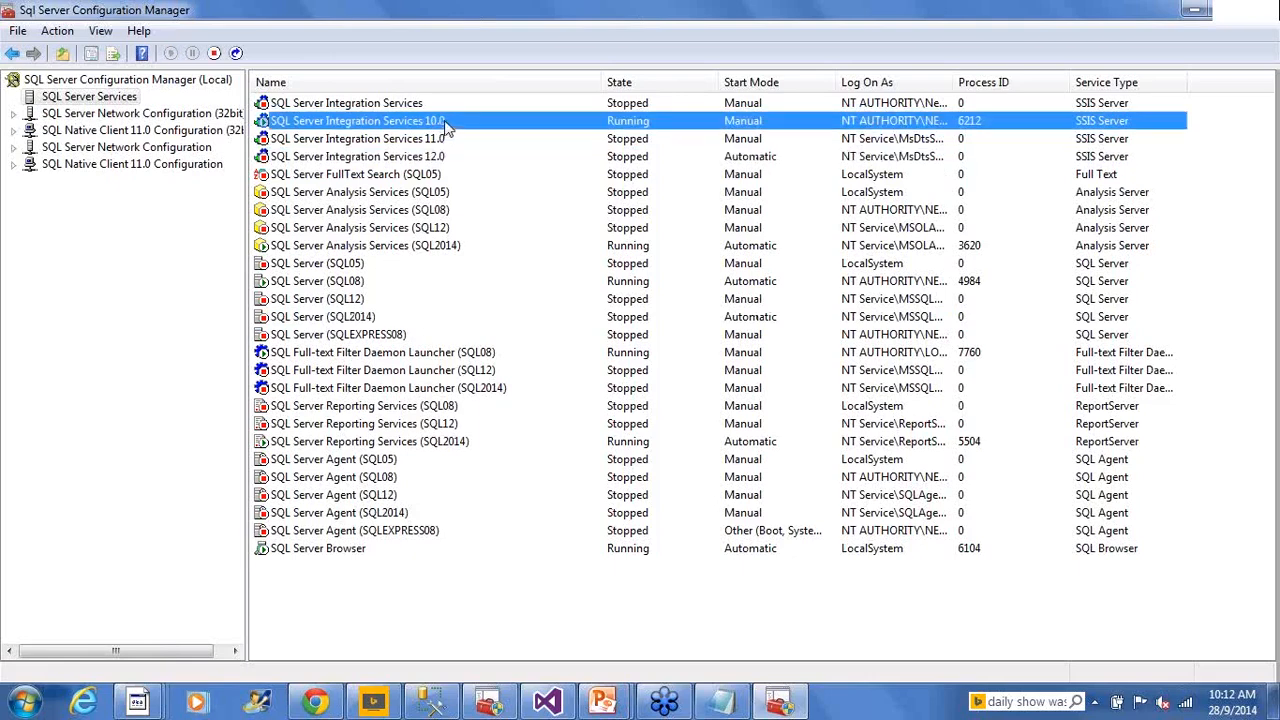
pyautogui.click(407, 104)
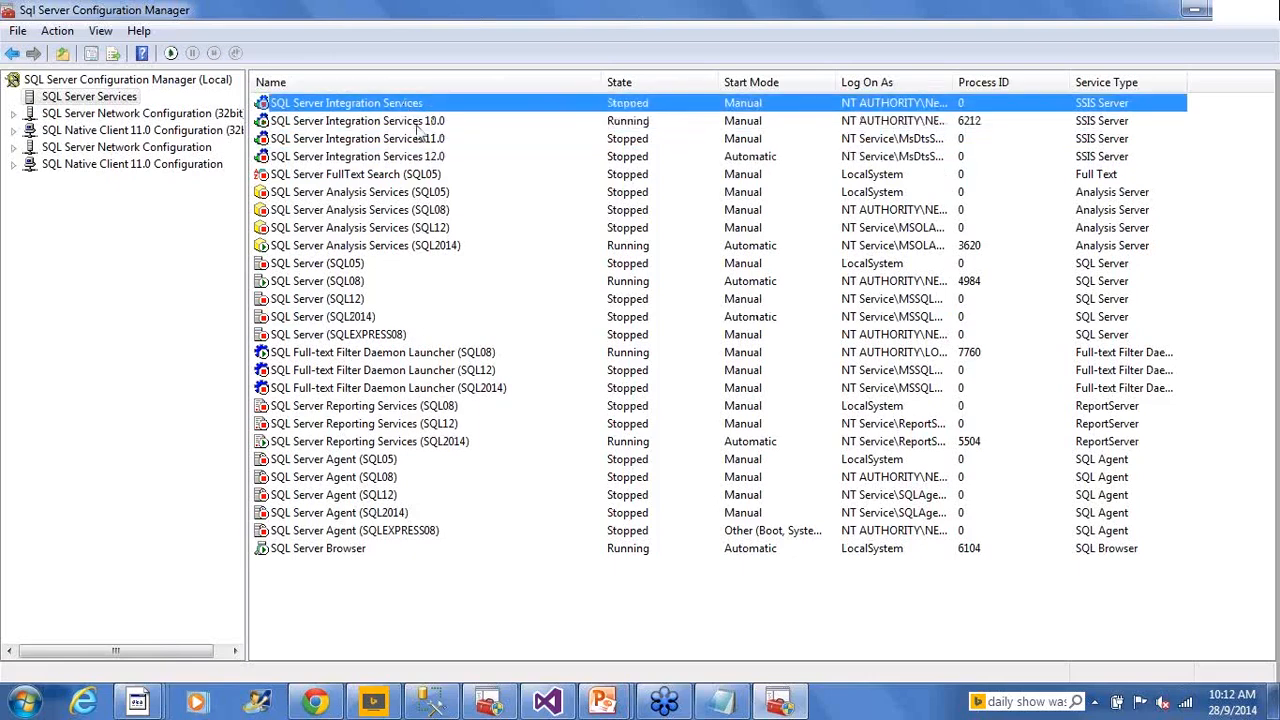
pyautogui.press('Down')
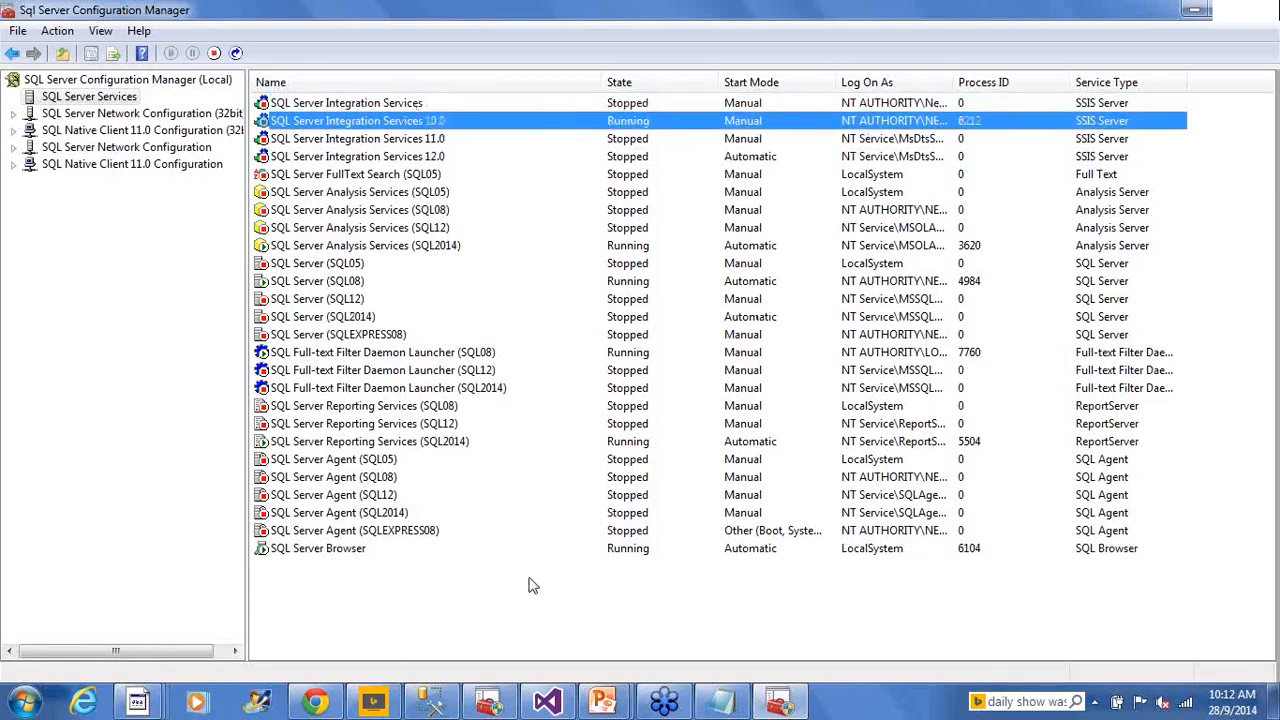
pyautogui.press('Down')
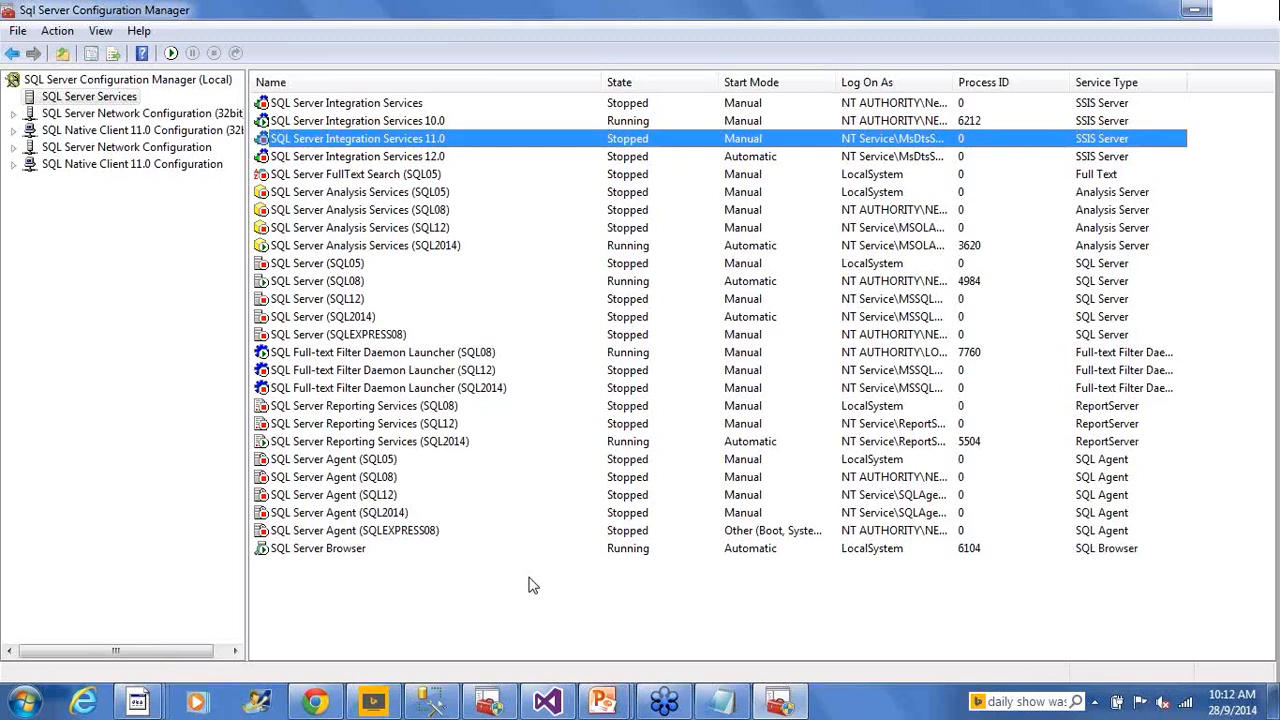
pyautogui.press('Down')
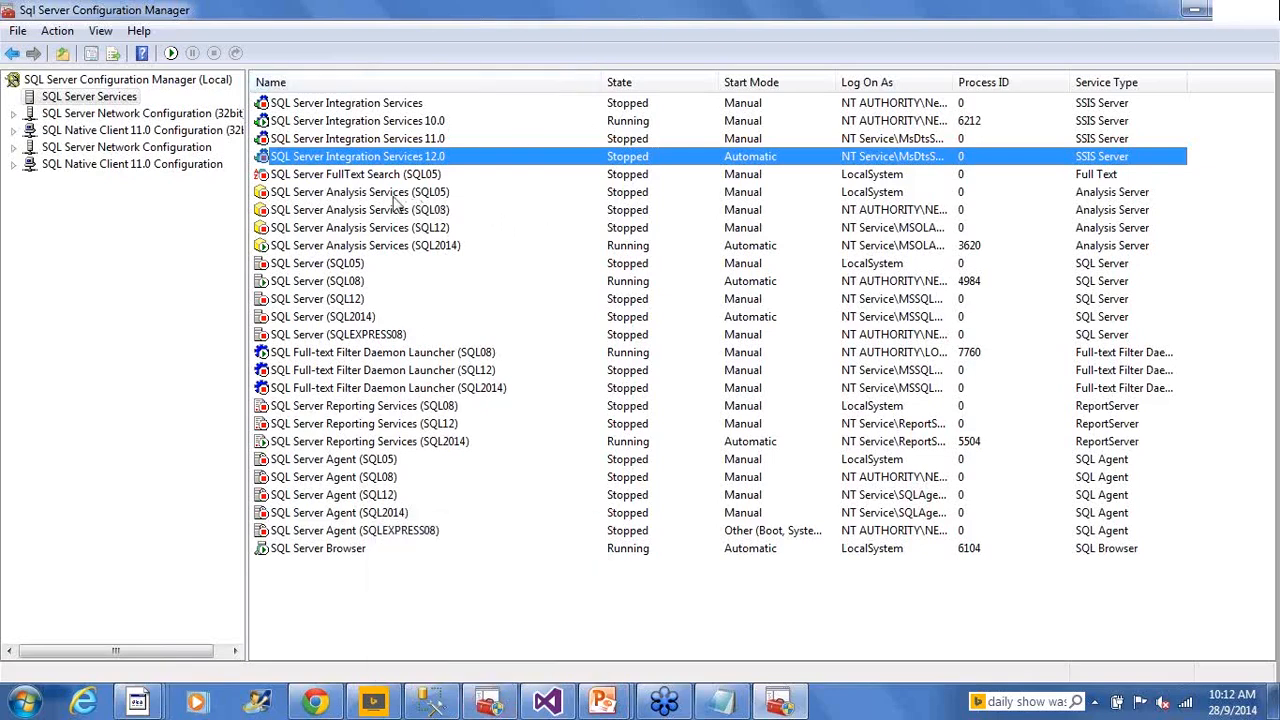
# Start SQL Server Integration Services 12.0 and confirm it runs with process ID 8248
pyautogui.click(418, 176)
pyautogui.click(422, 158)
pyautogui.rightClick(420, 160)
pyautogui.click(456, 168)
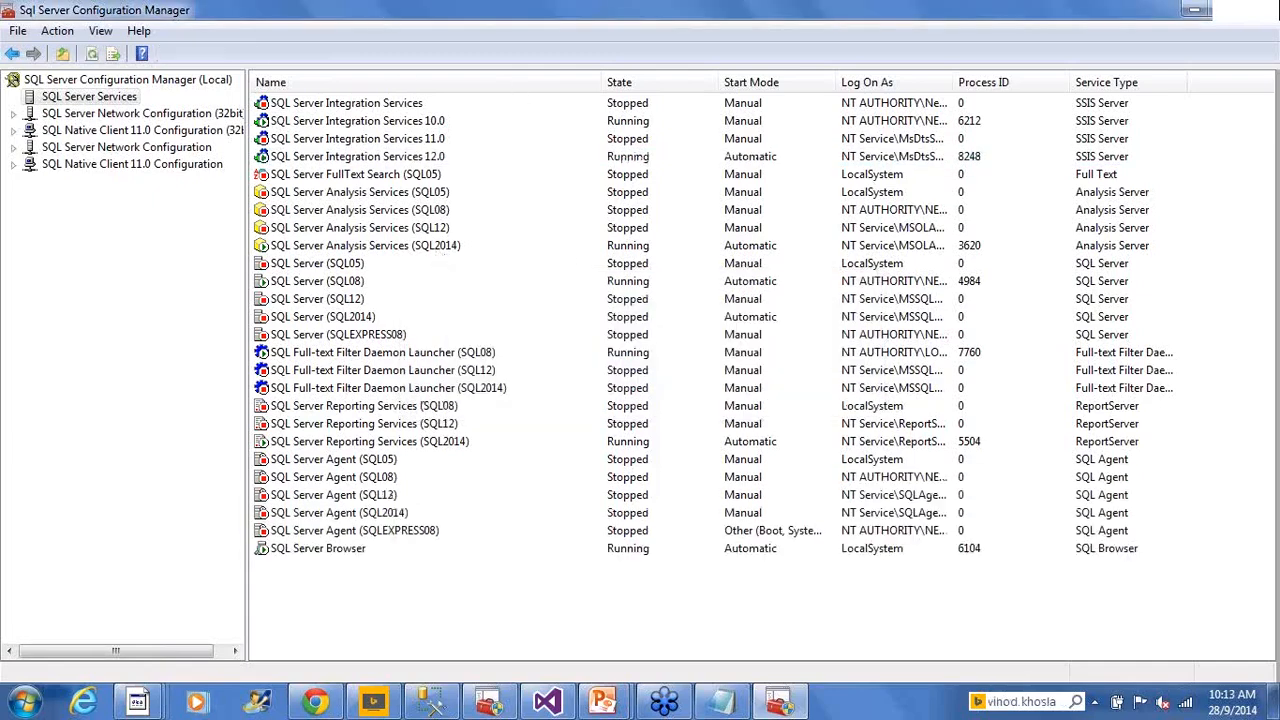
pyautogui.click(438, 160)
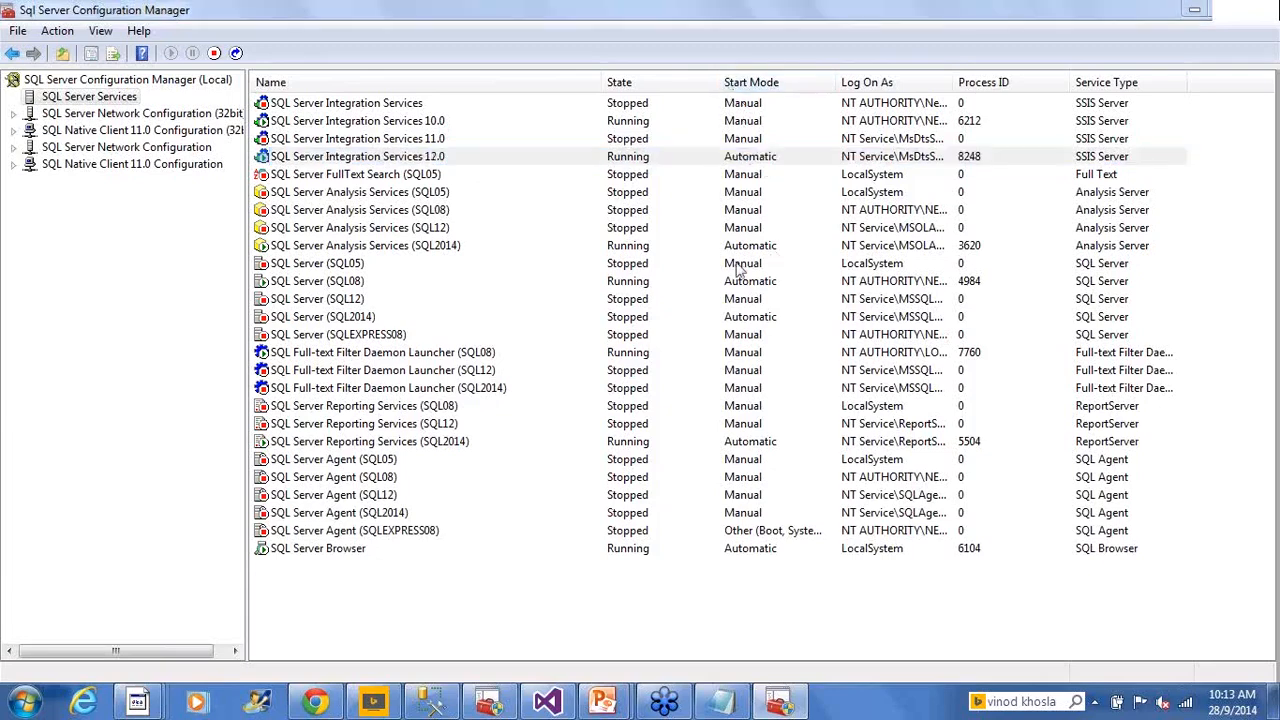
pyautogui.doubleClick(633, 163)
pyautogui.click(518, 162)
pyautogui.click(570, 161)
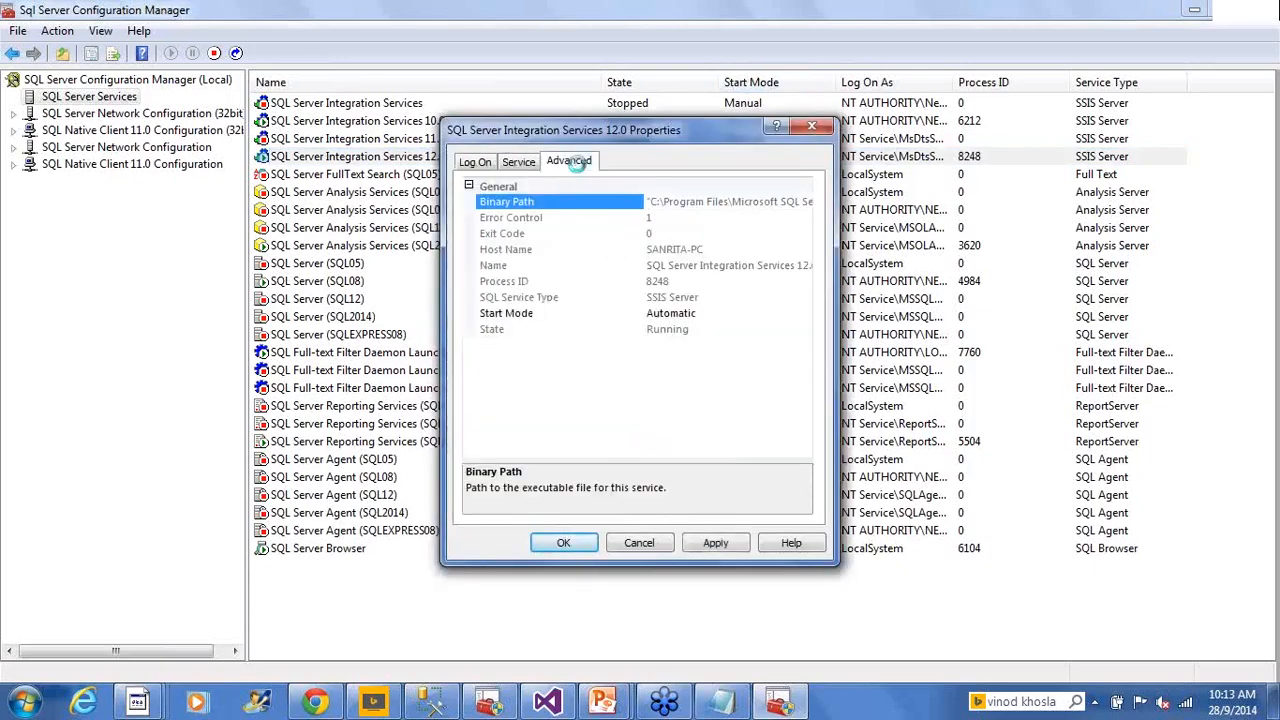
pyautogui.click(521, 164)
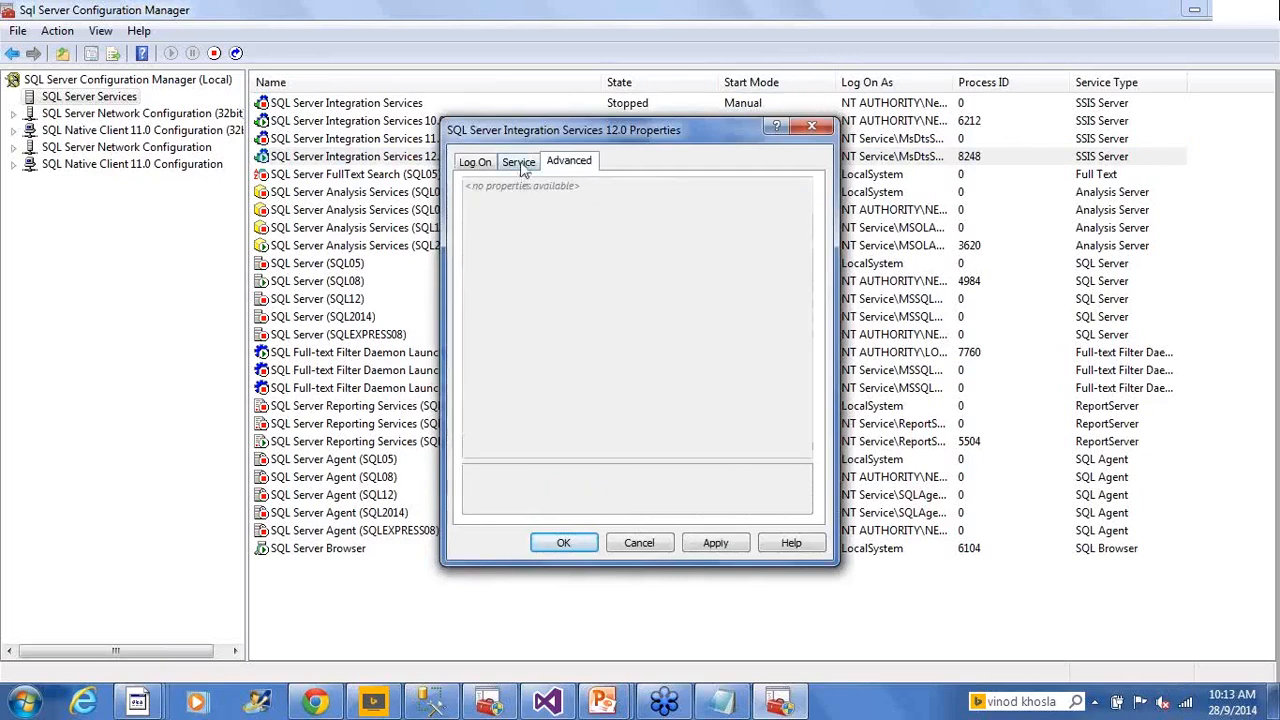
pyautogui.click(708, 315)
pyautogui.click(710, 314)
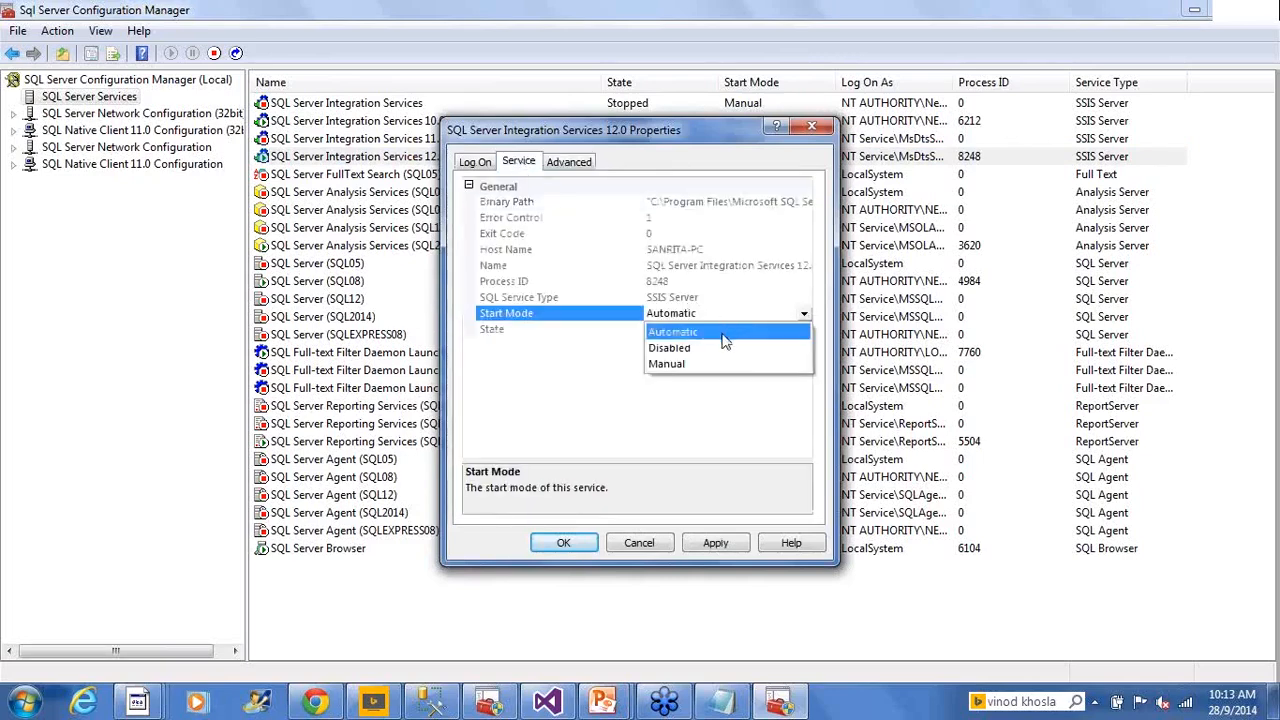
pyautogui.click(648, 438)
pyautogui.click(640, 543)
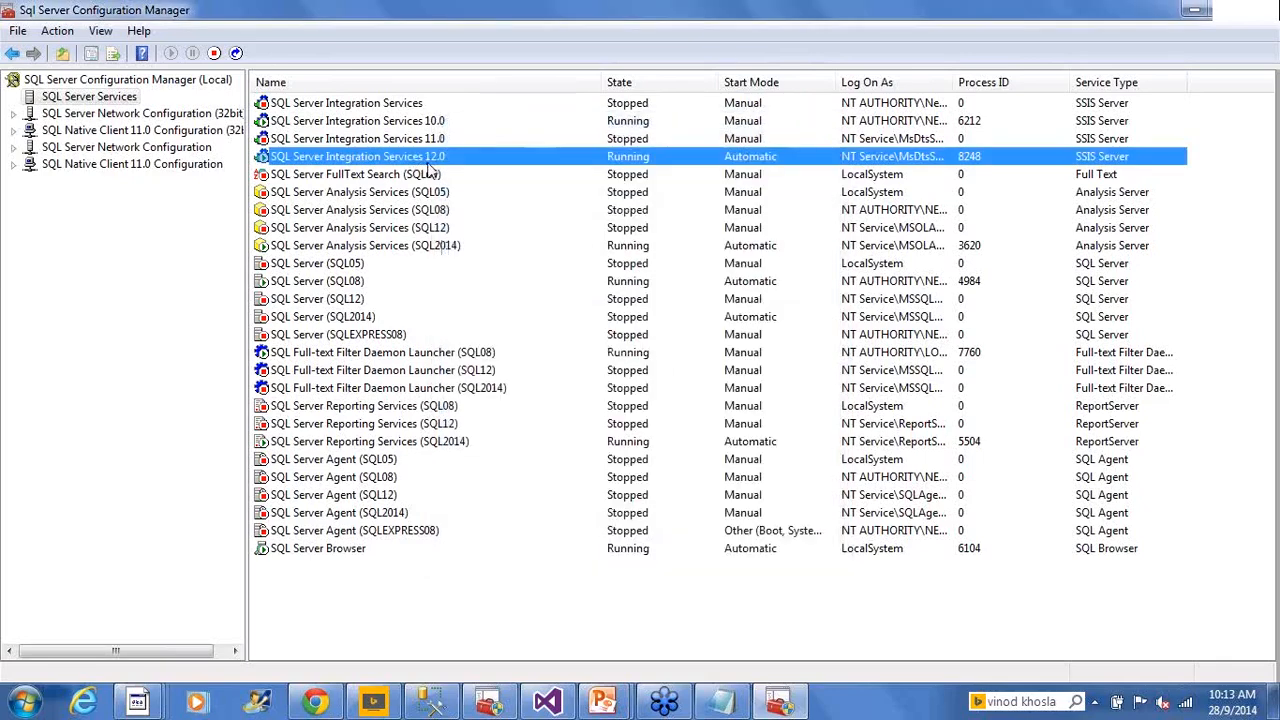
# Review the Analysis and Reporting Services entries, then the Native Client 11.0 and Network Configuration nodes
pyautogui.click(402, 247)
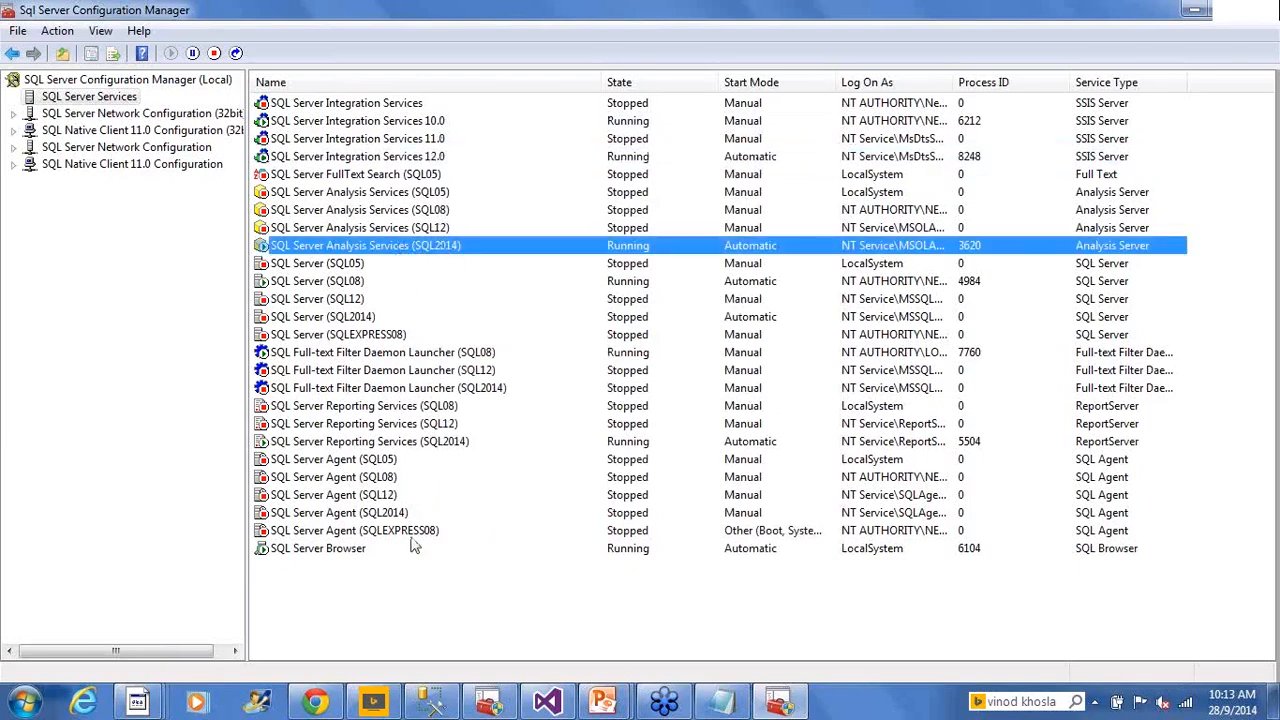
pyautogui.click(410, 443)
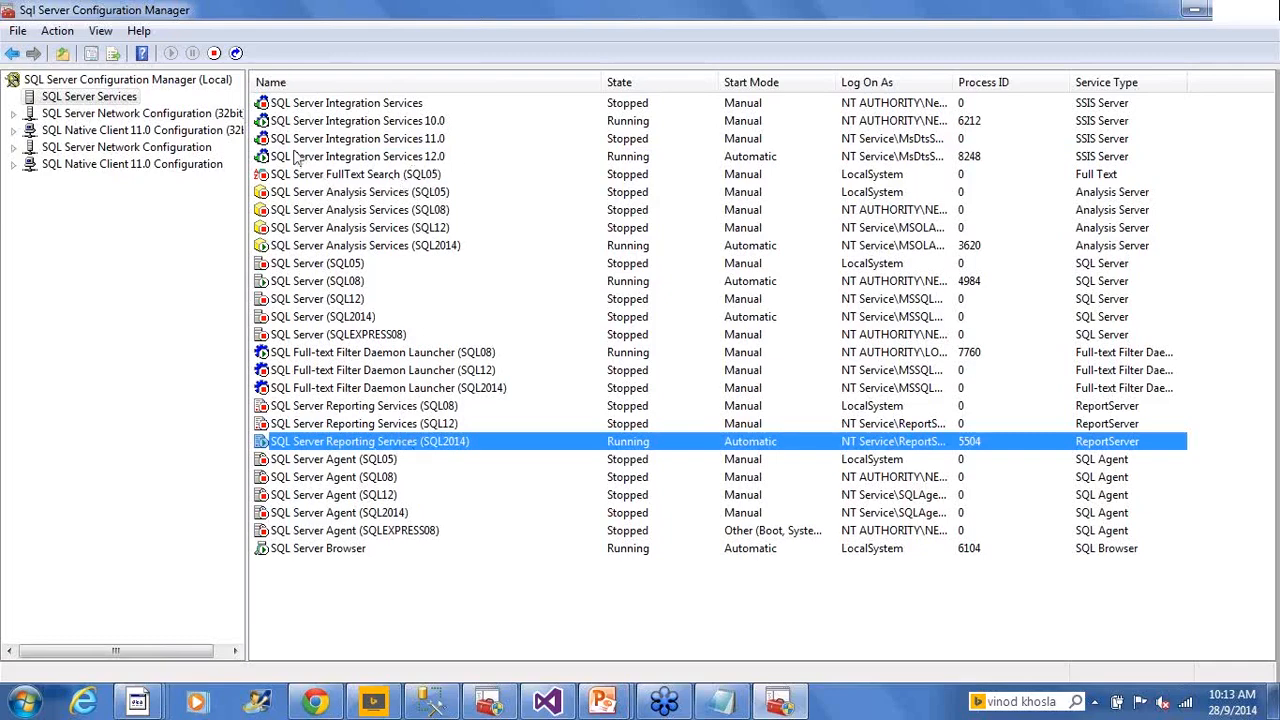
pyautogui.click(192, 165)
pyautogui.click(185, 148)
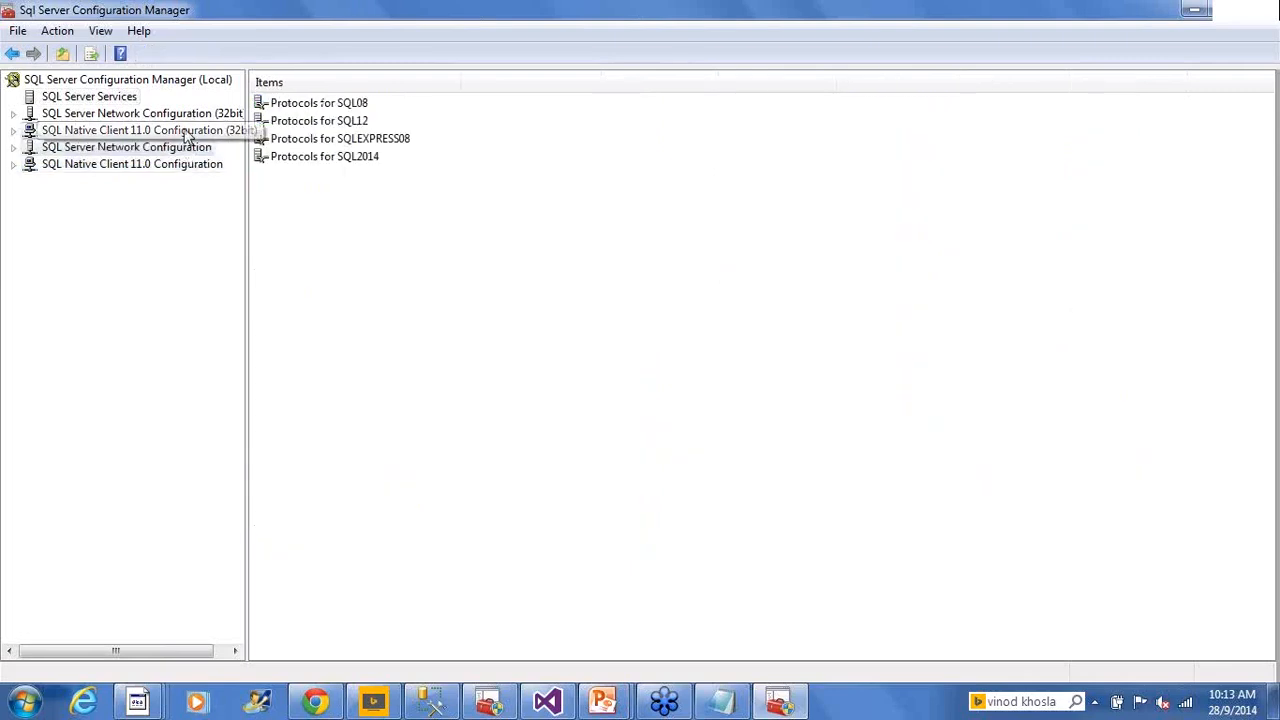
# Check the 32-bit Native Client and network nodes, return to SQL Server Services, and minimize the manager
pyautogui.click(188, 132)
pyautogui.click(190, 114)
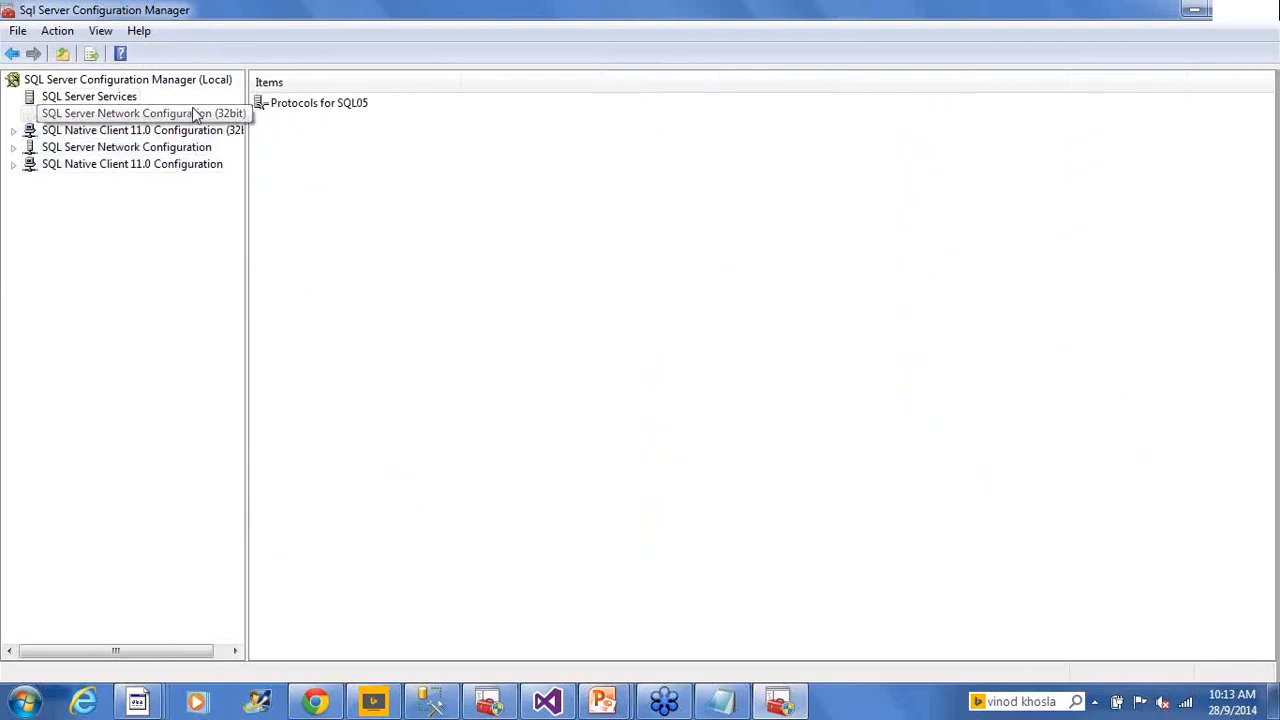
pyautogui.click(126, 100)
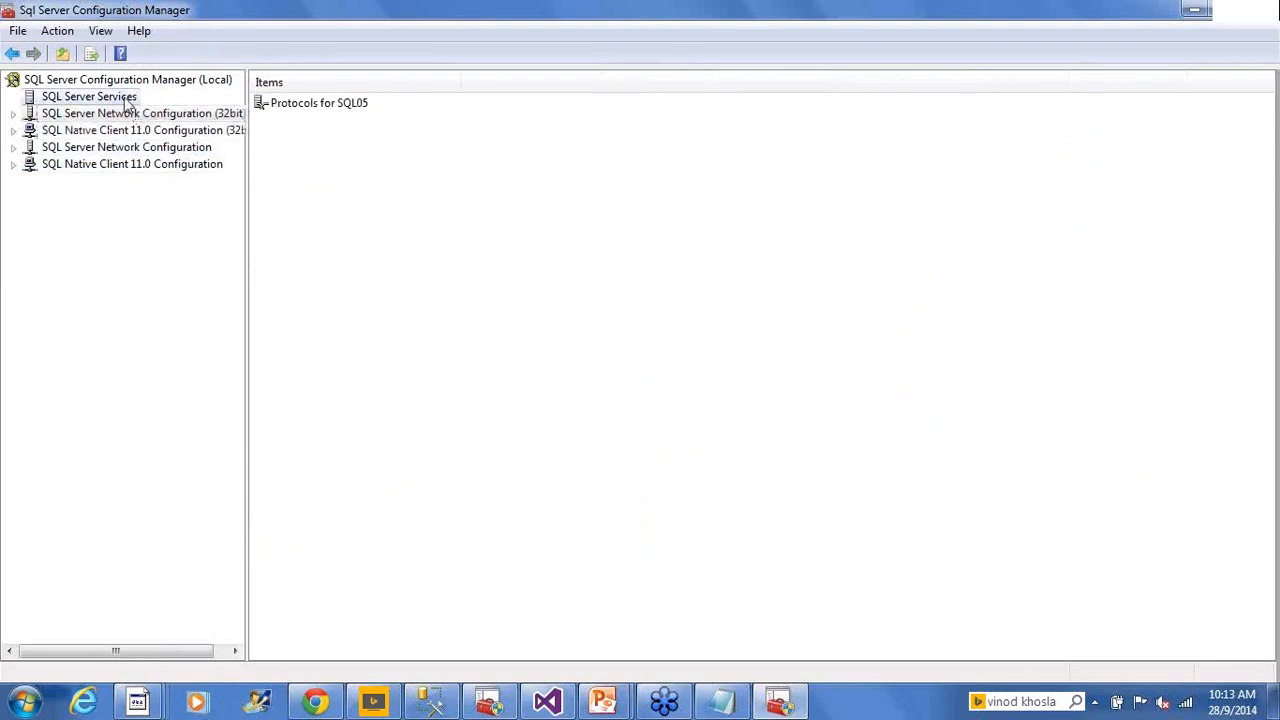
pyautogui.click(1192, 10)
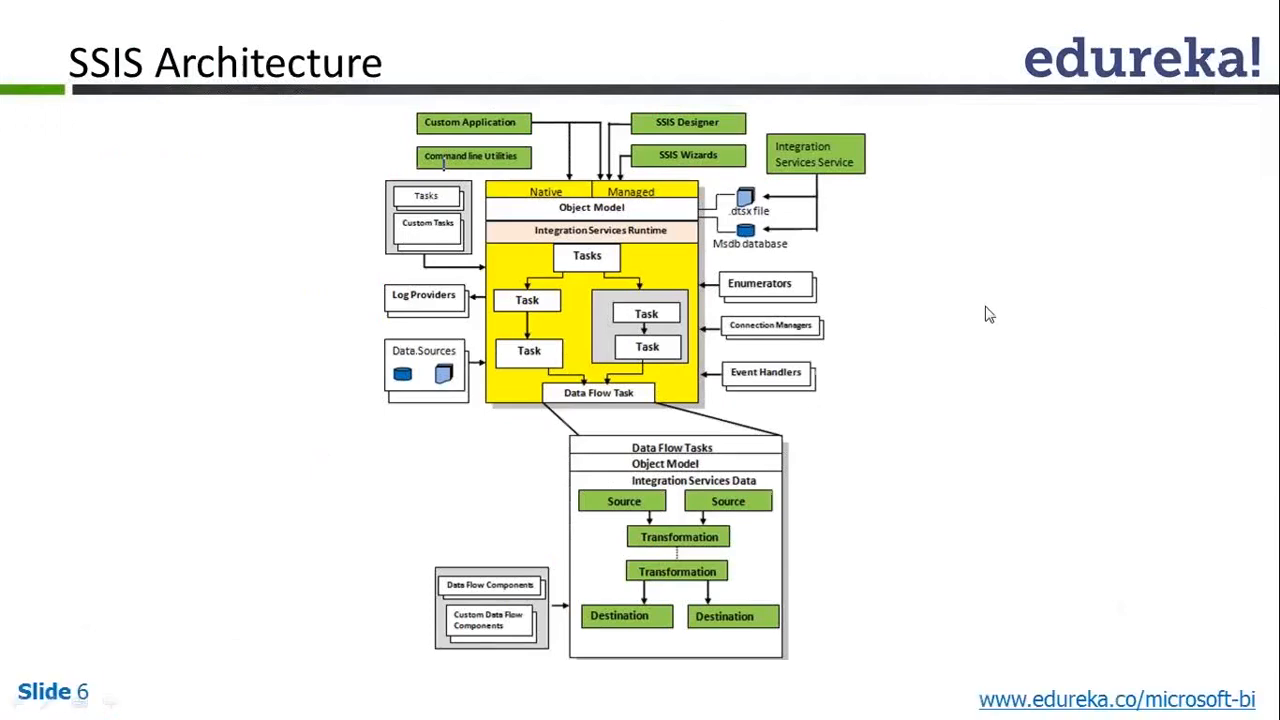
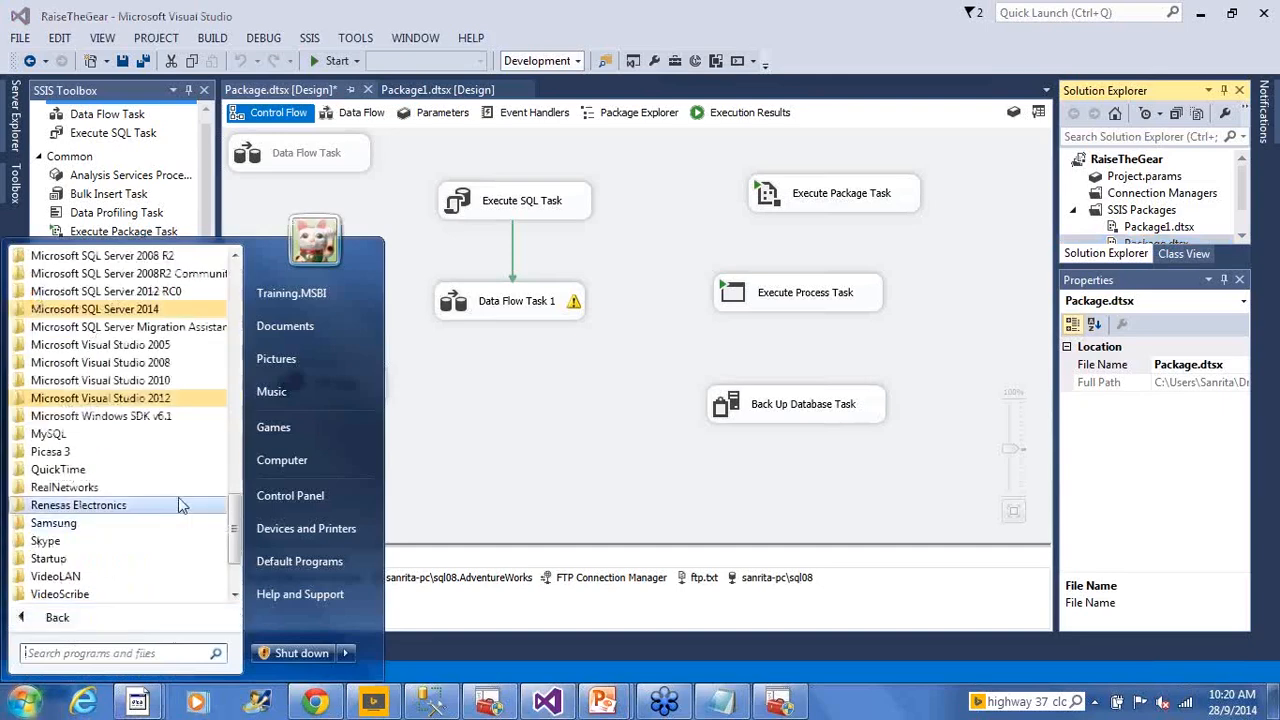
# Launch SQL Server Data Tools for Visual Studio 2013 as administrator from the Microsoft SQL Server 2014 folder
pyautogui.click(145, 313)
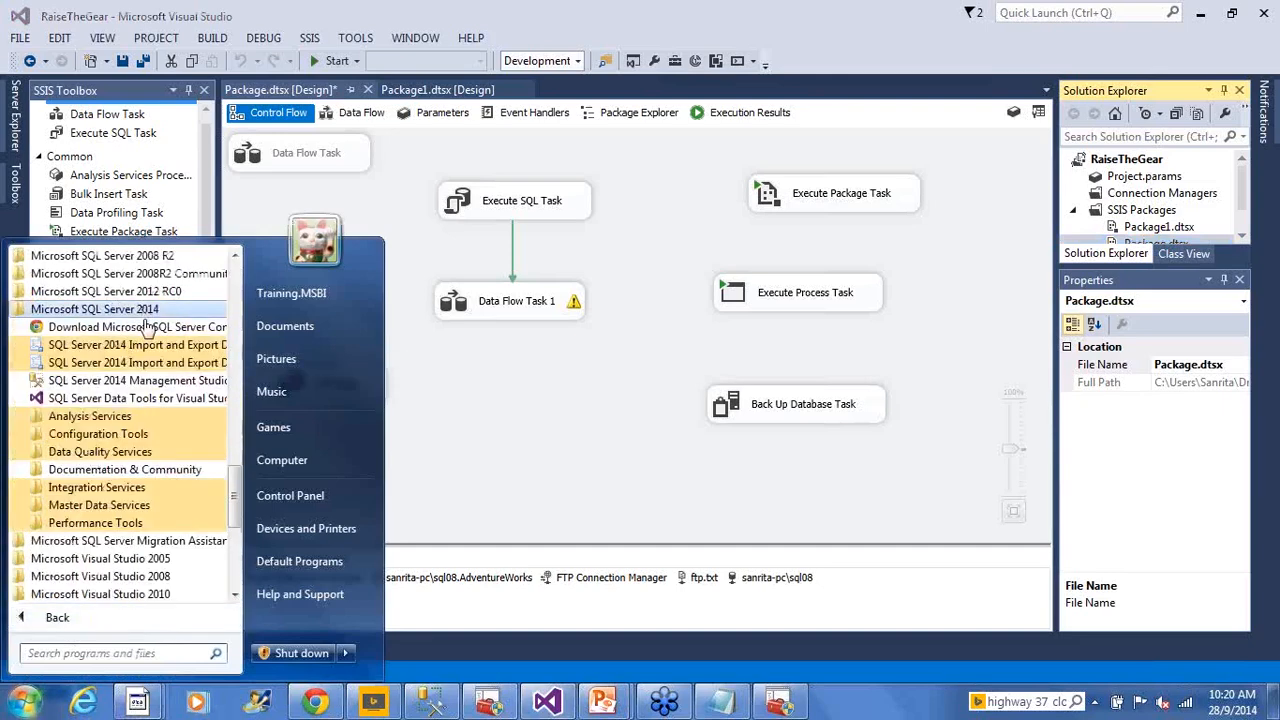
pyautogui.rightClick(131, 398)
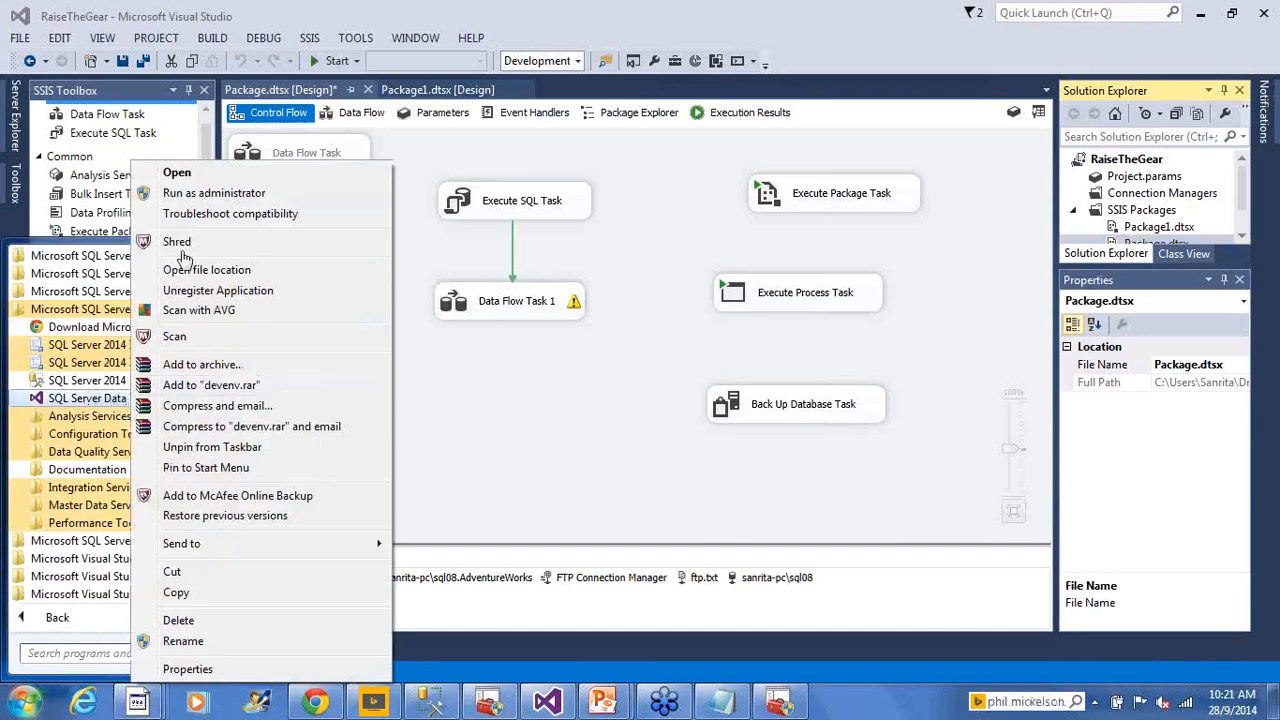
pyautogui.click(210, 193)
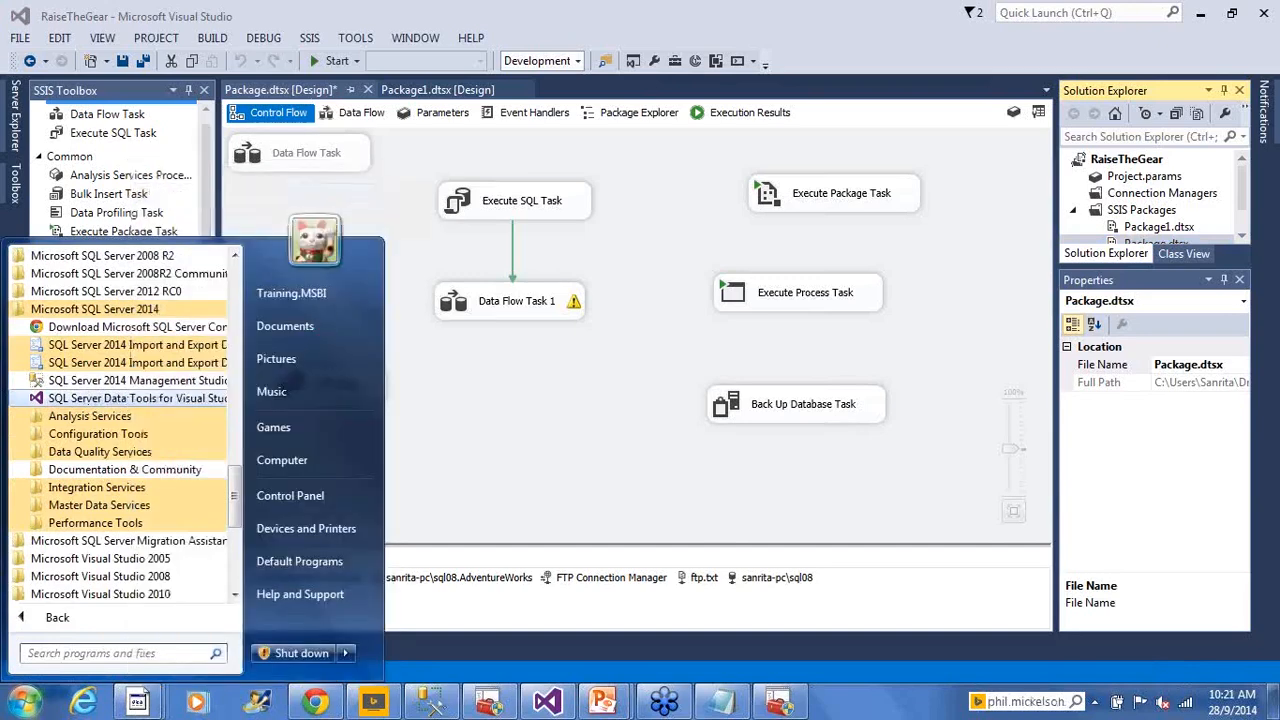
pyautogui.click(600, 485)
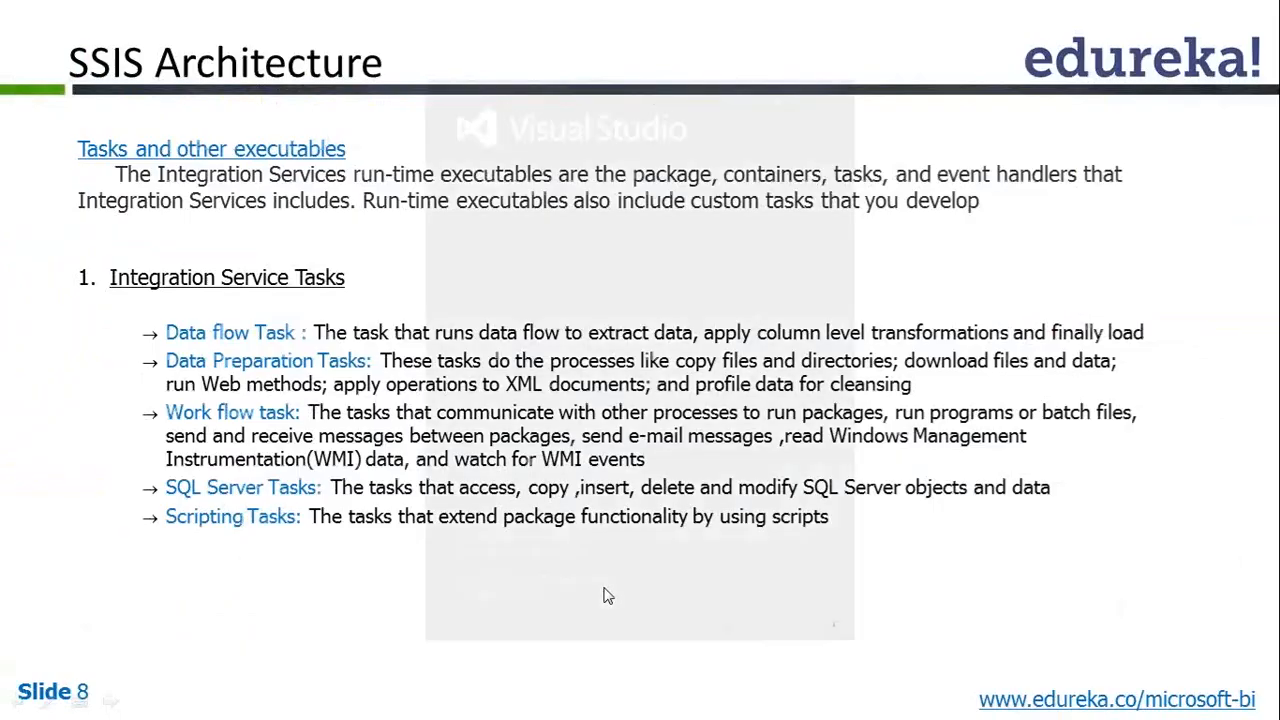
# Show PowerPoint slide 8, 'SSIS Architecture', listing the Integration Service task types, while Visual Studio loads
pyautogui.press('super+d')
pyautogui.click(535, 700)
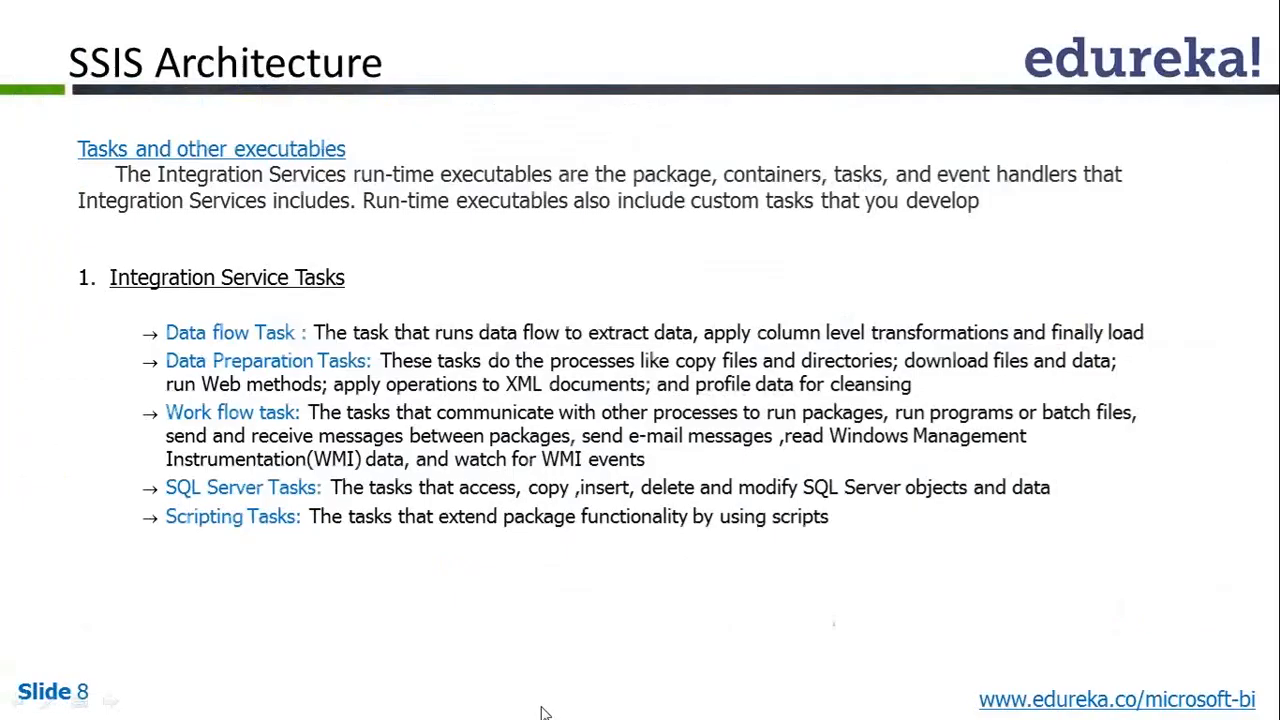
pyautogui.moveTo(557, 714)
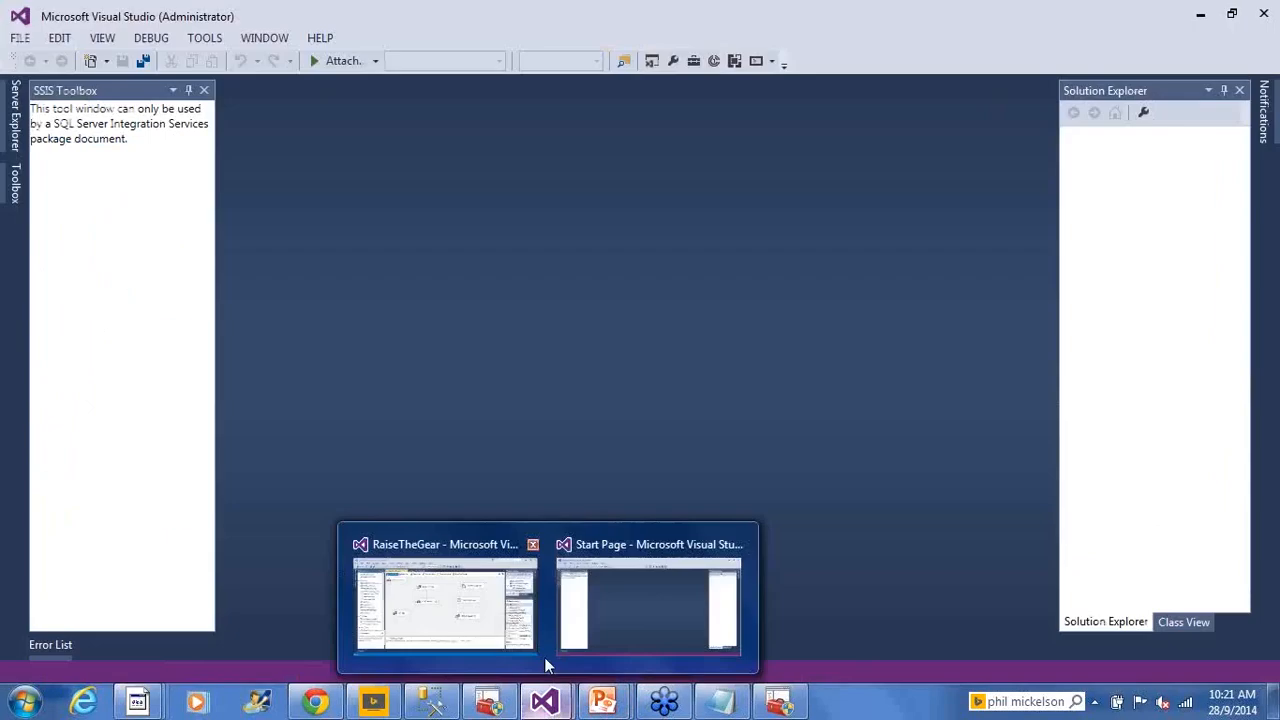
# Create an Integration Services project named Module2_Edureka_SSISArchitecture, with a matching solution name
pyautogui.click(615, 627)
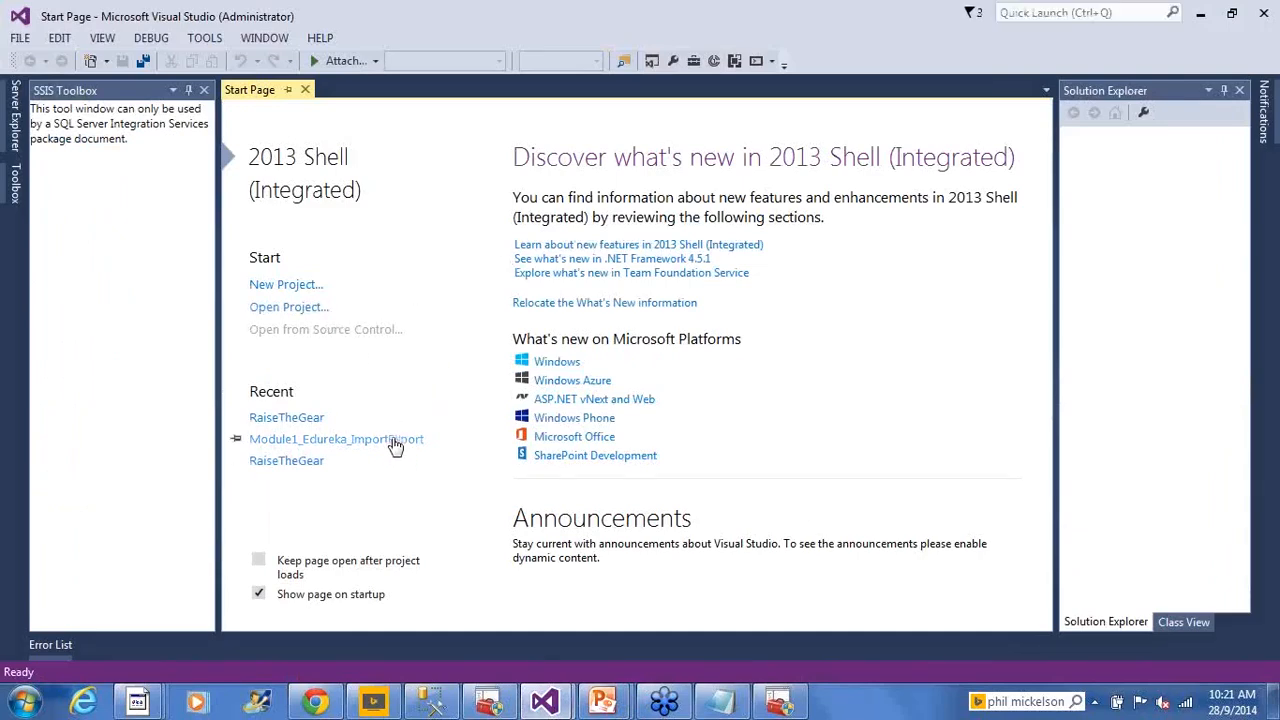
pyautogui.click(283, 285)
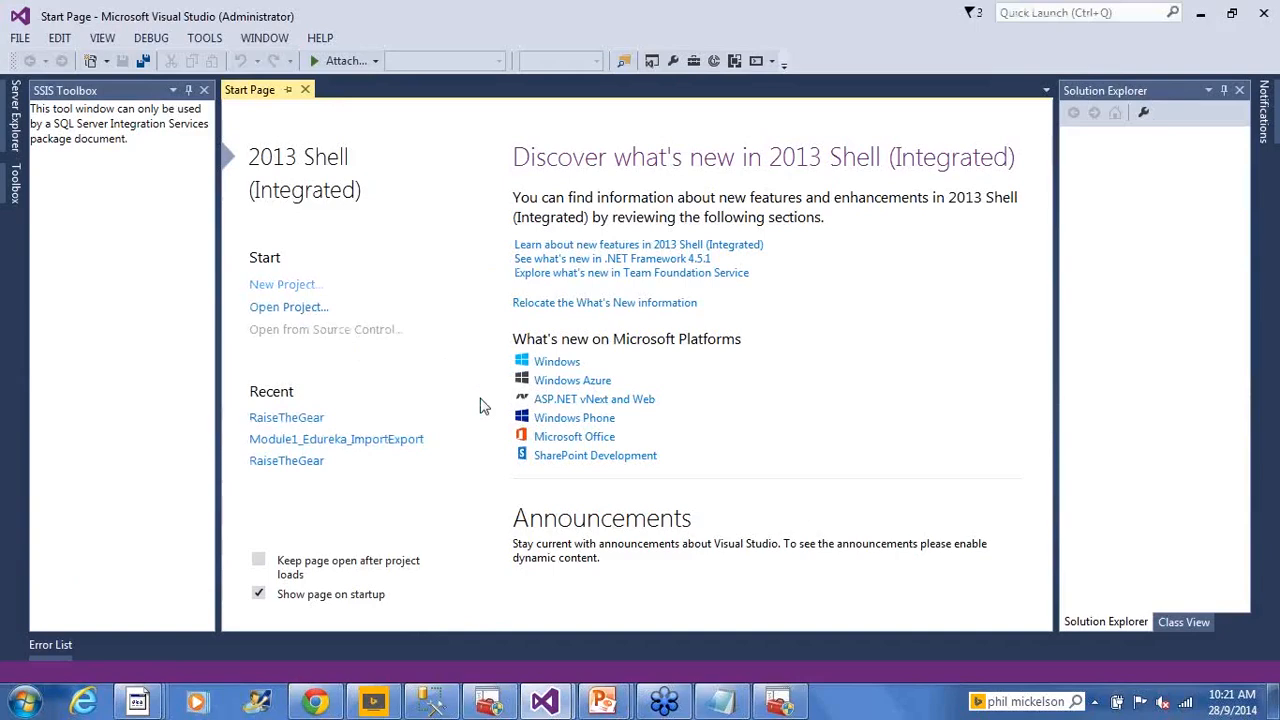
pyautogui.moveTo(522, 513); pyautogui.dragTo(252, 520)
pyautogui.write('Mod')
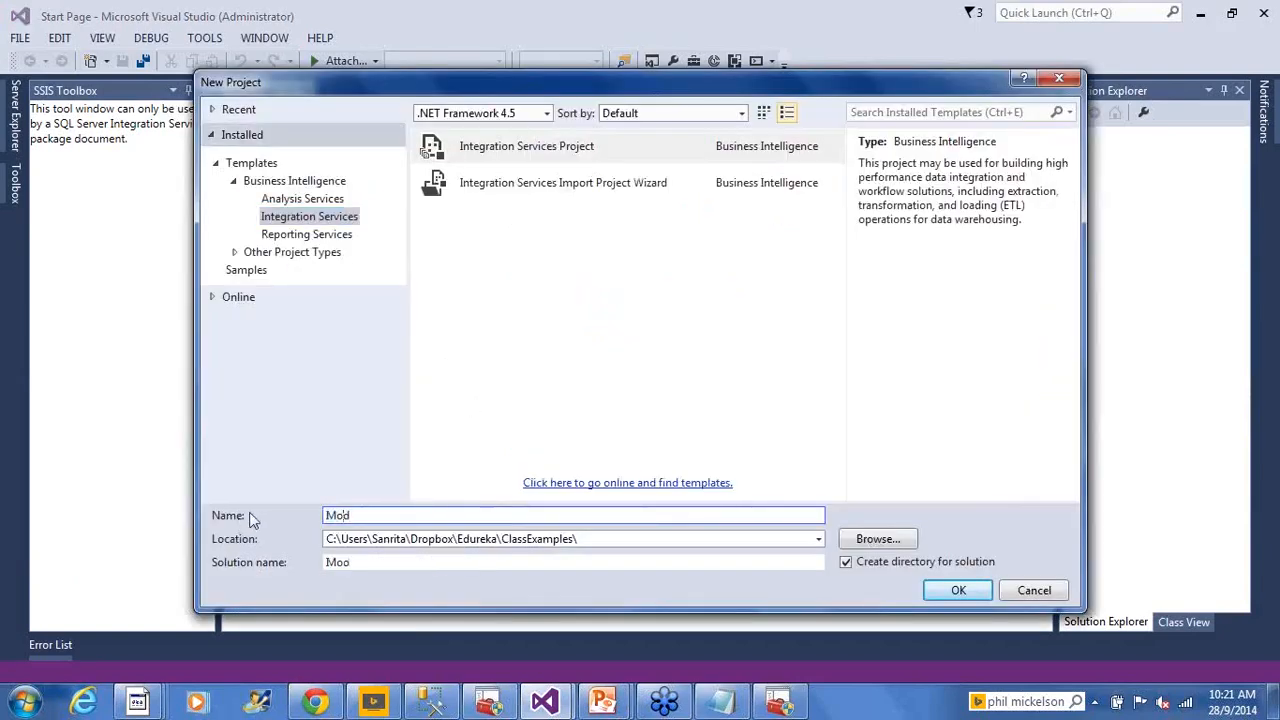
pyautogui.write('ule2_Edureka_SSISA')
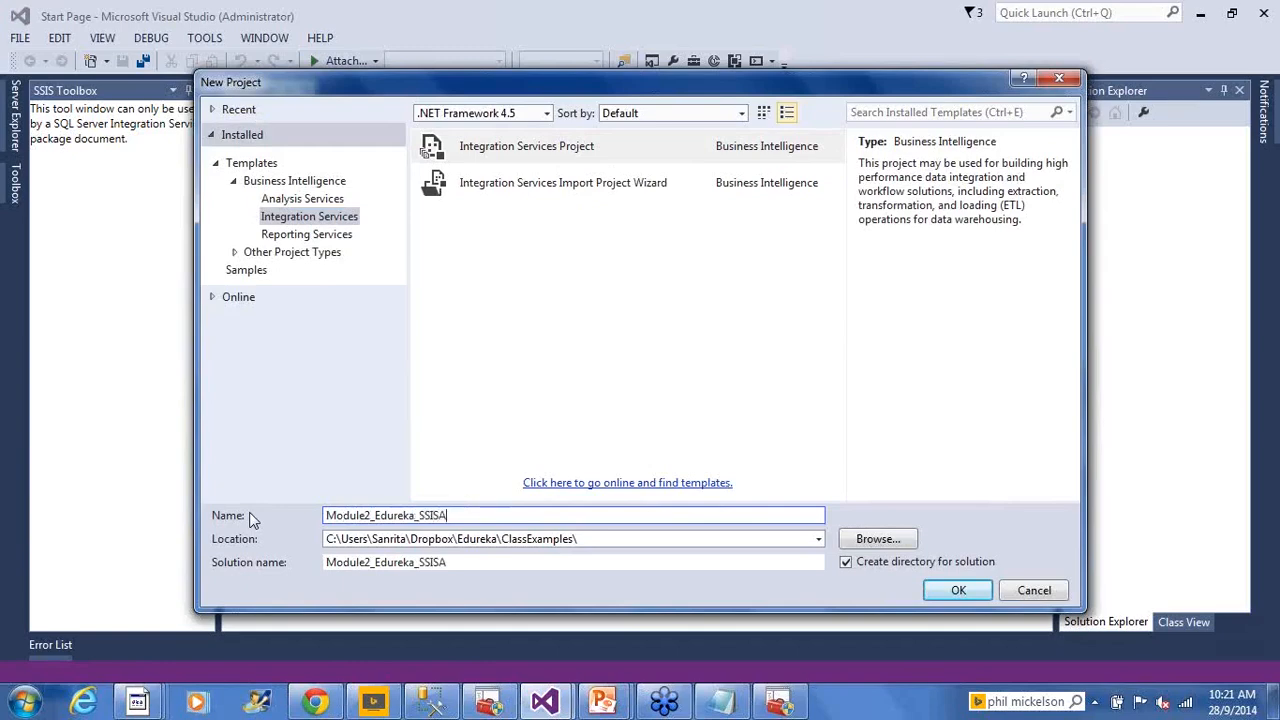
pyautogui.write('rchitecture')
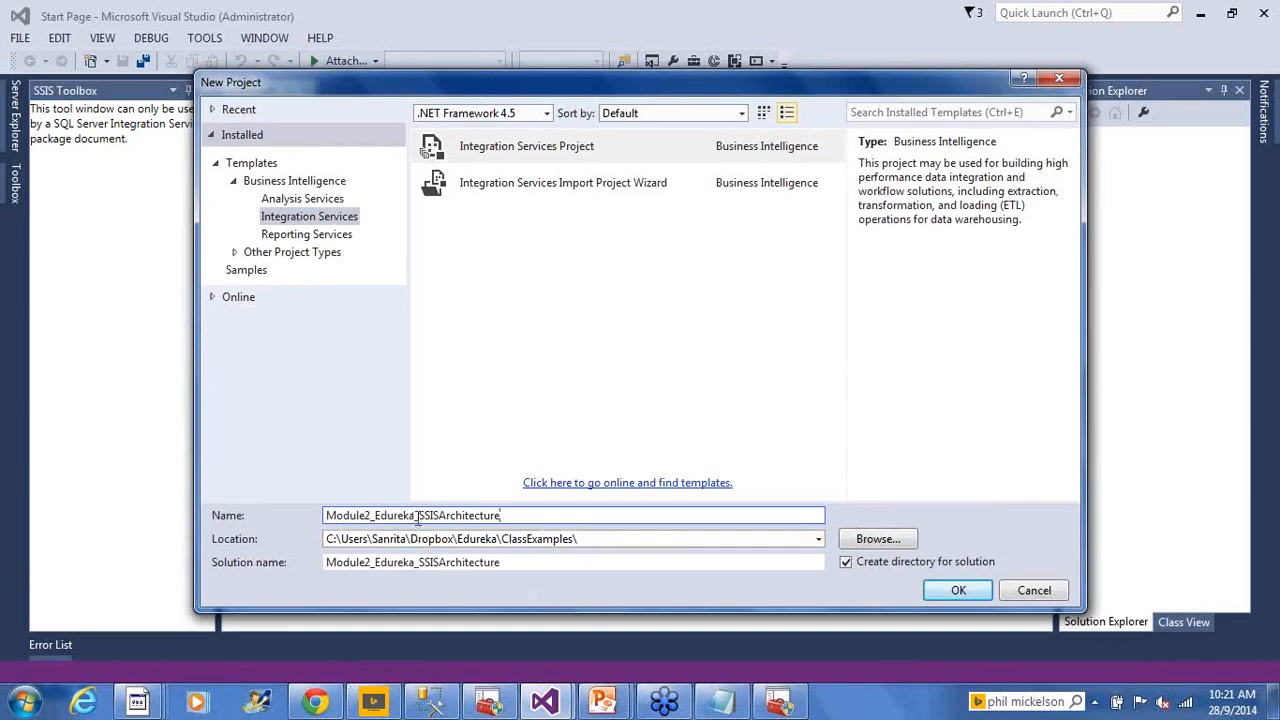
pyautogui.click(438, 562)
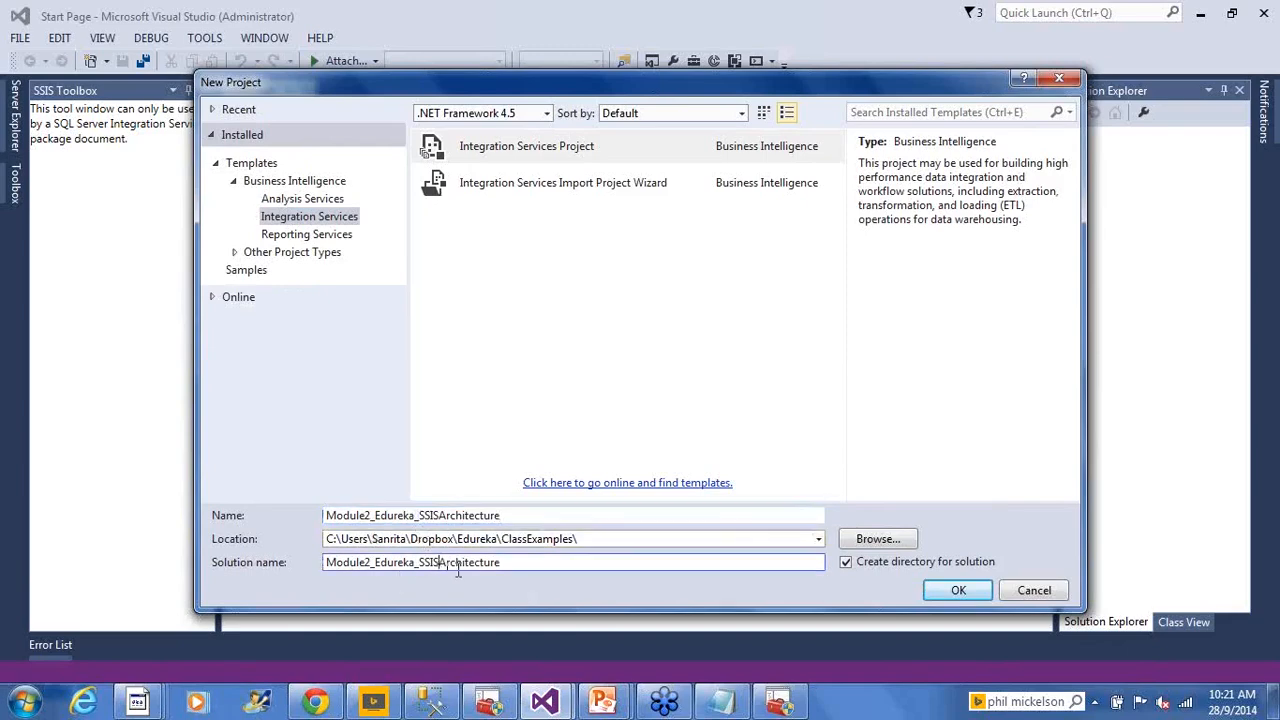
pyautogui.click(958, 591)
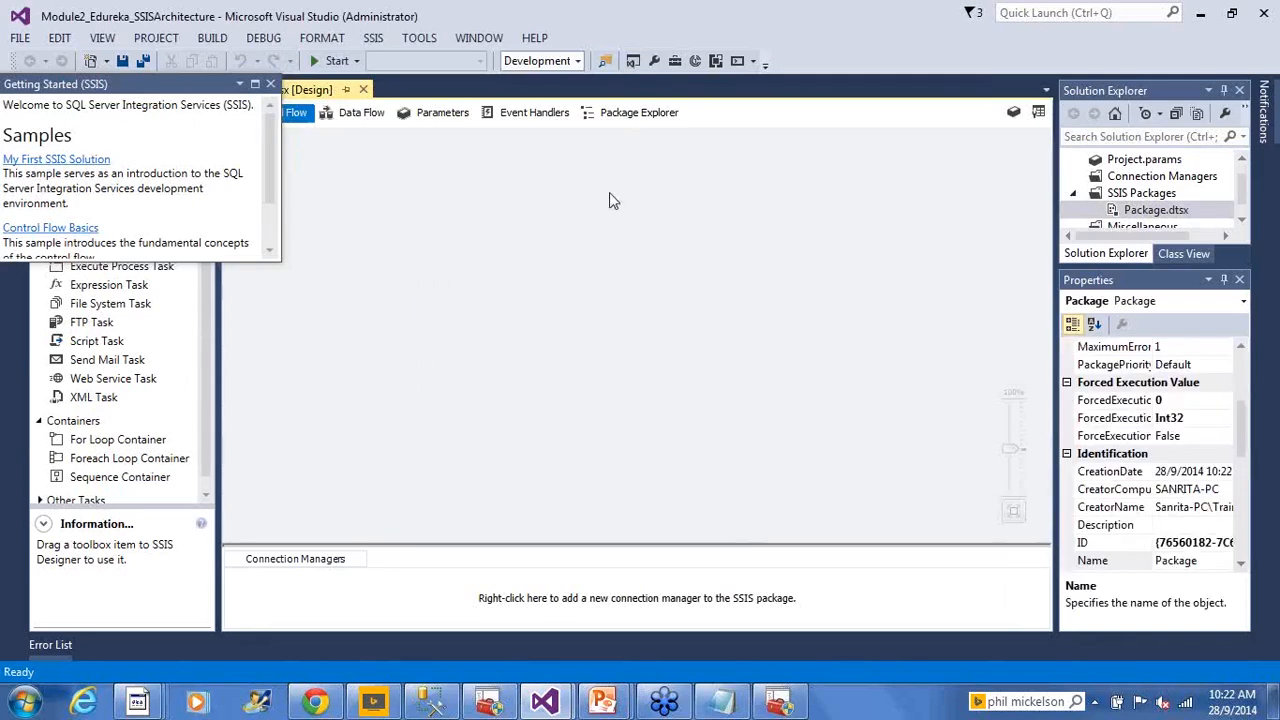
# Close the Getting Started window, auto-hide Properties, and select Package.dtsx in Solution Explorer
pyautogui.click(267, 89)
pyautogui.click(270, 85)
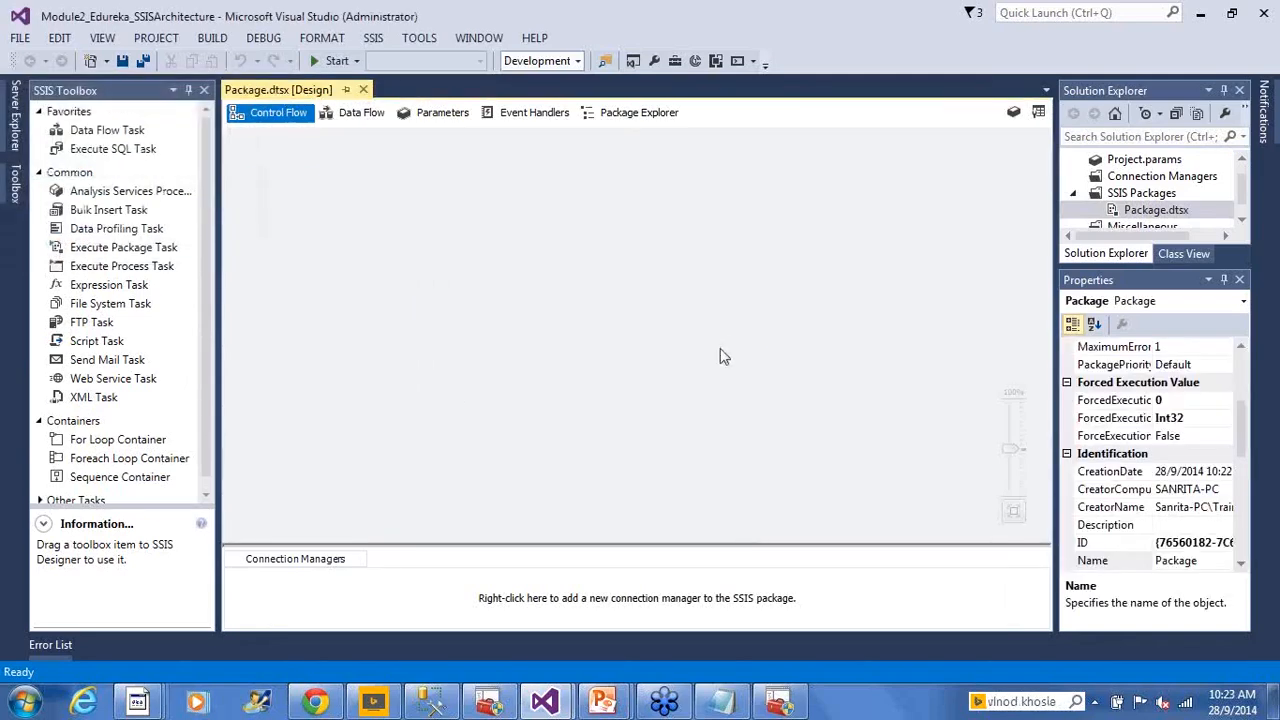
pyautogui.click(1224, 284)
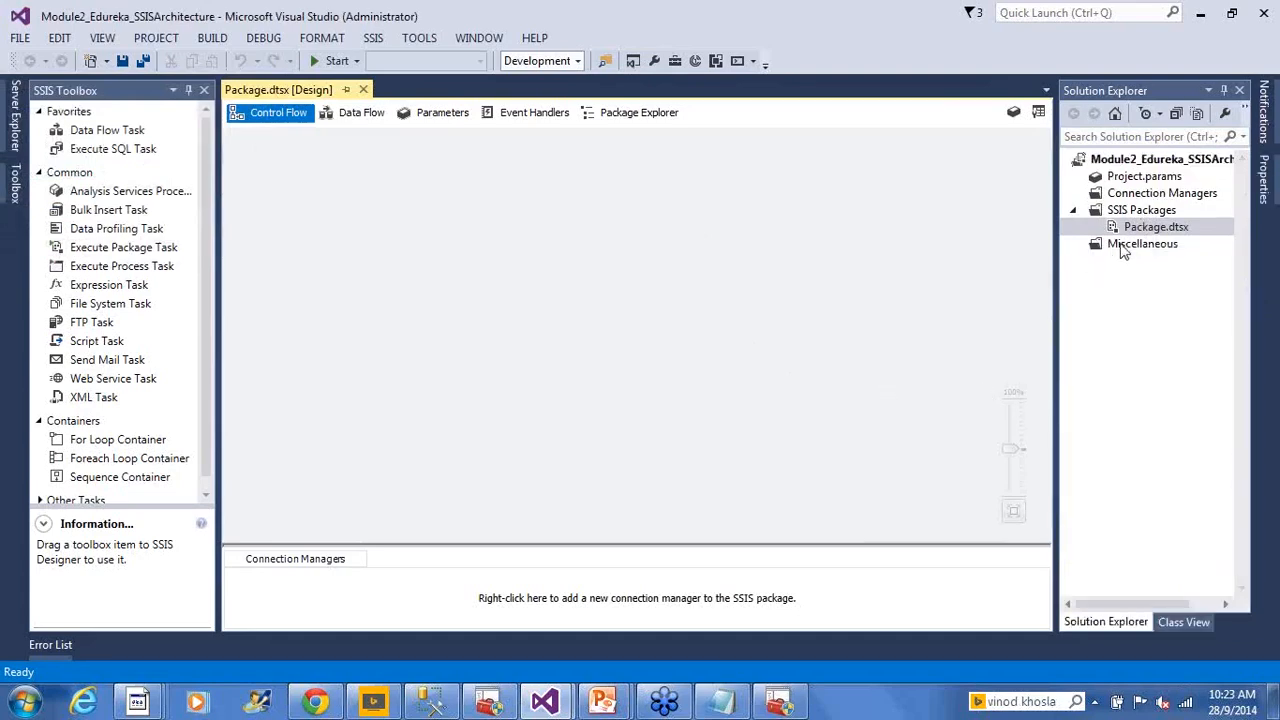
pyautogui.click(1157, 357)
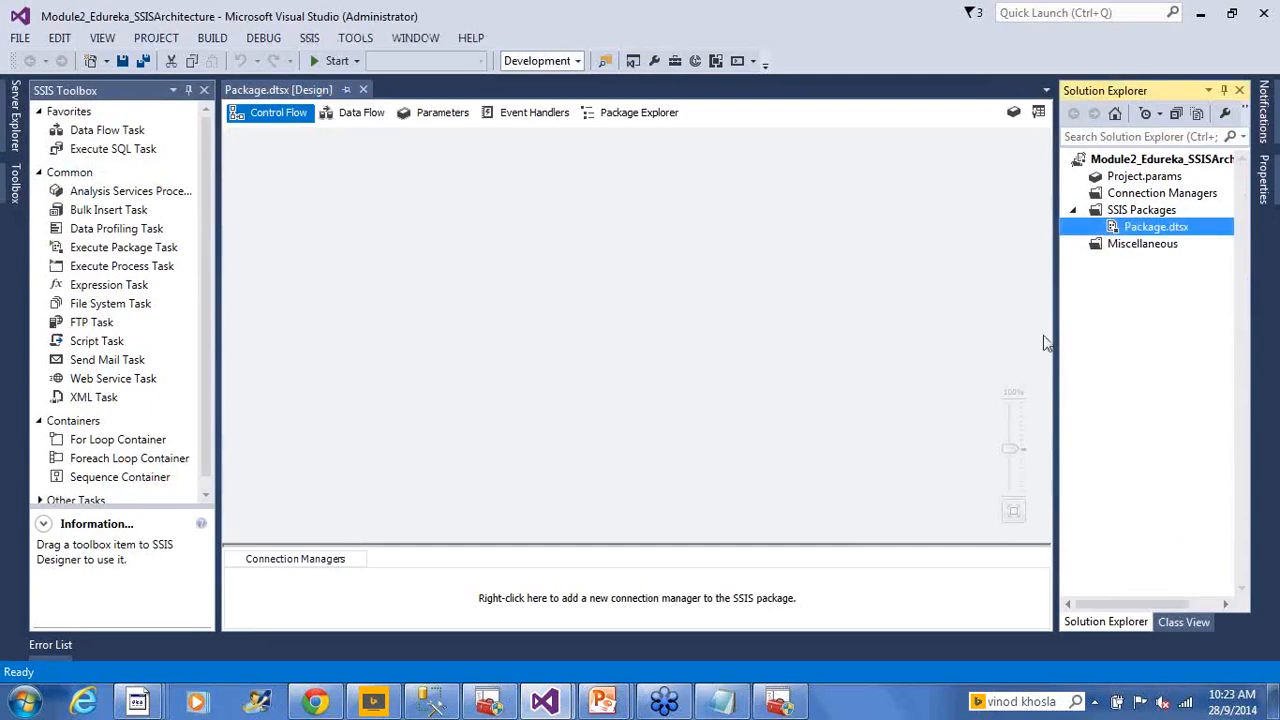
# Rename Package.dtsx first to Architecture.dtsx, then to SSIS_Architecture.dtsx
pyautogui.rightClick(1146, 228)
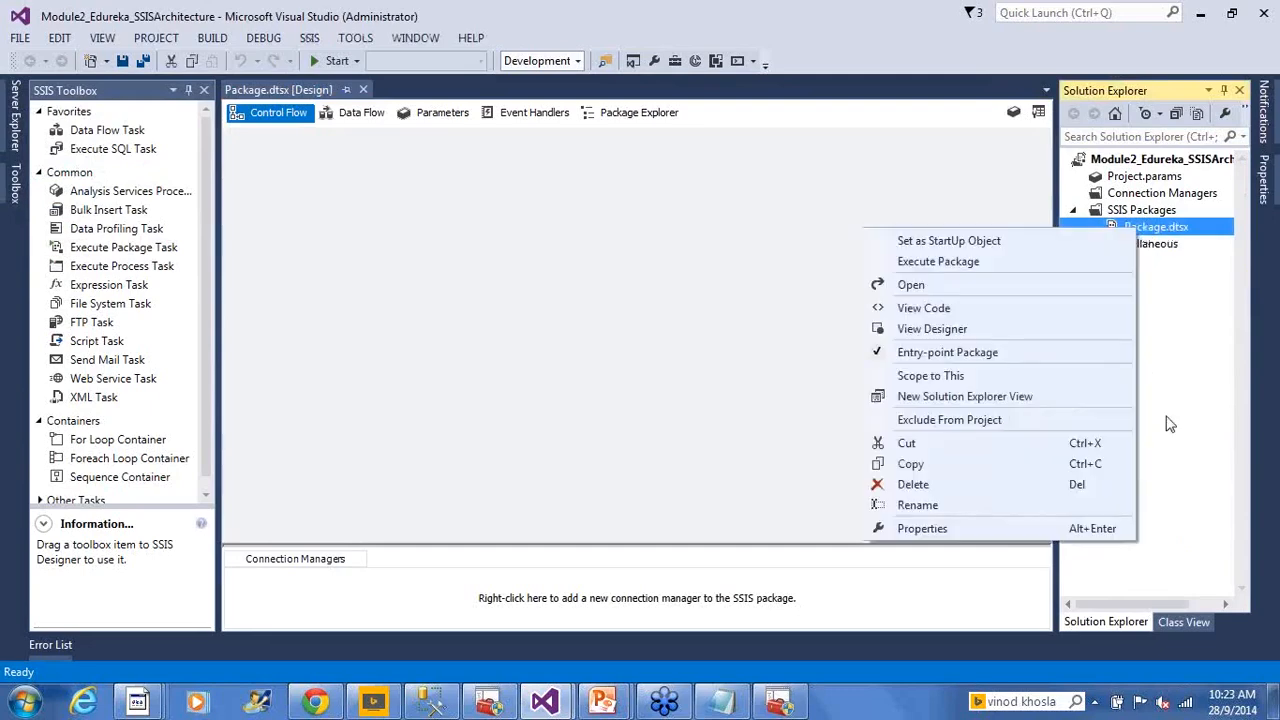
pyautogui.click(983, 504)
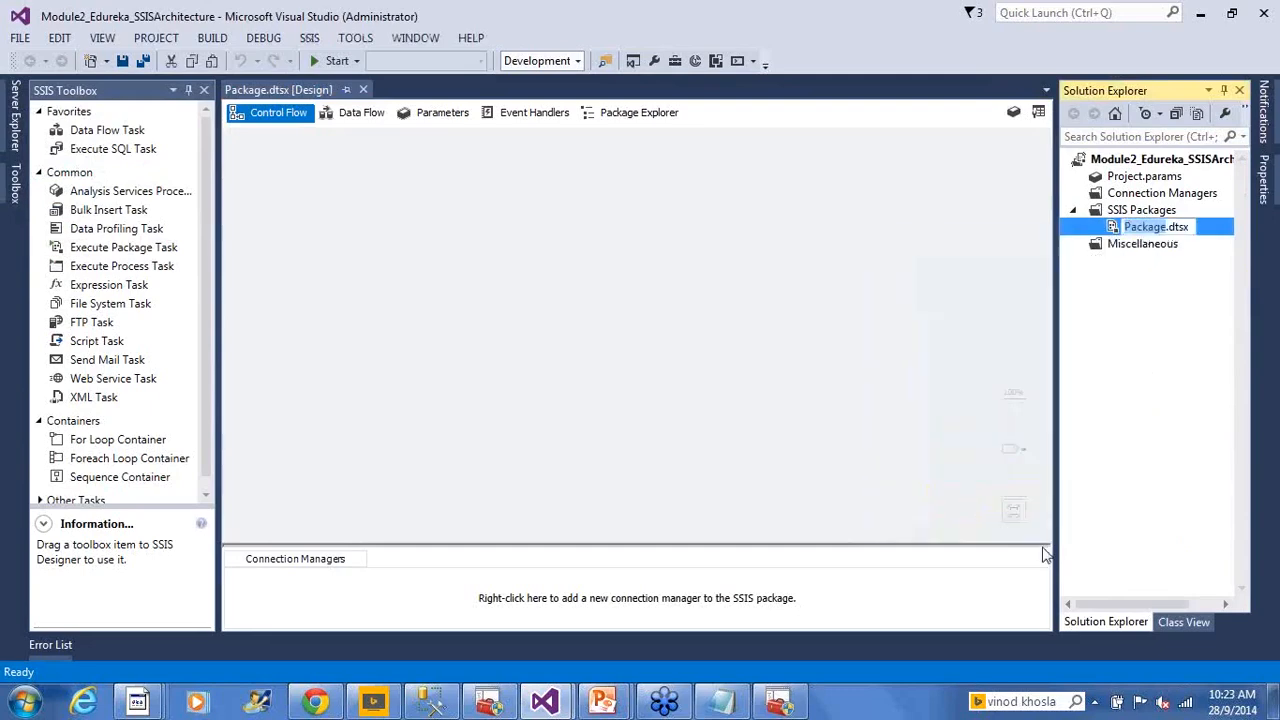
pyautogui.write('Architect')
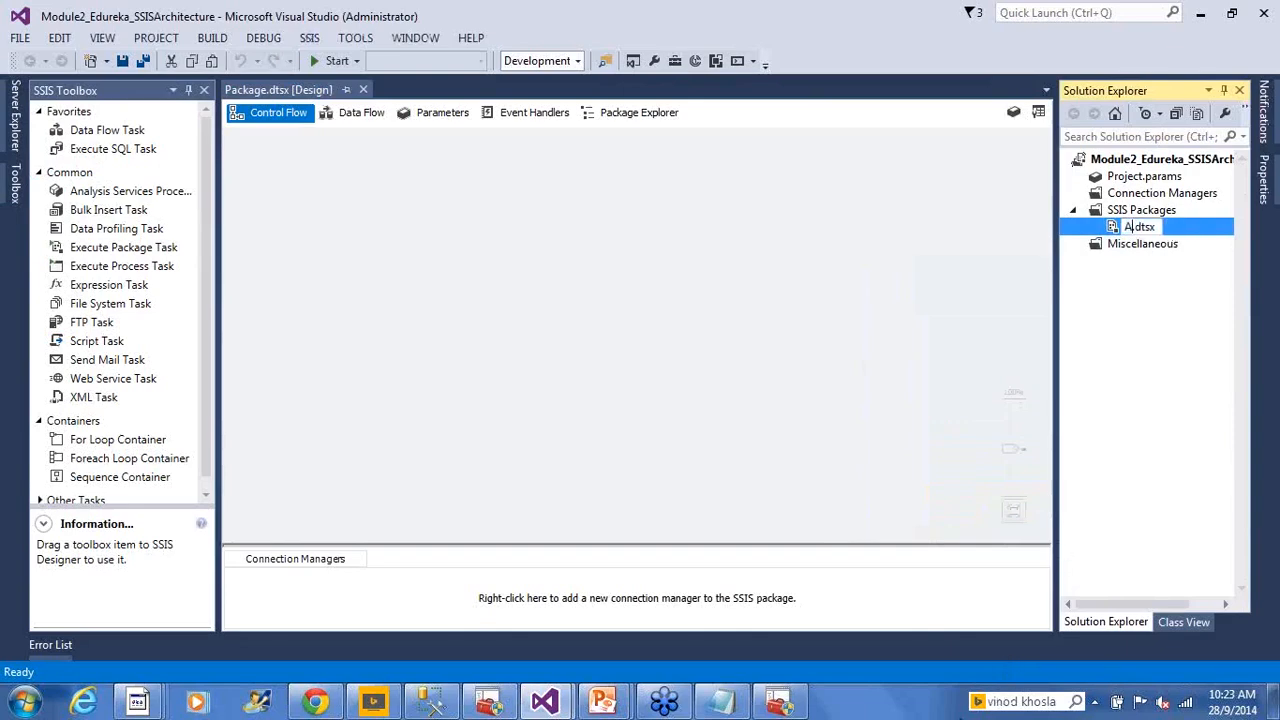
pyautogui.write('ure')
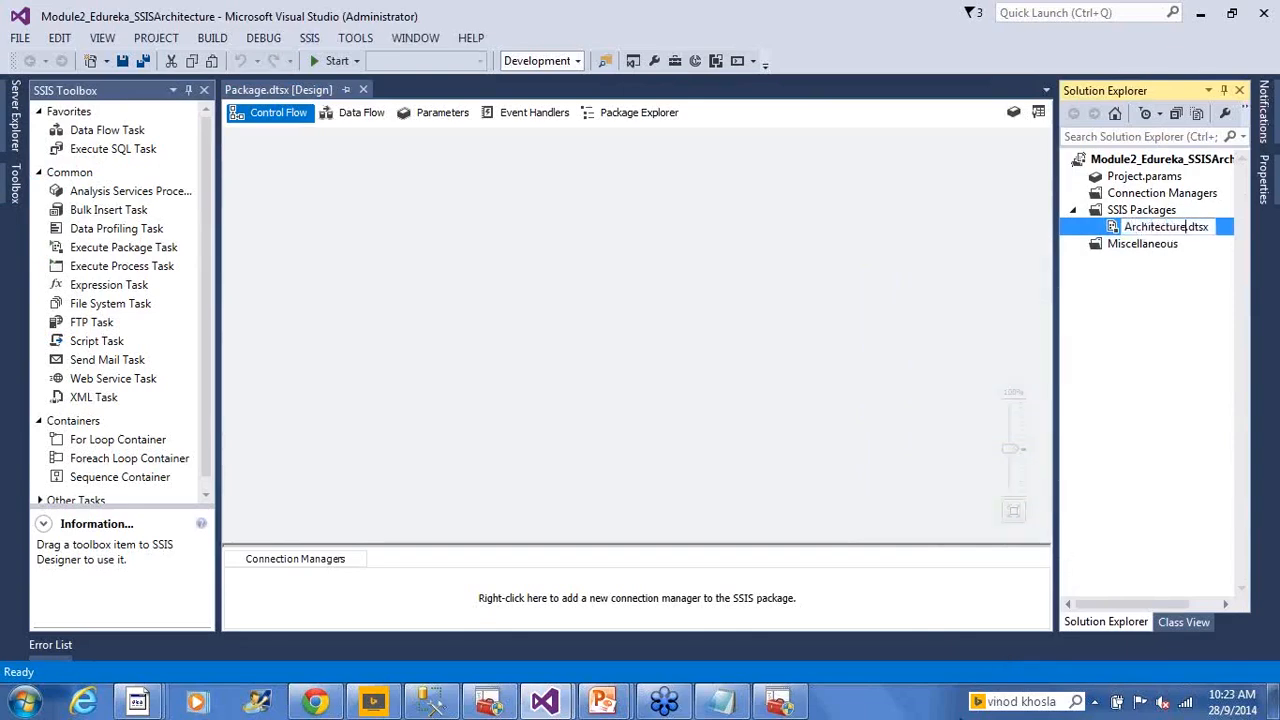
pyautogui.press('Return')
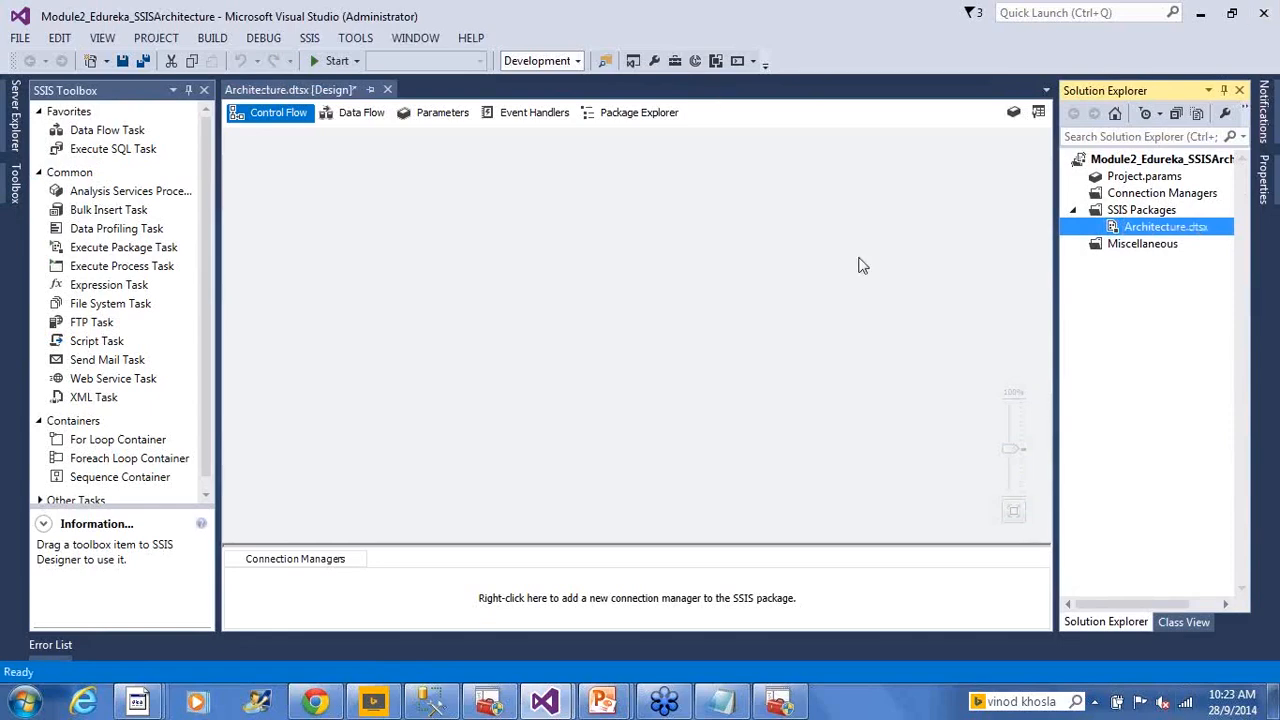
pyautogui.press('F2')
pyautogui.press('Home')
pyautogui.write('SSIS_')
pyautogui.press('Return')
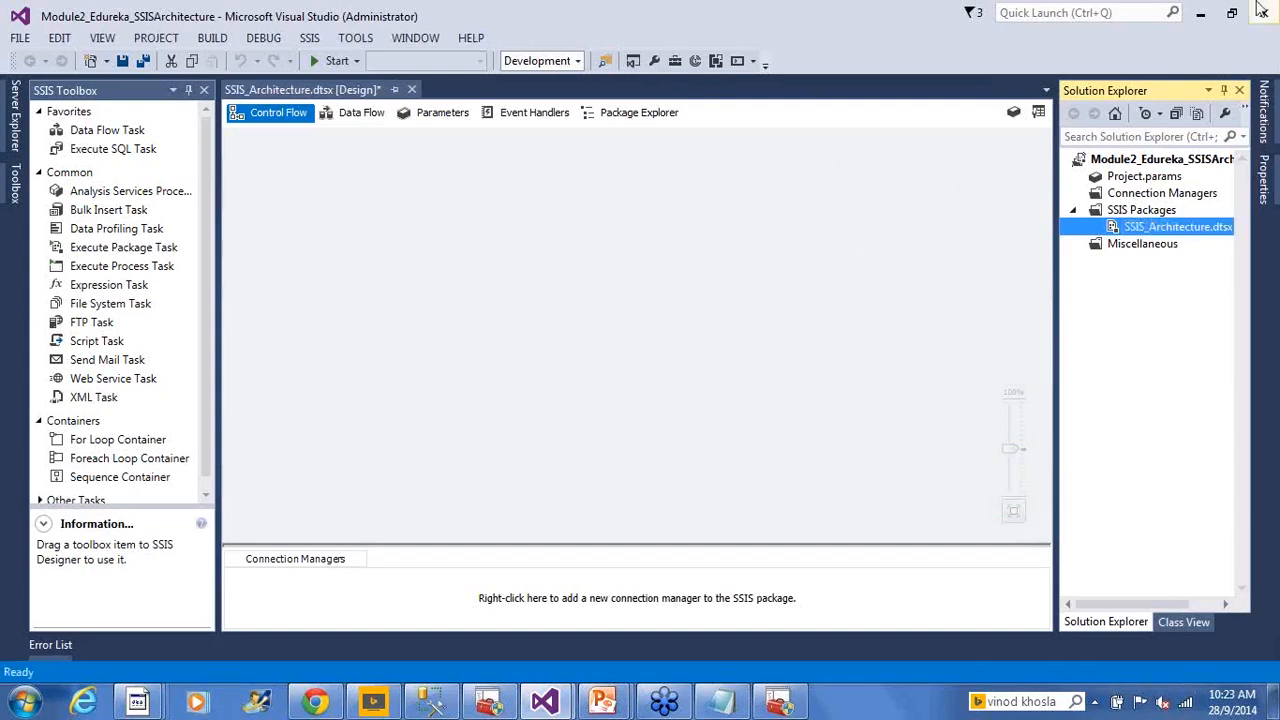
pyautogui.click(309, 397)
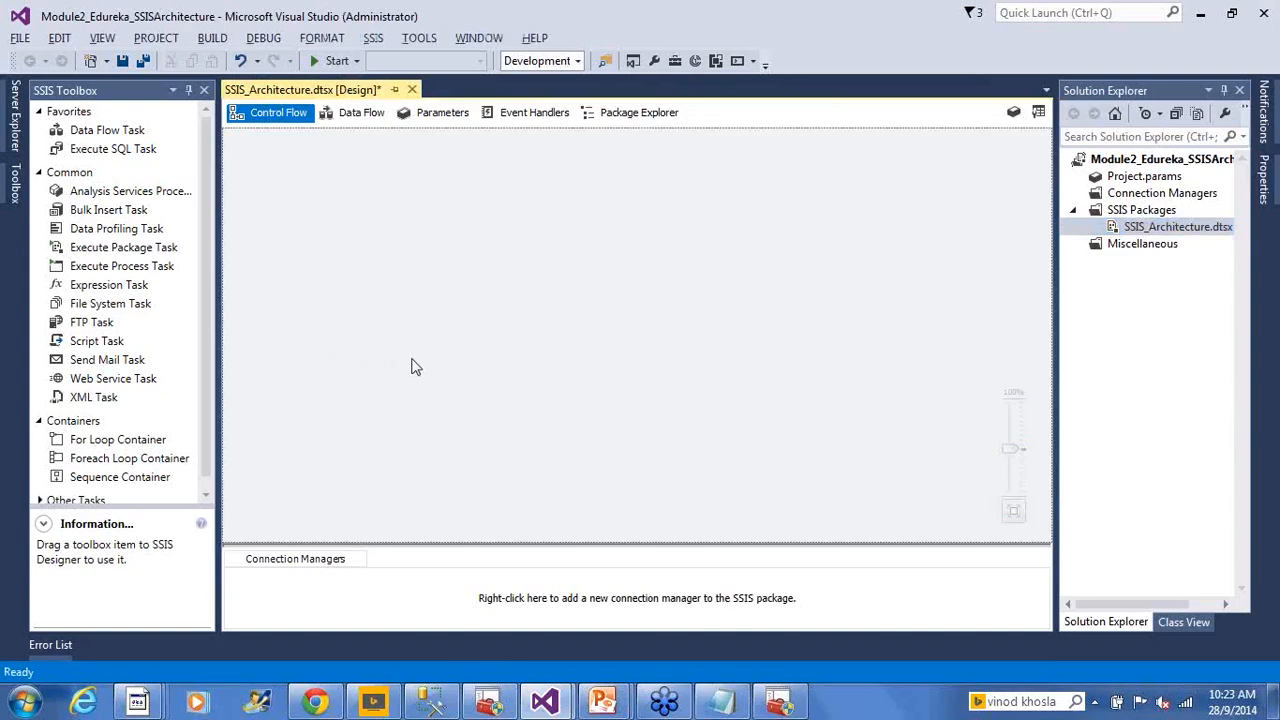
pyautogui.hotkey('alt', 'Tab')
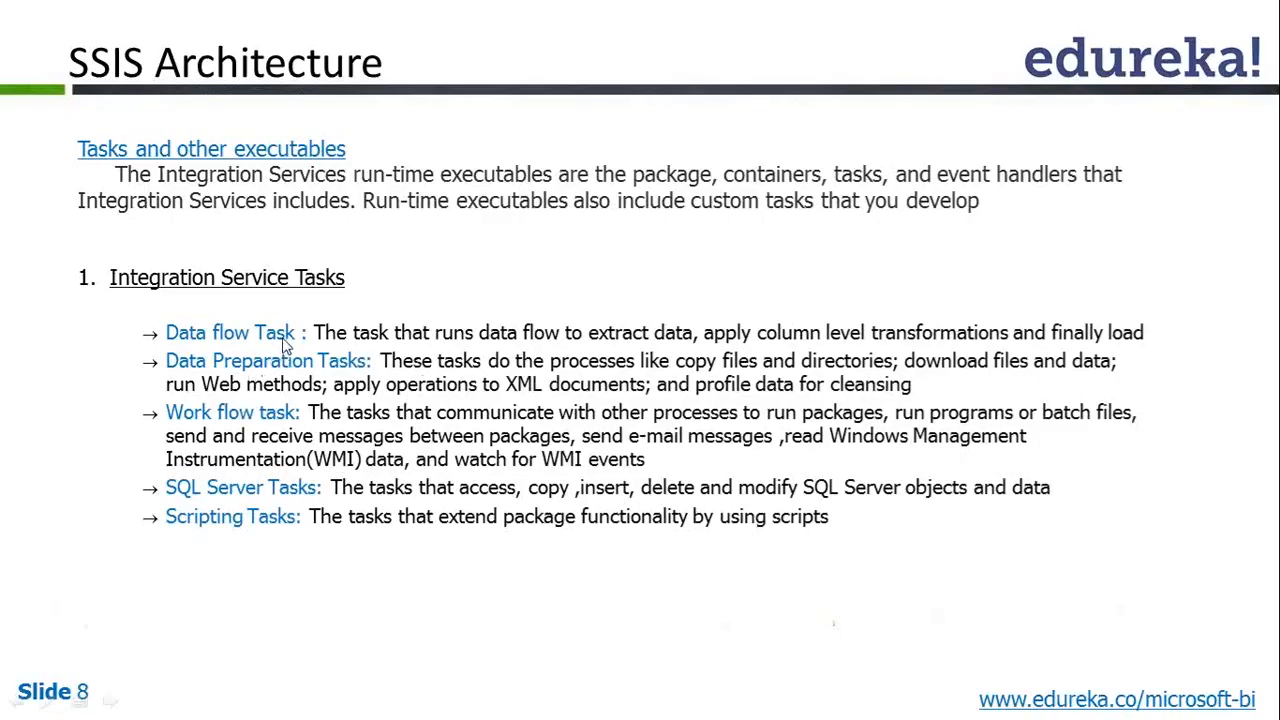
pyautogui.hotkey('alt', 'Tab')
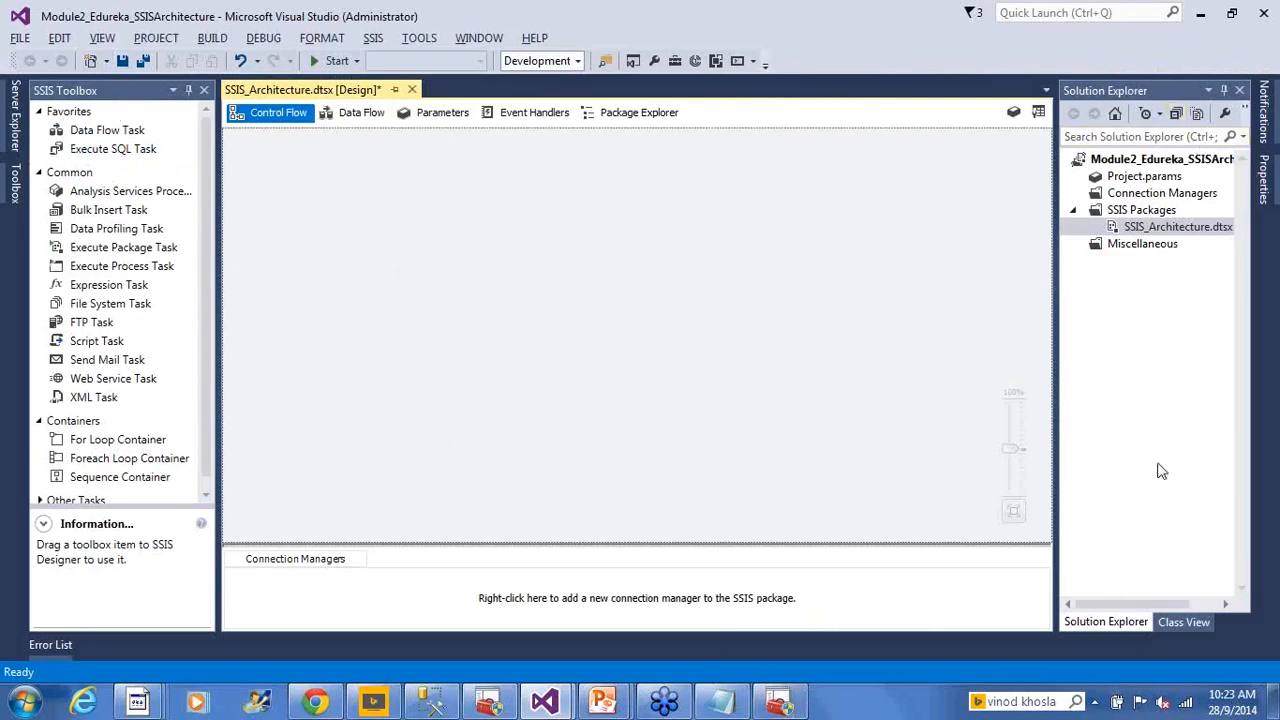
# Browse the package's Properties, Data Flow, Event Handlers and Package Explorer views, ending on Control Flow
pyautogui.click(1263, 180)
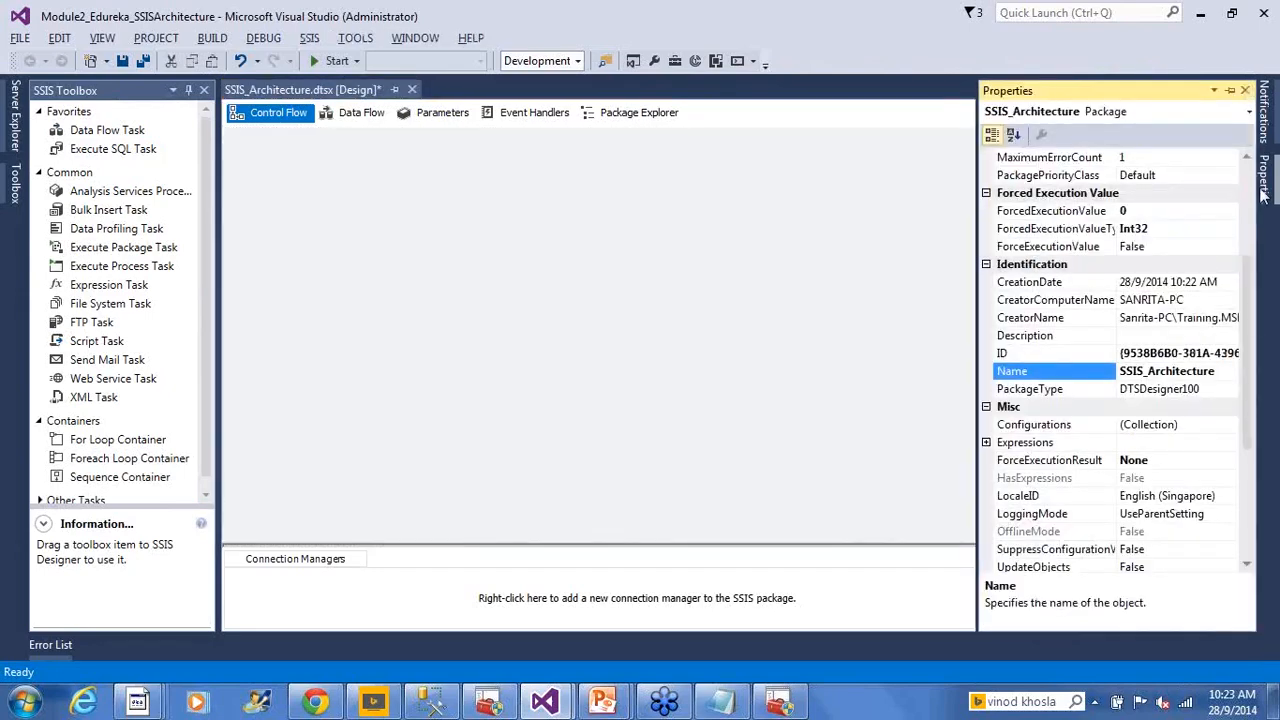
pyautogui.click(763, 179)
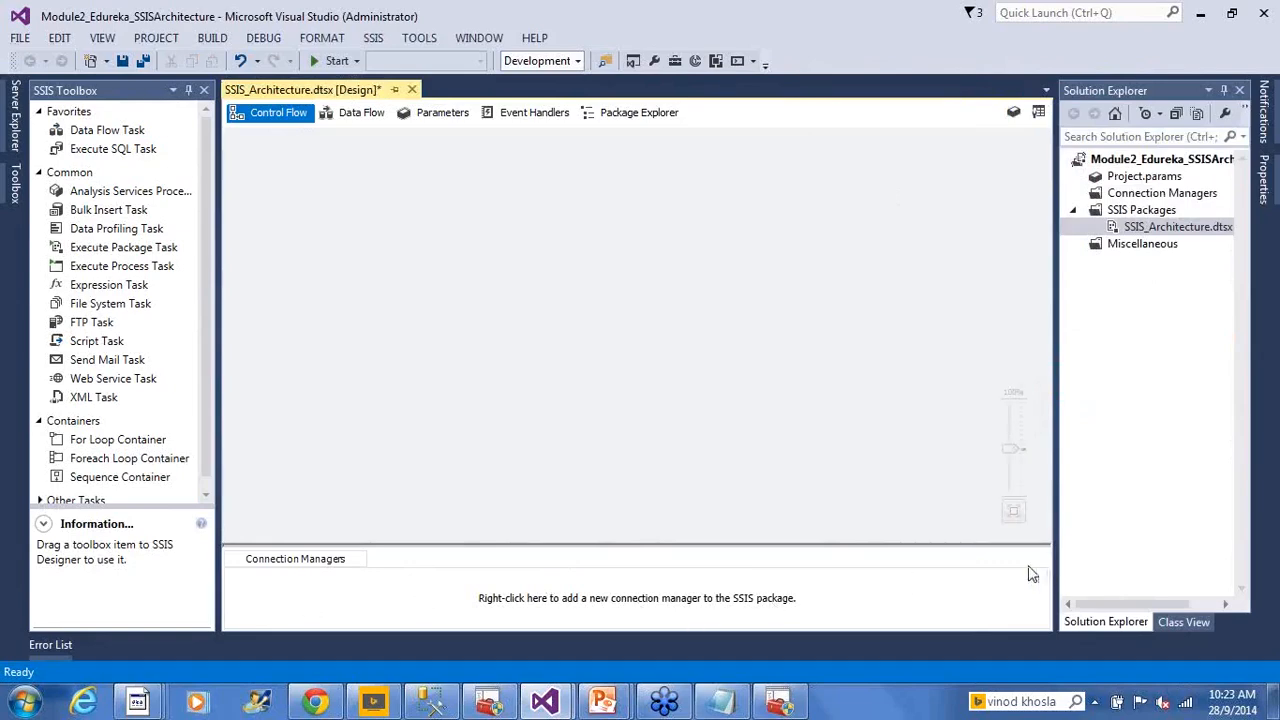
pyautogui.click(386, 118)
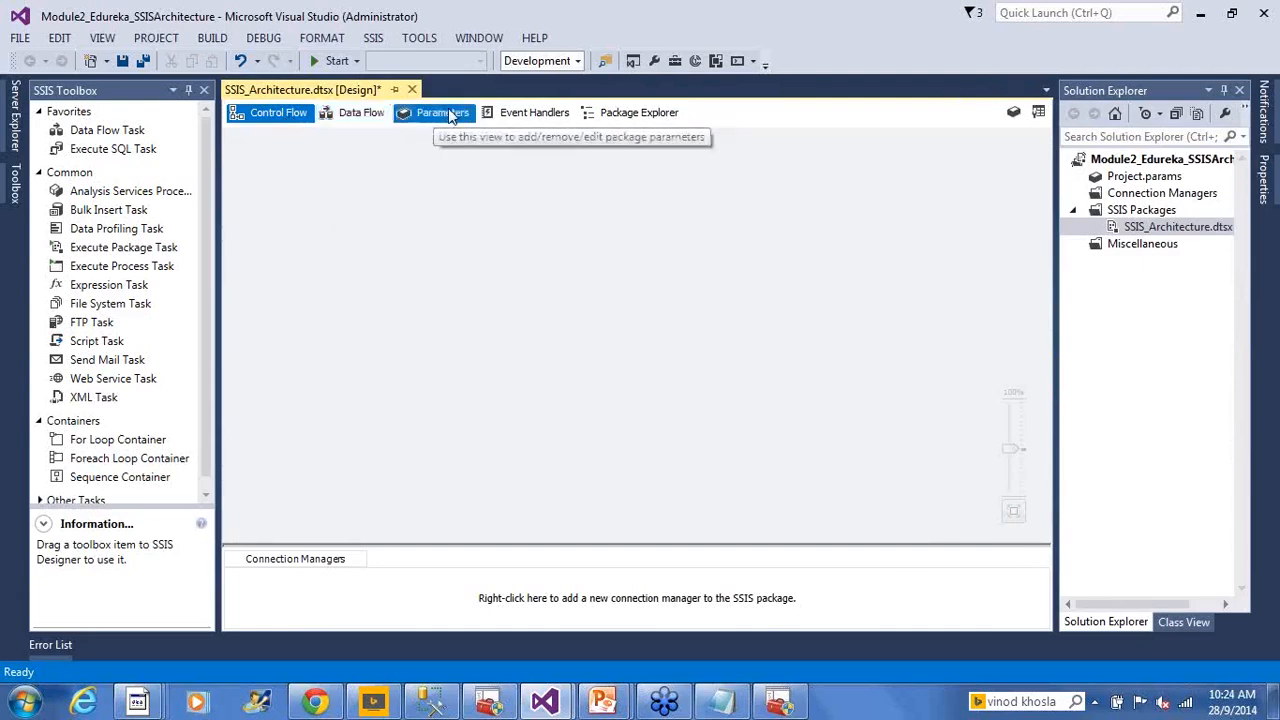
pyautogui.click(506, 114)
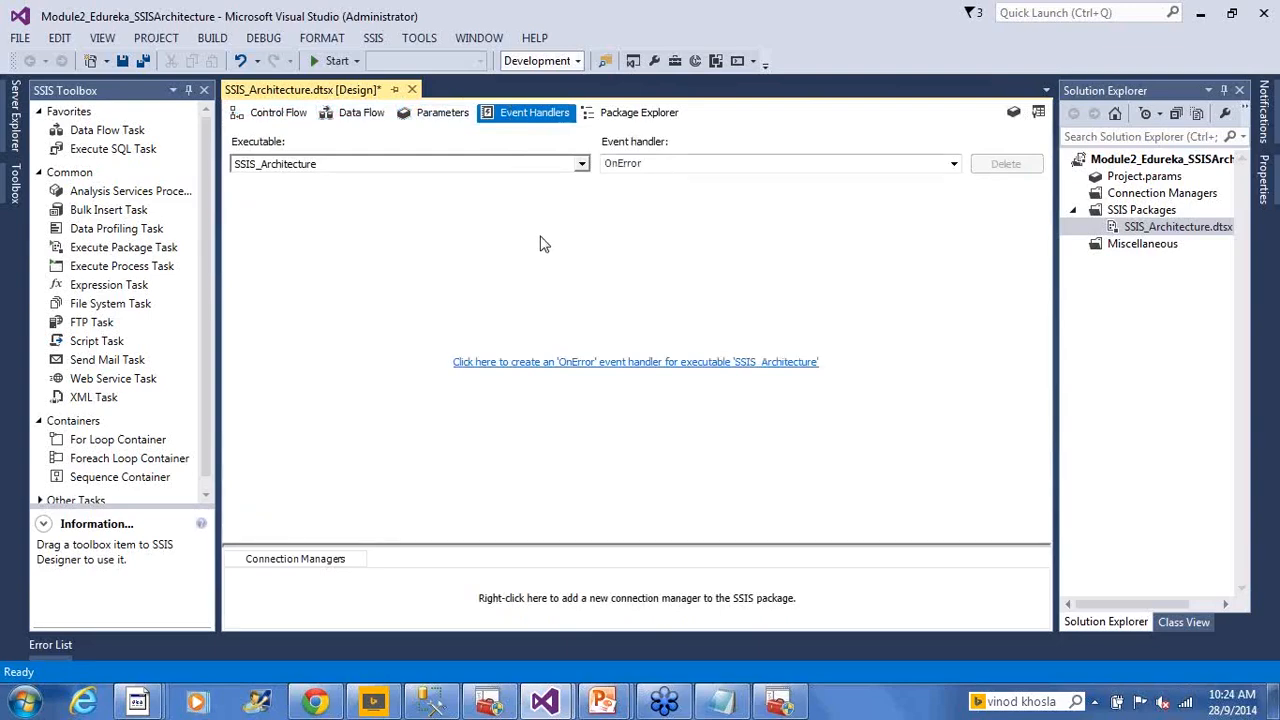
pyautogui.click(616, 114)
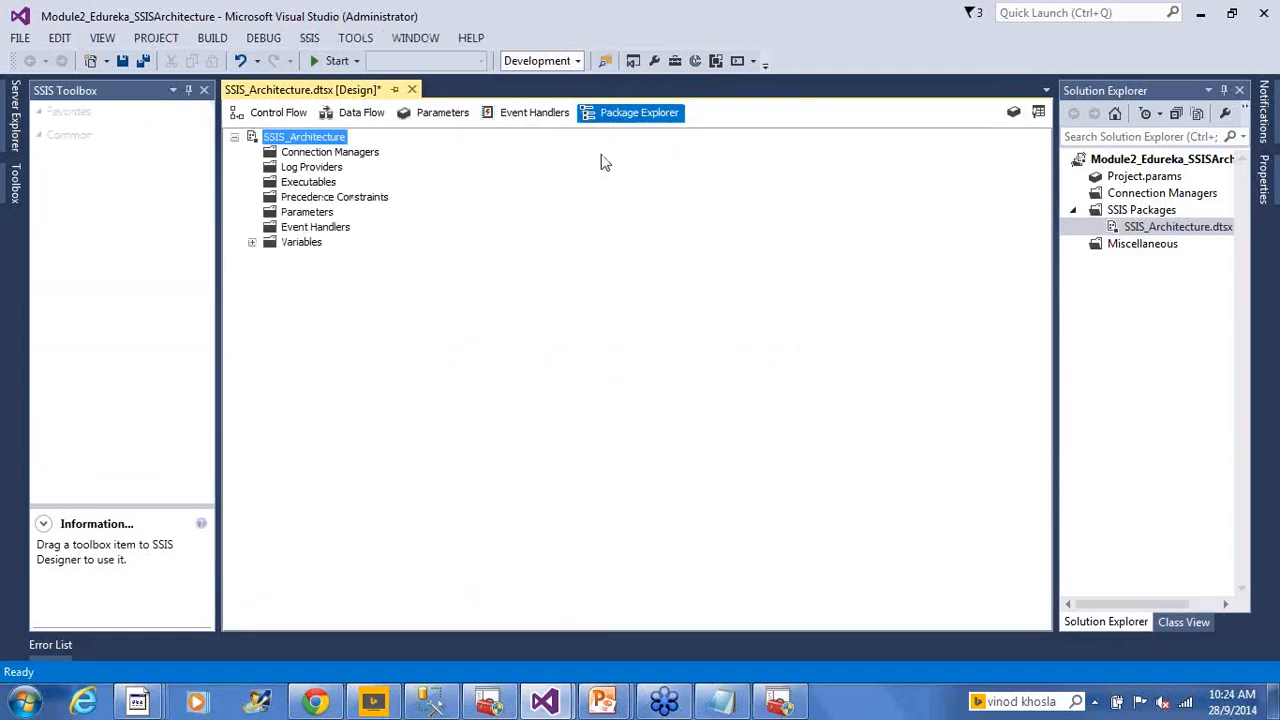
pyautogui.click(272, 112)
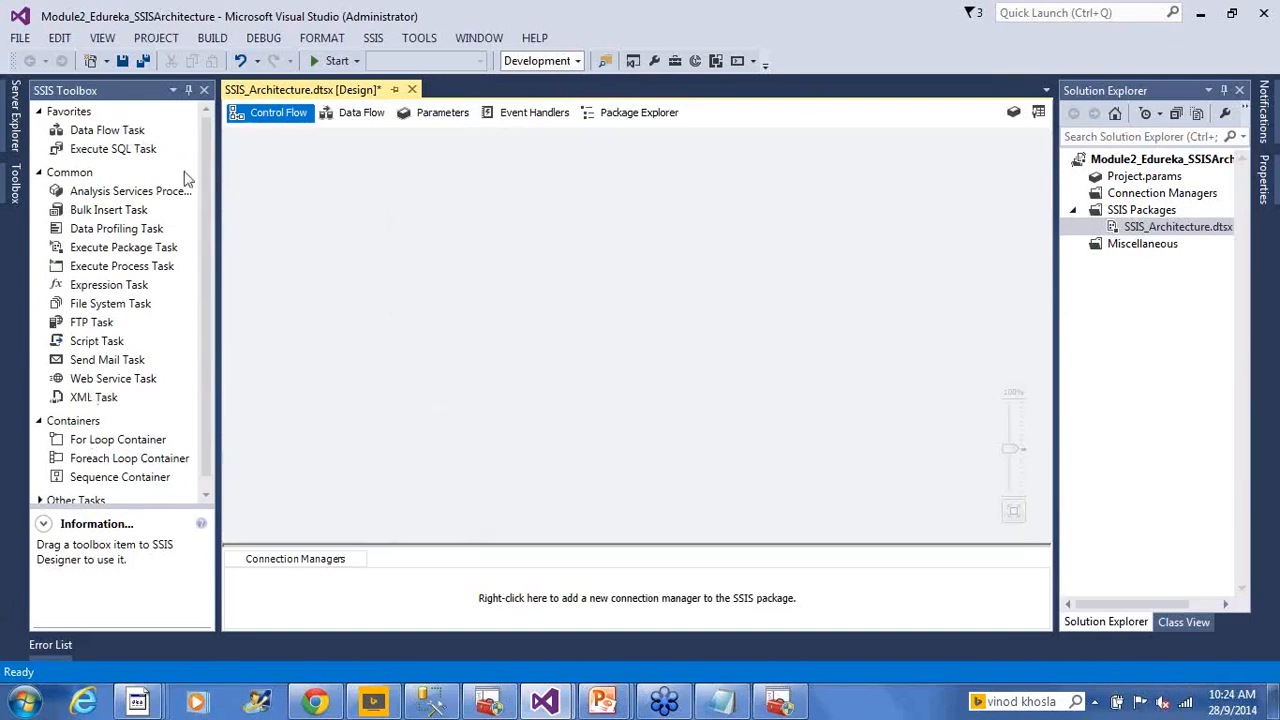
# Read the Data Flow and Execute SQL Task descriptions, add a Data Flow Task, and open its data flow
pyautogui.click(100, 131)
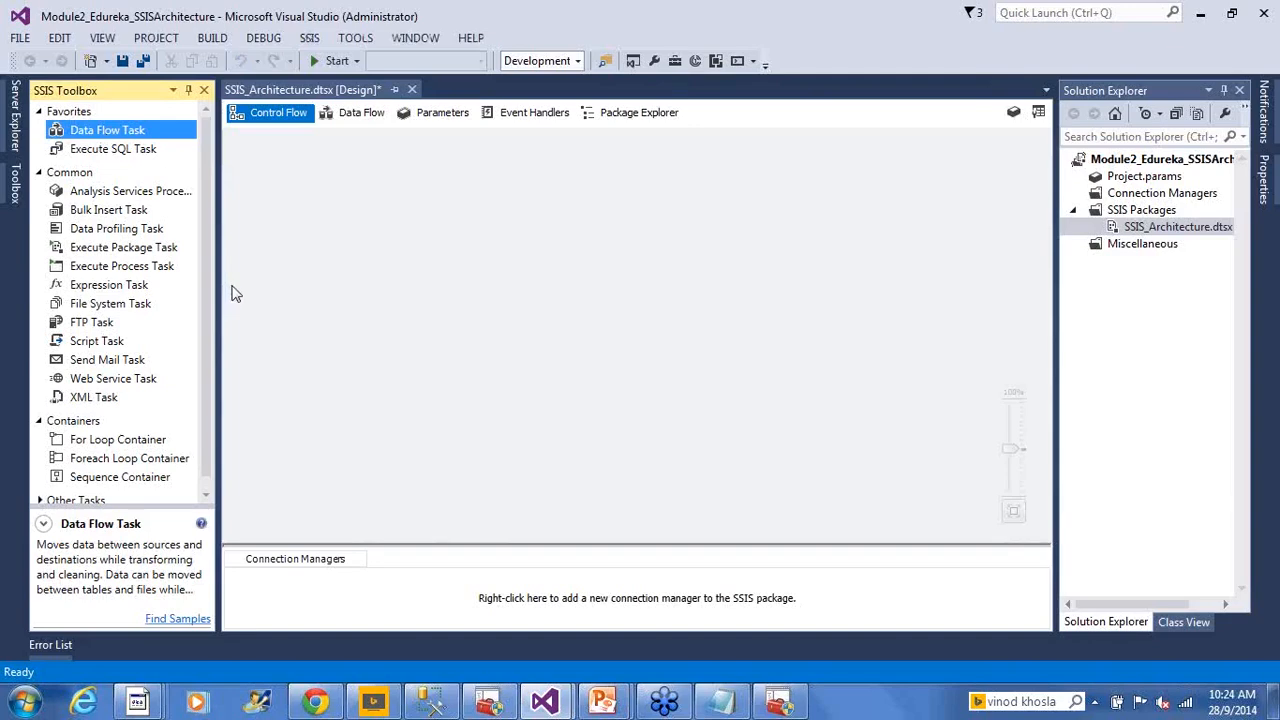
pyautogui.click(140, 153)
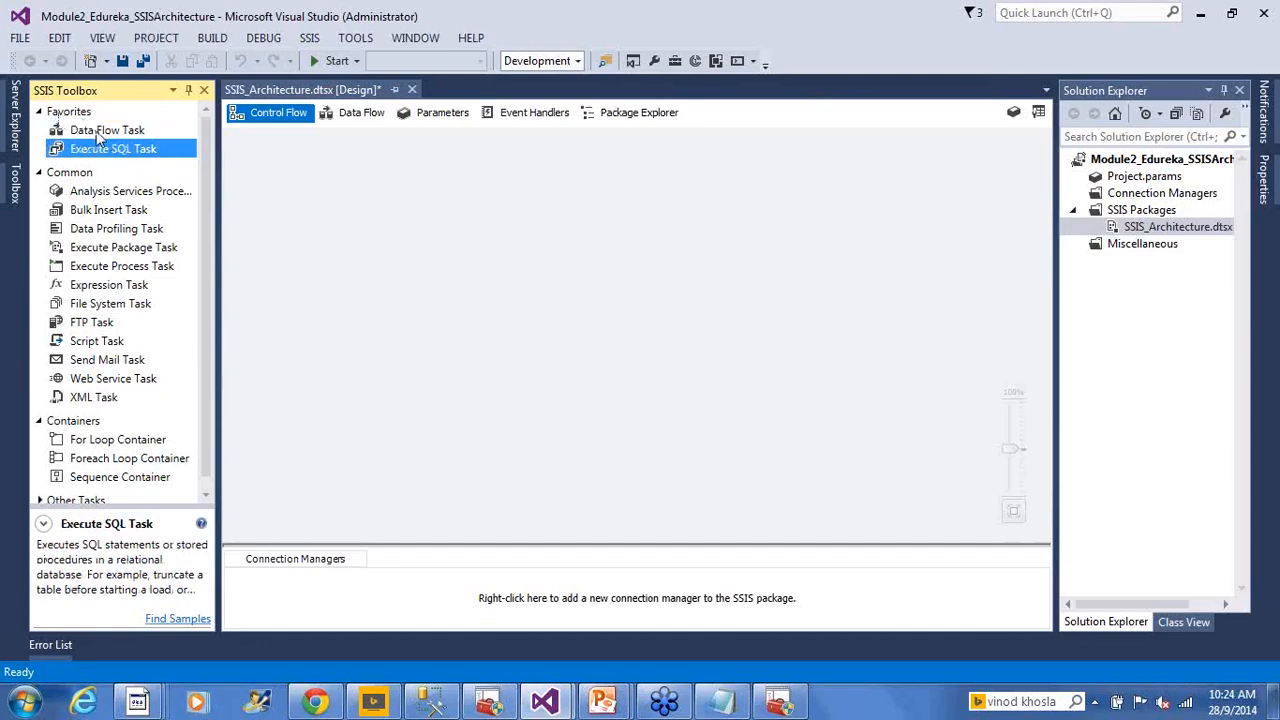
pyautogui.click(98, 132)
pyautogui.click(355, 265)
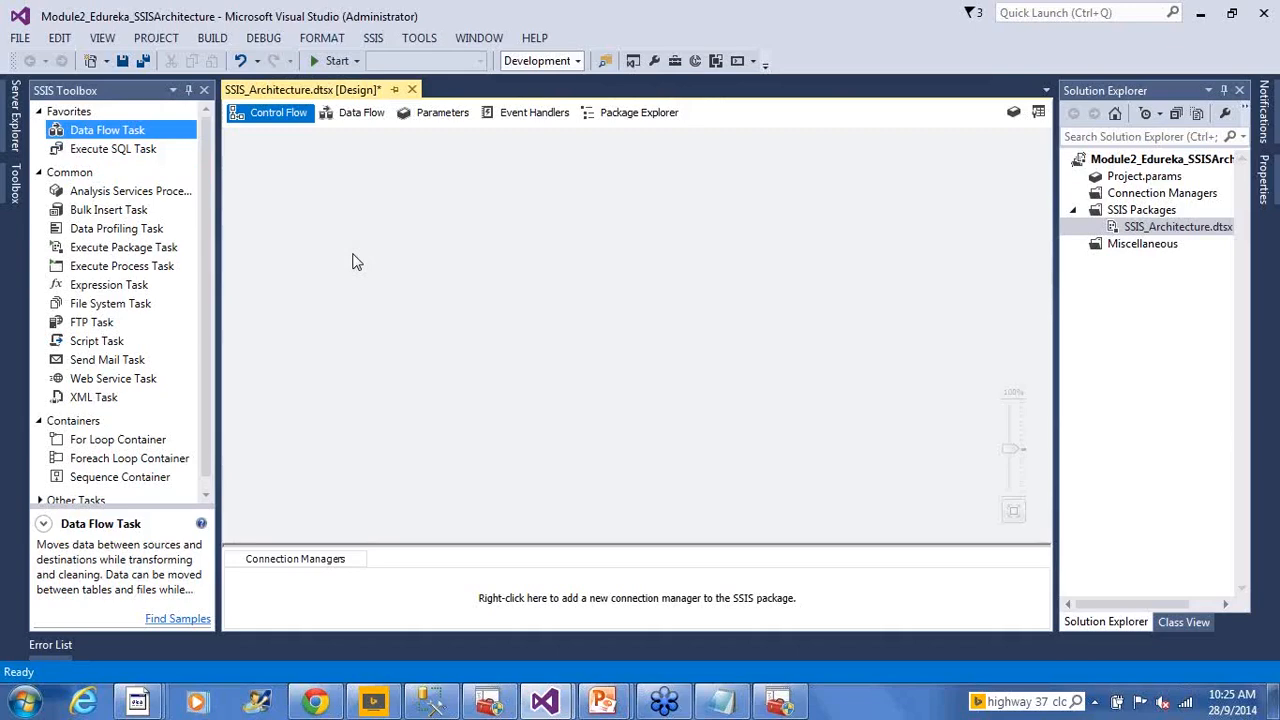
pyautogui.moveTo(107, 132); pyautogui.dragTo(329, 213)
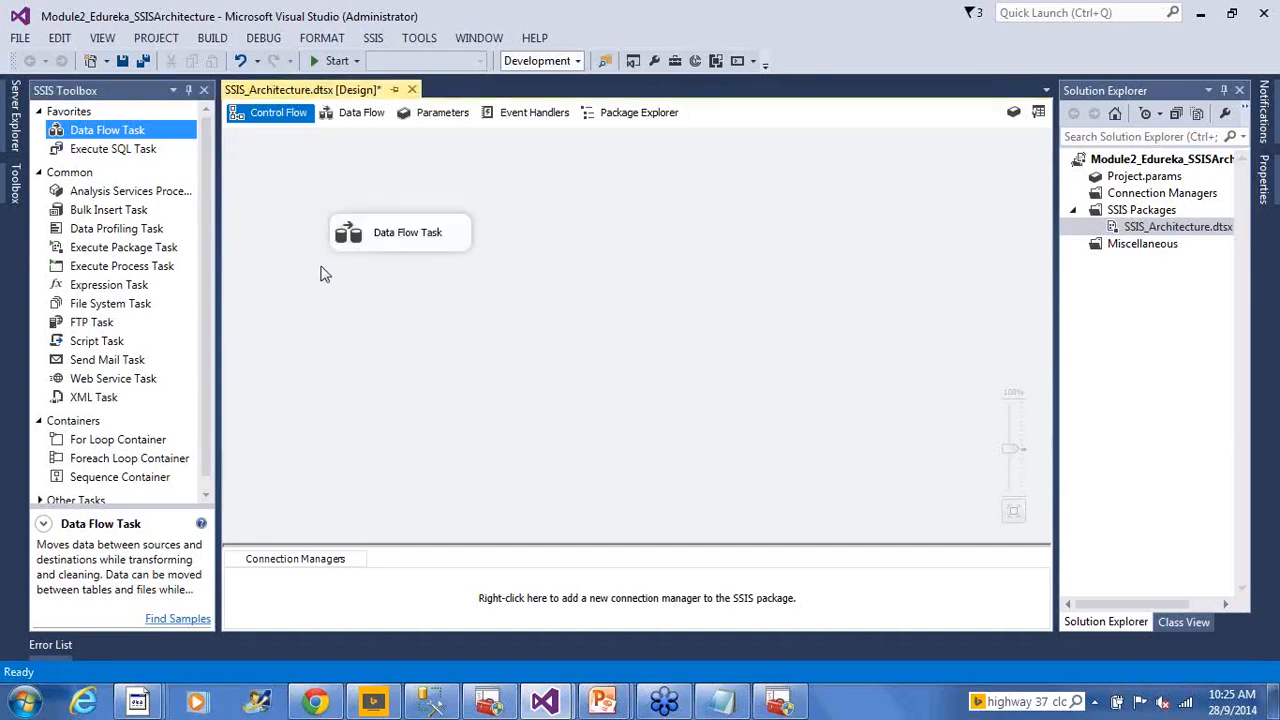
pyautogui.click(369, 244)
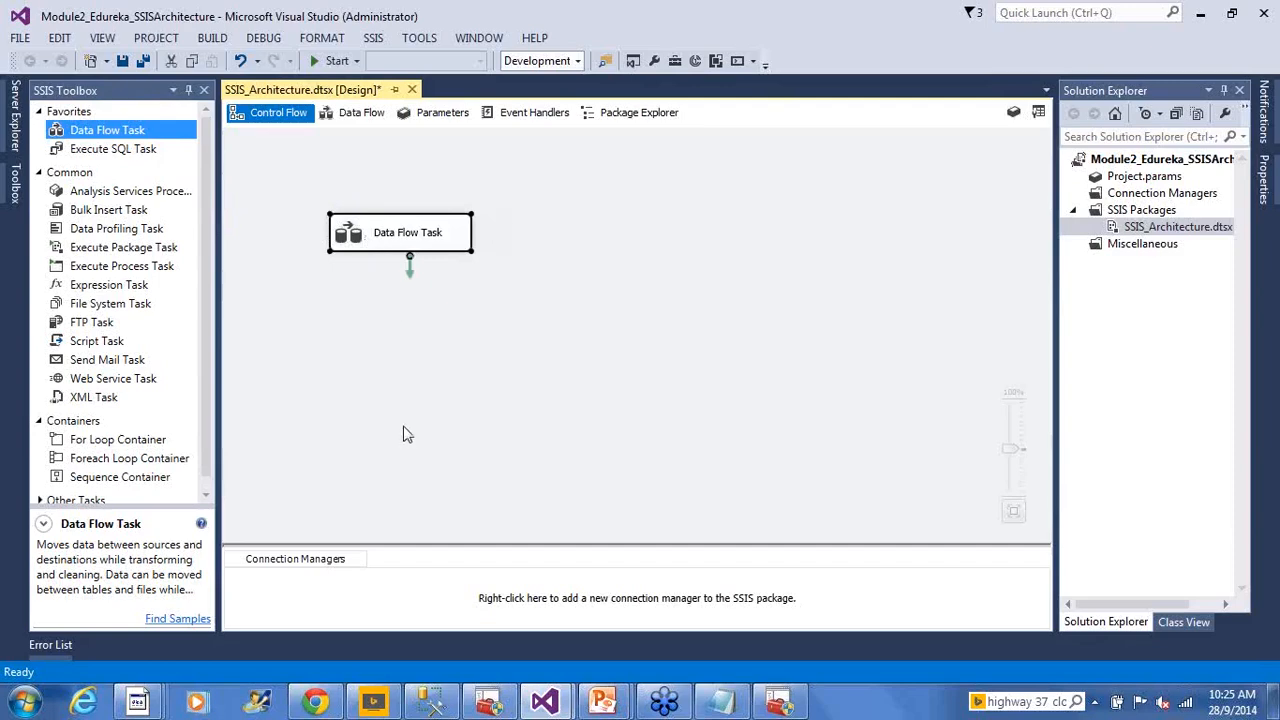
pyautogui.click(394, 353)
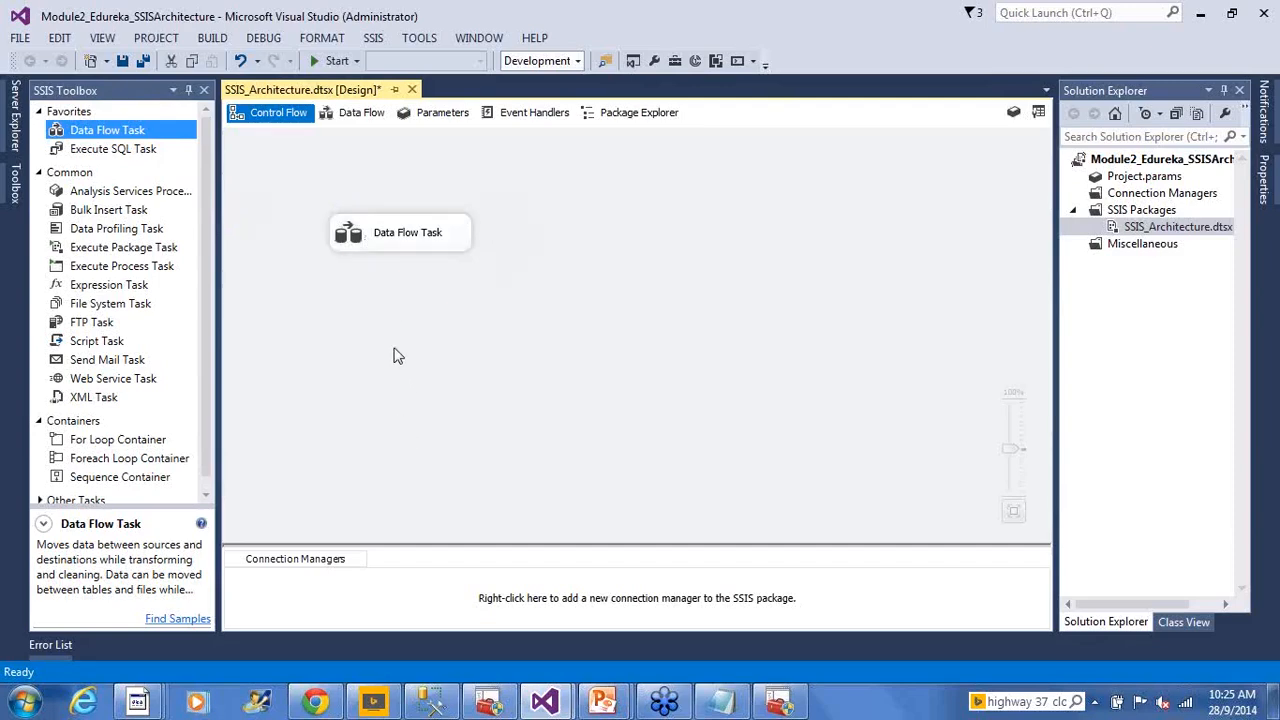
pyautogui.doubleClick(363, 244)
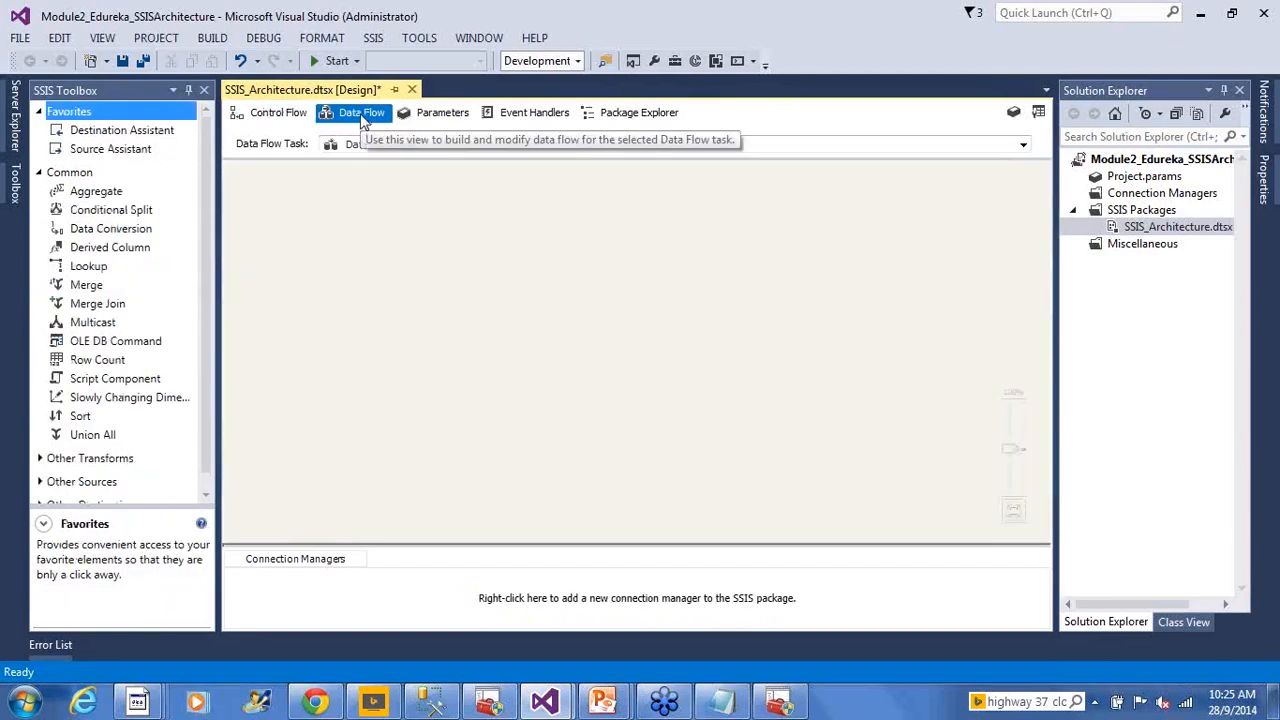
# In the Data Flow view, browse the toolbox's Other Sources and Other Destinations, reading the CDC Source description
pyautogui.click(272, 113)
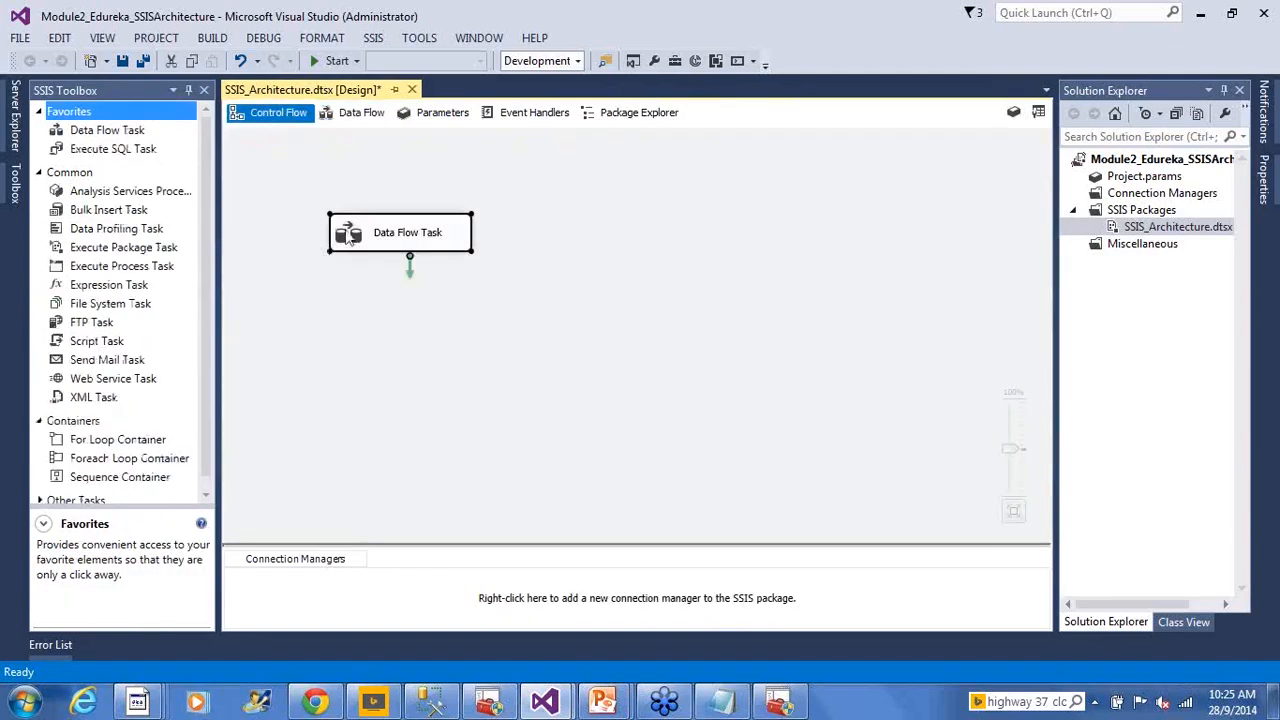
pyautogui.click(352, 113)
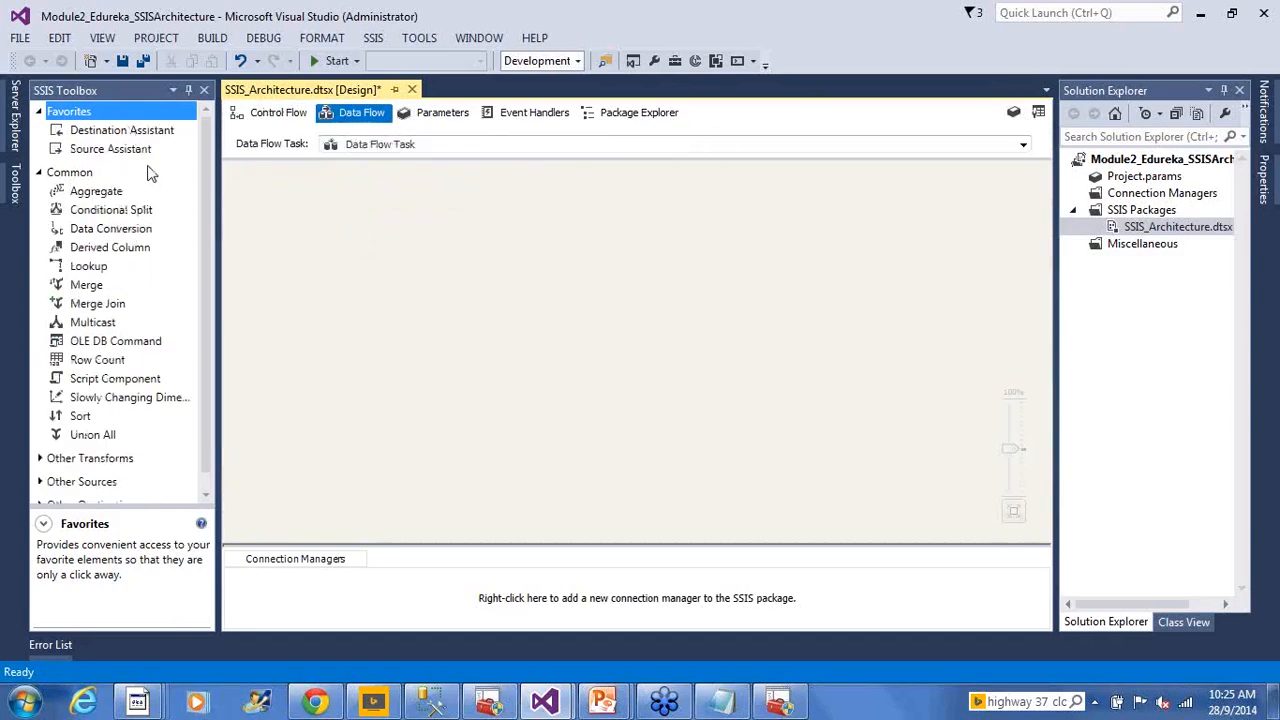
pyautogui.click(207, 200)
pyautogui.moveTo(207, 195); pyautogui.dragTo(208, 225)
pyautogui.click(40, 467)
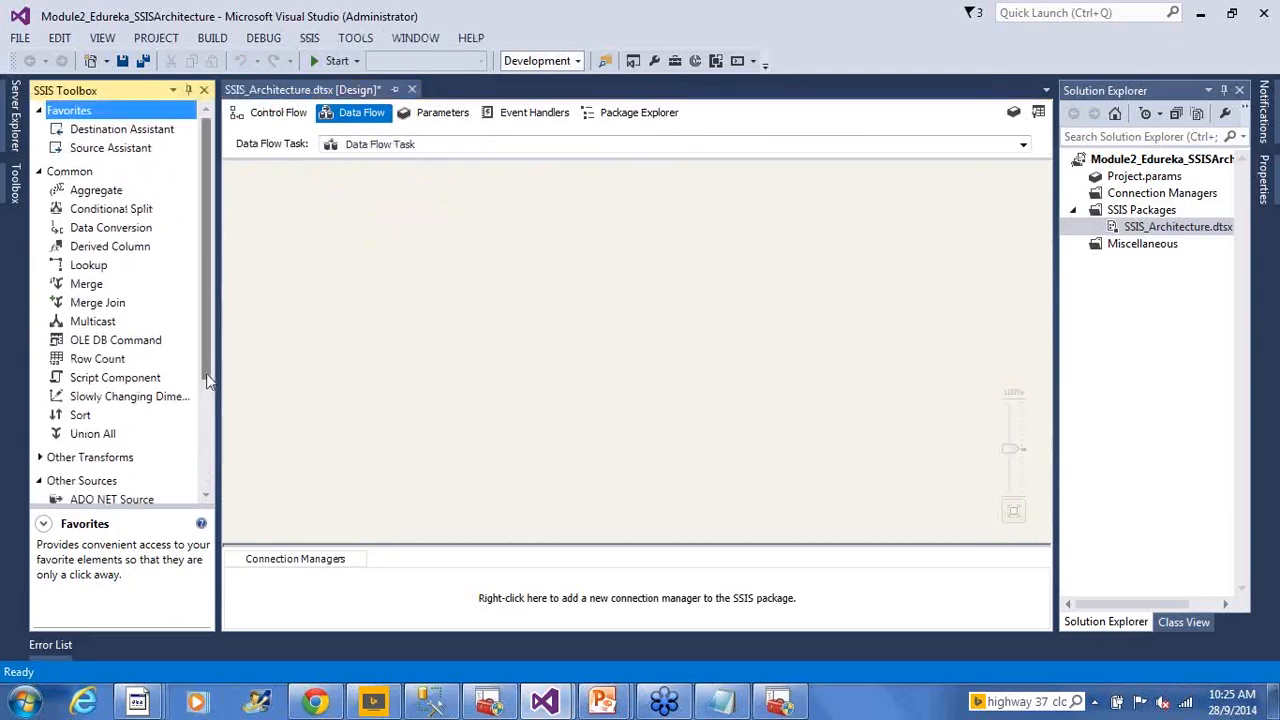
pyautogui.moveTo(210, 353); pyautogui.dragTo(210, 470)
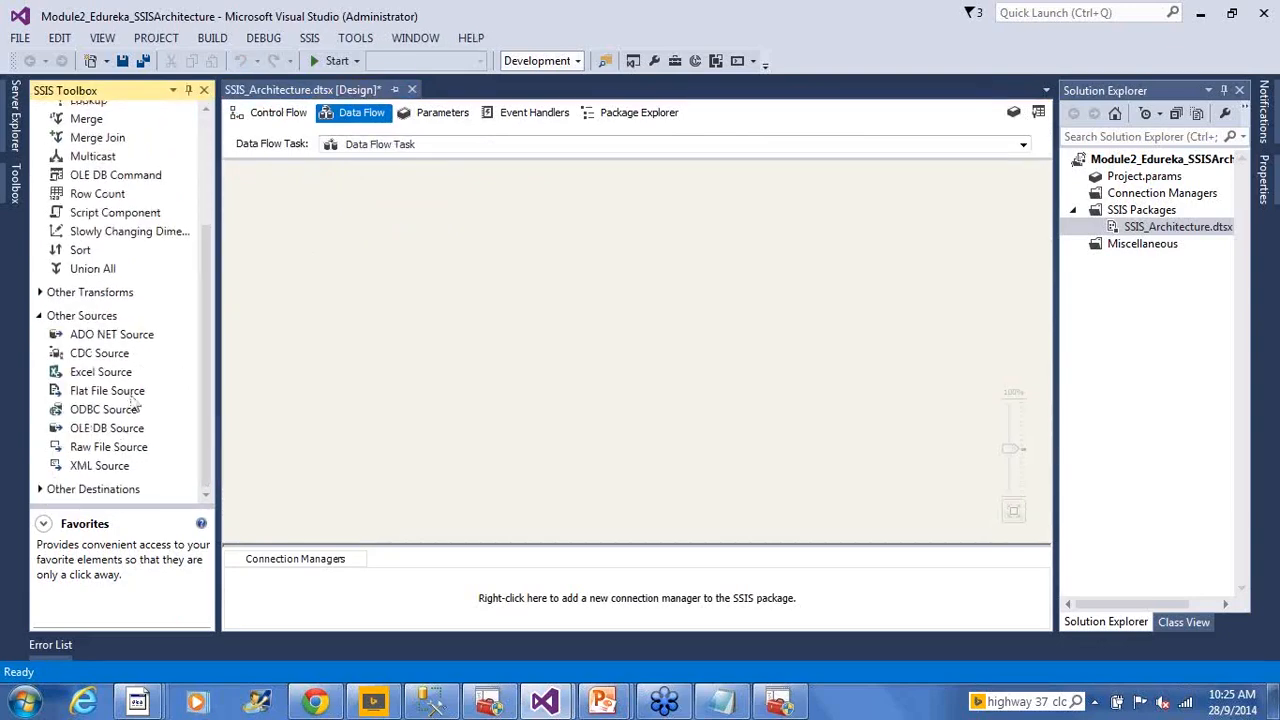
pyautogui.click(196, 351)
pyautogui.moveTo(207, 257); pyautogui.dragTo(205, 142)
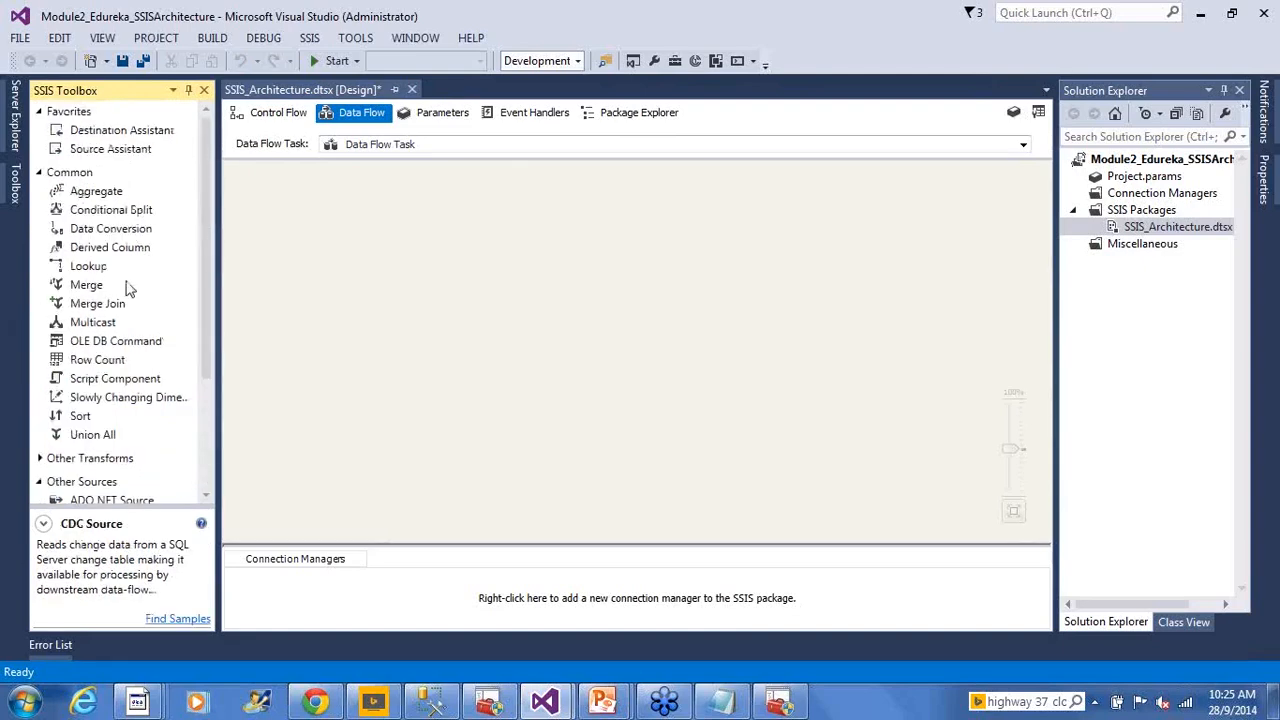
pyautogui.moveTo(206, 330); pyautogui.dragTo(43, 494)
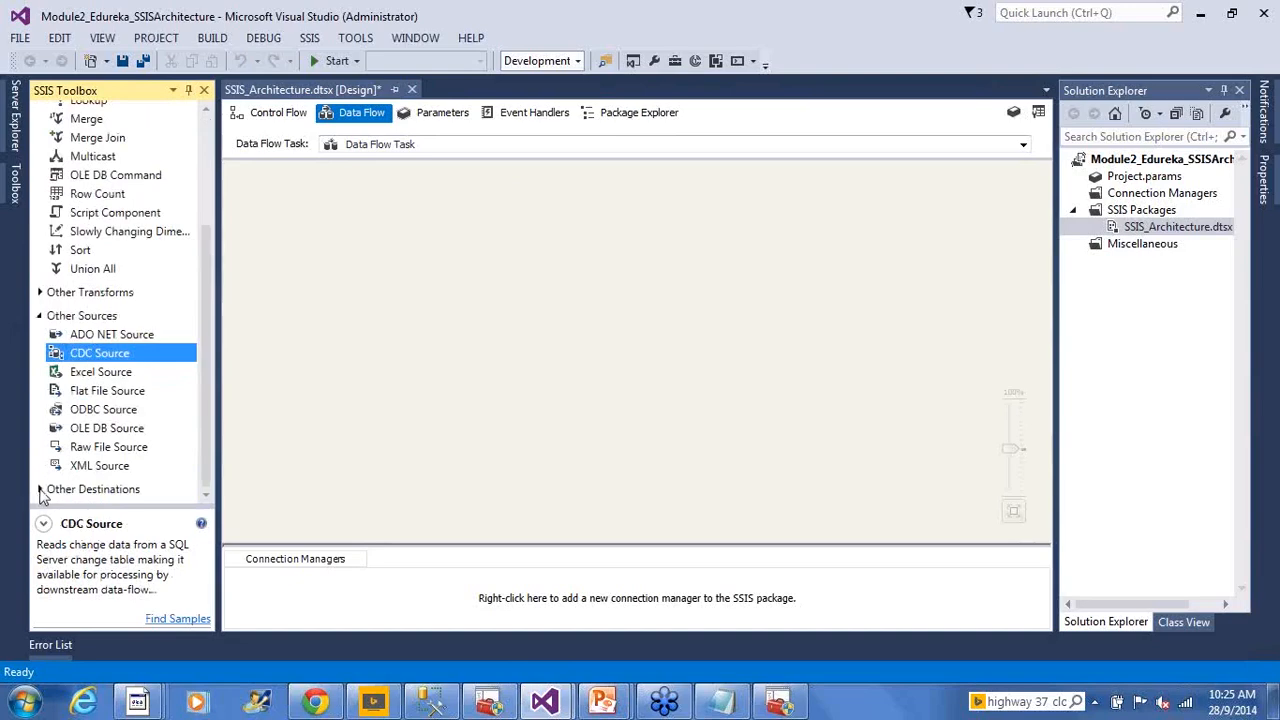
pyautogui.scroll(-4, 207, 354)
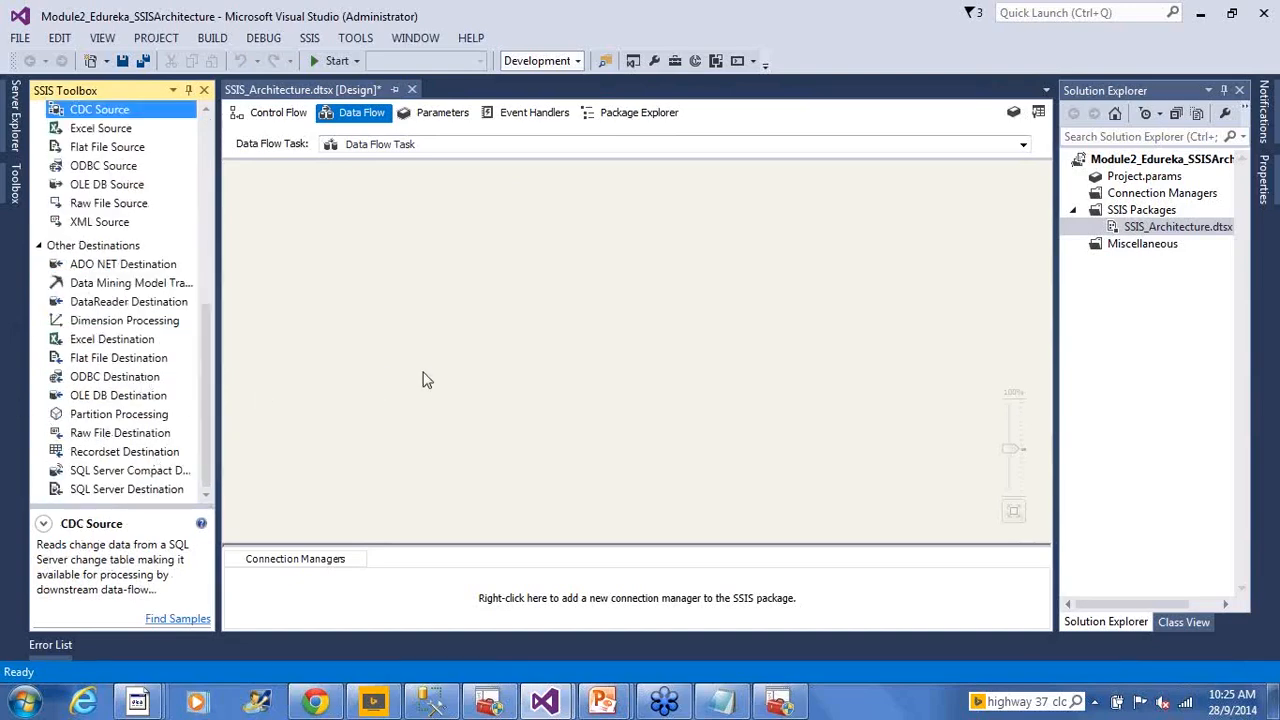
pyautogui.click(372, 420)
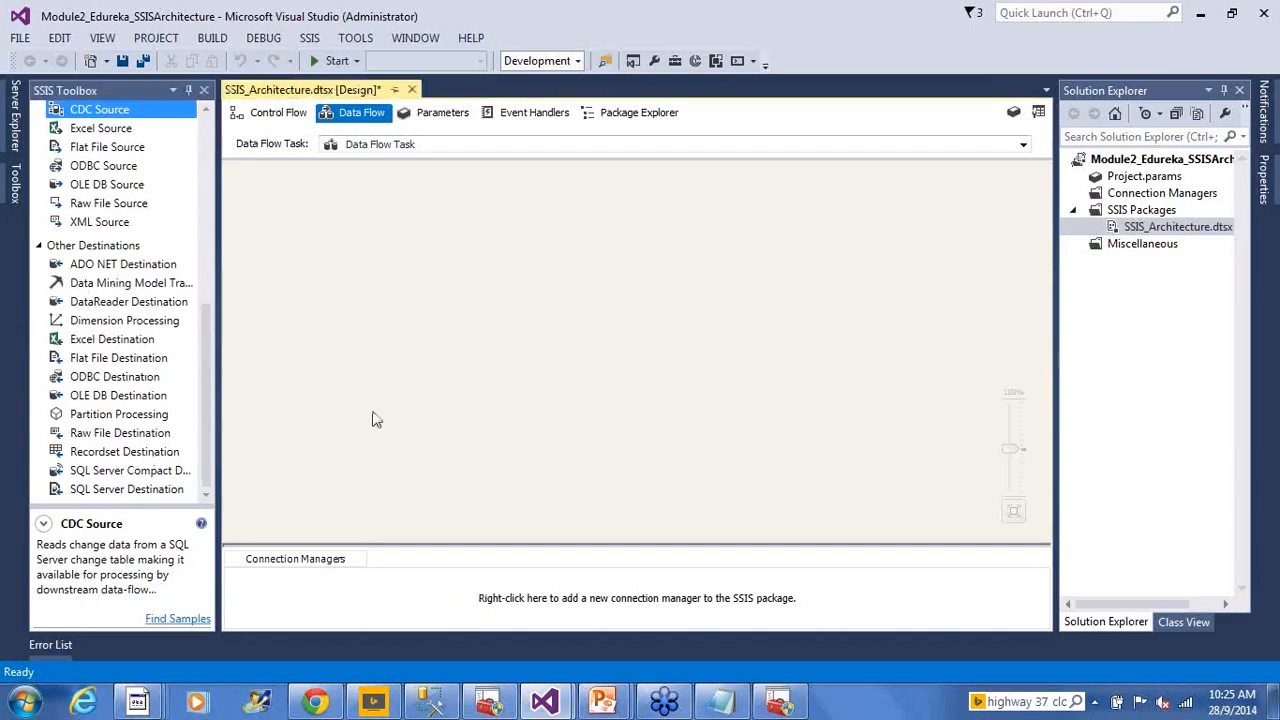
pyautogui.click(486, 431)
# Glance at the slide show, then return to the control flow holding the Data Flow Task
pyautogui.hotkey('alt', 'Tab')
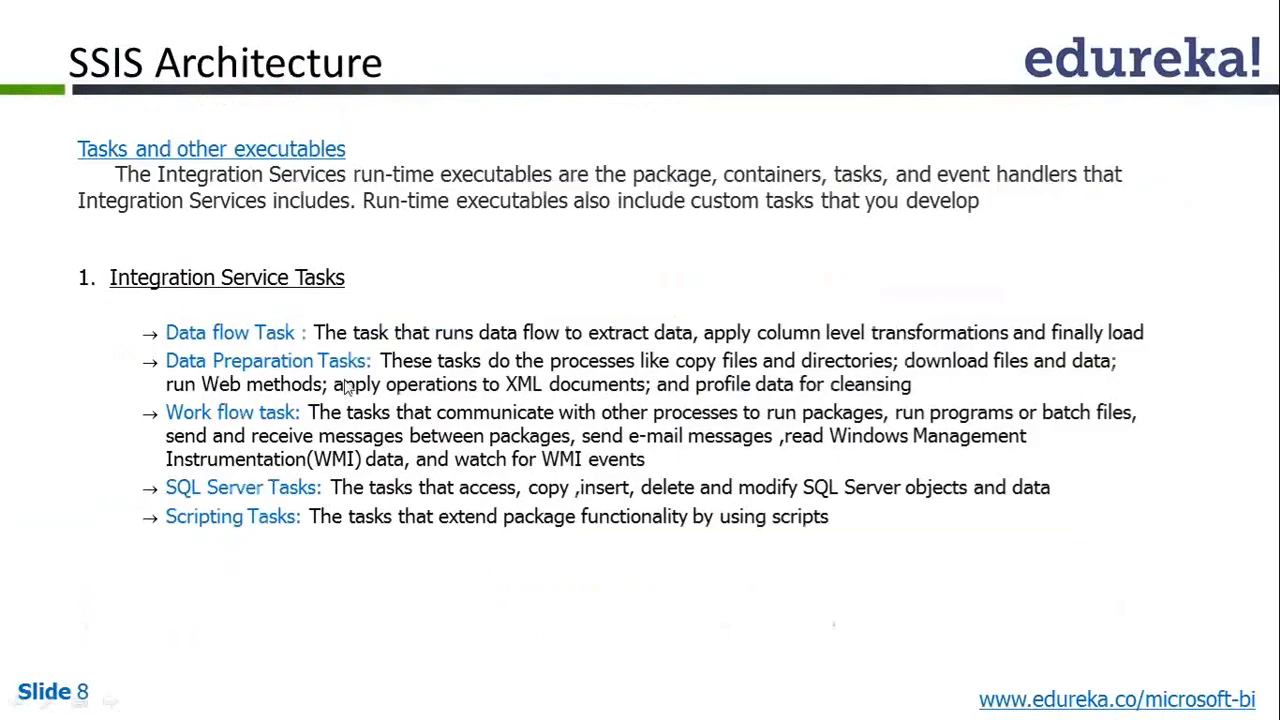
pyautogui.hotkey('alt', 'Tab')
pyautogui.click(272, 112)
pyautogui.click(341, 345)
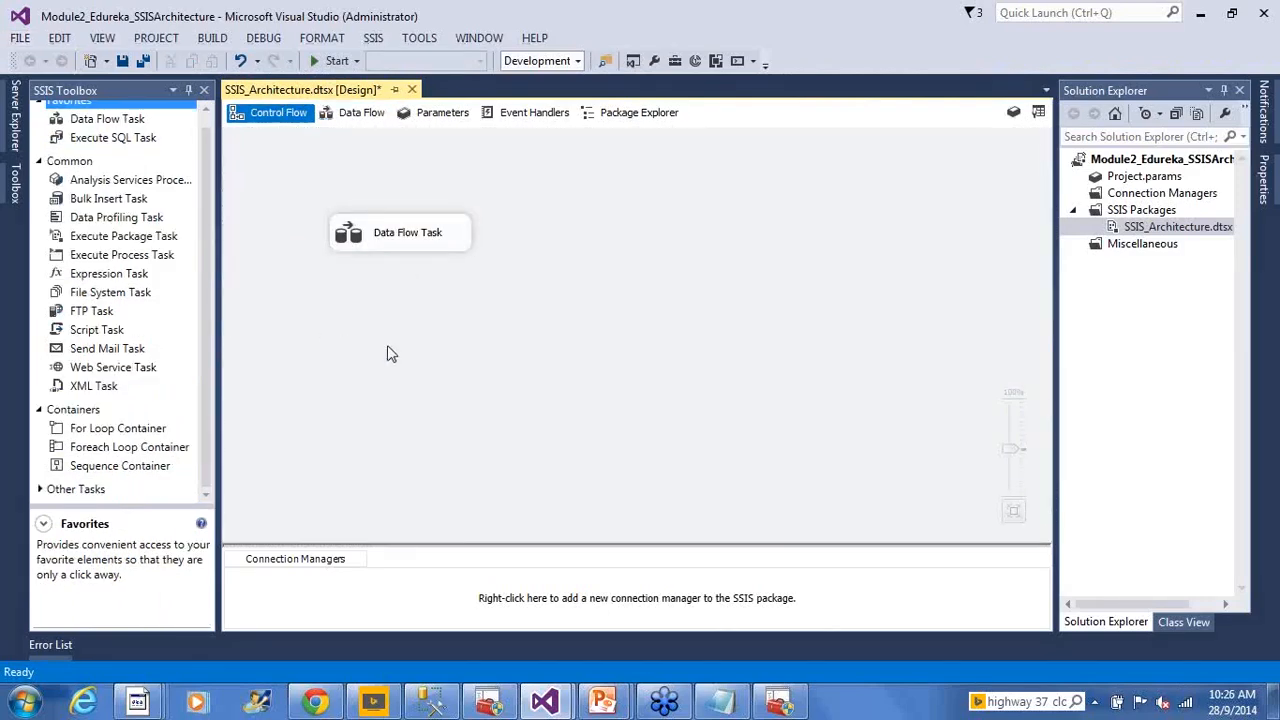
# Move the Data Flow Task up and stack an FTP Task and a File System Task beneath it
pyautogui.moveTo(370, 245); pyautogui.dragTo(354, 195)
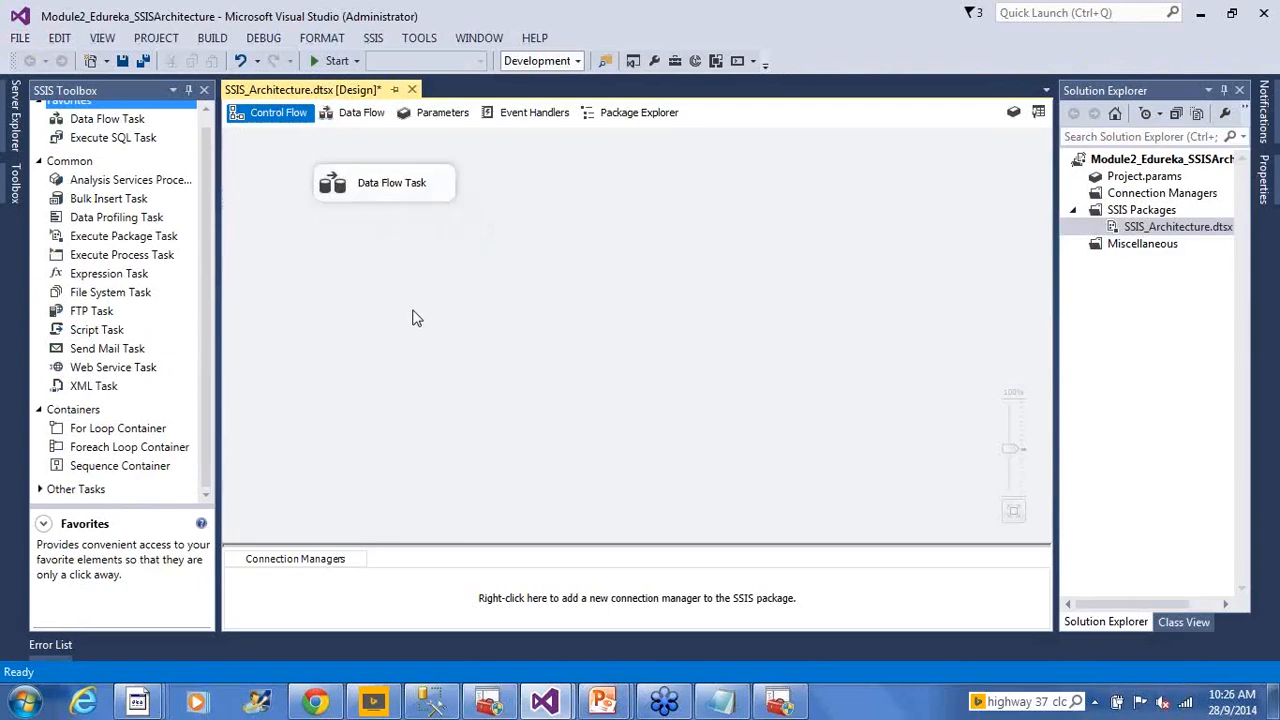
pyautogui.click(97, 316)
pyautogui.click(512, 328)
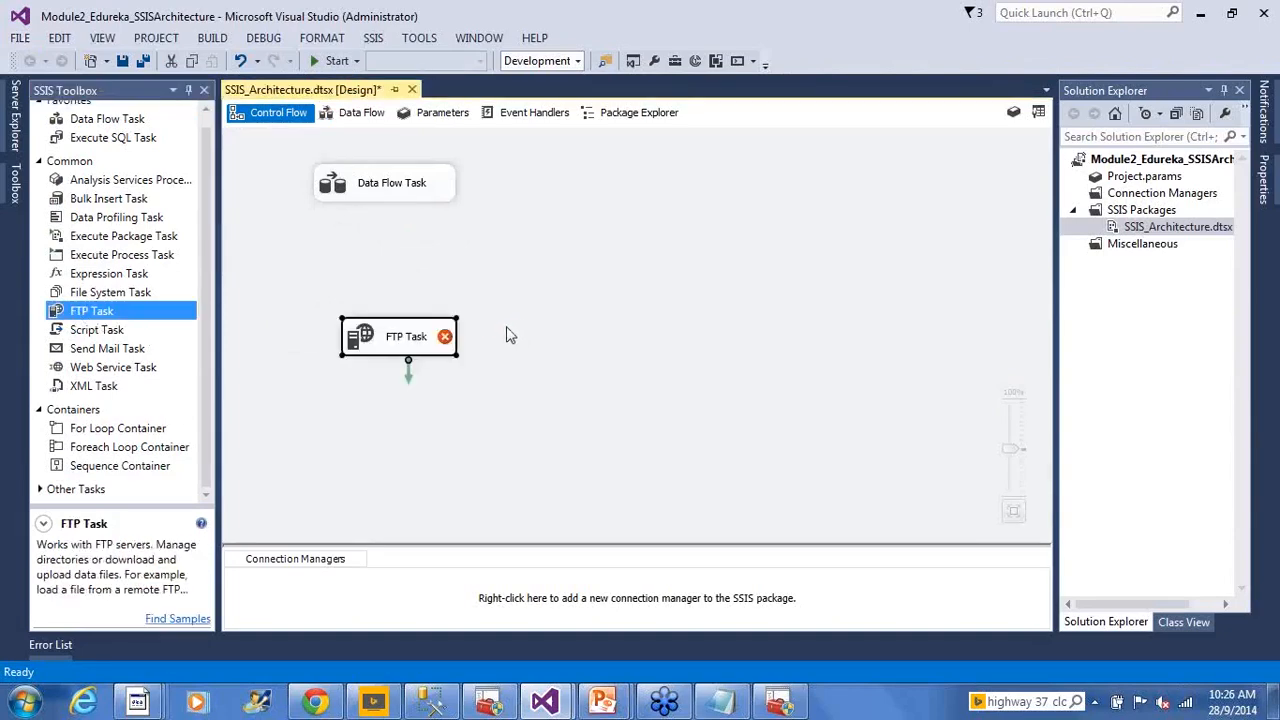
pyautogui.click(503, 336)
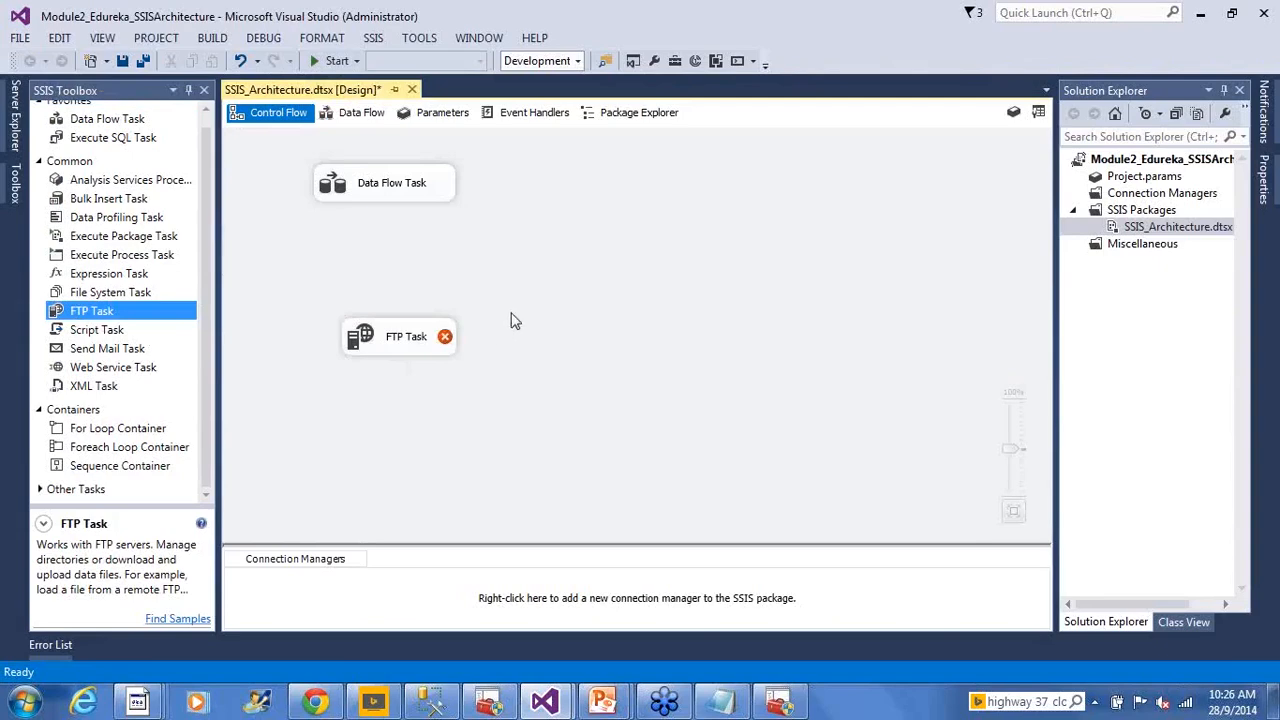
pyautogui.moveTo(416, 344); pyautogui.dragTo(403, 294)
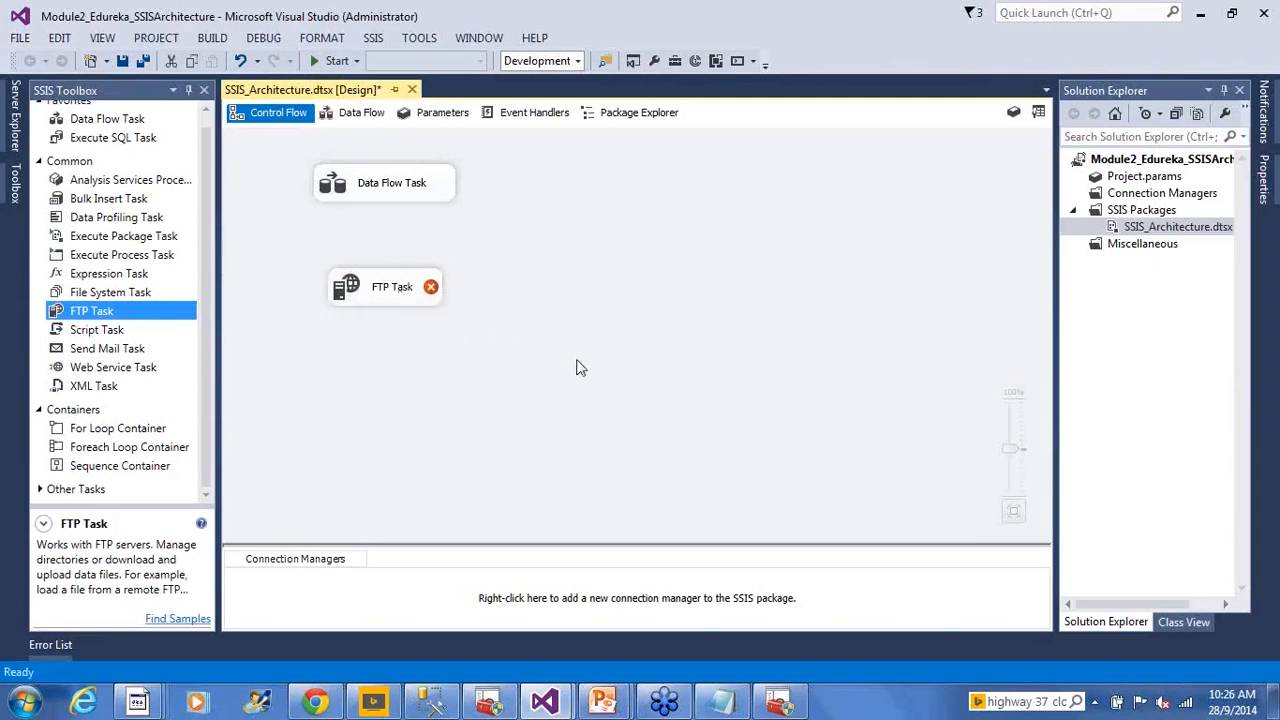
pyautogui.moveTo(132, 298); pyautogui.dragTo(350, 350)
pyautogui.moveTo(468, 370); pyautogui.dragTo(432, 366)
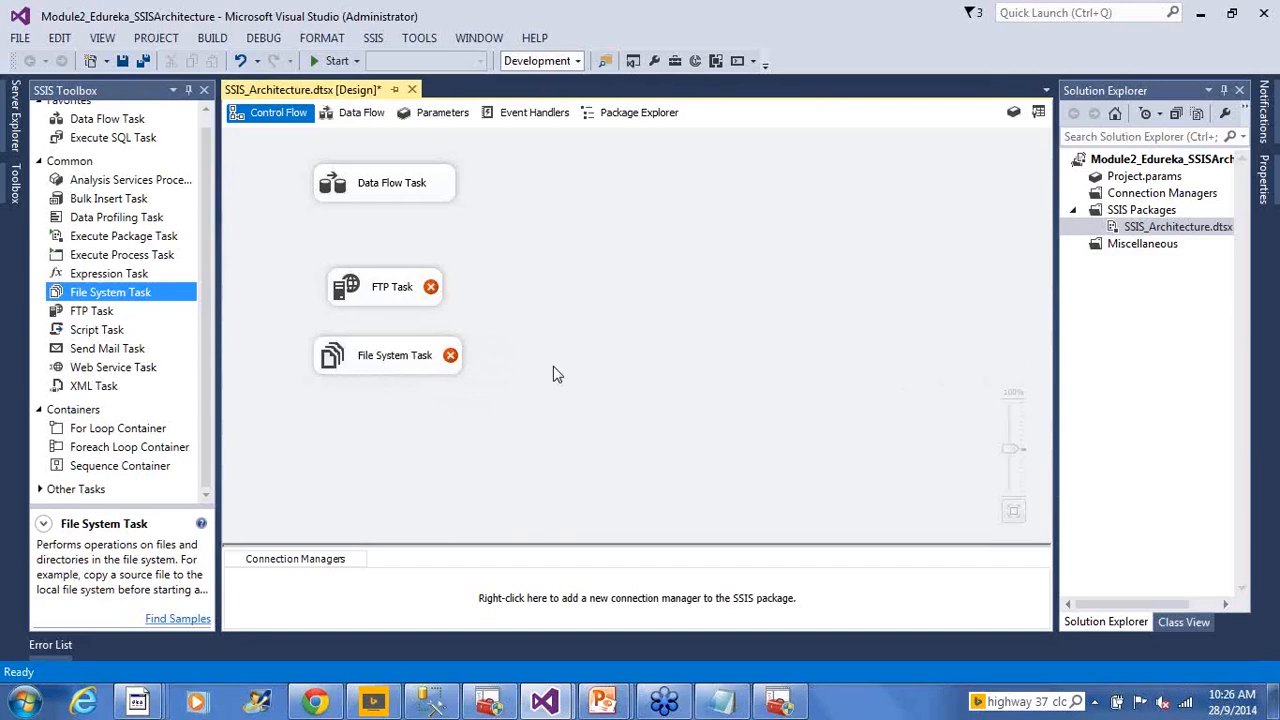
pyautogui.hotkey('alt', 'Tab')
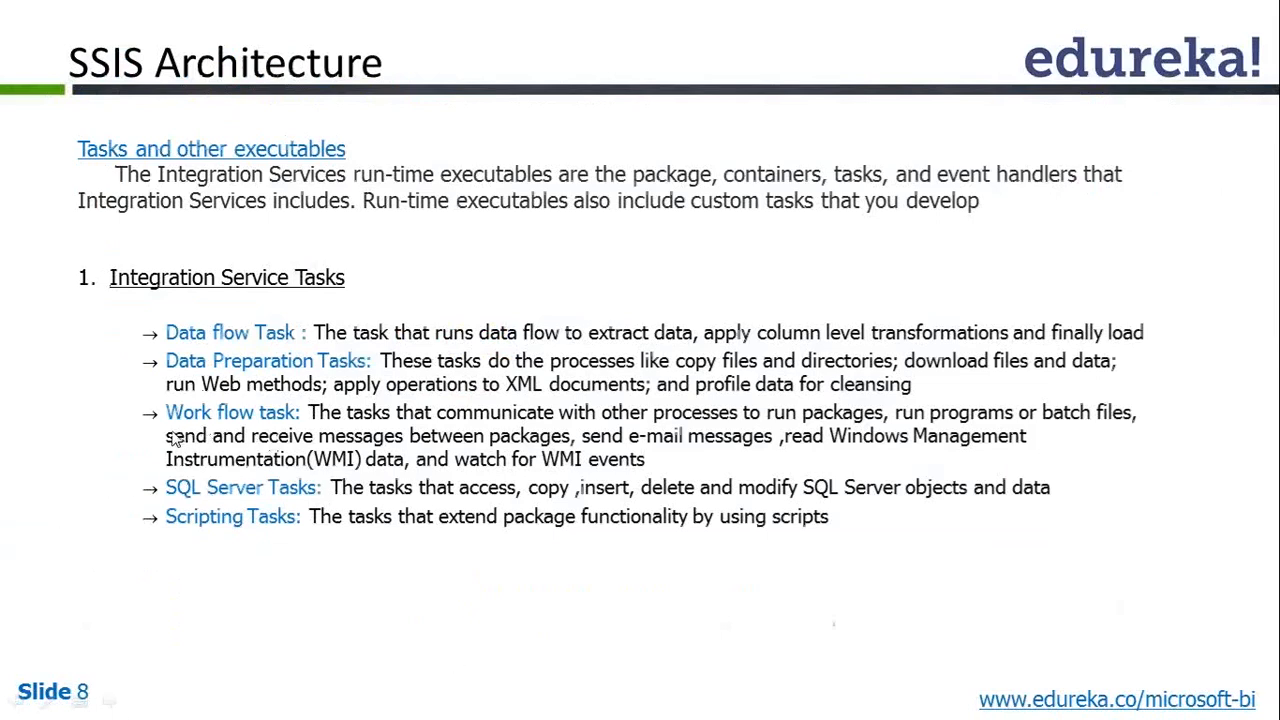
pyautogui.hotkey('alt', 'Tab')
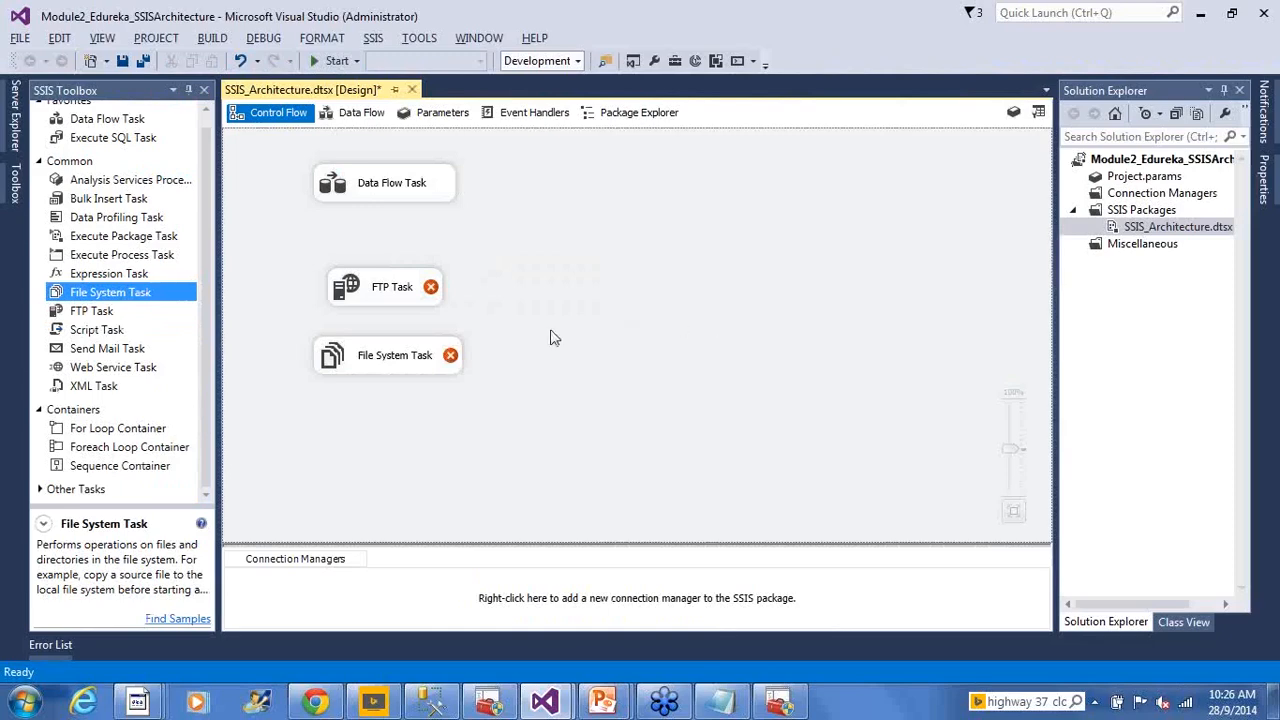
pyautogui.click(380, 183)
pyautogui.click(495, 255)
pyautogui.click(408, 290)
pyautogui.click(398, 366)
pyautogui.click(718, 318)
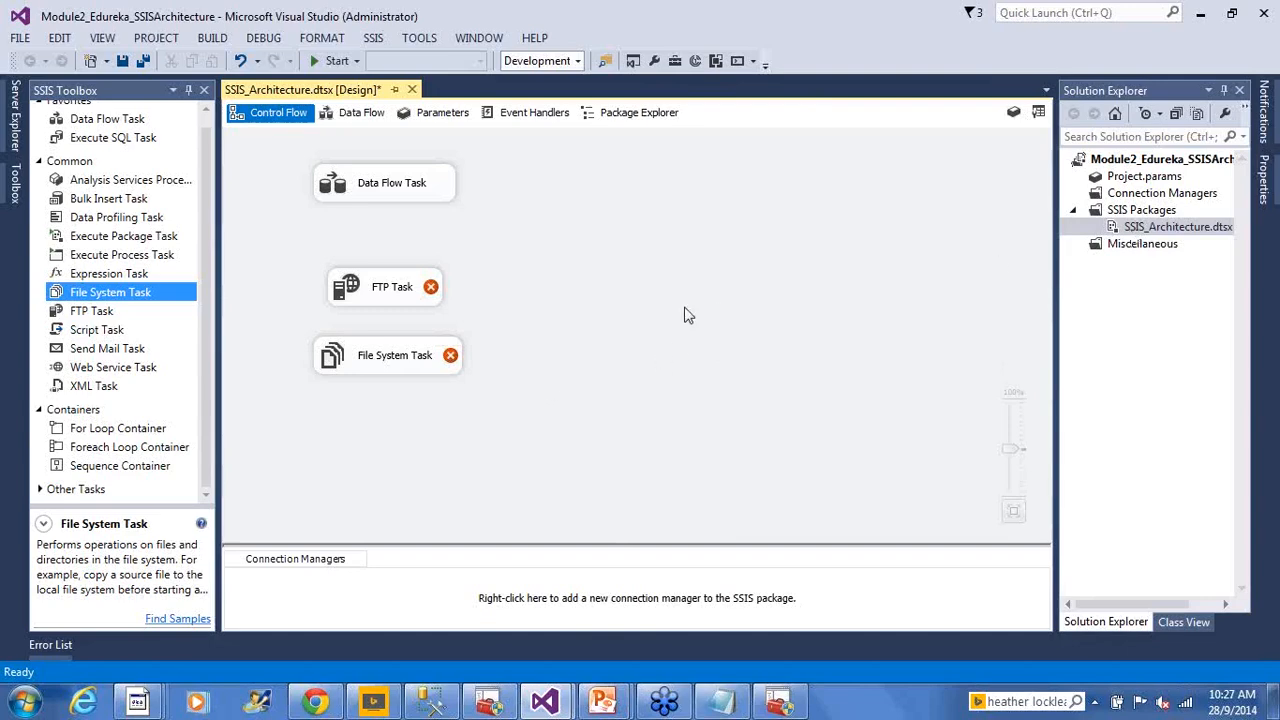
# Add an Execute Package Task and, below it, an Execute Process Task to the control flow
pyautogui.click(119, 240)
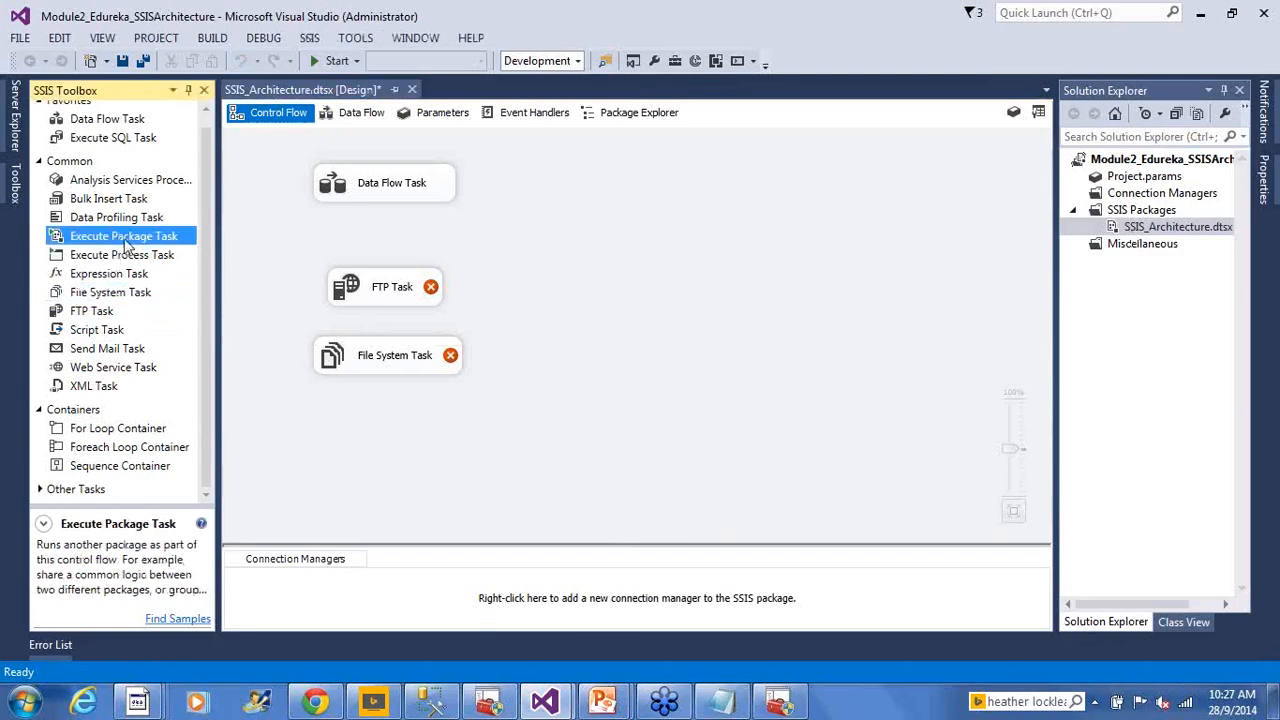
pyautogui.moveTo(98, 240); pyautogui.dragTo(701, 293)
pyautogui.moveTo(618, 290)
pyautogui.mouseDown()
pyautogui.moveTo(652, 300)
pyautogui.moveTo(636, 198)
pyautogui.moveTo(634, 289)
pyautogui.mouseUp()
pyautogui.click(647, 347)
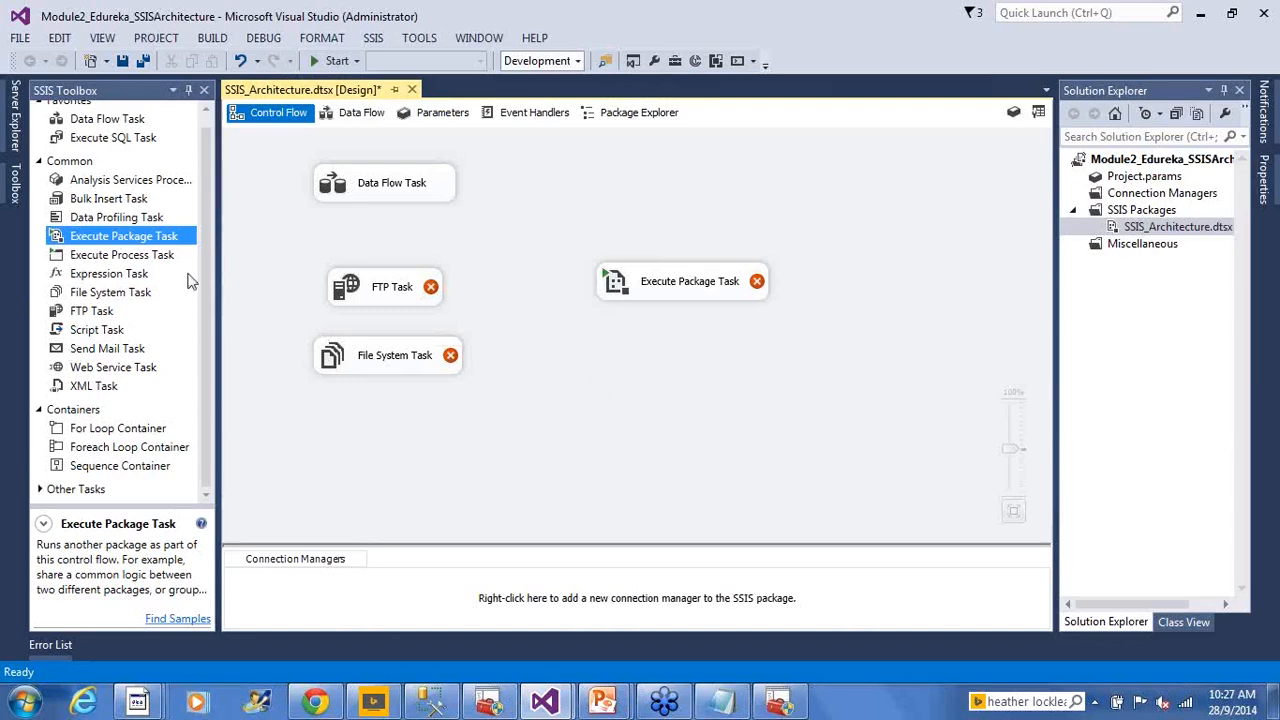
pyautogui.moveTo(145, 256); pyautogui.dragTo(656, 368)
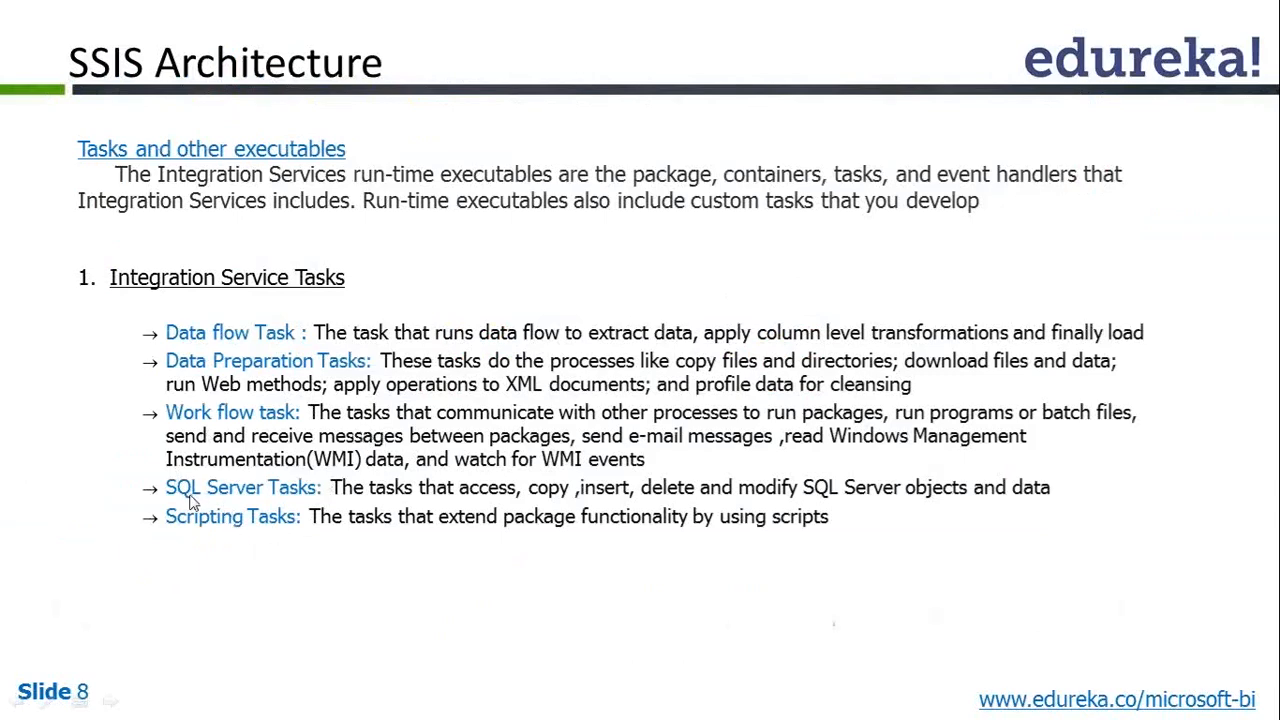
pyautogui.hotkey('alt', 'Tab')
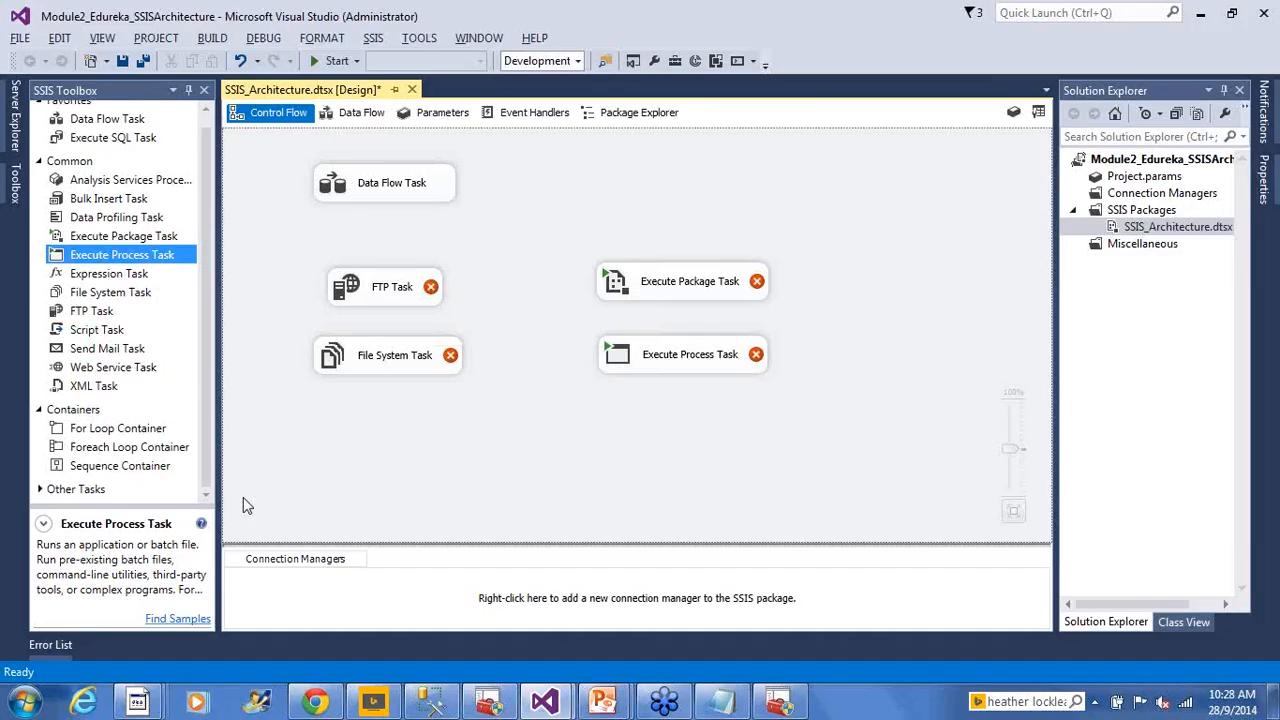
# Add a Bulk Insert Task to the lower left of the control flow
pyautogui.hotkey('alt', 'Tab')
pyautogui.hotkey('alt', 'Tab')
pyautogui.moveTo(130, 198); pyautogui.dragTo(400, 457)
pyautogui.click(440, 455)
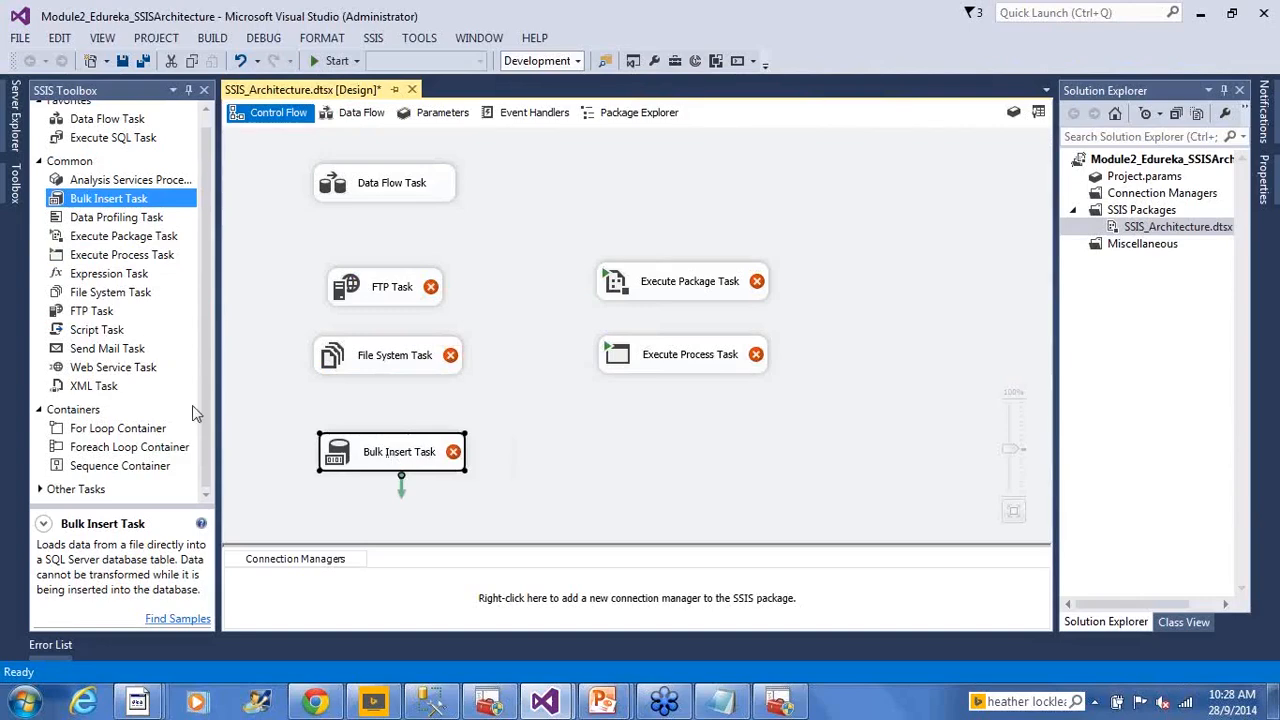
# Add a Back Up Database Task from Other Tasks below the Bulk Insert Task
pyautogui.click(38, 489)
pyautogui.moveTo(209, 270); pyautogui.dragTo(209, 398)
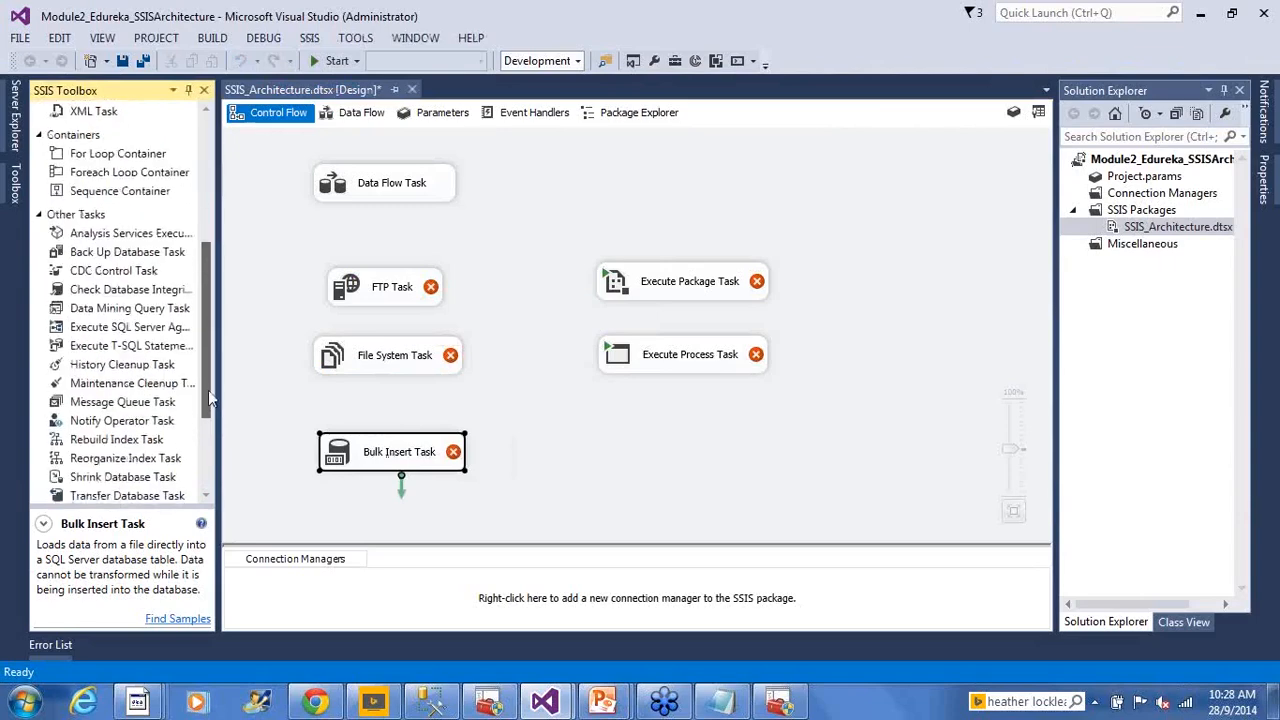
pyautogui.moveTo(208, 398); pyautogui.dragTo(210, 430)
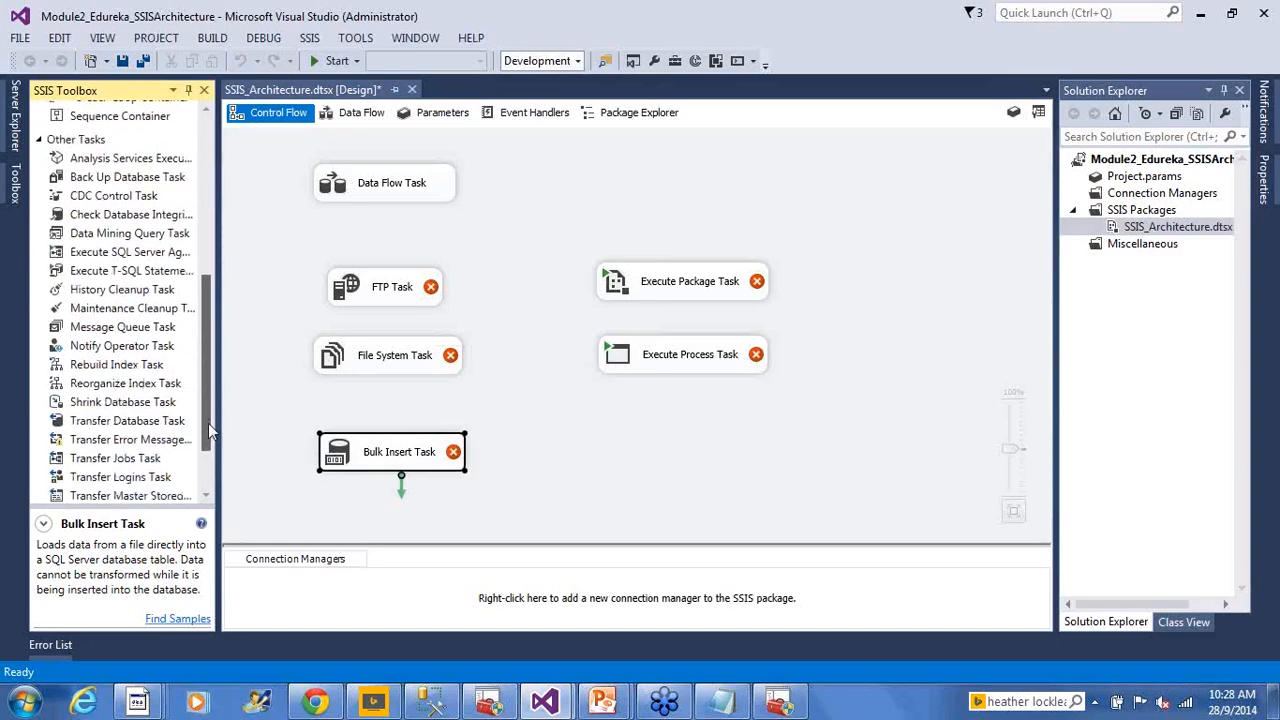
pyautogui.moveTo(165, 178); pyautogui.dragTo(519, 458)
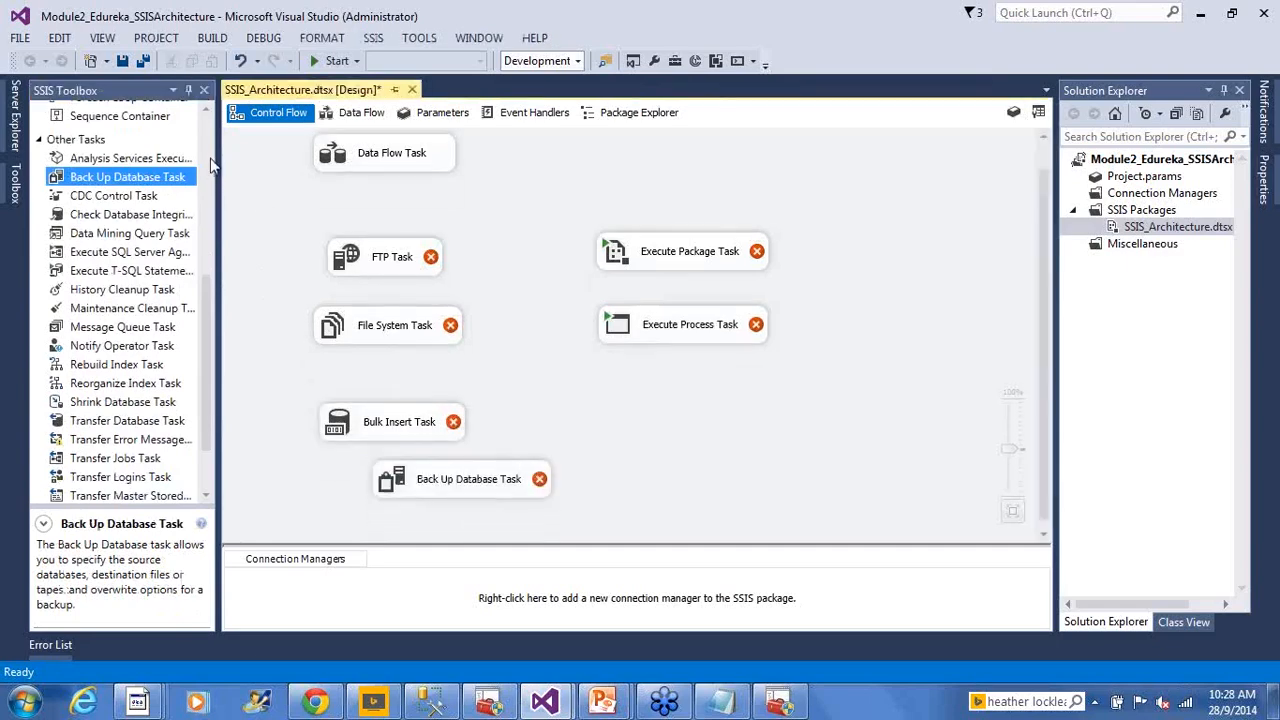
pyautogui.scroll(6, 207, 157)
pyautogui.click(100, 150)
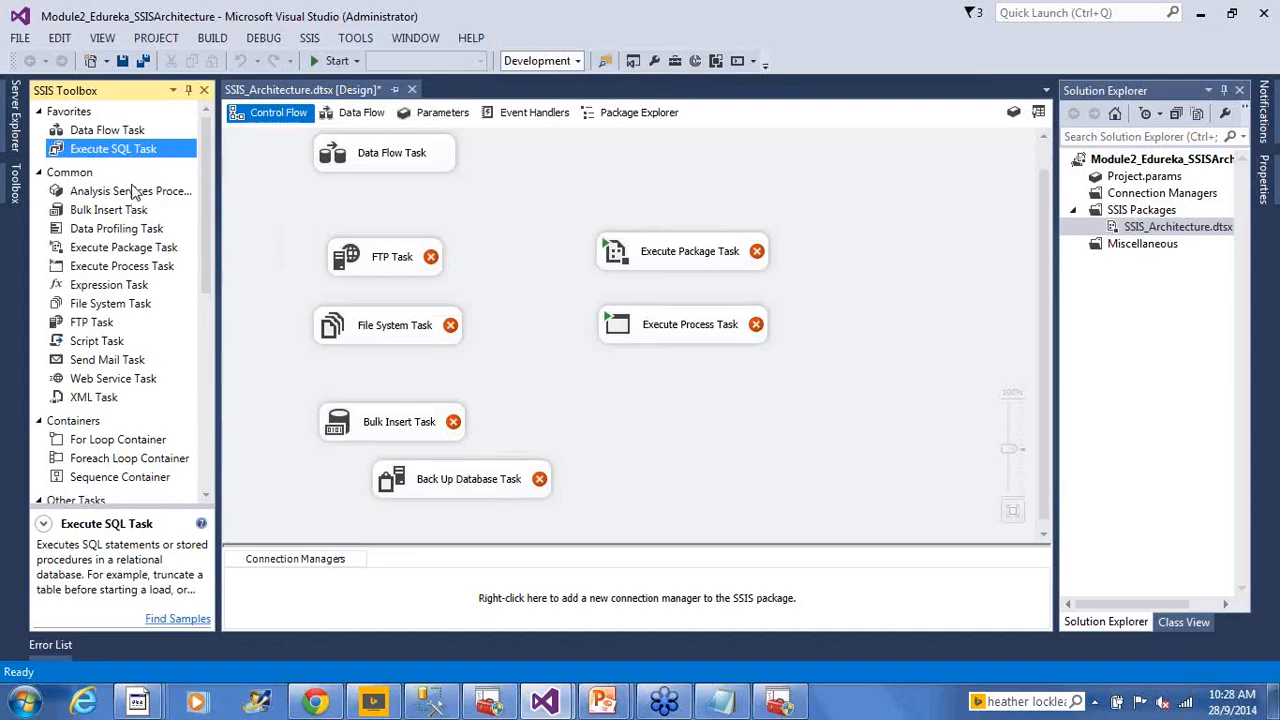
# Place an Execute SQL Task beside Bulk Insert Task, then select it with the Data Flow Task
pyautogui.moveTo(98, 150); pyautogui.dragTo(541, 428)
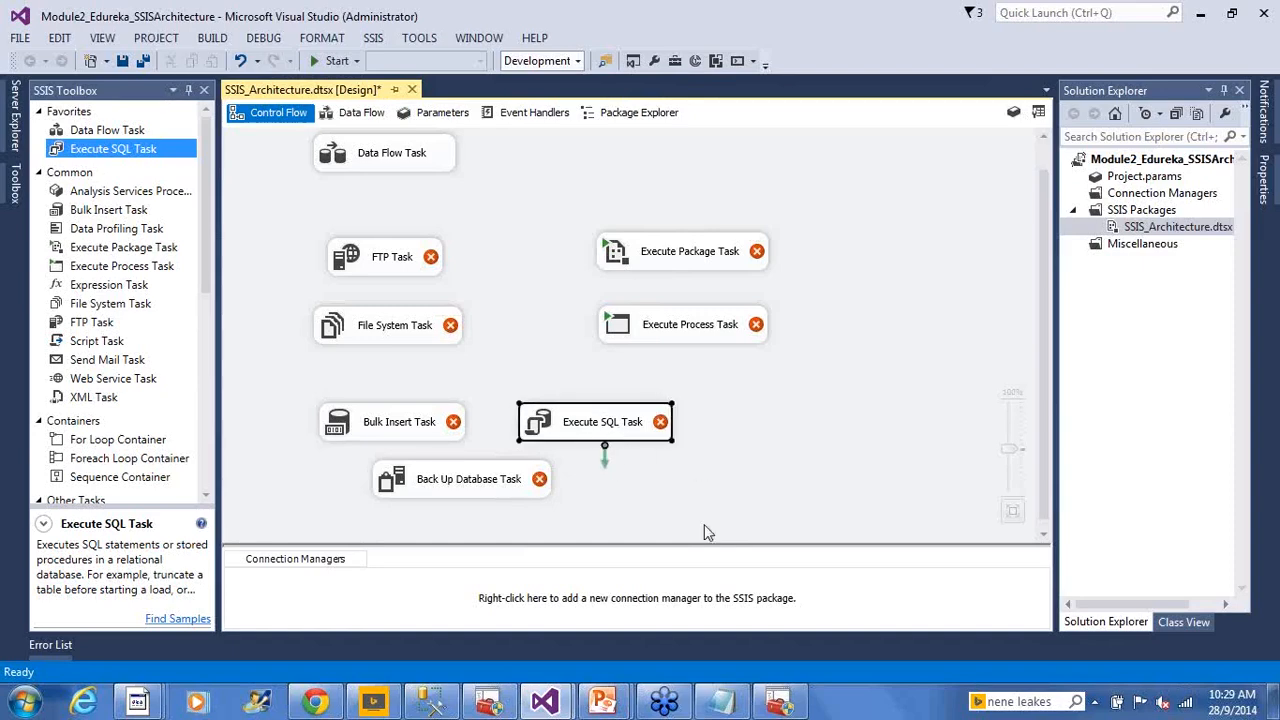
pyautogui.click(772, 432)
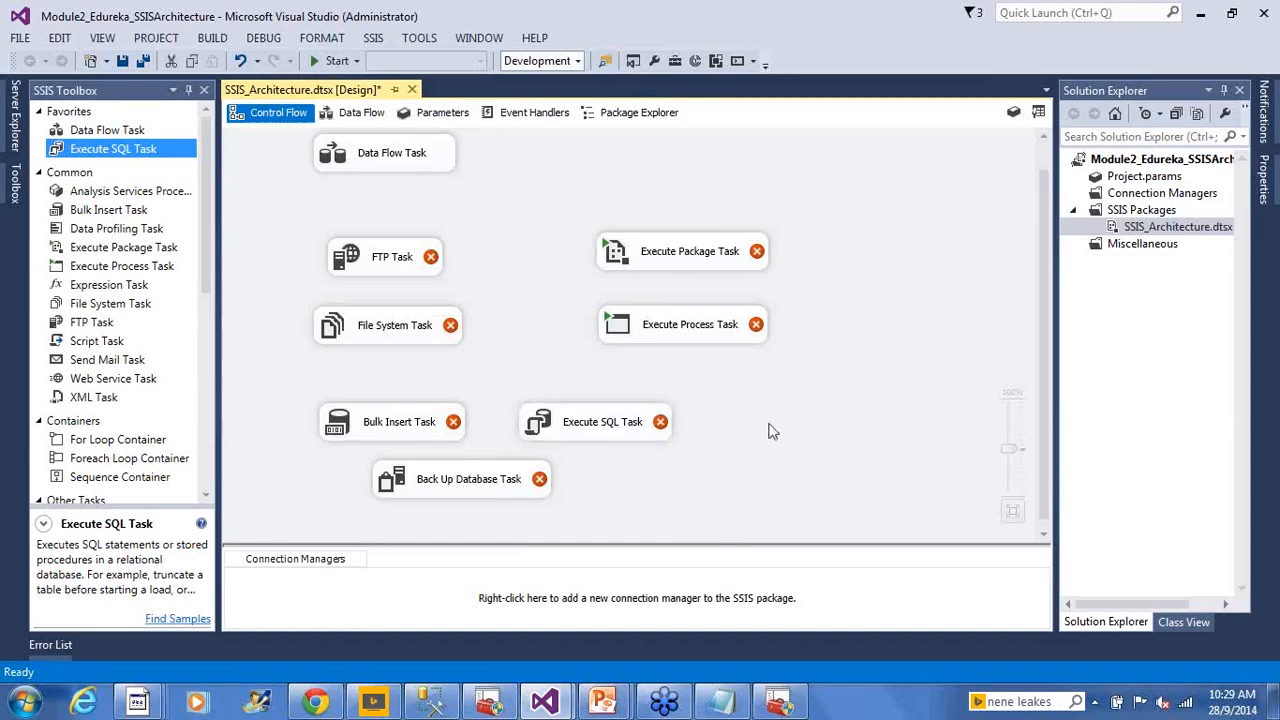
pyautogui.click(390, 166)
pyautogui.click(568, 428)
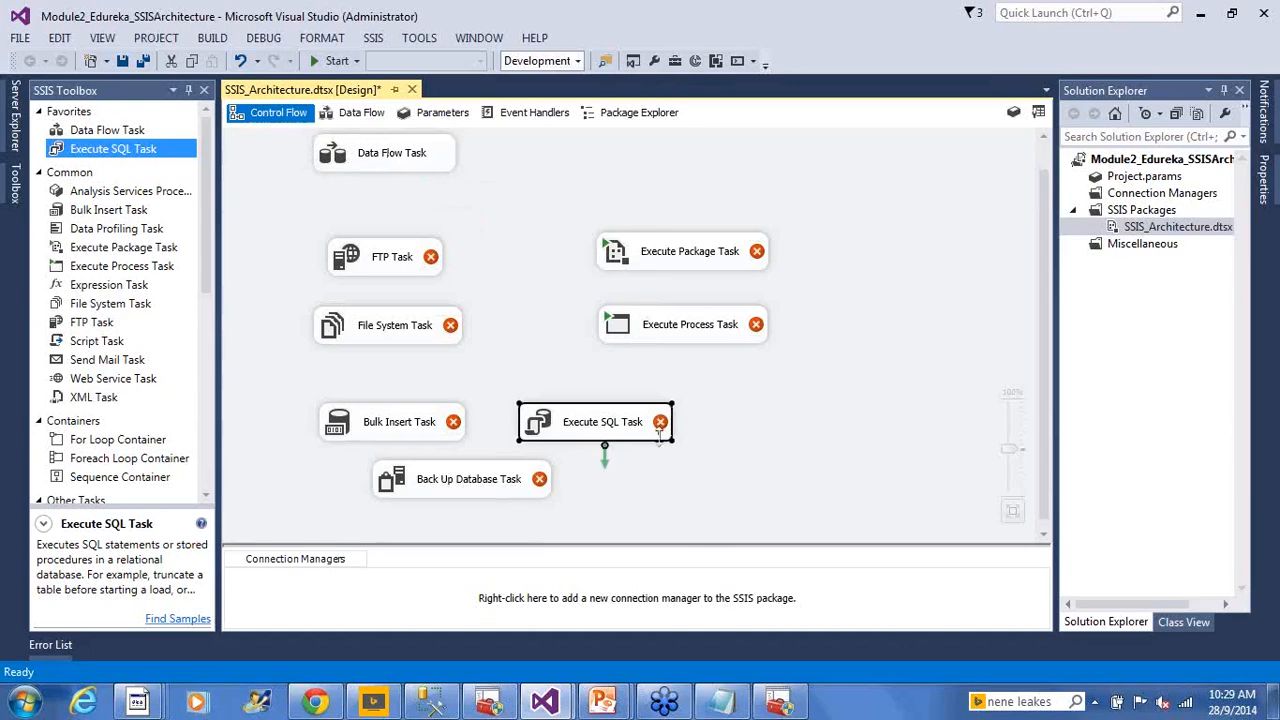
pyautogui.click(387, 156)
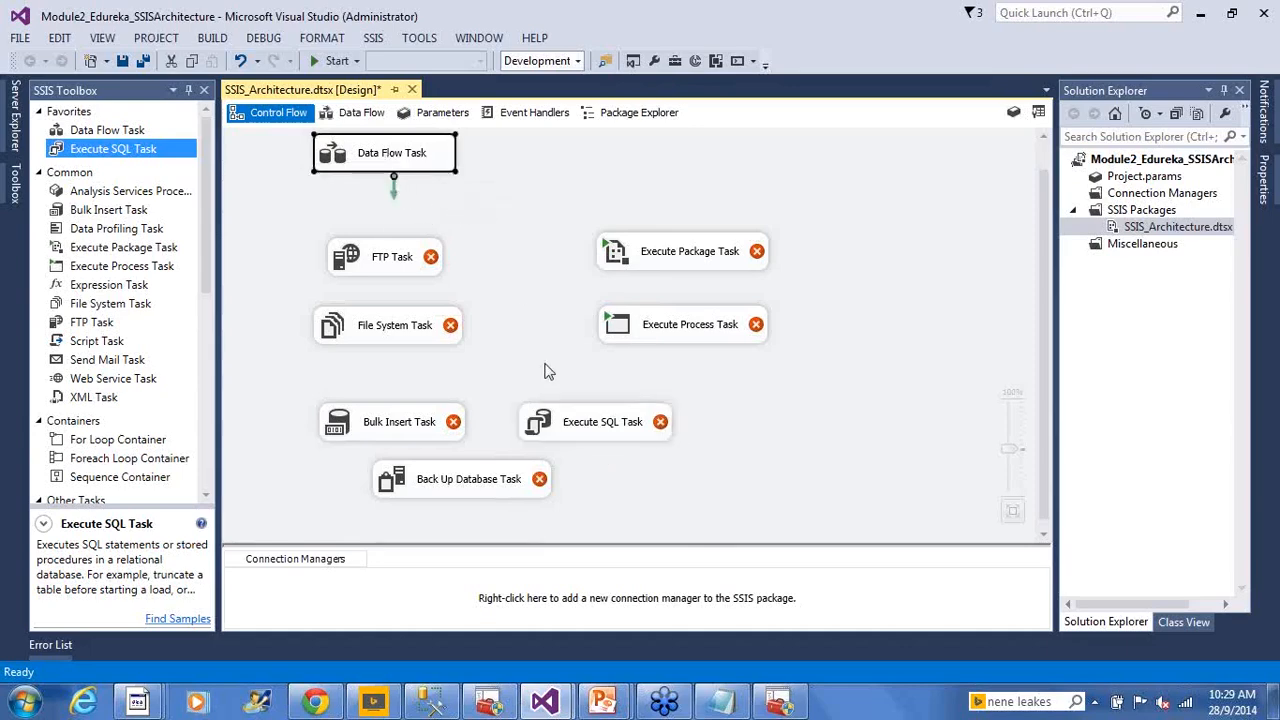
pyautogui.keyDown('ctrl'); pyautogui.click(540, 428); pyautogui.keyUp('ctrl')
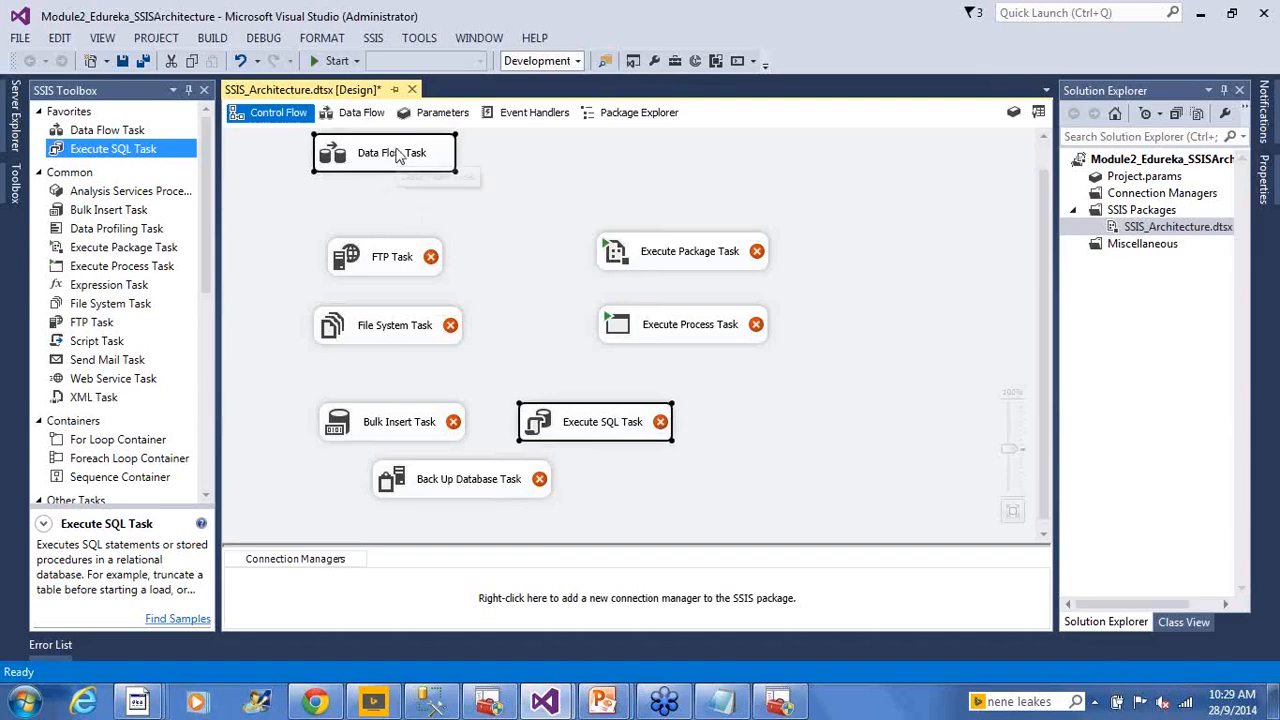
pyautogui.click(271, 150)
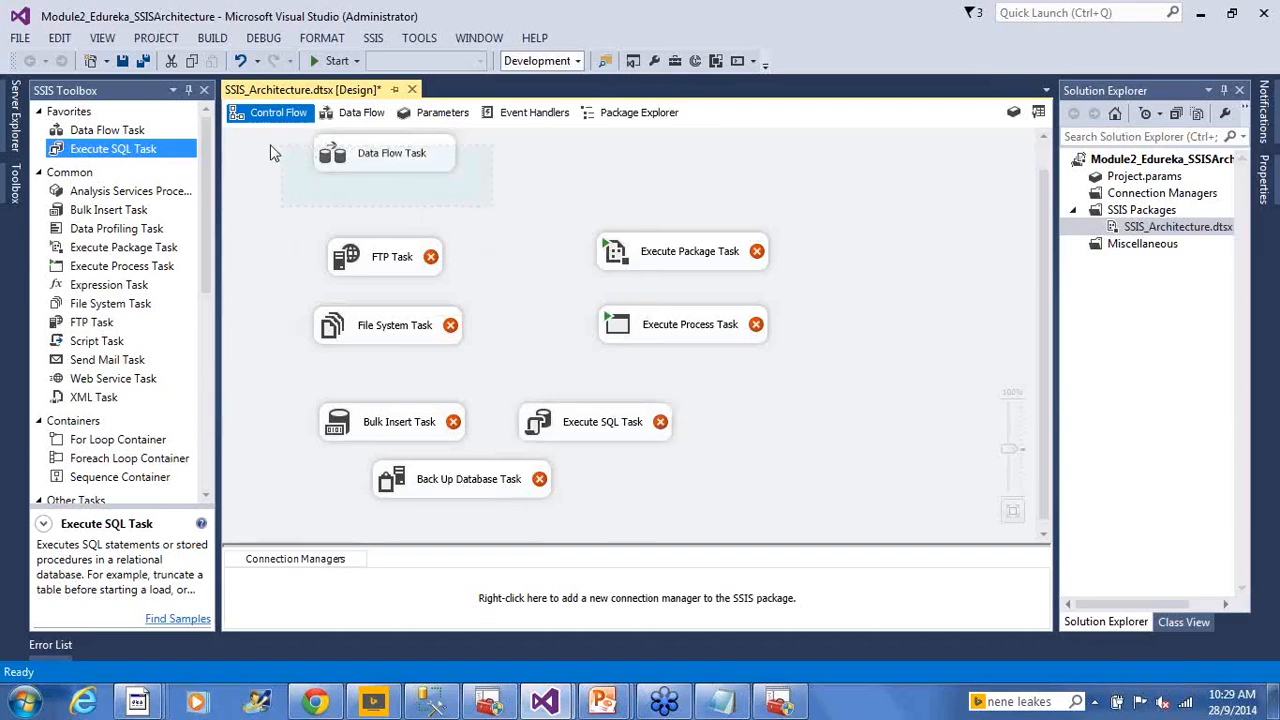
# Marquee-select the Execute SQL and Back Up Database tasks, then advance the slideshow to slide 9
pyautogui.scroll(1, 265, 155)
pyautogui.moveTo(262, 152); pyautogui.dragTo(567, 244)
pyautogui.moveTo(490, 416); pyautogui.dragTo(726, 490)
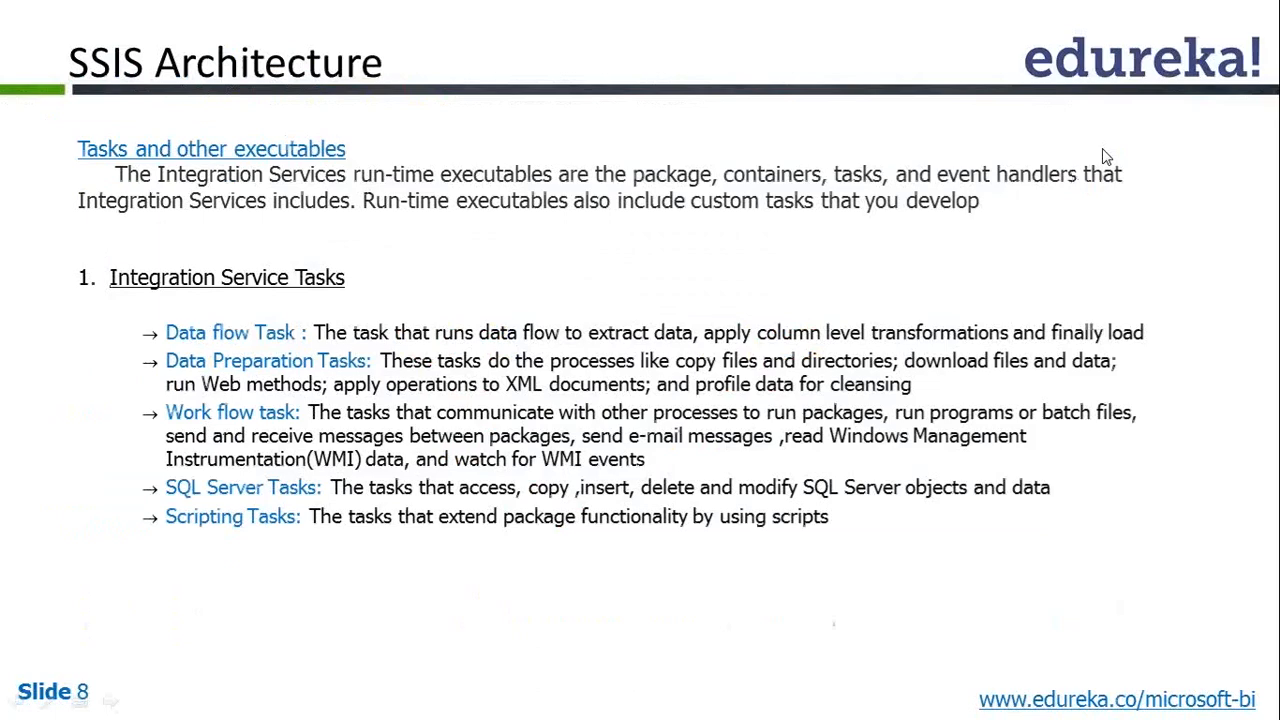
pyautogui.click(862, 276)
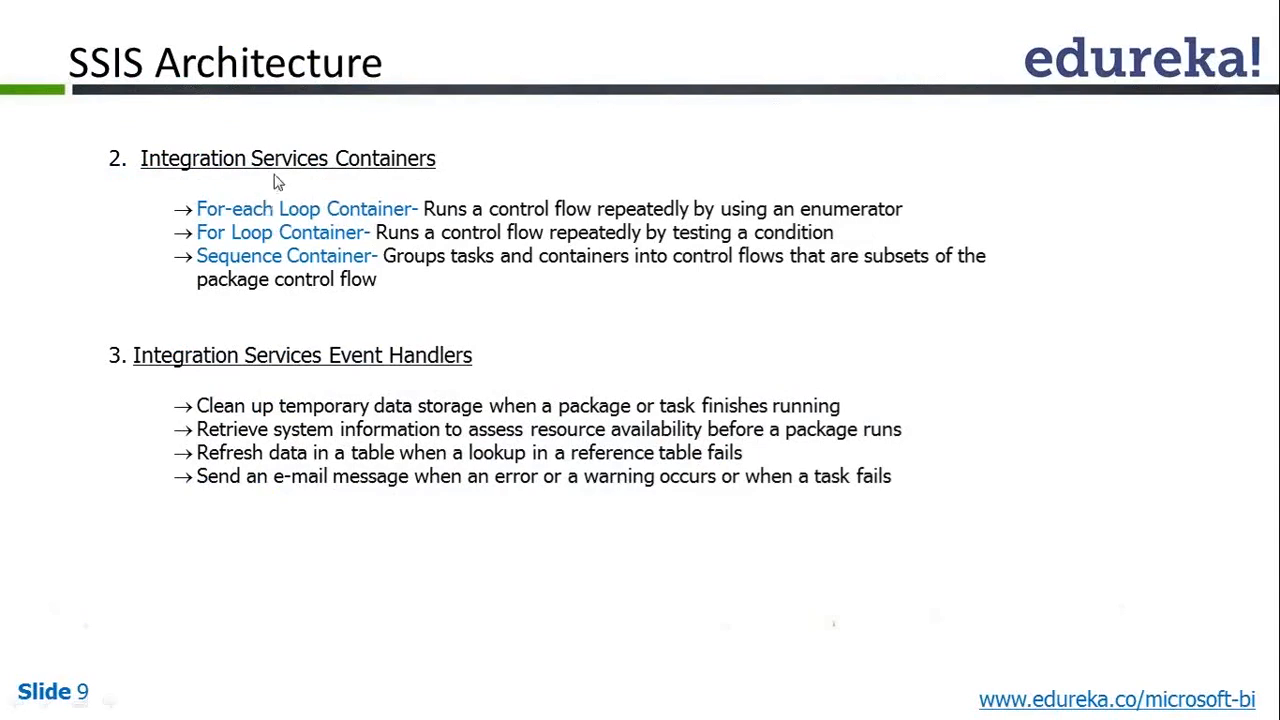
# Return to the package designer and marquee-select all eight control flow tasks
pyautogui.hotkey('alt', 'Tab')
pyautogui.click(829, 350)
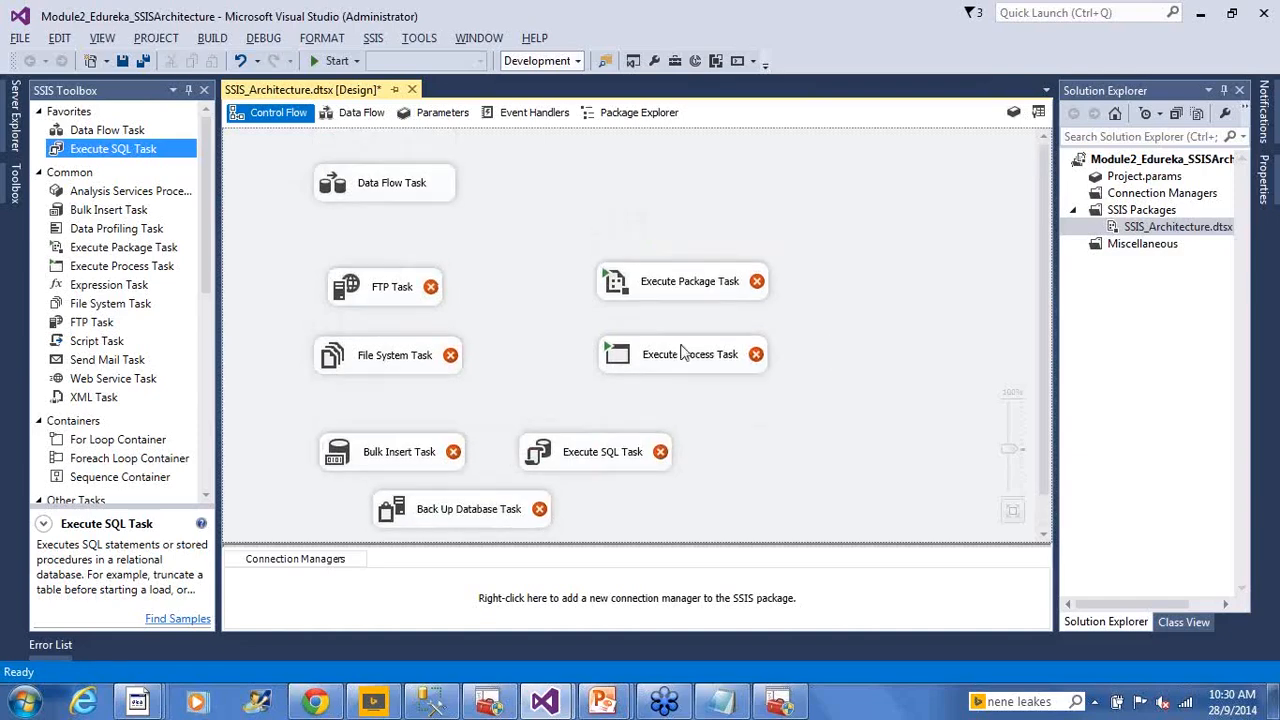
pyautogui.hotkey('alt', 'Tab')
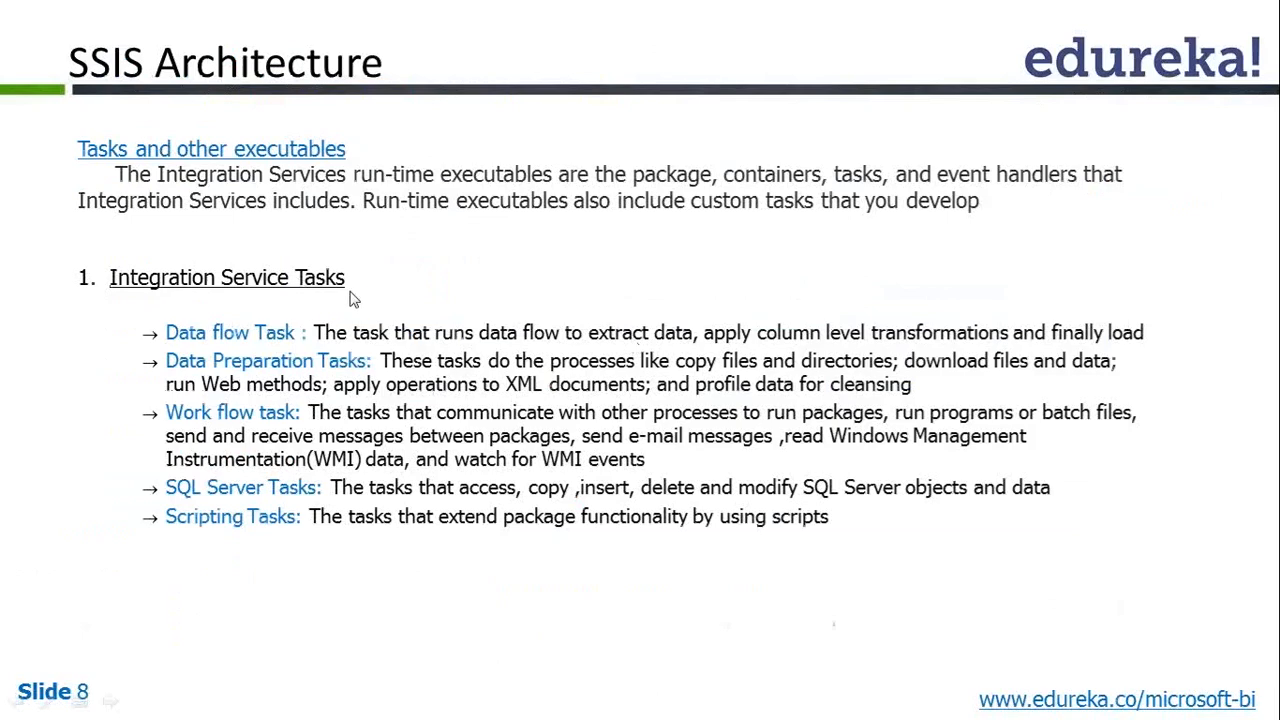
pyautogui.hotkey('alt', 'Tab')
pyautogui.moveTo(232, 155); pyautogui.dragTo(808, 528)
# Group the eight selected tasks and title the group 'Integration Services Tasks'
pyautogui.rightClick(668, 254)
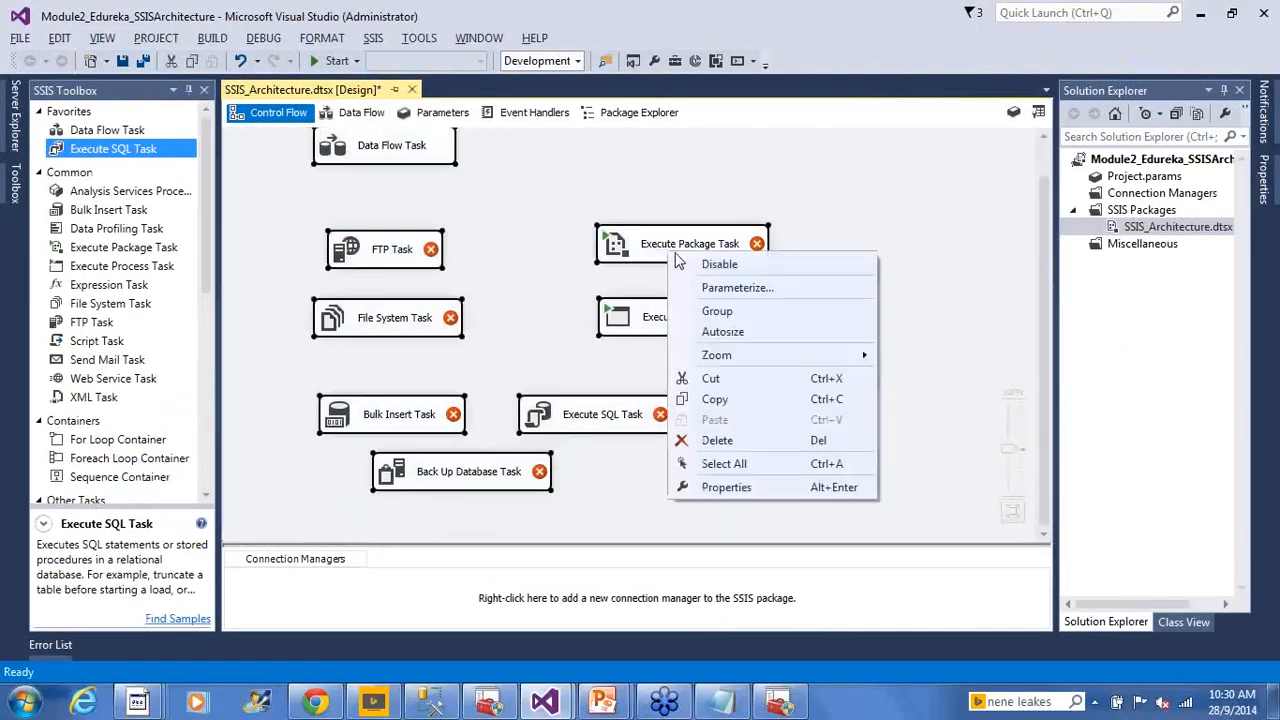
pyautogui.click(712, 311)
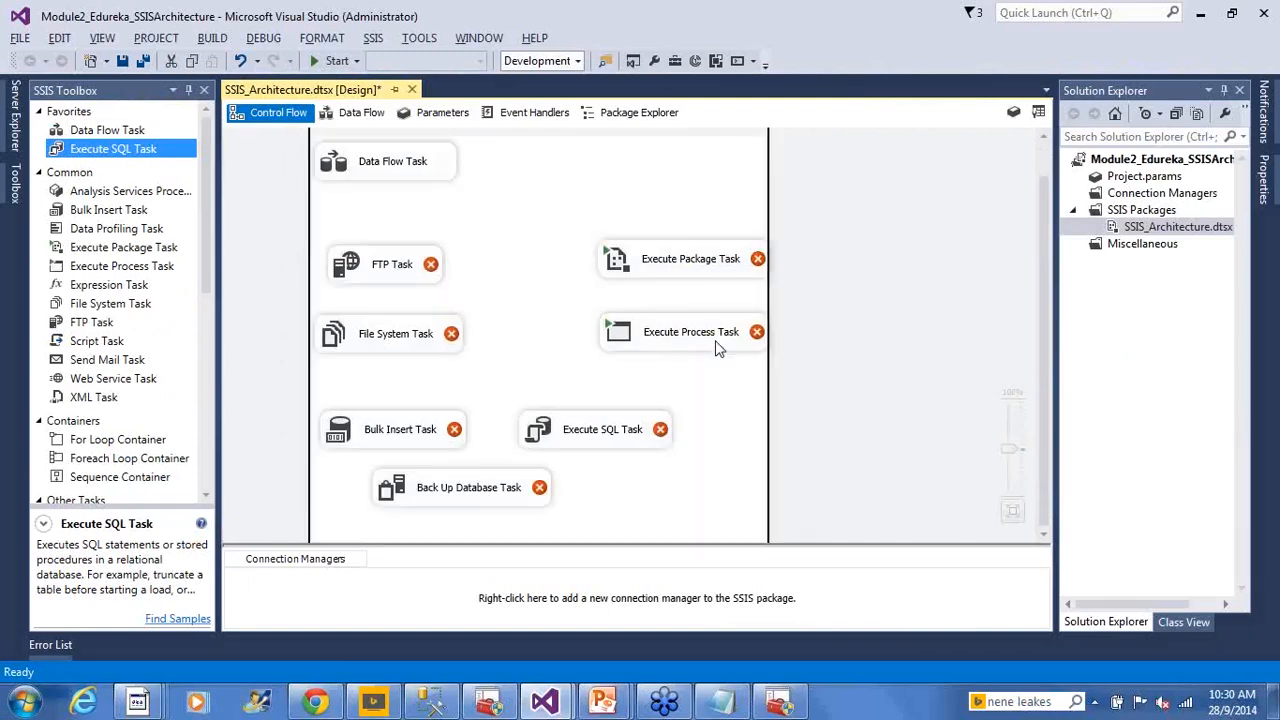
pyautogui.scroll(1, 719, 350)
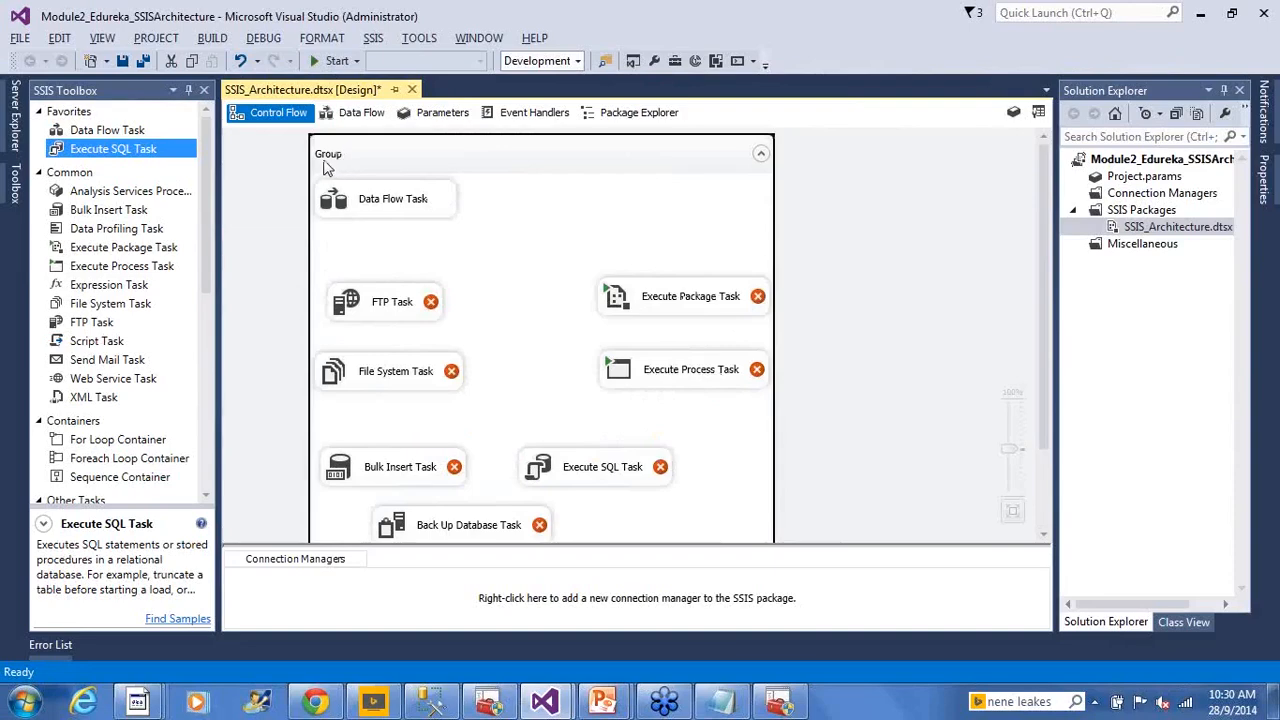
pyautogui.doubleClick(395, 165)
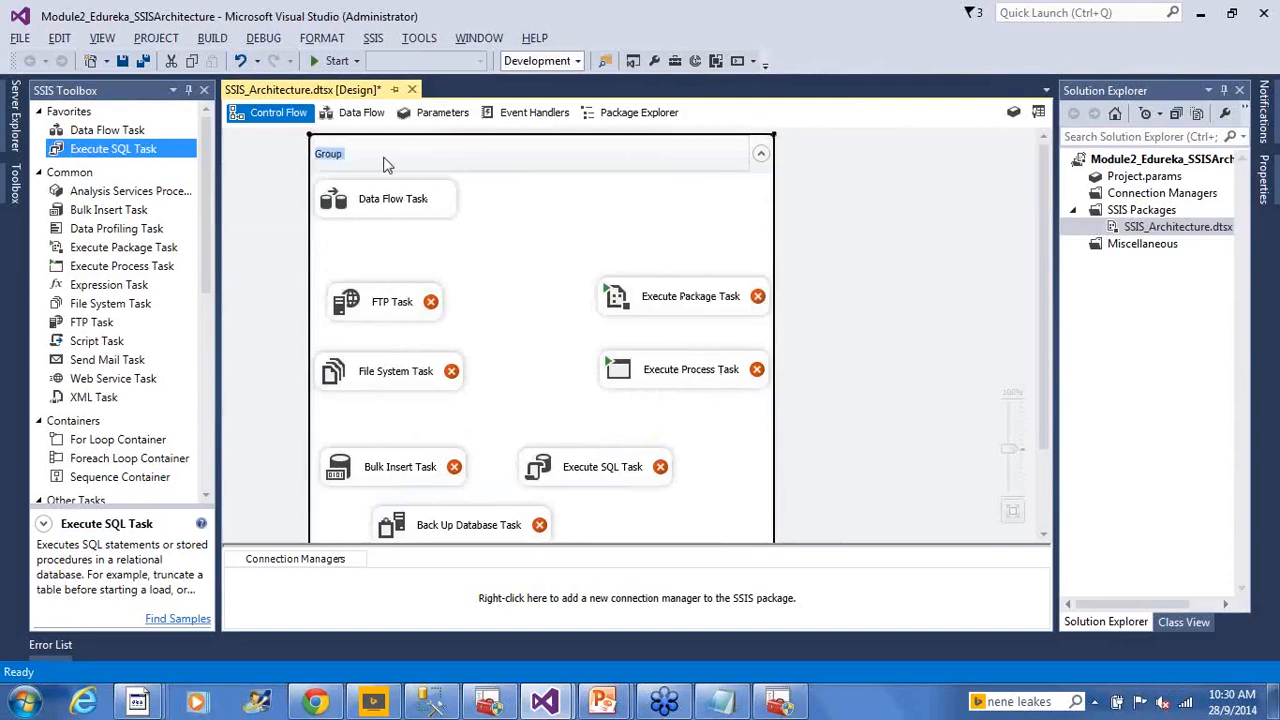
pyautogui.write('Integration Servic')
pyautogui.write('Tasks')
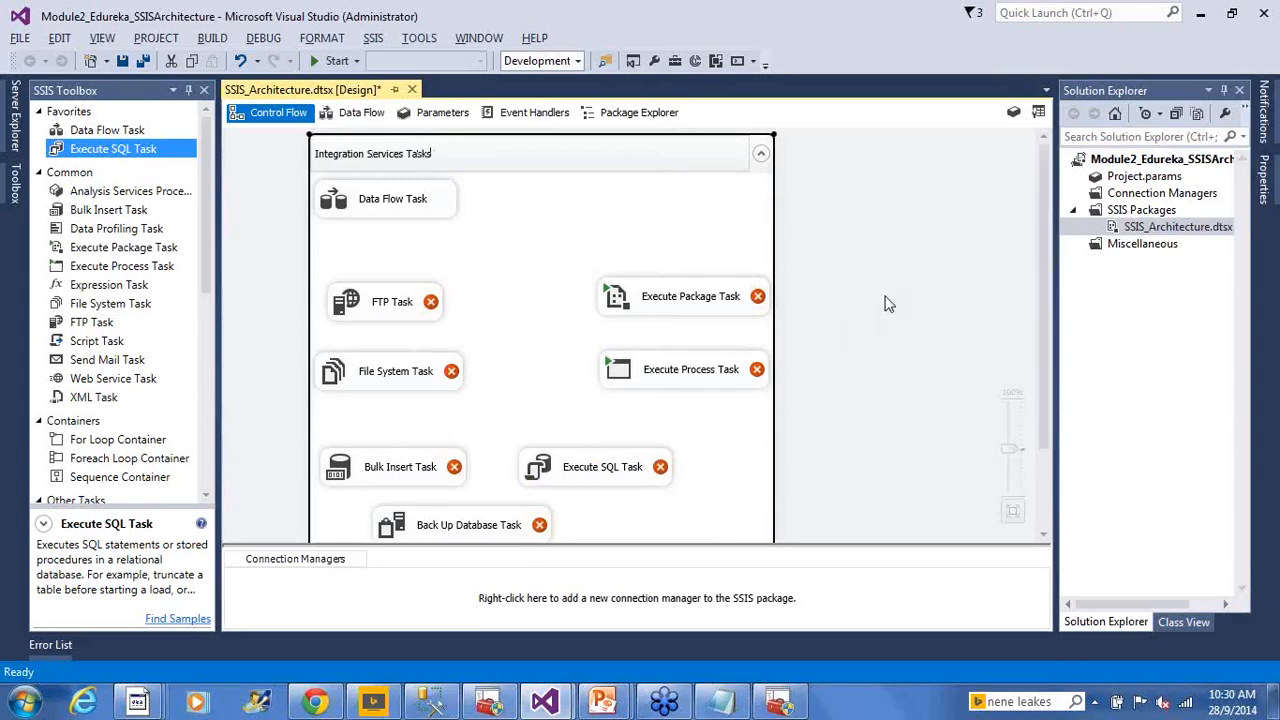
pyautogui.scroll(-1, 878, 303)
# Reposition the Integration Services Tasks group on the canvas
pyautogui.moveTo(773, 541); pyautogui.dragTo(771, 492)
pyautogui.scroll(6, 686, 307)
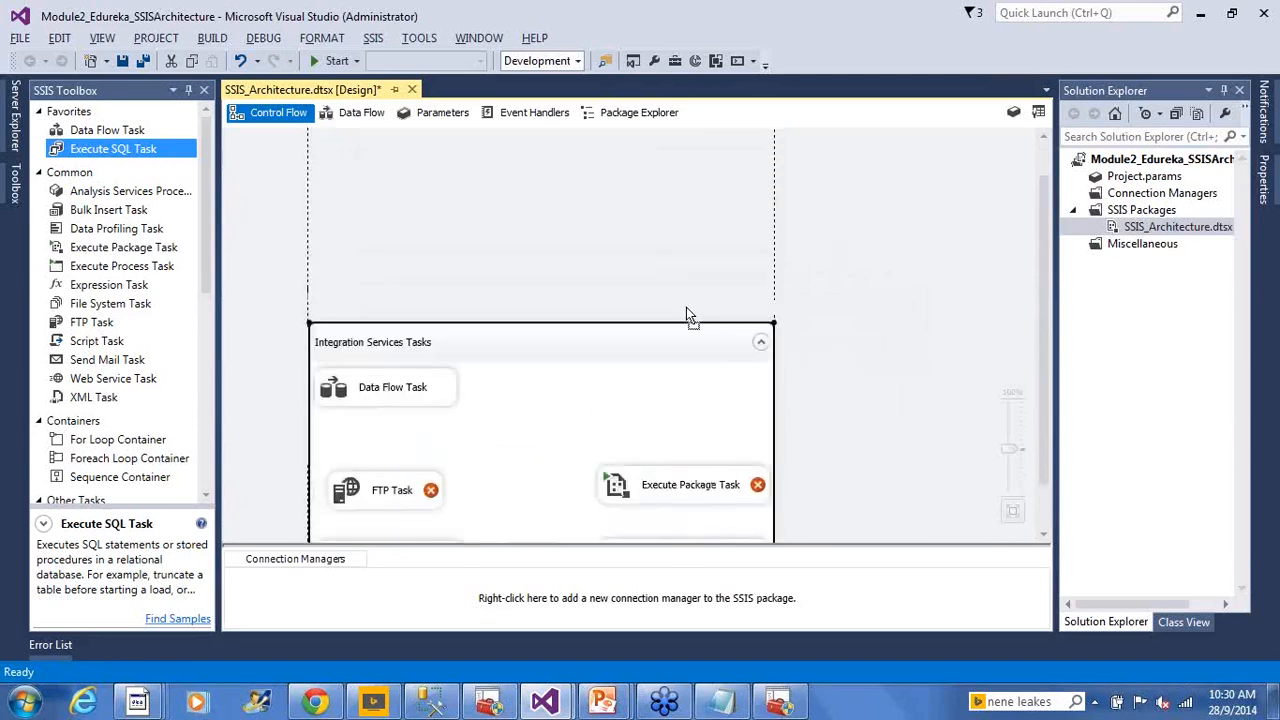
pyautogui.scroll(-6, 686, 307)
pyautogui.scroll(2, 674, 275)
pyautogui.moveTo(512, 158); pyautogui.dragTo(462, 170)
pyautogui.scroll(6, 558, 374)
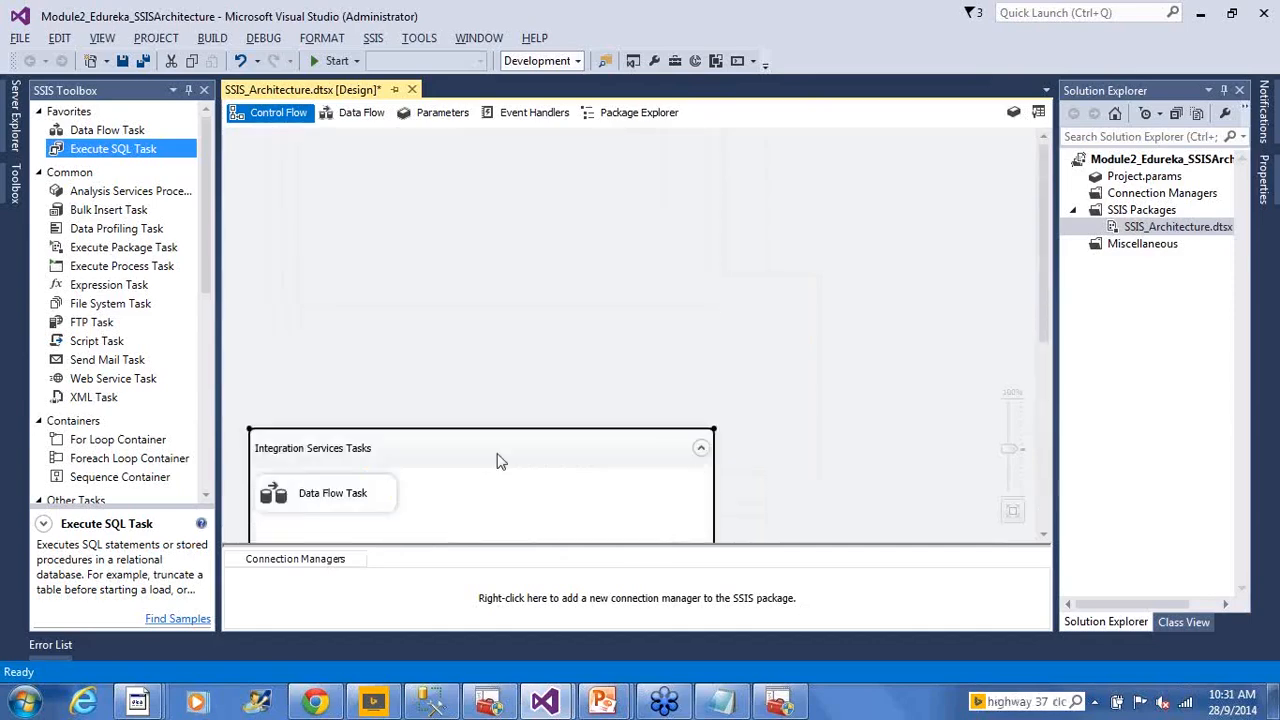
pyautogui.moveTo(423, 486); pyautogui.dragTo(374, 290)
pyautogui.scroll(10, 487, 430)
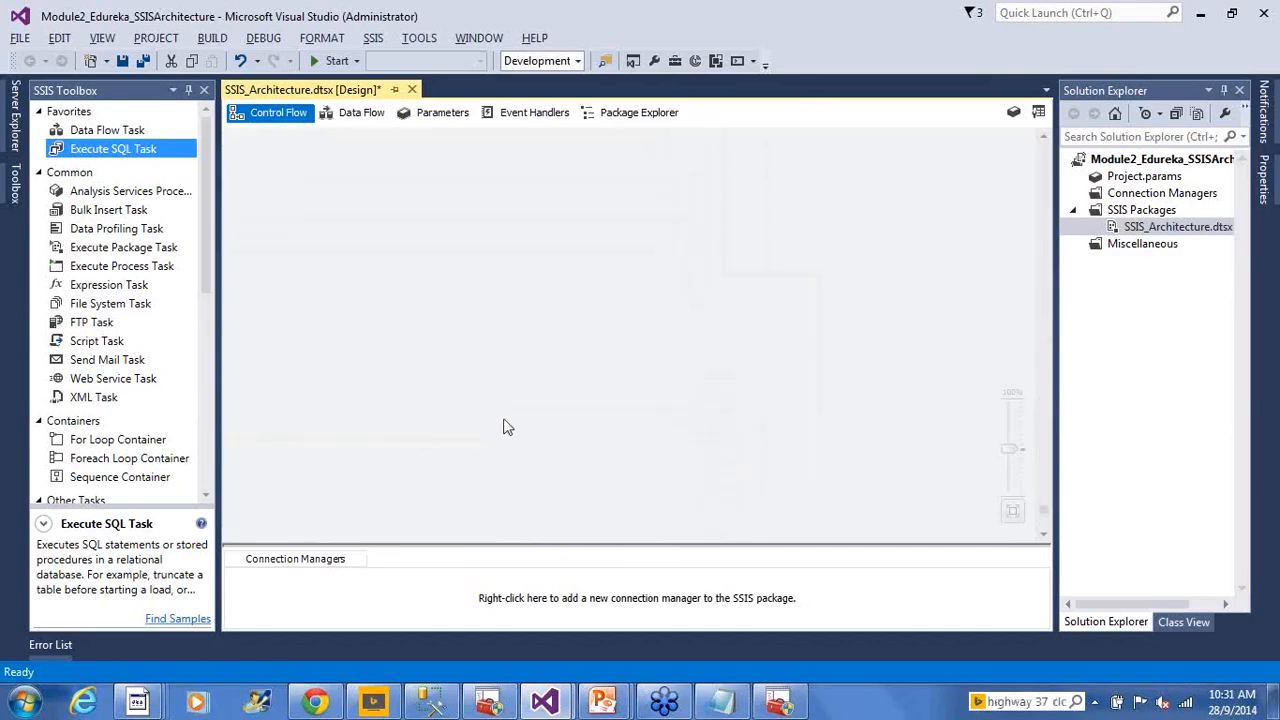
pyautogui.scroll(-10, 505, 422)
pyautogui.scroll(1, 518, 420)
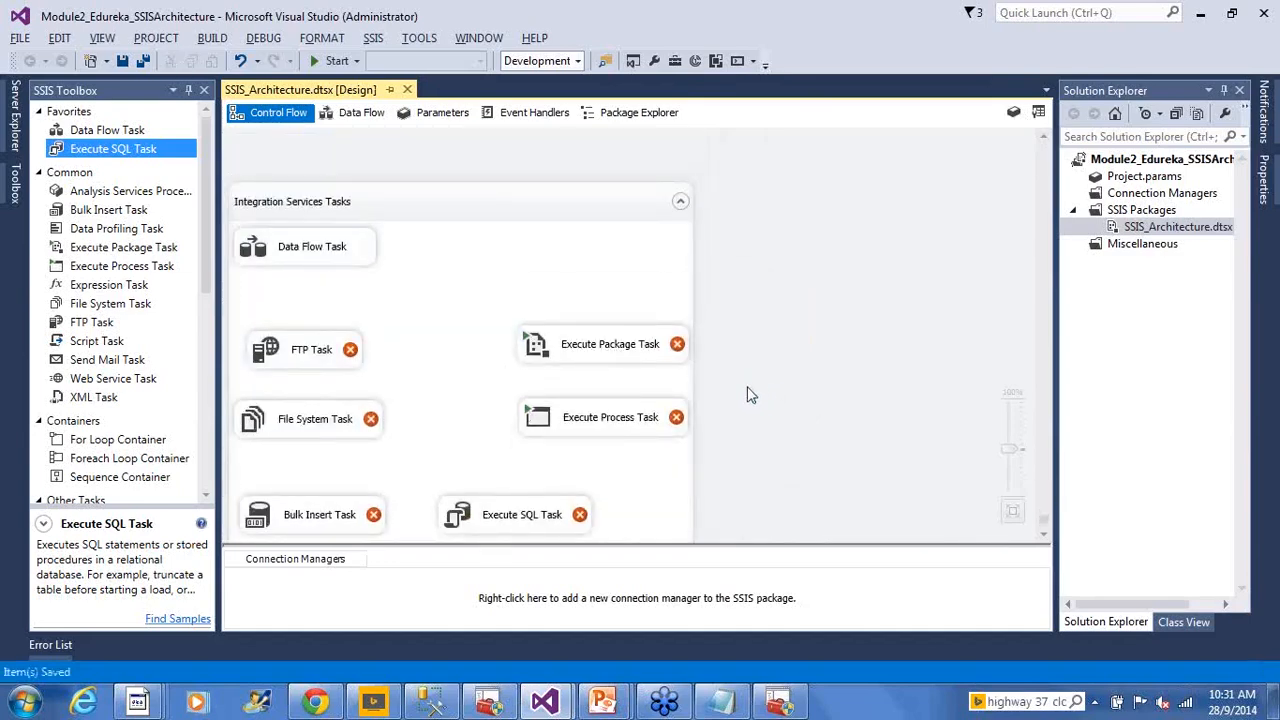
# Auto-arrange the diagram with FORMAT > Auto Layout > Diagram, then advance the slideshow to slide 9
pyautogui.click(322, 40)
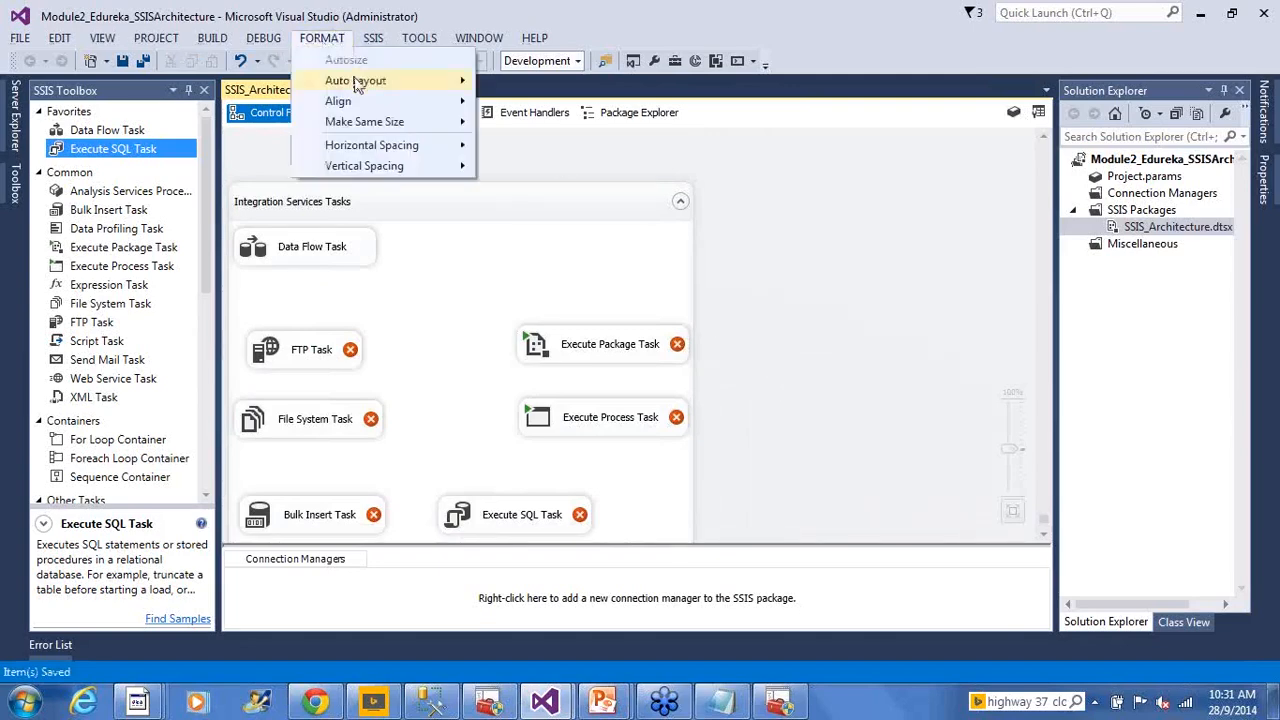
pyautogui.moveTo(362, 82)
pyautogui.click(523, 83)
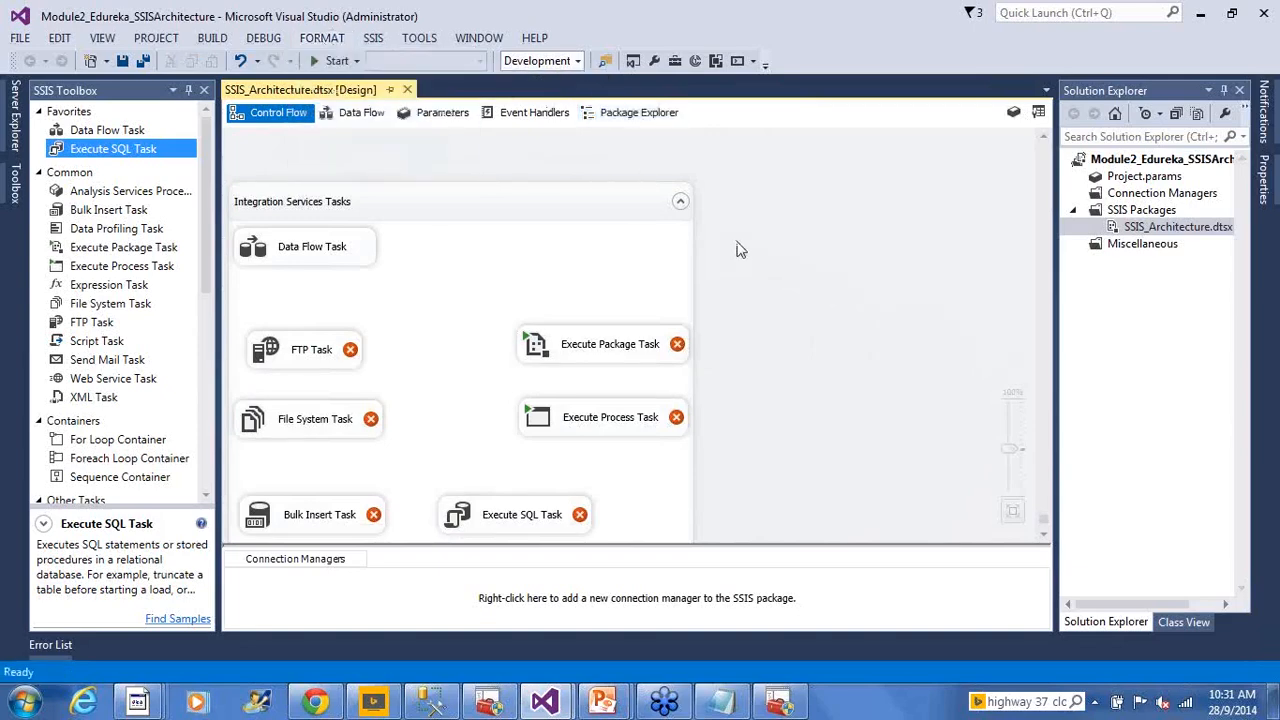
pyautogui.moveTo(703, 538); pyautogui.dragTo(310, 534)
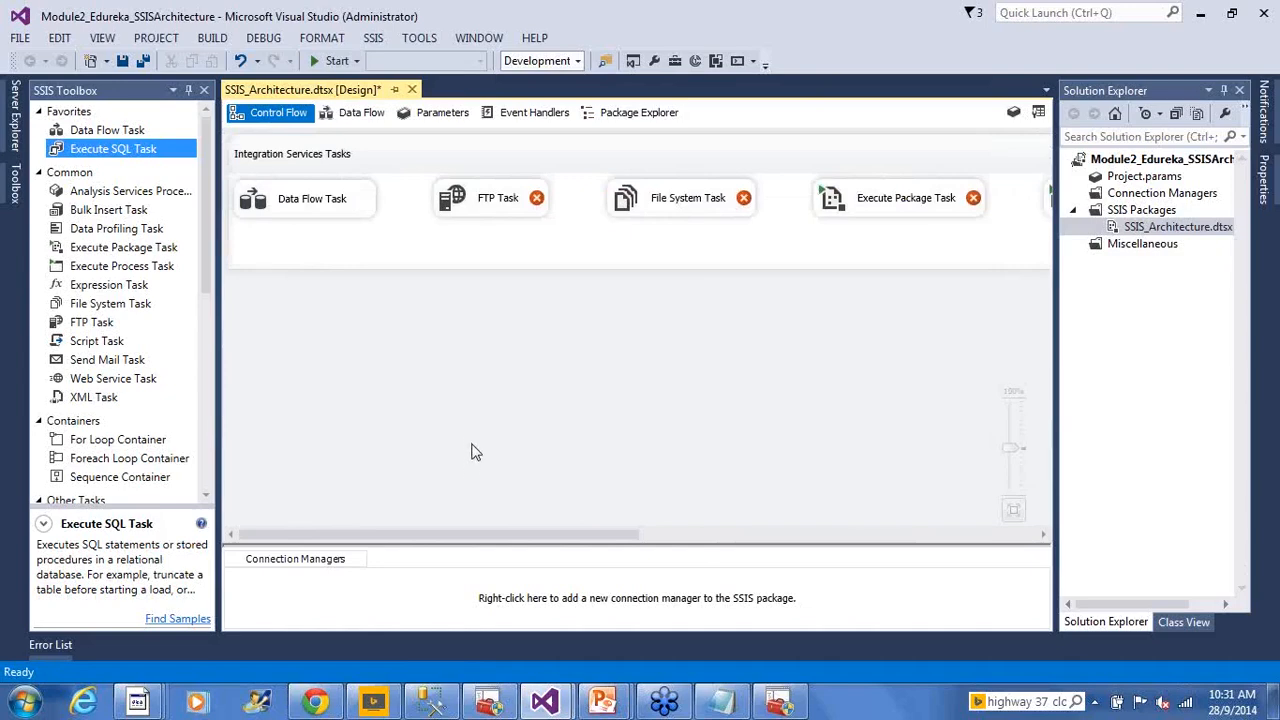
pyautogui.click(497, 168)
pyautogui.click(522, 313)
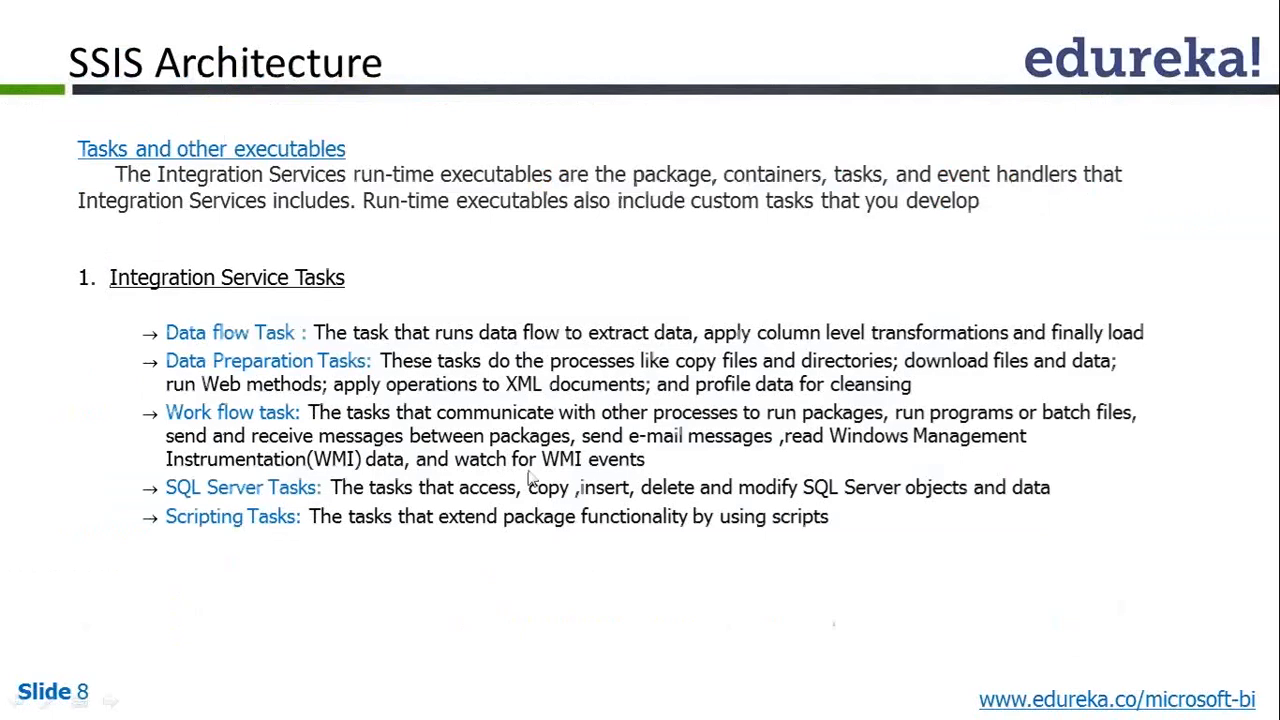
pyautogui.click(529, 473)
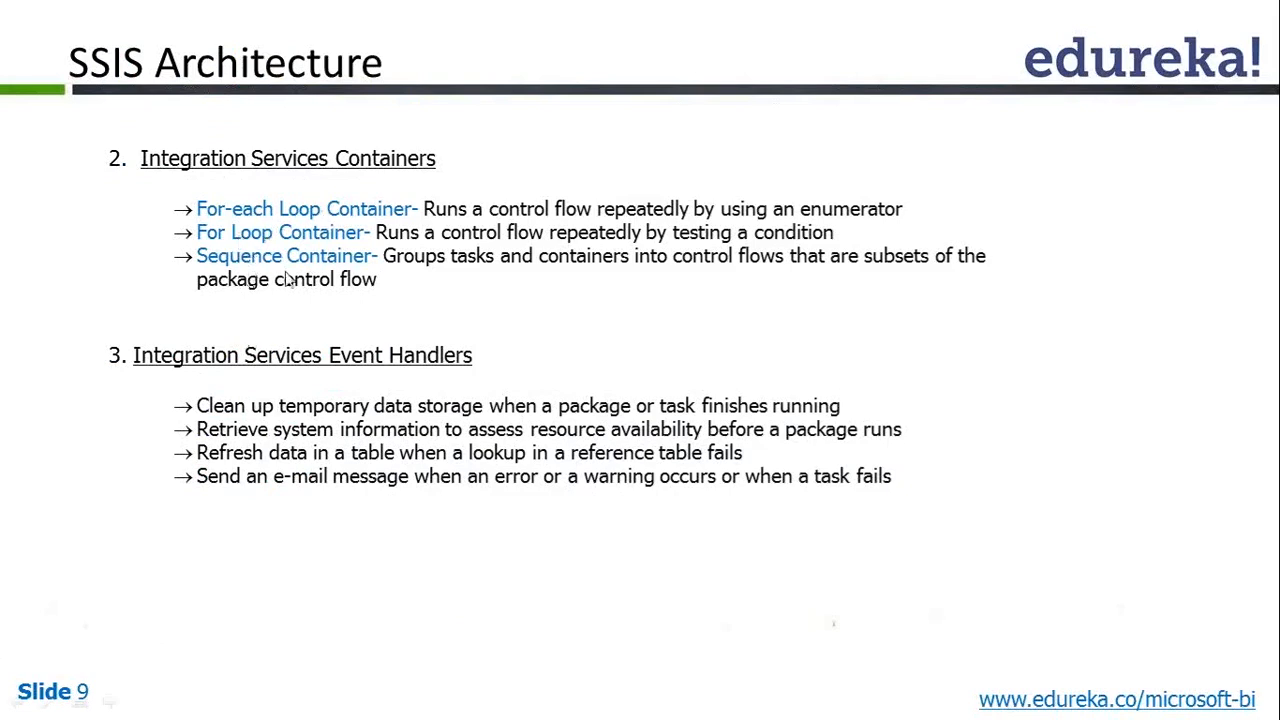
# Return to Visual Studio and scroll the SSIS Toolbox to the Containers section
pyautogui.hotkey('alt', 'Tab')
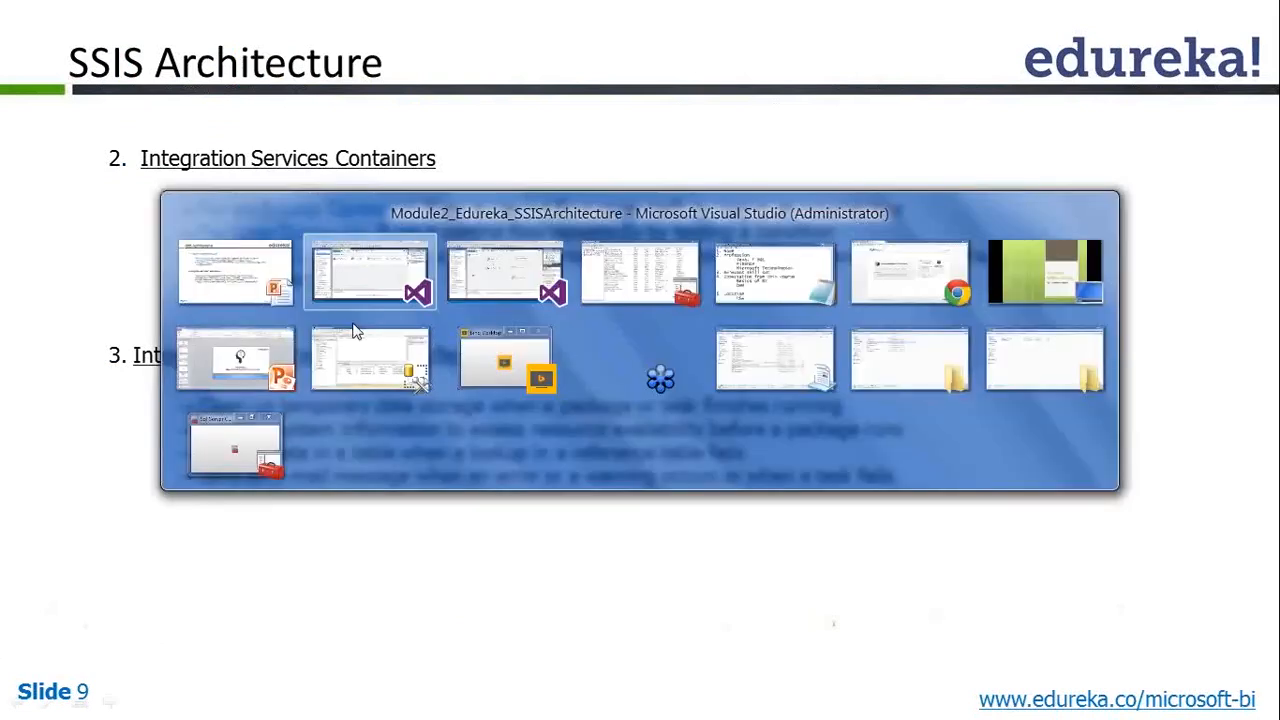
pyautogui.scroll(-1, 207, 313)
pyautogui.scroll(-3, 207, 313)
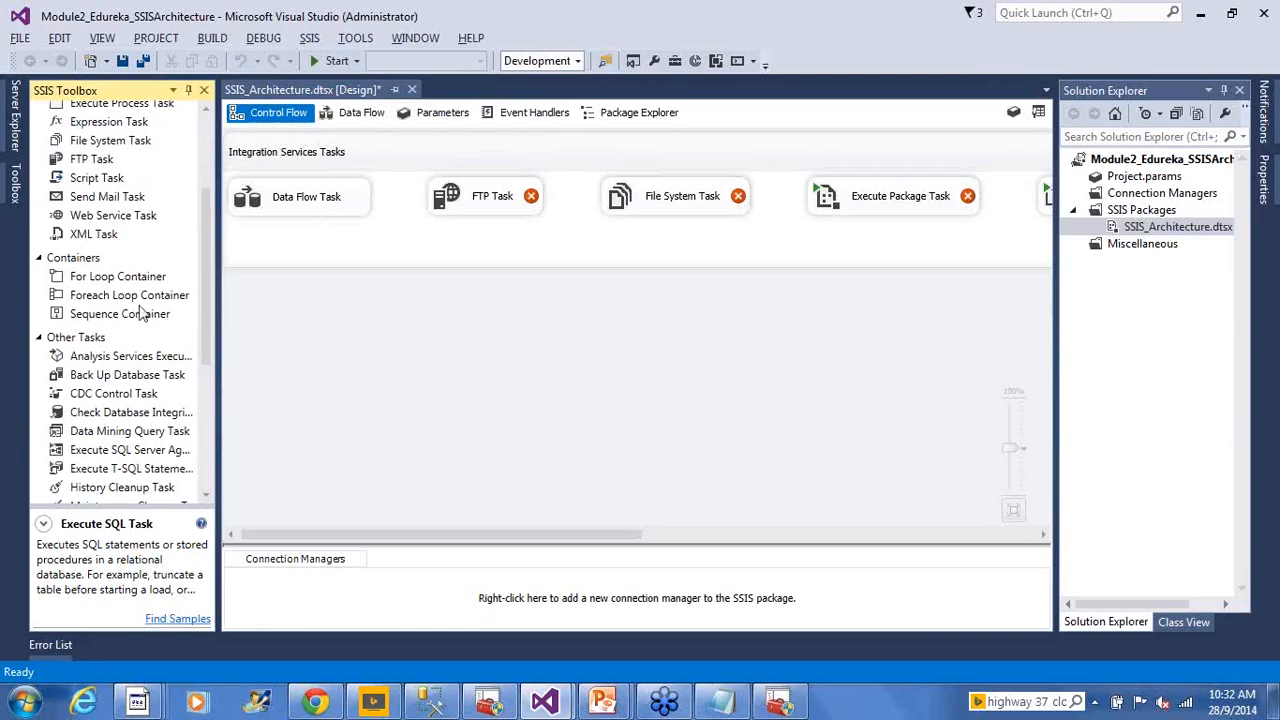
# Place and shrink a For Loop, Foreach Loop and Sequence Container in a row, then select all three
pyautogui.moveTo(122, 278); pyautogui.dragTo(276, 327)
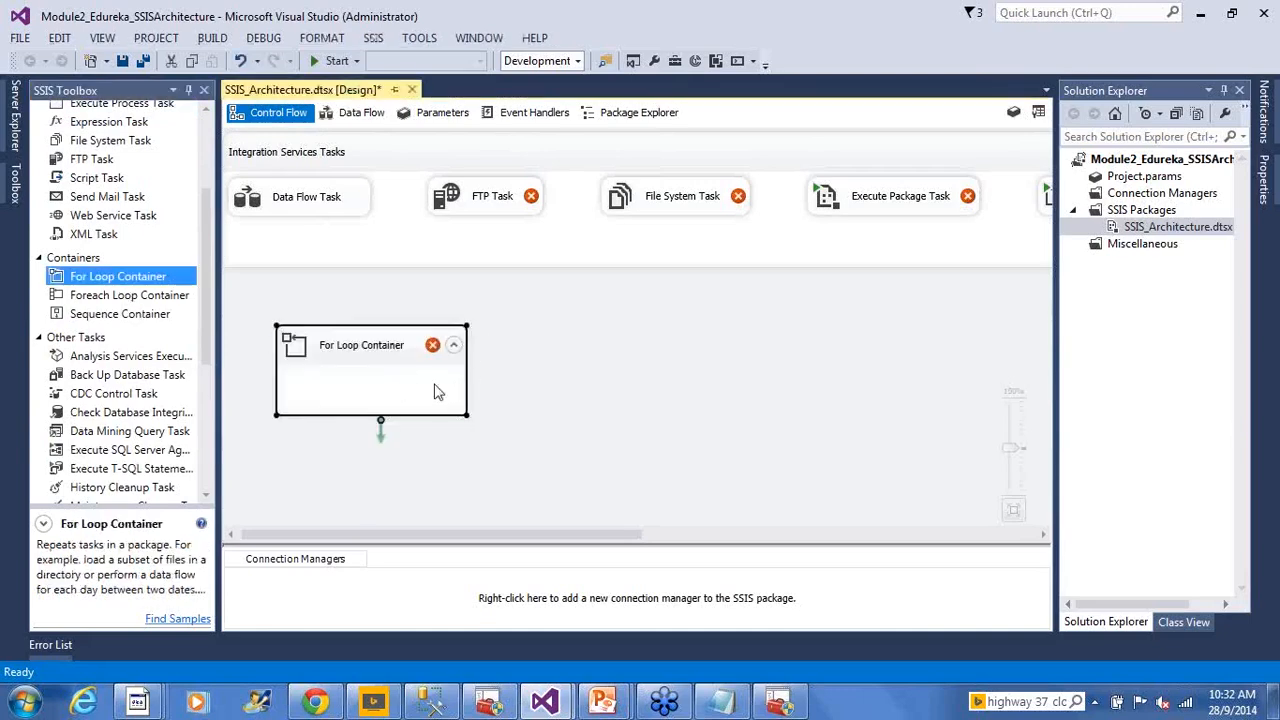
pyautogui.moveTo(466, 415); pyautogui.dragTo(437, 410)
pyautogui.click(476, 405)
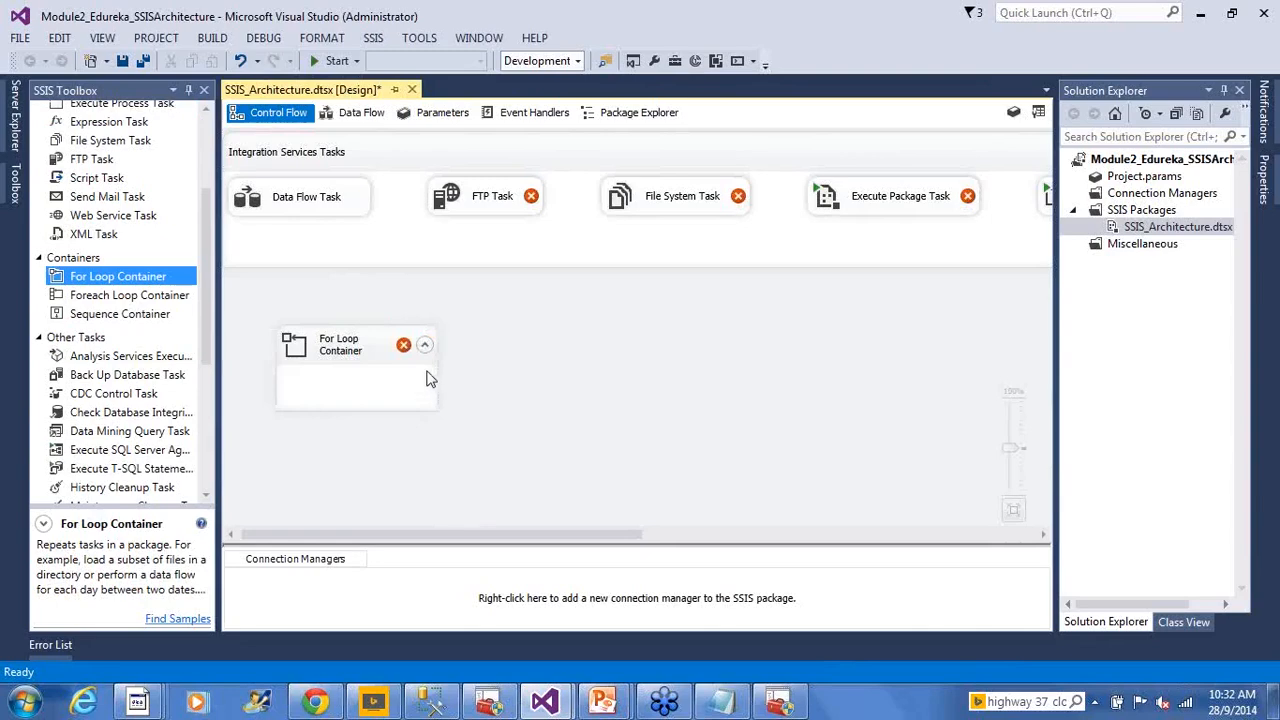
pyautogui.click(326, 364)
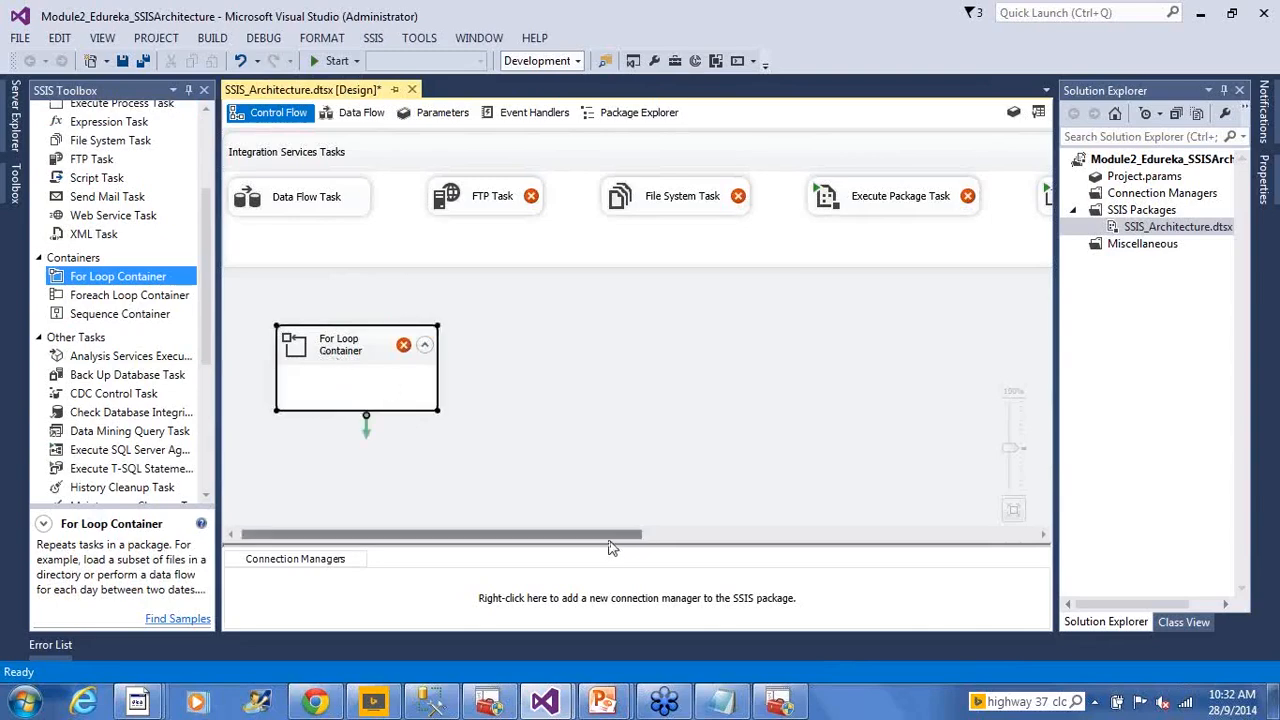
pyautogui.moveTo(136, 298); pyautogui.dragTo(508, 348)
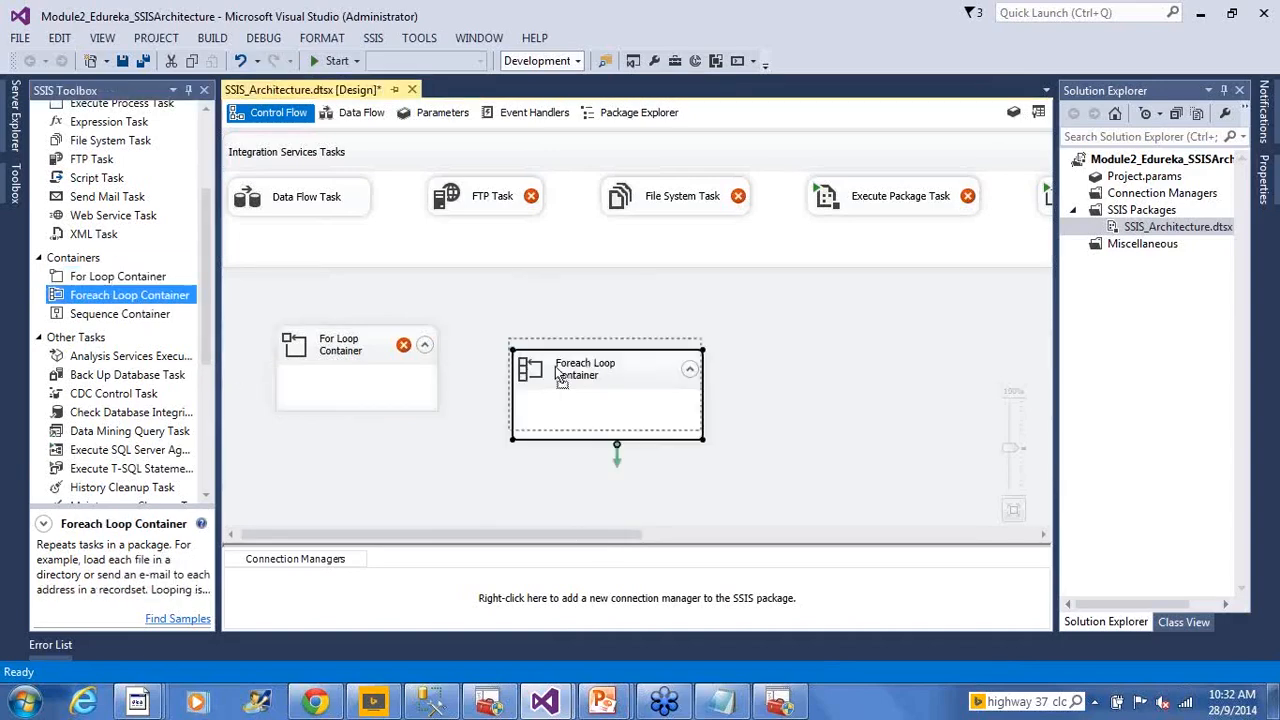
pyautogui.moveTo(693, 421); pyautogui.dragTo(672, 413)
pyautogui.click(714, 413)
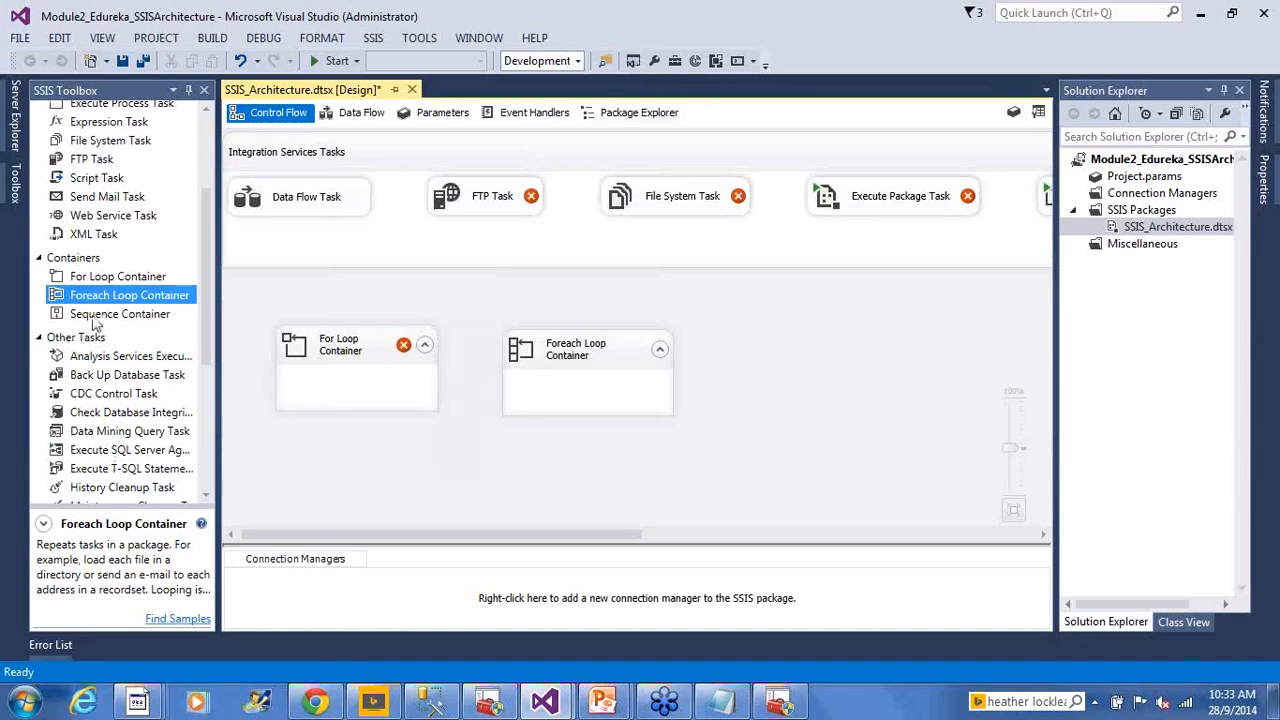
pyautogui.moveTo(98, 316); pyautogui.dragTo(735, 341)
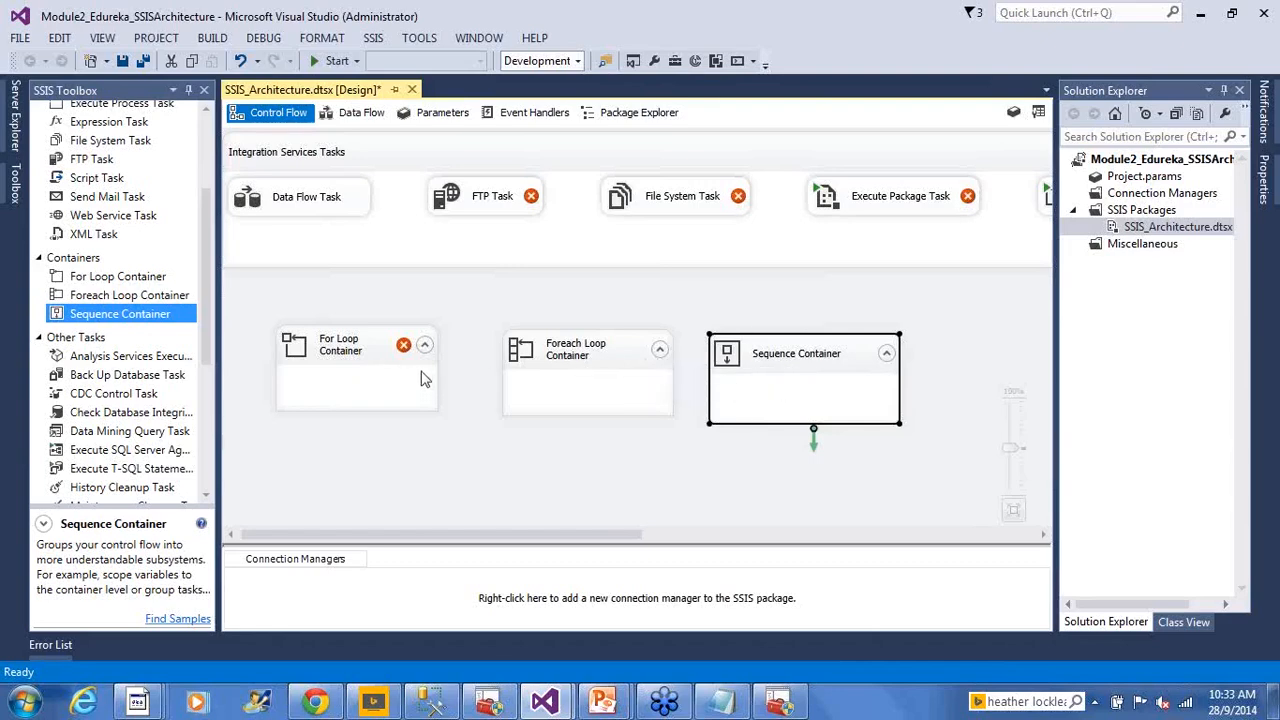
pyautogui.moveTo(243, 300); pyautogui.dragTo(928, 437)
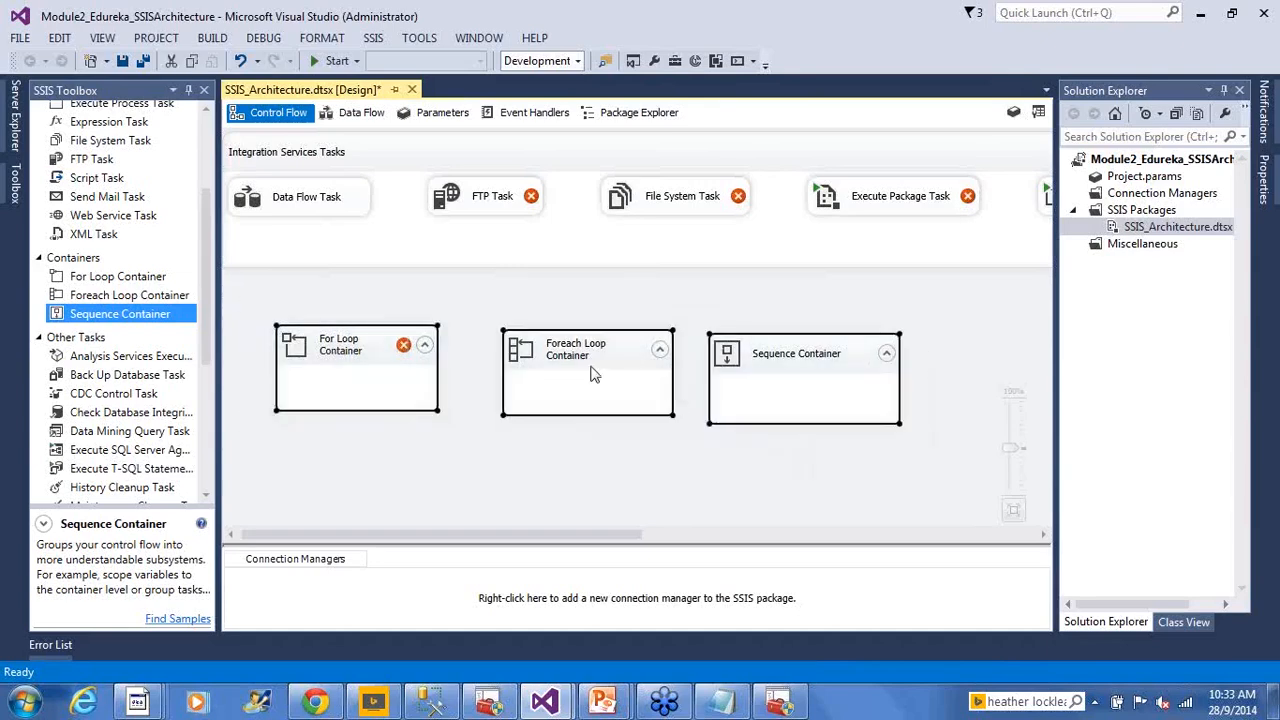
# Group the three selected containers and rename Group 2 to 'Containers'
pyautogui.rightClick(590, 373)
pyautogui.click(670, 433)
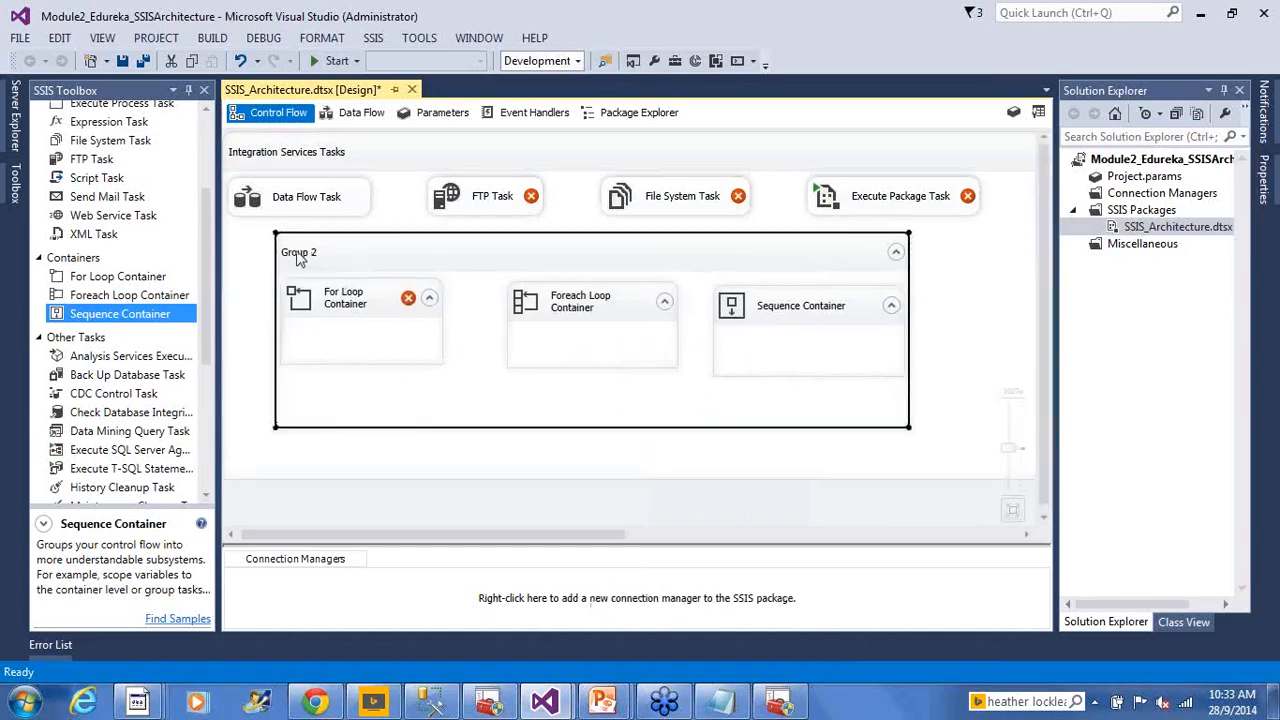
pyautogui.click(249, 391)
pyautogui.click(298, 256)
pyautogui.click(305, 253)
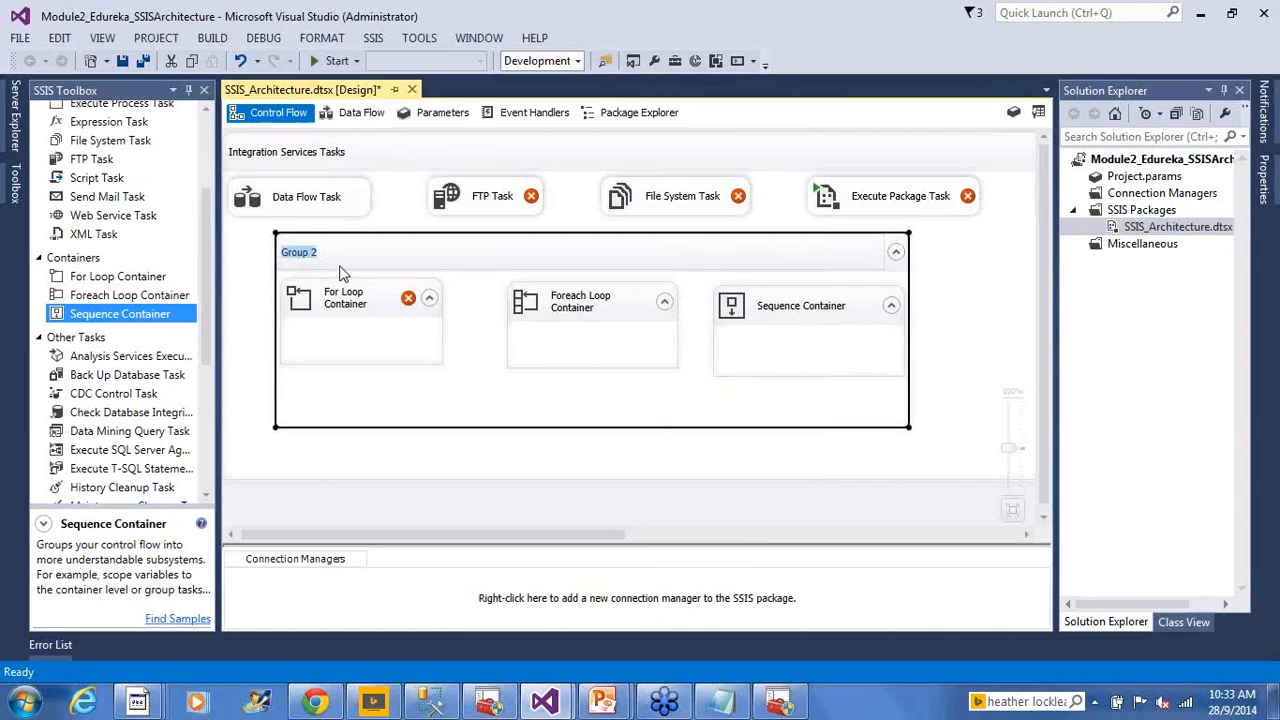
pyautogui.write('Containers')
pyautogui.click(966, 282)
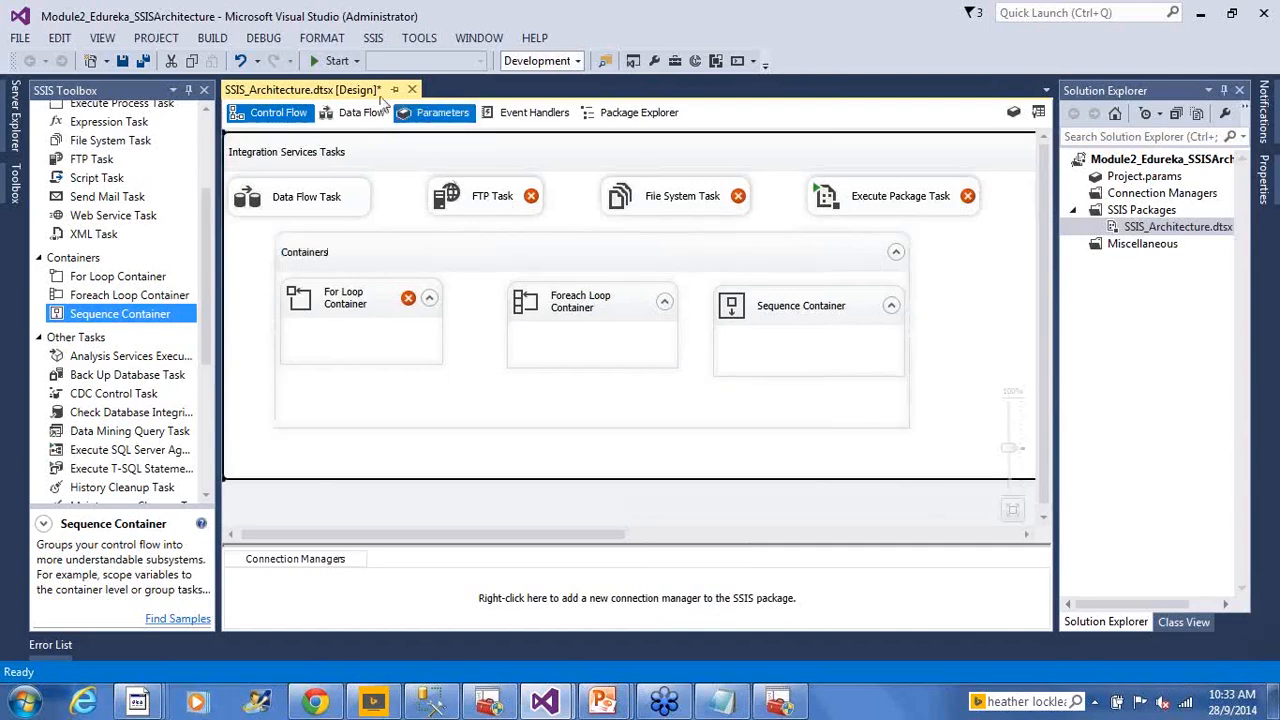
# Auto-arrange the diagram, then move the Containers group further down the canvas
pyautogui.click(305, 36)
pyautogui.moveTo(334, 84)
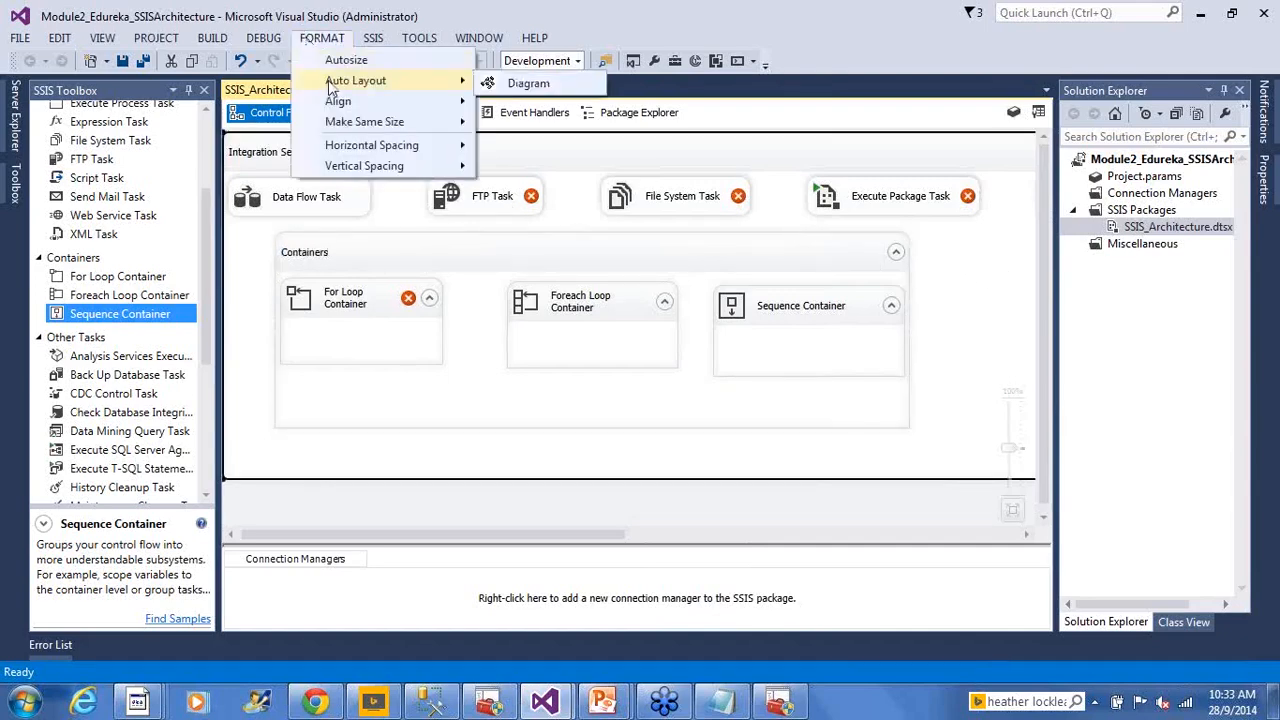
pyautogui.click(545, 84)
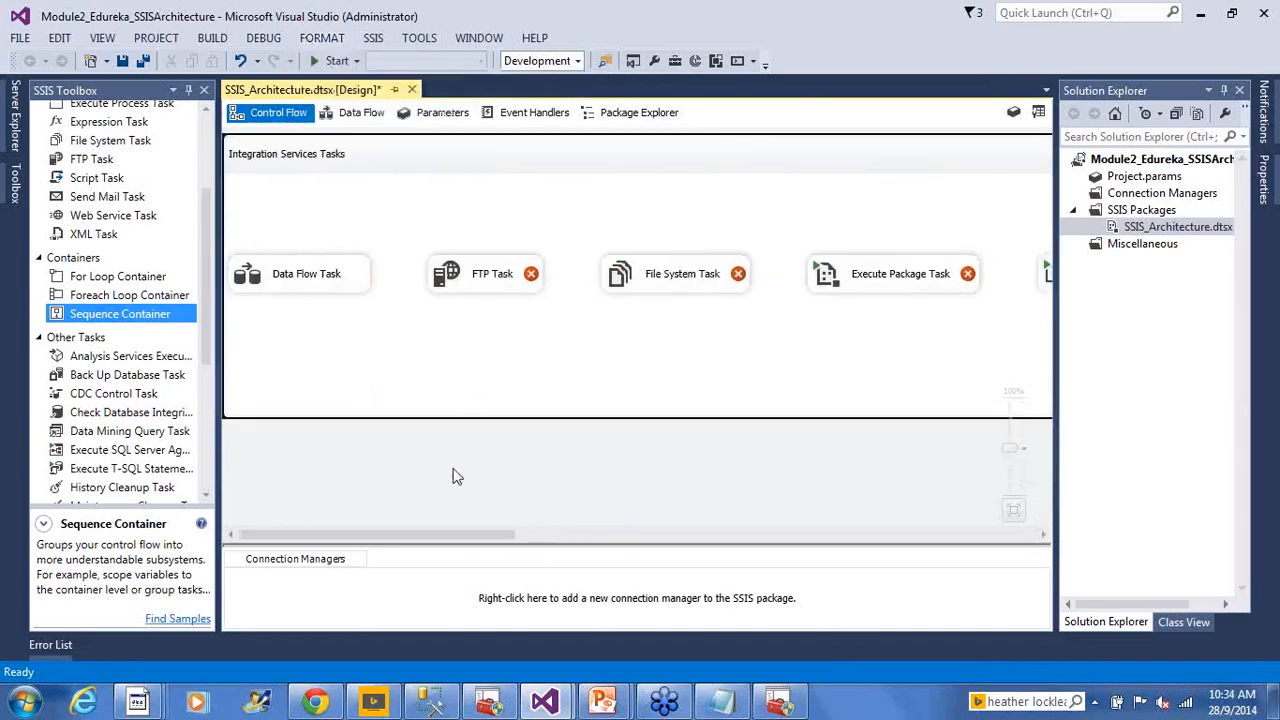
pyautogui.click(418, 165)
pyautogui.moveTo(508, 538); pyautogui.dragTo(1090, 520)
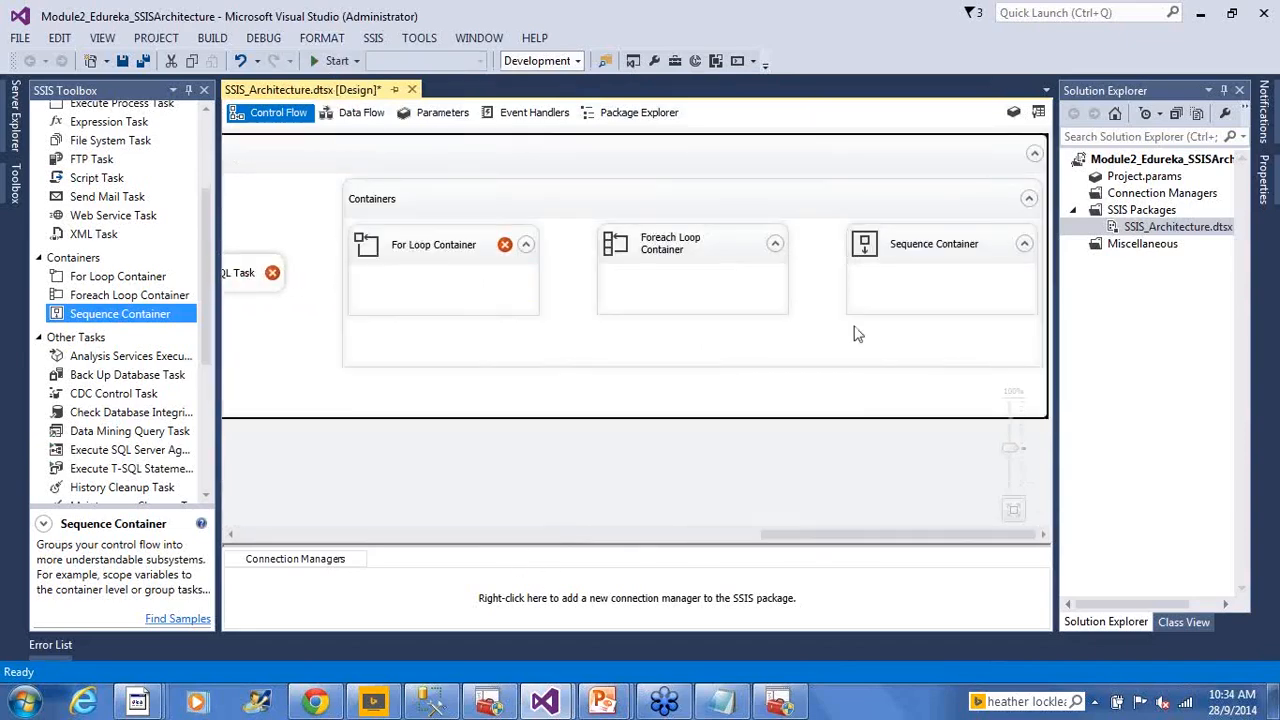
pyautogui.moveTo(766, 306); pyautogui.dragTo(600, 470)
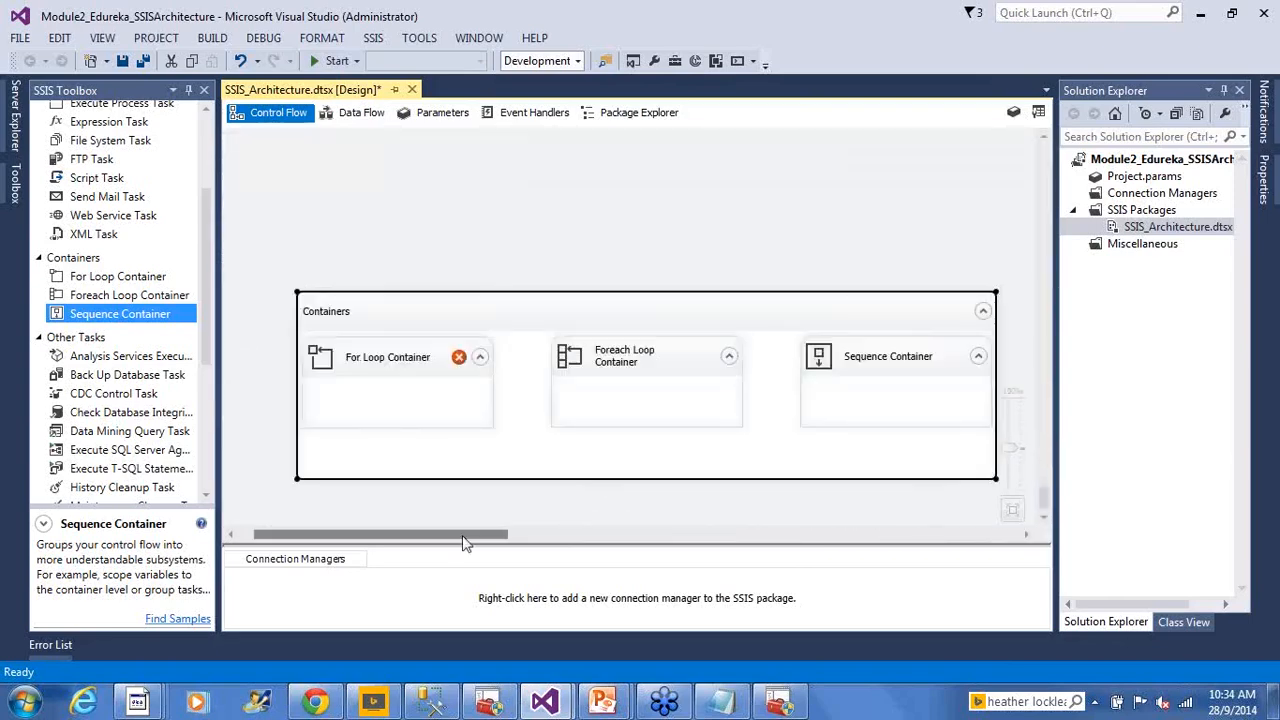
# Apply FORMAT > Auto Layout > Diagram again to rearrange both groups
pyautogui.click(321, 40)
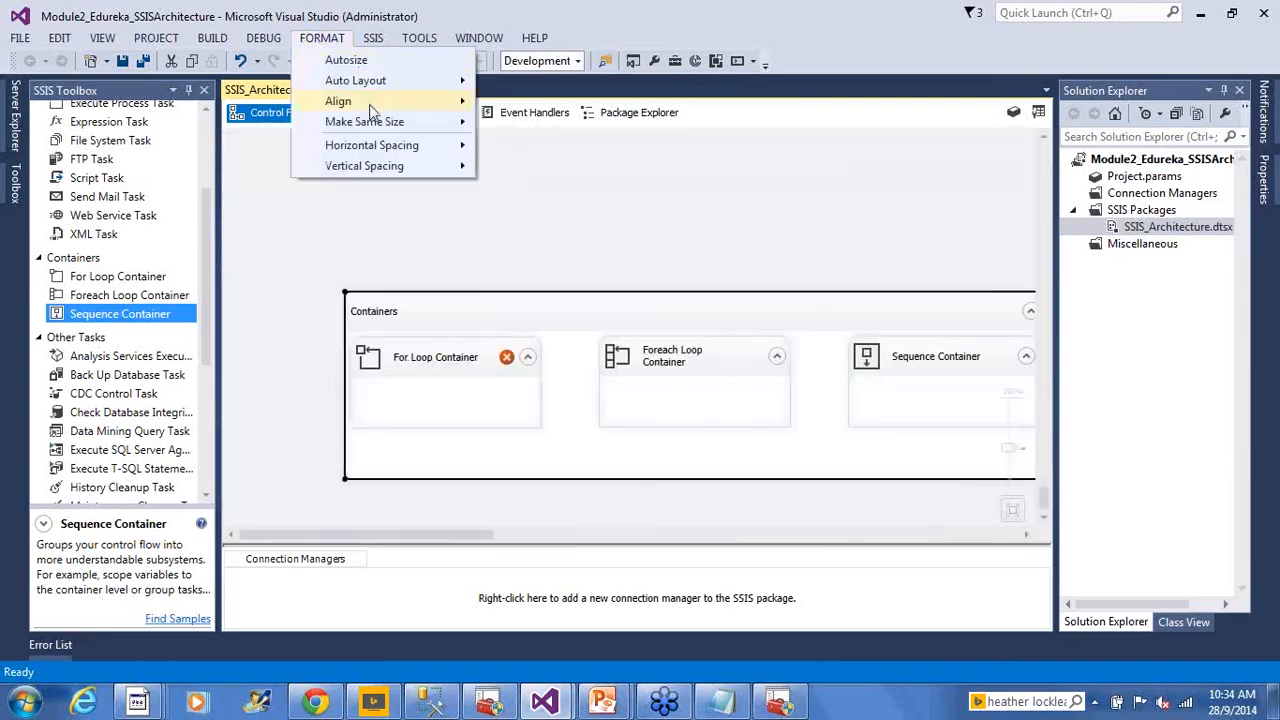
pyautogui.moveTo(392, 82)
pyautogui.click(527, 83)
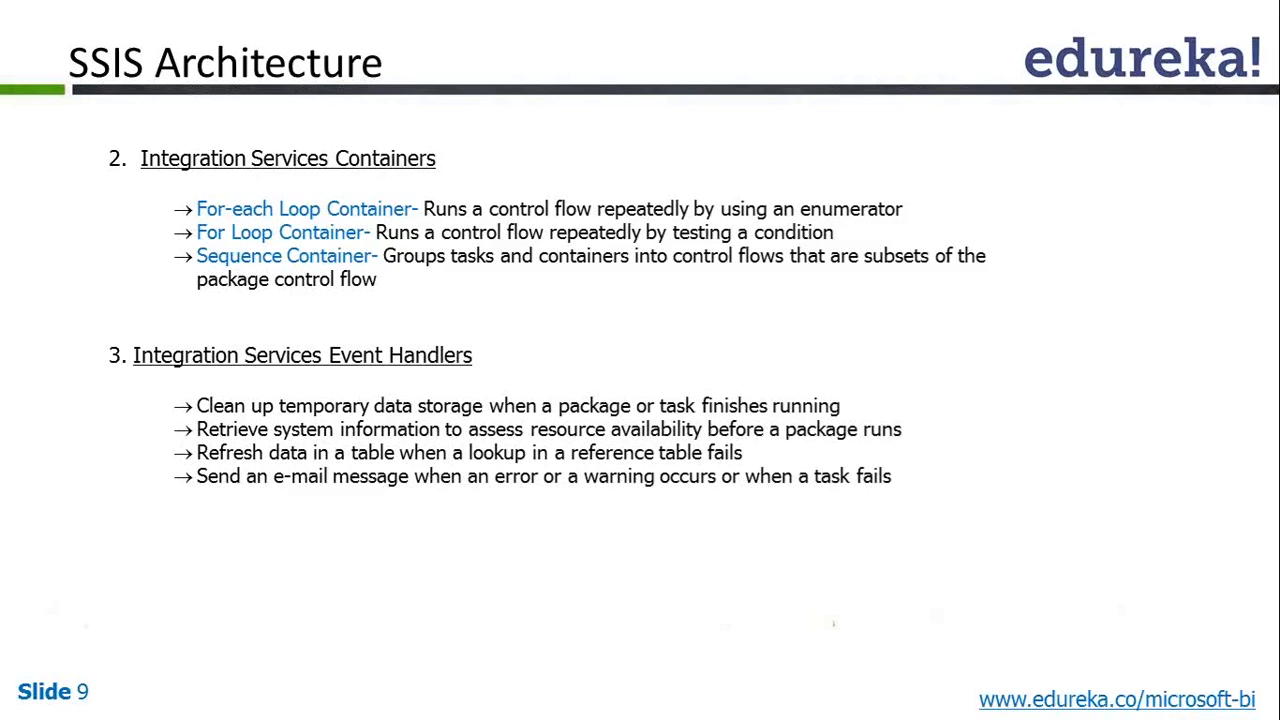
# Peek at slide 10, return to Slide 9, then bring the Visual Studio designer back to the front
pyautogui.press('Right')
pyautogui.press('Left')
pyautogui.hotkey('alt', 'Tab')
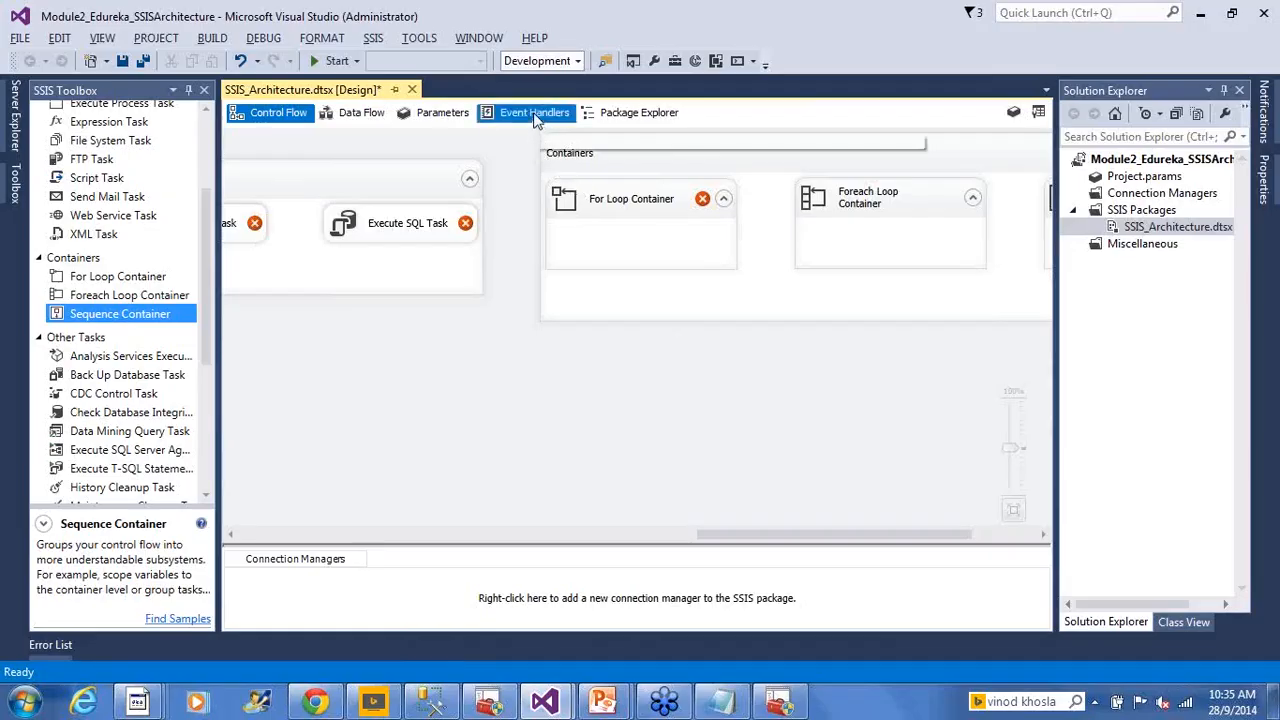
# Scroll the canvas left and drop a Send Mail Task below the Integration Services Tasks group
pyautogui.moveTo(730, 540); pyautogui.dragTo(273, 540)
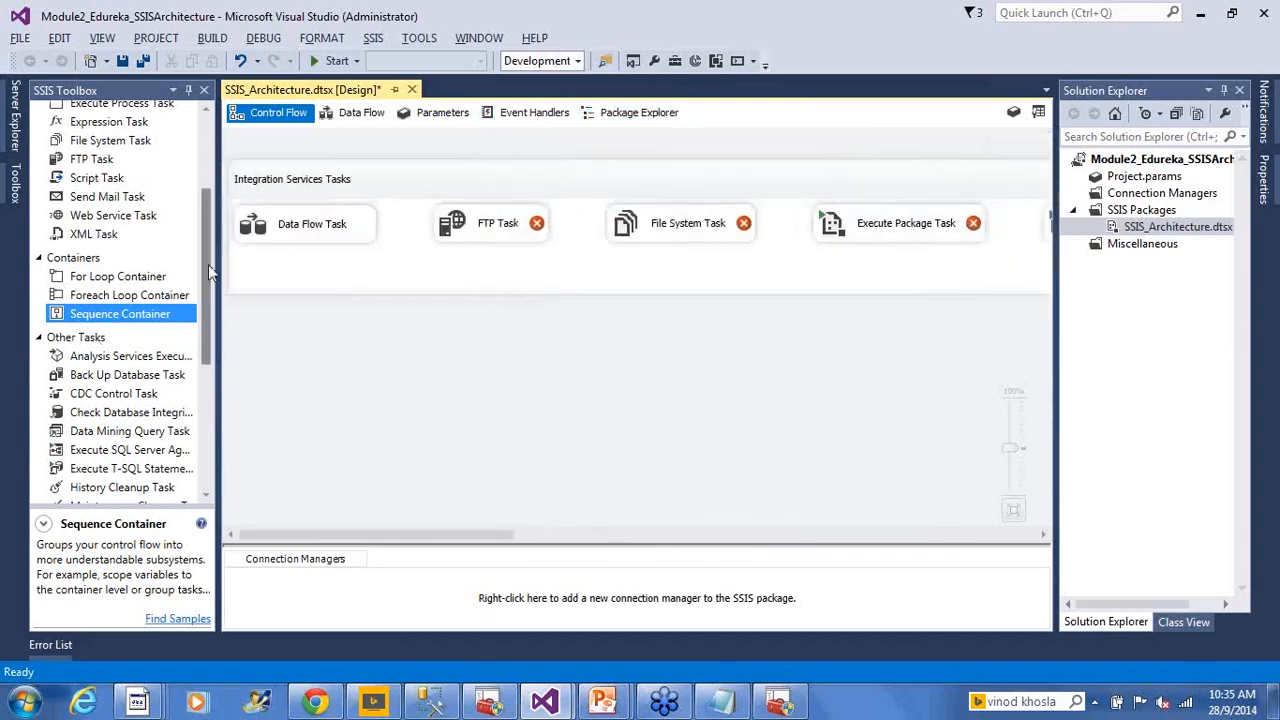
pyautogui.moveTo(207, 261); pyautogui.dragTo(207, 170)
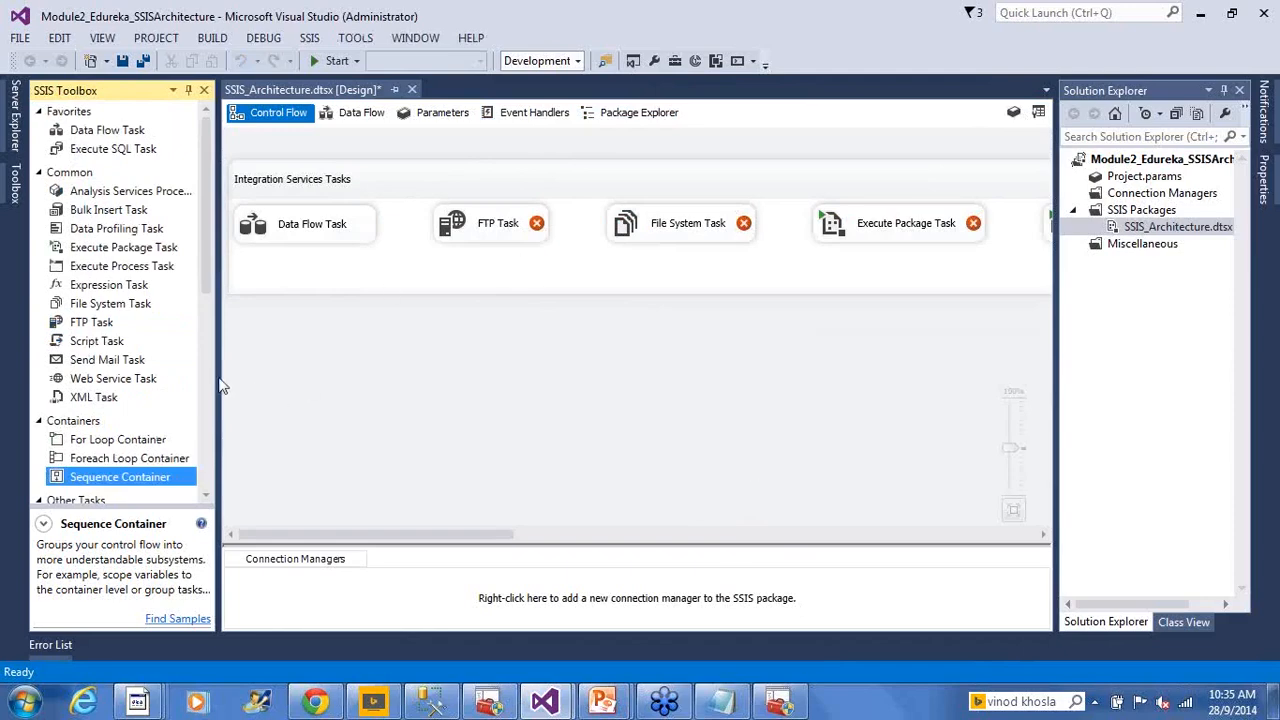
pyautogui.moveTo(106, 365); pyautogui.dragTo(310, 390)
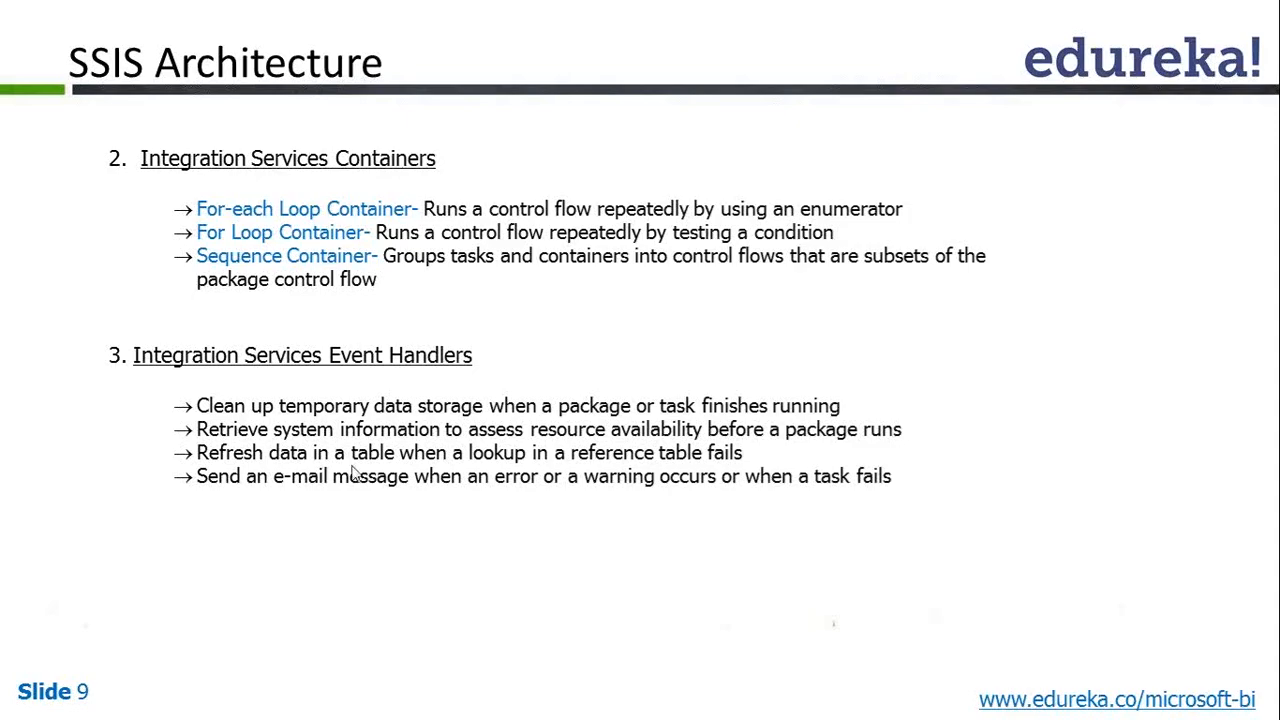
# Nudge the Send Mail Task slightly upward, then glance at the SSIS Architecture slide and return
pyautogui.hotkey('alt', 'Tab')
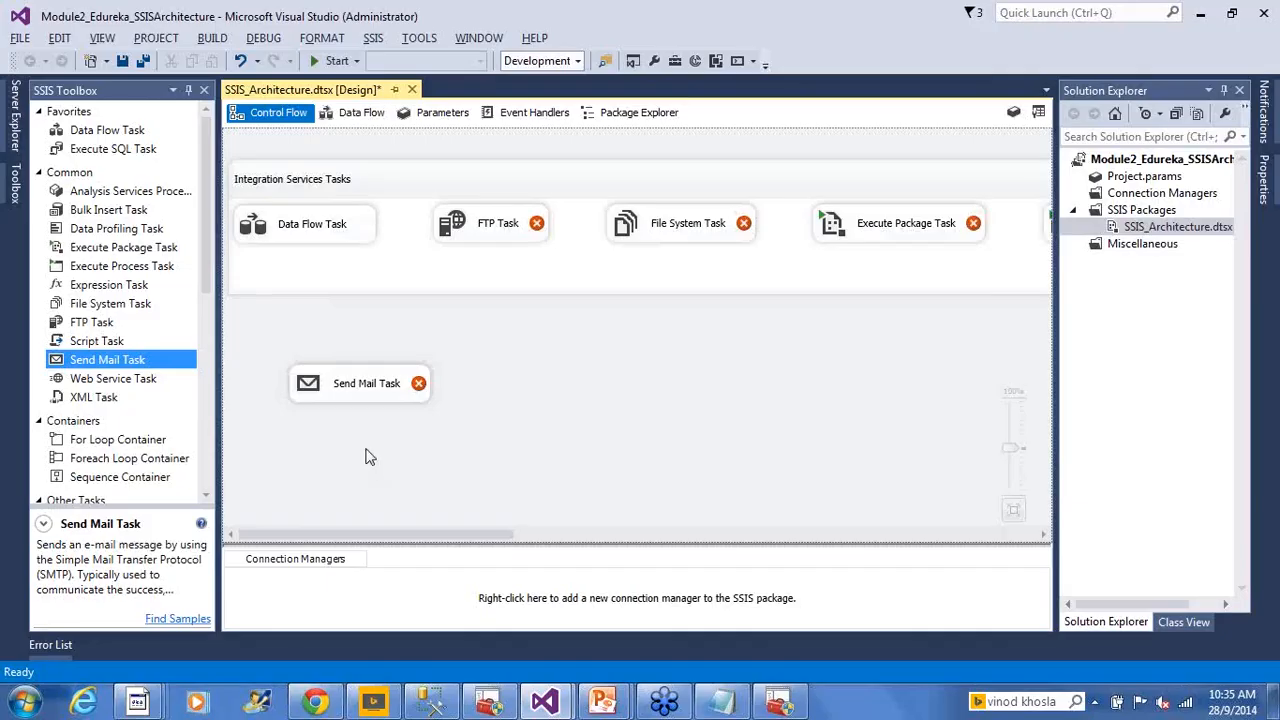
pyautogui.moveTo(366, 392); pyautogui.dragTo(364, 367)
pyautogui.click(466, 407)
pyautogui.hotkey('alt', 'Tab')
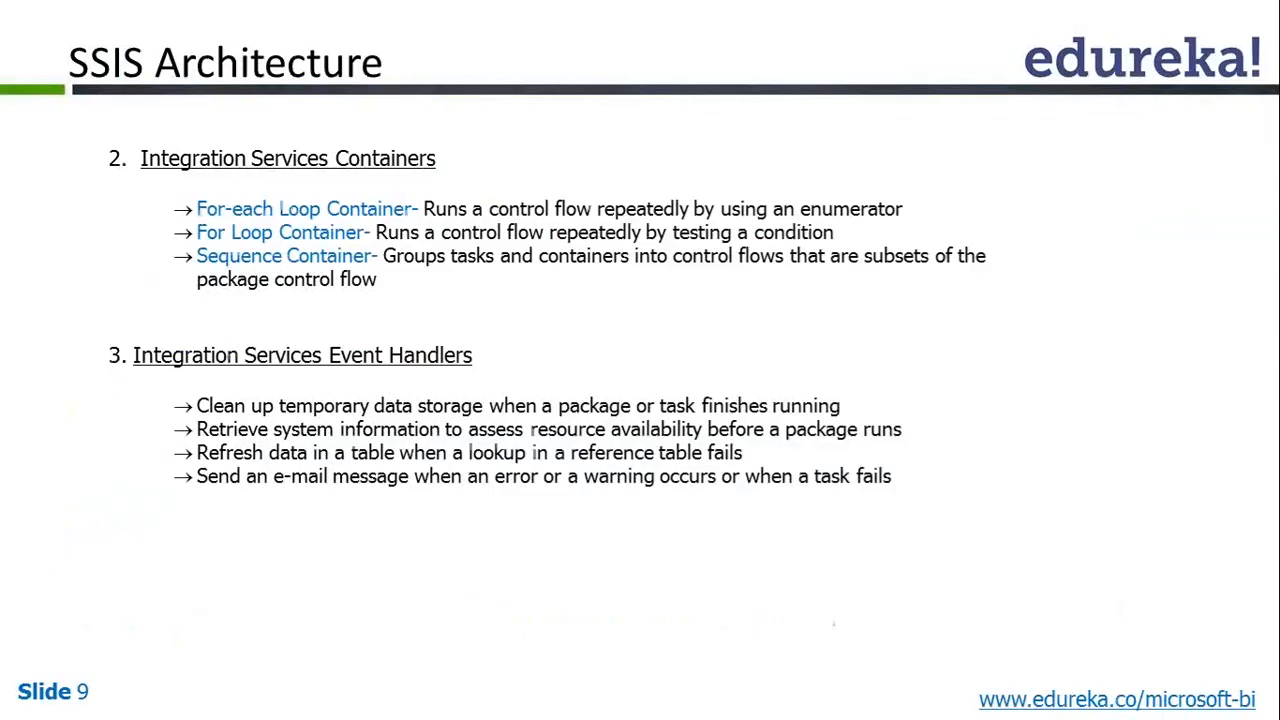
pyautogui.hotkey('alt', 'Tab')
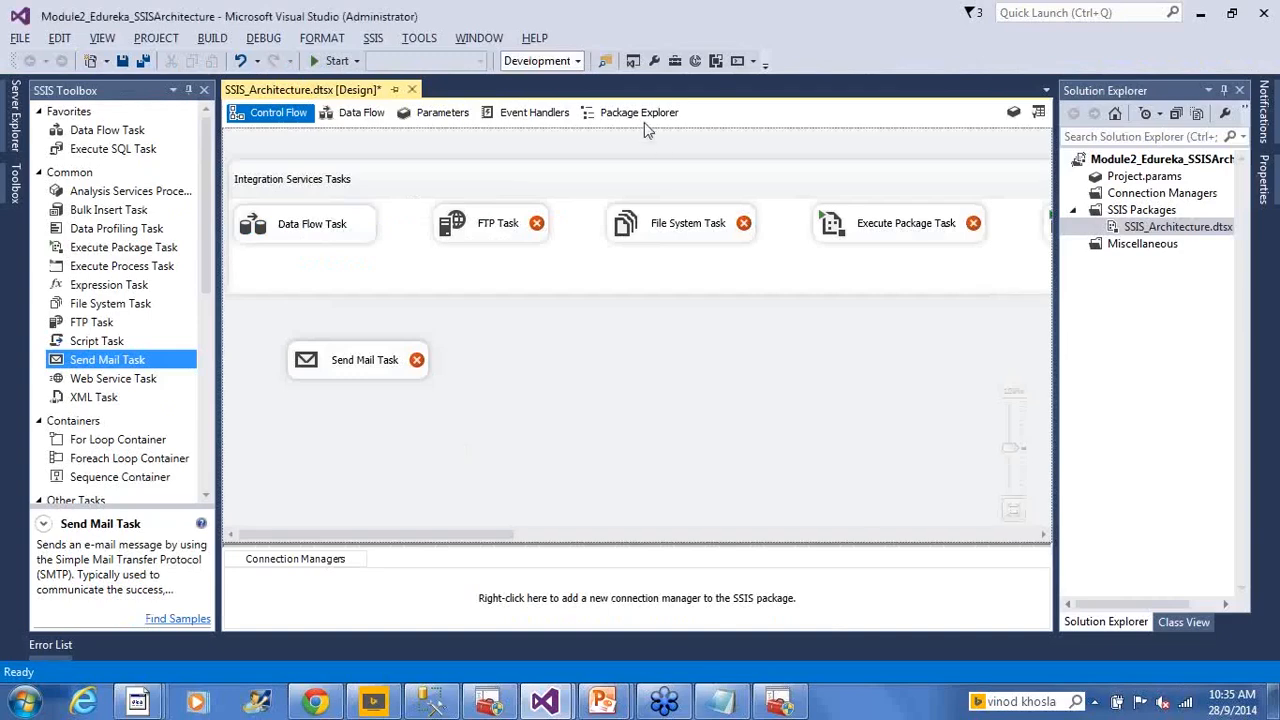
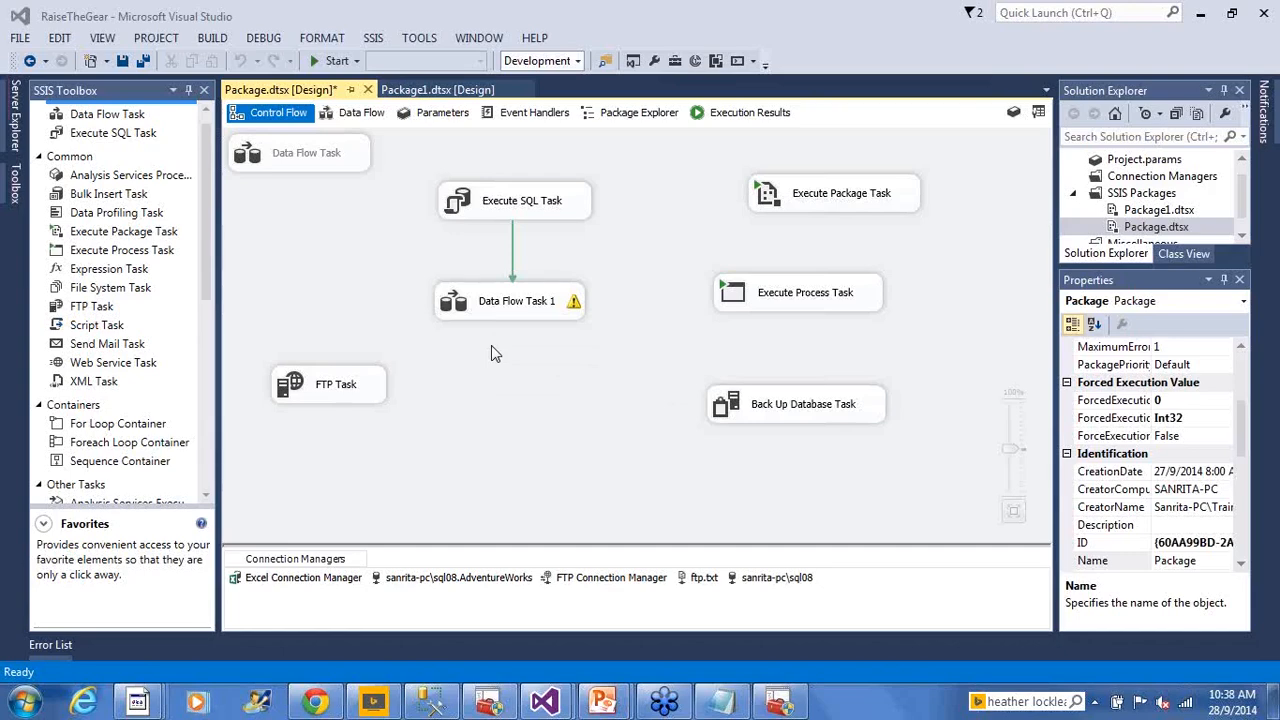
# Bring SQL Server Configuration Manager's SQL Server Services list in front of Visual Studio
pyautogui.click(760, 706)
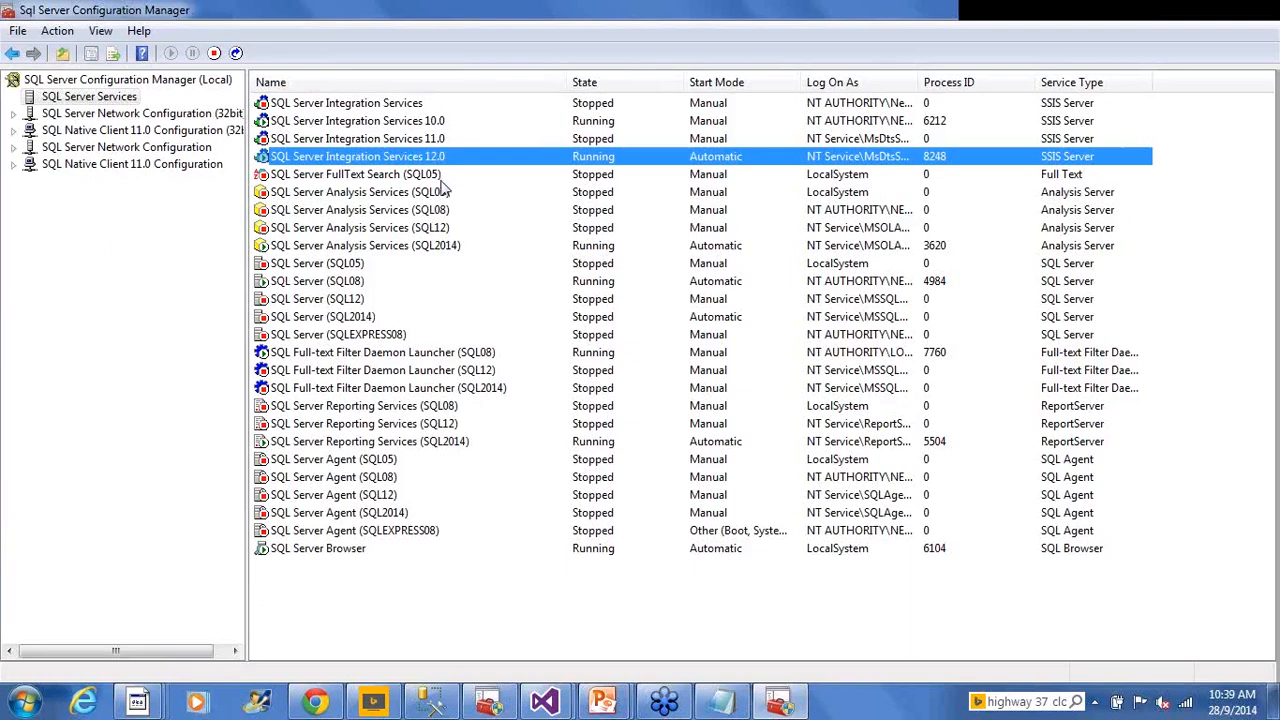
pyautogui.click(437, 174)
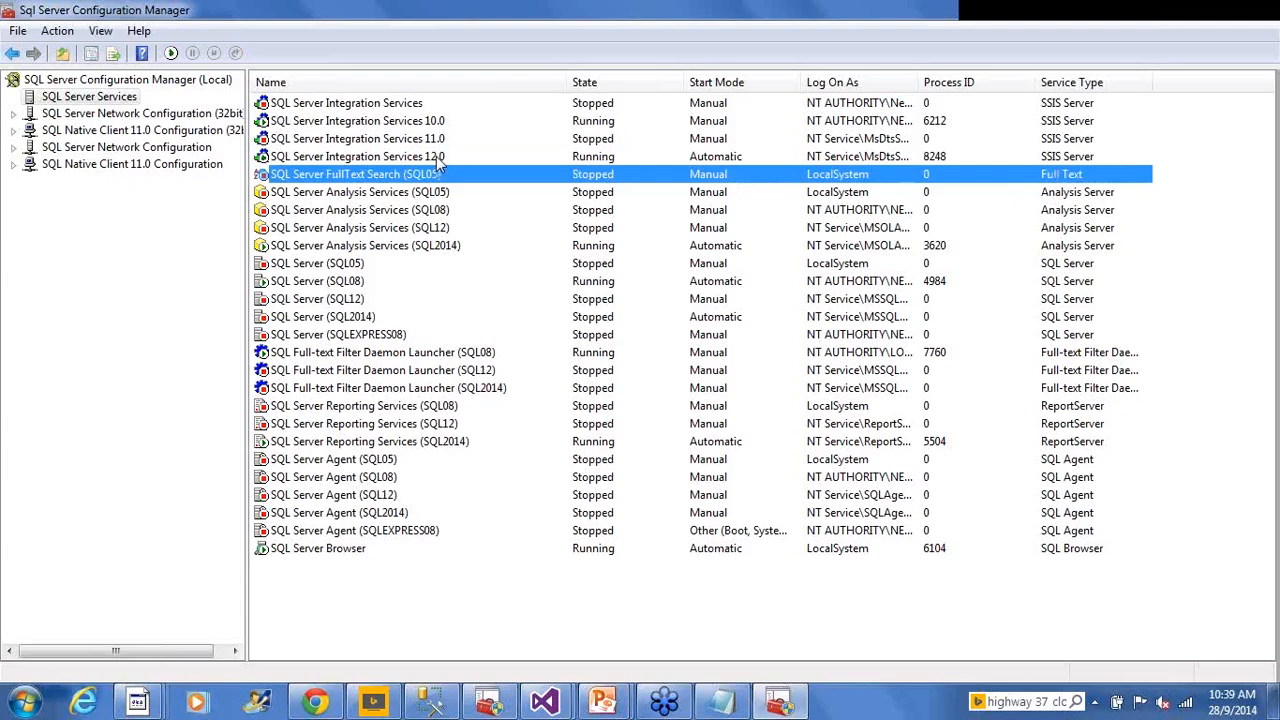
pyautogui.click(436, 156)
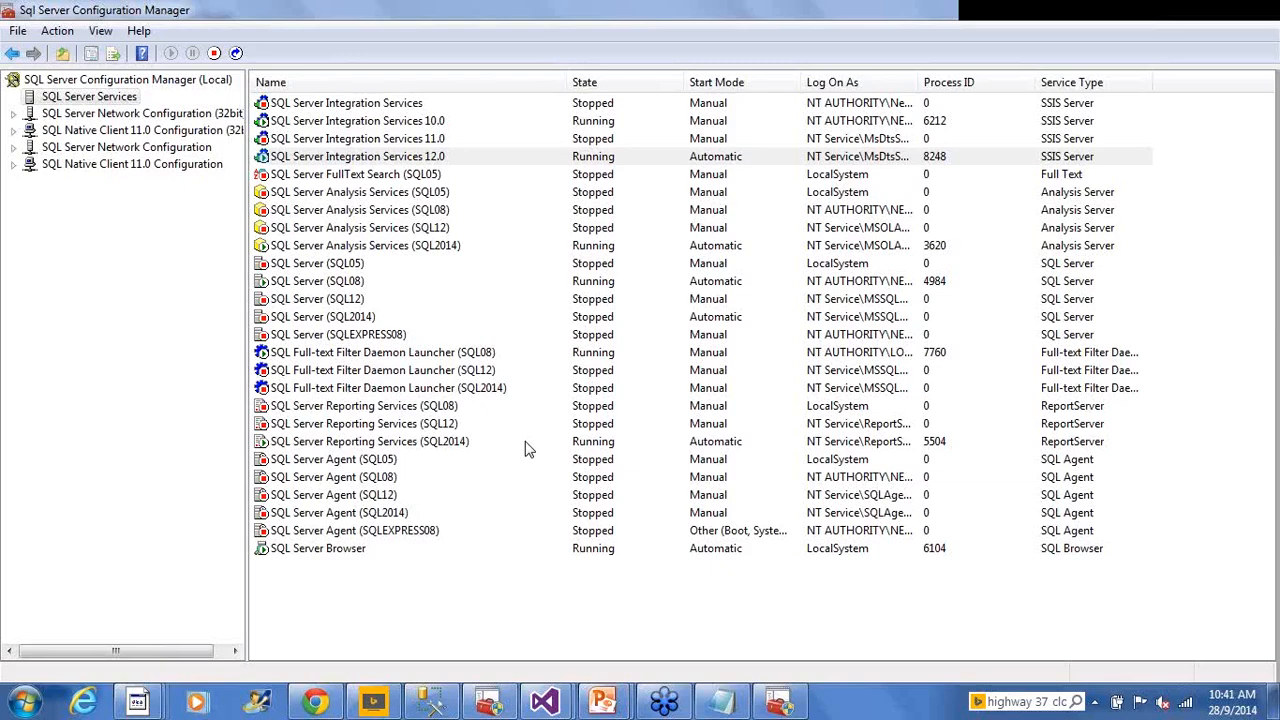
# Start a new blank Notepad document from the taskbar
pyautogui.moveTo(718, 706)
pyautogui.click(722, 704)
pyautogui.scroll(-1, 495, 290)
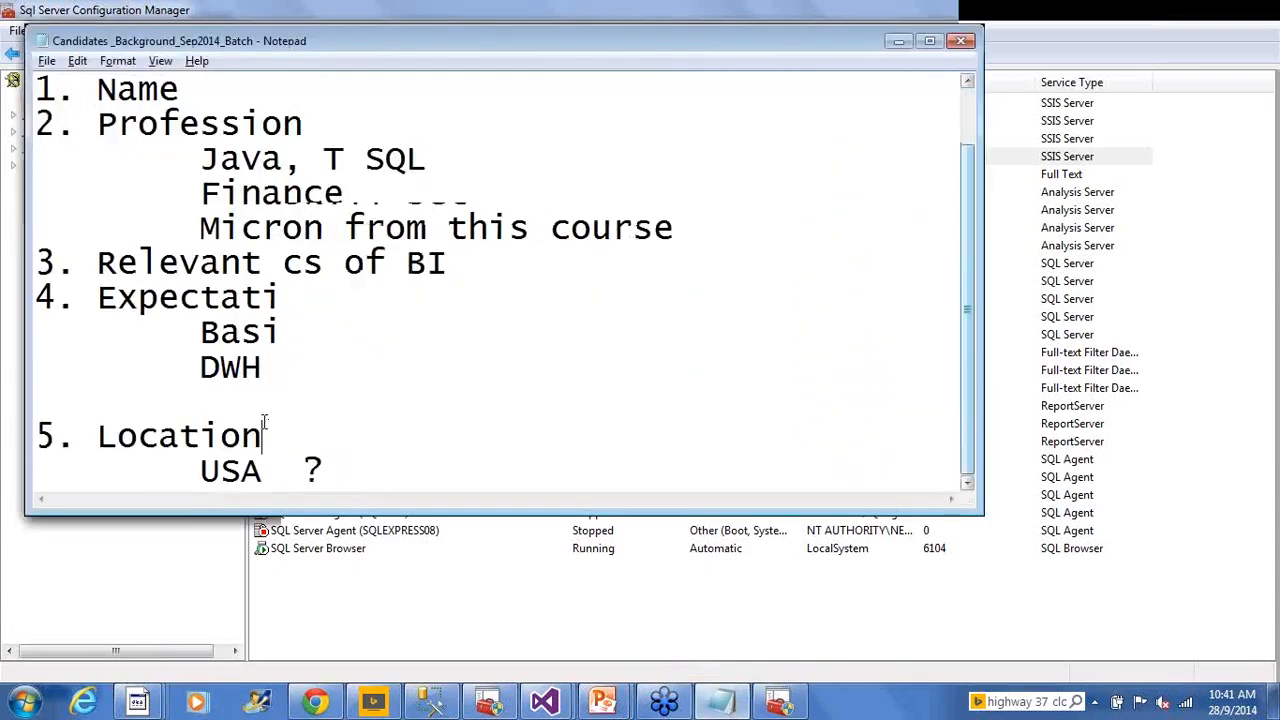
pyautogui.rightClick(722, 704)
pyautogui.click(672, 612)
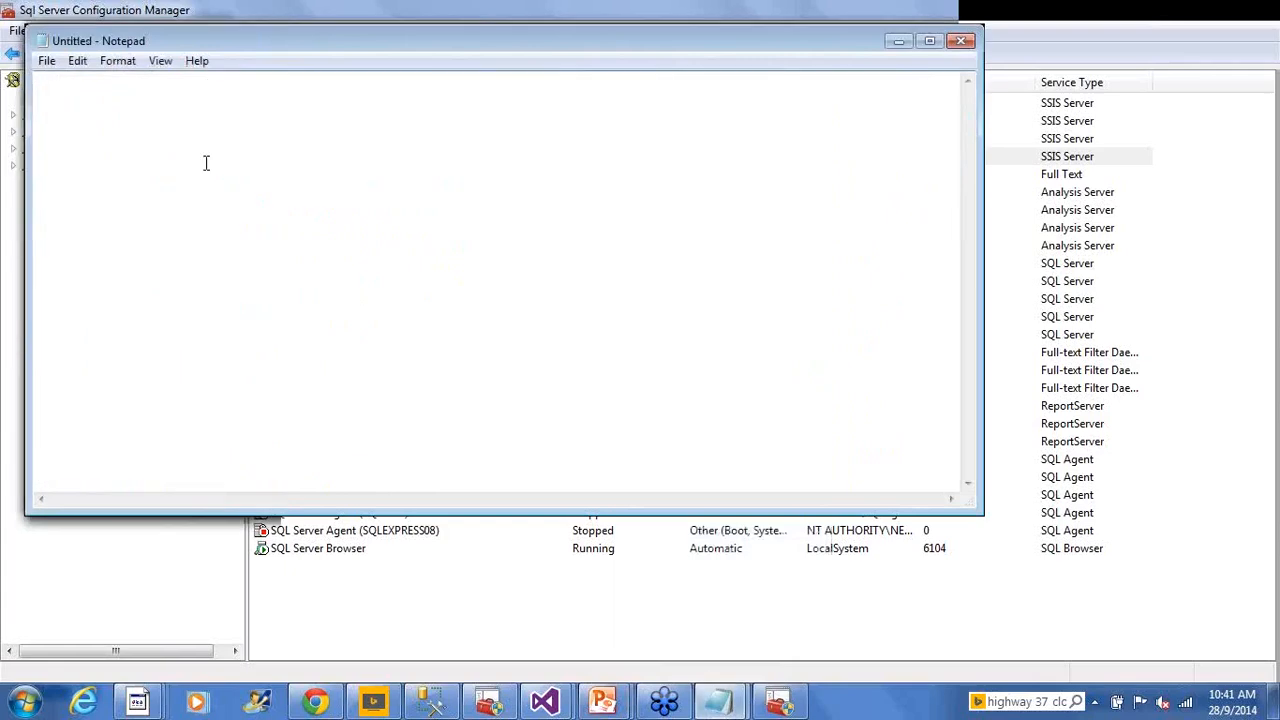
# Write the notes '4 core server - n+2 --> 6 parallel DFT' and '8 core server --> 10 paralles'
pyautogui.write('4 core ')
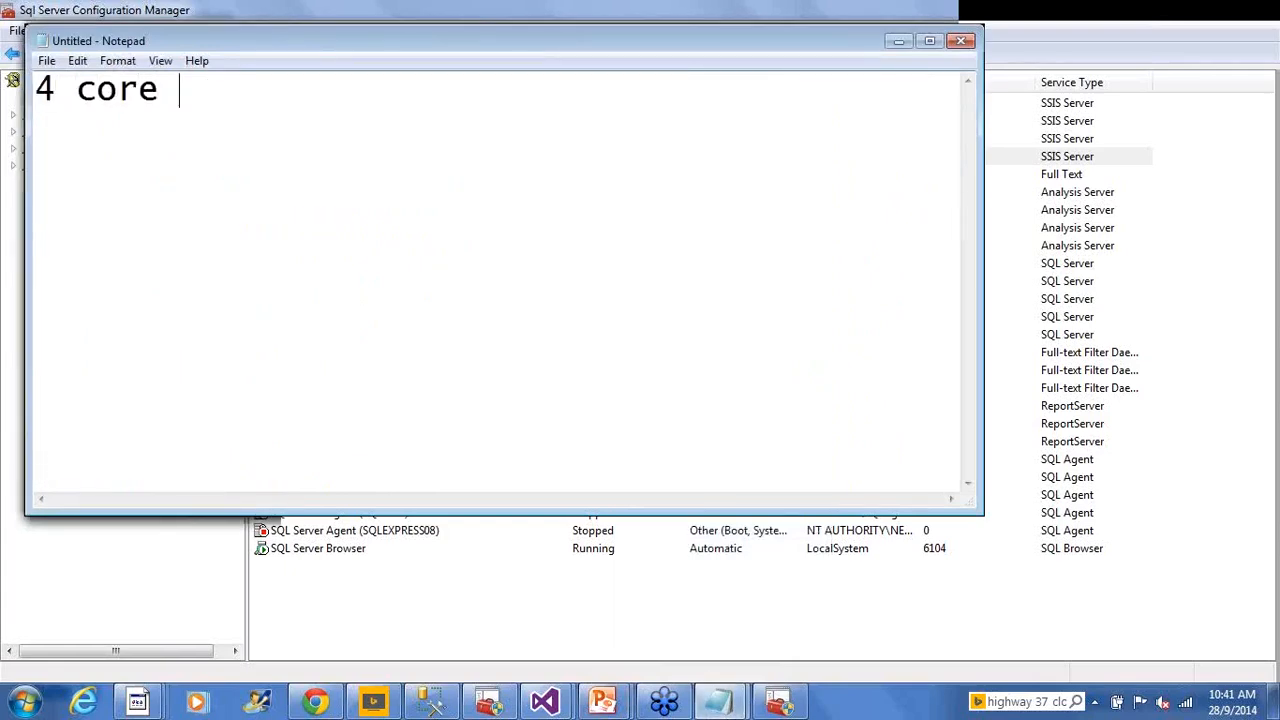
pyautogui.write('server -')
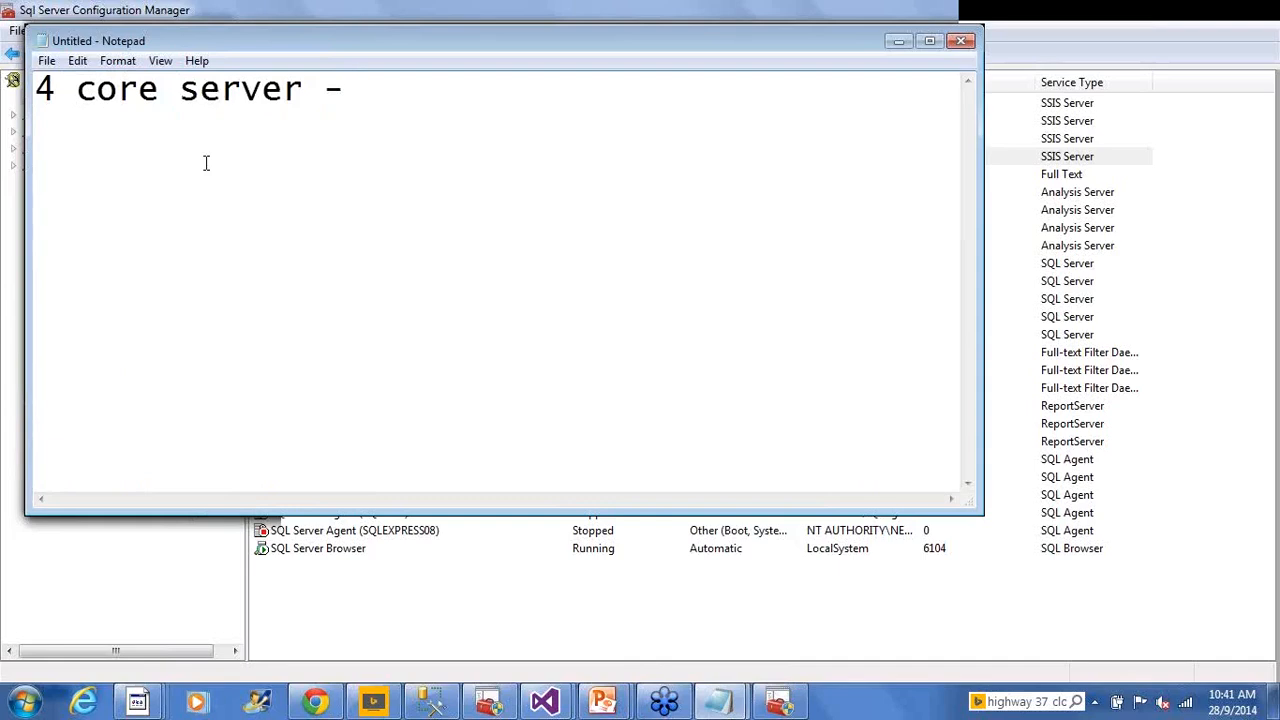
pyautogui.write('n+2 --> ')
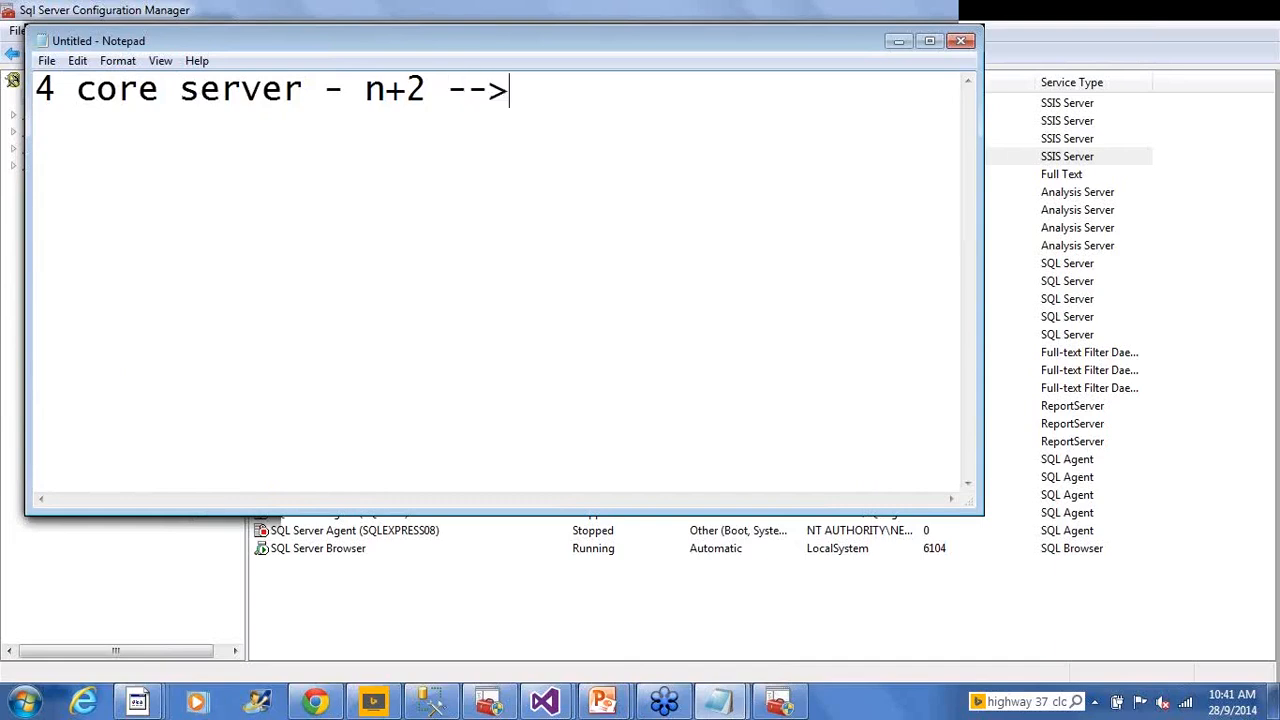
pyautogui.write('6 par')
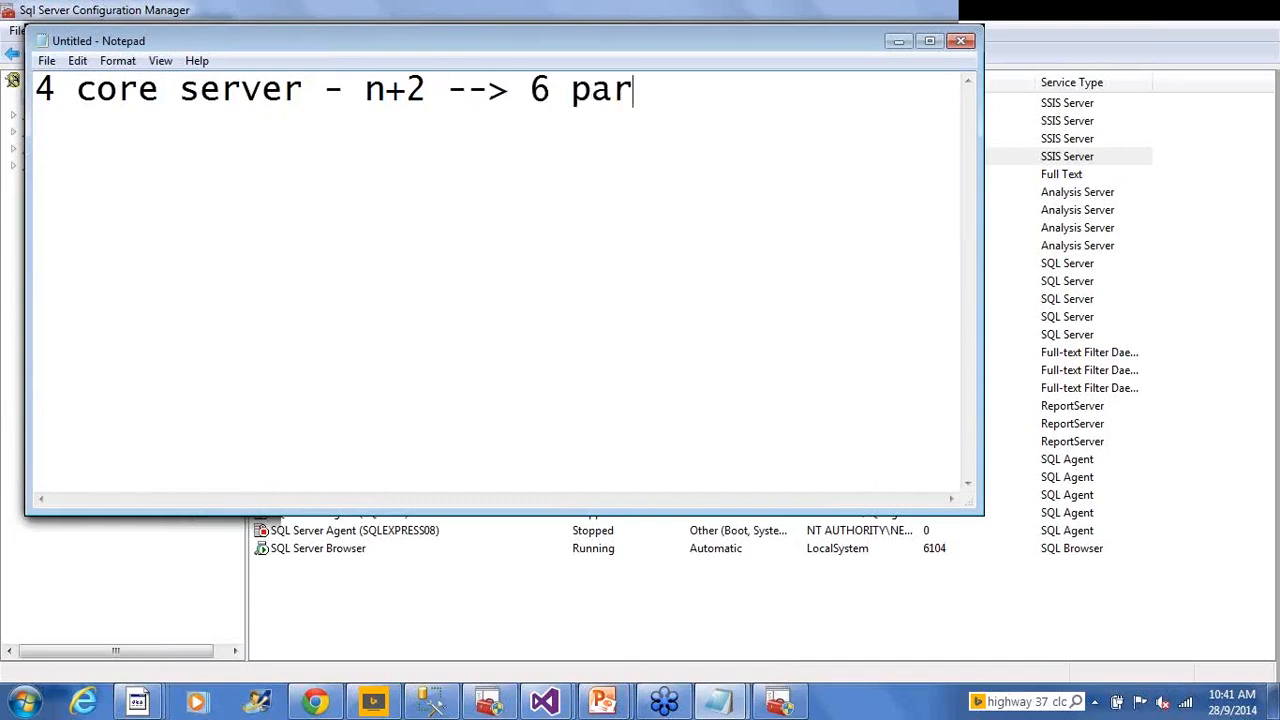
pyautogui.write('allel ')
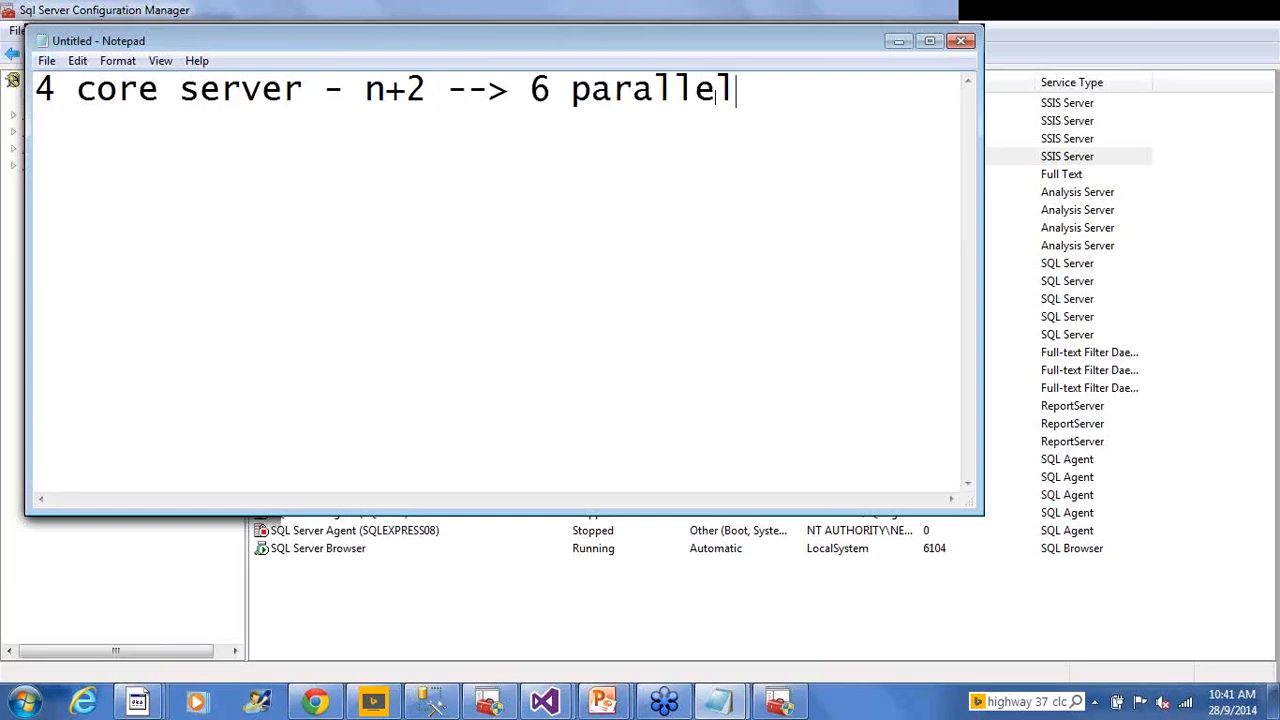
pyautogui.write('DFT')
pyautogui.doubleClick(115, 95)
pyautogui.click(115, 95)
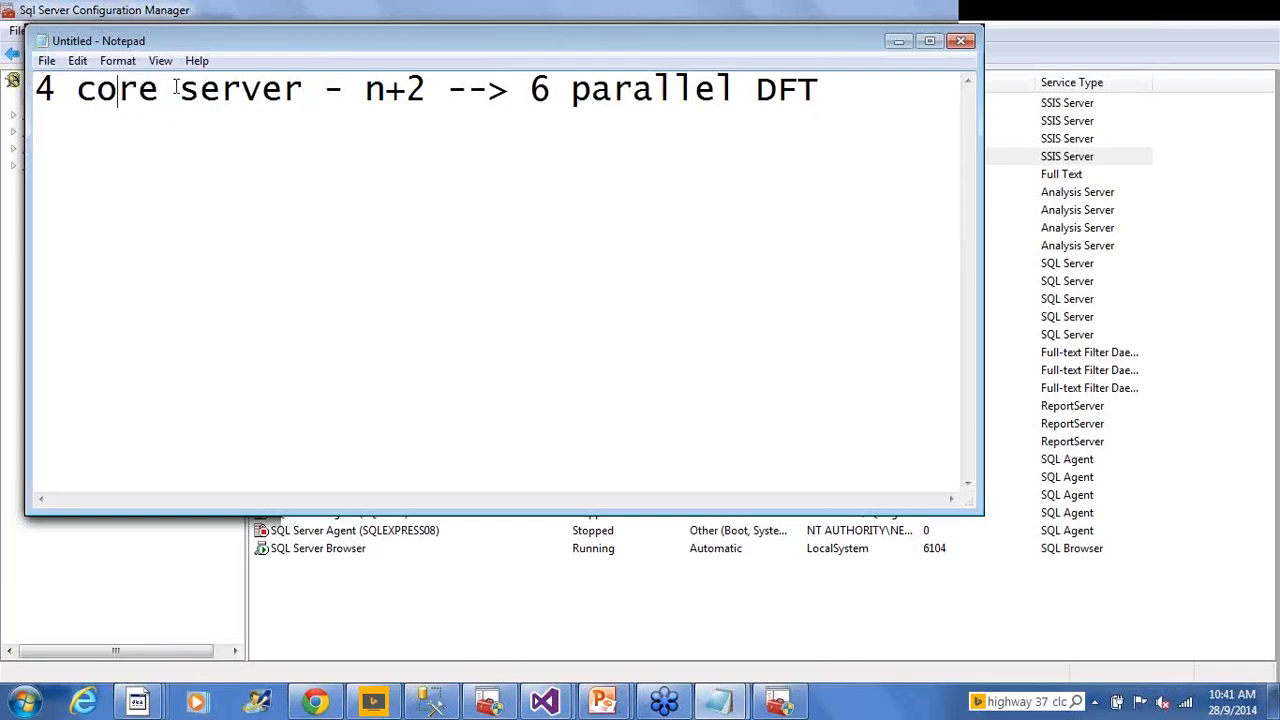
pyautogui.click(367, 93)
pyautogui.moveTo(517, 90); pyautogui.dragTo(562, 94)
pyautogui.click(855, 88)
pyautogui.press('Return')
pyautogui.write('8 co')
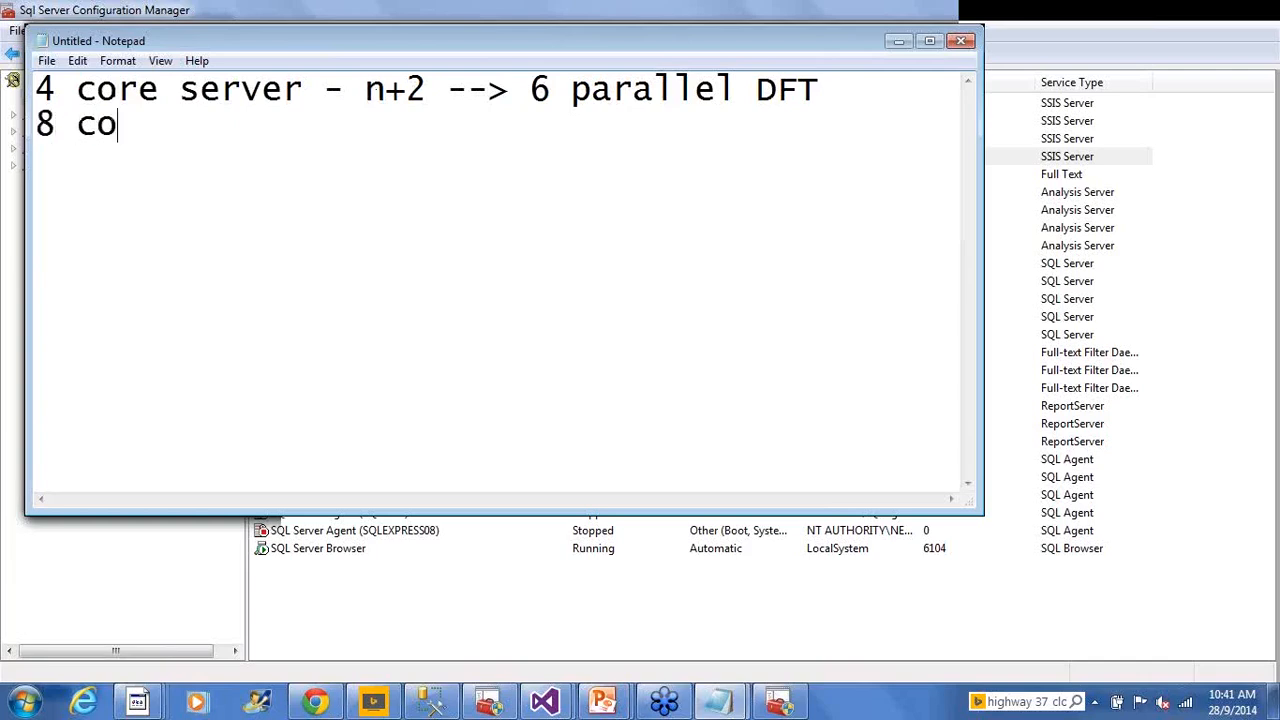
pyautogui.write('re server ')
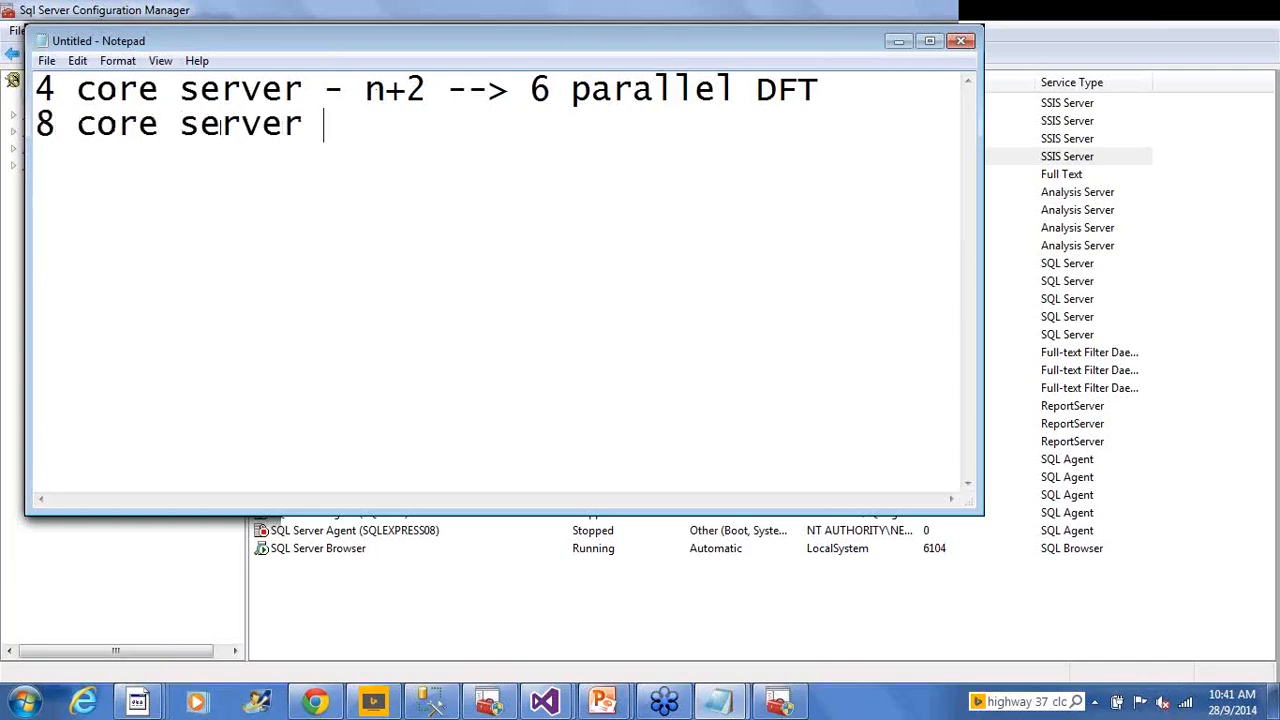
pyautogui.write('--> 10')
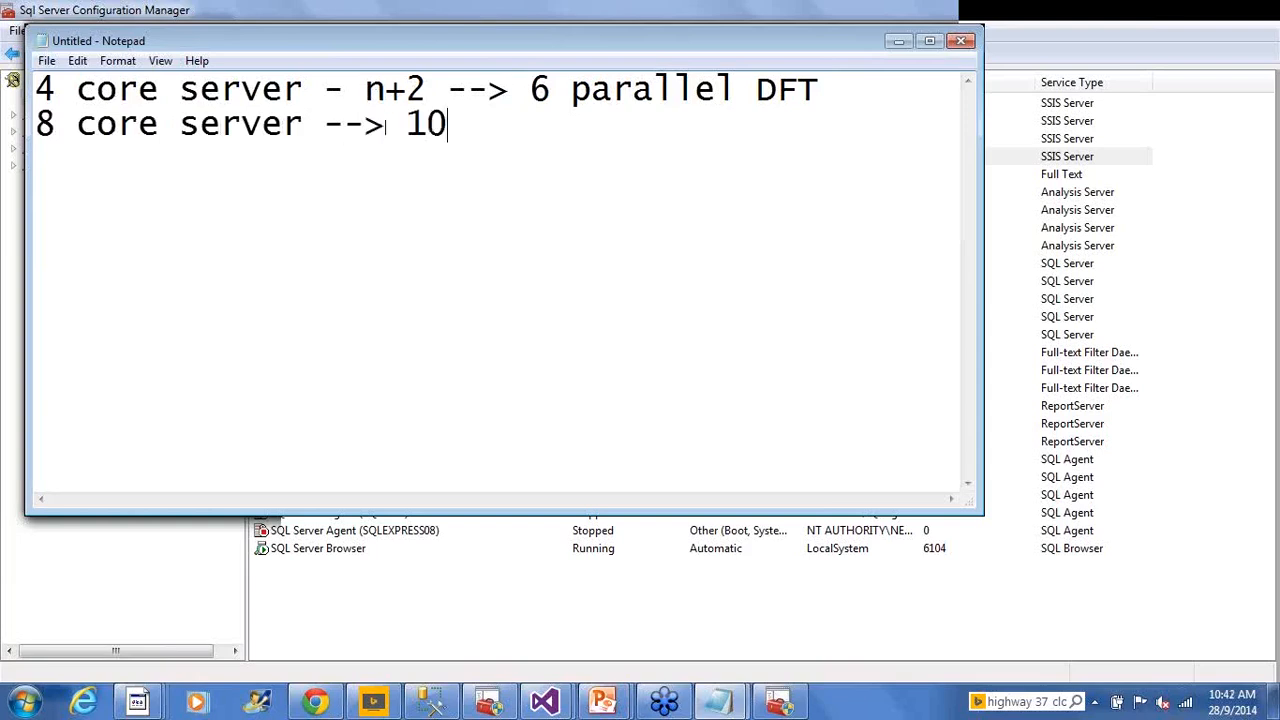
pyautogui.write(' paralles')
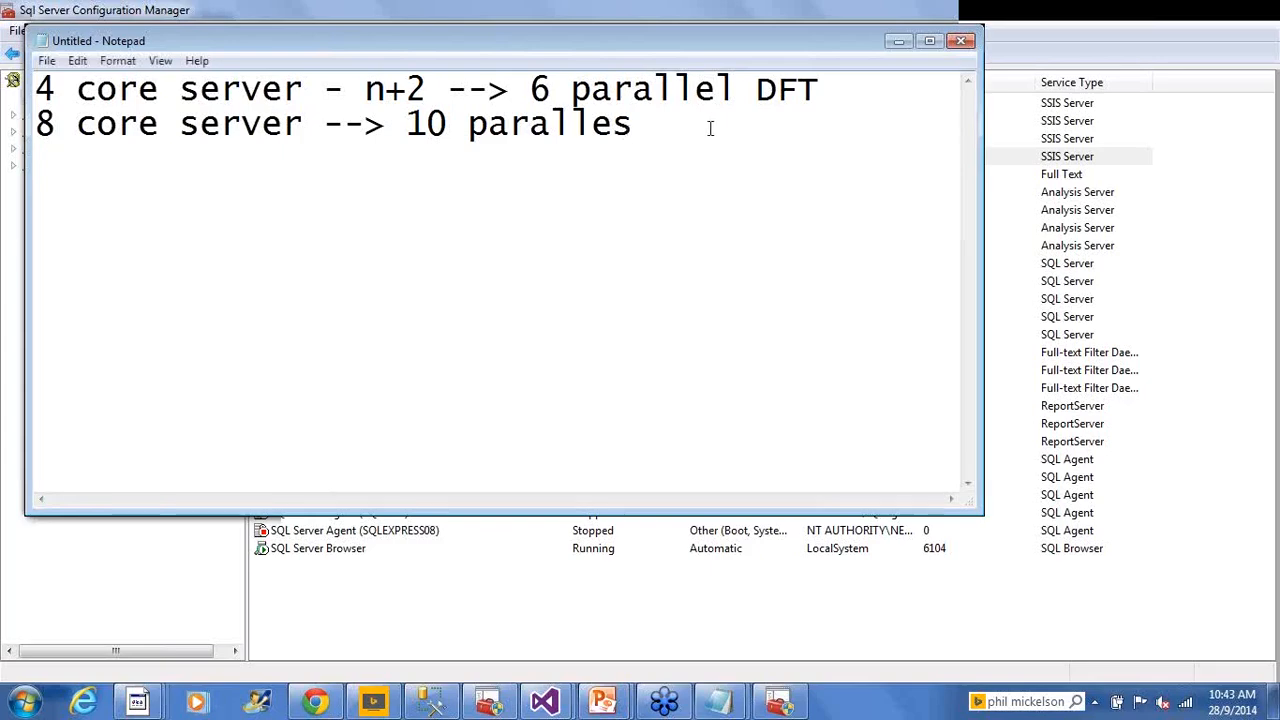
pyautogui.moveTo(710, 128); pyautogui.dragTo(33, 64)
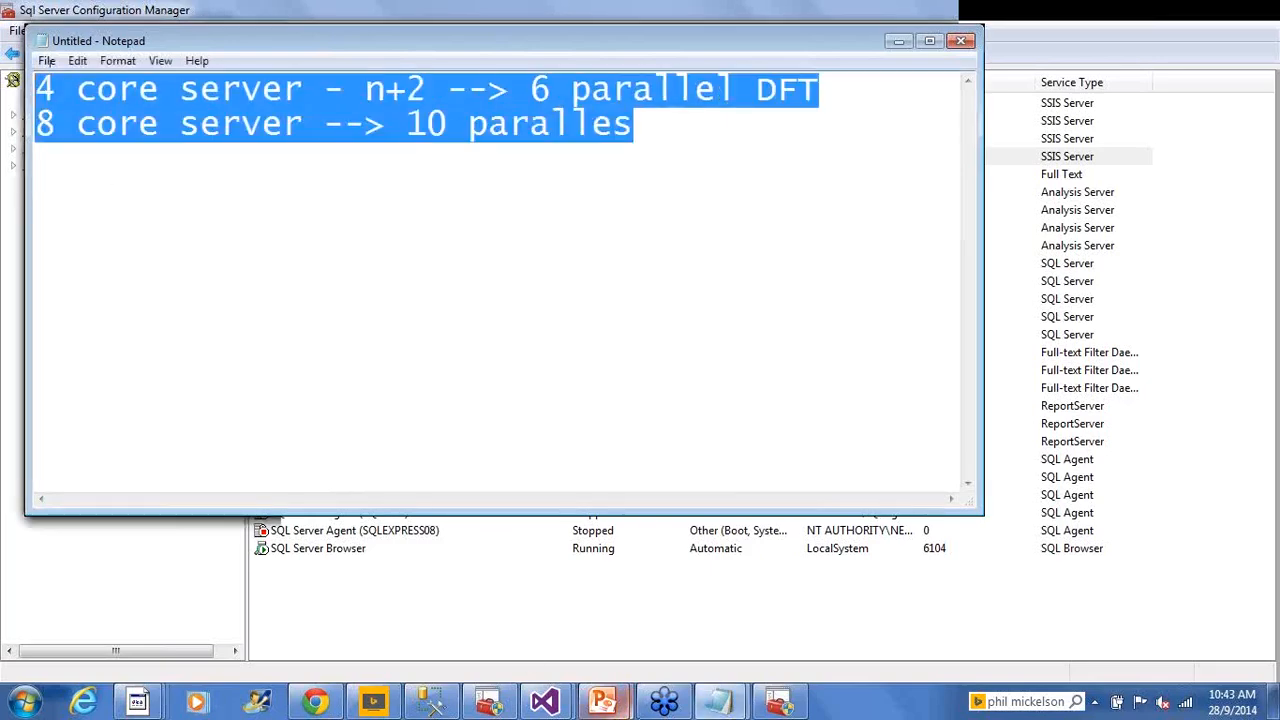
# Switch back to the SSIS_Architecture window in Visual Studio
pyautogui.click(474, 586)
pyautogui.moveTo(548, 700)
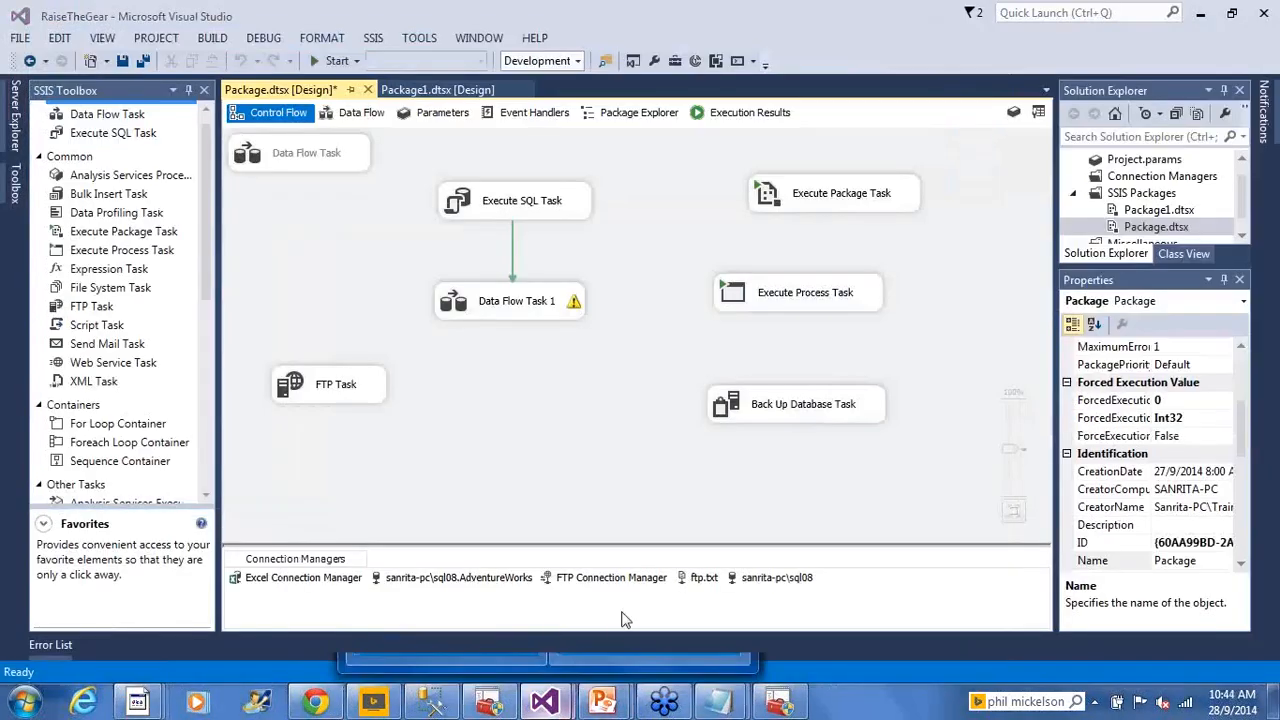
pyautogui.click(621, 660)
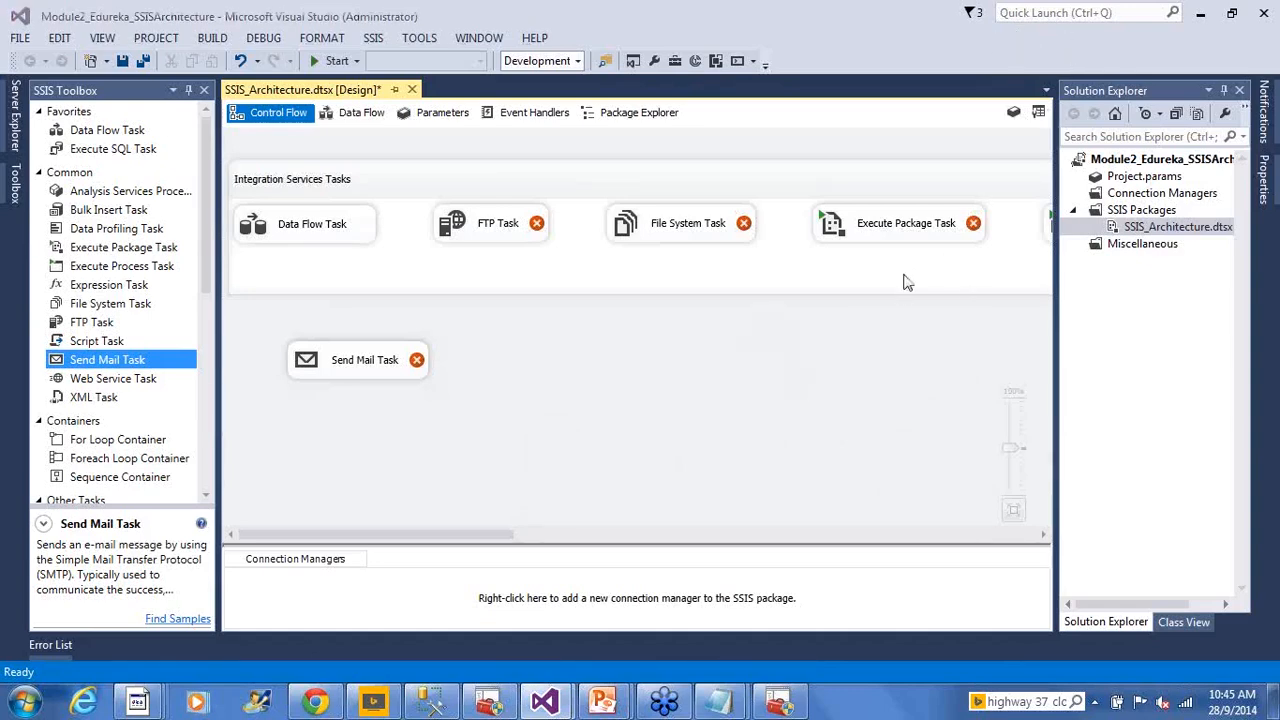
# Show the package's properties and select MaxConcurrentExecutables (-1) to read its description
pyautogui.rightClick(675, 463)
pyautogui.click(720, 446)
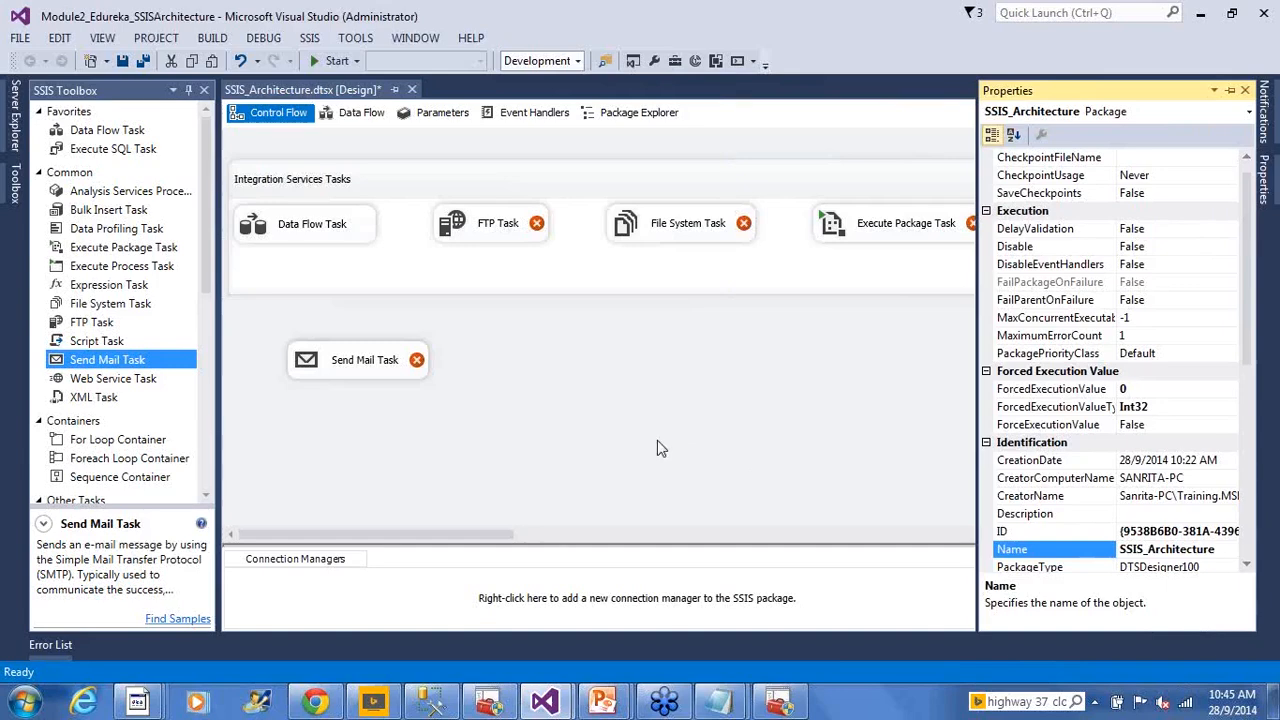
pyautogui.rightClick(620, 338)
pyautogui.rightClick(583, 335)
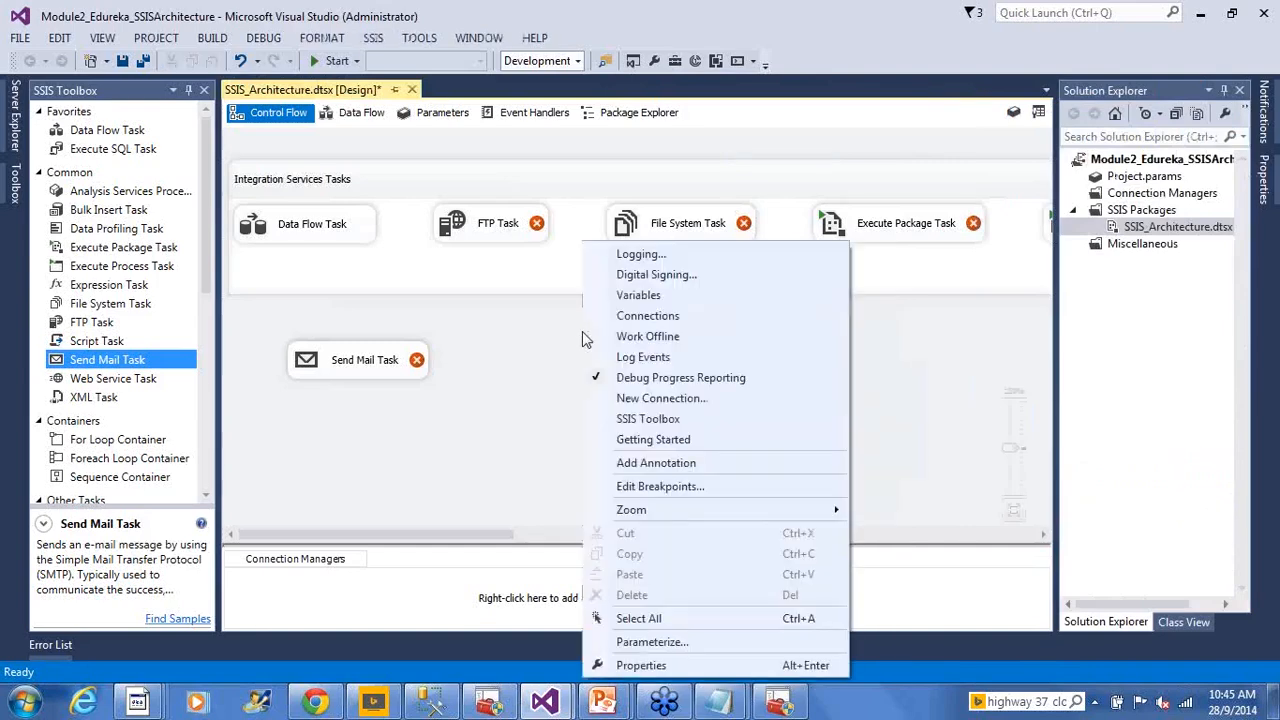
pyautogui.click(722, 668)
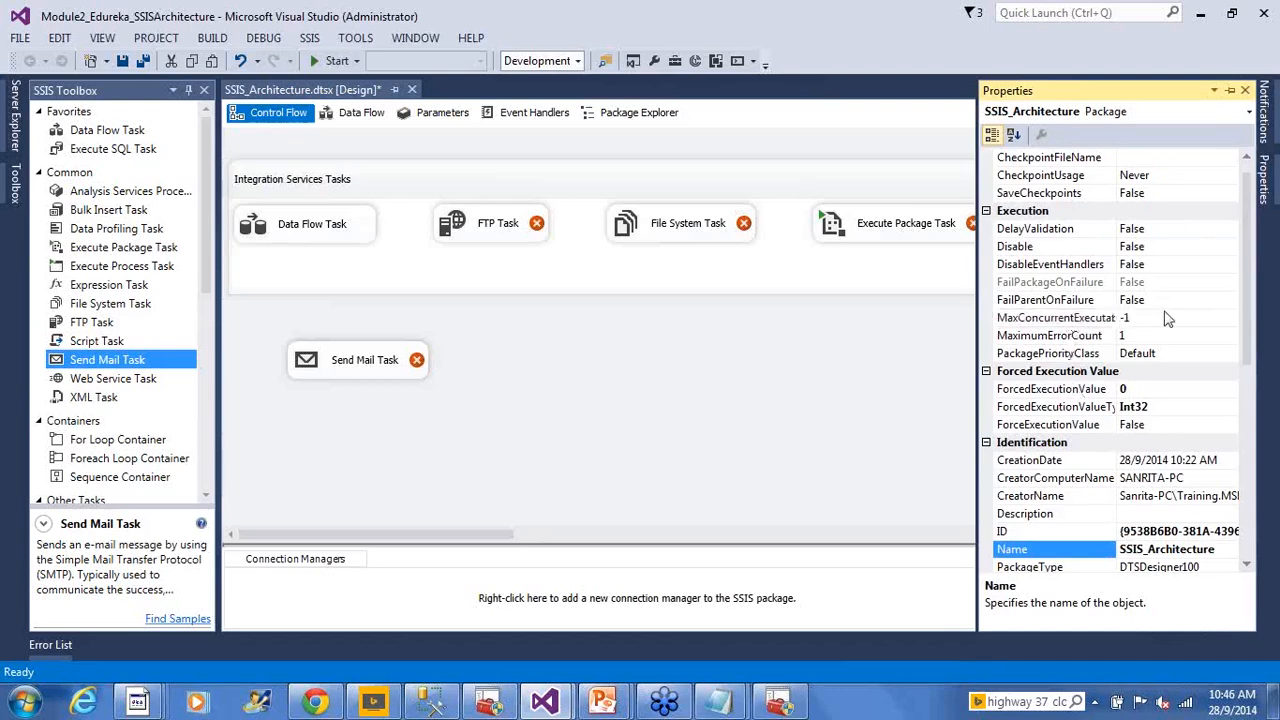
pyautogui.click(1162, 318)
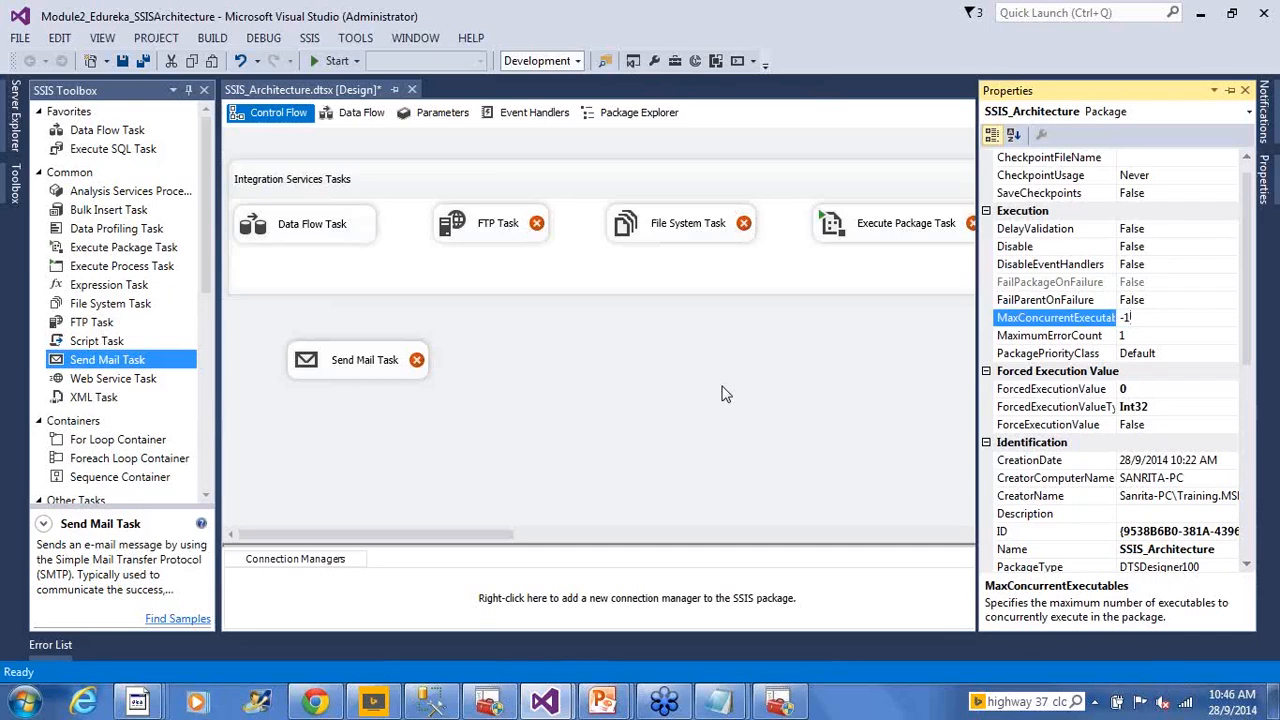
# Try MaxConcurrentExecutables values 3 and 2, then restore it to -1
pyautogui.press('BackSpace')
pyautogui.press('BackSpace')
pyautogui.write('3')
pyautogui.press('BackSpace')
pyautogui.write('2')
pyautogui.press('BackSpace')
pyautogui.write('-1')
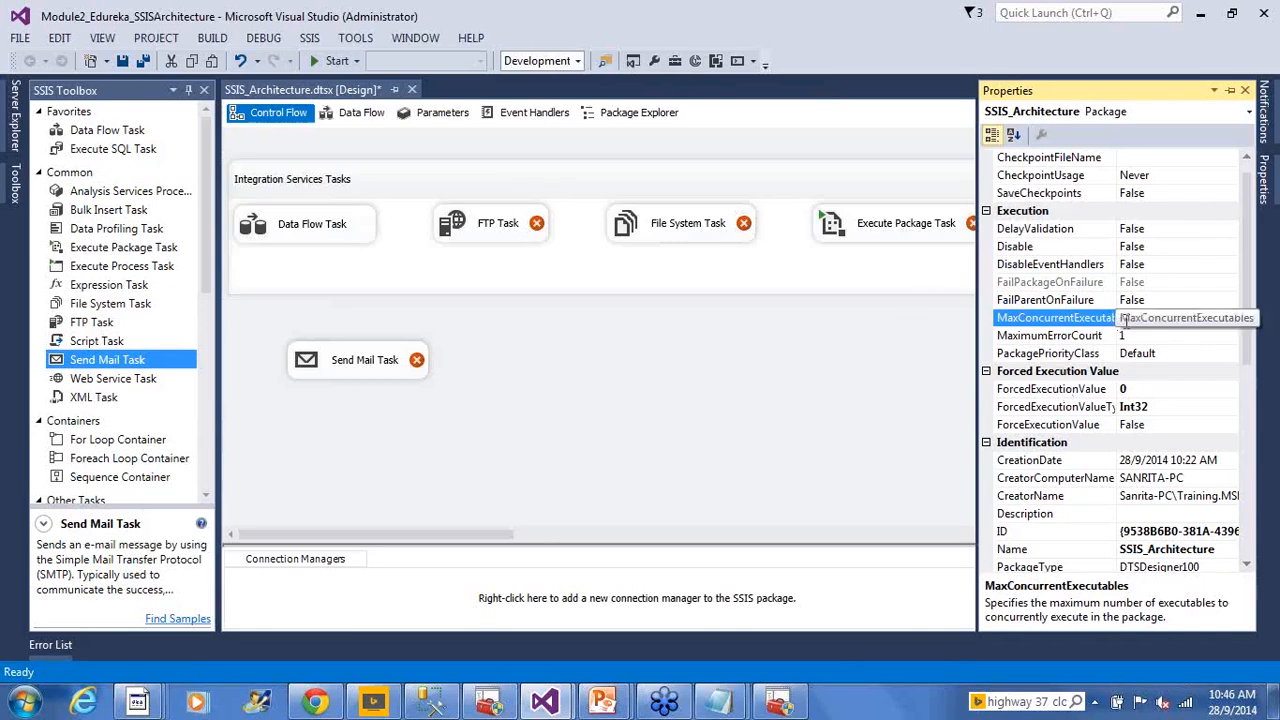
# Return to the canvas and bring up the PowerPoint 'Control Flow' slide show
pyautogui.click(642, 386)
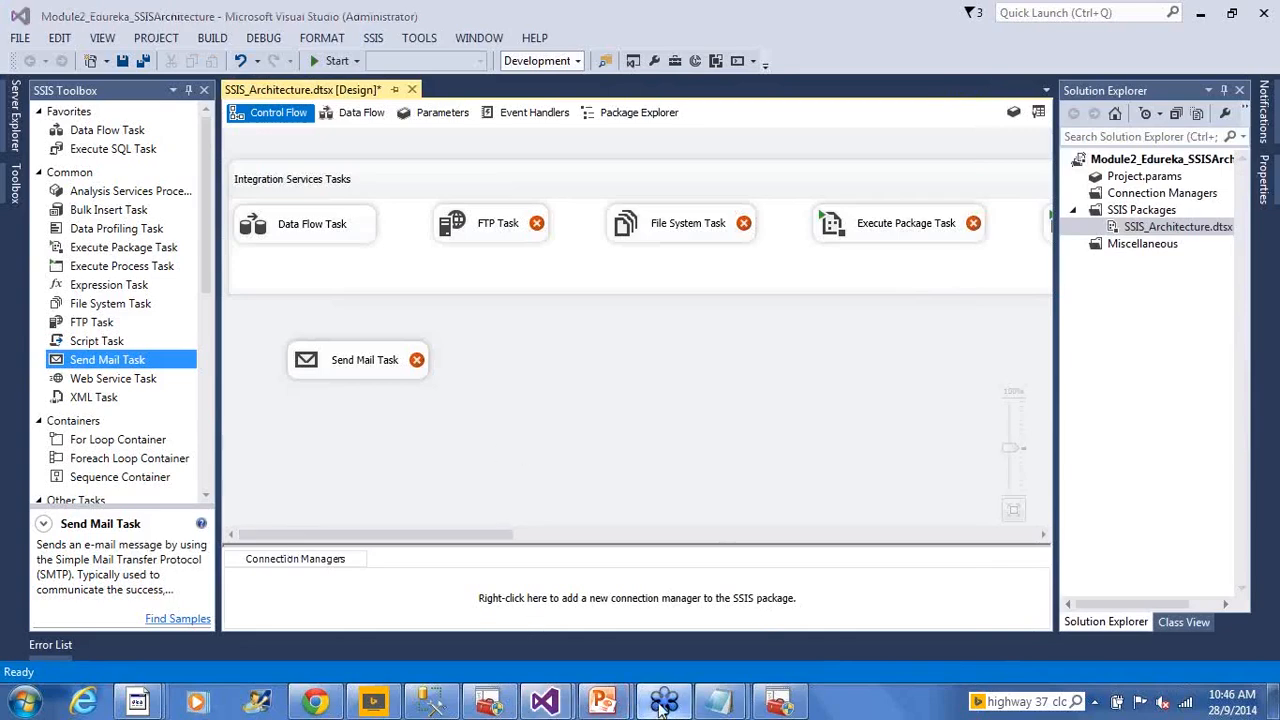
pyautogui.moveTo(603, 703)
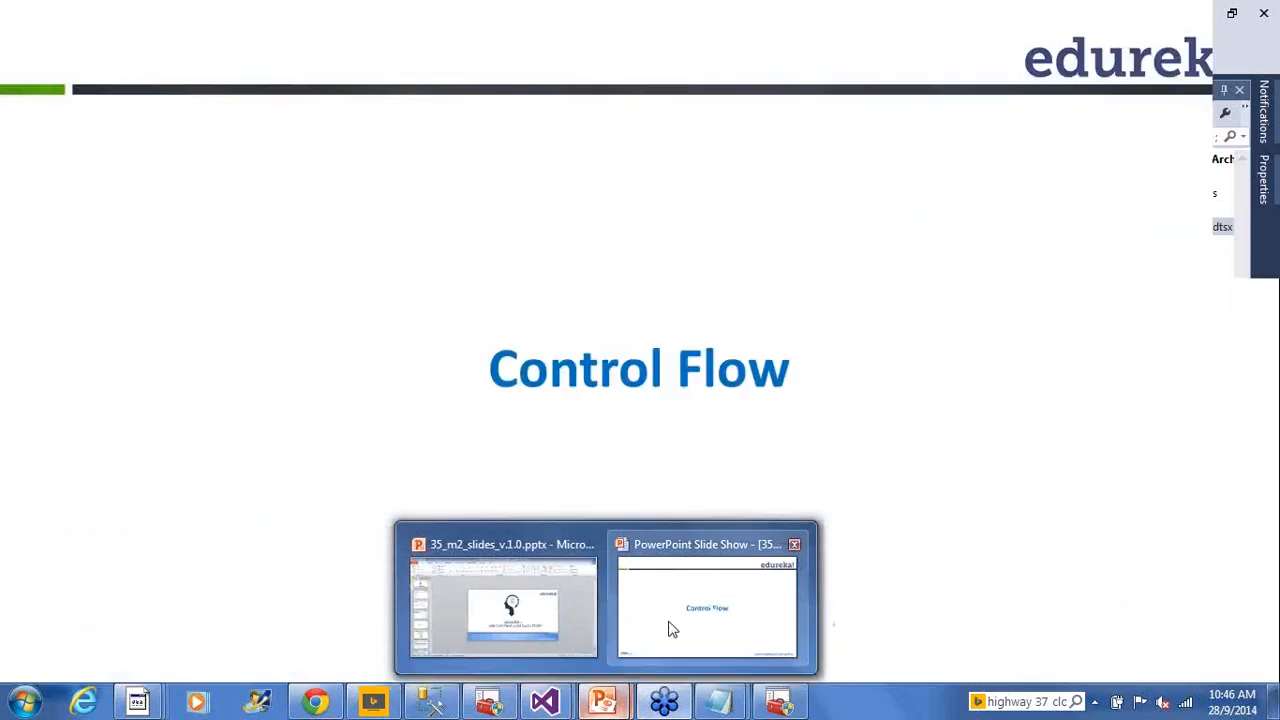
pyautogui.click(670, 630)
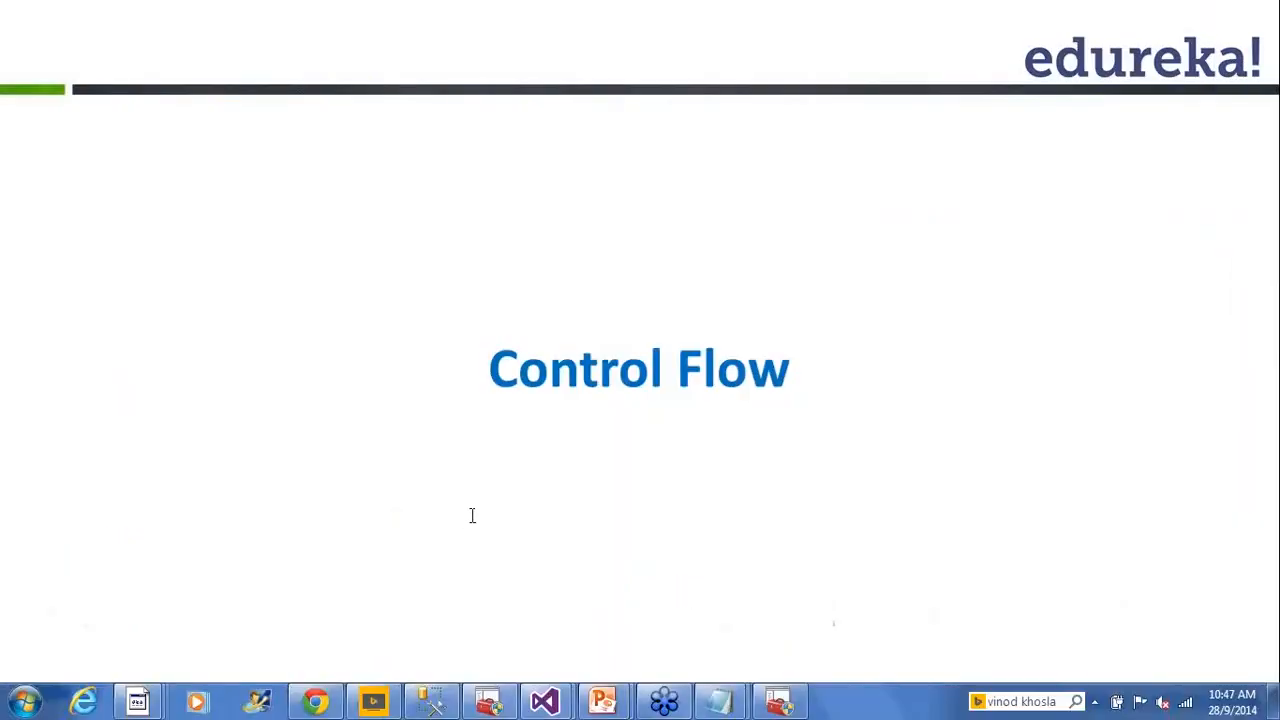
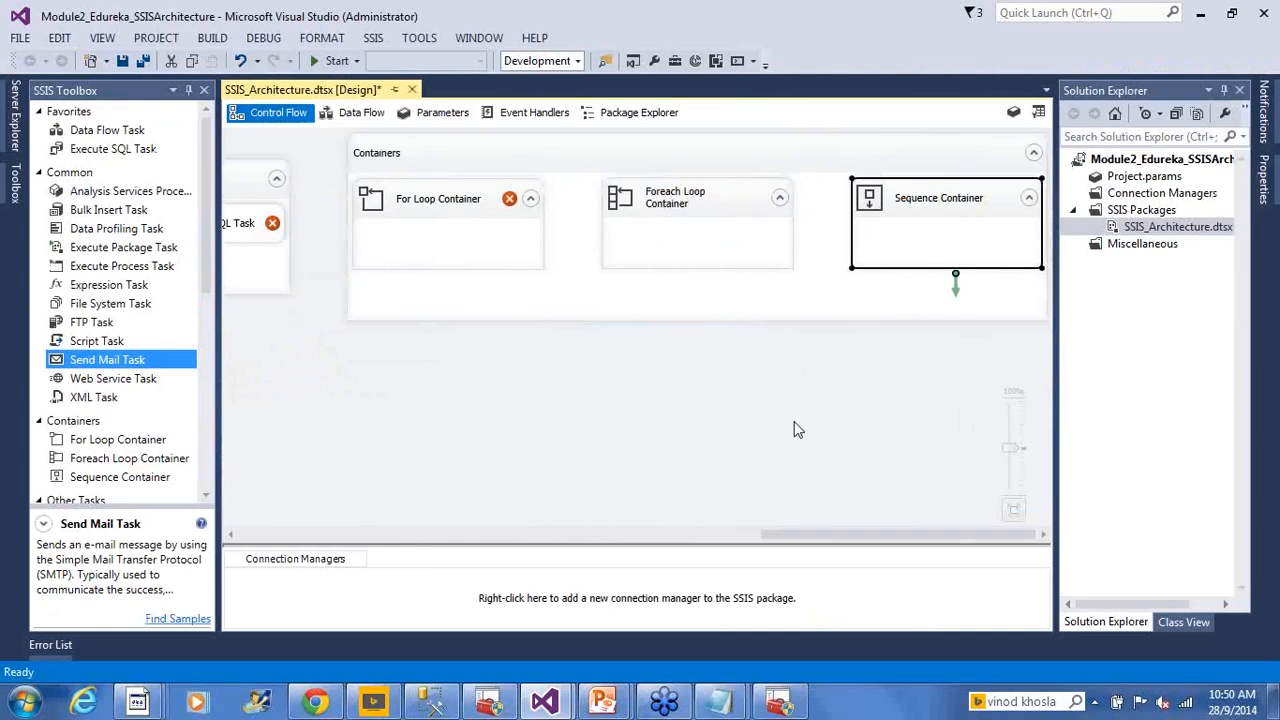
# Select the For Loop Container and briefly review the control flow elements slide
pyautogui.click(451, 236)
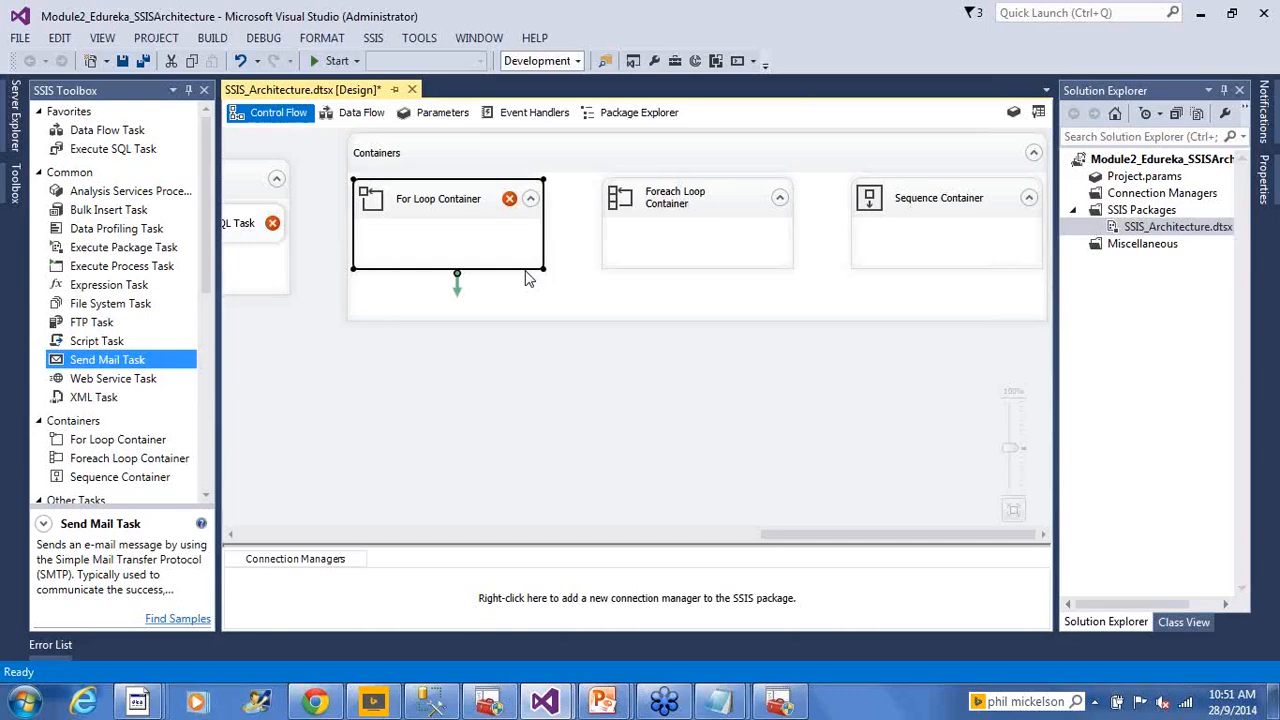
pyautogui.hotkey('alt', 'Tab')
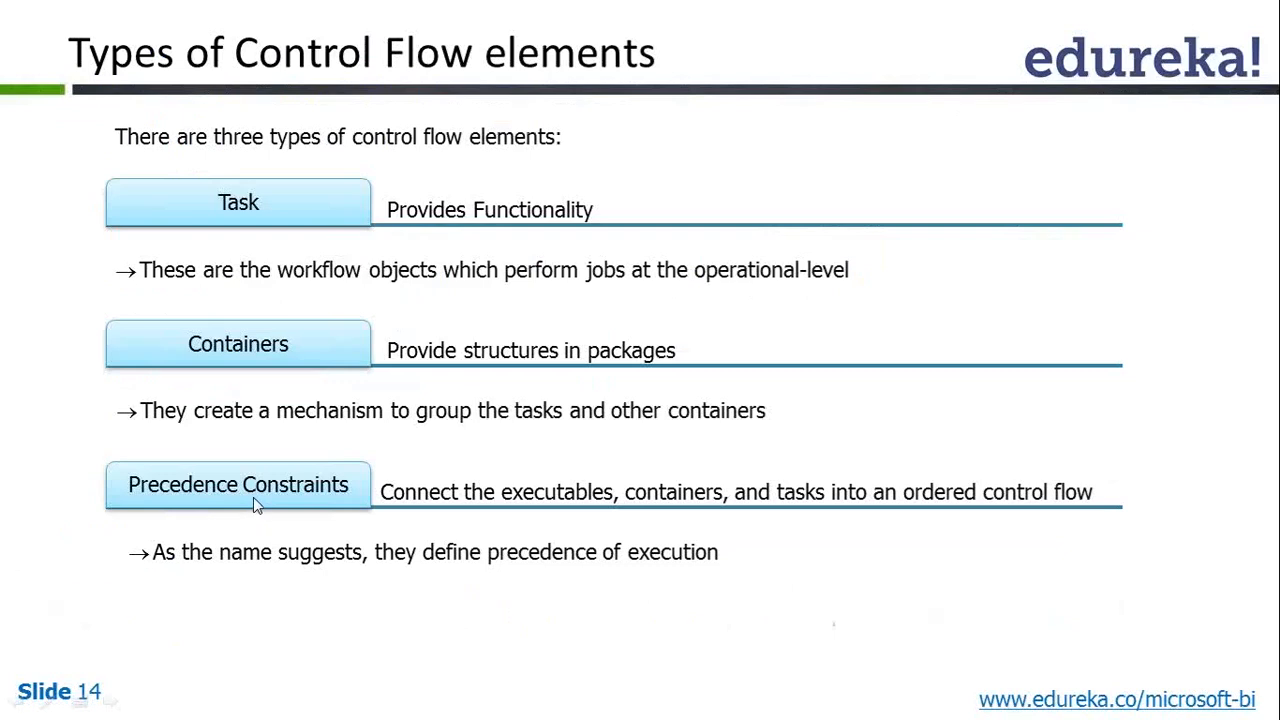
pyautogui.hotkey('alt', 'Tab')
pyautogui.click(280, 534)
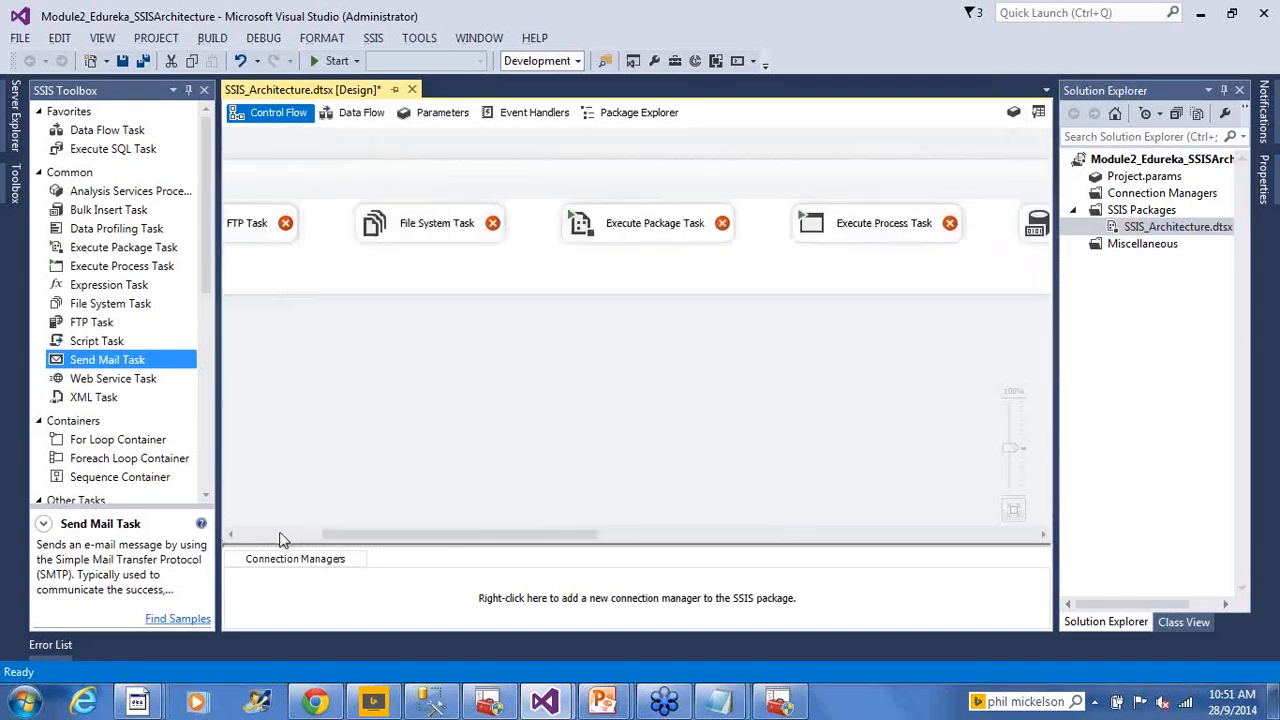
pyautogui.click(280, 535)
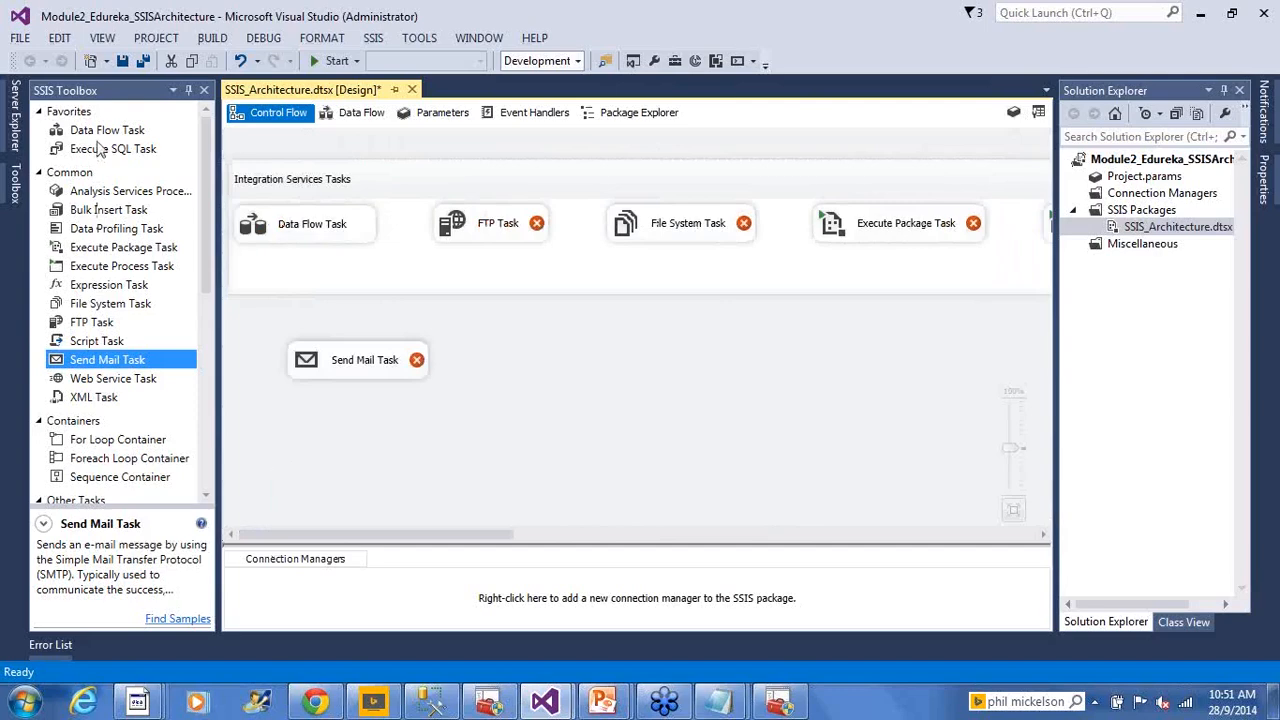
# Add a Data Flow Task named 'Load Currency from Excel to SQL Table' and preview its Data Flow tab
pyautogui.moveTo(97, 138); pyautogui.dragTo(568, 340)
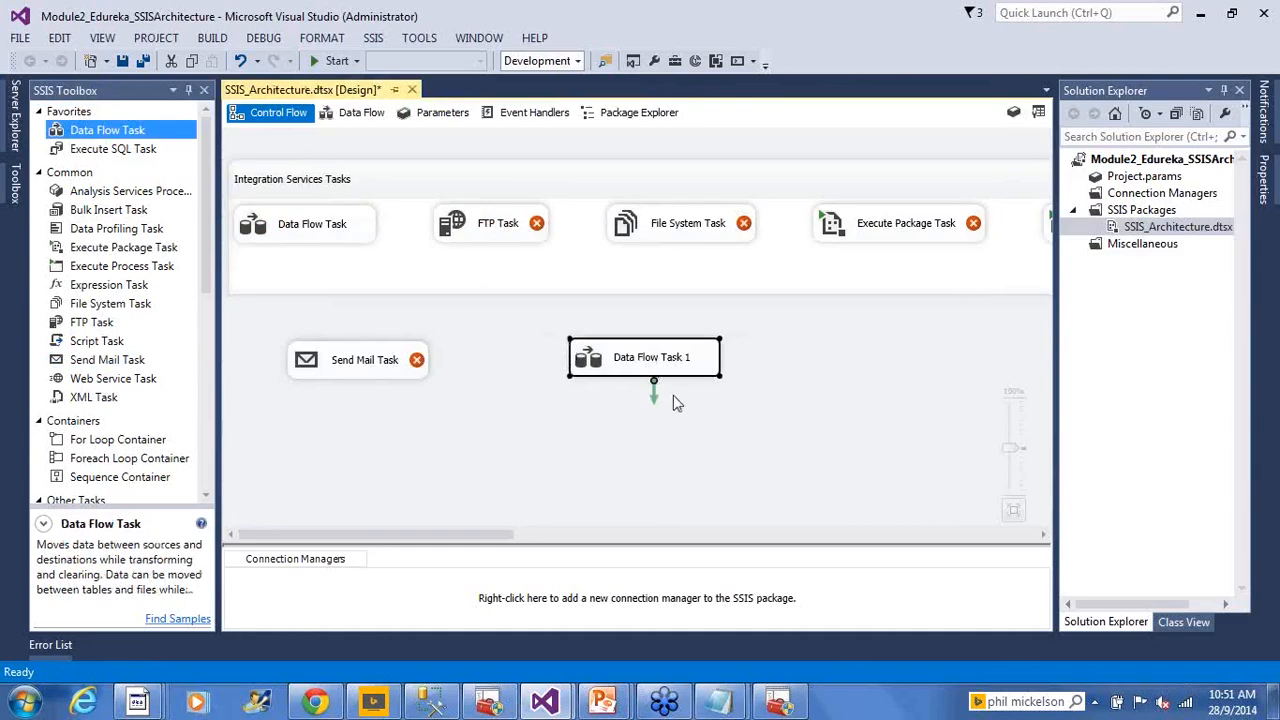
pyautogui.press('F2')
pyautogui.write('Load ')
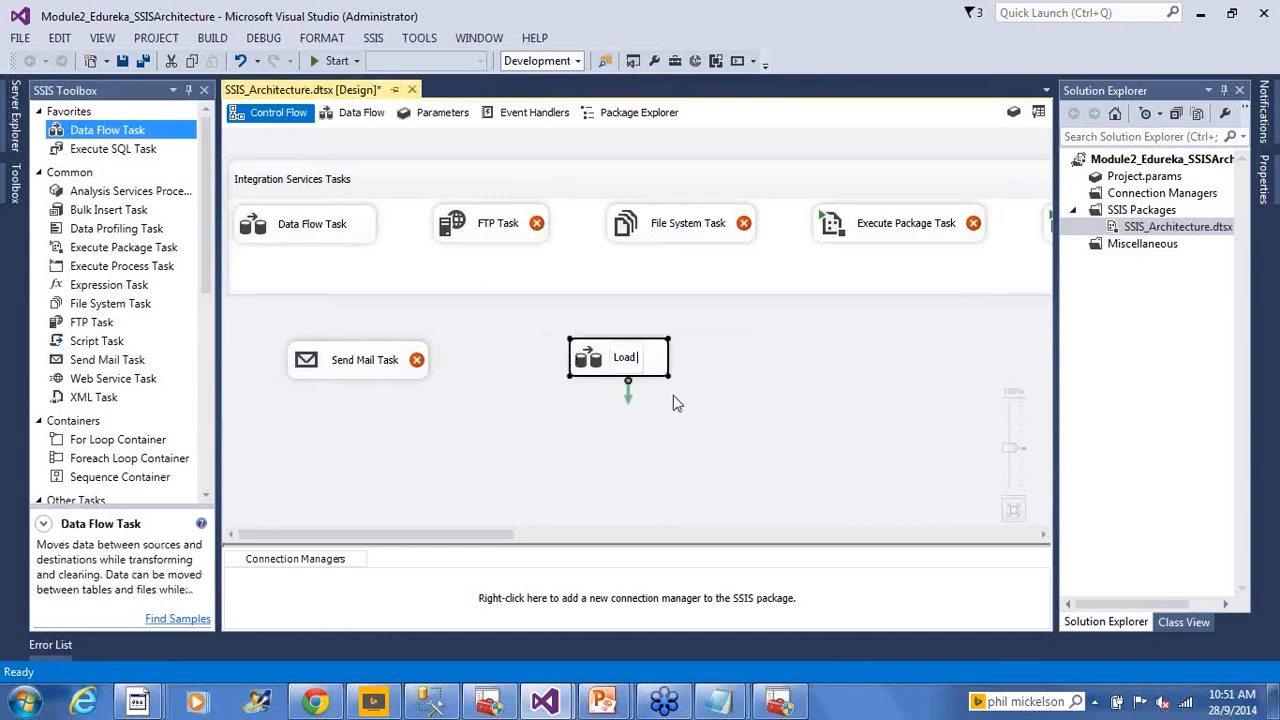
pyautogui.write('Currency ')
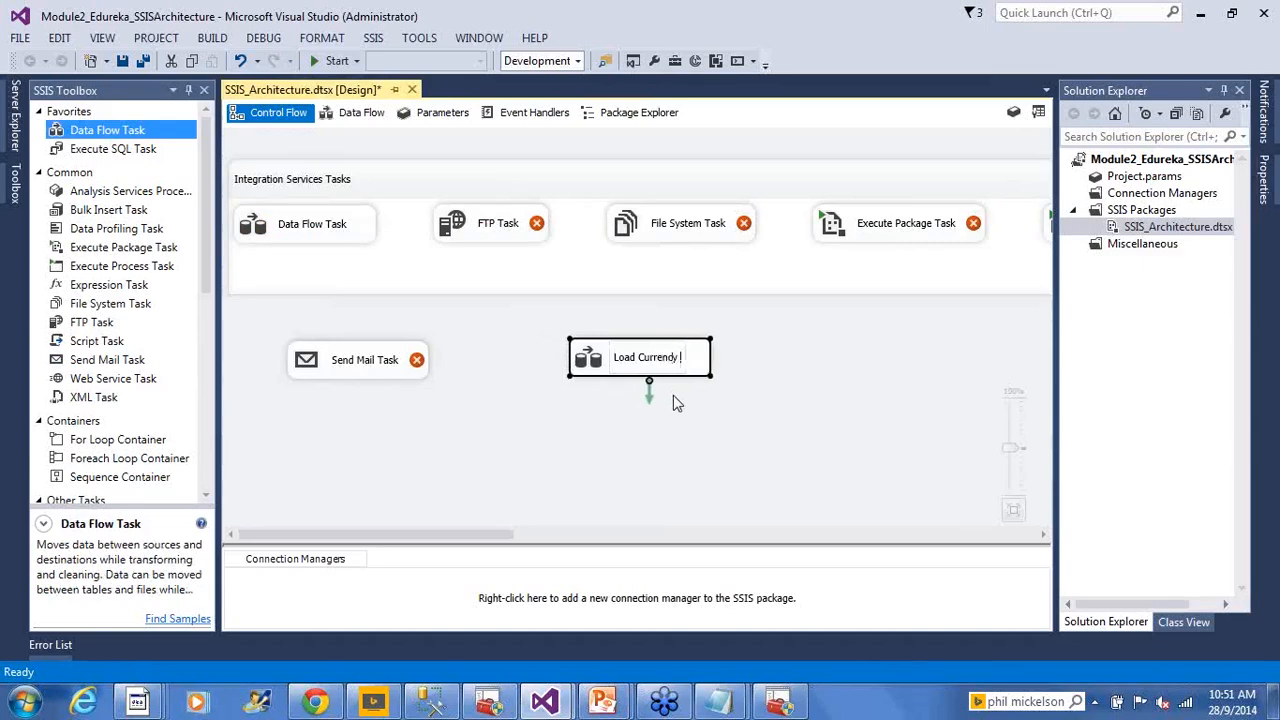
pyautogui.write('from Excel')
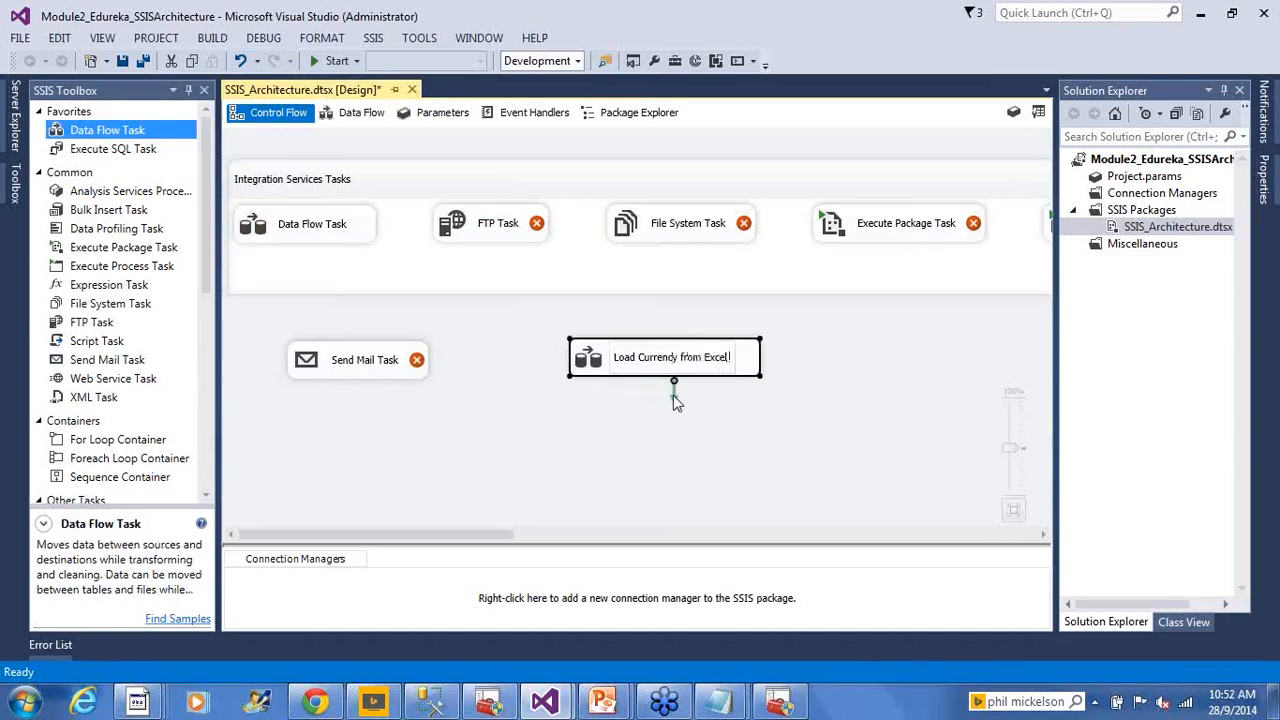
pyautogui.write(' to SQ')
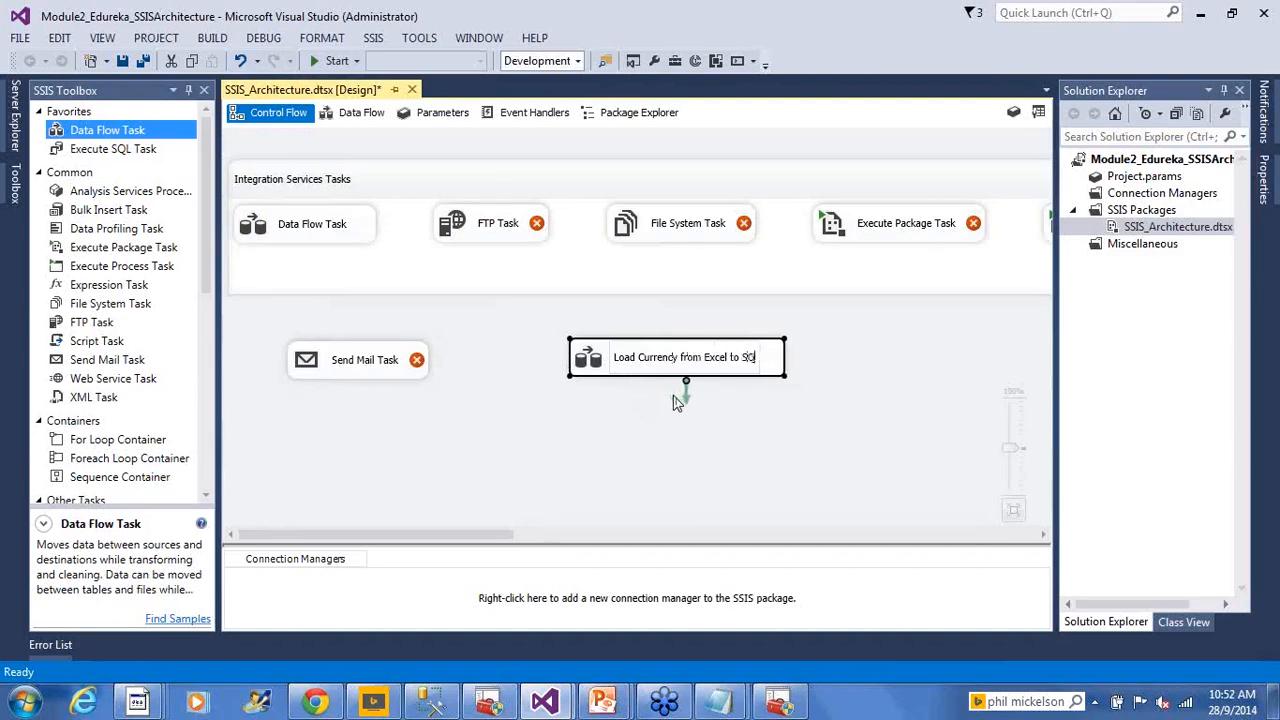
pyautogui.write('L Table')
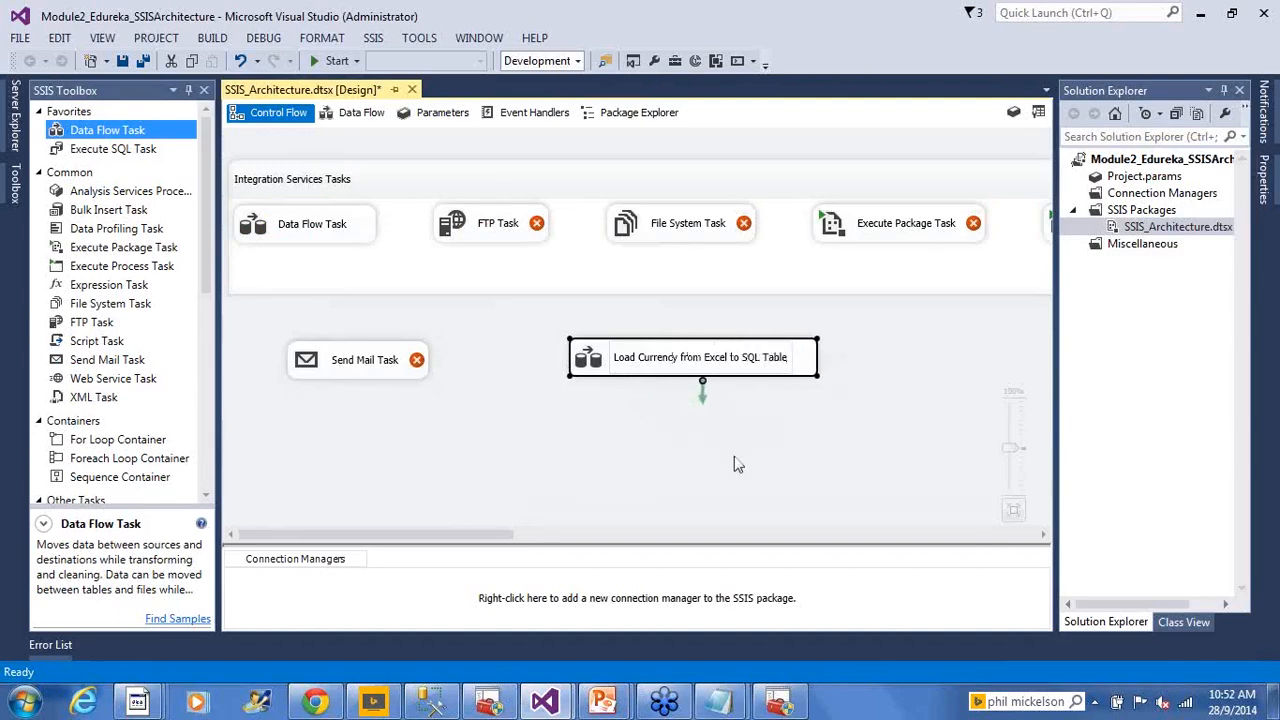
pyautogui.click(970, 347)
pyautogui.click(762, 368)
pyautogui.doubleClick(703, 366)
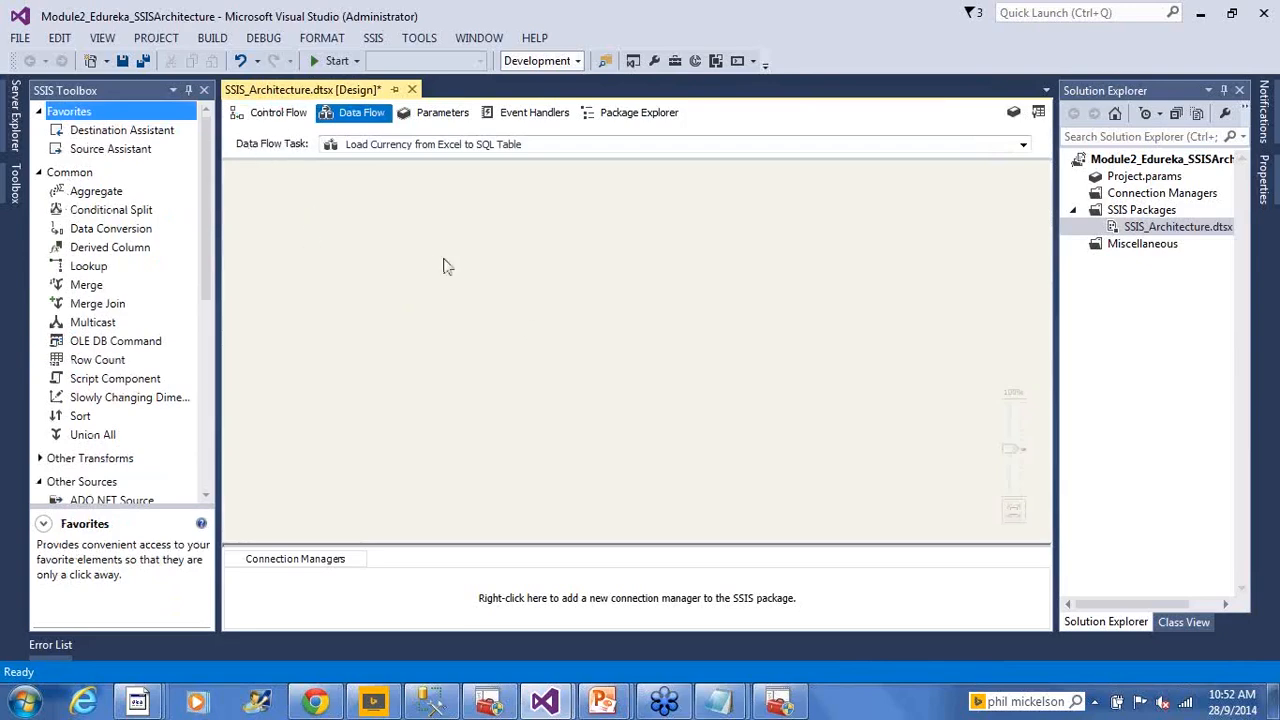
pyautogui.click(272, 114)
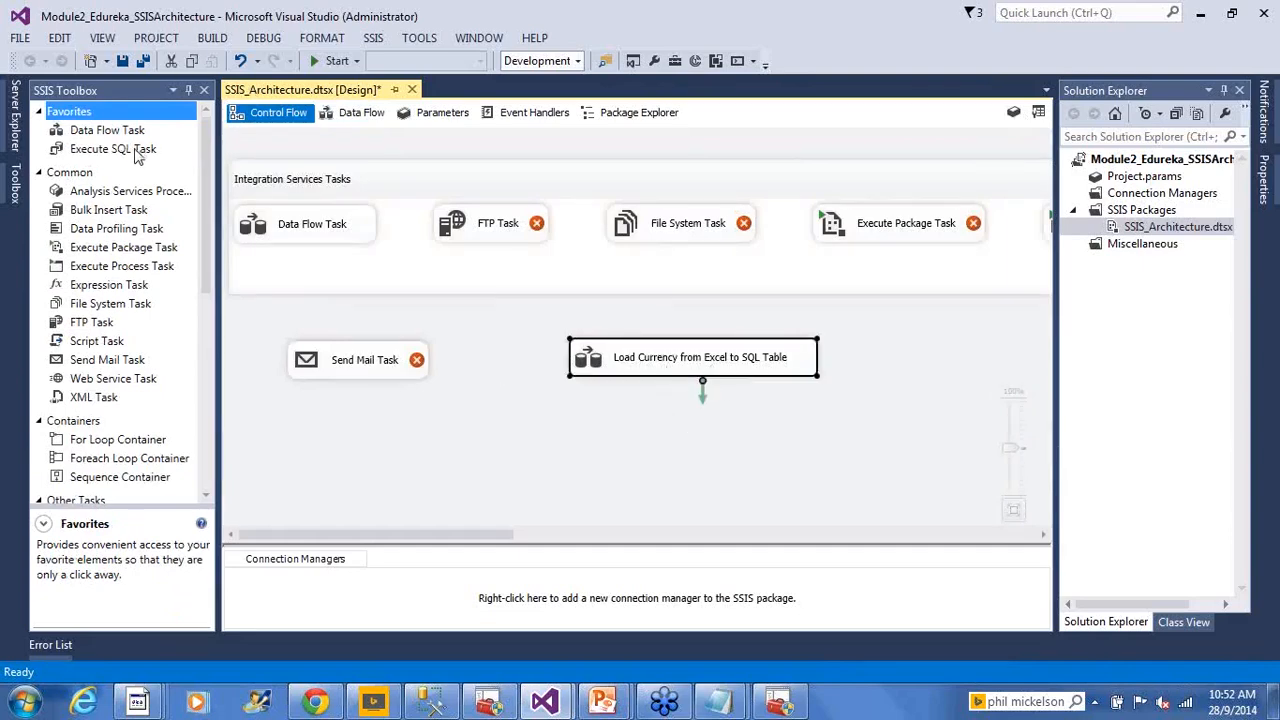
# Add an Execute SQL Task below Load Currency, linked to run after it
pyautogui.moveTo(136, 152); pyautogui.dragTo(609, 392)
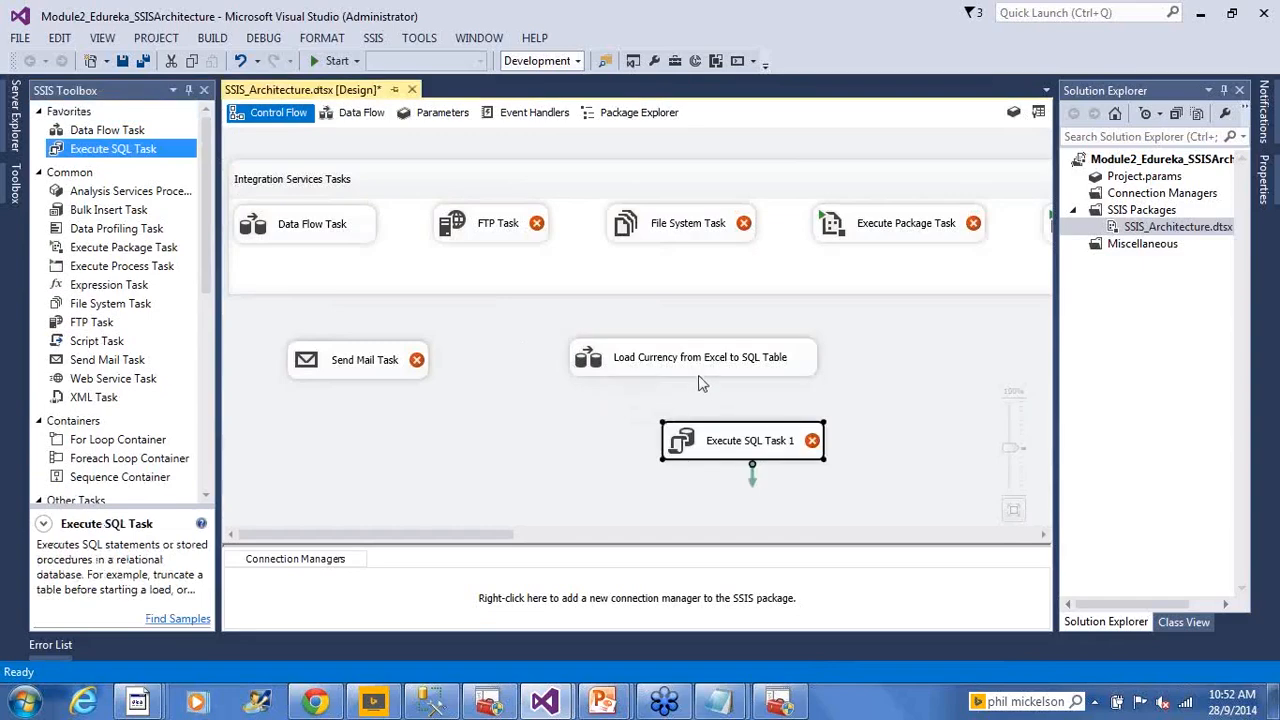
pyautogui.moveTo(688, 451); pyautogui.dragTo(633, 437)
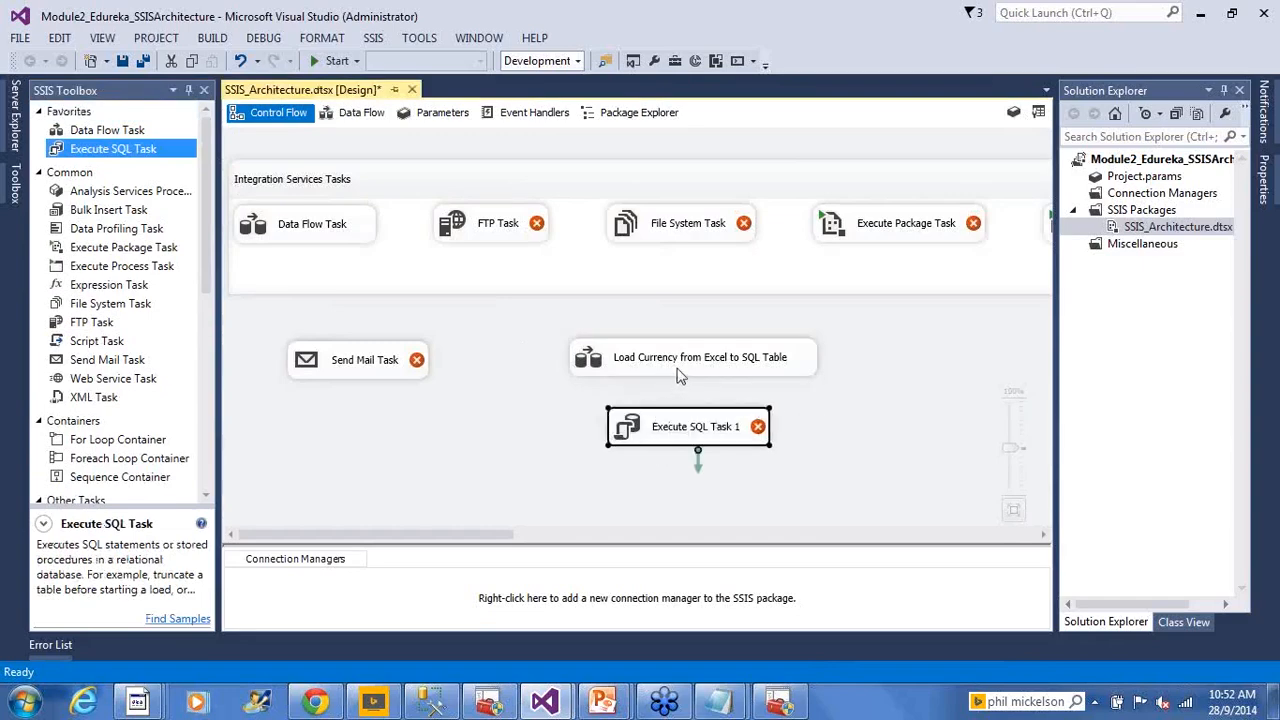
pyautogui.click(682, 367)
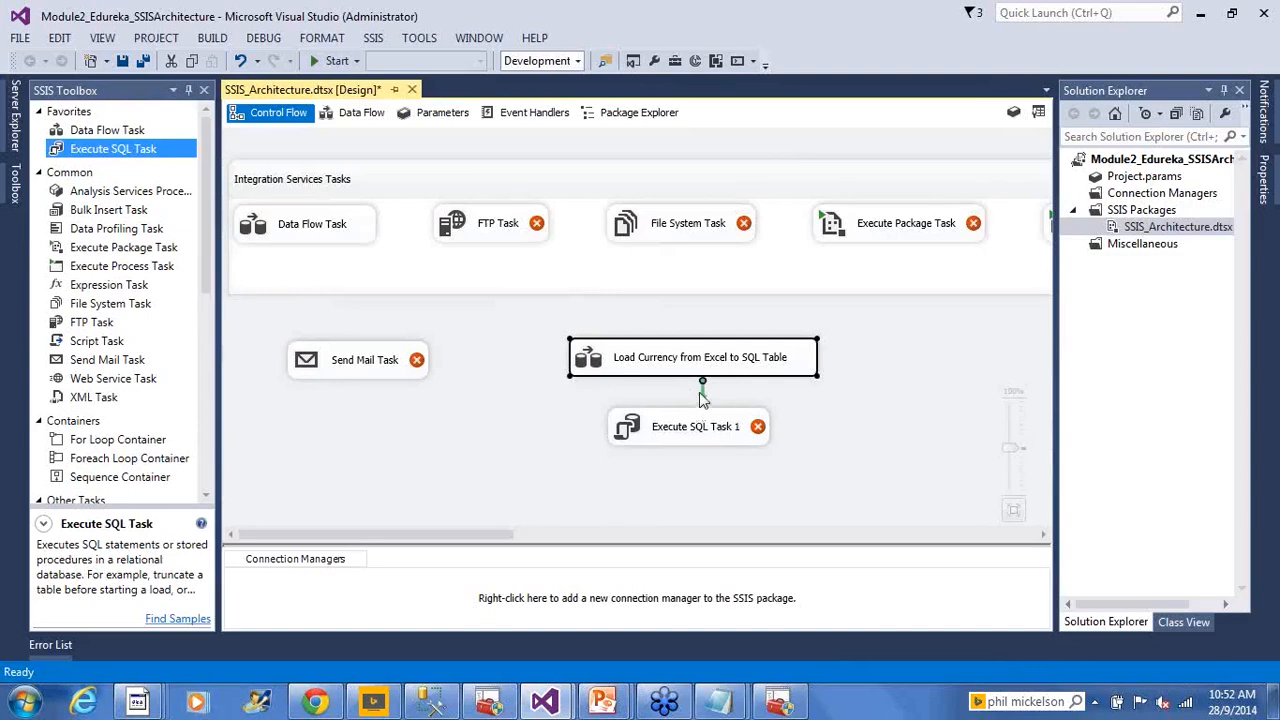
pyautogui.moveTo(703, 400); pyautogui.dragTo(688, 430)
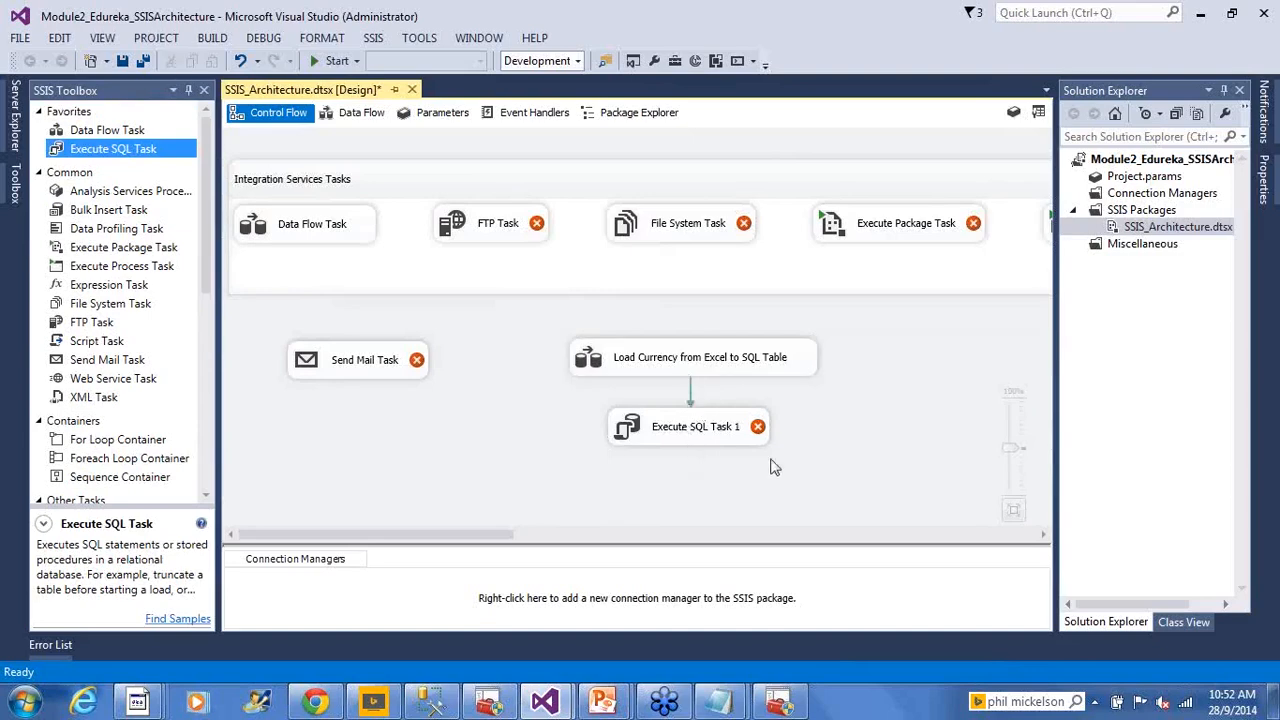
pyautogui.click(645, 368)
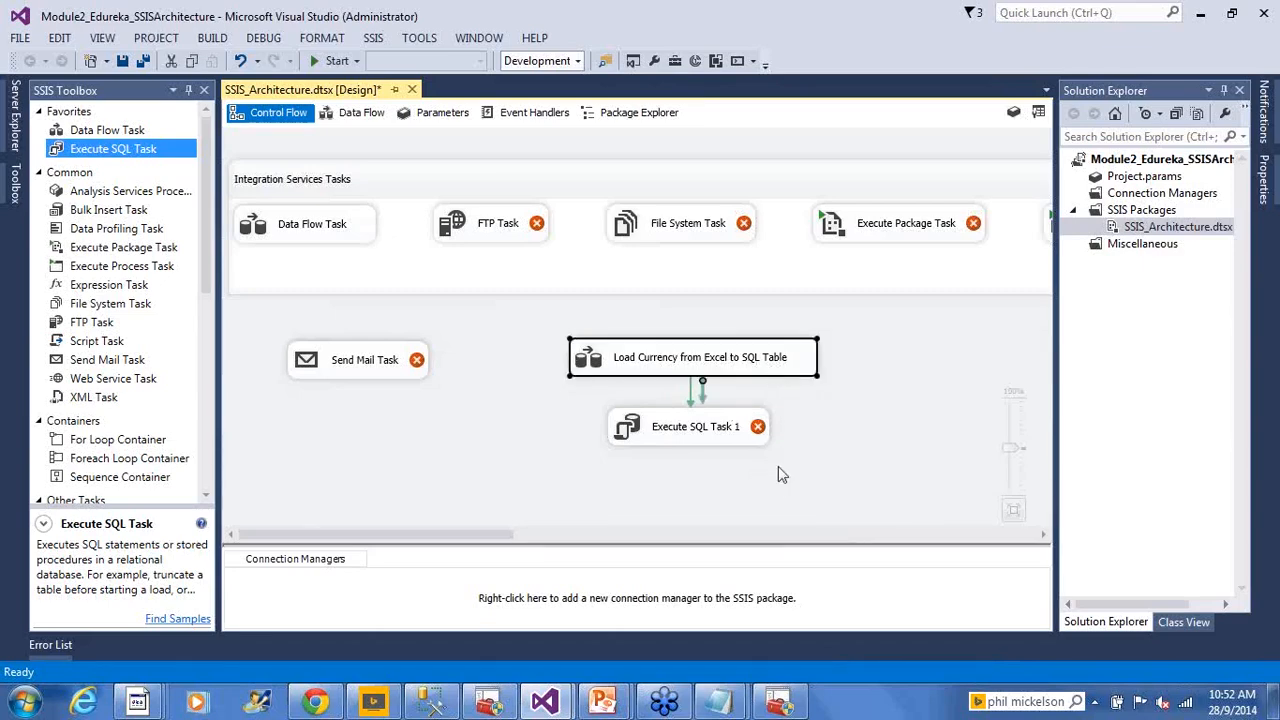
# Reposition the Execute SQL Task and rename it 'Update everything to USD'
pyautogui.click(855, 420)
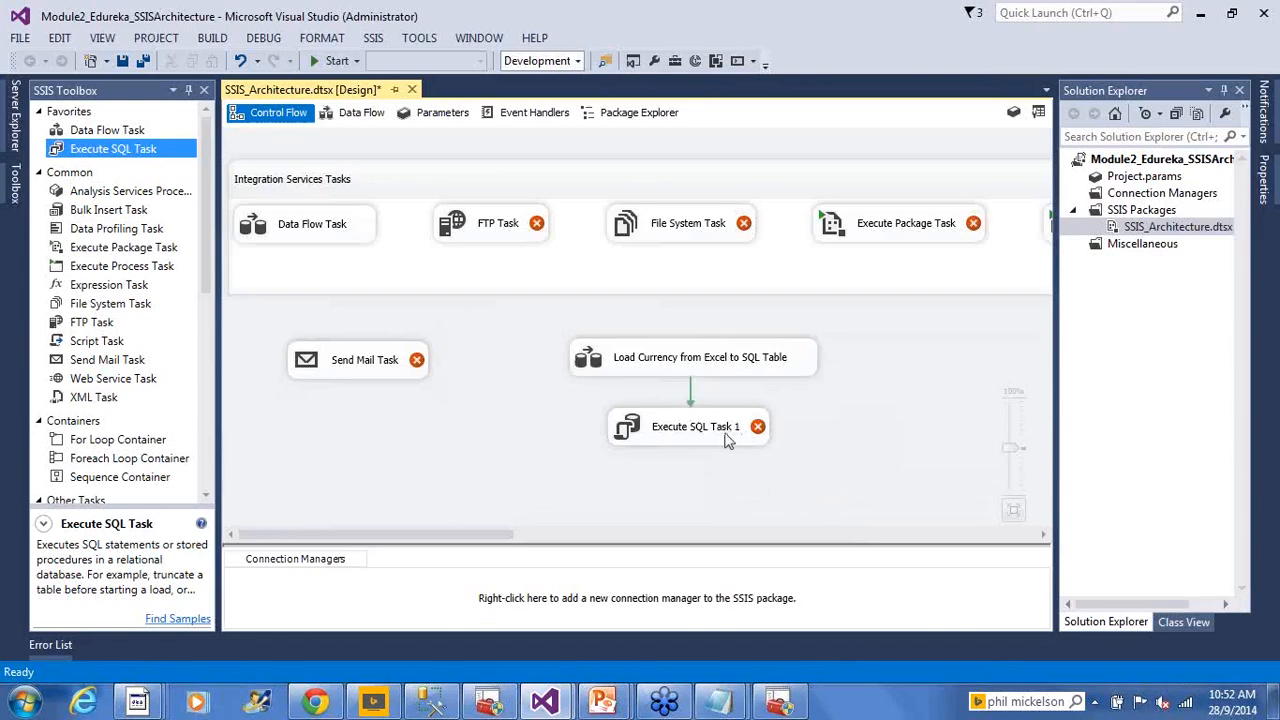
pyautogui.moveTo(727, 437); pyautogui.dragTo(641, 441)
pyautogui.click(822, 458)
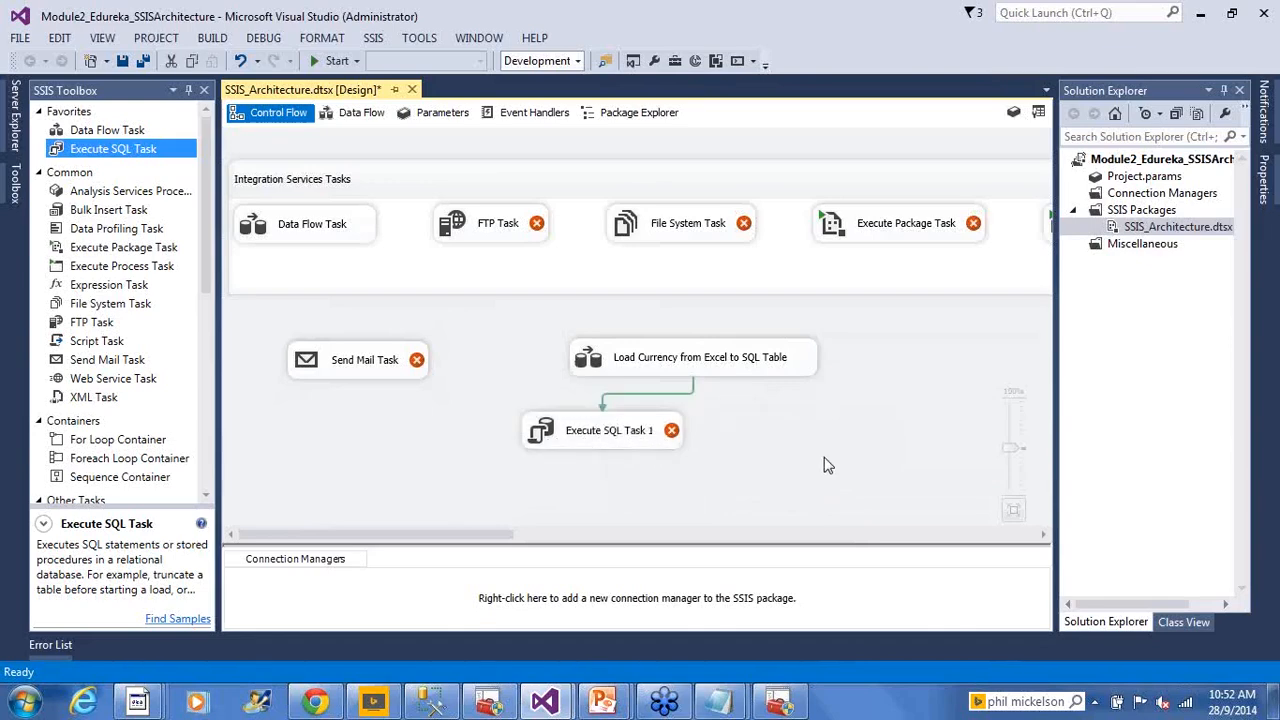
pyautogui.click(604, 438)
pyautogui.click(622, 441)
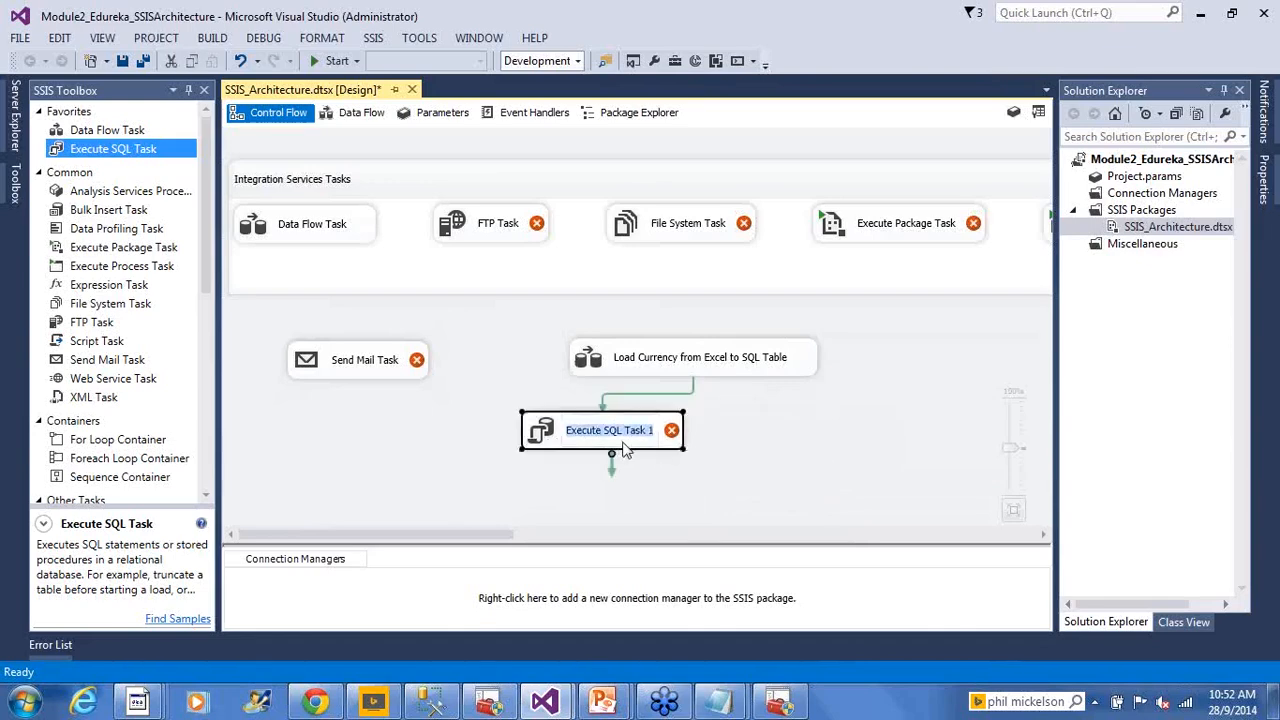
pyautogui.write('Update eve')
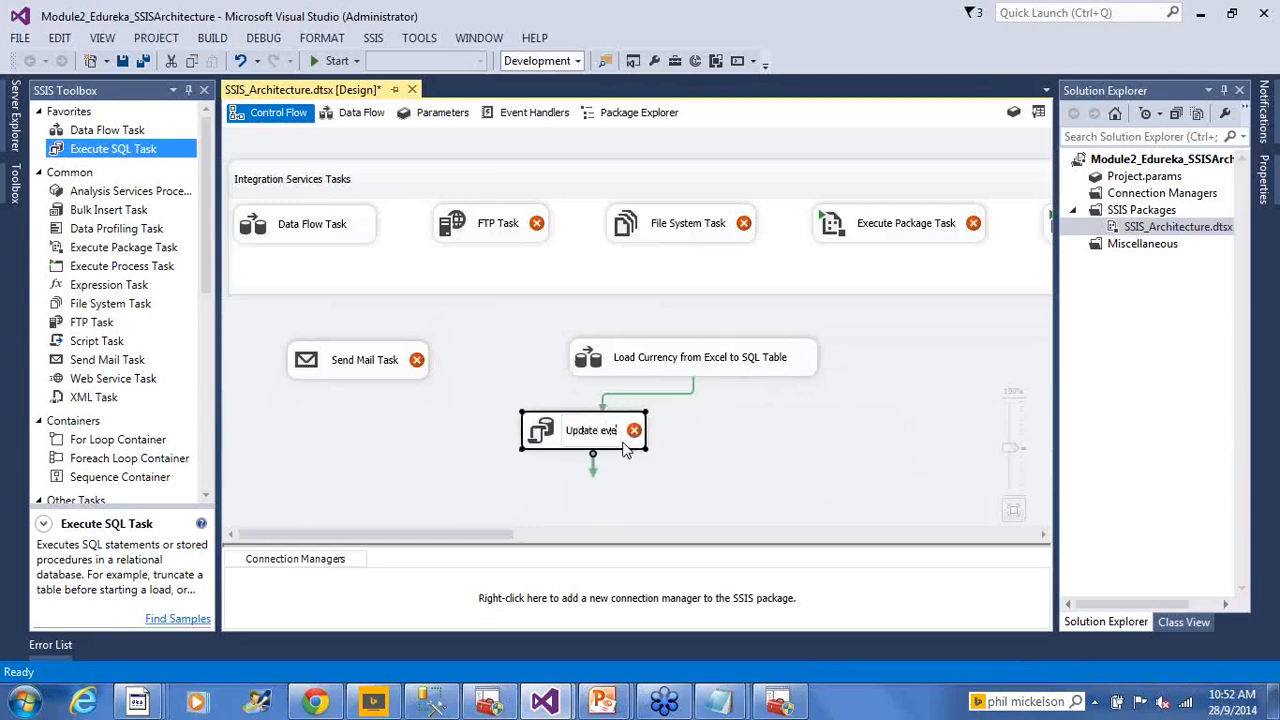
pyautogui.write('rything to USD')
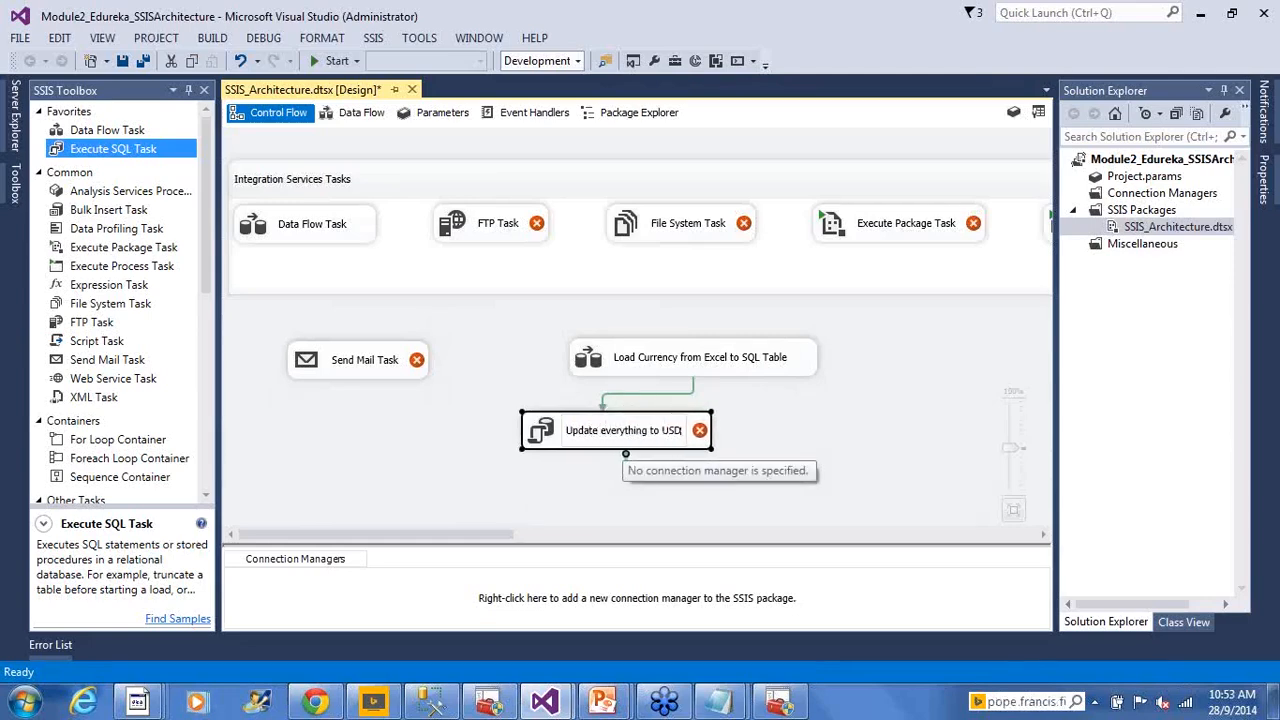
pyautogui.click(764, 442)
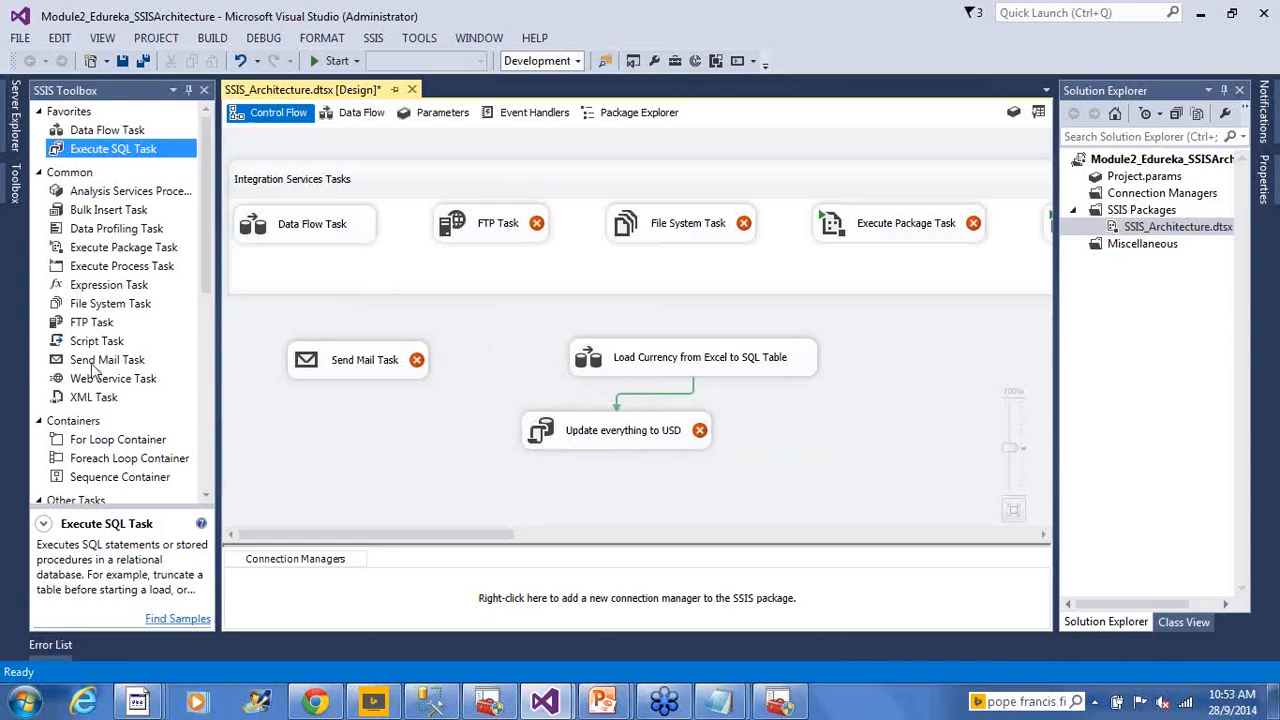
# Add a Send Mail task named 'Send Email to Admin' after Update everything to USD
pyautogui.moveTo(97, 362); pyautogui.dragTo(600, 480)
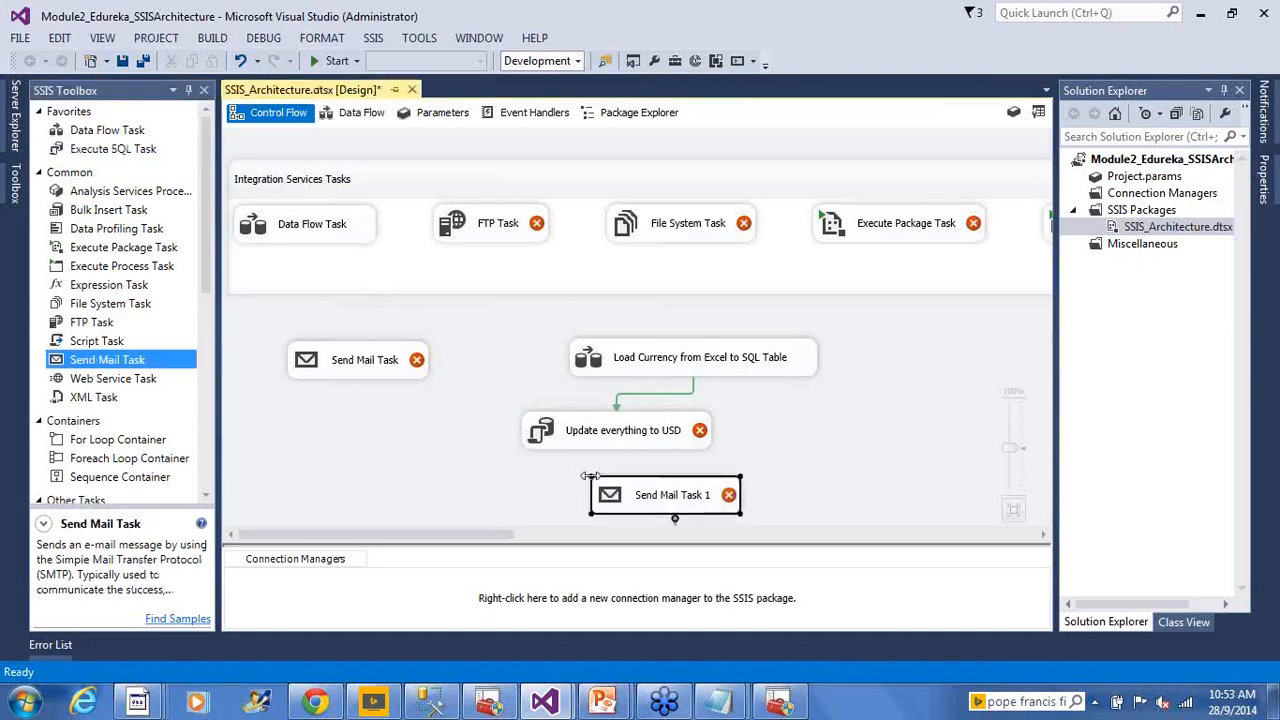
pyautogui.click(650, 420)
pyautogui.moveTo(626, 434); pyautogui.dragTo(670, 474)
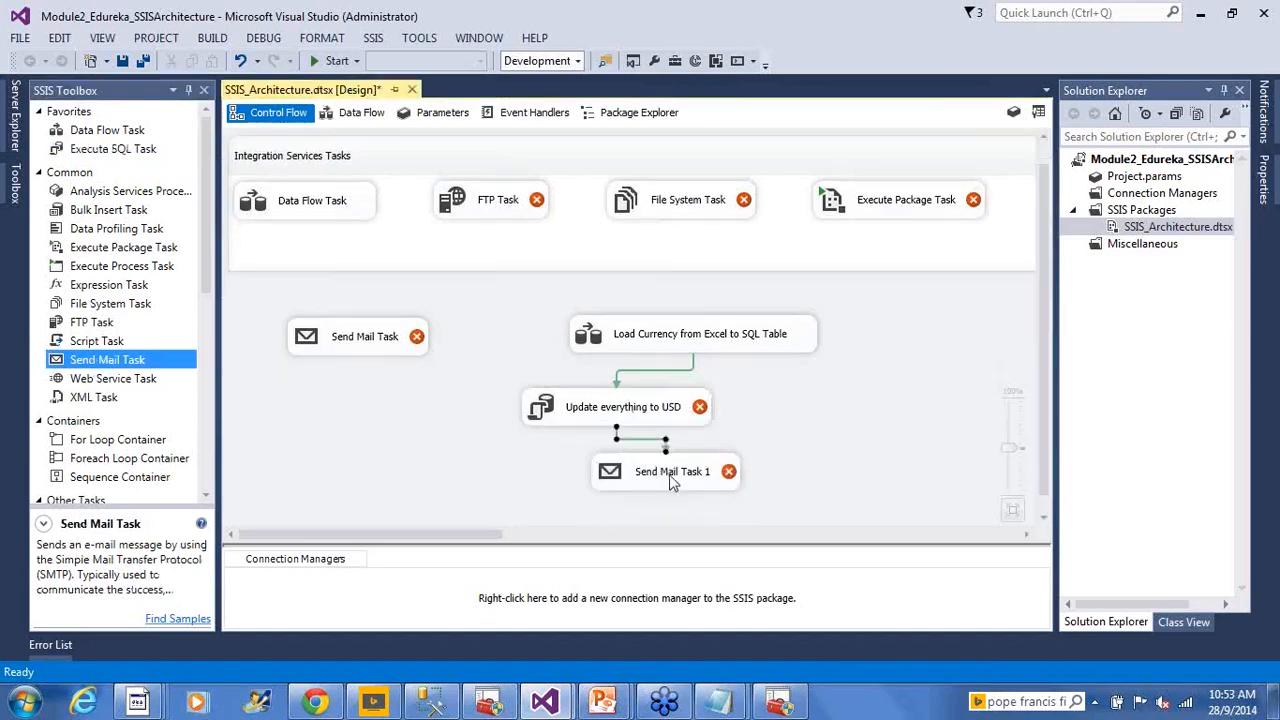
pyautogui.click(677, 476)
pyautogui.doubleClick(684, 490)
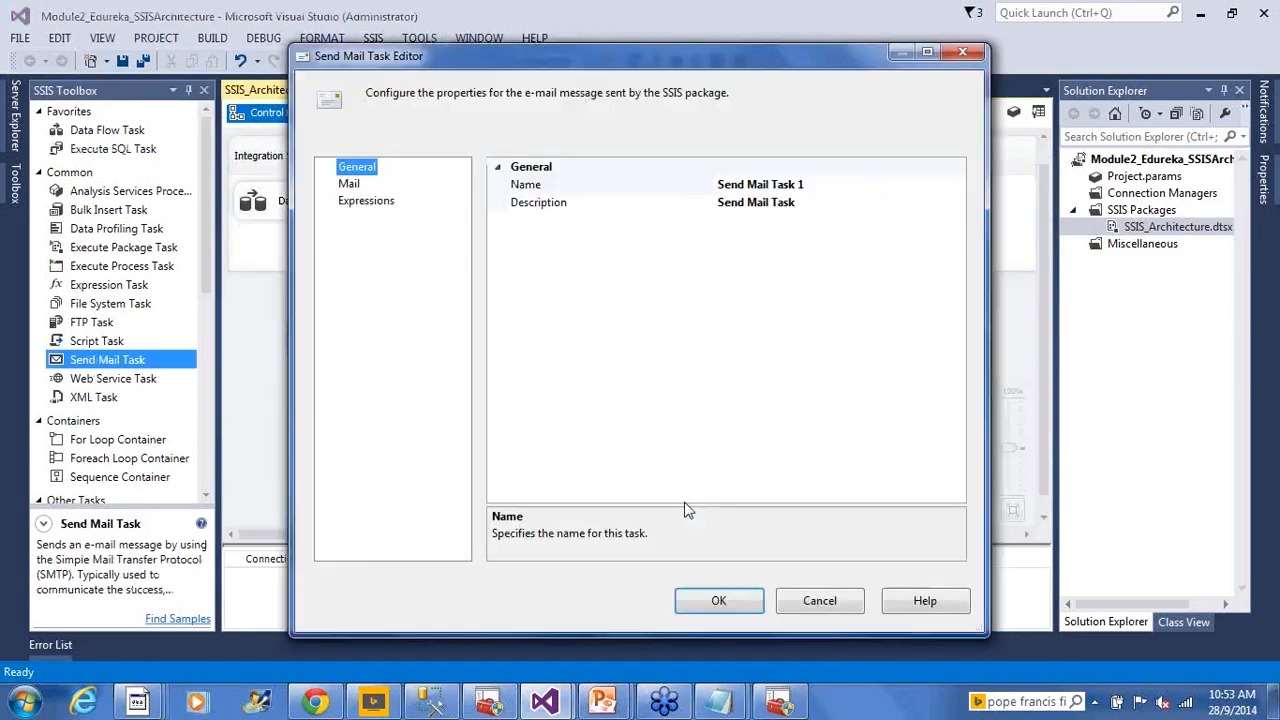
pyautogui.click(791, 597)
pyautogui.click(681, 476)
pyautogui.write('Send')
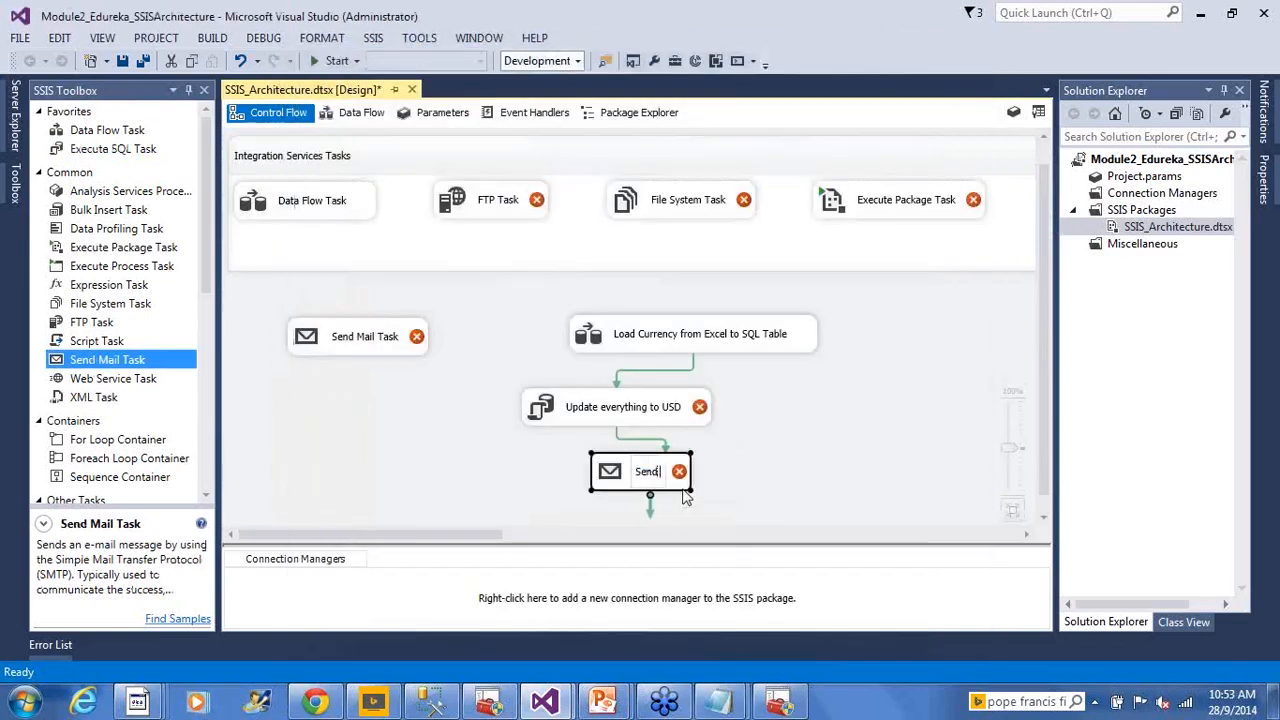
pyautogui.write(' Email to Admin')
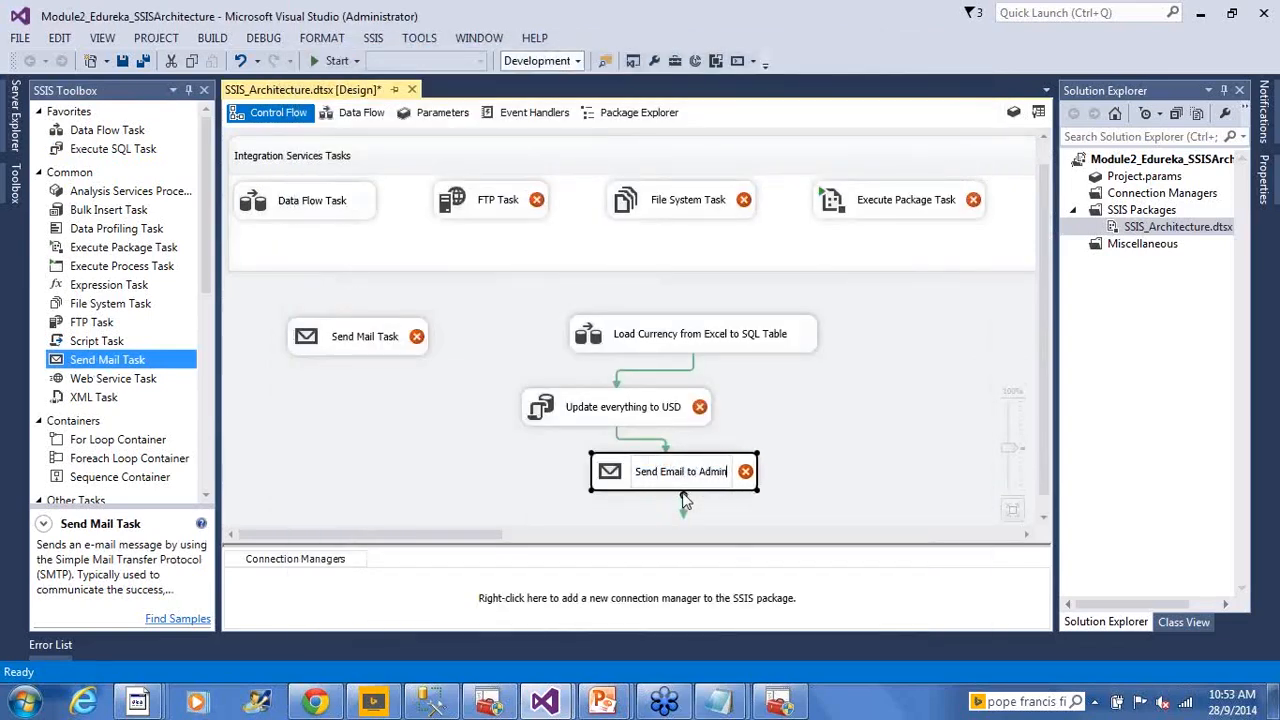
pyautogui.click(860, 408)
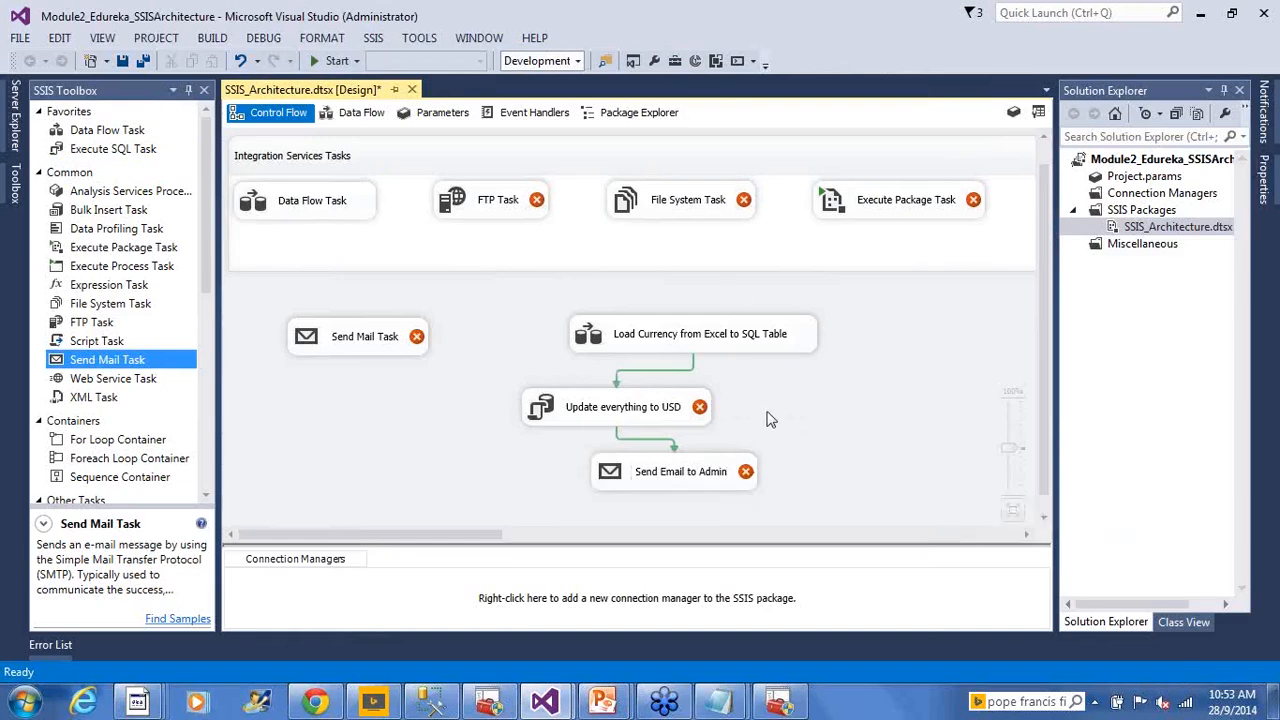
# Link Load Currency directly to Send Email to Admin and shift the email task right
pyautogui.click(723, 341)
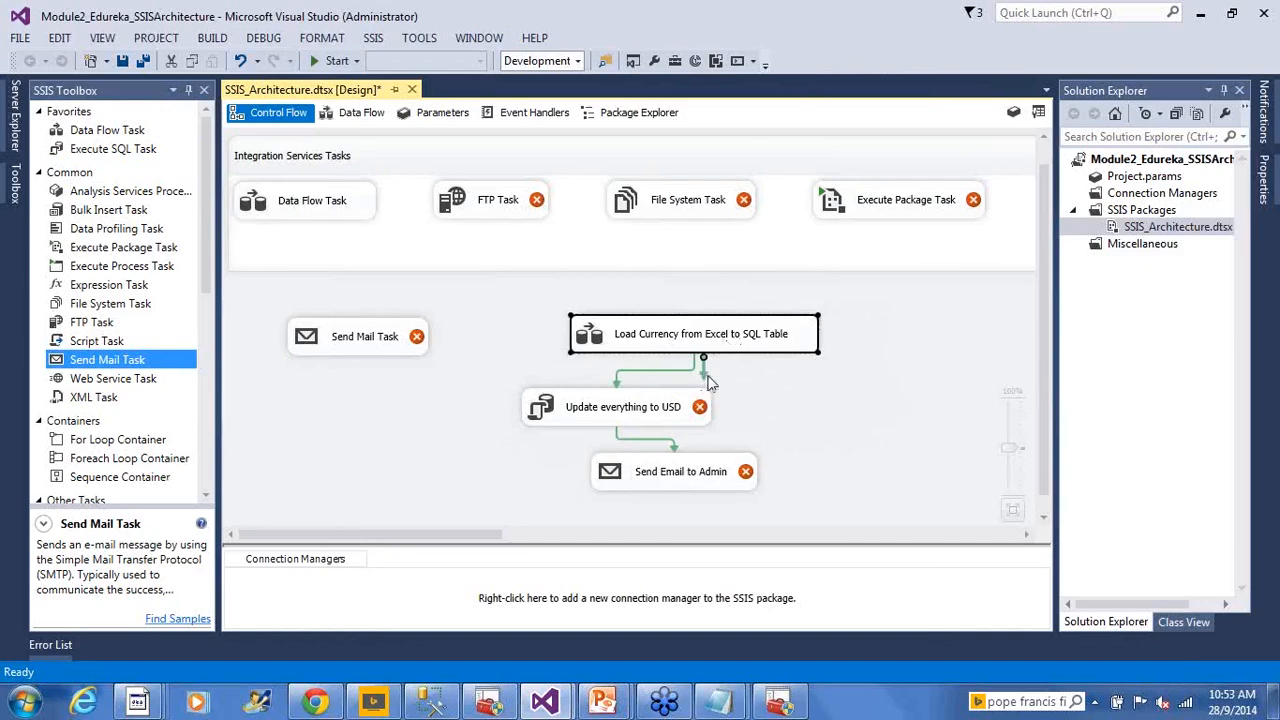
pyautogui.moveTo(705, 381); pyautogui.dragTo(700, 472)
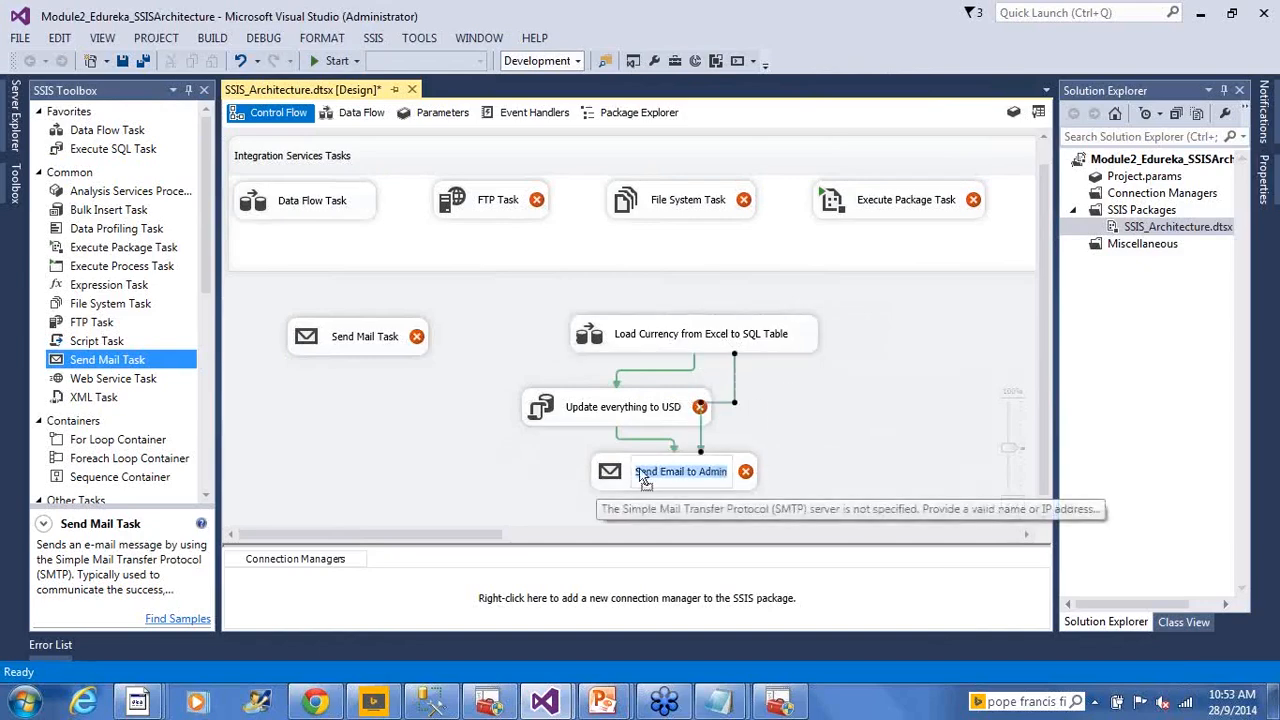
pyautogui.moveTo(613, 480); pyautogui.dragTo(748, 462)
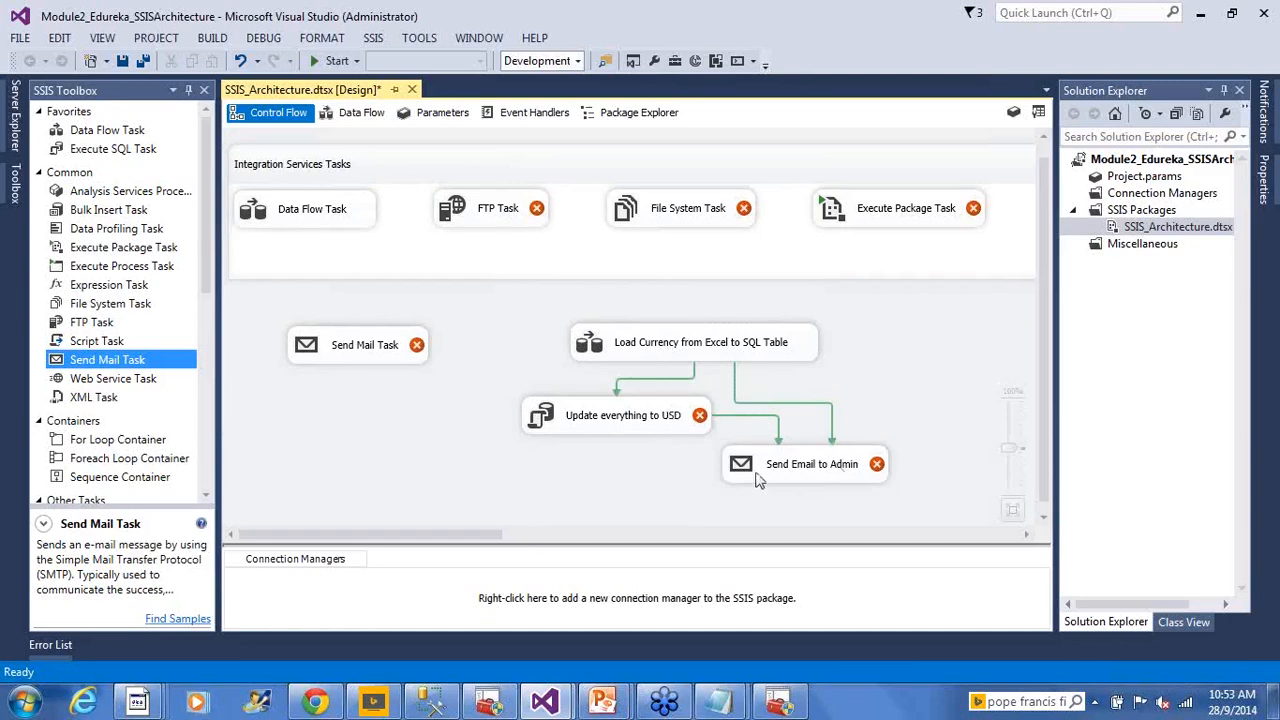
# Change the Load Currency to Send Email to Admin constraint value to Failure
pyautogui.click(704, 356)
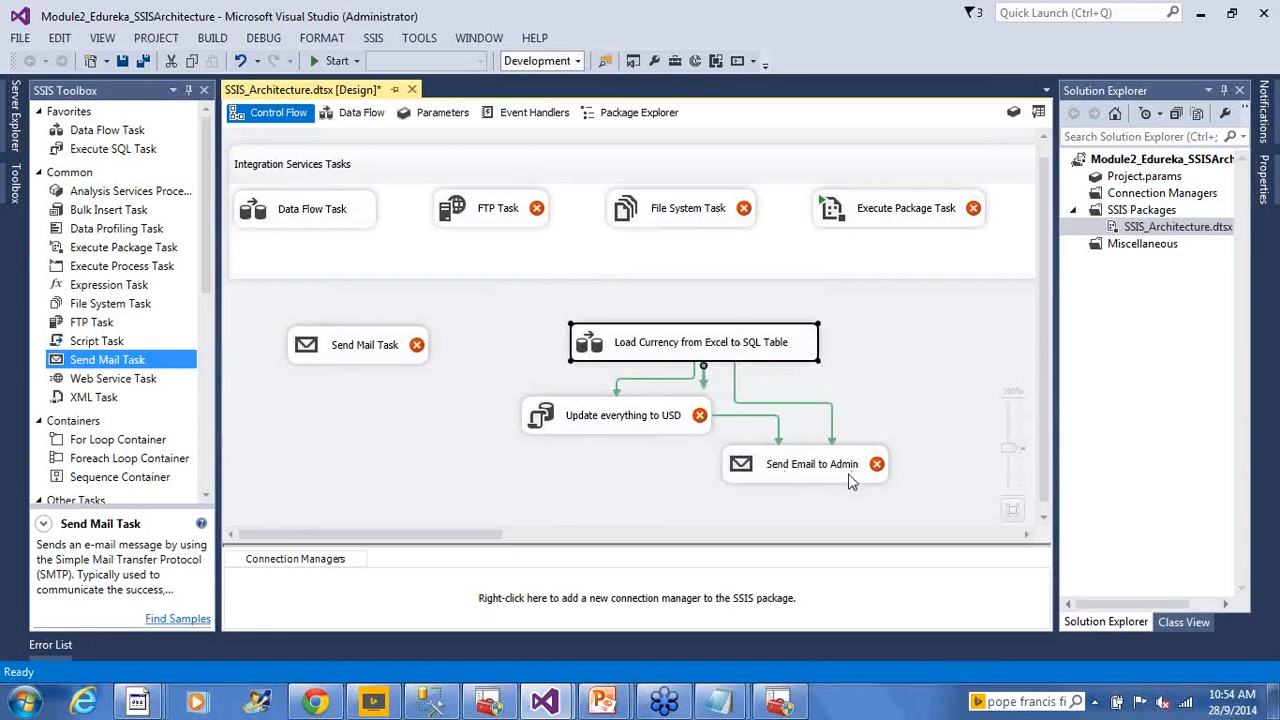
pyautogui.click(786, 403)
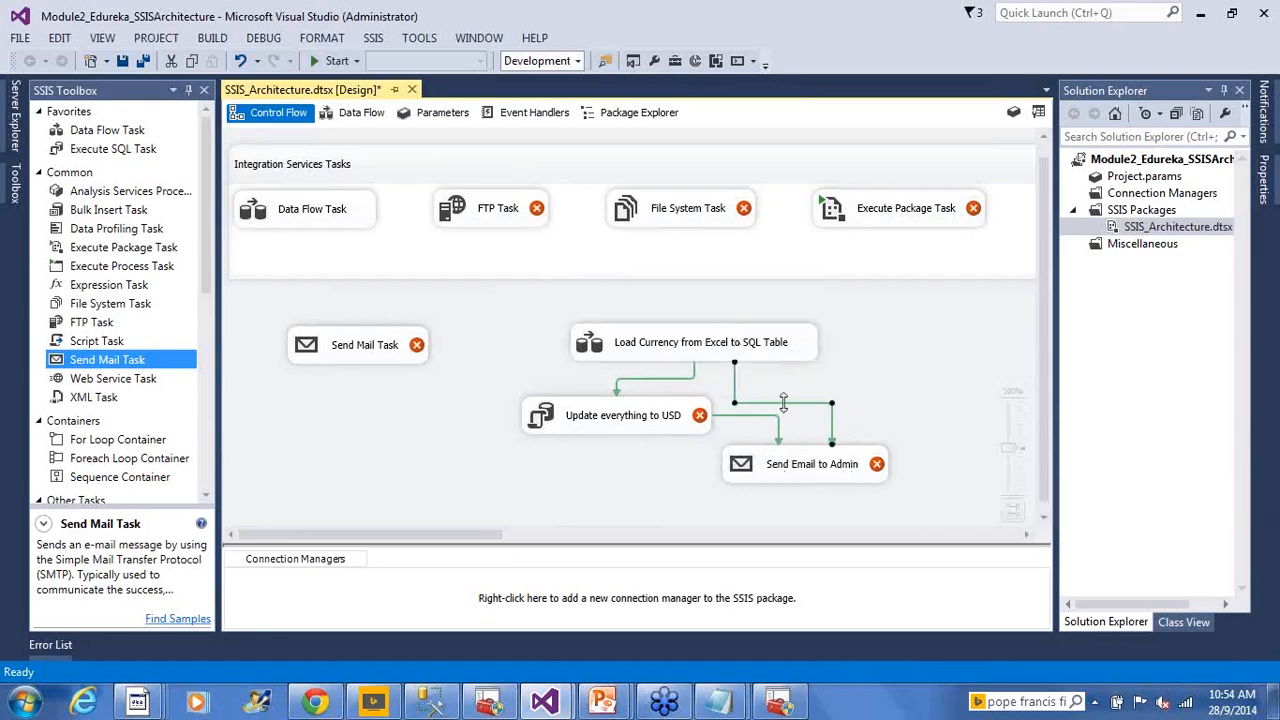
pyautogui.doubleClick(806, 437)
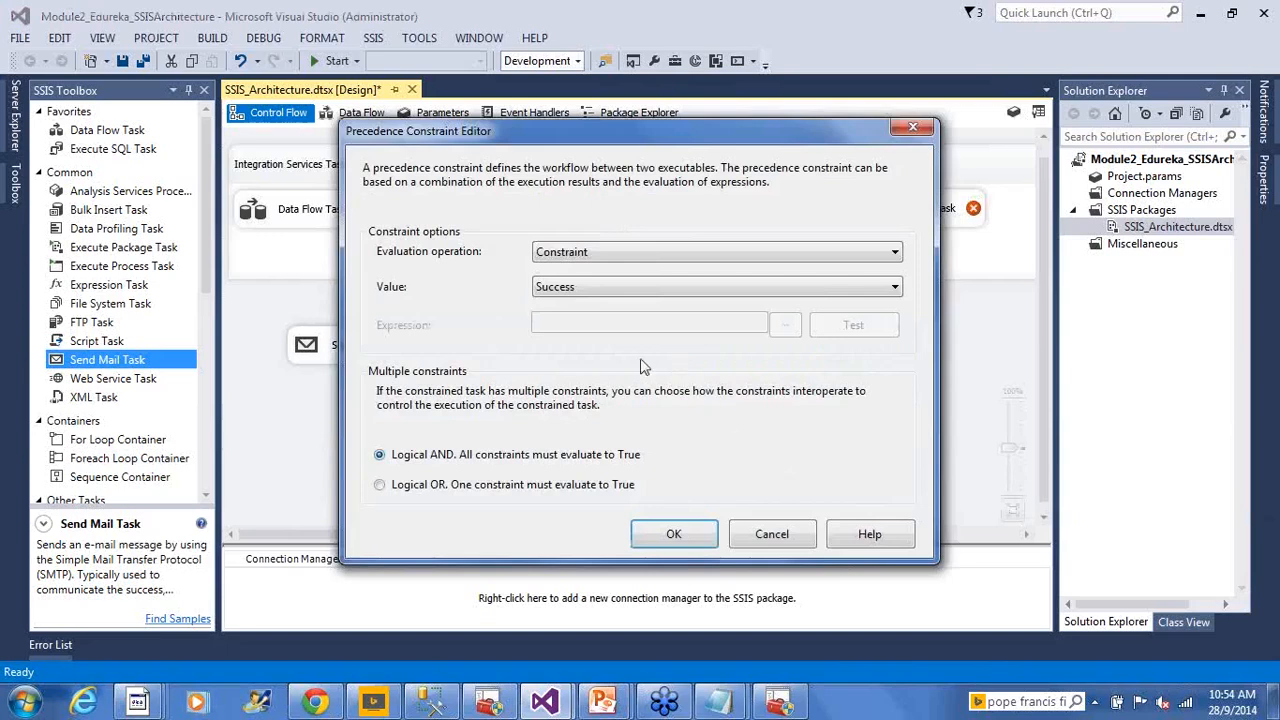
pyautogui.click(620, 288)
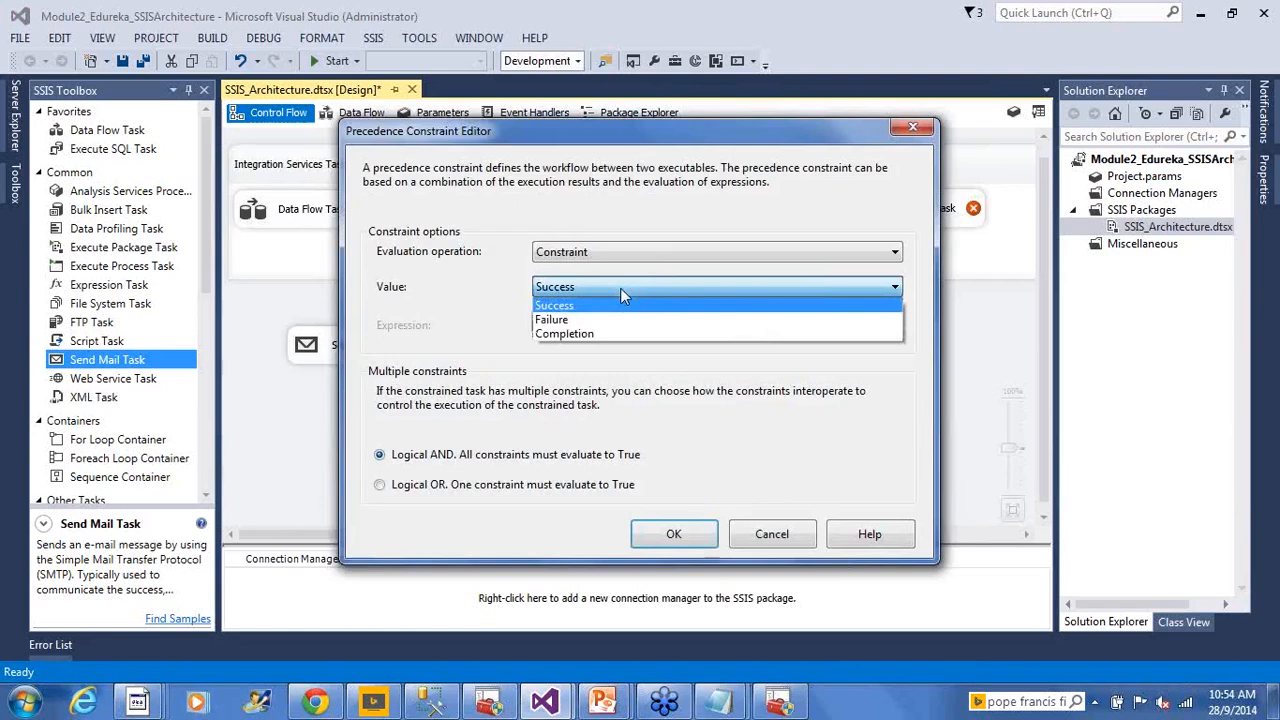
pyautogui.click(615, 319)
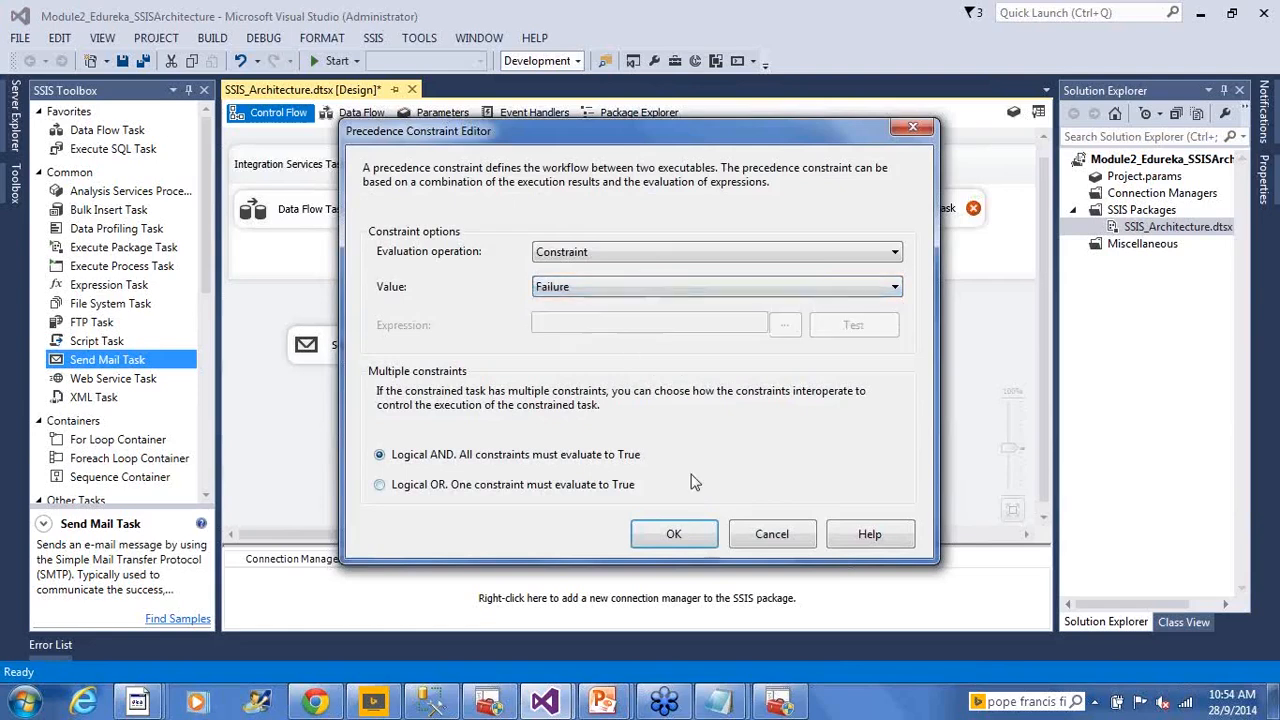
pyautogui.click(673, 534)
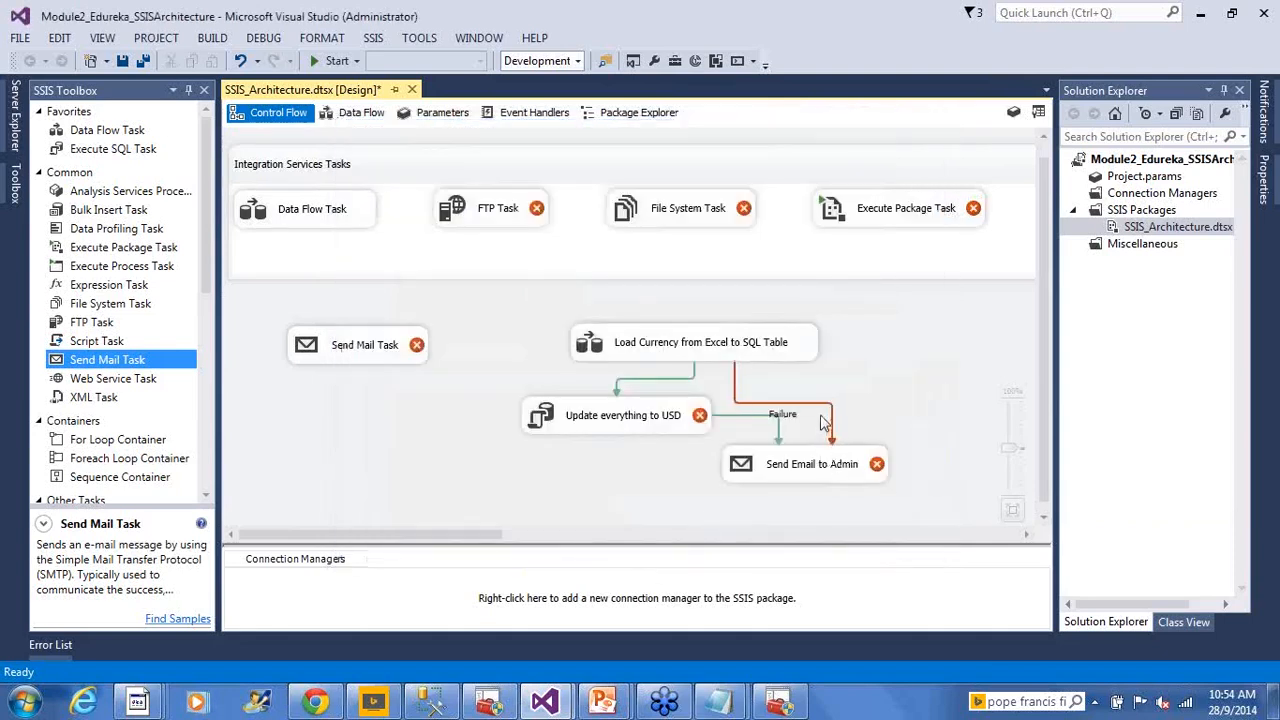
# Move Send Email to Admin slightly lower so its success and failure links reroute cleanly
pyautogui.click(700, 360)
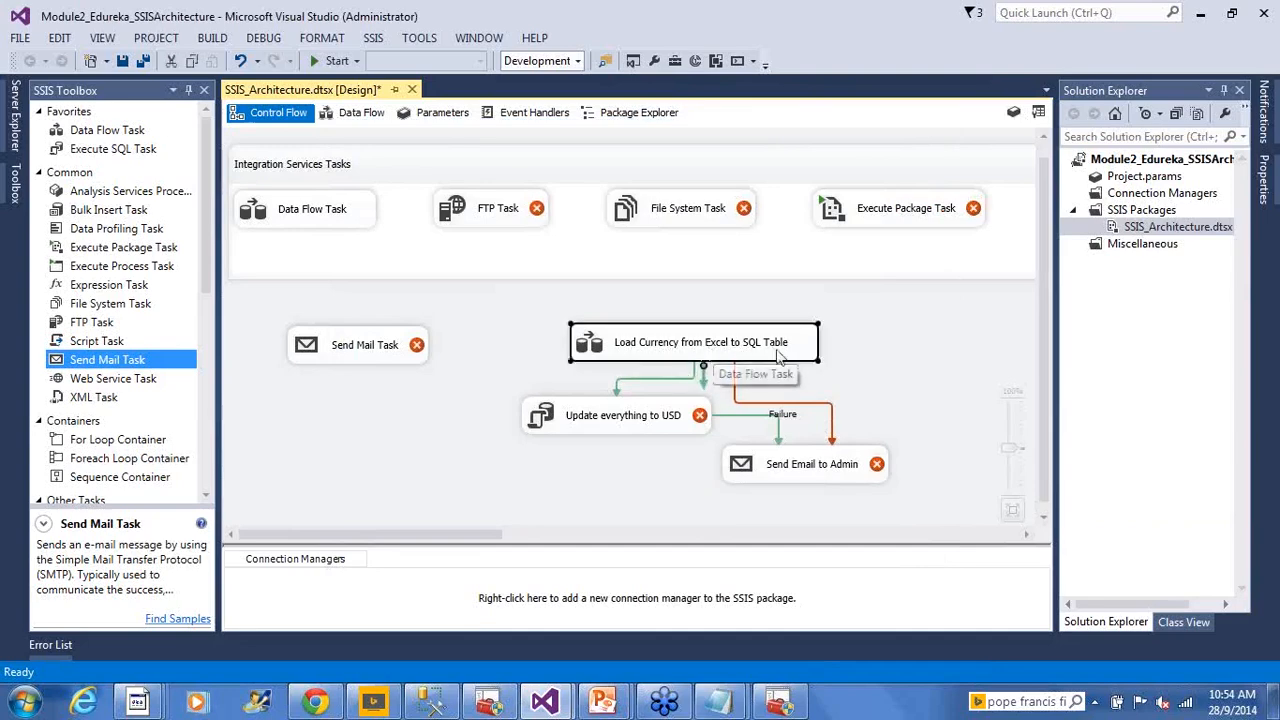
pyautogui.click(829, 470)
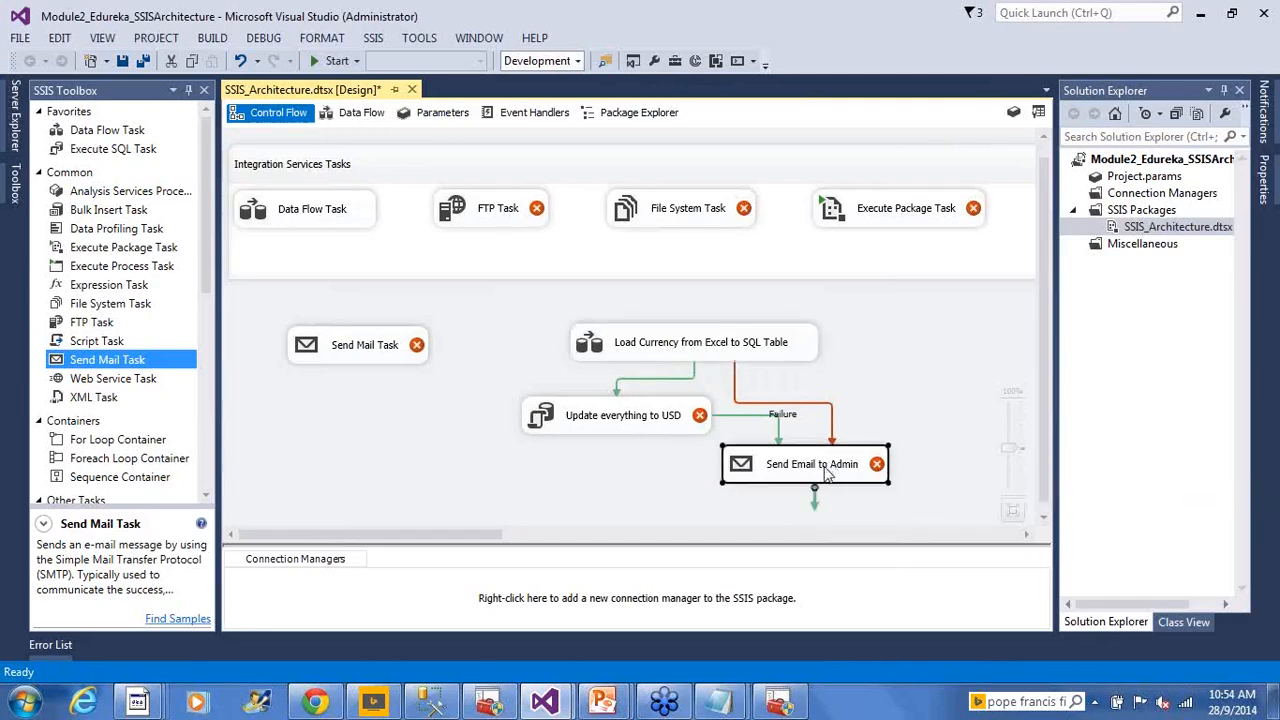
pyautogui.click(908, 374)
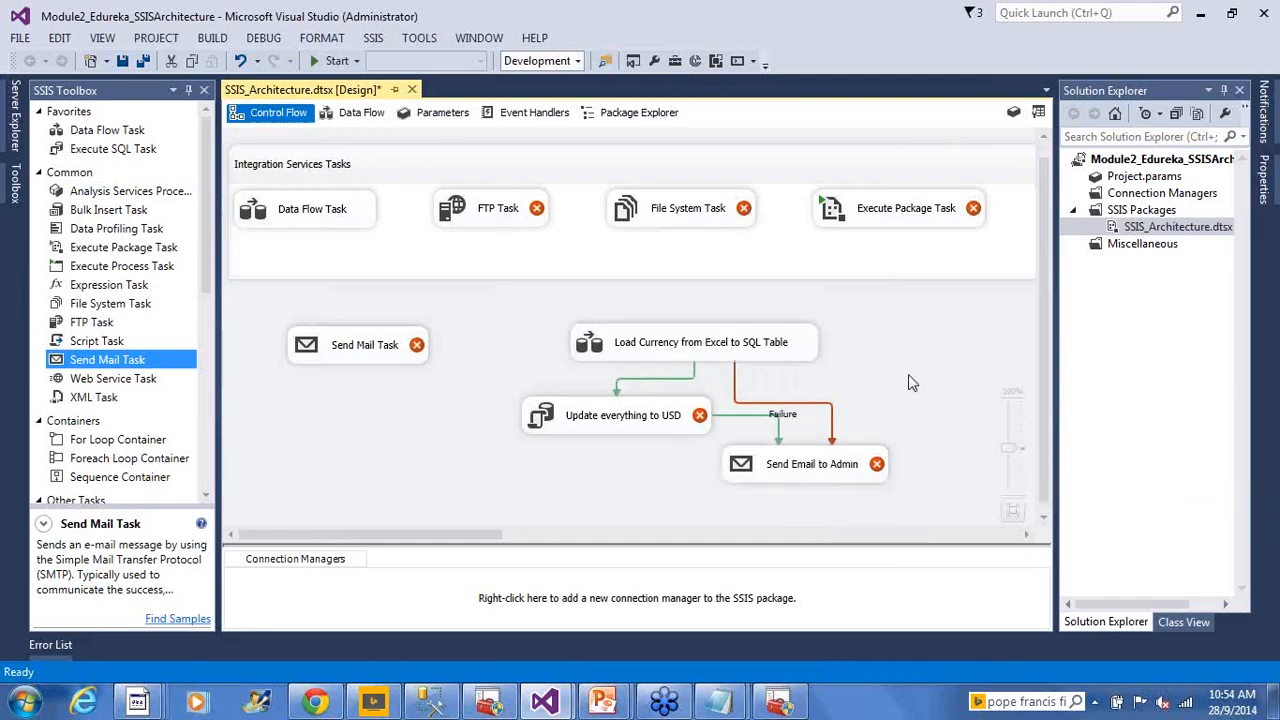
pyautogui.click(606, 430)
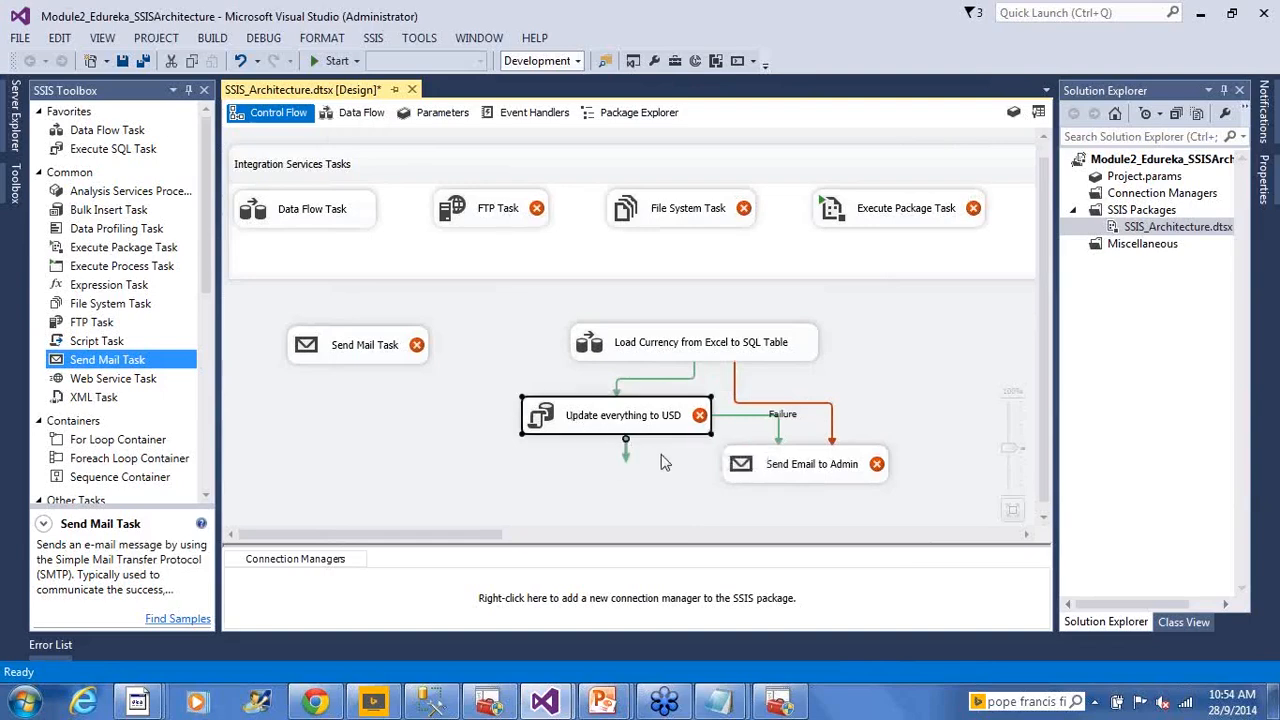
pyautogui.moveTo(750, 467); pyautogui.dragTo(752, 482)
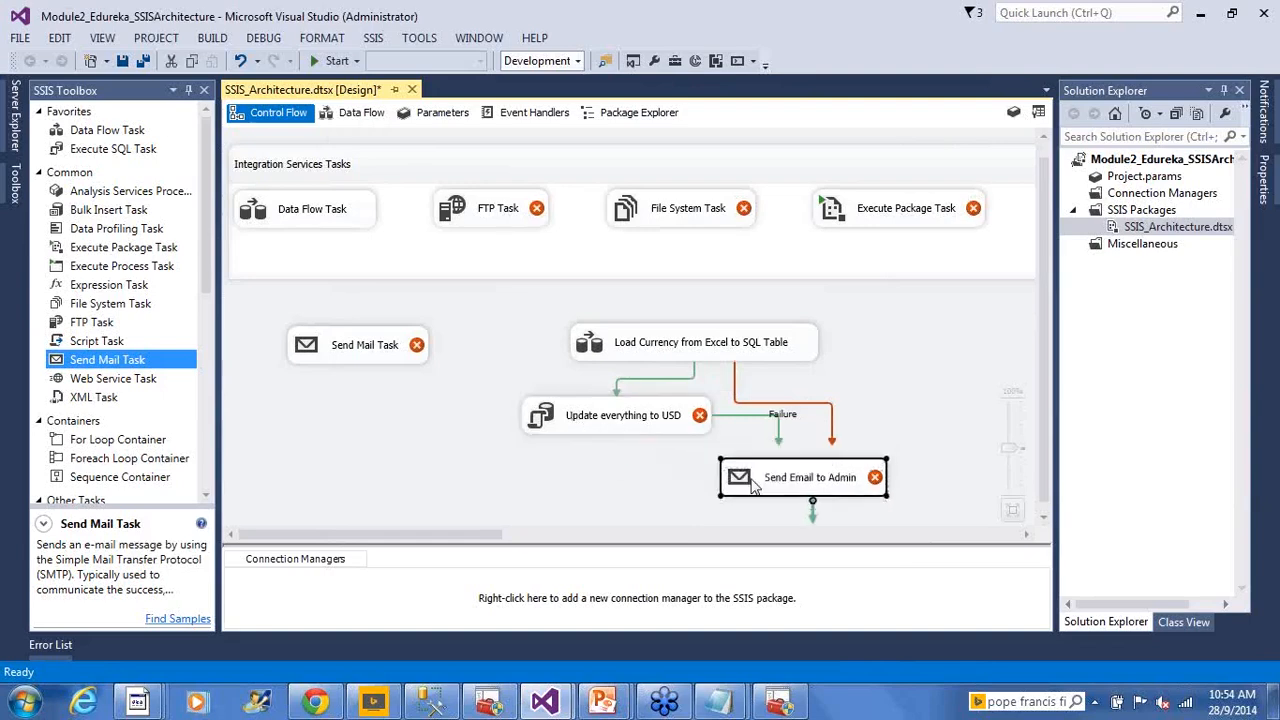
pyautogui.click(672, 476)
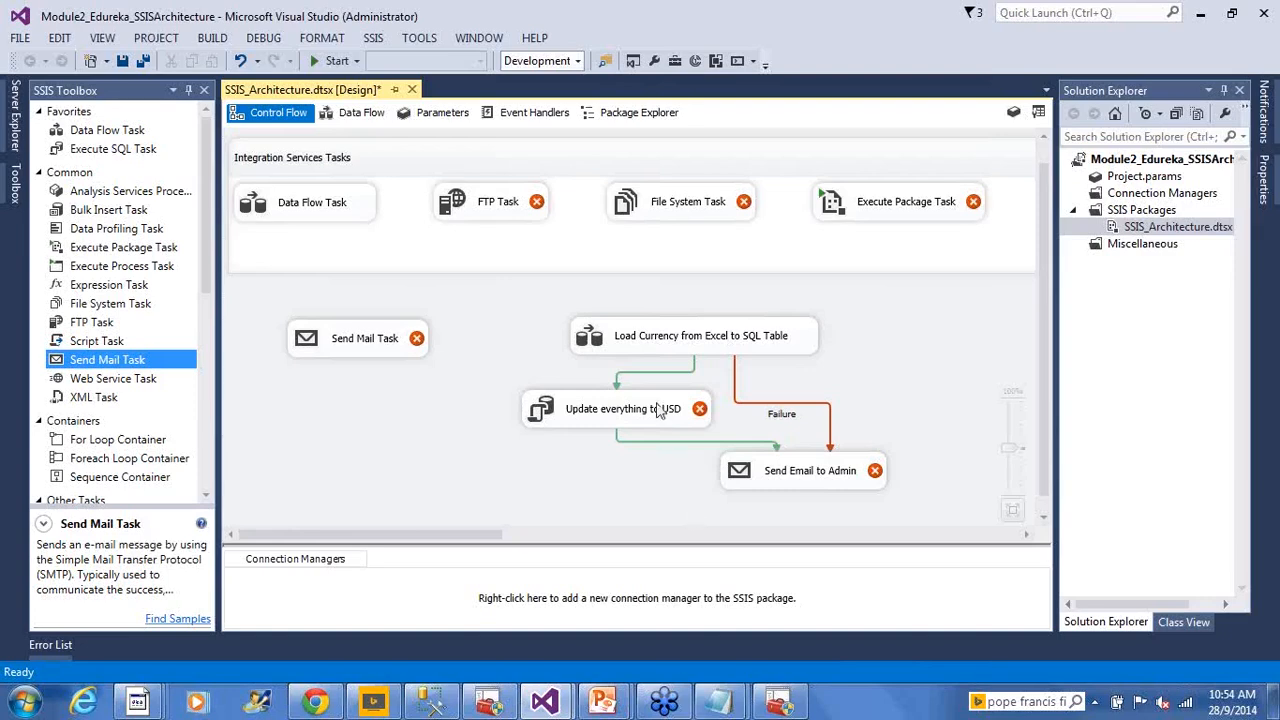
pyautogui.click(718, 337)
pyautogui.click(836, 382)
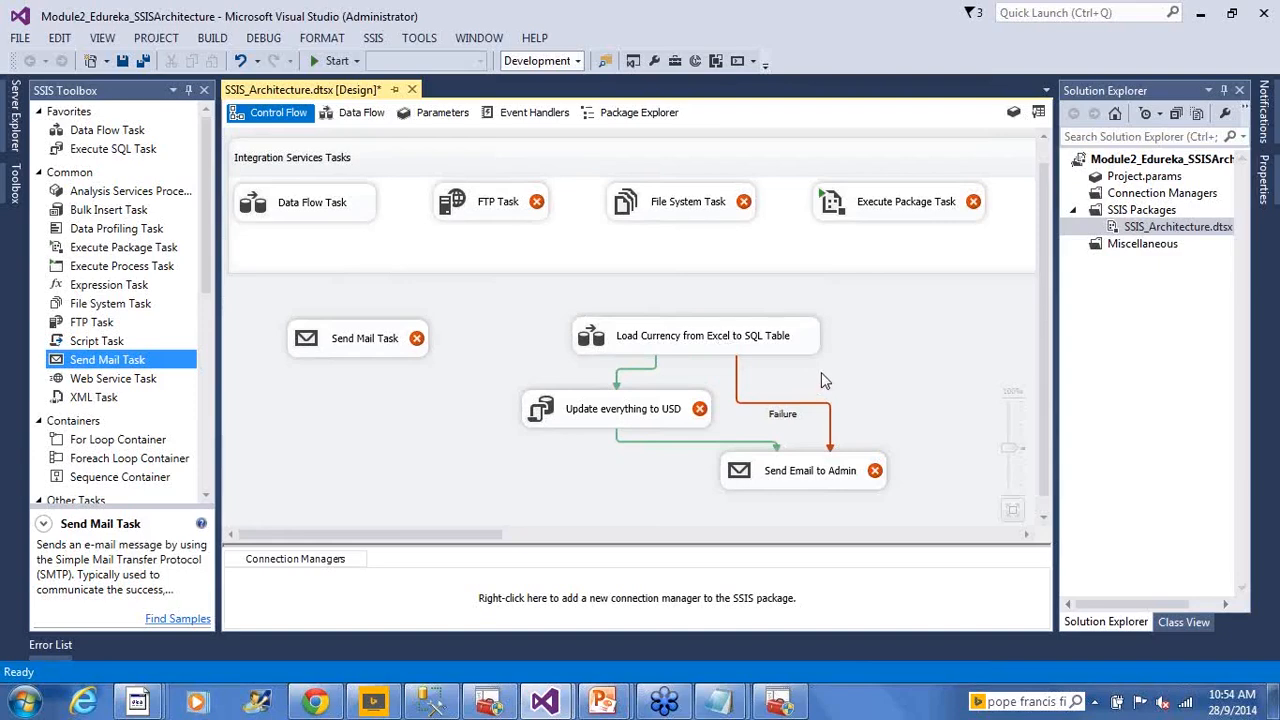
pyautogui.click(773, 347)
pyautogui.click(829, 392)
pyautogui.click(133, 150)
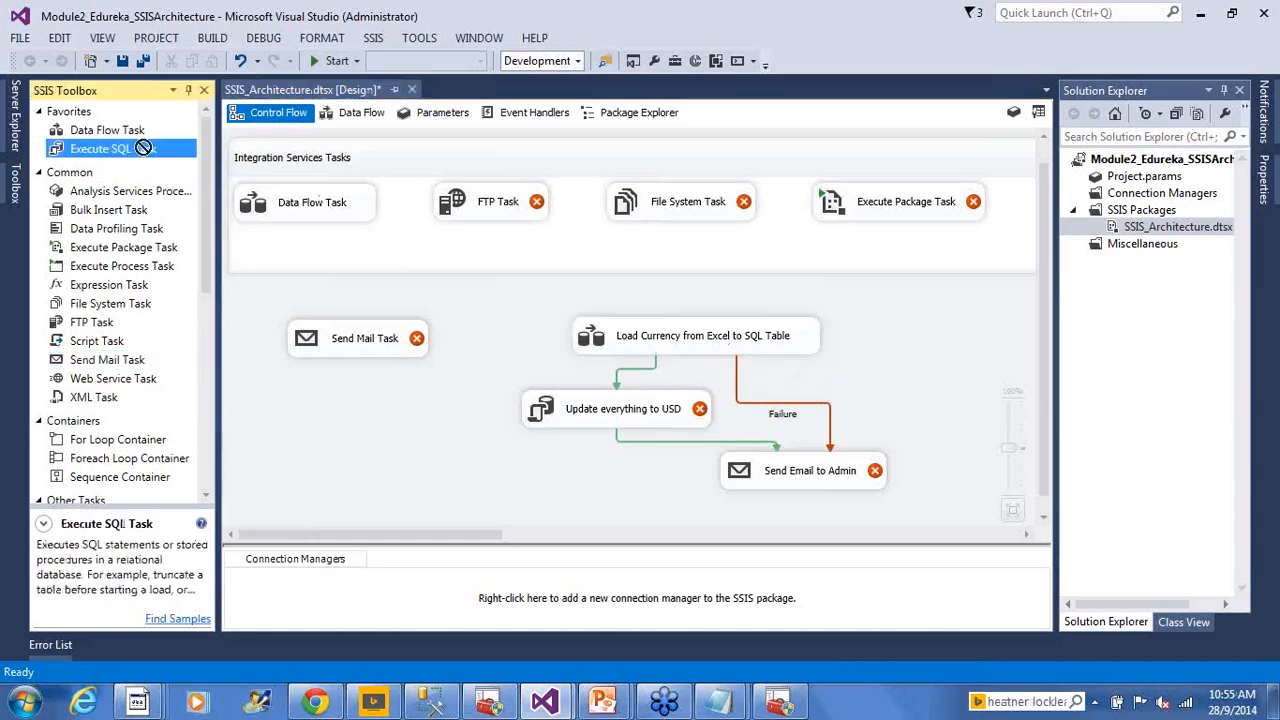
# Add an Execute SQL Task named 'Update Table Log' linked after Load Currency
pyautogui.click(884, 335)
pyautogui.click(776, 349)
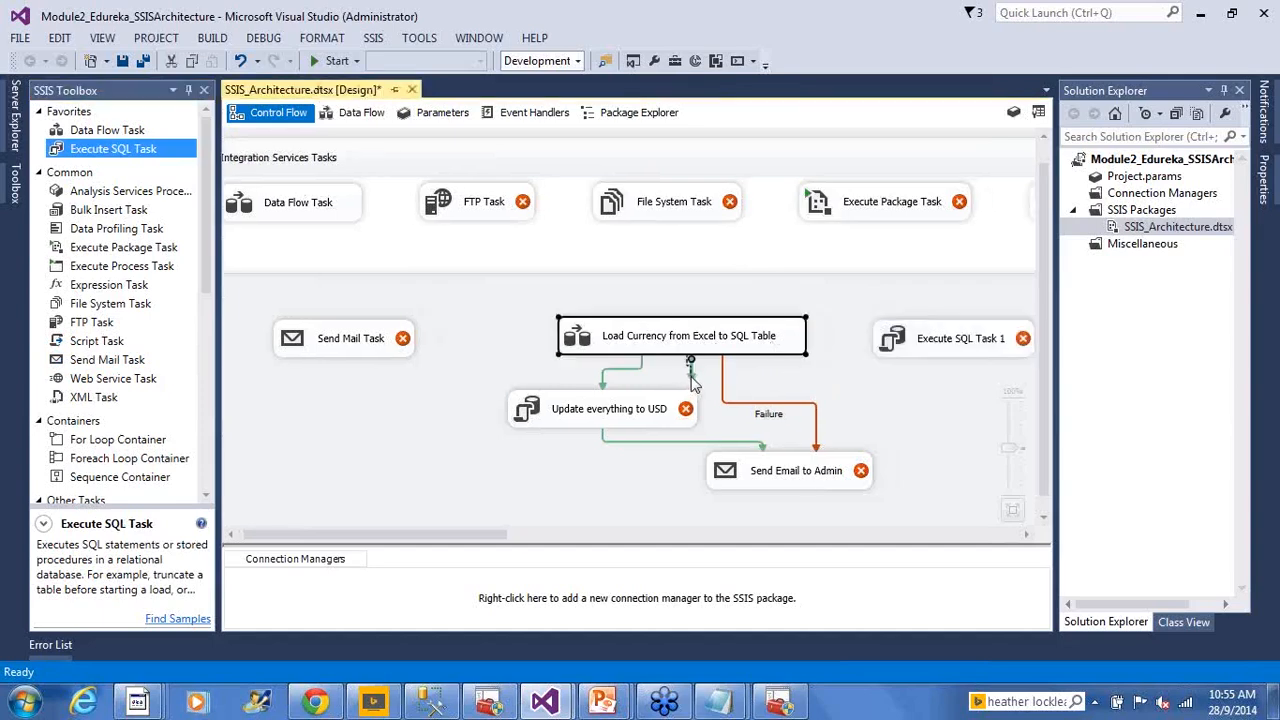
pyautogui.moveTo(690, 372); pyautogui.dragTo(960, 340)
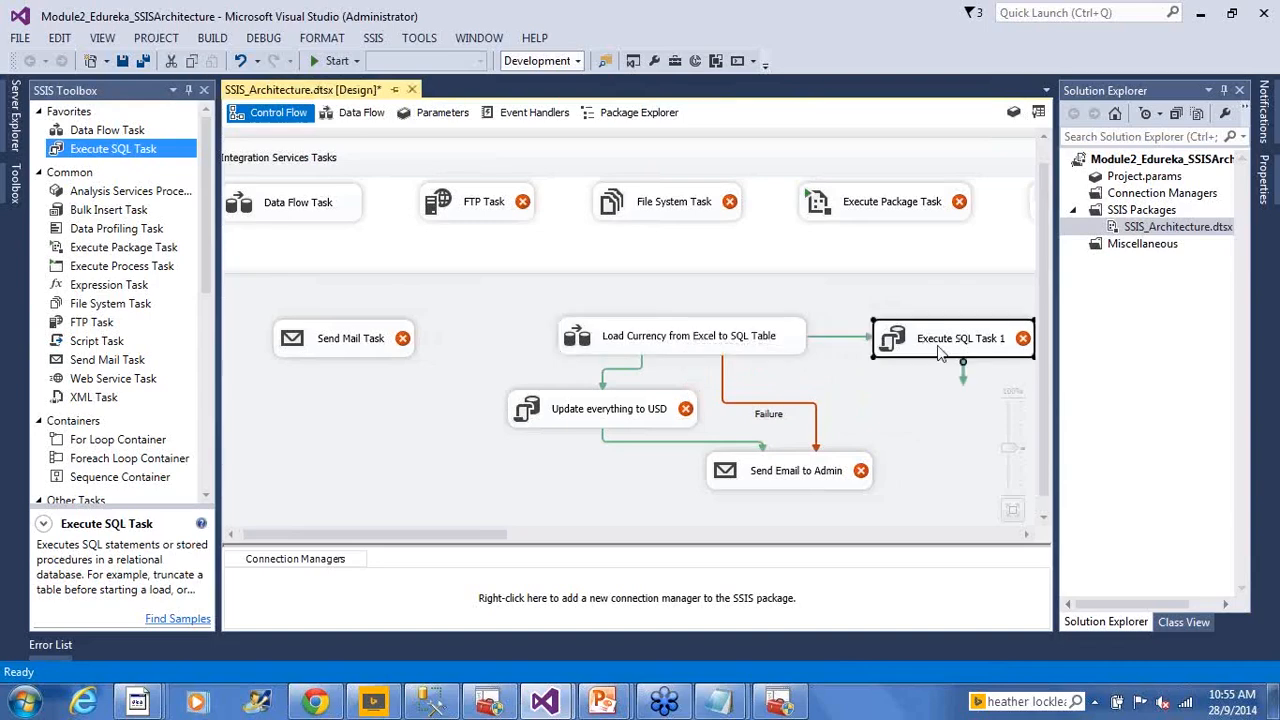
pyautogui.click(940, 350)
pyautogui.write('Update')
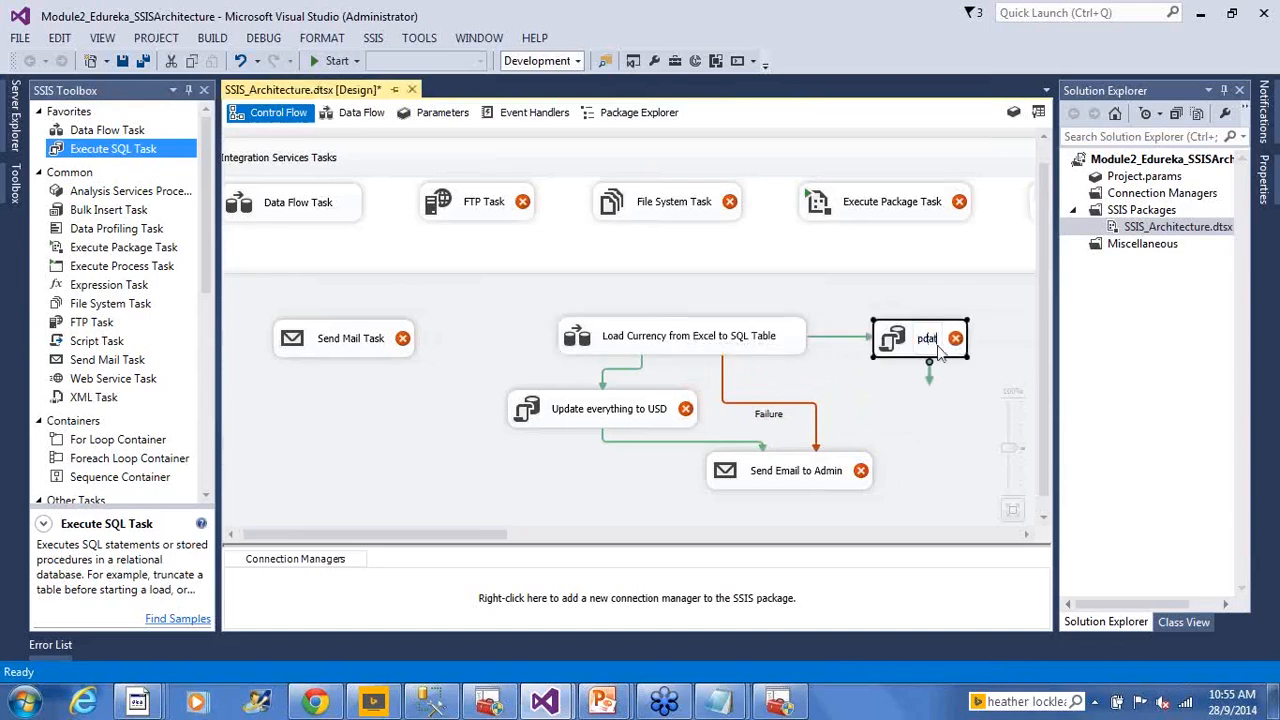
pyautogui.press('BackSpace')
pyautogui.press('BackSpace')
pyautogui.press('BackSpace')
pyautogui.press('BackSpace')
pyautogui.press('BackSpace')
pyautogui.write('Up')
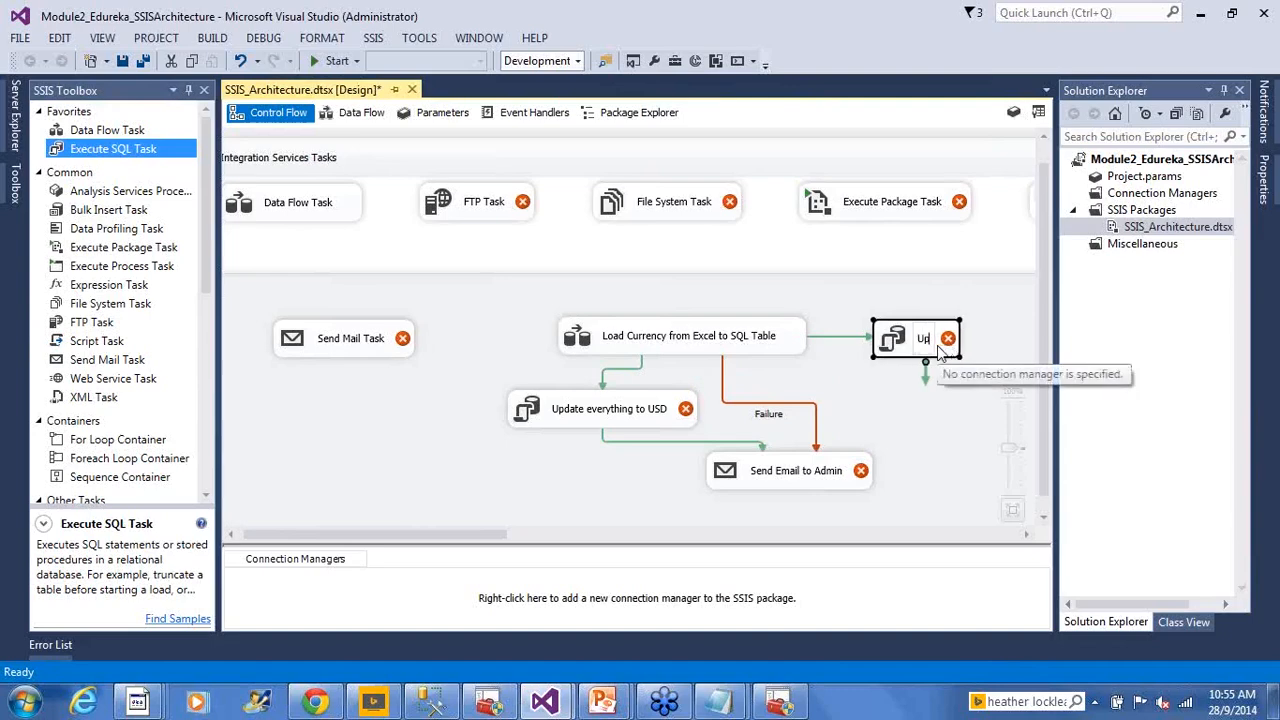
pyautogui.write('date Table Log')
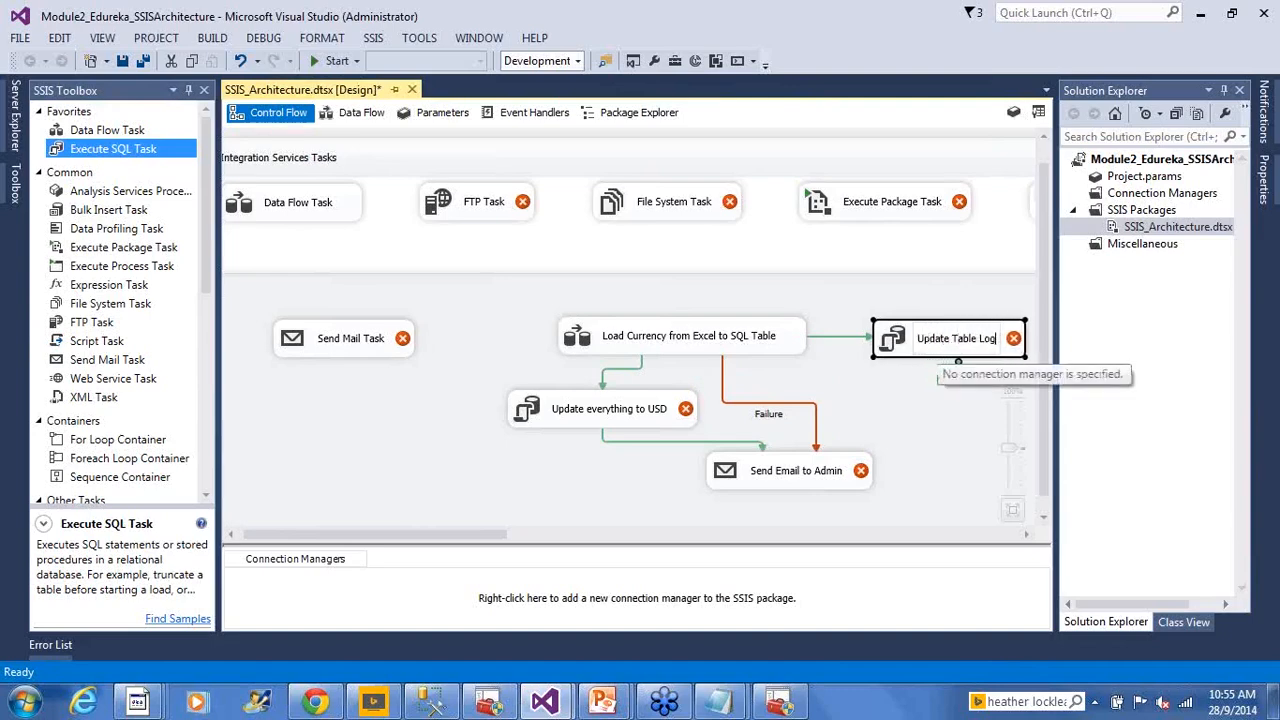
pyautogui.click(892, 373)
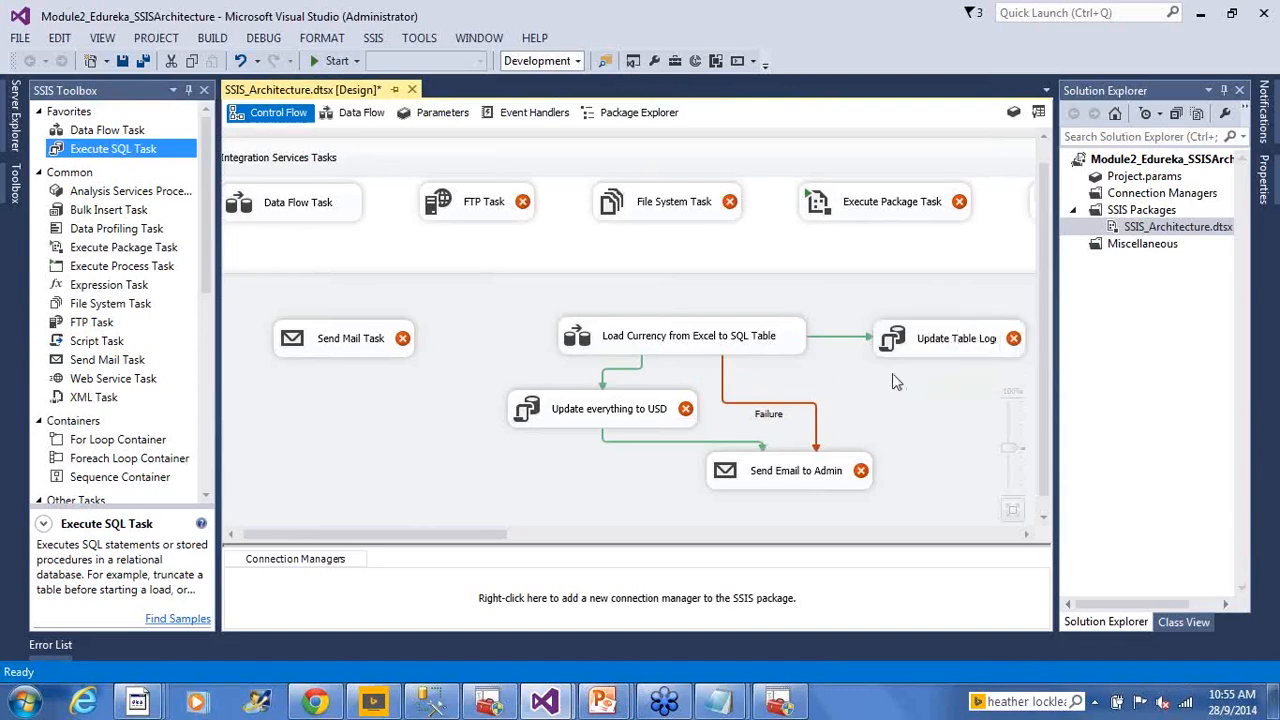
# Set the Load Currency to Update Table Log constraint to Completion and save the package
pyautogui.click(845, 339)
pyautogui.doubleClick(845, 342)
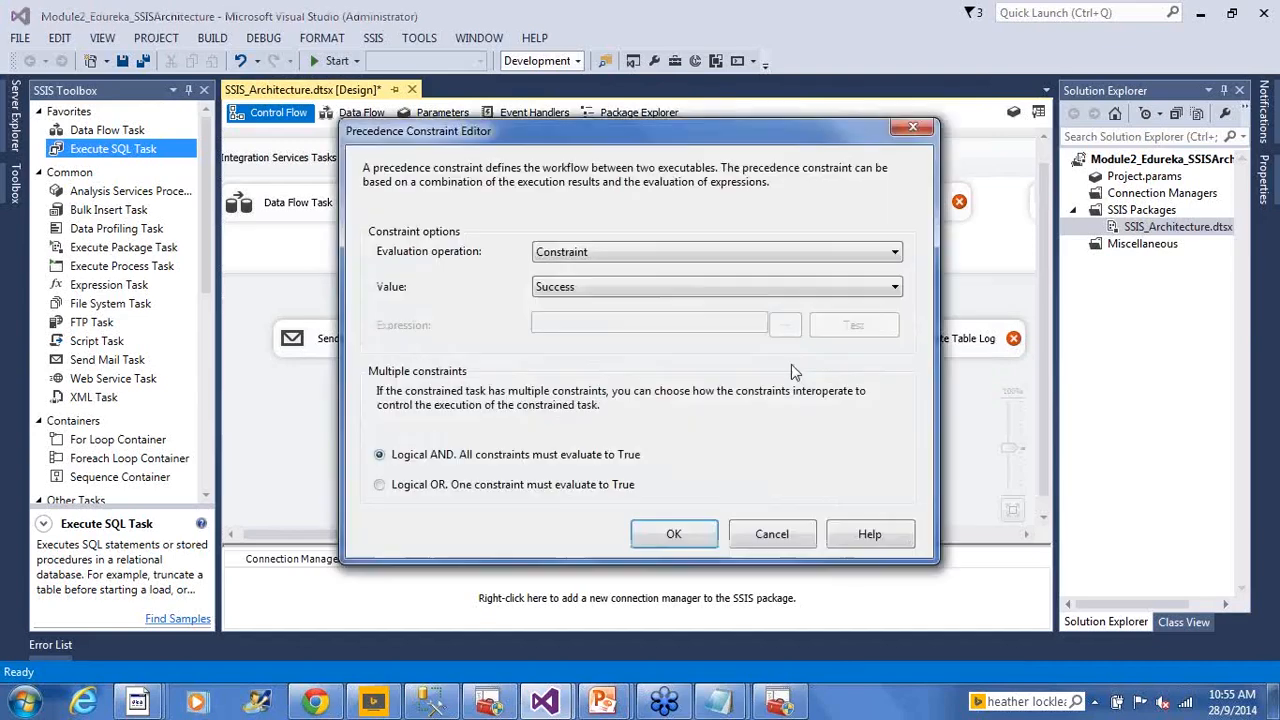
pyautogui.click(640, 287)
pyautogui.click(632, 338)
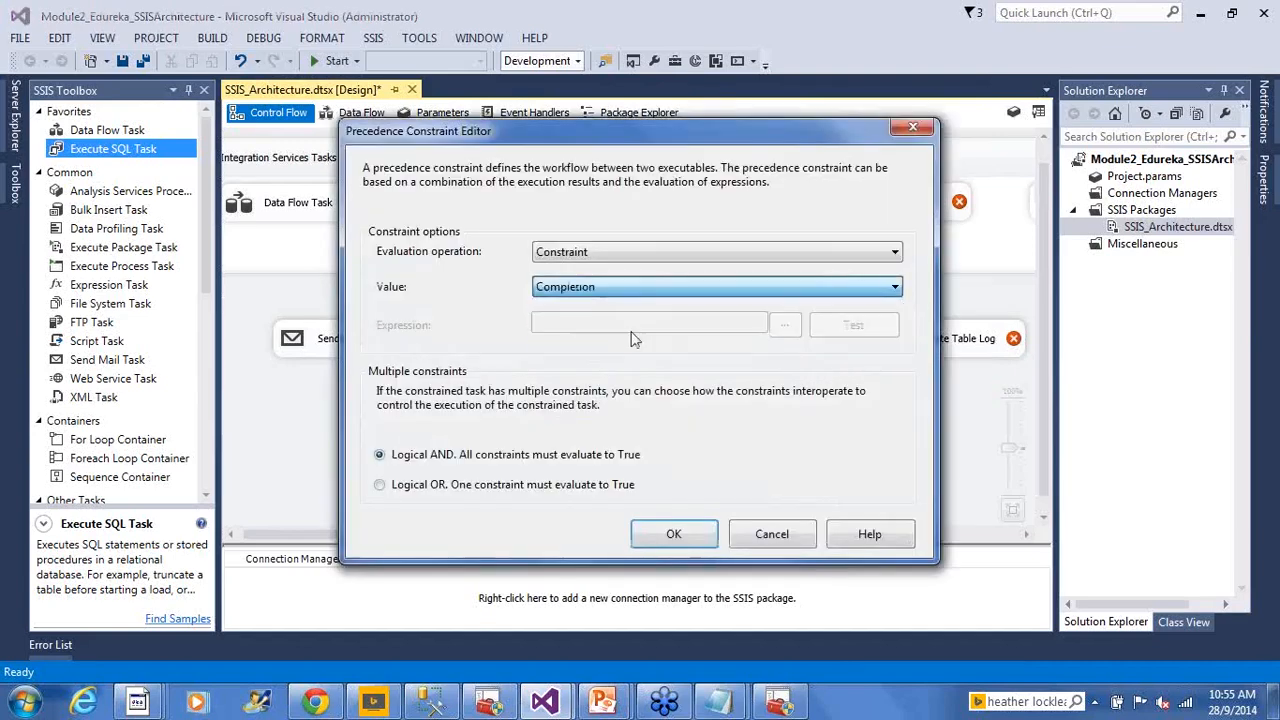
pyautogui.click(672, 534)
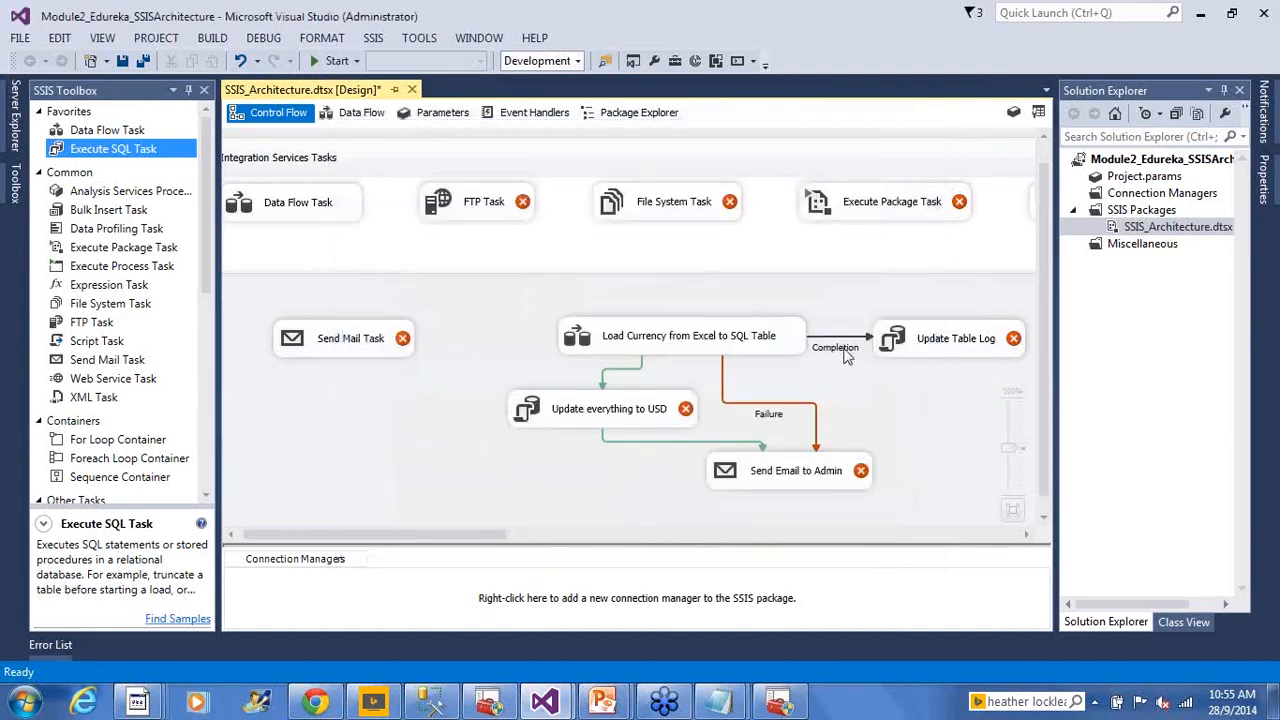
pyautogui.click(122, 61)
# Save the SSIS_Architecture package and advance the slideshow to slide 15, Control Flow Examples
pyautogui.hotkey('ctrl', 's')
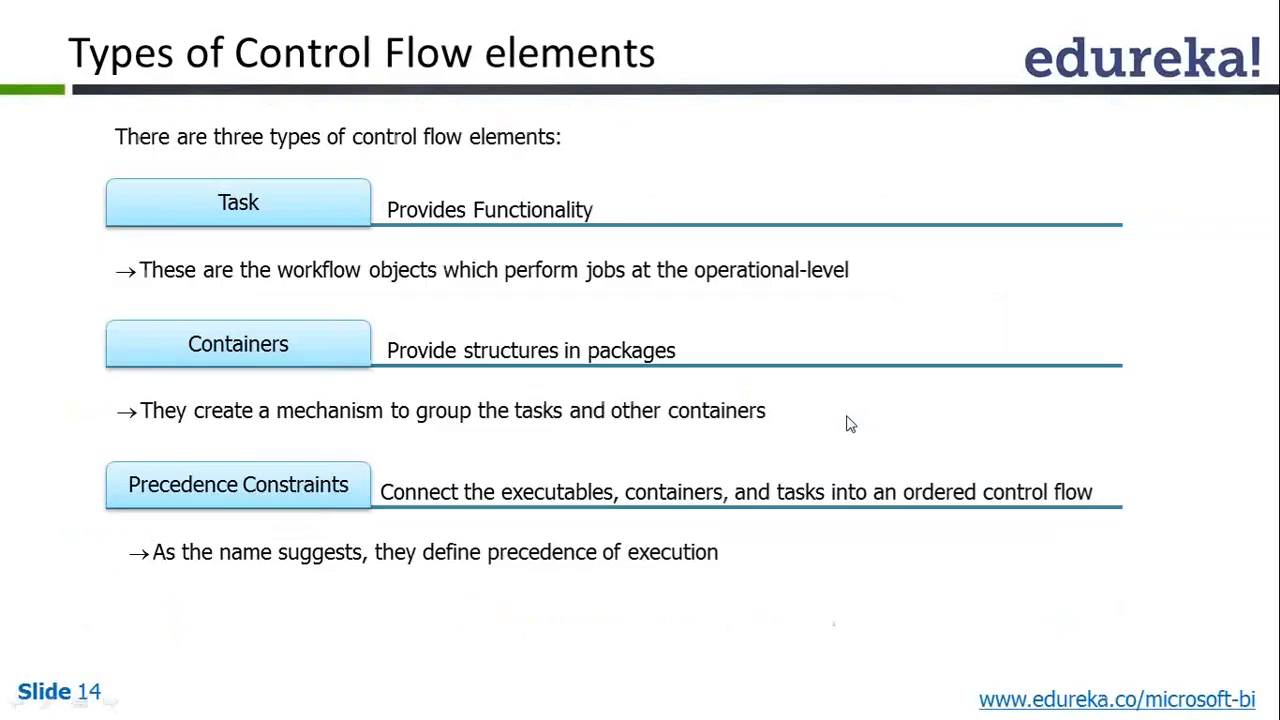
pyautogui.click(818, 429)
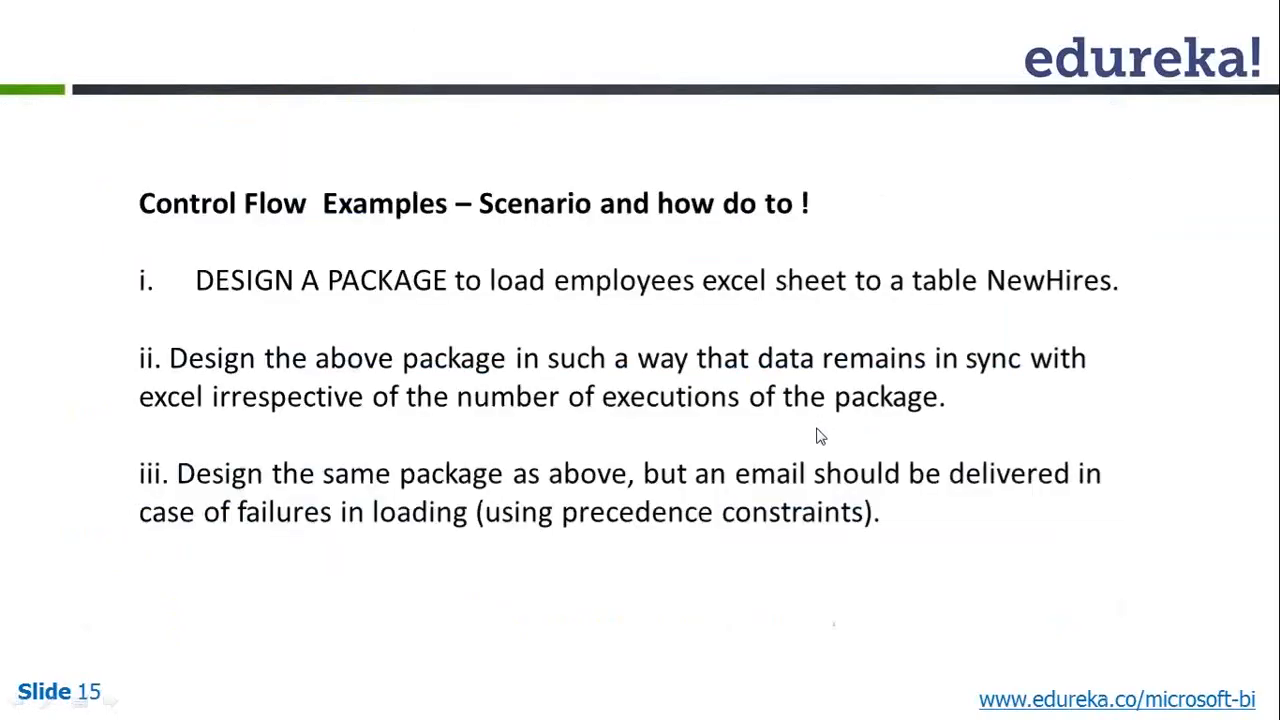
pyautogui.scroll(1, 818, 429)
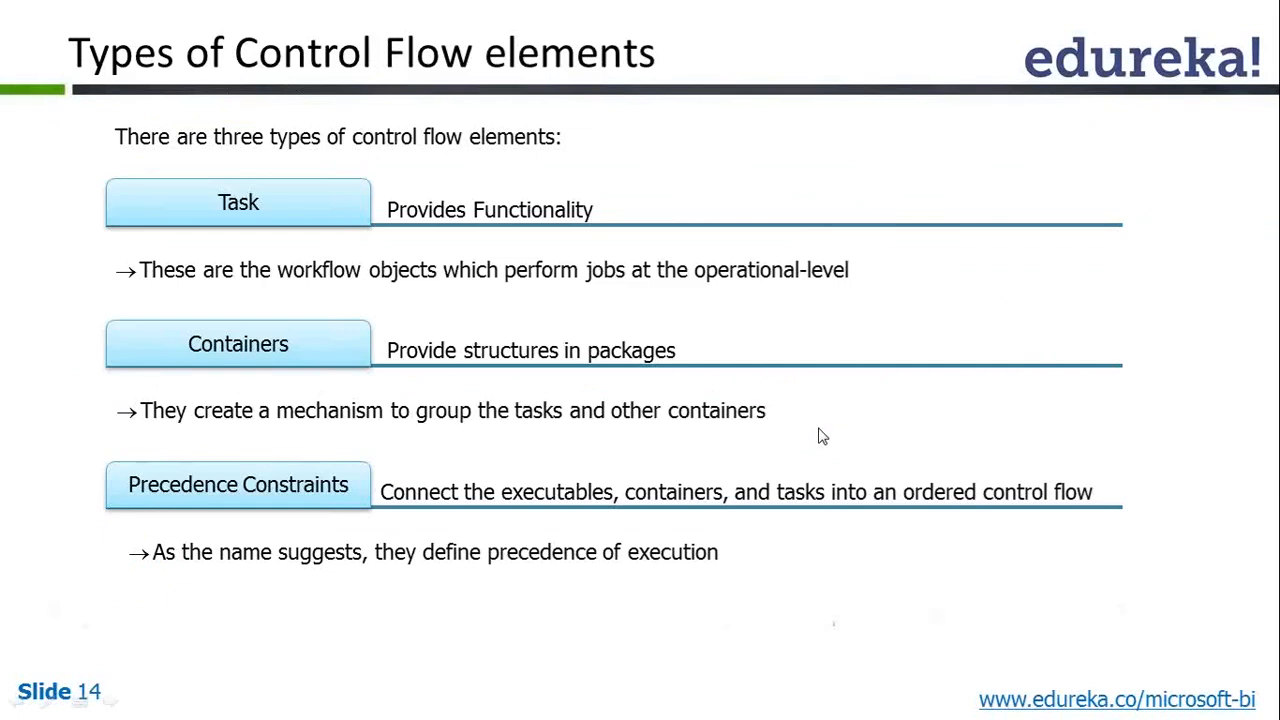
pyautogui.scroll(-1, 820, 429)
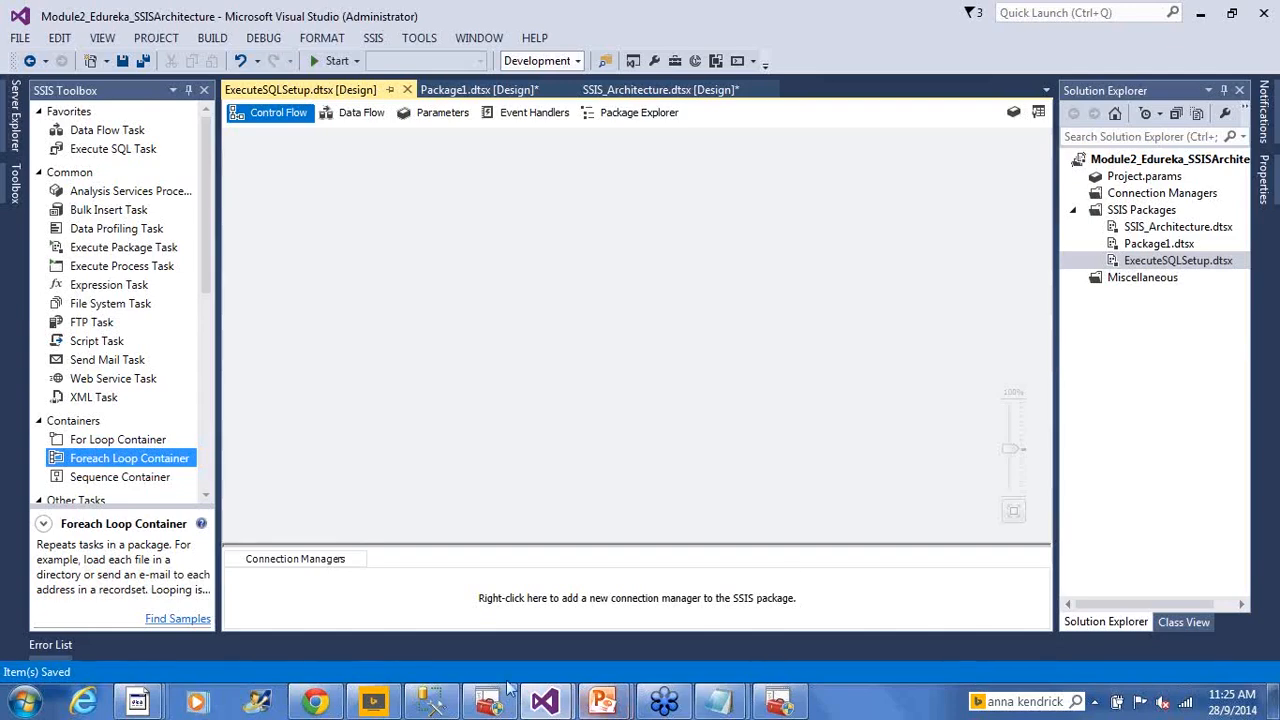
# In SSMS, delete the 'Select * from HumanResources.NewHires' query and hide the results pane
pyautogui.click(431, 701)
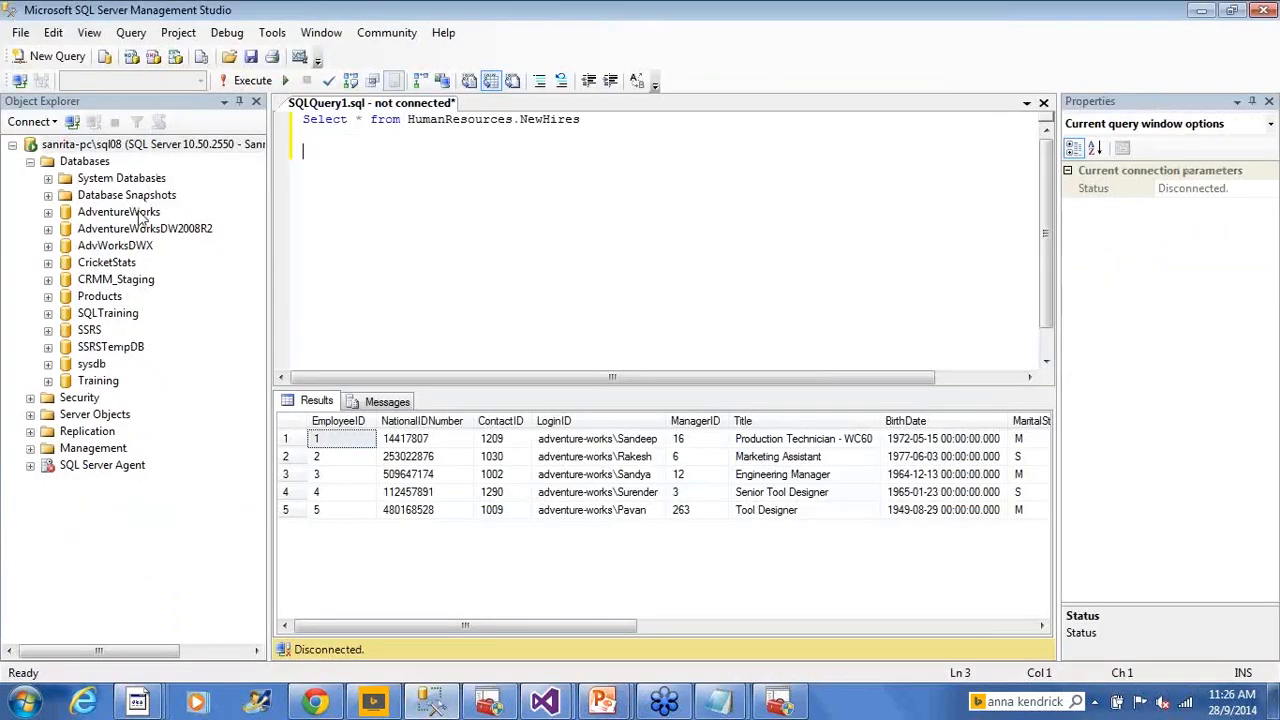
pyautogui.click(140, 212)
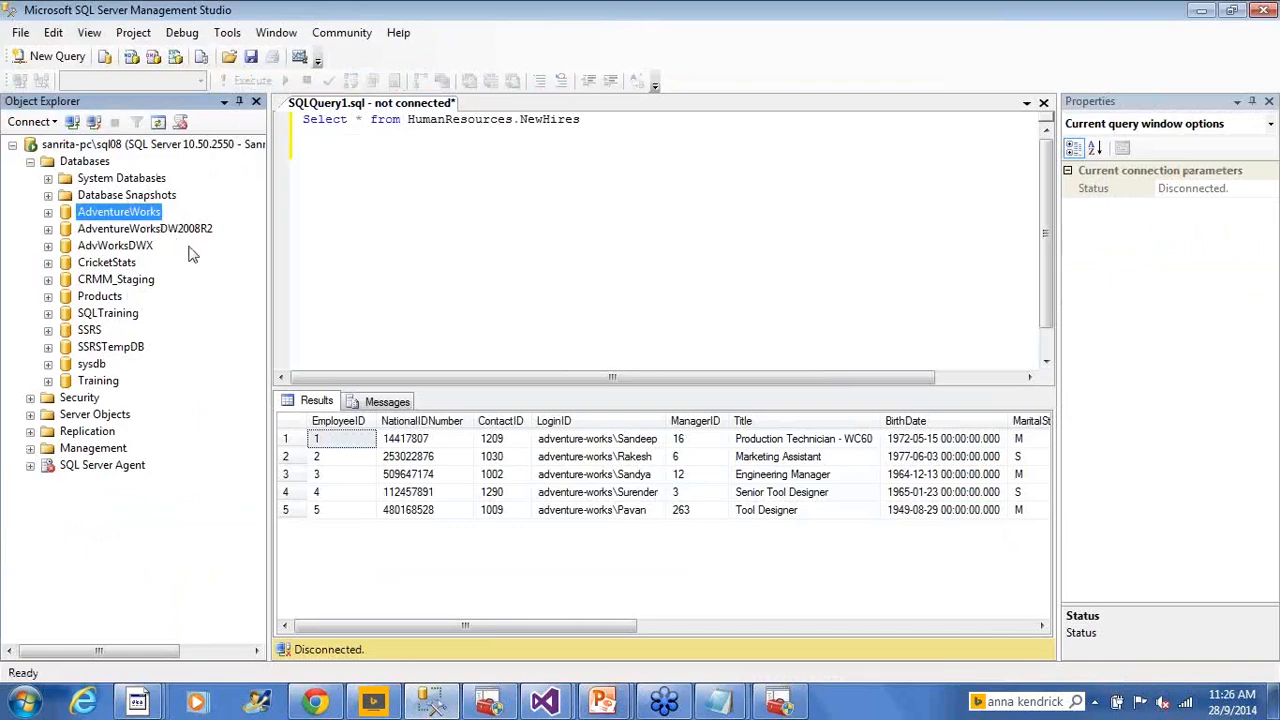
pyautogui.click(460, 136)
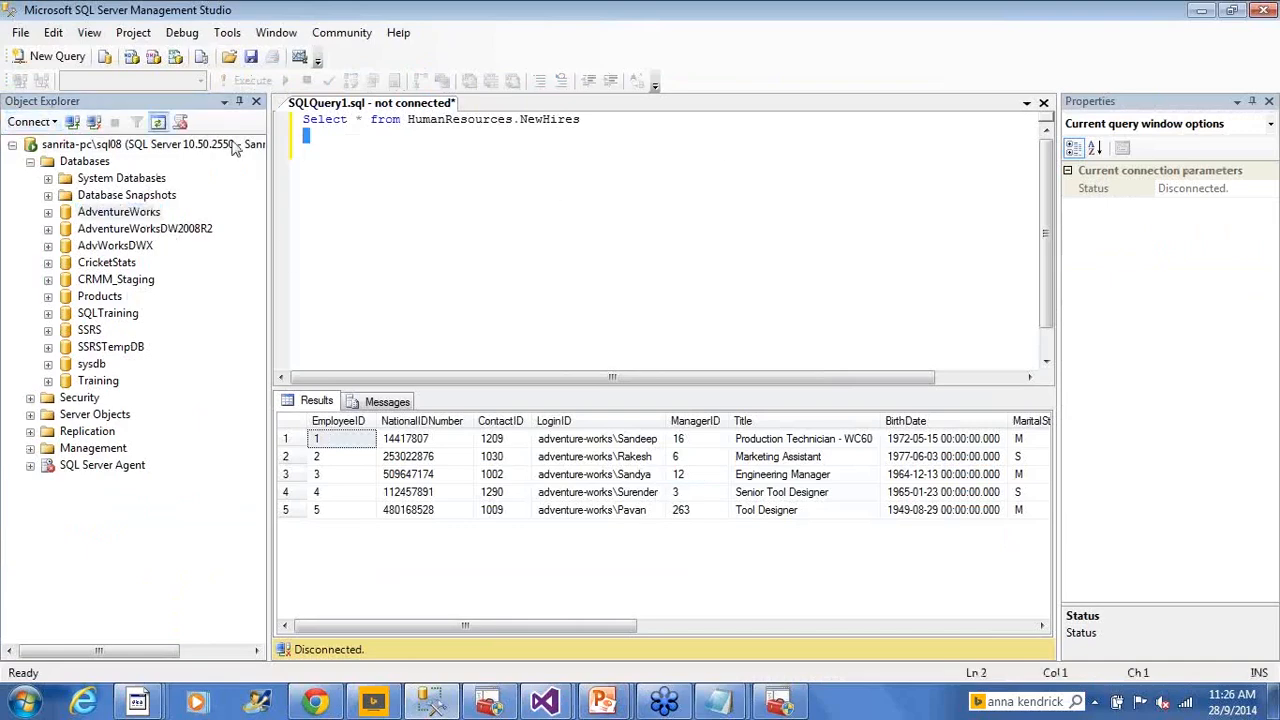
pyautogui.moveTo(725, 149); pyautogui.dragTo(302, 119)
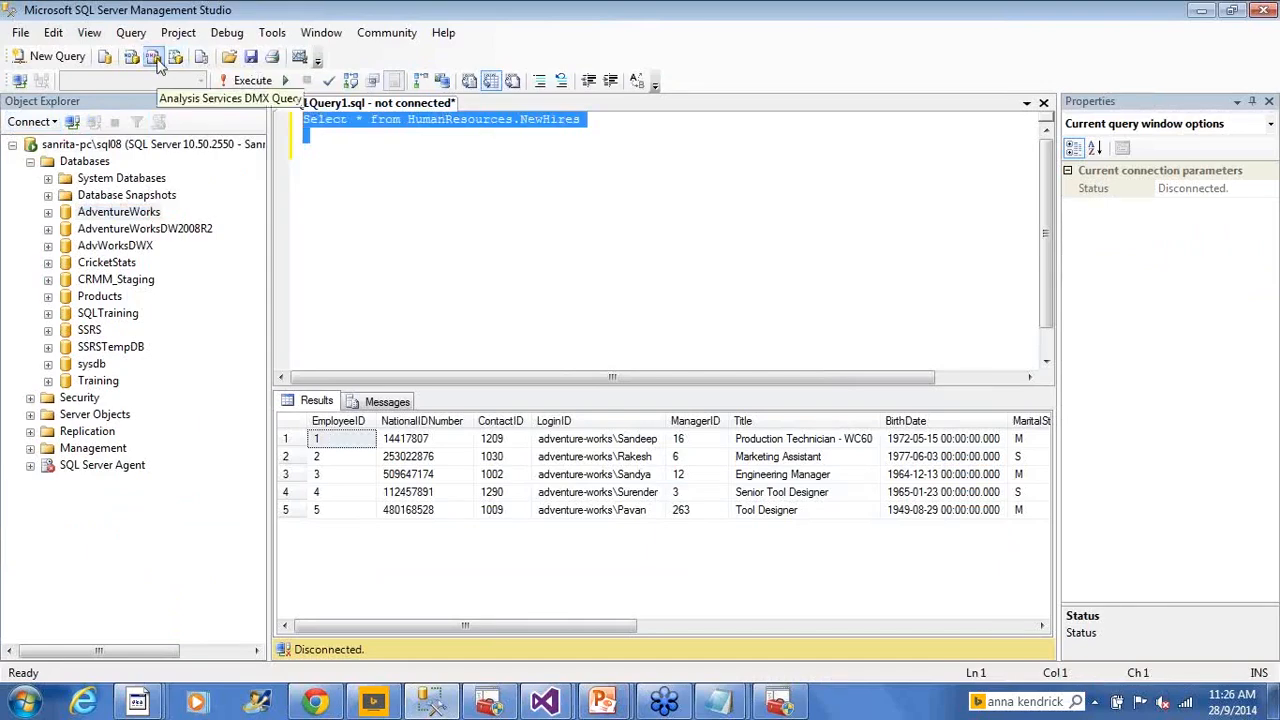
pyautogui.press('Delete')
pyautogui.hotkey('ctrl', 'r')
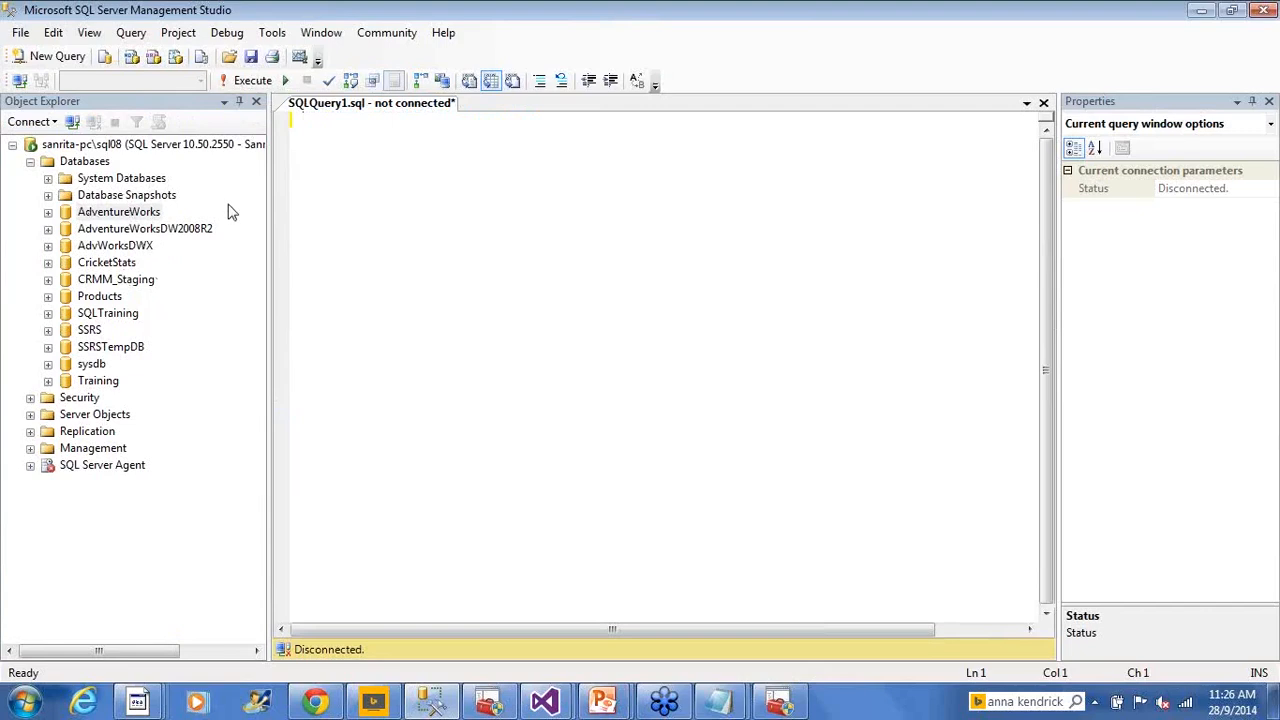
pyautogui.click(146, 212)
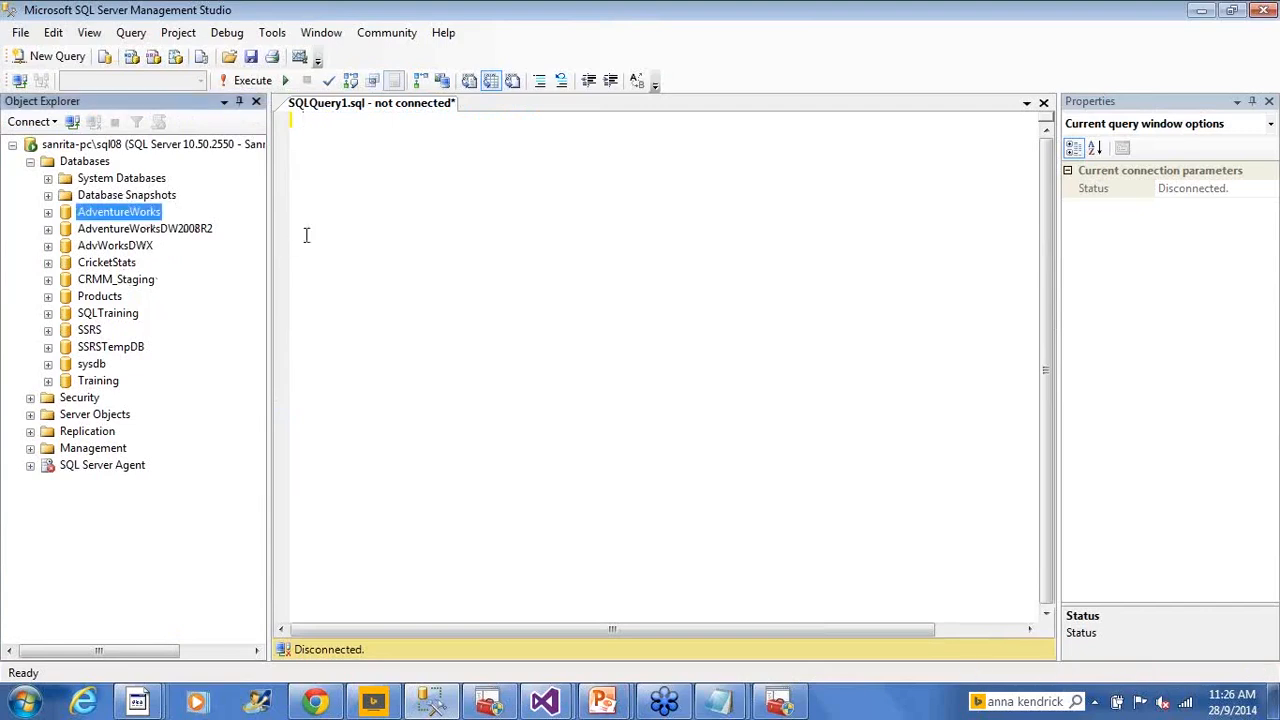
pyautogui.click(439, 210)
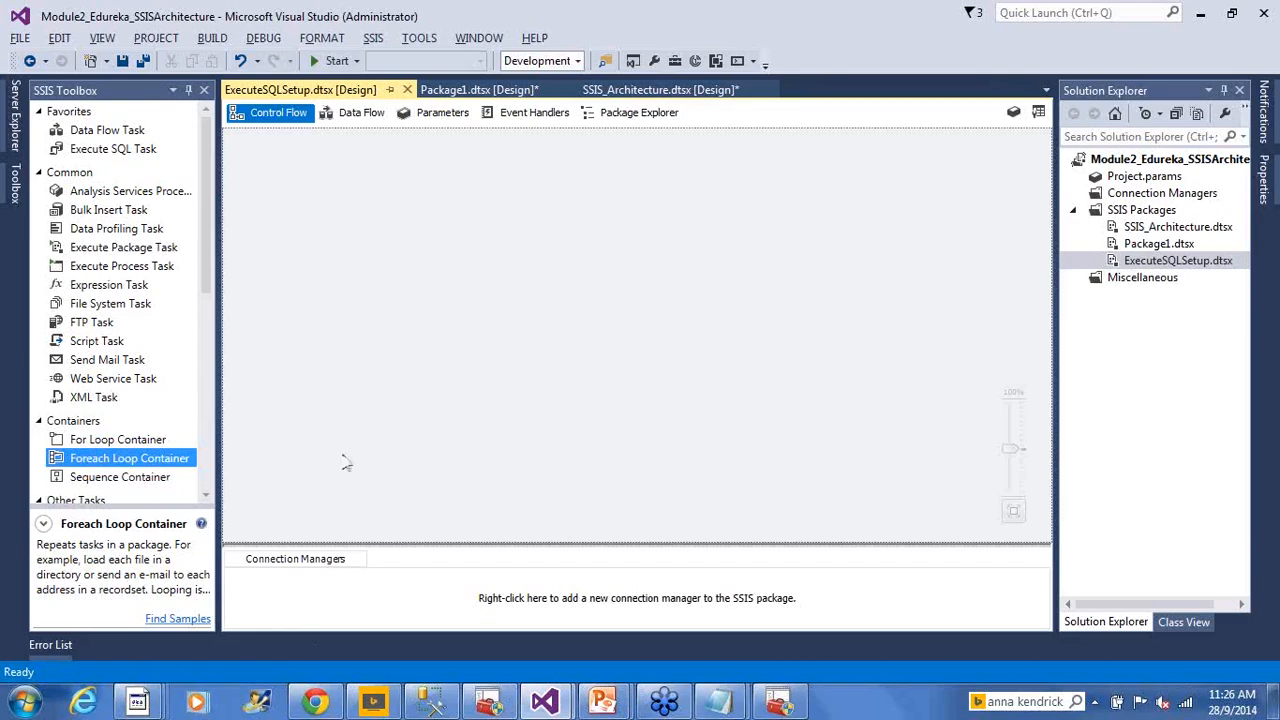
# Browse to 1 ControlFlow > Execute SQL Setup and open Employees.xls in Excel
pyautogui.moveTo(152, 702)
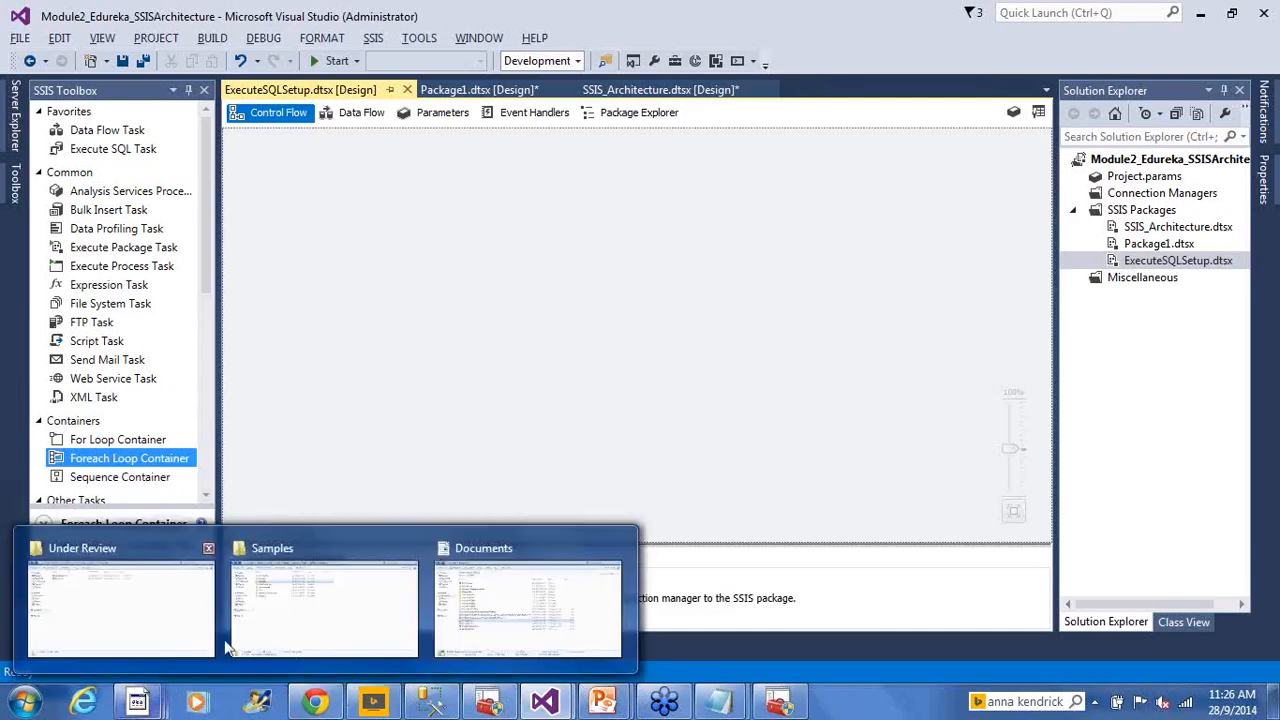
pyautogui.click(352, 600)
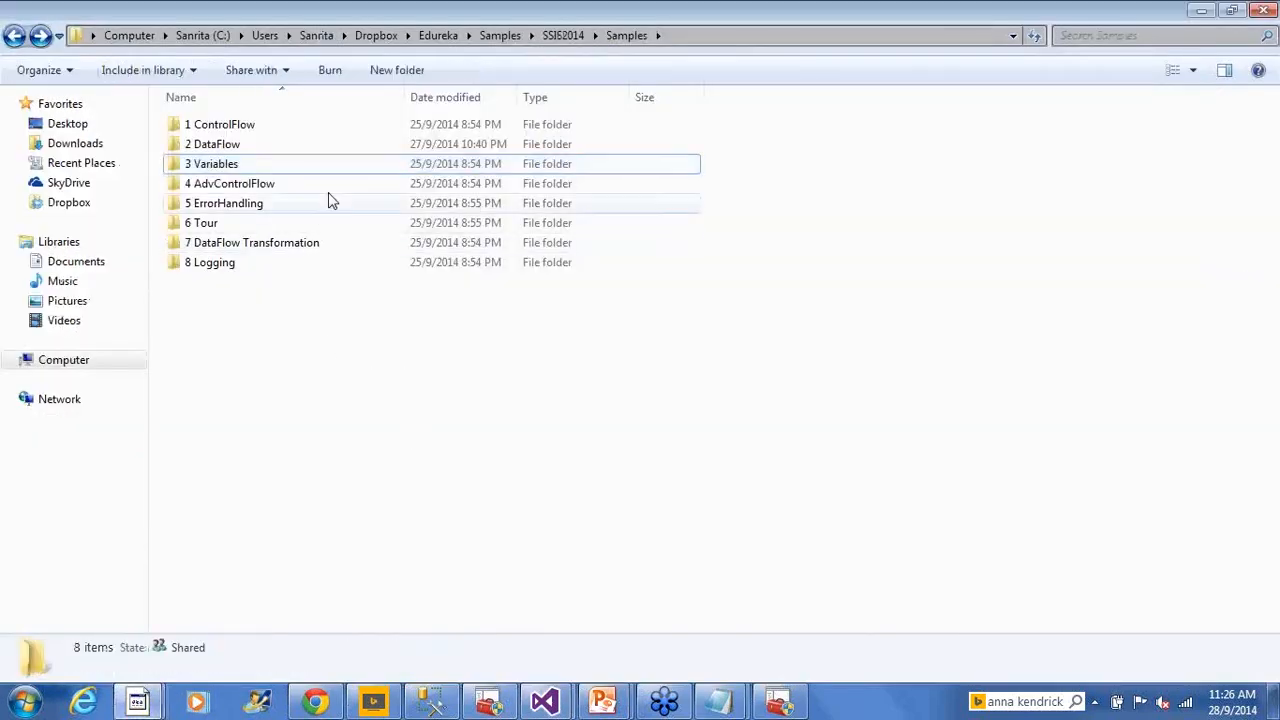
pyautogui.doubleClick(274, 130)
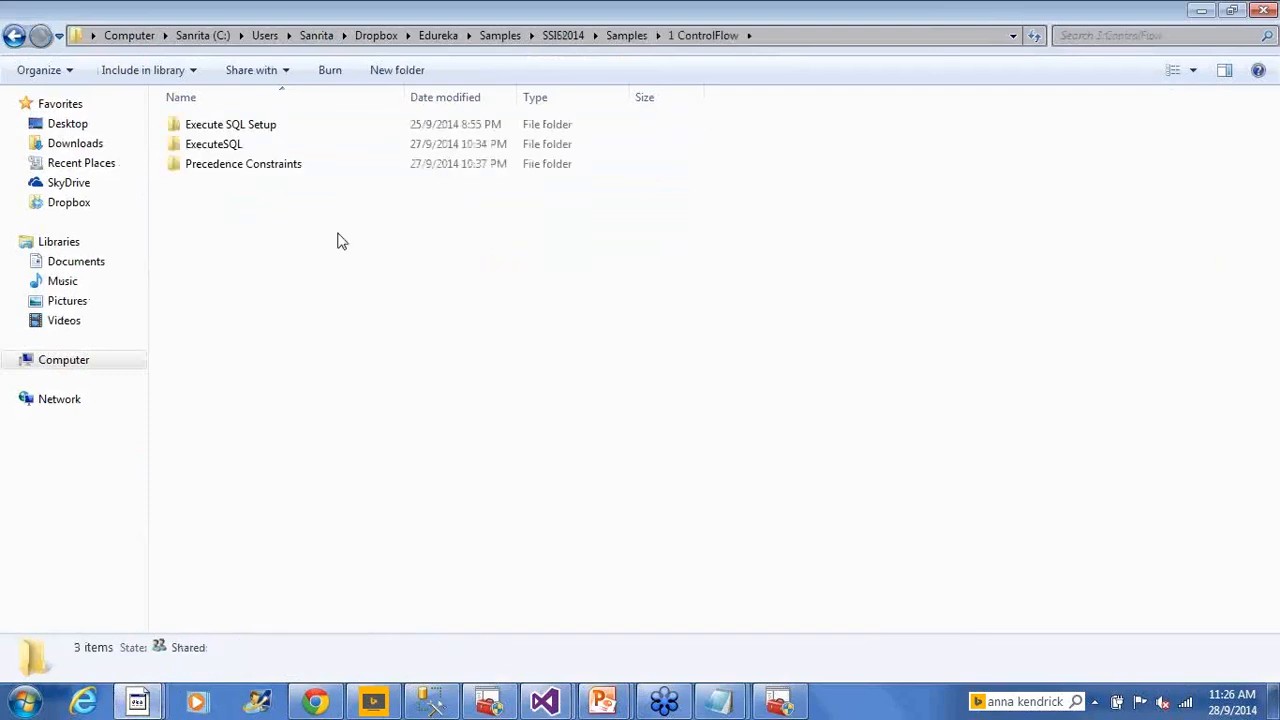
pyautogui.doubleClick(283, 128)
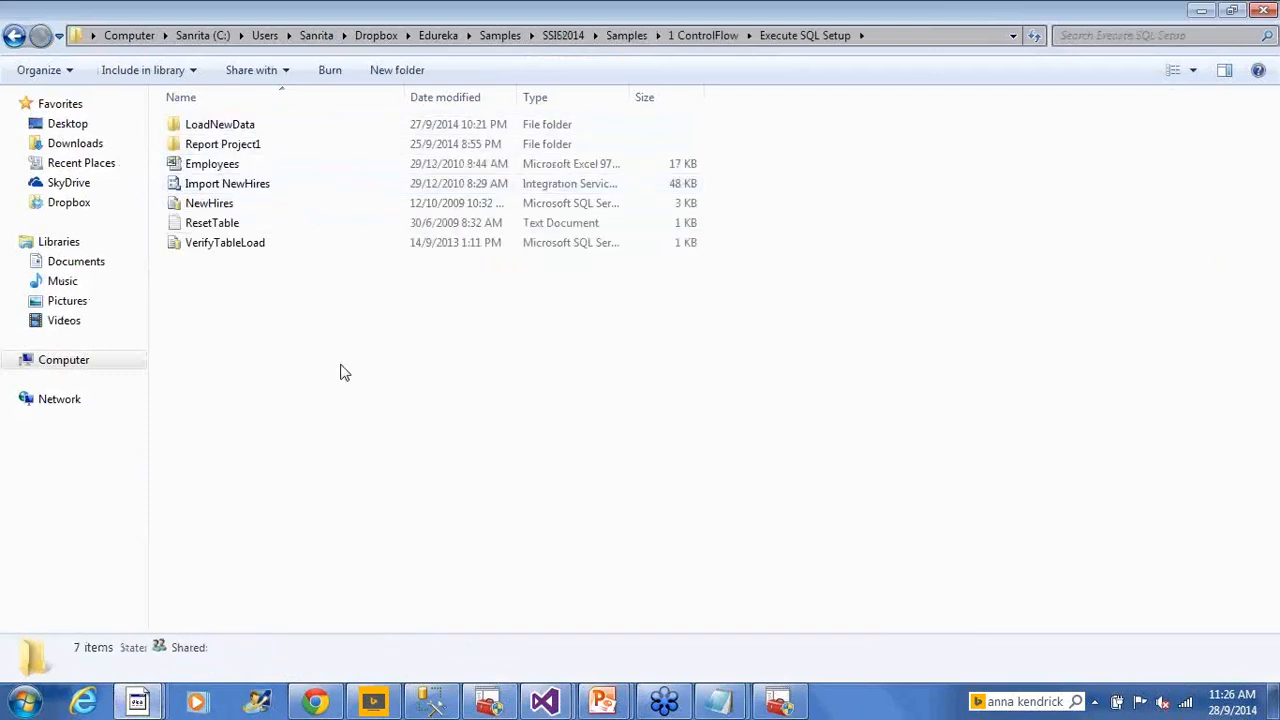
pyautogui.click(232, 166)
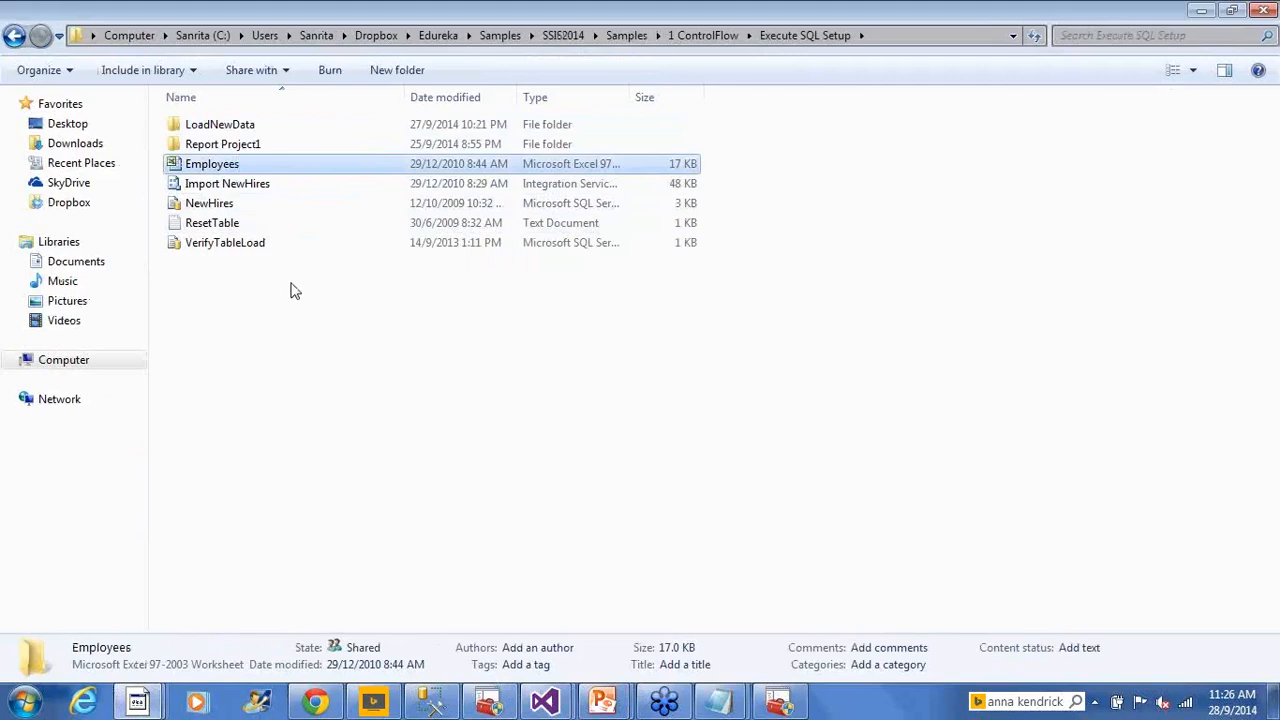
pyautogui.click(850, 200)
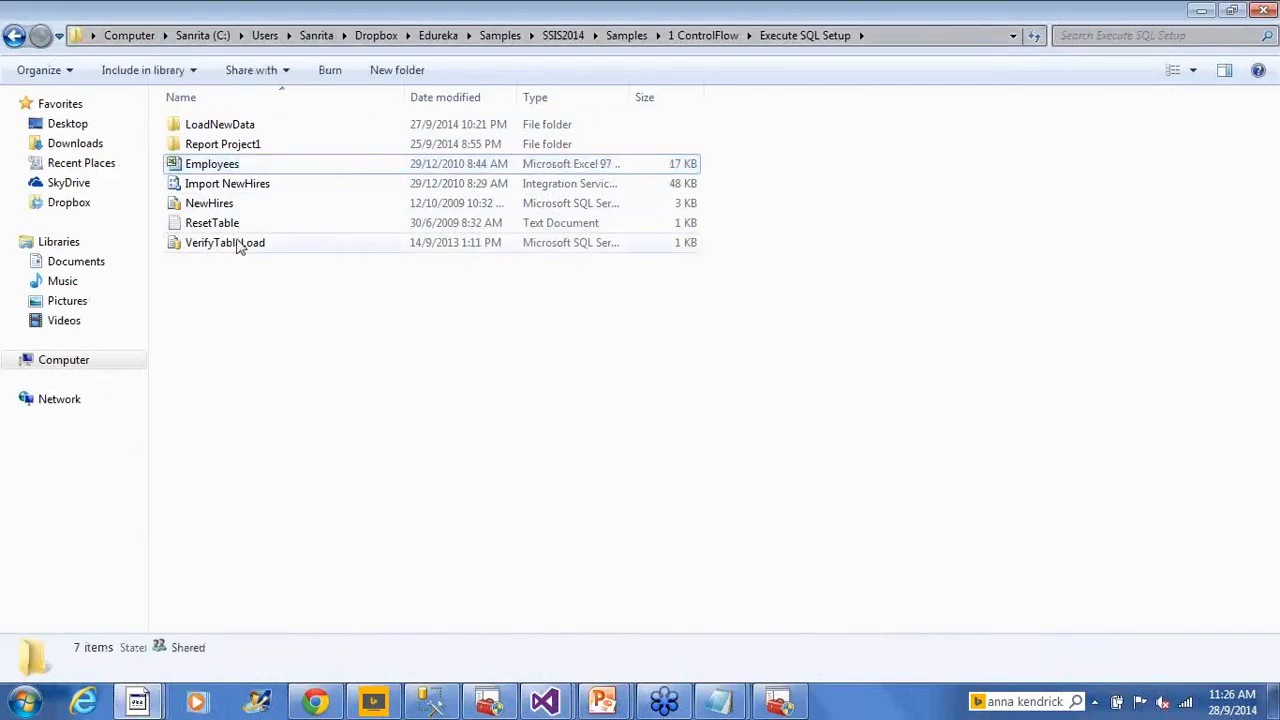
pyautogui.click(216, 171)
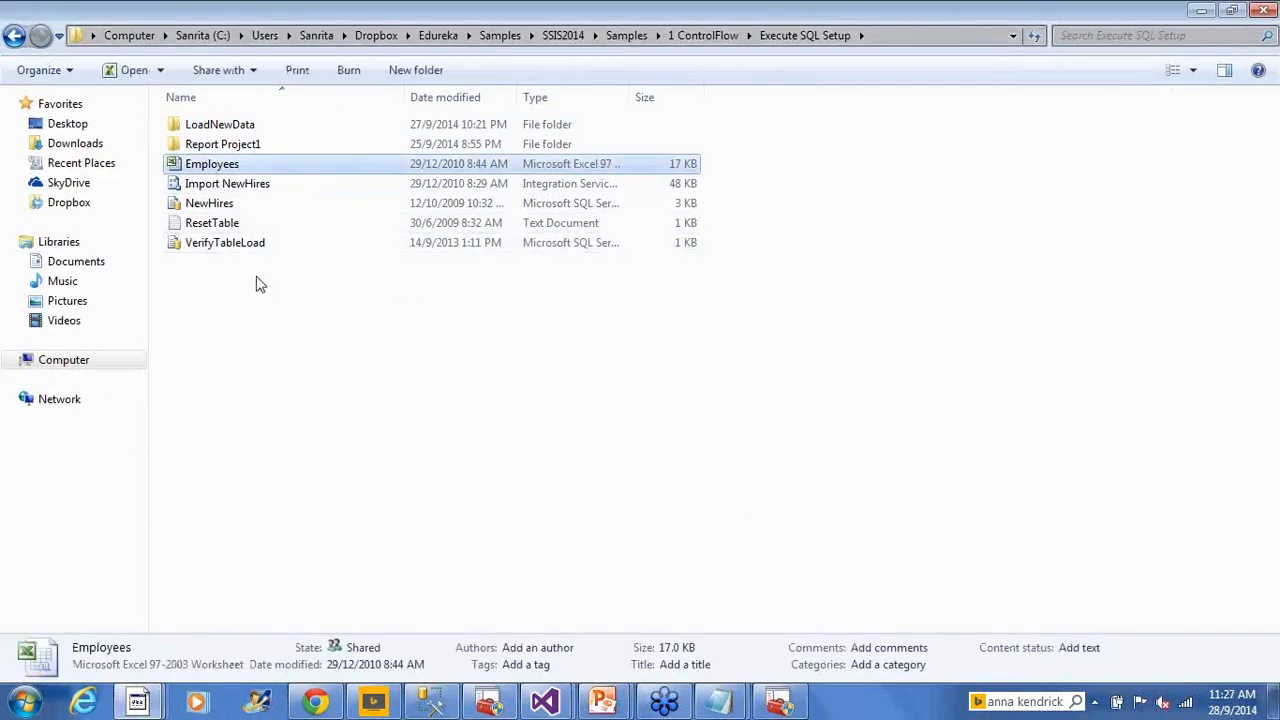
pyautogui.doubleClick(186, 170)
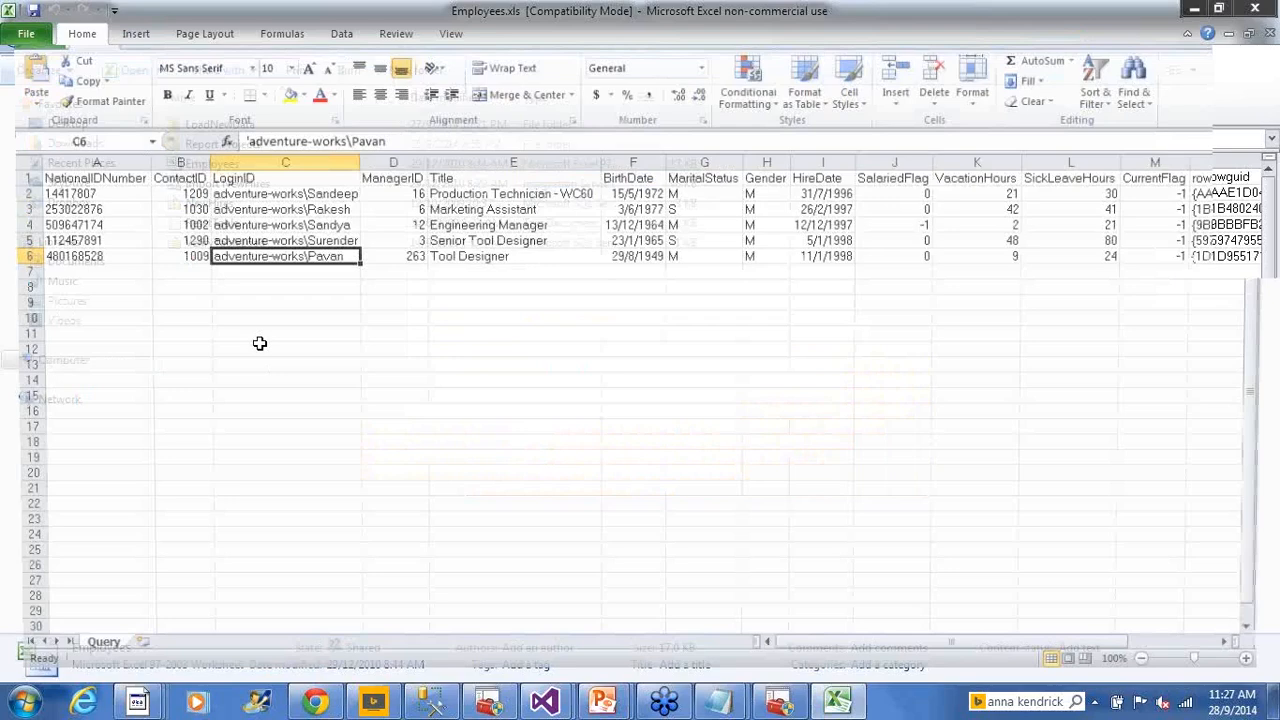
# Highlight the five employees' NationalIDNumber and LoginID values, then close Excel
pyautogui.moveTo(75, 185); pyautogui.dragTo(100, 256)
pyautogui.moveTo(290, 192); pyautogui.dragTo(263, 256)
pyautogui.click(488, 272)
pyautogui.click(888, 469)
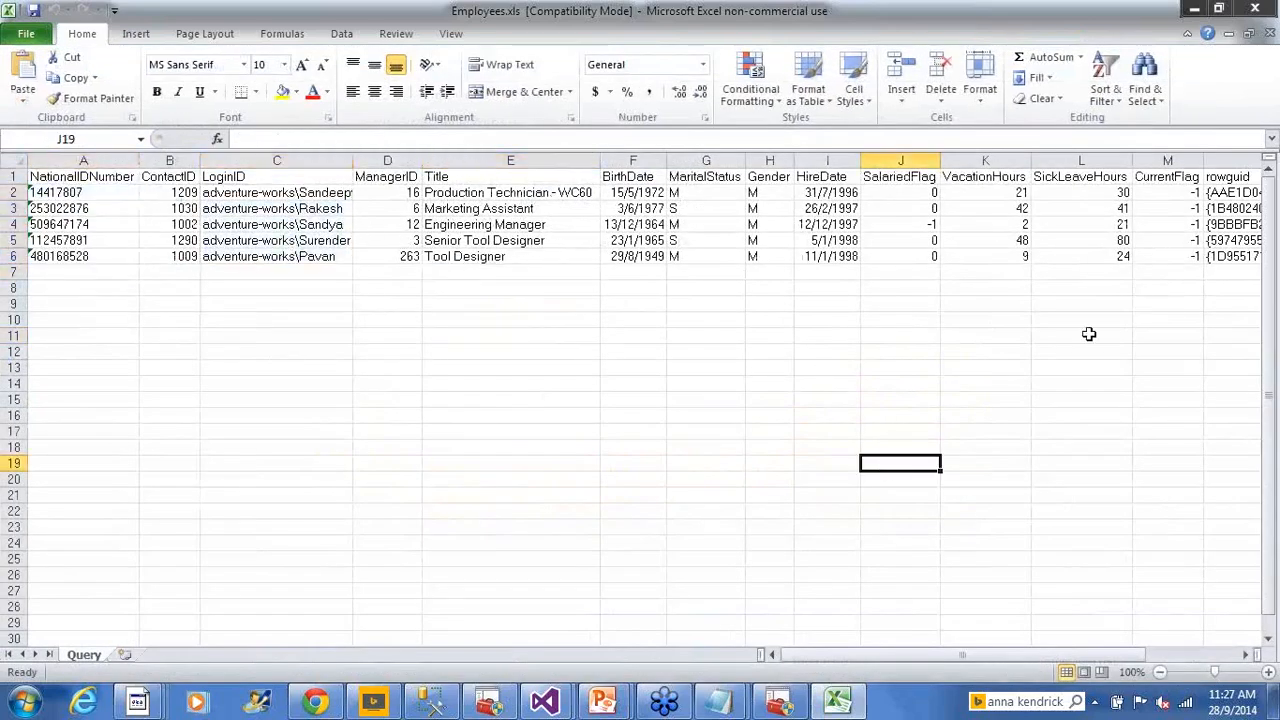
pyautogui.click(1018, 270)
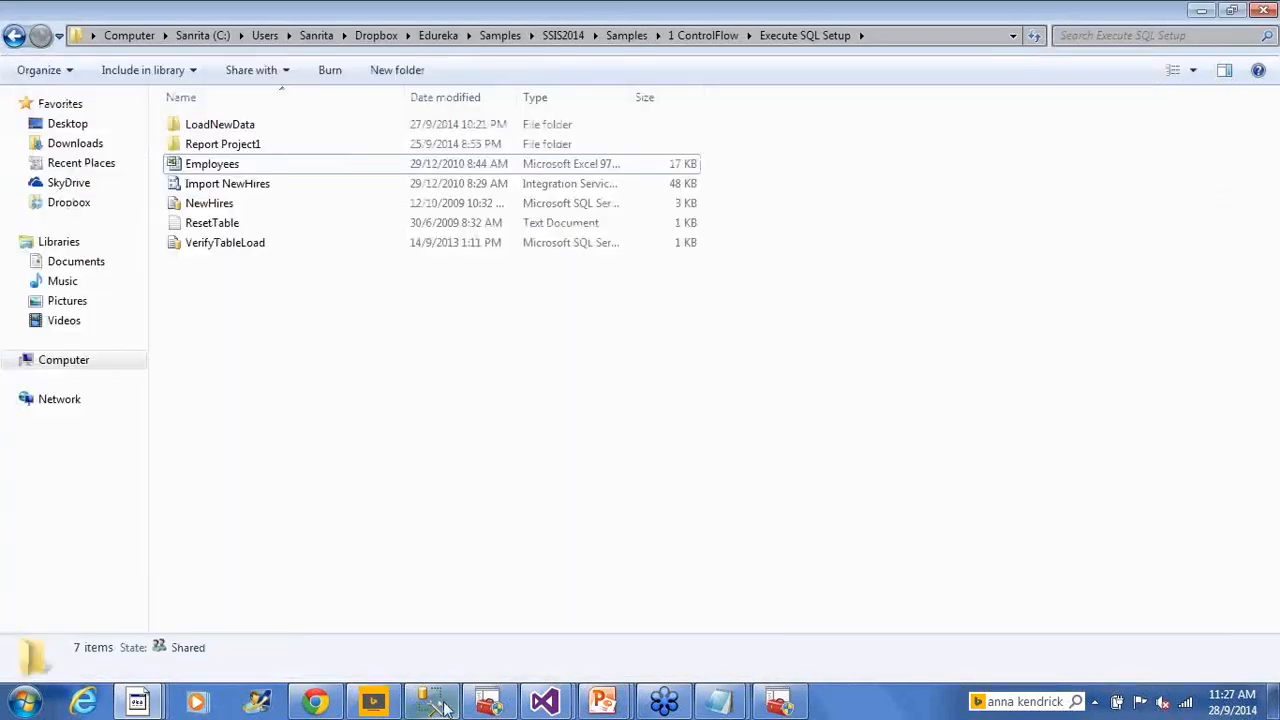
# Connect the empty Management Studio query window to the local sql08 server
pyautogui.click(440, 704)
pyautogui.rightClick(530, 186)
pyautogui.moveTo(800, 262)
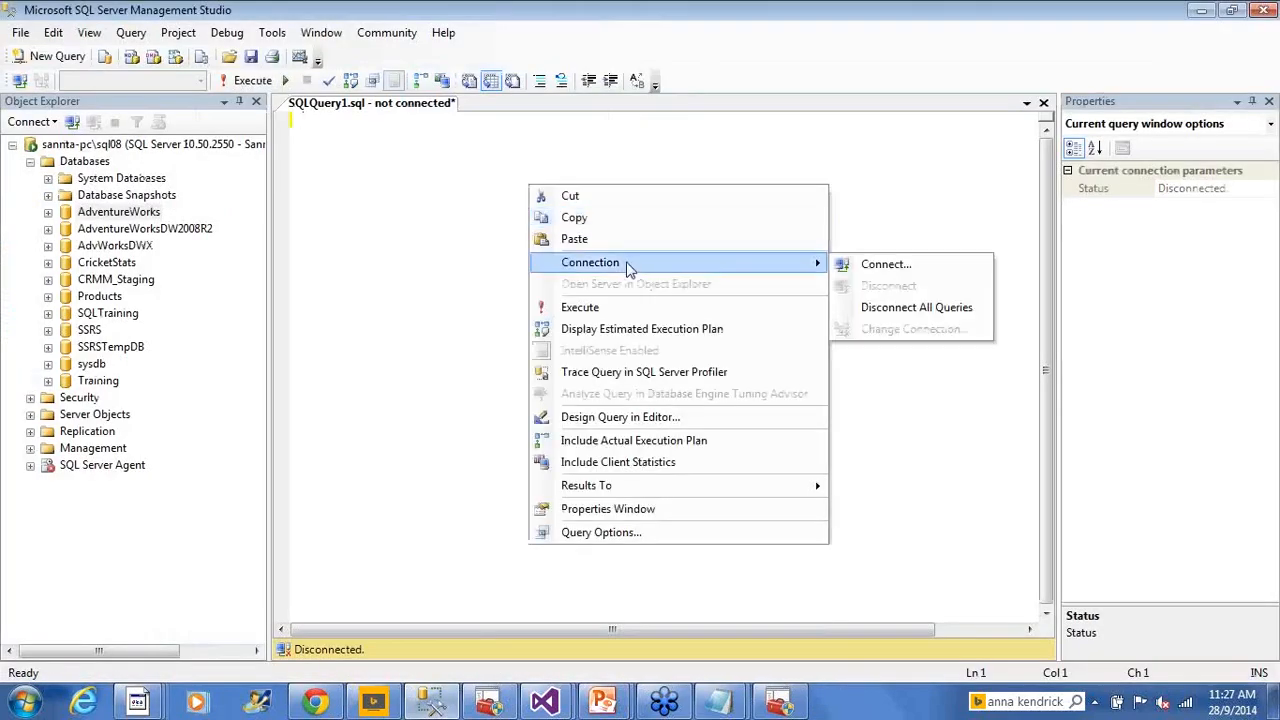
pyautogui.click(860, 267)
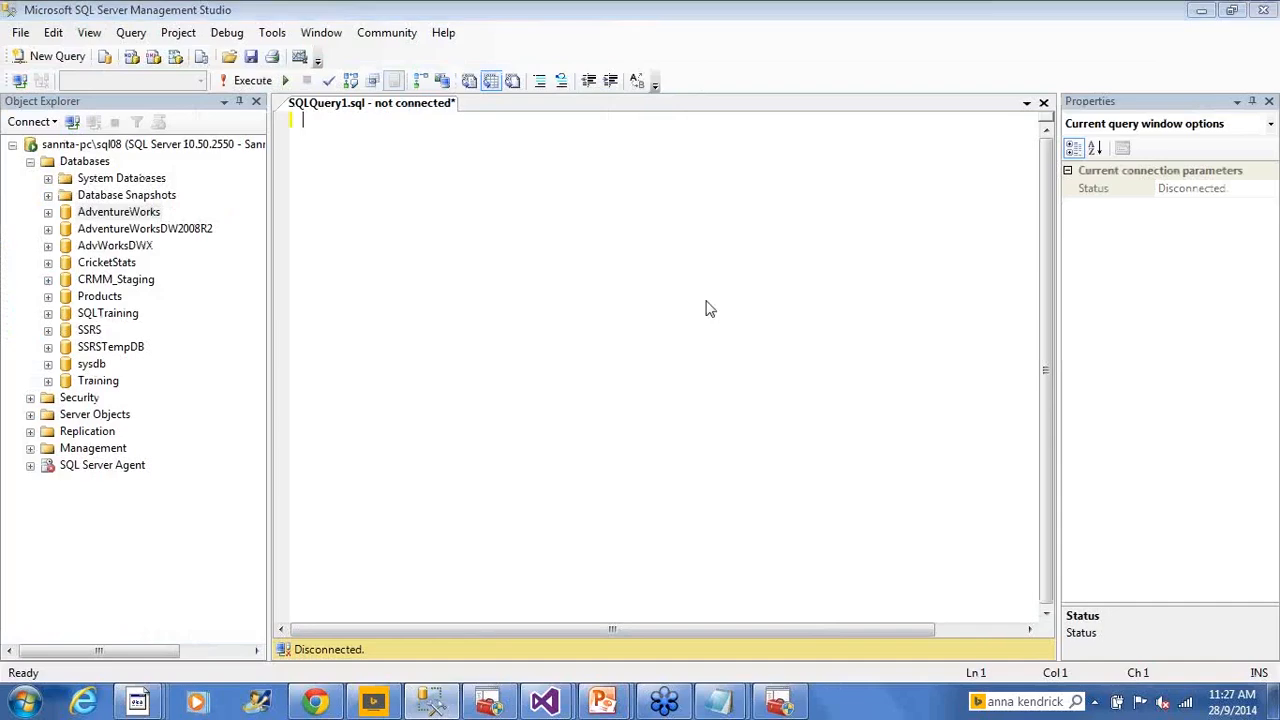
pyautogui.click(550, 389)
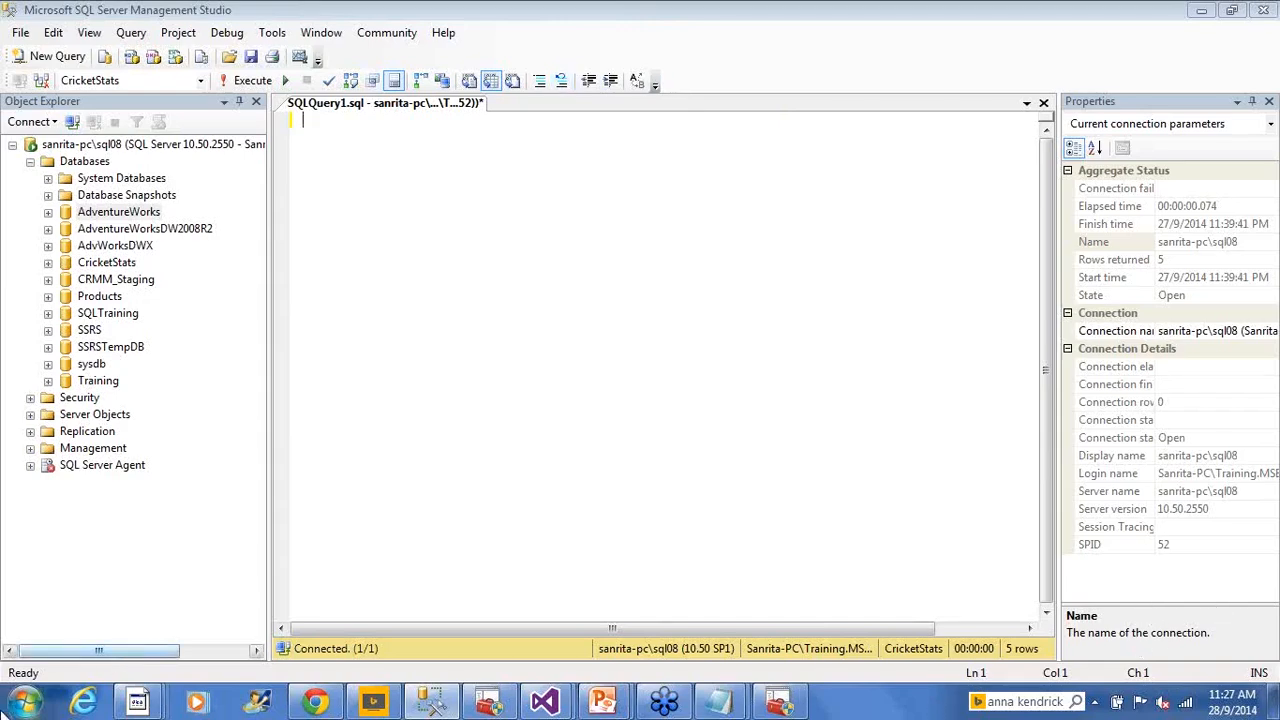
# Browse the Start menu's Microsoft SQL Server 2014 folder, then start changing the query window's connection
pyautogui.click(24, 700)
pyautogui.click(62, 615)
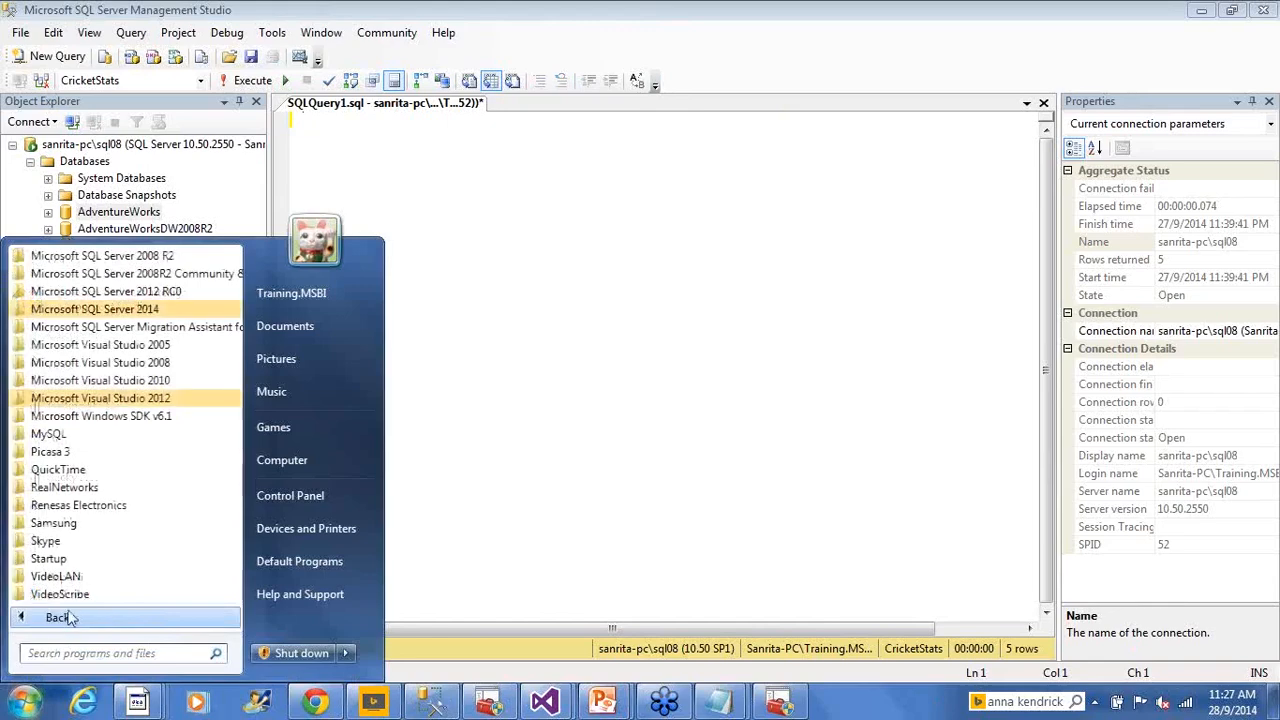
pyautogui.click(94, 309)
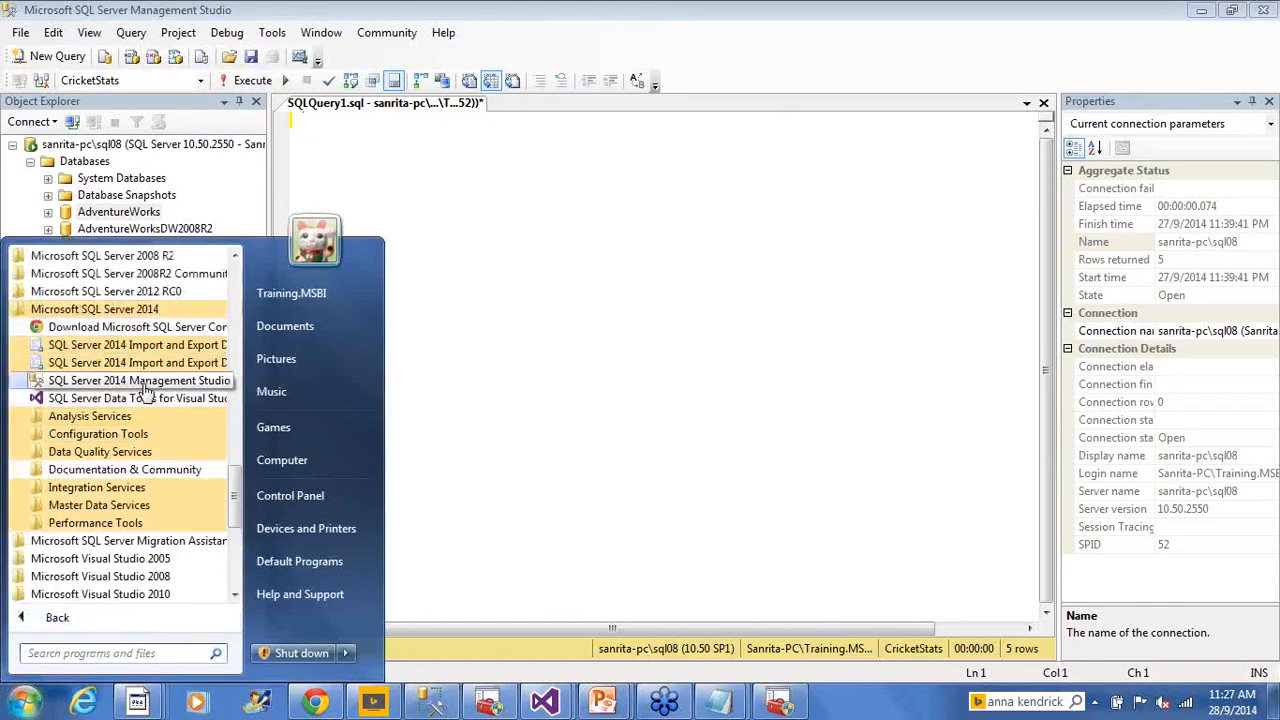
pyautogui.rightClick(431, 215)
pyautogui.moveTo(560, 291)
pyautogui.click(812, 360)
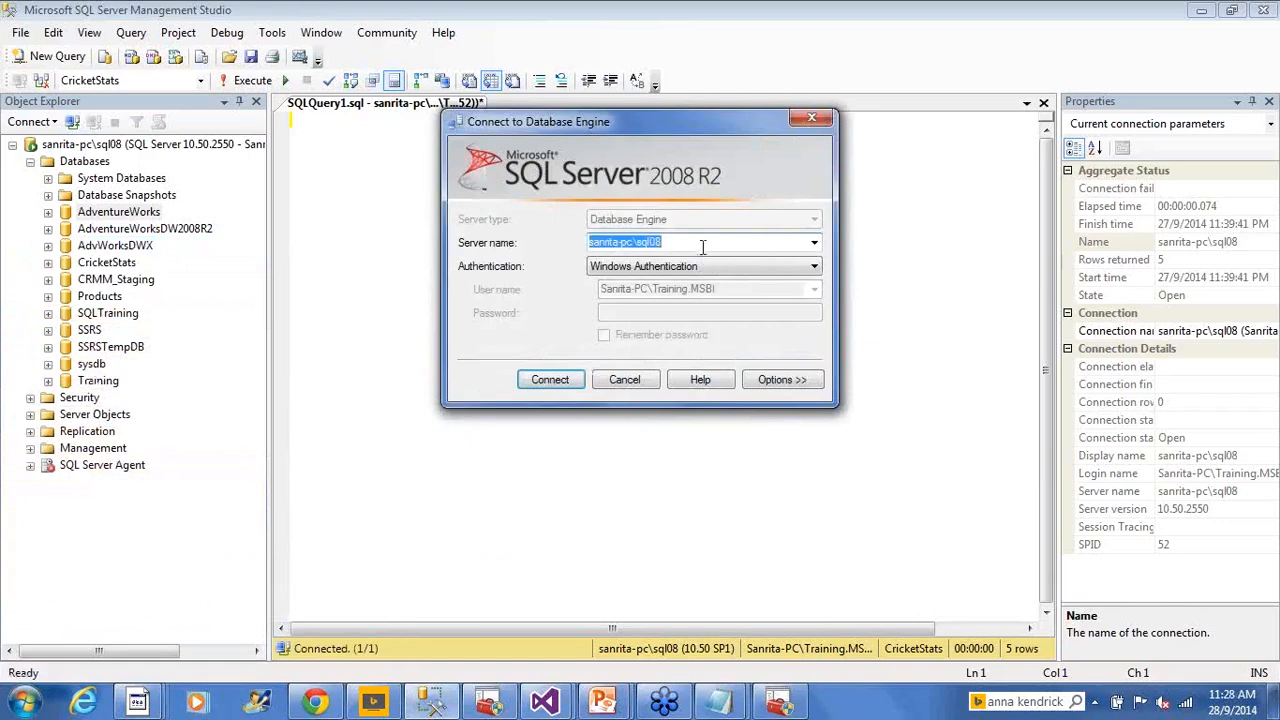
pyautogui.click(703, 247)
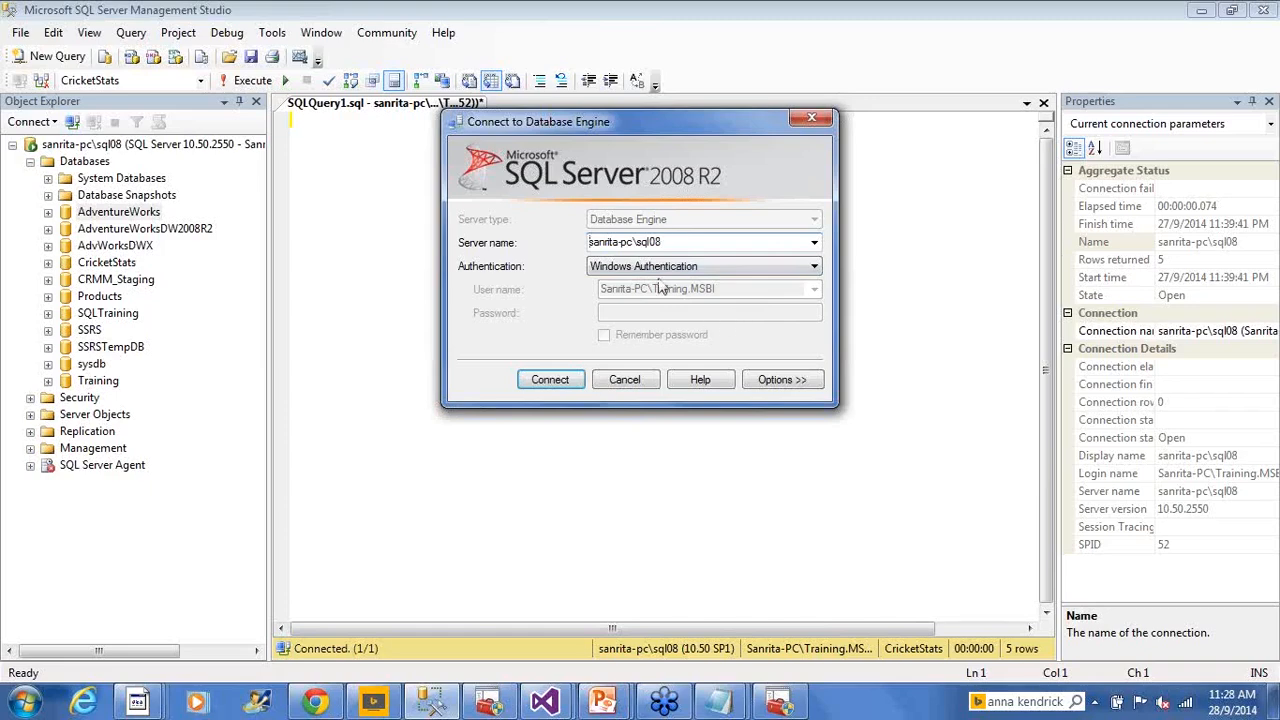
pyautogui.moveTo(632, 241); pyautogui.dragTo(587, 242)
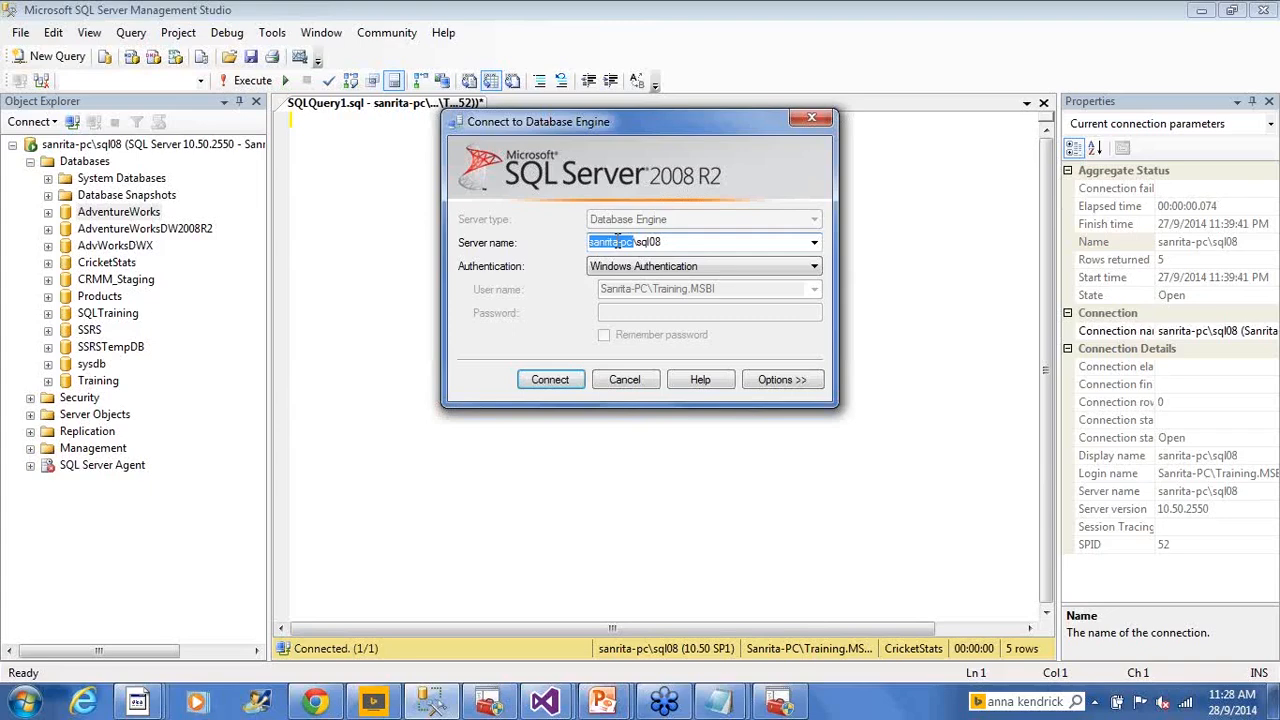
pyautogui.click(677, 244)
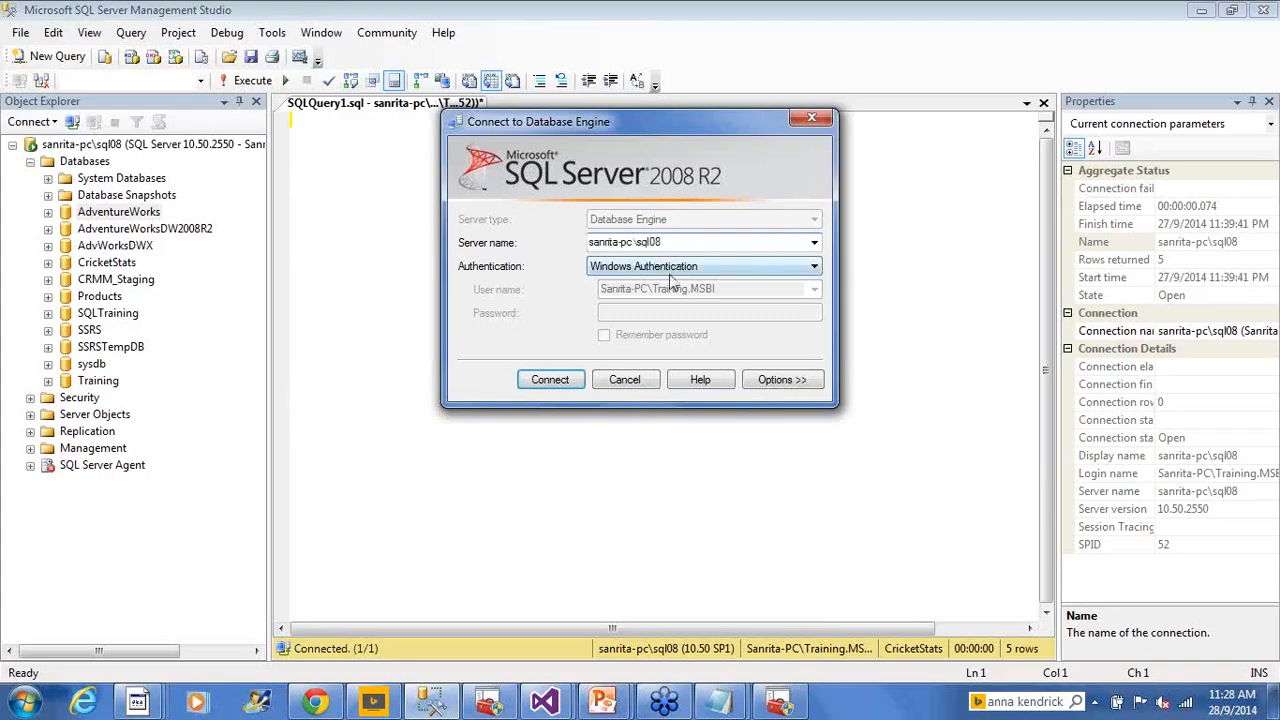
pyautogui.hotkey('shift', 'Left')
pyautogui.hotkey('shift', 'Left')
pyautogui.hotkey('shift', 'Left')
pyautogui.hotkey('shift', 'Left')
pyautogui.hotkey('shift', 'Left')
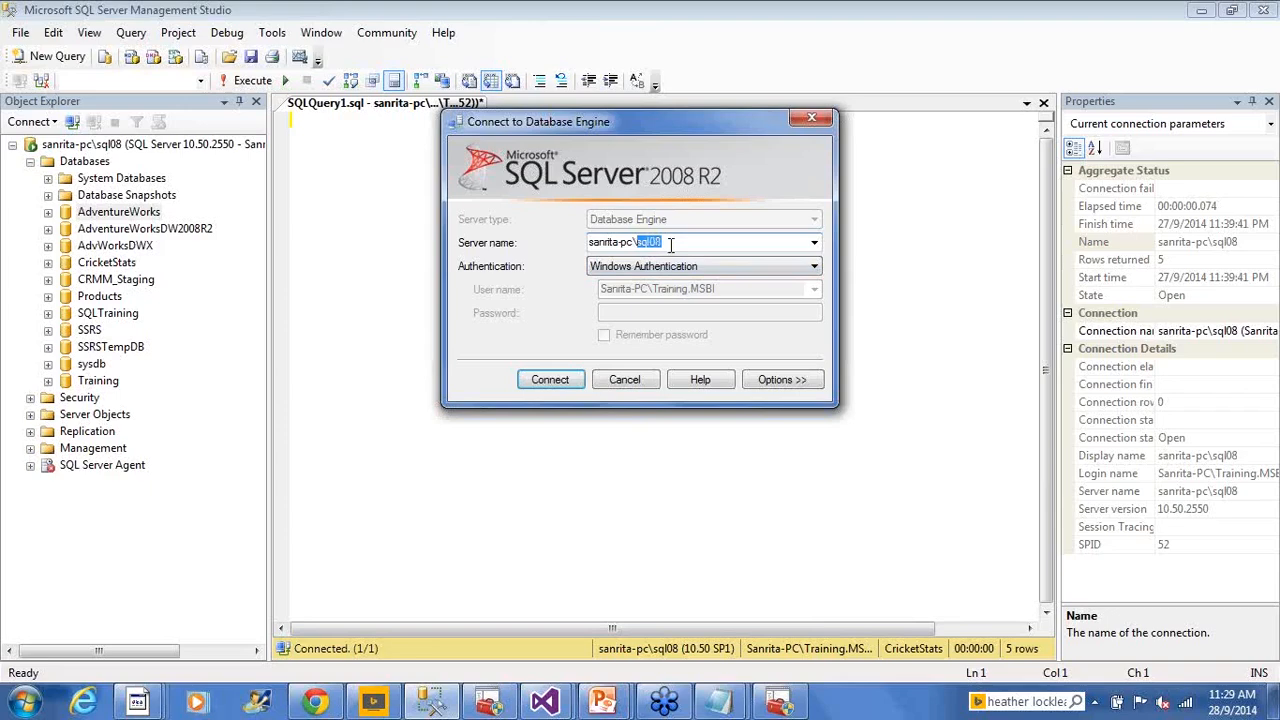
pyautogui.click(814, 243)
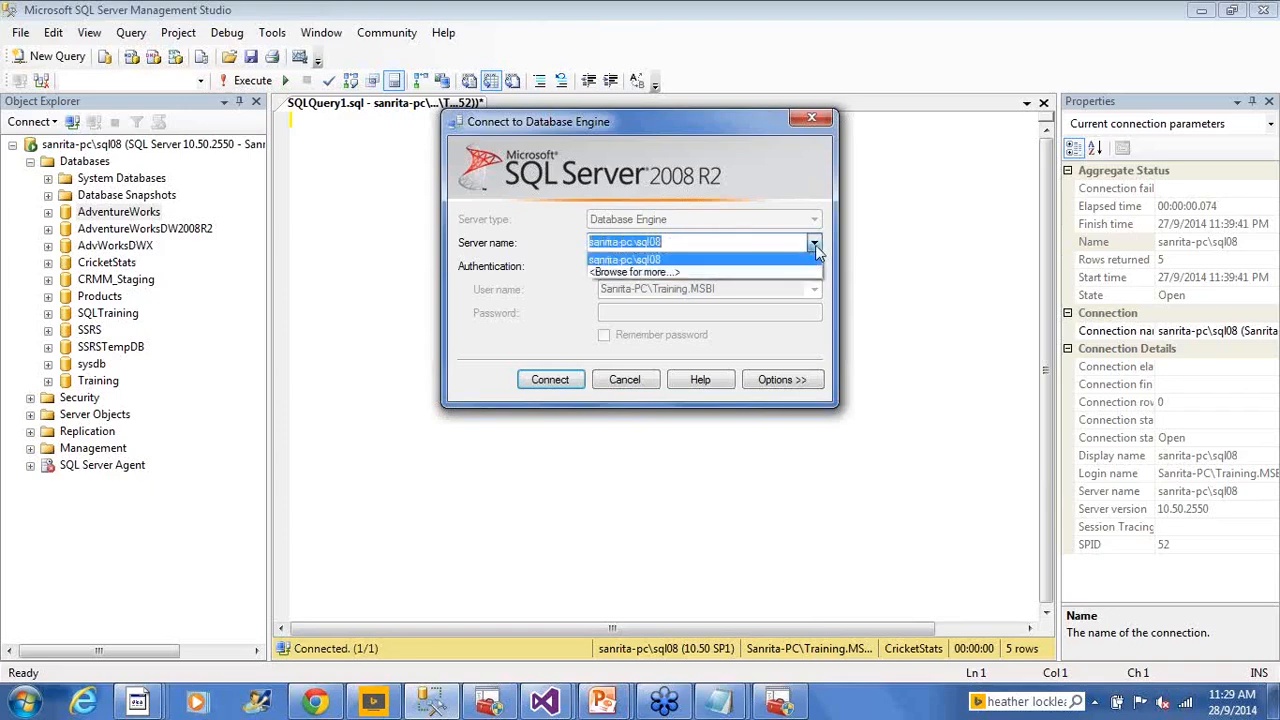
pyautogui.click(816, 250)
pyautogui.click(676, 245)
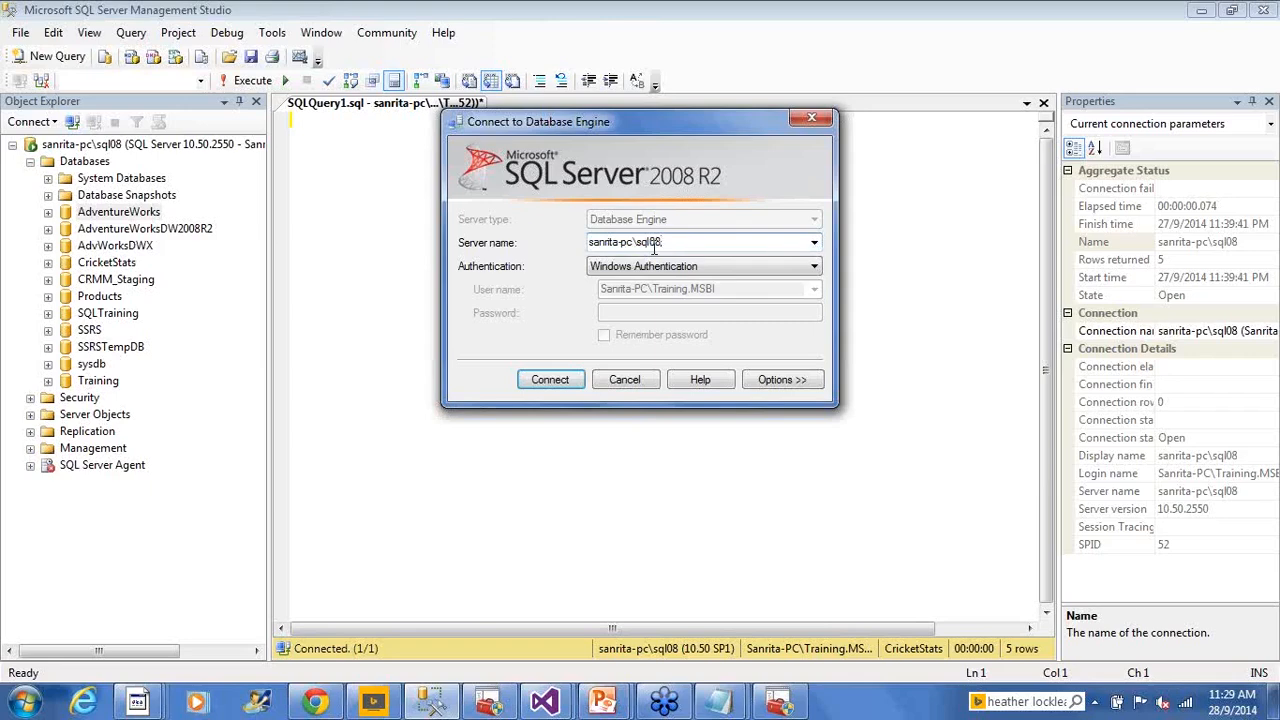
pyautogui.hotkey('shift', 'Left')
pyautogui.hotkey('shift', 'Left')
pyautogui.hotkey('shift', 'Left')
pyautogui.hotkey('shift', 'Left')
pyautogui.hotkey('shift', 'Left')
# Check the machine and sql08 instance names, then connect with Windows Authentication as session 55
pyautogui.moveTo(628, 243); pyautogui.dragTo(578, 243)
pyautogui.moveTo(637, 243); pyautogui.dragTo(669, 243)
pyautogui.click(557, 389)
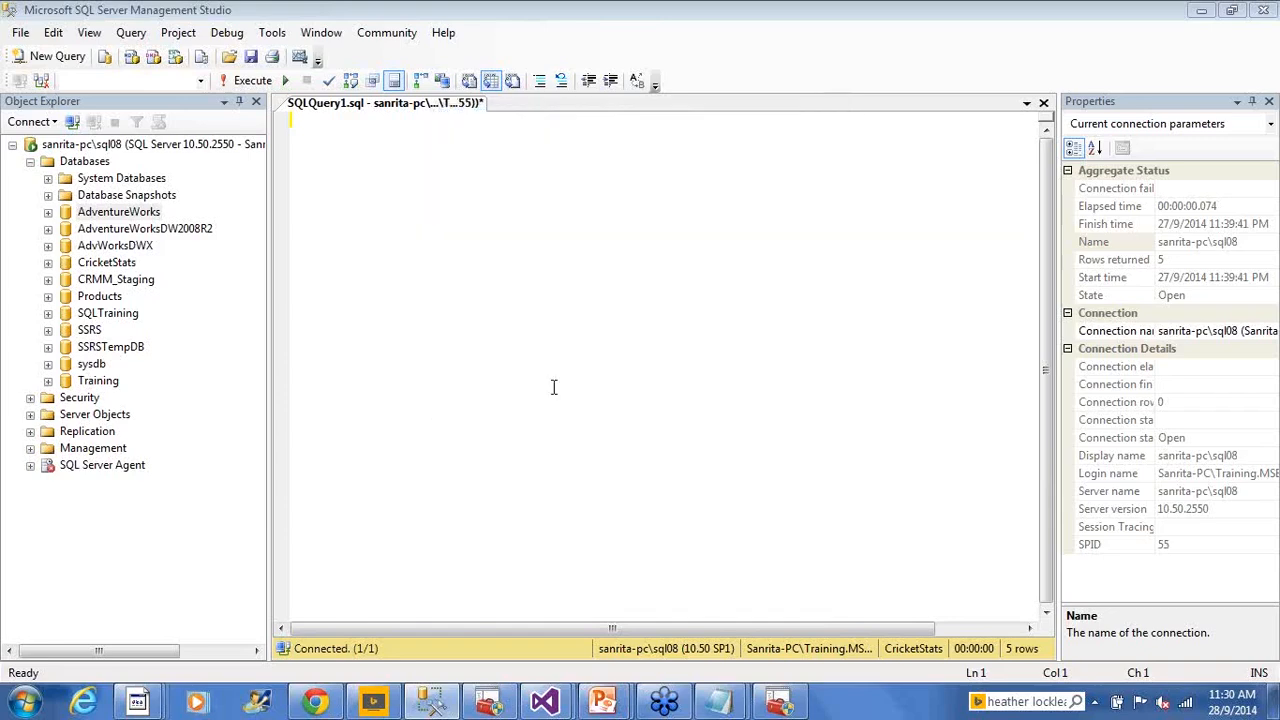
pyautogui.rightClick(480, 209)
# Start a connection change and compare SQL Server Authentication with Windows Authentication
pyautogui.moveTo(588, 287)
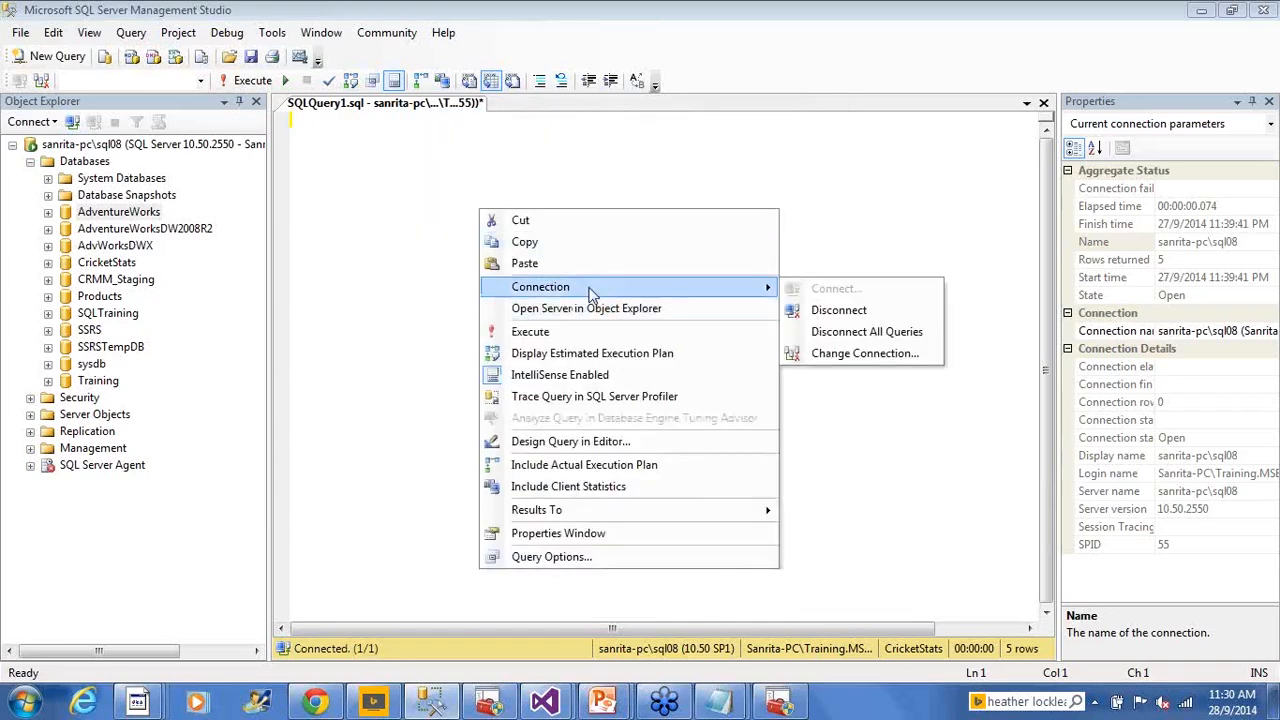
pyautogui.click(852, 352)
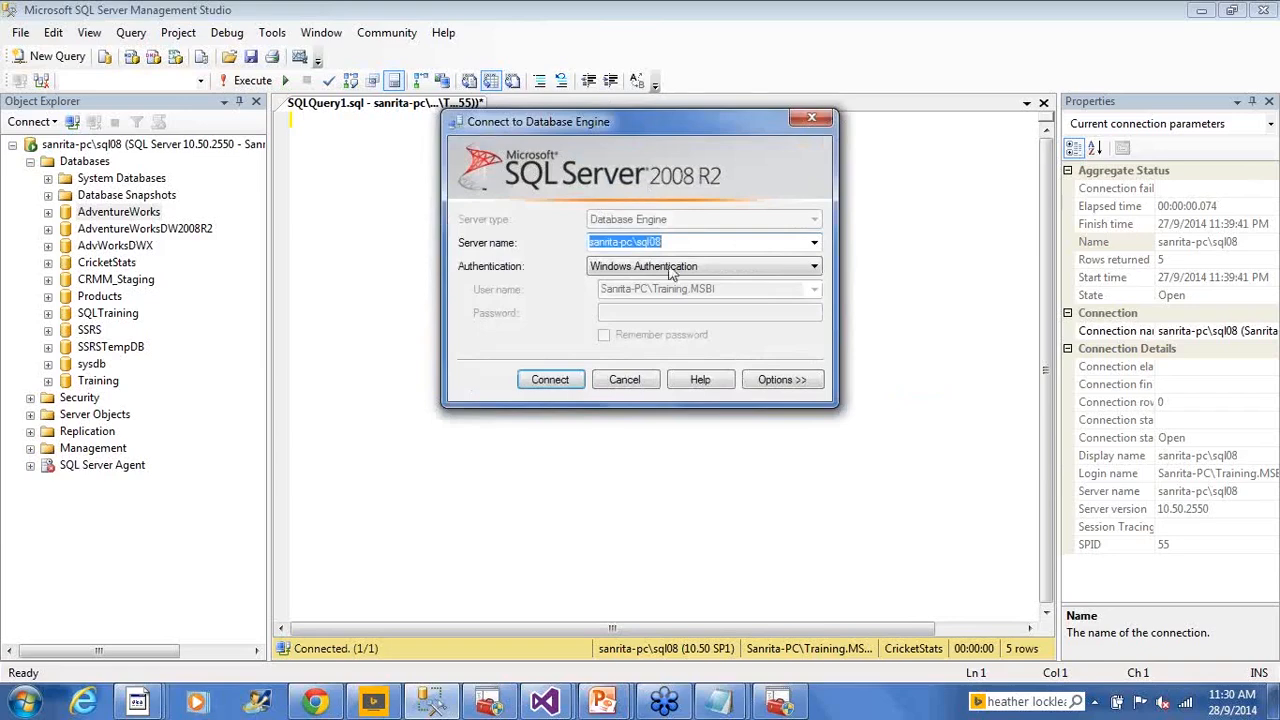
pyautogui.click(624, 266)
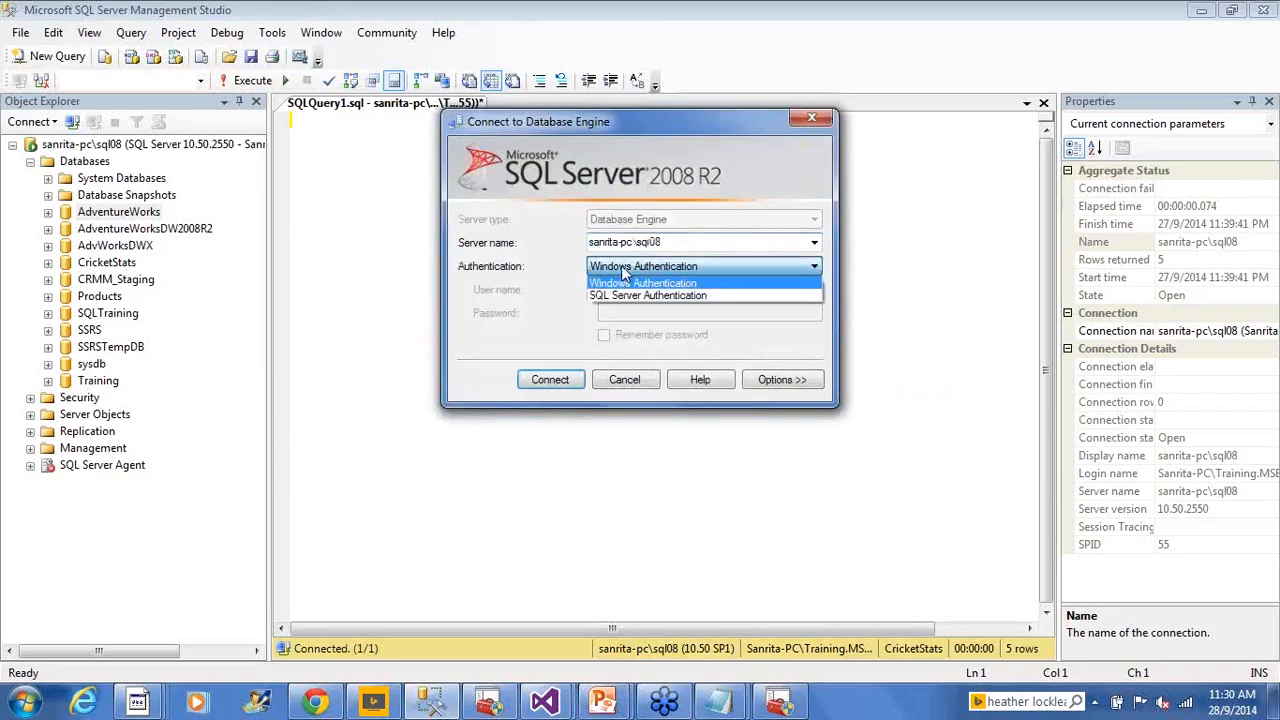
pyautogui.click(628, 292)
pyautogui.click(625, 268)
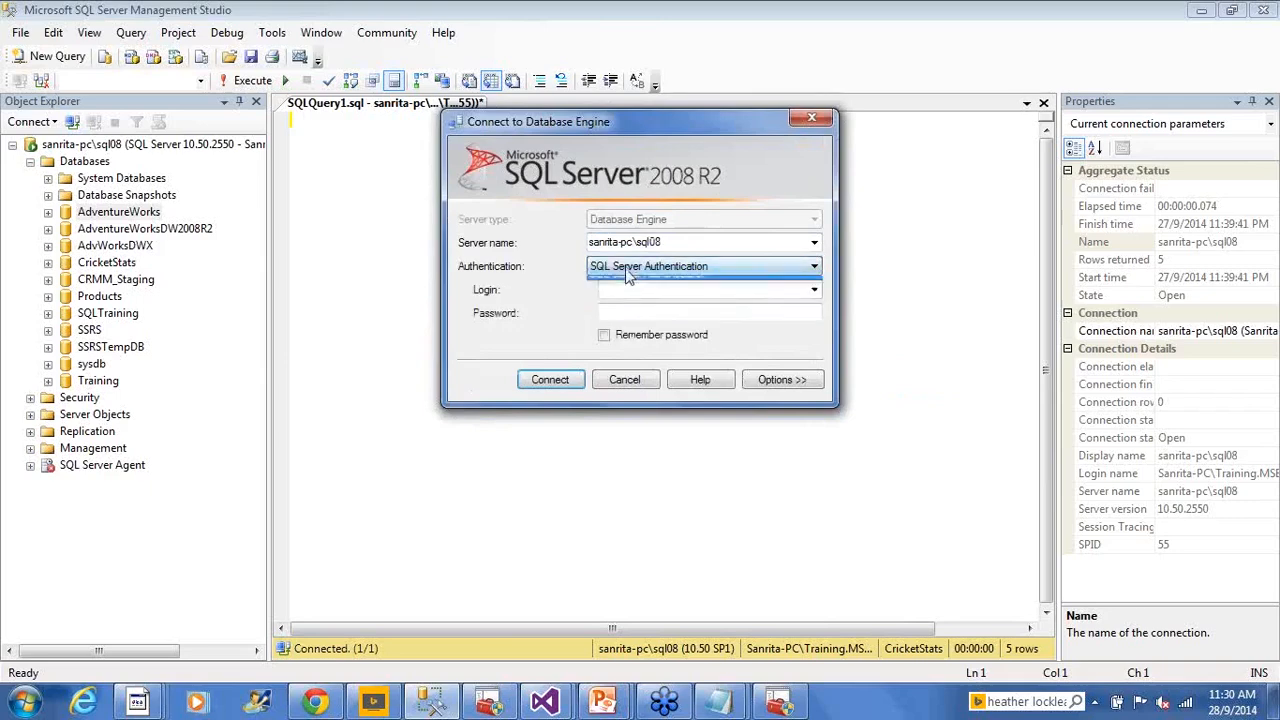
pyautogui.click(628, 281)
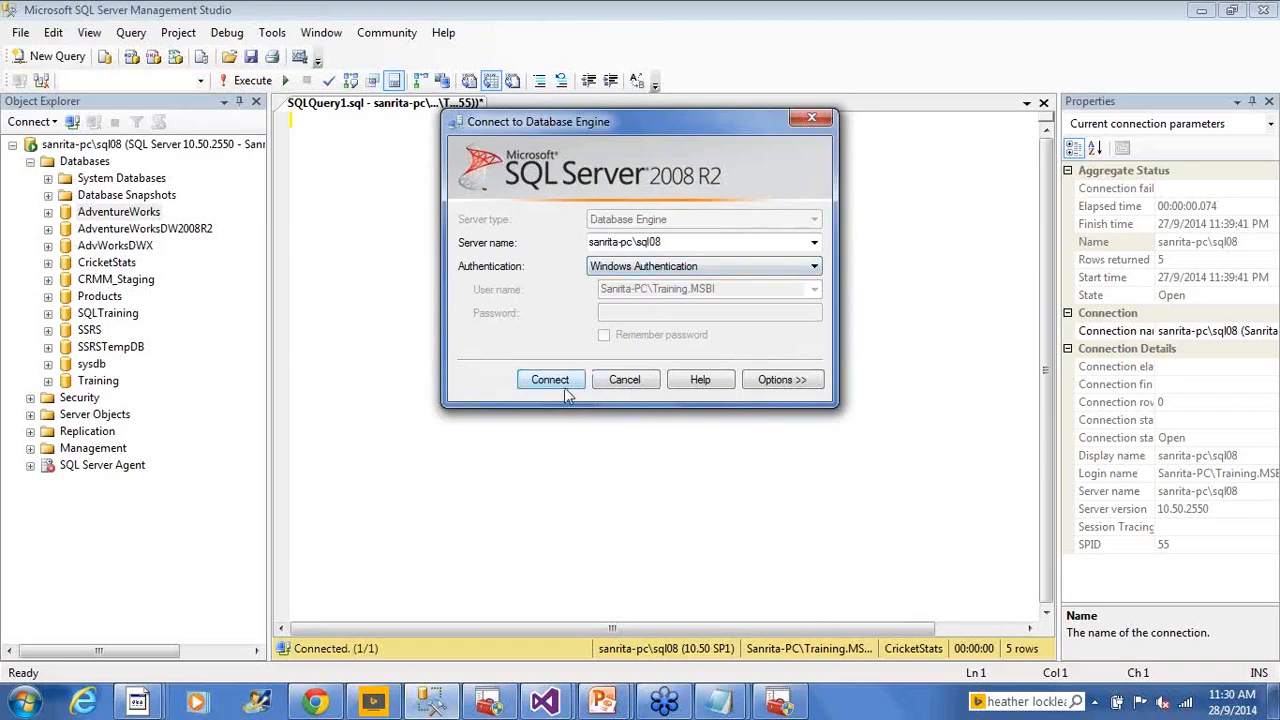
# Preview the SQL Server login fields, then reconnect to sql08 using Windows Authentication
pyautogui.click(658, 270)
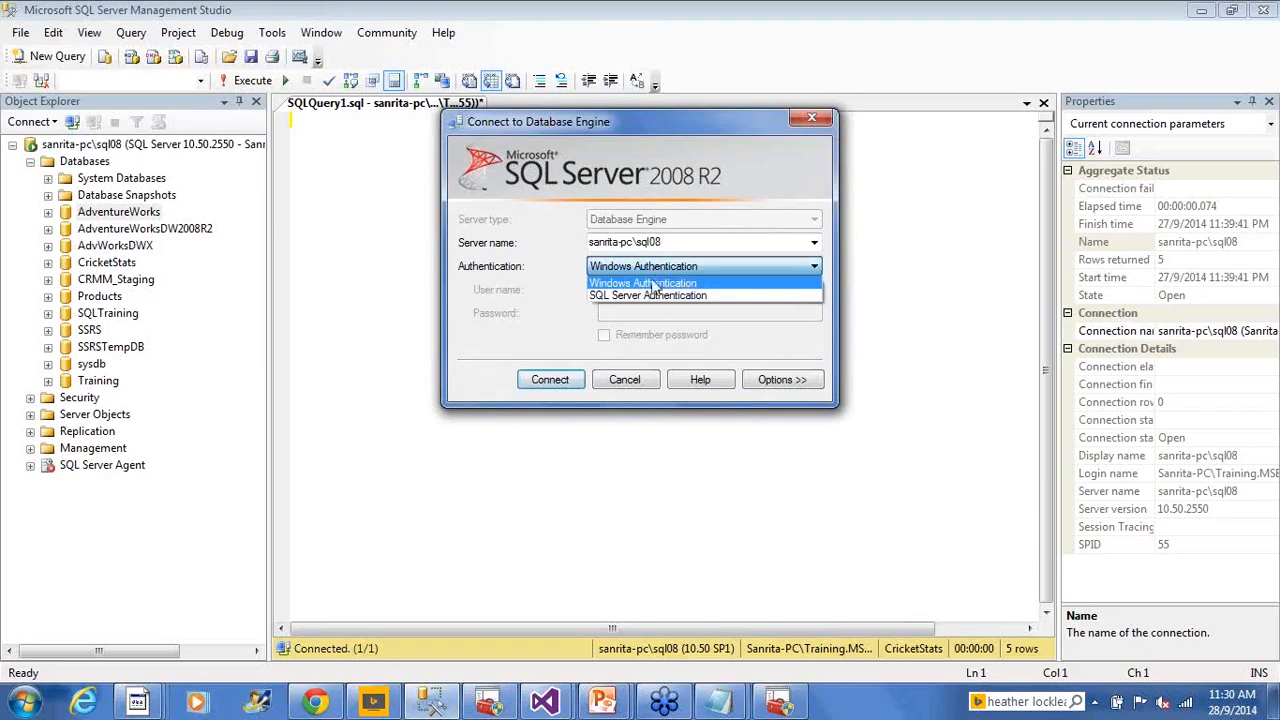
pyautogui.click(652, 295)
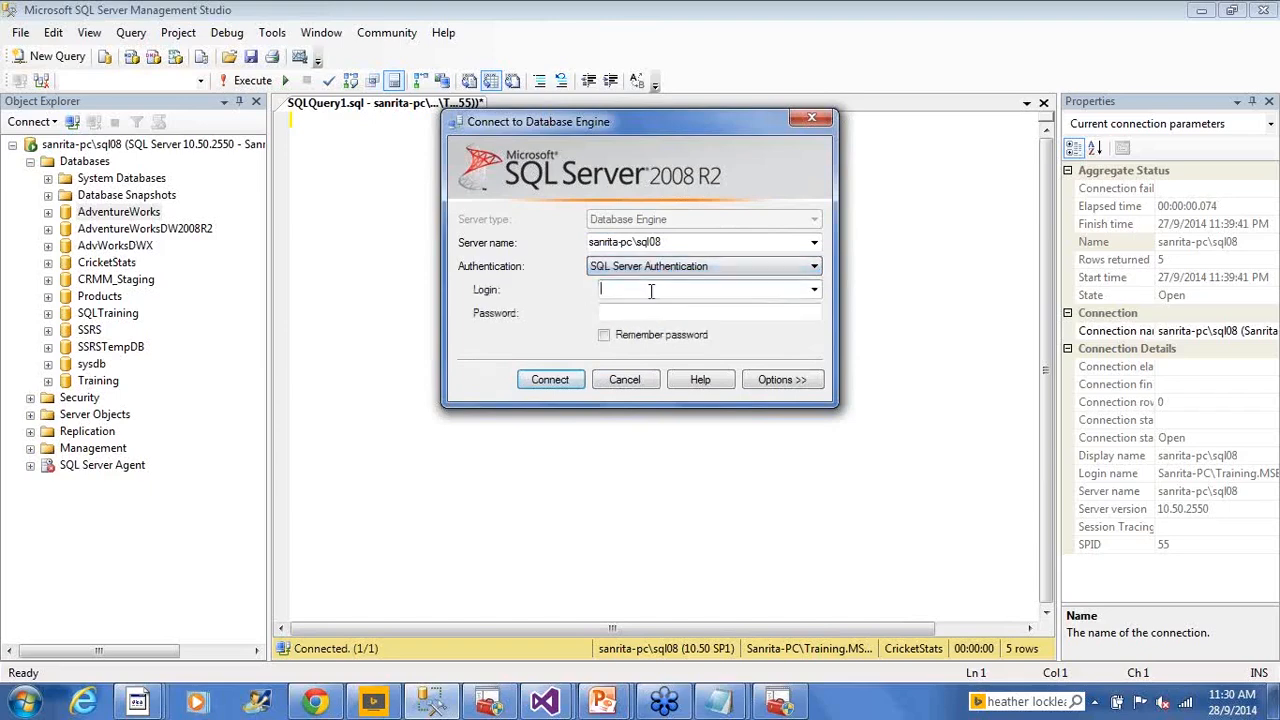
pyautogui.click(640, 313)
pyautogui.click(638, 268)
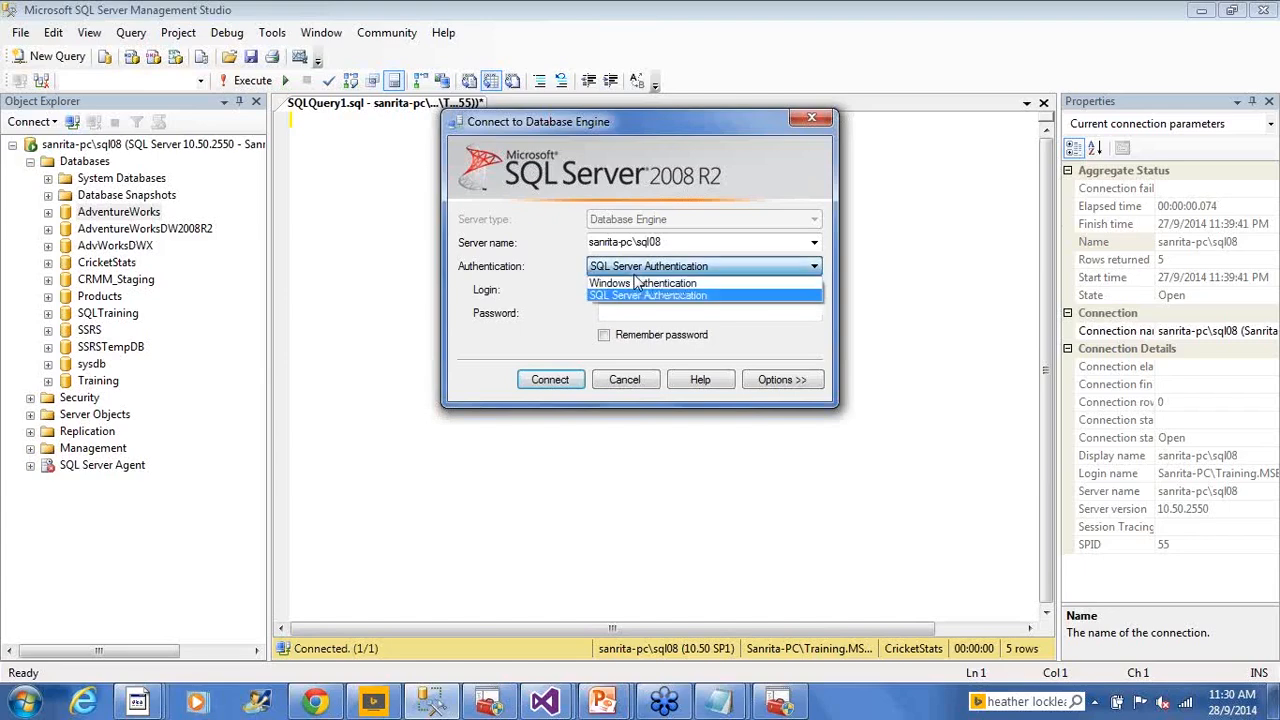
pyautogui.click(640, 283)
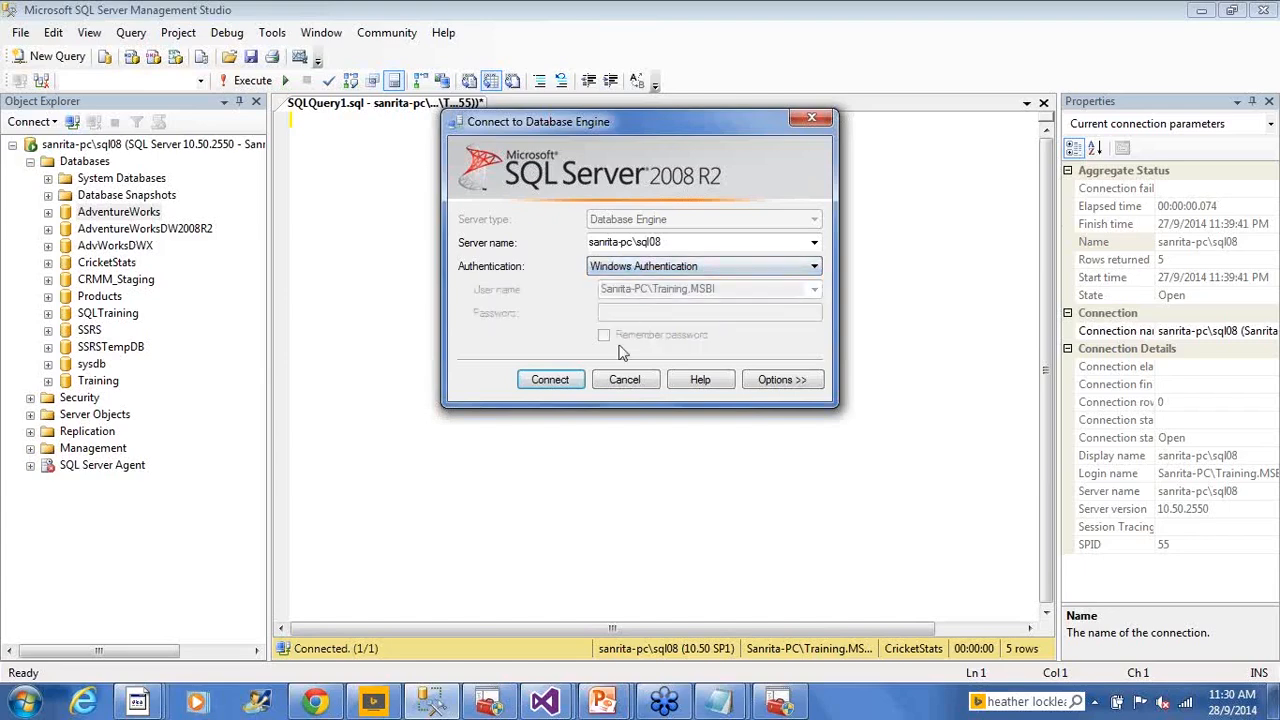
pyautogui.click(567, 385)
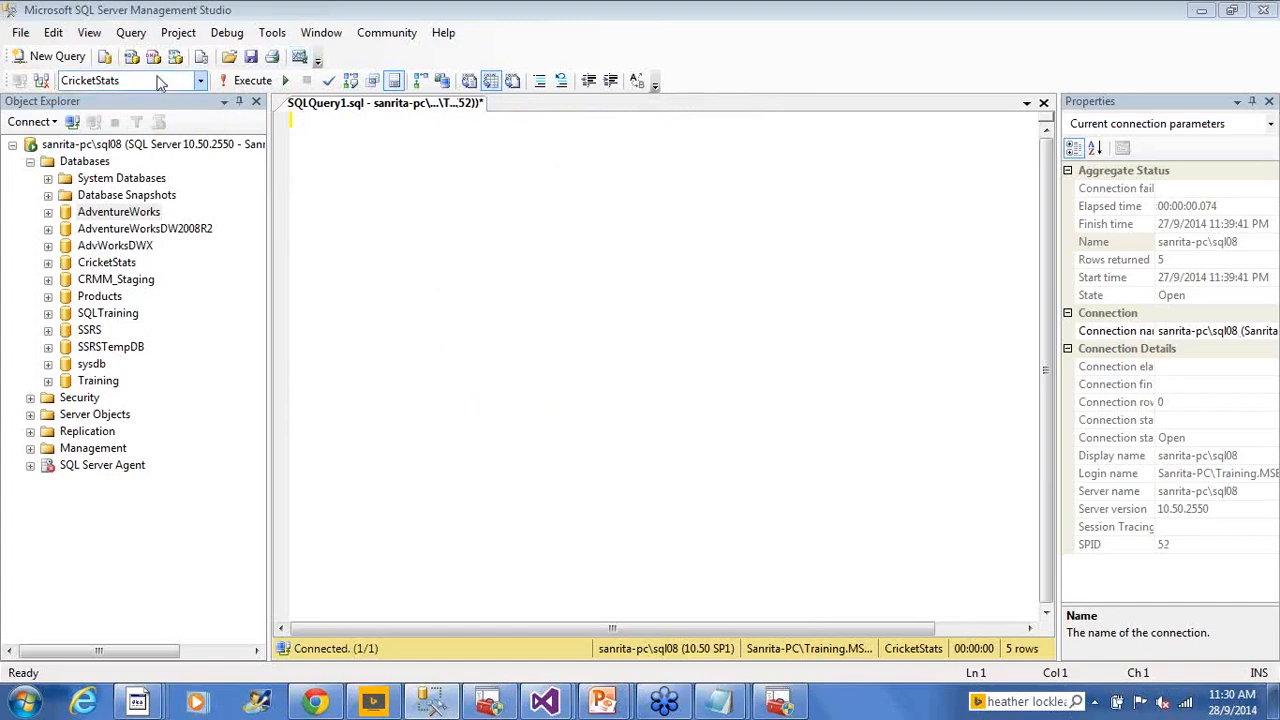
pyautogui.click(200, 80)
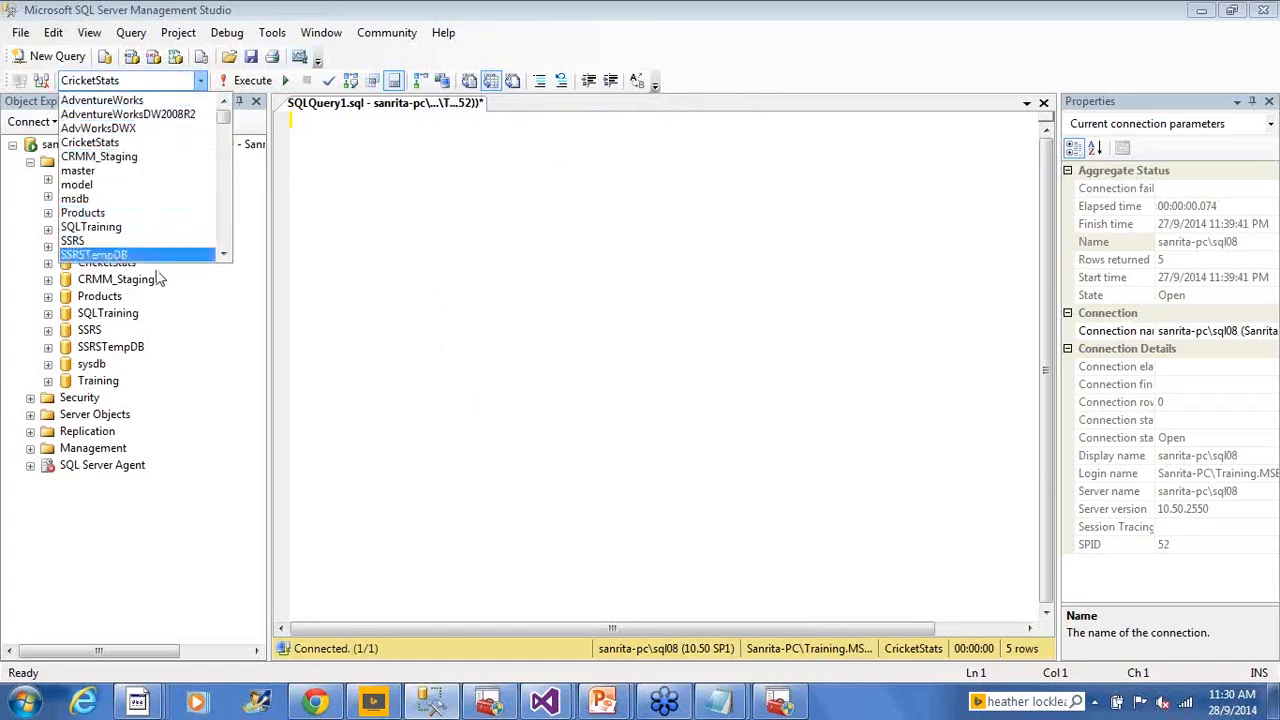
# Run select * from HumanResources.NewHires against AdventureWorks, which returns 0 rows
pyautogui.click(150, 106)
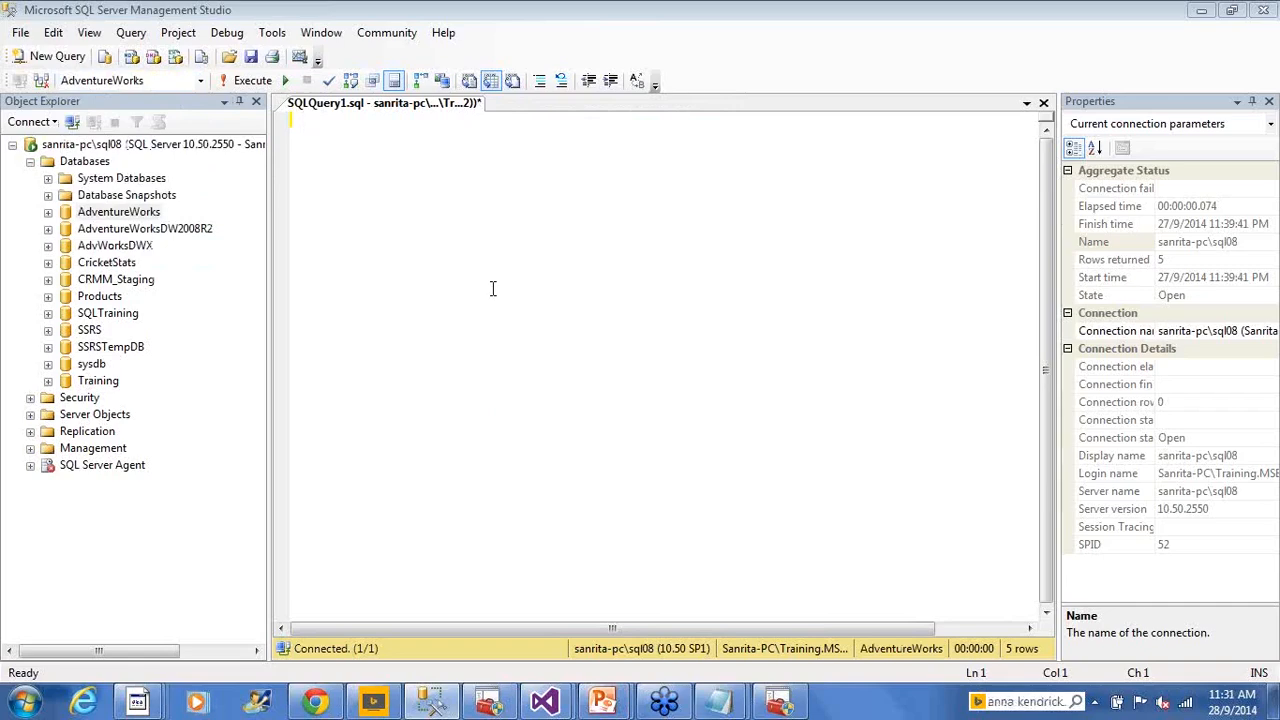
pyautogui.write('select * from HumanResources.')
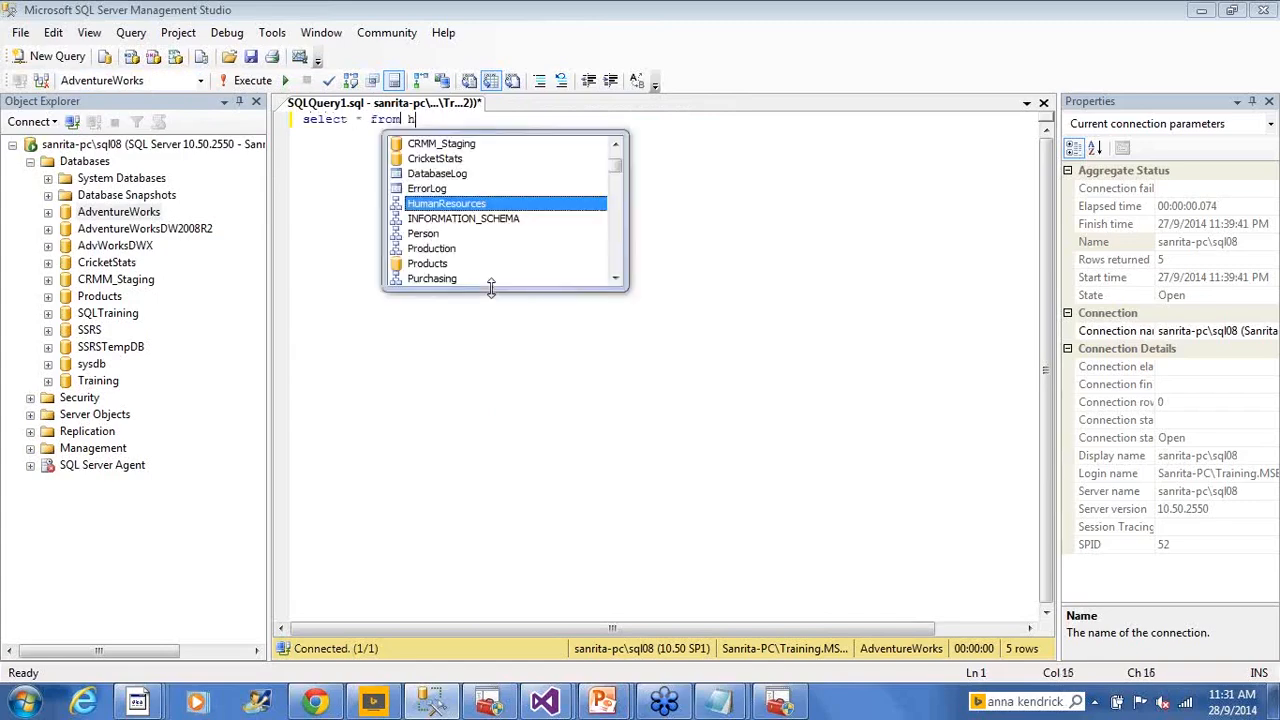
pyautogui.write('N')
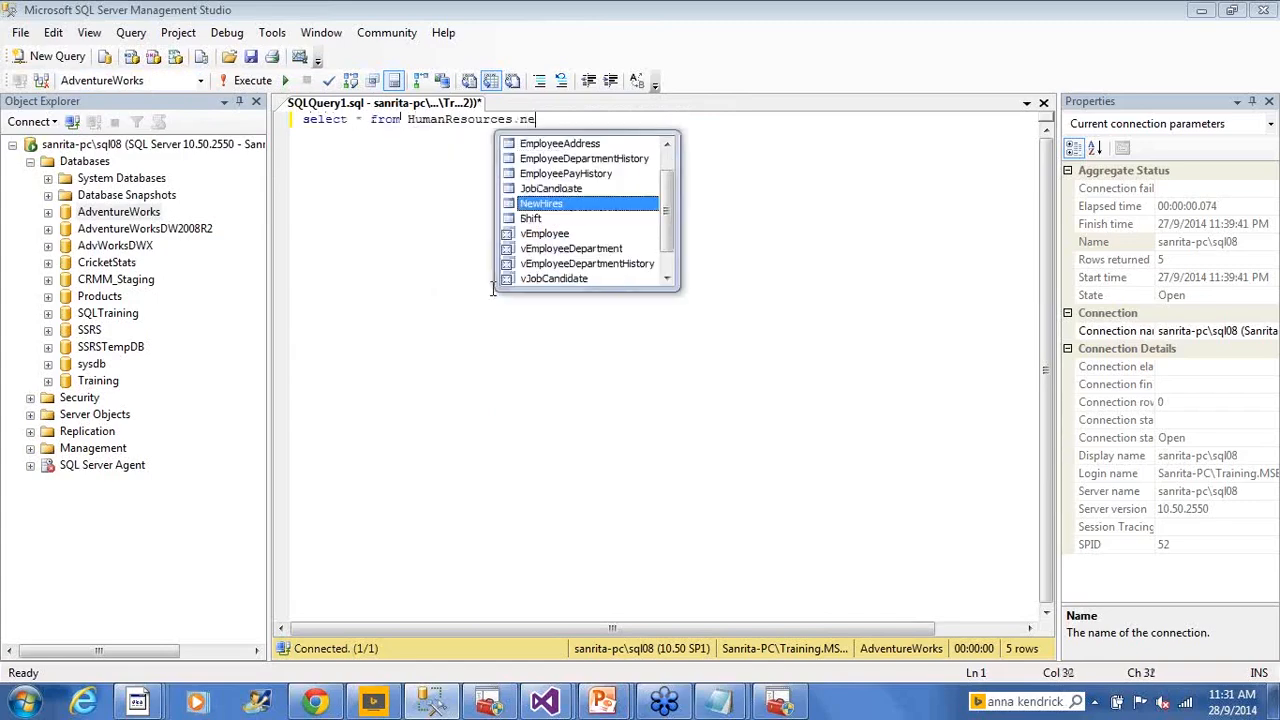
pyautogui.press('Tab')
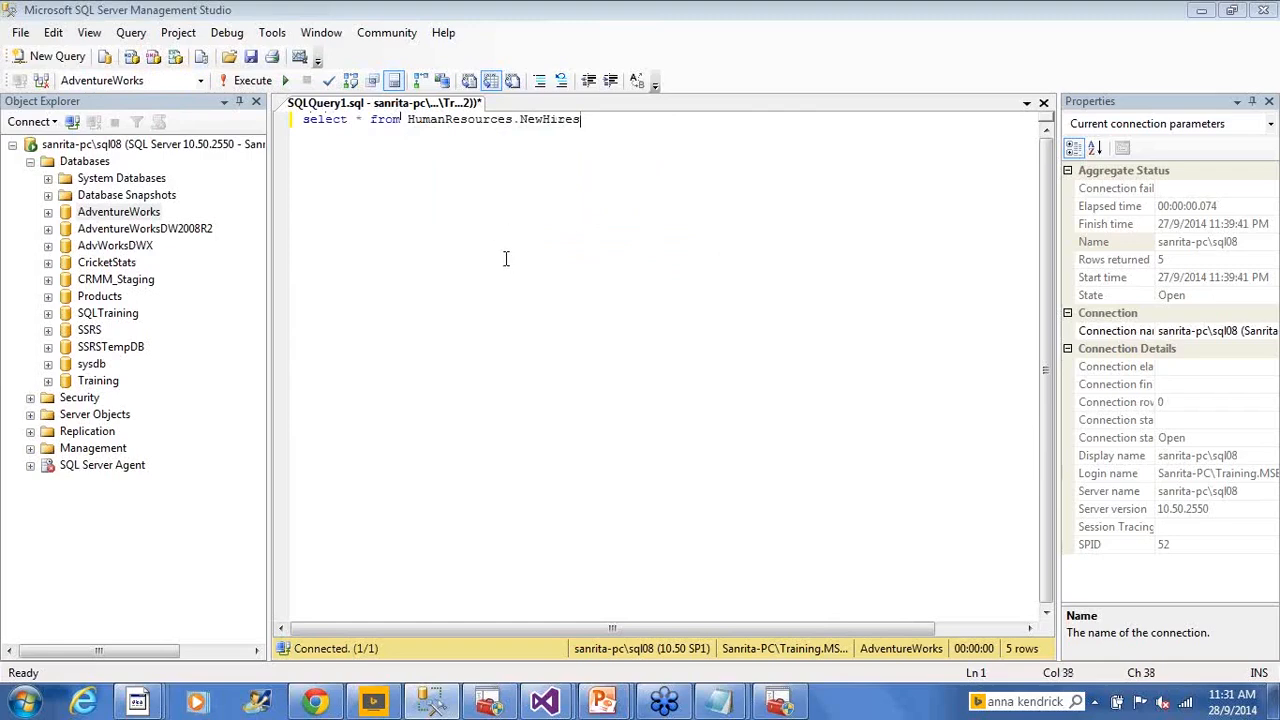
pyautogui.click(250, 80)
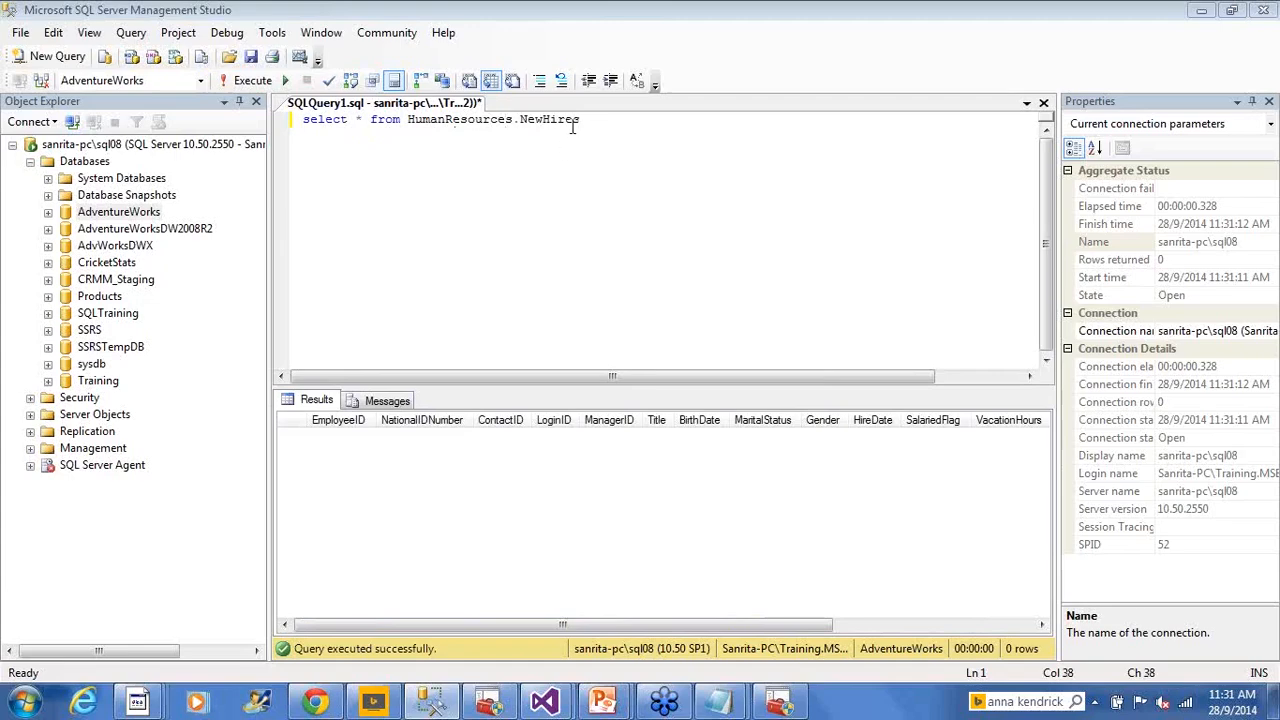
pyautogui.moveTo(573, 125); pyautogui.dragTo(302, 120)
pyautogui.click(523, 235)
pyautogui.press('Right')
pyautogui.hotkey('shift', 'Right')
# Check the Employees.xls workbook and its path in the Execute SQL Setup folder
pyautogui.moveTo(140, 703)
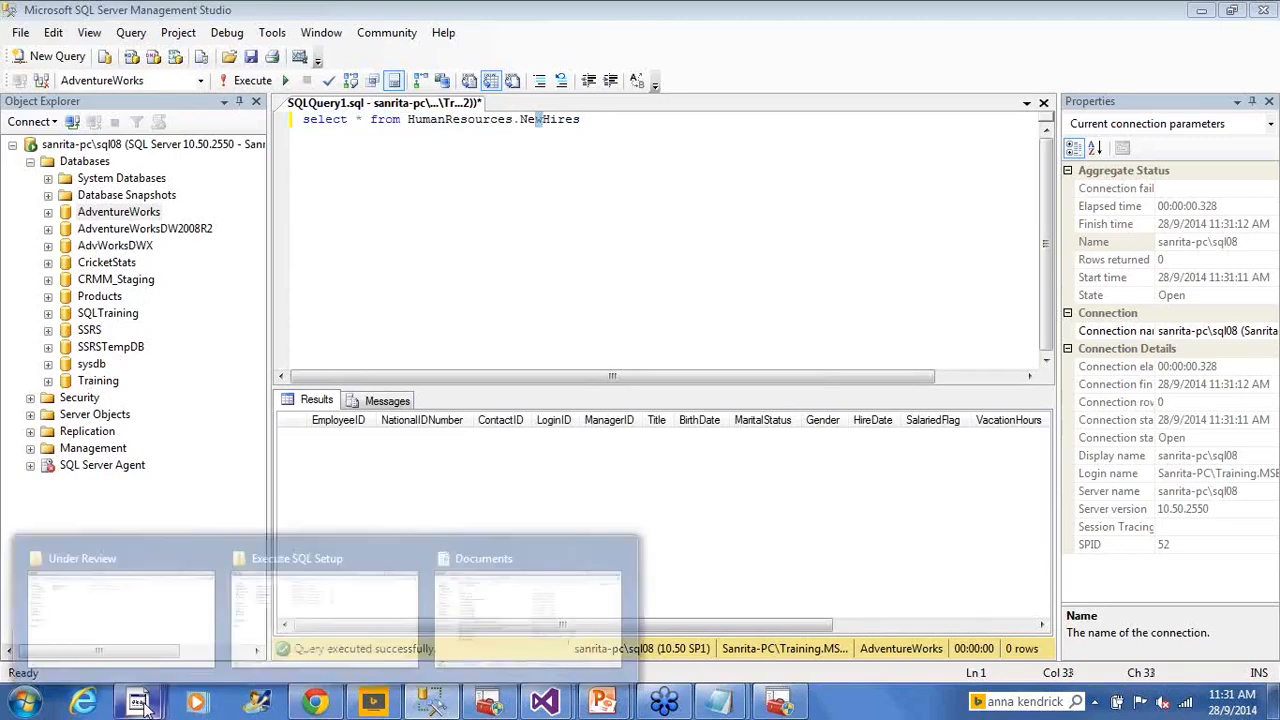
pyautogui.click(343, 615)
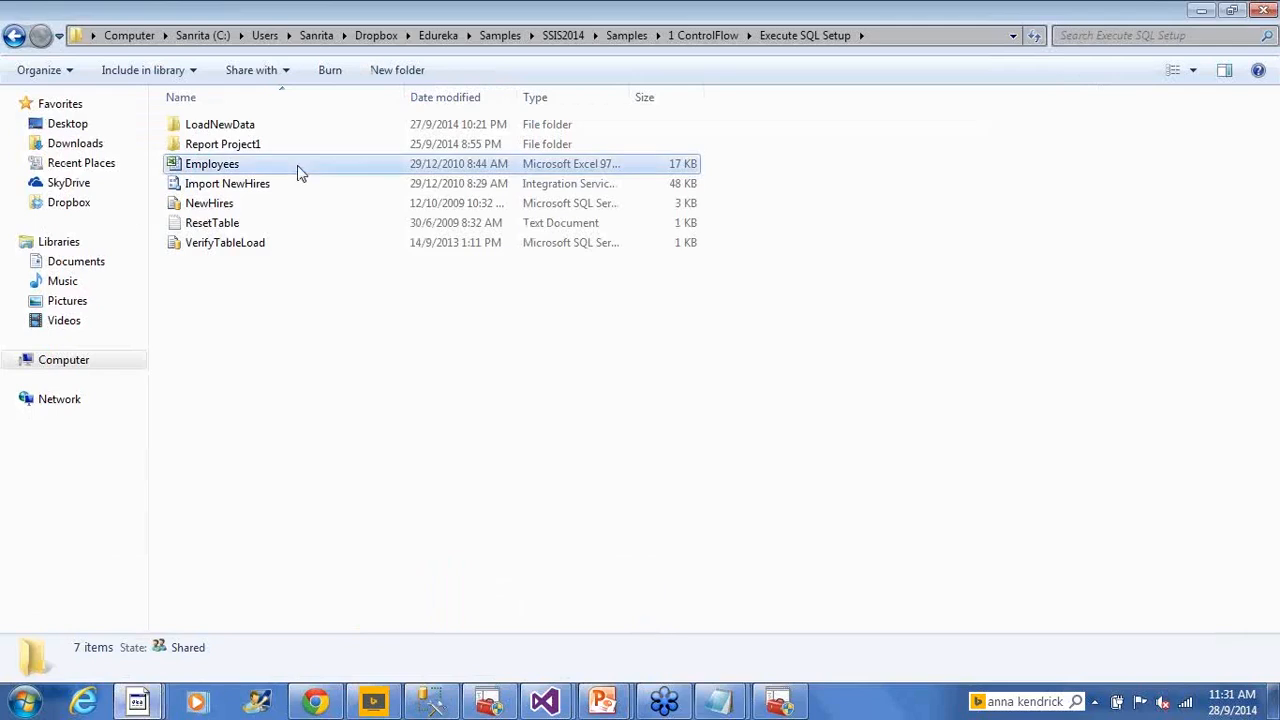
pyautogui.click(894, 43)
pyautogui.click(642, 499)
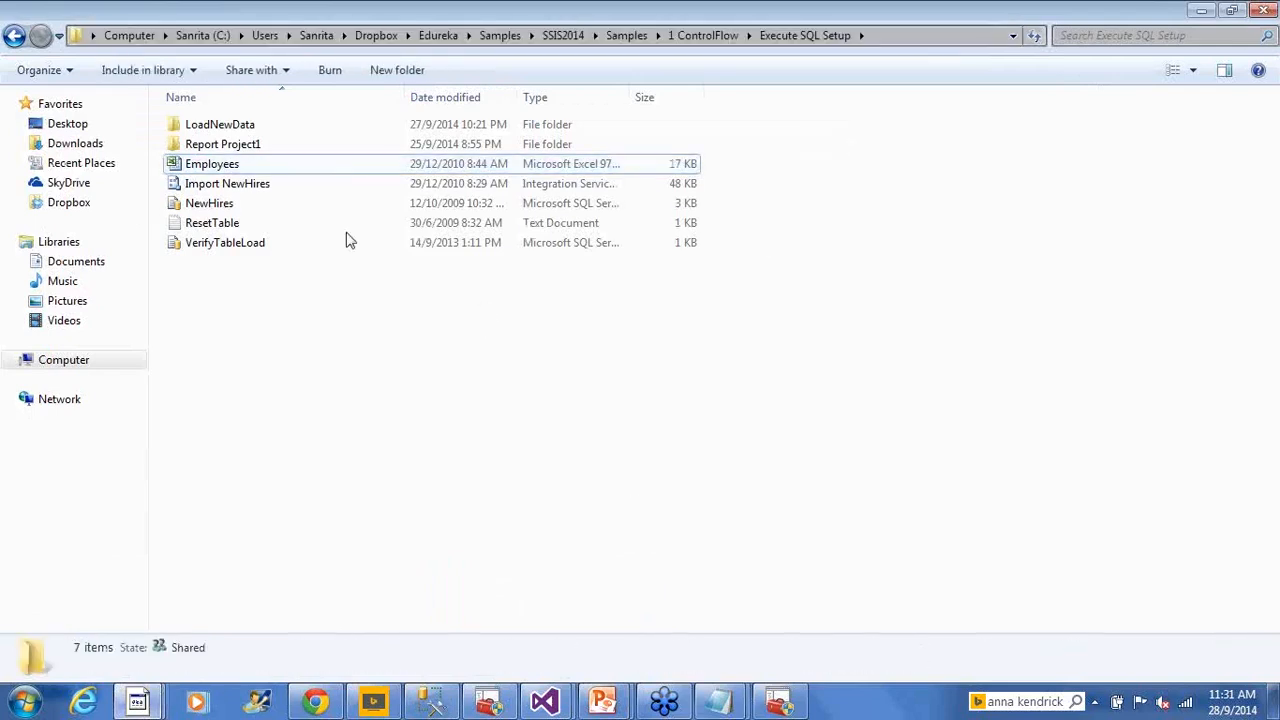
pyautogui.click(286, 166)
# Bring the Module2_Edureka_SSISArchitecture Visual Studio project back to the front
pyautogui.hotkey('alt', 'Tab')
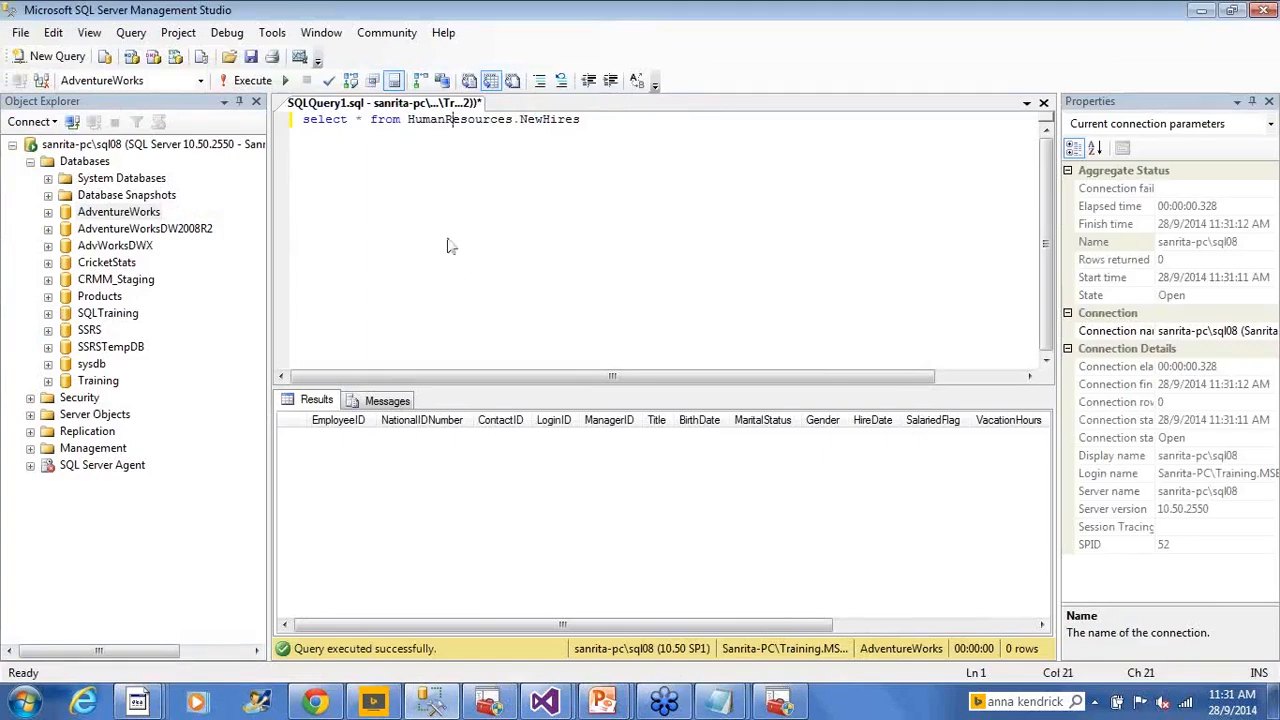
pyautogui.hotkey('alt', 'Tab')
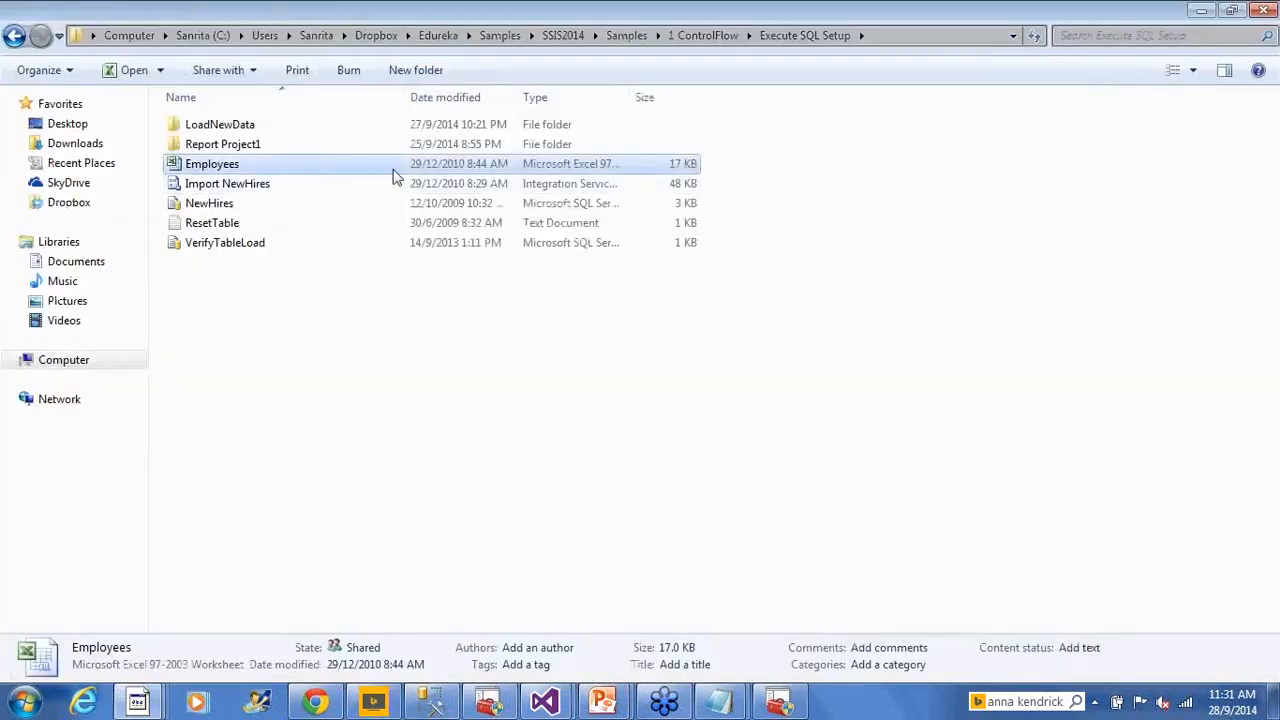
pyautogui.hotkey('alt', 'Tab')
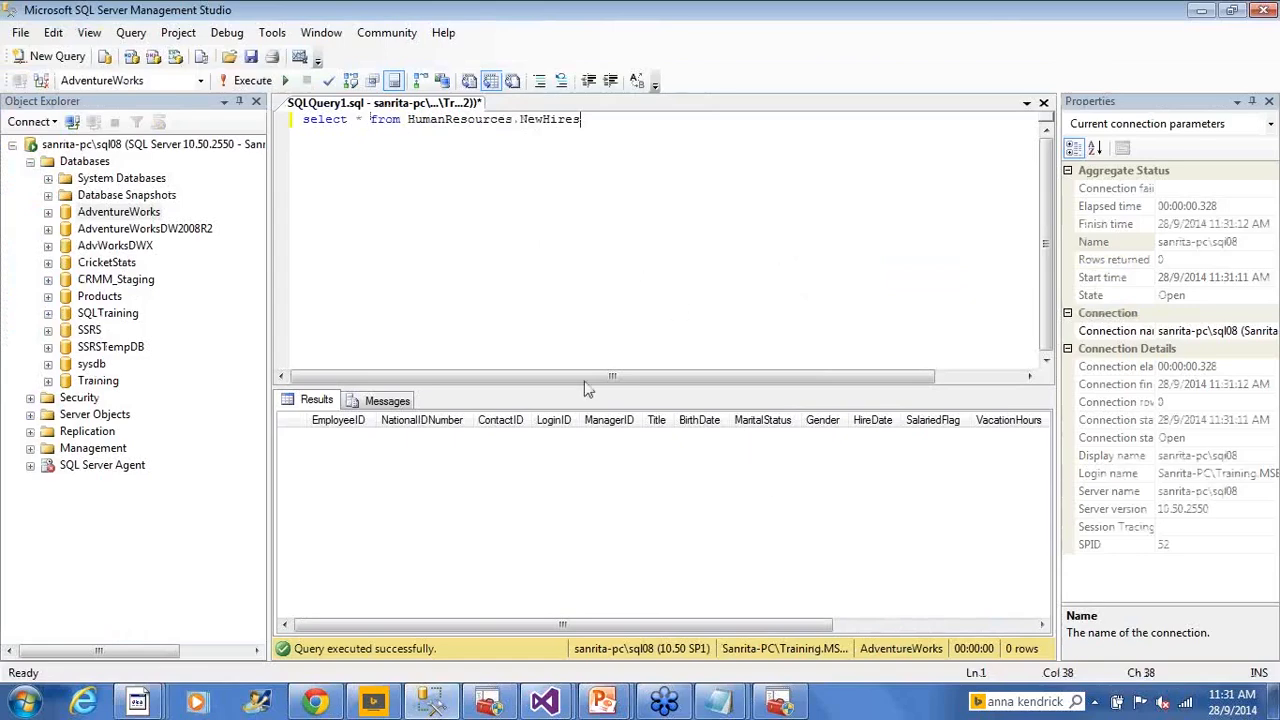
pyautogui.click(560, 698)
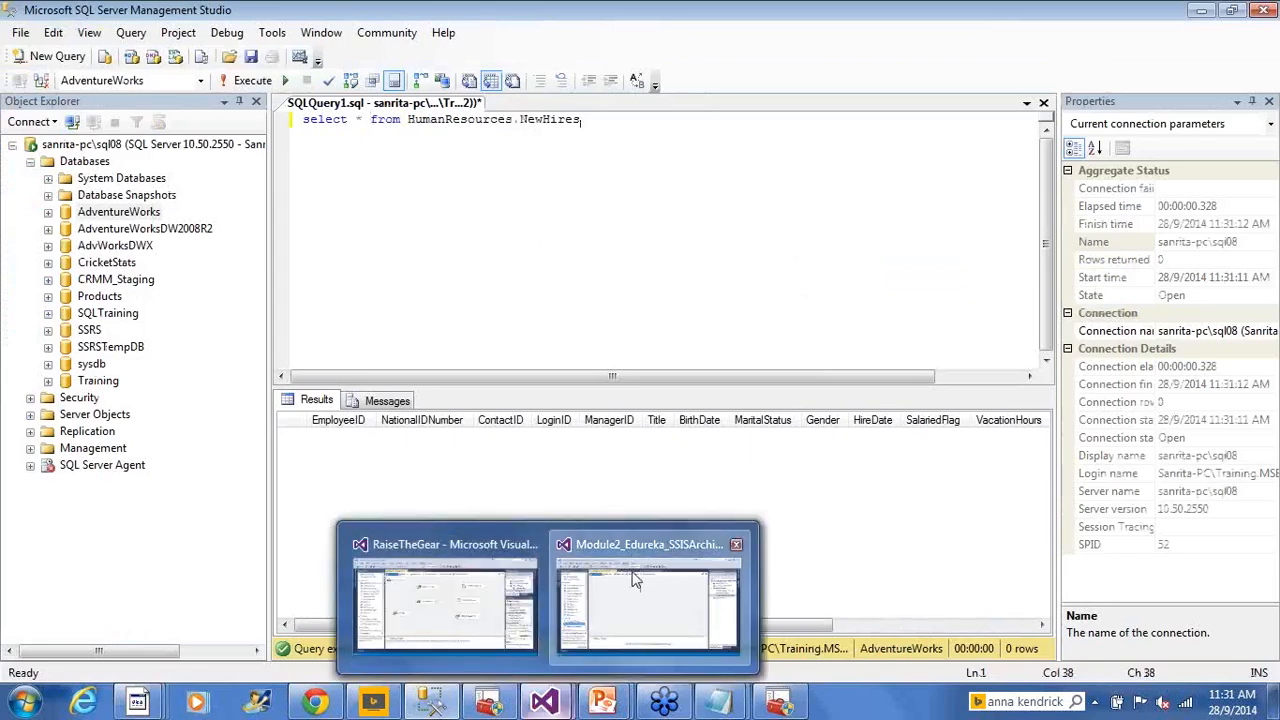
pyautogui.click(634, 580)
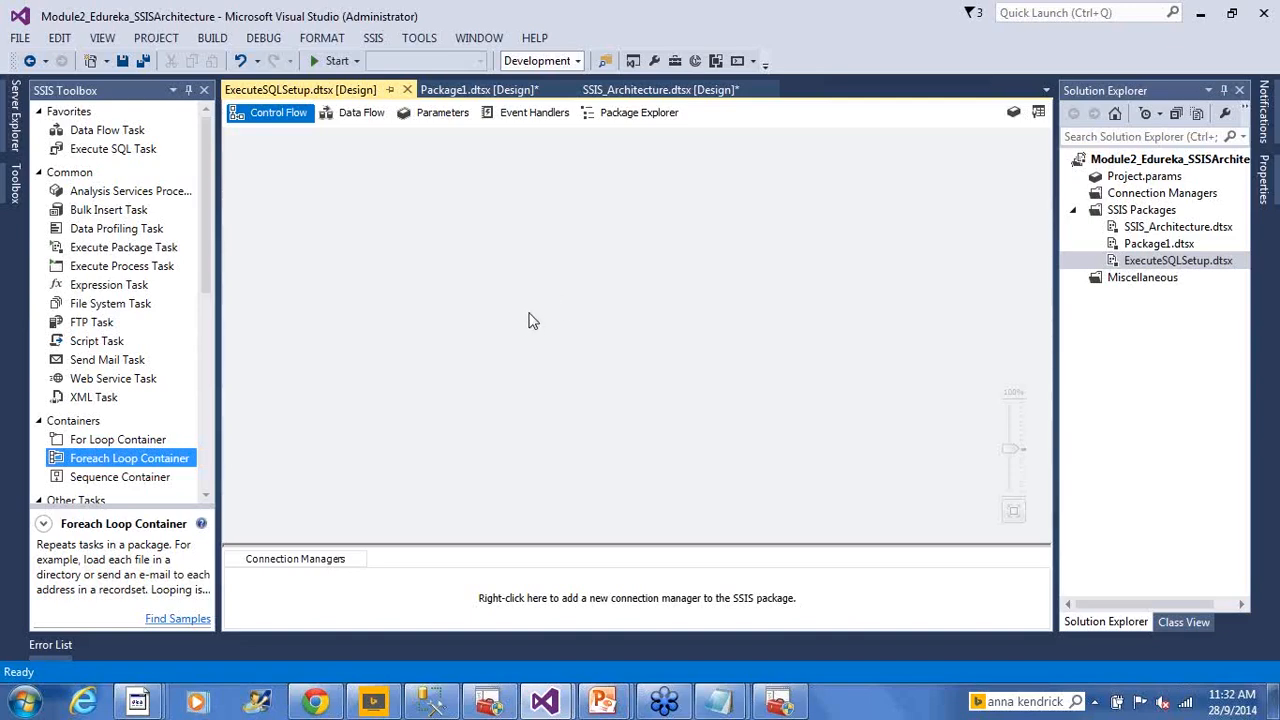
pyautogui.moveTo(615, 678)
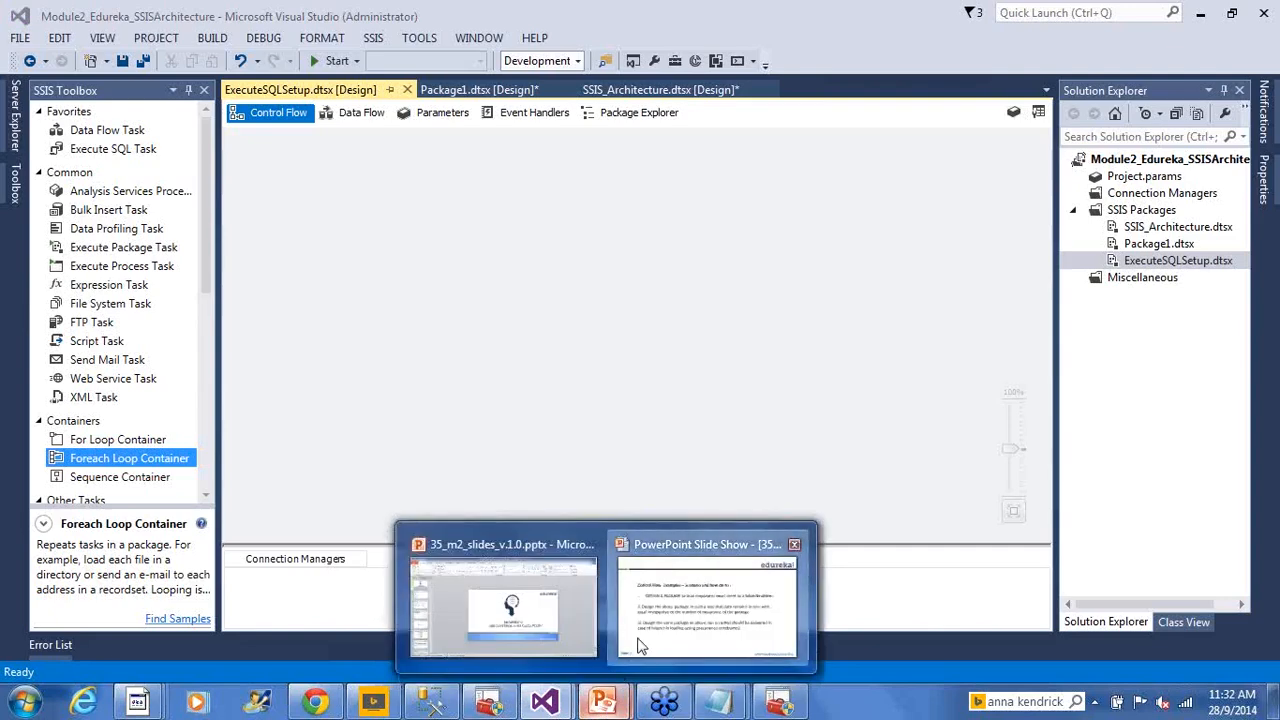
pyautogui.click(641, 647)
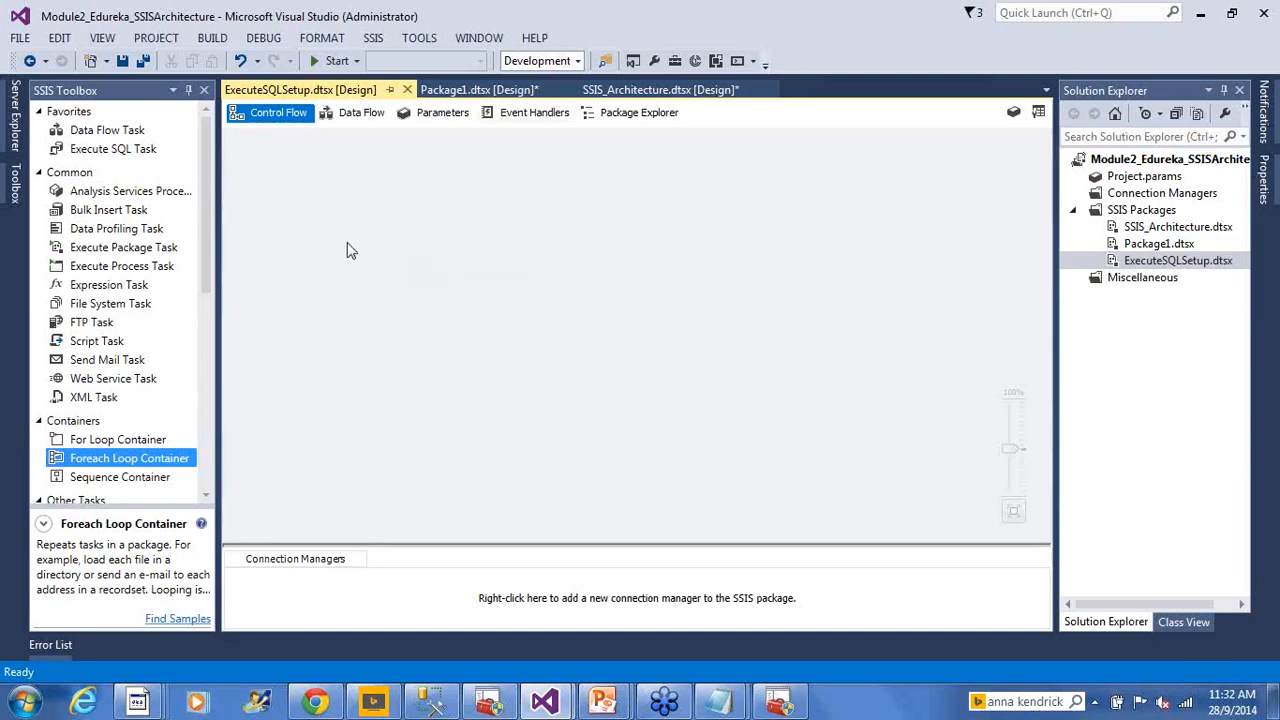
# Add a Data Flow Task named DFT_Load_Employee_NewHires to the control flow and open its data flow
pyautogui.moveTo(110, 137); pyautogui.dragTo(464, 259)
pyautogui.click(532, 400)
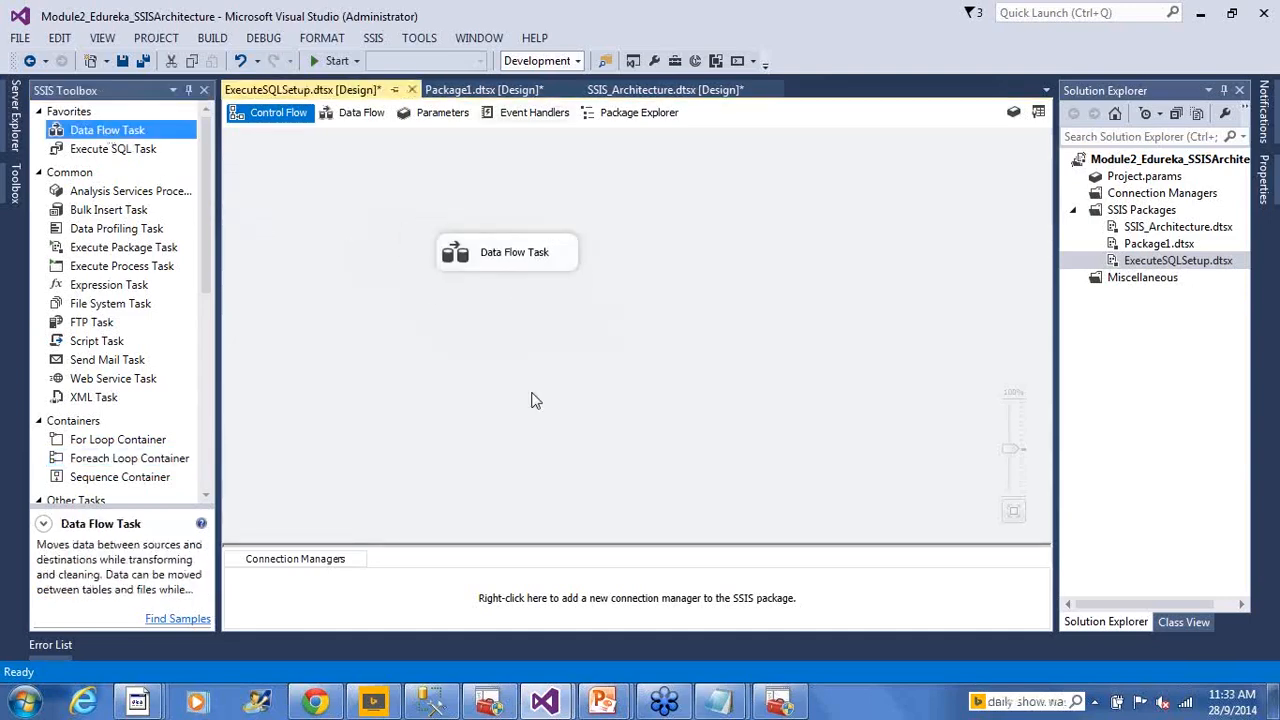
pyautogui.click(508, 258)
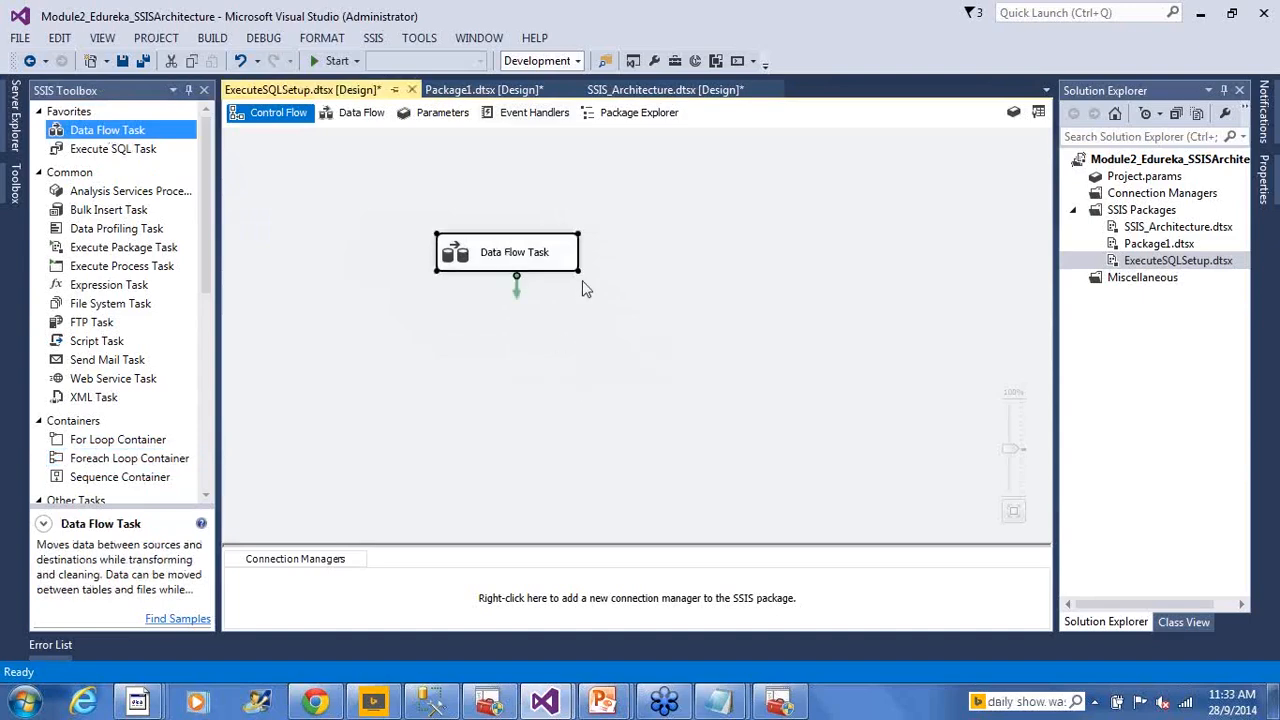
pyautogui.press('F2')
pyautogui.write('DFT')
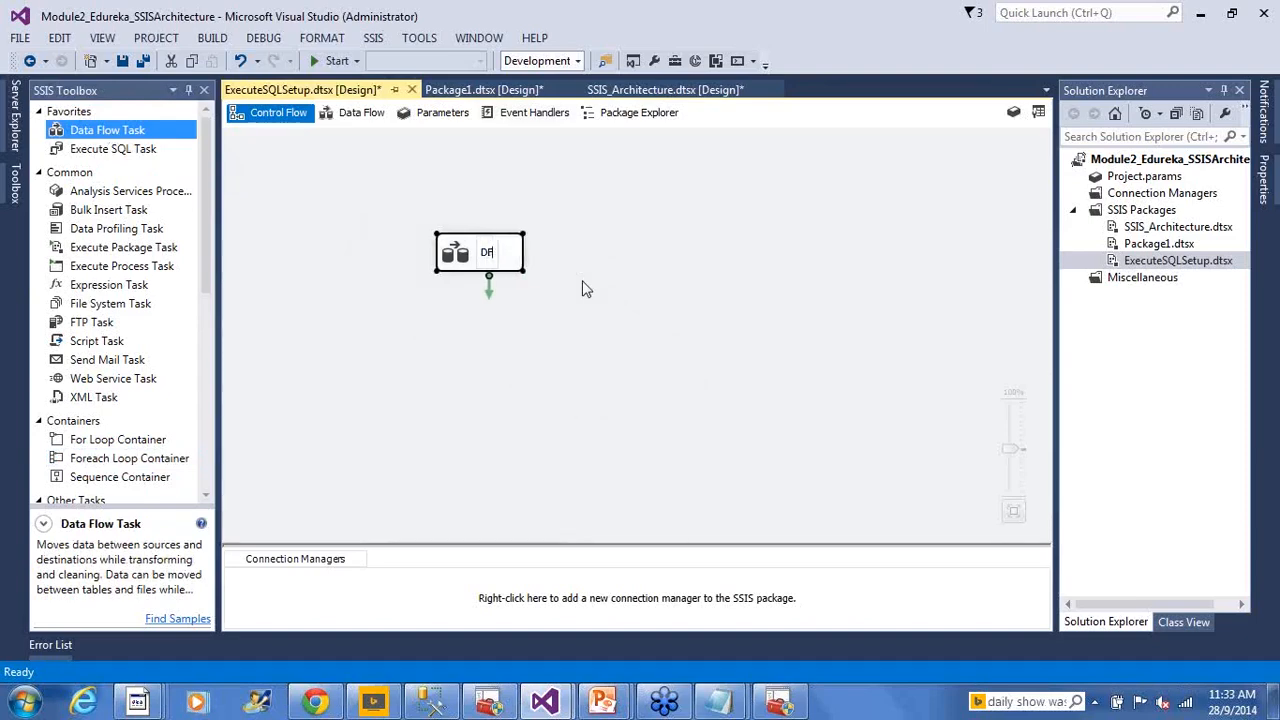
pyautogui.write('_')
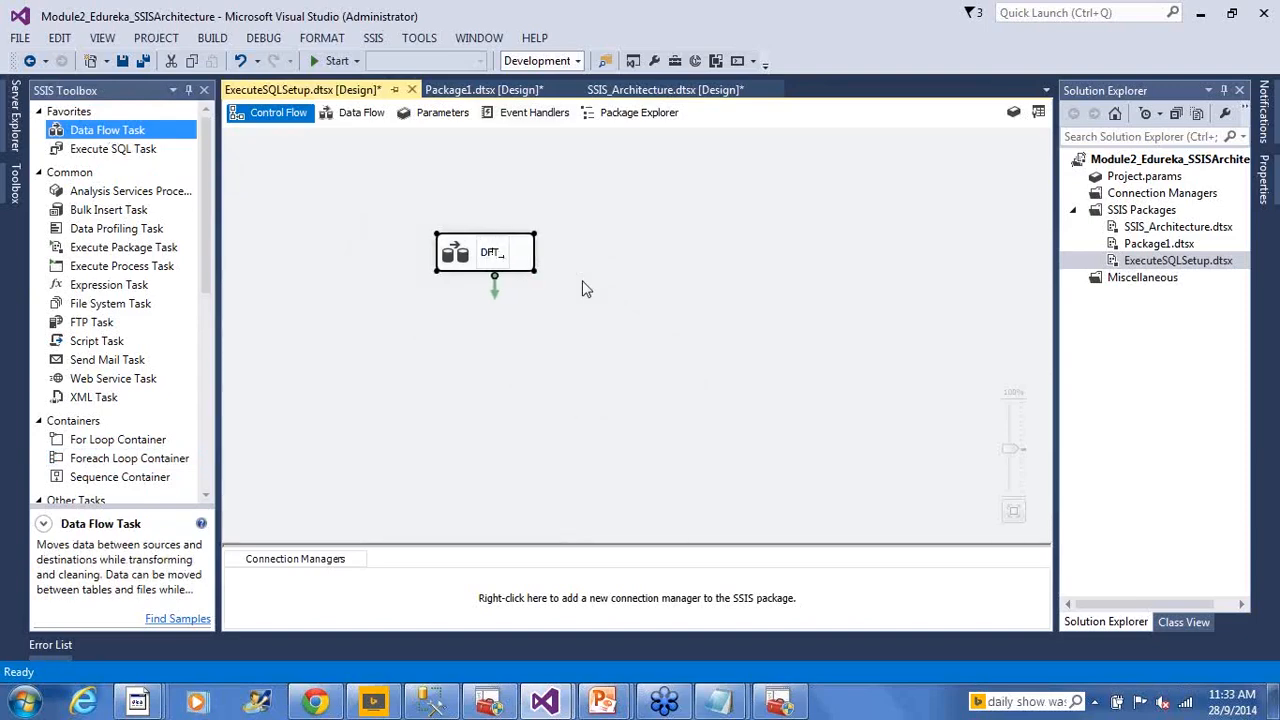
pyautogui.write('Load_Empl')
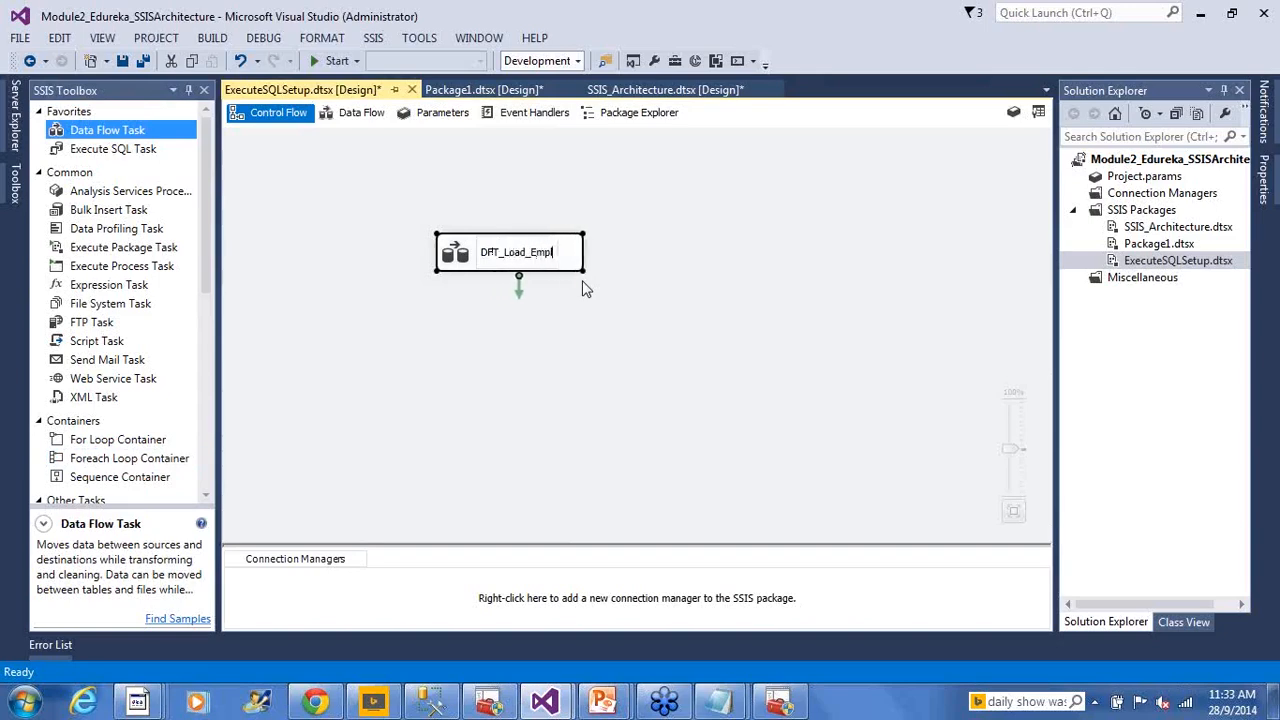
pyautogui.write('oyee_New')
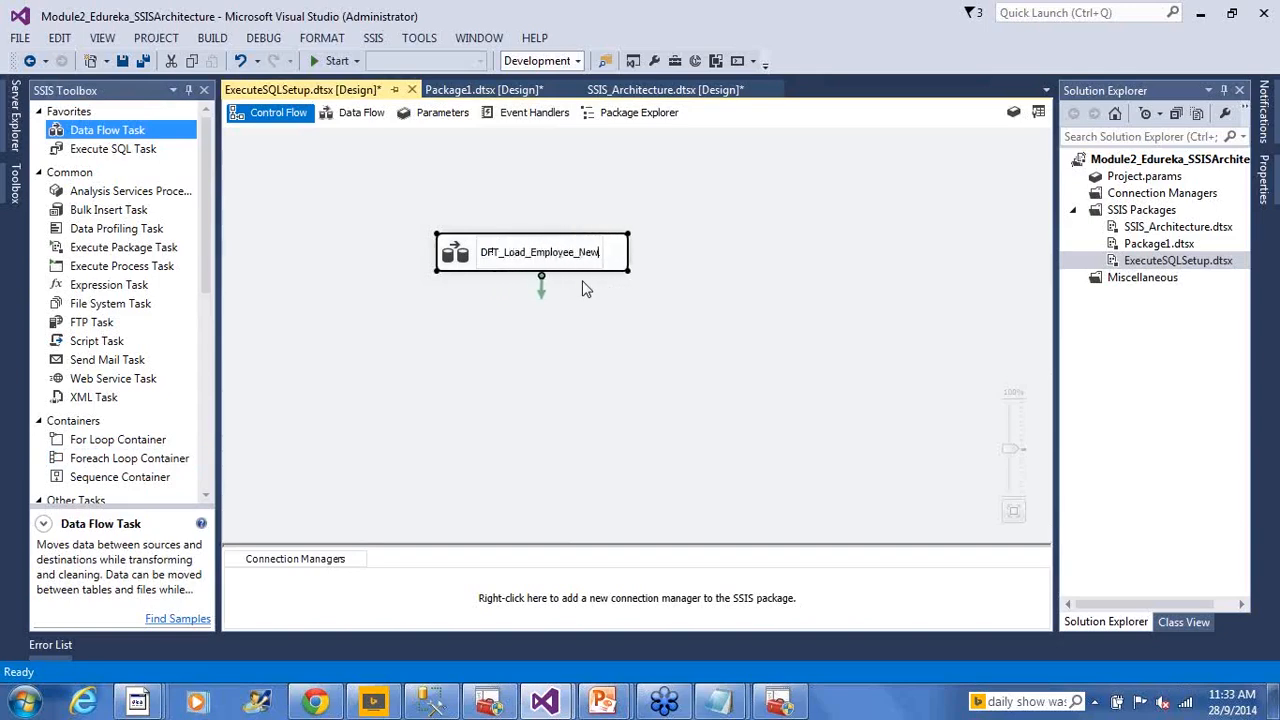
pyautogui.write('Hires')
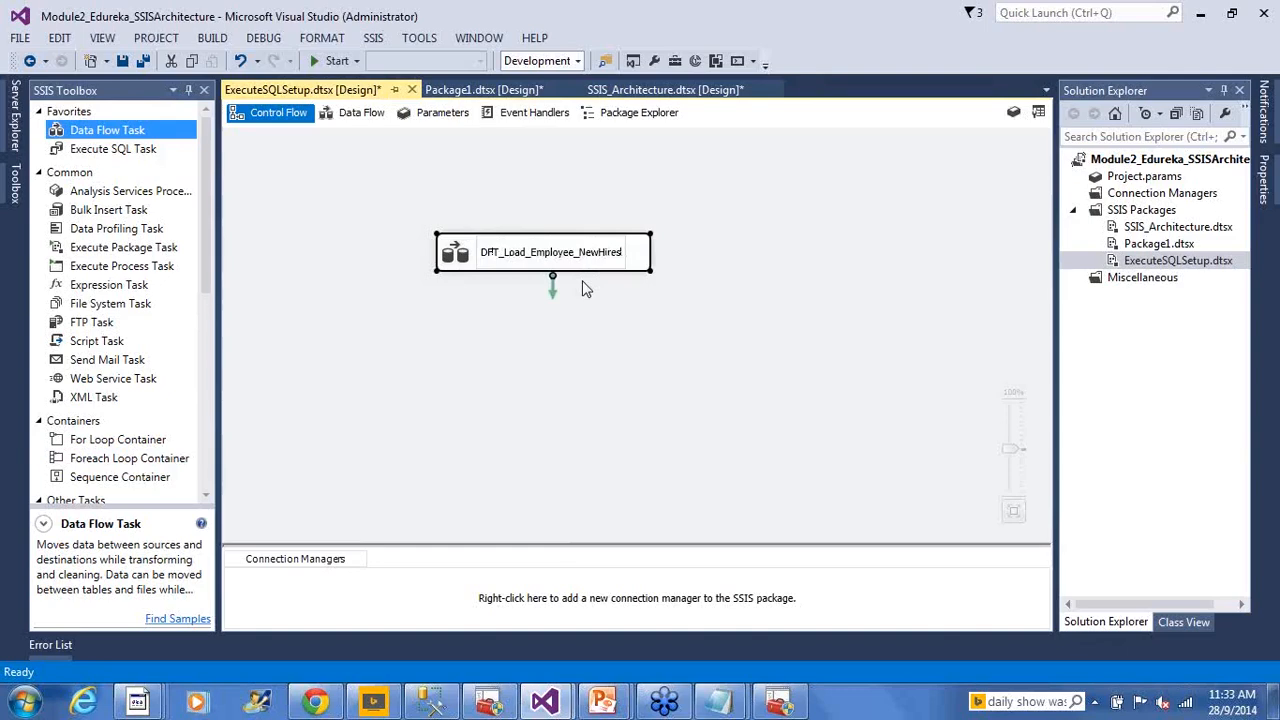
pyautogui.click(745, 328)
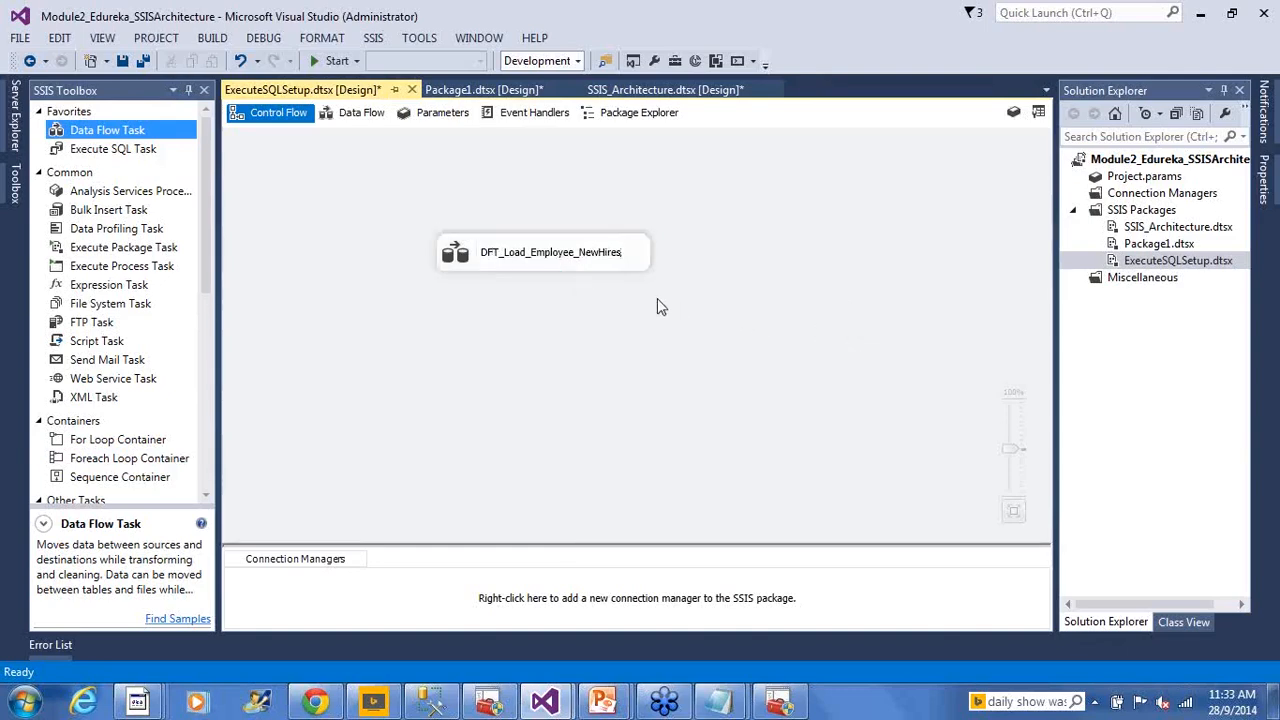
pyautogui.doubleClick(455, 255)
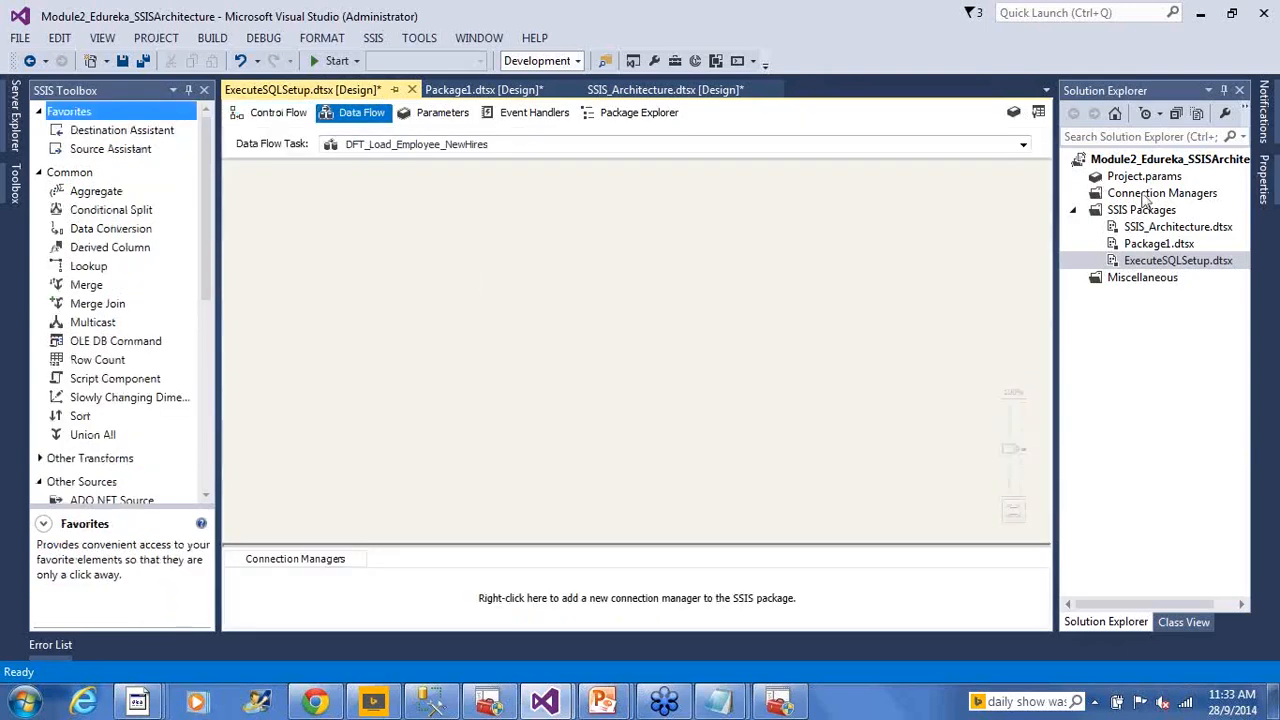
pyautogui.click(1257, 42)
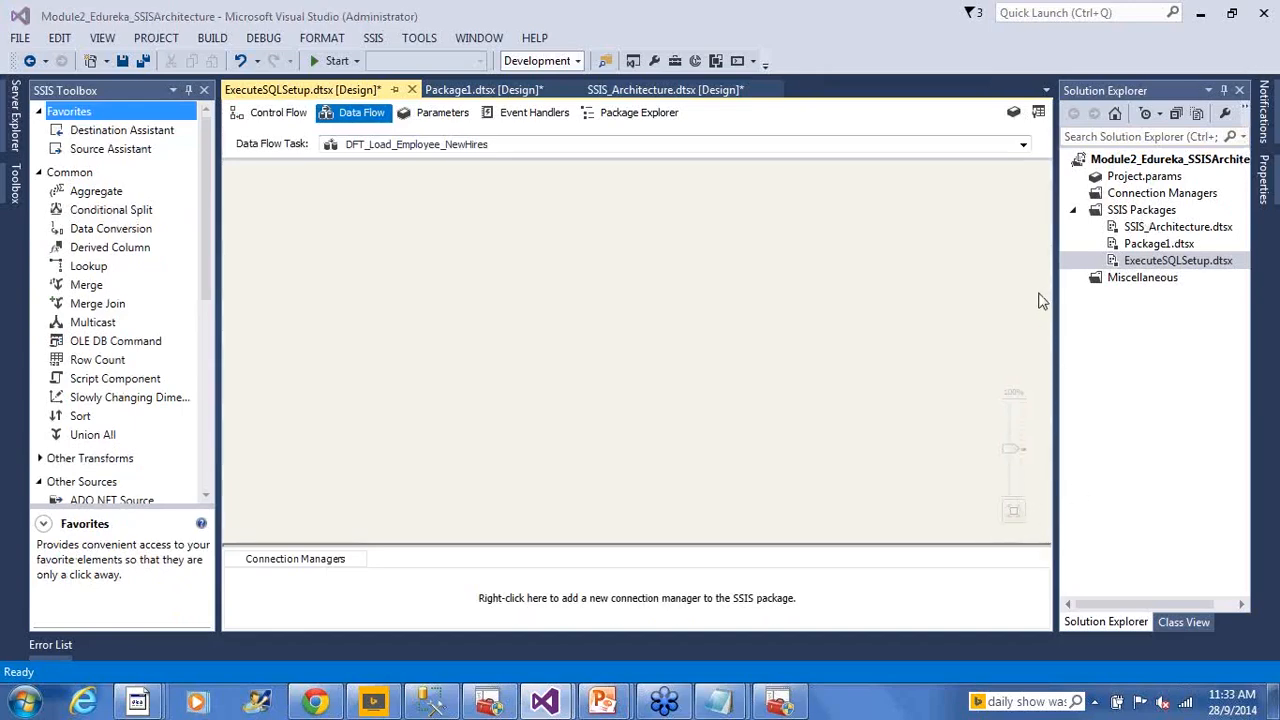
pyautogui.click(801, 307)
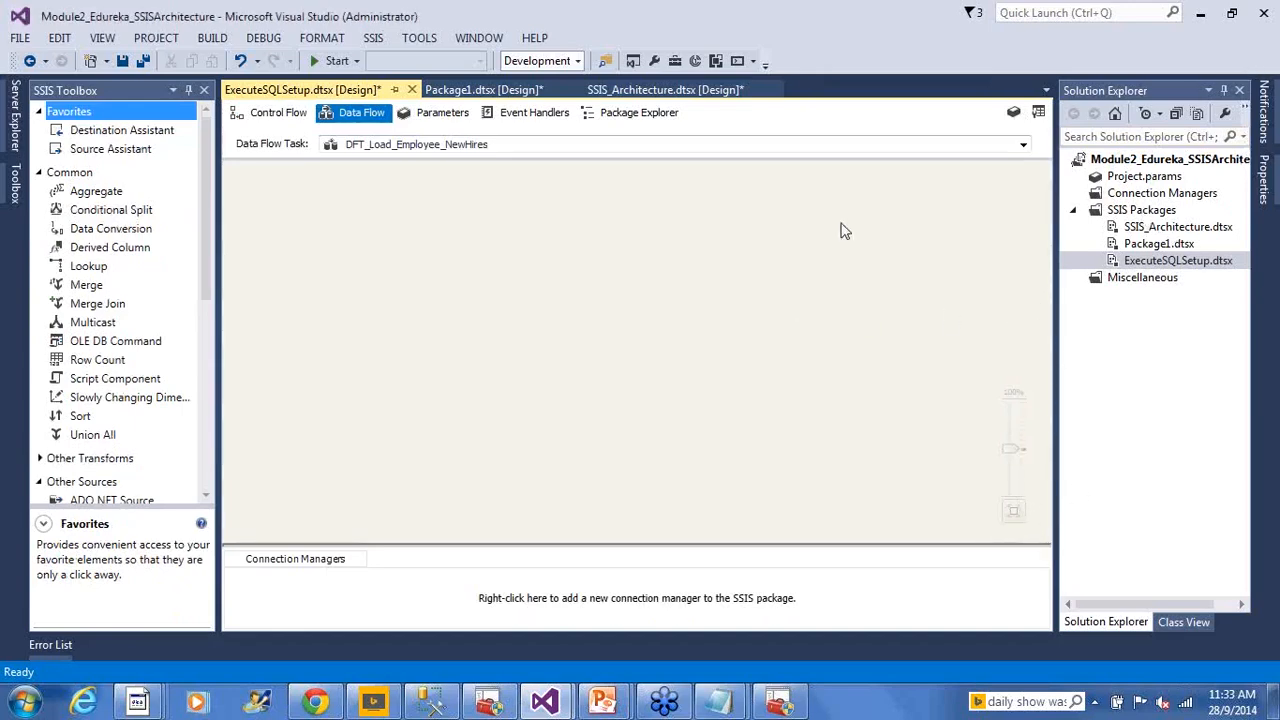
pyautogui.click(964, 55)
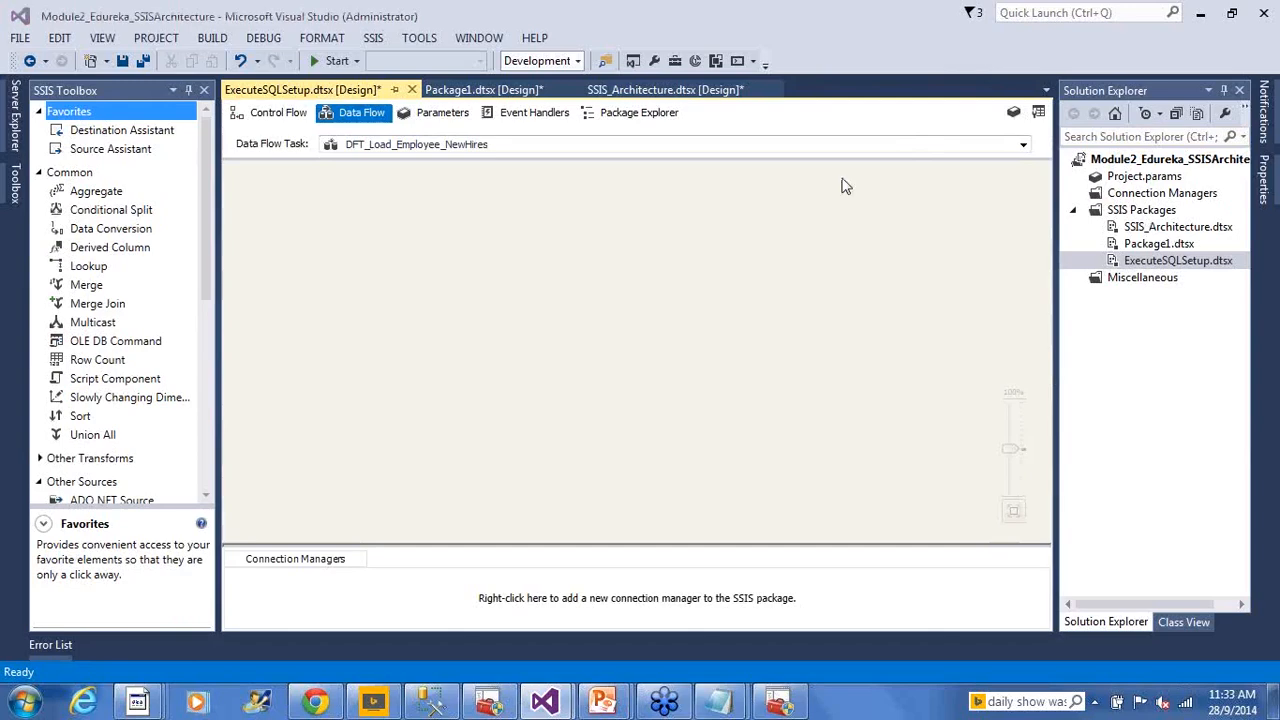
pyautogui.click(629, 301)
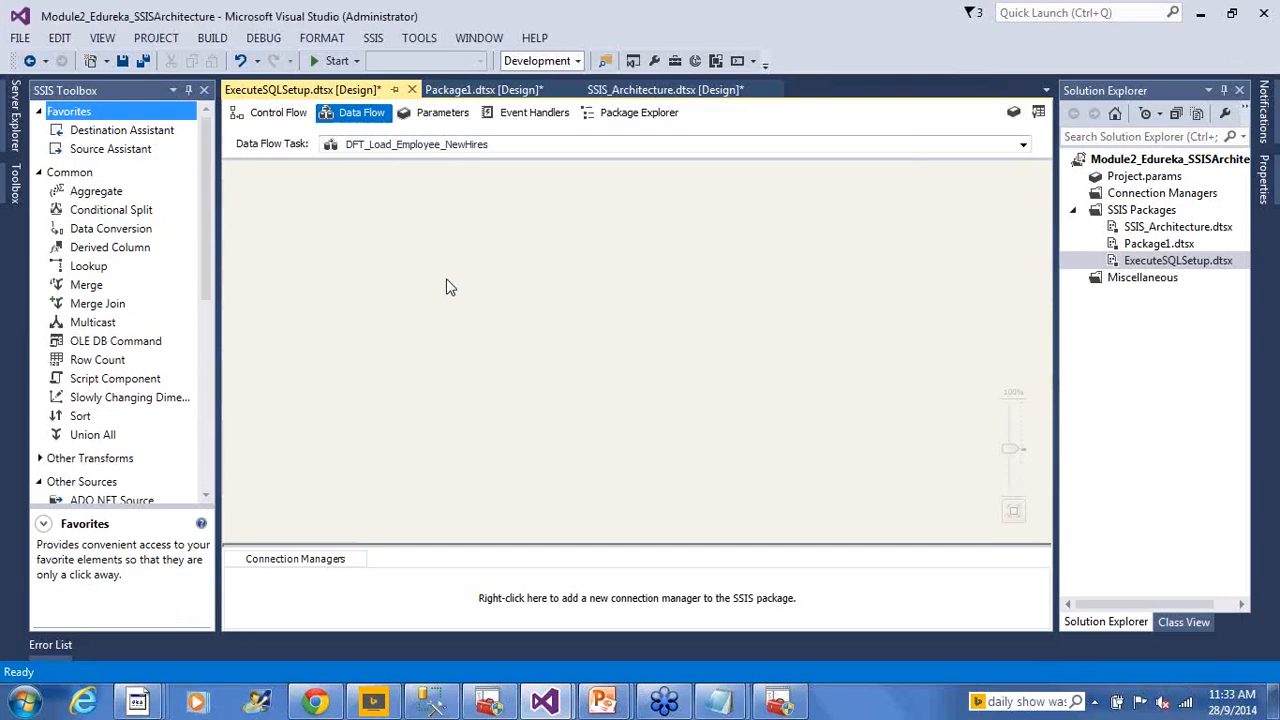
pyautogui.click(115, 150)
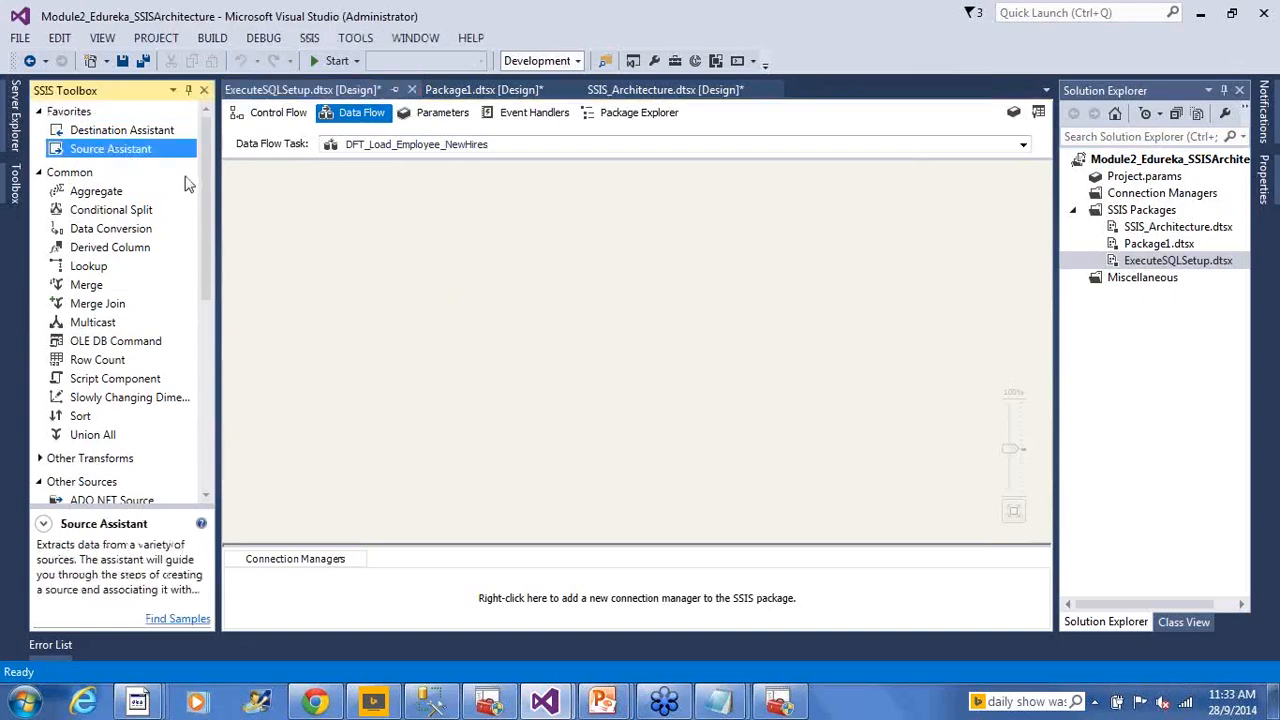
pyautogui.click(138, 134)
pyautogui.click(333, 224)
pyautogui.click(106, 149)
# Use Source Assistant to create a new Excel connection for the data flow
pyautogui.doubleClick(80, 150)
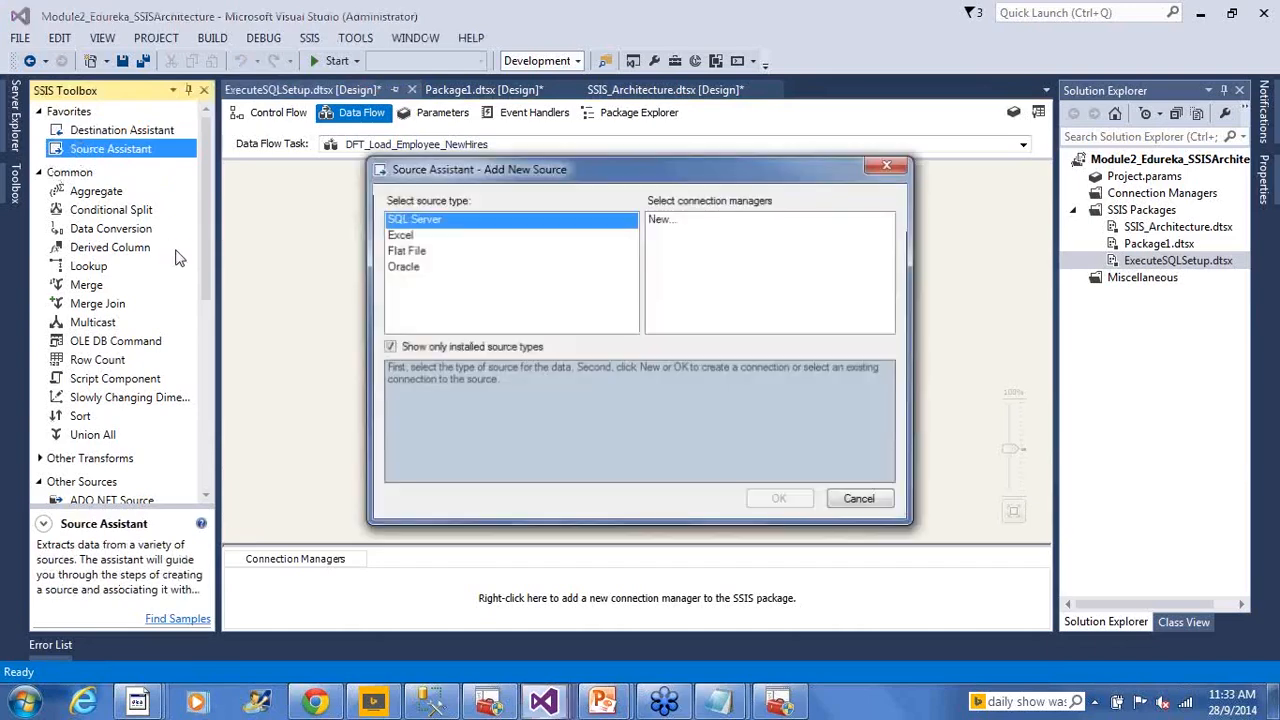
pyautogui.click(405, 236)
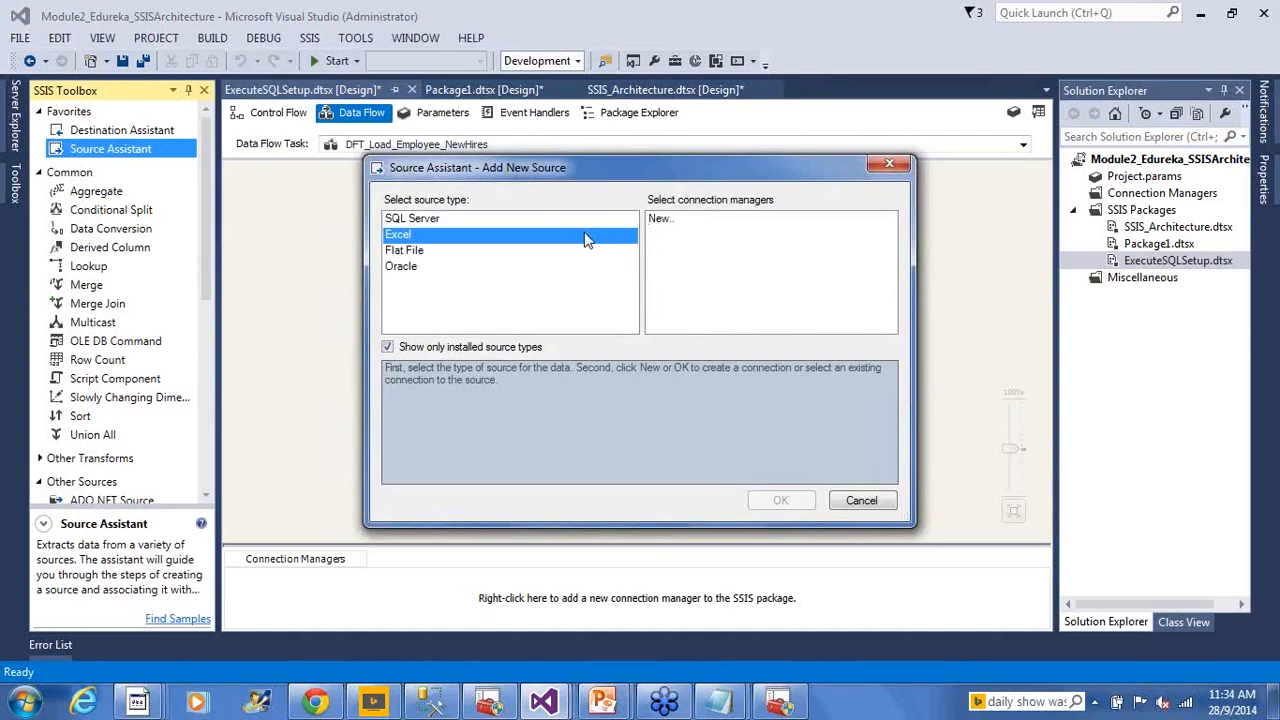
pyautogui.click(662, 222)
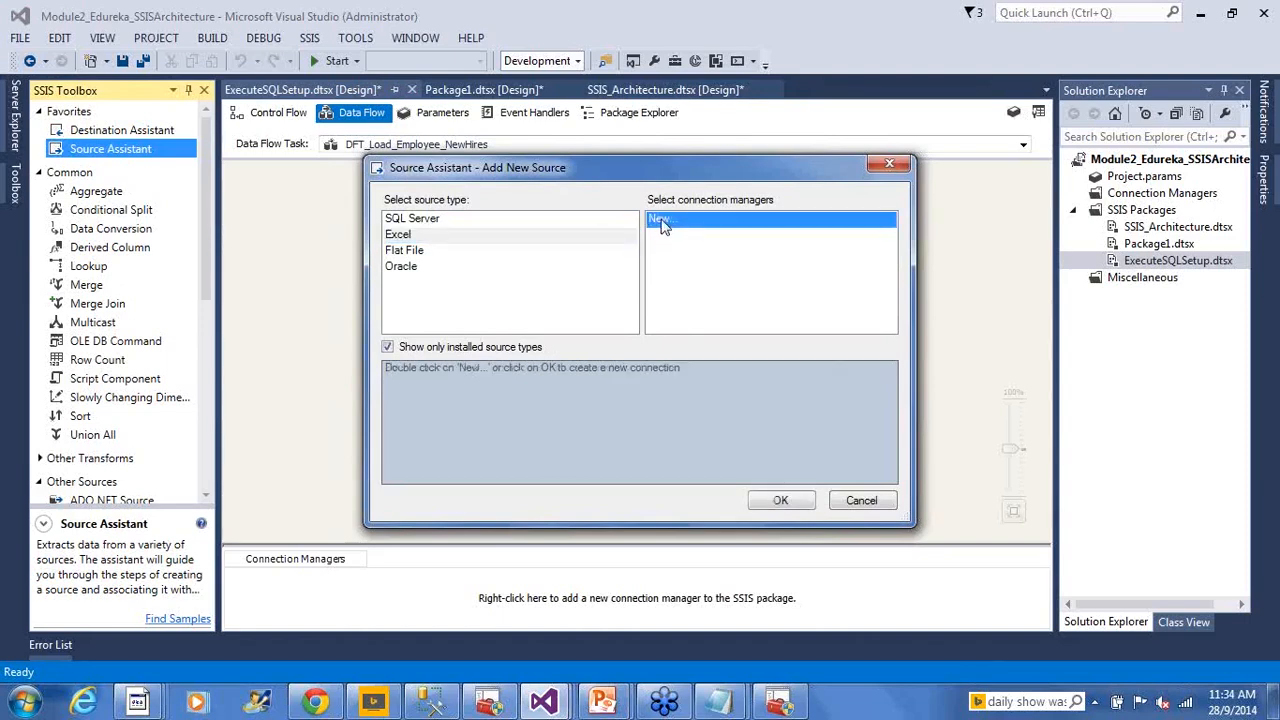
pyautogui.click(781, 502)
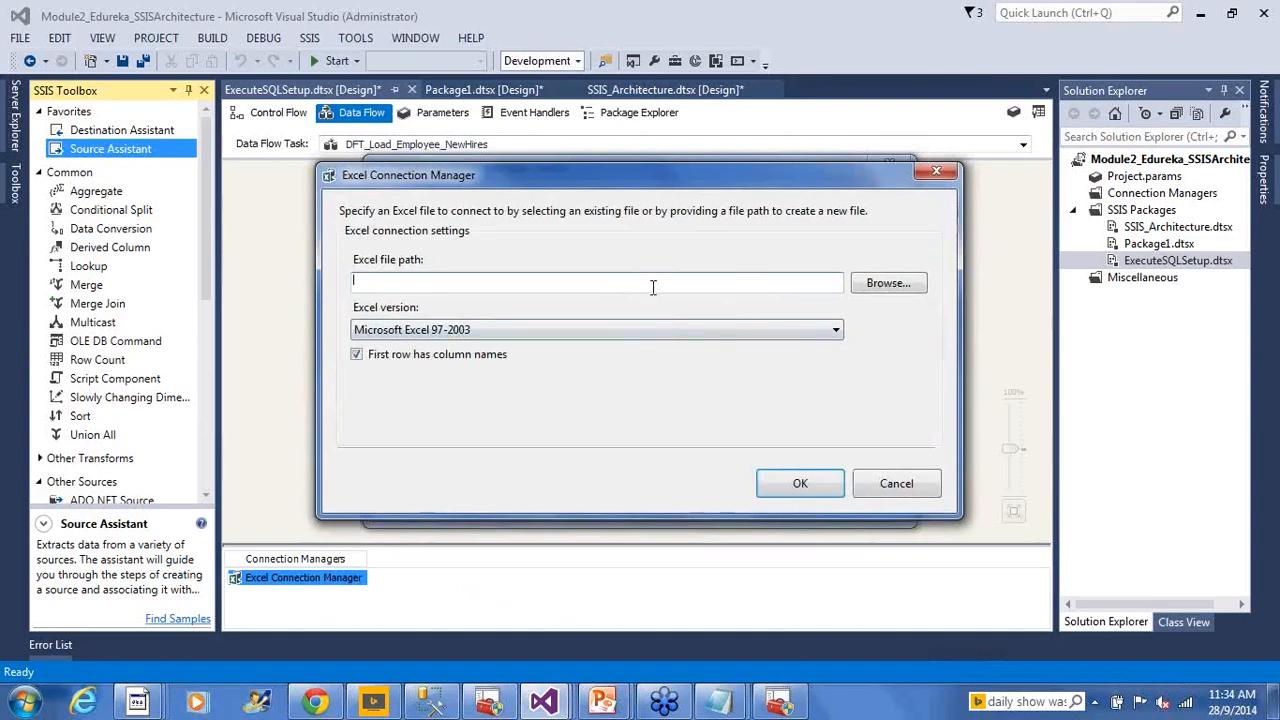
# Point the Excel connection at the Employees workbook in the Execute SQL Setup folder
pyautogui.click(870, 290)
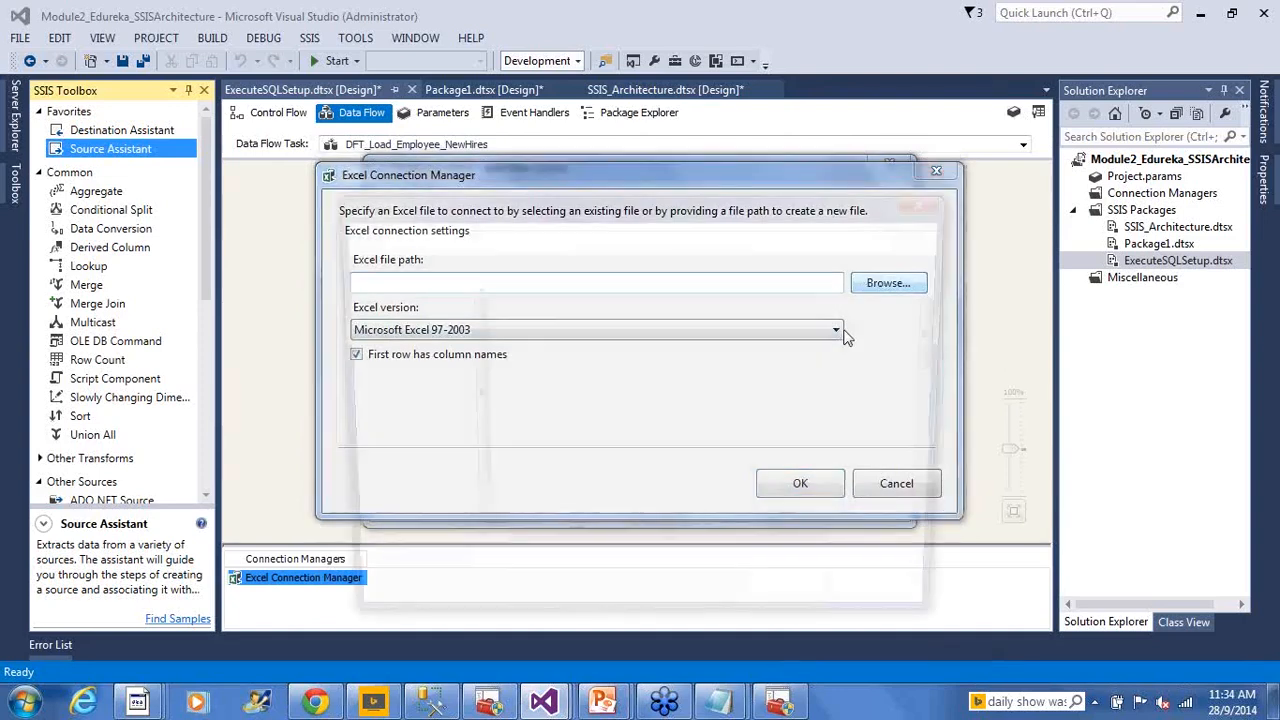
pyautogui.click(658, 232)
pyautogui.hotkey('ctrl', 'v')
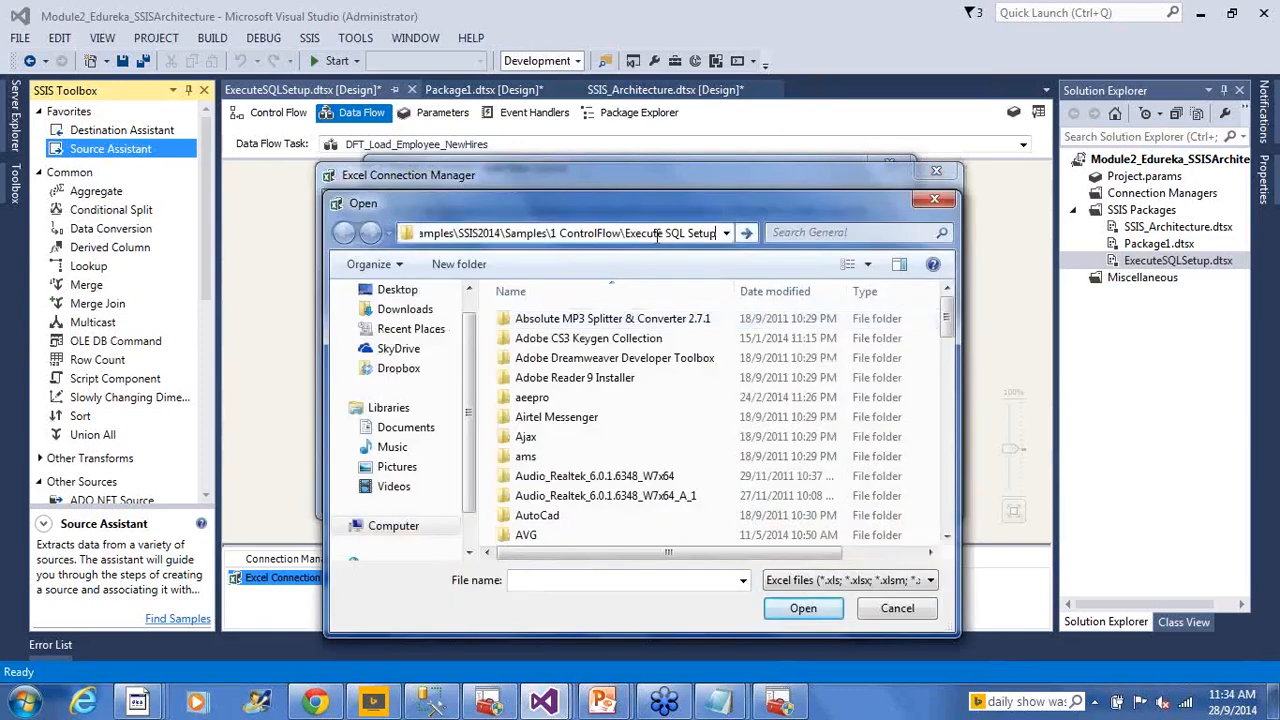
pyautogui.click(789, 615)
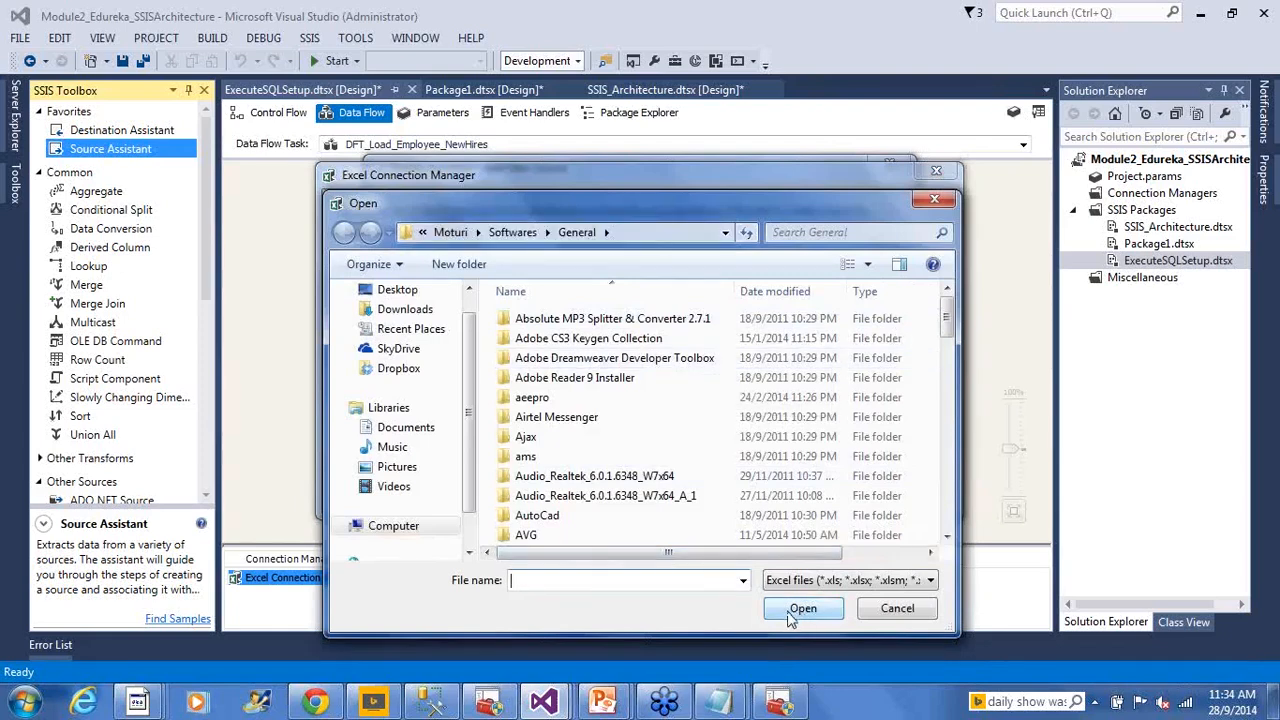
pyautogui.click(673, 232)
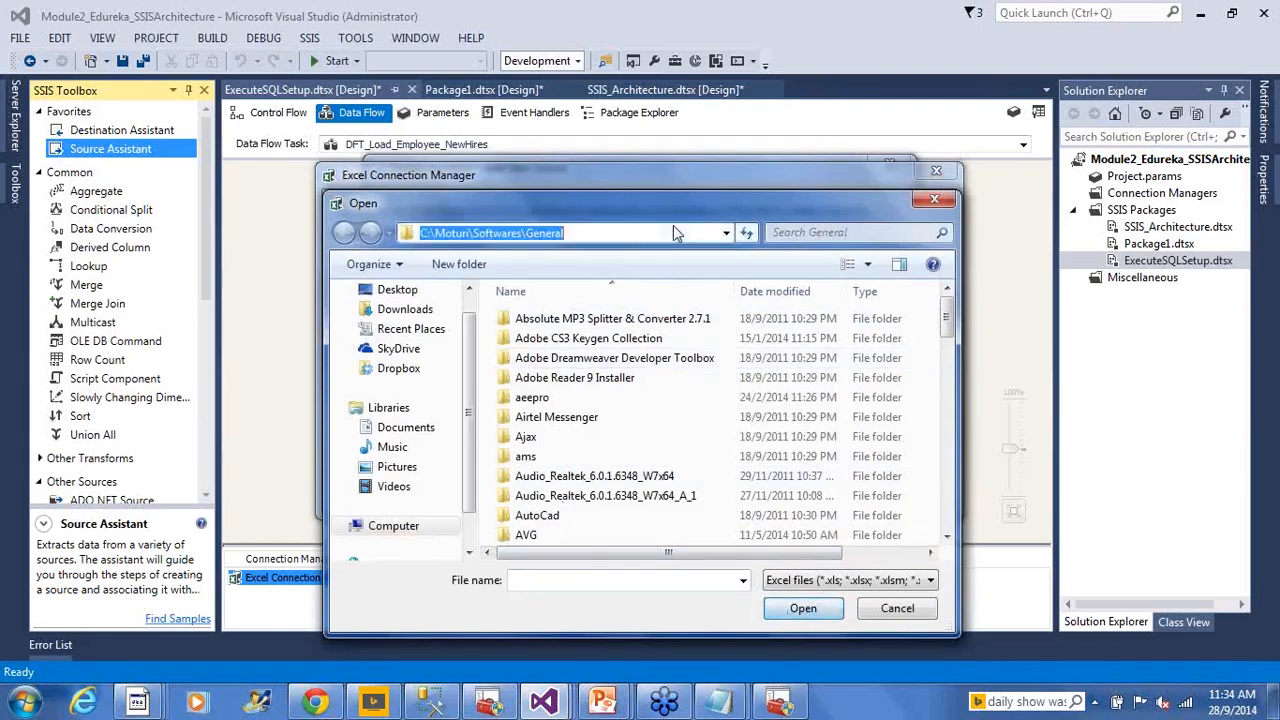
pyautogui.hotkey('ctrl', 'v')
pyautogui.press('Return')
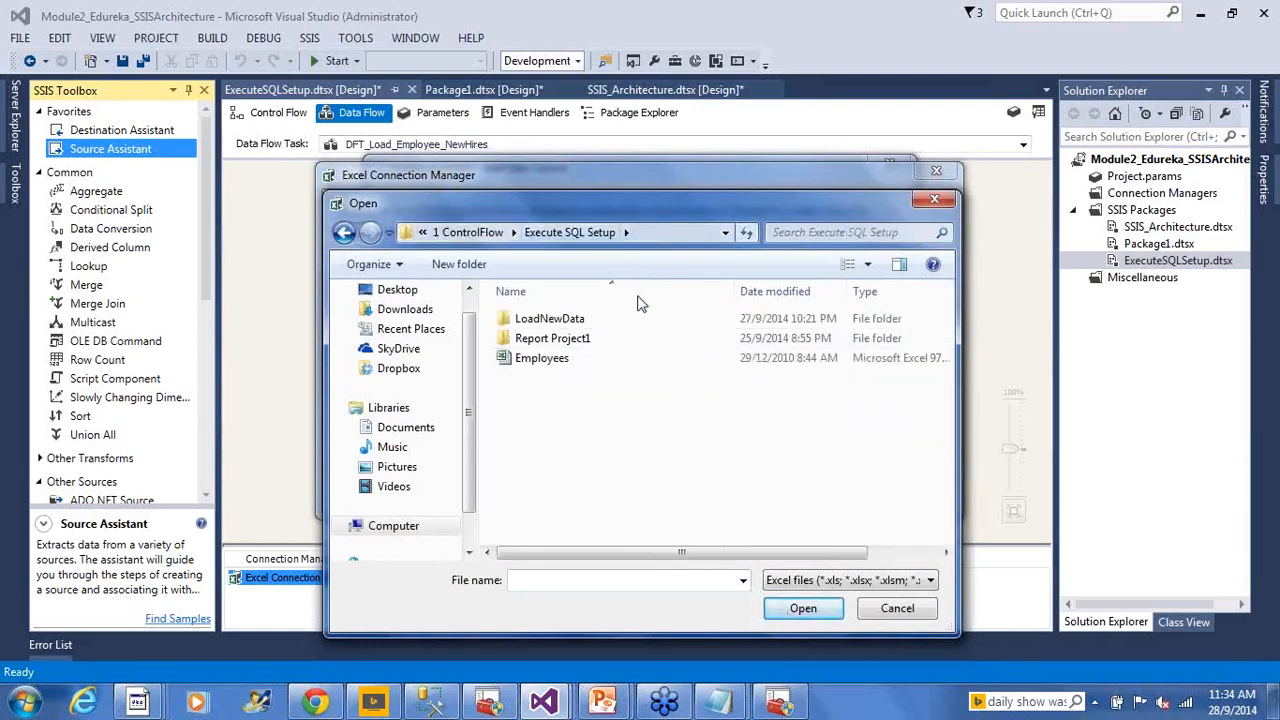
pyautogui.click(573, 362)
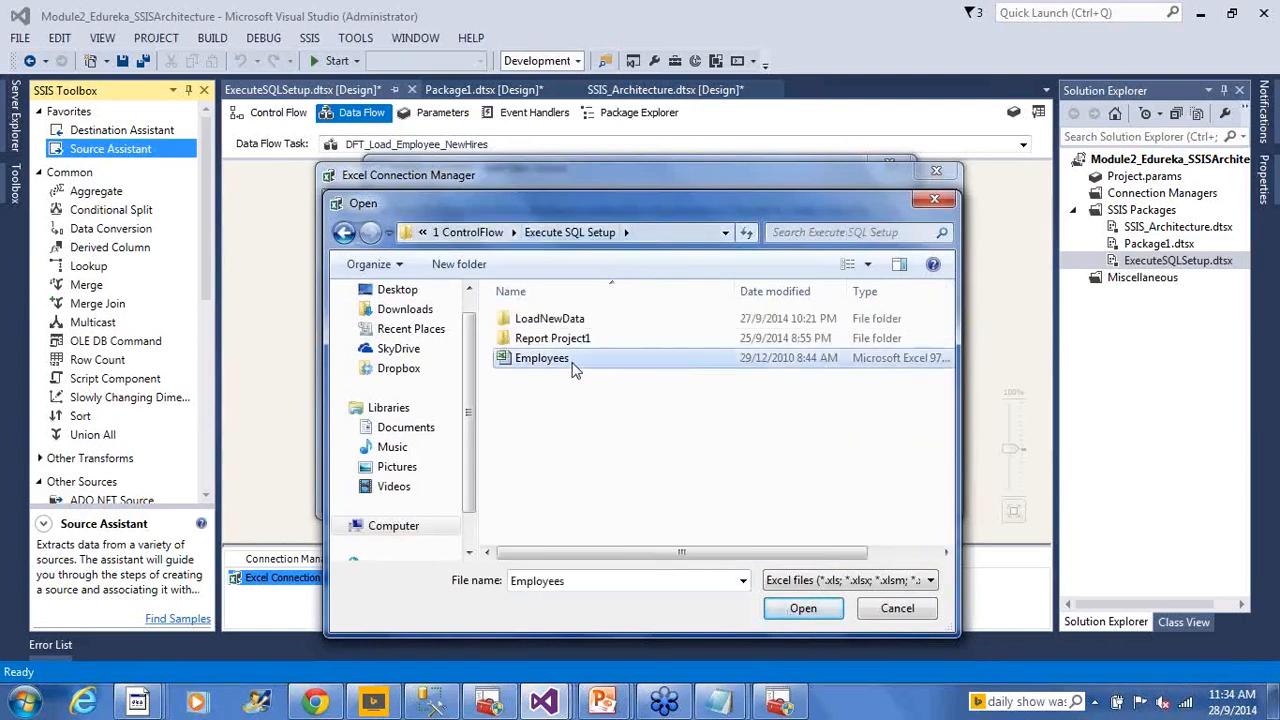
pyautogui.click(786, 613)
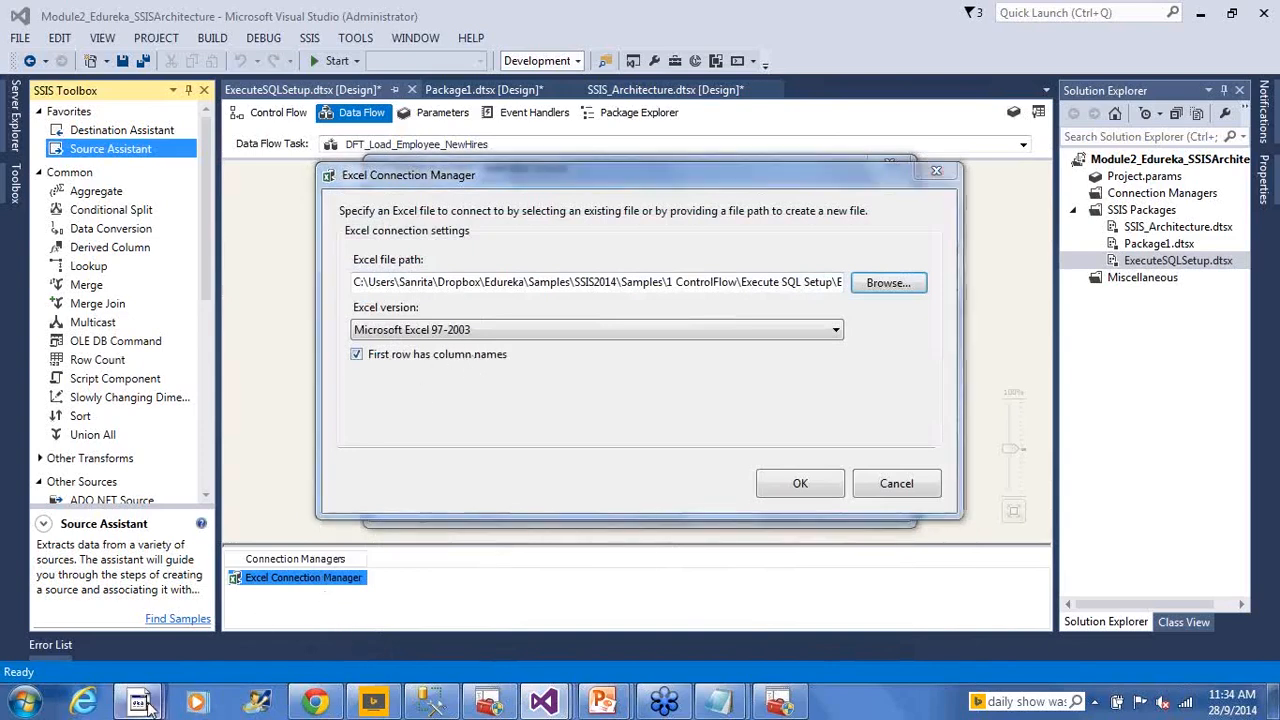
pyautogui.moveTo(143, 703)
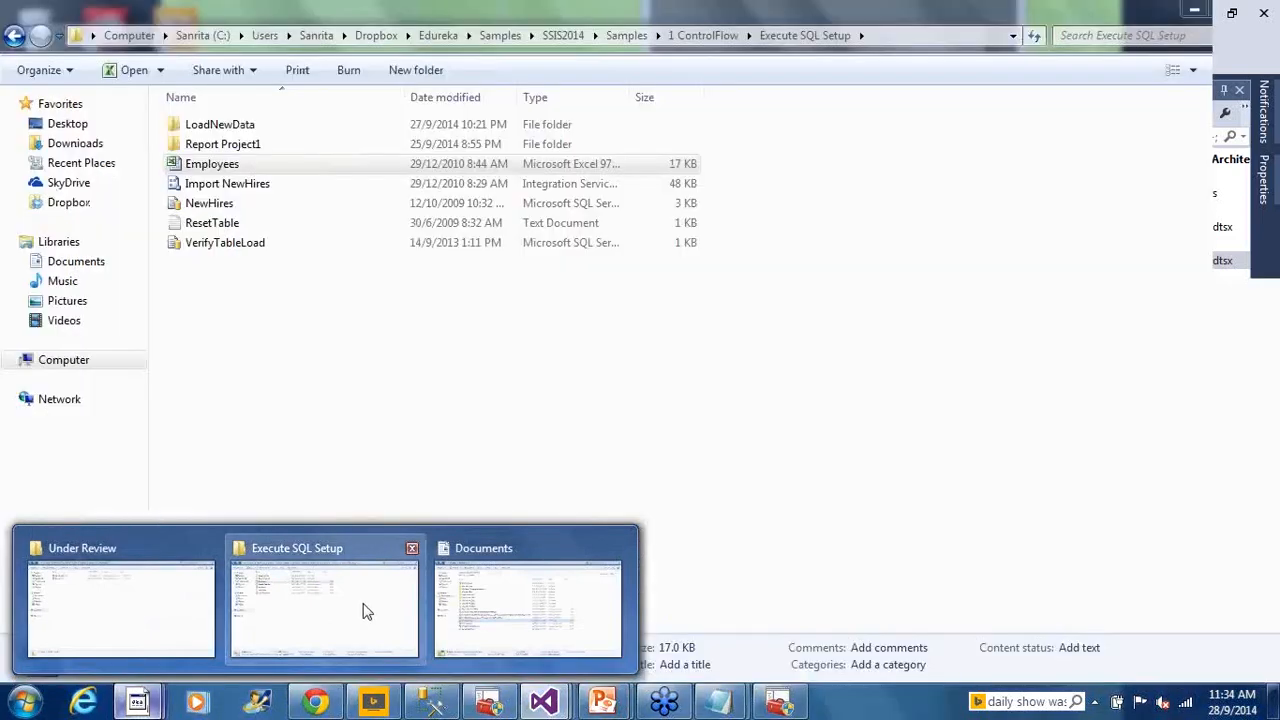
pyautogui.click(363, 613)
pyautogui.moveTo(628, 88); pyautogui.dragTo(814, 97)
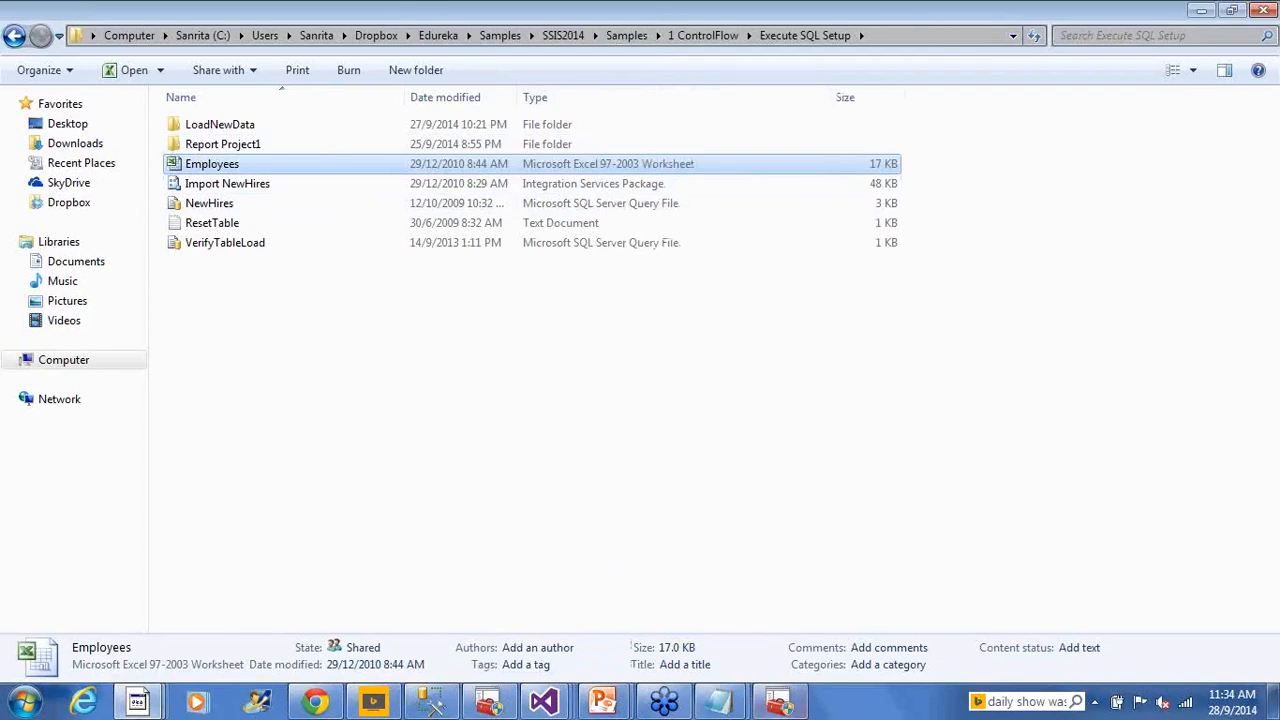
pyautogui.click(545, 703)
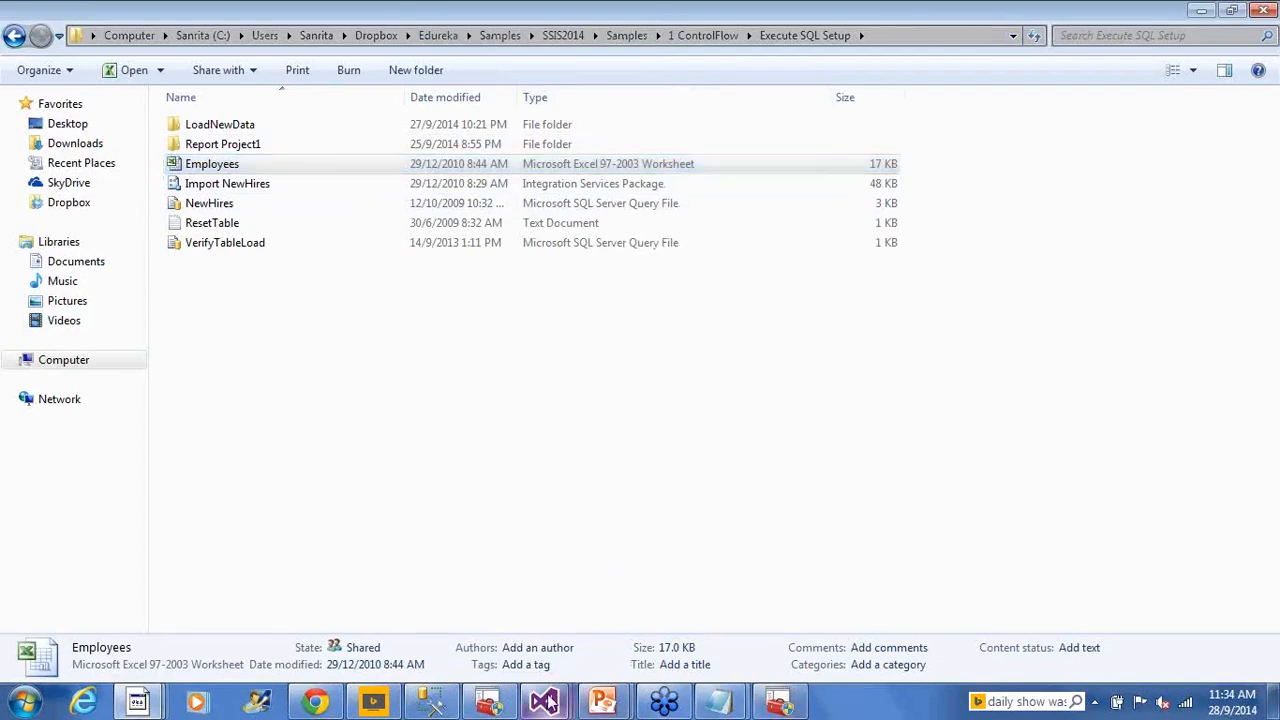
pyautogui.click(745, 570)
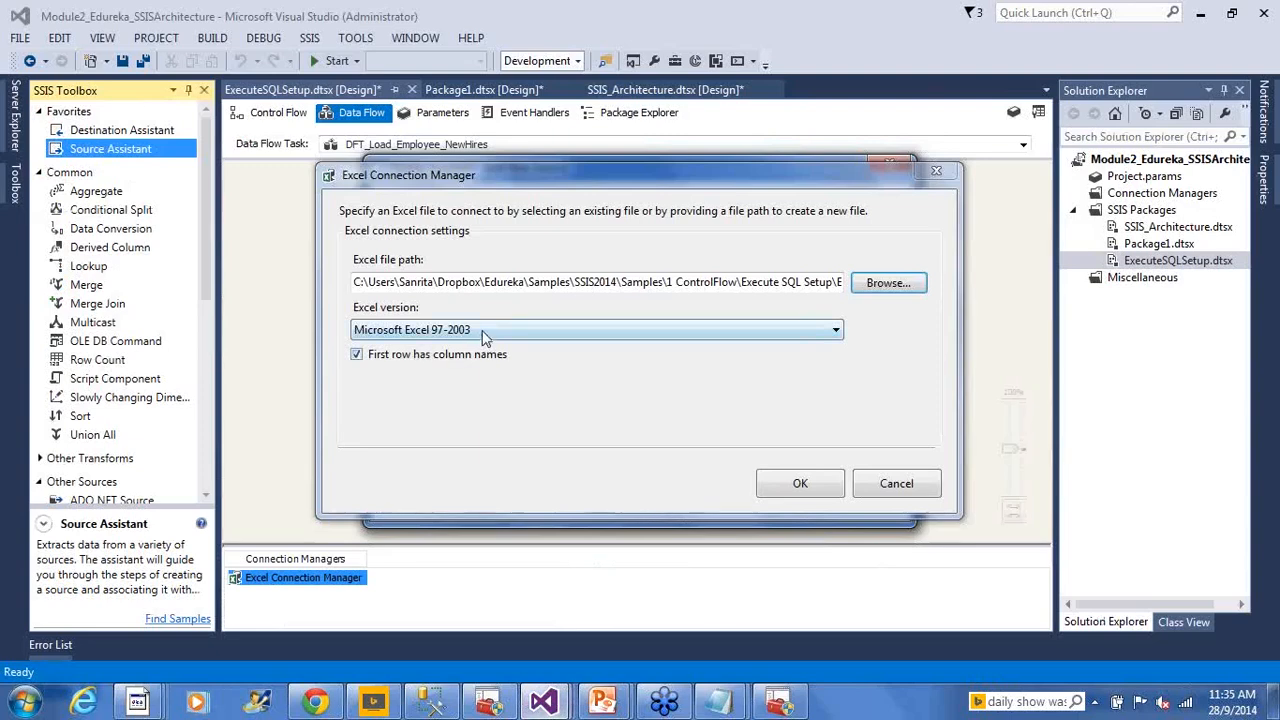
pyautogui.click(482, 337)
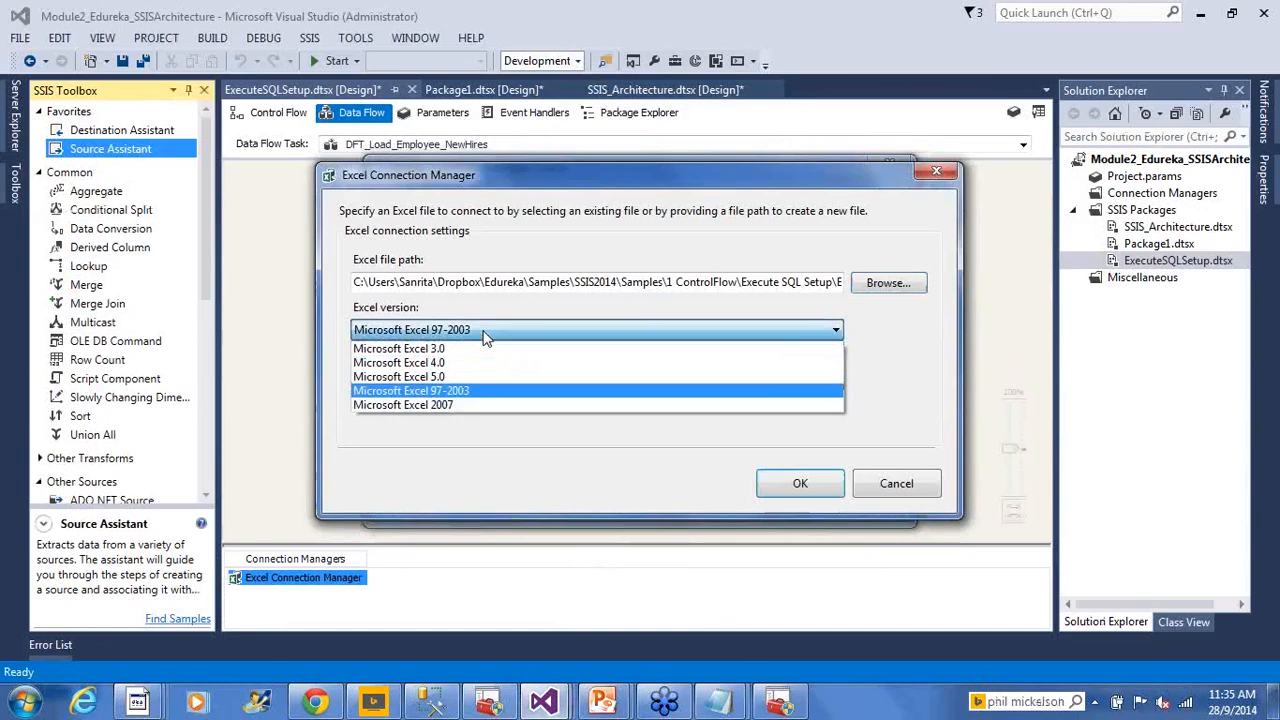
pyautogui.click(450, 391)
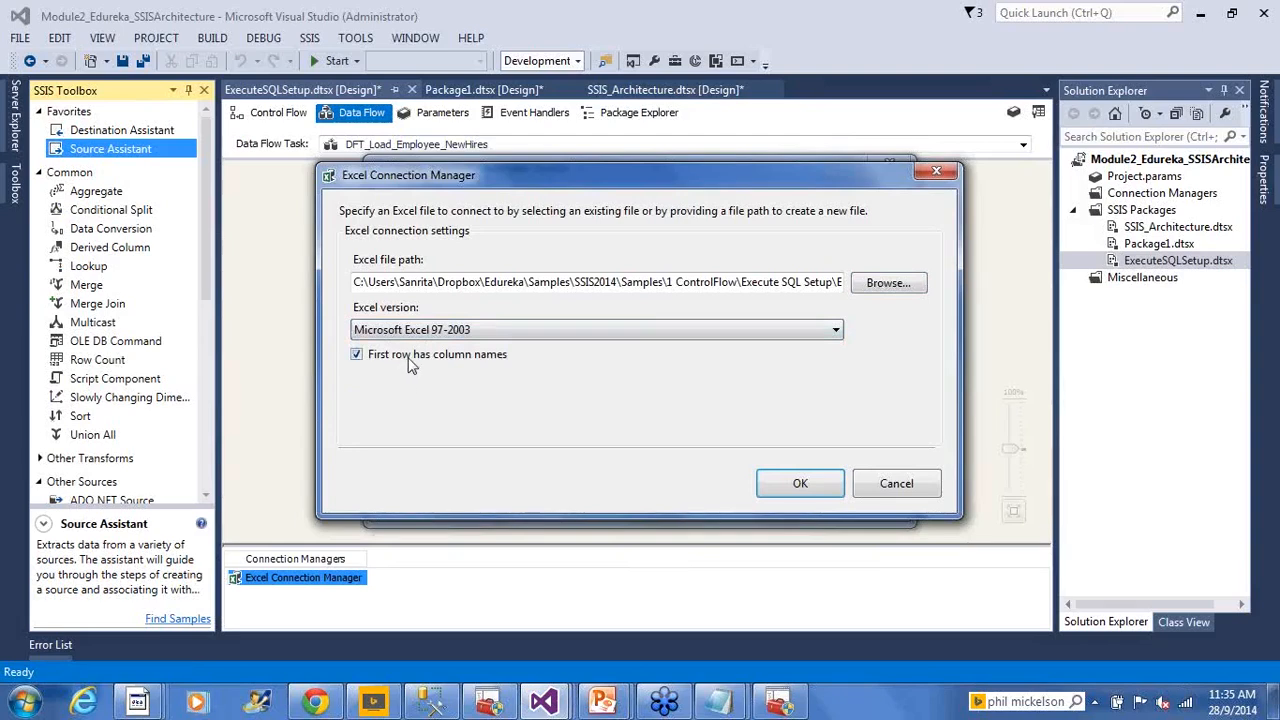
pyautogui.click(145, 700)
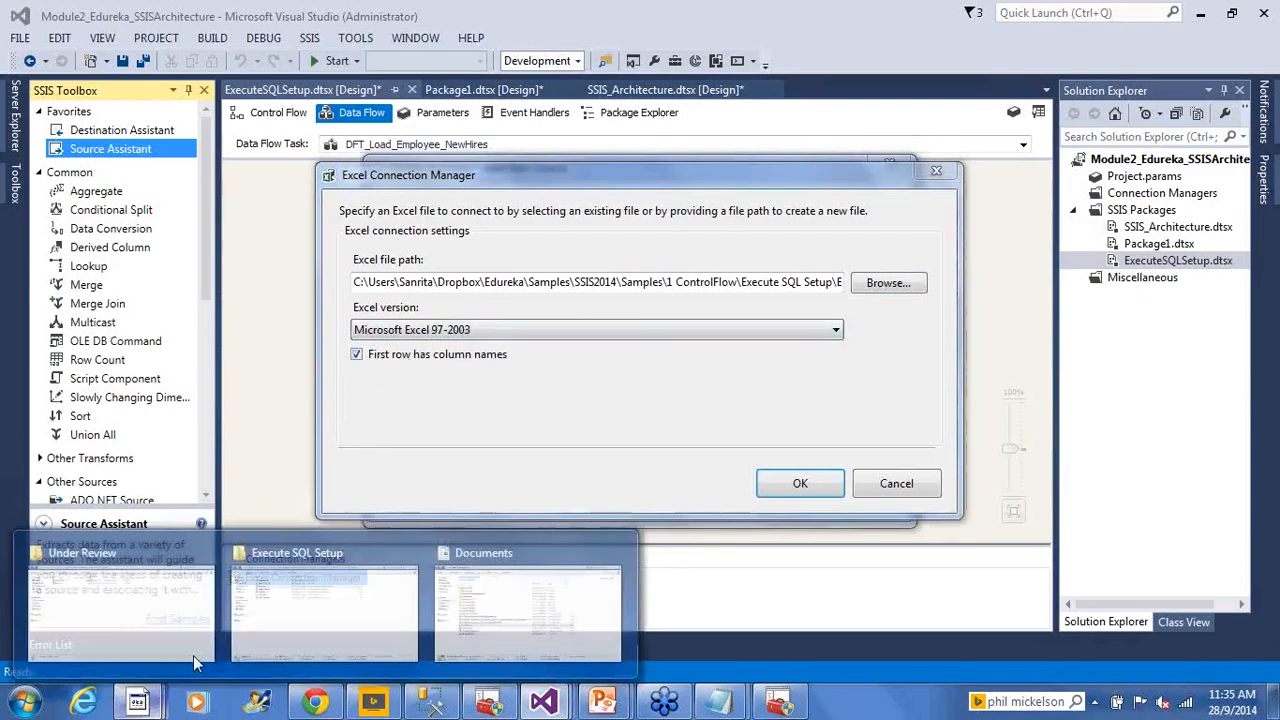
# Open the Employees workbook in Excel from the Execute SQL Setup folder to review its rows
pyautogui.click(445, 597)
pyautogui.click(1263, 8)
pyautogui.click(140, 701)
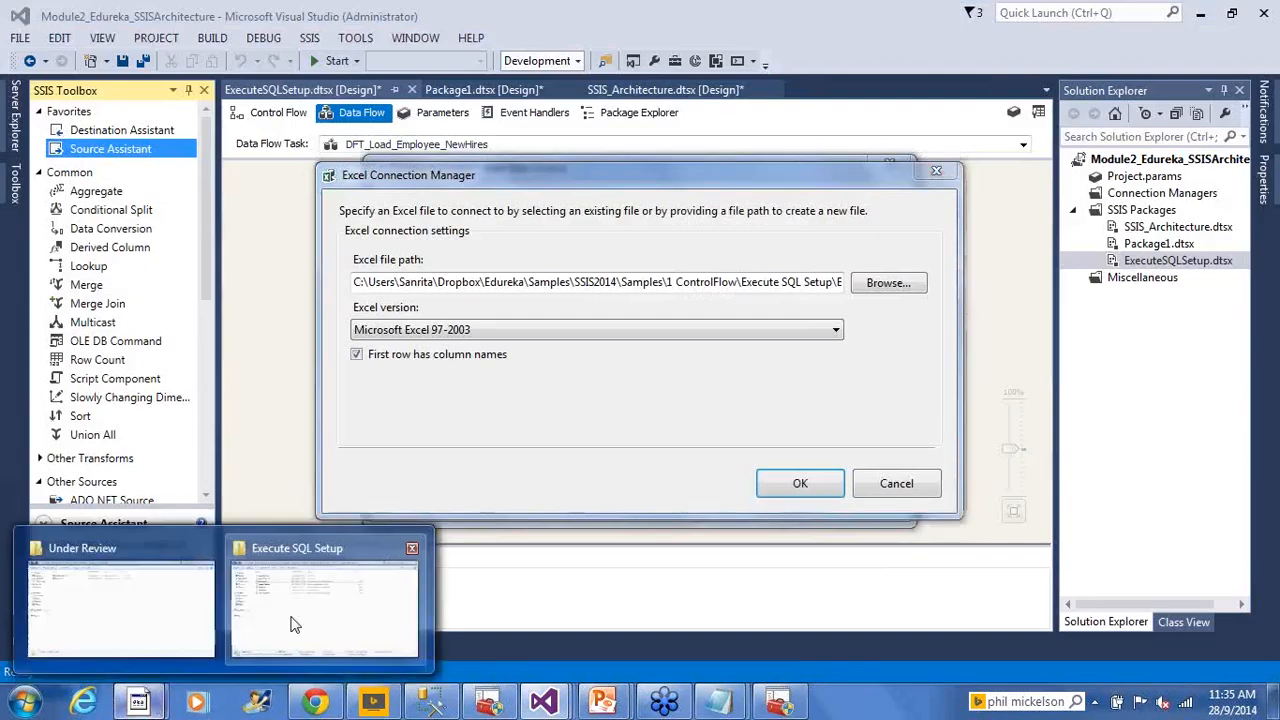
pyautogui.click(295, 625)
pyautogui.doubleClick(229, 166)
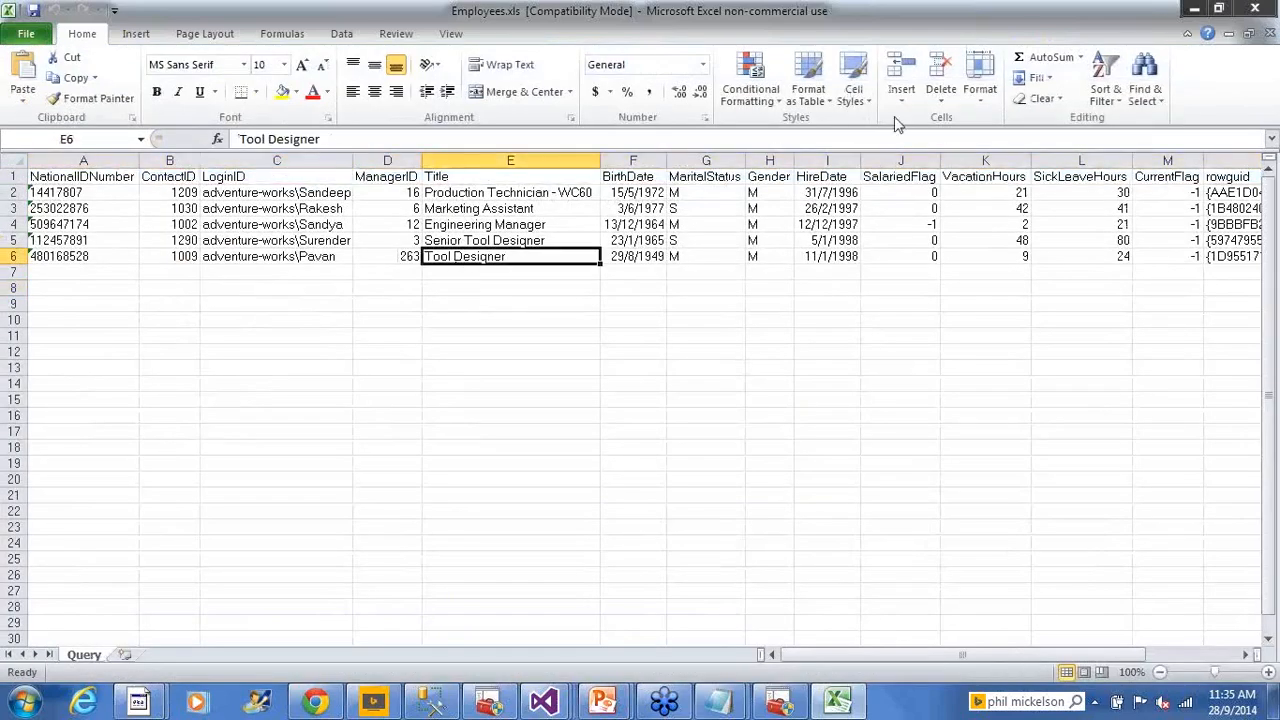
# Close Excel and return to Visual Studio's Excel Connection Manager dialog
pyautogui.click(1240, 12)
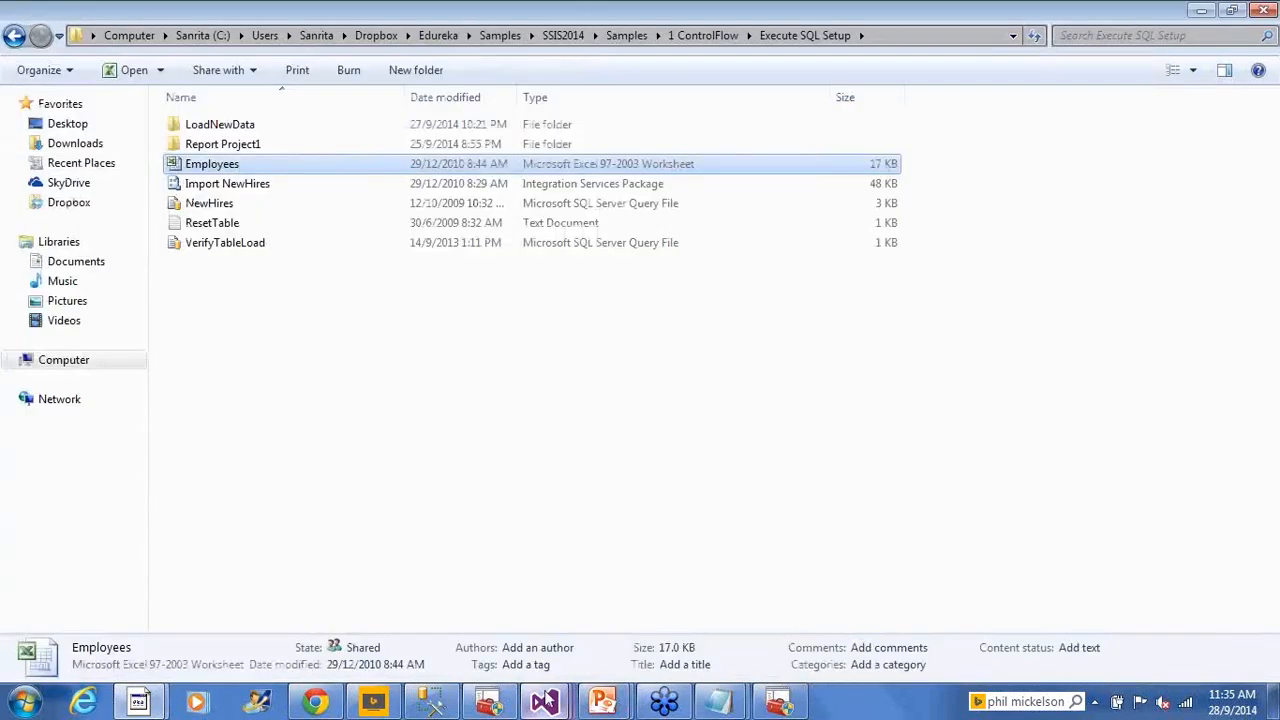
pyautogui.moveTo(543, 700)
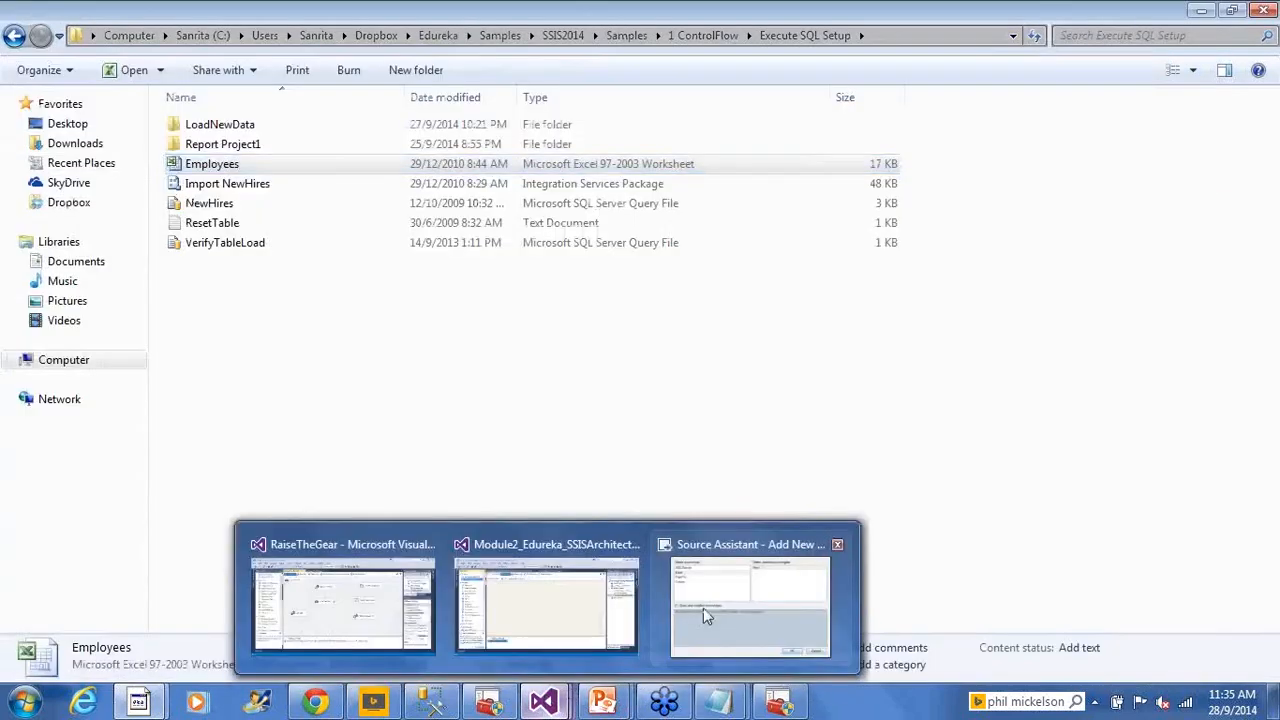
pyautogui.click(703, 580)
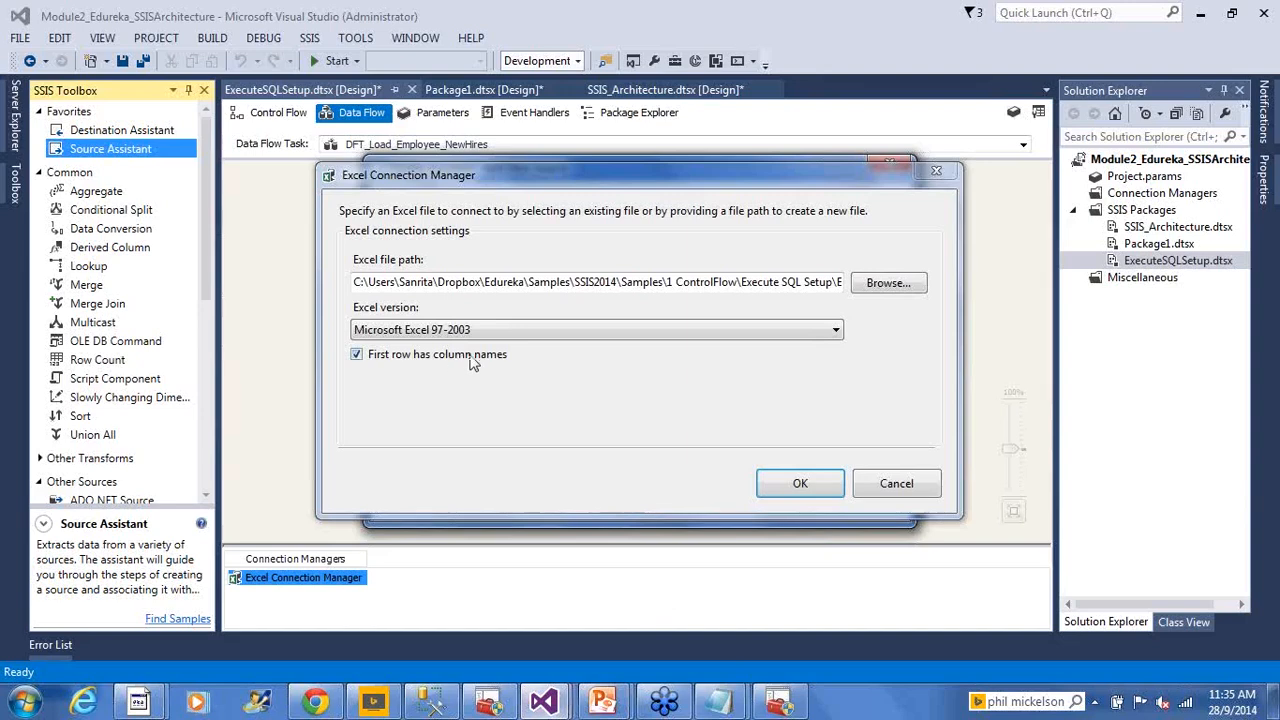
# Create the Excel Source from the new connection and rename that connection Excel_Employees
pyautogui.click(785, 490)
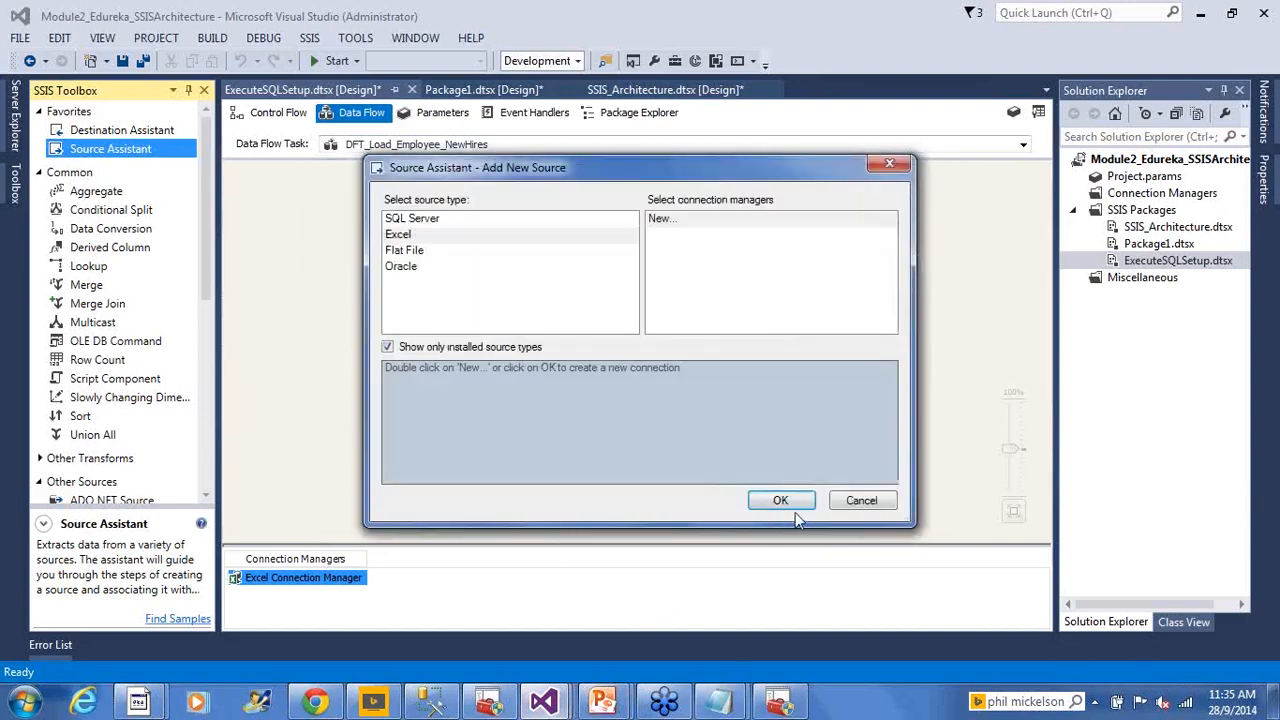
pyautogui.click(790, 501)
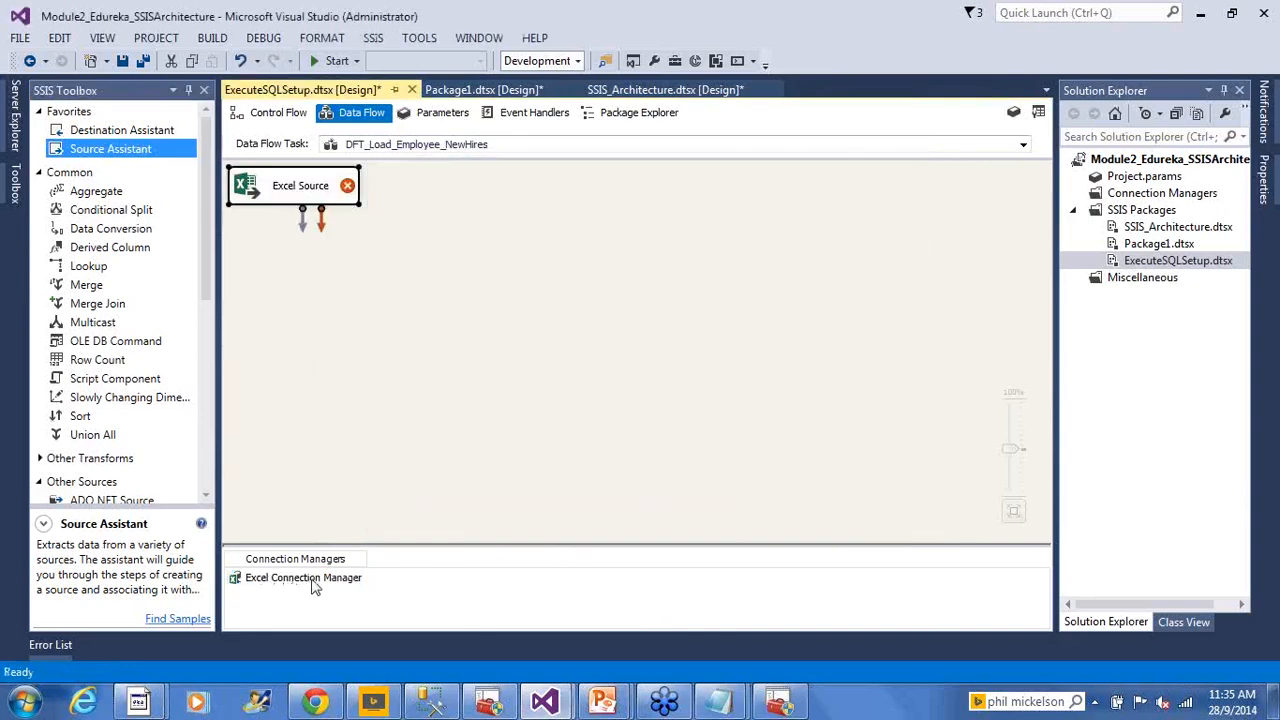
pyautogui.click(306, 580)
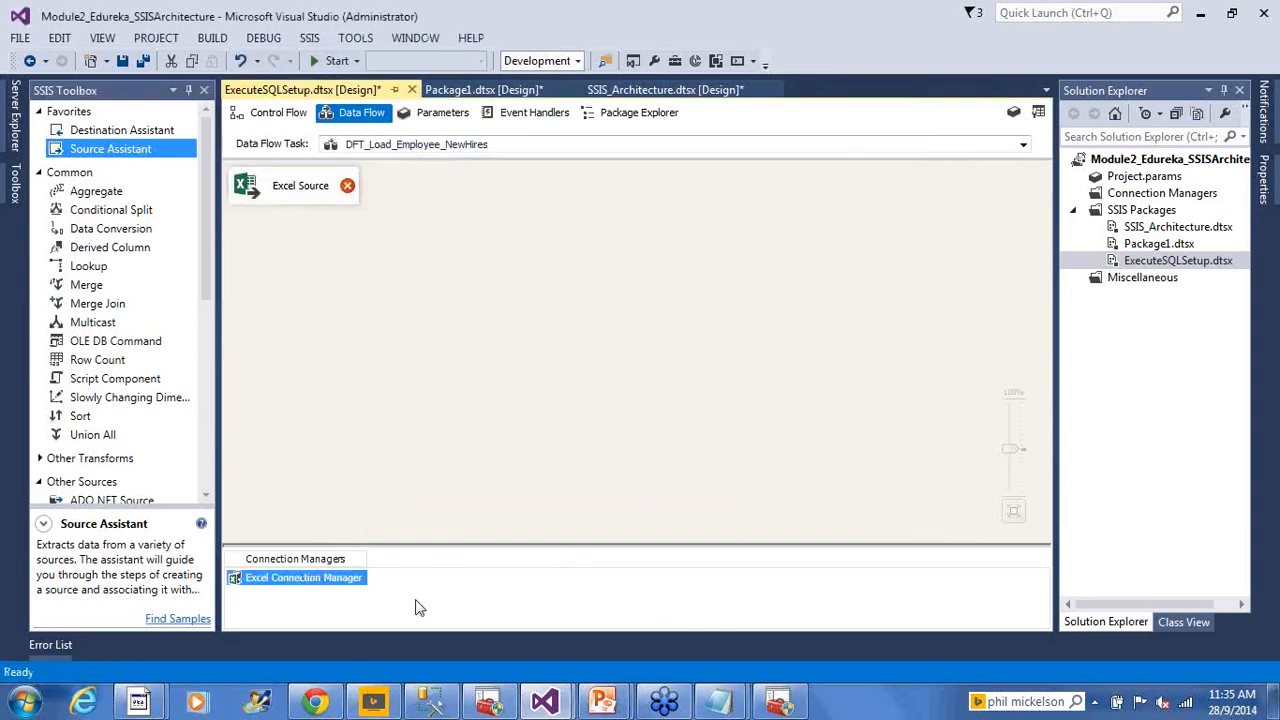
pyautogui.write('Excel_Employees')
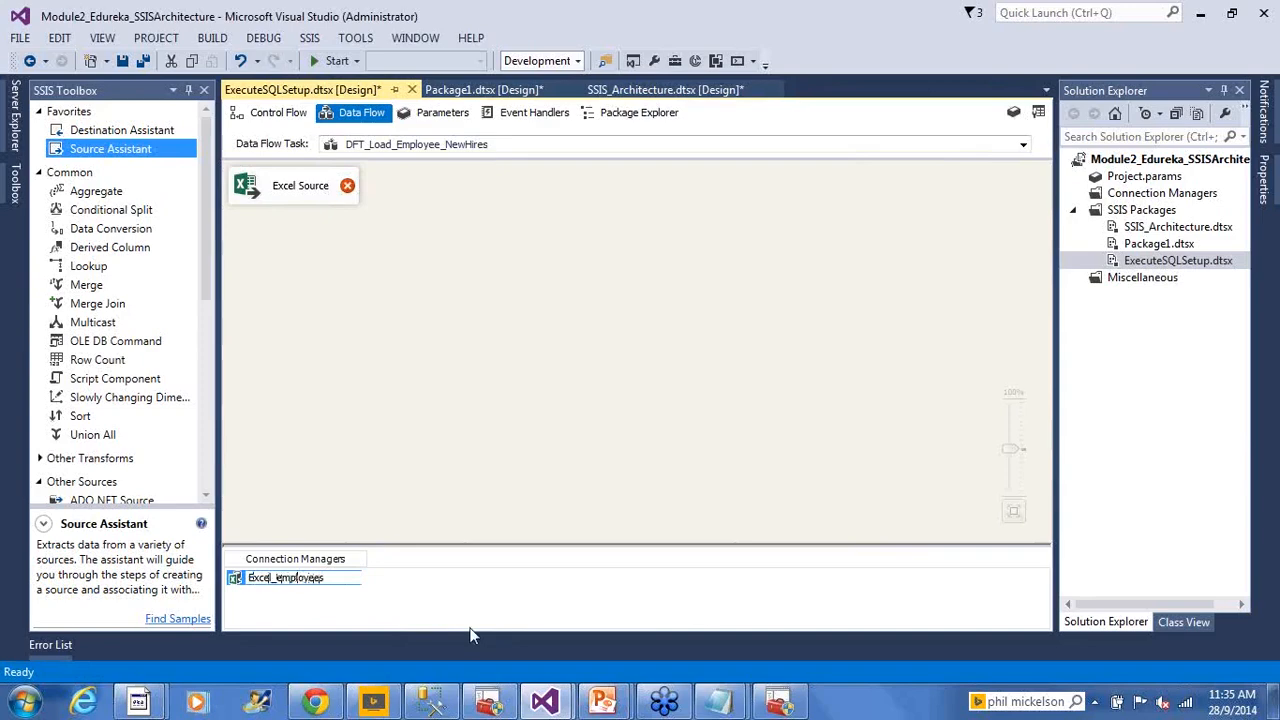
pyautogui.click(448, 450)
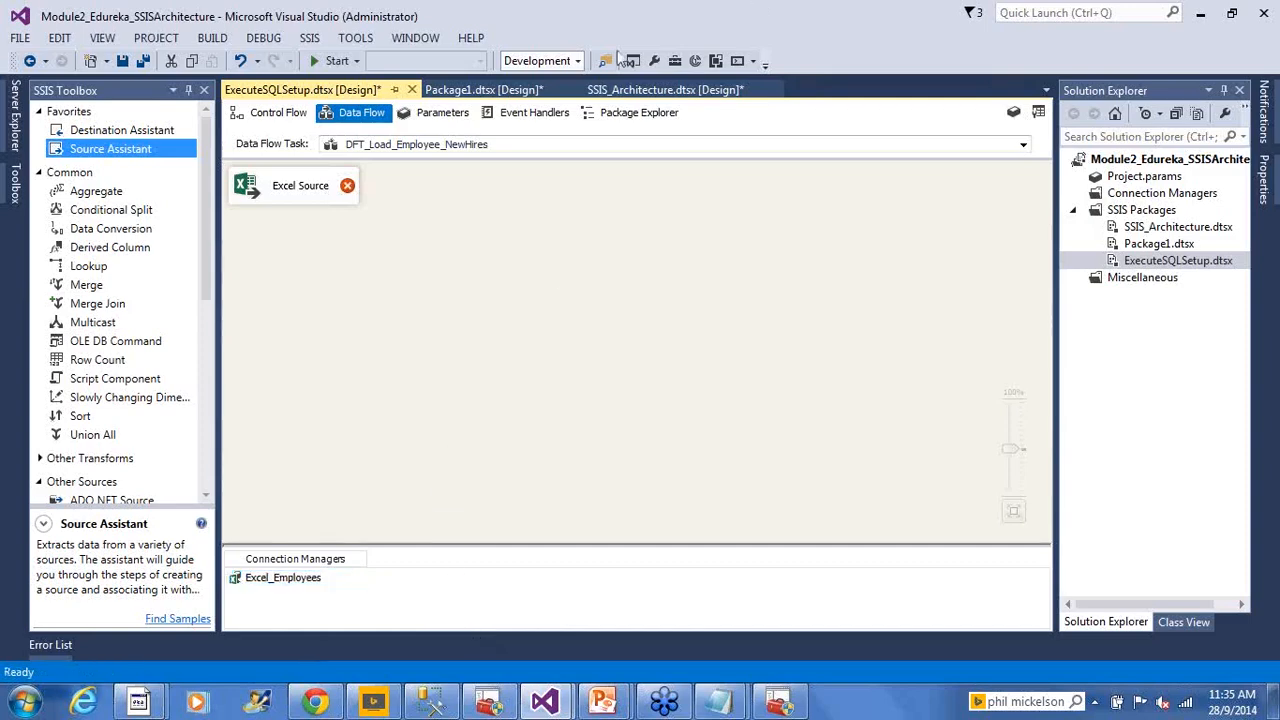
# Move the Excel Source down and right on the canvas, then read its missing-table-name error
pyautogui.moveTo(288, 195); pyautogui.dragTo(461, 224)
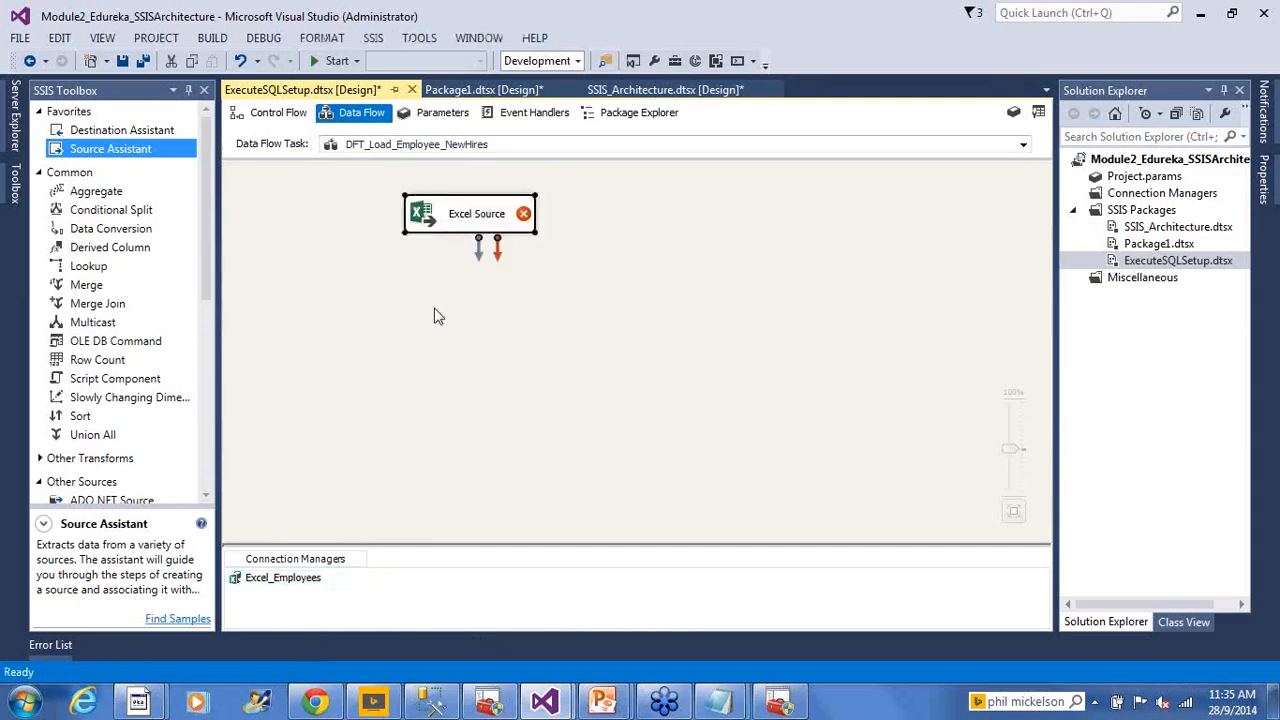
pyautogui.click(437, 316)
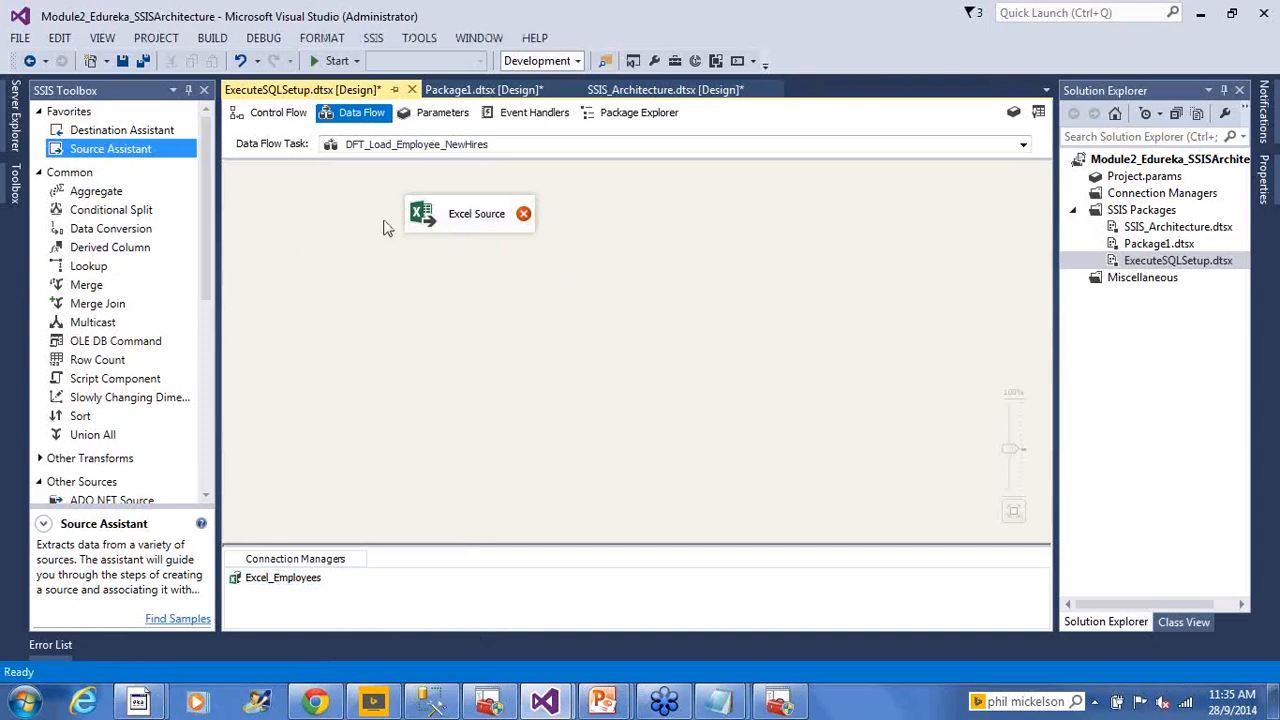
pyautogui.click(286, 579)
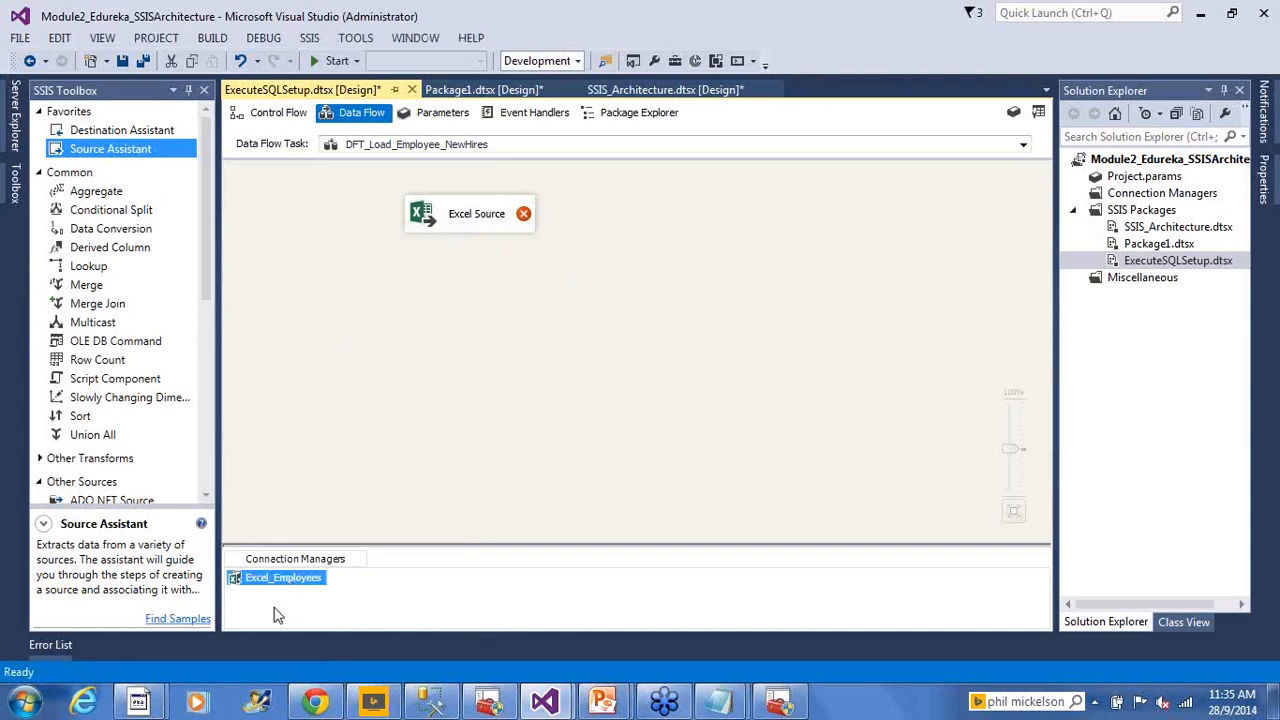
pyautogui.click(436, 218)
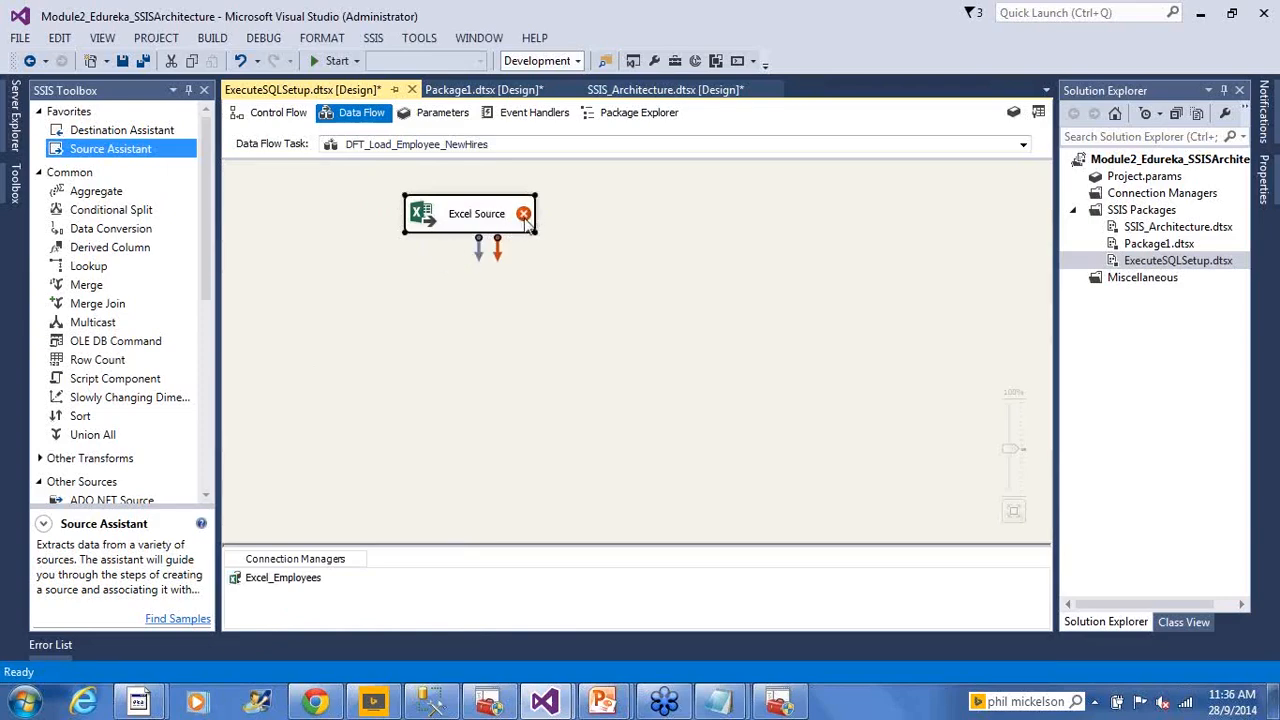
pyautogui.moveTo(527, 224)
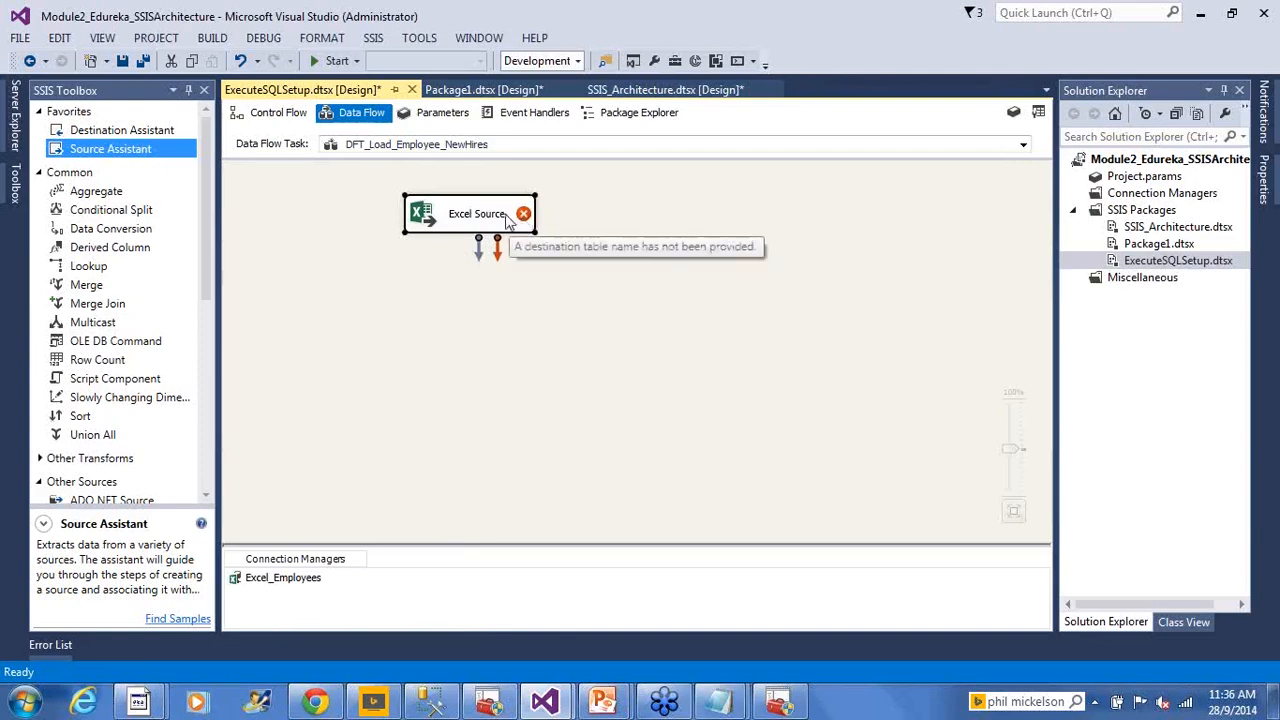
pyautogui.click(520, 248)
pyautogui.moveTo(526, 220)
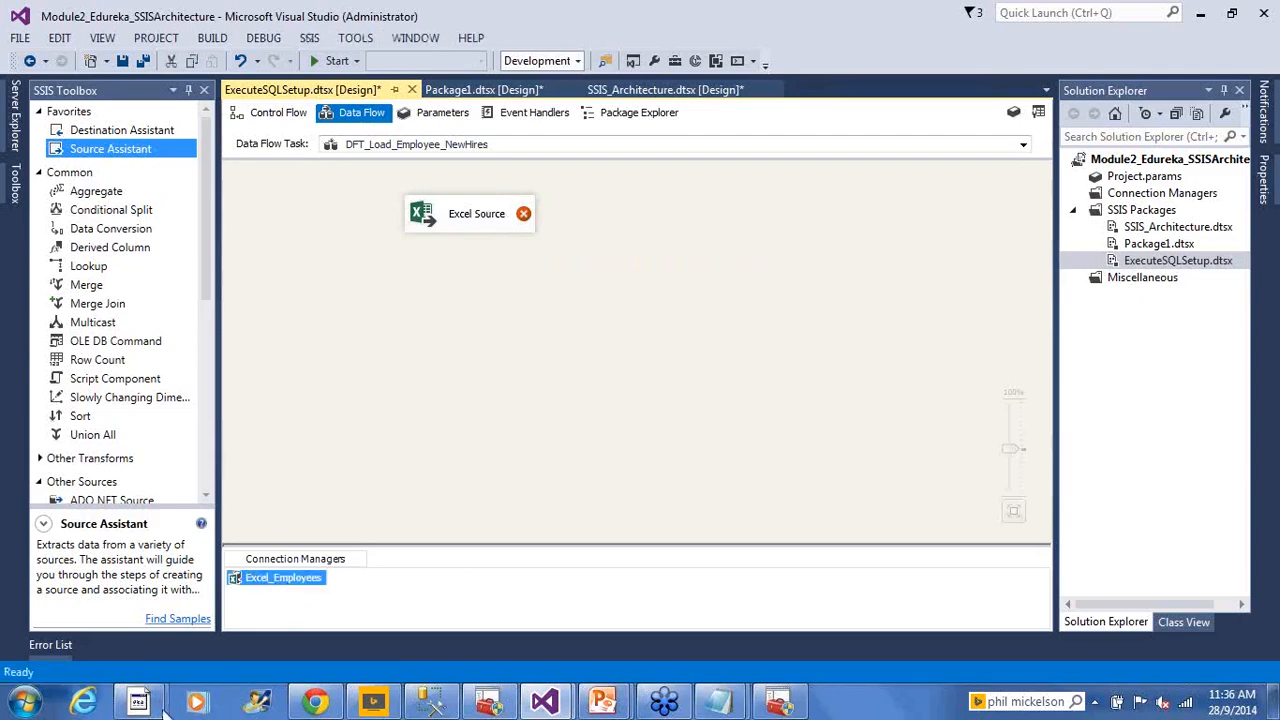
pyautogui.moveTo(140, 700)
pyautogui.click(283, 640)
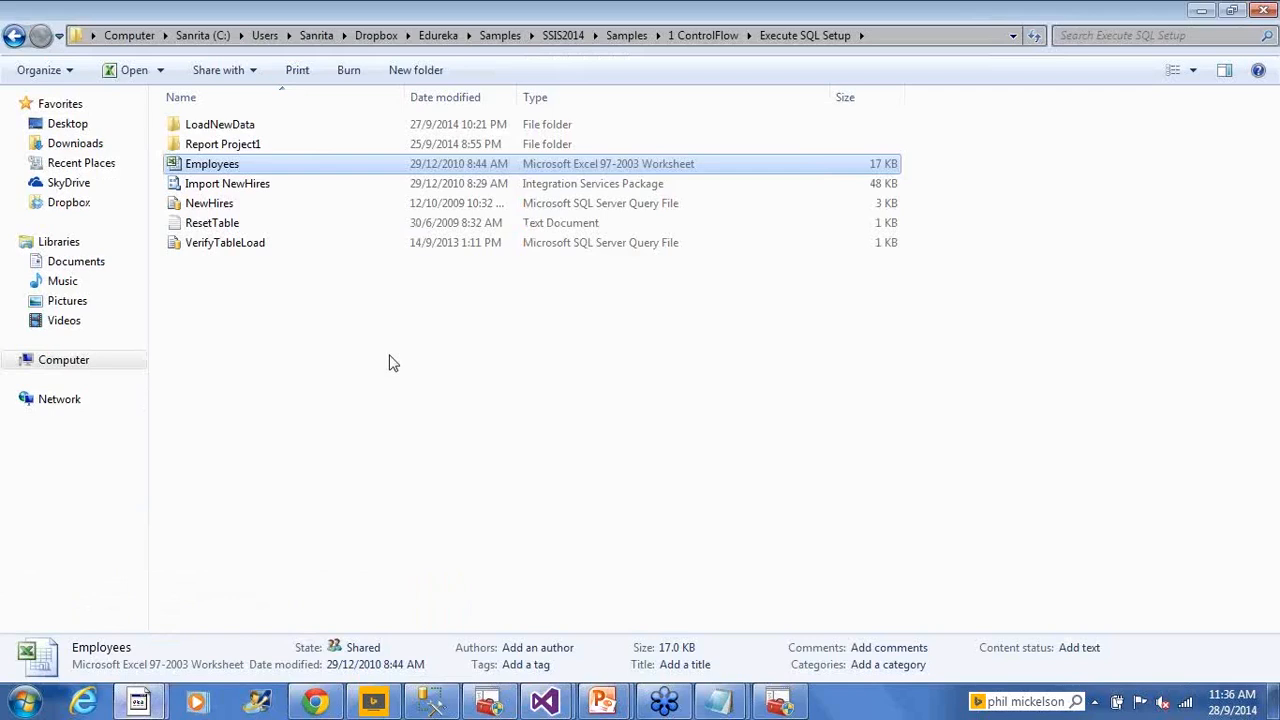
pyautogui.doubleClick(220, 168)
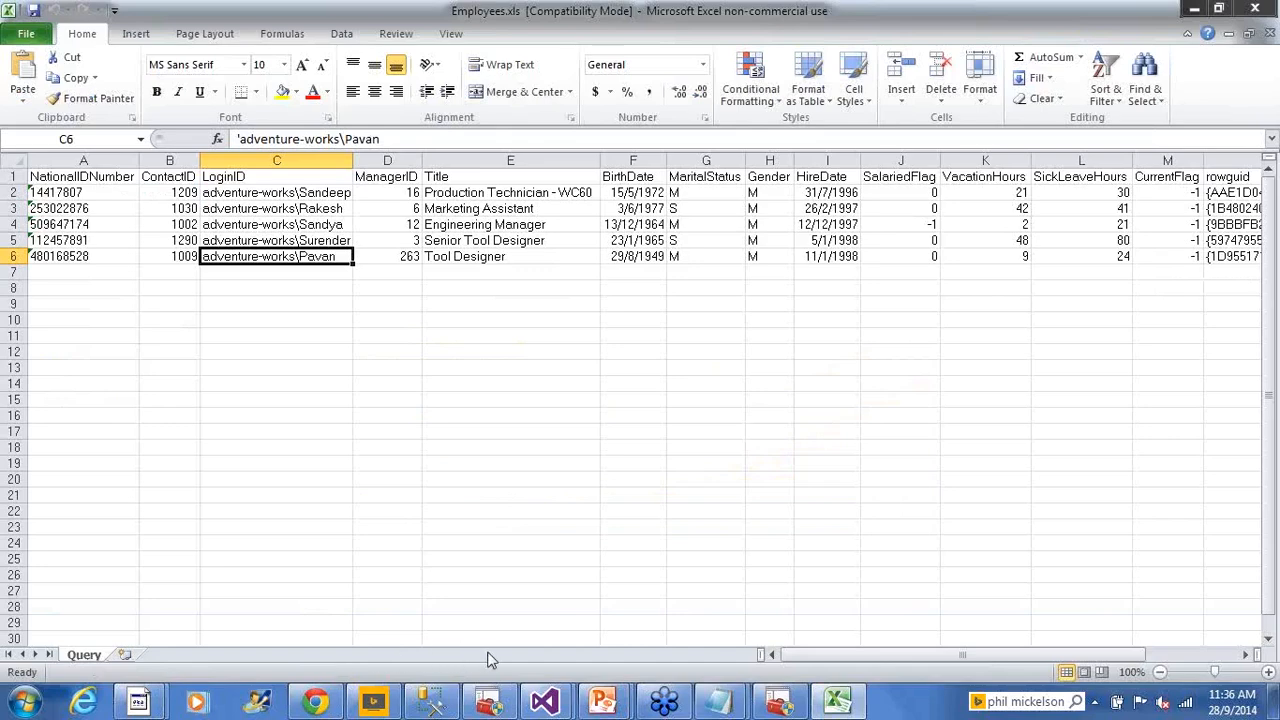
pyautogui.click(524, 368)
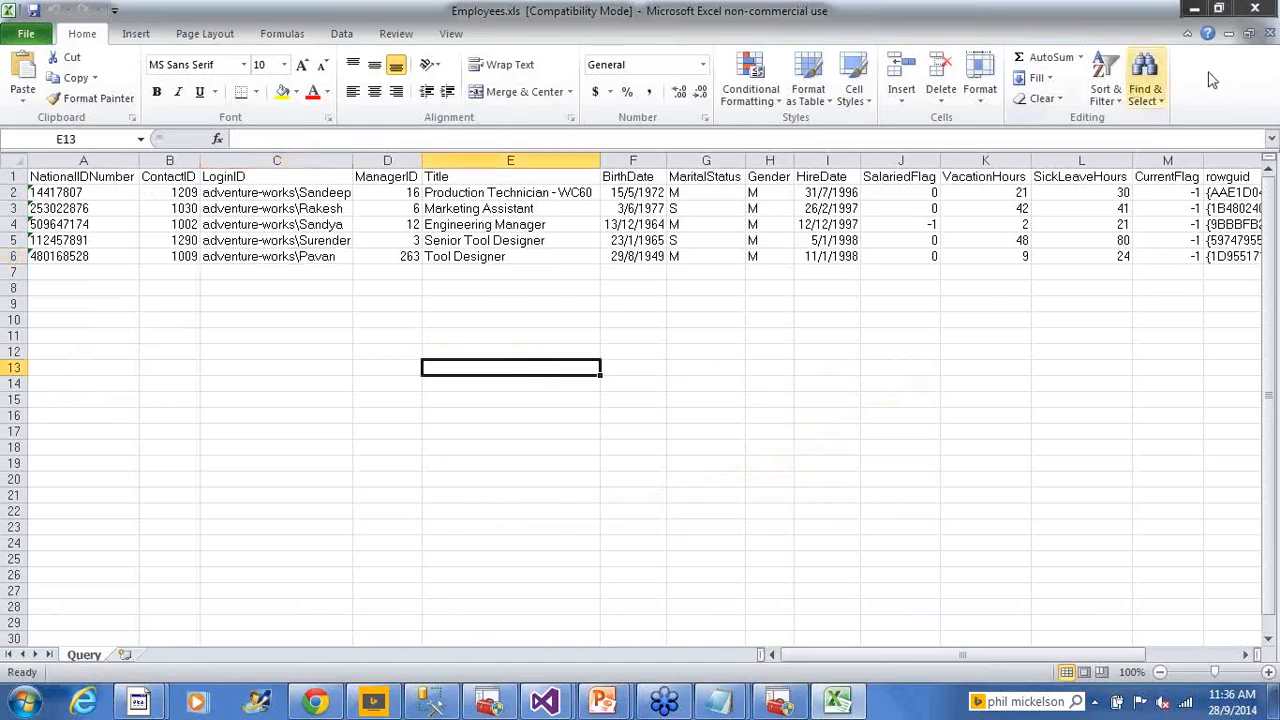
pyautogui.click(1253, 10)
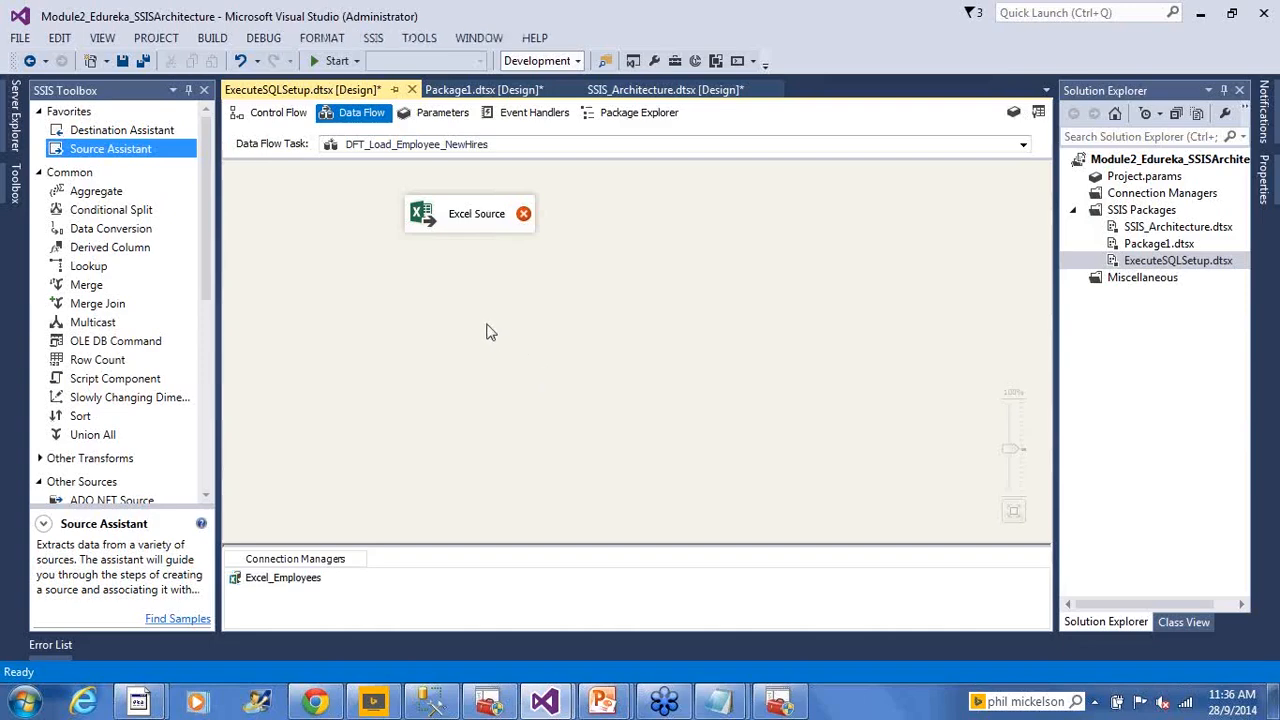
# Set the Excel Source to Table or view mode reading the Query sheet of Excel_Employees
pyautogui.click(426, 212)
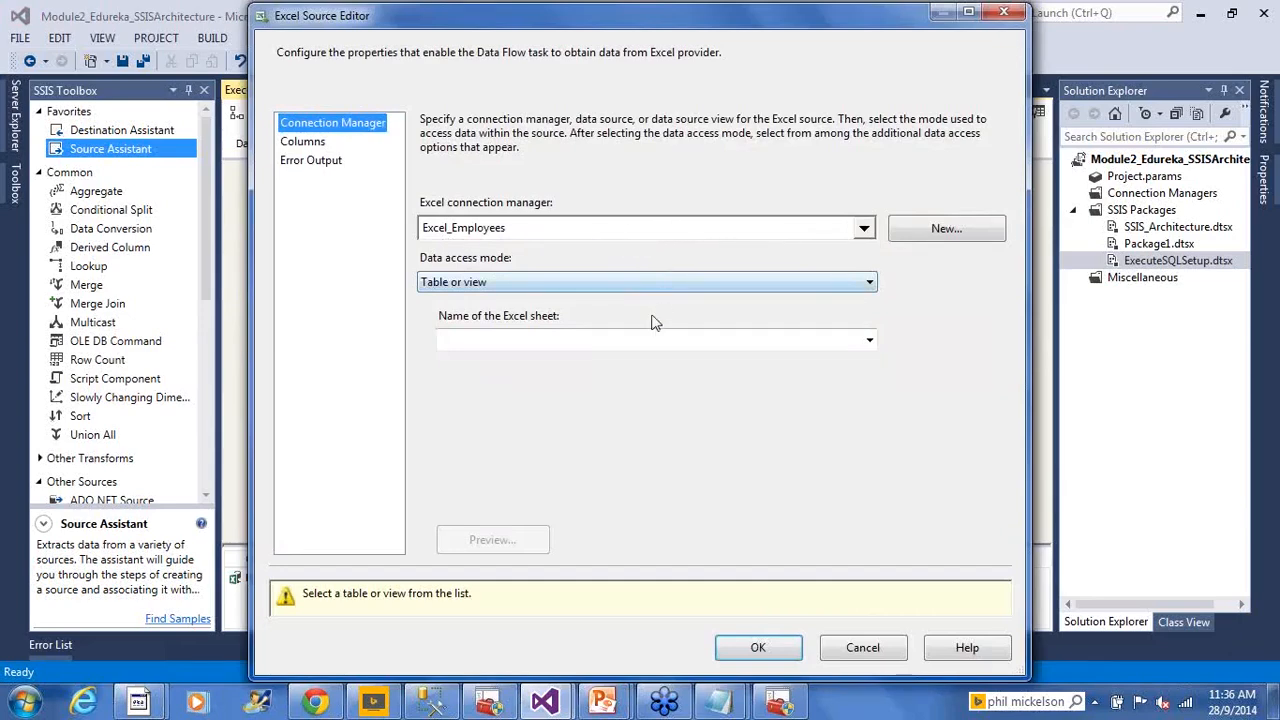
pyautogui.click(609, 284)
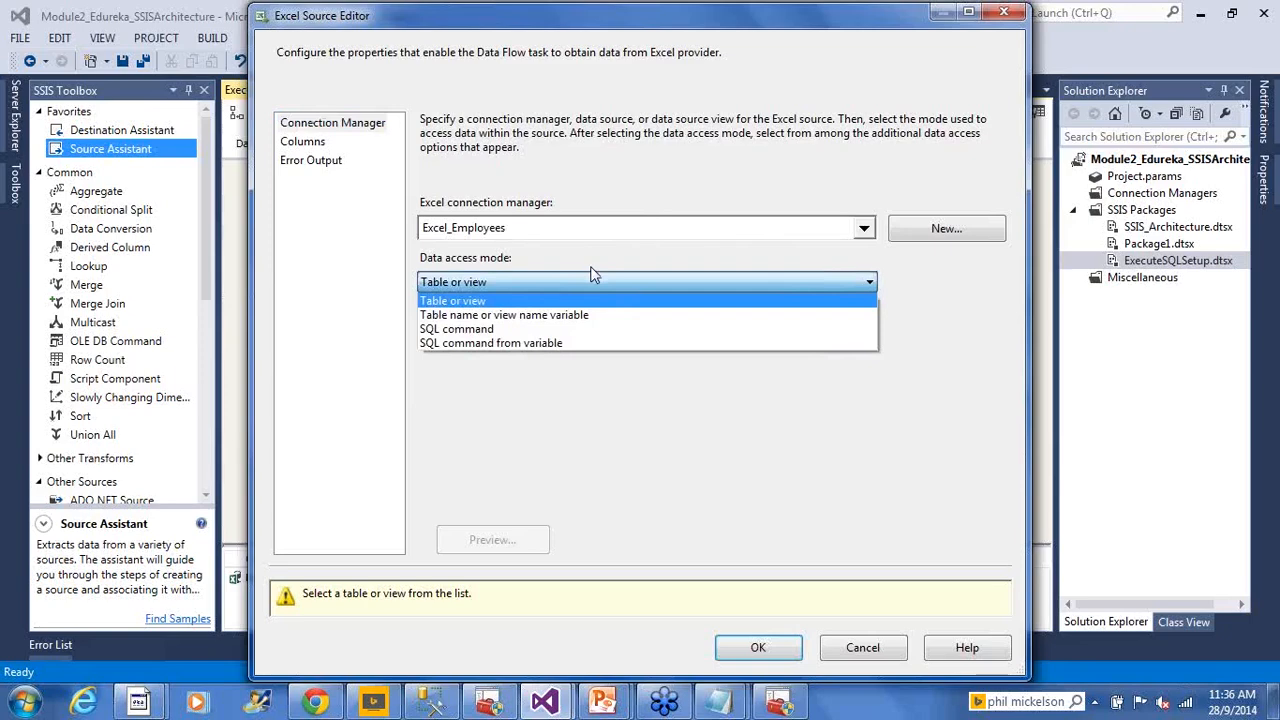
pyautogui.click(586, 288)
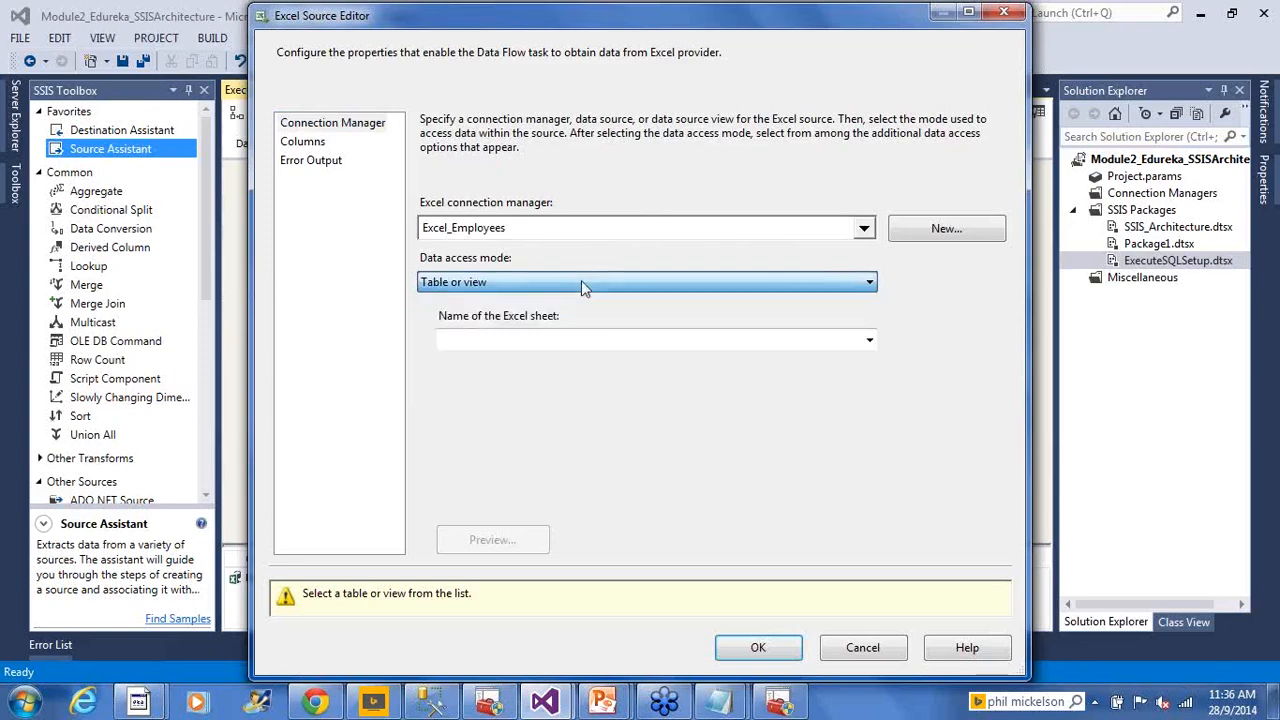
pyautogui.click(869, 341)
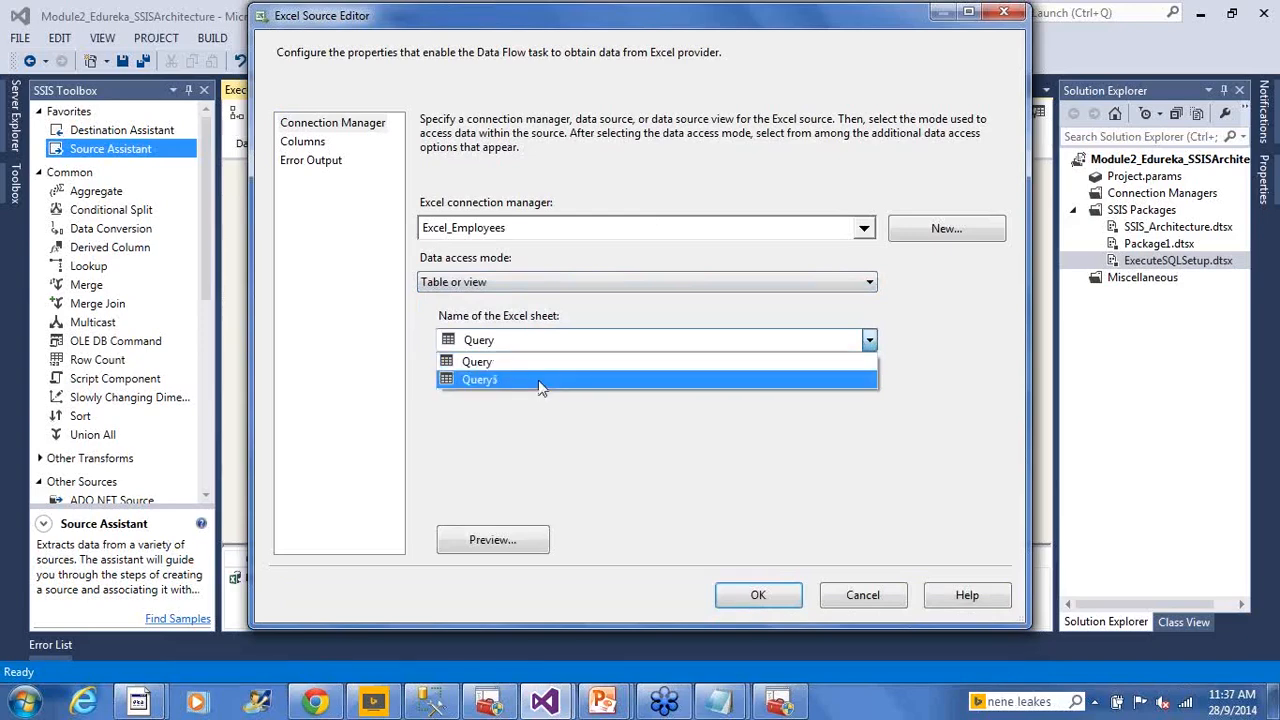
pyautogui.click(520, 364)
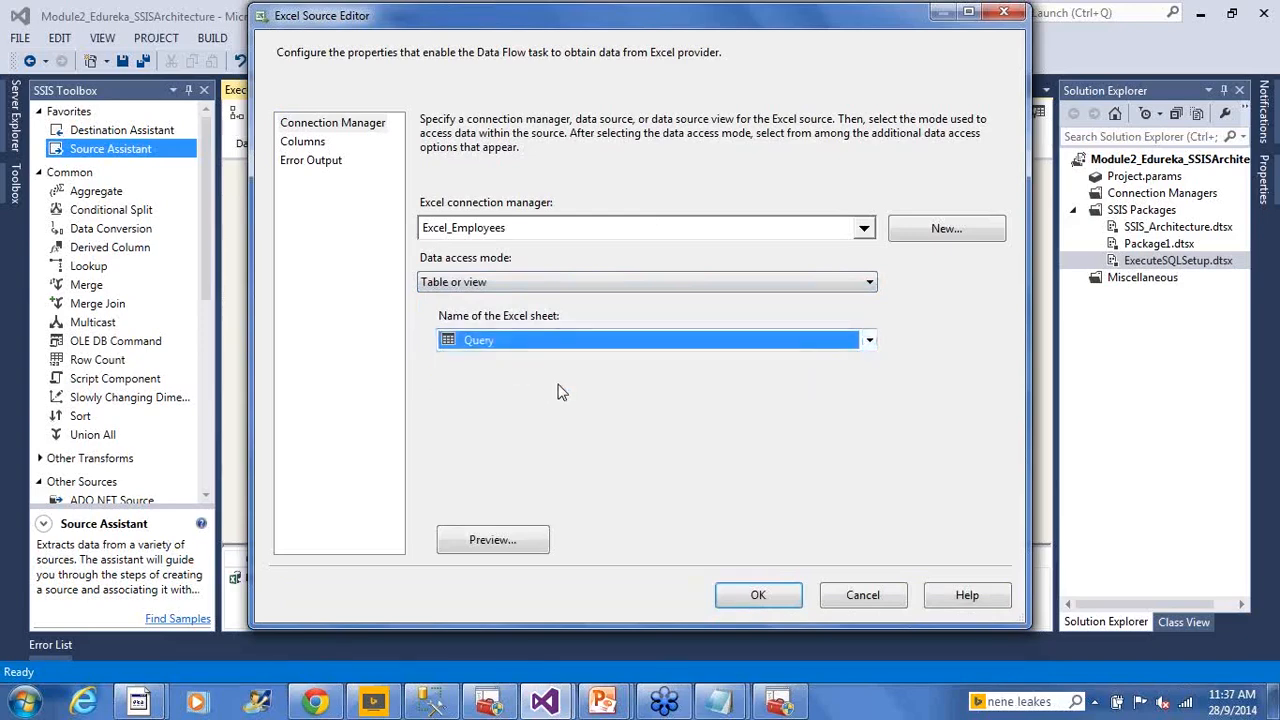
pyautogui.click(311, 145)
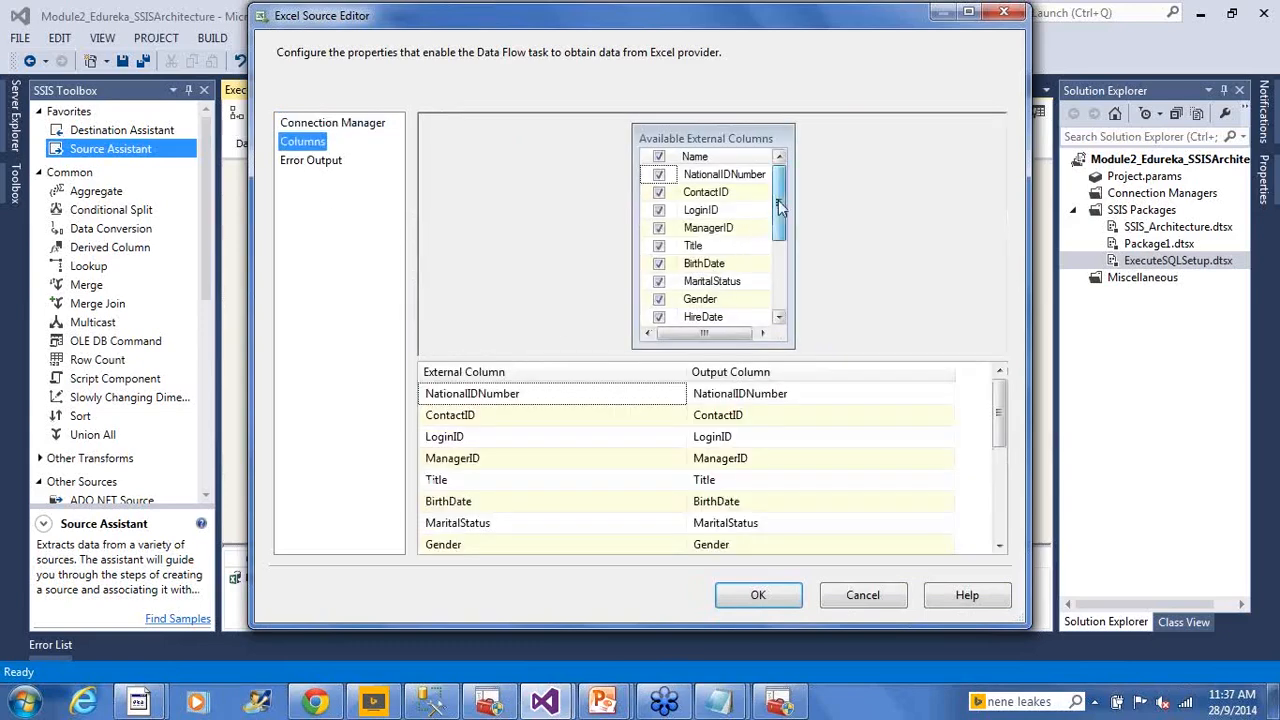
# Review the Excel Source's external columns (NationalIDNumber, ContactID, LoginID…) and confirm the editor
pyautogui.moveTo(778, 200)
pyautogui.mouseDown()
pyautogui.moveTo(786, 282)
pyautogui.moveTo(781, 188)
pyautogui.mouseUp()
pyautogui.moveTo(736, 306)
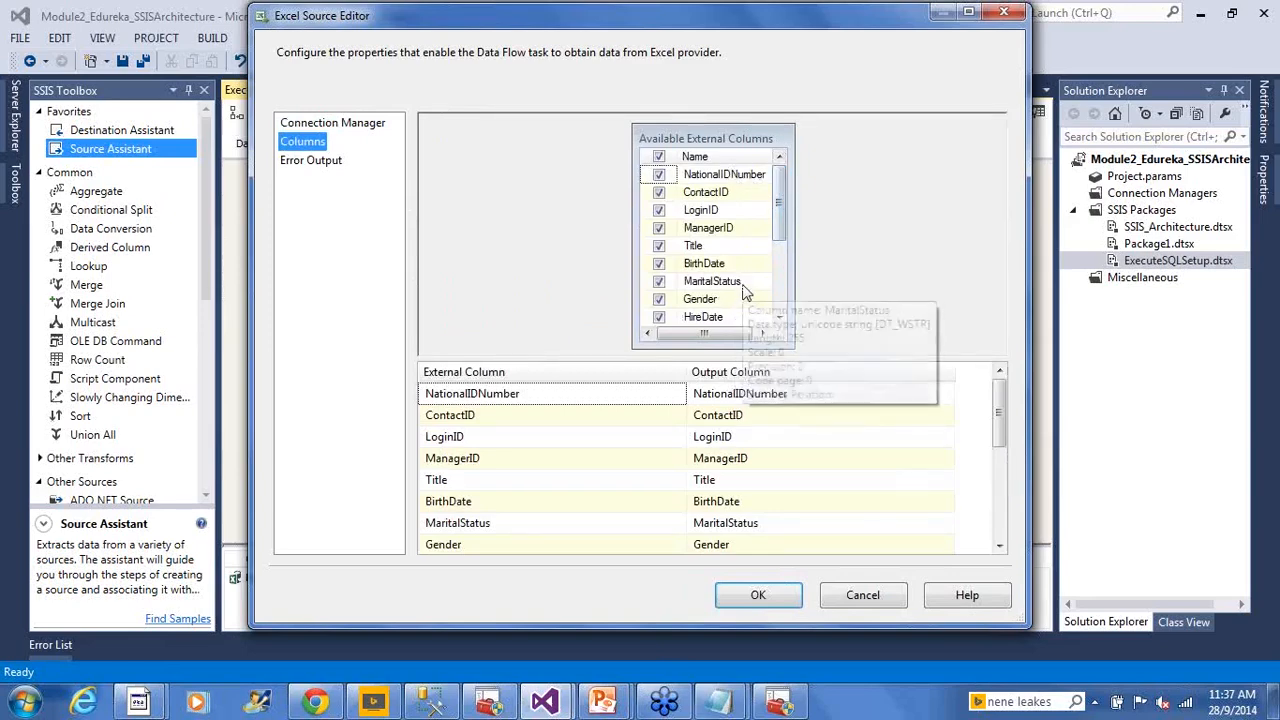
pyautogui.moveTo(782, 200); pyautogui.dragTo(790, 330)
pyautogui.click(745, 598)
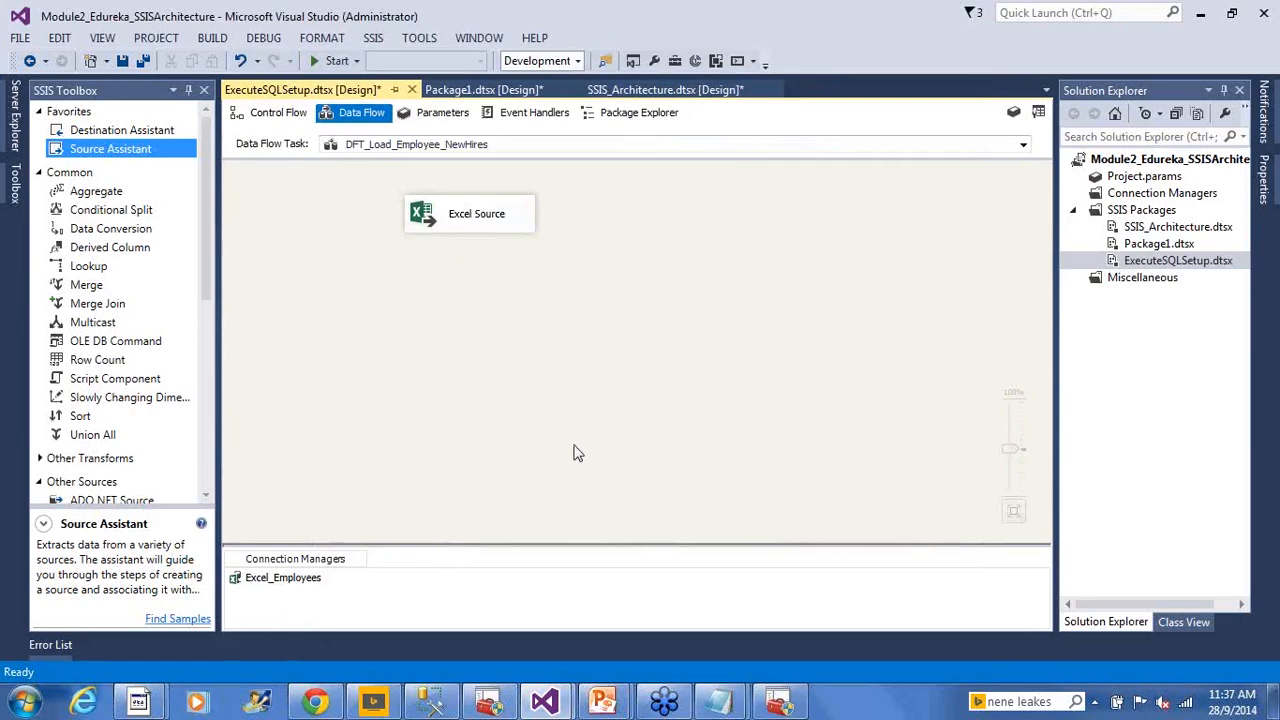
pyautogui.moveTo(601, 700)
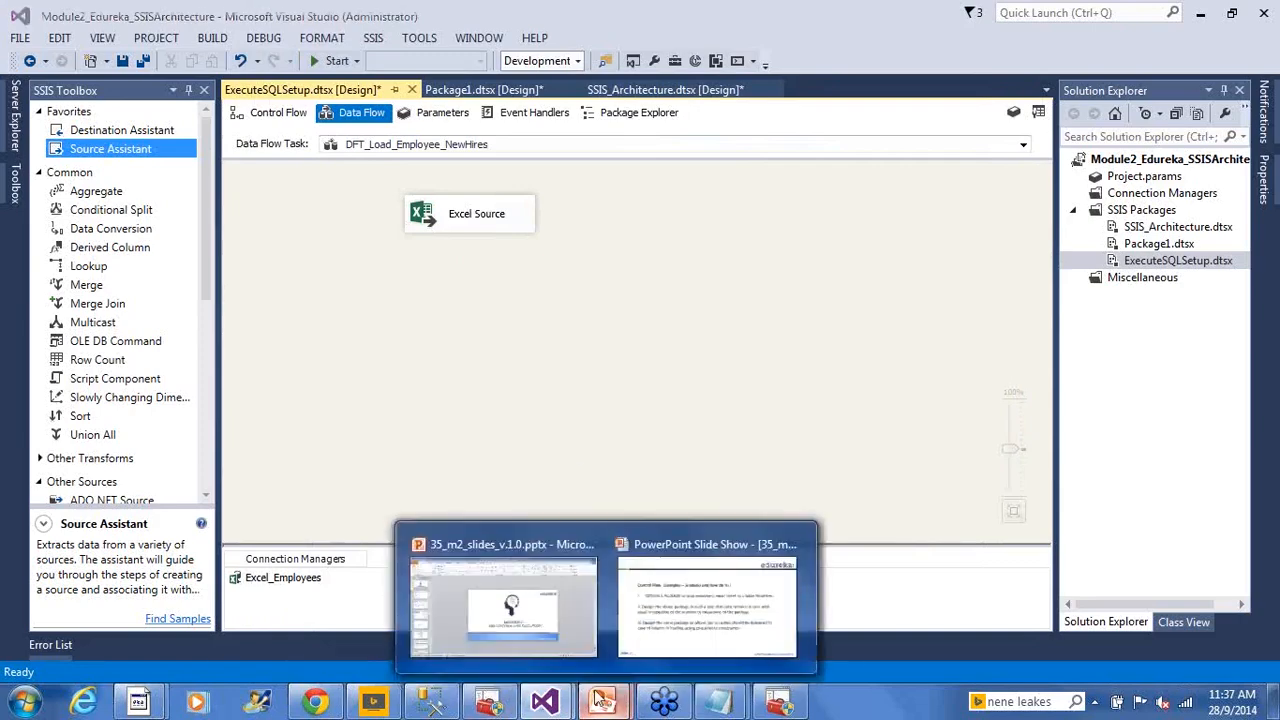
pyautogui.click(712, 622)
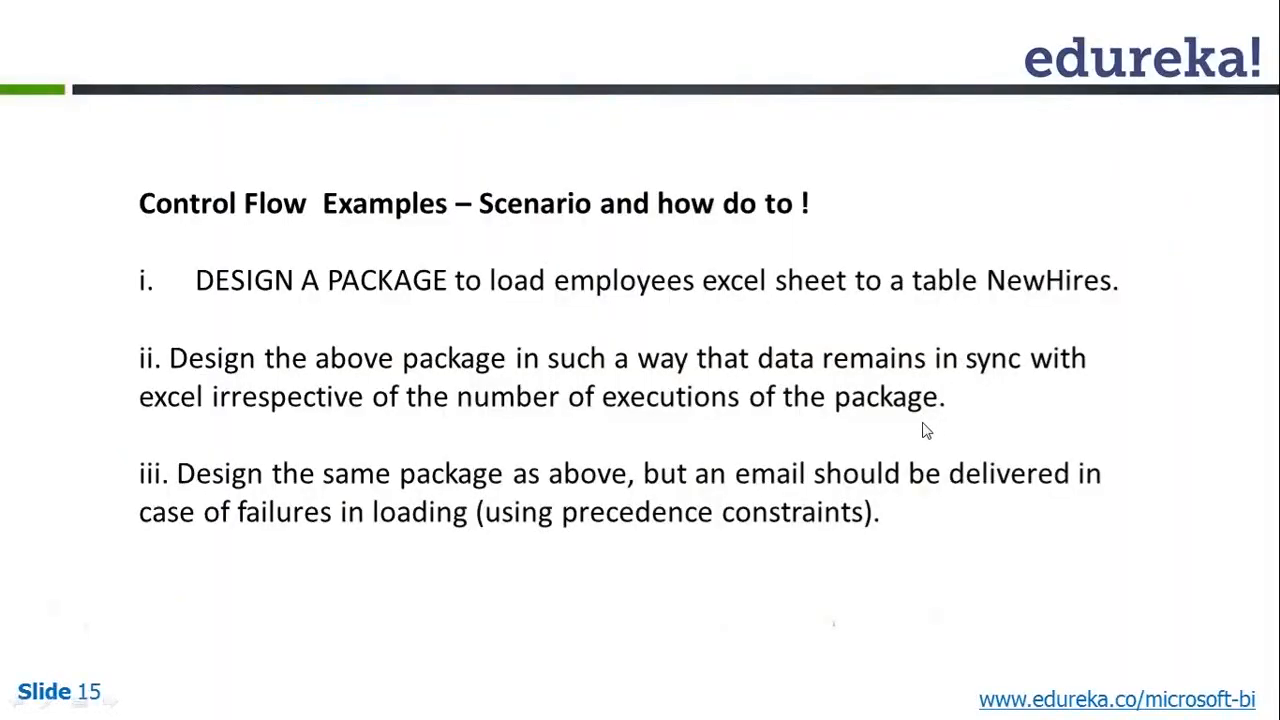
pyautogui.hotkey('alt', 'Tab')
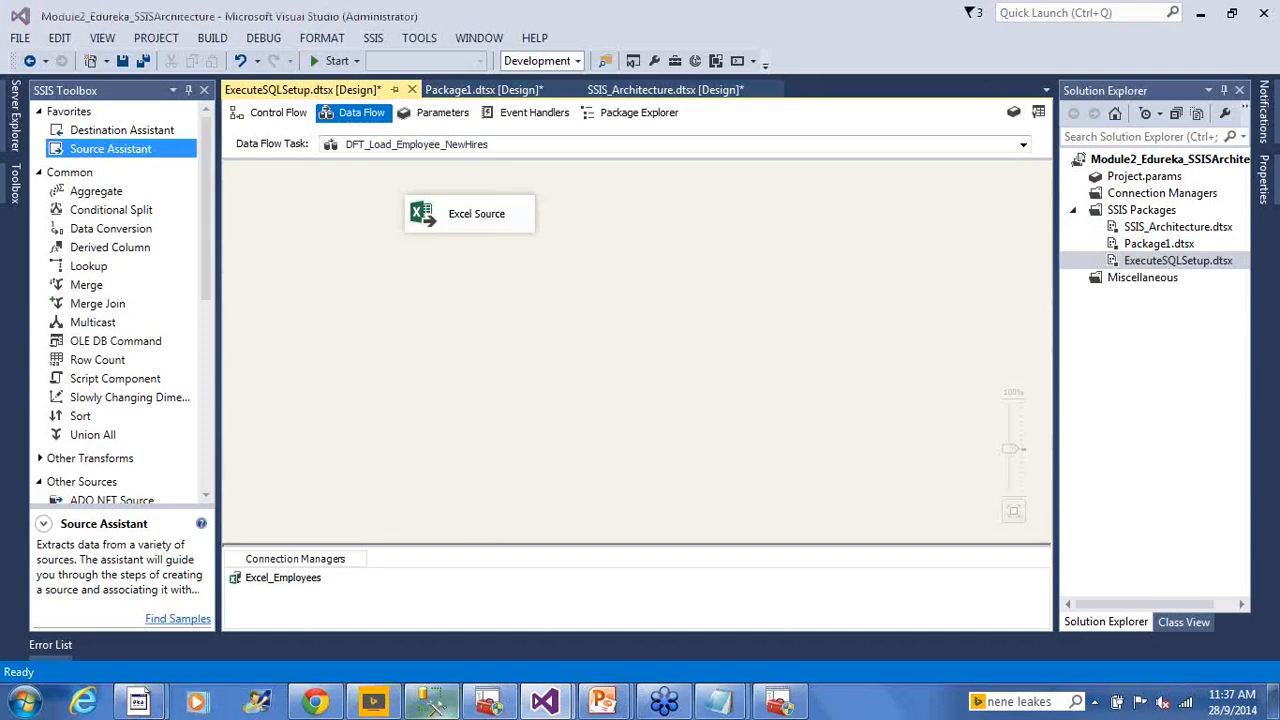
pyautogui.click(432, 702)
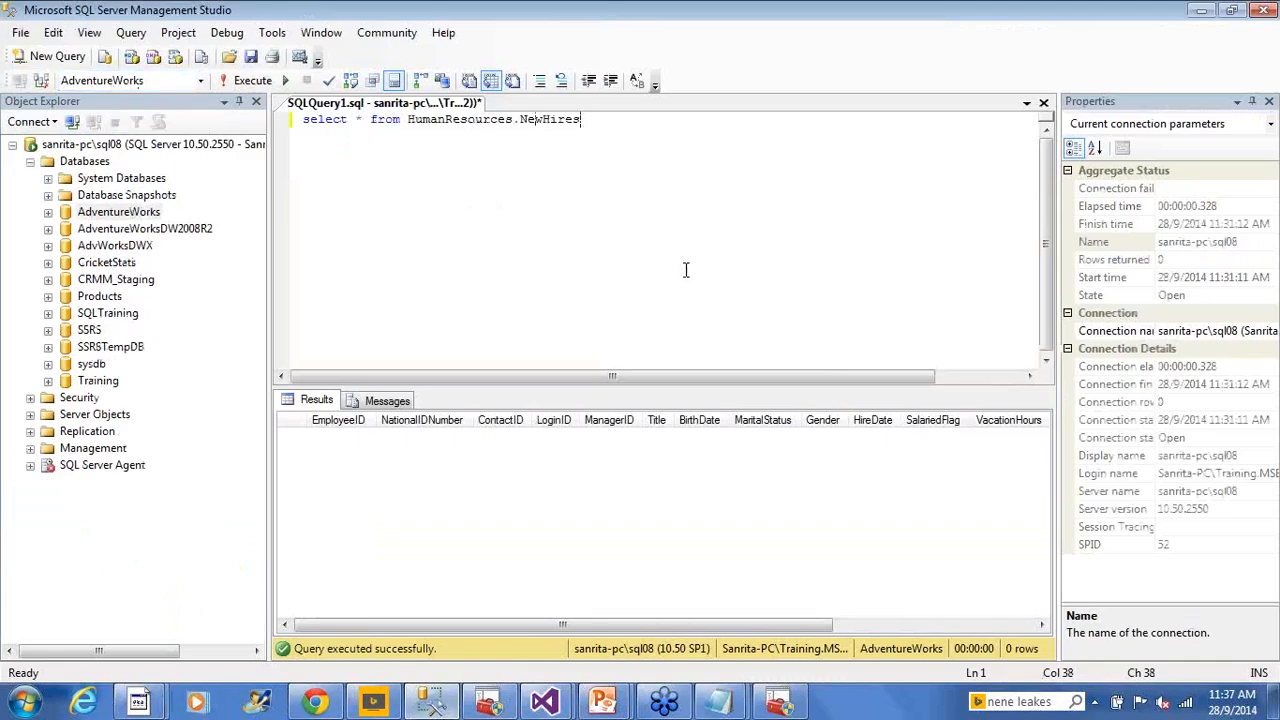
pyautogui.click(545, 702)
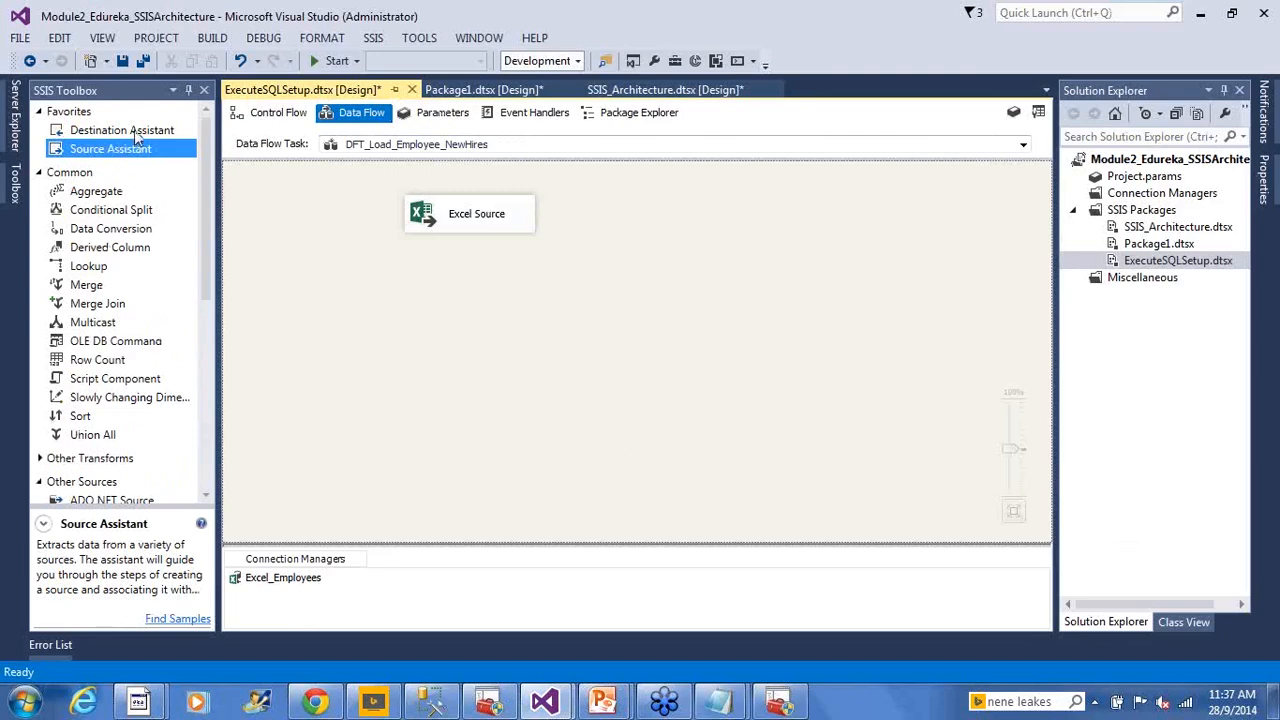
# Add a Destination Assistant for SQL Server and choose to create a new connection
pyautogui.moveTo(137, 134); pyautogui.dragTo(352, 386)
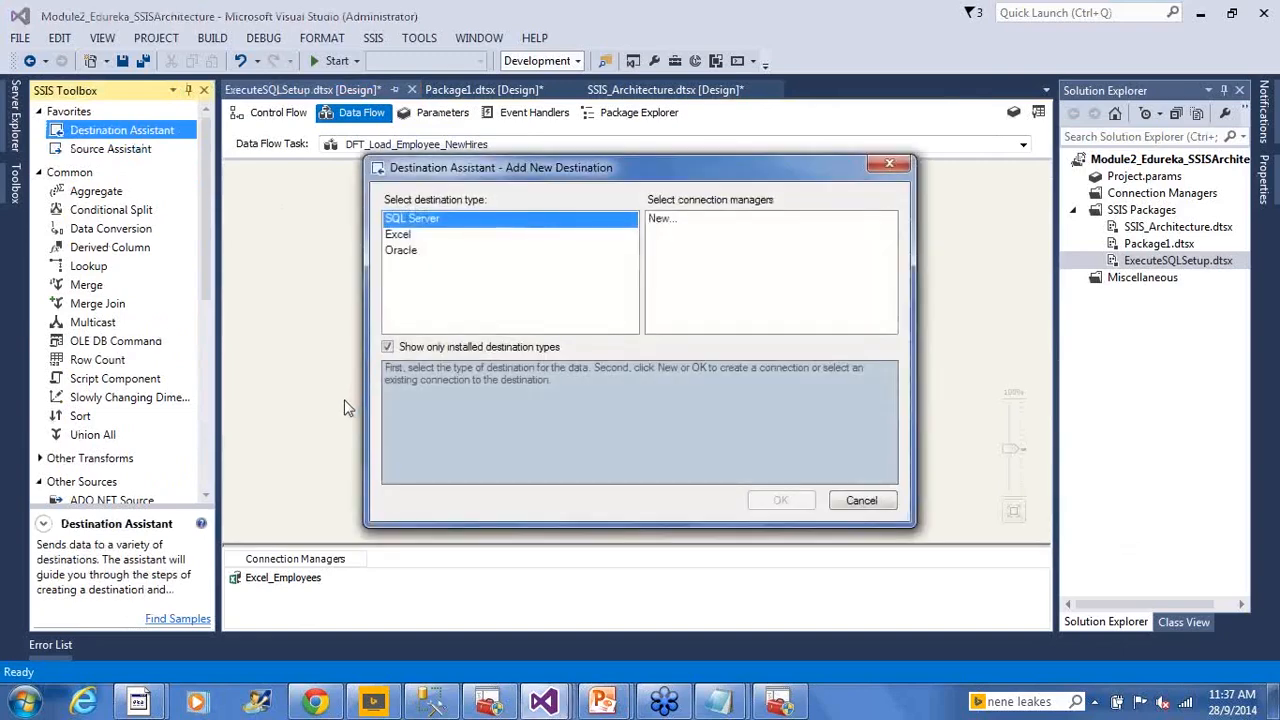
pyautogui.click(658, 219)
pyautogui.click(779, 503)
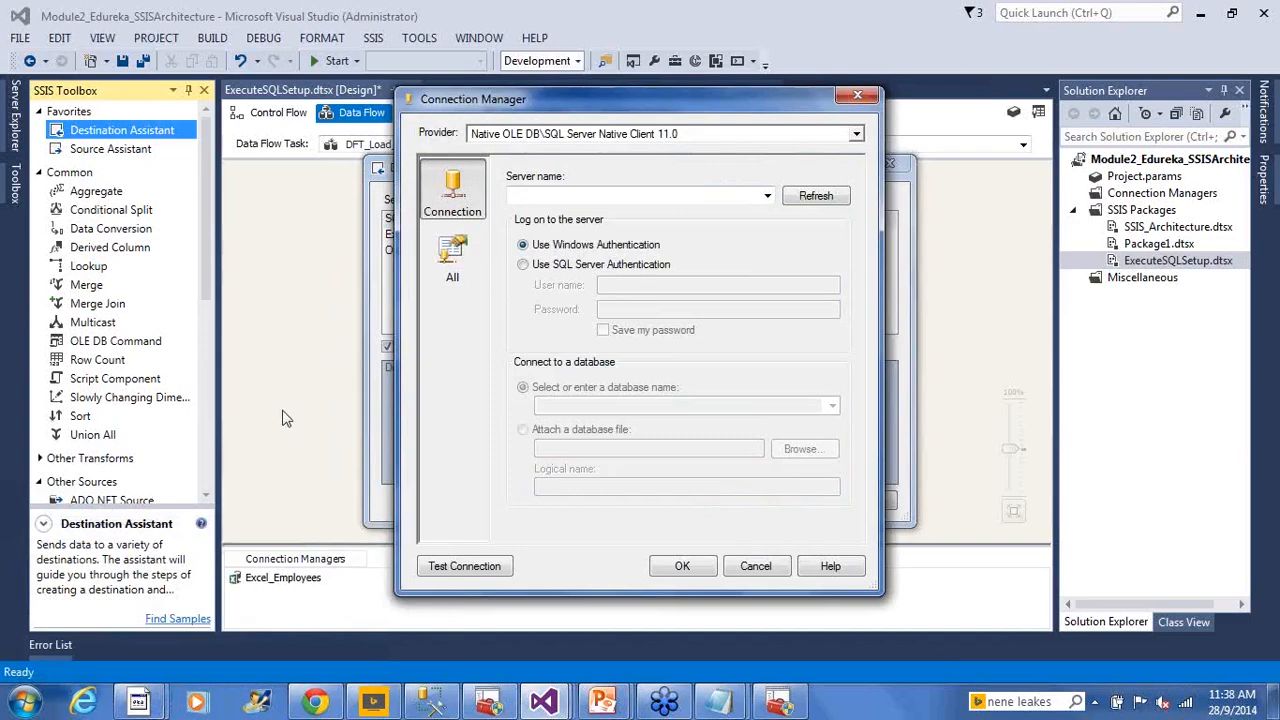
# Enter the server name for the new connection and keep Windows Authentication
pyautogui.click(655, 196)
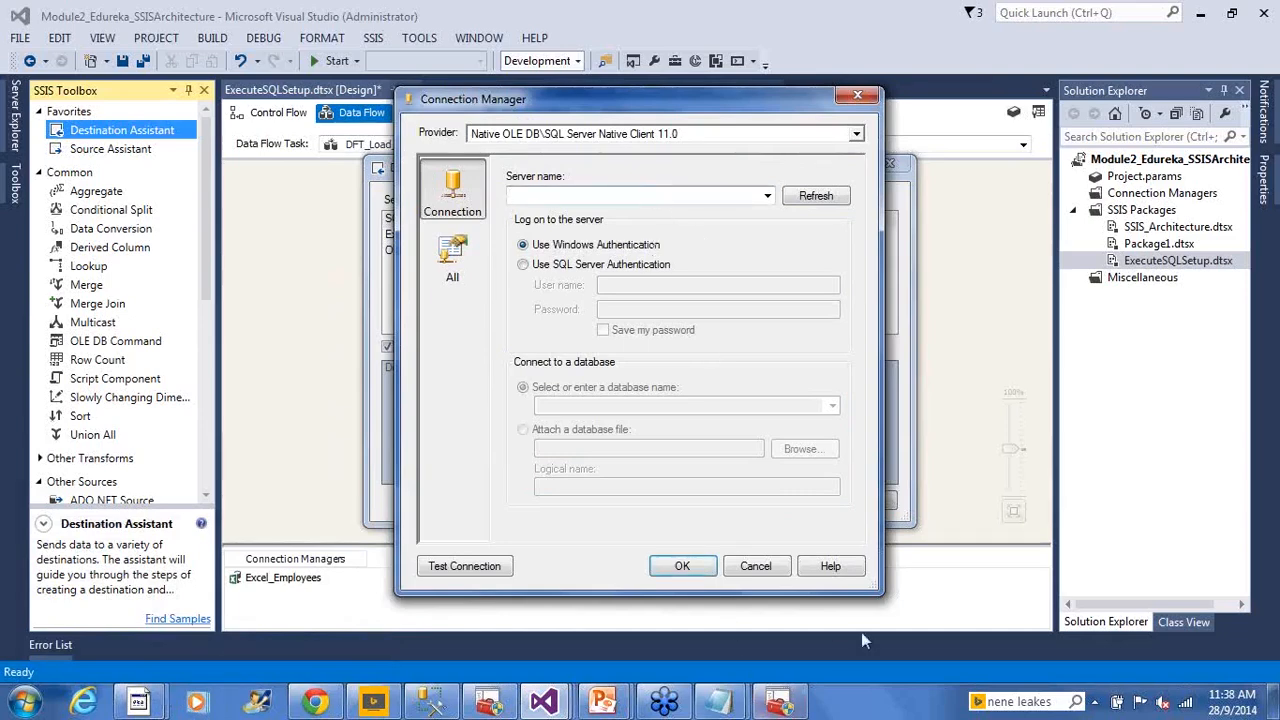
pyautogui.write('sana')
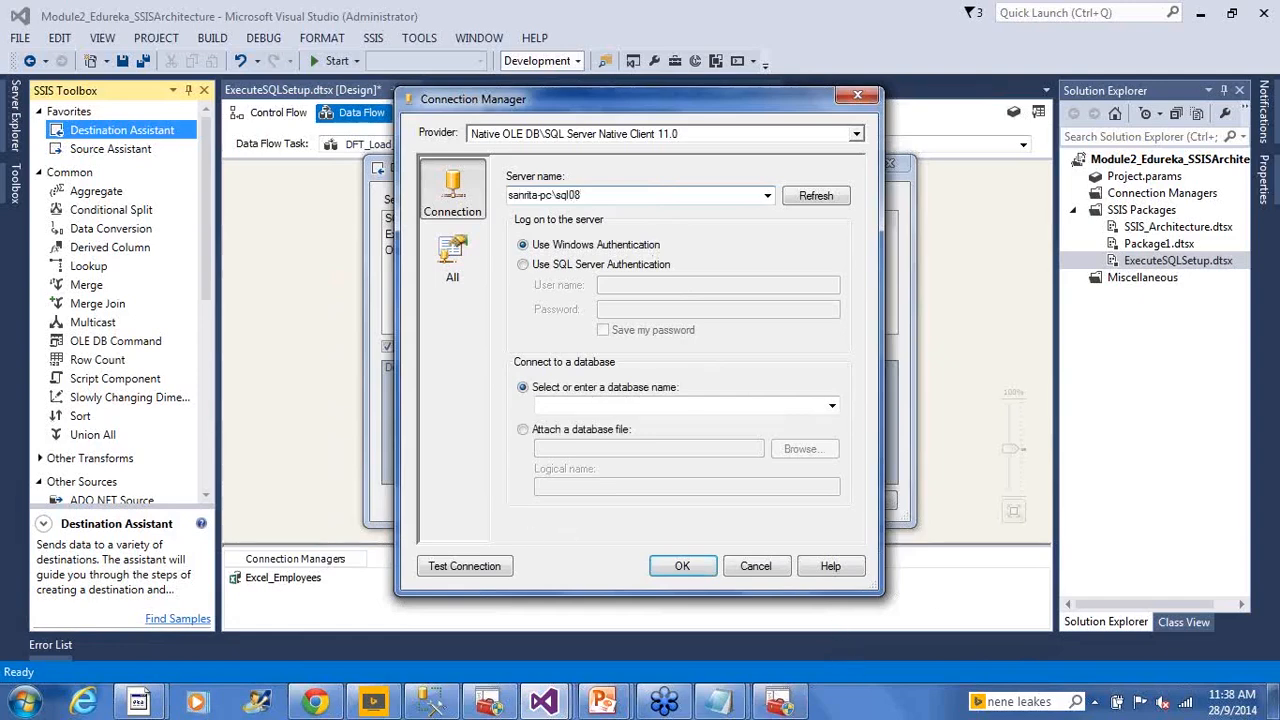
pyautogui.moveTo(561, 197); pyautogui.dragTo(595, 201)
pyautogui.click(610, 191)
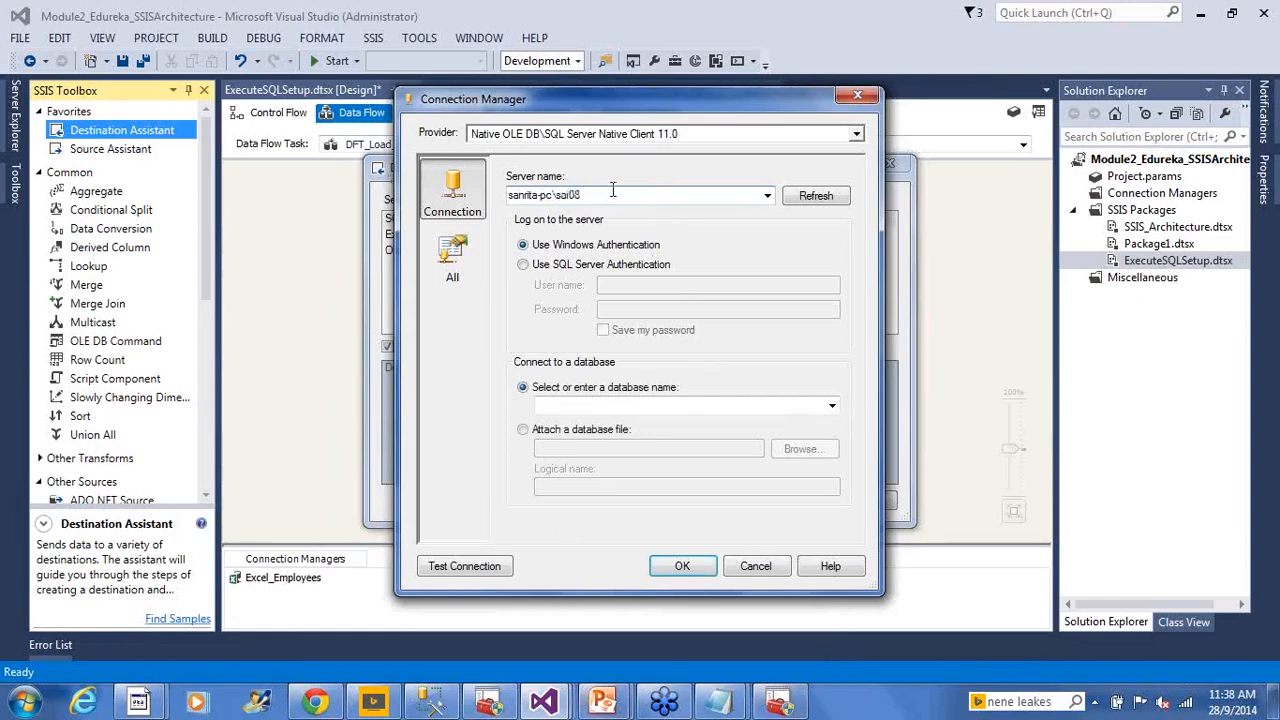
pyautogui.click(577, 268)
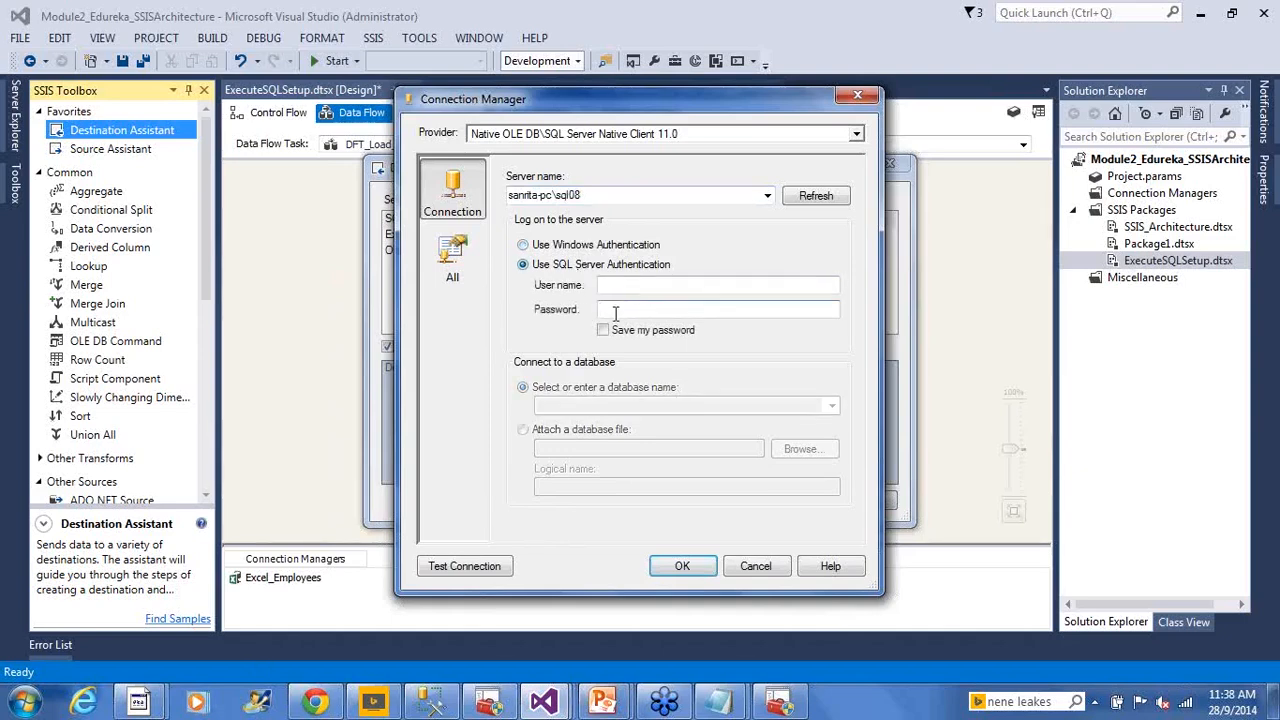
pyautogui.click(542, 246)
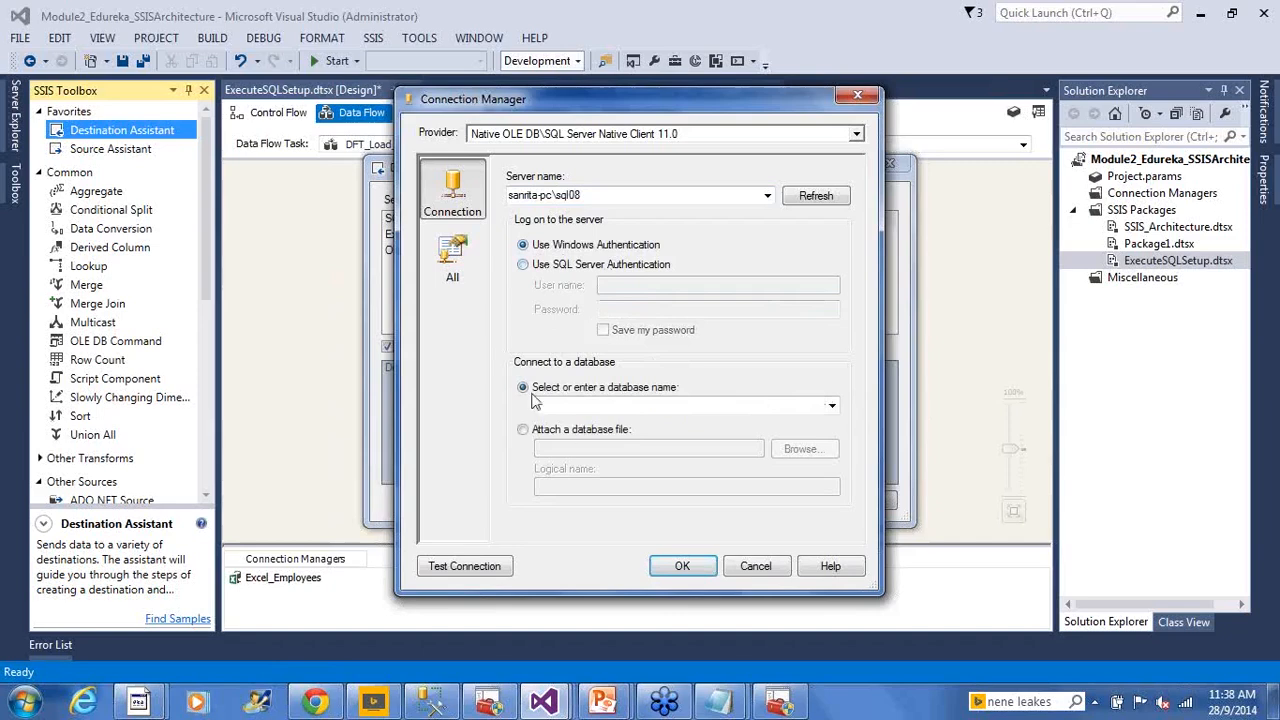
# Test the connection successfully, then list the server's databases and switch to Management Studio
pyautogui.click(470, 572)
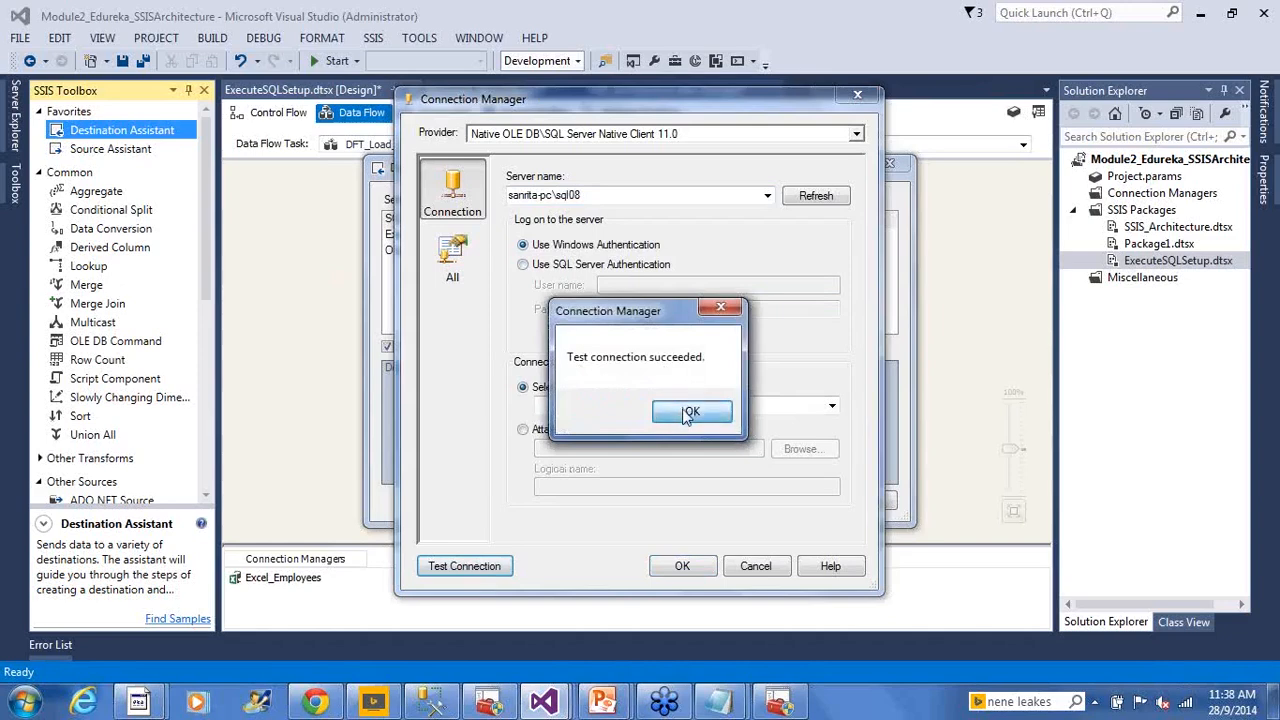
pyautogui.click(688, 414)
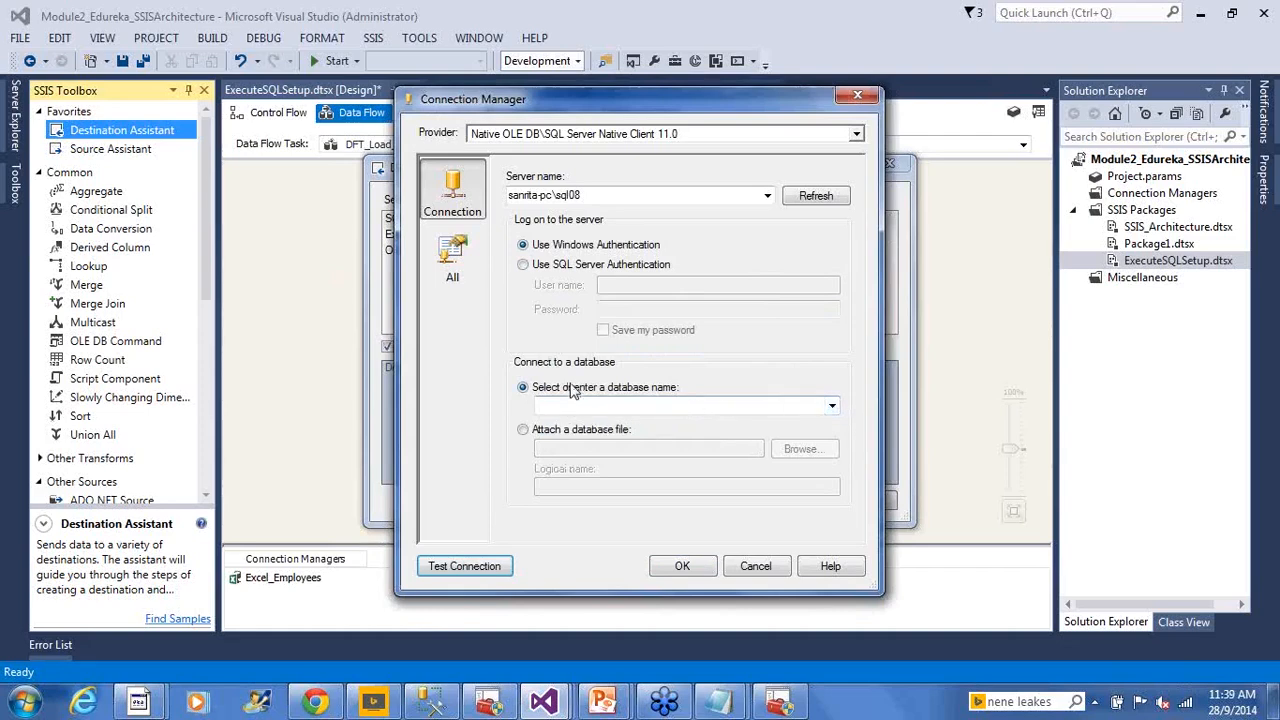
pyautogui.click(832, 407)
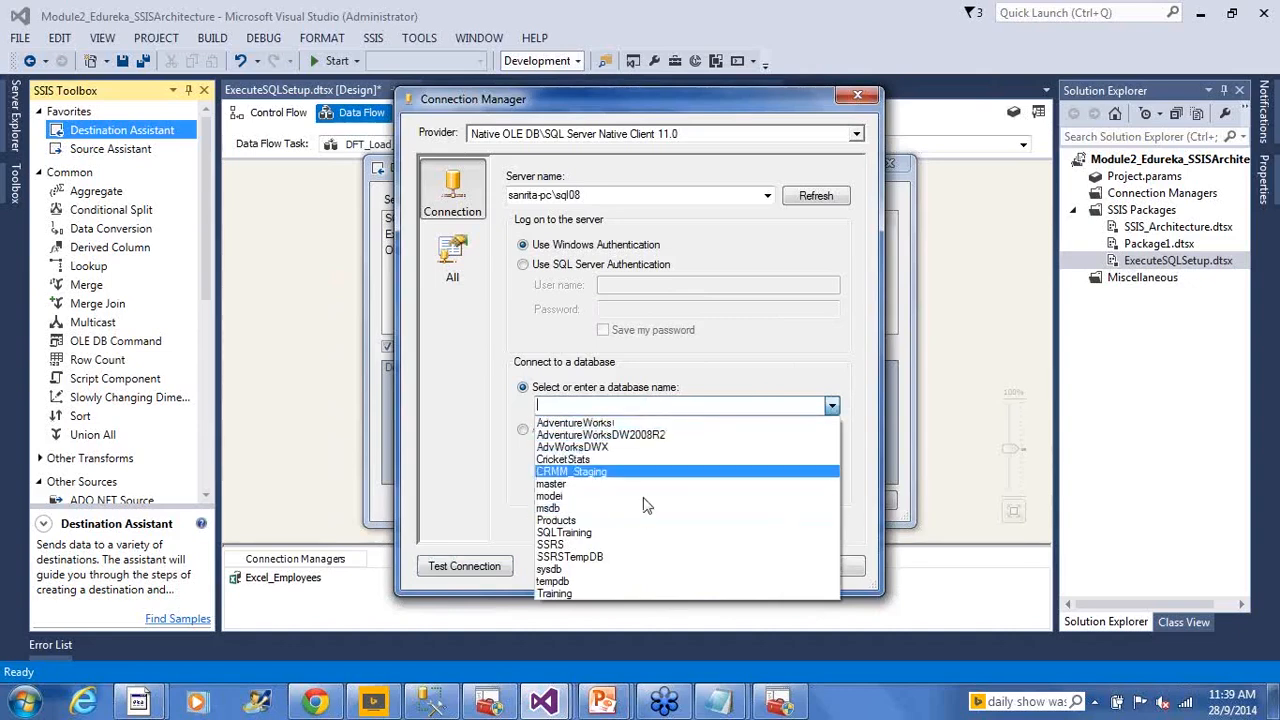
pyautogui.click(473, 707)
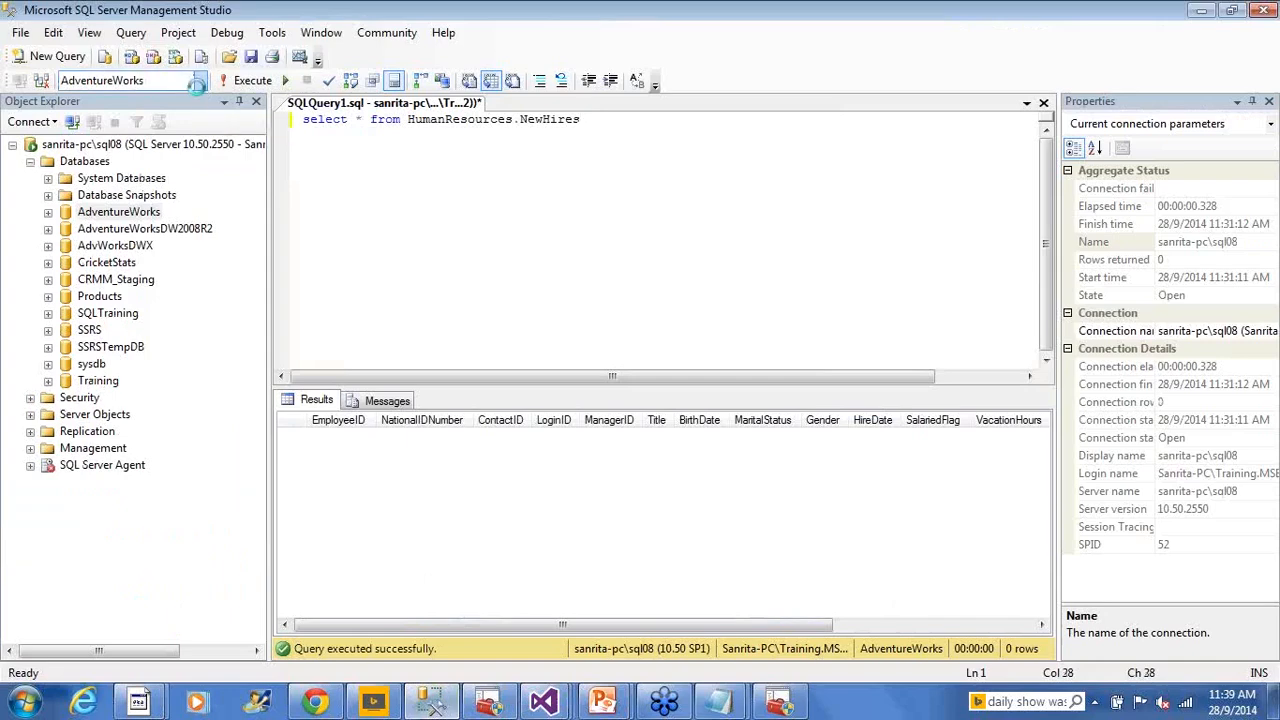
# Confirm in SSMS that NewHires lives in AdventureWorks, then reopen Visual Studio's database list
pyautogui.click(201, 82)
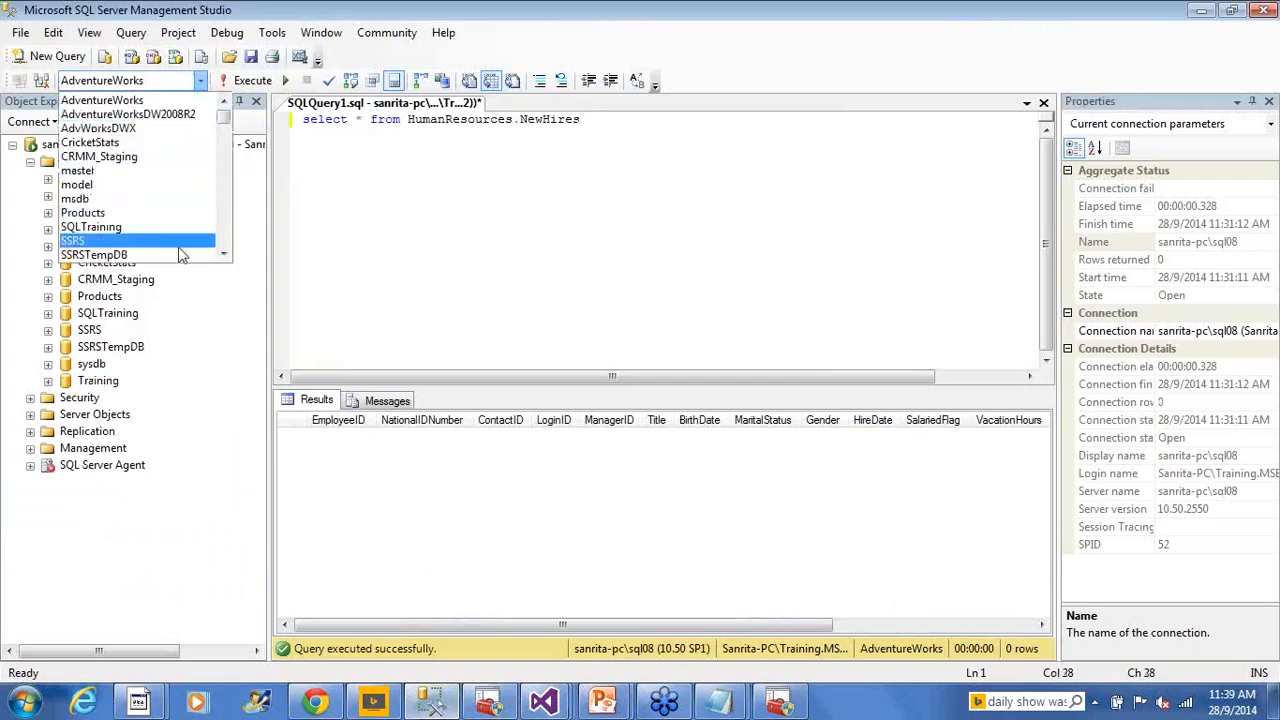
pyautogui.click(388, 228)
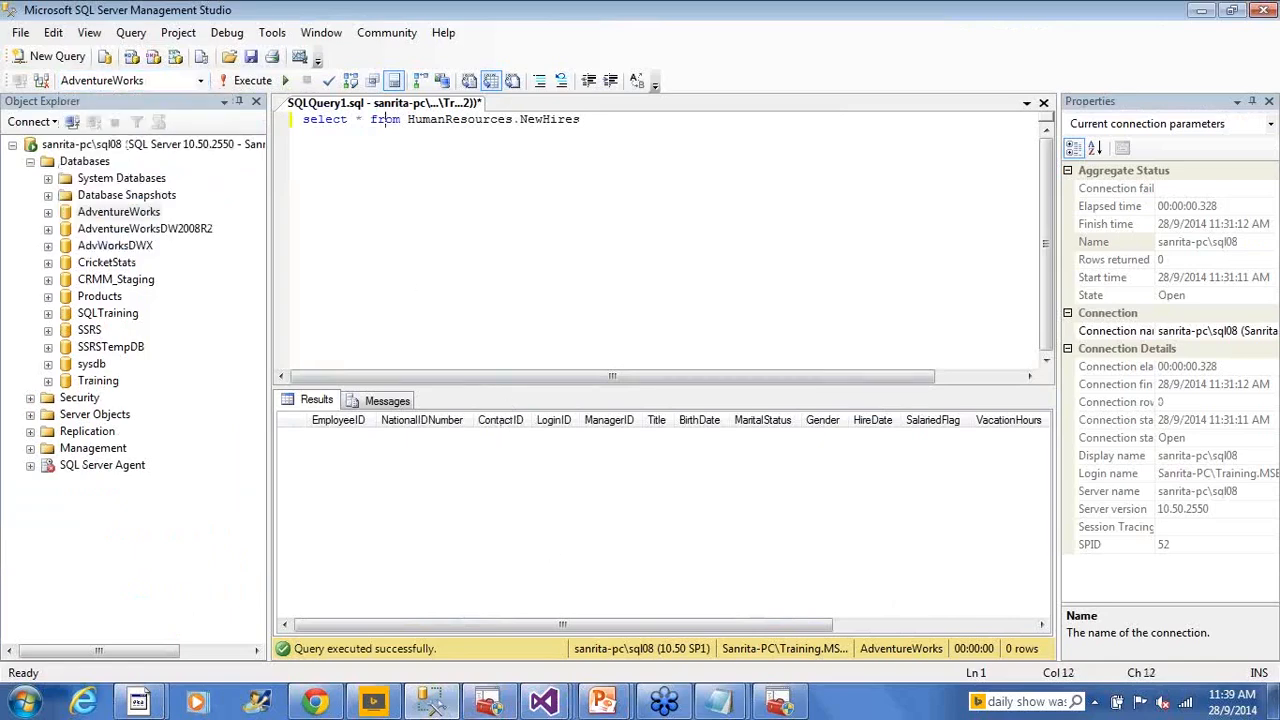
pyautogui.moveTo(547, 708)
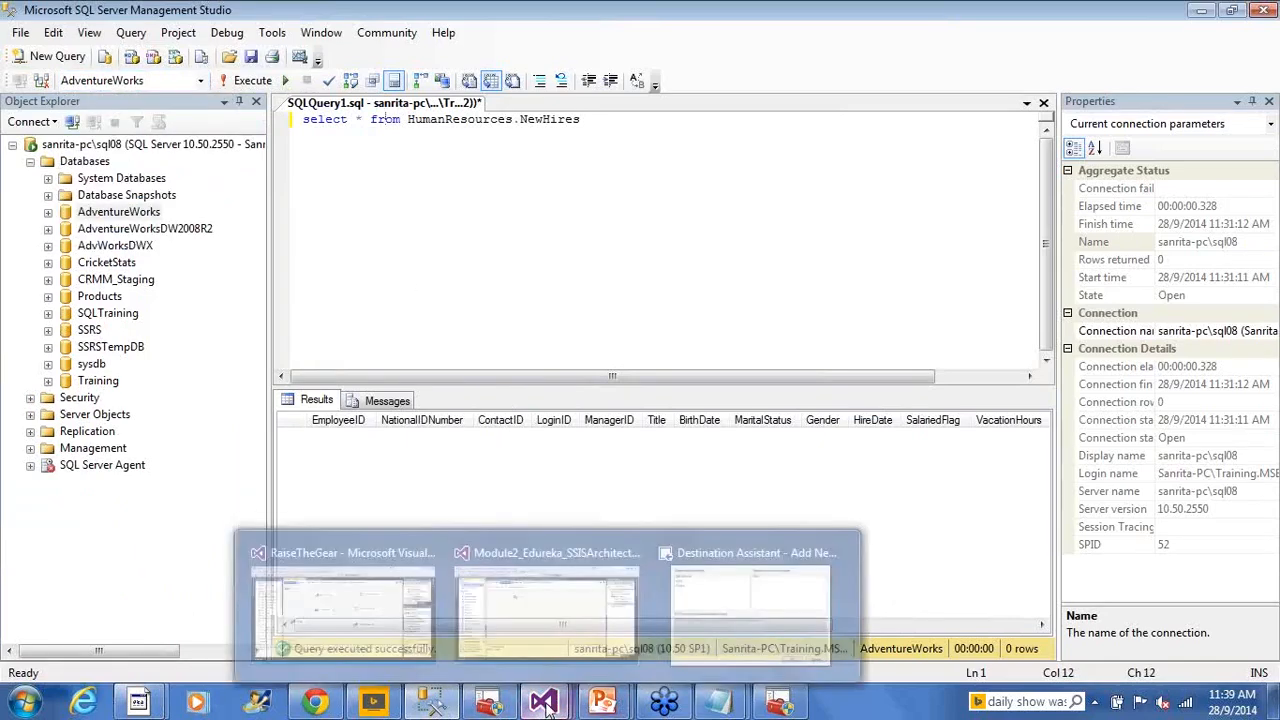
pyautogui.click(546, 598)
pyautogui.click(832, 406)
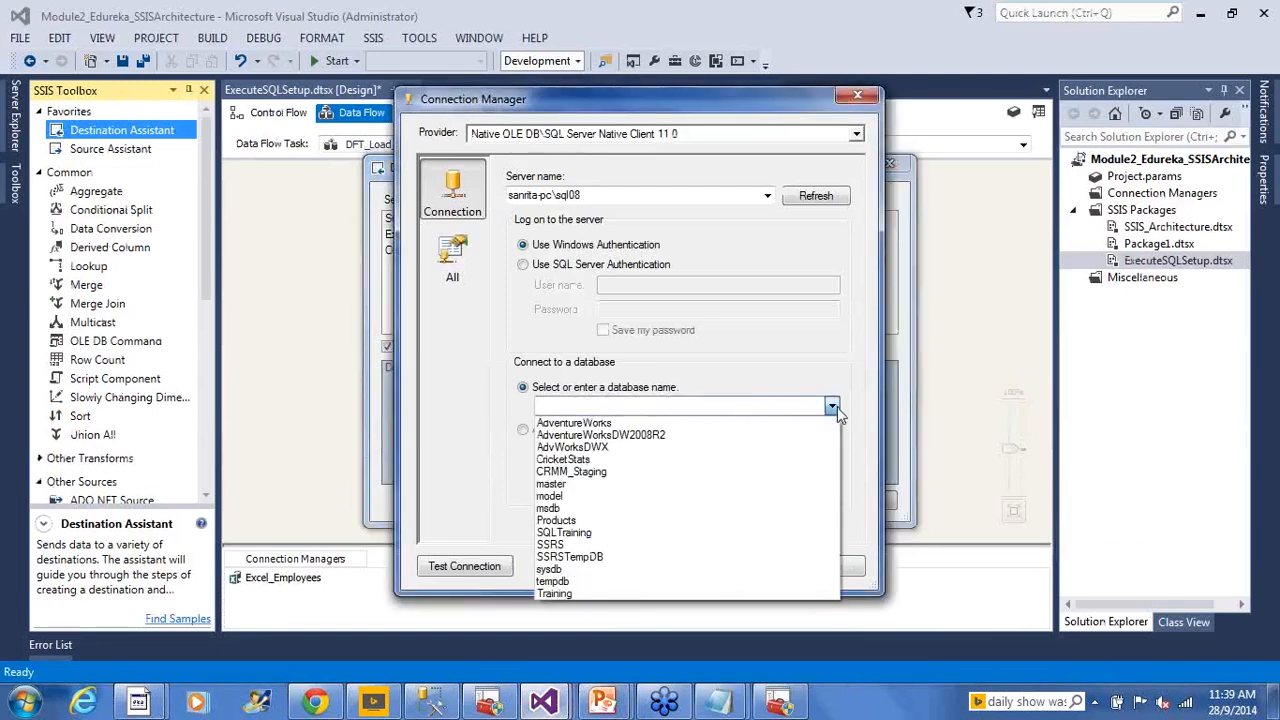
# Select the AdventureWorks database and accept the new sql08.AdventureWorks connection
pyautogui.click(735, 424)
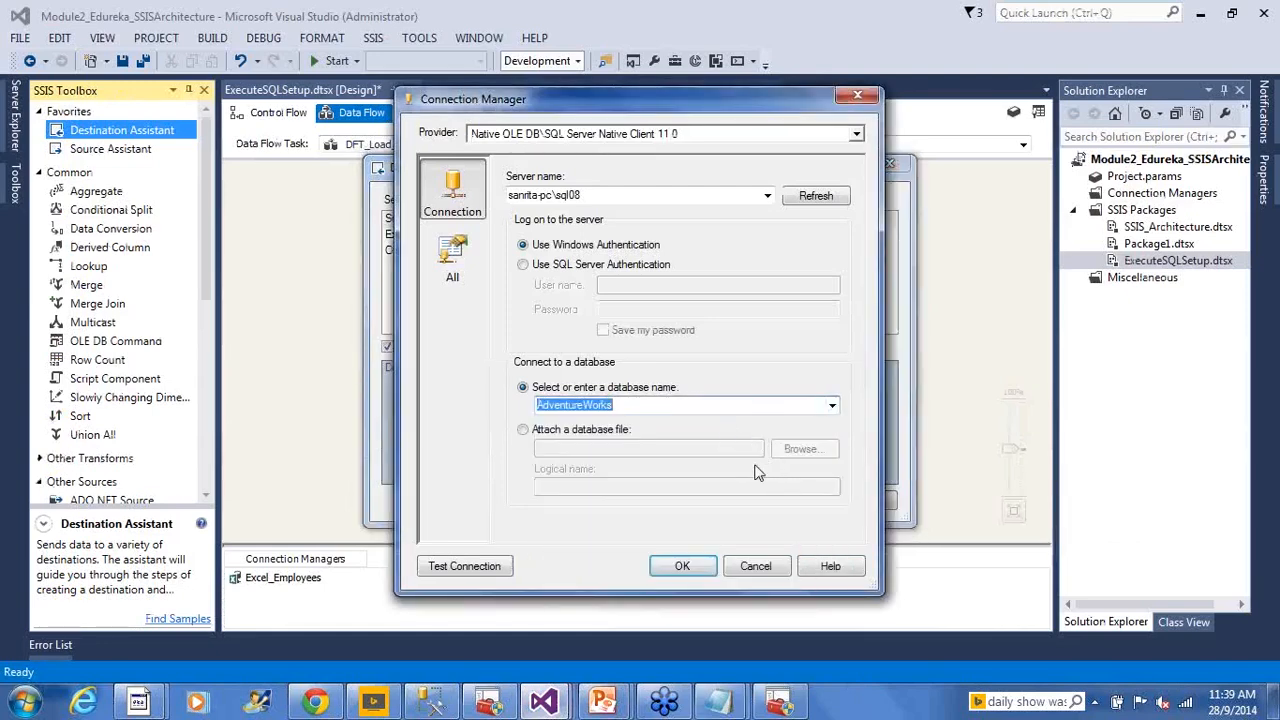
pyautogui.click(452, 255)
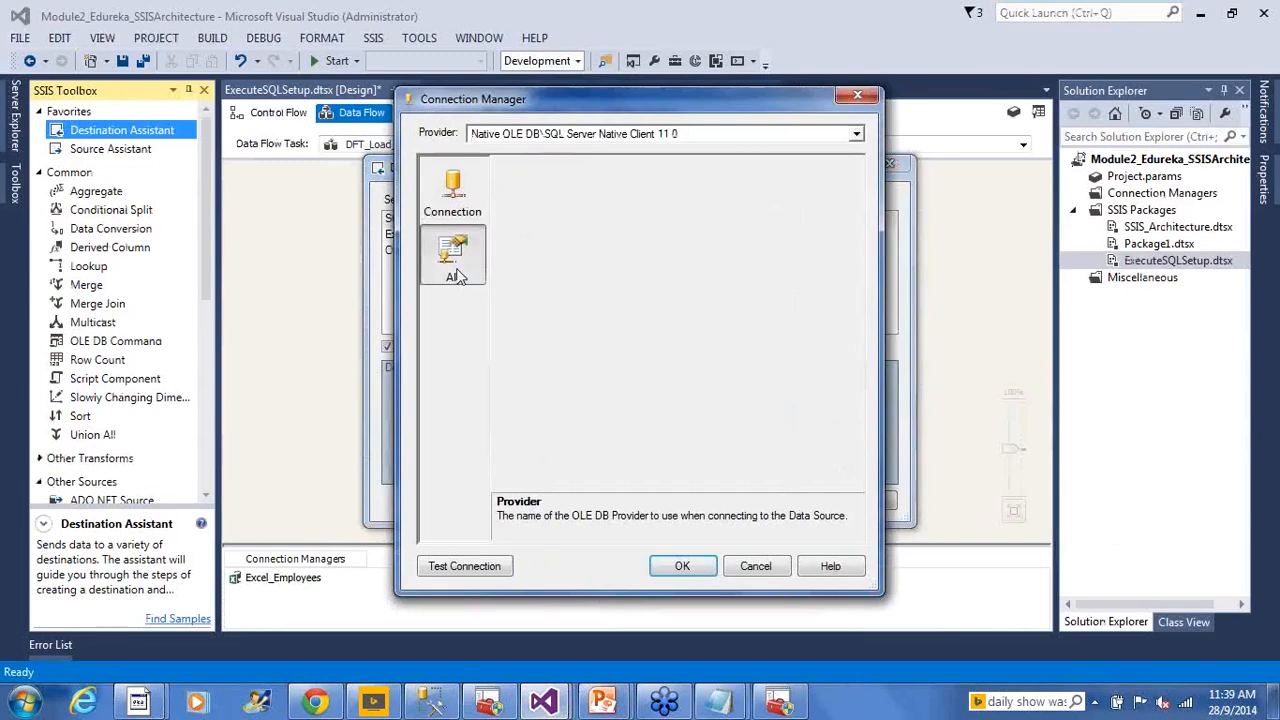
pyautogui.click(465, 205)
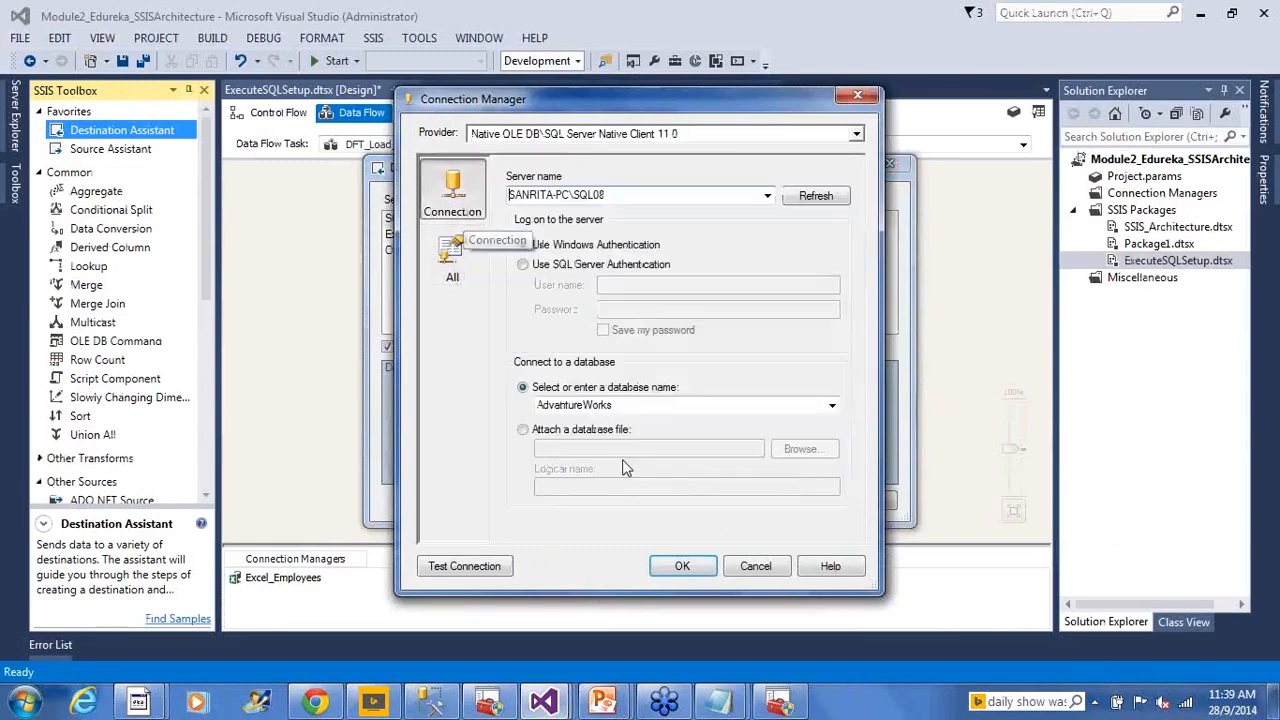
pyautogui.click(680, 566)
# Place the OLE DB Destination below Excel Source and open its settings
pyautogui.moveTo(330, 237); pyautogui.dragTo(462, 330)
pyautogui.click(502, 396)
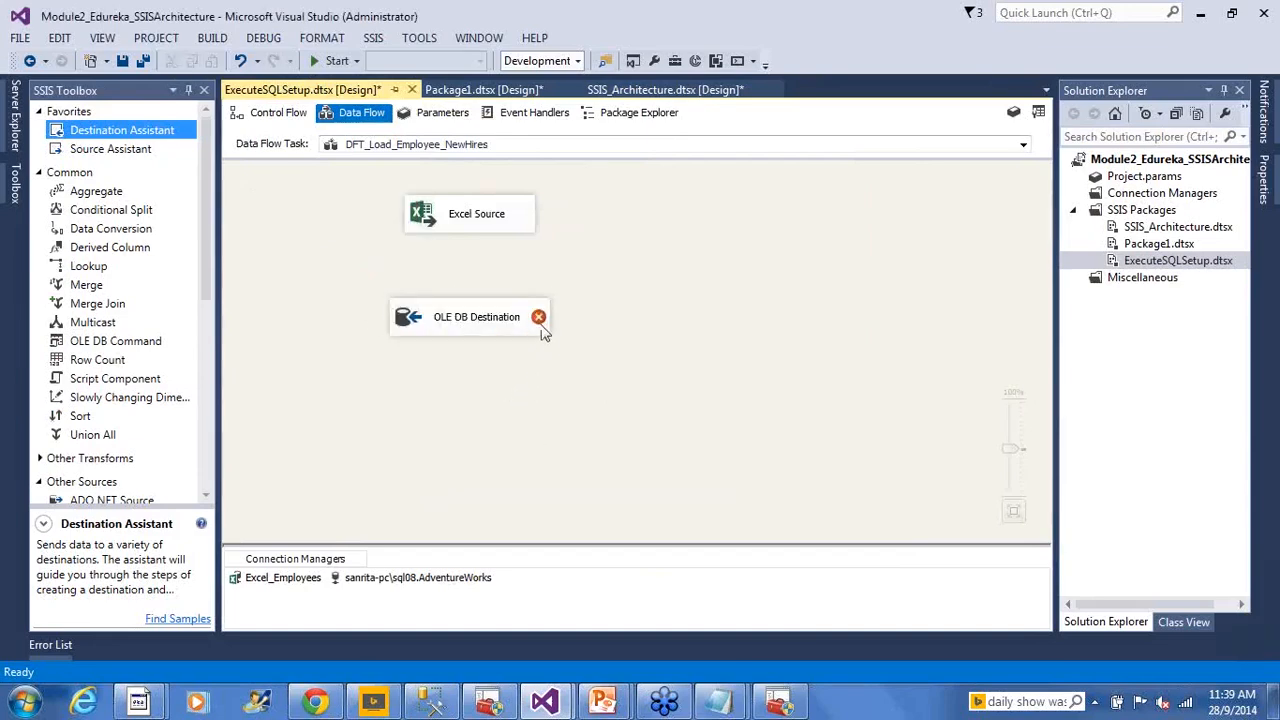
pyautogui.moveTo(540, 320)
pyautogui.doubleClick(405, 318)
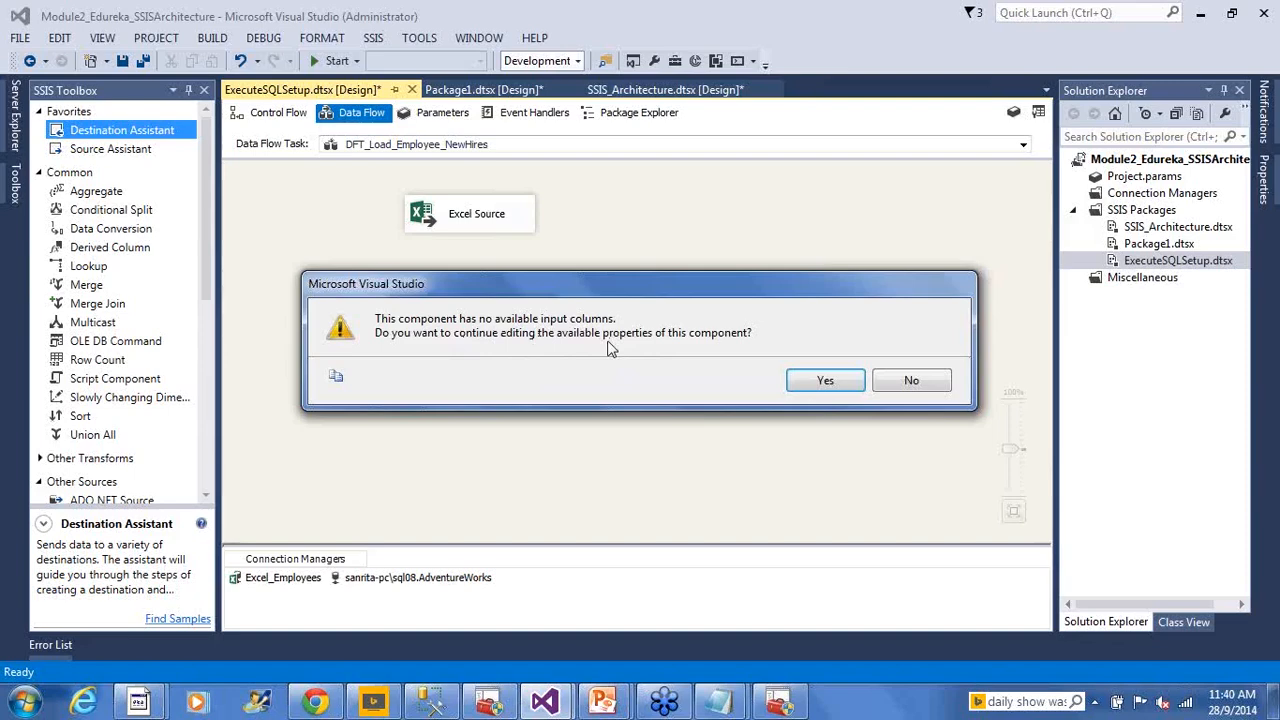
# Decline the no-input-columns warning and link Excel Source's output to the OLE DB Destination
pyautogui.click(911, 381)
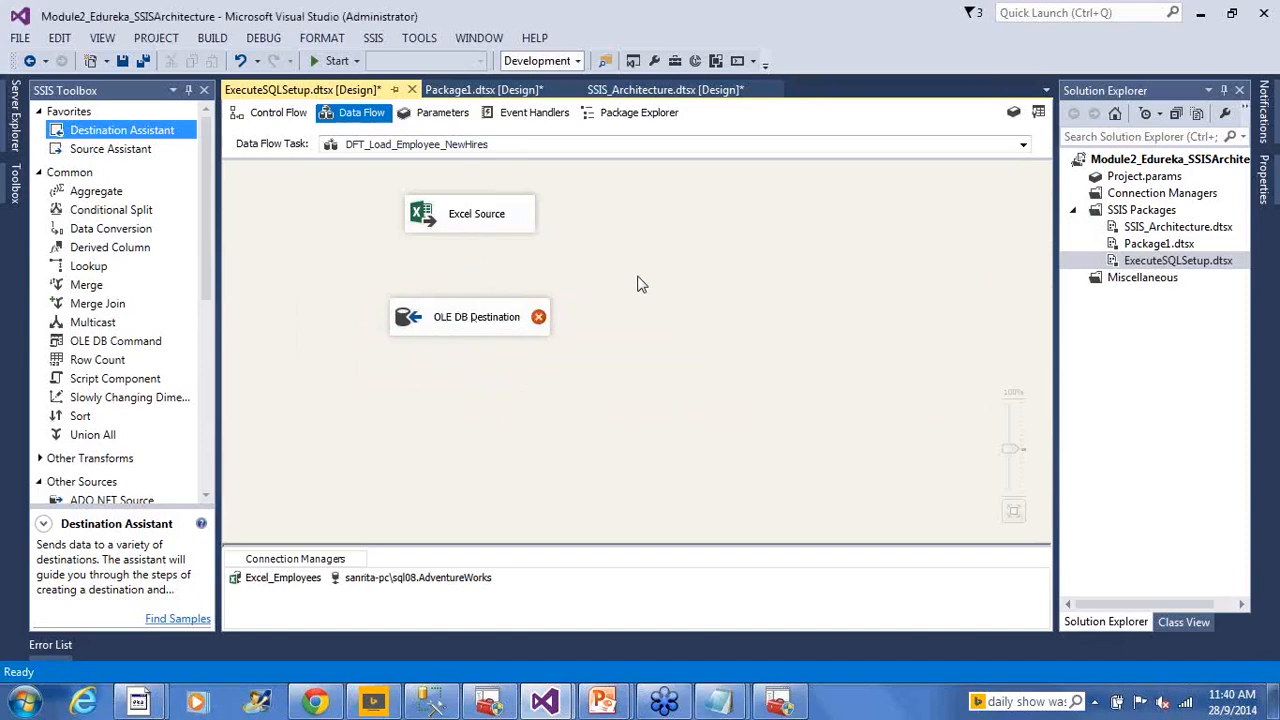
pyautogui.click(499, 228)
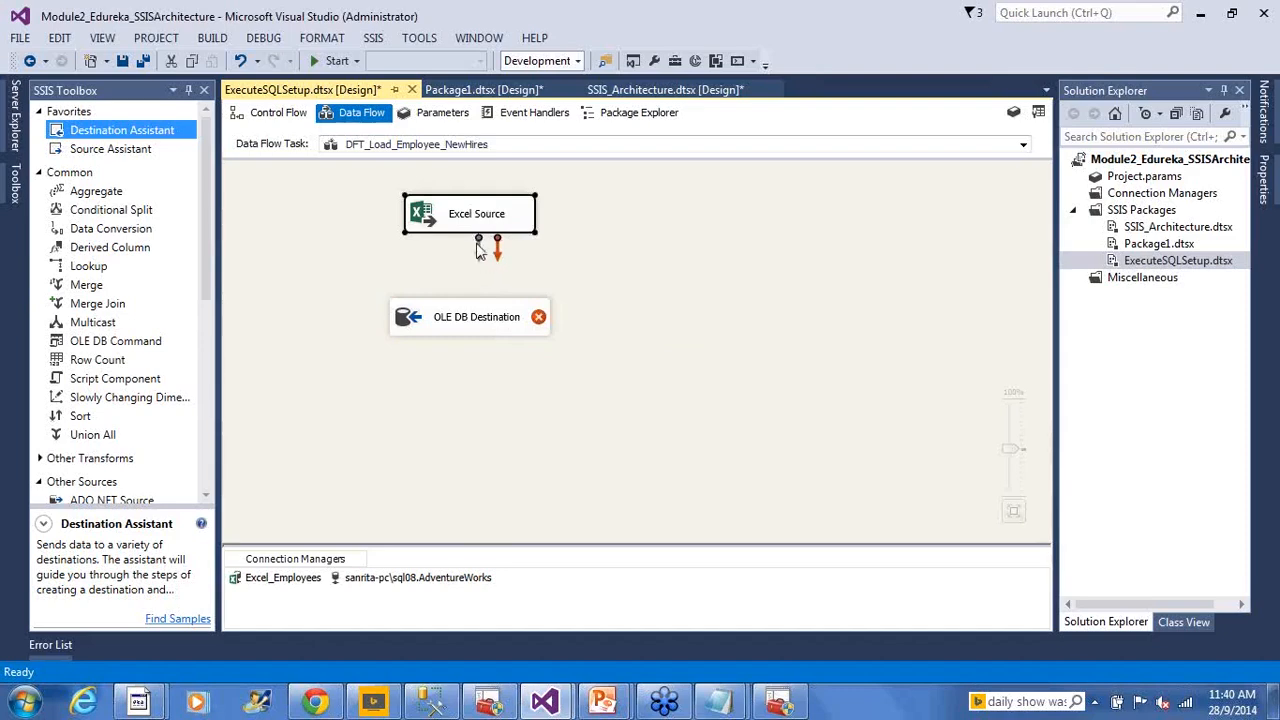
pyautogui.moveTo(478, 248); pyautogui.dragTo(455, 318)
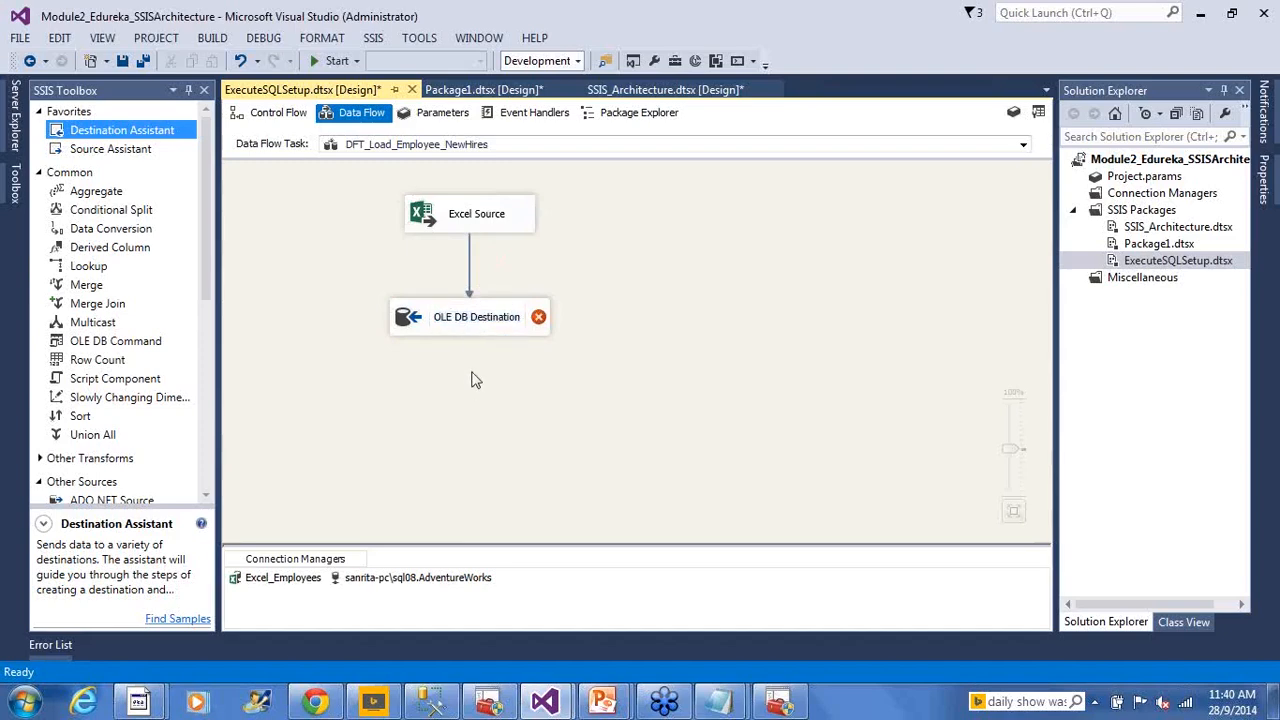
pyautogui.click(469, 264)
pyautogui.click(418, 330)
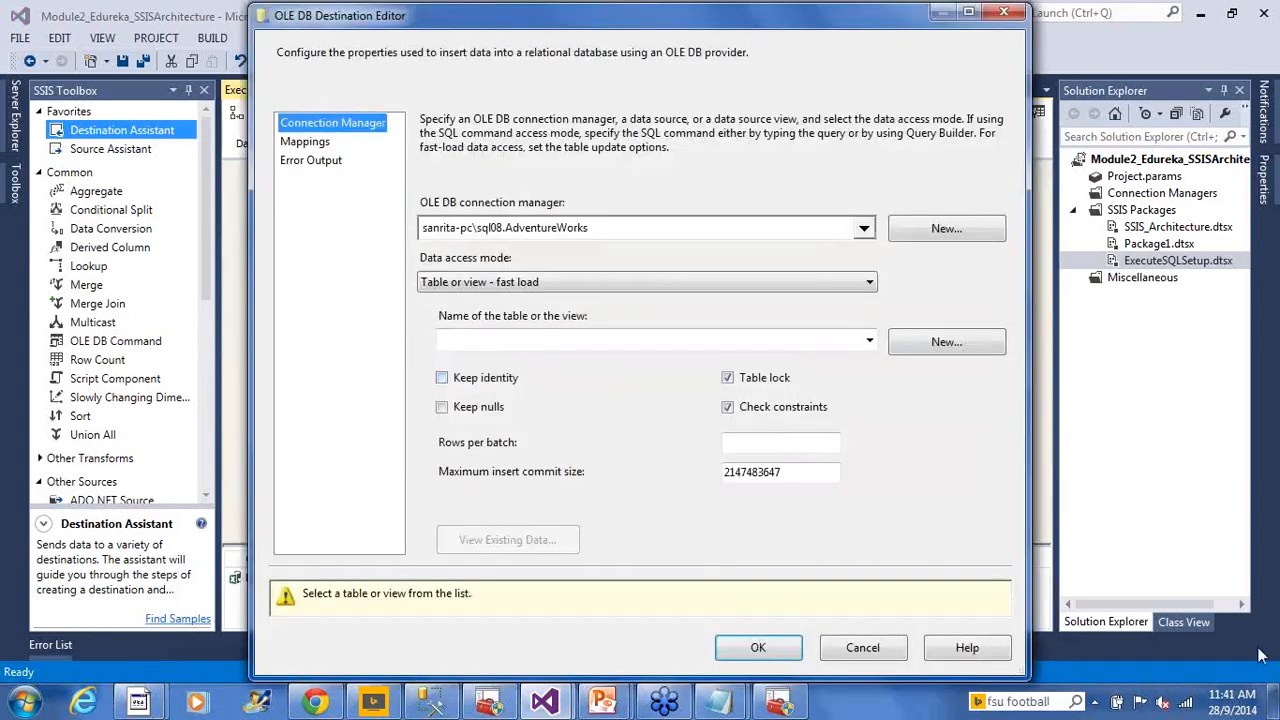
# Target the [HumanResources].[NewHires] table and check name-matched mappings, leaving EmployeeID as <ignore>
pyautogui.click(869, 341)
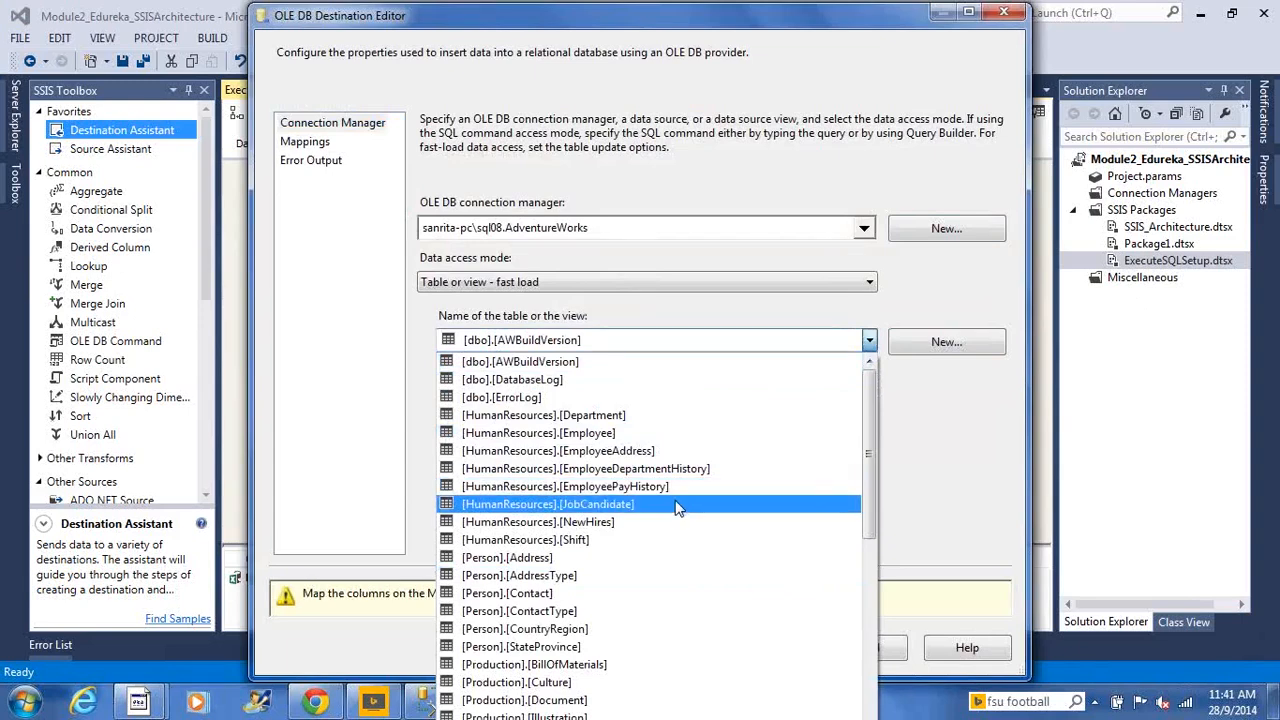
pyautogui.click(655, 522)
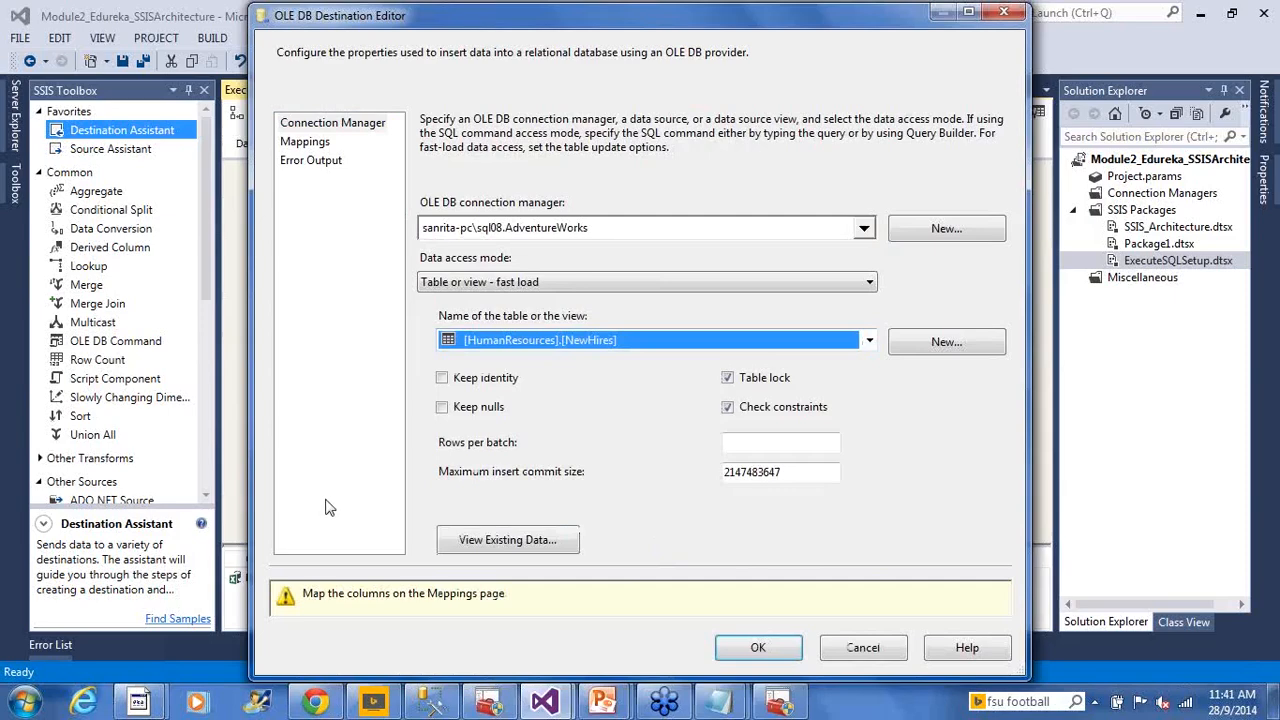
pyautogui.click(322, 143)
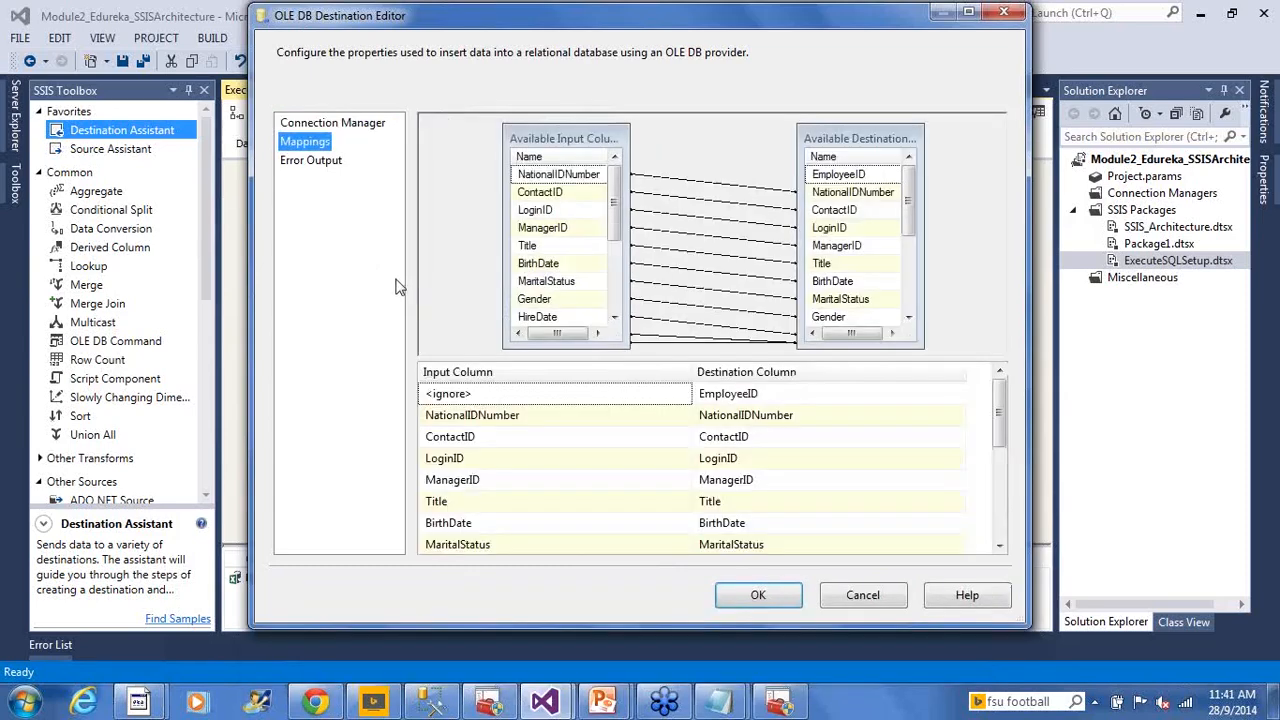
pyautogui.click(967, 15)
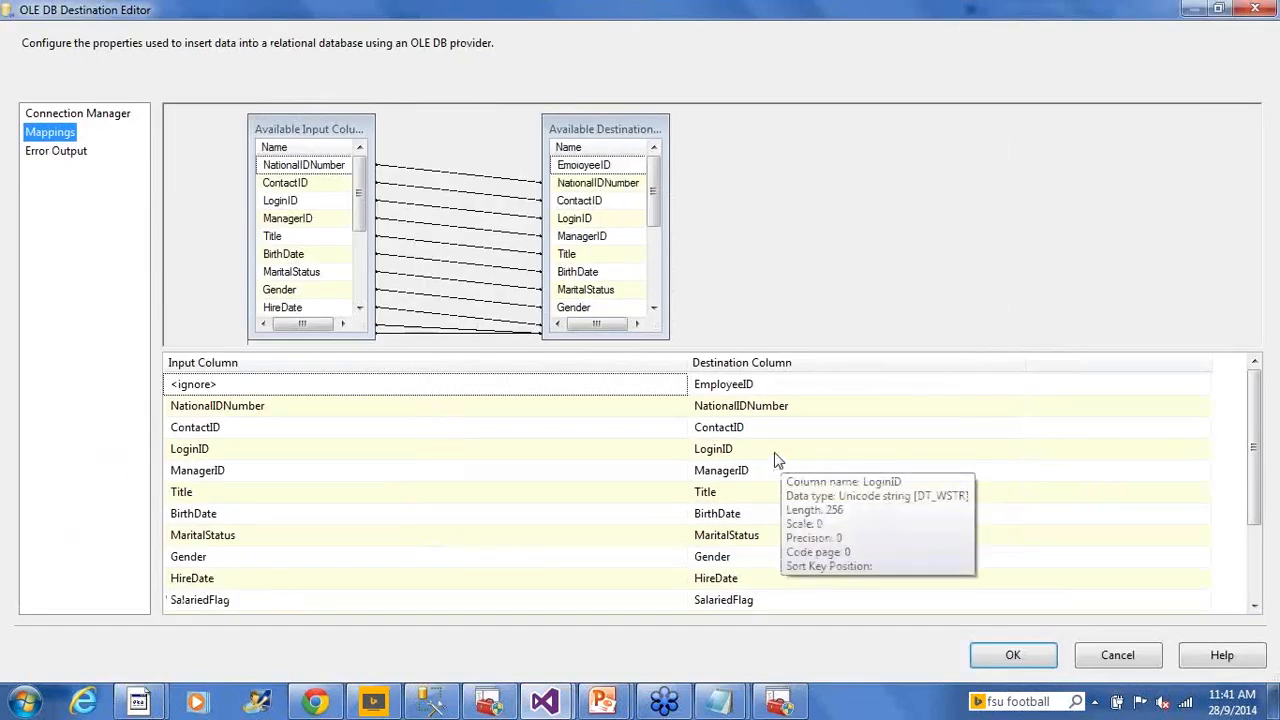
pyautogui.click(729, 283)
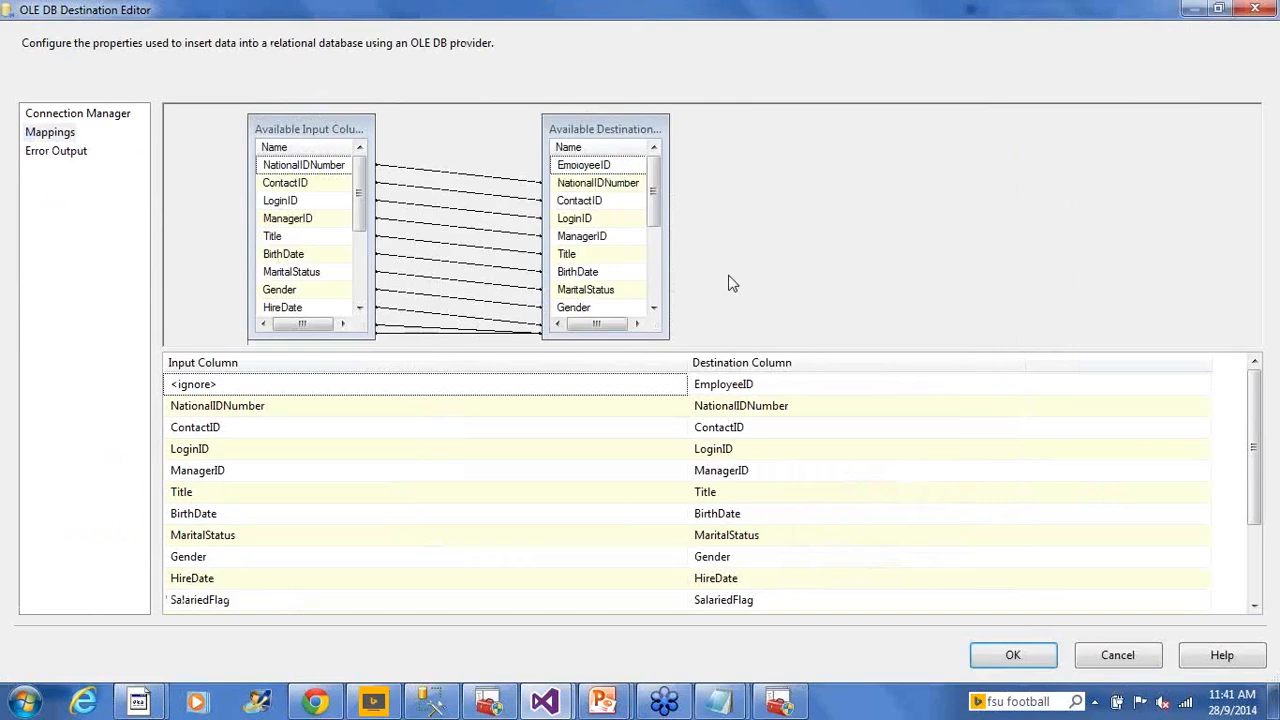
# Open Employees.xls from Execute SQL Setup, glance at the NewHires query, and return to the editor
pyautogui.moveTo(138, 702)
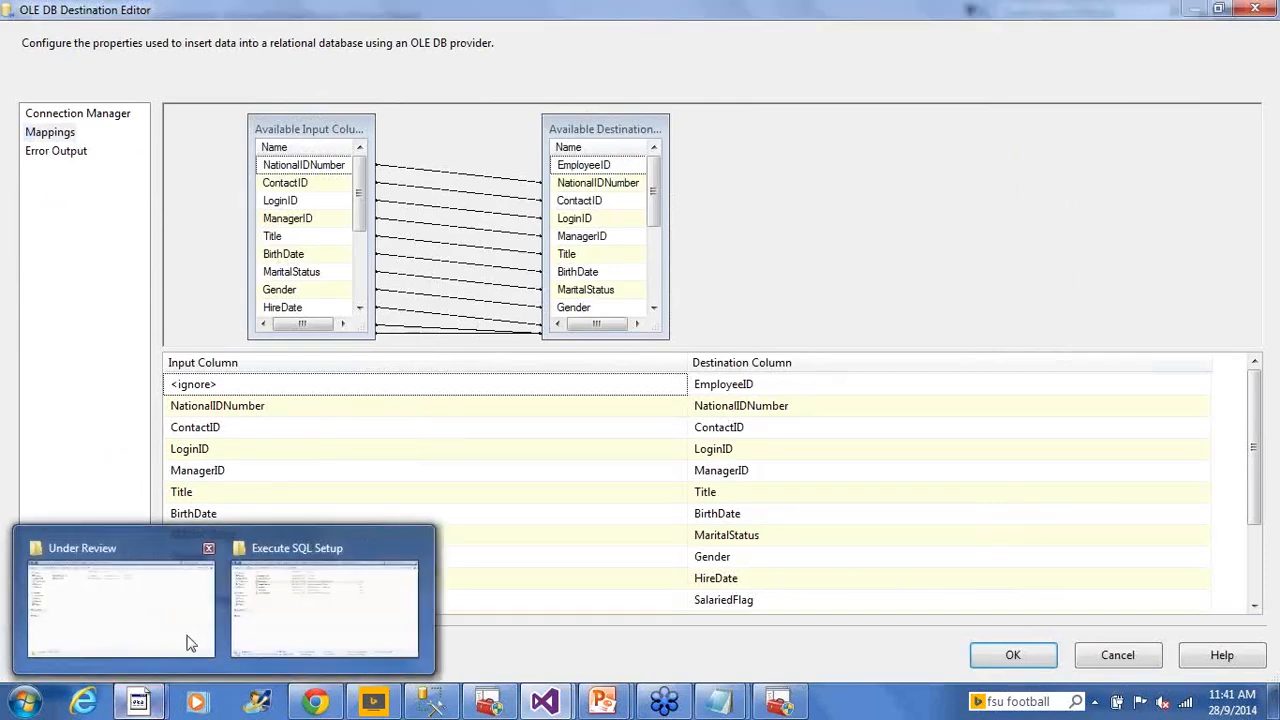
pyautogui.click(269, 623)
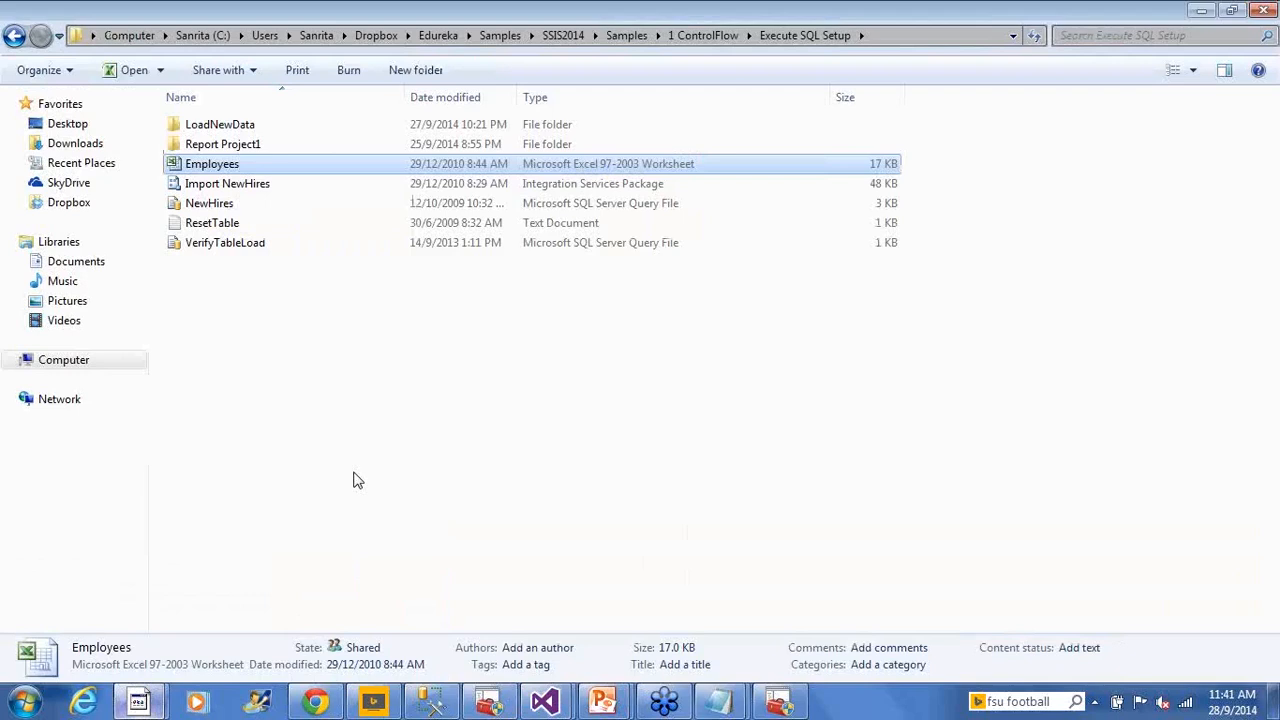
pyautogui.click(185, 166)
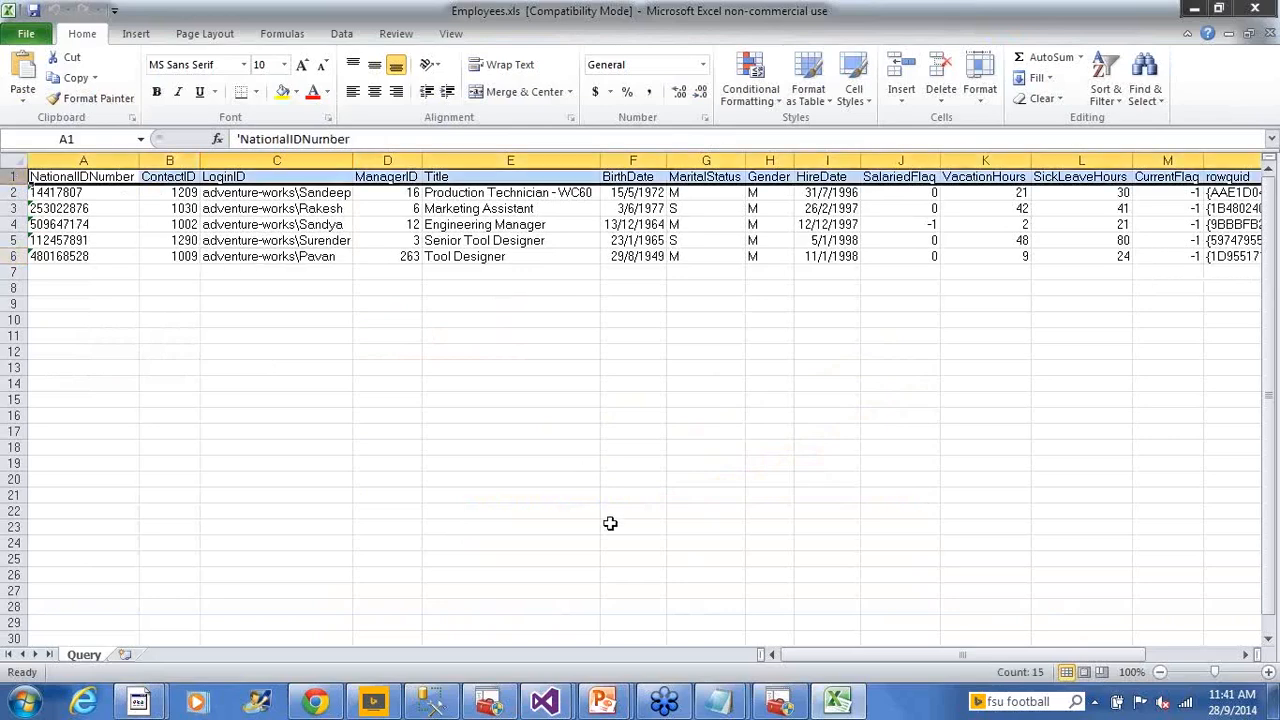
pyautogui.click(438, 703)
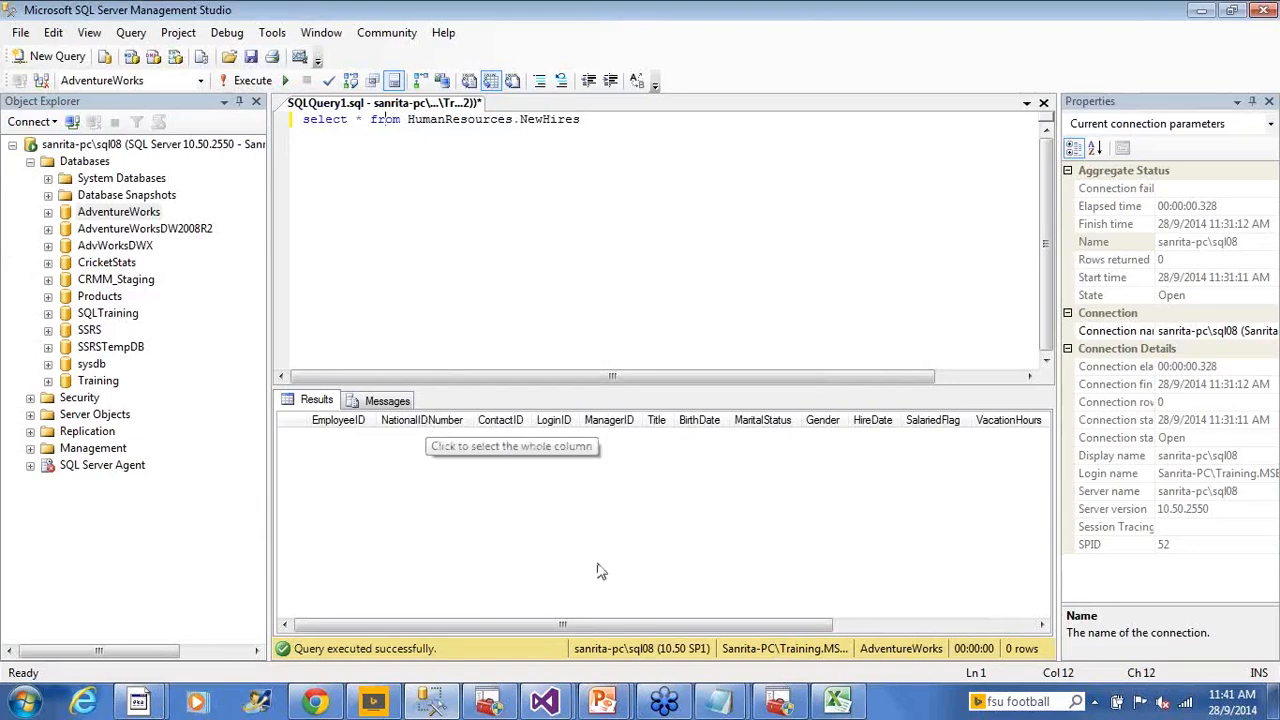
pyautogui.click(837, 700)
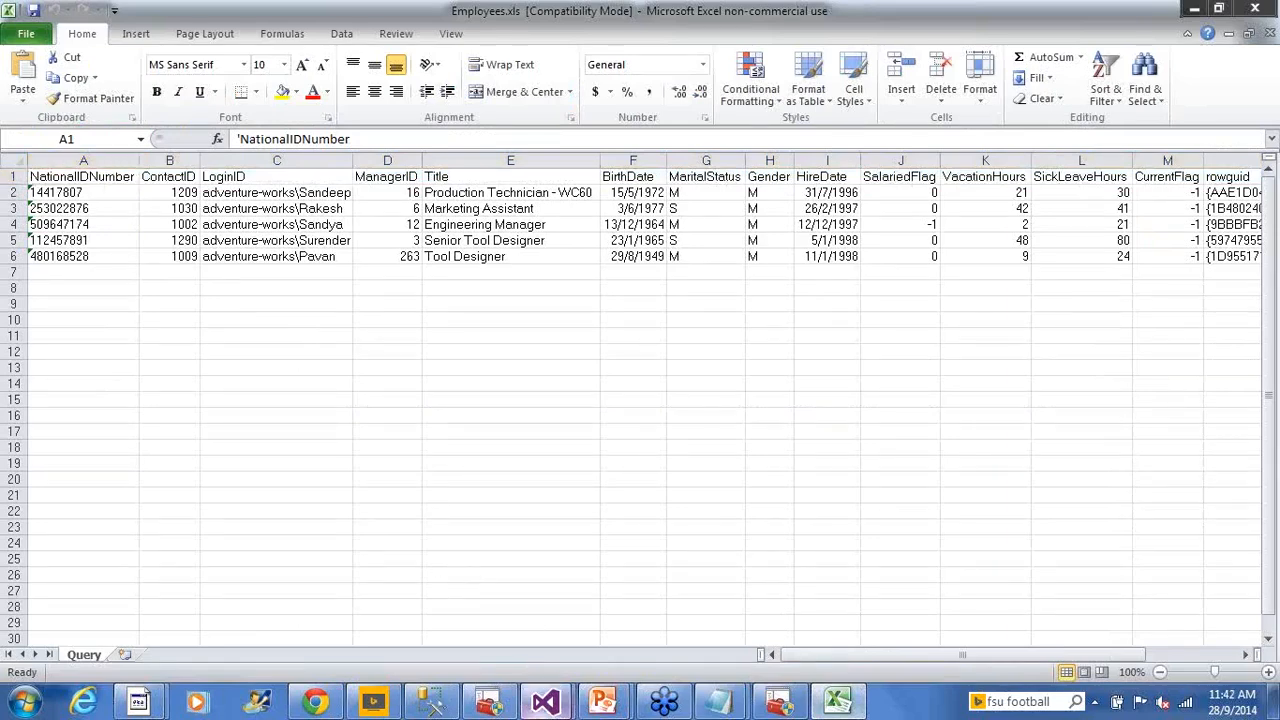
pyautogui.moveTo(540, 710)
pyautogui.click(675, 602)
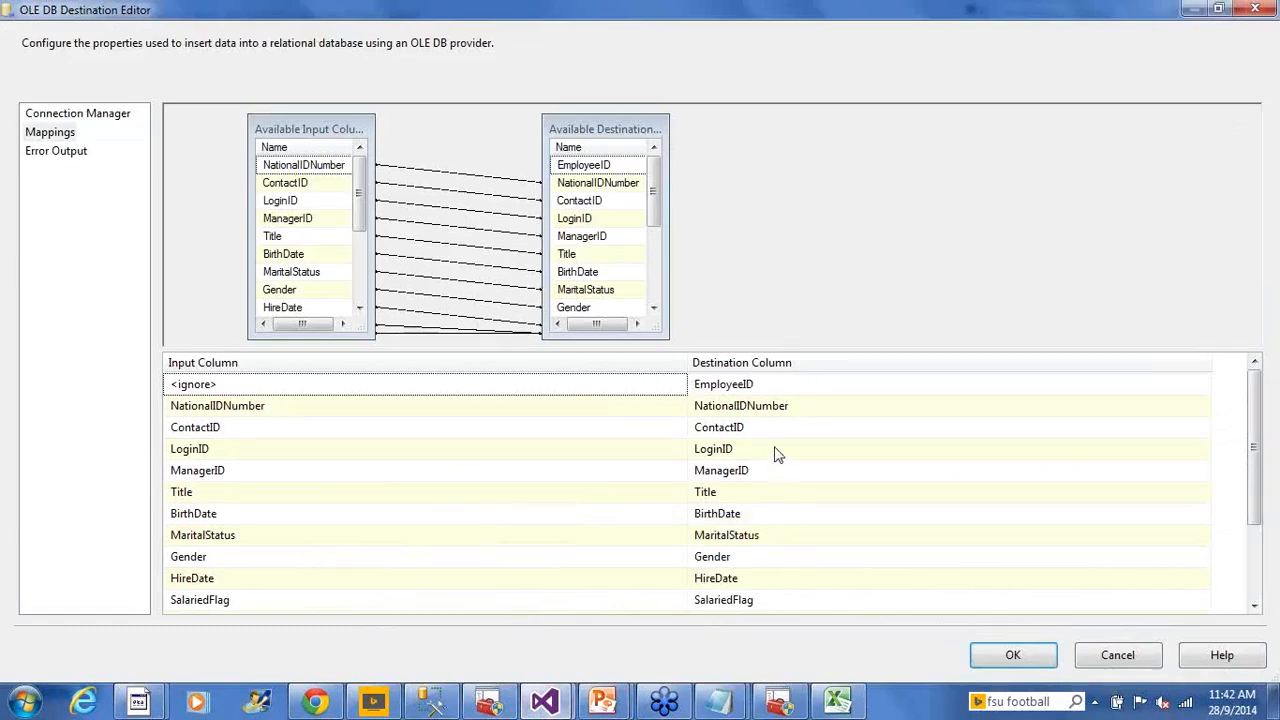
# Compare the NationalIDNumber mapping against cell A2 in Excel and the NewHires query results
pyautogui.click(500, 410)
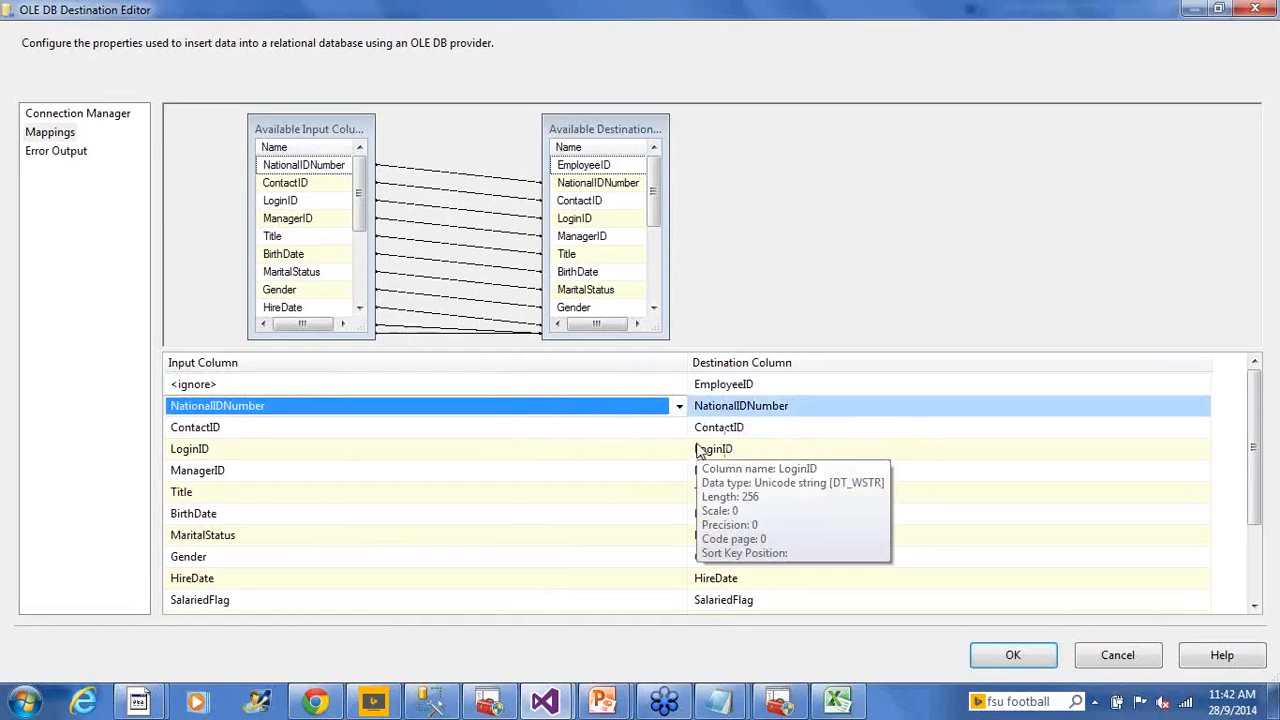
pyautogui.click(840, 703)
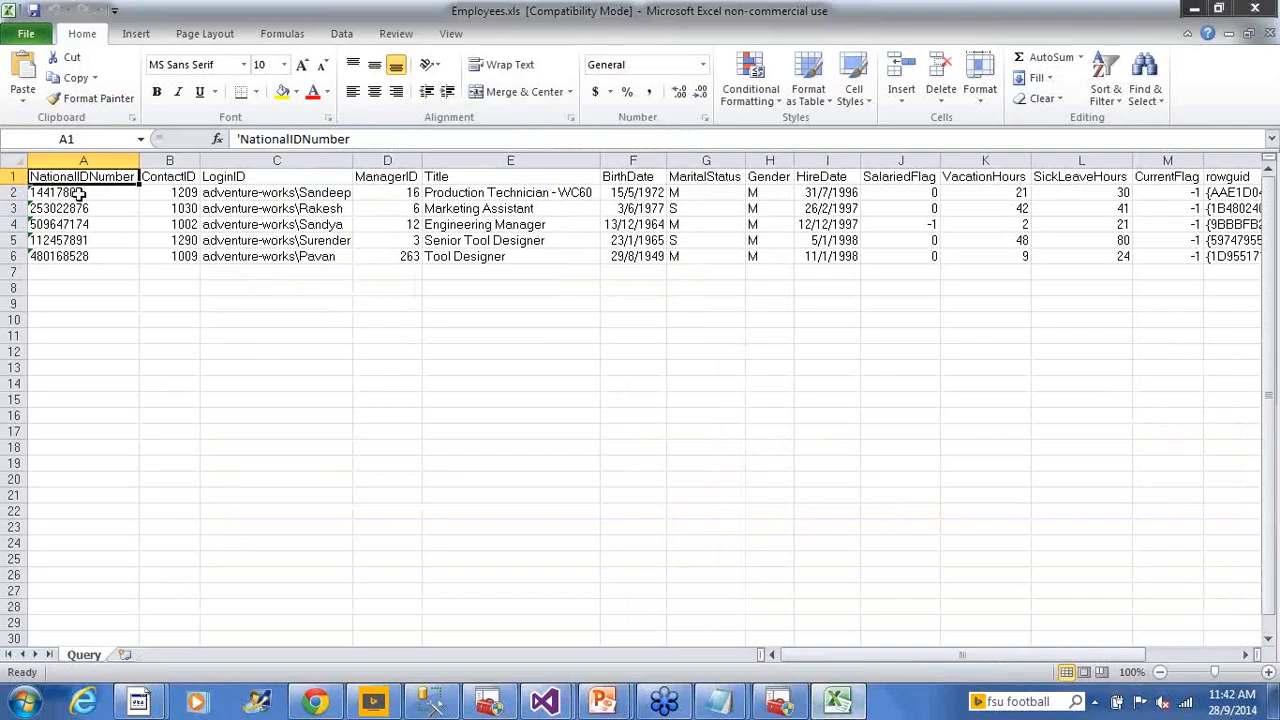
pyautogui.click(78, 193)
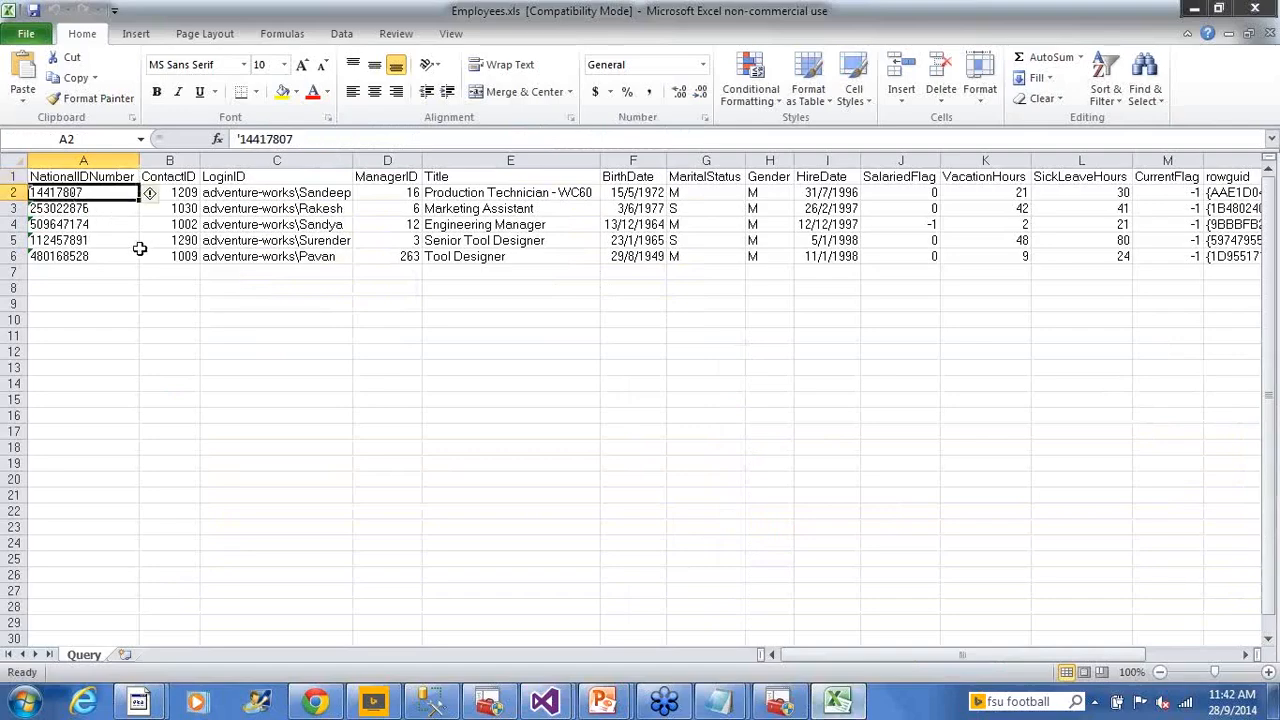
pyautogui.click(432, 703)
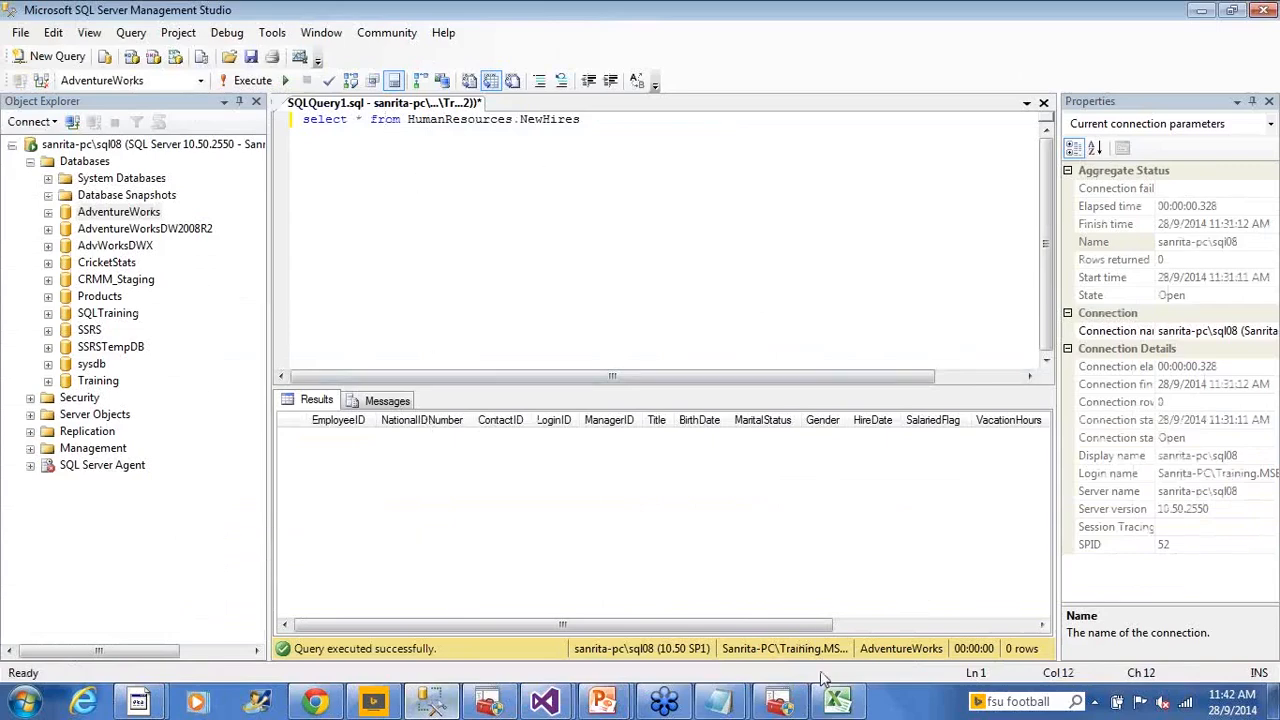
pyautogui.moveTo(578, 700)
pyautogui.click(620, 600)
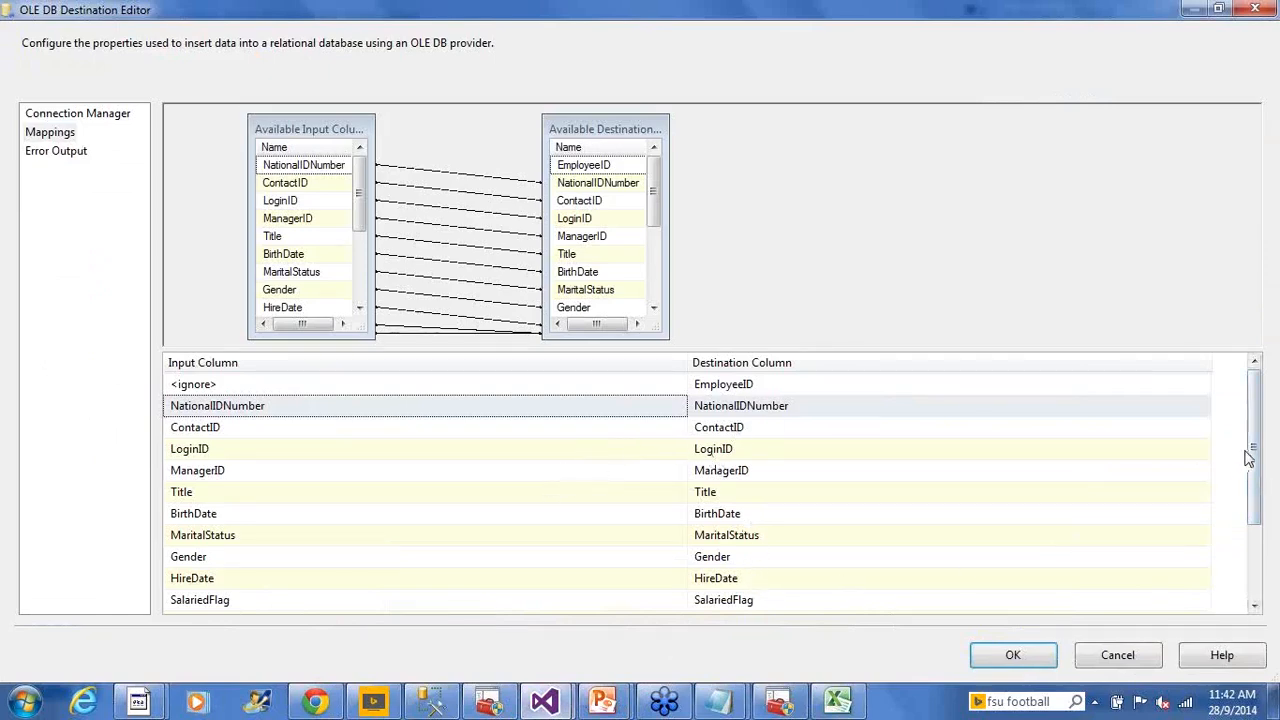
# Scroll the mapping grid and bring up the Notepad notes on parallel DFT counts
pyautogui.moveTo(1250, 460)
pyautogui.mouseDown()
pyautogui.moveTo(1262, 549)
pyautogui.moveTo(1241, 467)
pyautogui.mouseUp()
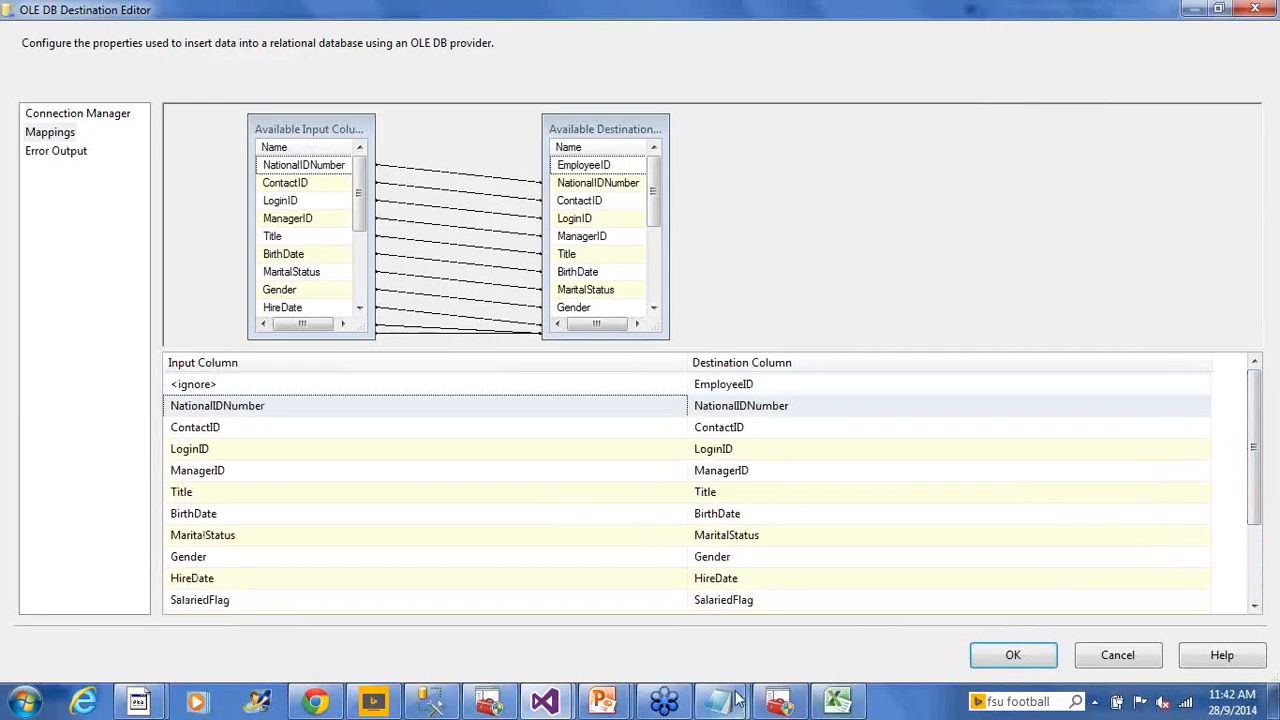
pyautogui.moveTo(745, 692)
pyautogui.click(800, 640)
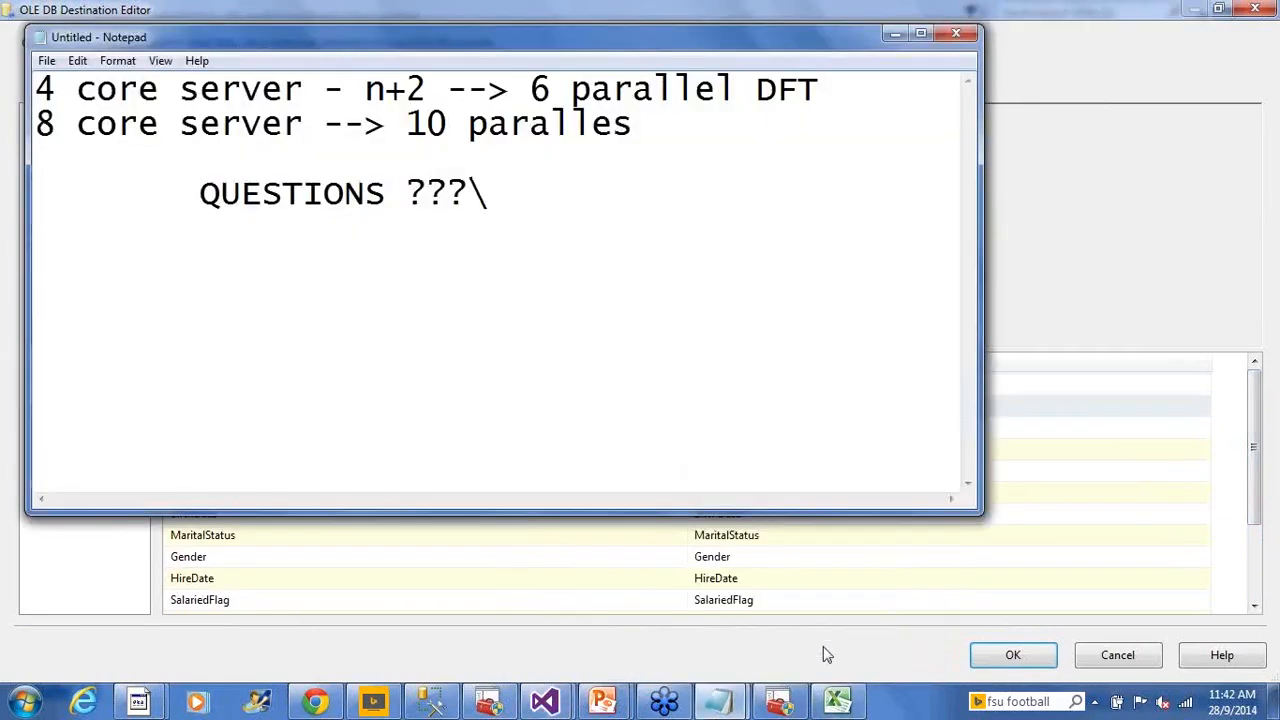
# Replace the QUESTIONS line with 'Source : SalesAmt' and 'DB table column : Sales_Amount'
pyautogui.click(740, 711)
pyautogui.click(767, 631)
pyautogui.moveTo(683, 257); pyautogui.dragTo(16, 208)
pyautogui.press('BackSpace')
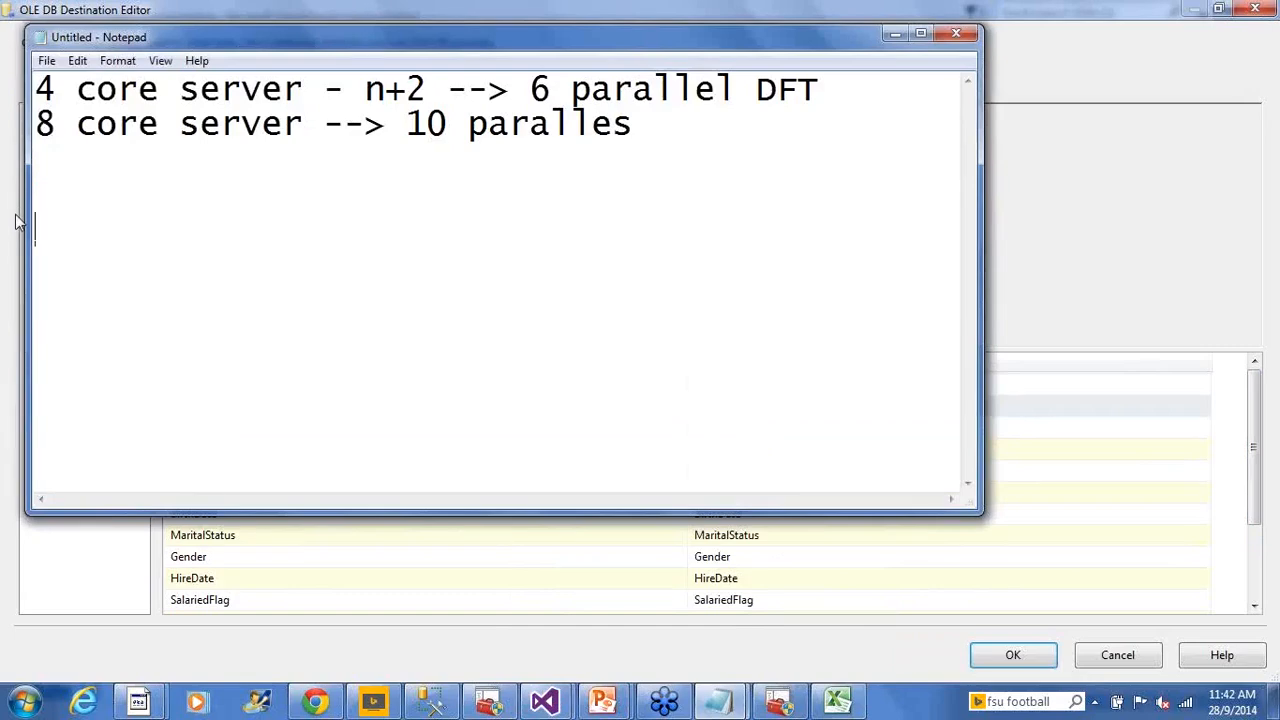
pyautogui.write('Source :')
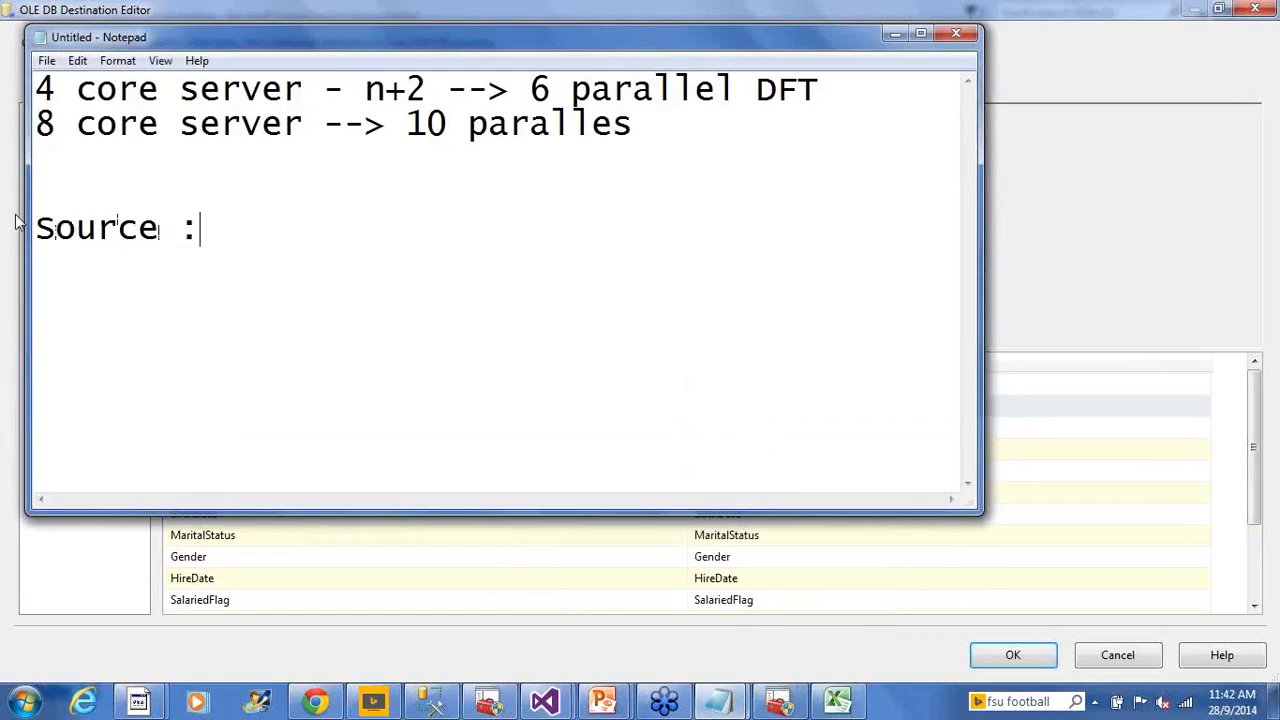
pyautogui.write(' SalesAm')
pyautogui.write('t')
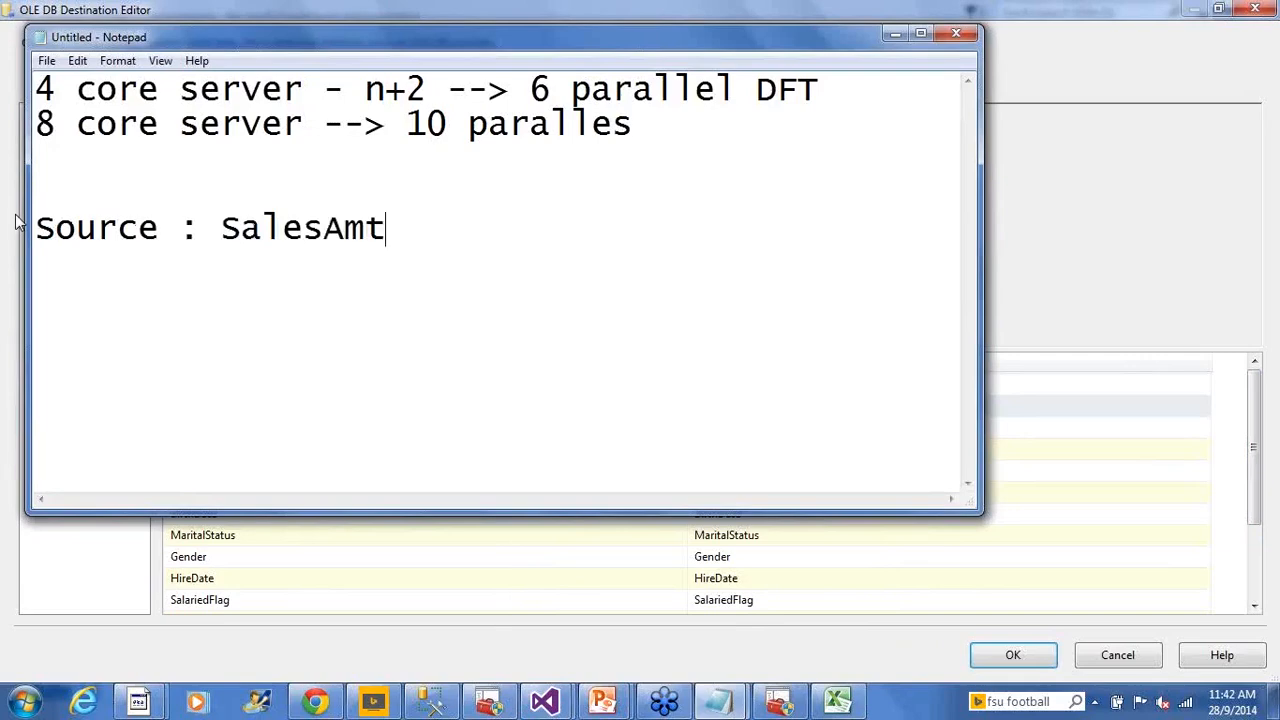
pyautogui.write('DB table colu')
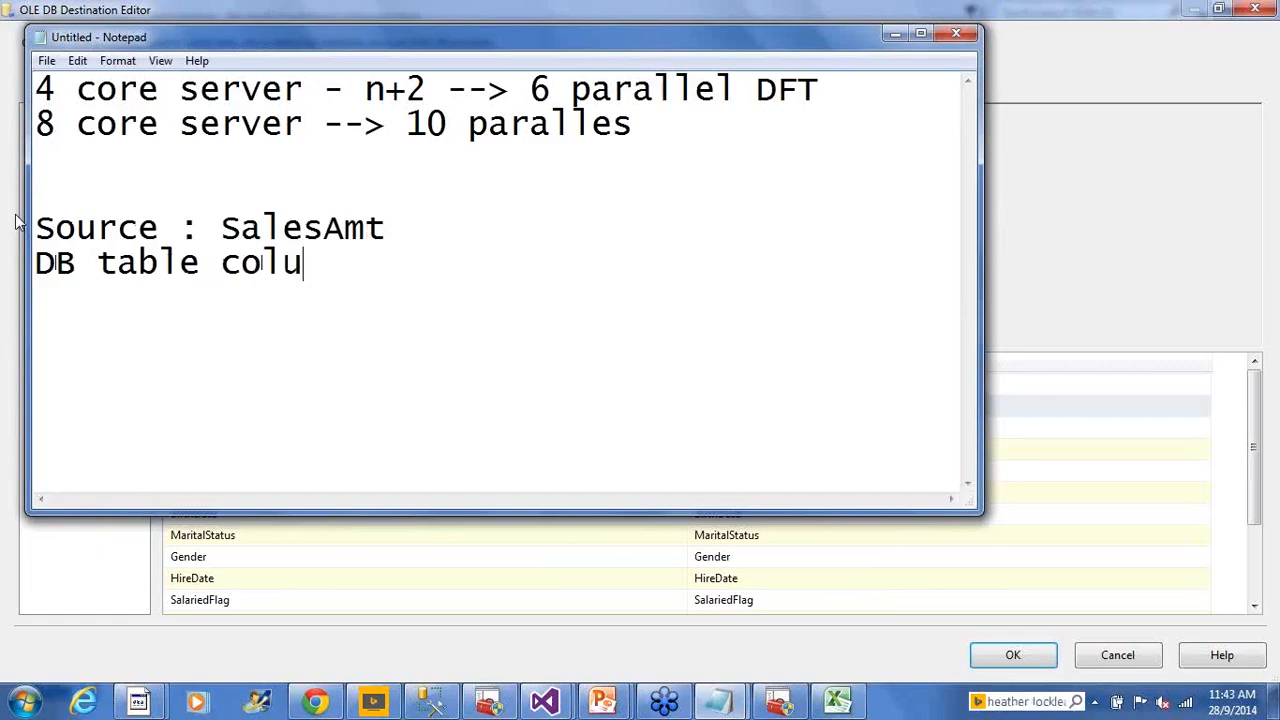
pyautogui.write('mn : Sal')
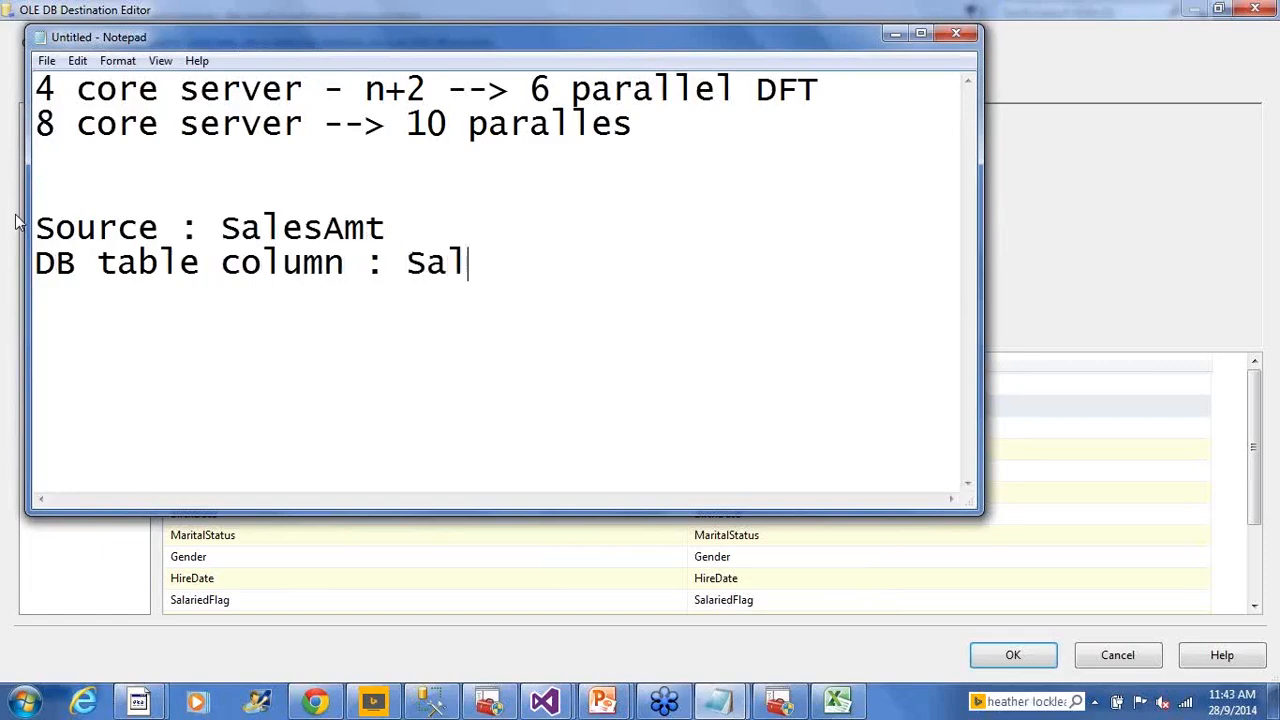
pyautogui.write('es_Amount')
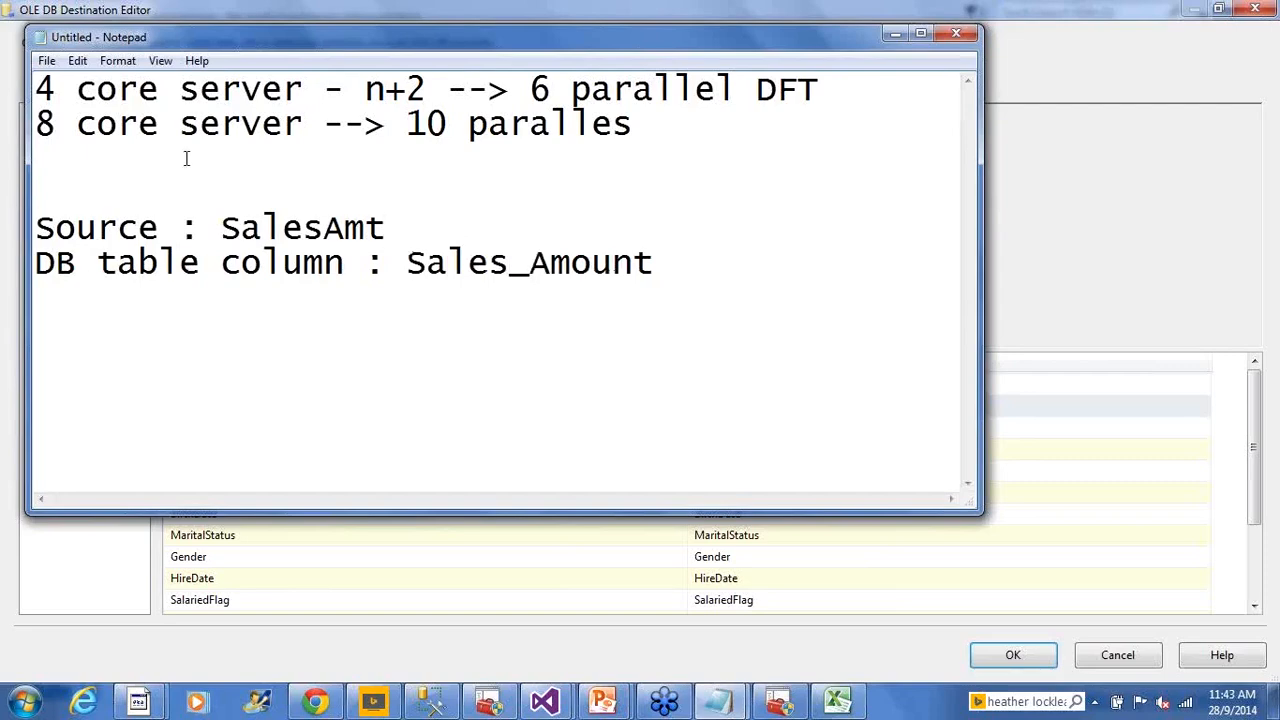
# Highlight the Sales_Amount and SalesAmt names in the note, then return to the OLE DB editor
pyautogui.moveTo(221, 228); pyautogui.dragTo(345, 230)
pyautogui.moveTo(406, 262); pyautogui.dragTo(679, 276)
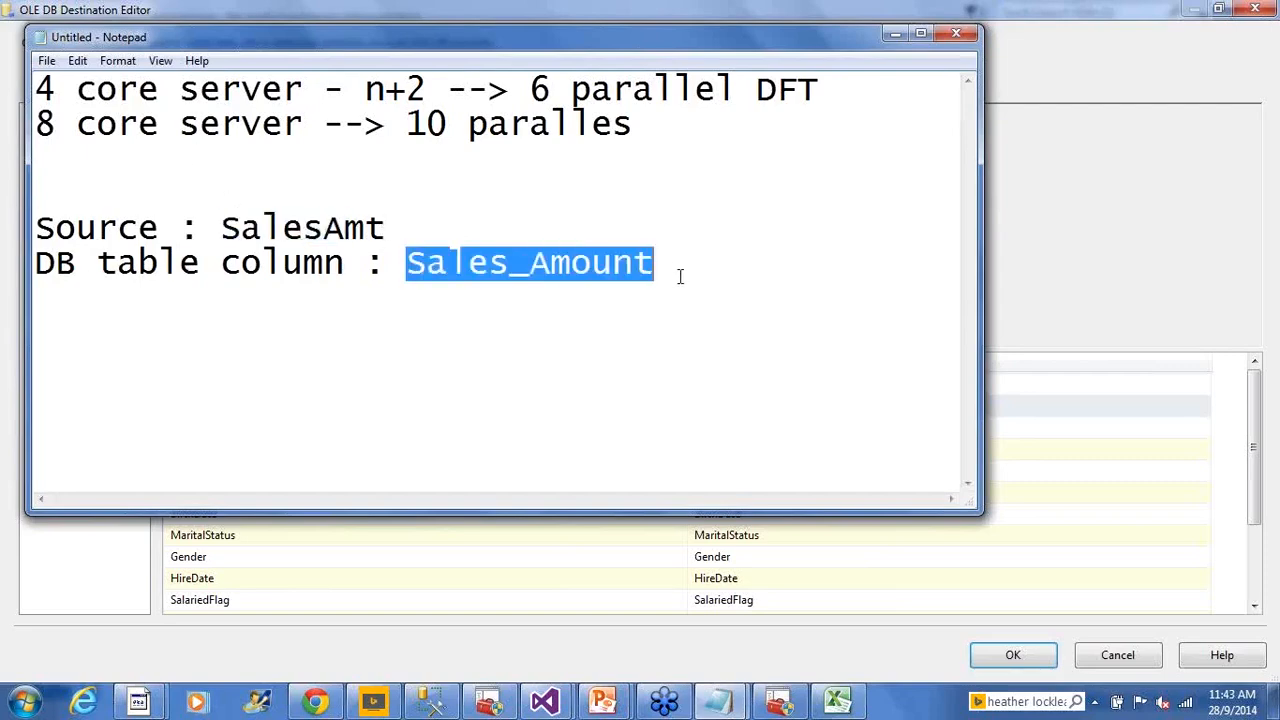
pyautogui.click(679, 276)
pyautogui.moveTo(200, 230); pyautogui.dragTo(616, 270)
pyautogui.click(626, 276)
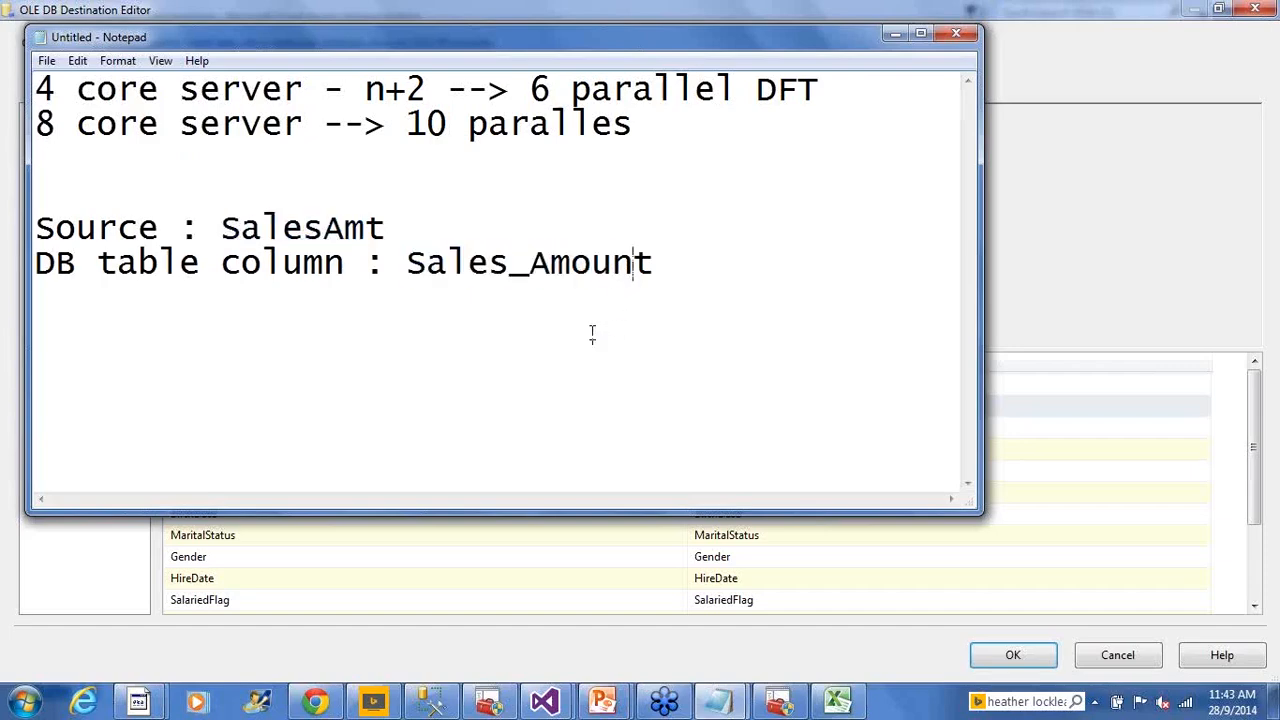
pyautogui.click(1036, 220)
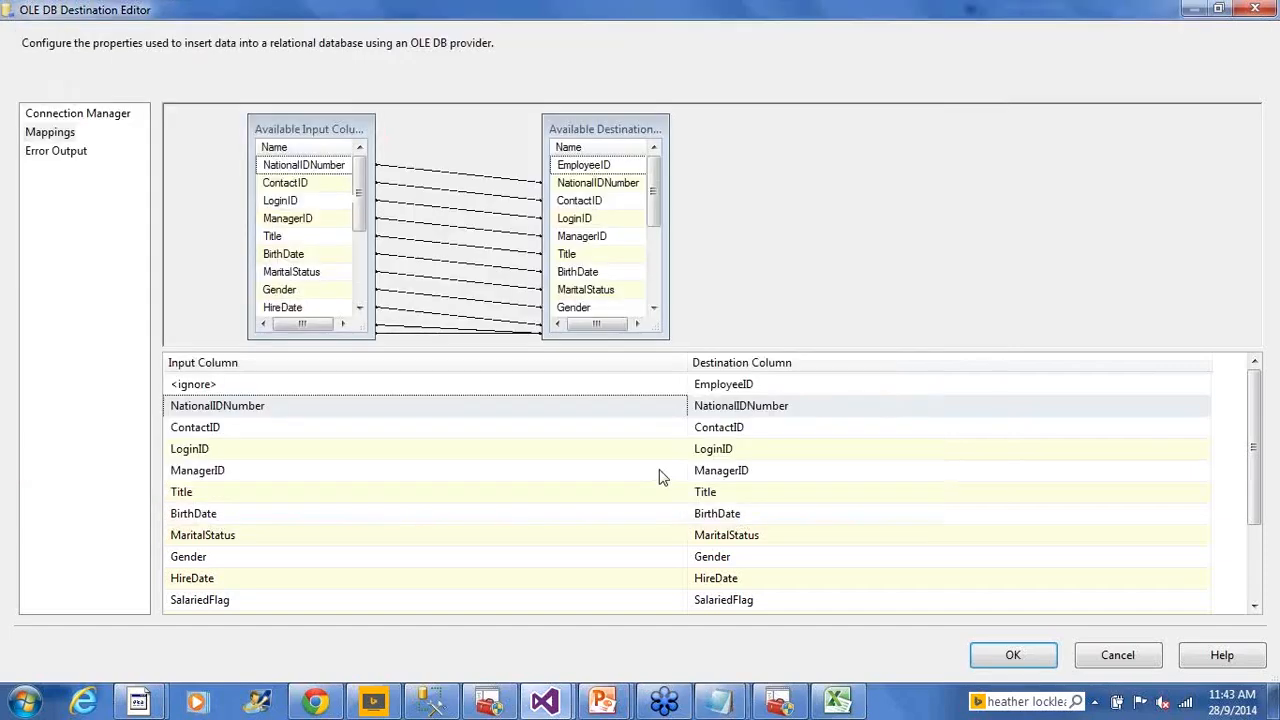
# Keep the EmployeeID input column on <ignore>, then switch to the NewHires query in Management Studio
pyautogui.click(733, 392)
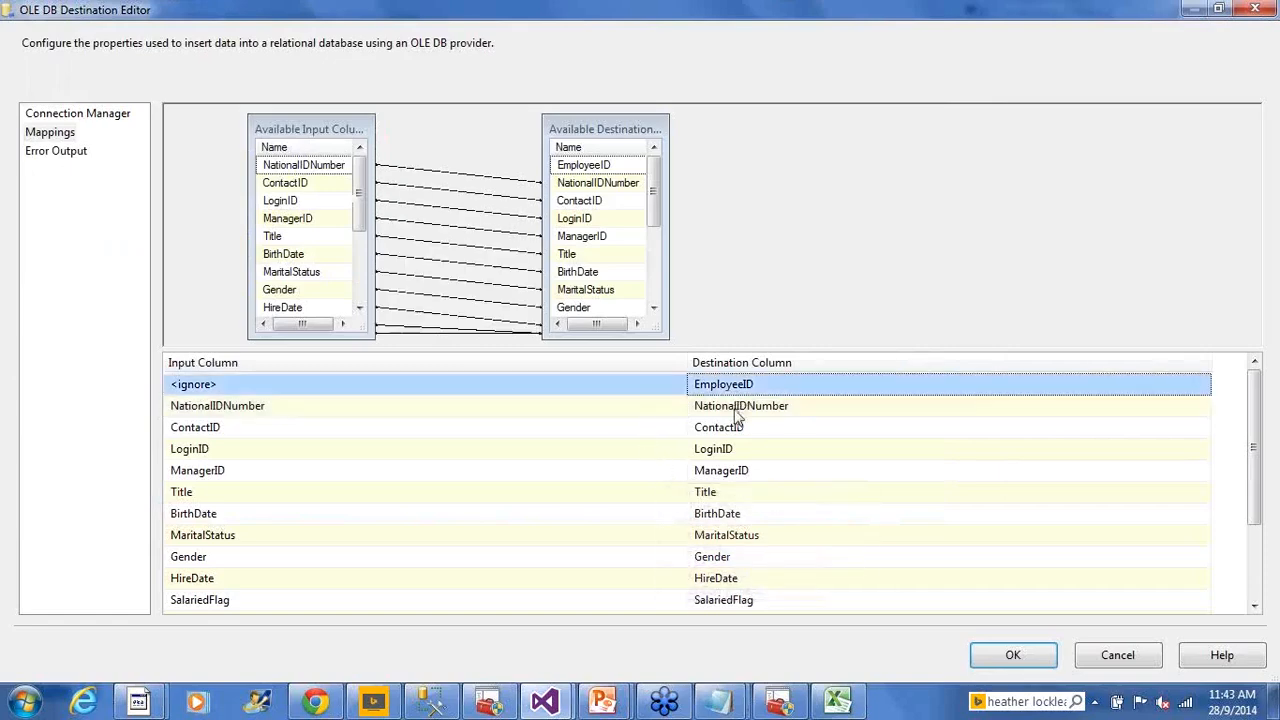
pyautogui.click(513, 392)
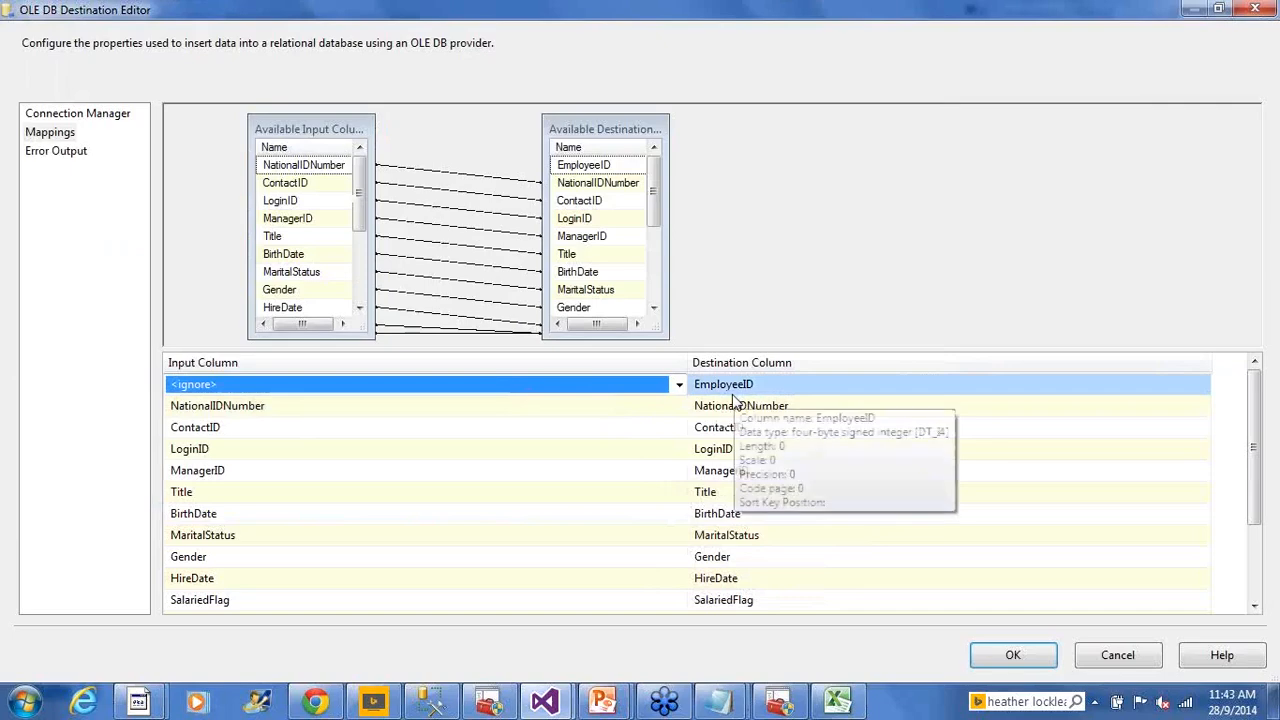
pyautogui.click(679, 386)
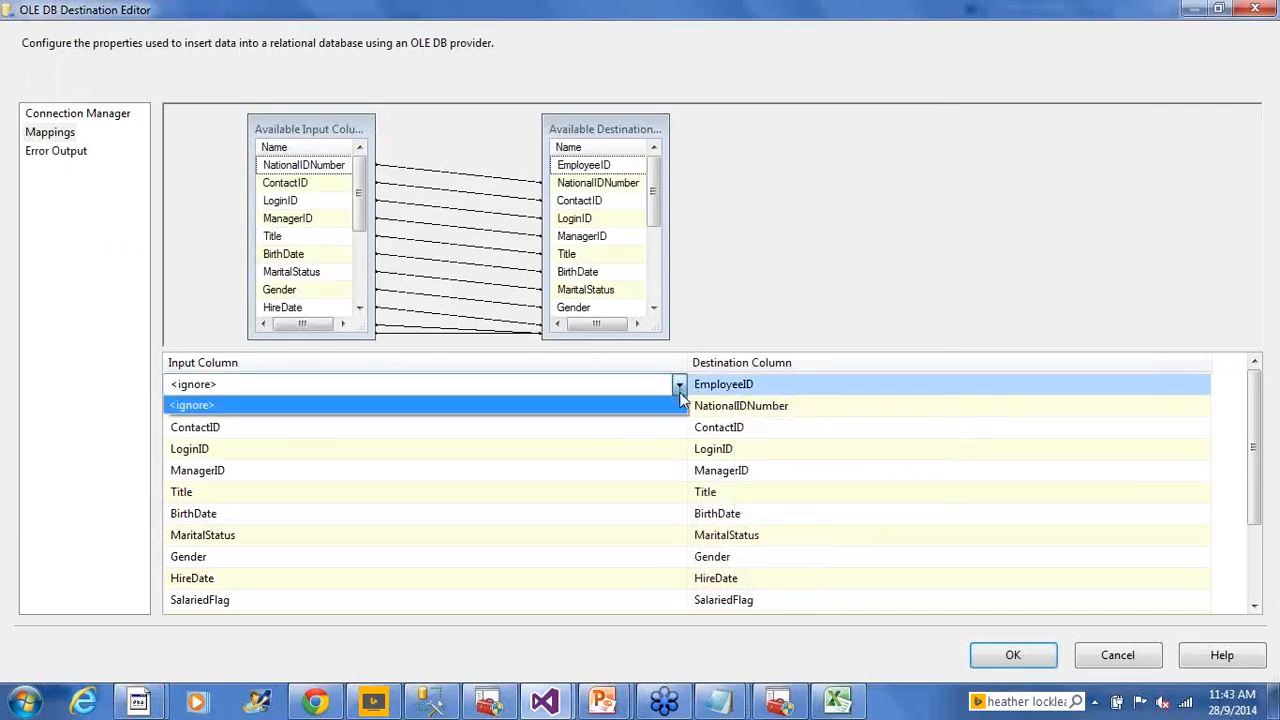
pyautogui.click(679, 392)
pyautogui.click(713, 395)
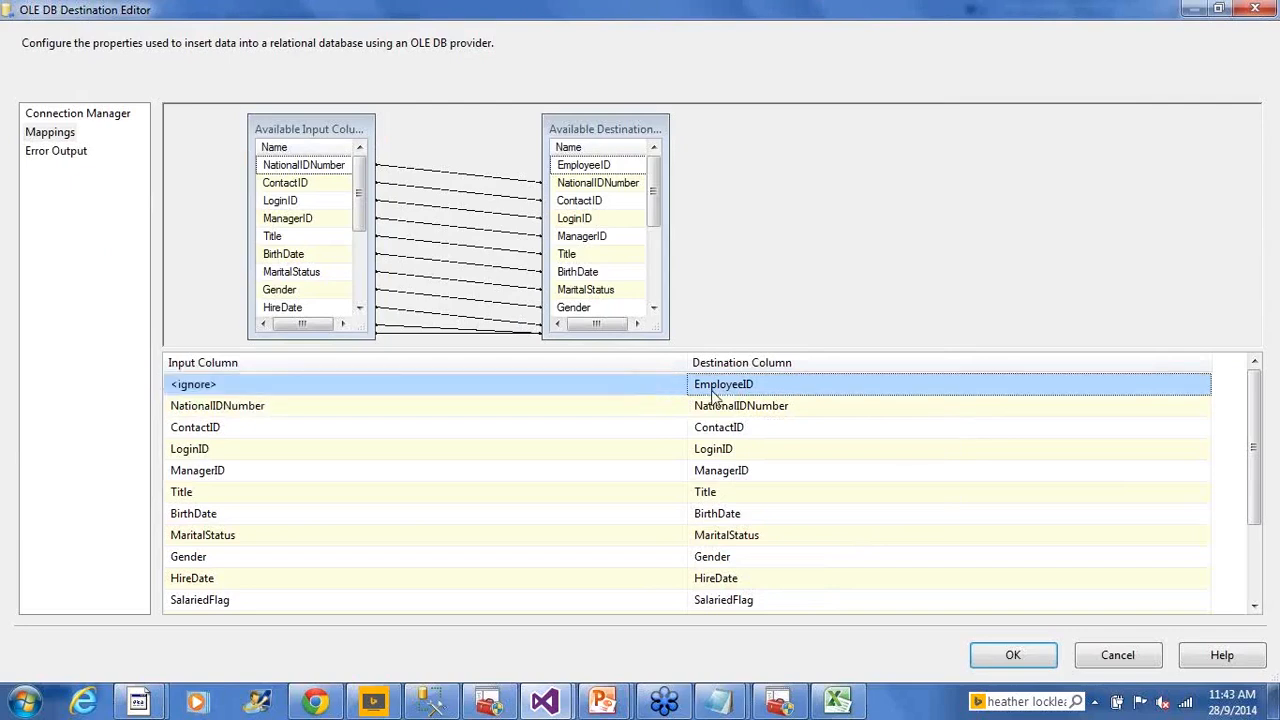
pyautogui.click(647, 397)
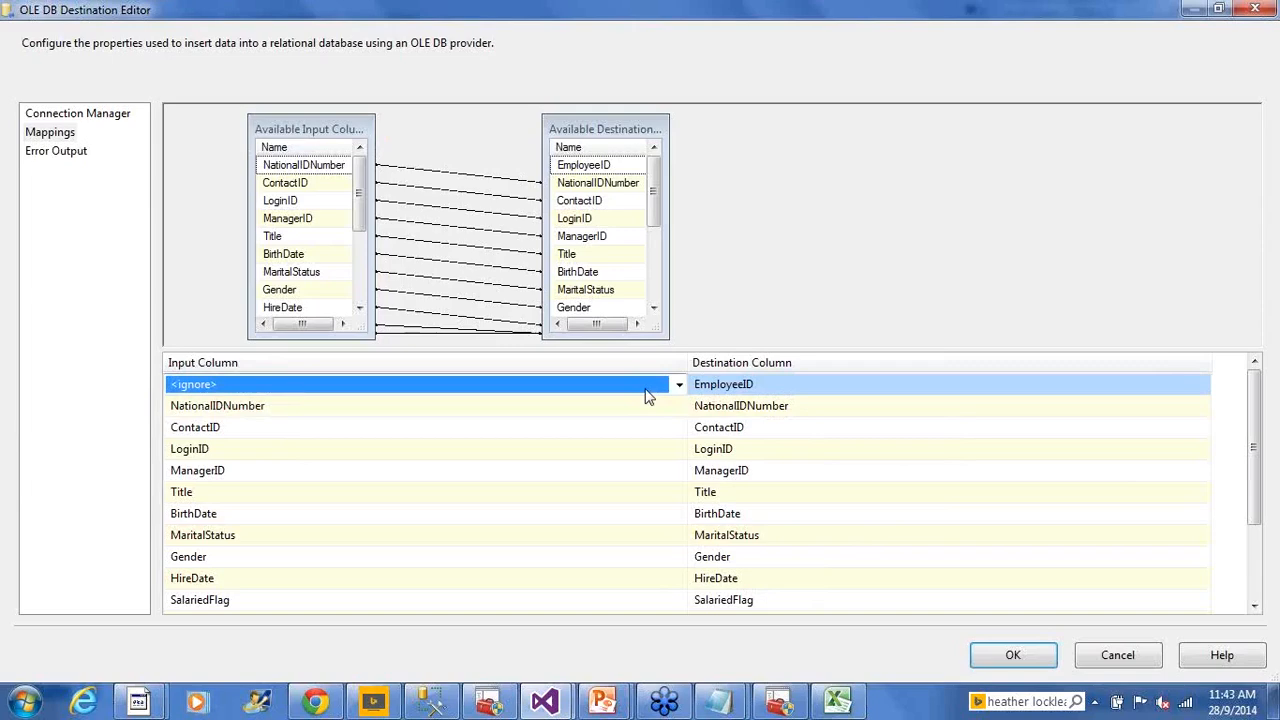
pyautogui.hotkey('alt', 'Tab')
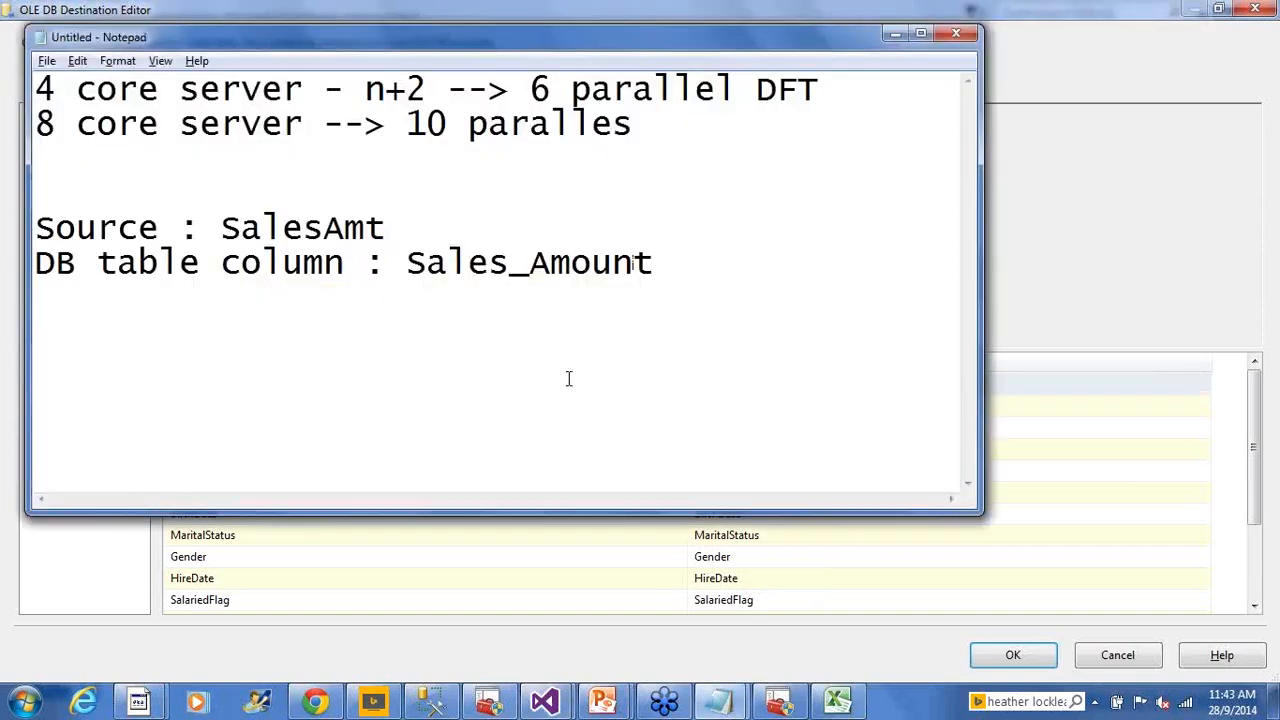
pyautogui.hotkey('alt', 'Tab')
pyautogui.press('Tab')
pyautogui.press('Tab')
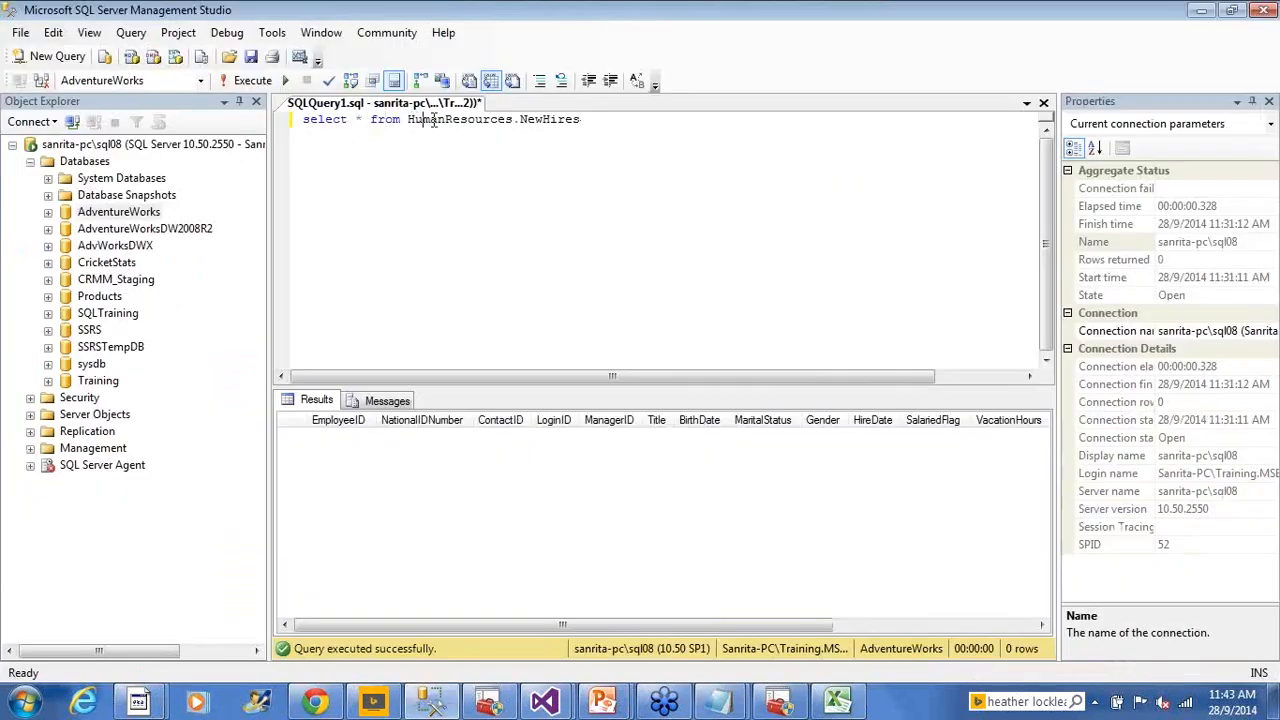
# Run sp_help 'HumanResources.NewHires' on its own line
pyautogui.hotkey('ctrl', 'shift', 'Left')
pyautogui.hotkey('ctrl', 'shift', 'Left')
pyautogui.hotkey('ctrl', 'shift', 'Left')
pyautogui.hotkey('ctrl', 'c')
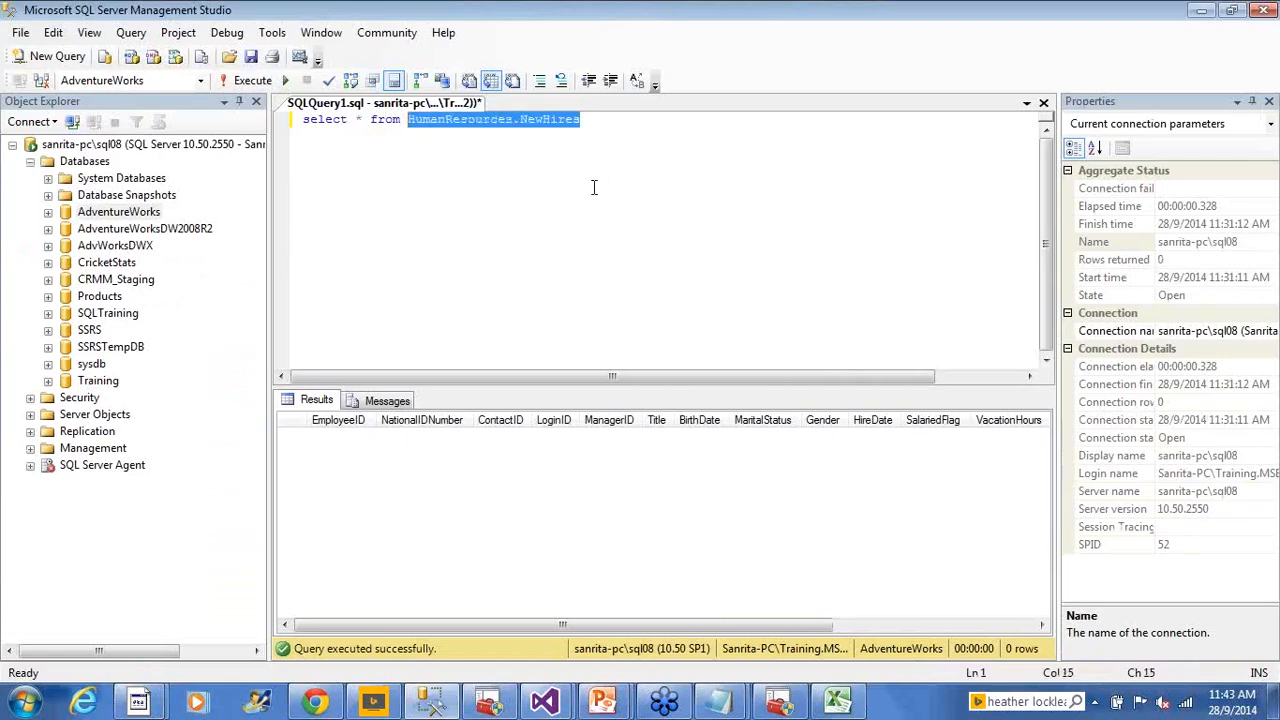
pyautogui.click(750, 237)
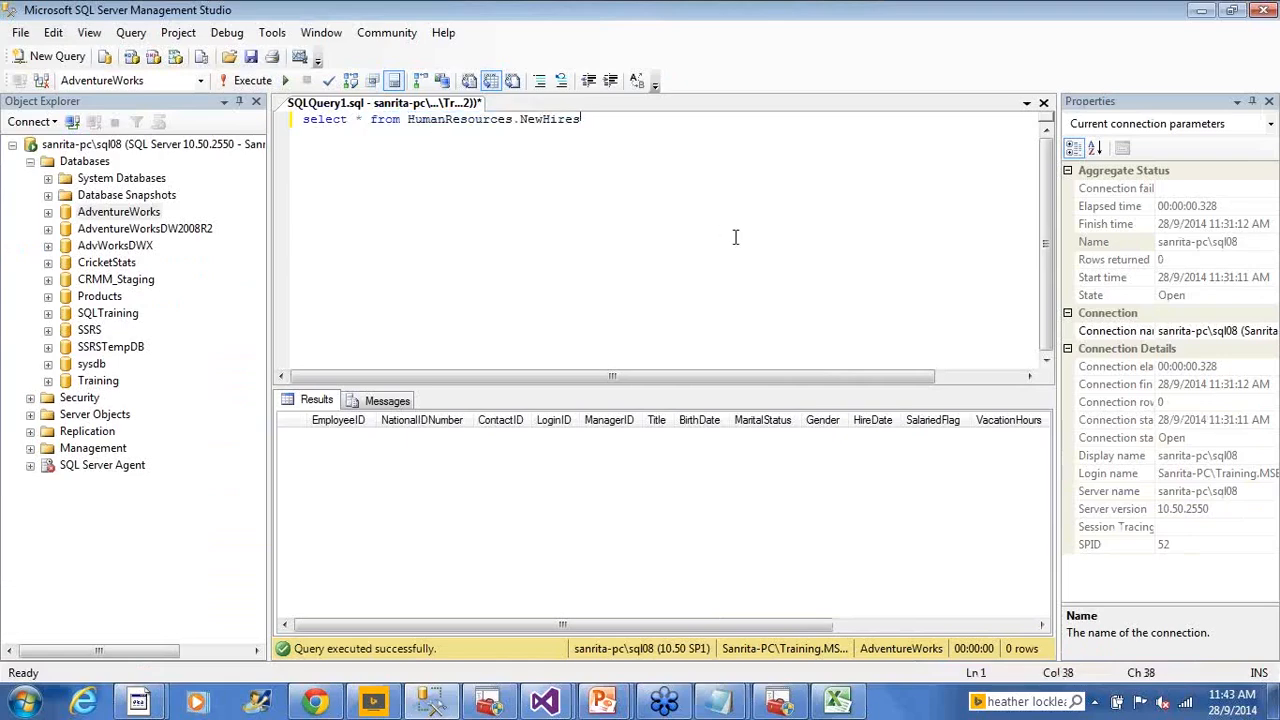
pyautogui.press('Return')
pyautogui.press('Return')
pyautogui.write('sp_he')
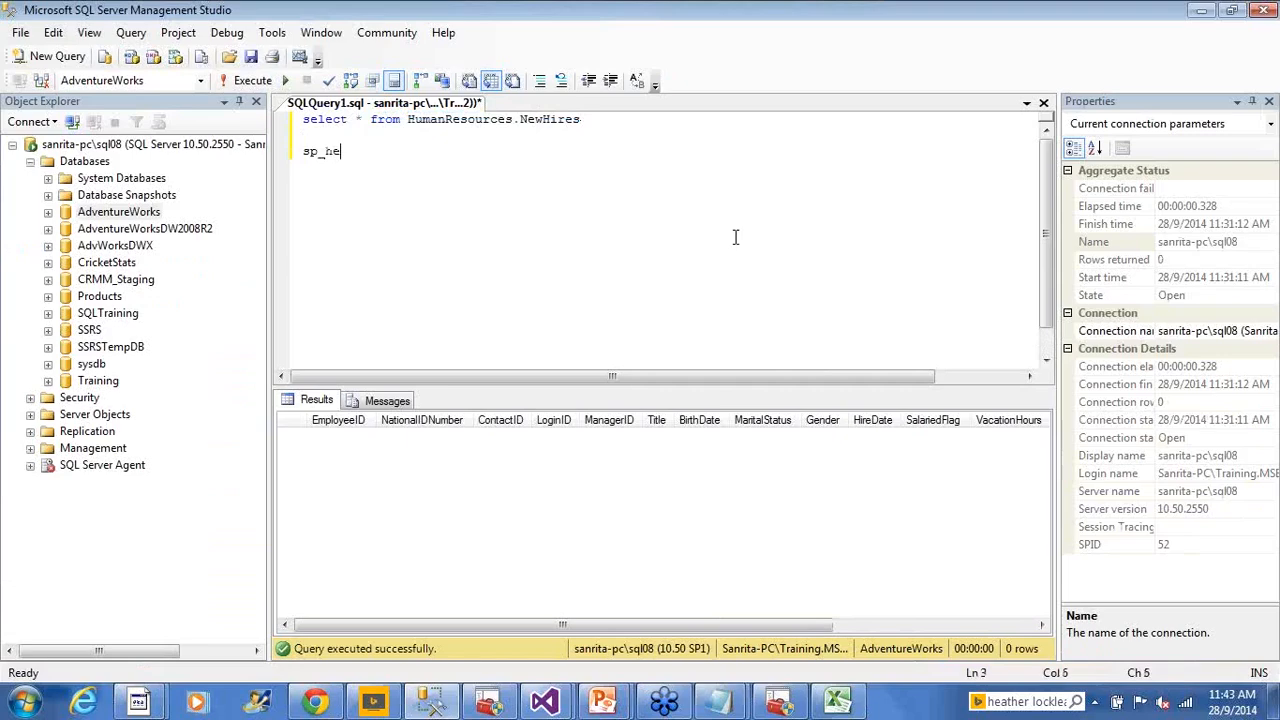
pyautogui.write("lp '")
pyautogui.hotkey('ctrl', 'v')
pyautogui.write("'")
pyautogui.hotkey('shift', 'Home')
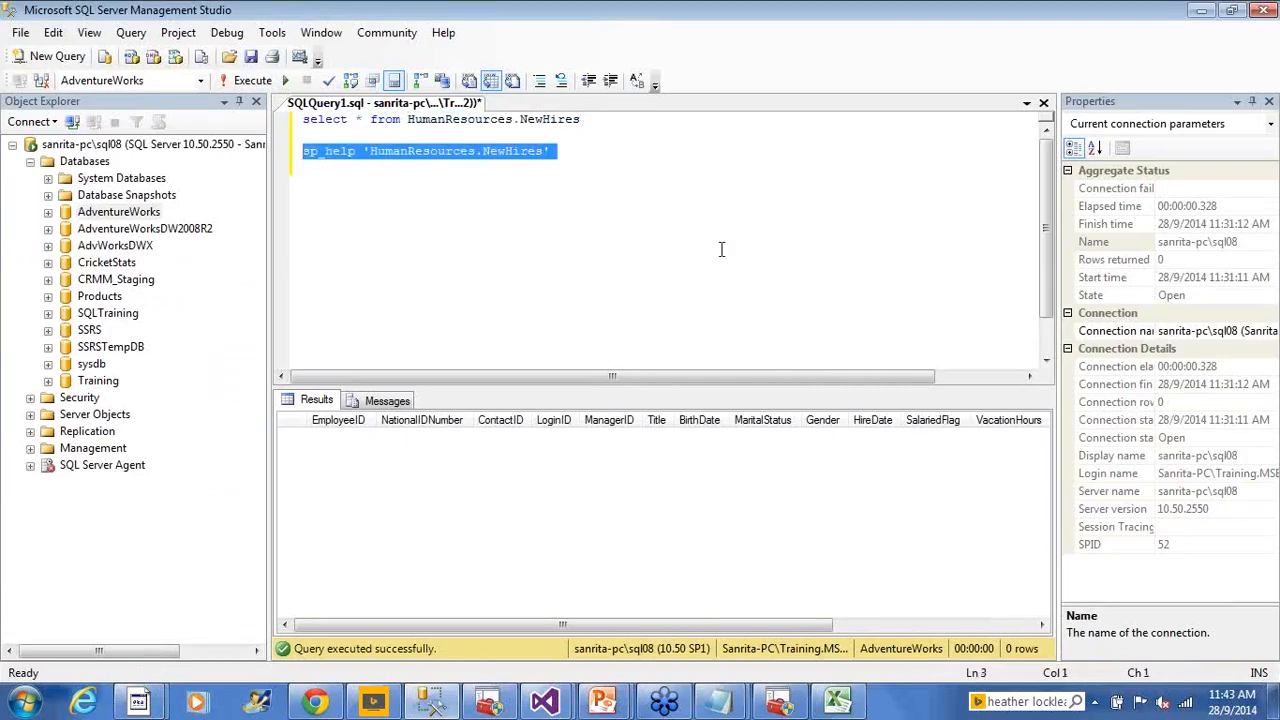
pyautogui.click(241, 89)
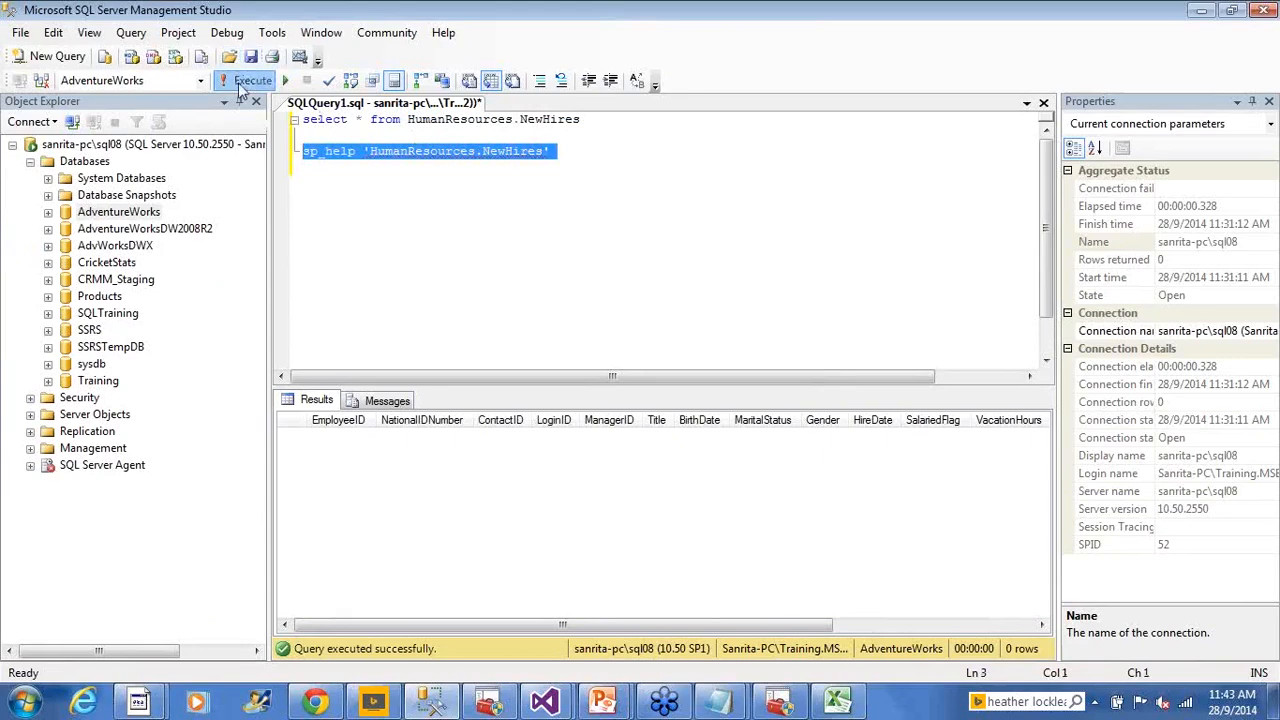
# Enlarge the results and point out EmployeeID as identity with seed 1 and increment 1
pyautogui.moveTo(480, 386); pyautogui.dragTo(497, 283)
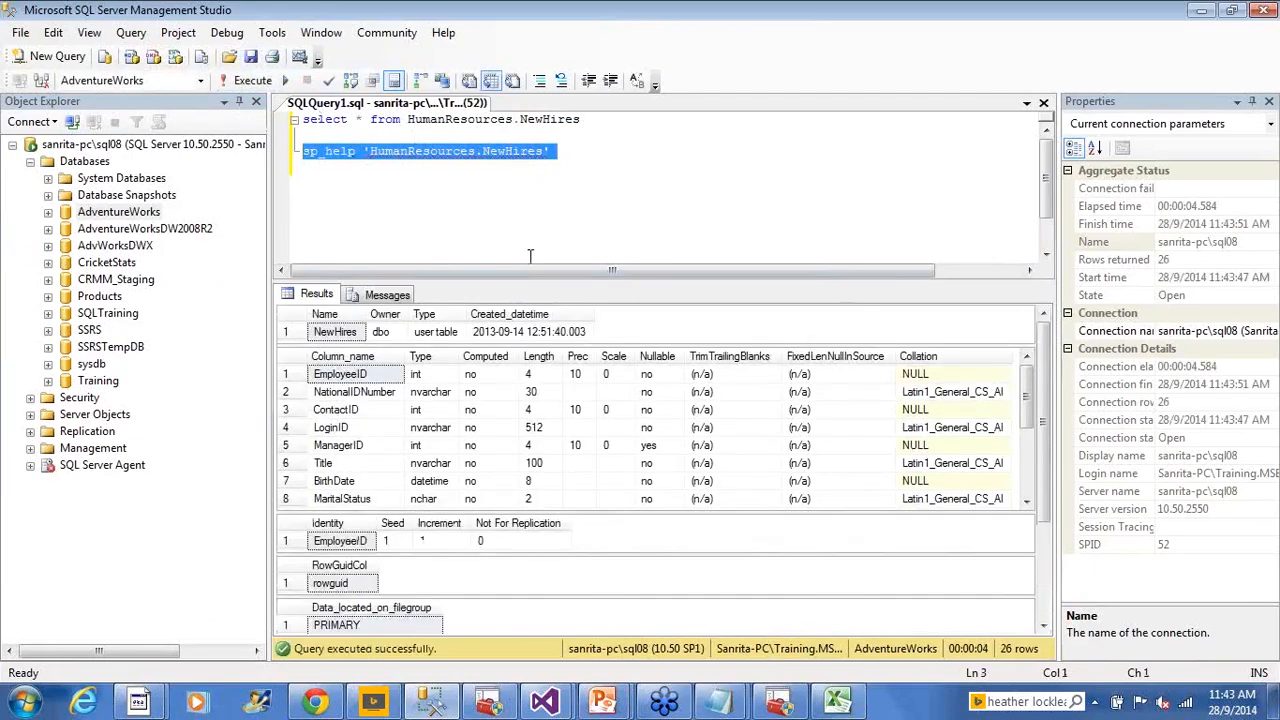
pyautogui.click(706, 220)
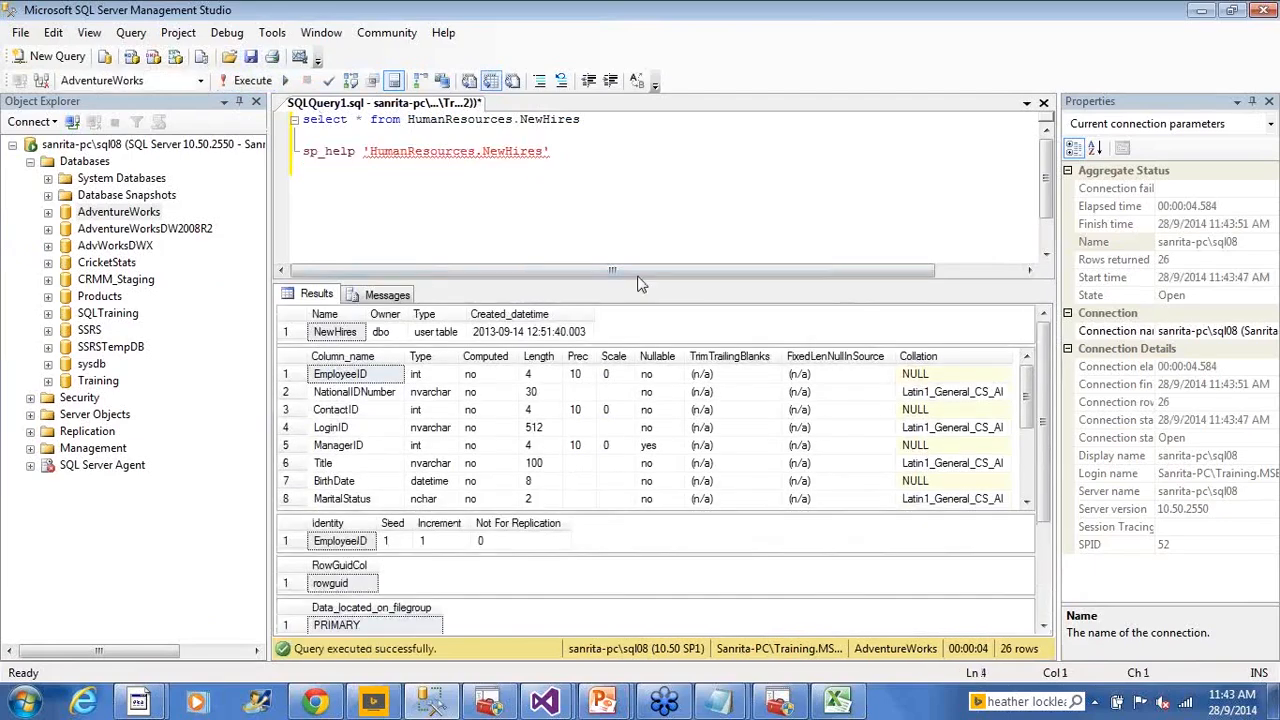
pyautogui.click(362, 543)
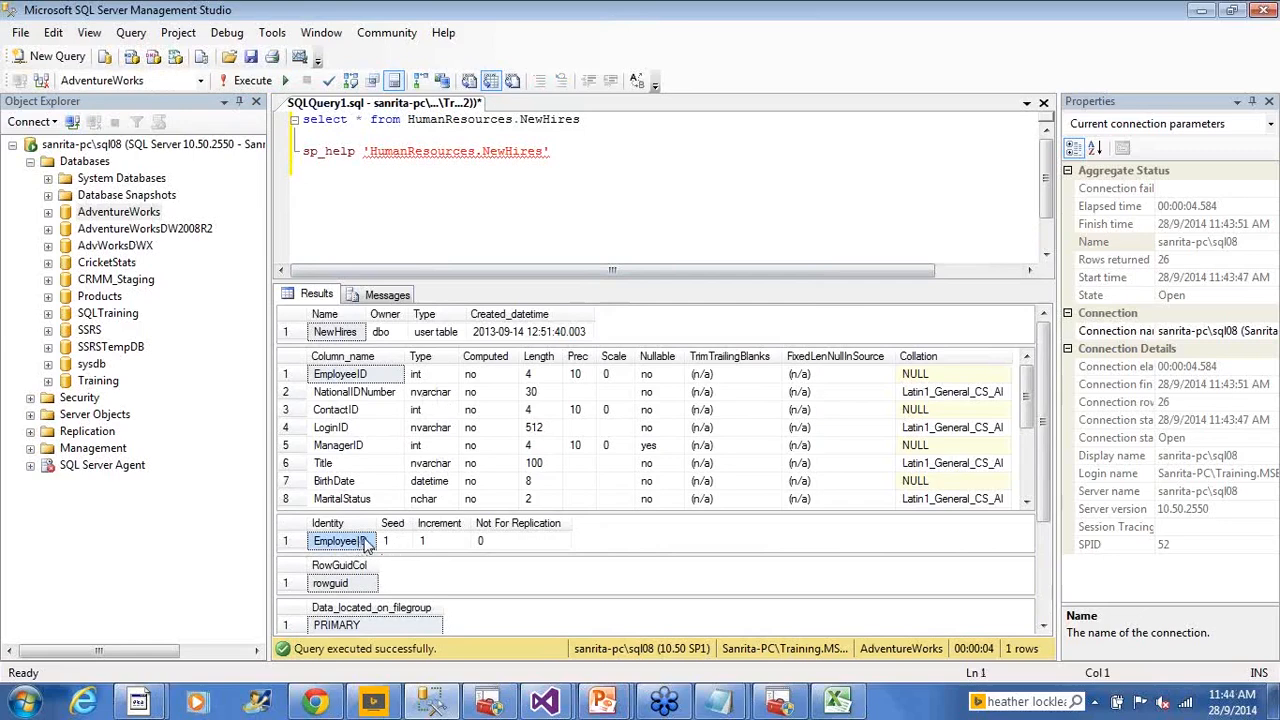
pyautogui.click(402, 549)
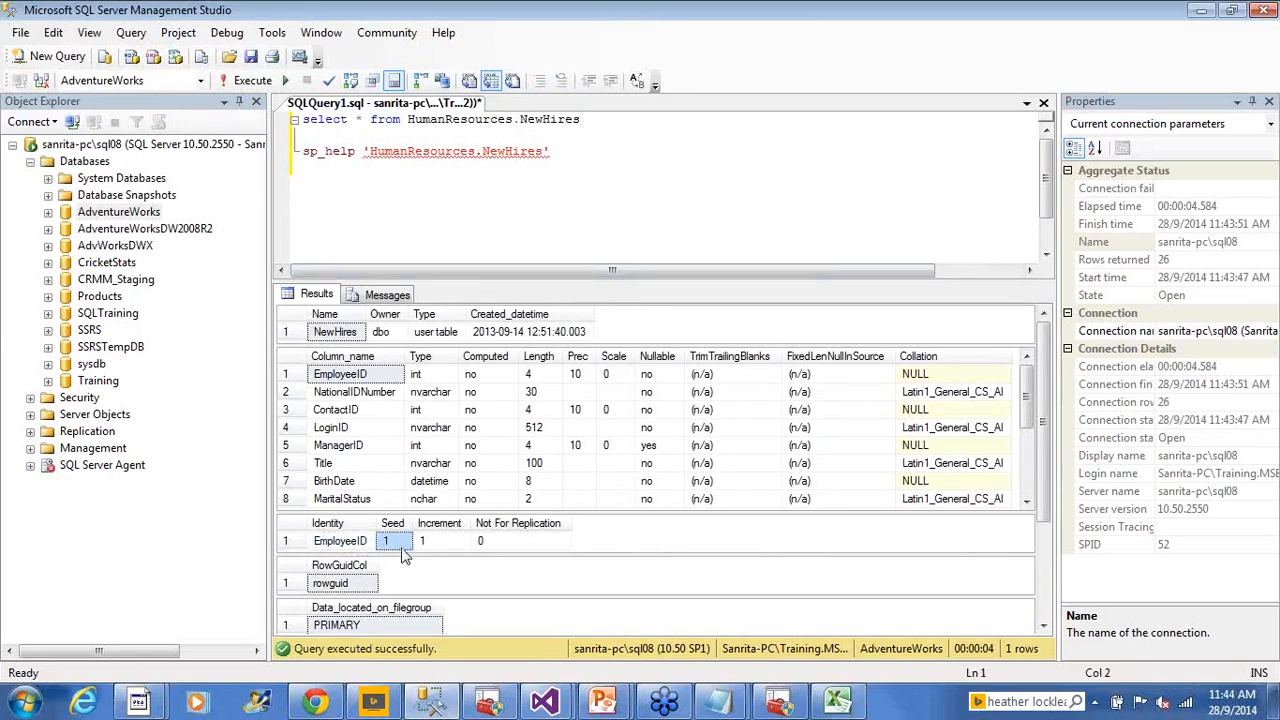
pyautogui.click(440, 545)
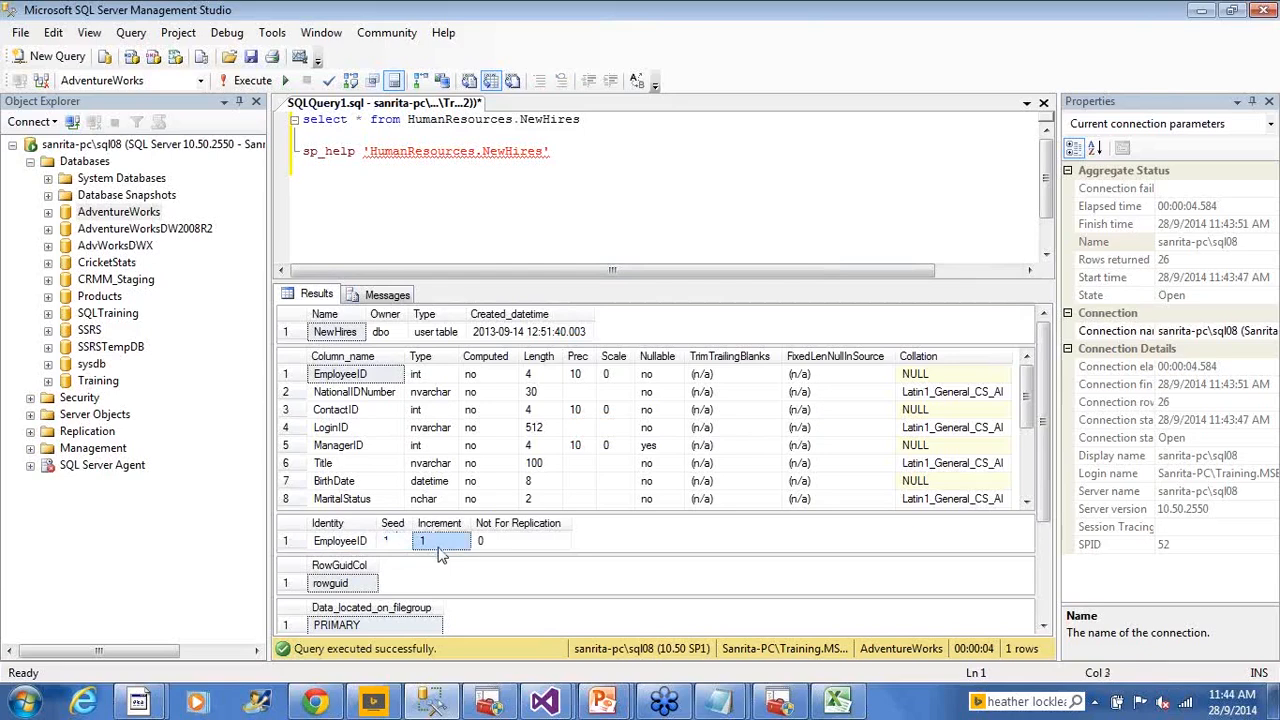
pyautogui.click(376, 548)
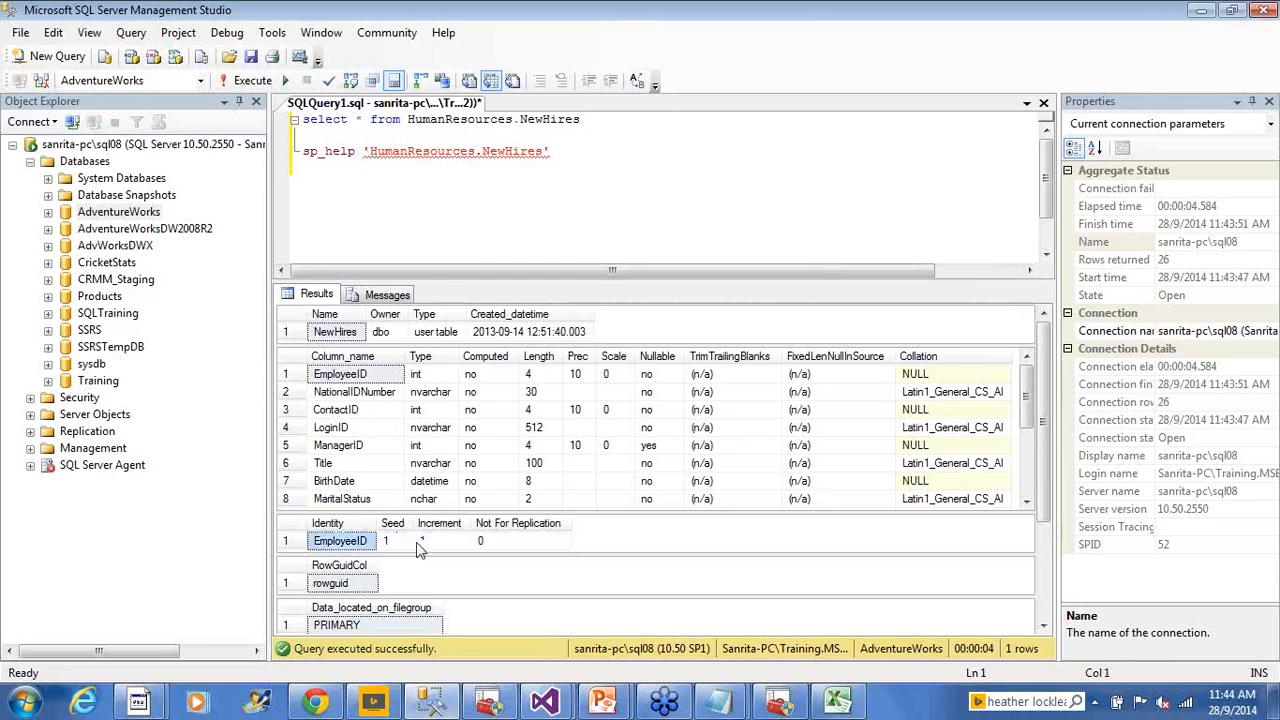
pyautogui.click(420, 548)
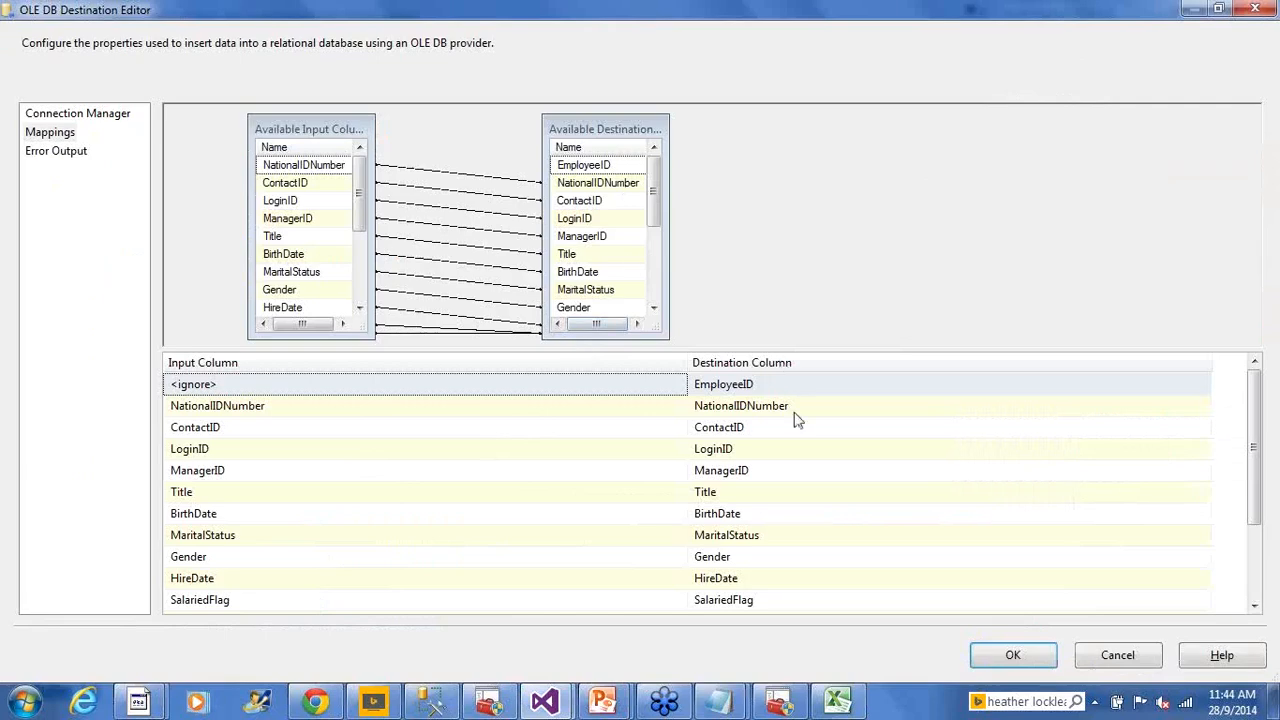
# Confirm the Mappings grid with EmployeeID on <ignore> via OK, then return to Management Studio
pyautogui.moveTo(797, 395)
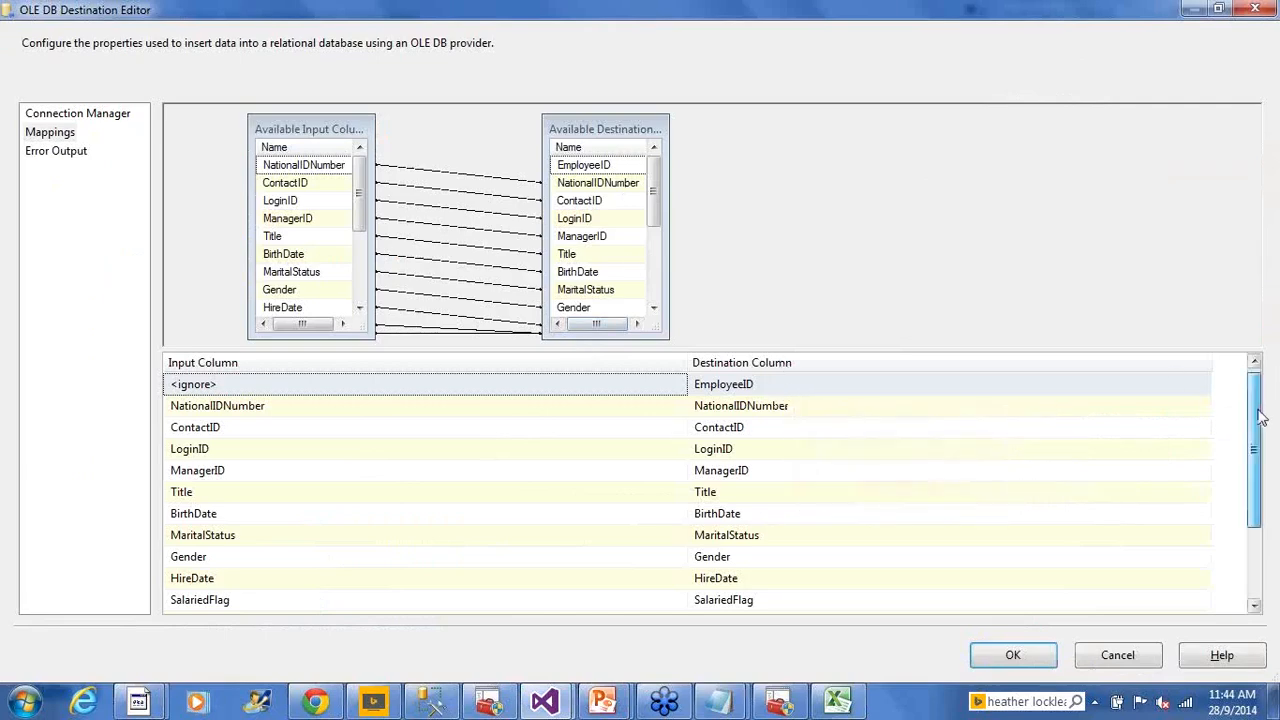
pyautogui.scroll(-2, 1262, 418)
pyautogui.scroll(2, 1262, 418)
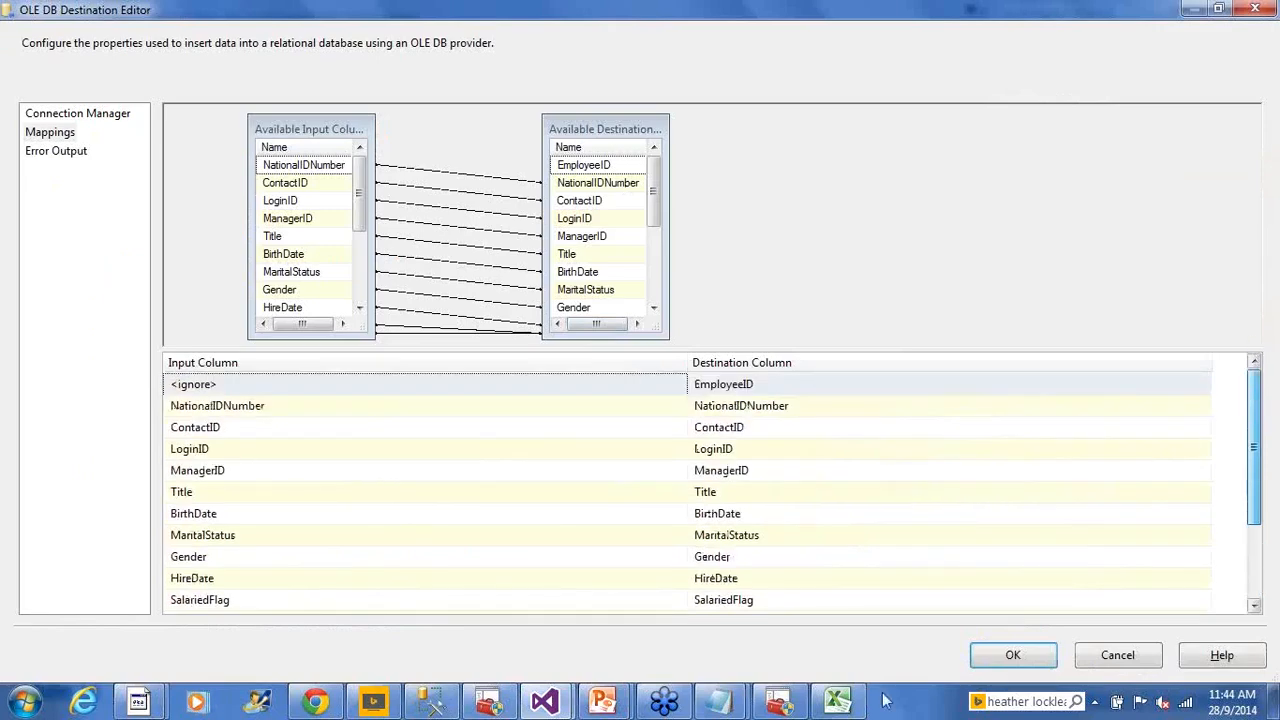
pyautogui.click(1001, 660)
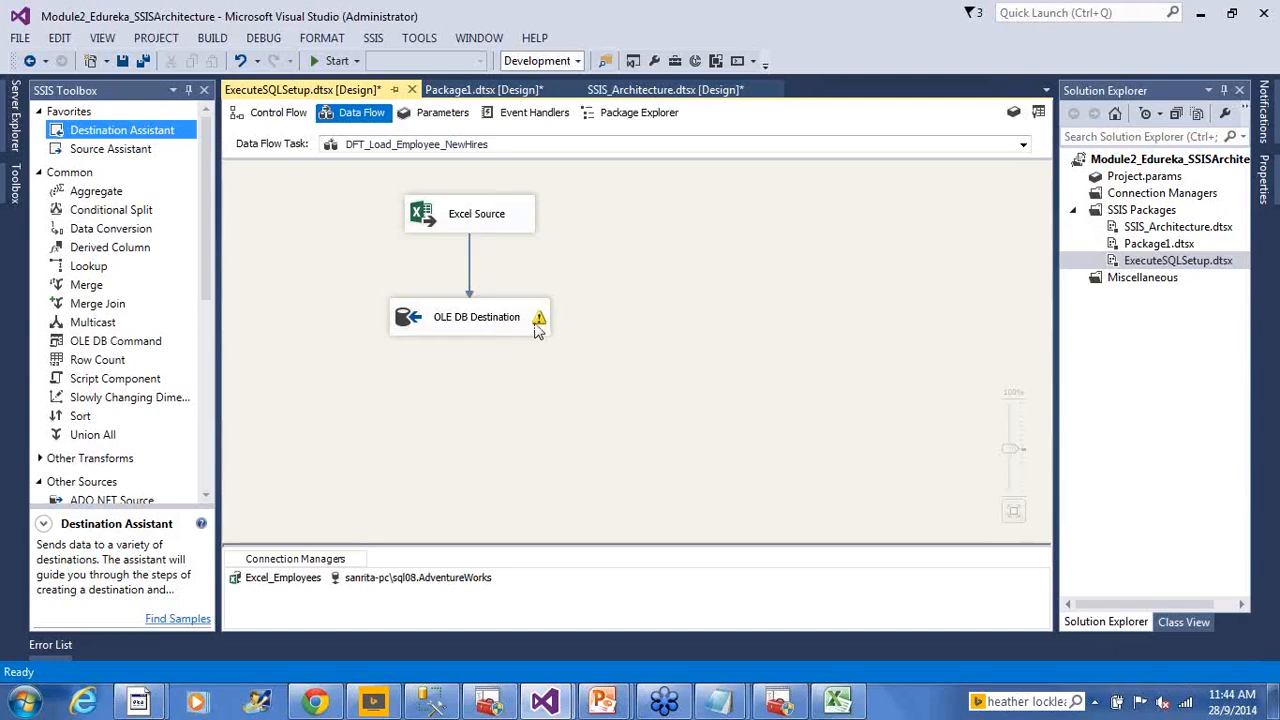
pyautogui.moveTo(538, 325)
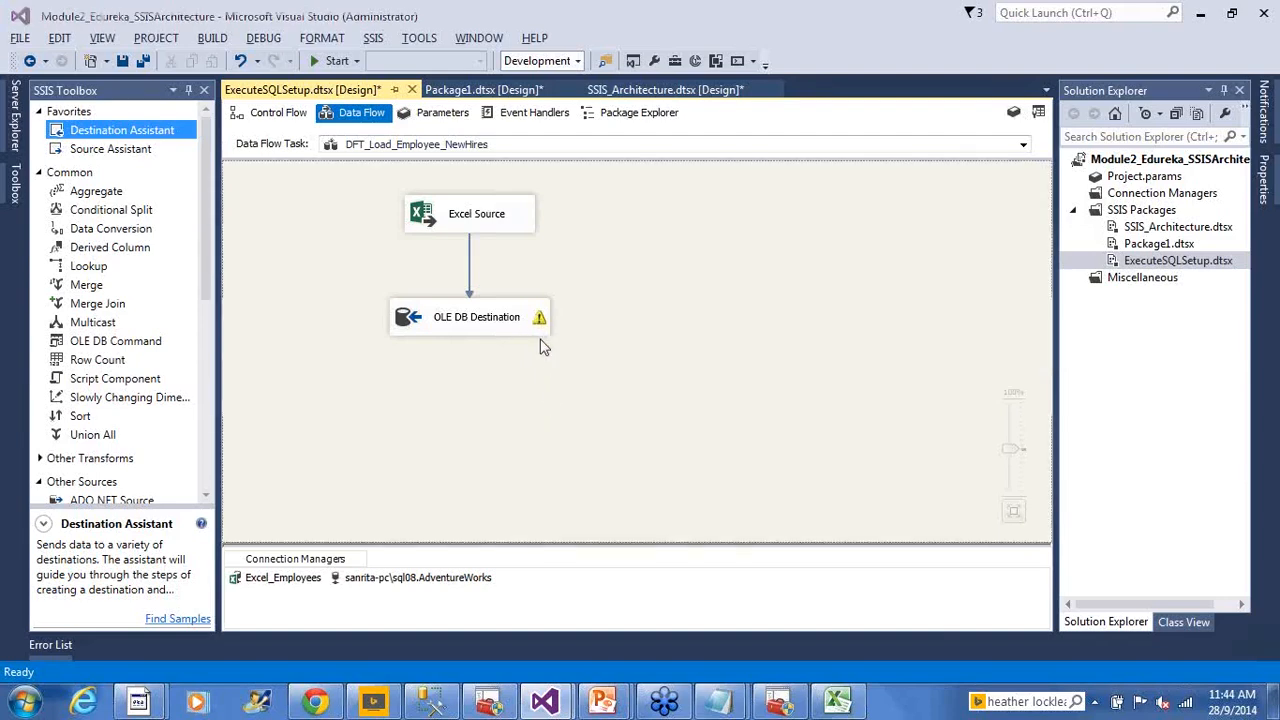
pyautogui.hotkey('alt', 'Tab')
pyautogui.hotkey('alt', 'Tab')
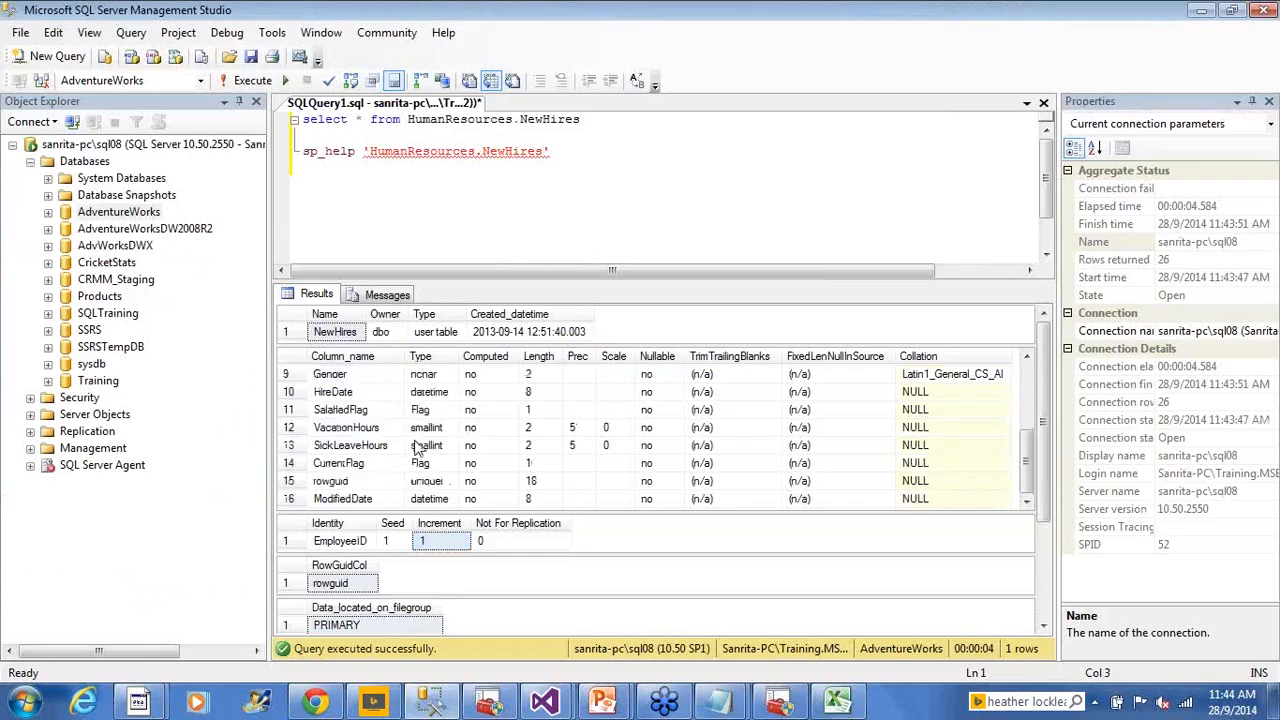
# Compare the NewHires Gender column against the Excel employee sheet data
pyautogui.click(290, 375)
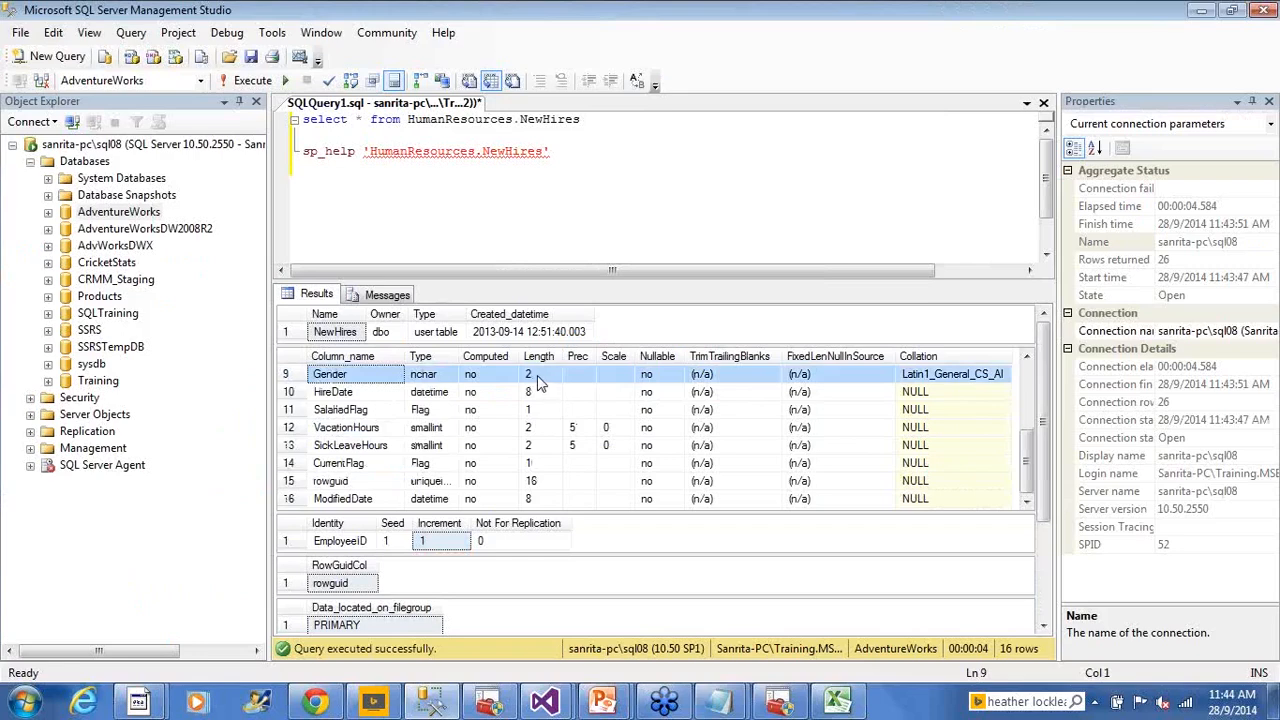
pyautogui.click(840, 703)
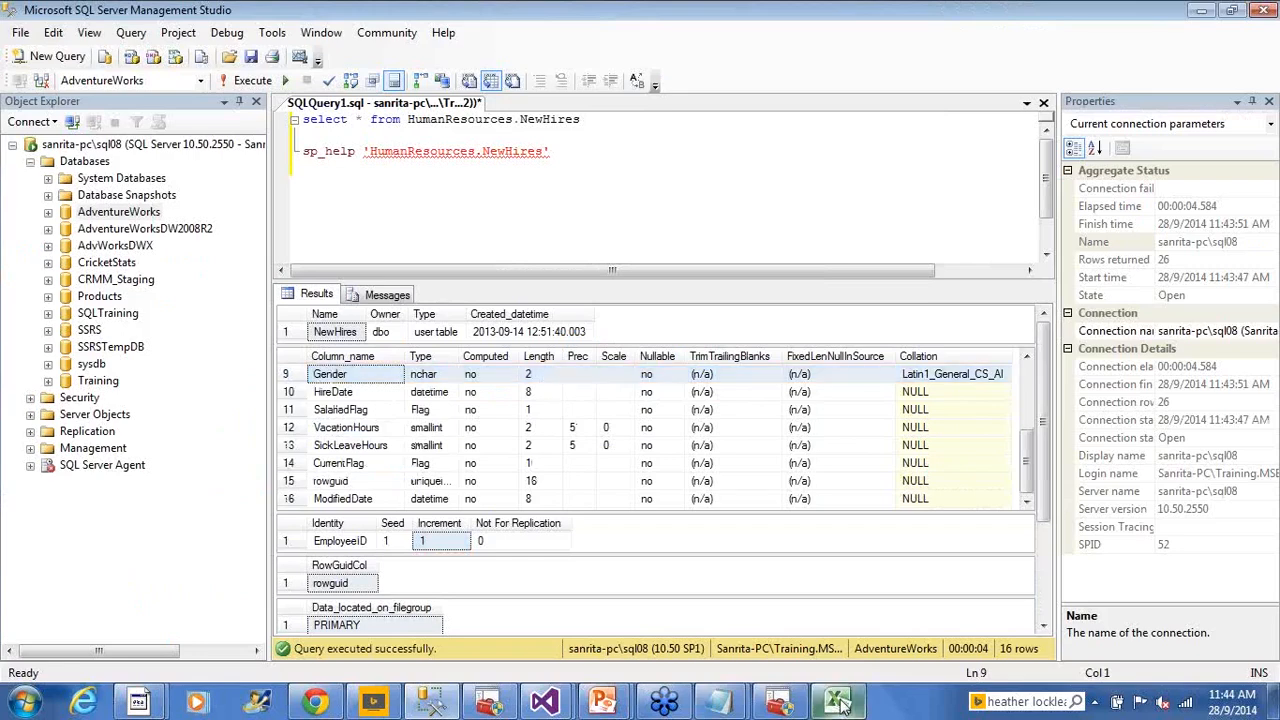
pyautogui.click(1022, 256)
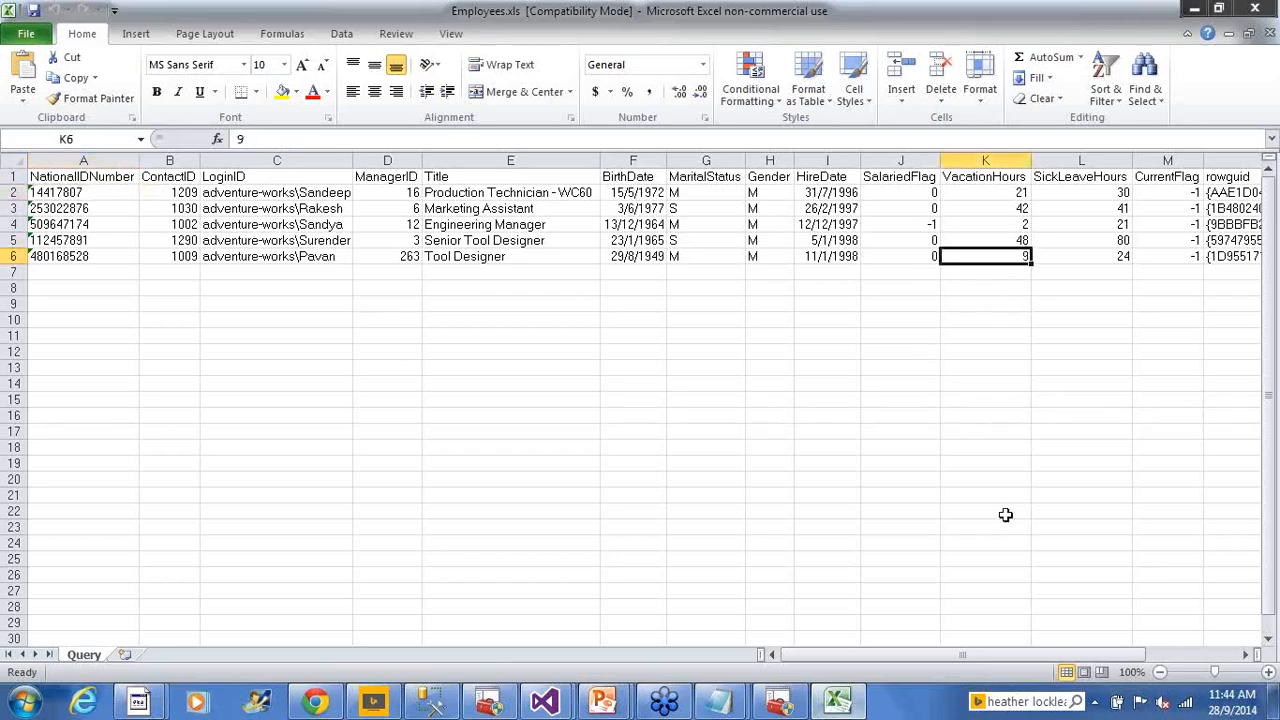
pyautogui.moveTo(1010, 651)
pyautogui.mouseDown()
pyautogui.moveTo(1082, 655)
pyautogui.moveTo(990, 655)
pyautogui.mouseUp()
pyautogui.click(1192, 10)
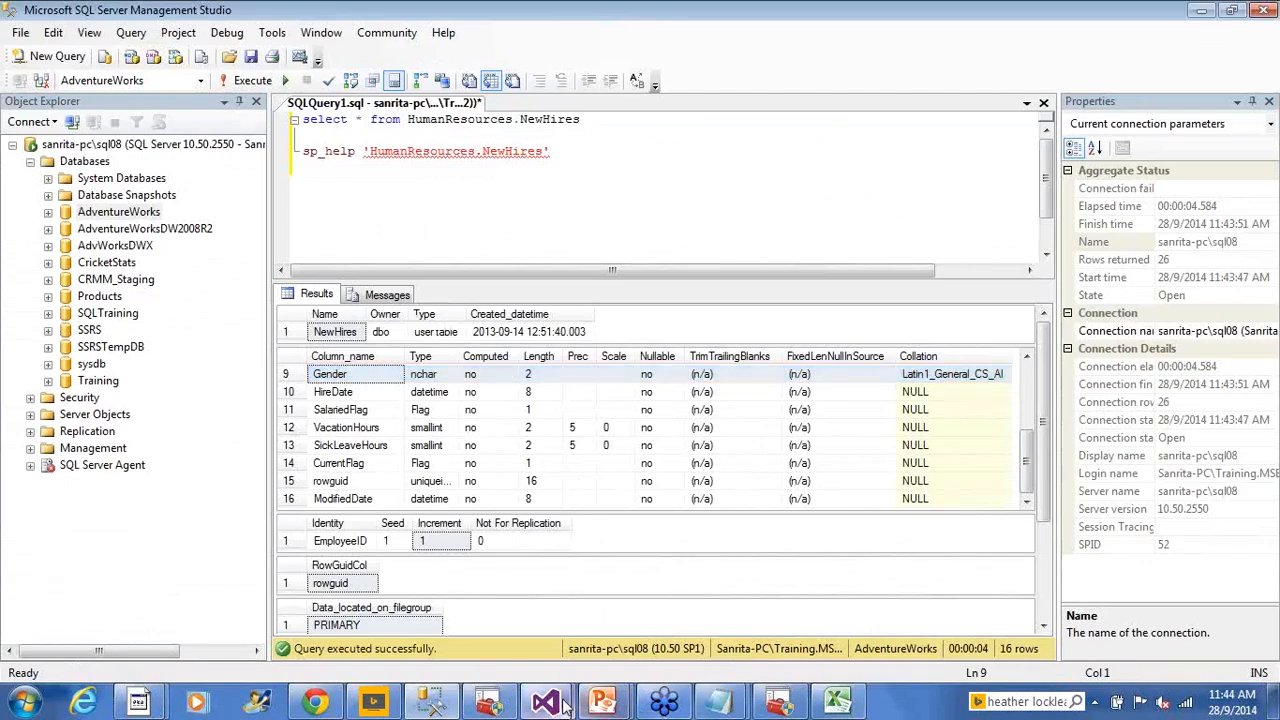
# Run only SELECT * FROM HumanResources.NewHires, returning 0 rows, then show the package control flow
pyautogui.moveTo(575, 700)
pyautogui.click(648, 605)
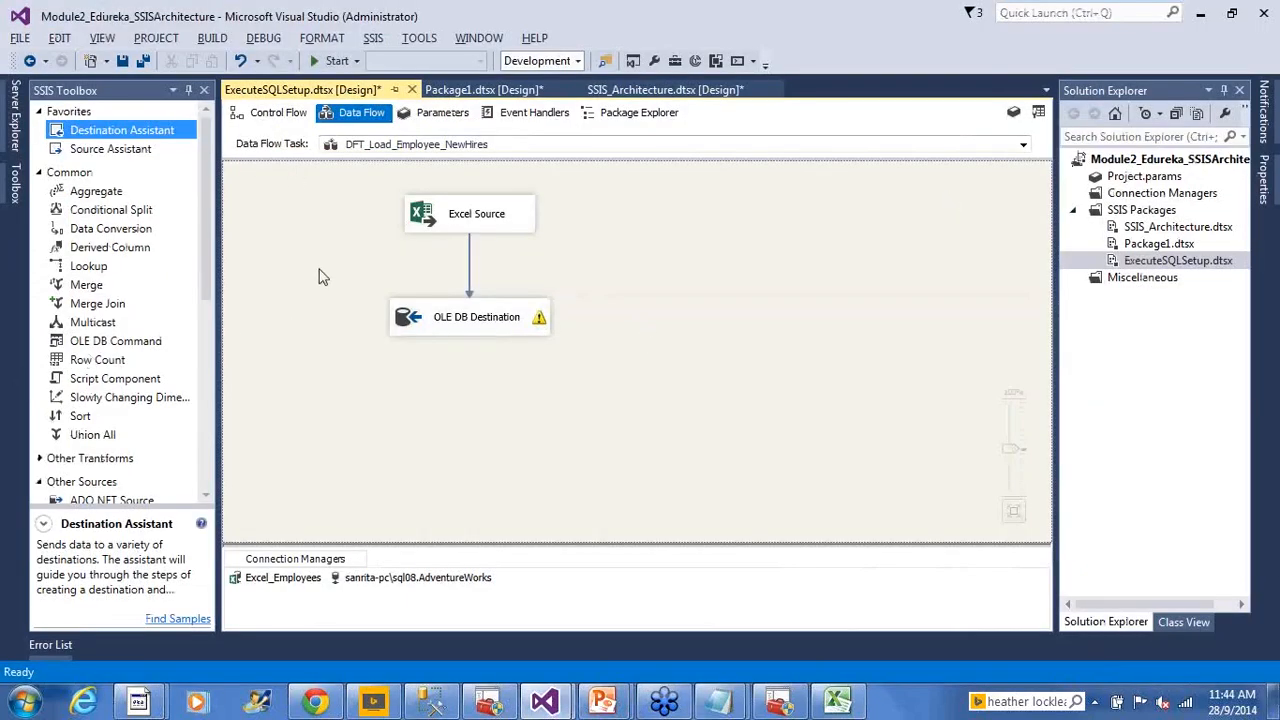
pyautogui.click(430, 702)
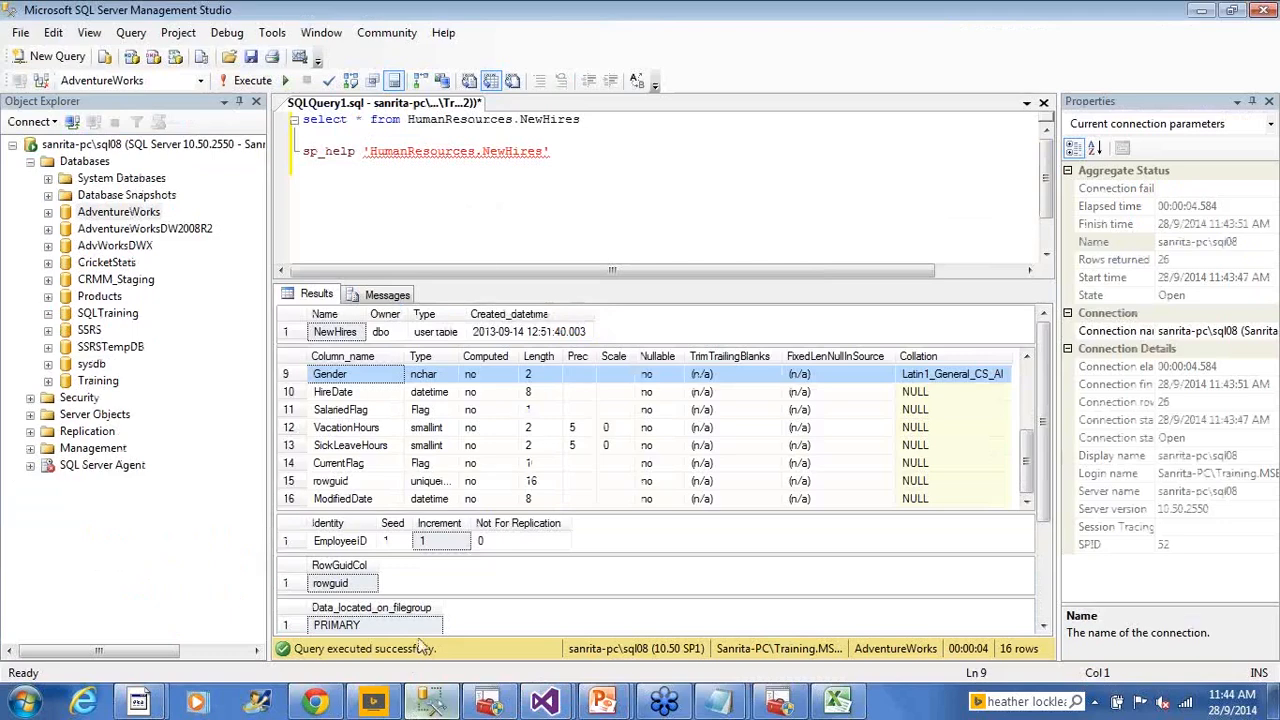
pyautogui.click(566, 206)
pyautogui.moveTo(582, 119); pyautogui.dragTo(300, 119)
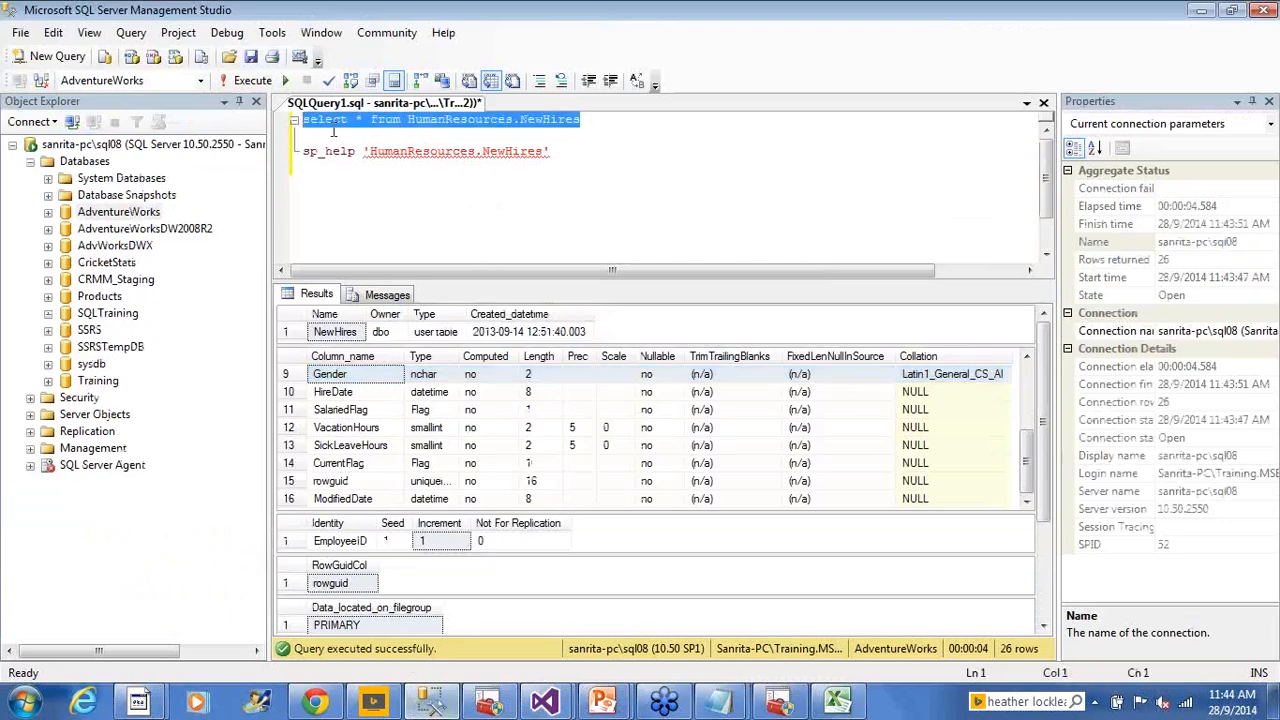
pyautogui.click(222, 85)
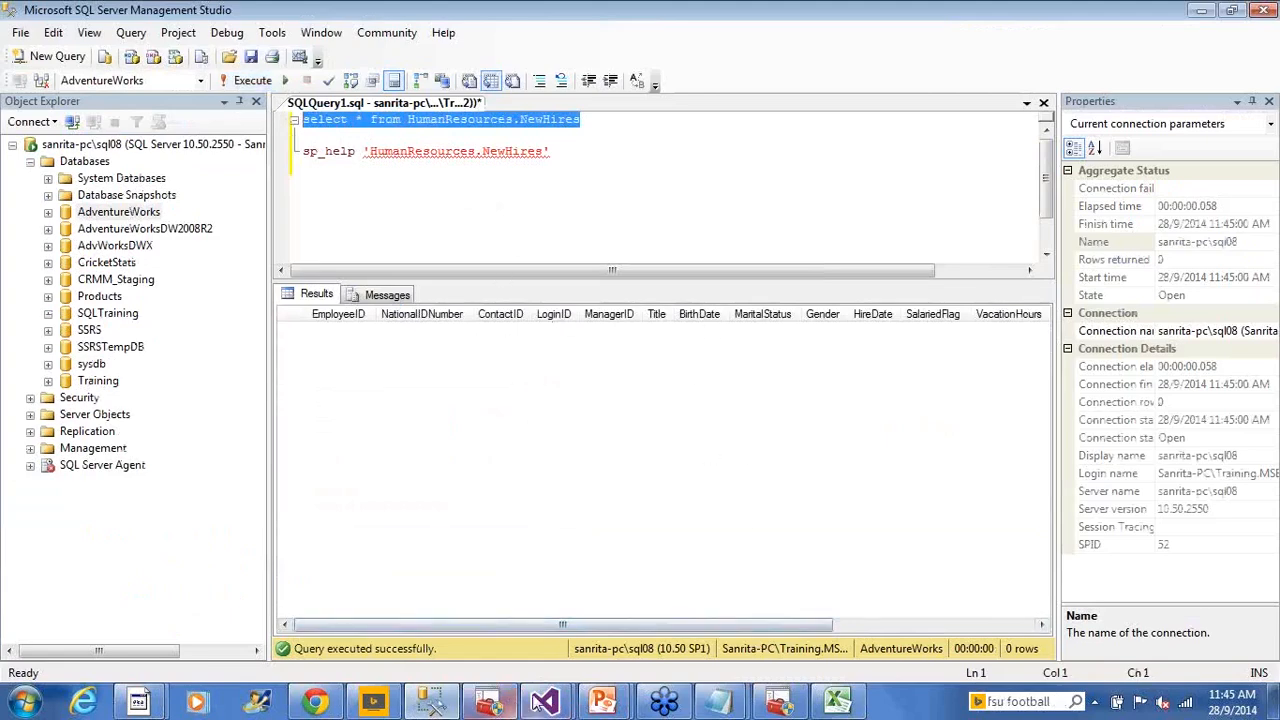
pyautogui.click(540, 703)
pyautogui.click(278, 114)
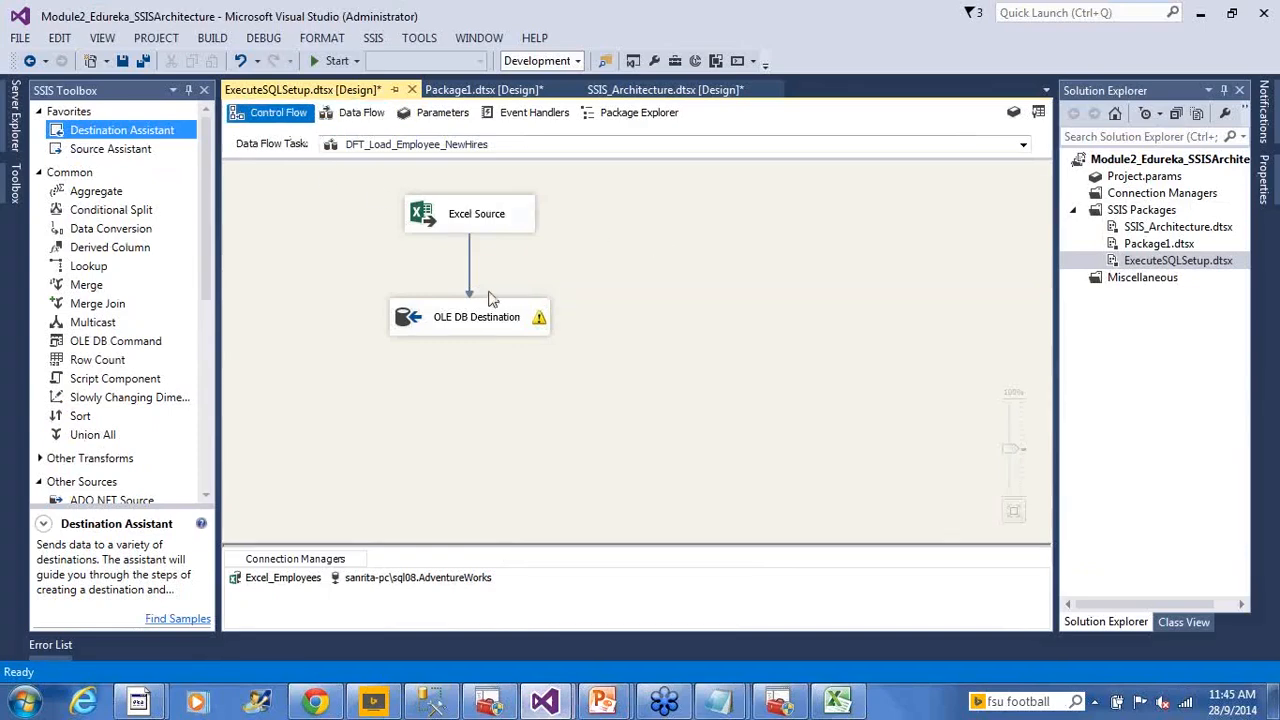
# Execute the ExecuteSQLSetup.dtsx package from its Solution Explorer context menu
pyautogui.rightClick(1134, 264)
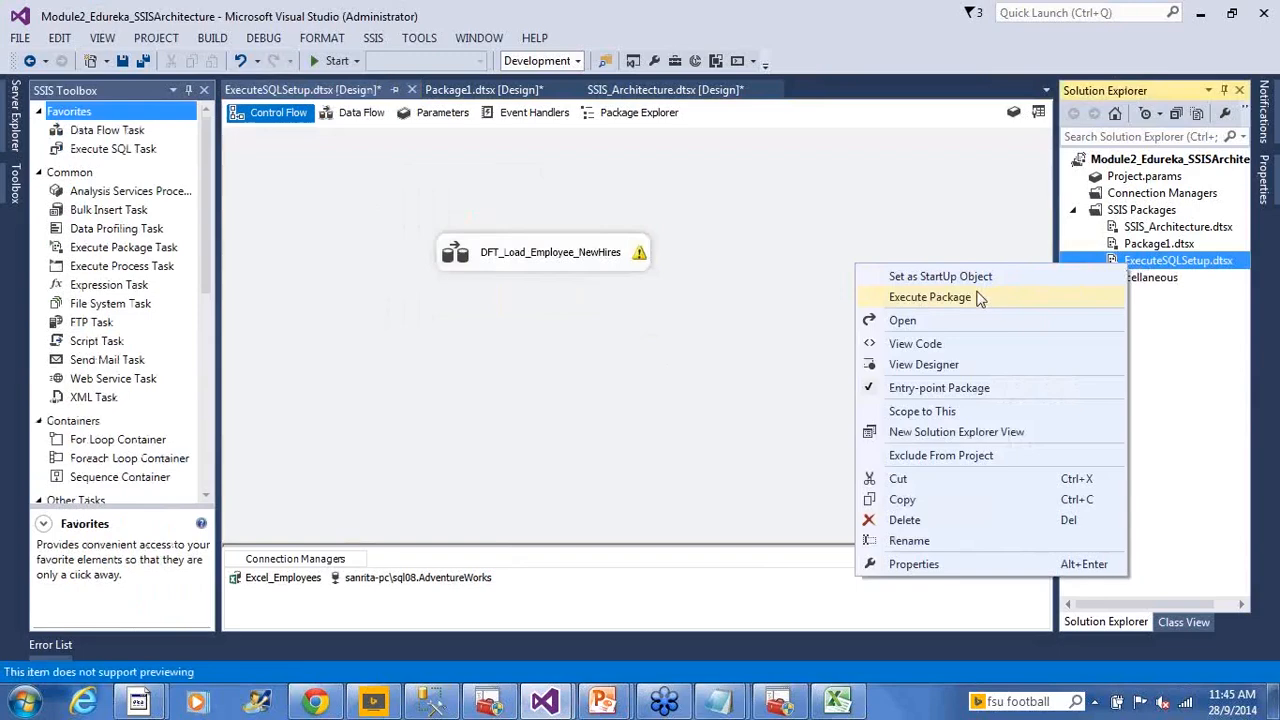
pyautogui.click(811, 337)
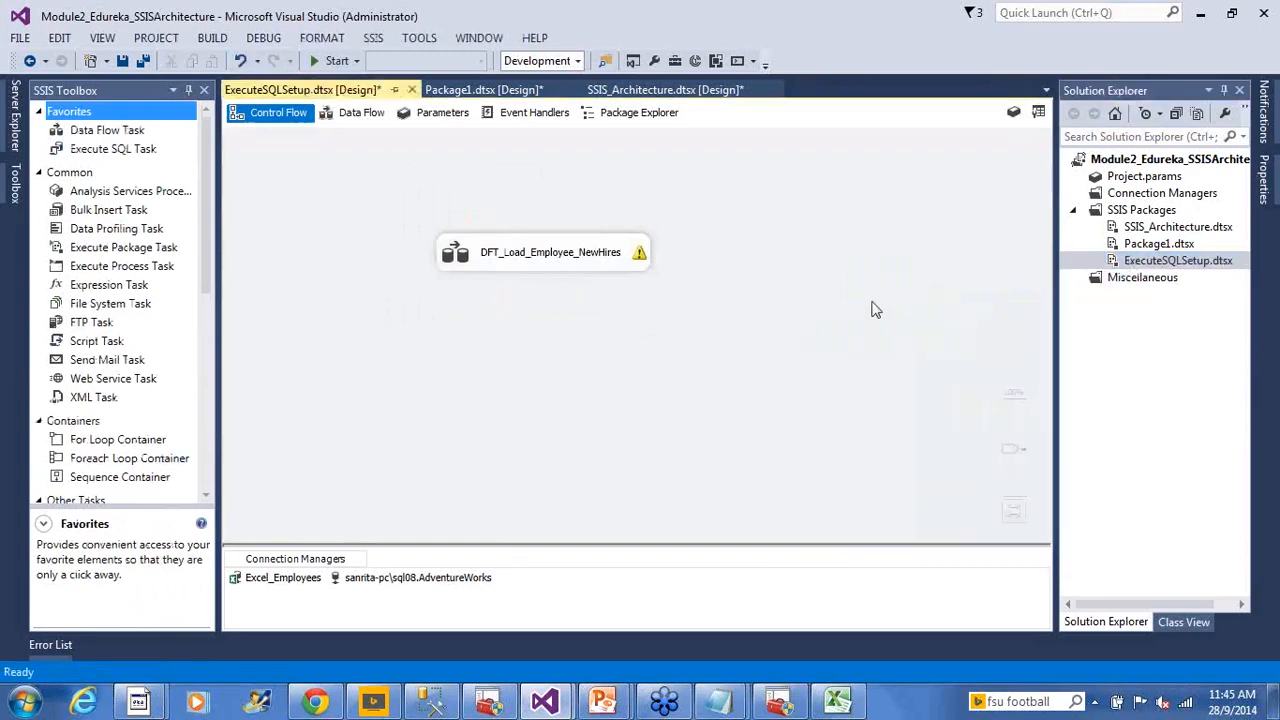
pyautogui.rightClick(1136, 265)
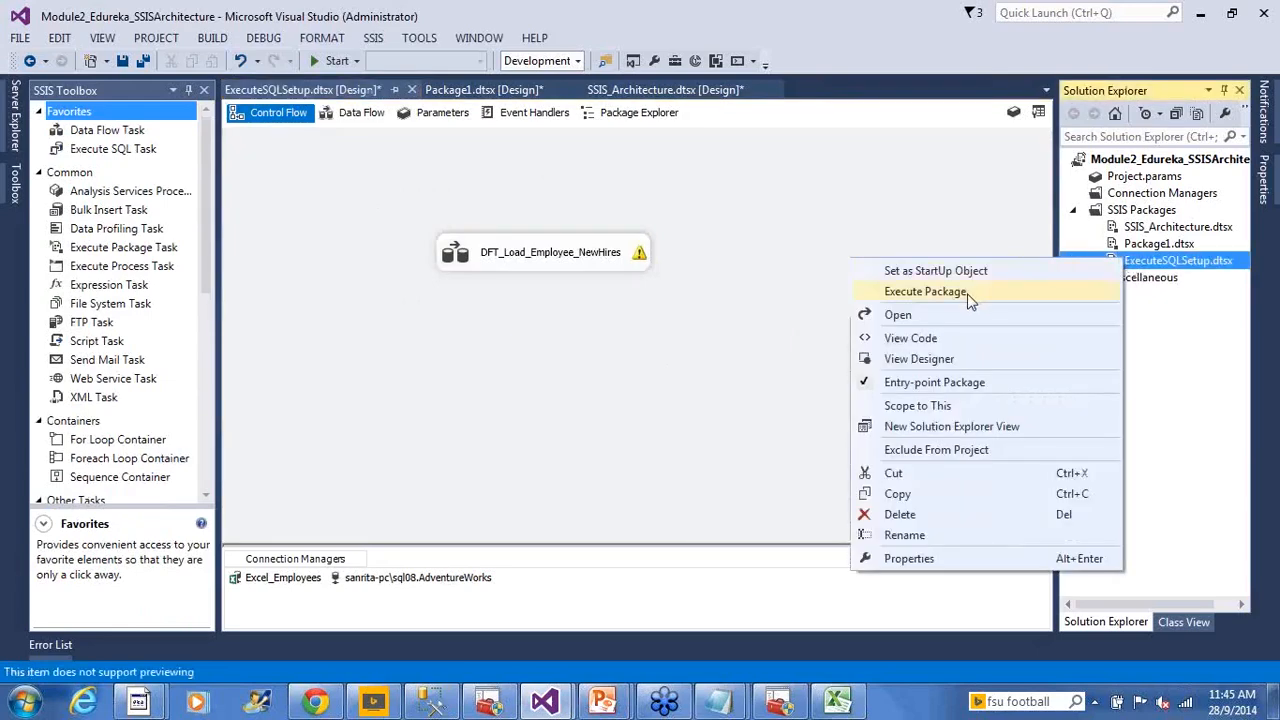
pyautogui.click(925, 291)
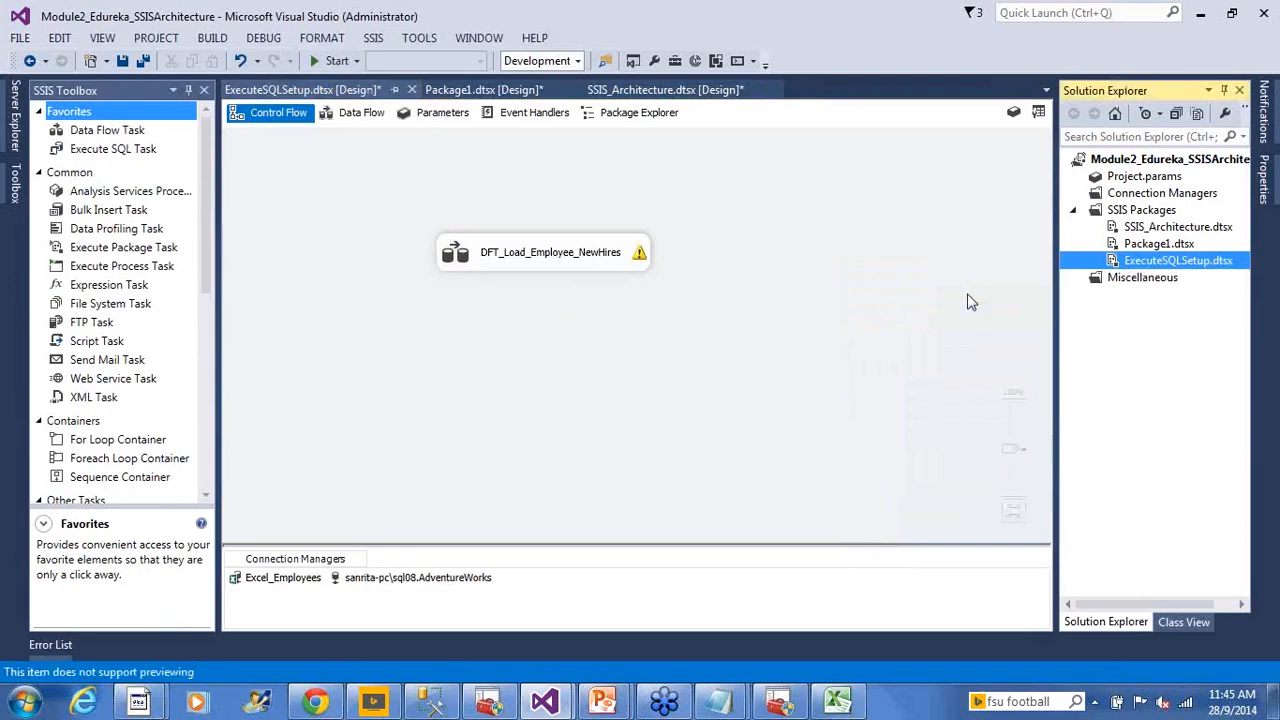
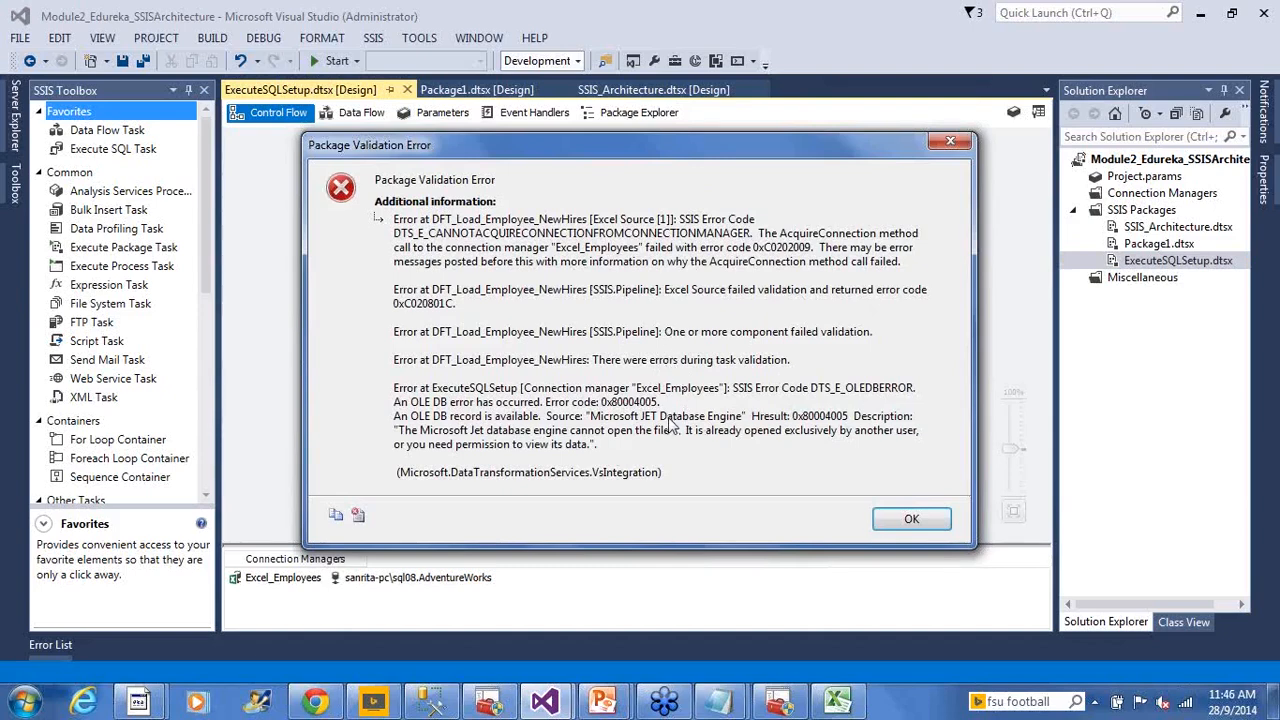
# Dismiss the validation error and open the Excel Source inside DFT_Load_Employee_NewHires, which reports the workbook locked
pyautogui.click(910, 519)
pyautogui.doubleClick(540, 251)
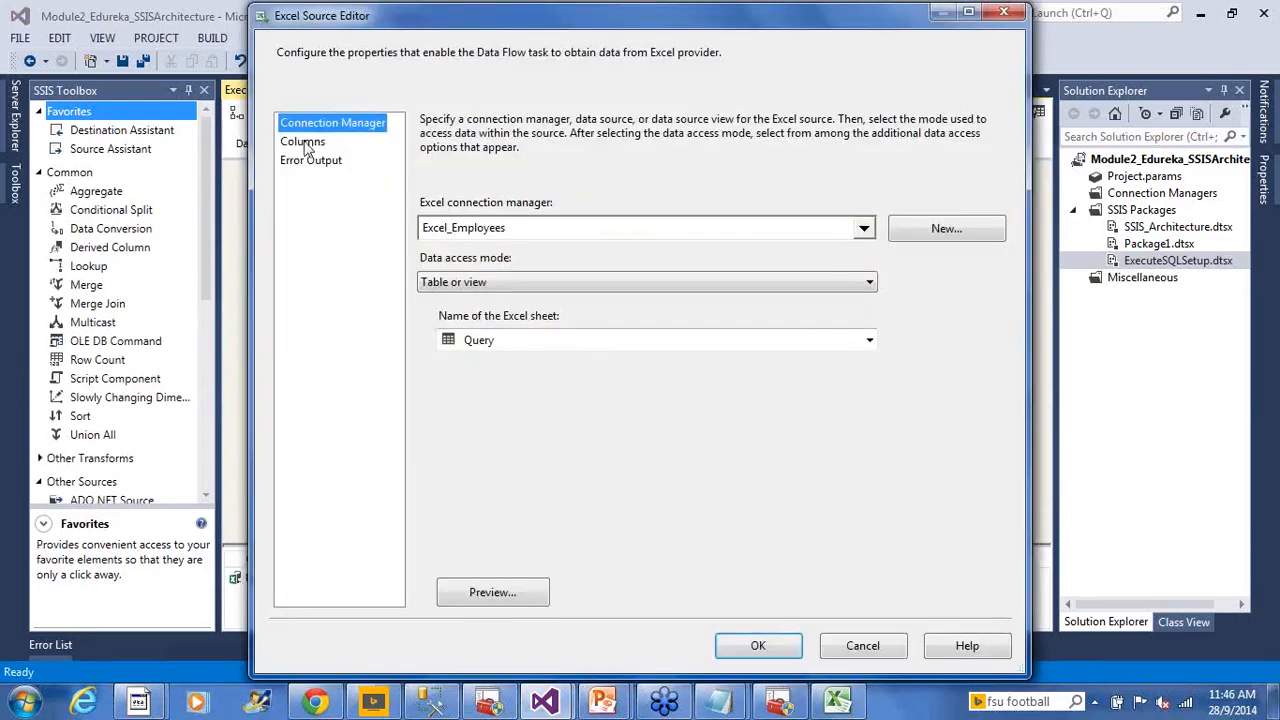
pyautogui.click(303, 143)
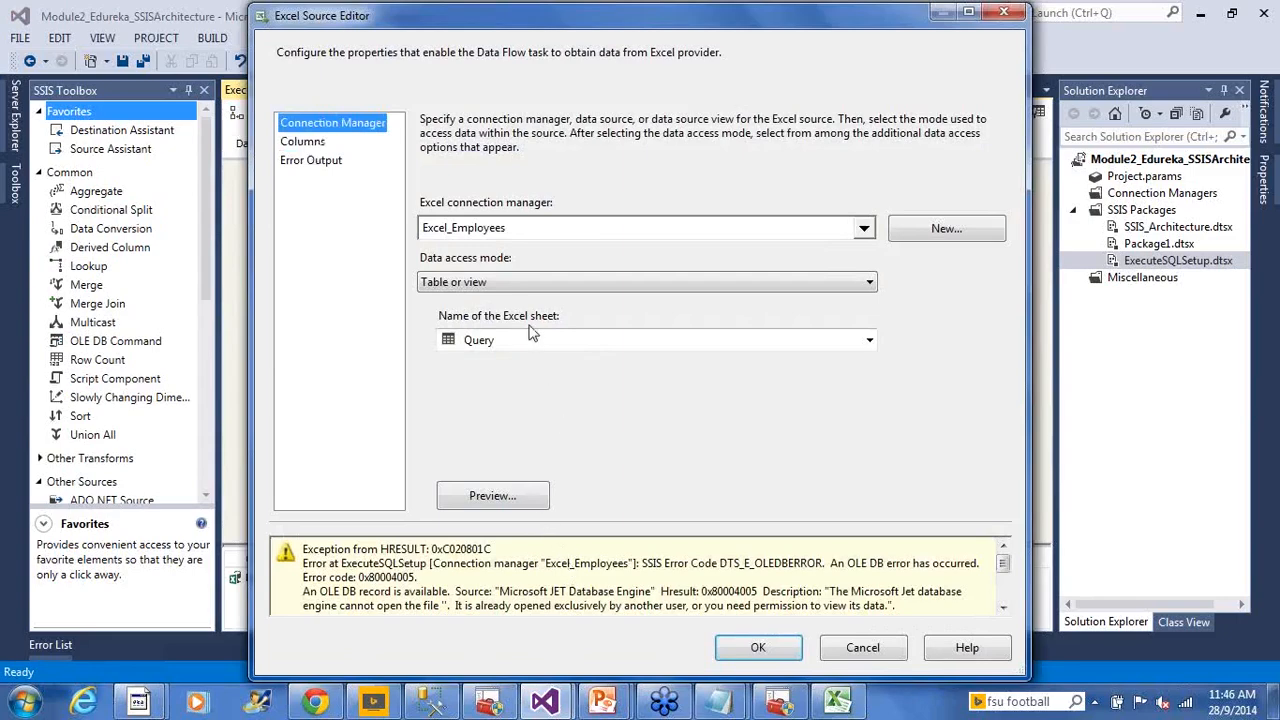
pyautogui.click(840, 706)
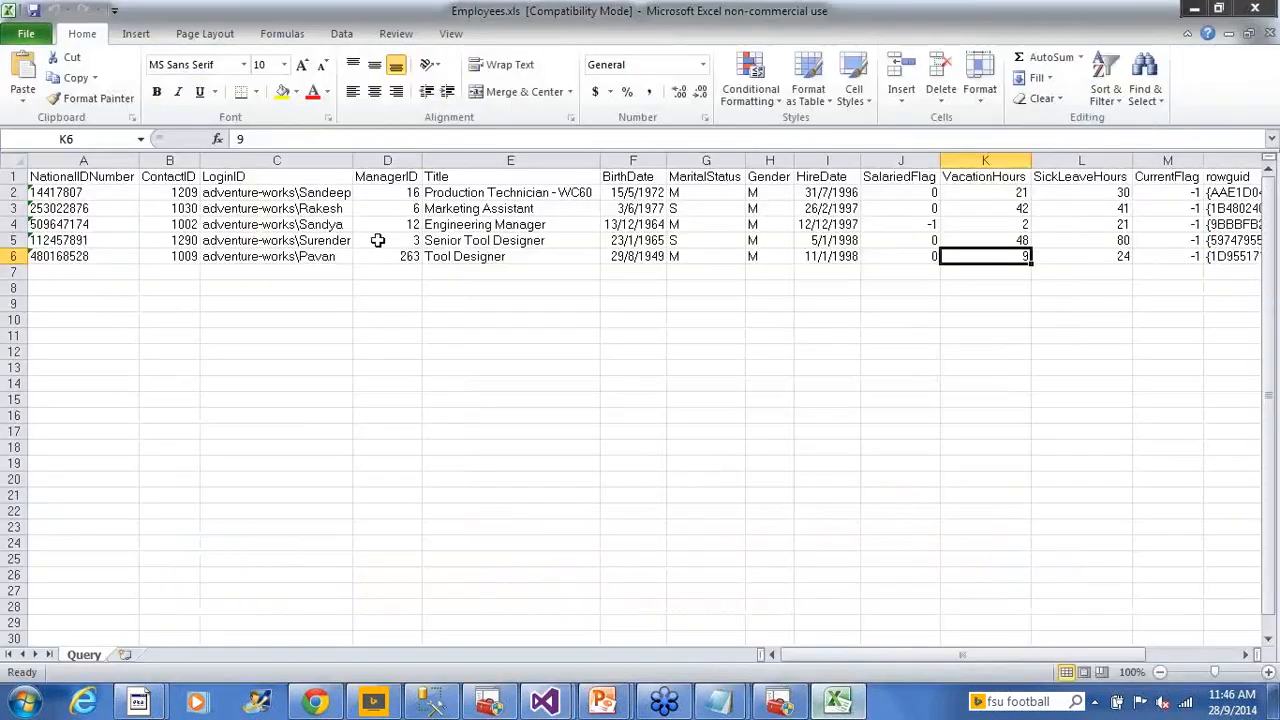
# Review the five employee rows in Employees.xls, including the last employee's HireDate
pyautogui.click(387, 240)
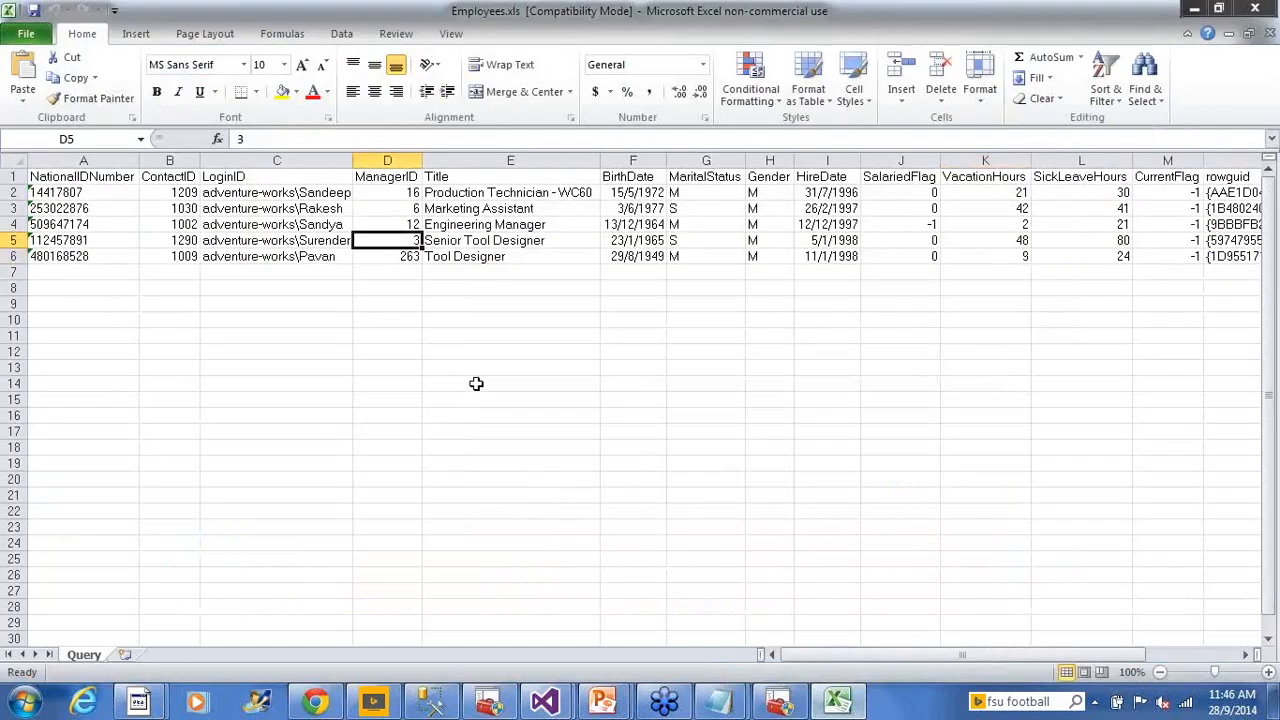
pyautogui.click(540, 336)
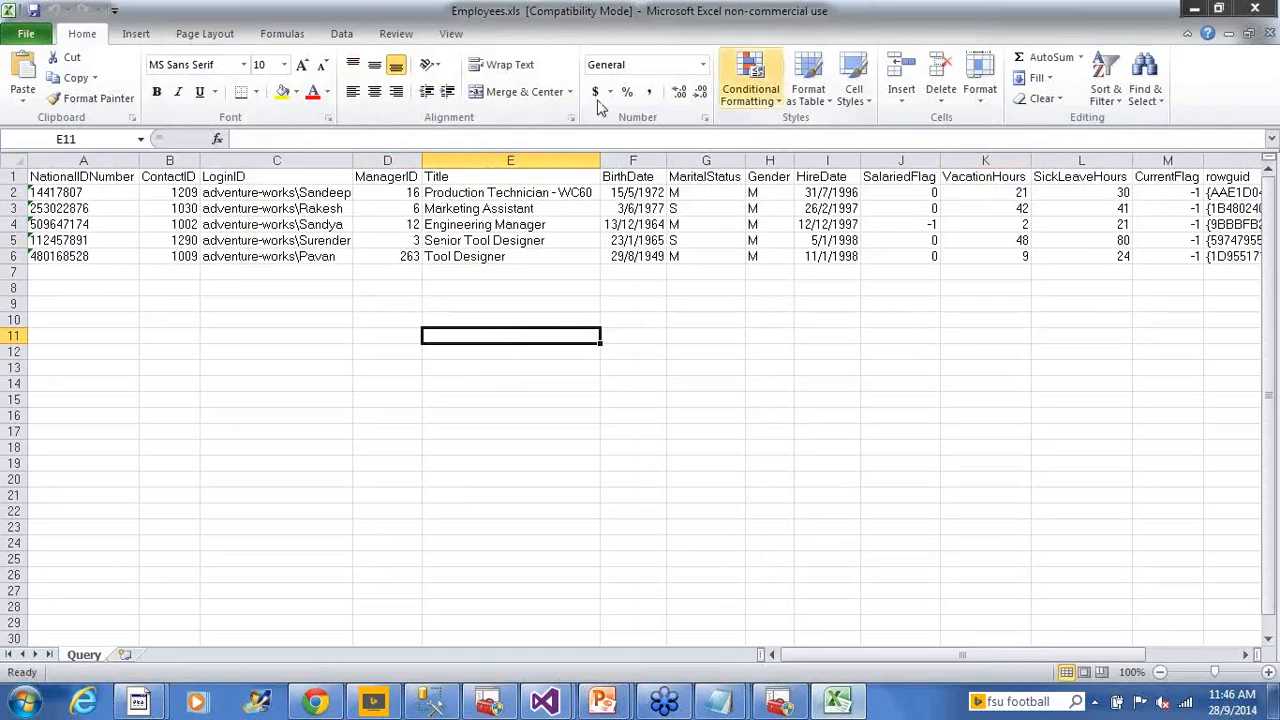
pyautogui.click(518, 308)
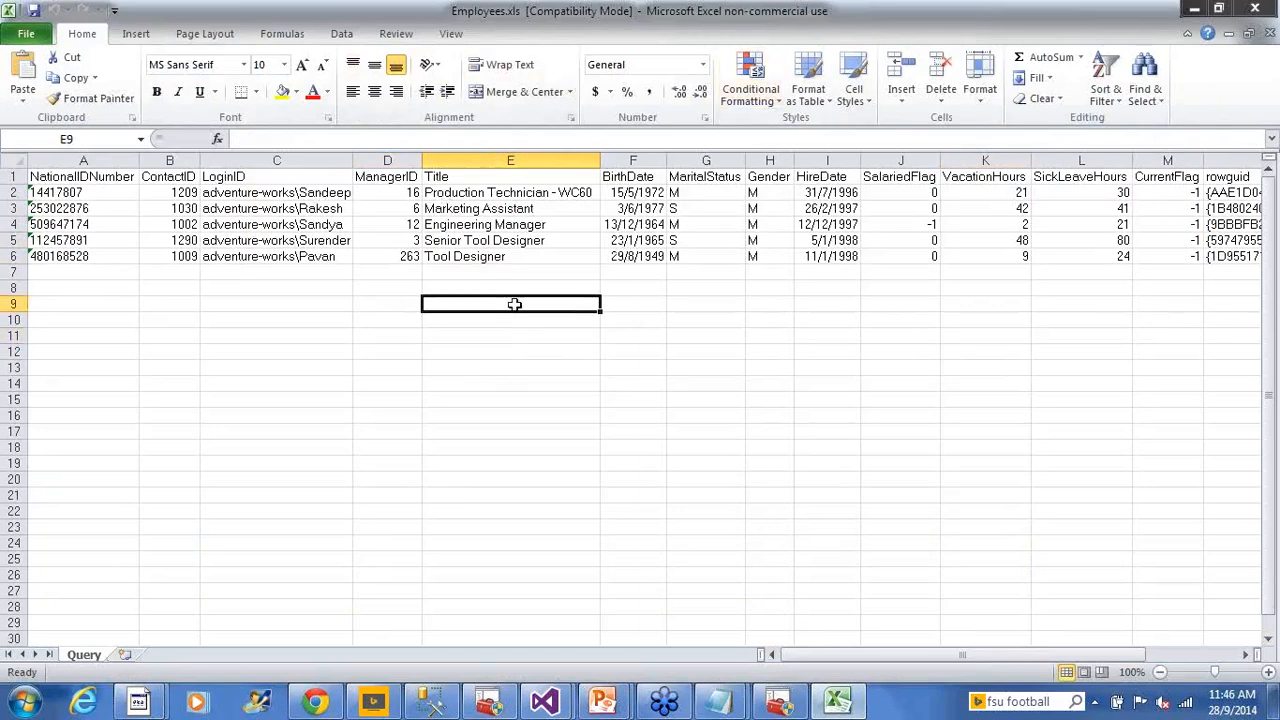
pyautogui.click(640, 300)
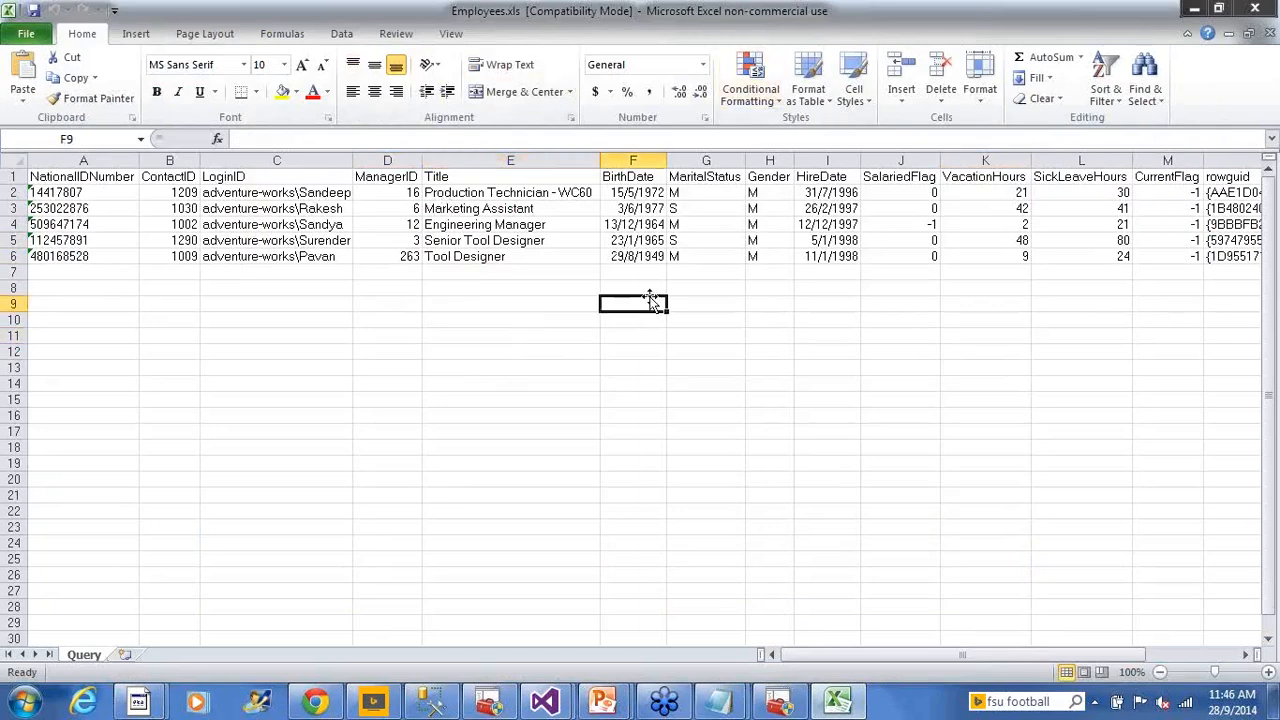
pyautogui.click(806, 258)
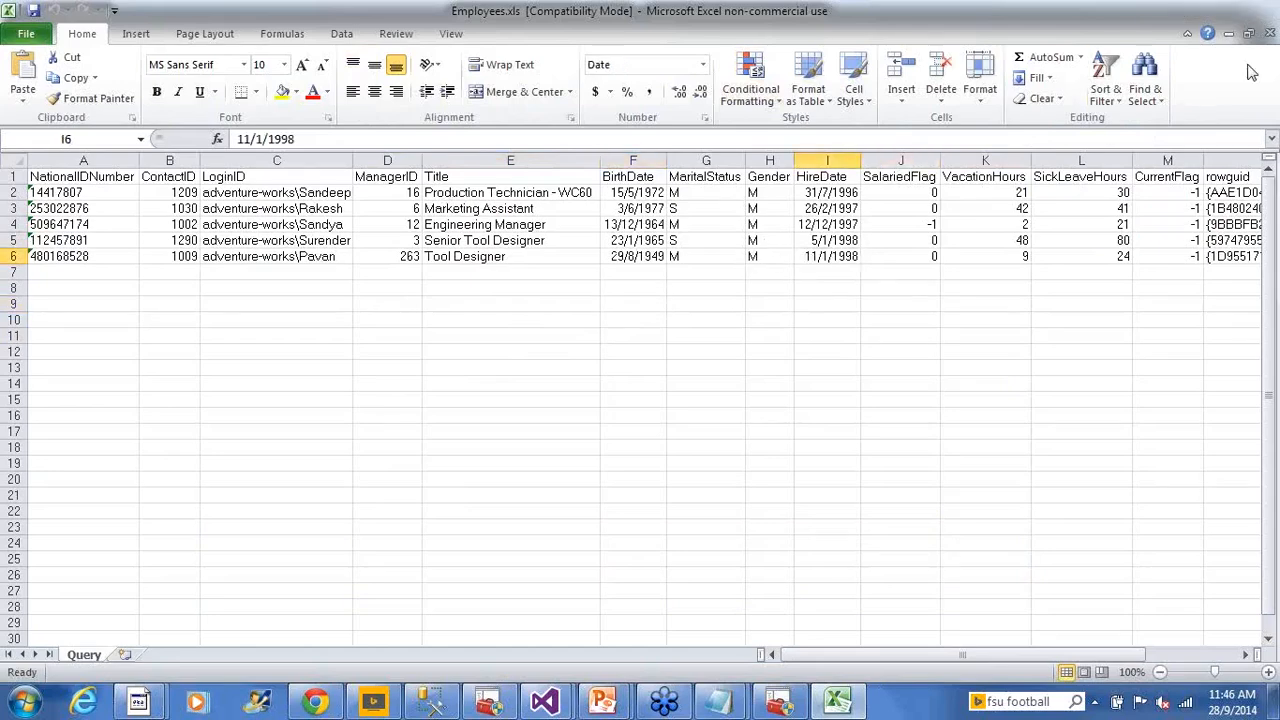
# Close Excel to release the file, cancel the Excel Source Editor, and reopen it
pyautogui.click(1213, 8)
pyautogui.click(864, 650)
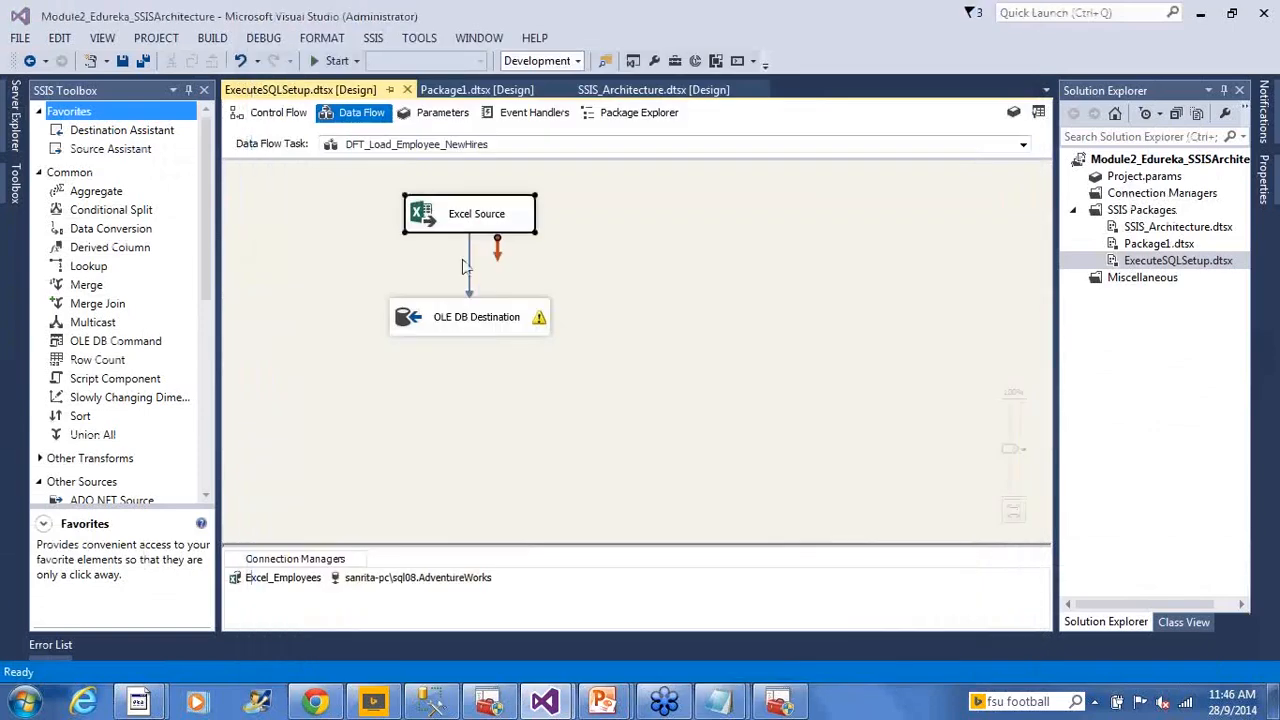
pyautogui.doubleClick(470, 214)
# Check the Excel Source column mappings, cancel, return to Control Flow and save ExecuteSQLSetup.dtsx
pyautogui.click(302, 141)
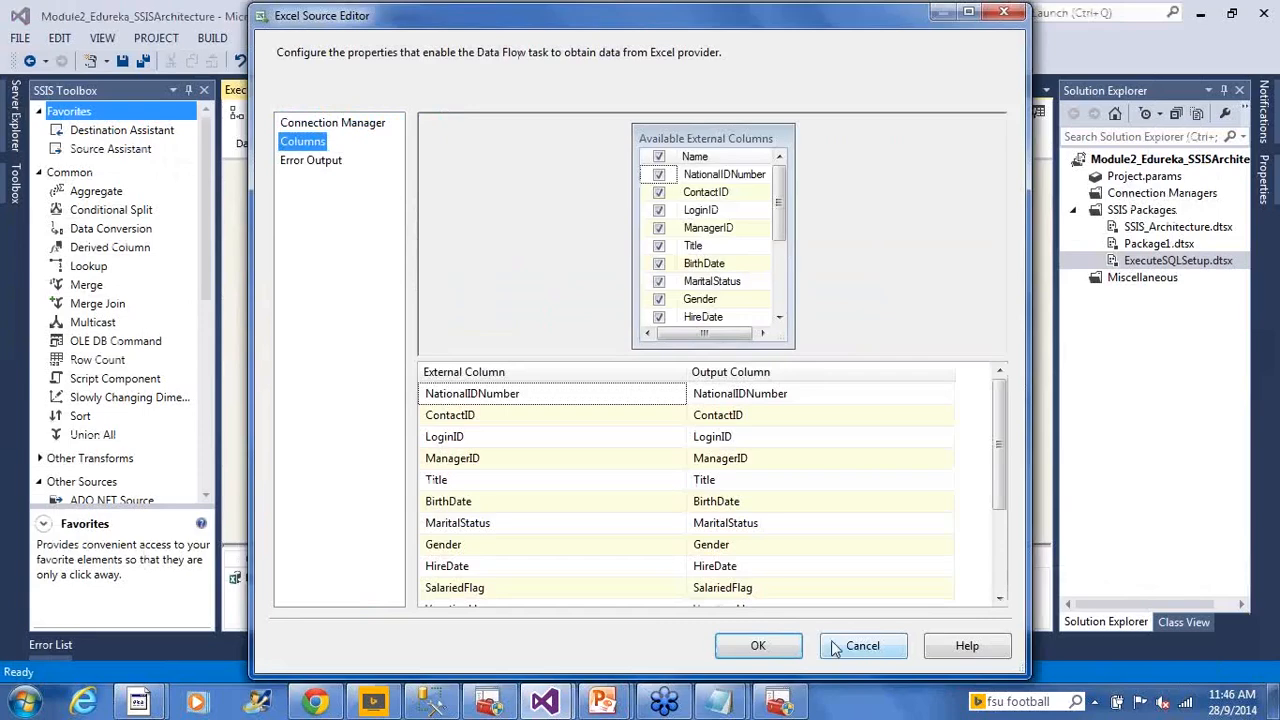
pyautogui.click(835, 648)
pyautogui.click(278, 113)
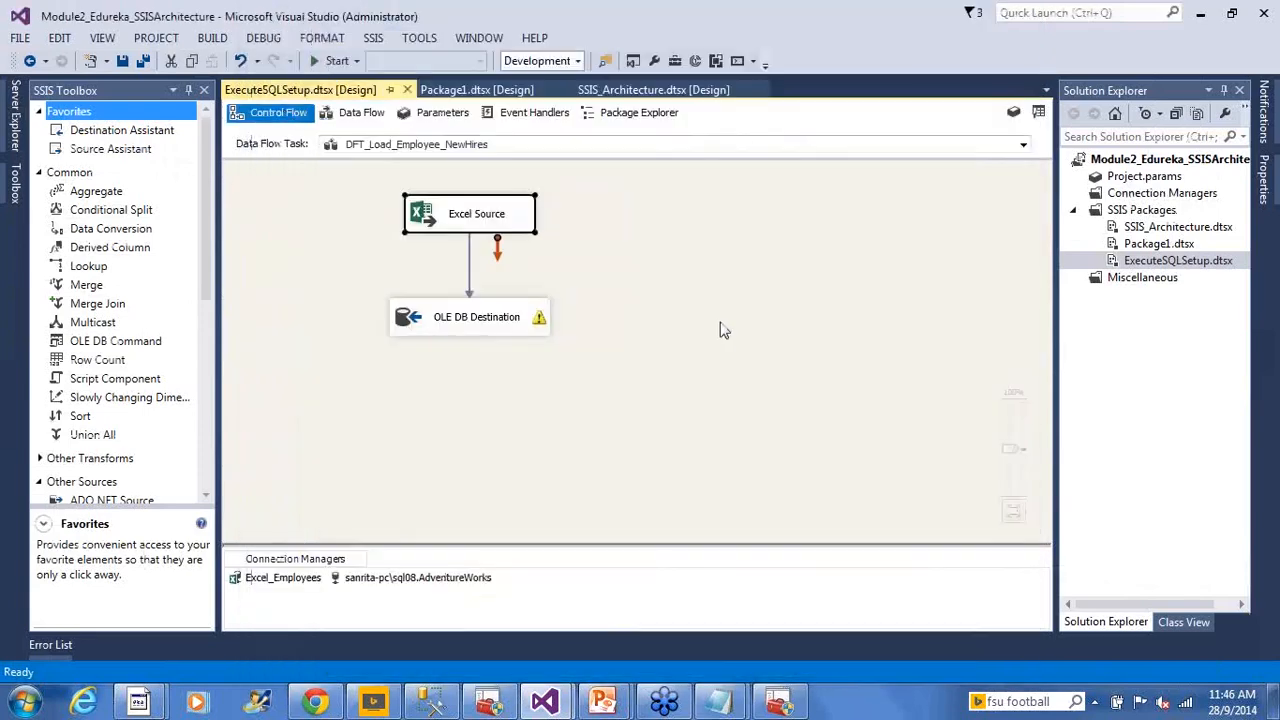
pyautogui.hotkey('ctrl', 's')
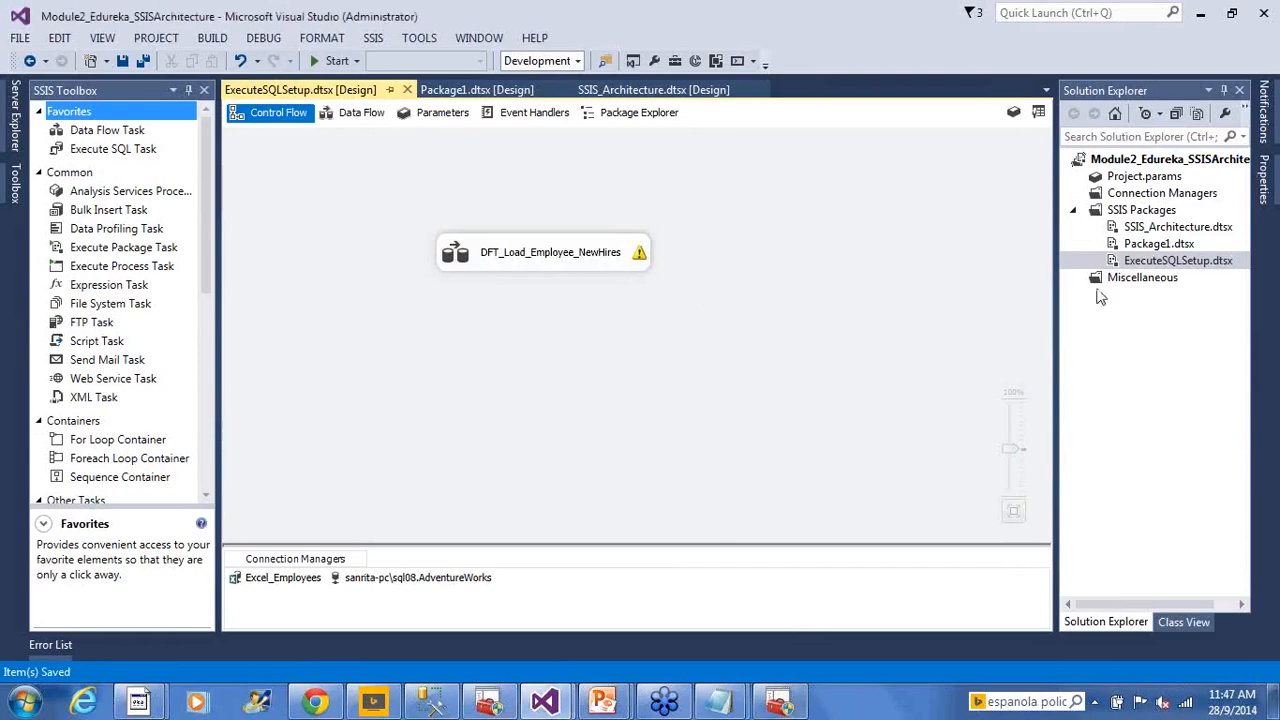
# Execute ExecuteSQLSetup.dtsx and view the data flow moving 5 rows from Excel Source to OLE DB Destination
pyautogui.rightClick(1137, 260)
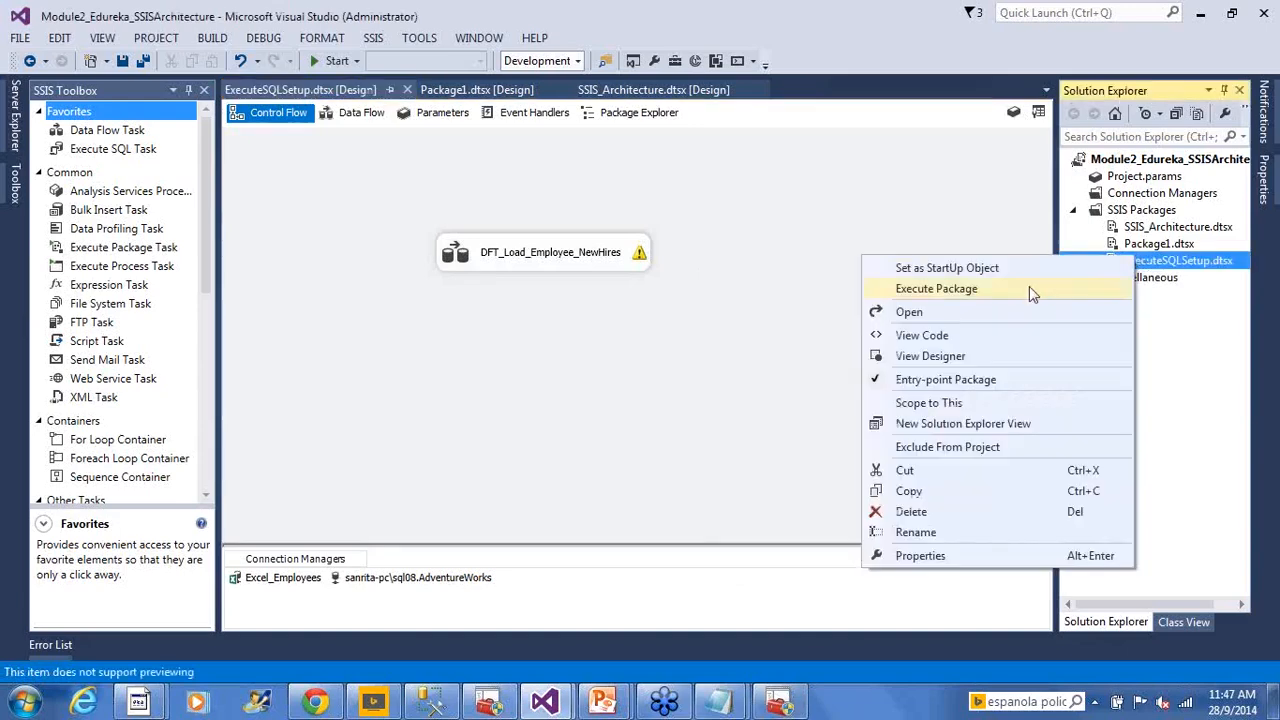
pyautogui.click(1029, 288)
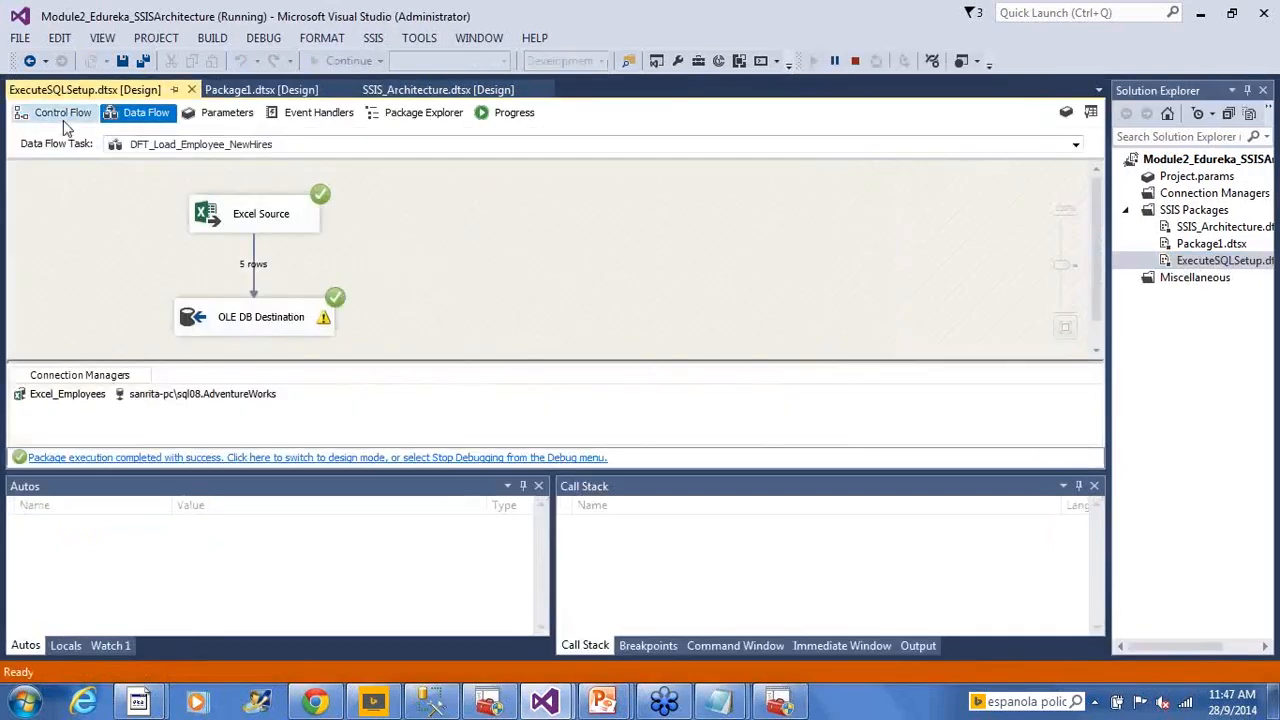
pyautogui.click(63, 113)
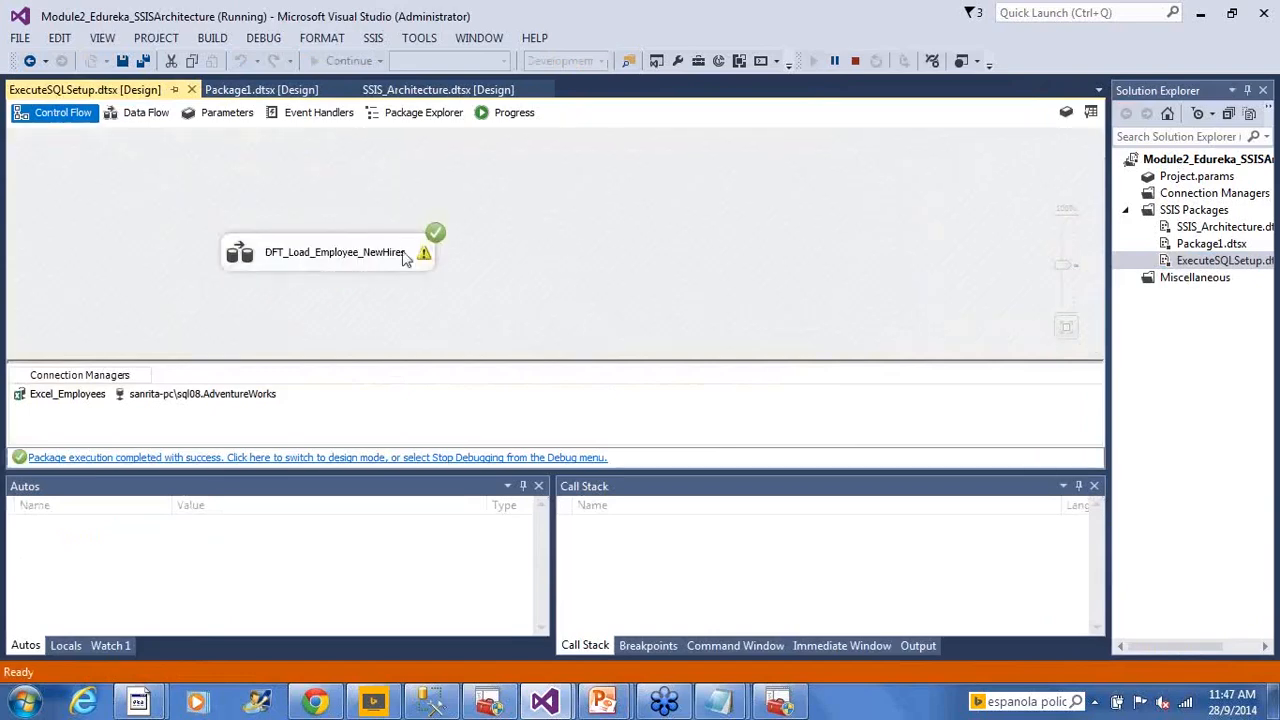
pyautogui.doubleClick(242, 256)
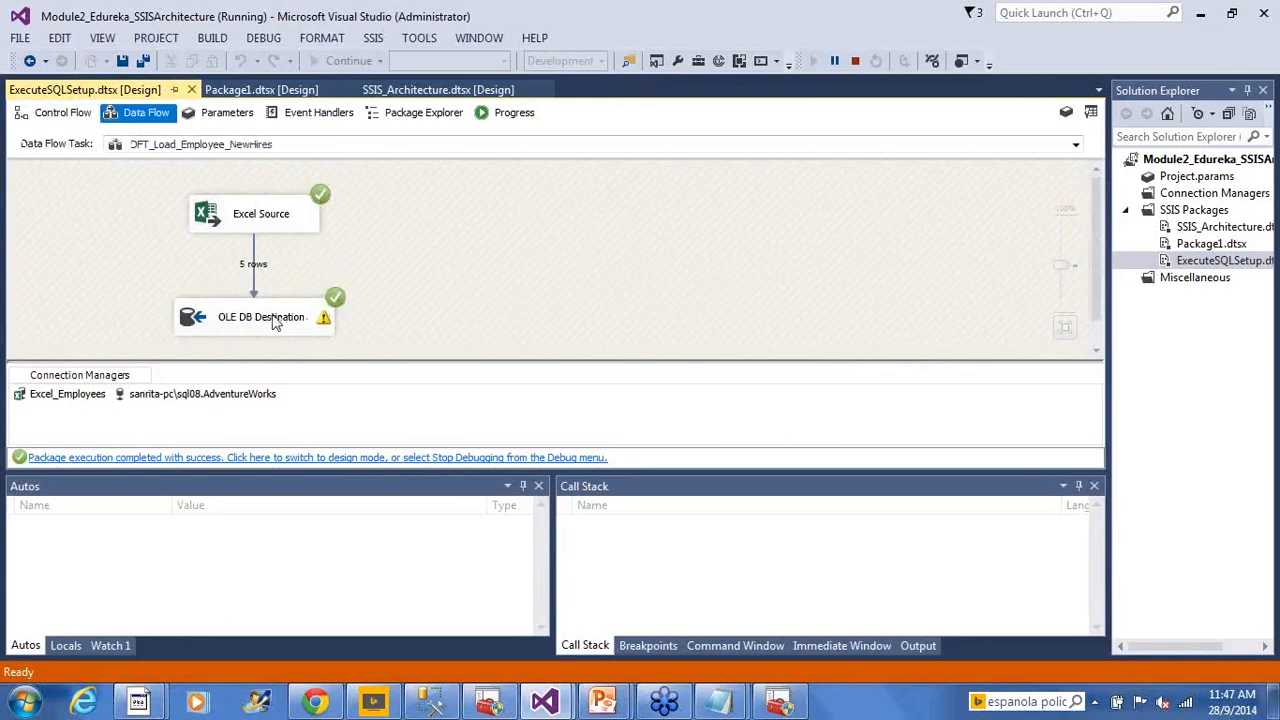
pyautogui.moveTo(276, 322)
# Query HumanResources.NewHires in SSMS to see 5 rows, then return to the Visual Studio control flow
pyautogui.click(433, 702)
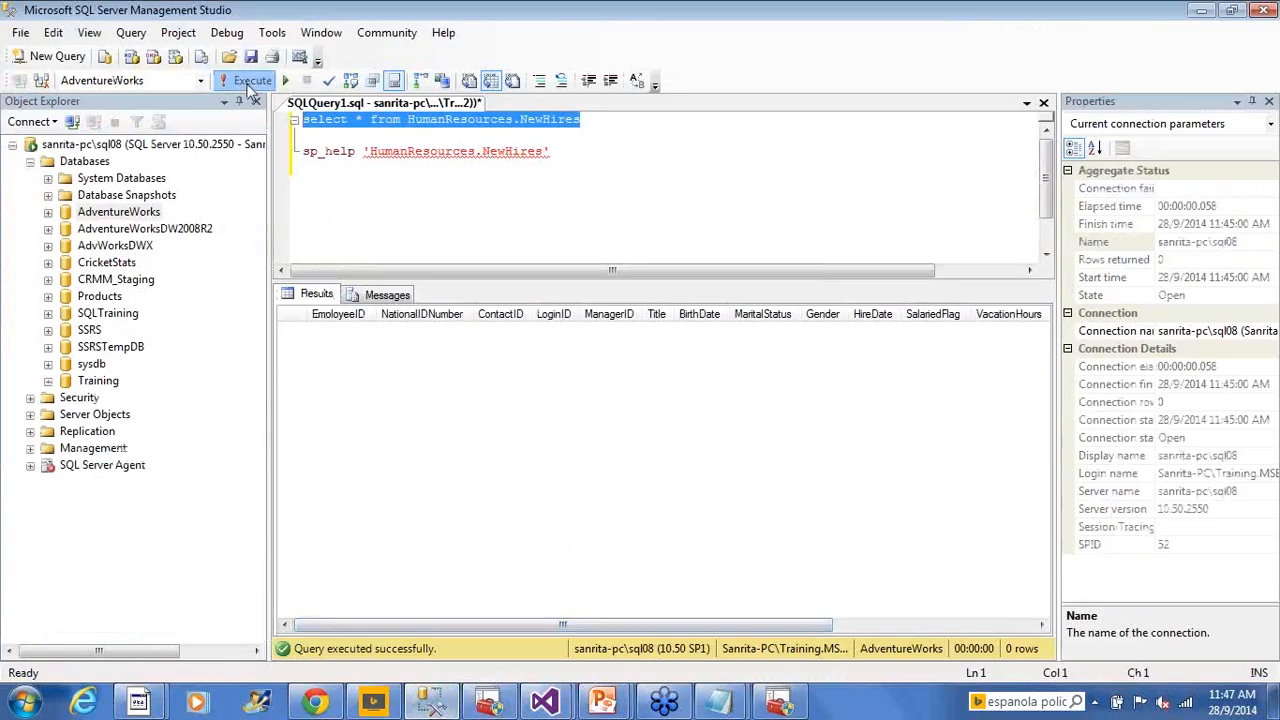
pyautogui.click(250, 82)
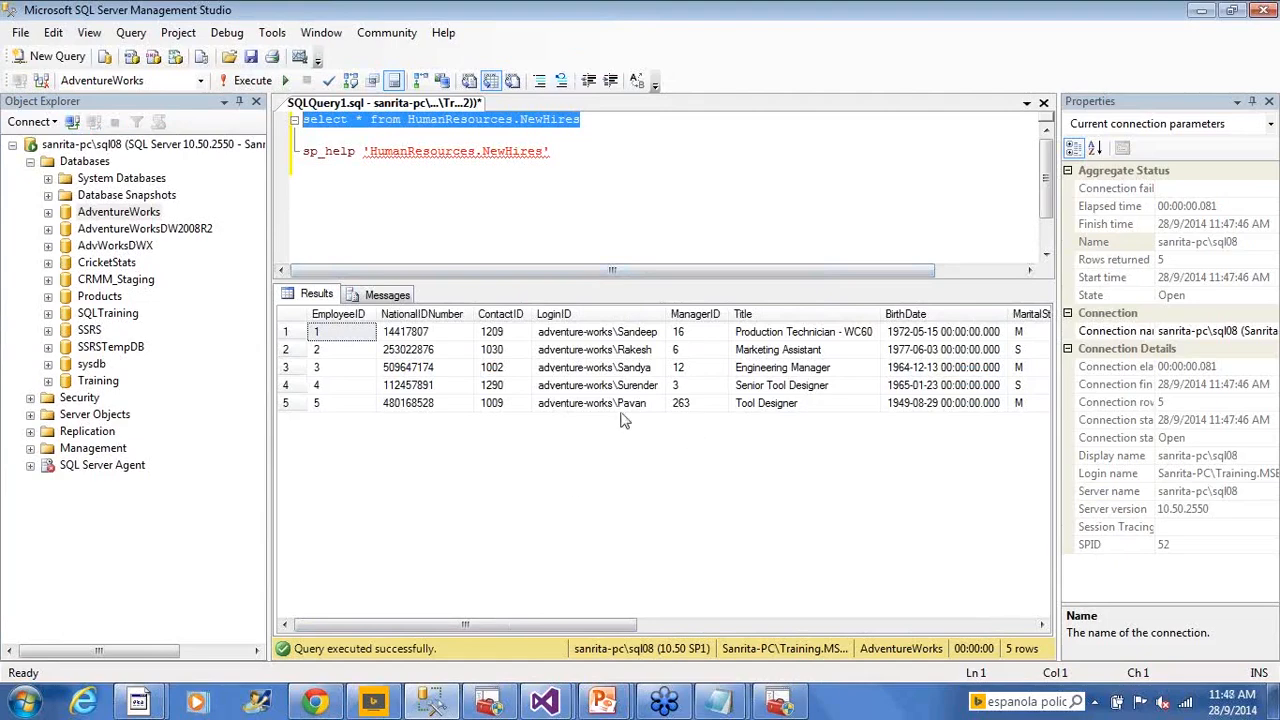
pyautogui.hotkey('alt', 'Tab')
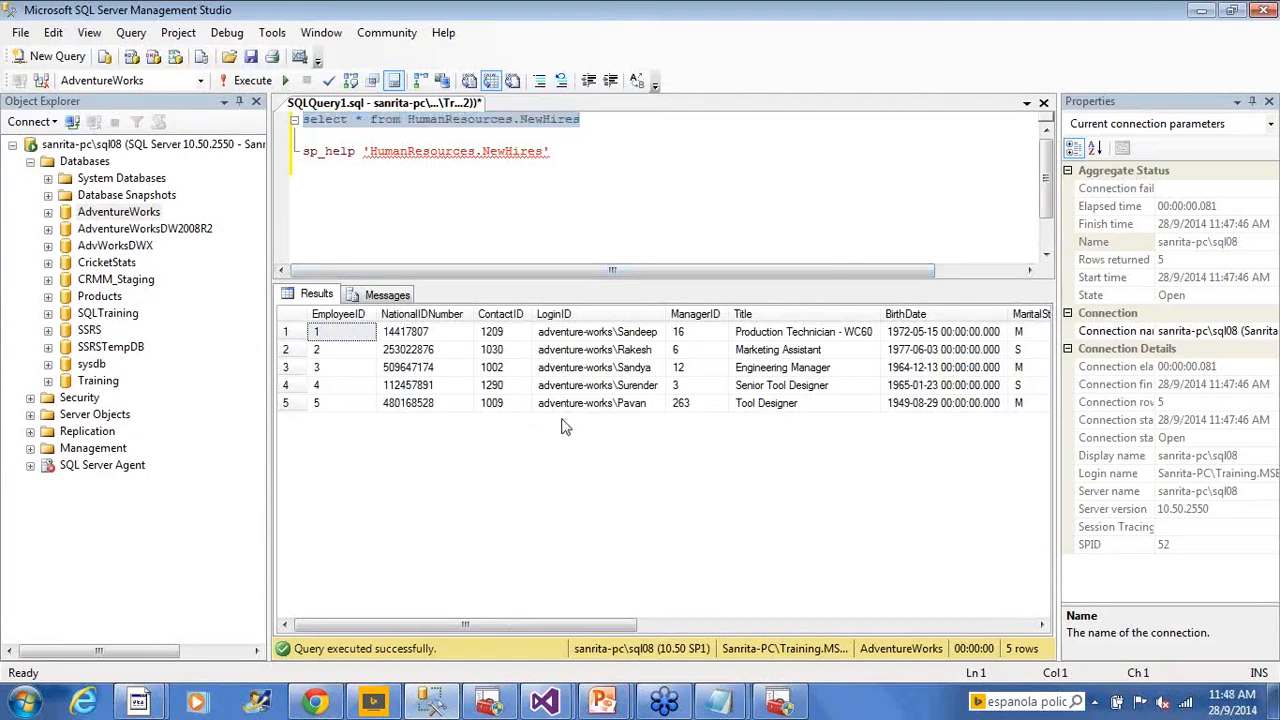
pyautogui.click(52, 115)
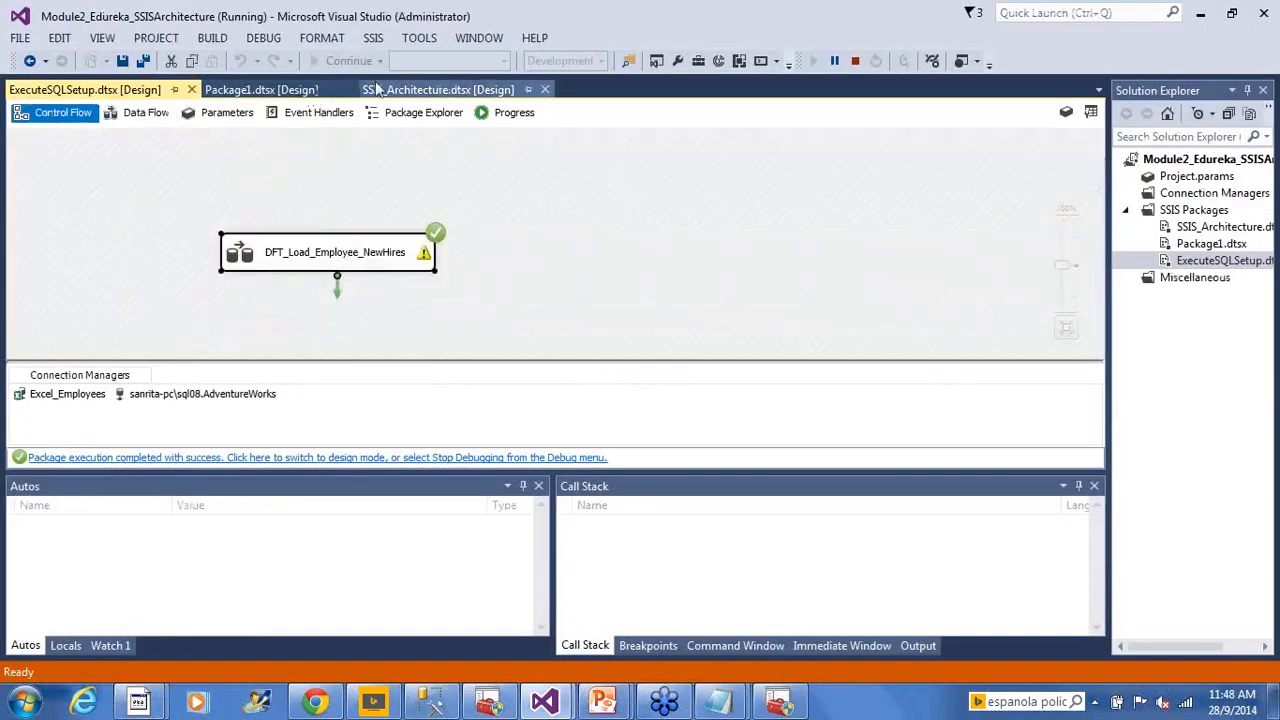
# Stop debugging the ExecuteSQLSetup package run
pyautogui.click(733, 186)
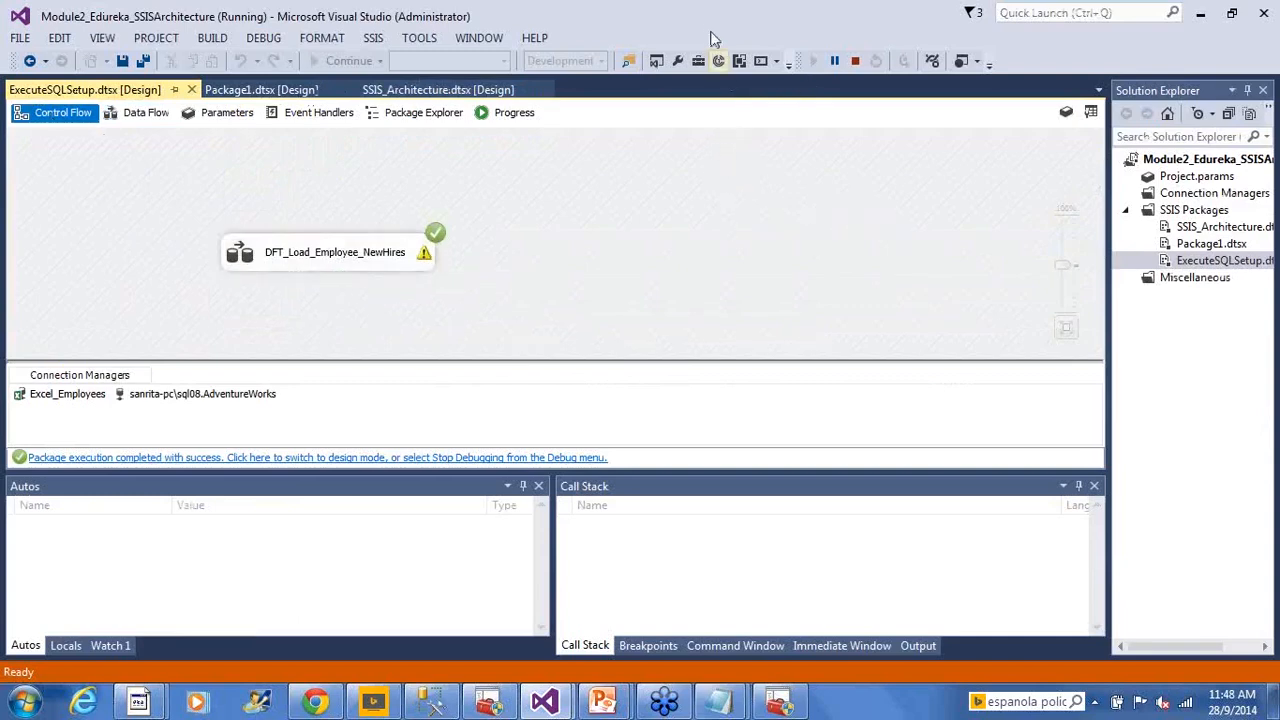
pyautogui.moveTo(745, 10); pyautogui.dragTo(972, 132)
pyautogui.doubleClick(972, 132)
pyautogui.click(856, 61)
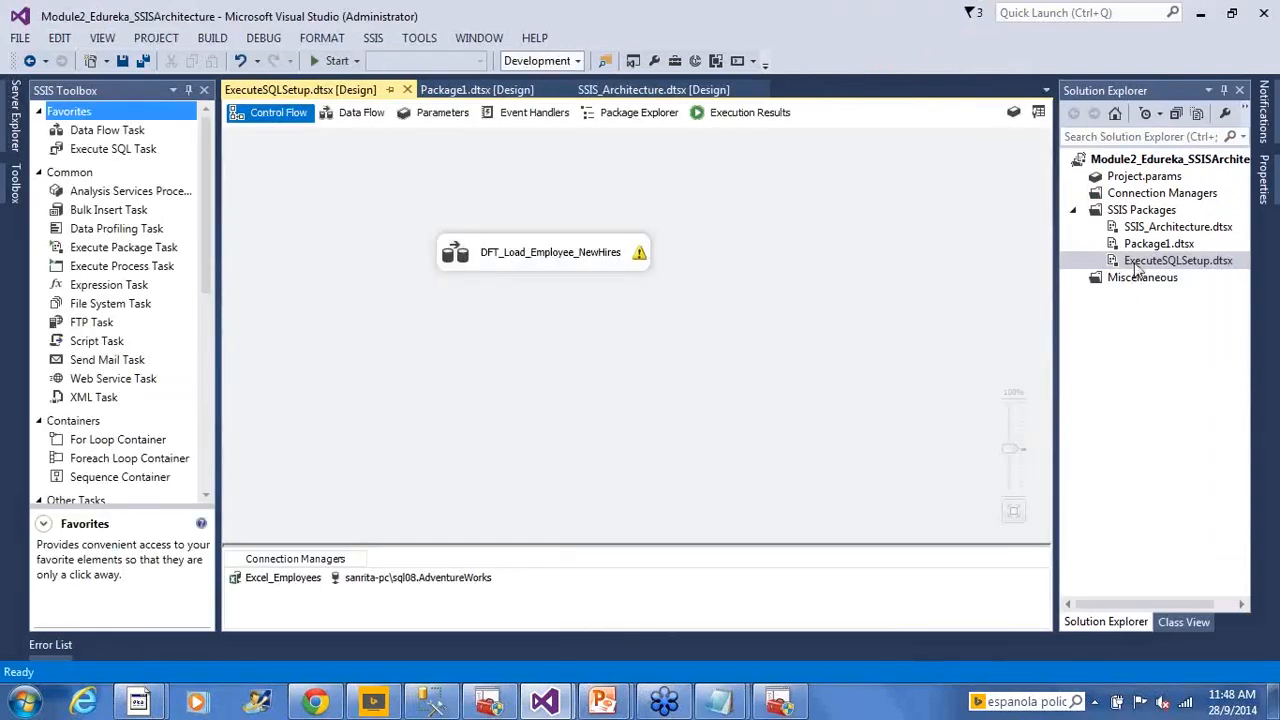
# Execute ExecuteSQLSetup again, confirm the data flow loads 5 rows, and stop the run
pyautogui.rightClick(1137, 268)
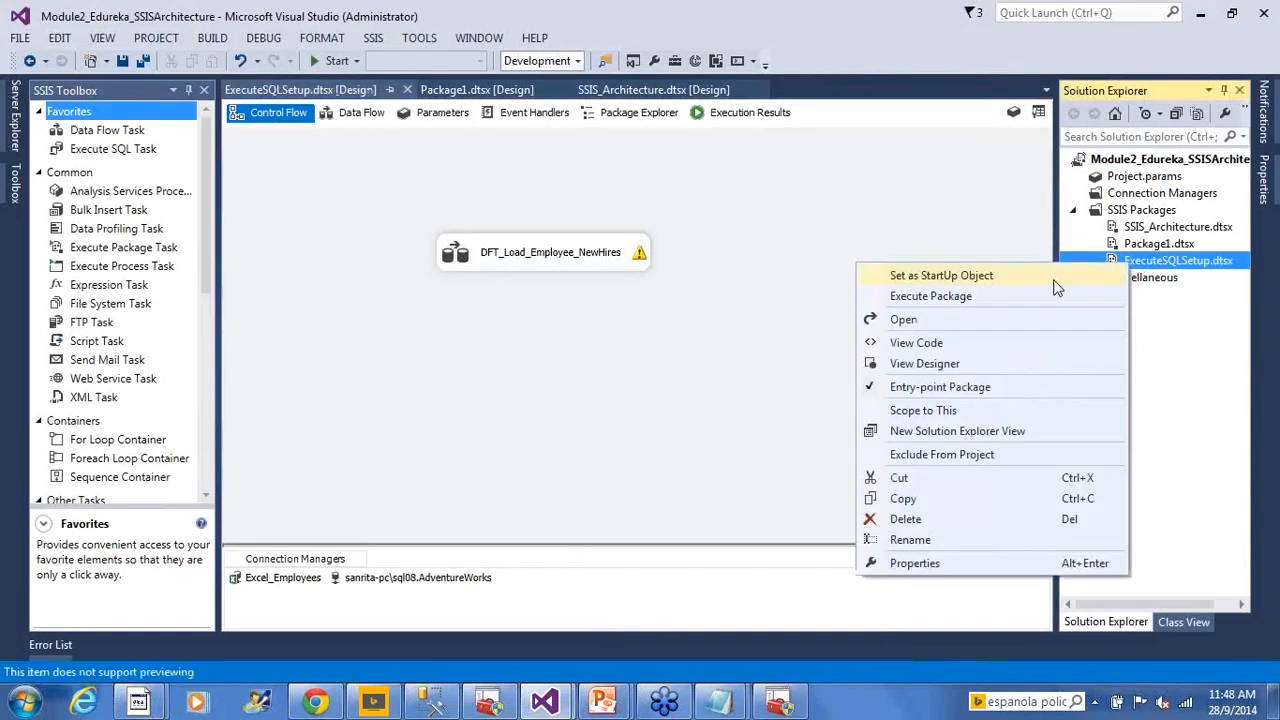
pyautogui.click(991, 295)
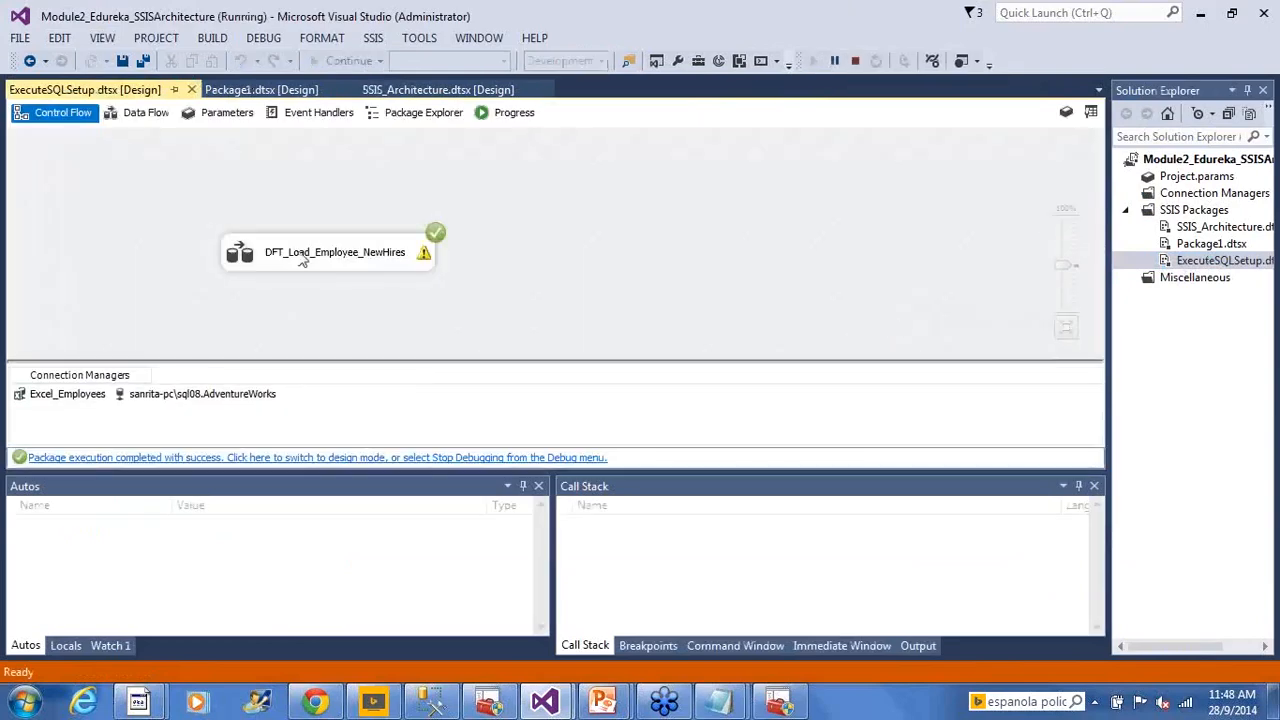
pyautogui.doubleClick(262, 263)
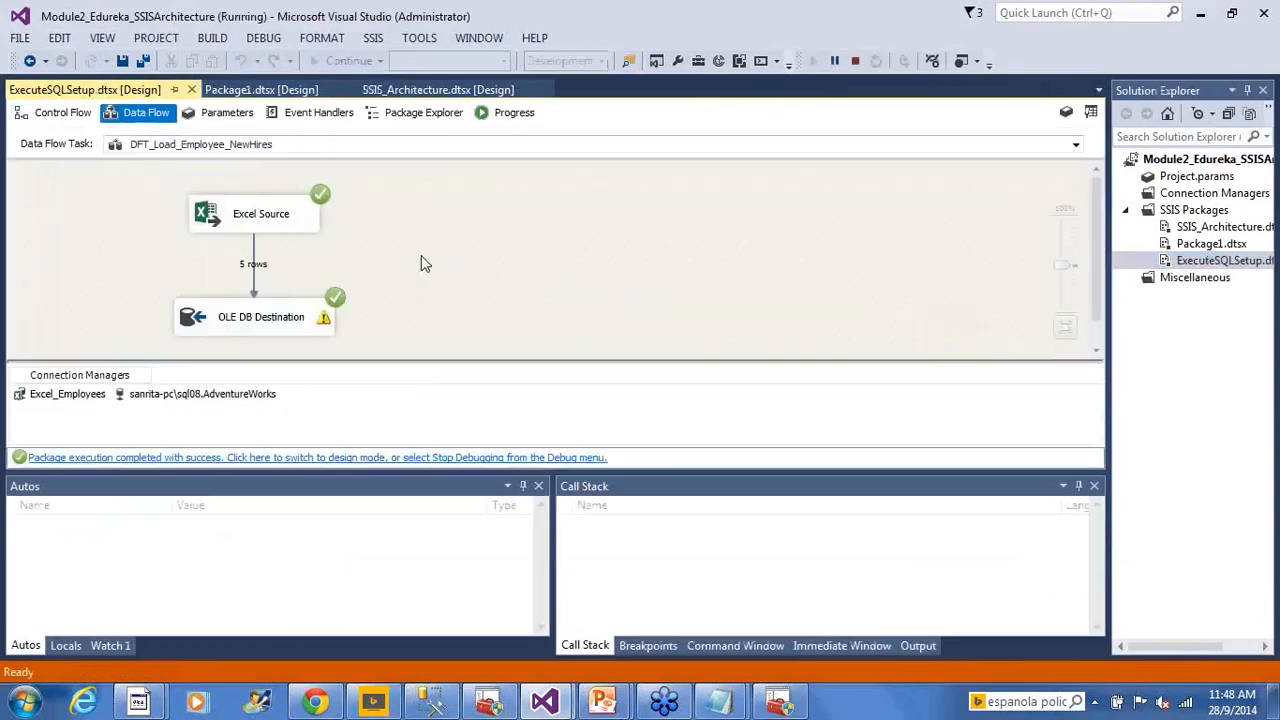
pyautogui.click(855, 62)
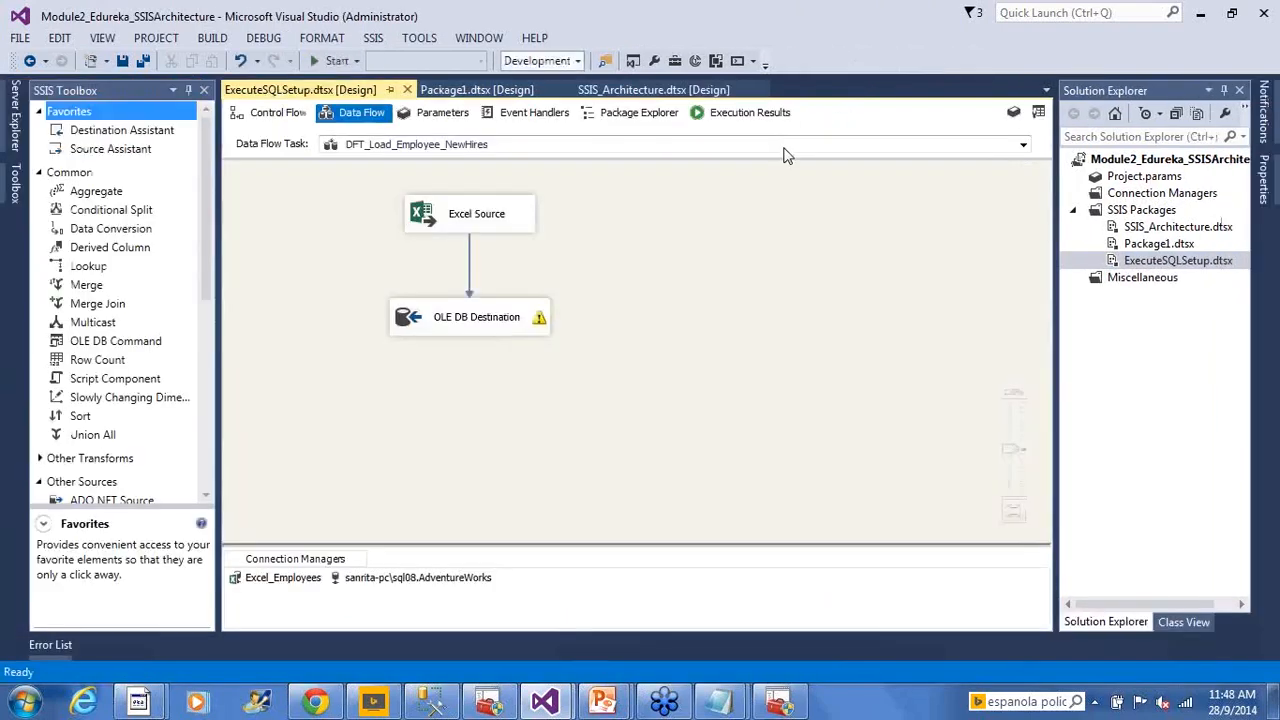
pyautogui.hotkey('alt', 'Tab')
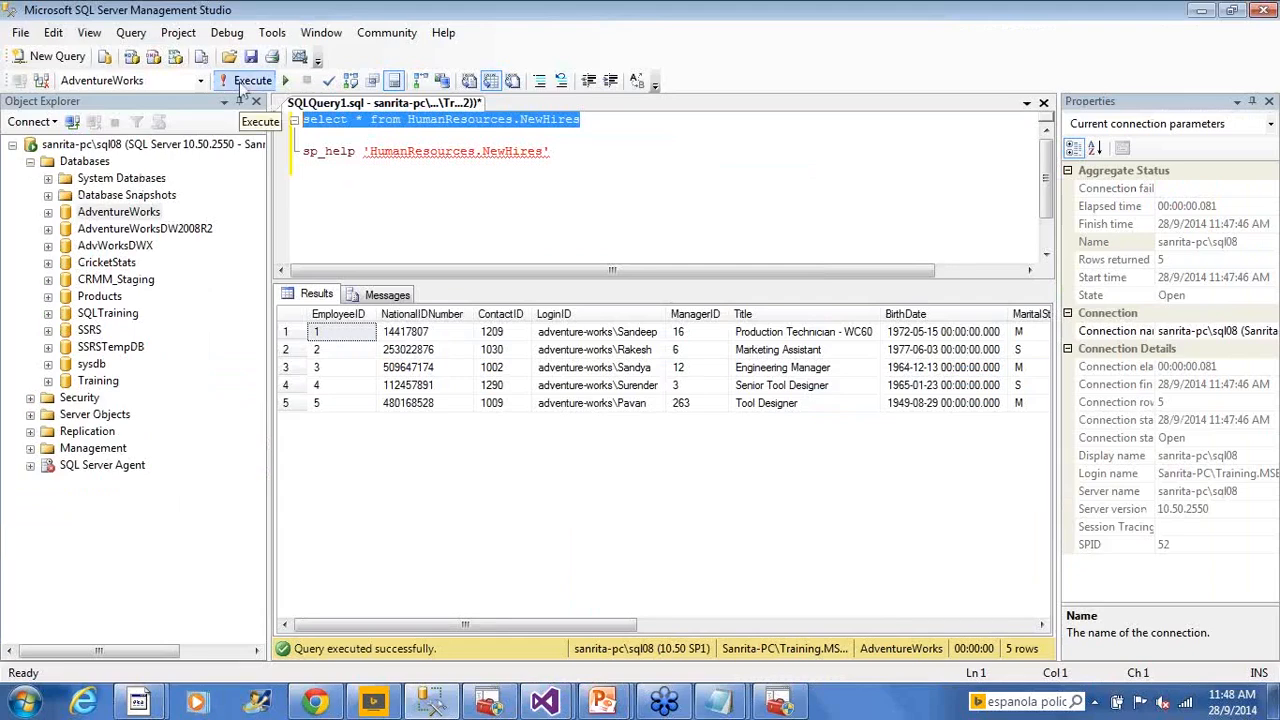
# Re-run the NewHires query and compare rows 1–5 with duplicated rows 6–10
pyautogui.click(246, 82)
pyautogui.click(425, 438)
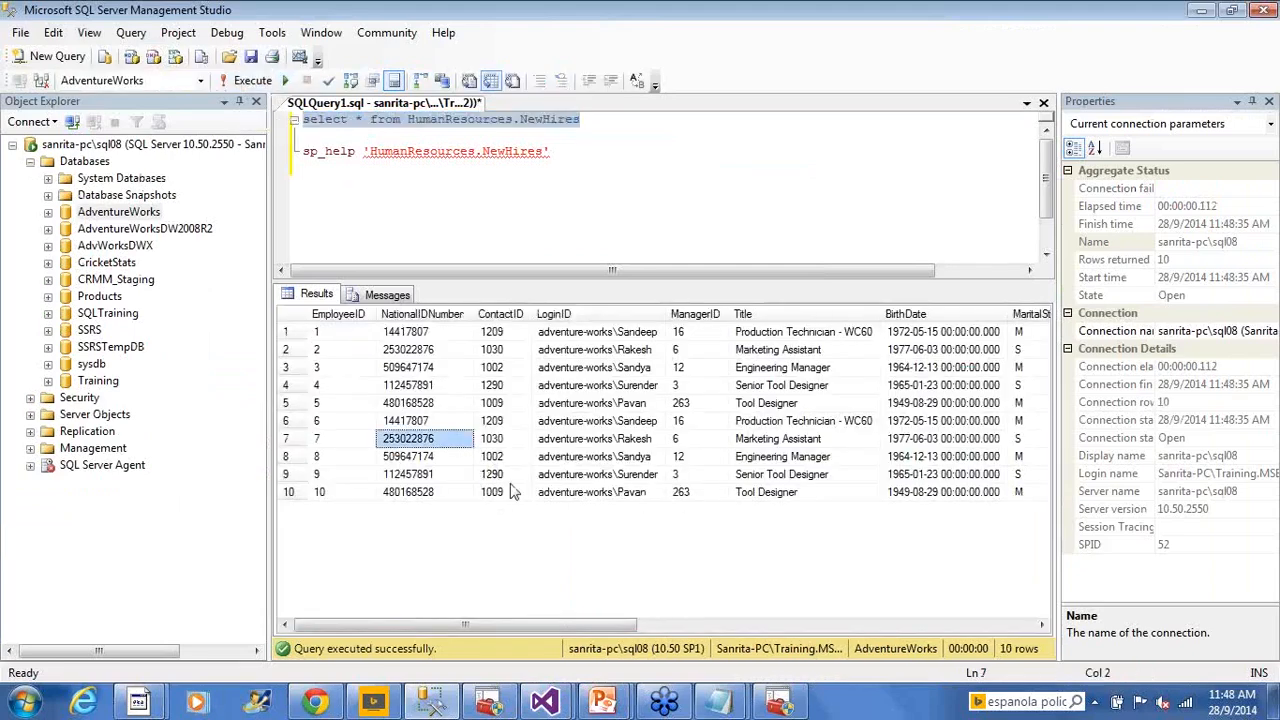
pyautogui.click(792, 458)
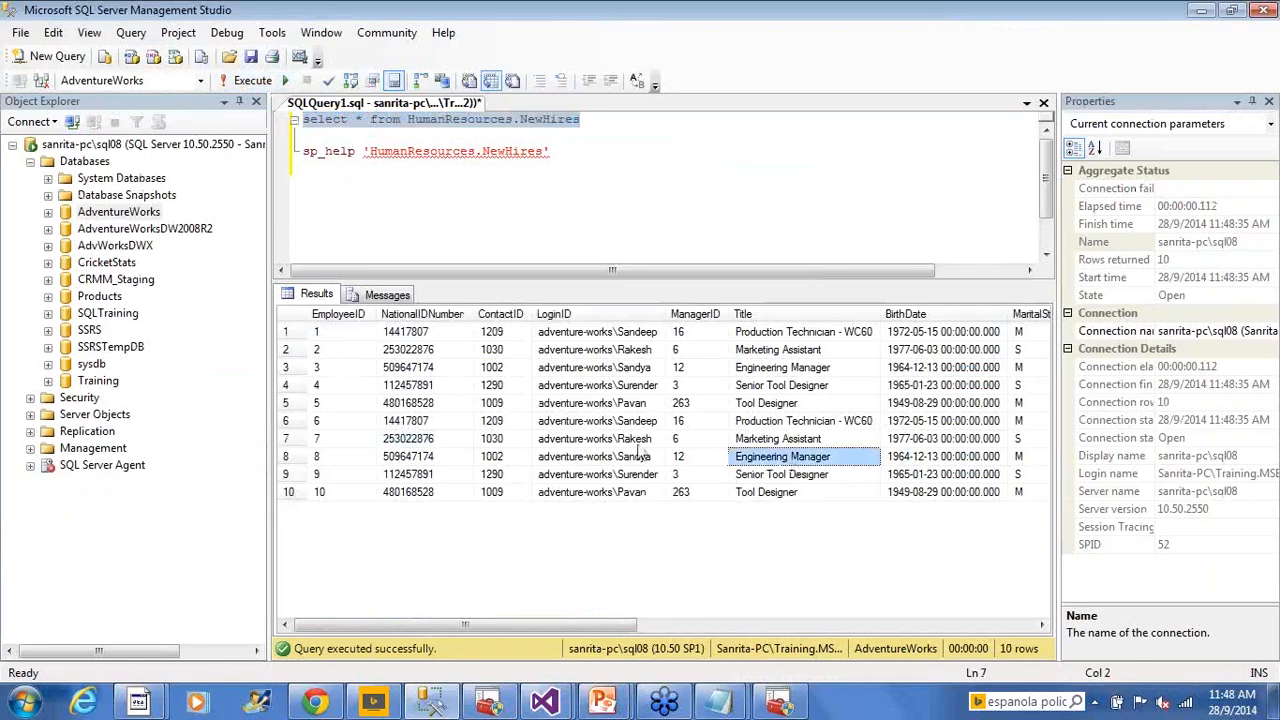
pyautogui.click(288, 421)
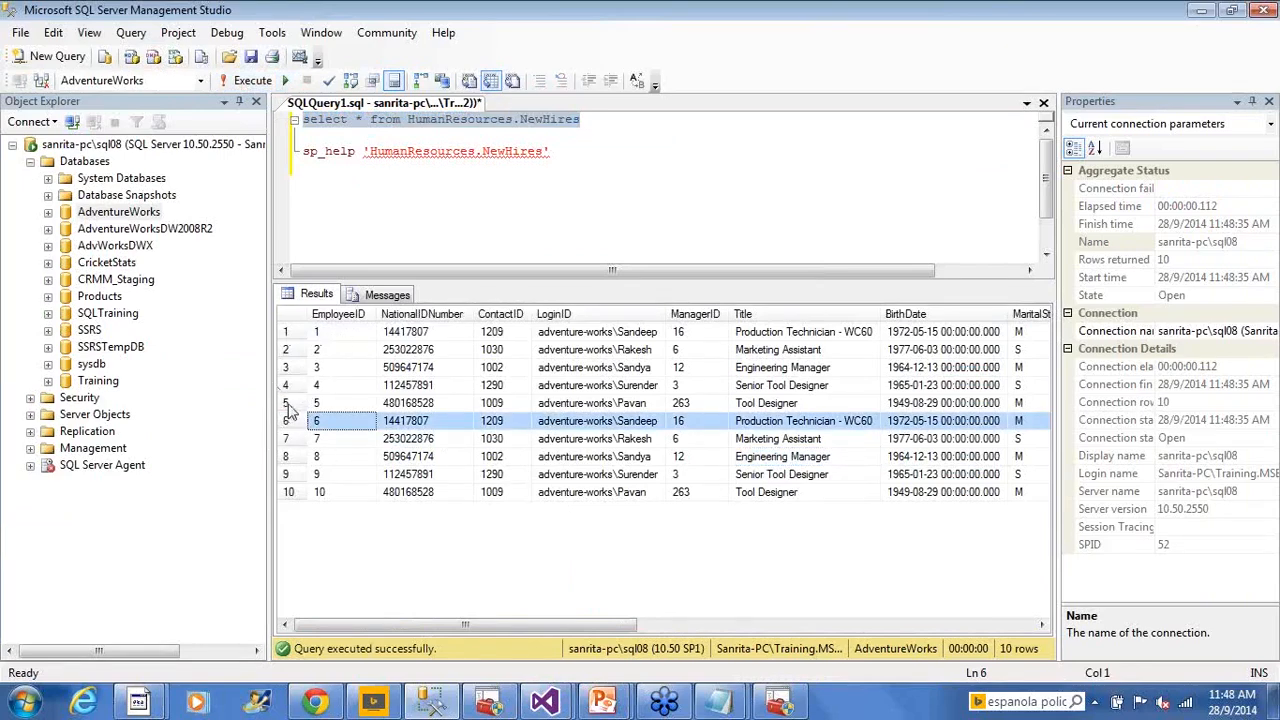
pyautogui.click(287, 402)
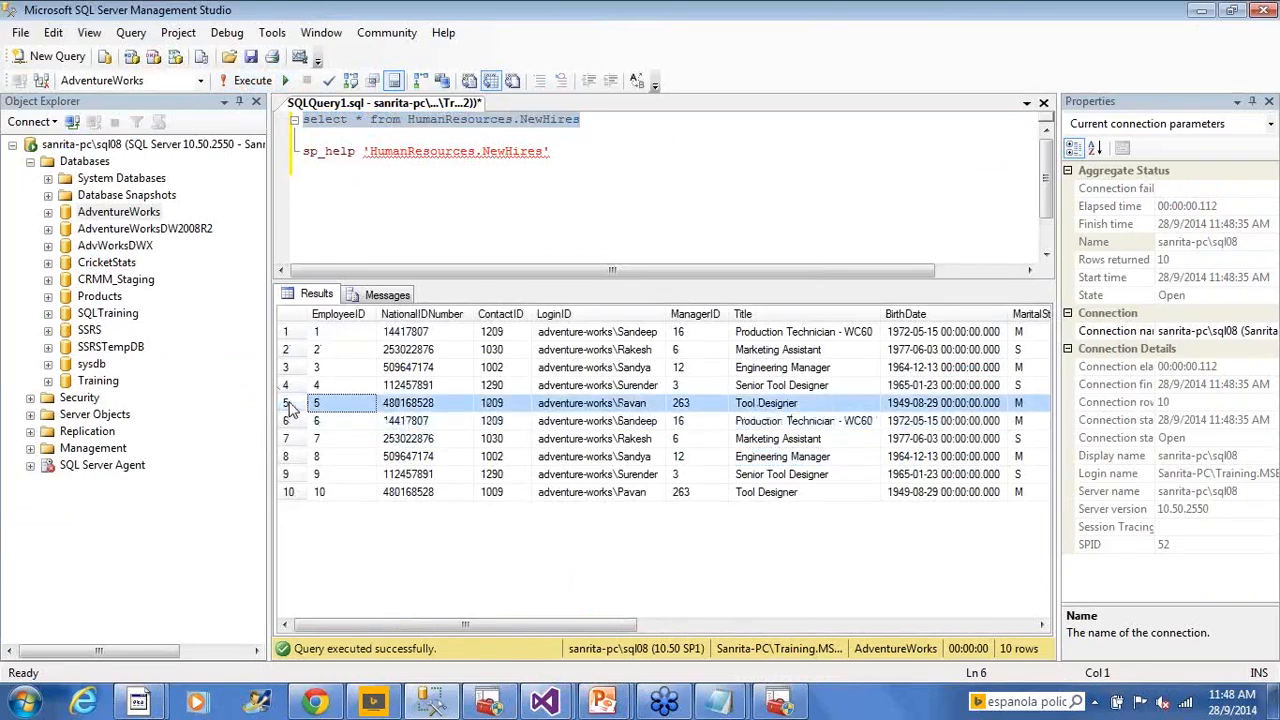
pyautogui.keyDown('shift'); pyautogui.click(286, 331); pyautogui.keyUp('shift')
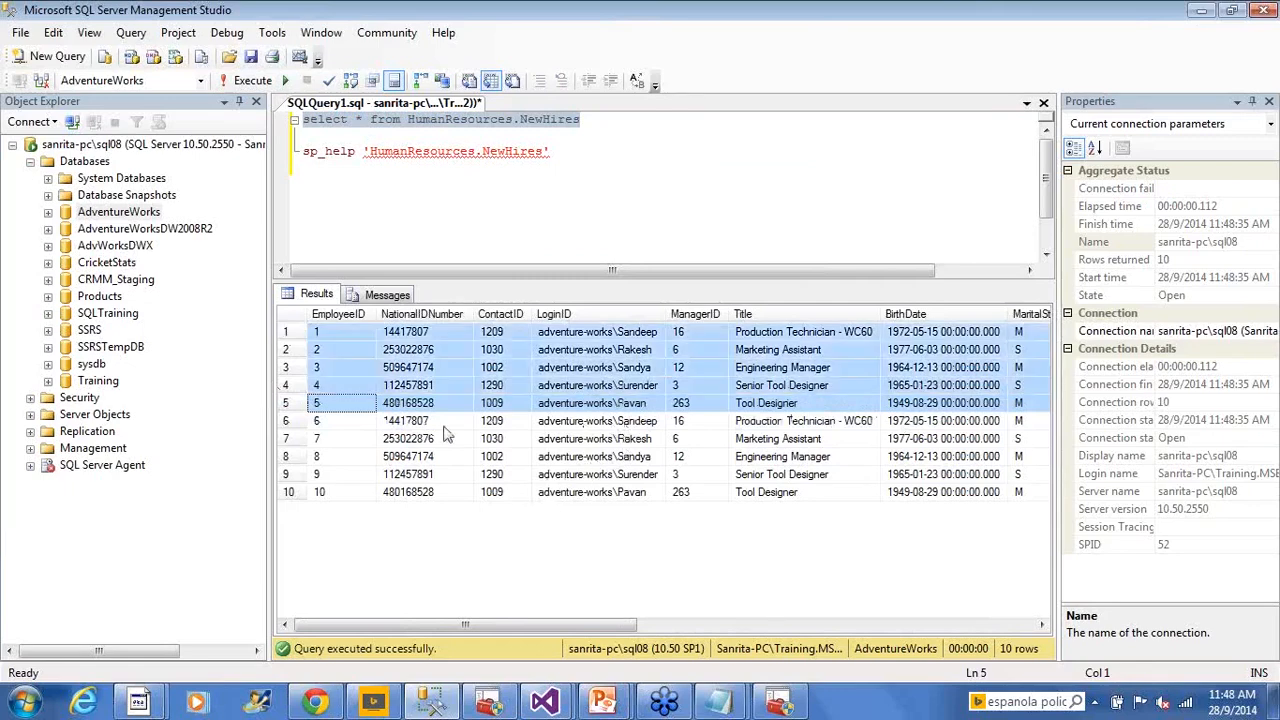
pyautogui.click(287, 421)
pyautogui.keyDown('shift'); pyautogui.click(287, 492); pyautogui.keyUp('shift')
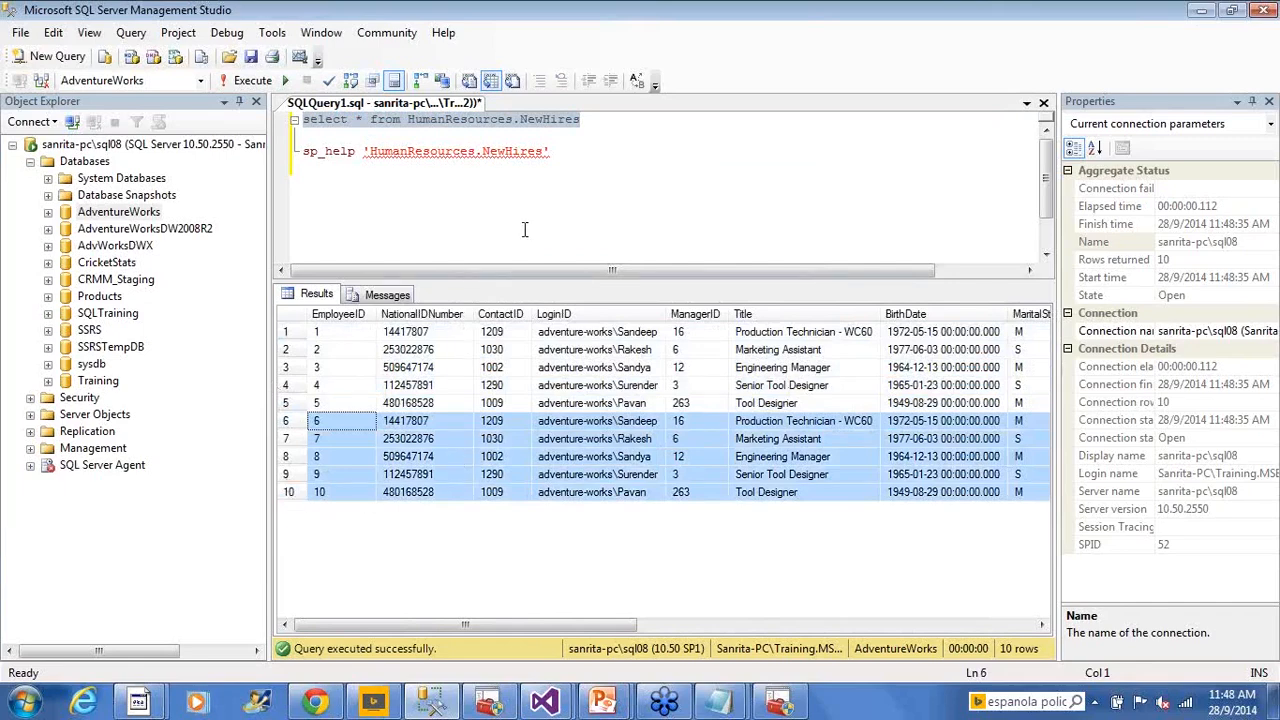
# Execute the ExecuteSQLSetup package a third time and stop the completed run
pyautogui.click(573, 227)
pyautogui.hotkey('alt', 'Tab')
pyautogui.rightClick(1213, 262)
pyautogui.click(1106, 303)
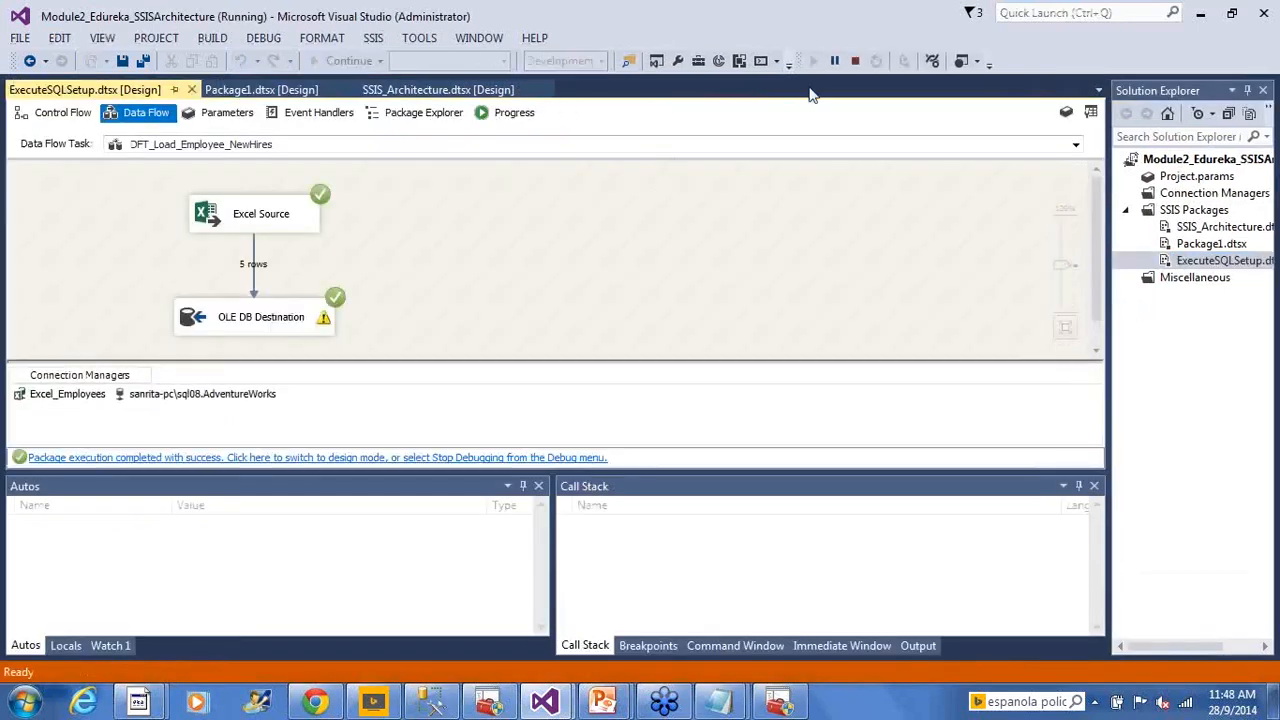
pyautogui.click(852, 62)
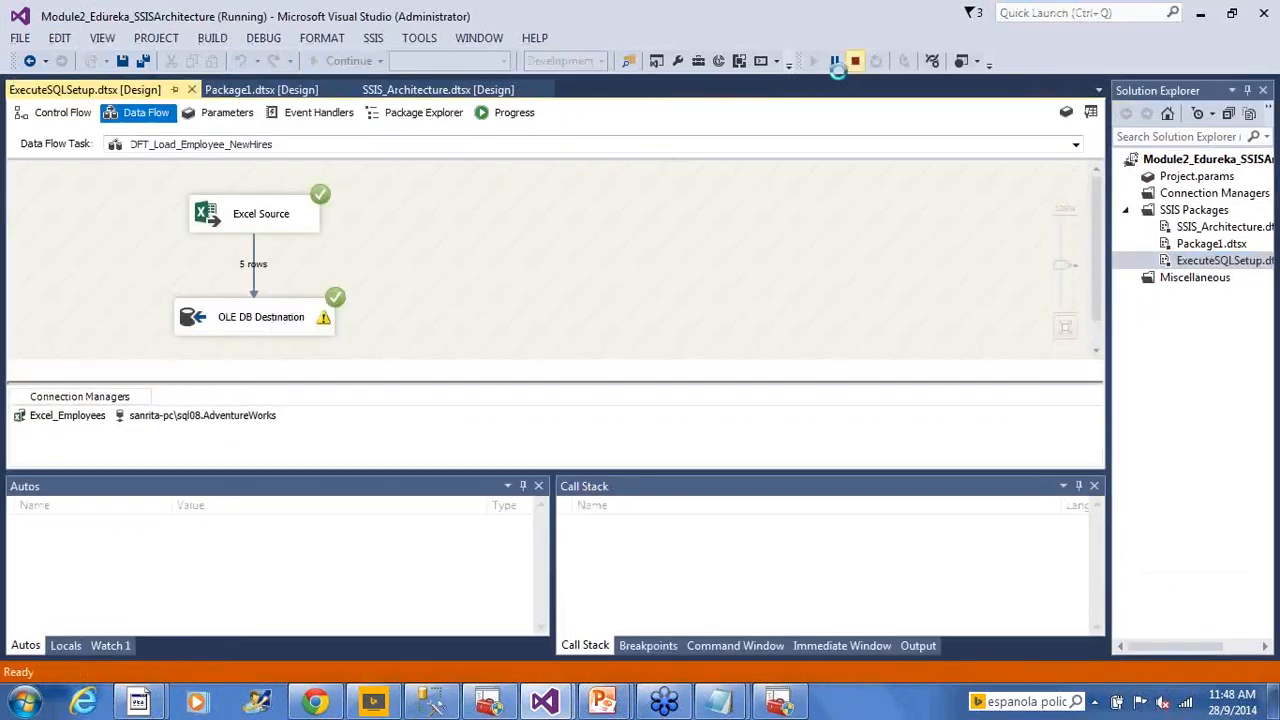
# Re-run the NewHires SELECT and inspect the 15 rows with each employee repeated three times
pyautogui.hotkey('alt', 'Tab')
pyautogui.moveTo(626, 123); pyautogui.dragTo(128, 100)
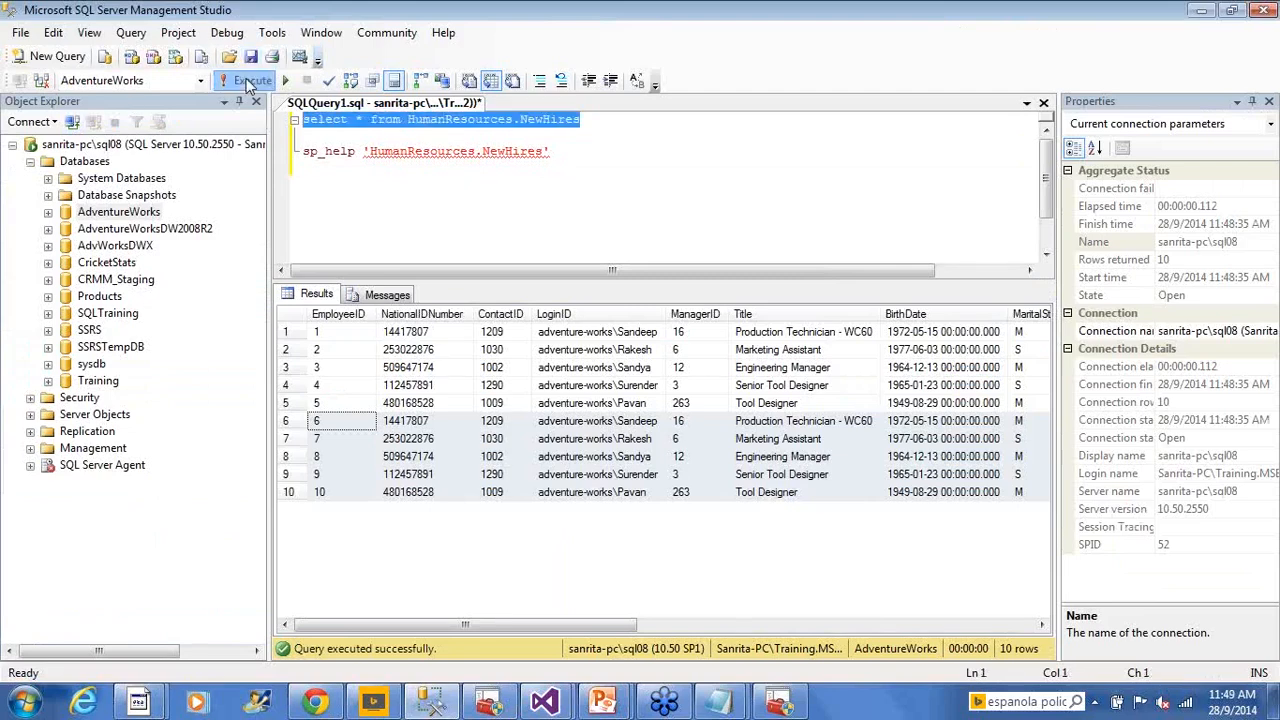
pyautogui.click(248, 80)
pyautogui.click(597, 421)
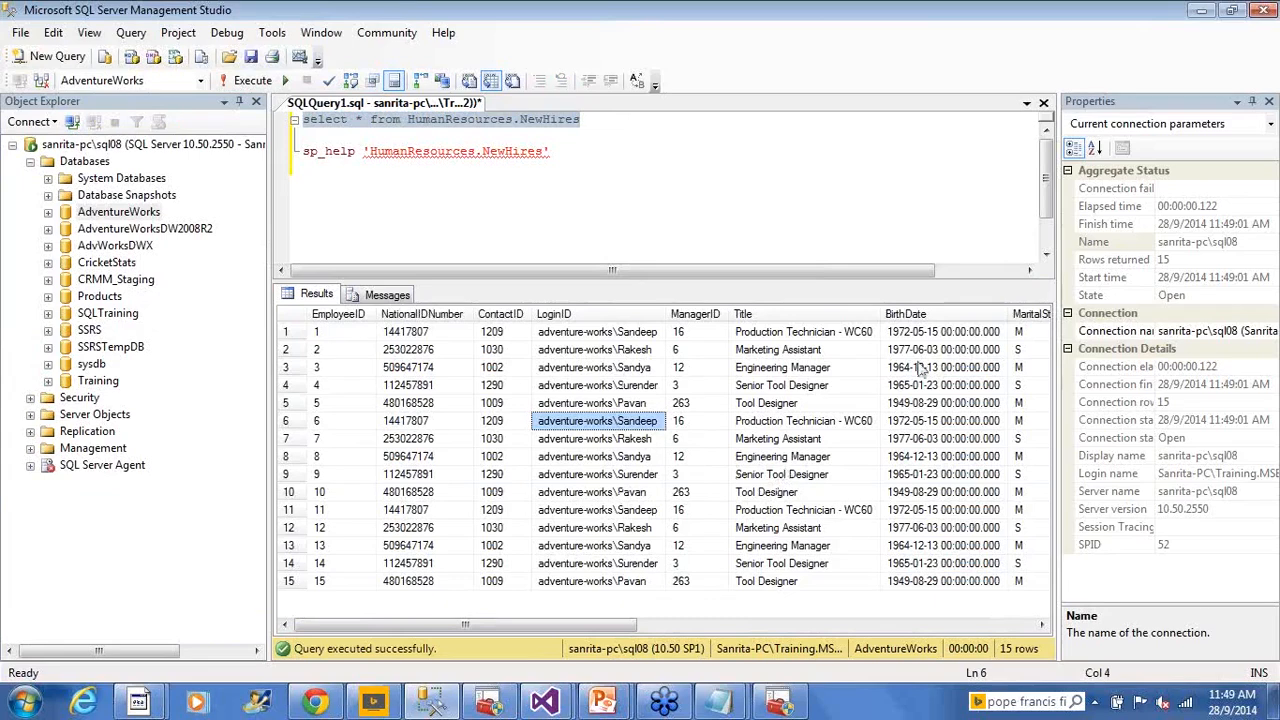
pyautogui.click(1265, 252)
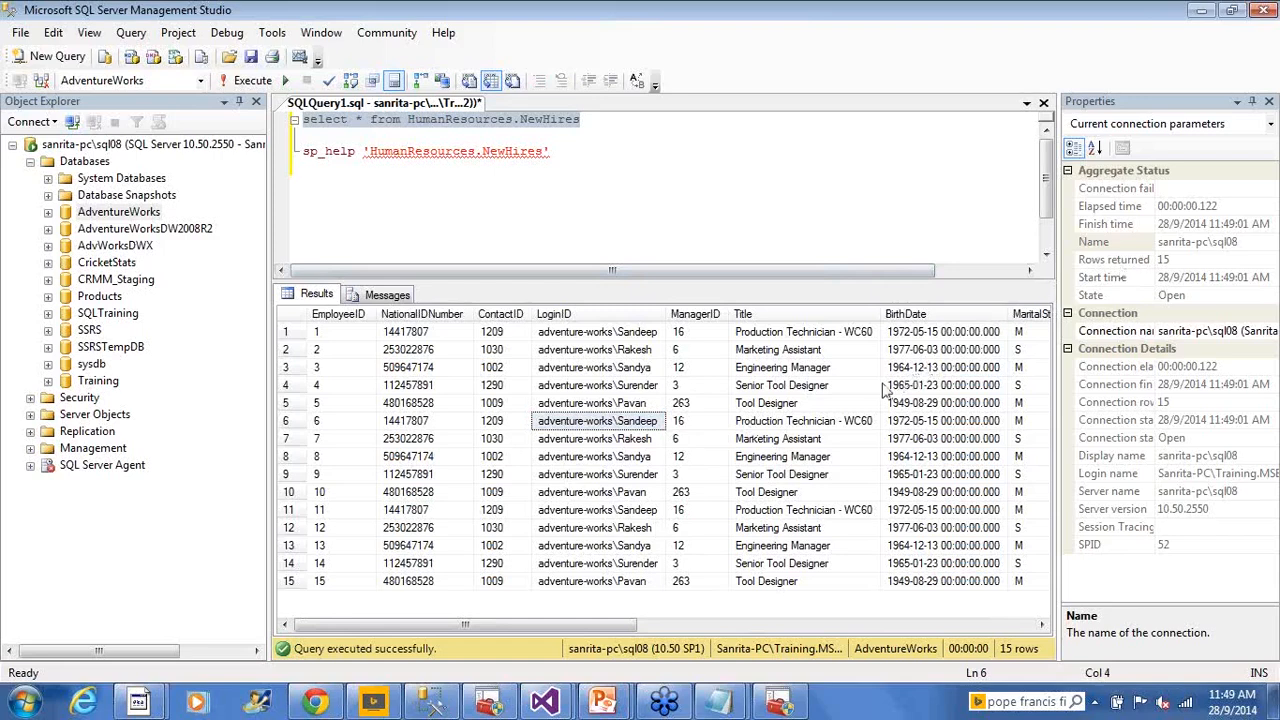
pyautogui.click(805, 386)
pyautogui.click(730, 240)
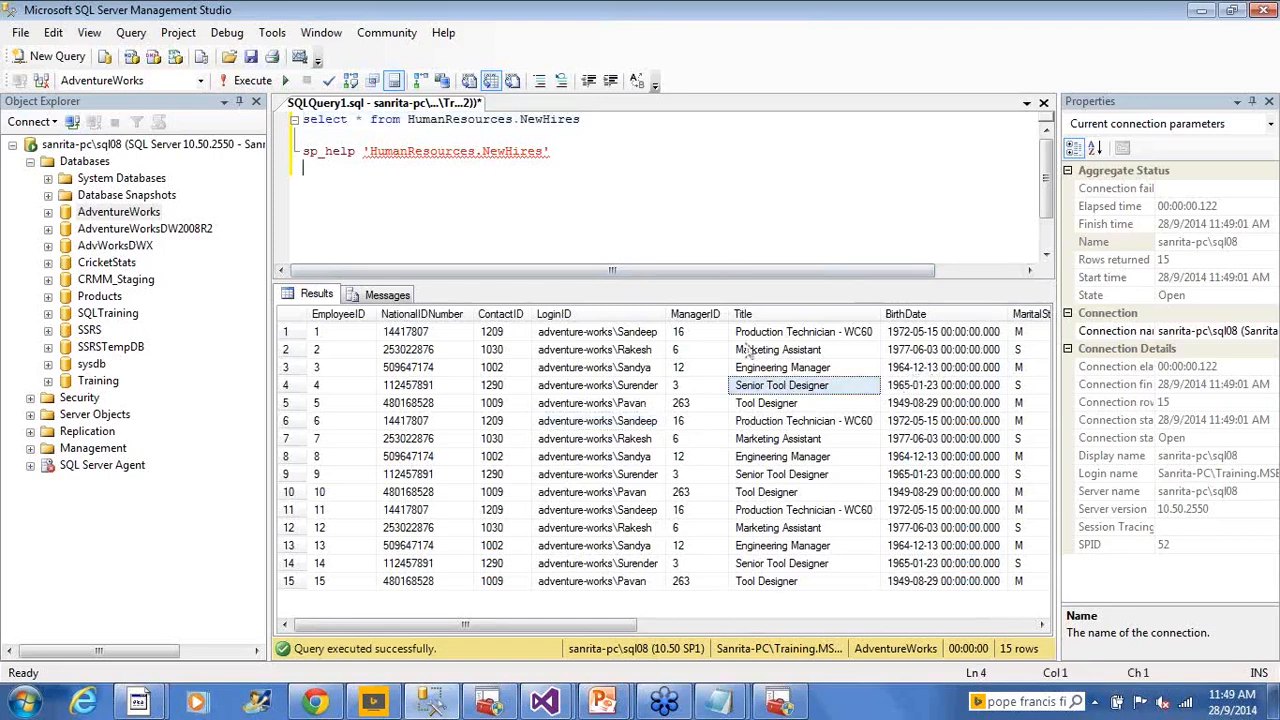
pyautogui.click(521, 509)
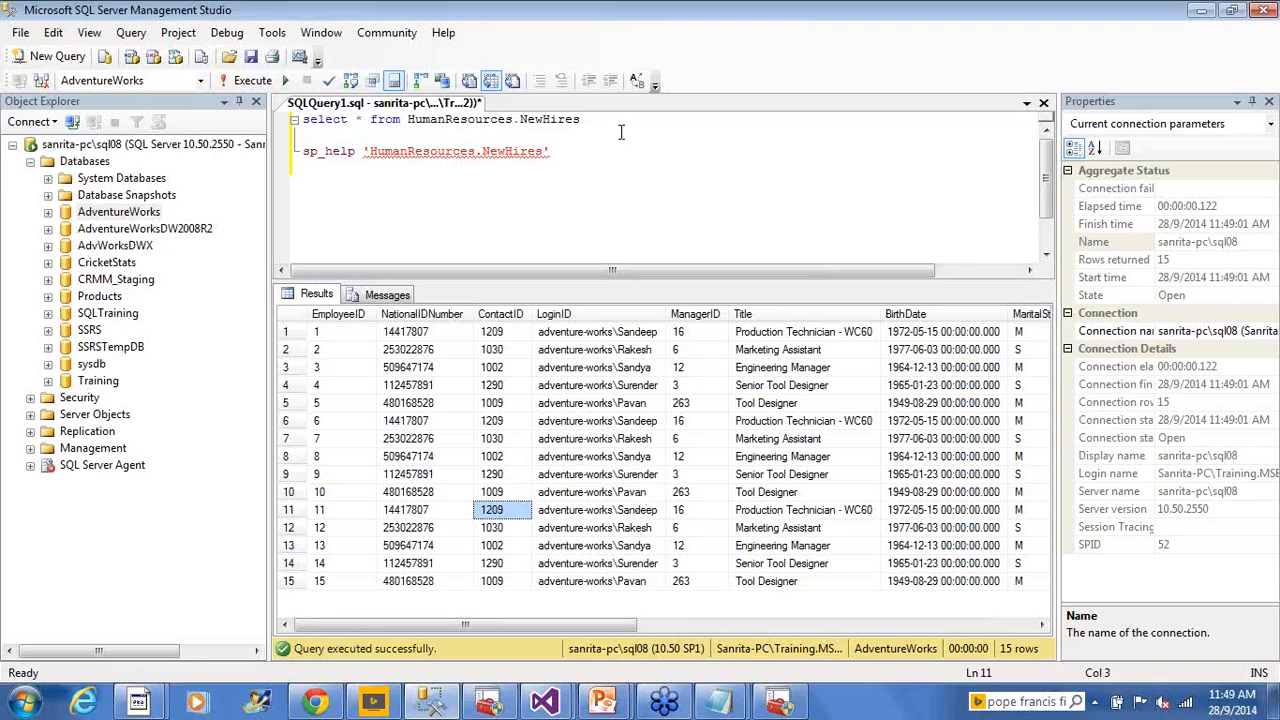
# Select the table name HumanResources.NewHires in the query text
pyautogui.moveTo(588, 120); pyautogui.dragTo(300, 120)
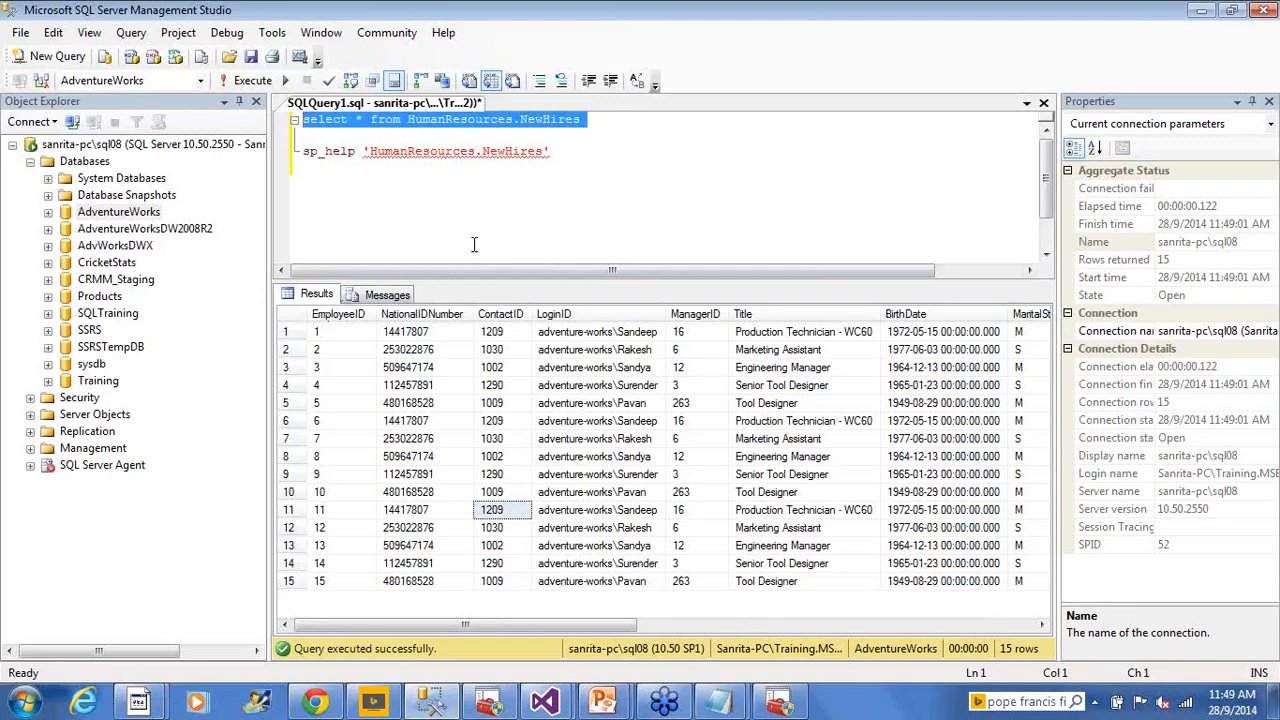
pyautogui.click(406, 120)
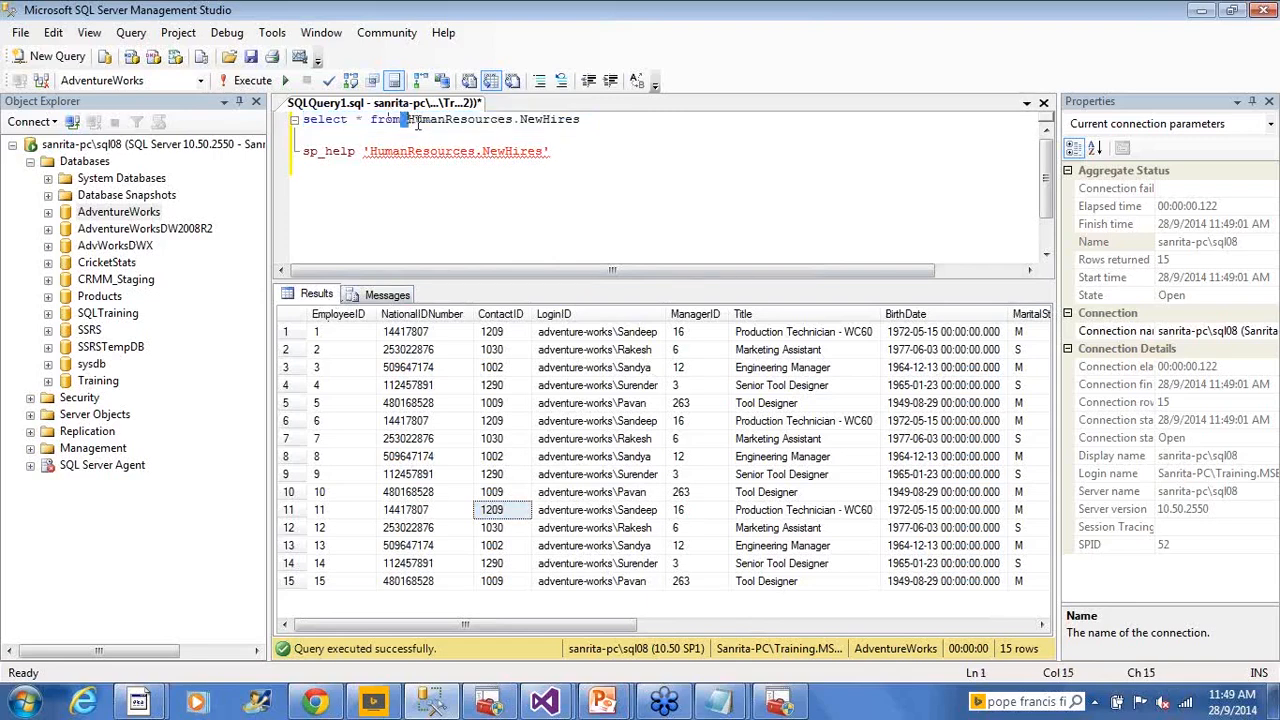
pyautogui.moveTo(418, 121); pyautogui.dragTo(580, 120)
pyautogui.hotkey('ctrl', 'c')
# Write the statement 'Truncate table HumanResources.NewHires' on a new line in the query editor
pyautogui.click(575, 147)
pyautogui.press('Return')
pyautogui.press('Return')
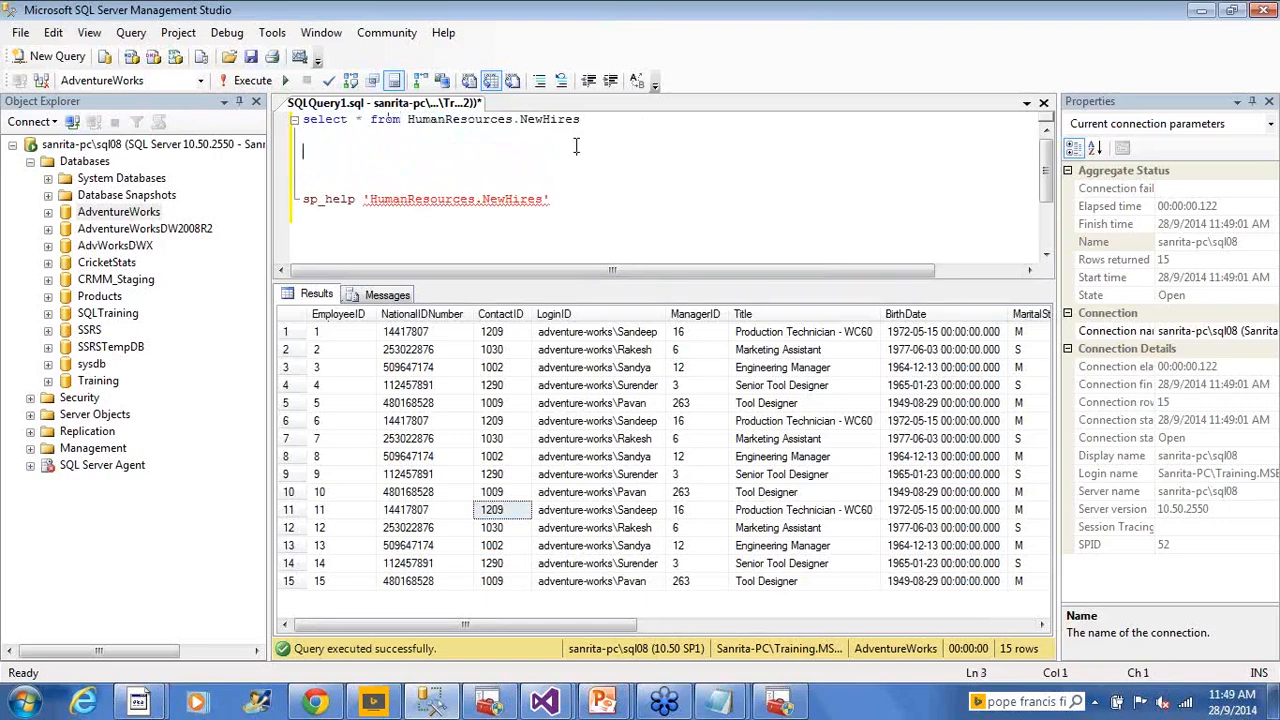
pyautogui.write('Truncate table')
pyautogui.hotkey('ctrl', 'v')
pyautogui.hotkey('shift', 'Home')
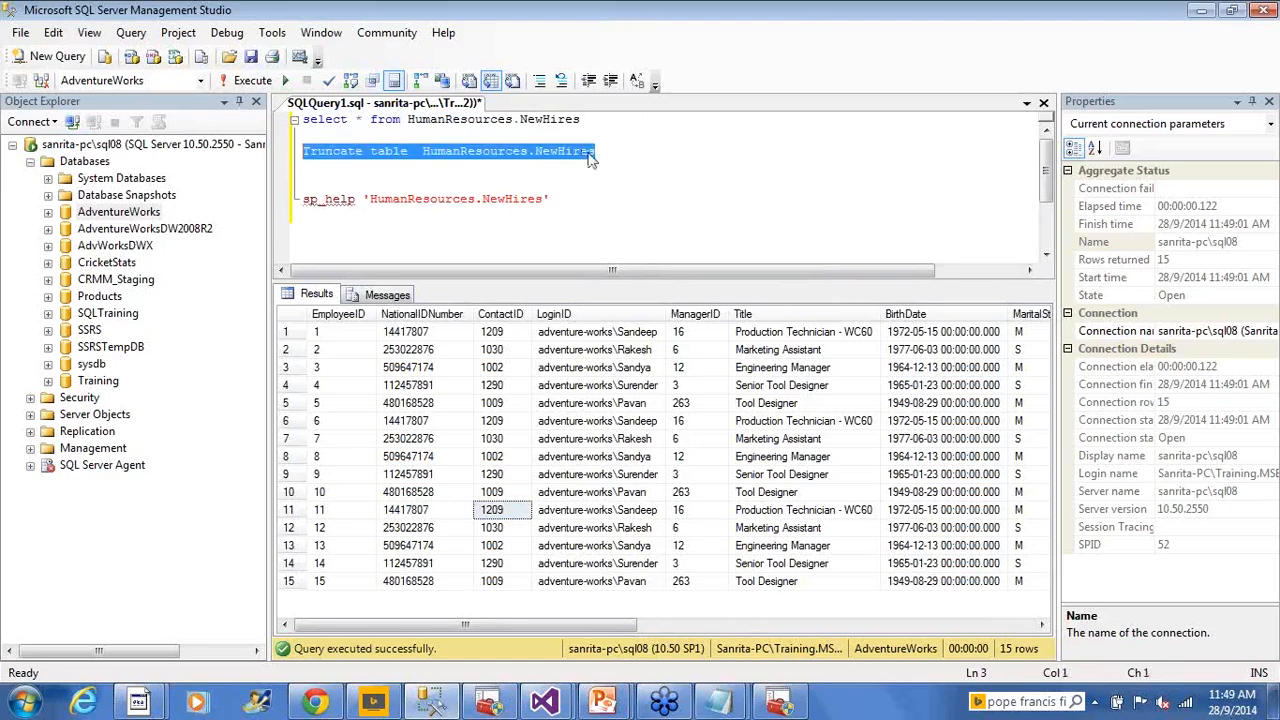
pyautogui.click(754, 207)
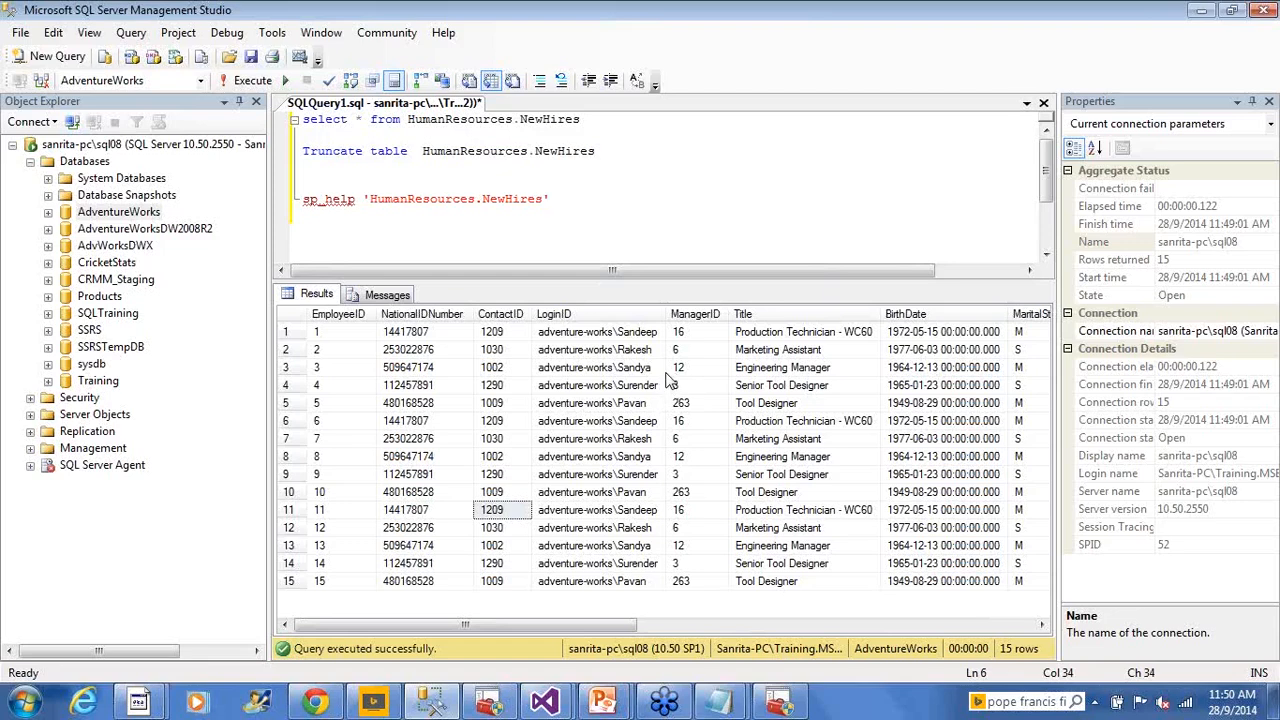
pyautogui.click(692, 153)
pyautogui.moveTo(610, 155); pyautogui.dragTo(325, 131)
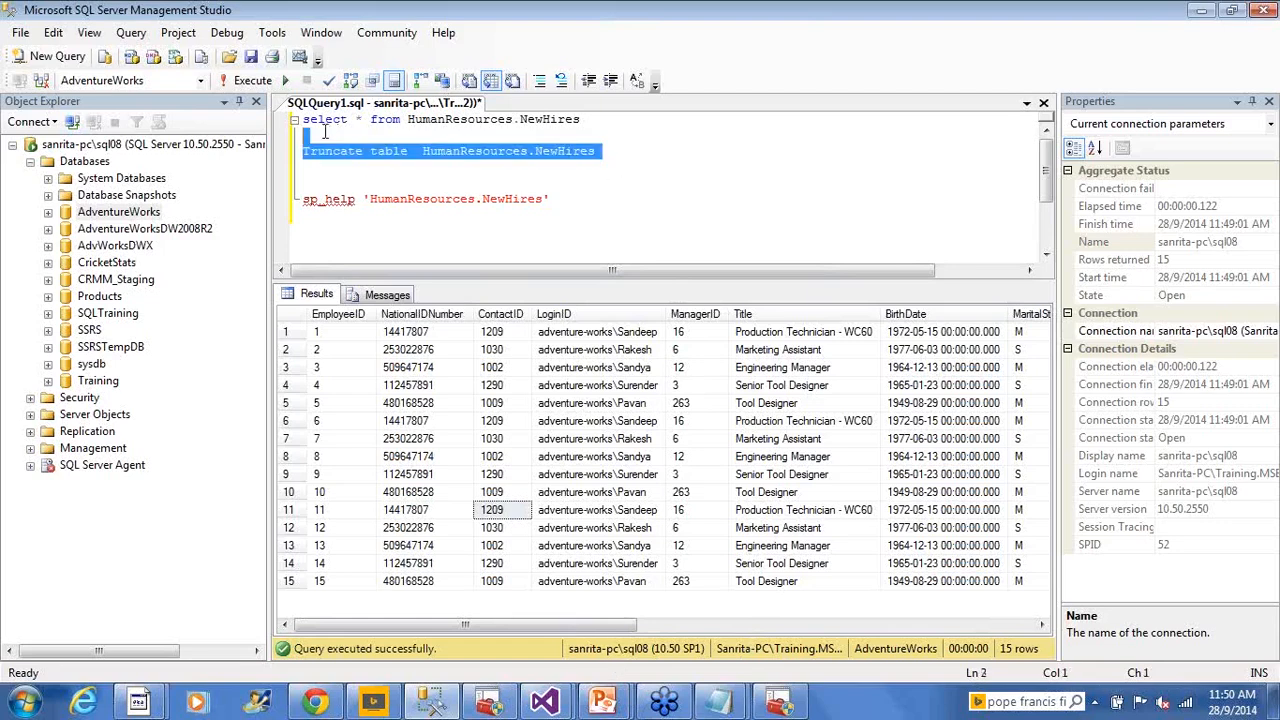
pyautogui.click(579, 181)
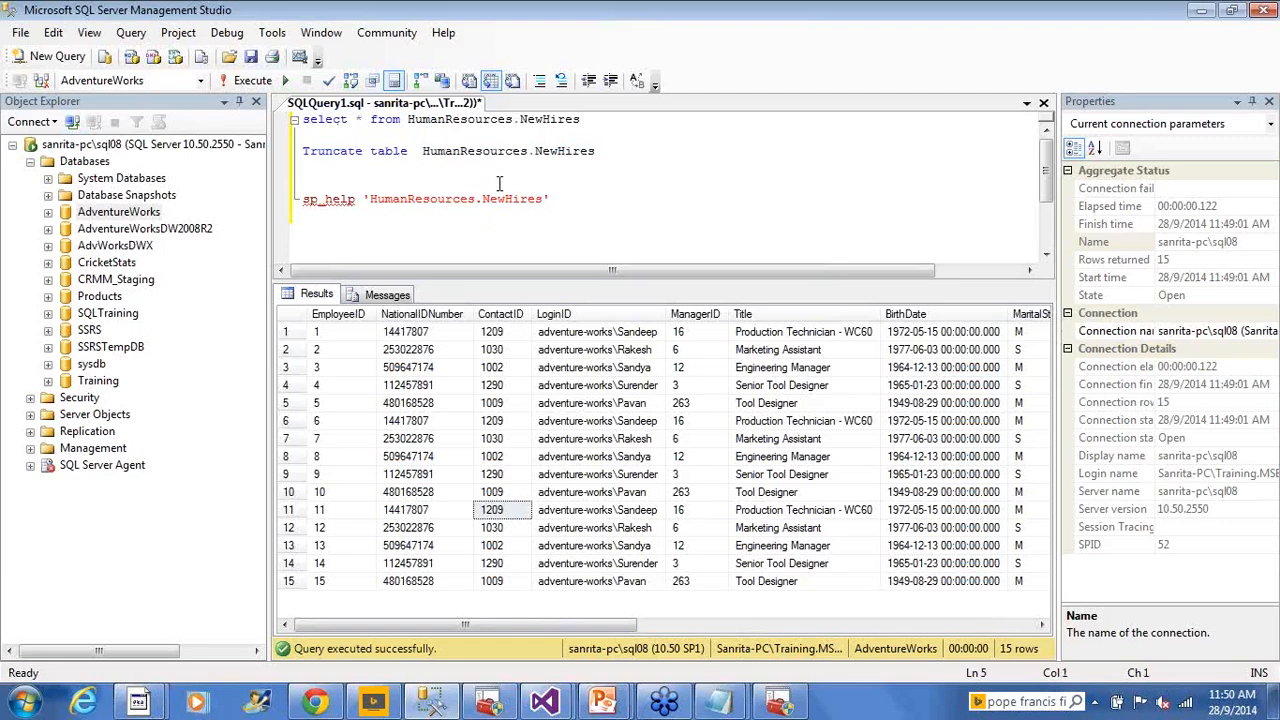
# List the SQL command categories DDL, DML, DCL and TCL on separate lines below sp_help
pyautogui.click(605, 227)
pyautogui.press('Return')
pyautogui.write('Trun')
pyautogui.press('BackSpace')
pyautogui.press('BackSpace')
pyautogui.press('BackSpace')
pyautogui.press('BackSpace')
pyautogui.write('DDL')
pyautogui.press('Return')
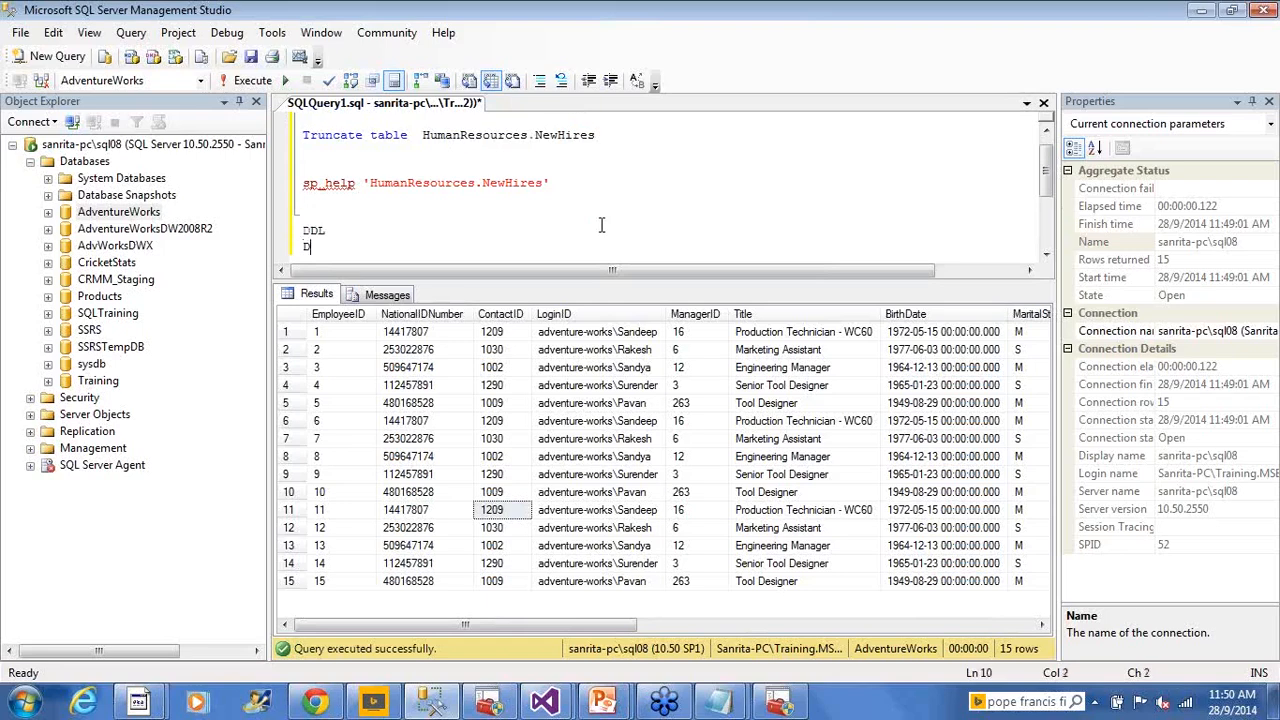
pyautogui.write('DML')
pyautogui.press('Return')
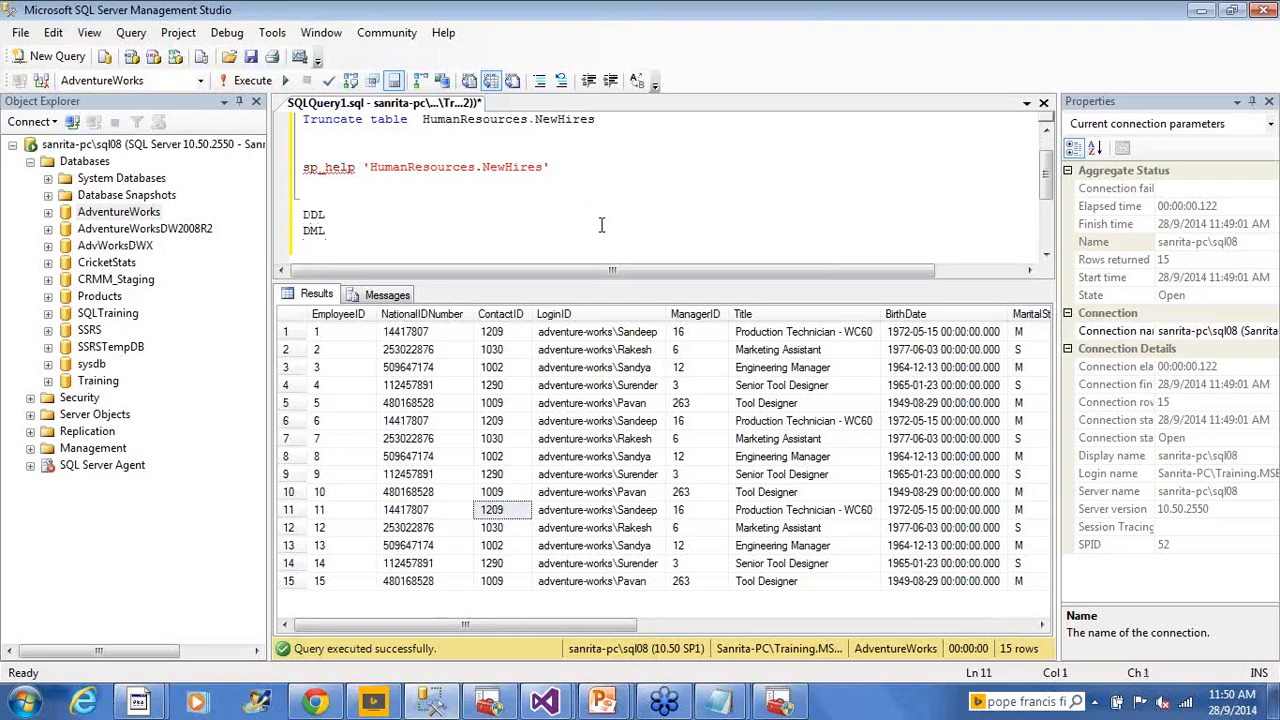
pyautogui.write('DCL')
pyautogui.press('Return')
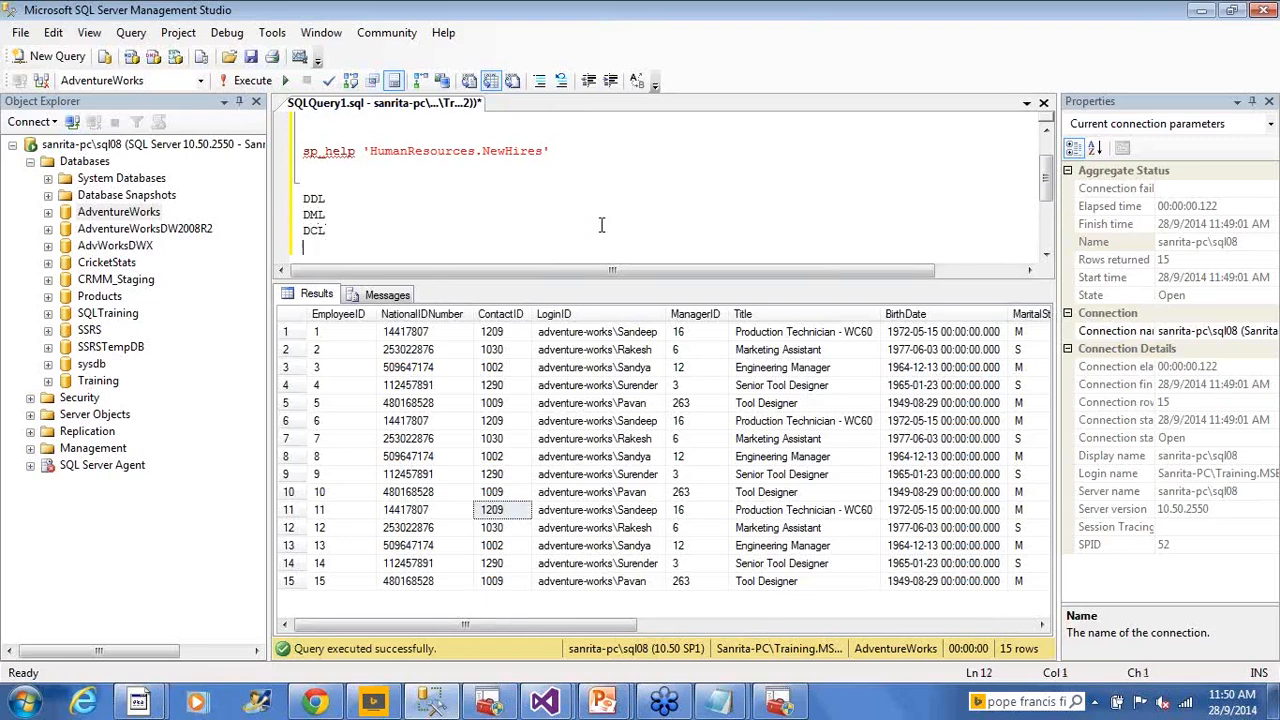
pyautogui.write('TCL')
pyautogui.moveTo(328, 247); pyautogui.dragTo(268, 200)
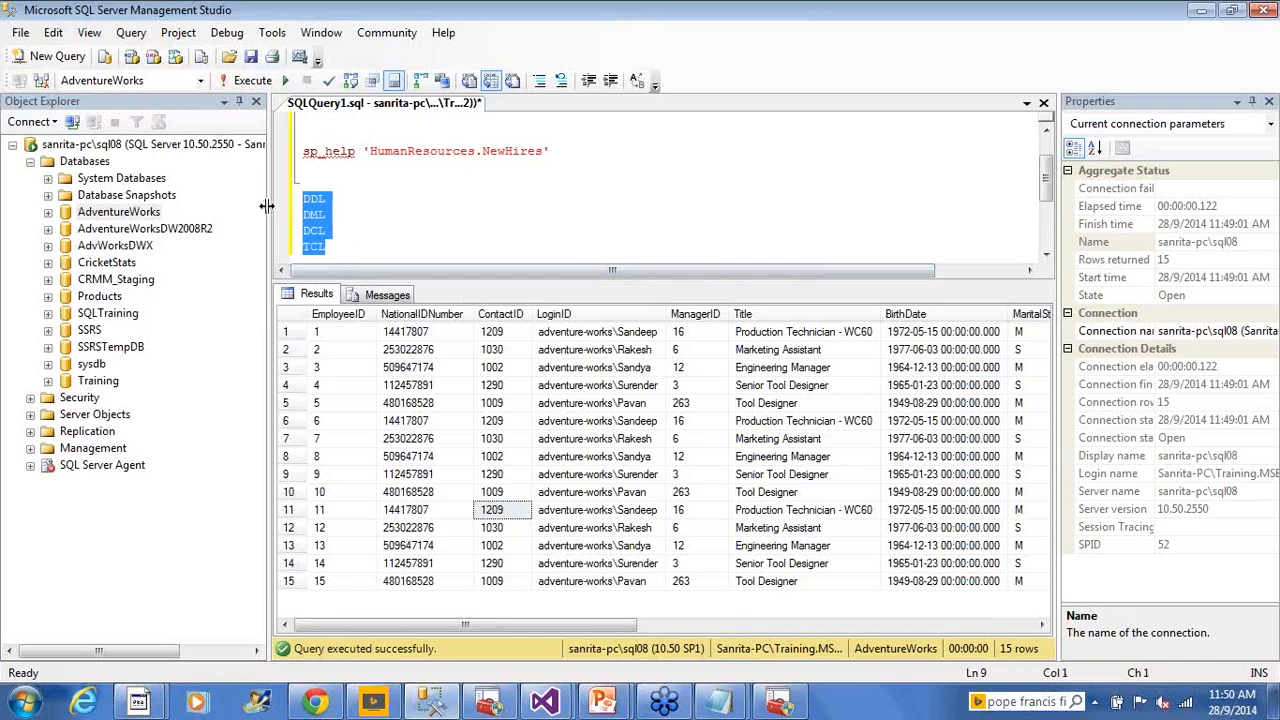
pyautogui.click(378, 231)
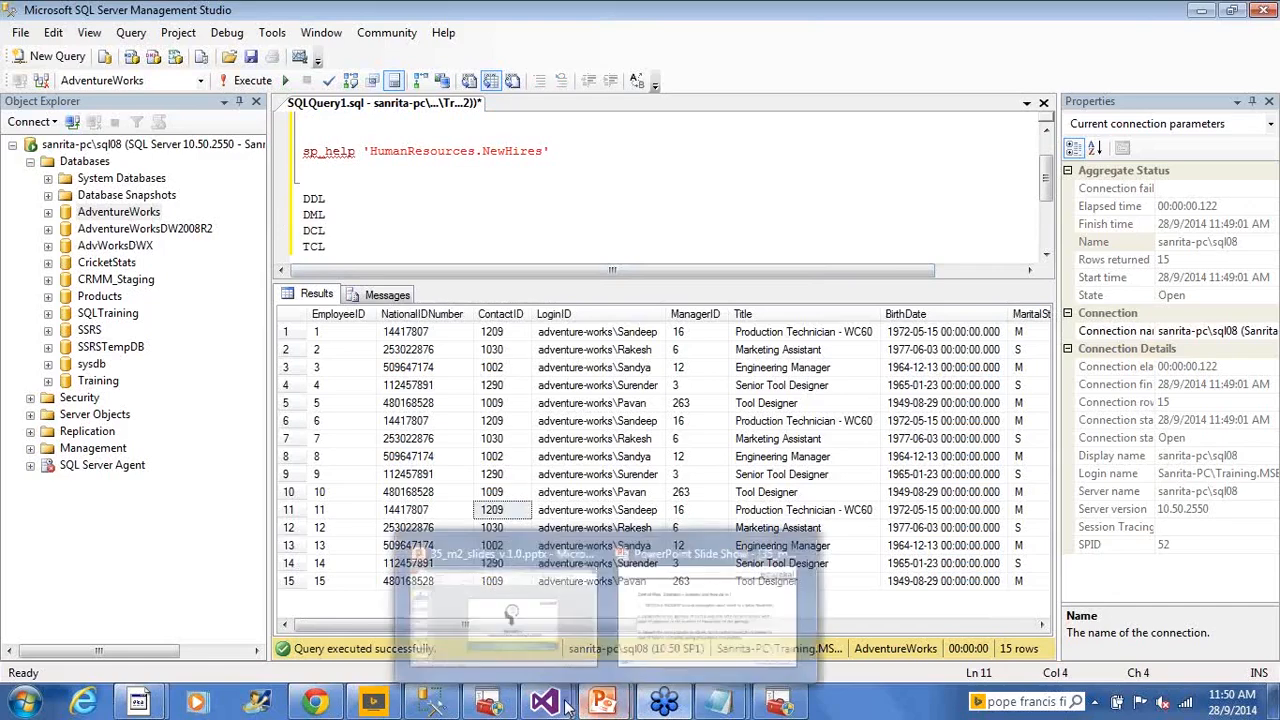
# Add an Execute SQL Task to the control flow above DFT_Load_Employee_NewHires
pyautogui.moveTo(560, 703)
pyautogui.click(611, 630)
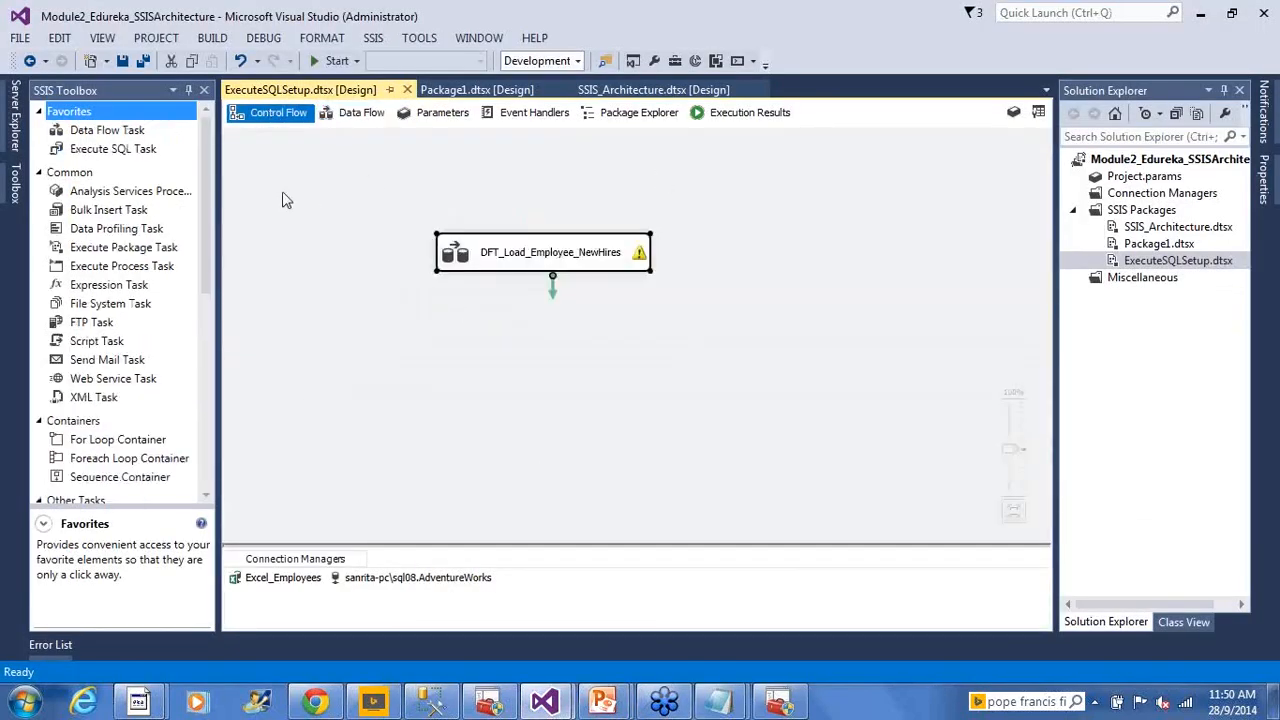
pyautogui.moveTo(125, 152); pyautogui.dragTo(465, 176)
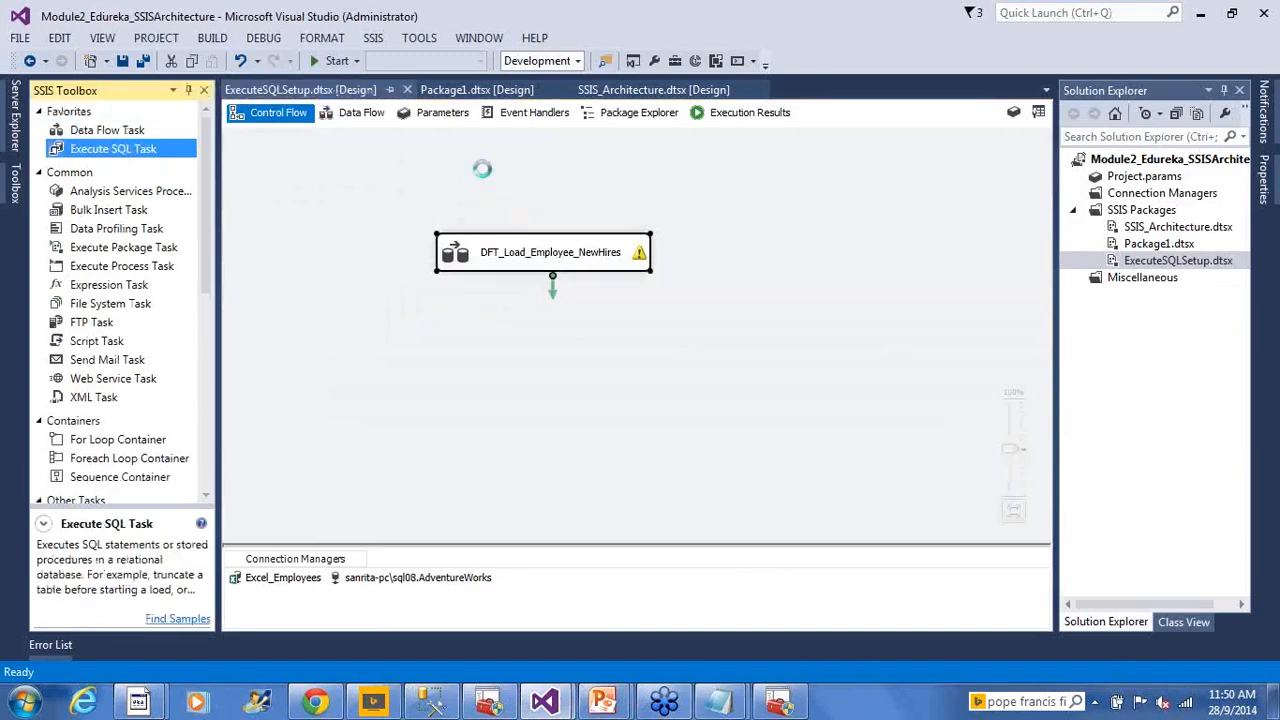
pyautogui.moveTo(456, 252); pyautogui.dragTo(486, 332)
pyautogui.click(505, 205)
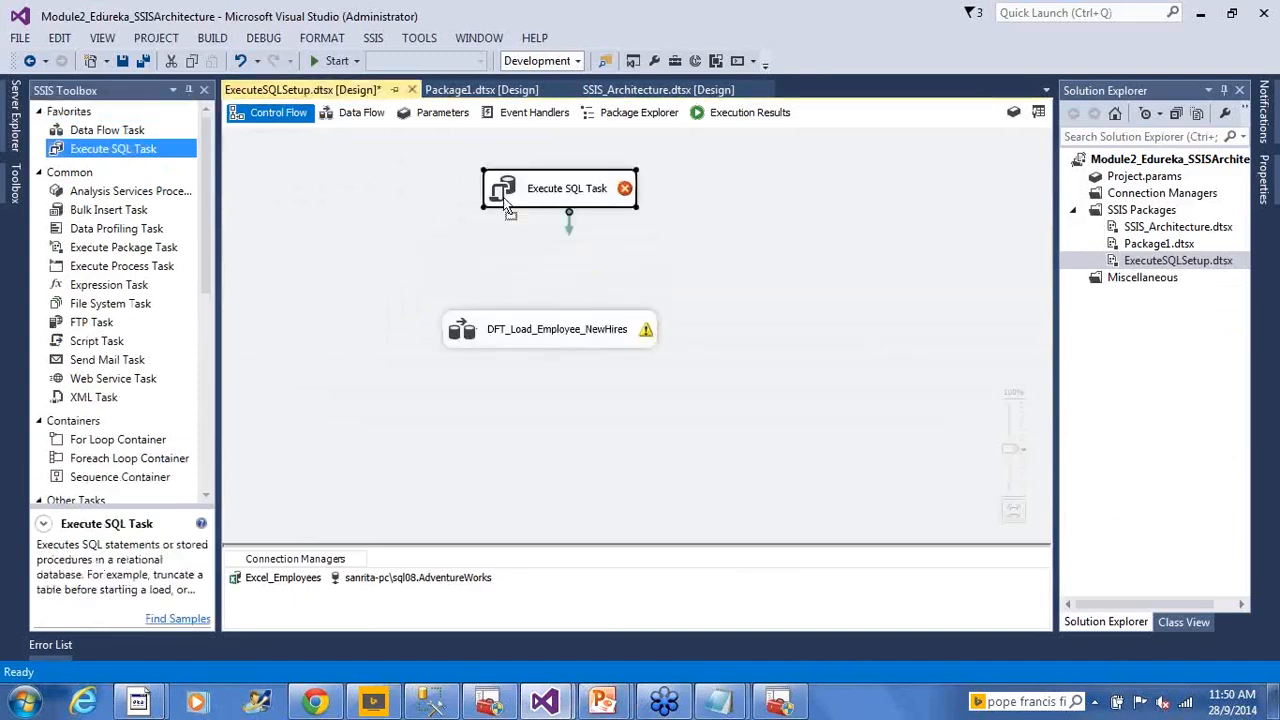
pyautogui.moveTo(507, 205); pyautogui.dragTo(471, 230)
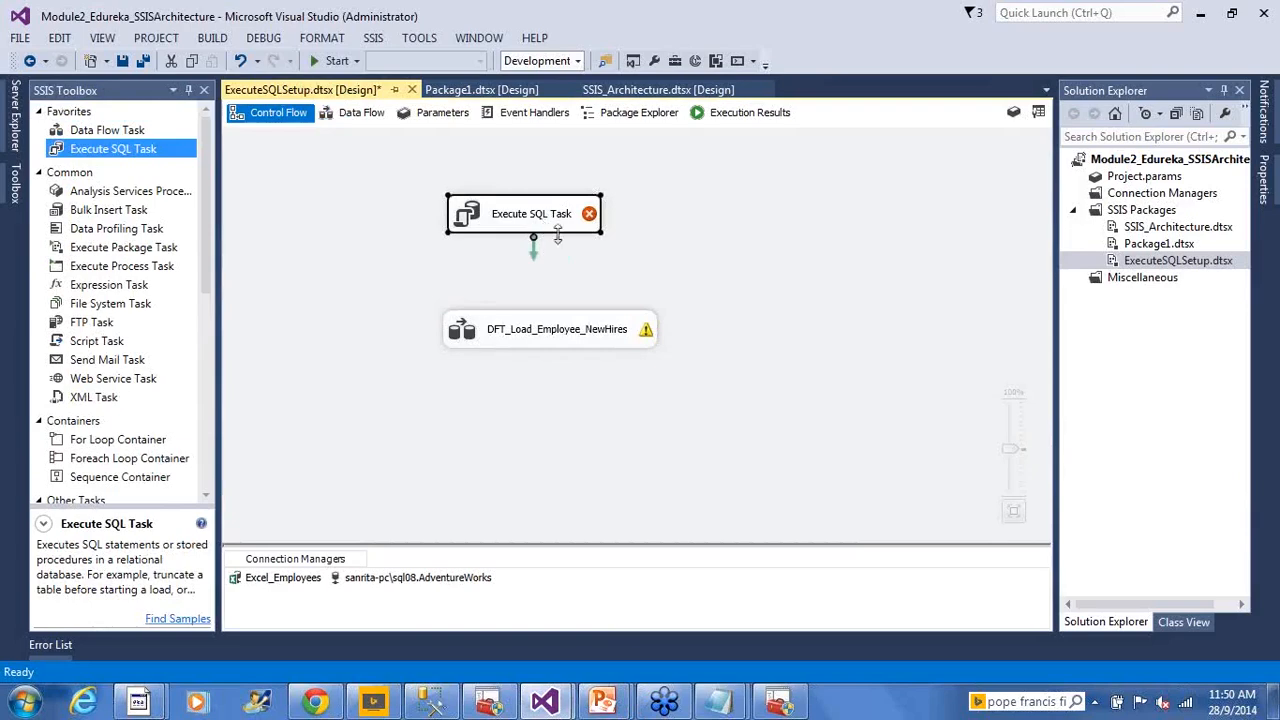
# Rename the new Execute SQL Task to SQL_Truncate_NewHires
pyautogui.click(541, 232)
pyautogui.write('S')
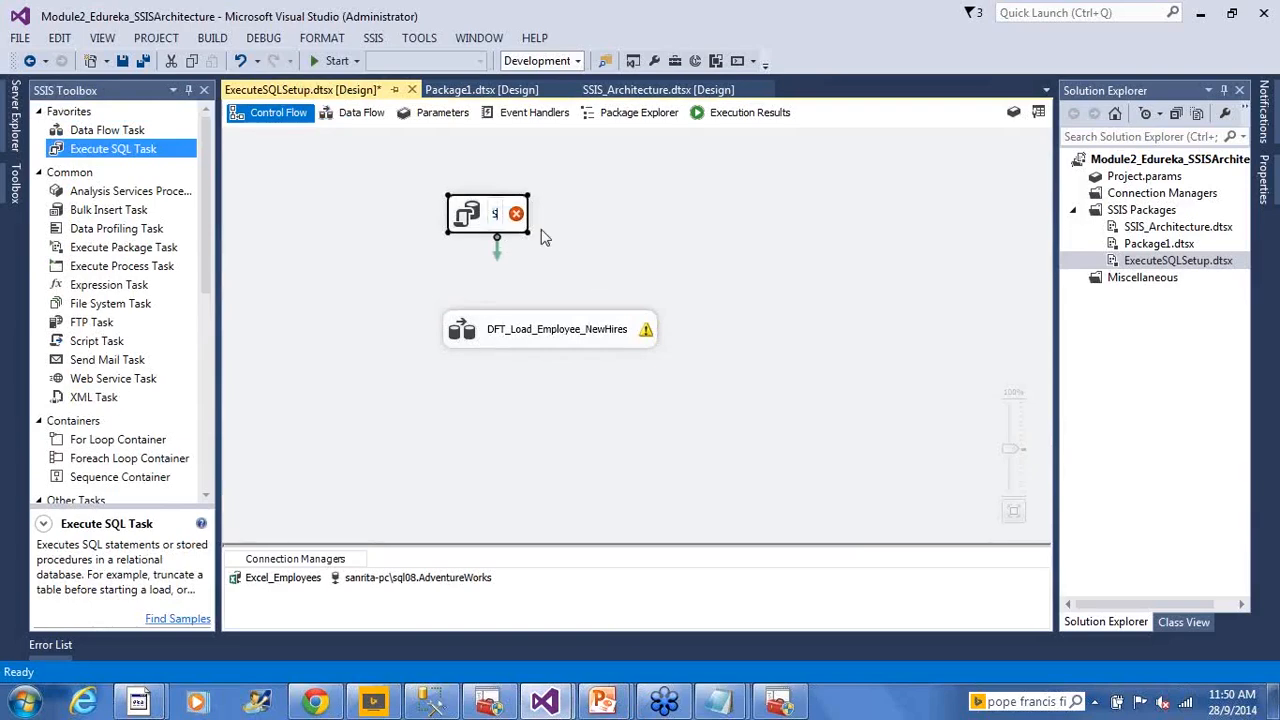
pyautogui.write('QL_Trun')
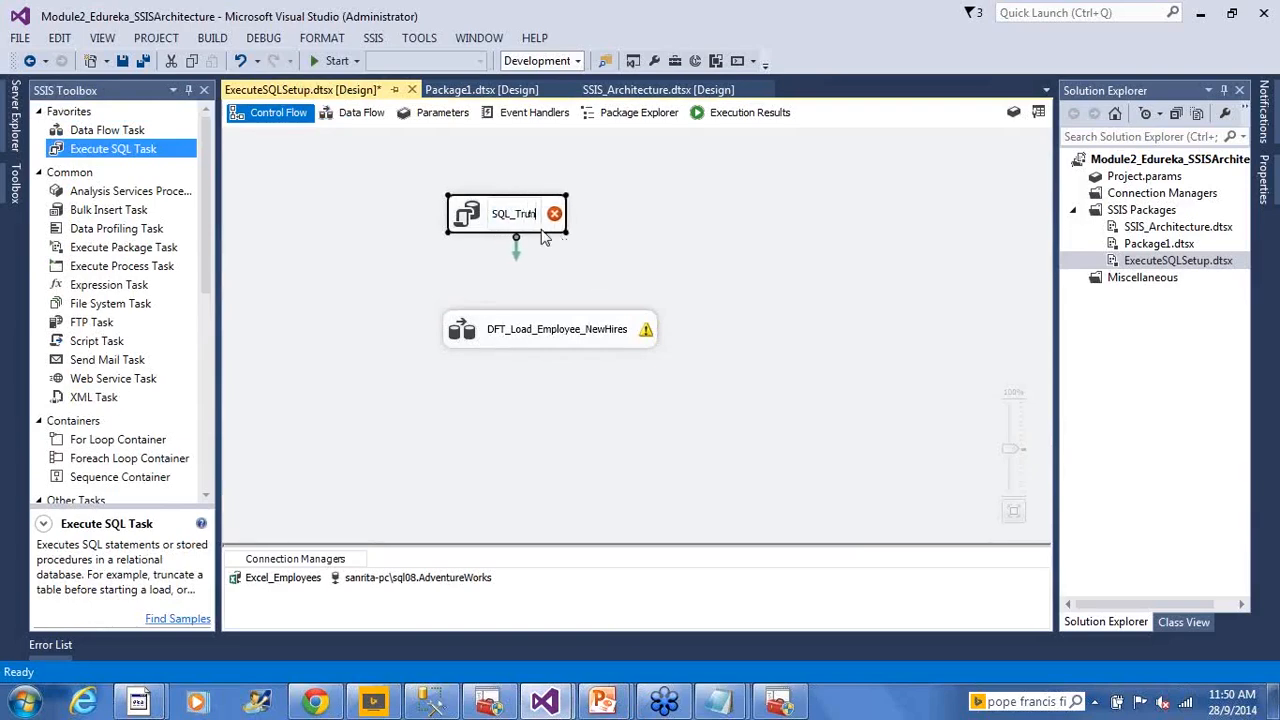
pyautogui.write('cate_')
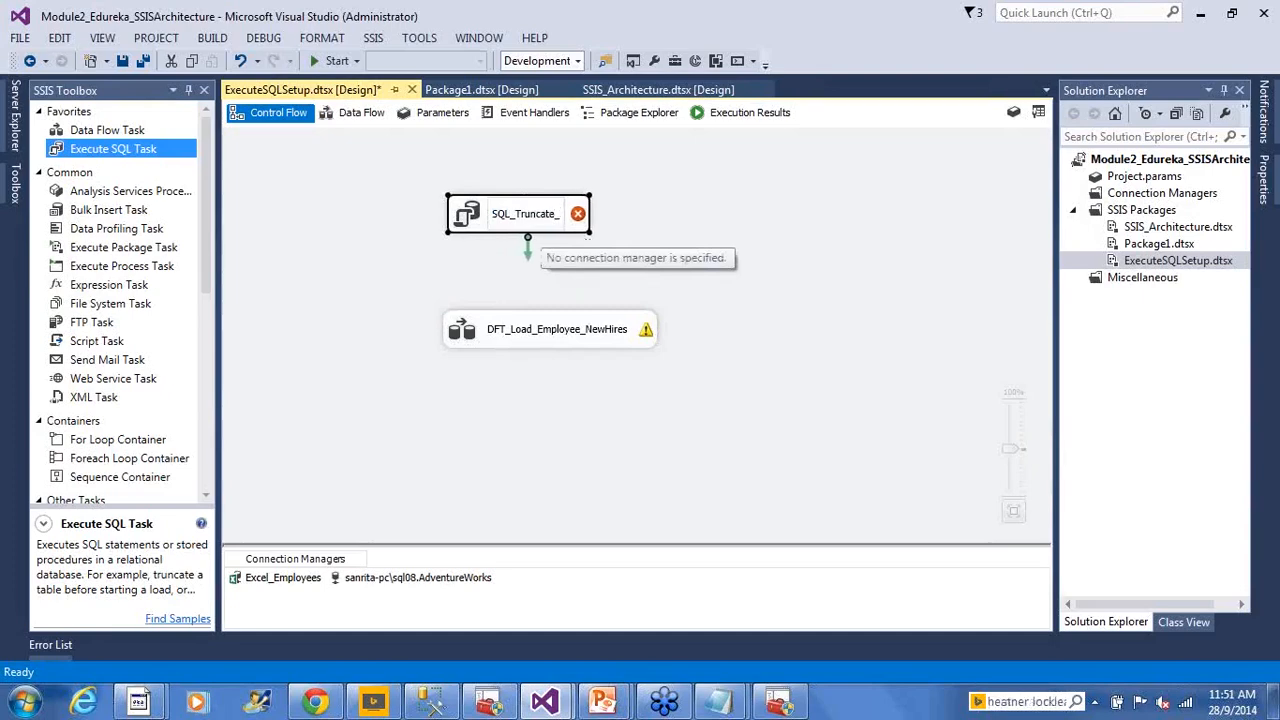
pyautogui.write('NewHires')
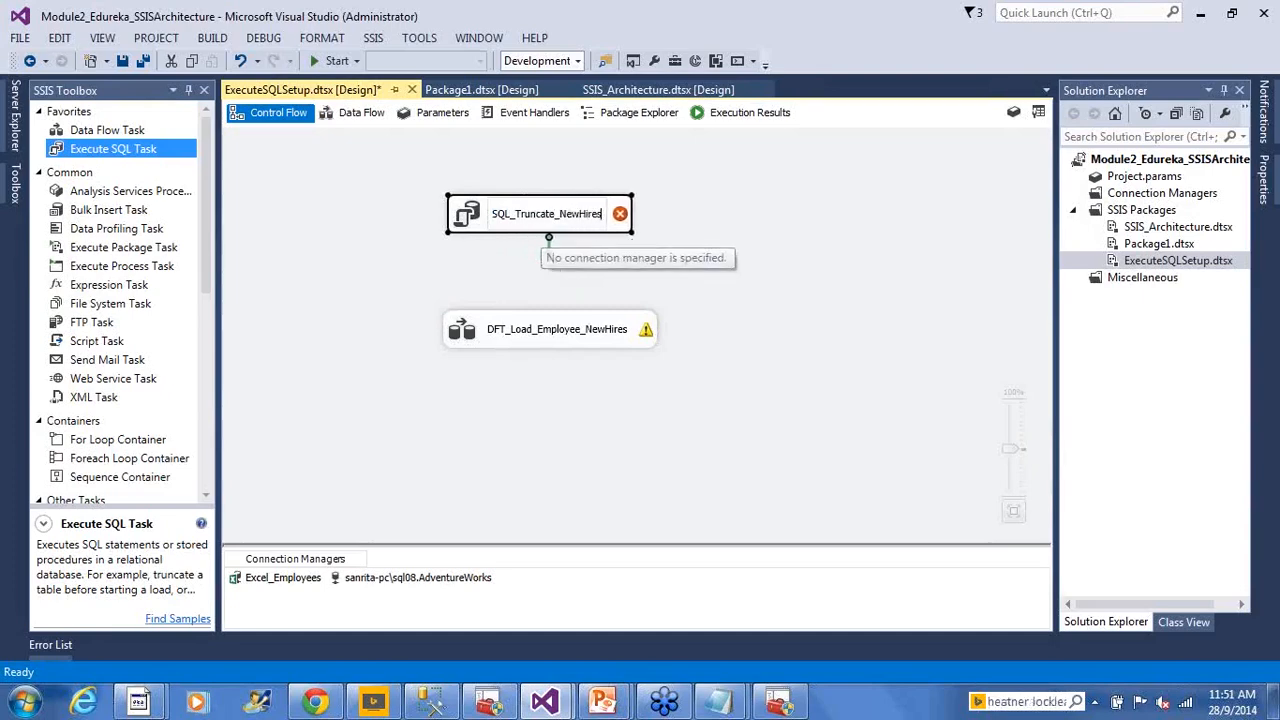
pyautogui.click(715, 270)
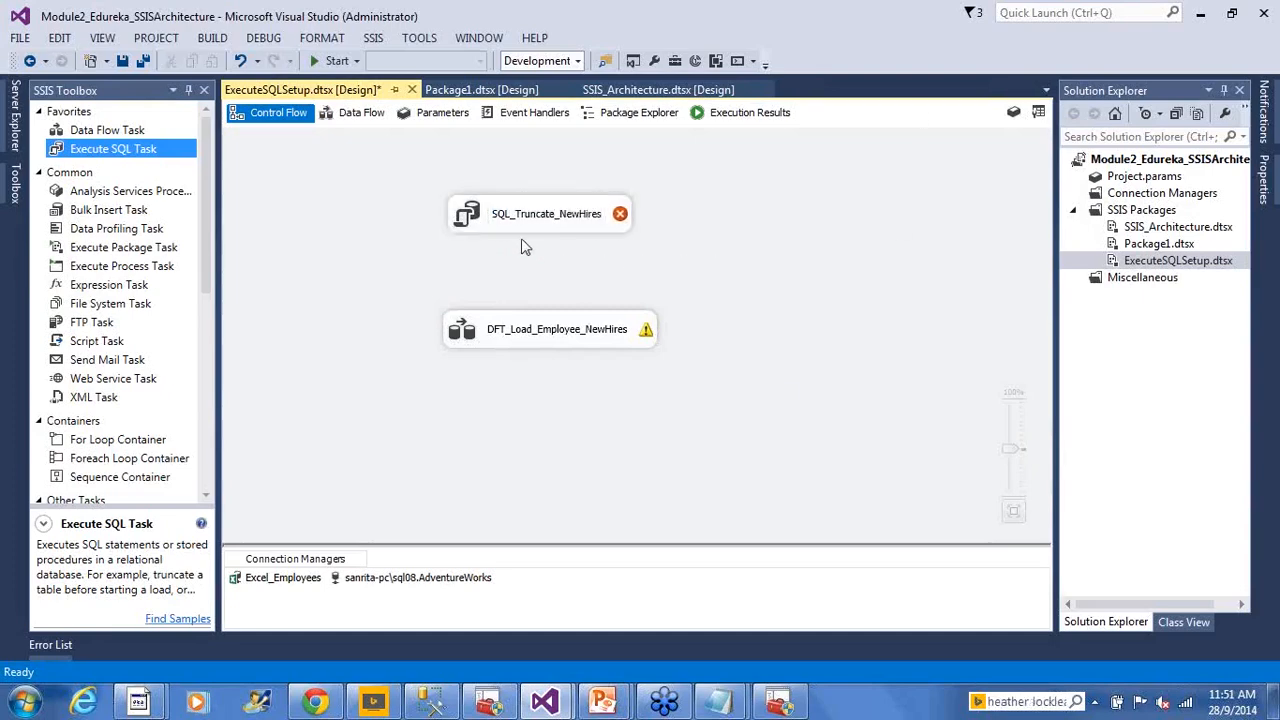
pyautogui.click(471, 226)
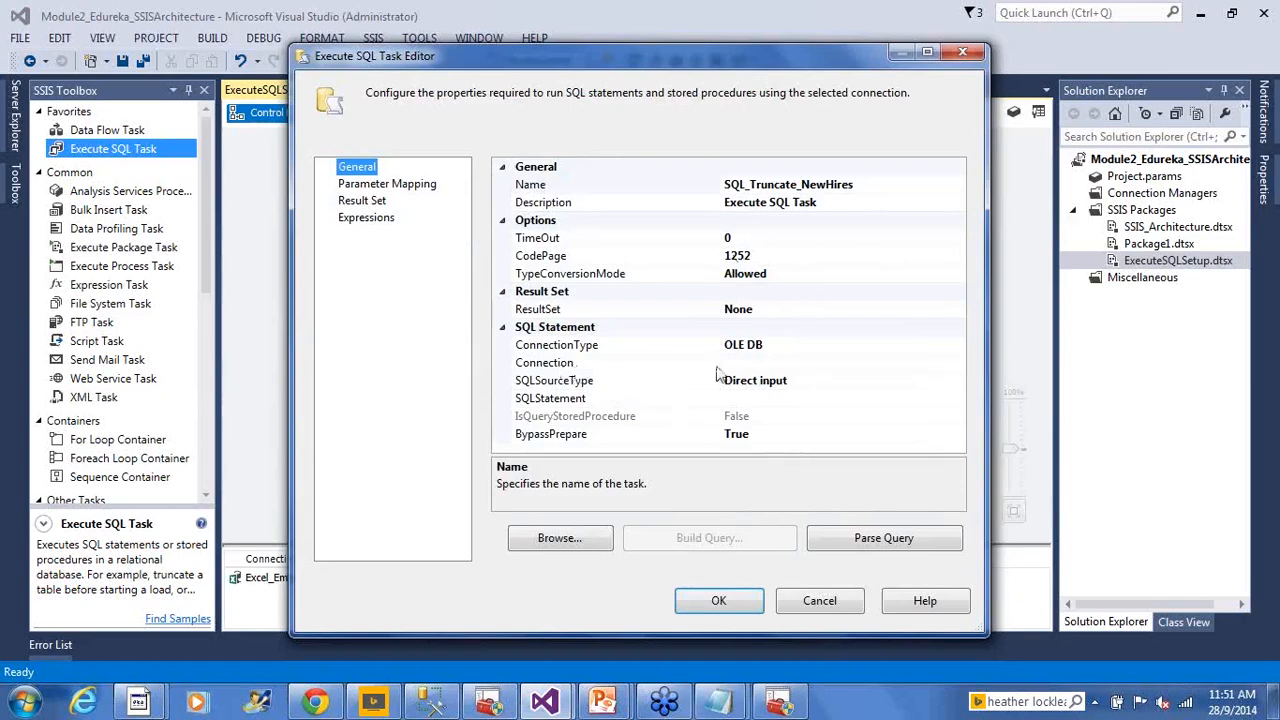
# Set the task's connection to AdventureWorks, keeping Direct input as the SQL source type
pyautogui.click(803, 366)
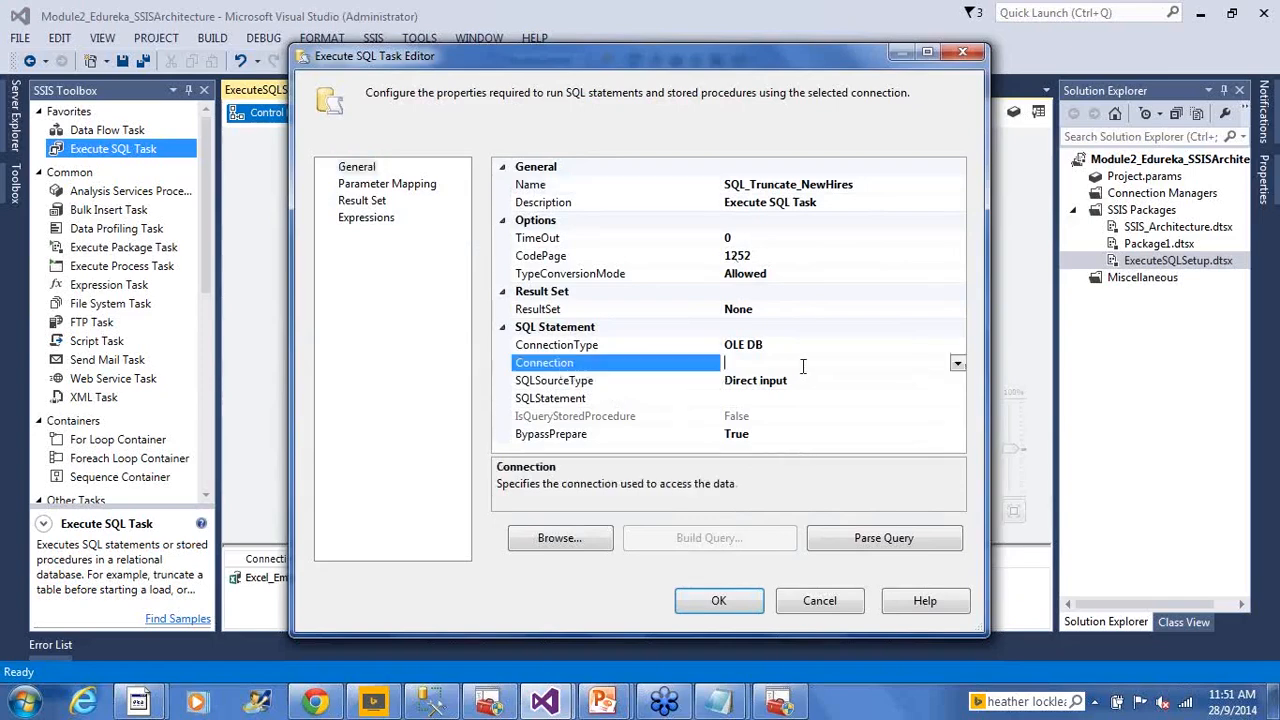
pyautogui.click(957, 367)
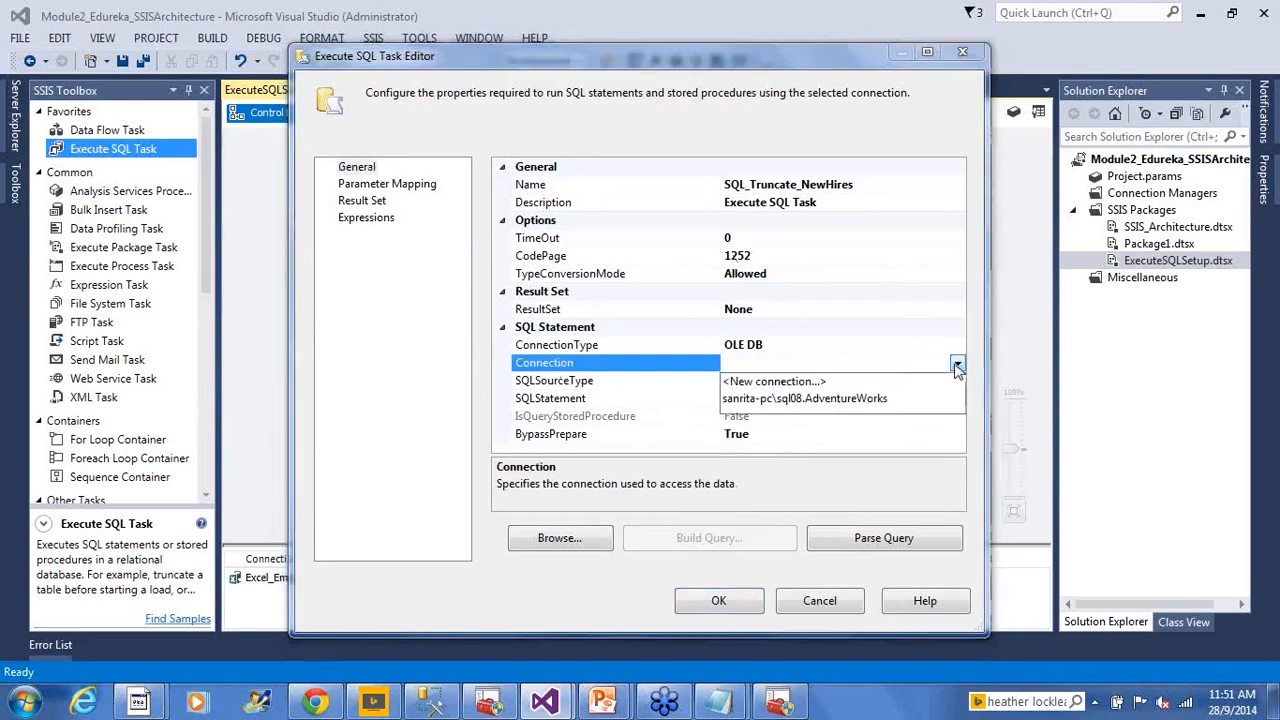
pyautogui.click(785, 400)
pyautogui.click(740, 398)
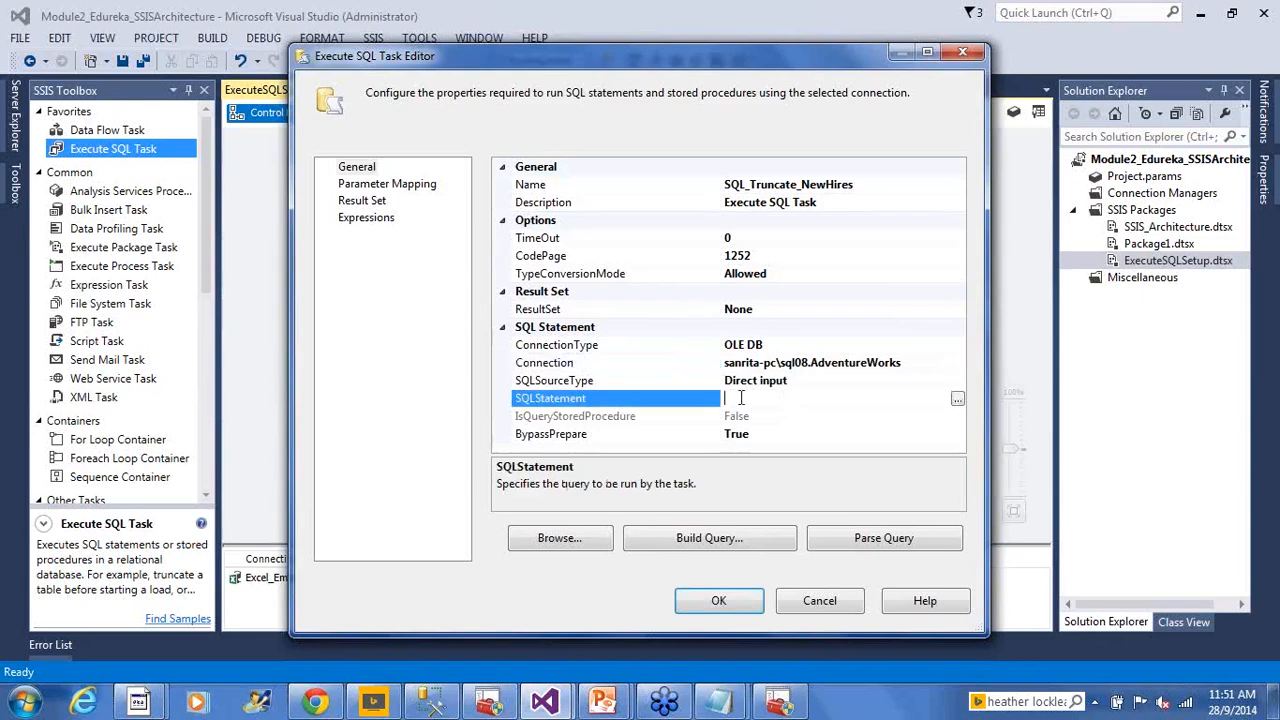
pyautogui.click(644, 381)
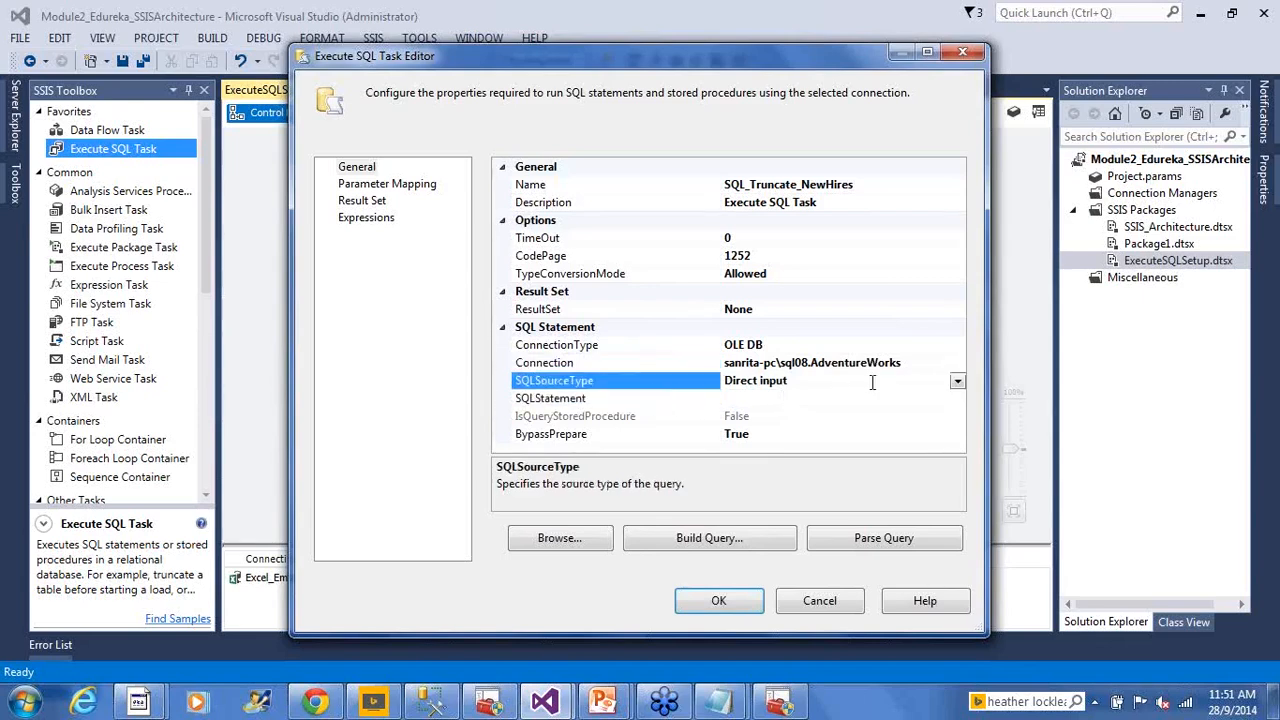
pyautogui.click(958, 382)
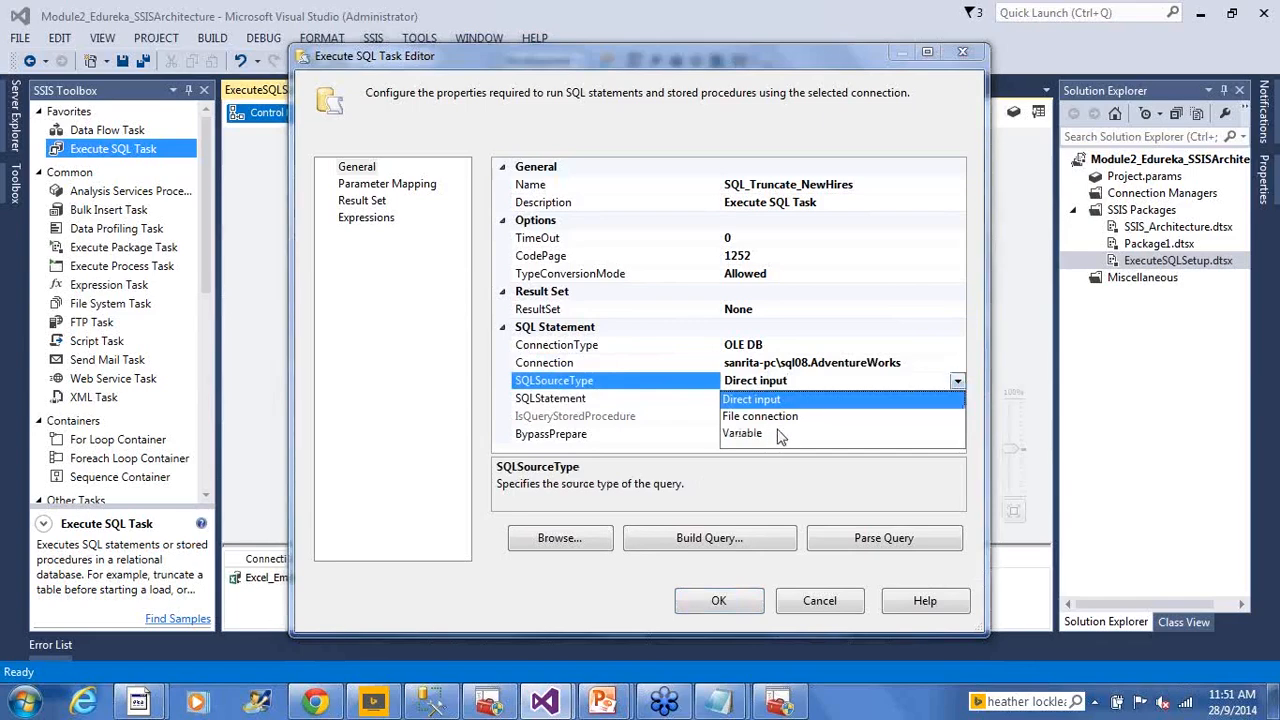
pyautogui.click(787, 400)
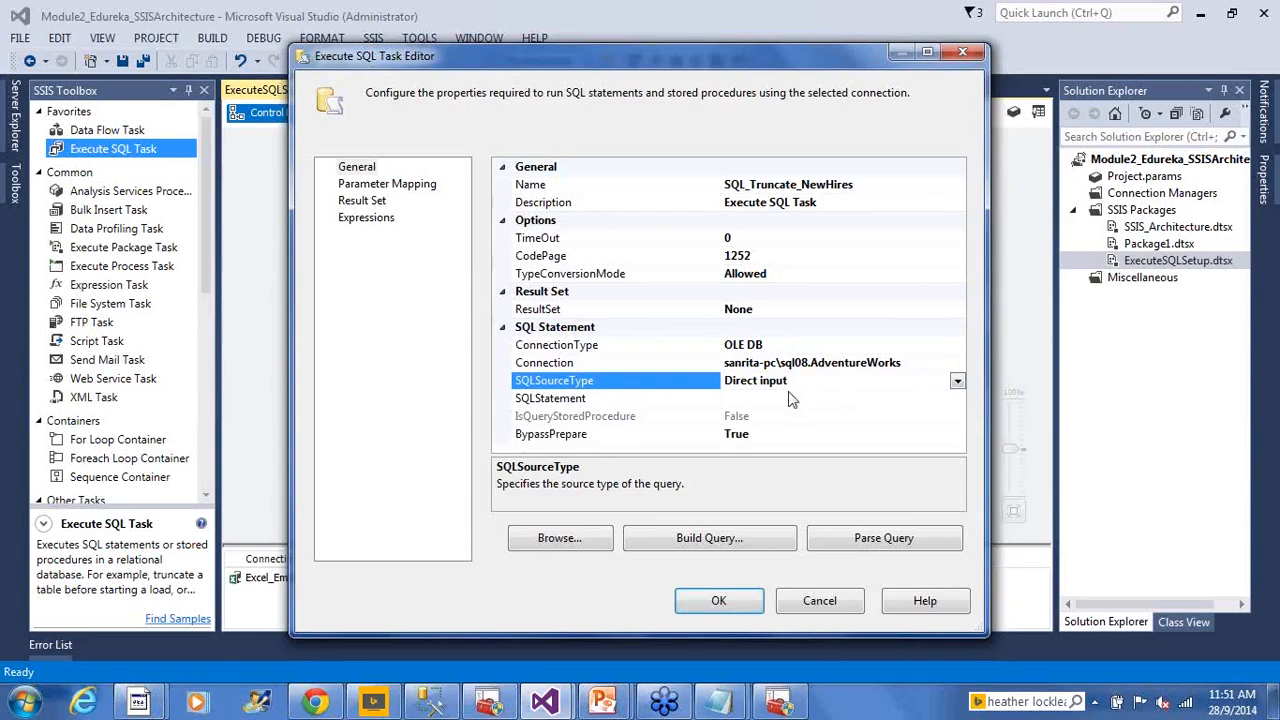
# Enter 'Truncate table HumanResources.NewHires' as the task's SQL statement
pyautogui.click(773, 400)
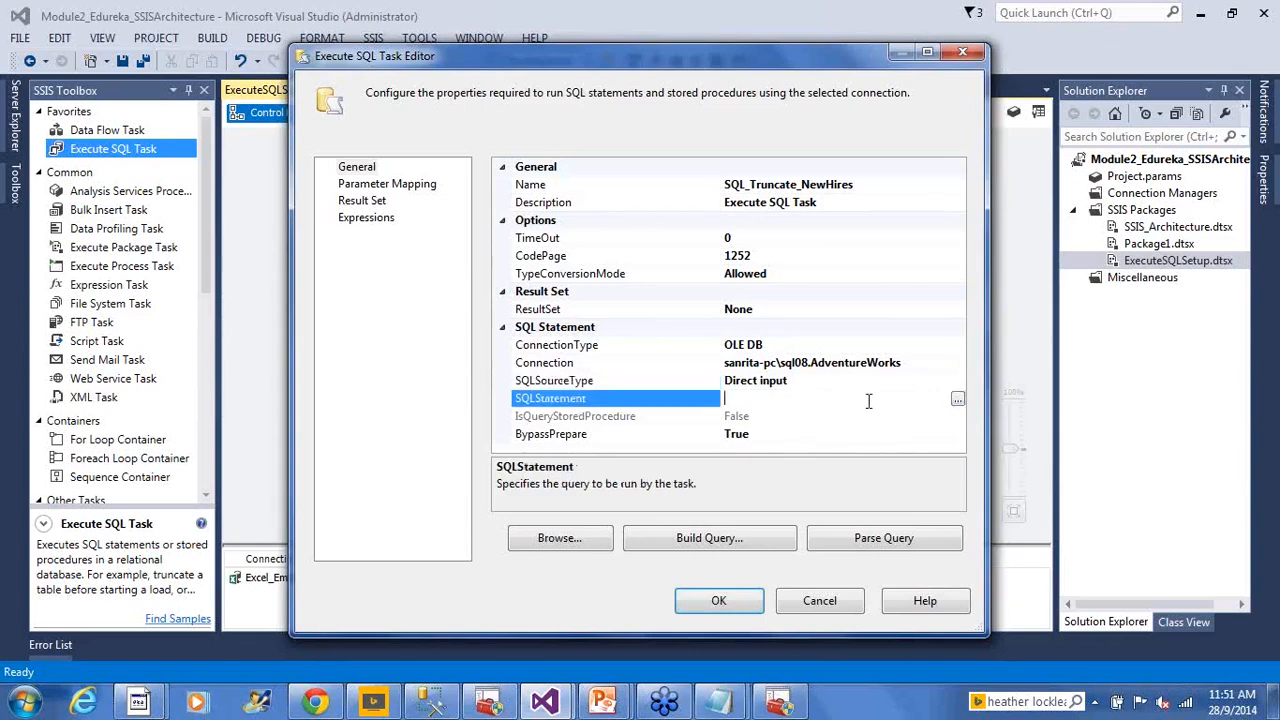
pyautogui.click(957, 398)
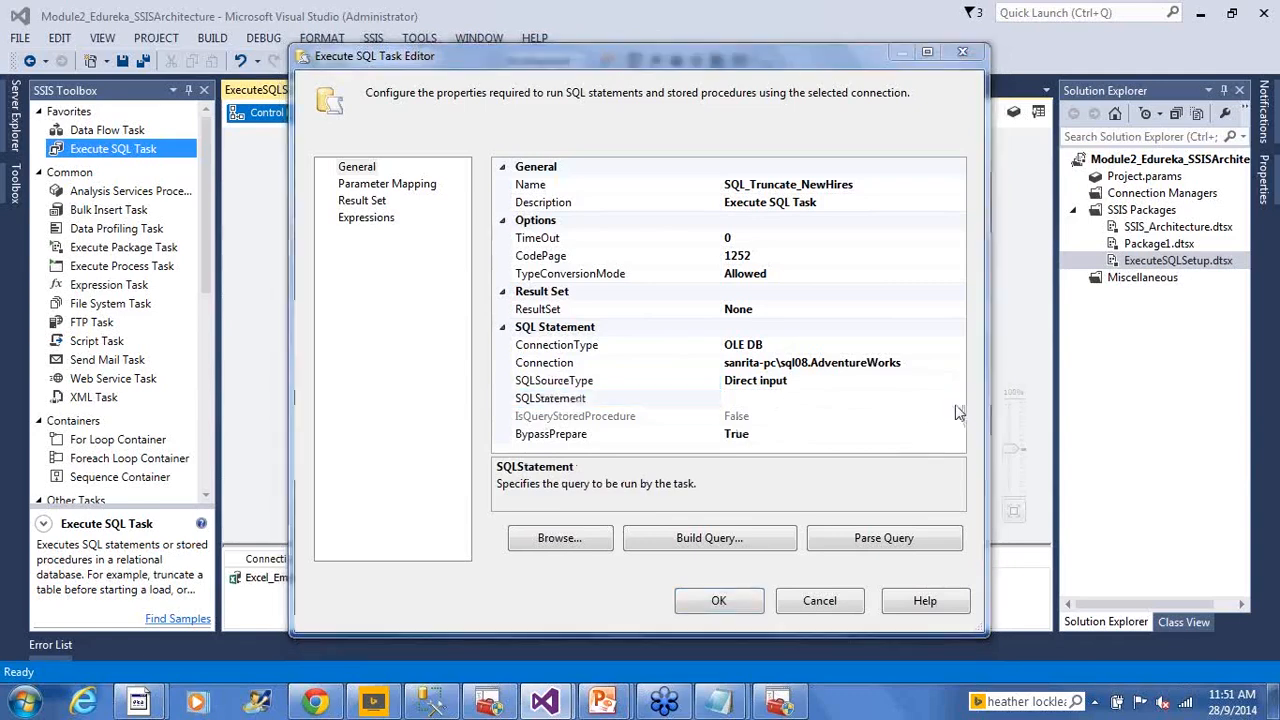
pyautogui.write('Truncate table  HumanResources.NewHires.')
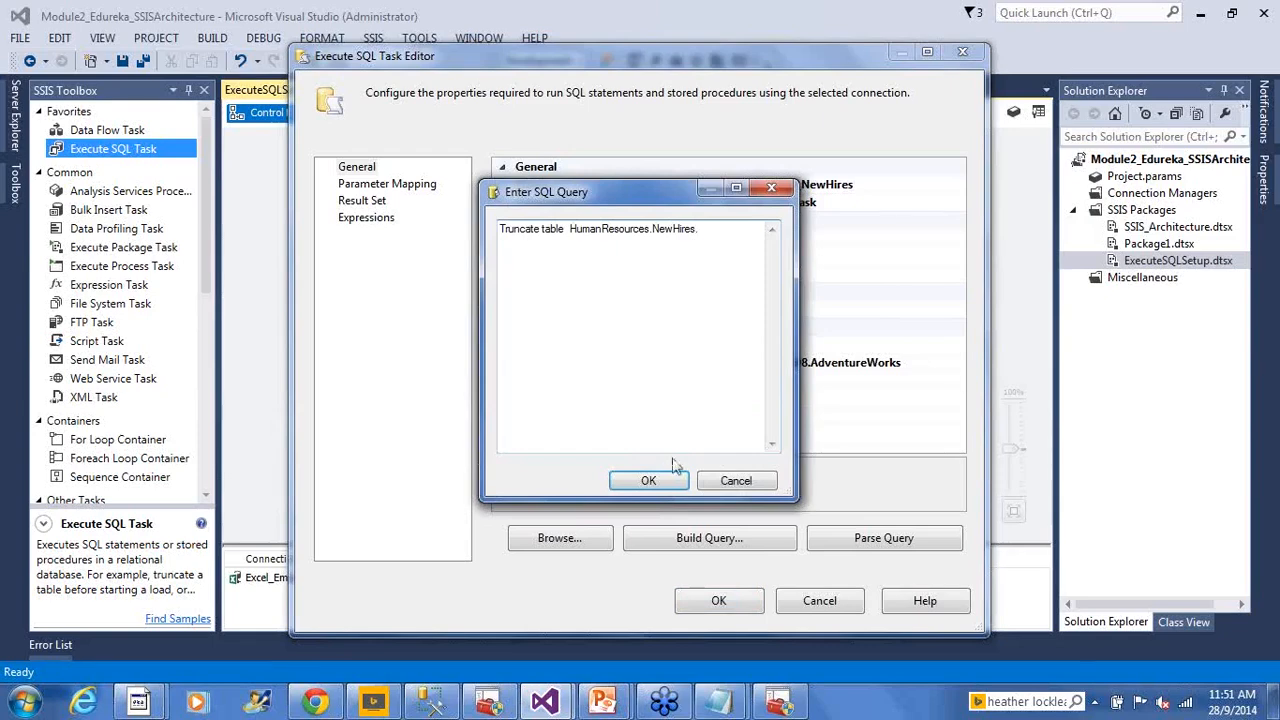
pyautogui.click(648, 480)
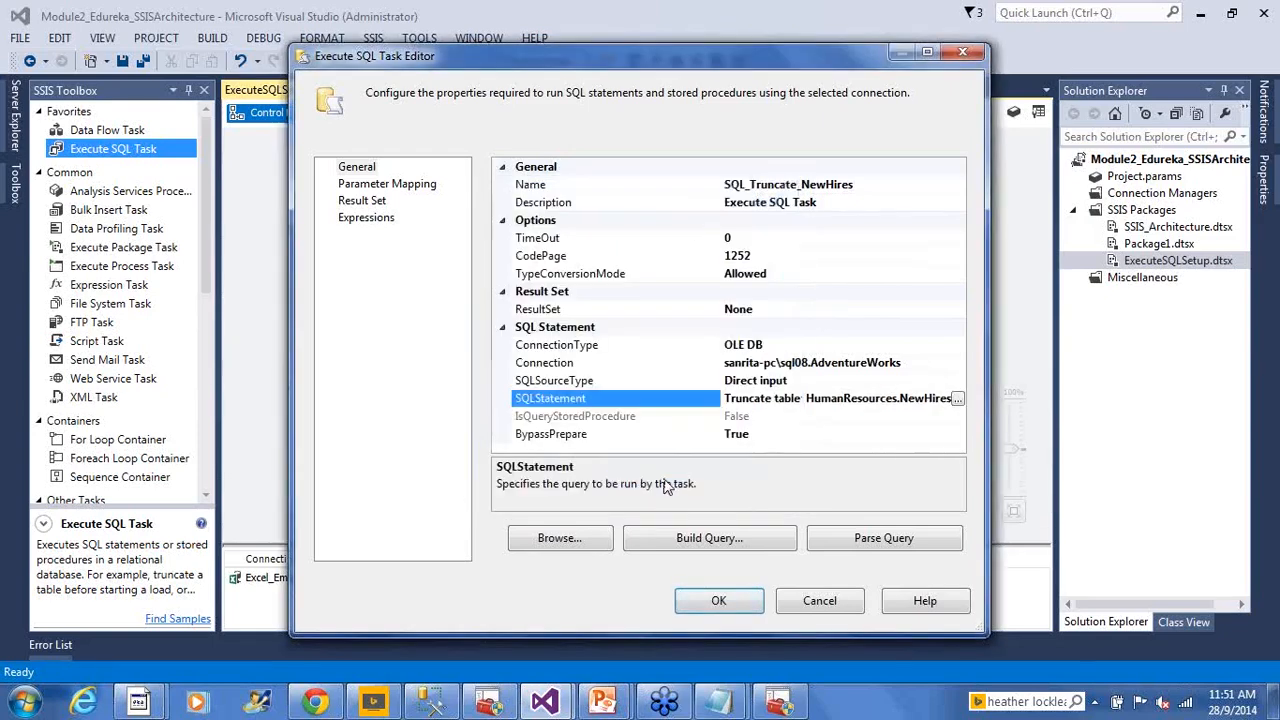
# Review the editor's pages and the connection, source type and statement, then apply the settings
pyautogui.click(408, 186)
pyautogui.click(378, 201)
pyautogui.click(366, 217)
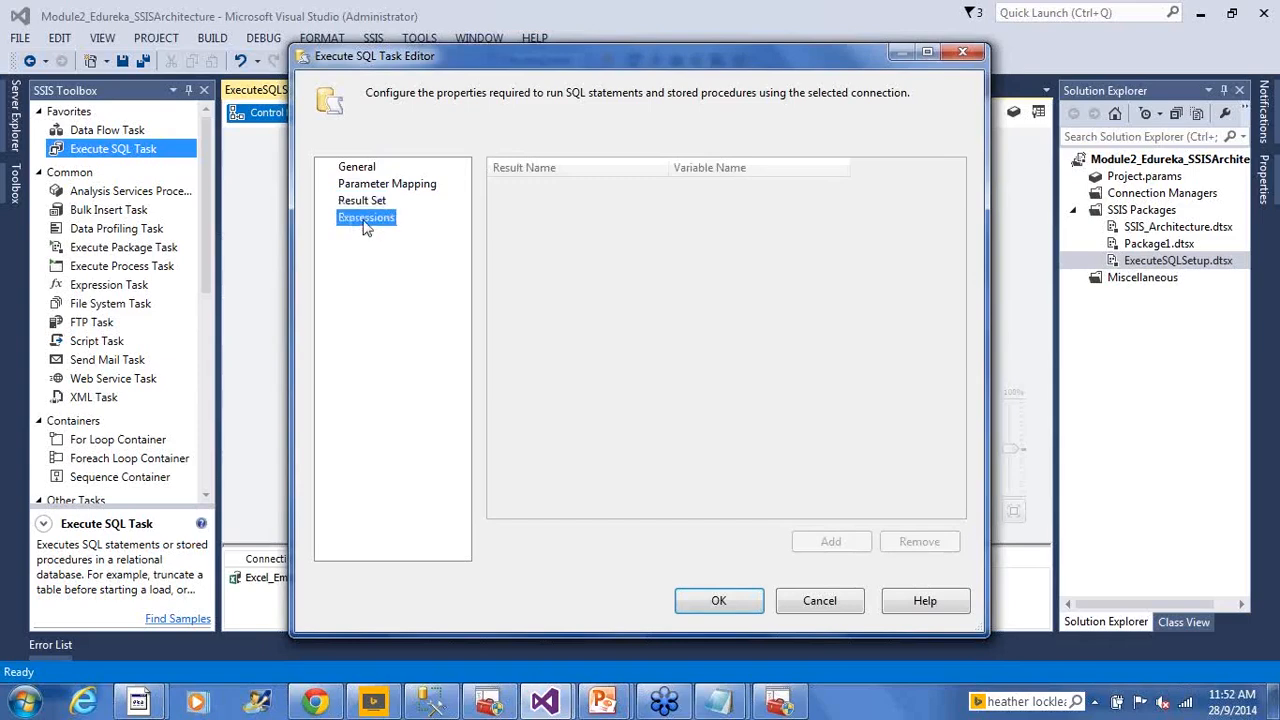
pyautogui.click(364, 170)
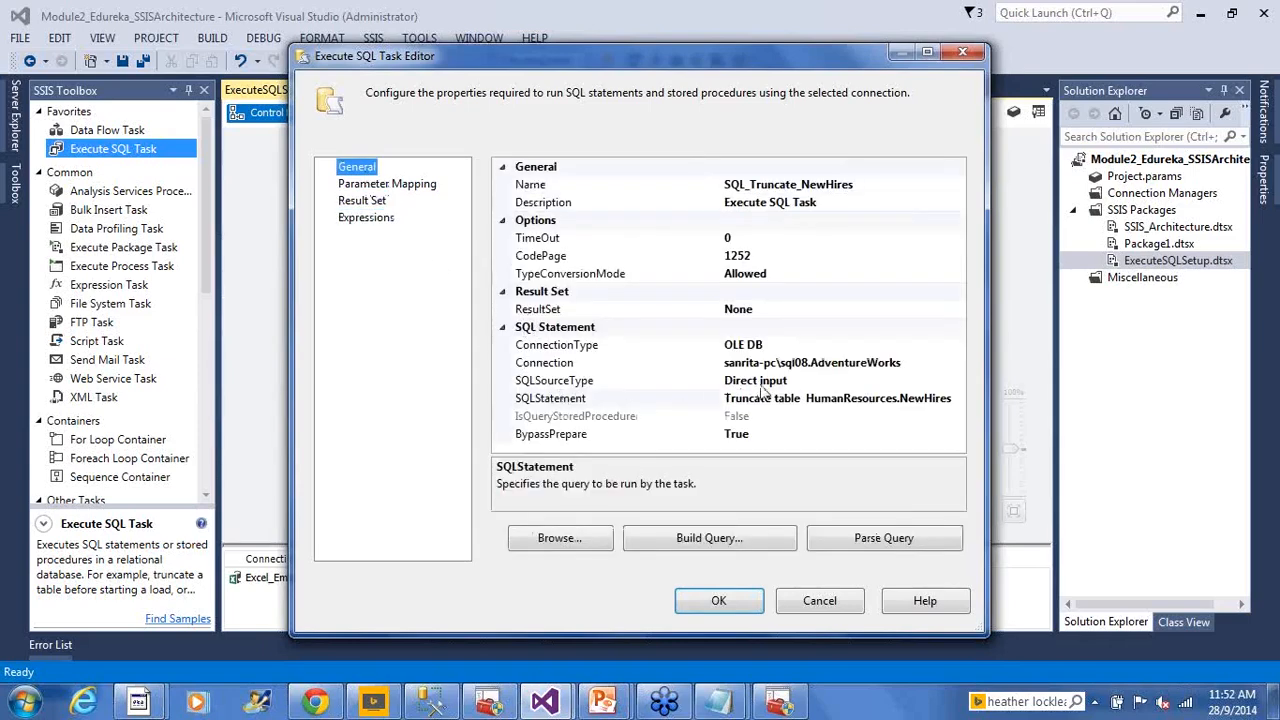
pyautogui.click(786, 364)
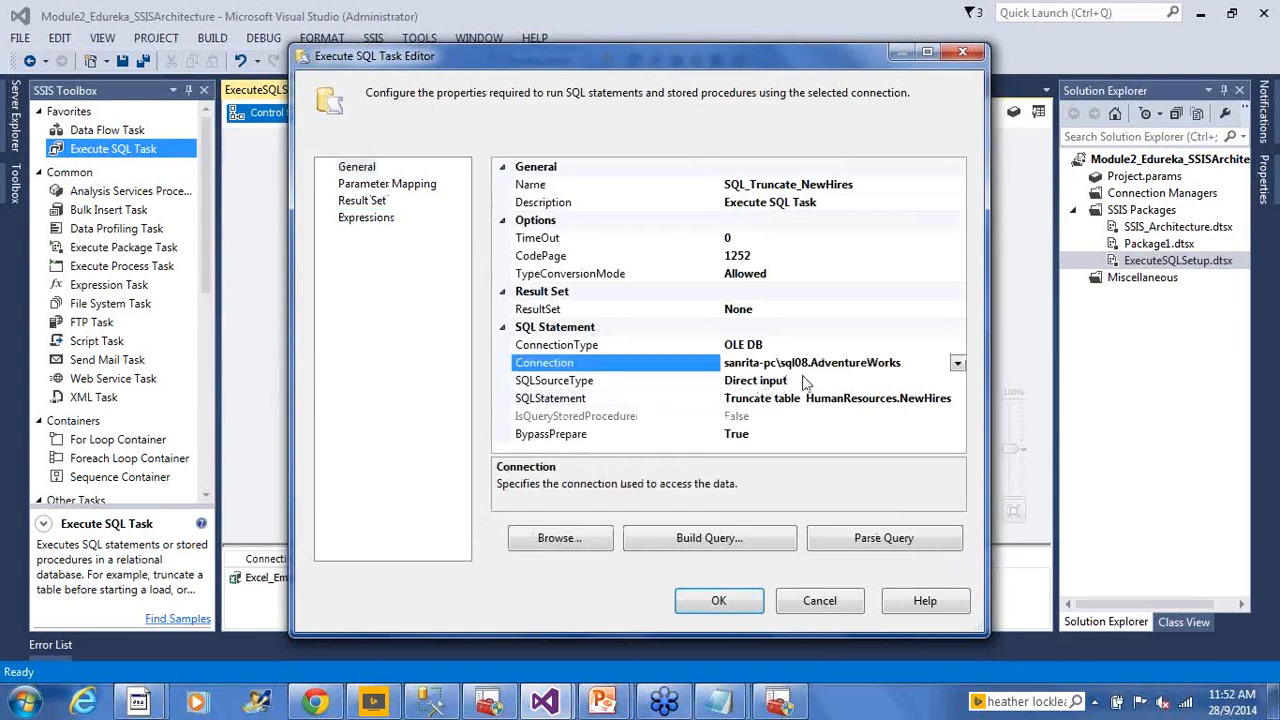
pyautogui.click(803, 380)
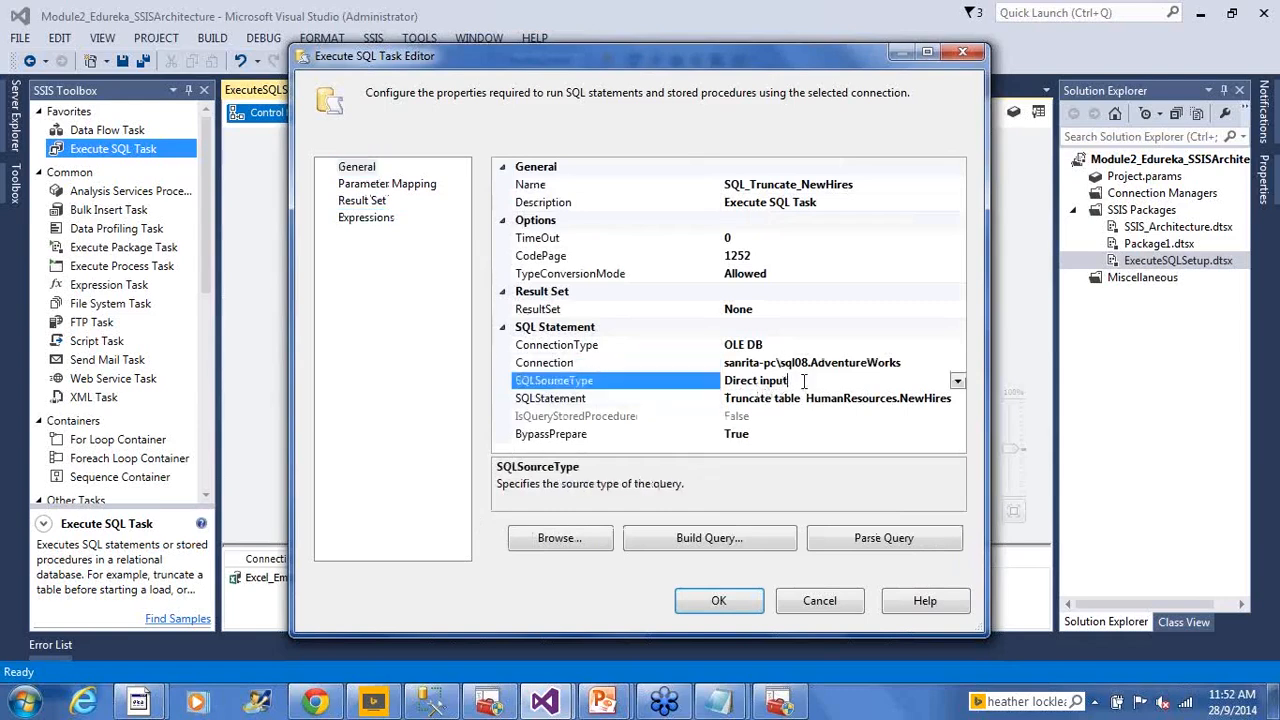
pyautogui.click(811, 404)
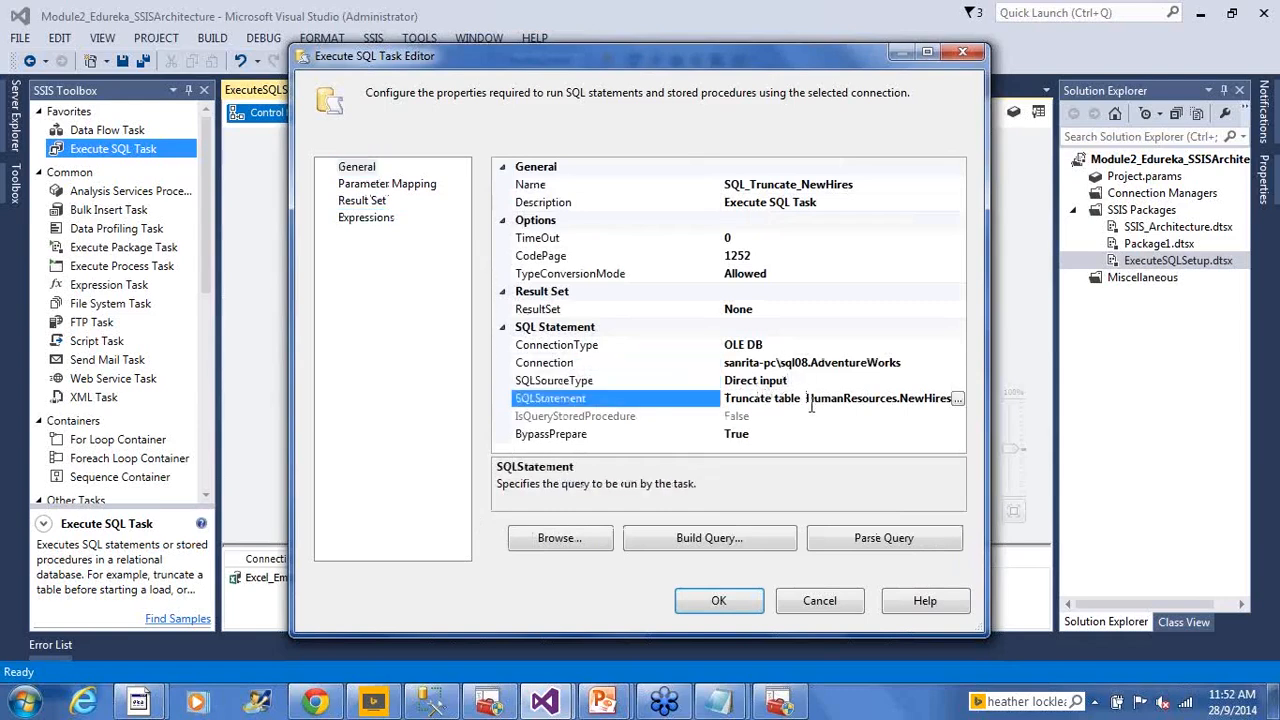
pyautogui.click(732, 610)
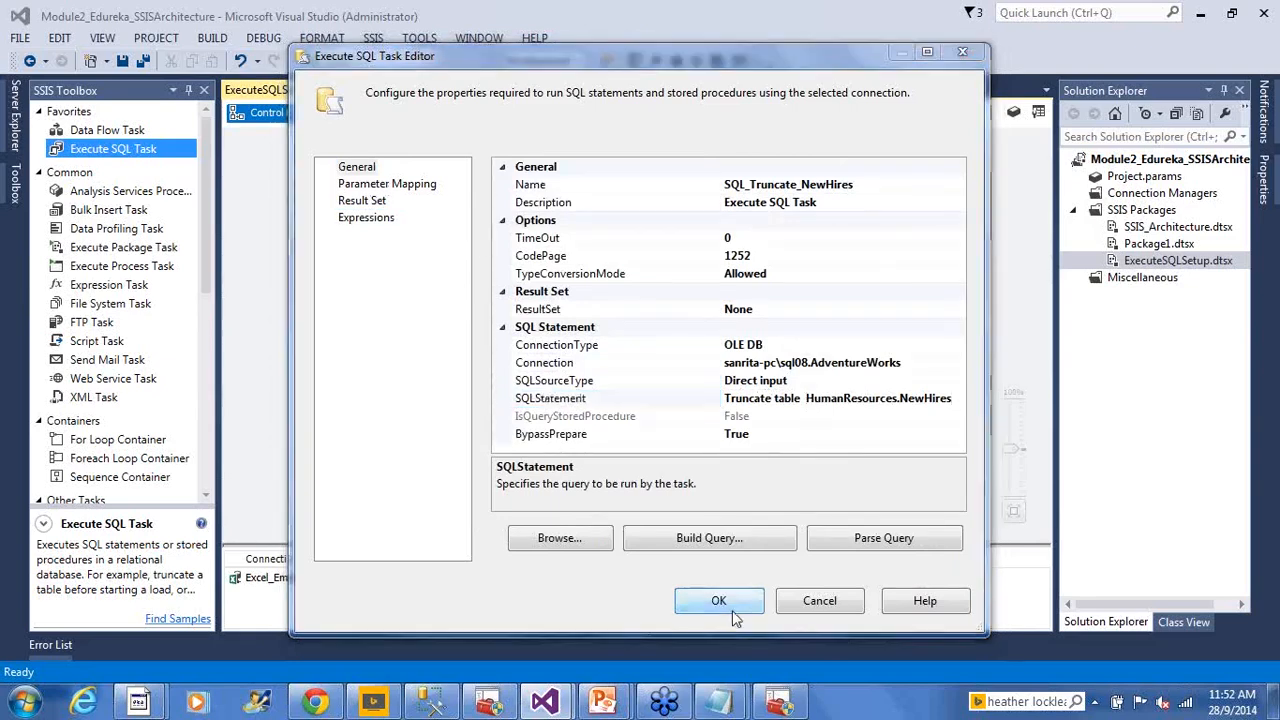
# Save the package with the configured SQL_Truncate_NewHires task
pyautogui.hotkey('ctrl', 's')
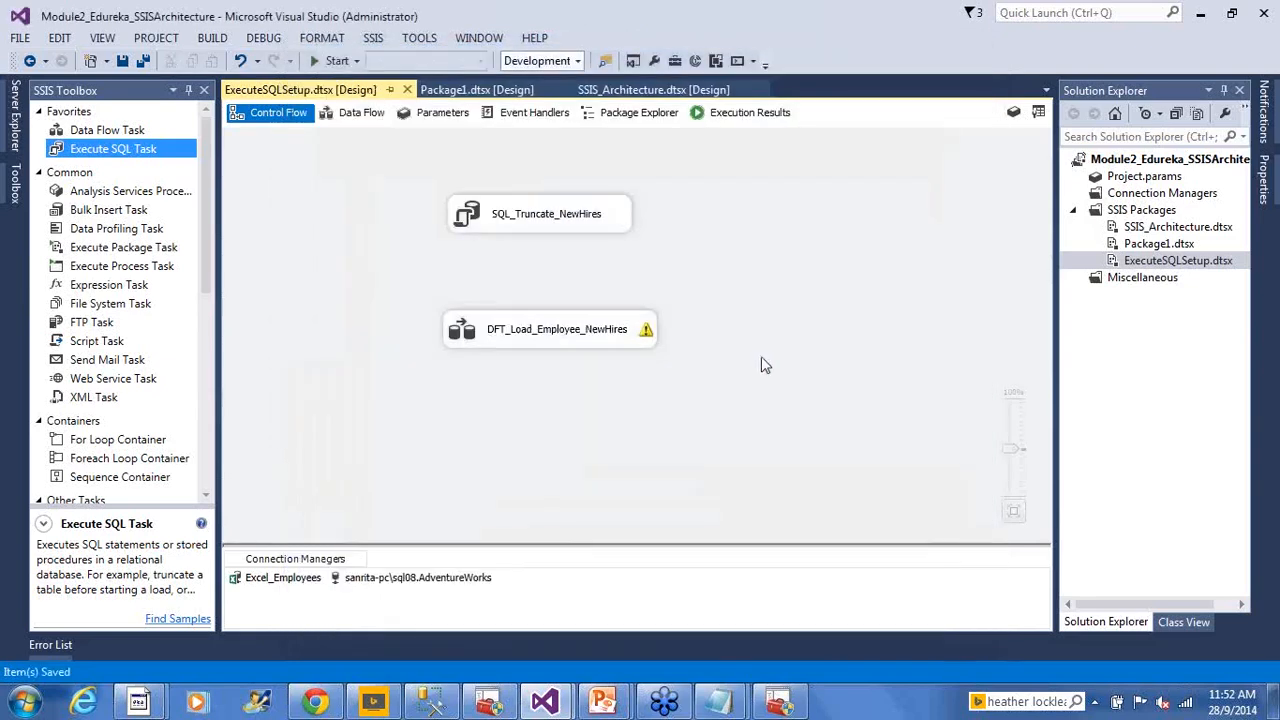
pyautogui.click(124, 62)
pyautogui.click(551, 220)
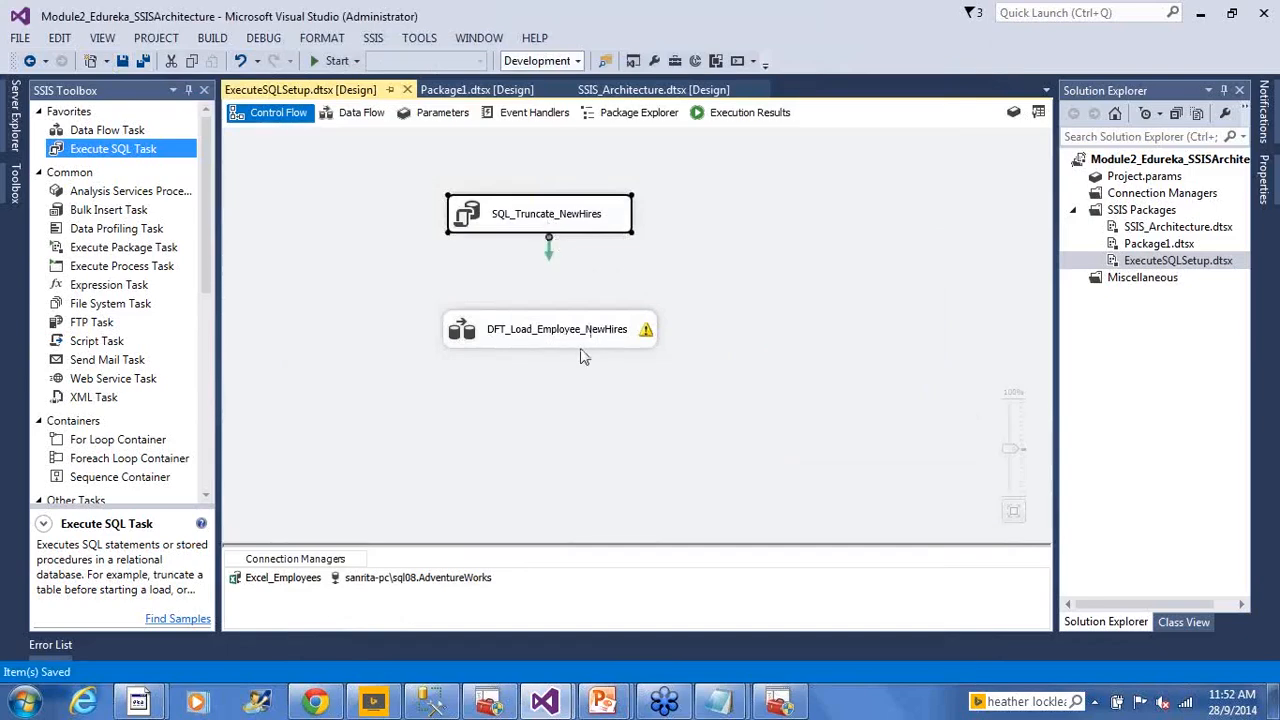
pyautogui.click(679, 320)
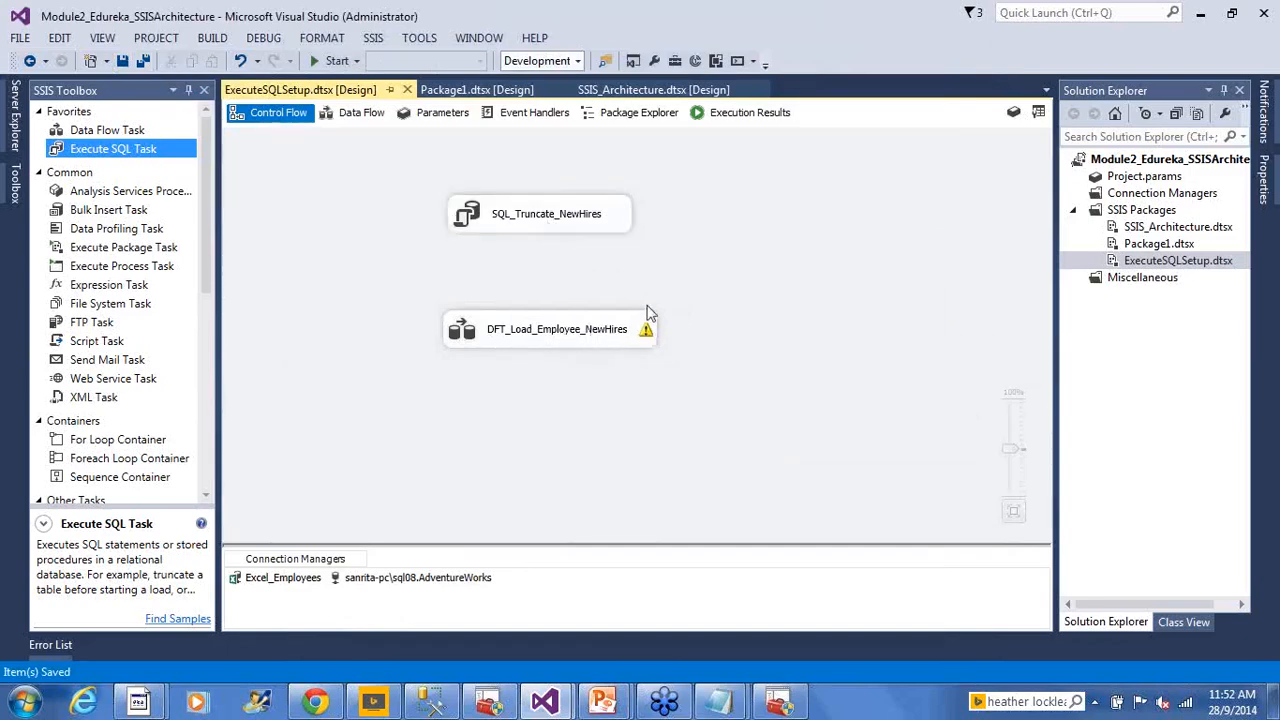
# Connect SQL_Truncate_NewHires to DFT_Load_Employee_NewHires with a success arrow and save
pyautogui.click(569, 222)
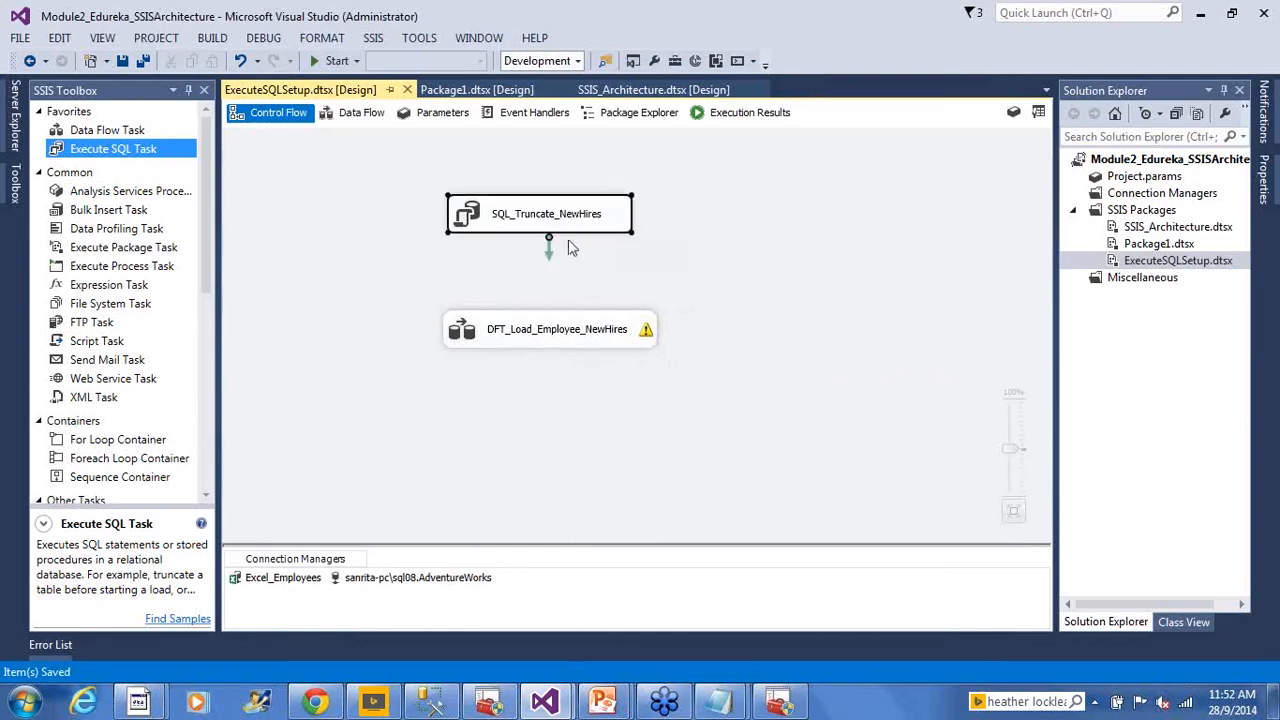
pyautogui.click(562, 330)
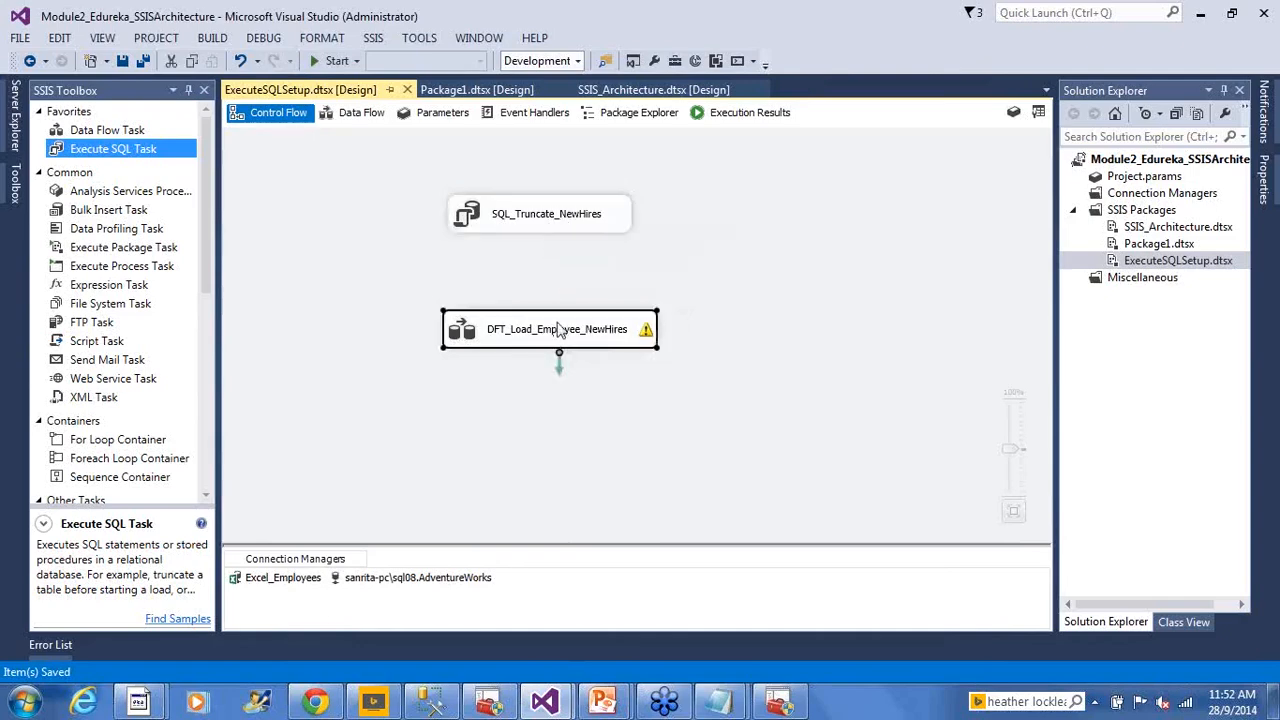
pyautogui.click(562, 215)
pyautogui.moveTo(551, 262); pyautogui.dragTo(550, 330)
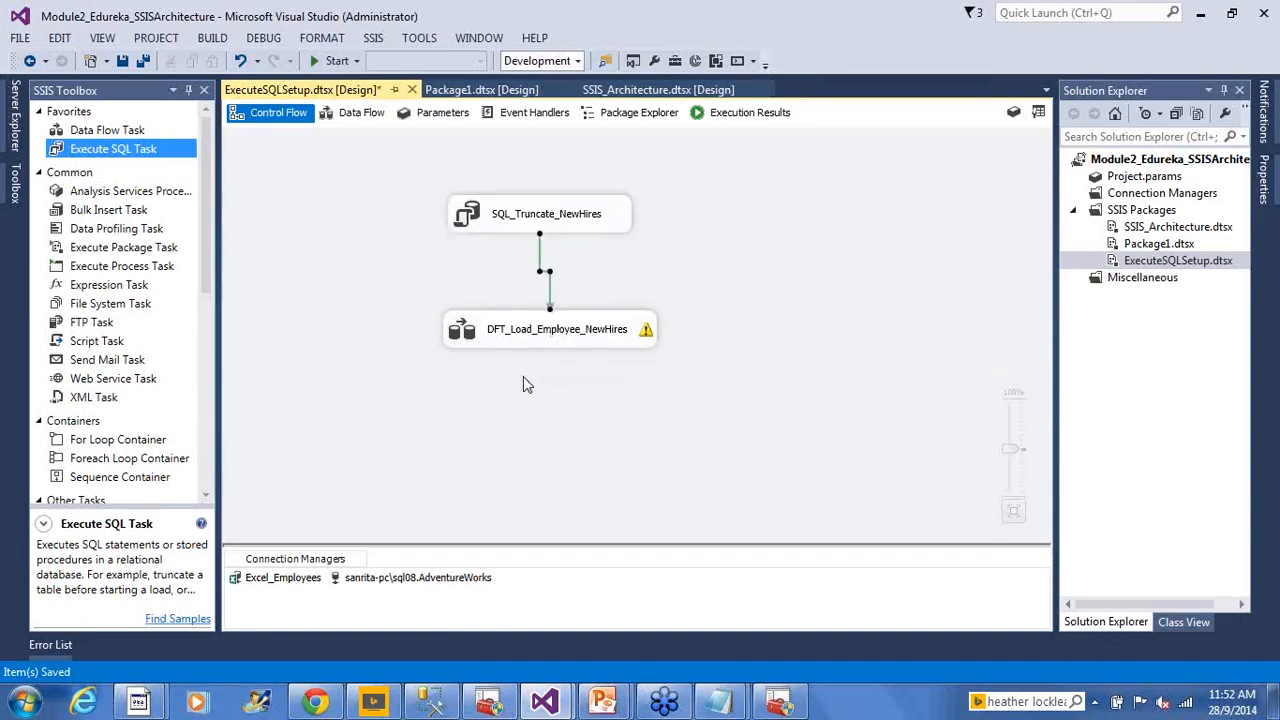
pyautogui.click(524, 212)
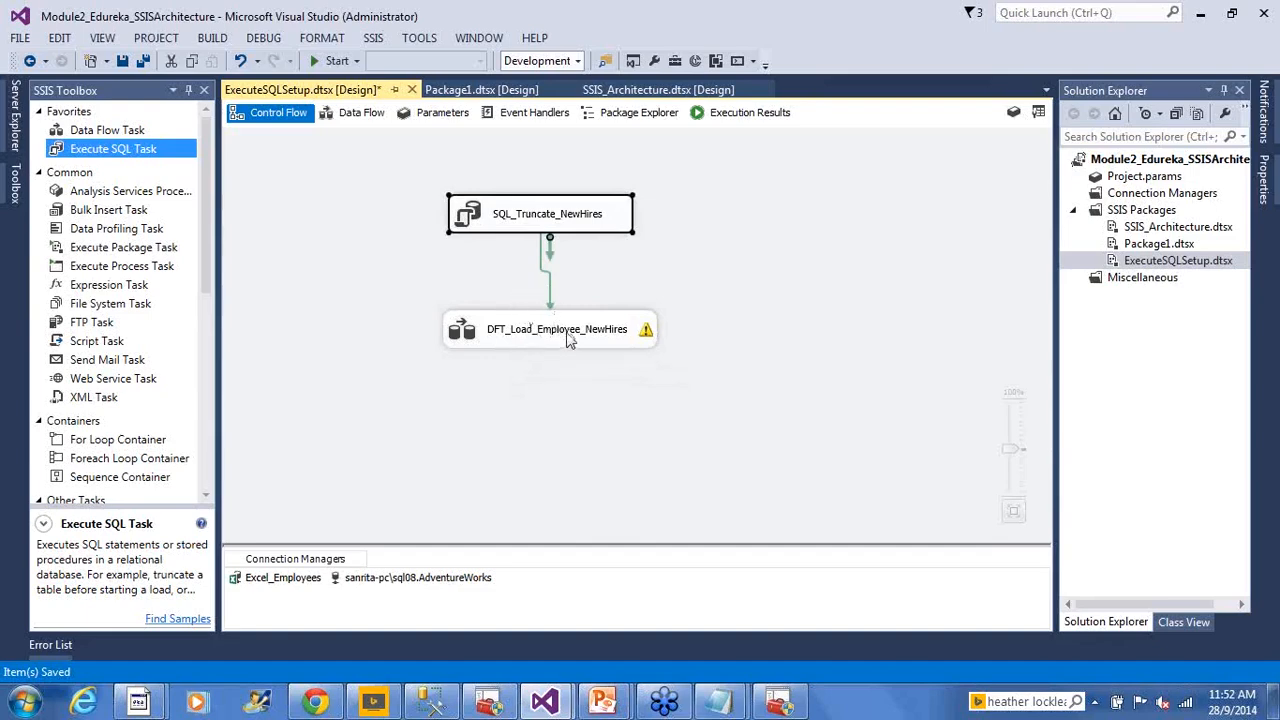
pyautogui.click(567, 343)
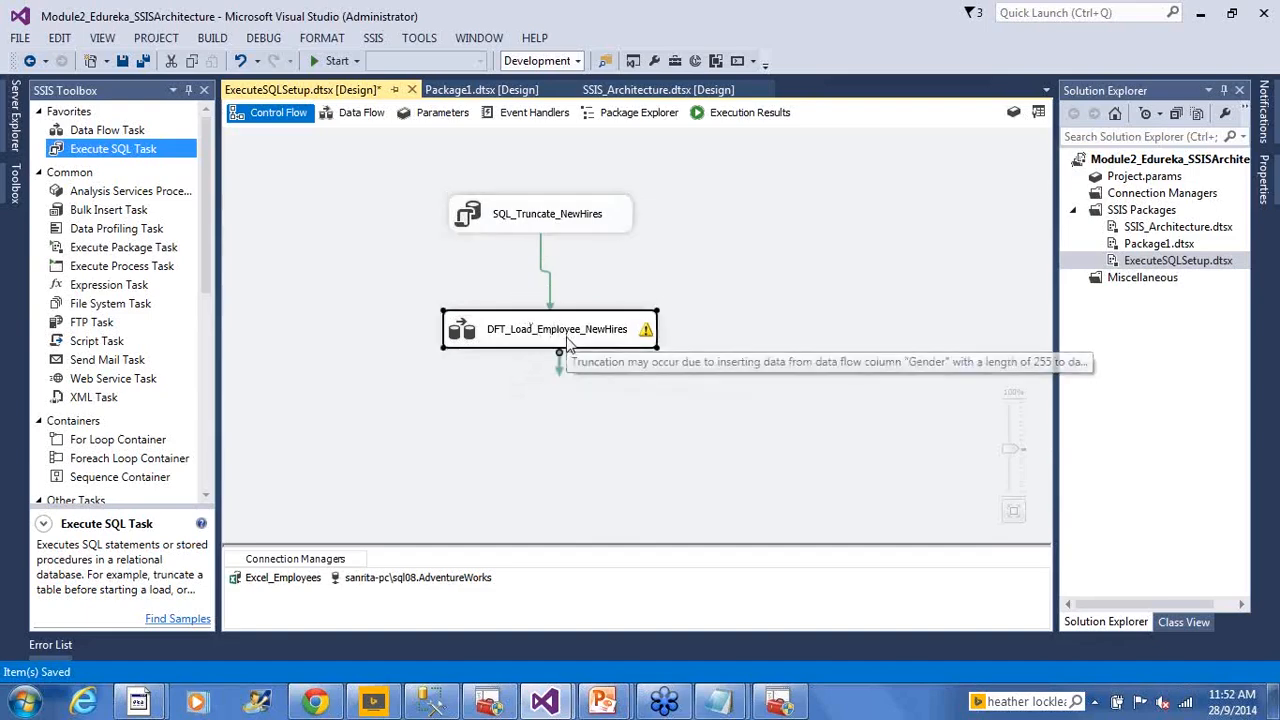
pyautogui.click(565, 415)
pyautogui.hotkey('ctrl', 's')
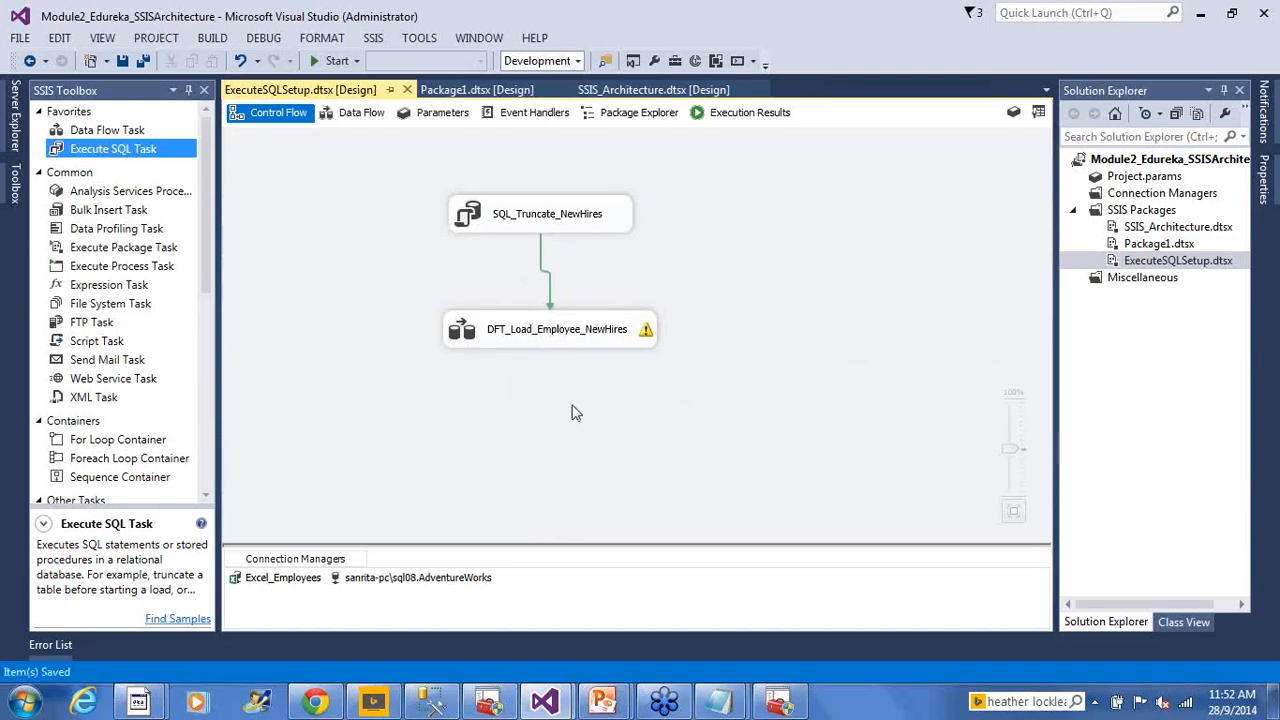
# Execute the ExecuteSQLSetup.dtsx package from Solution Explorer
pyautogui.click(1125, 265)
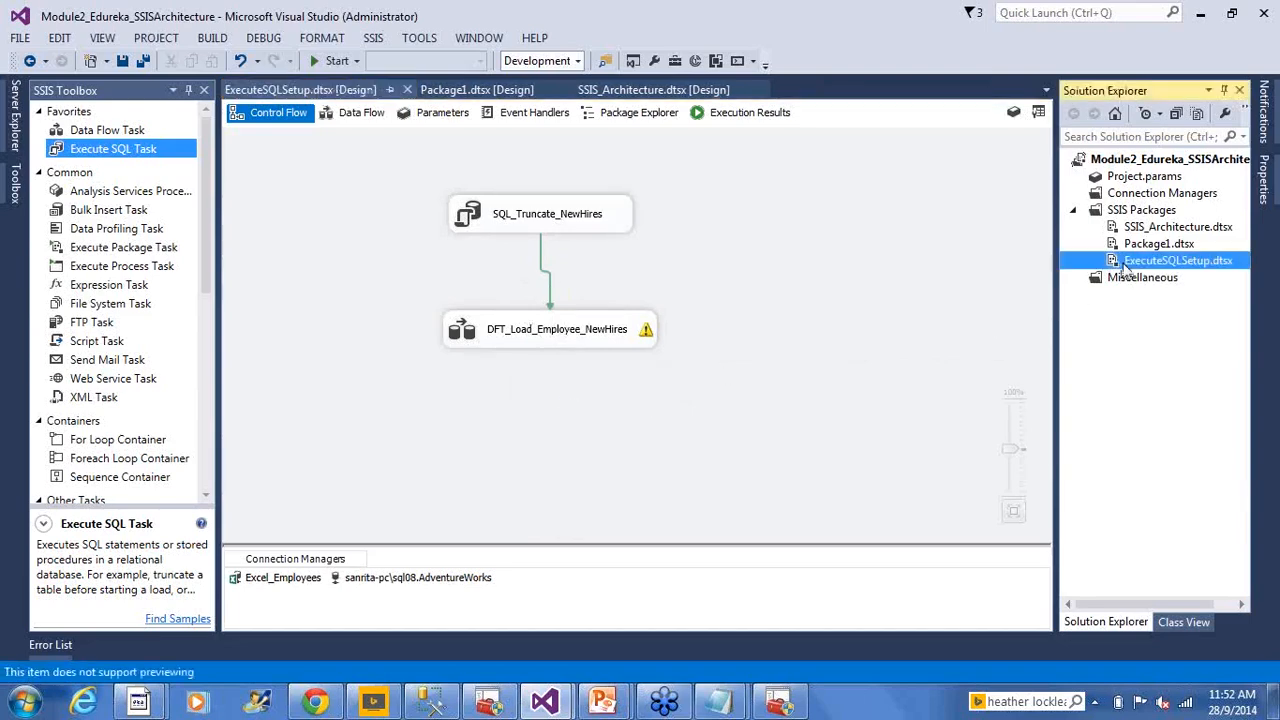
pyautogui.rightClick(1125, 265)
pyautogui.click(965, 298)
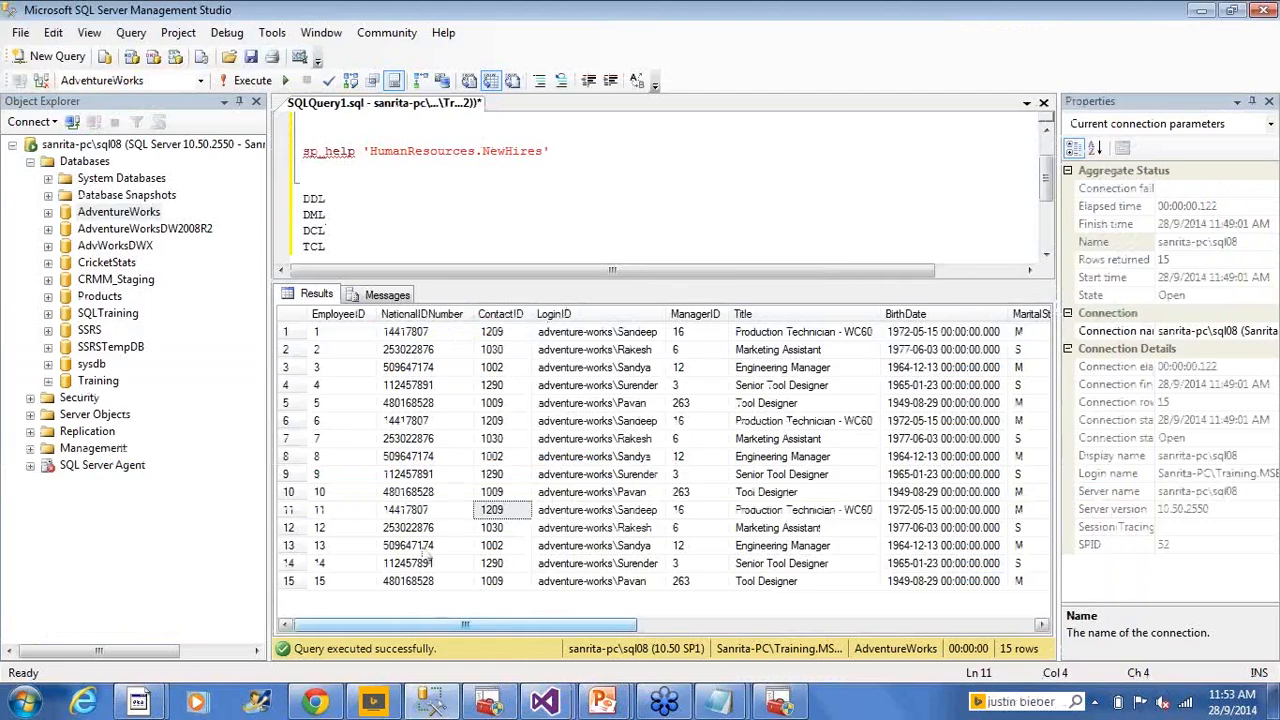
# Re-run 'select * from HumanResources.NewHires' to confirm 5 rows, then return to Visual Studio
pyautogui.scroll(1, 480, 160)
pyautogui.click(477, 143)
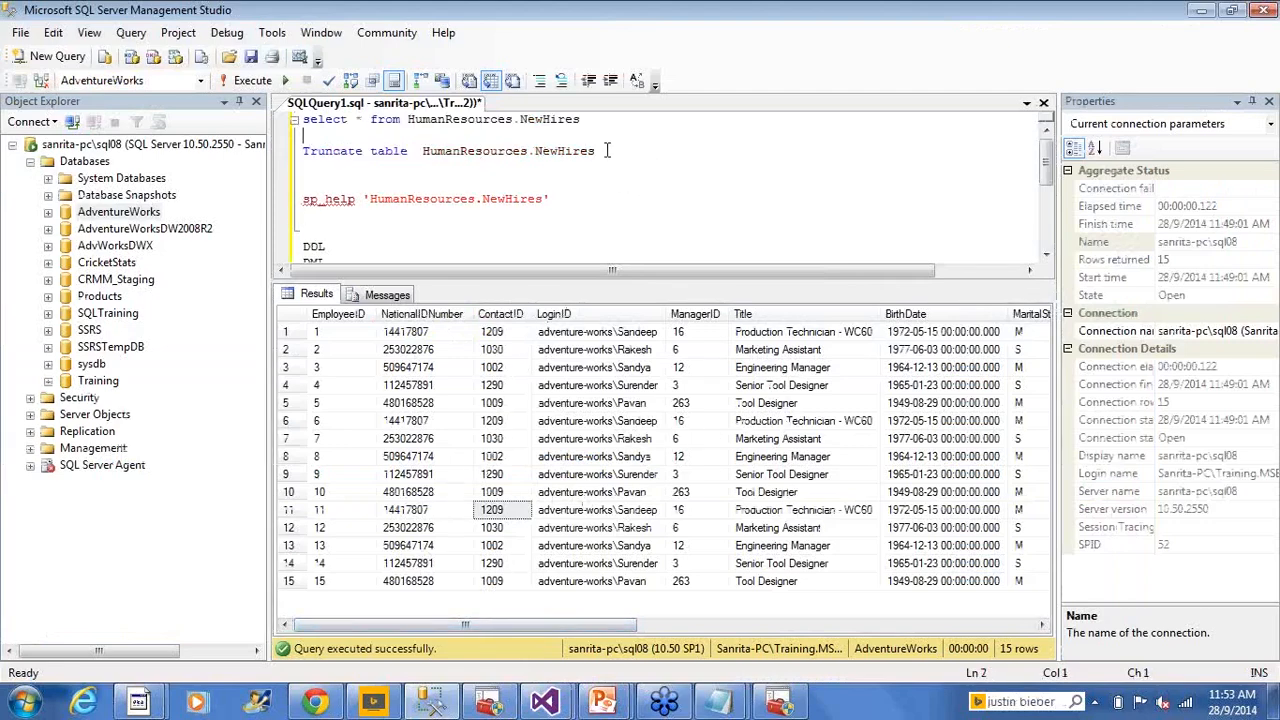
pyautogui.moveTo(578, 120); pyautogui.dragTo(302, 120)
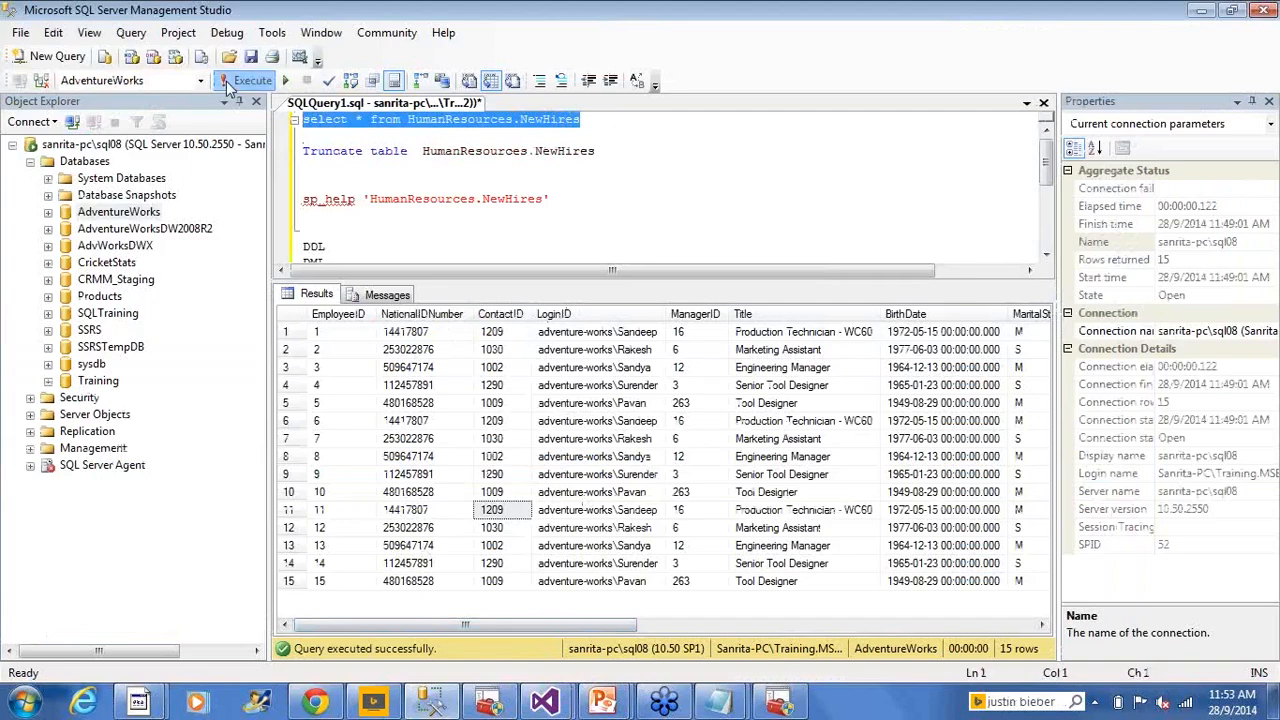
pyautogui.click(228, 85)
pyautogui.click(290, 313)
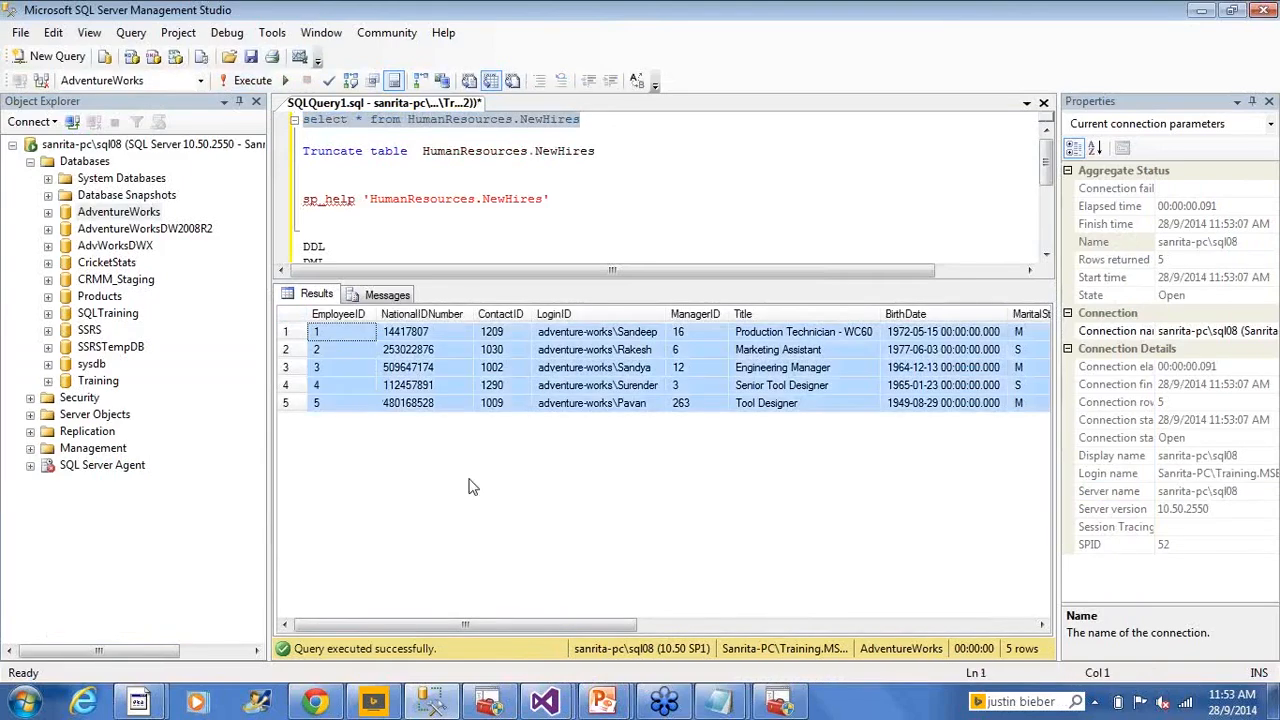
pyautogui.hotkey('alt', 'Tab')
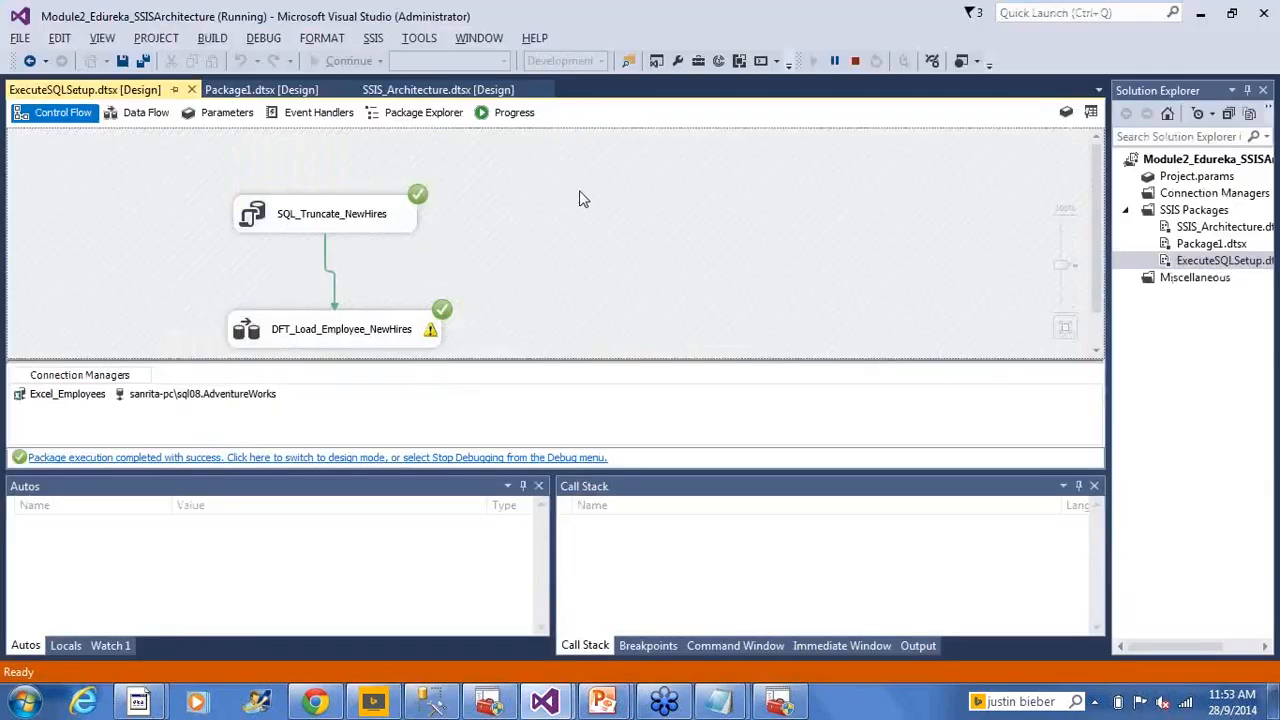
# Stop debugging, execute ExecuteSQLSetup.dtsx again, and switch to SQL Server Management Studio
pyautogui.click(855, 61)
pyautogui.rightClick(1166, 260)
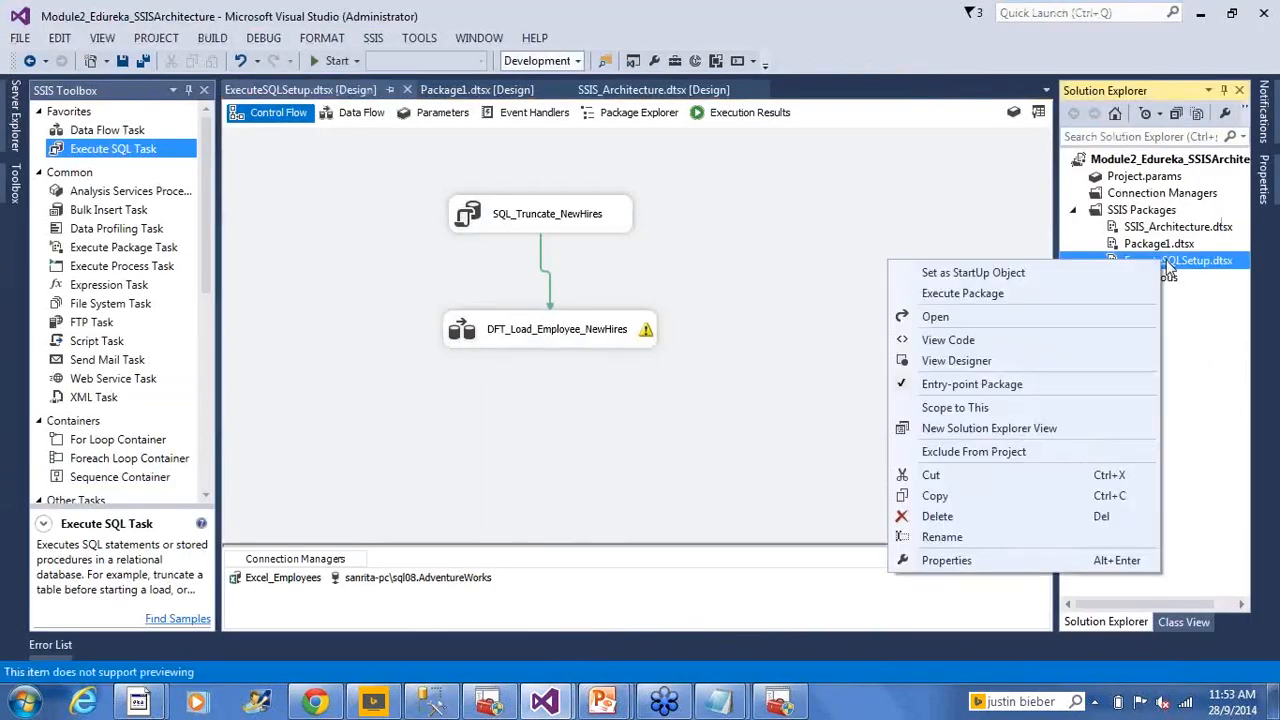
pyautogui.click(1015, 289)
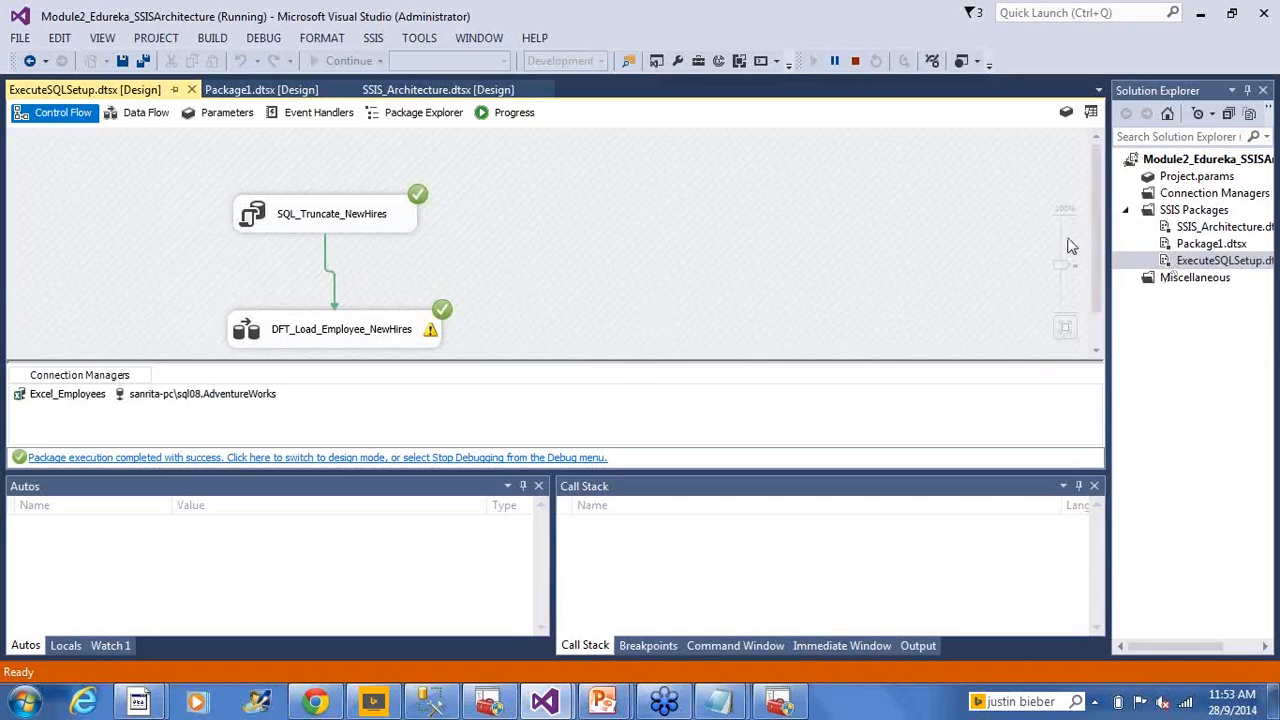
pyautogui.hotkey('alt', 'Tab')
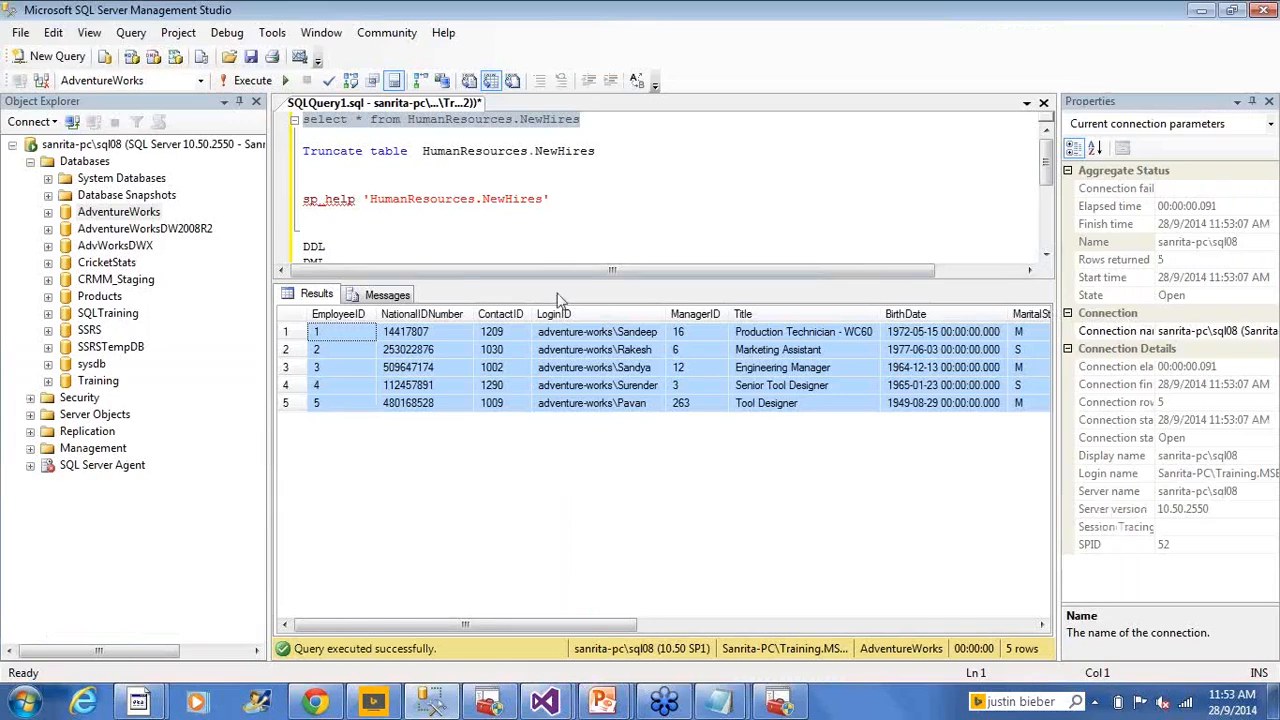
# Re-run the NewHires select showing 5 rows, then stop debugging in Visual Studio
pyautogui.moveTo(580, 119); pyautogui.dragTo(302, 119)
pyautogui.click(245, 80)
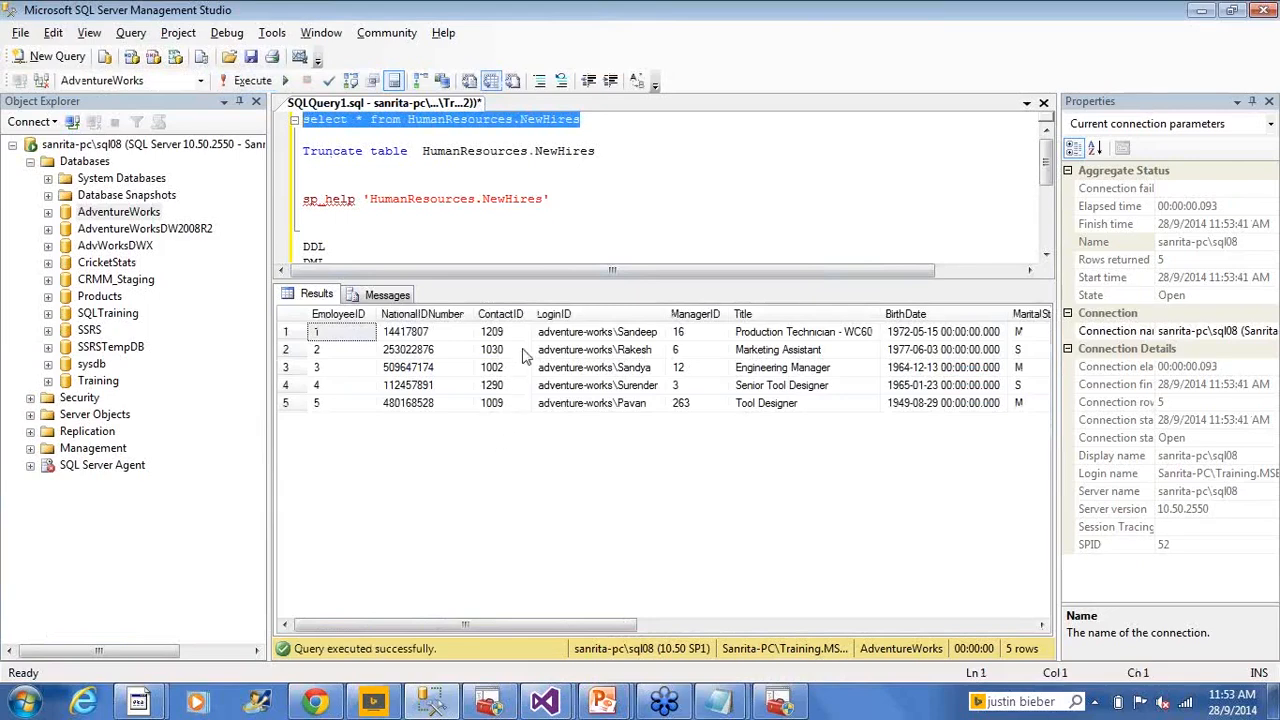
pyautogui.hotkey('alt', 'Tab')
pyautogui.click(857, 61)
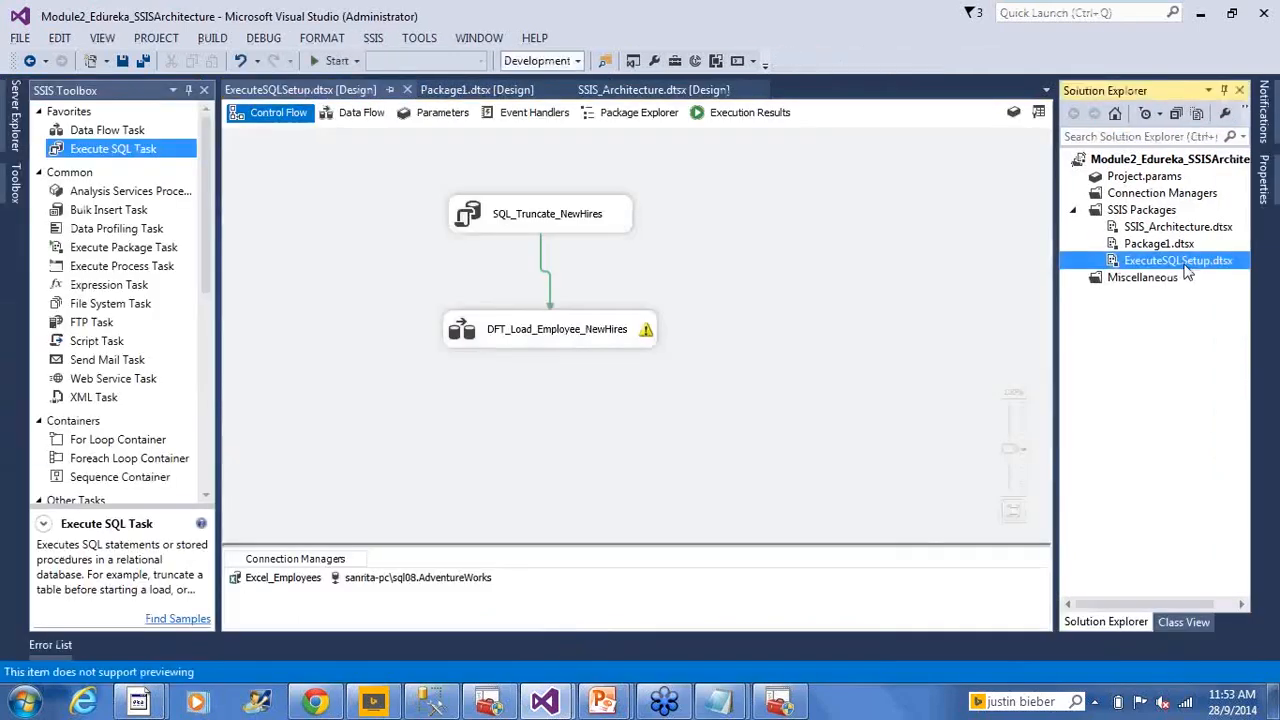
# Execute the package a third time, view the DFT_Load_Employee_NewHires data flow, then stop debugging
pyautogui.rightClick(1178, 264)
pyautogui.click(1122, 301)
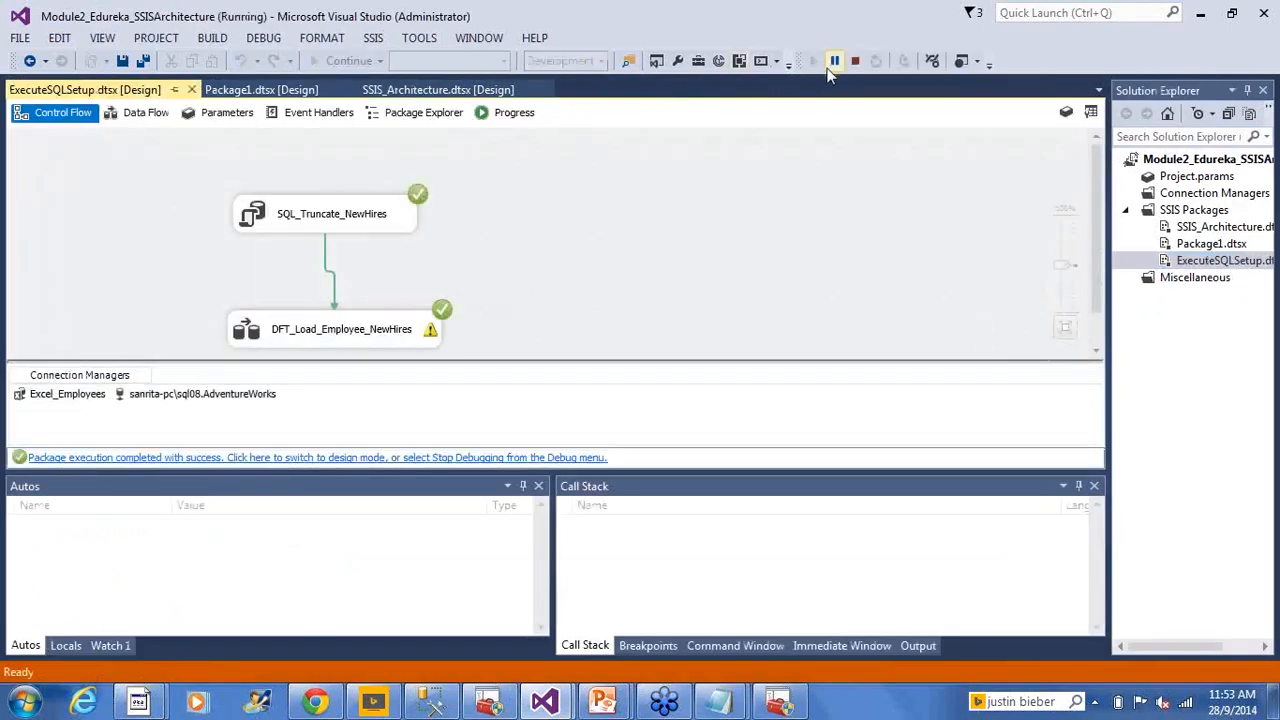
pyautogui.click(280, 340)
pyautogui.doubleClick(280, 340)
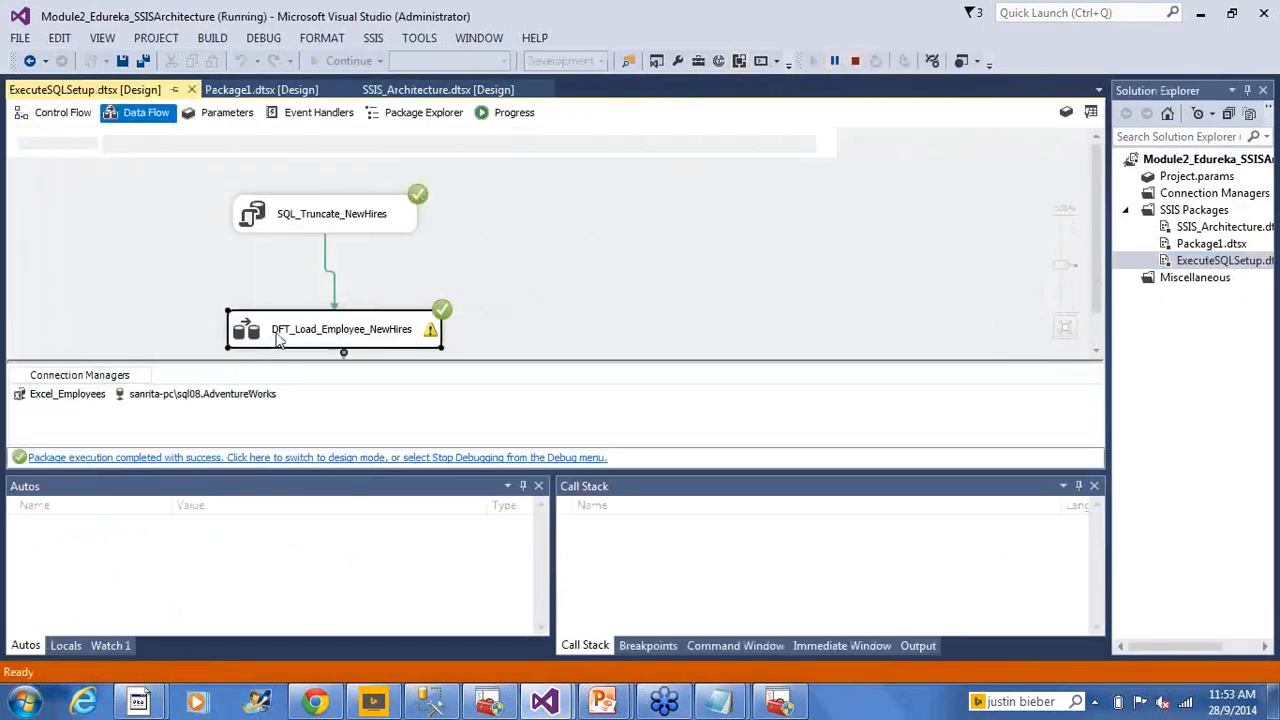
pyautogui.click(858, 62)
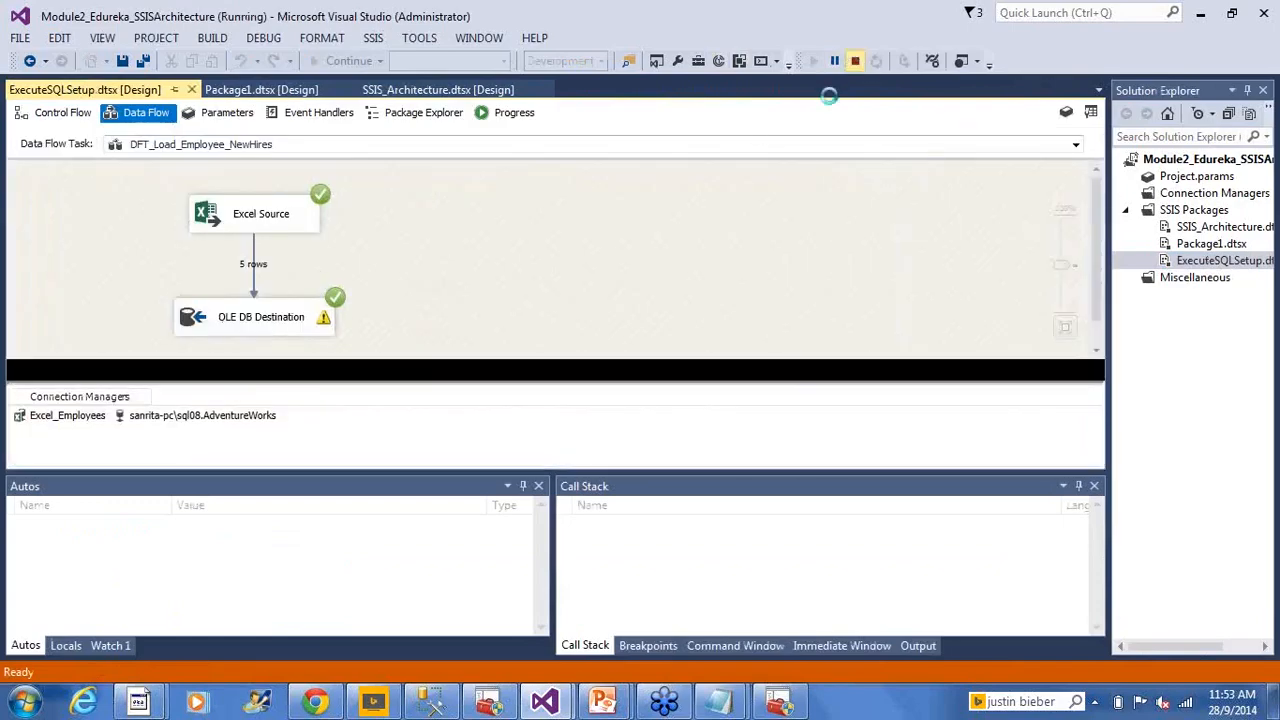
# Re-run the NewHires select in SSMS, confirming exactly 5 rows
pyautogui.hotkey('alt', 'Tab')
pyautogui.click(226, 86)
pyautogui.moveTo(410, 367); pyautogui.dragTo(410, 385)
pyautogui.click(701, 202)
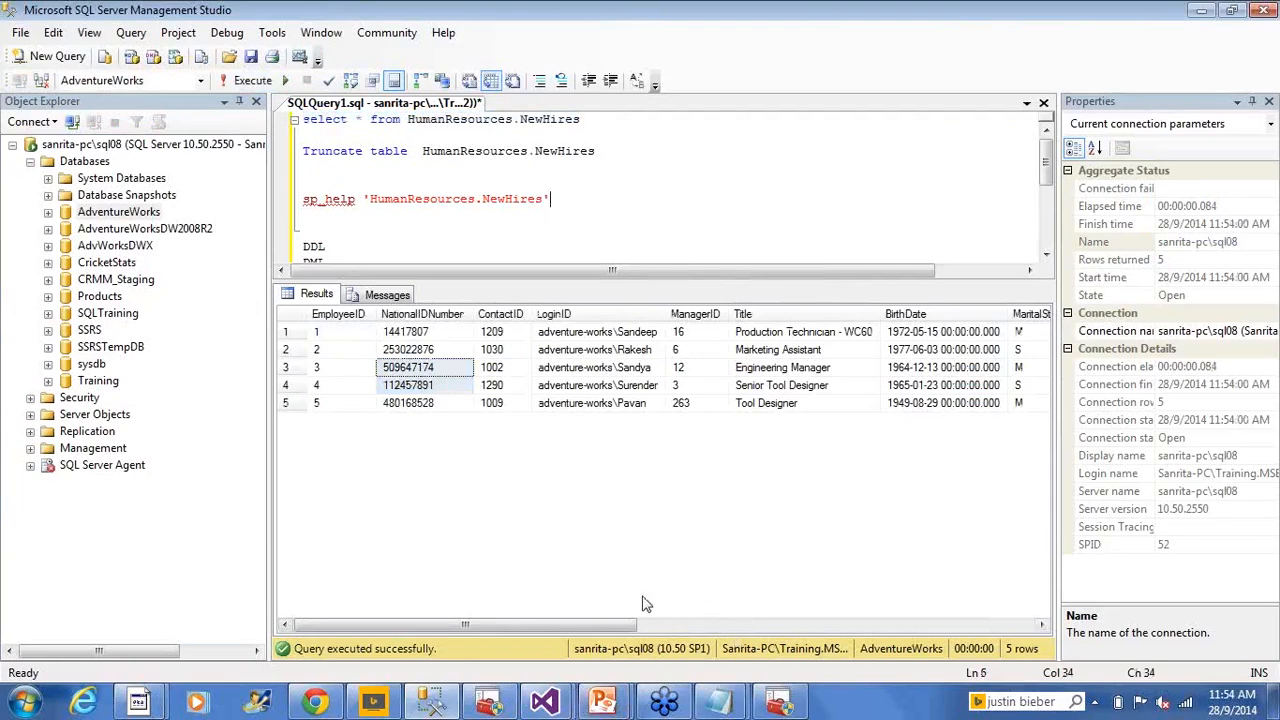
# Bring the PowerPoint slide show forward at slide 15, Control Flow Examples
pyautogui.moveTo(545, 701)
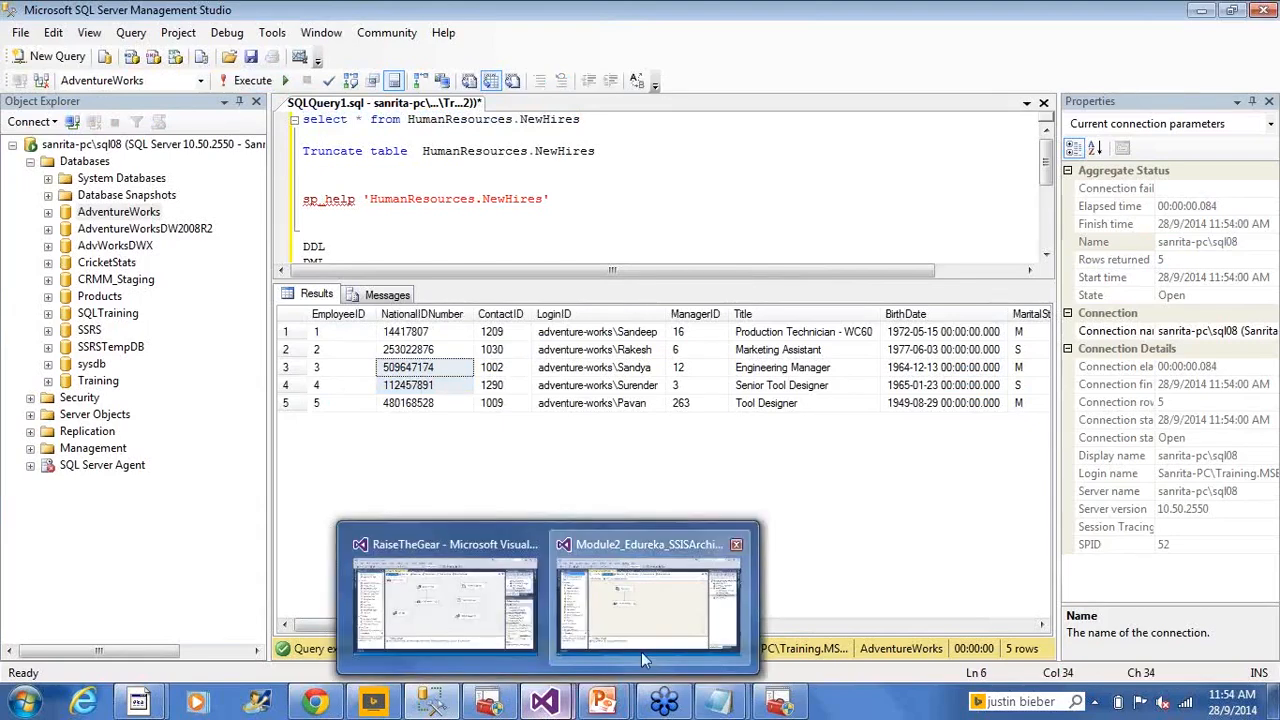
pyautogui.click(643, 610)
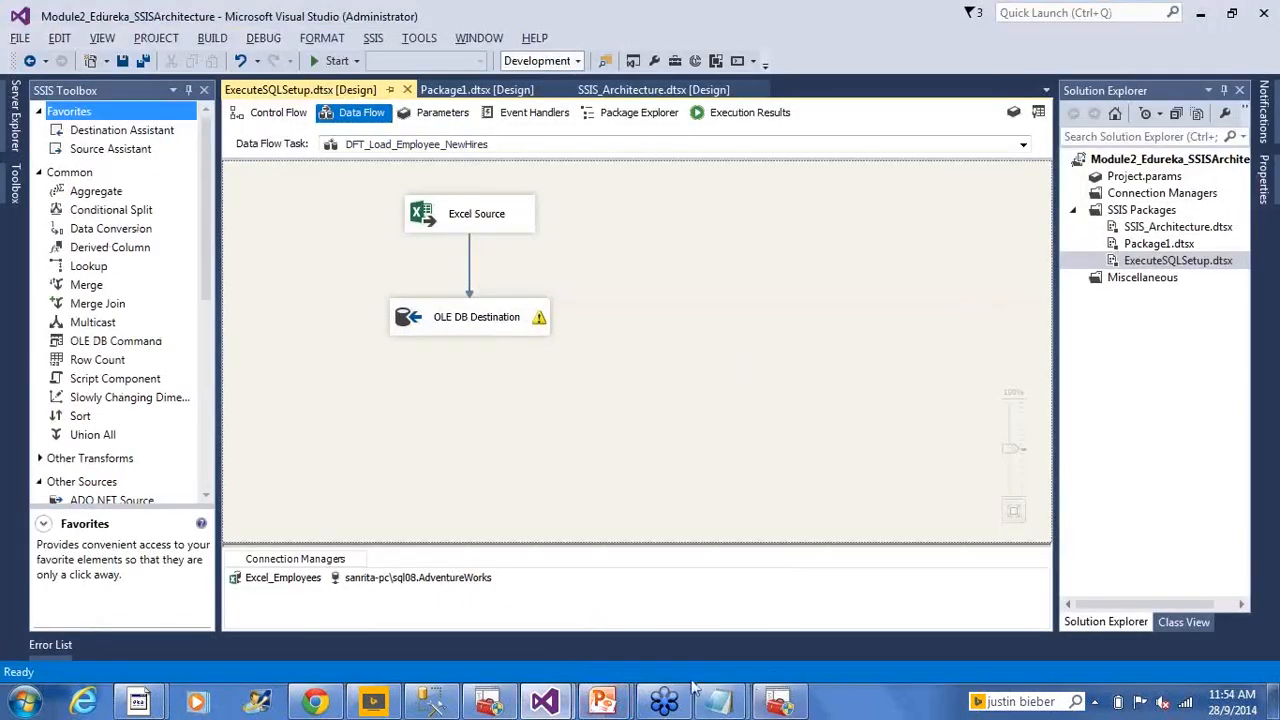
pyautogui.click(602, 703)
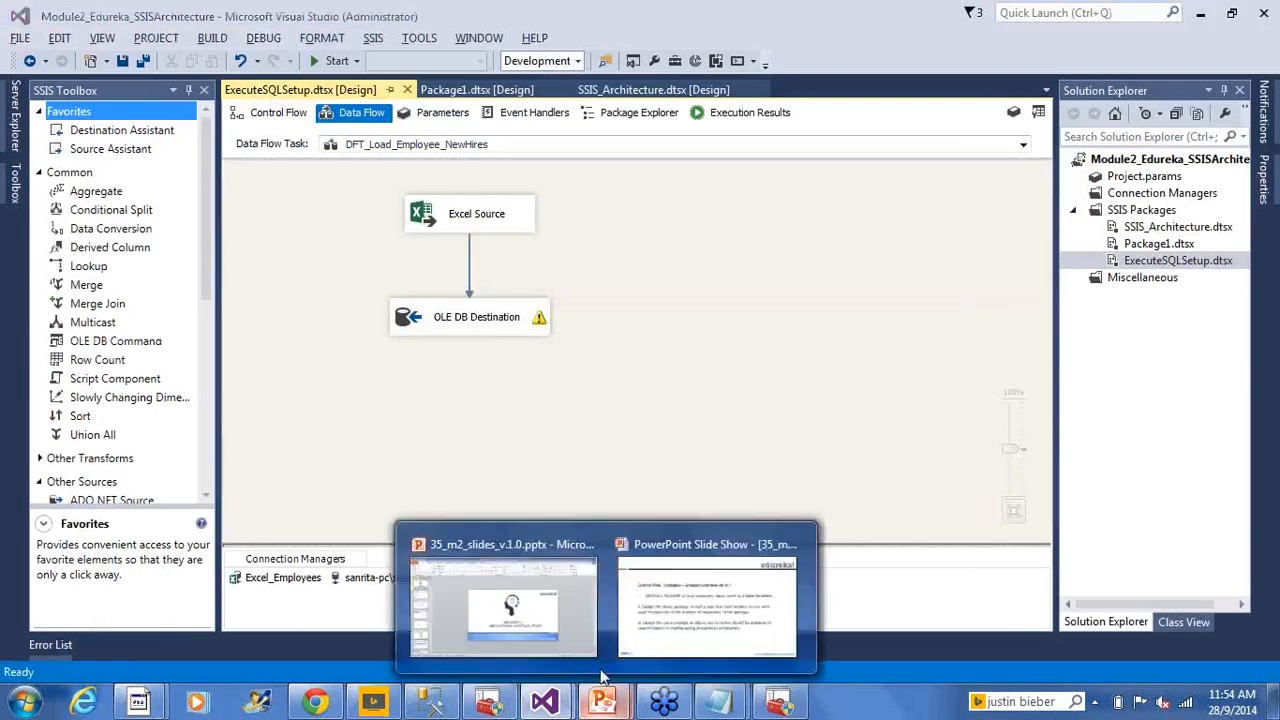
pyautogui.click(727, 621)
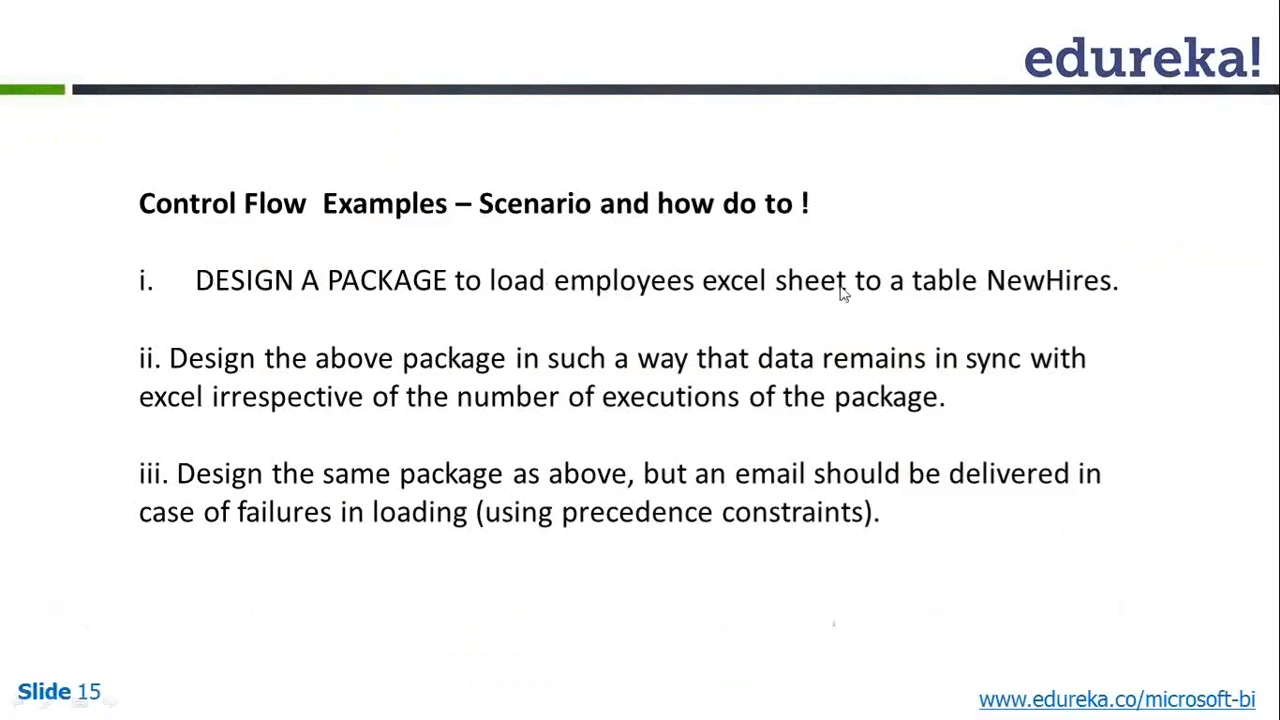
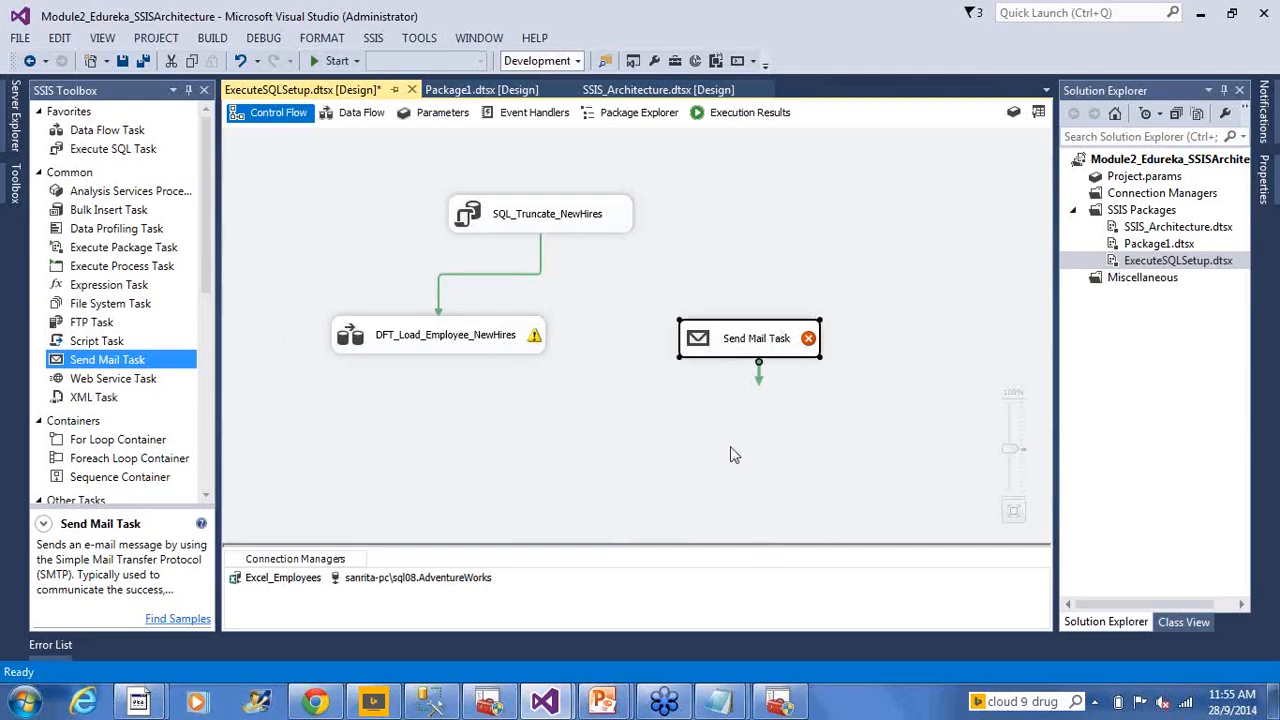
# Glance at the scenario slide, then return to the designer and select SQL_Truncate_NewHires
pyautogui.hotkey('alt', 'Tab')
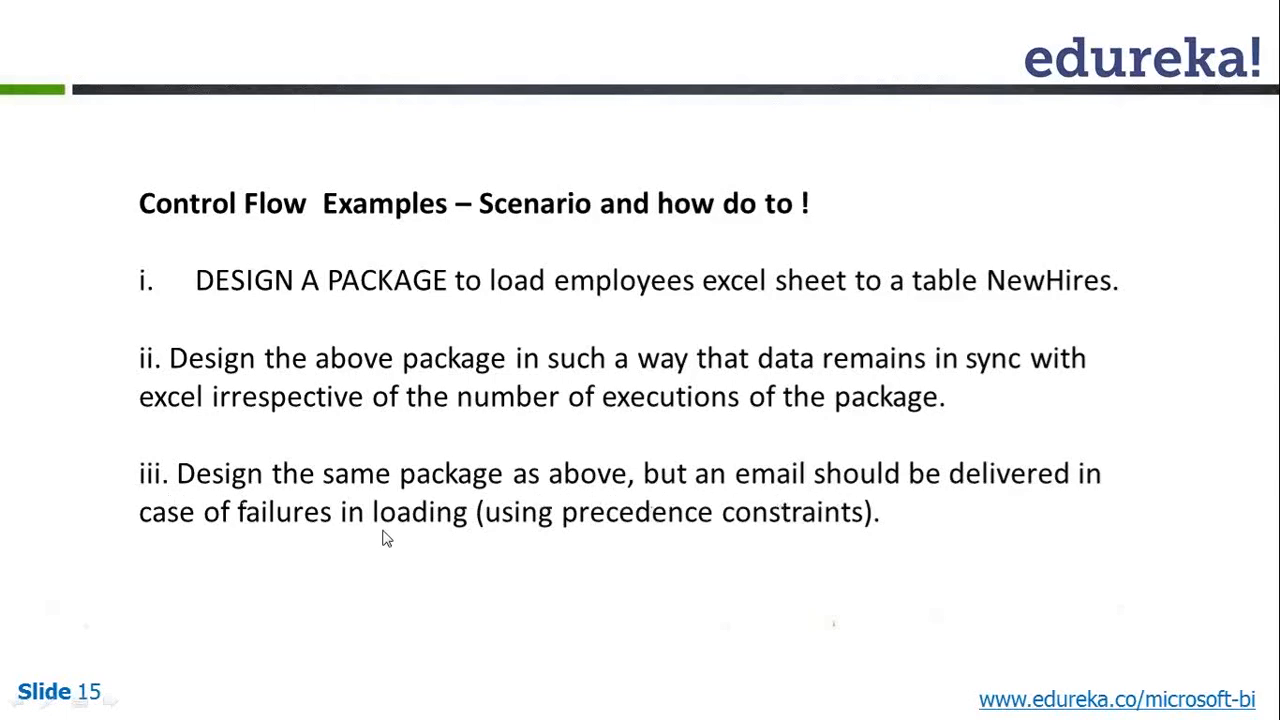
pyautogui.hotkey('alt', 'Tab')
pyautogui.click(539, 407)
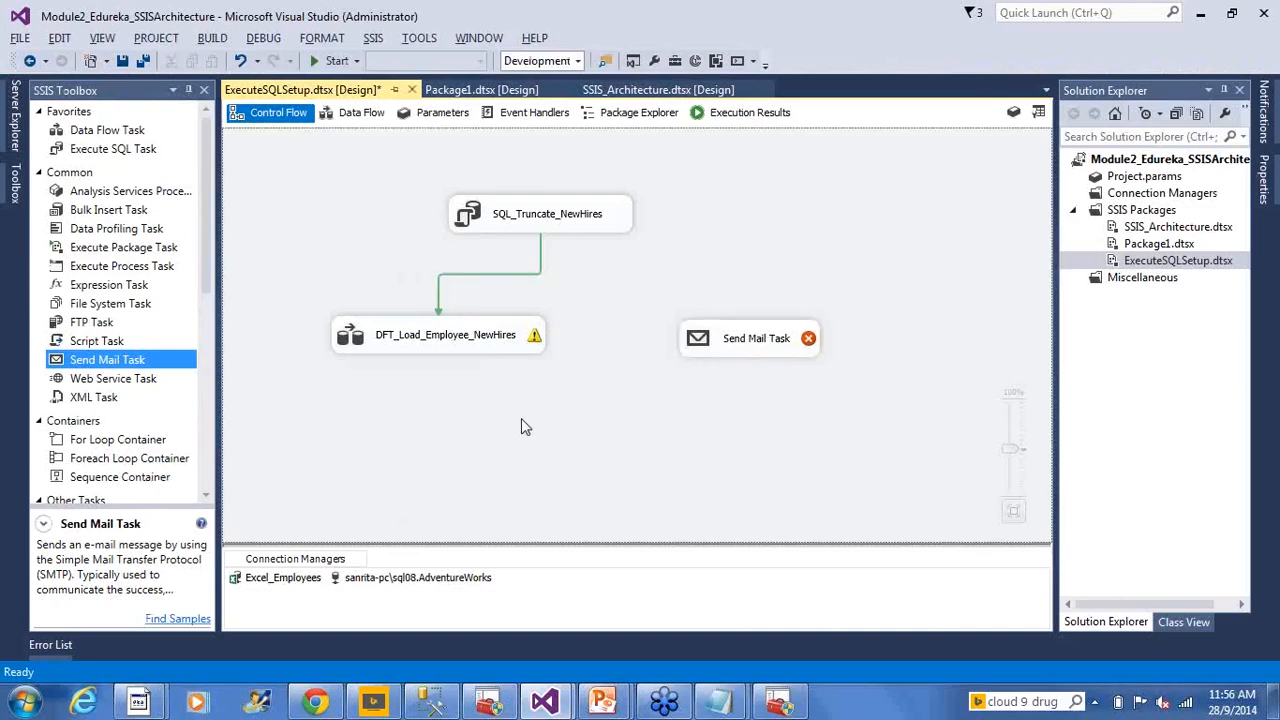
pyautogui.click(591, 225)
# Link SQL_Truncate_NewHires to the Send Mail Task with a Failure constraint, then save
pyautogui.click(690, 393)
pyautogui.click(580, 222)
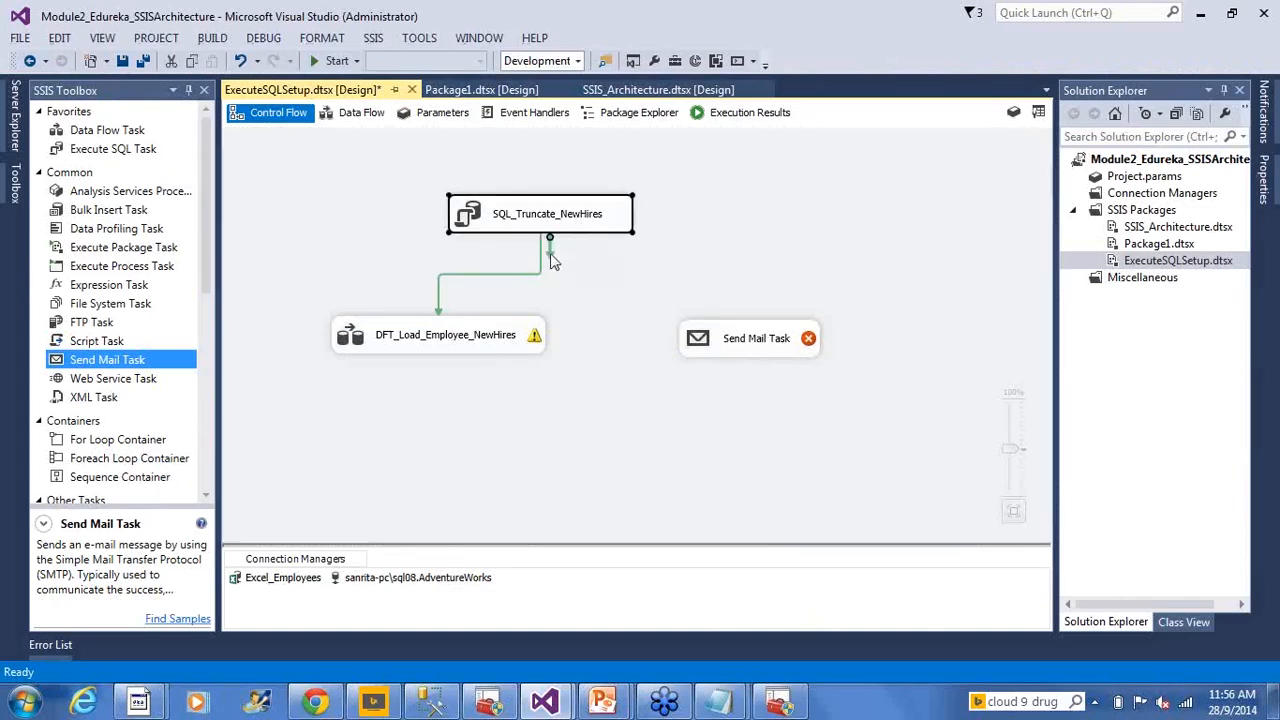
pyautogui.moveTo(550, 255); pyautogui.dragTo(796, 344)
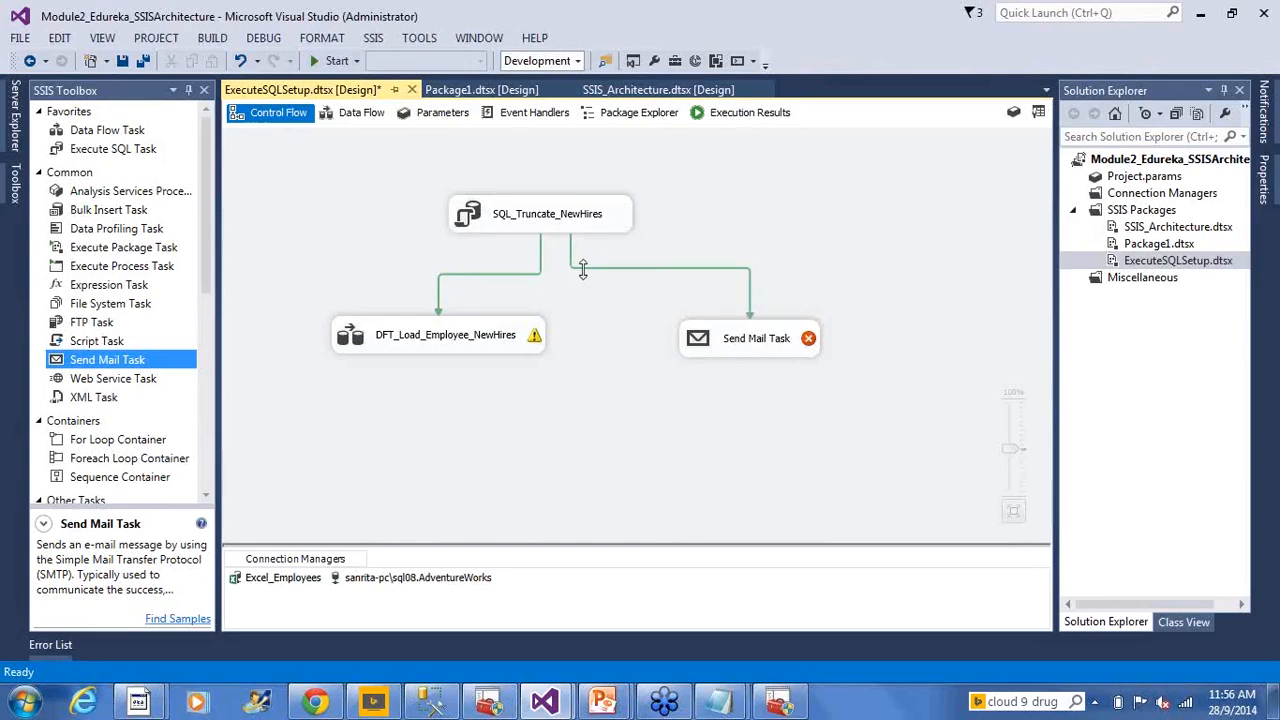
pyautogui.doubleClick(674, 271)
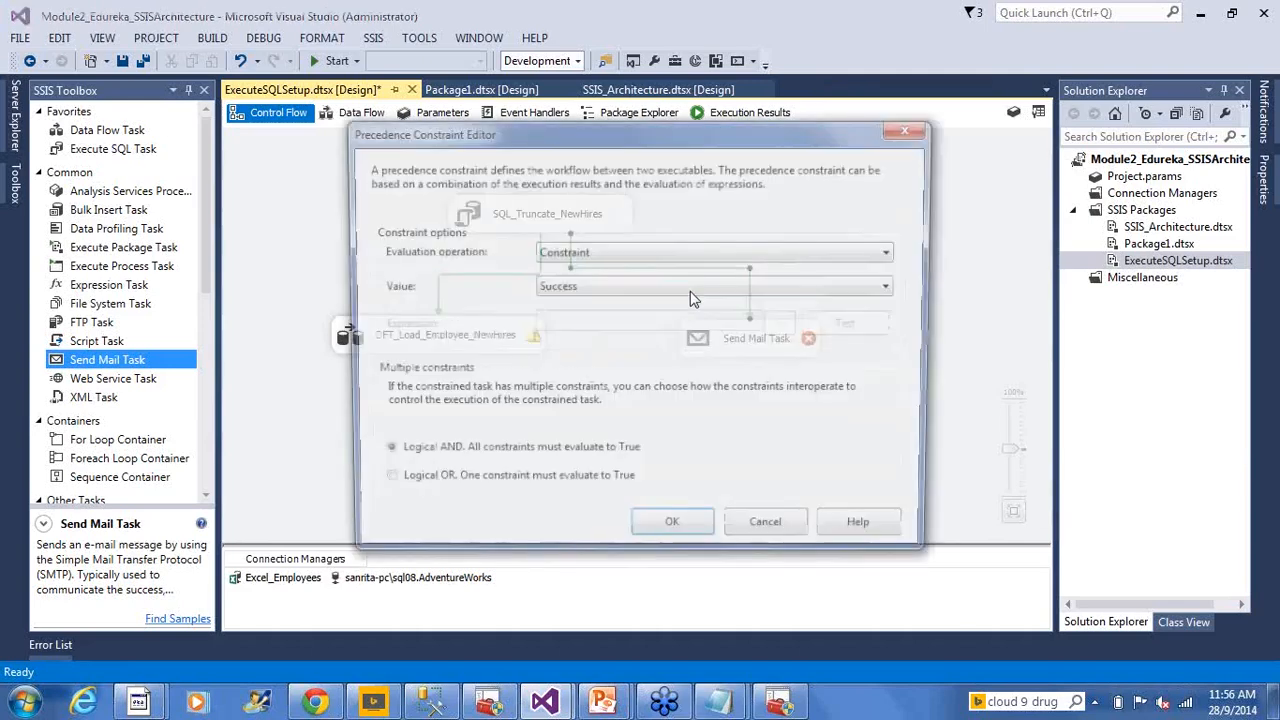
pyautogui.click(610, 295)
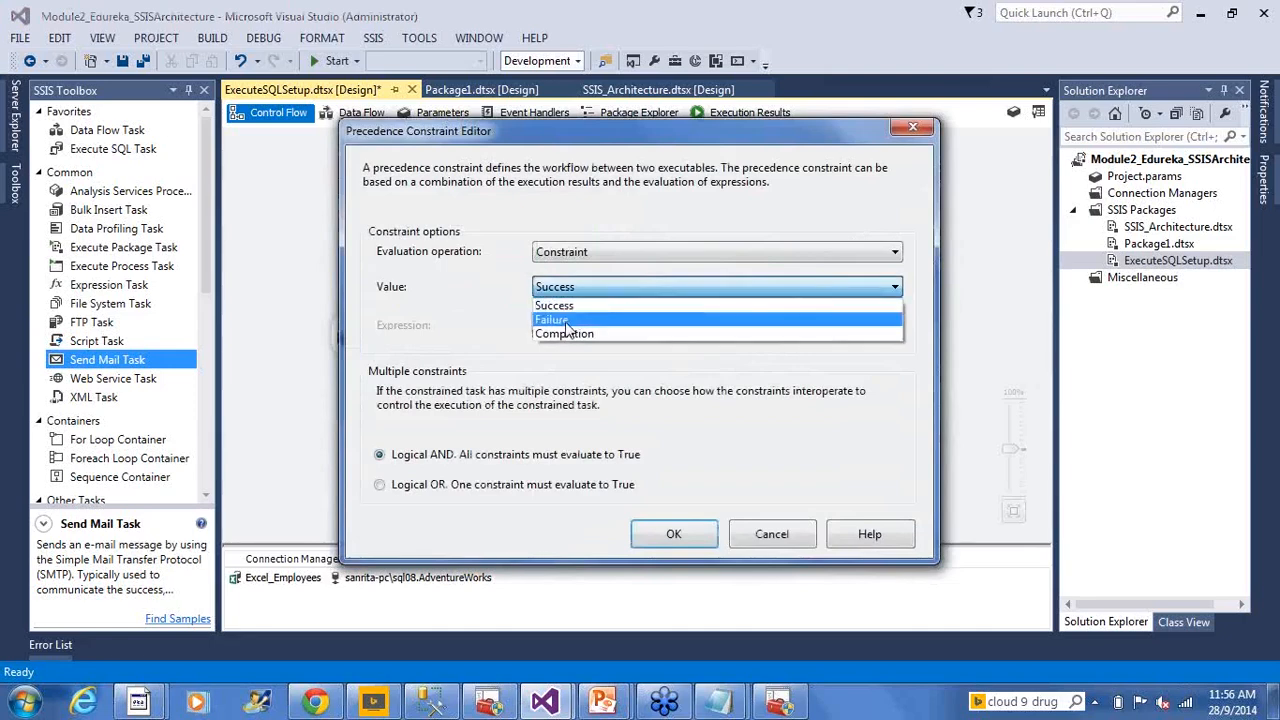
pyautogui.click(566, 325)
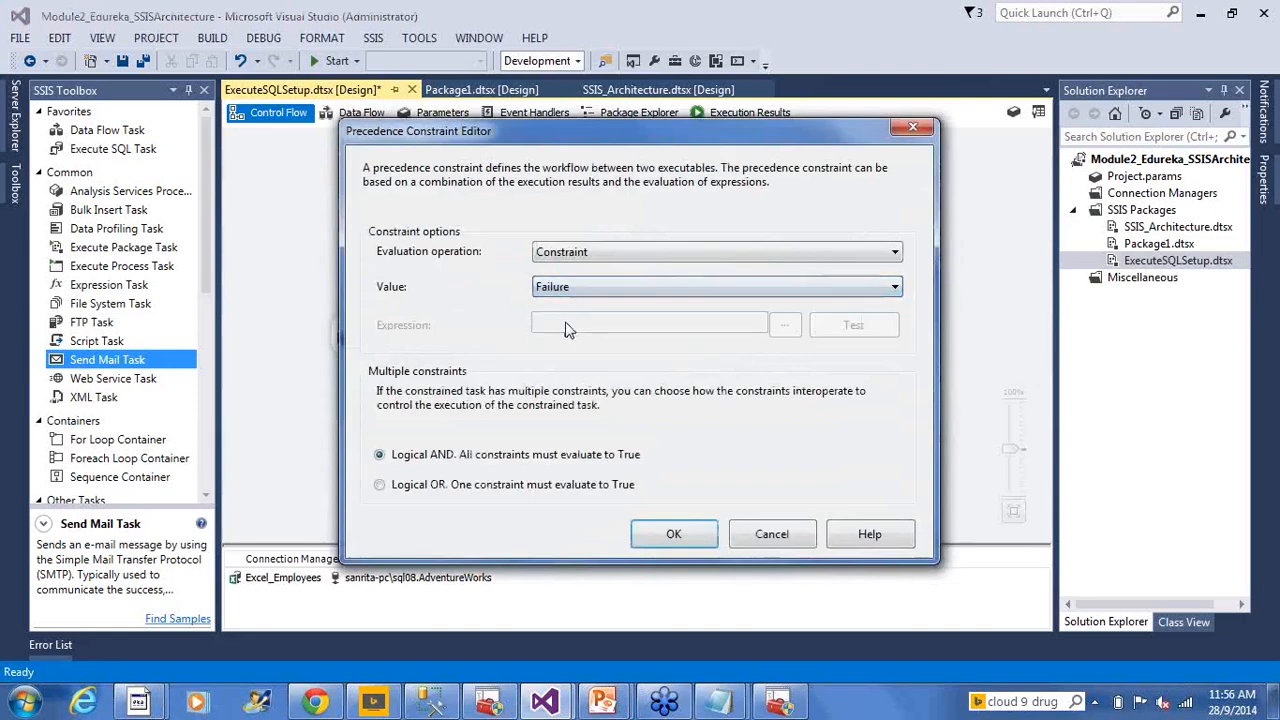
pyautogui.click(674, 536)
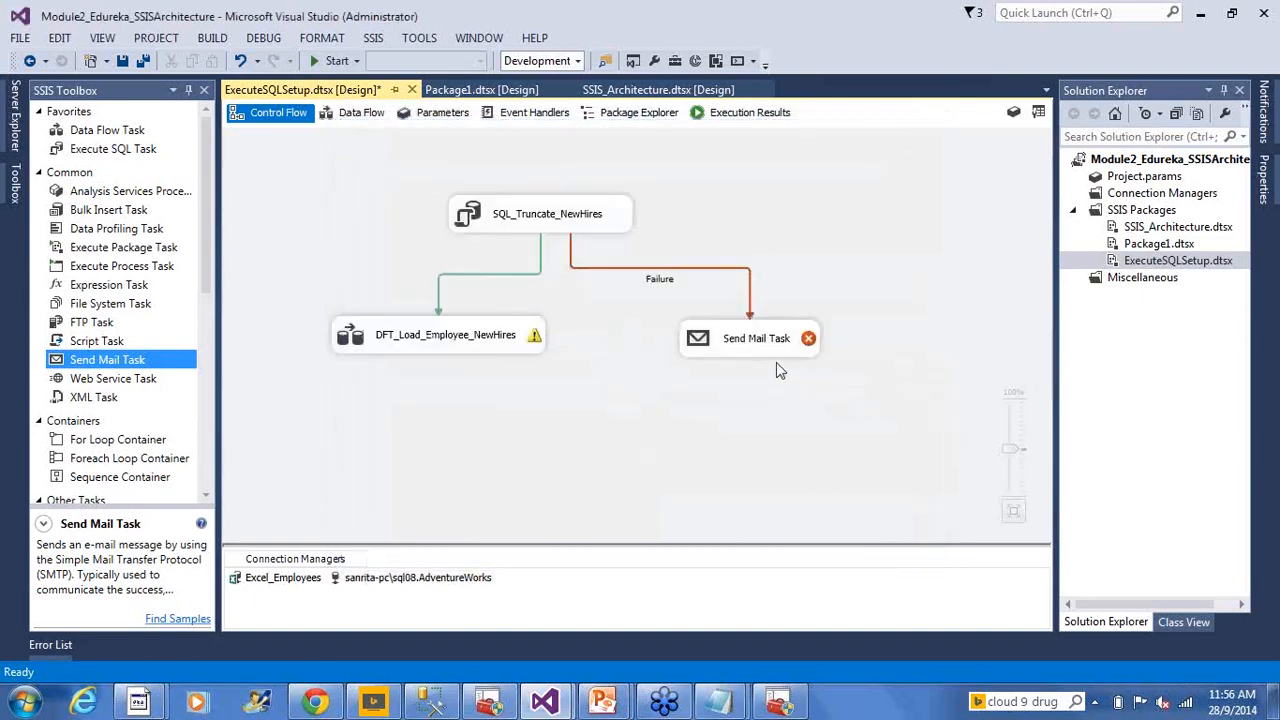
pyautogui.hotkey('ctrl', 's')
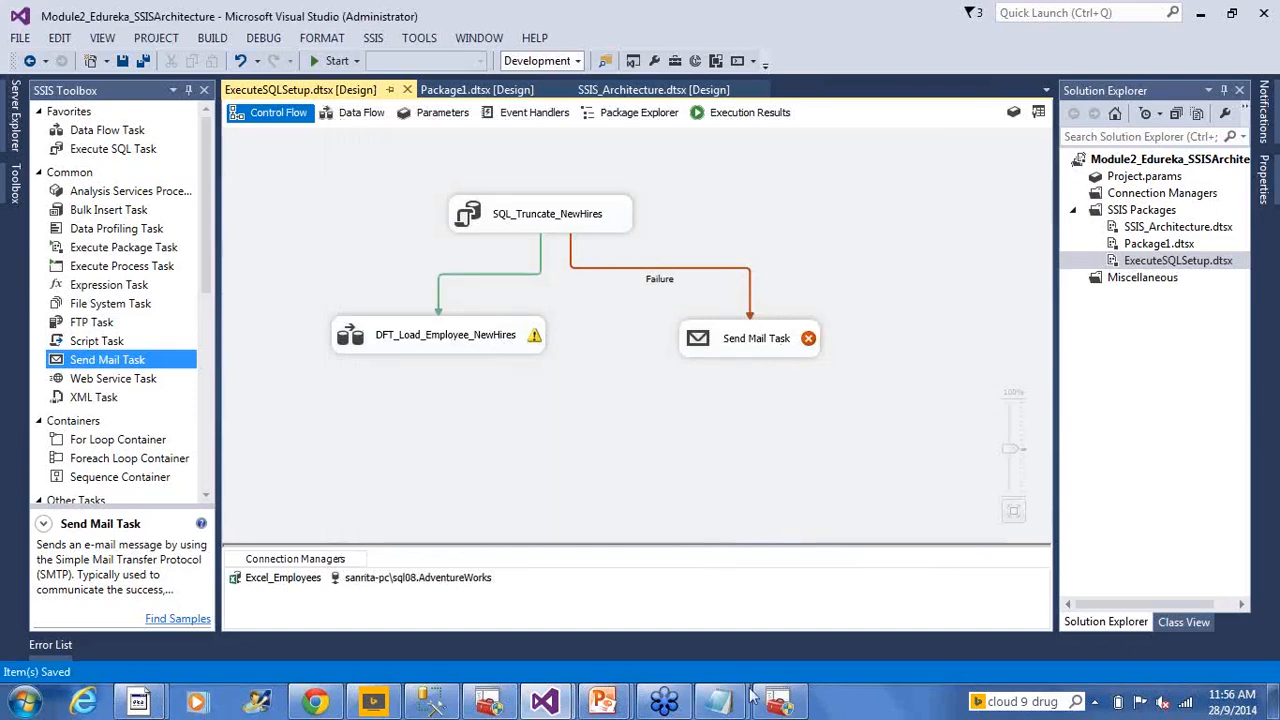
# Save the Notepad notes as 2014-09-28
pyautogui.moveTo(716, 706)
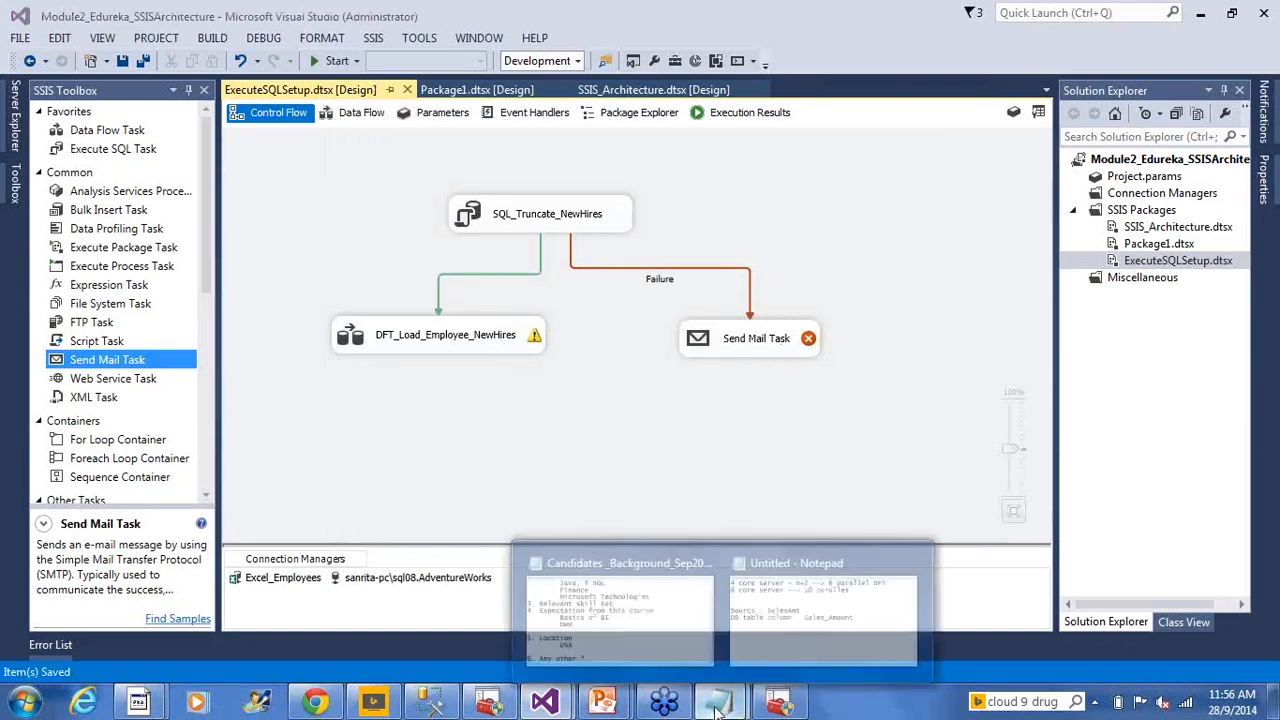
pyautogui.click(864, 642)
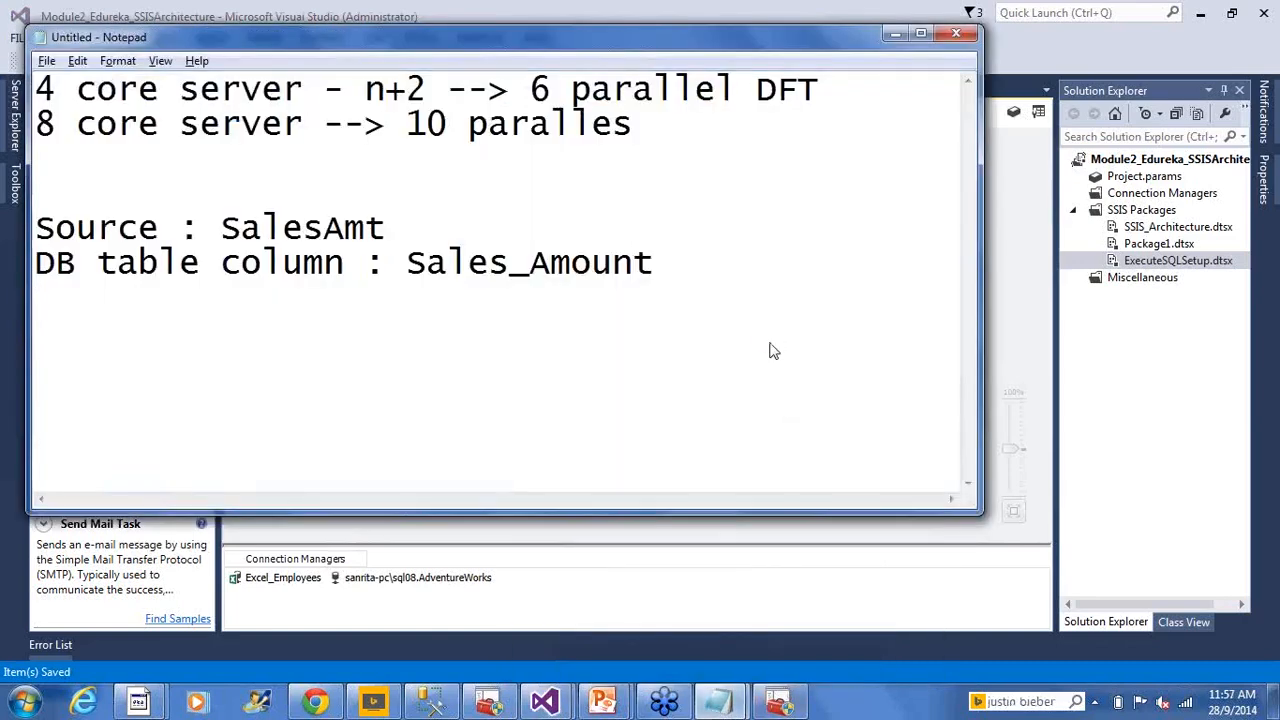
pyautogui.hotkey('ctrl', 's')
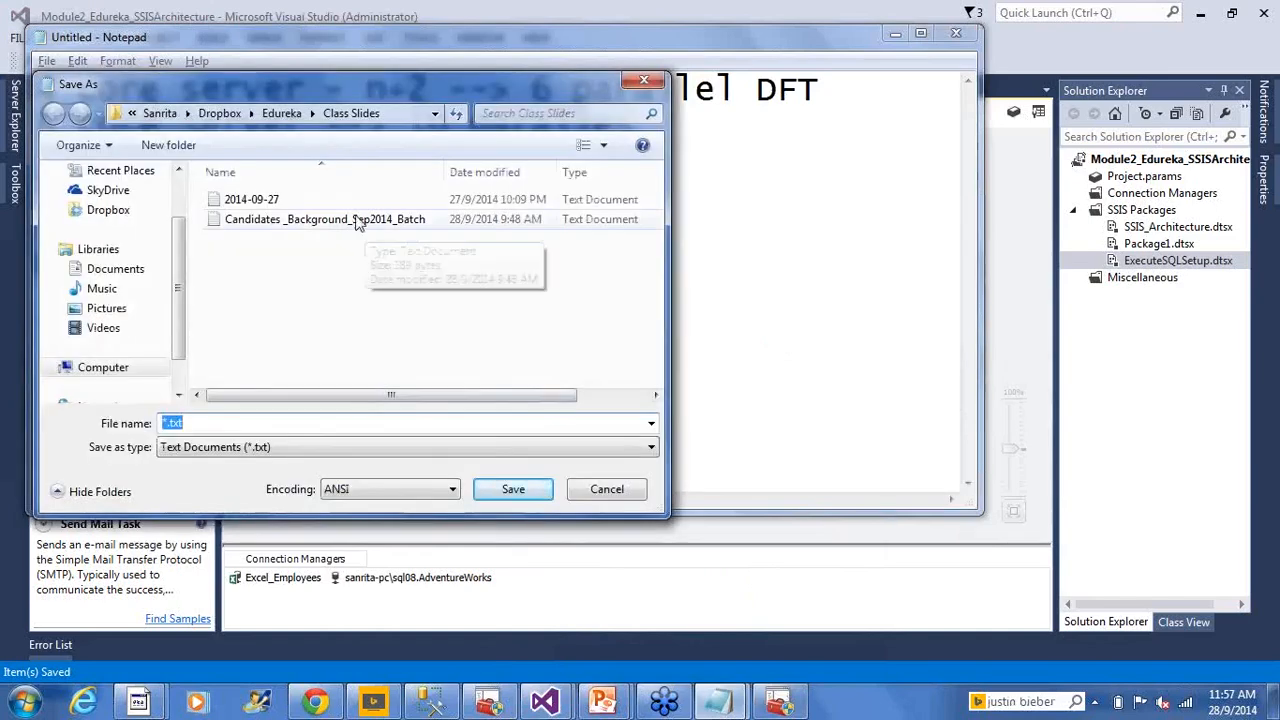
pyautogui.click(352, 218)
pyautogui.click(346, 201)
pyautogui.click(260, 421)
pyautogui.click(260, 419)
pyautogui.press('BackSpace')
pyautogui.write('8')
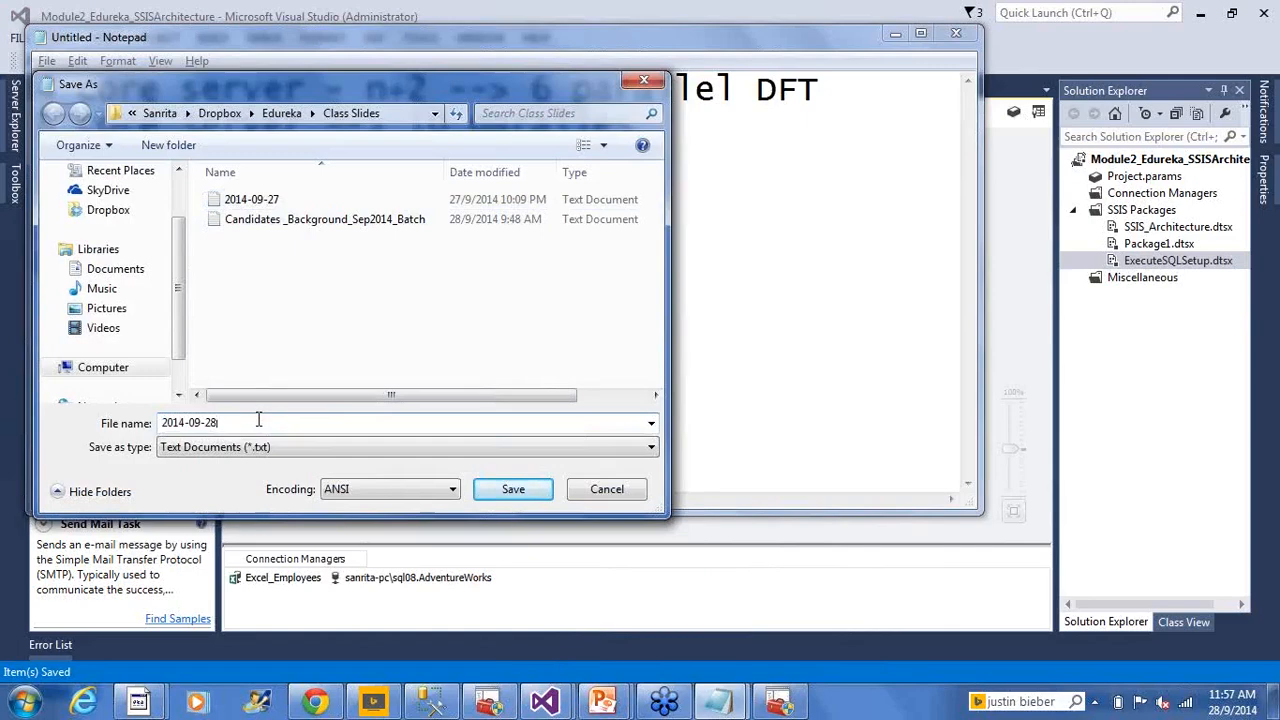
pyautogui.press('Return')
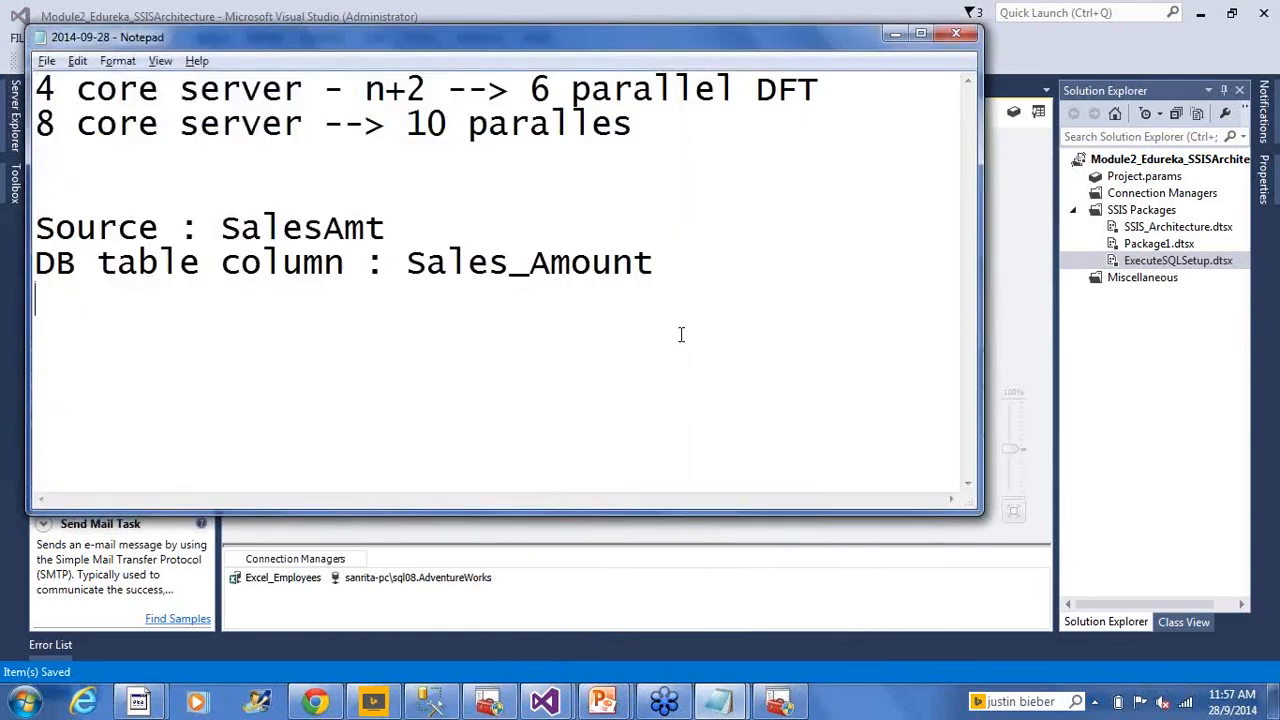
# Add the lines 'Send an email :' and 'SMTP', then return to Visual Studio
pyautogui.write('Send a')
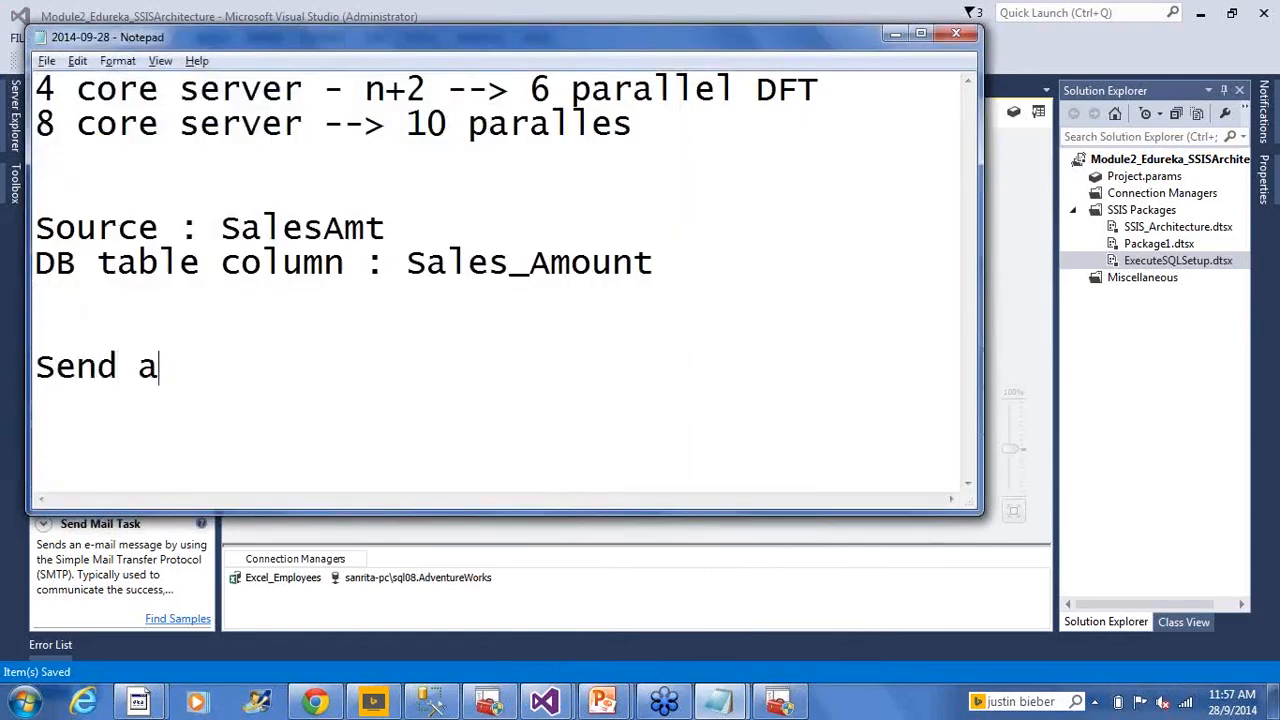
pyautogui.write('n email L')
pyautogui.press('BackSpace')
pyautogui.write(':')
pyautogui.press('Return')
pyautogui.press('Return')
pyautogui.write('SMTO')
pyautogui.press('BackSpace')
pyautogui.write('P')
pyautogui.press('Return')
pyautogui.press('Return')
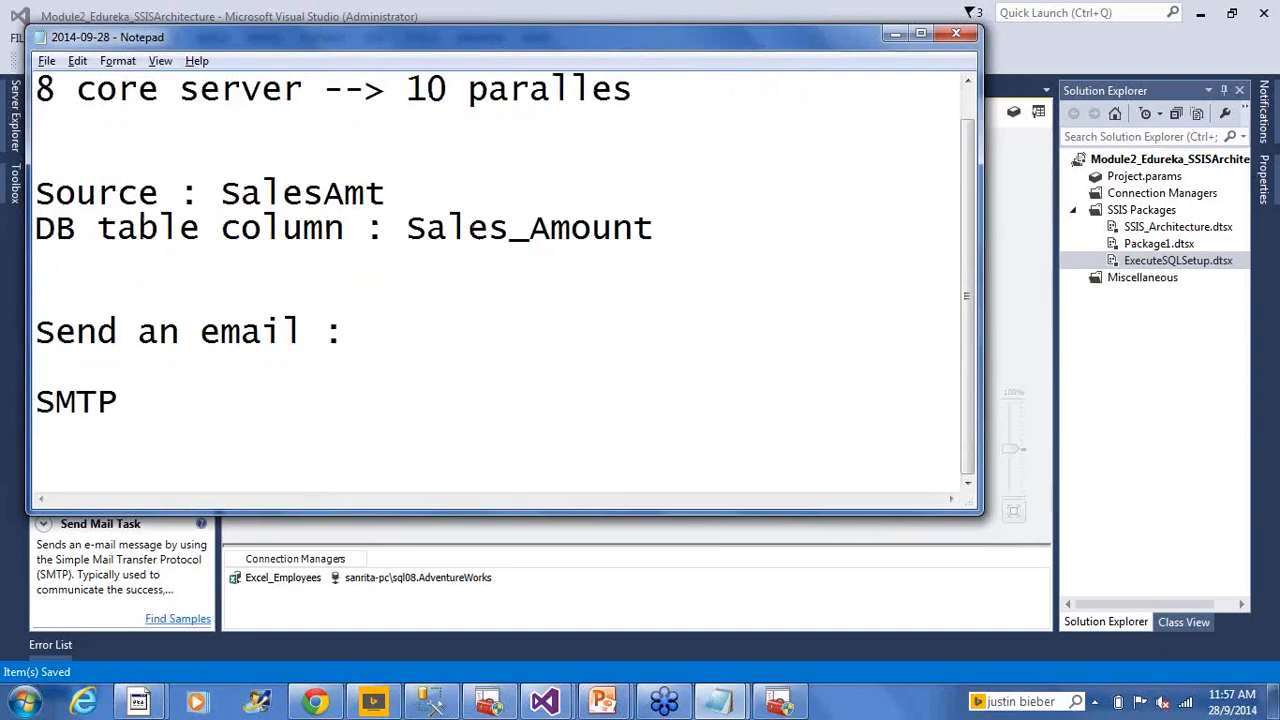
pyautogui.hotkey('alt', 'Tab')
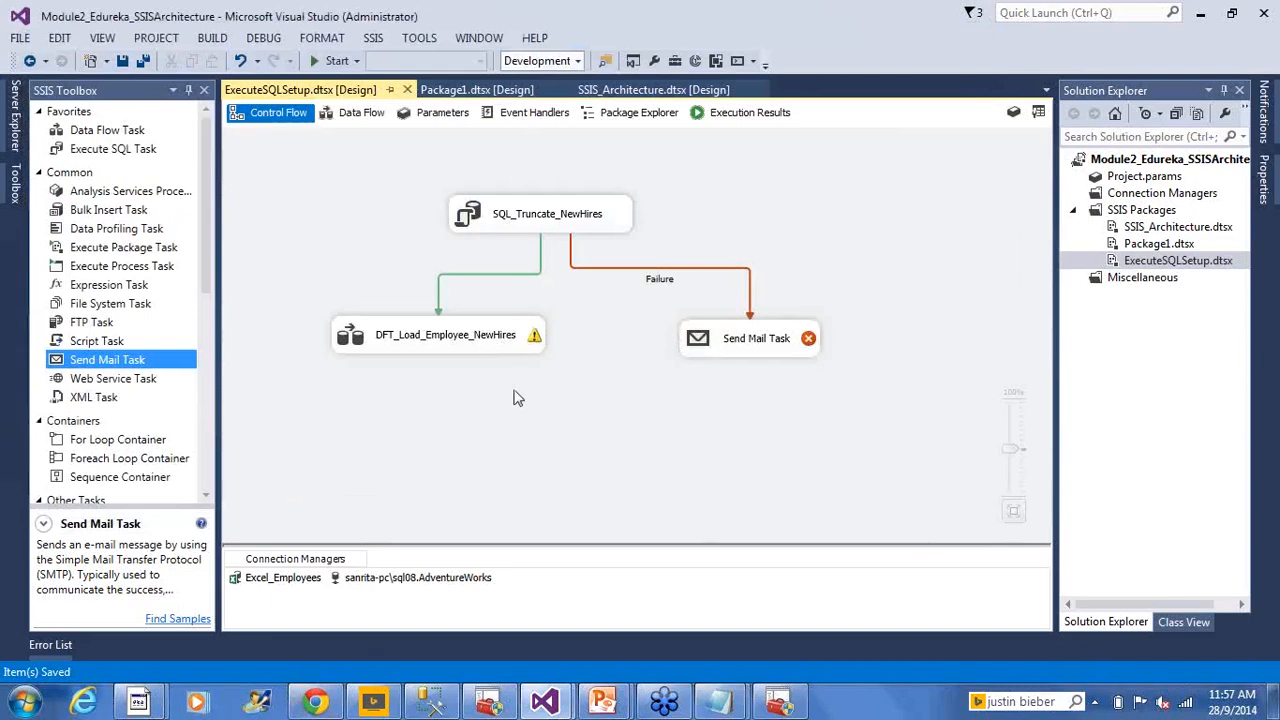
# Create a new SMTP connection to smtp.abc.net using Windows Authentication for the Send Mail Task
pyautogui.click(700, 345)
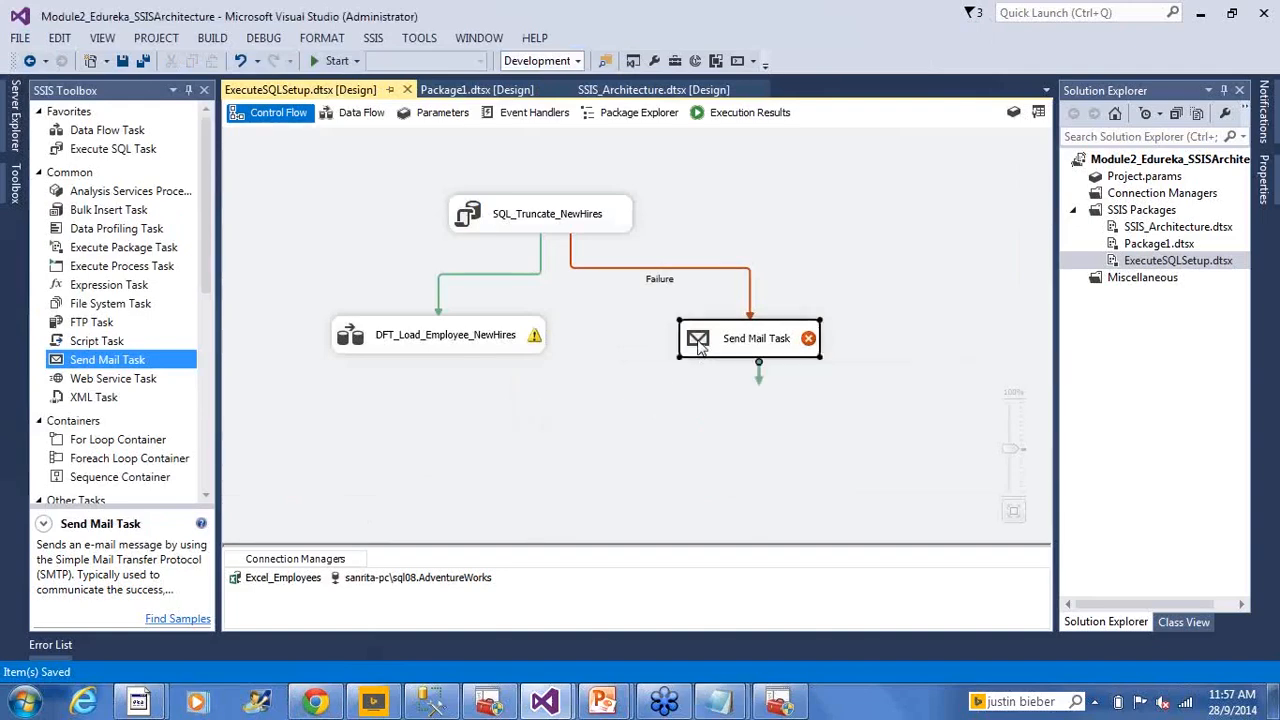
pyautogui.doubleClick(700, 345)
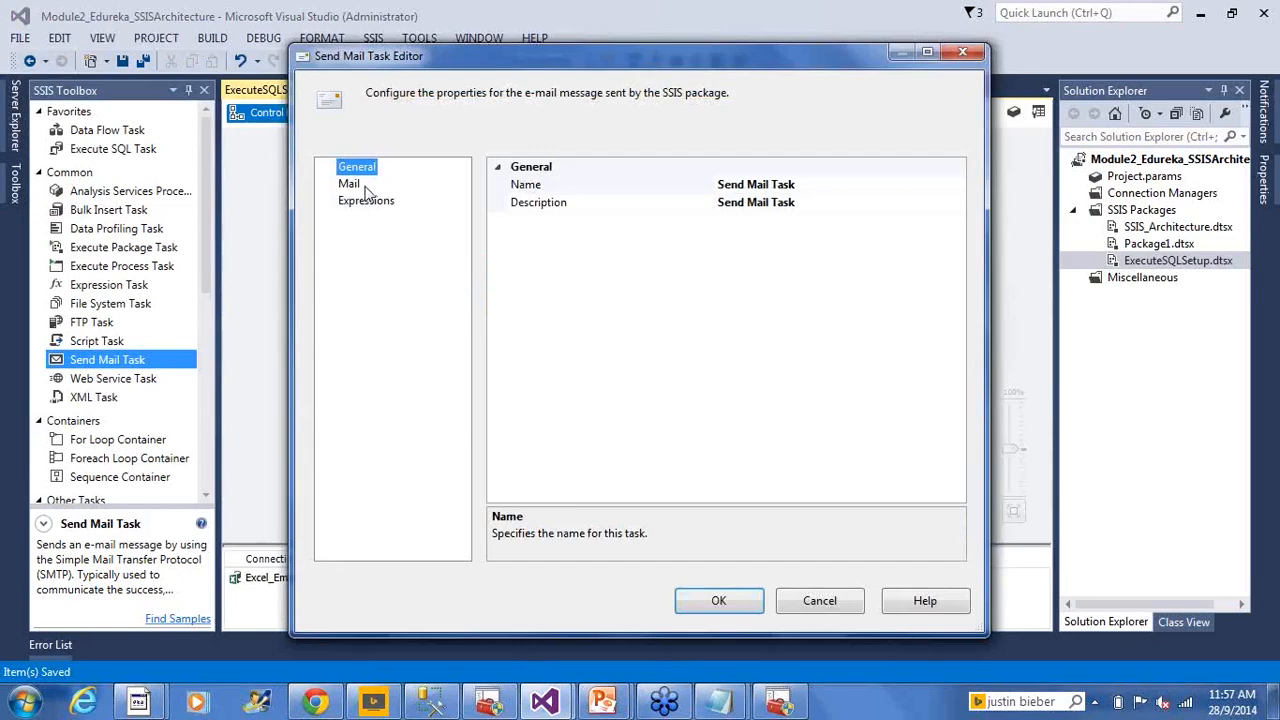
pyautogui.click(349, 185)
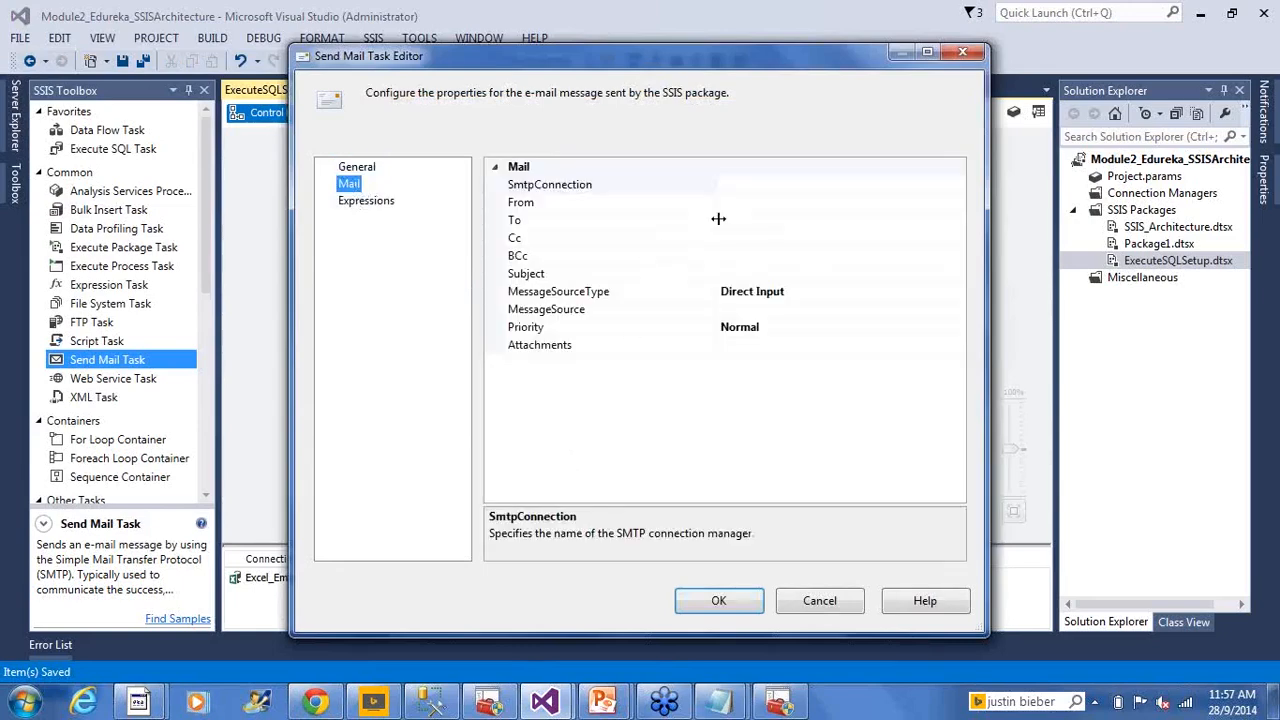
pyautogui.click(745, 186)
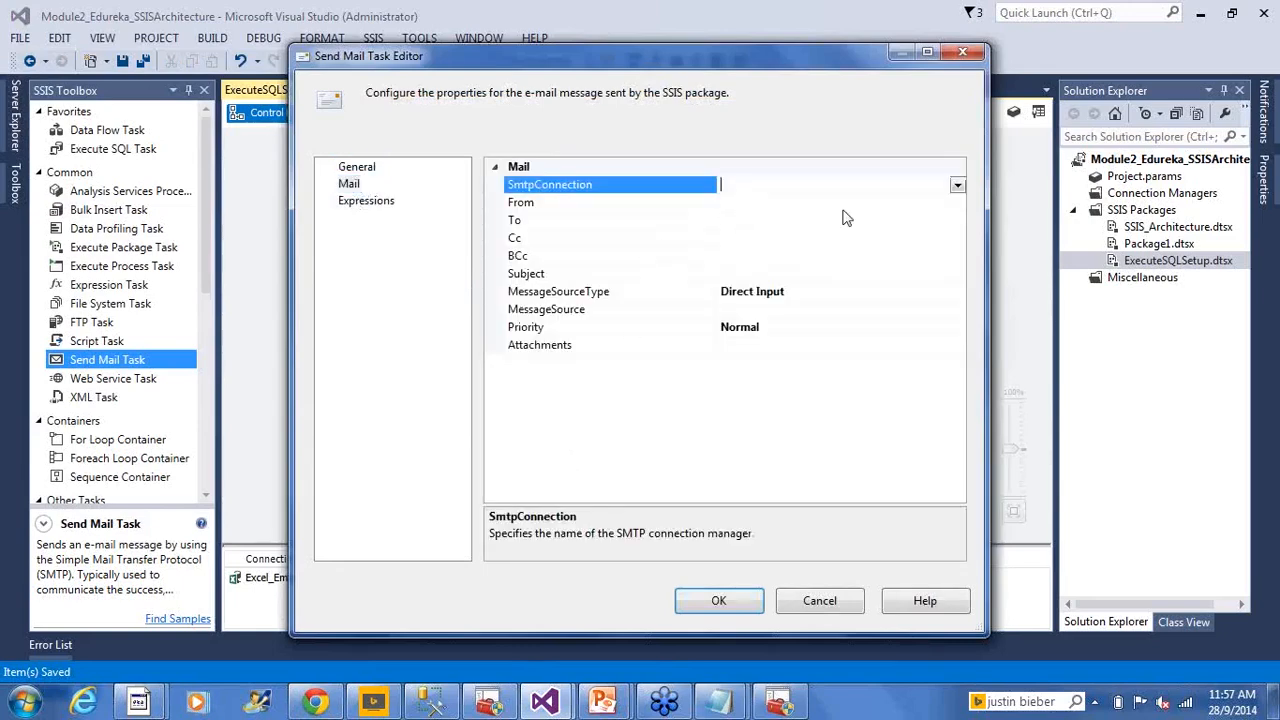
pyautogui.click(957, 188)
pyautogui.click(790, 207)
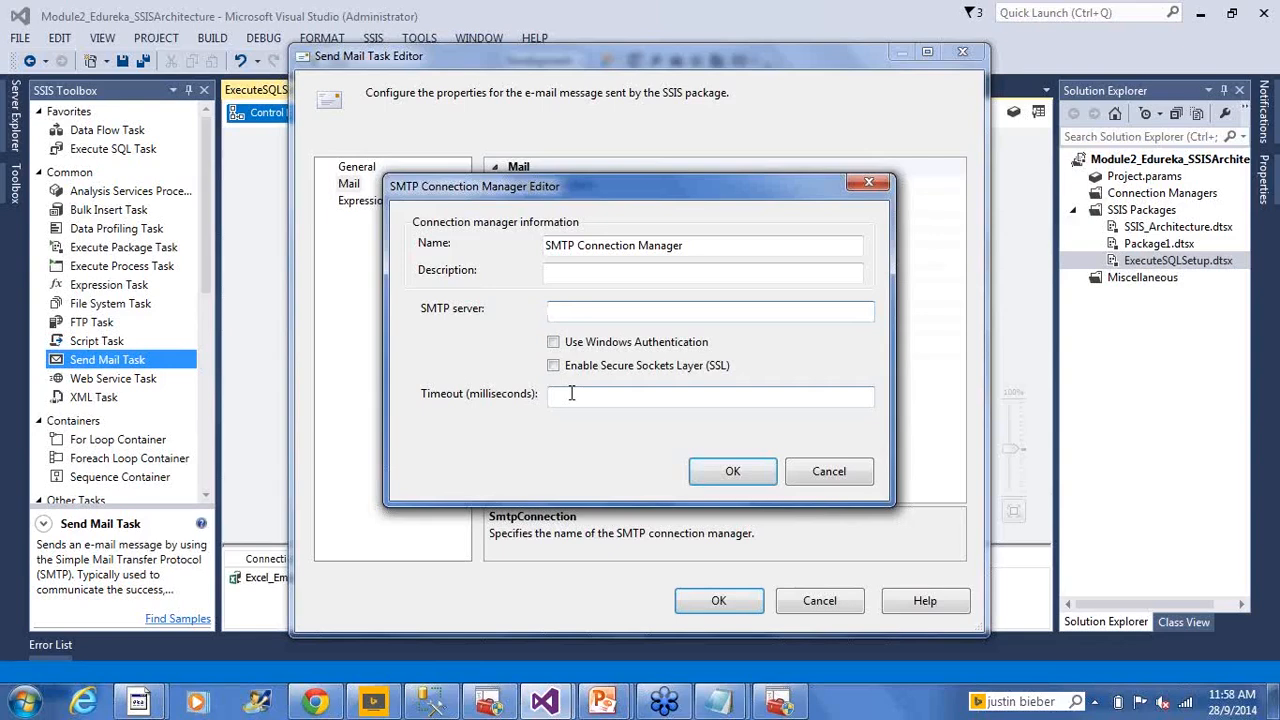
pyautogui.write('smtp.abc.net')
pyautogui.click(603, 344)
pyautogui.click(714, 481)
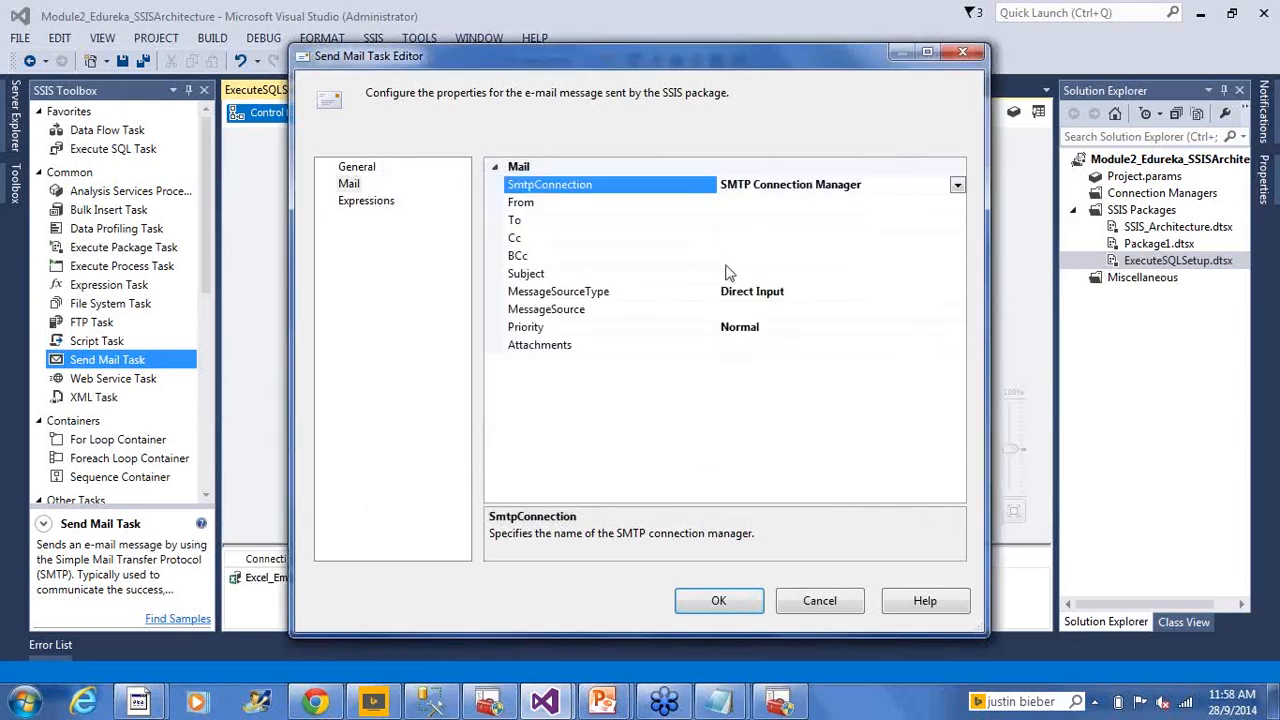
# Enter the sender's and recipient's e-mail addresses in the Send Mail Task
pyautogui.click(758, 202)
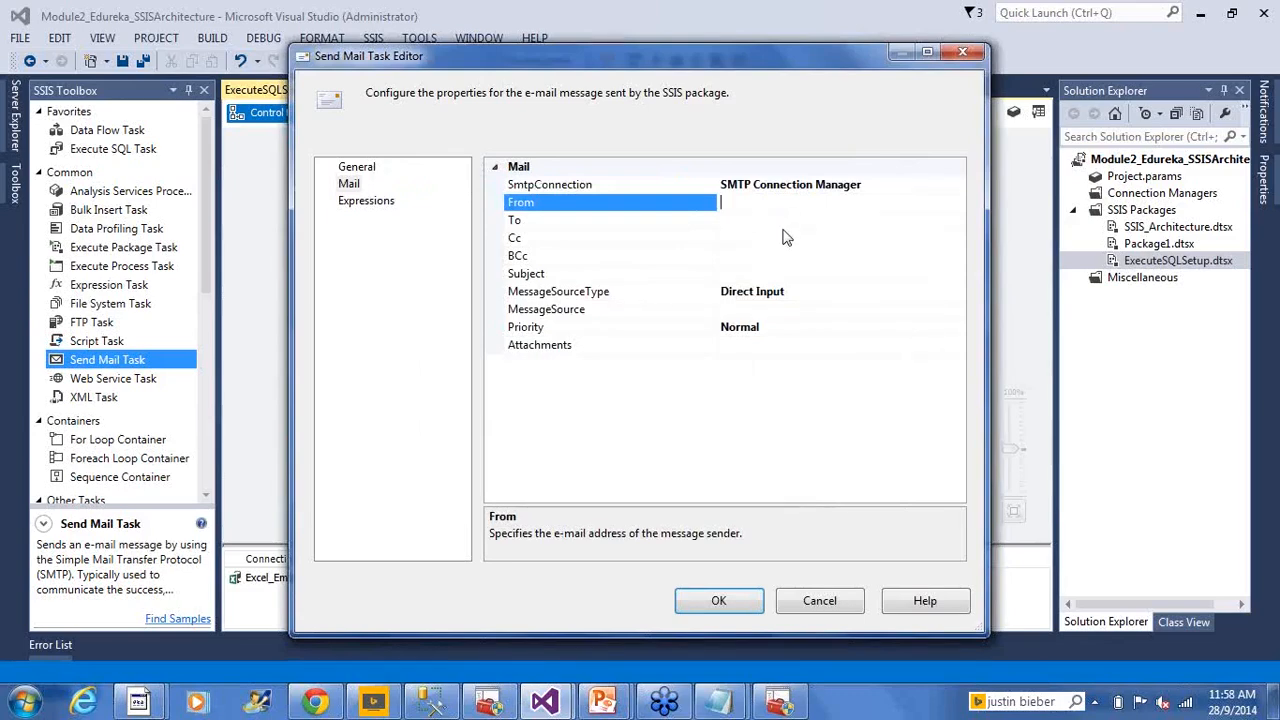
pyautogui.click(796, 222)
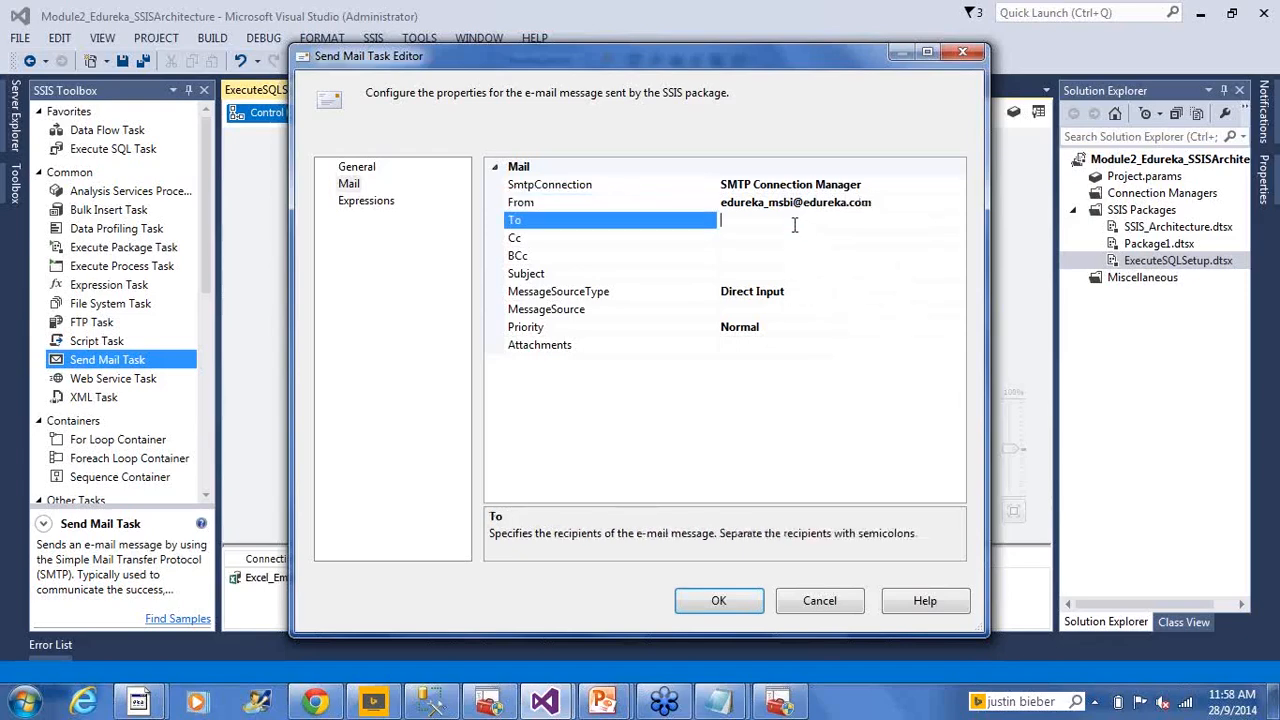
# Leave Cc and BCc empty, keep Direct Input as the message source type
pyautogui.click(795, 240)
pyautogui.click(778, 256)
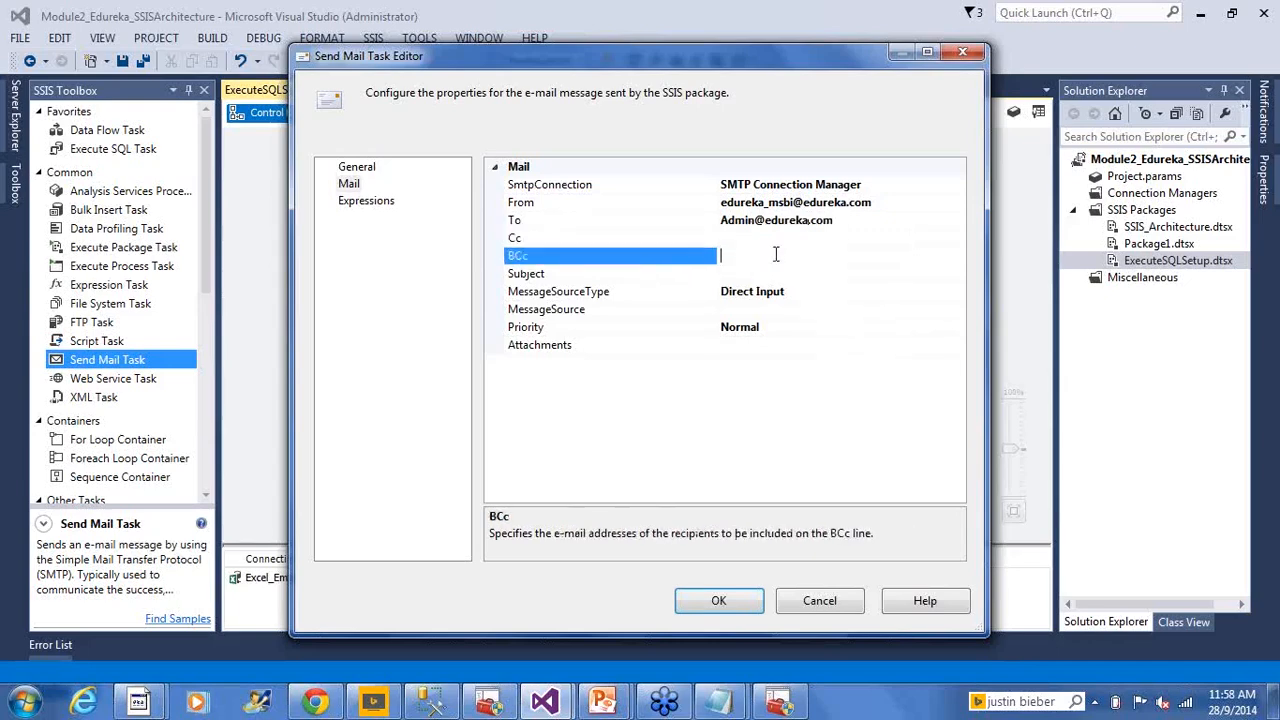
pyautogui.click(778, 312)
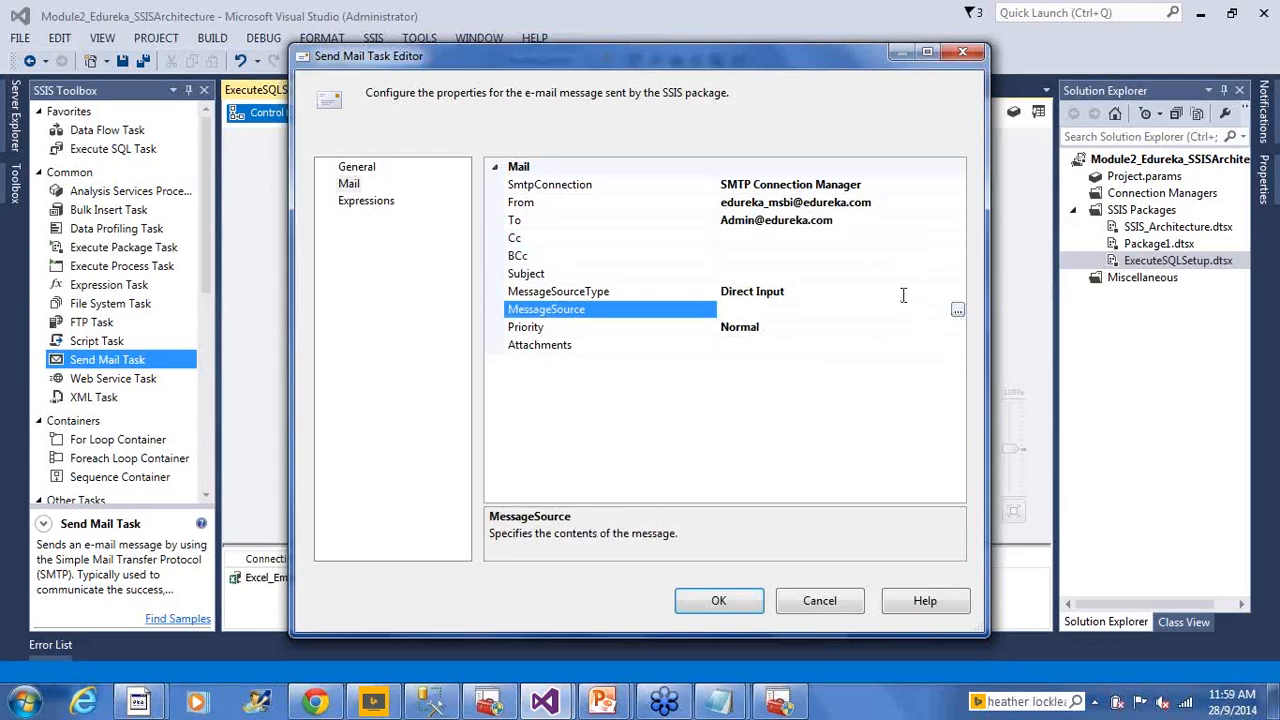
pyautogui.click(903, 291)
pyautogui.click(957, 291)
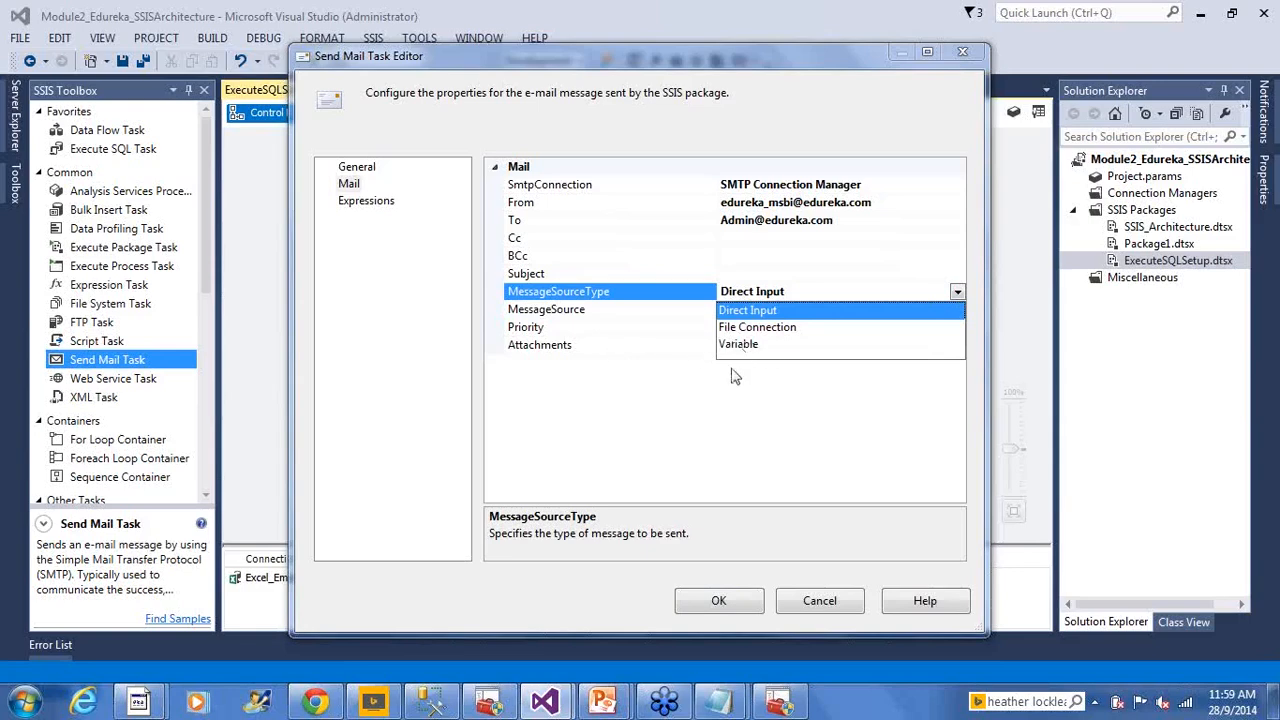
pyautogui.click(750, 294)
pyautogui.click(823, 309)
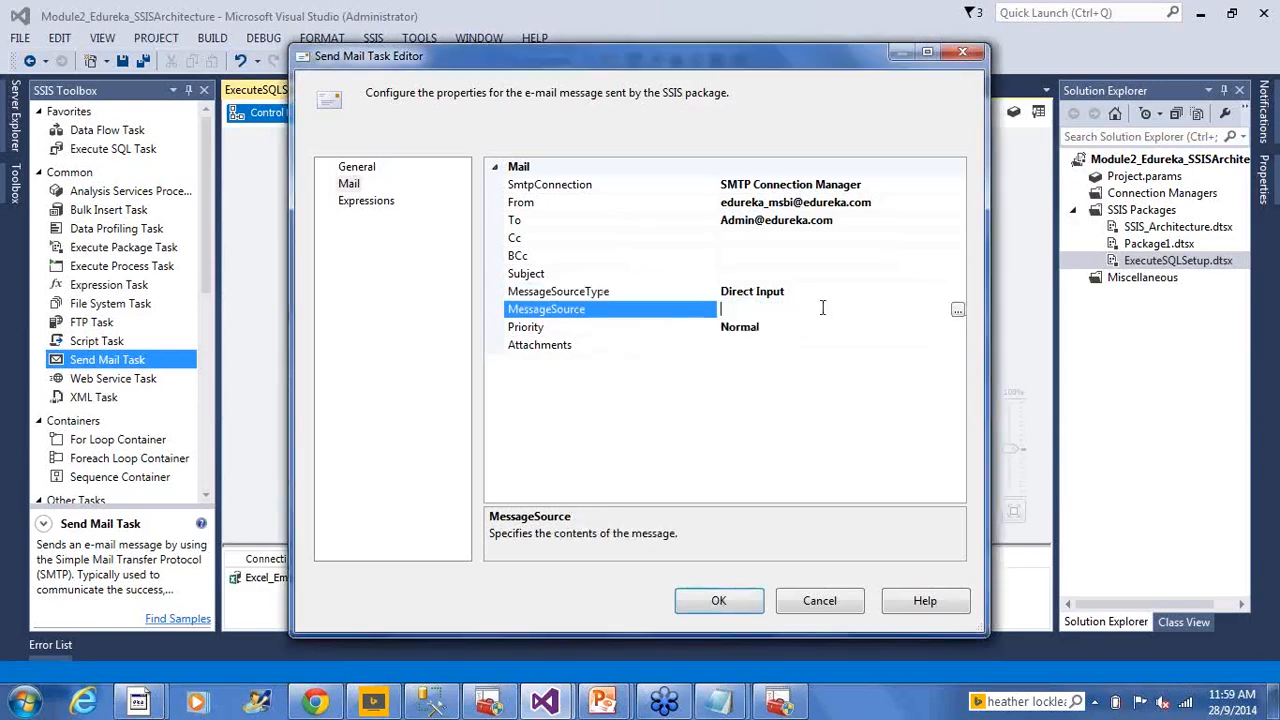
# Enter the message body 'SSIS Package Execute…', skip attachments, and close the editor
pyautogui.click(959, 311)
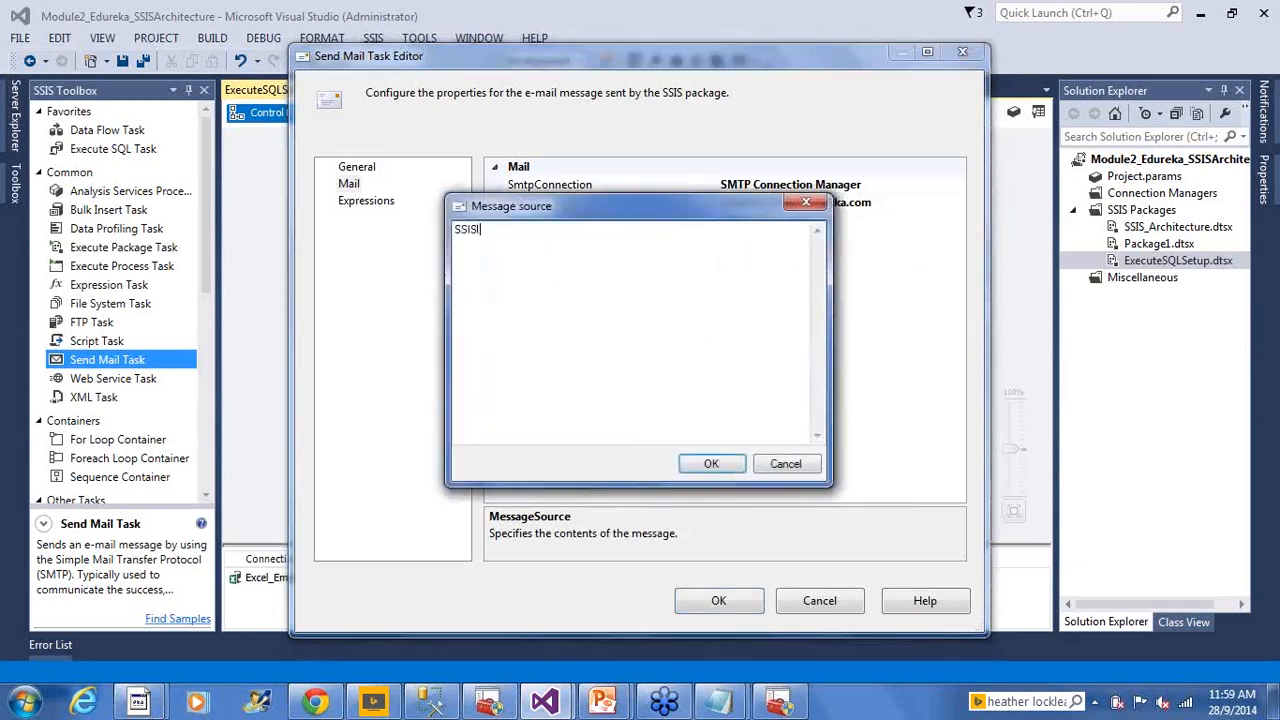
pyautogui.write('SSIS Package ExecuteSQLSetup failed with errors. Please look into this.')
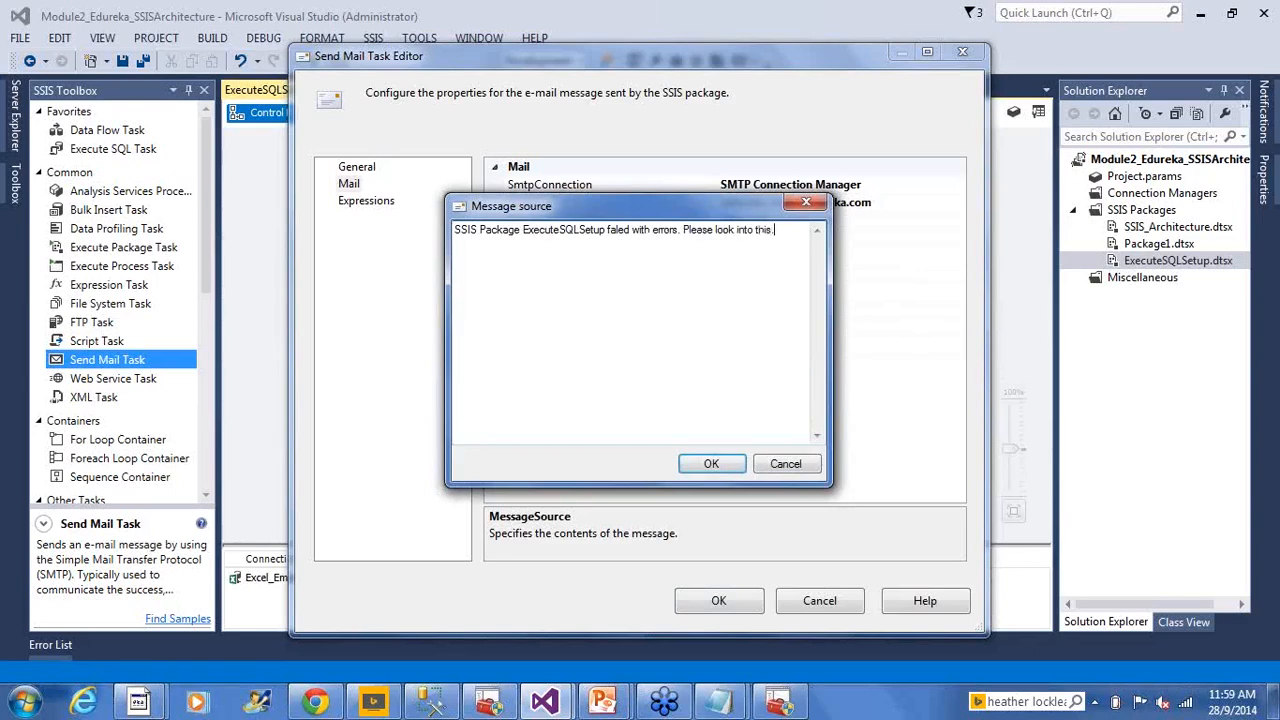
pyautogui.click(711, 464)
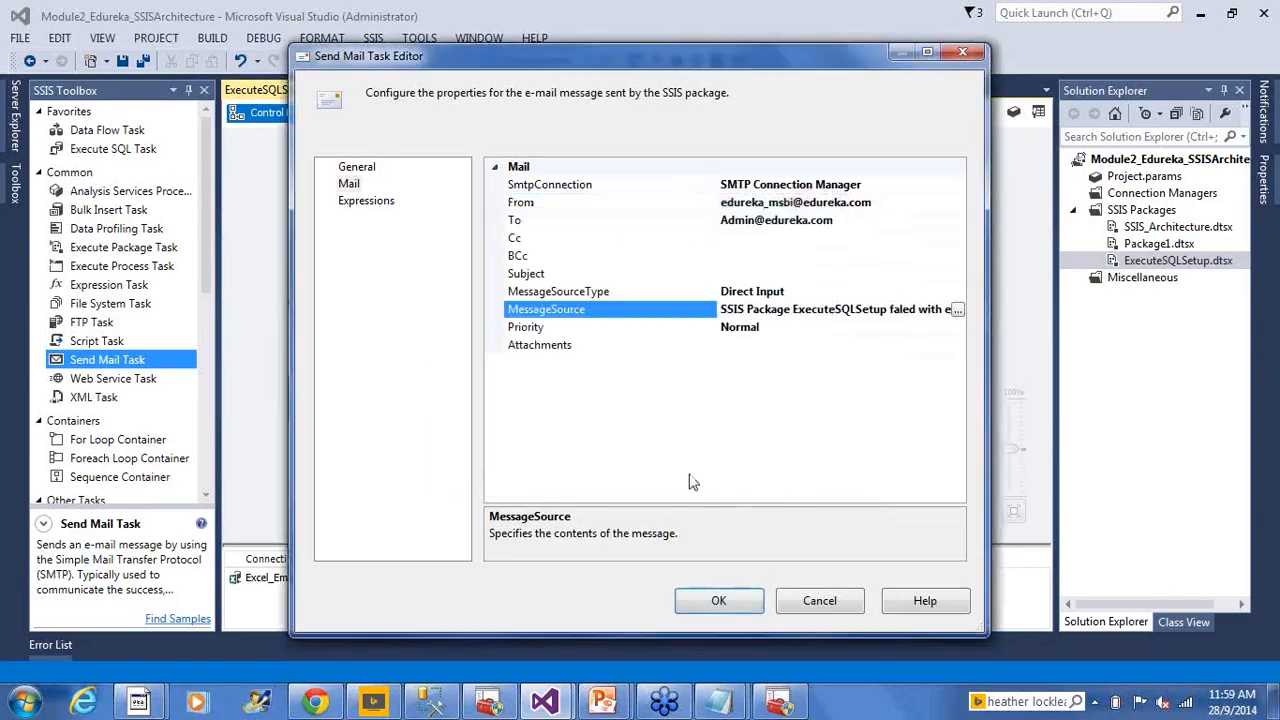
pyautogui.click(786, 346)
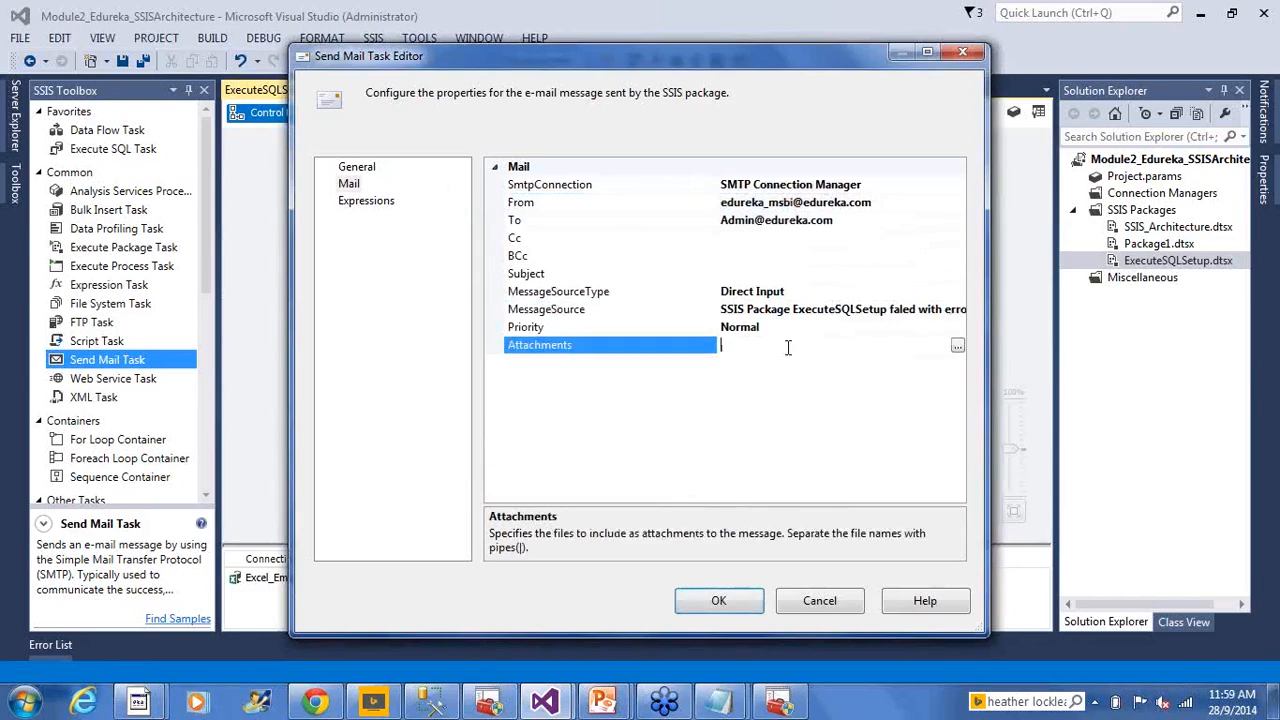
pyautogui.click(957, 345)
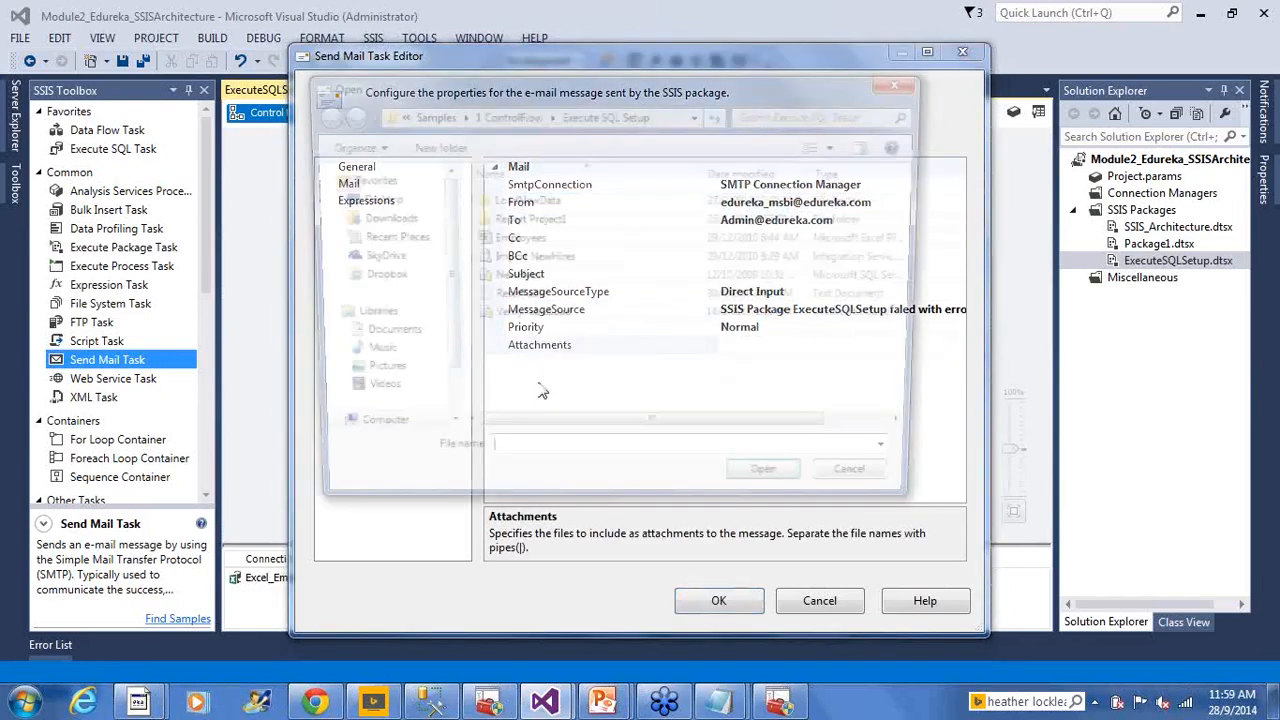
pyautogui.click(872, 484)
pyautogui.click(725, 597)
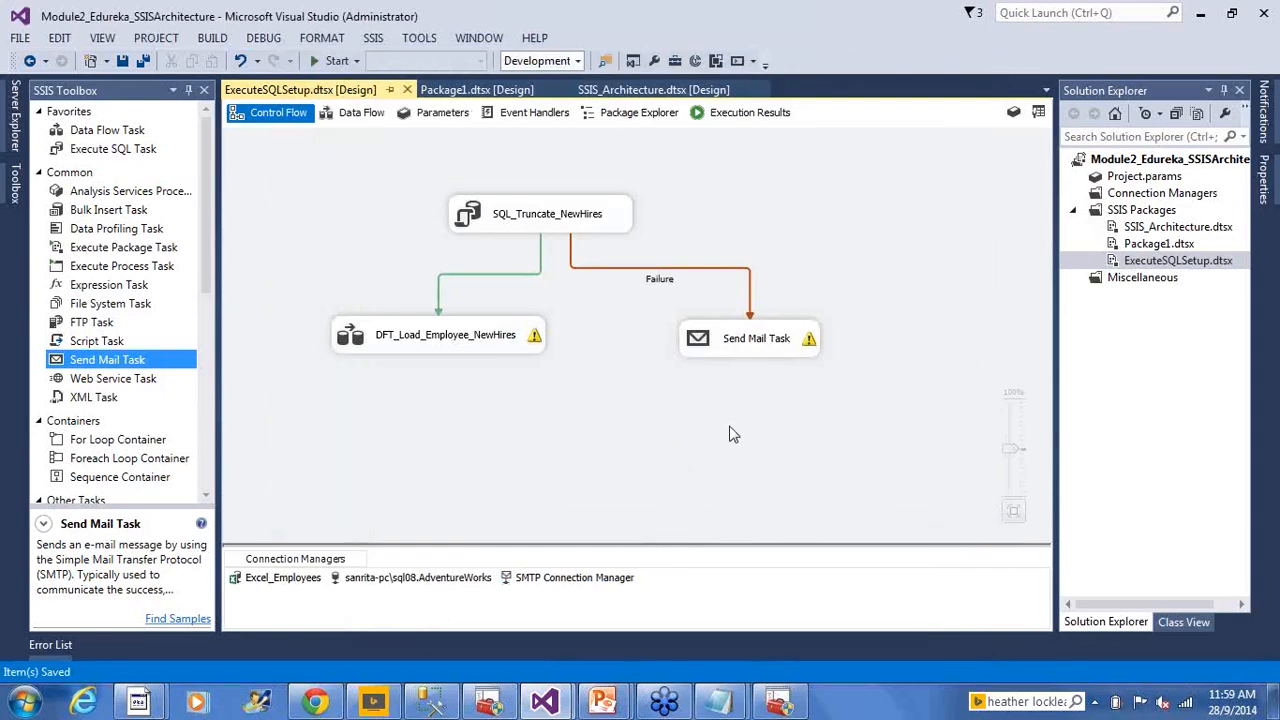
pyautogui.doubleClick(603, 577)
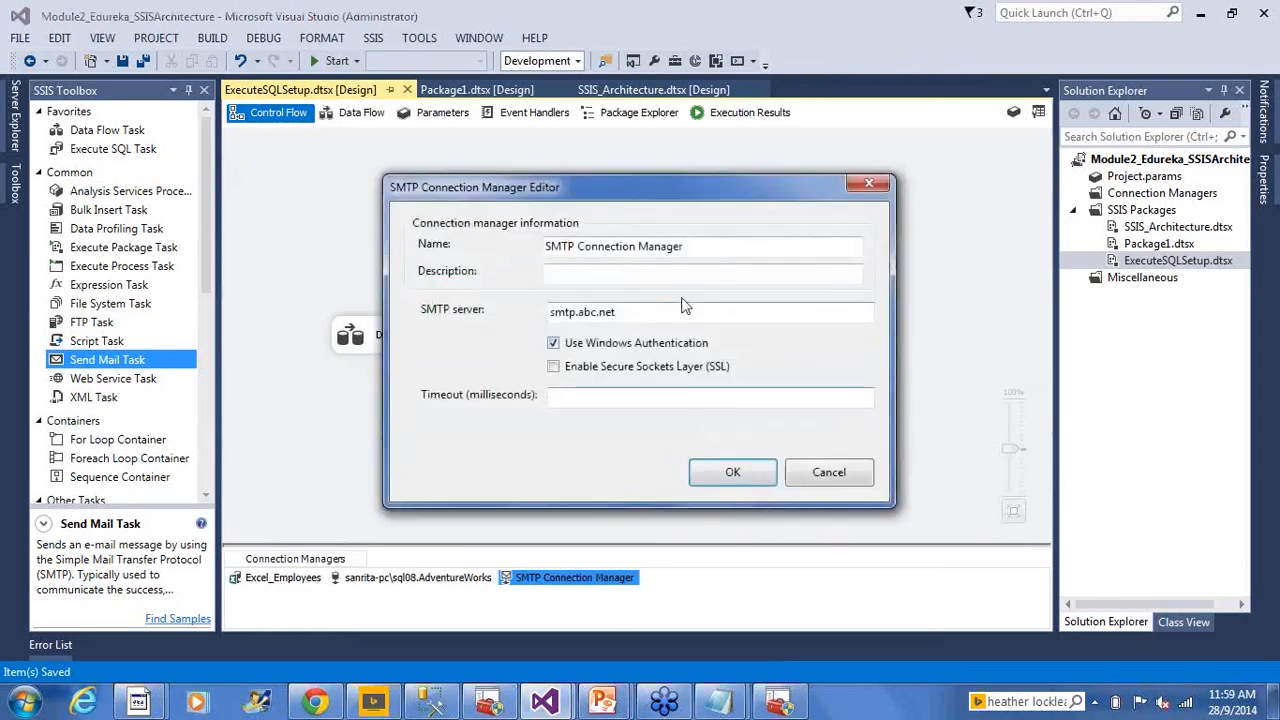
pyautogui.moveTo(662, 312); pyautogui.dragTo(565, 312)
pyautogui.click(832, 472)
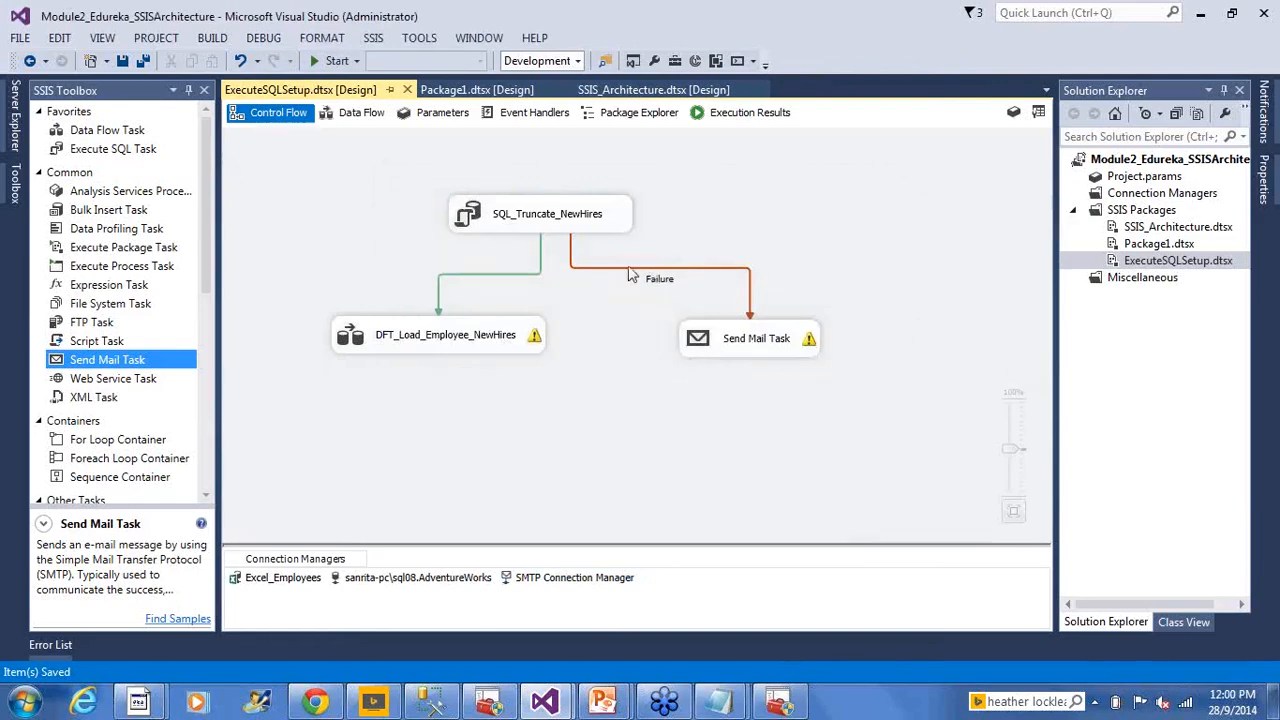
pyautogui.click(552, 227)
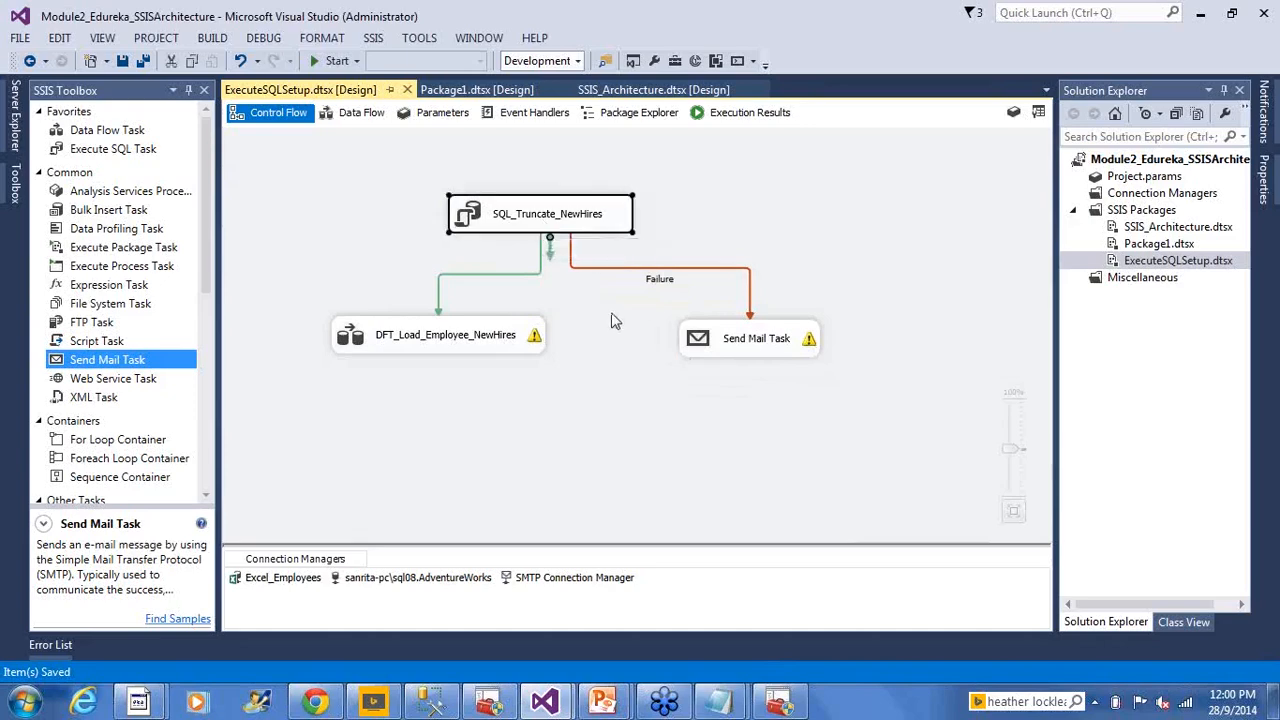
pyautogui.click(699, 346)
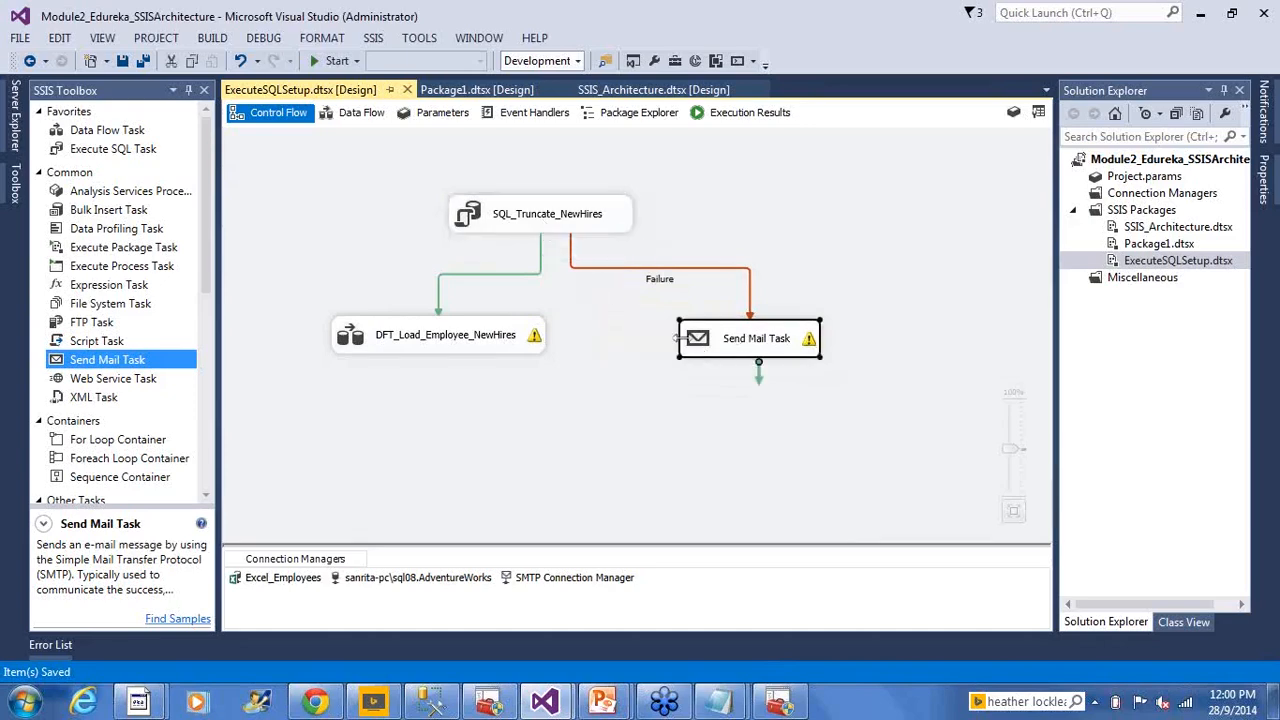
pyautogui.click(549, 229)
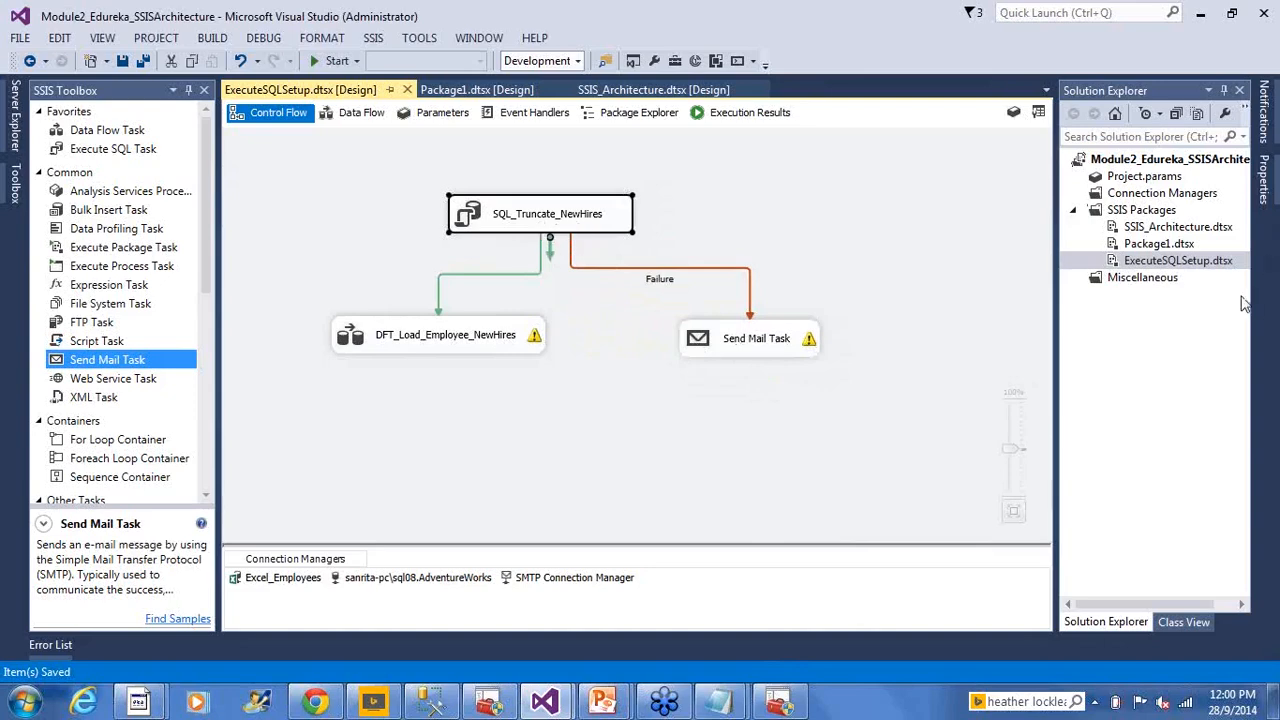
# Execute ExecuteSQLSetup.dtsx, see truncate and load succeed, then stop debugging
pyautogui.rightClick(1188, 260)
pyautogui.click(1092, 284)
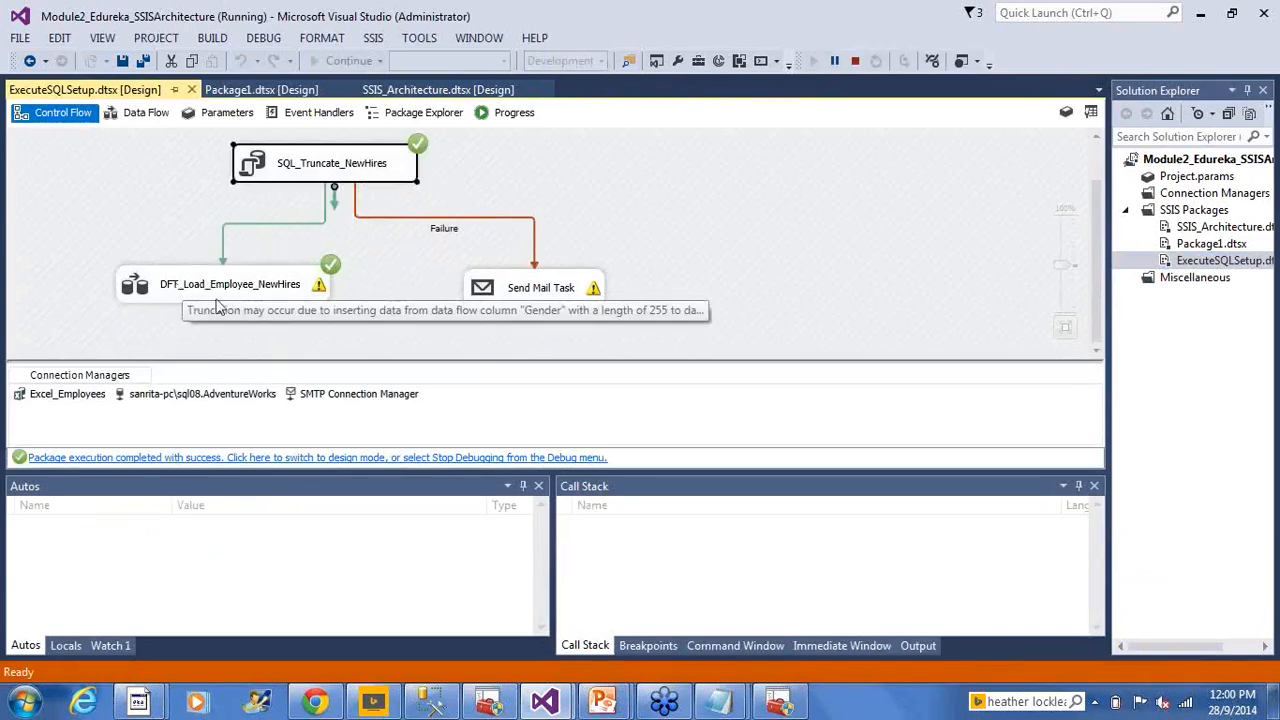
pyautogui.click(855, 62)
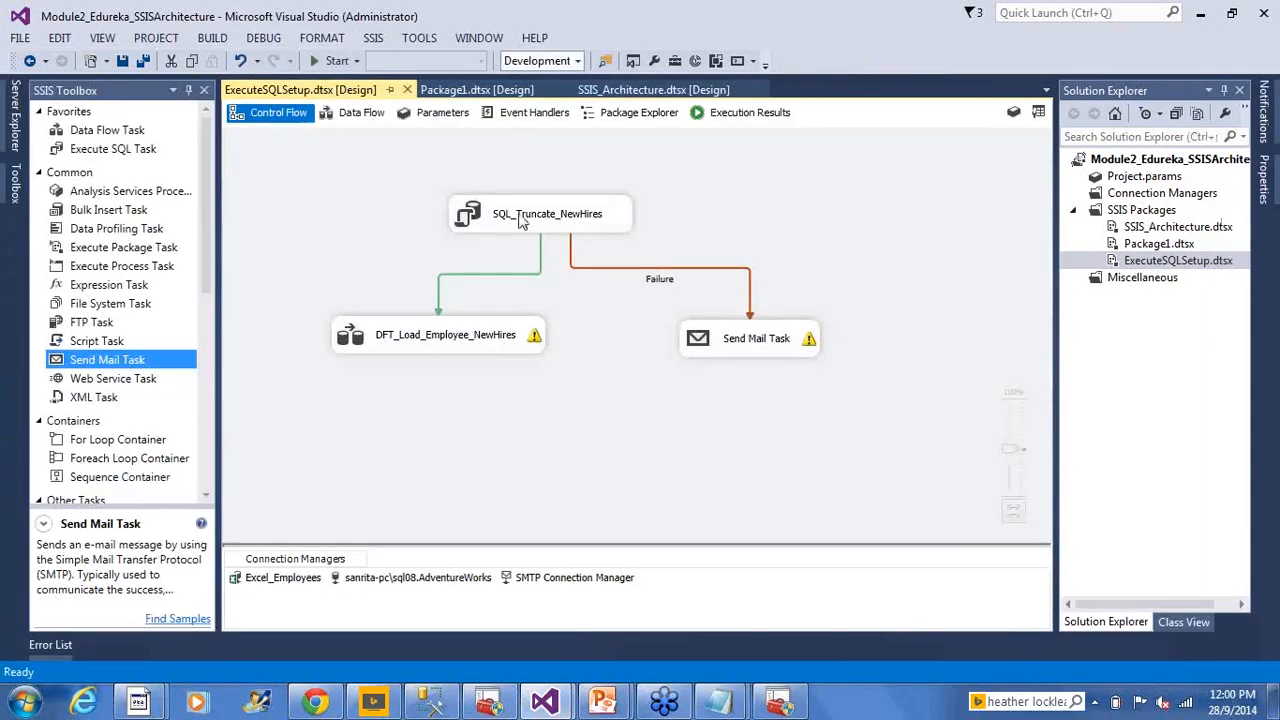
pyautogui.click(521, 221)
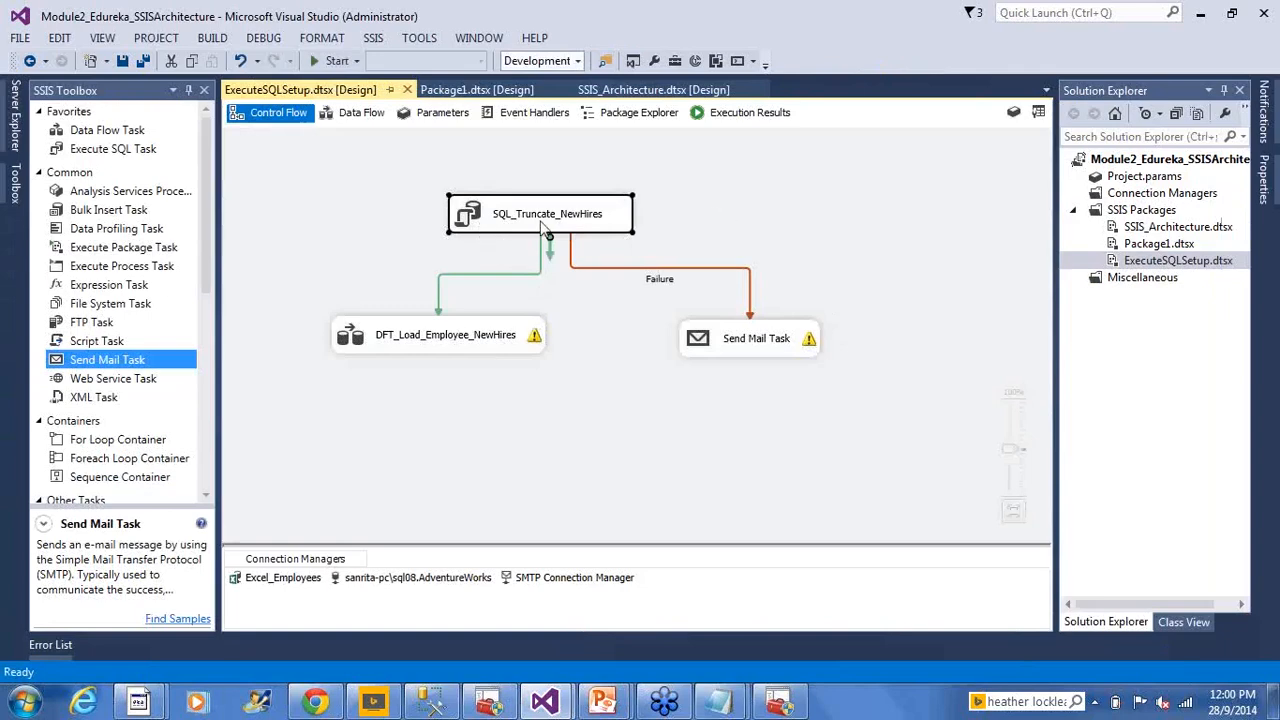
# Bring up the Properties of SQL_Truncate_NewHires, briefly checking the package properties
pyautogui.rightClick(461, 216)
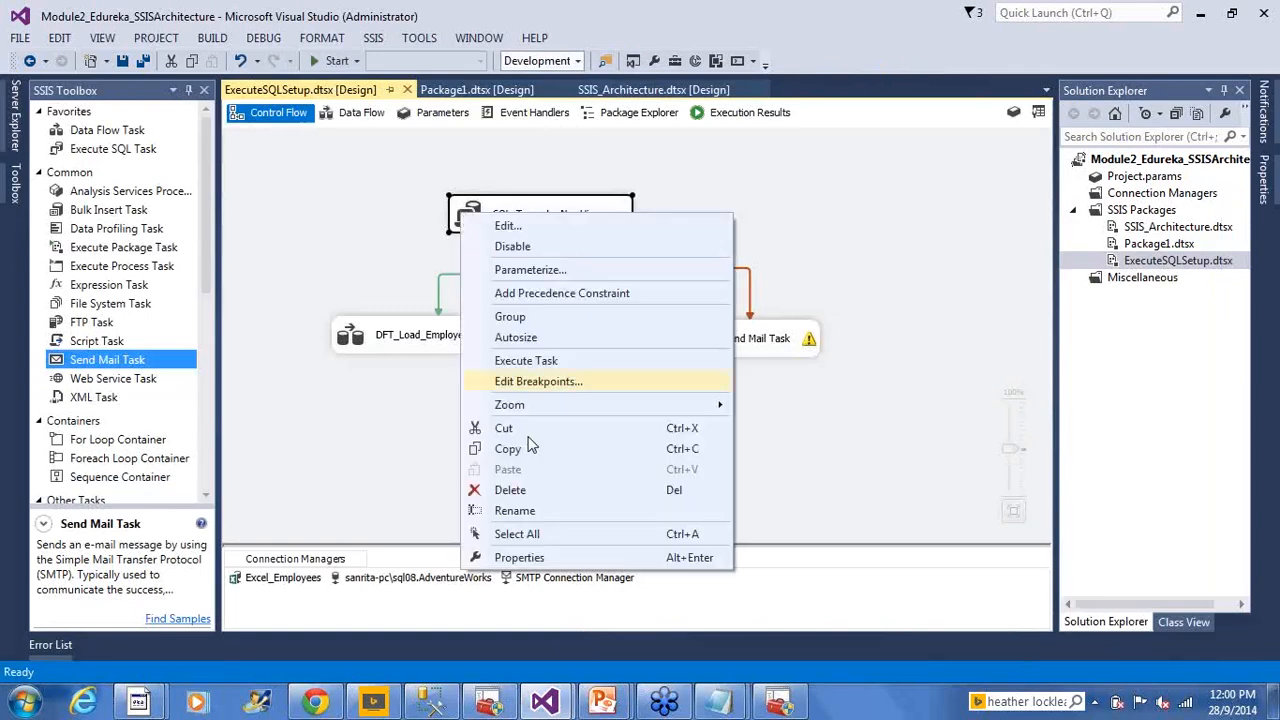
pyautogui.click(520, 557)
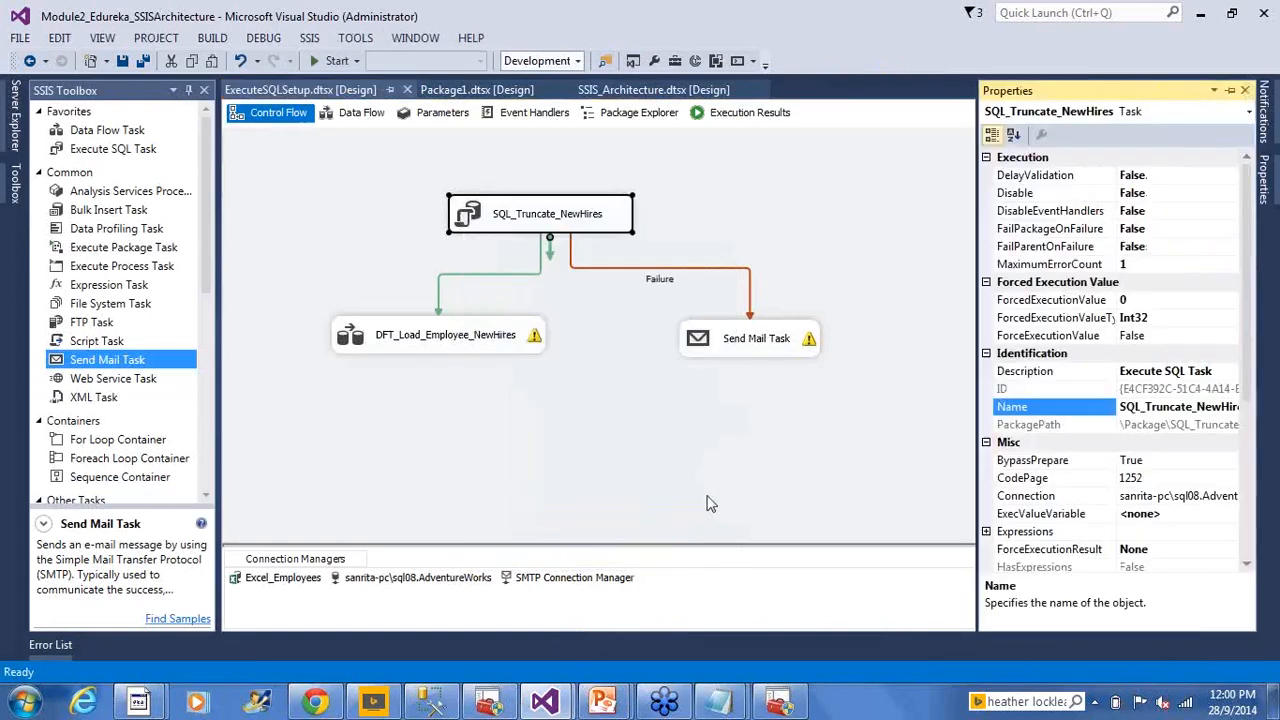
pyautogui.click(378, 192)
pyautogui.rightClick(379, 190)
pyautogui.click(430, 609)
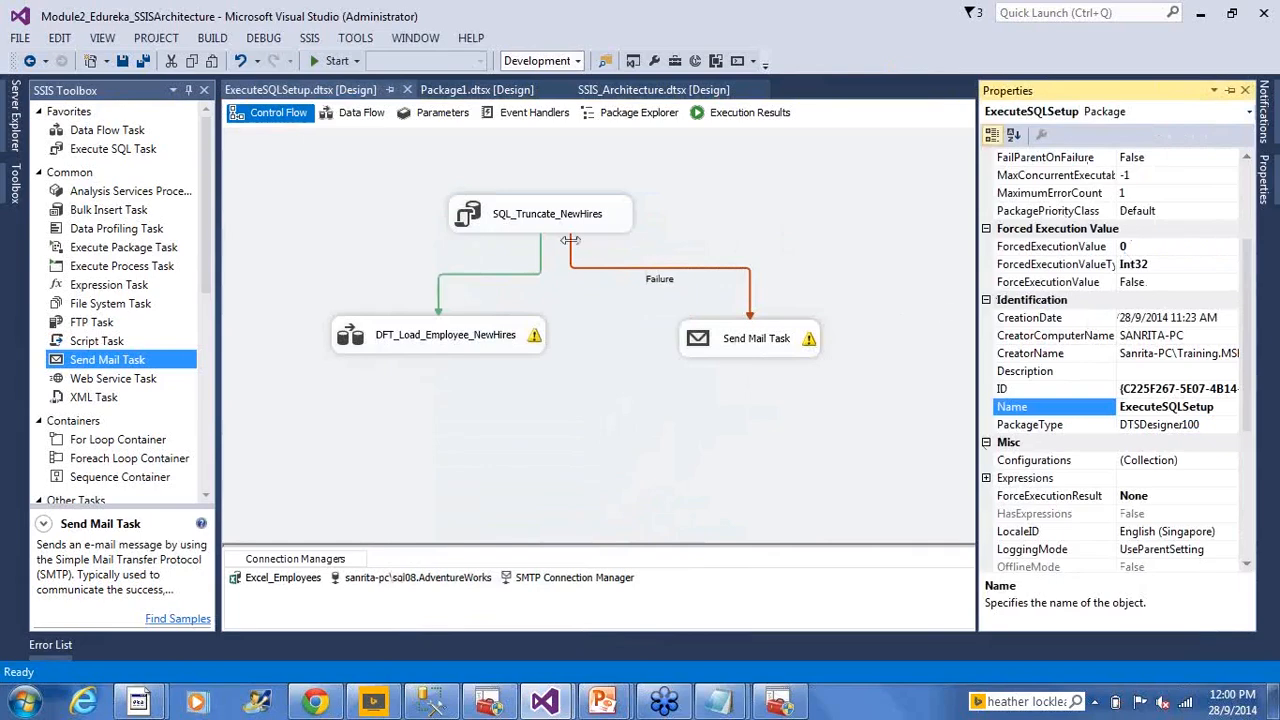
pyautogui.click(489, 219)
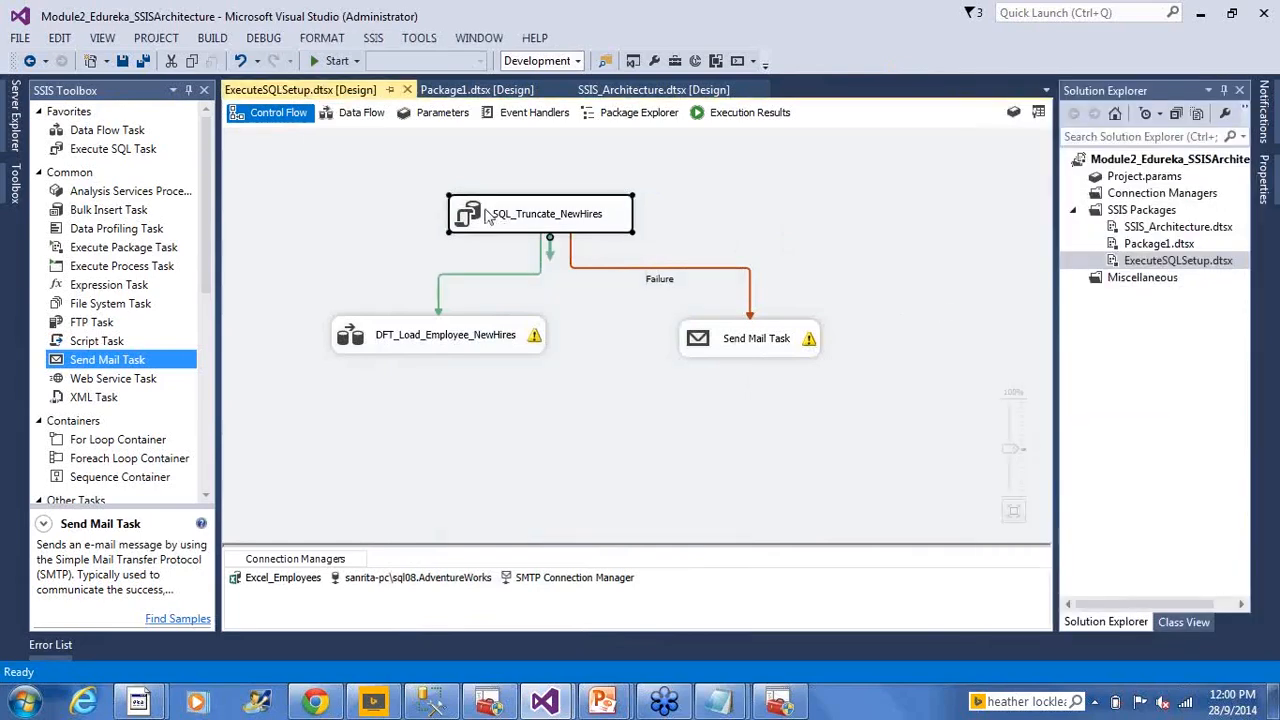
pyautogui.rightClick(487, 217)
pyautogui.click(636, 551)
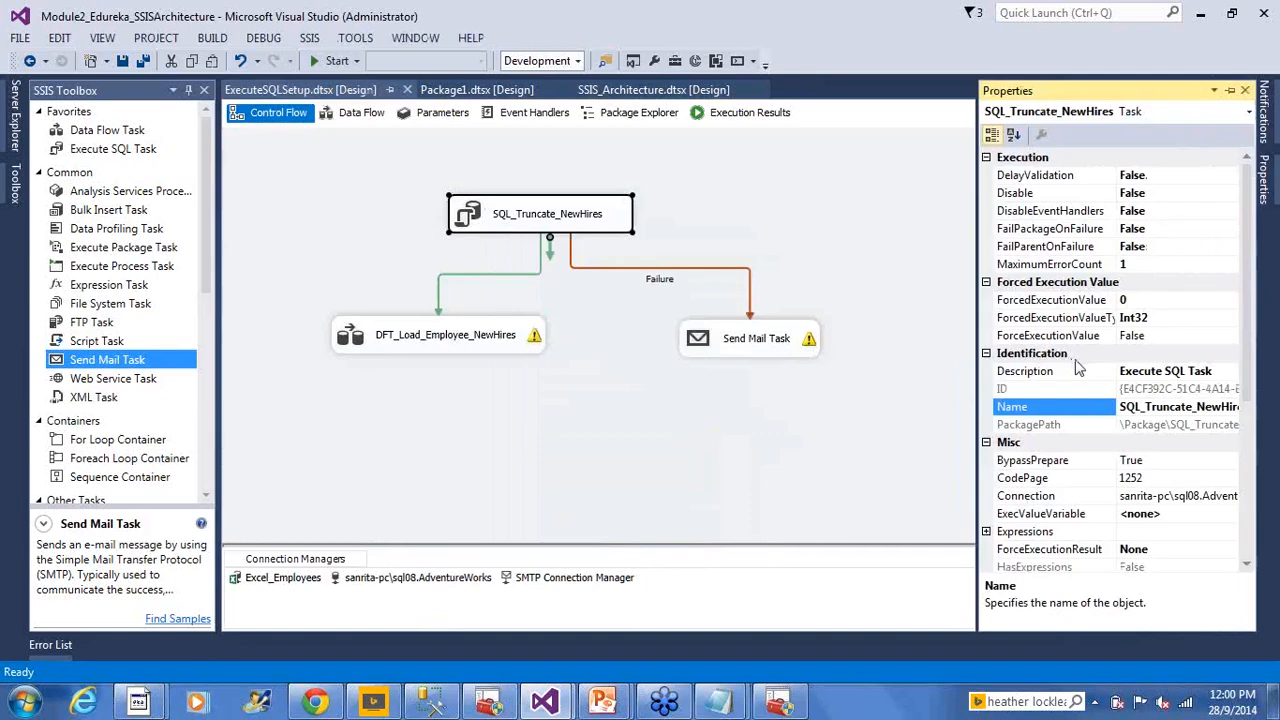
# Set SQL_Truncate_NewHires' ForceExecutionResult to Failure and save the package
pyautogui.click(1190, 343)
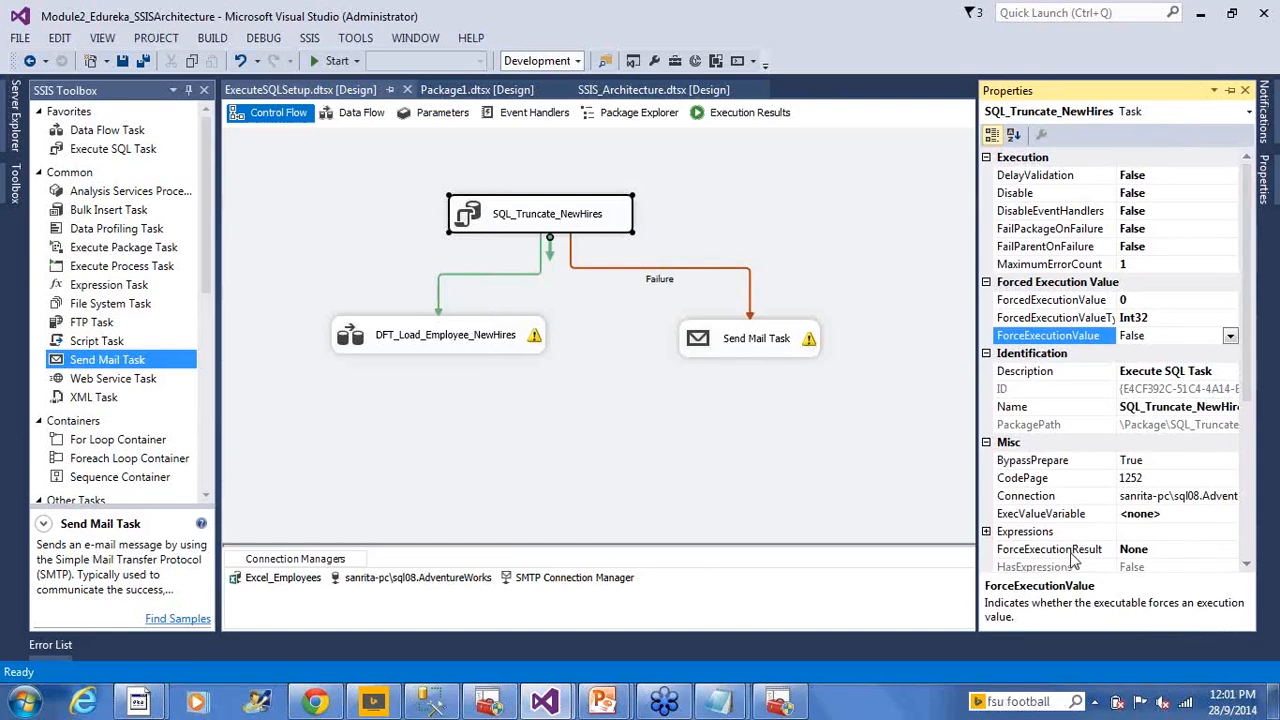
pyautogui.click(1198, 552)
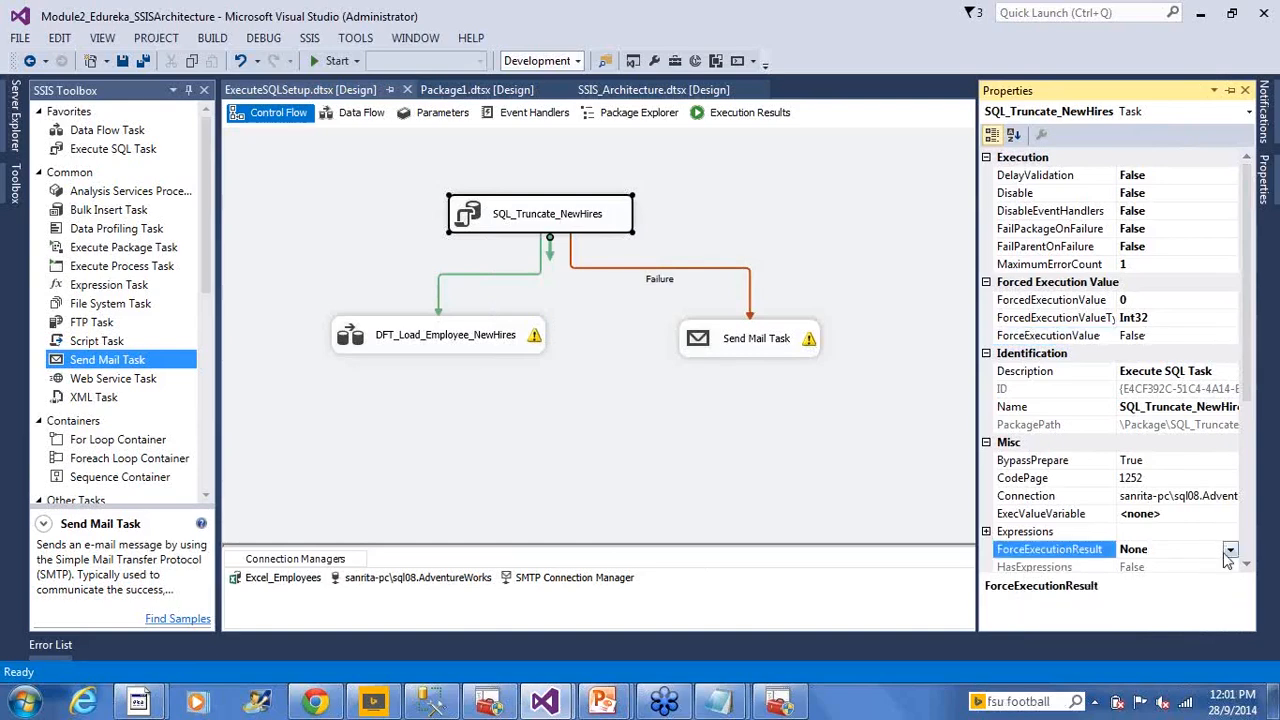
pyautogui.click(1230, 551)
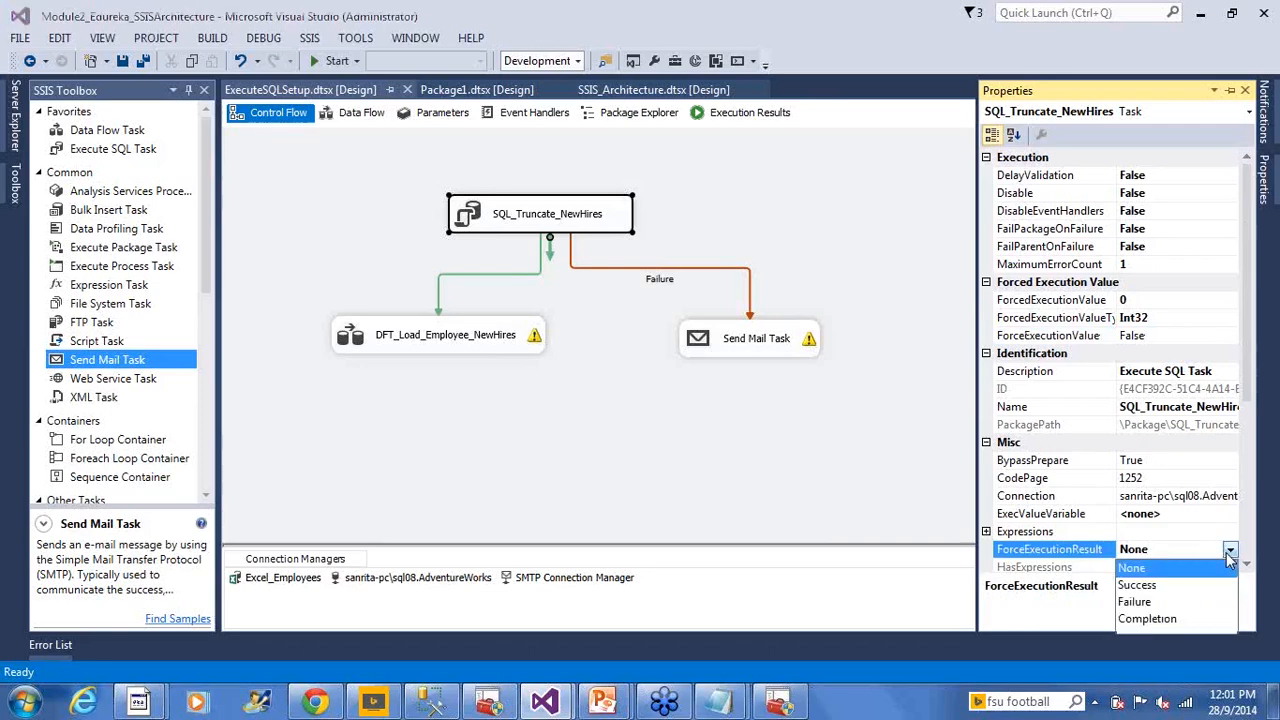
pyautogui.click(1172, 602)
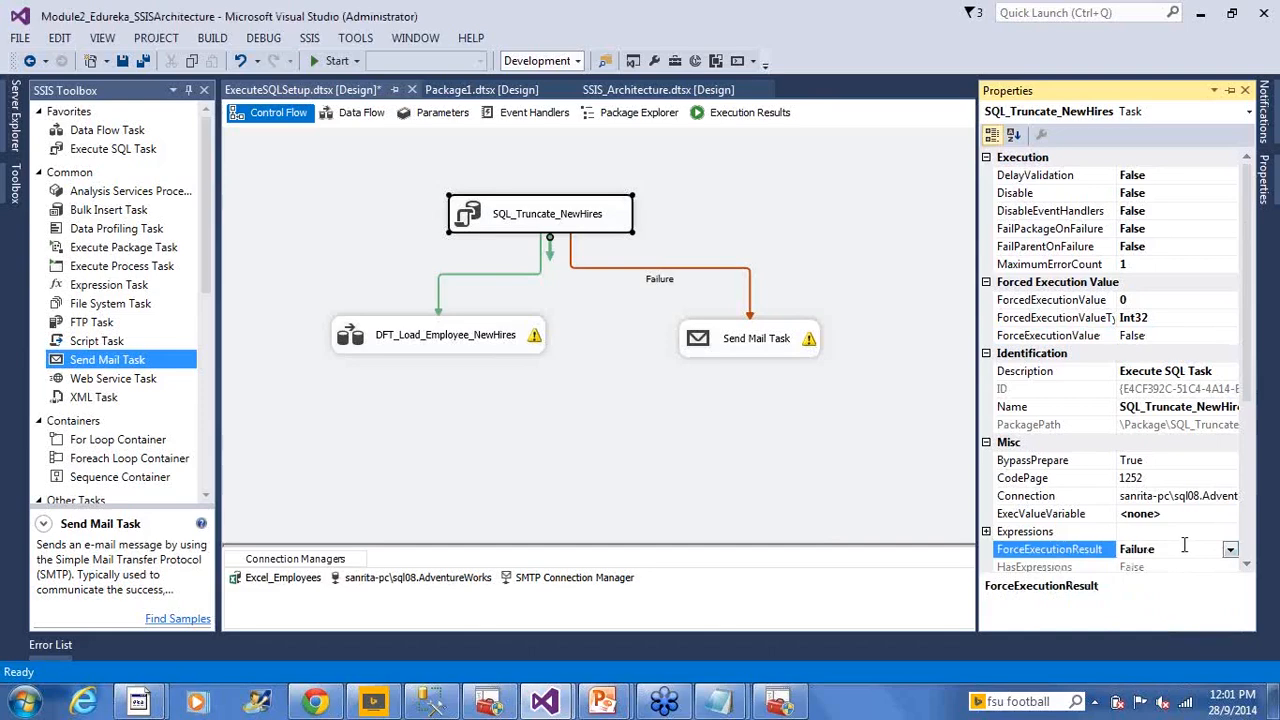
pyautogui.click(857, 262)
pyautogui.hotkey('ctrl', 's')
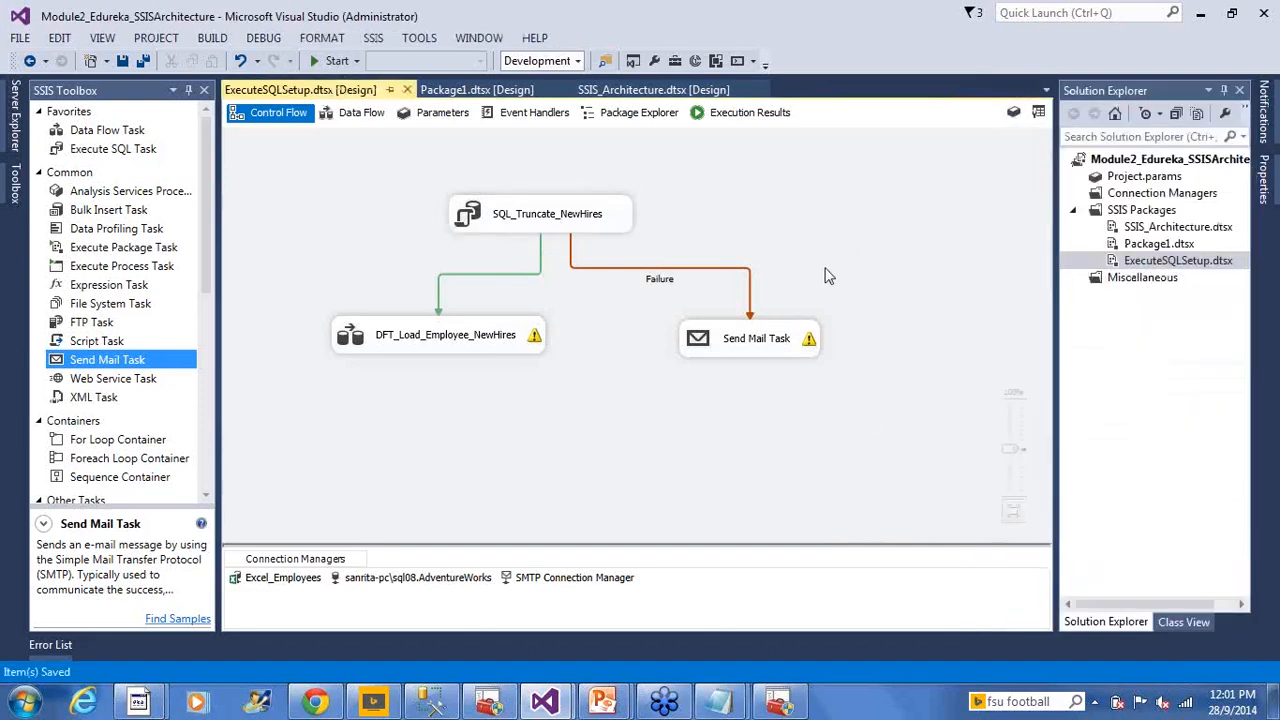
pyautogui.click(536, 210)
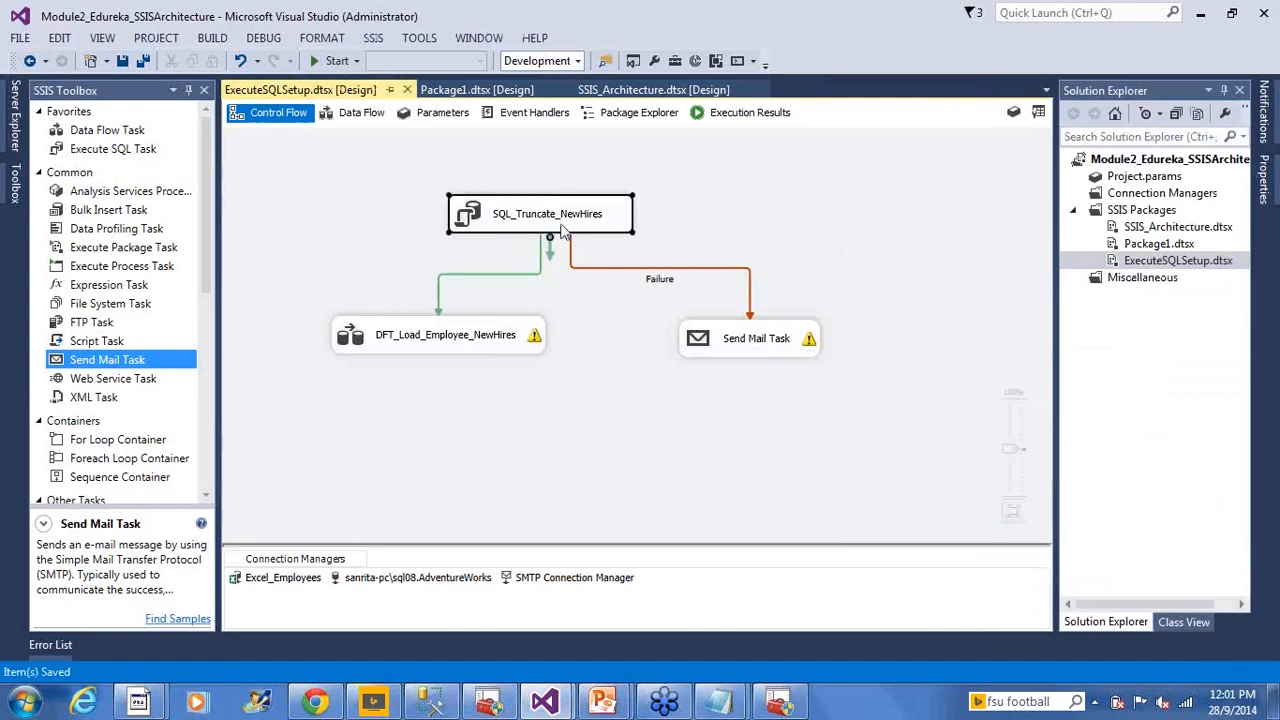
pyautogui.click(711, 378)
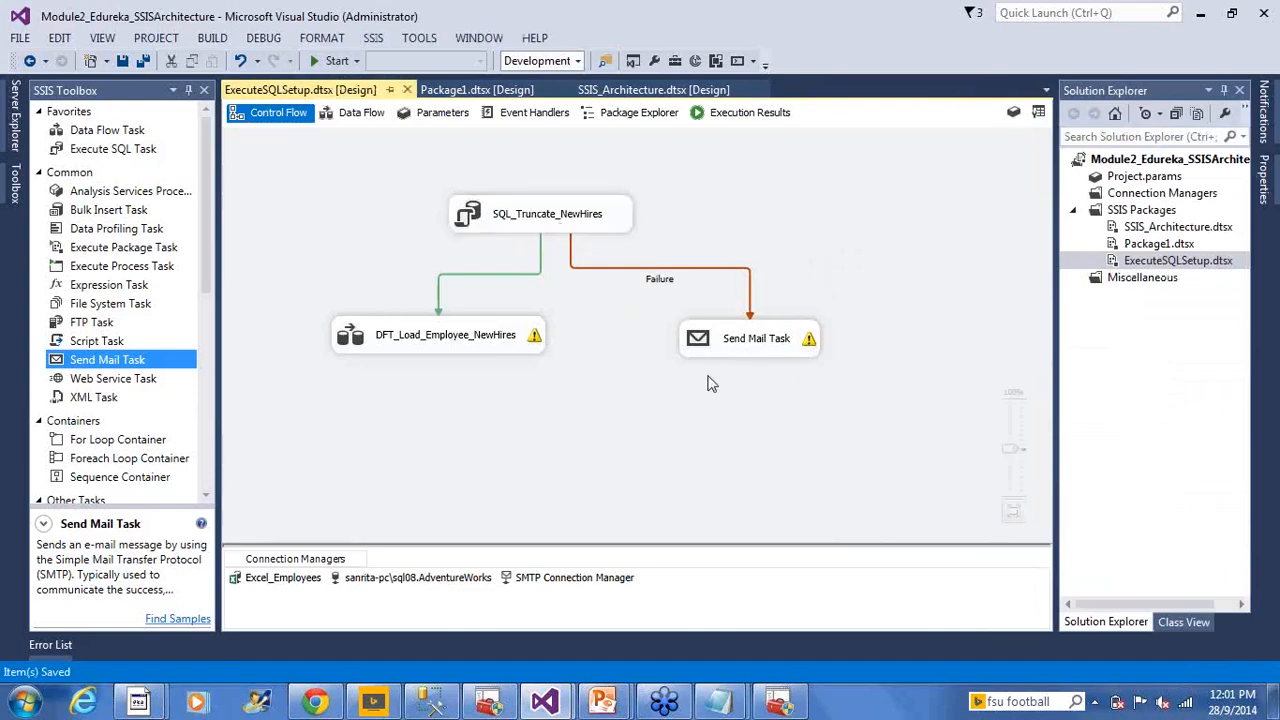
pyautogui.click(538, 226)
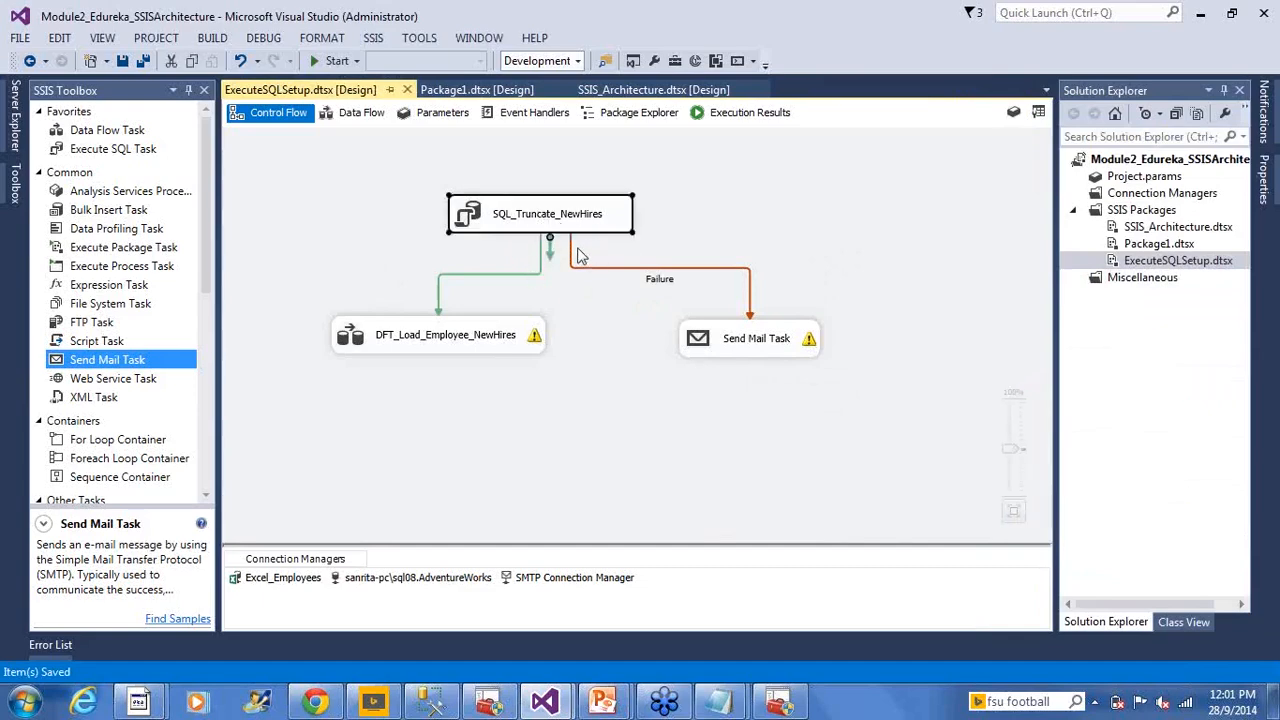
pyautogui.click(720, 350)
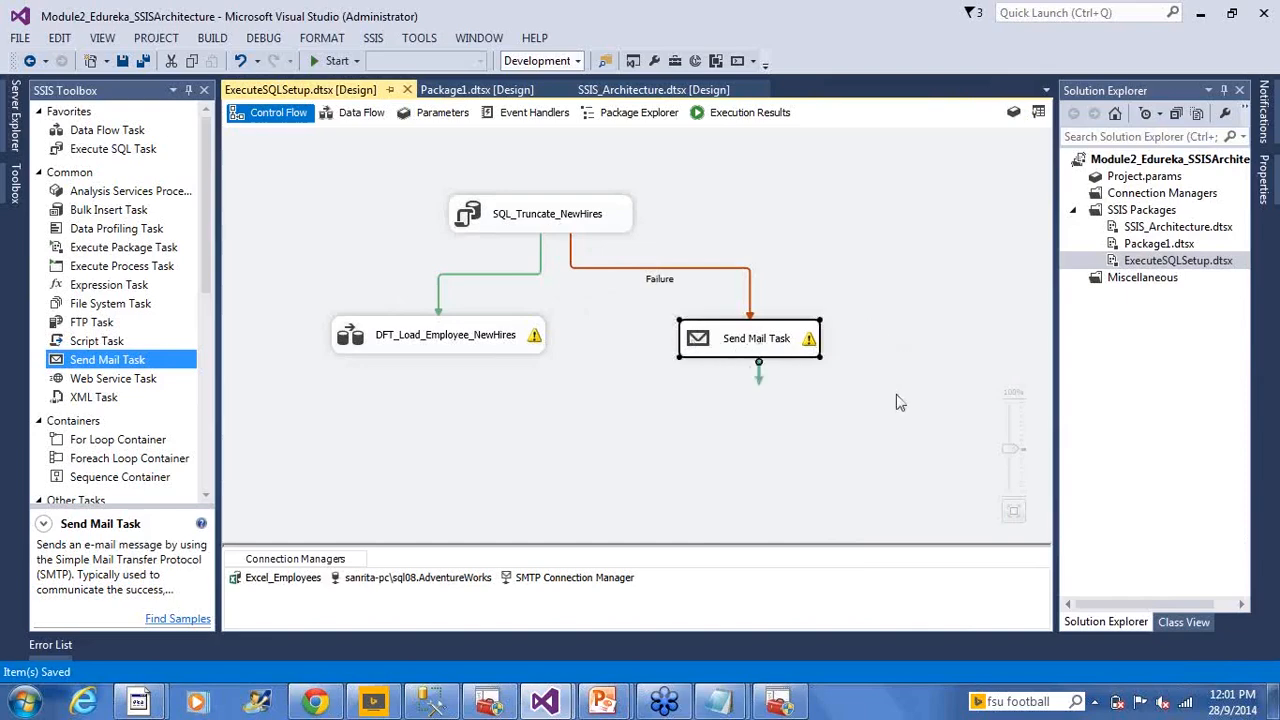
pyautogui.moveTo(656, 300); pyautogui.dragTo(853, 418)
pyautogui.click(850, 418)
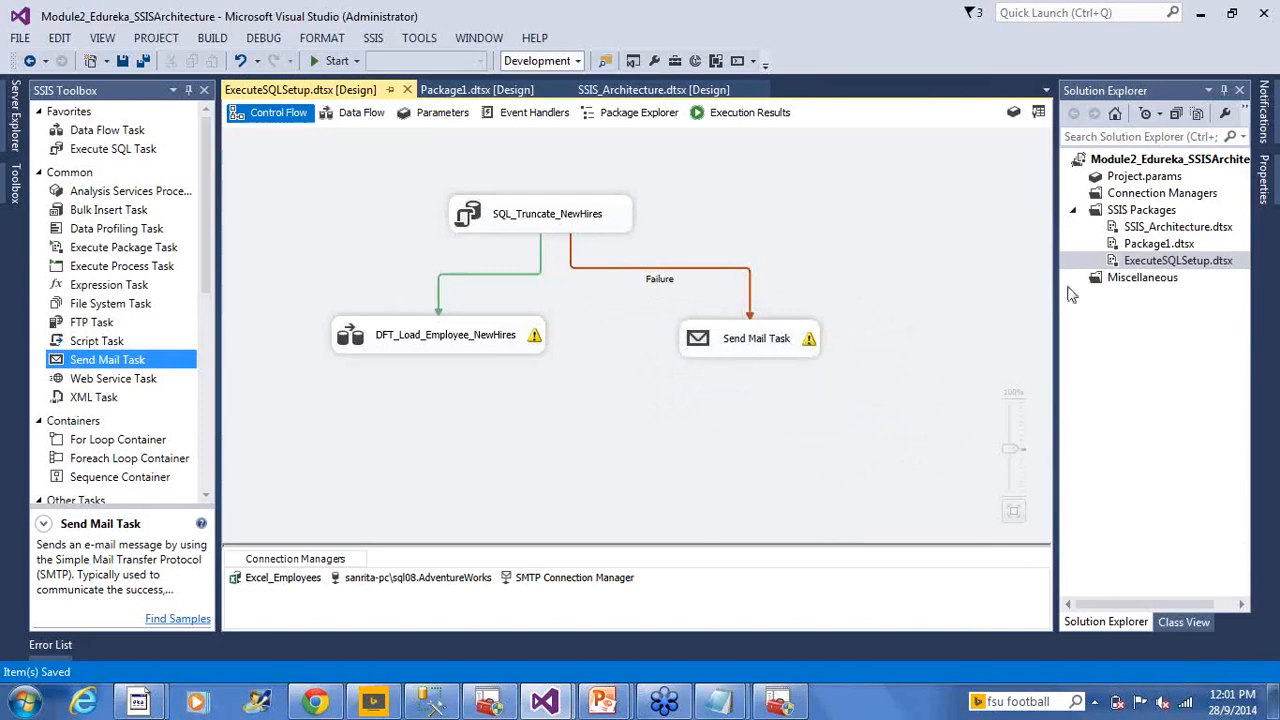
pyautogui.click(1126, 264)
pyautogui.rightClick(1125, 267)
# Execute ExecuteSQLSetup.dtsx and read the Send Mail Task's error after the failure
pyautogui.click(996, 296)
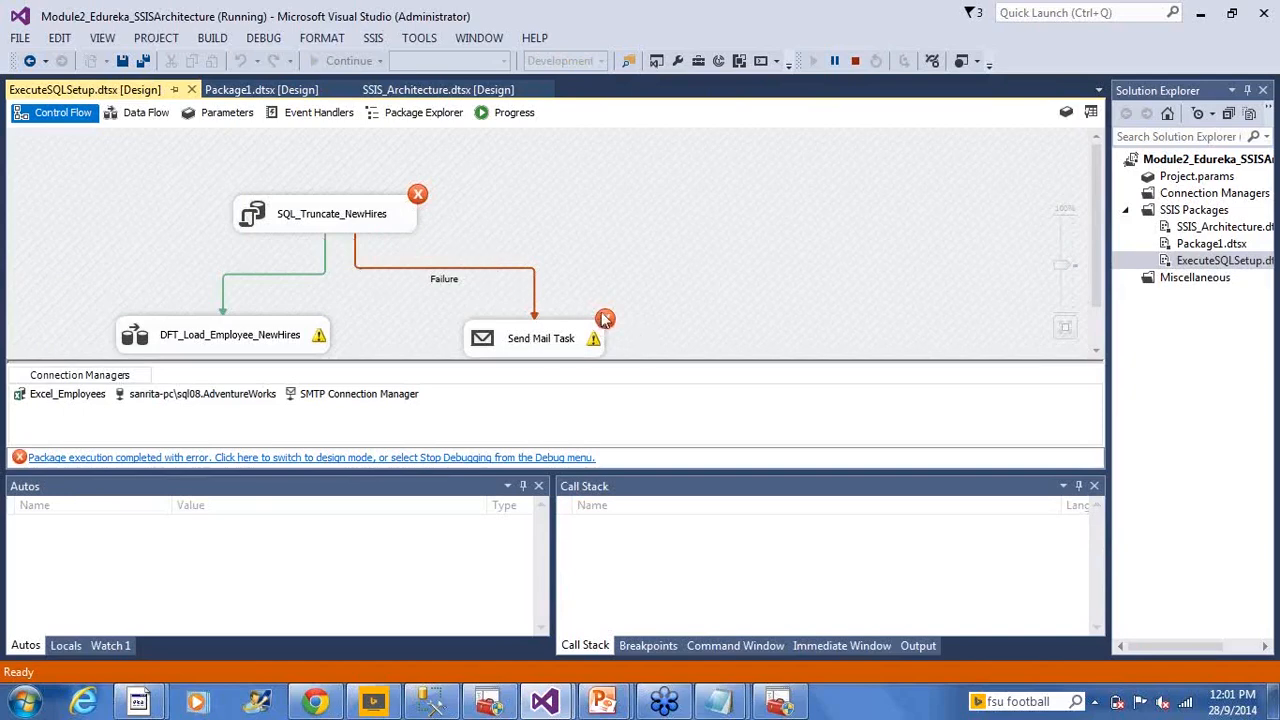
pyautogui.scroll(-1, 618, 335)
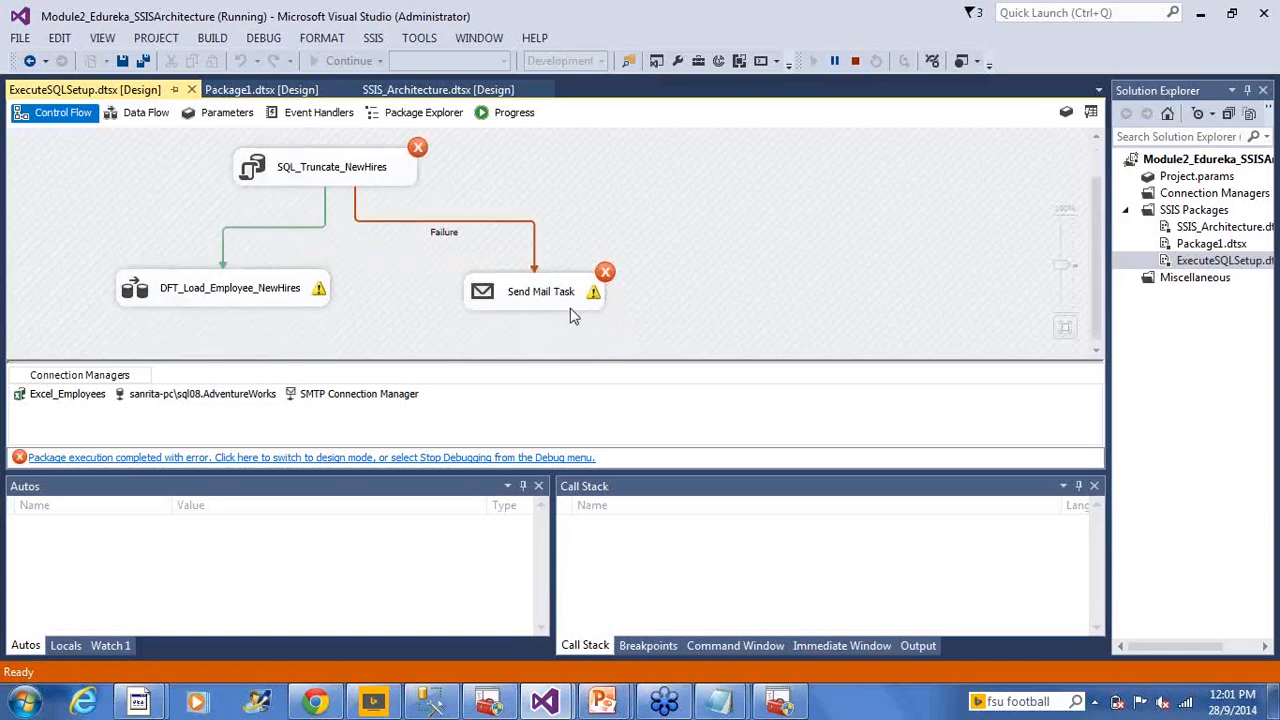
pyautogui.moveTo(533, 300)
# Stop debugging to return the package to design mode
pyautogui.click(855, 62)
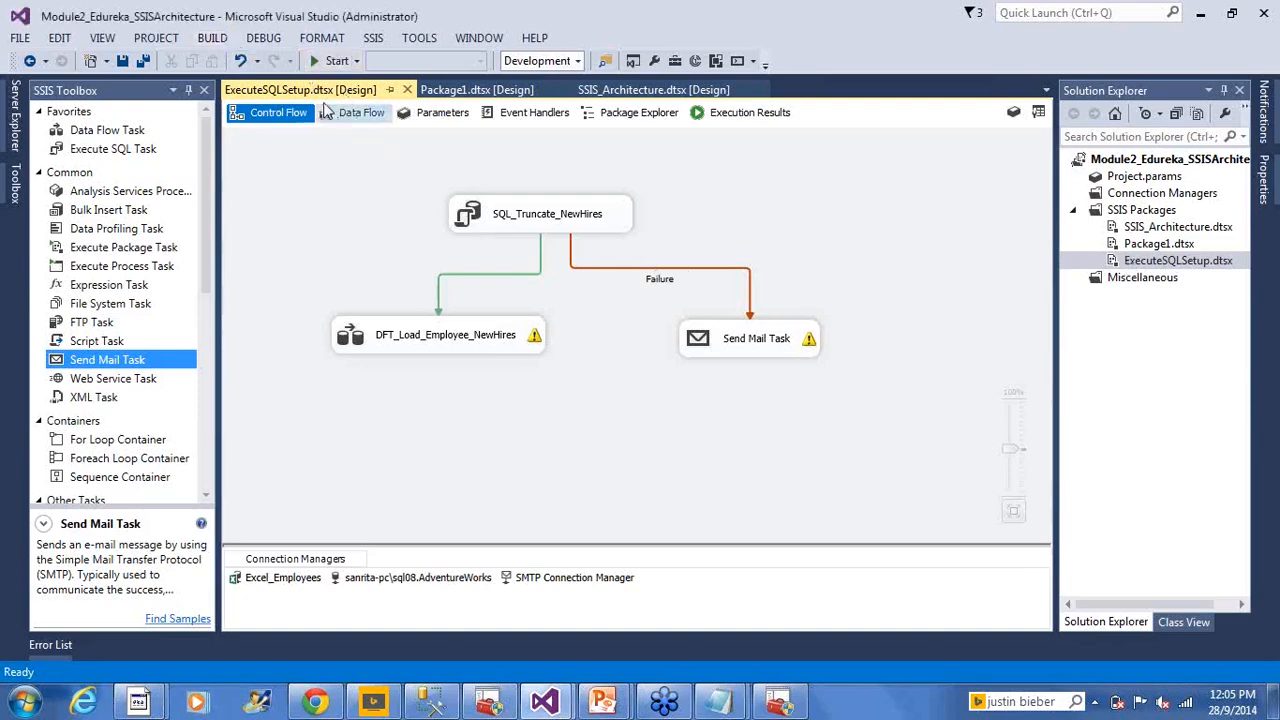
# Run Build Module2_Edureka_SSISArchitecture from the BUILD menu so the status bar shows Build succeeded
pyautogui.click(213, 40)
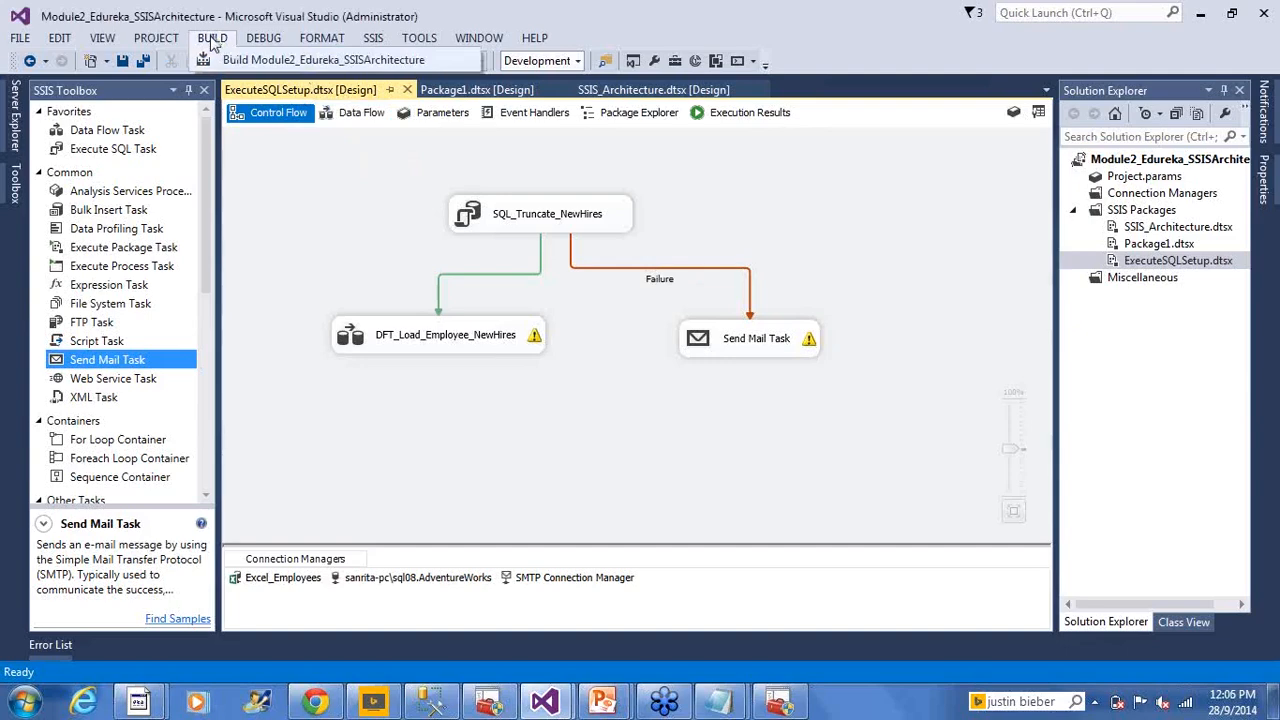
pyautogui.click(212, 40)
pyautogui.click(160, 40)
pyautogui.click(232, 60)
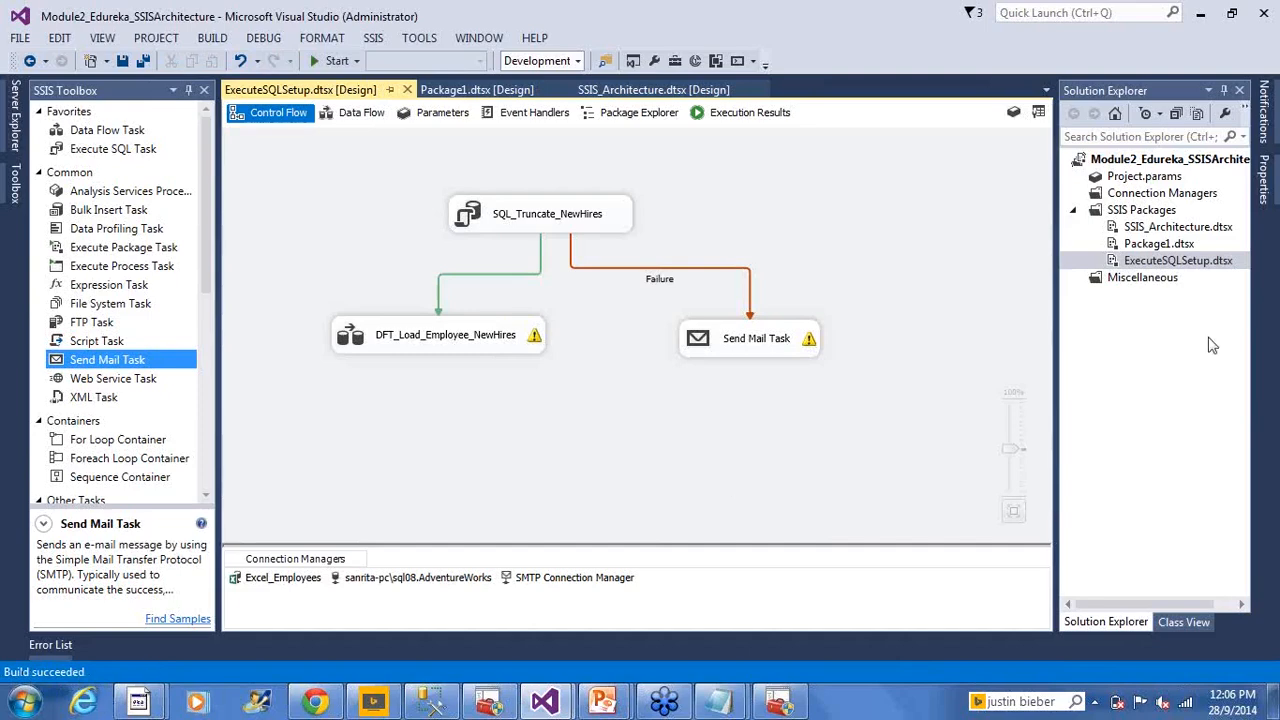
# Execute ExecuteSQLSetup.dtsx from Solution Explorer and bring the Module2 solution window back to the front
pyautogui.rightClick(1183, 266)
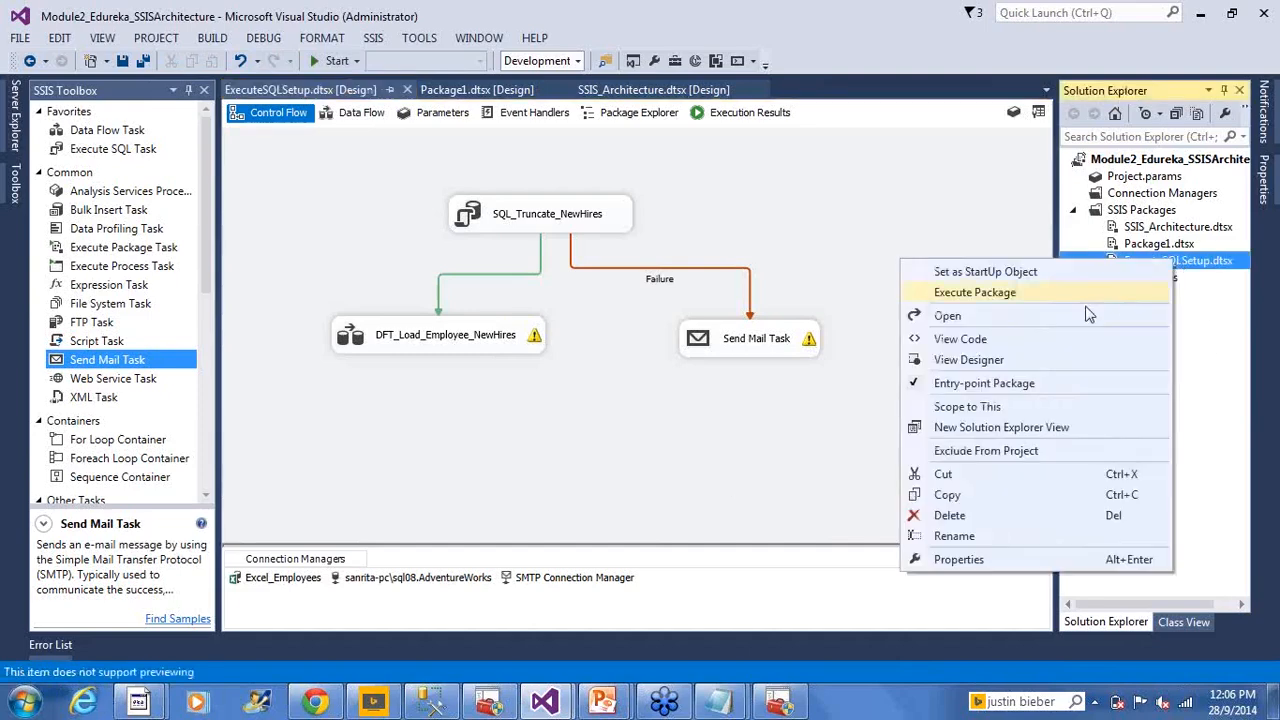
pyautogui.click(1014, 298)
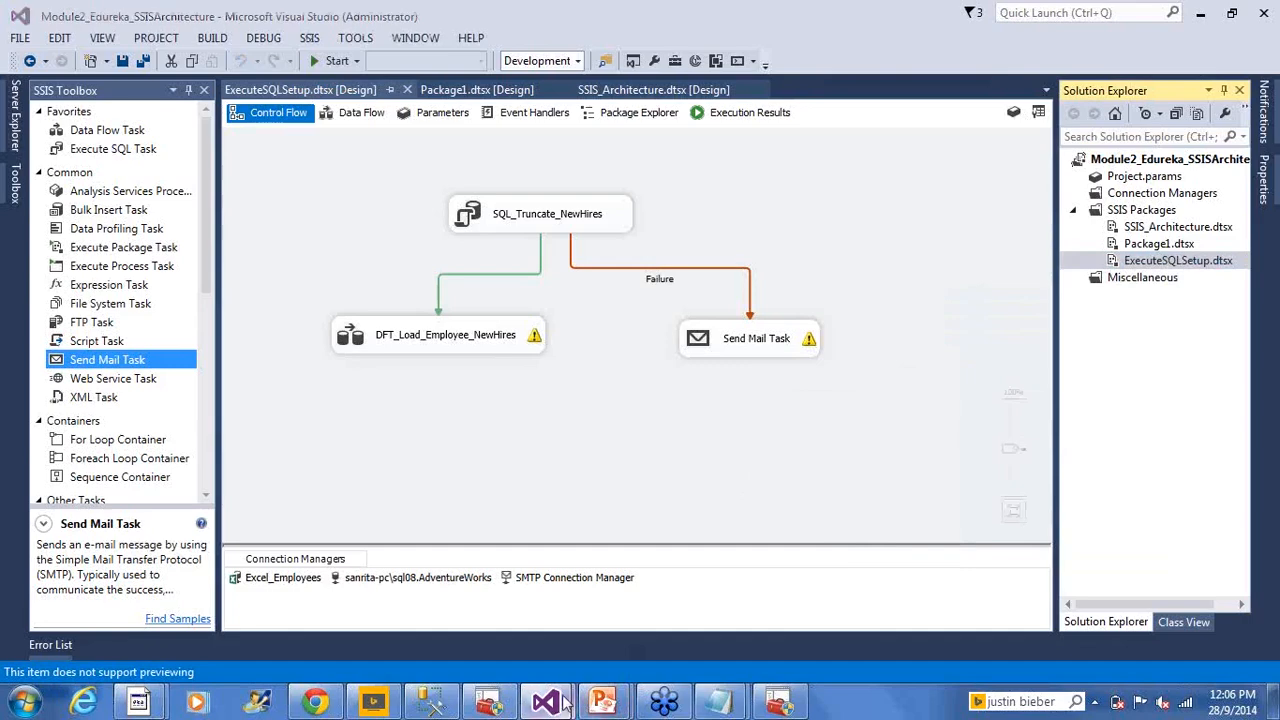
pyautogui.moveTo(572, 693)
pyautogui.click(651, 614)
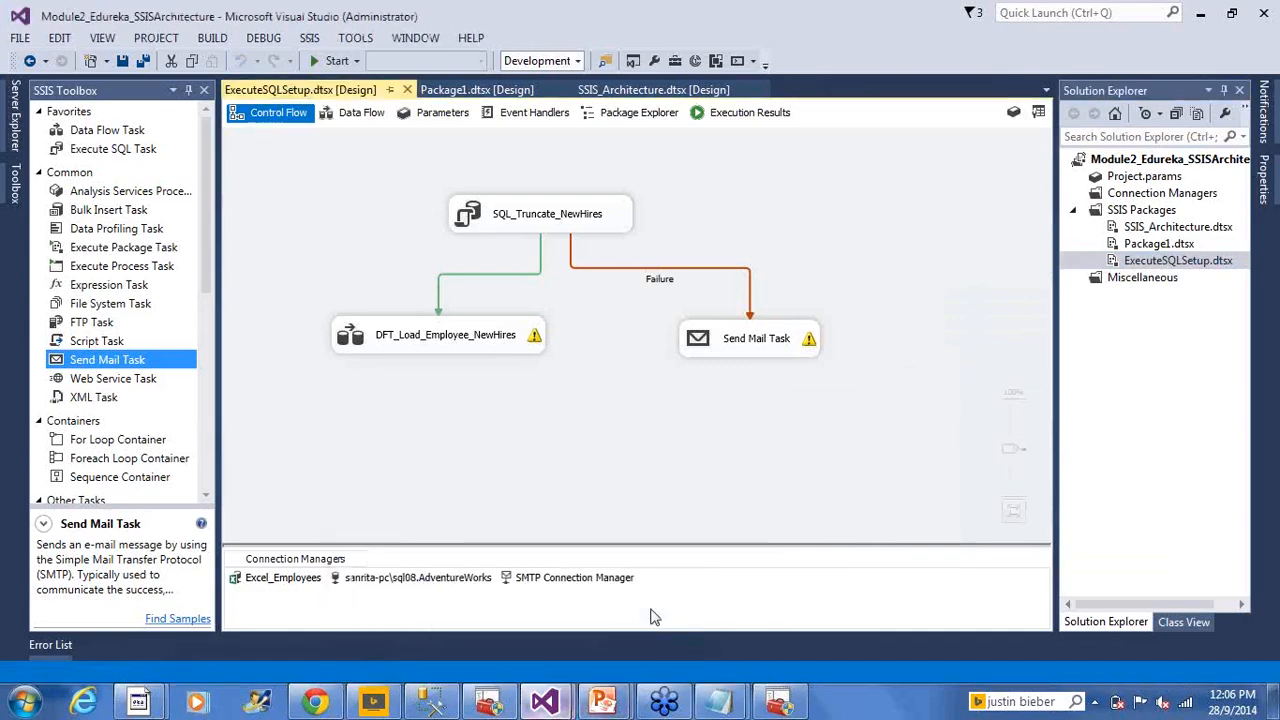
pyautogui.click(672, 709)
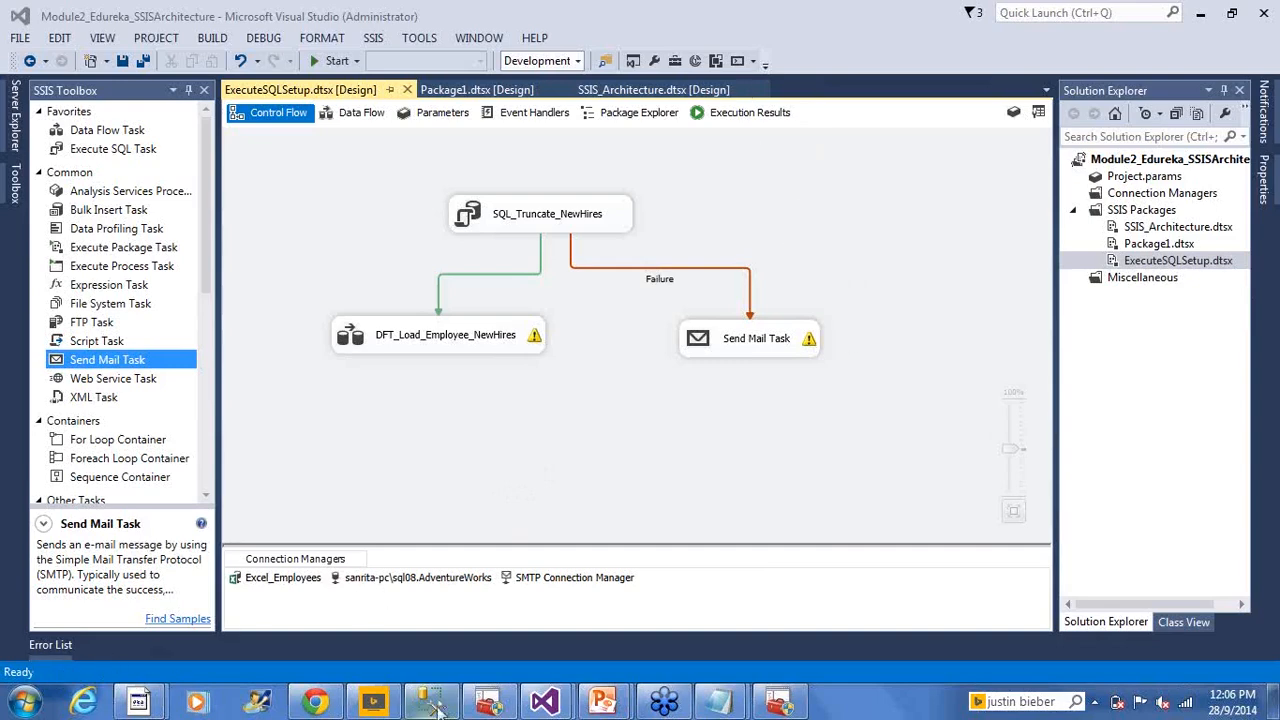
pyautogui.moveTo(546, 701)
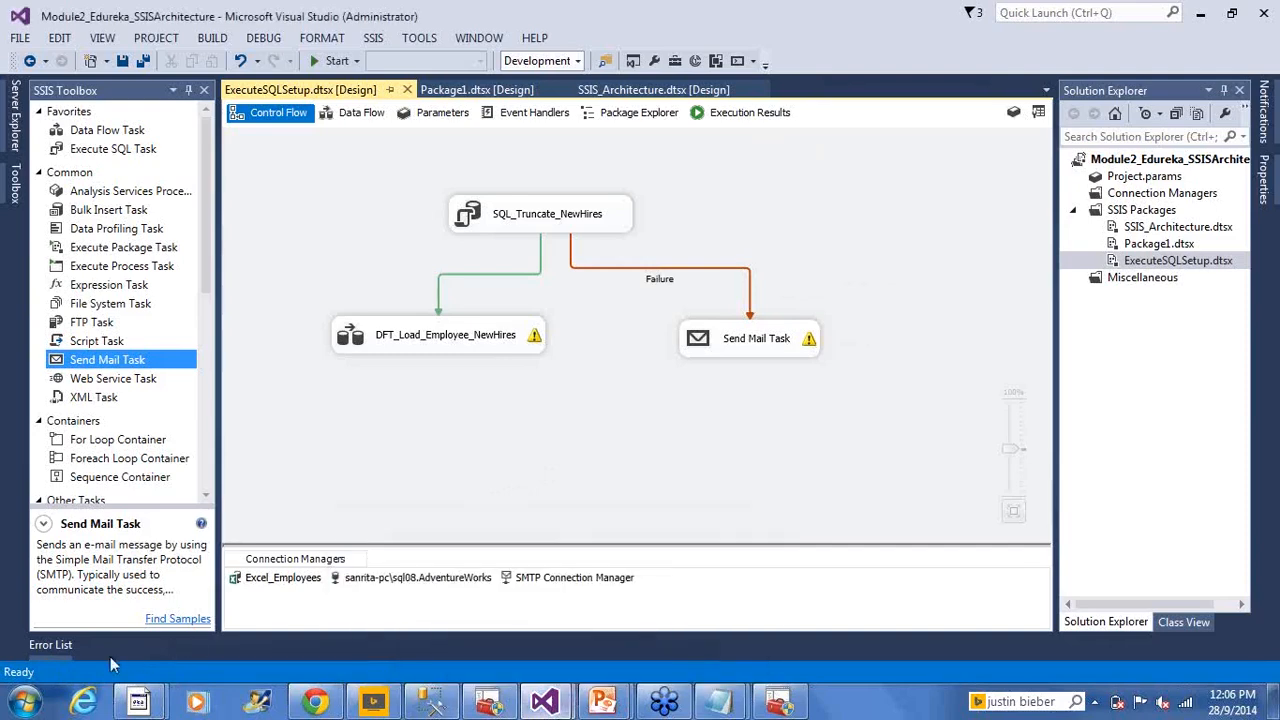
pyautogui.click(53, 654)
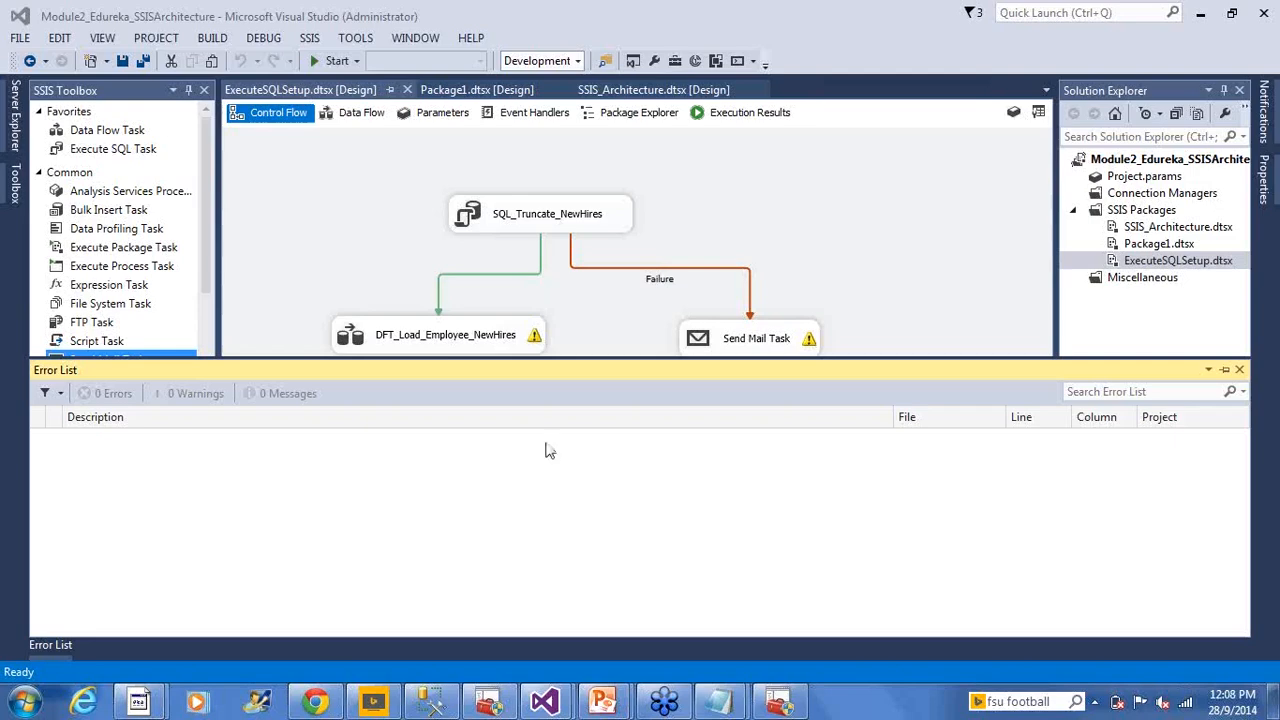
pyautogui.moveTo(569, 707)
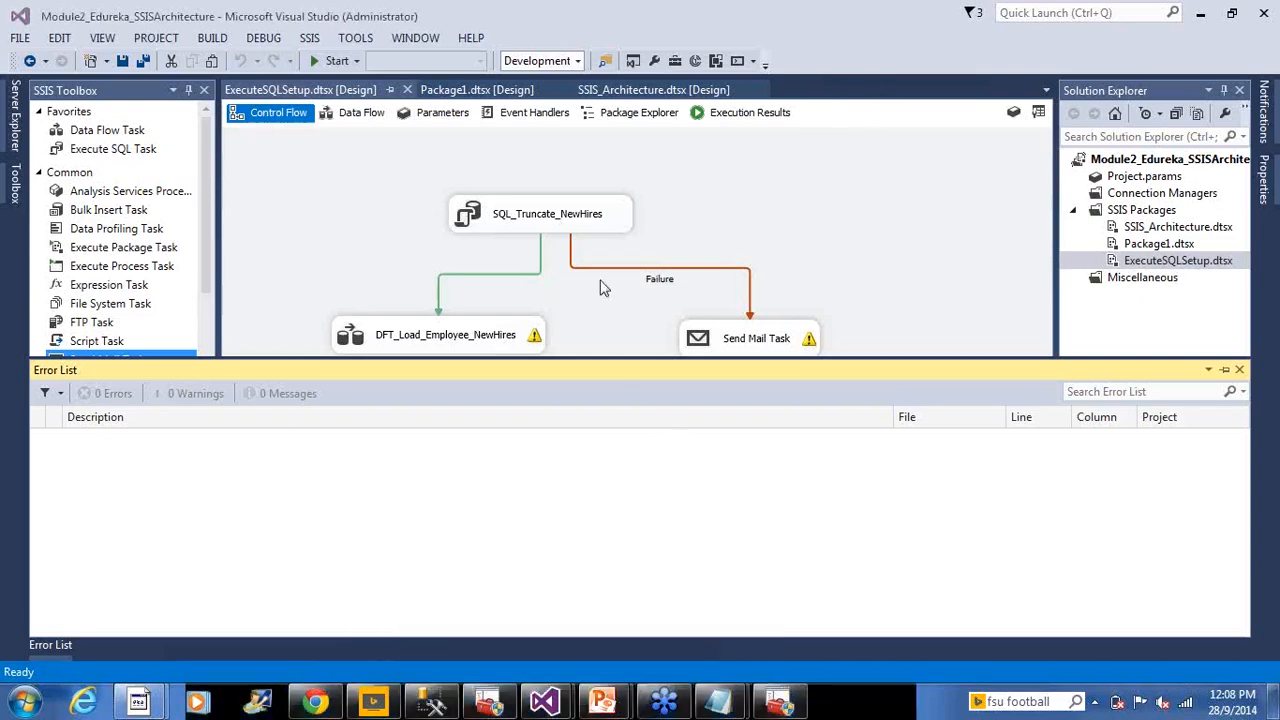
# Open the DFT_Load_Employee_NewHires data flow, where Excel Source feeds the OLE DB Destination
pyautogui.moveTo(537, 343)
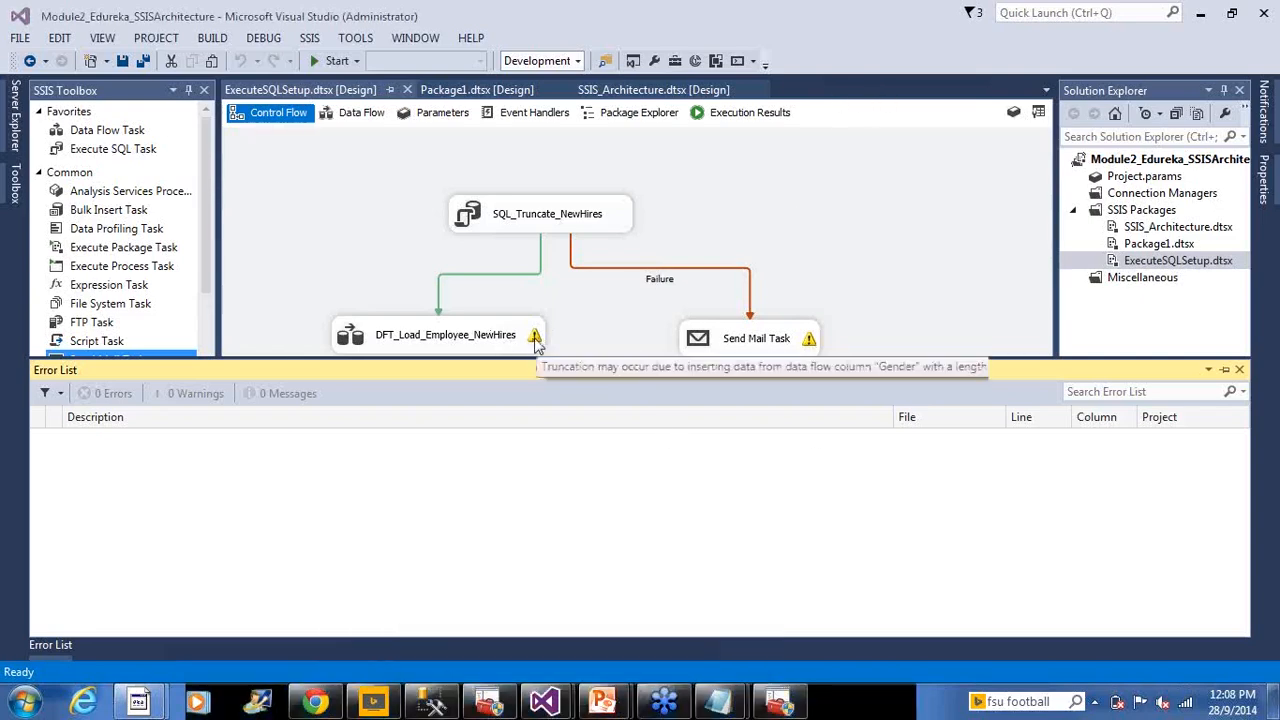
pyautogui.doubleClick(495, 340)
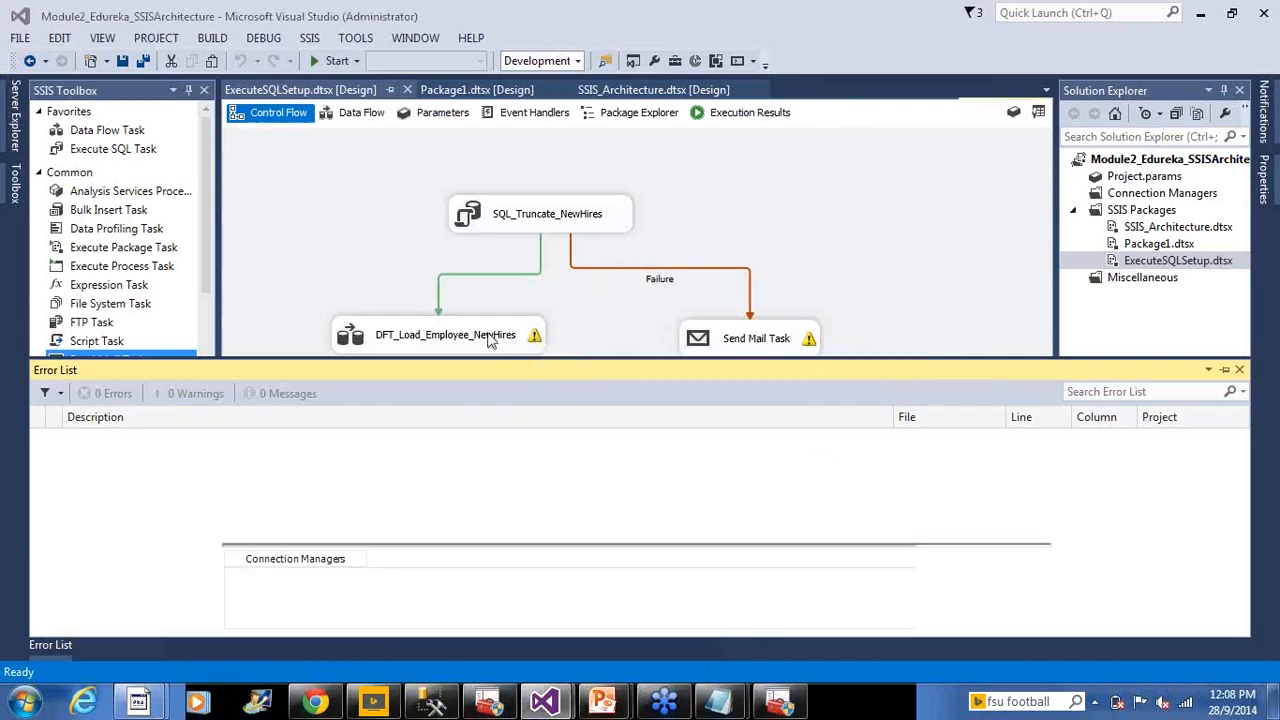
pyautogui.moveTo(513, 325)
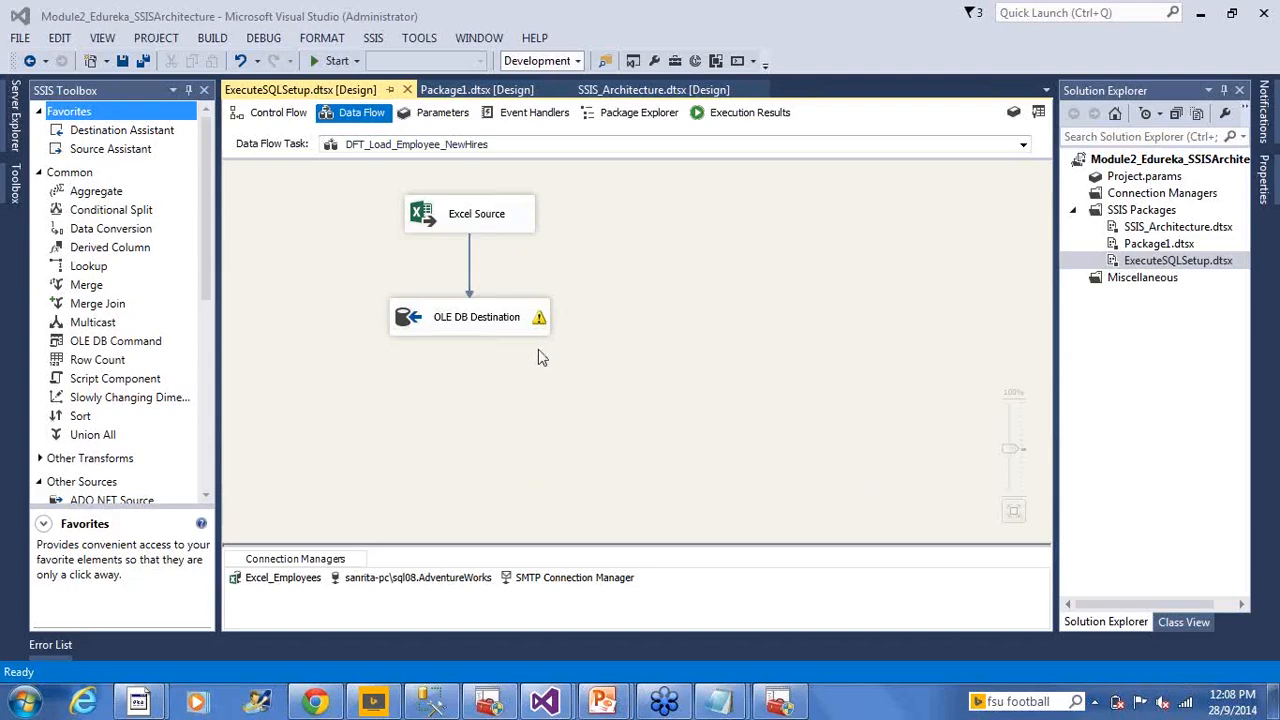
# Go back to Control Flow and reselect the DFT_Load_Employee_NewHires task
pyautogui.click(270, 112)
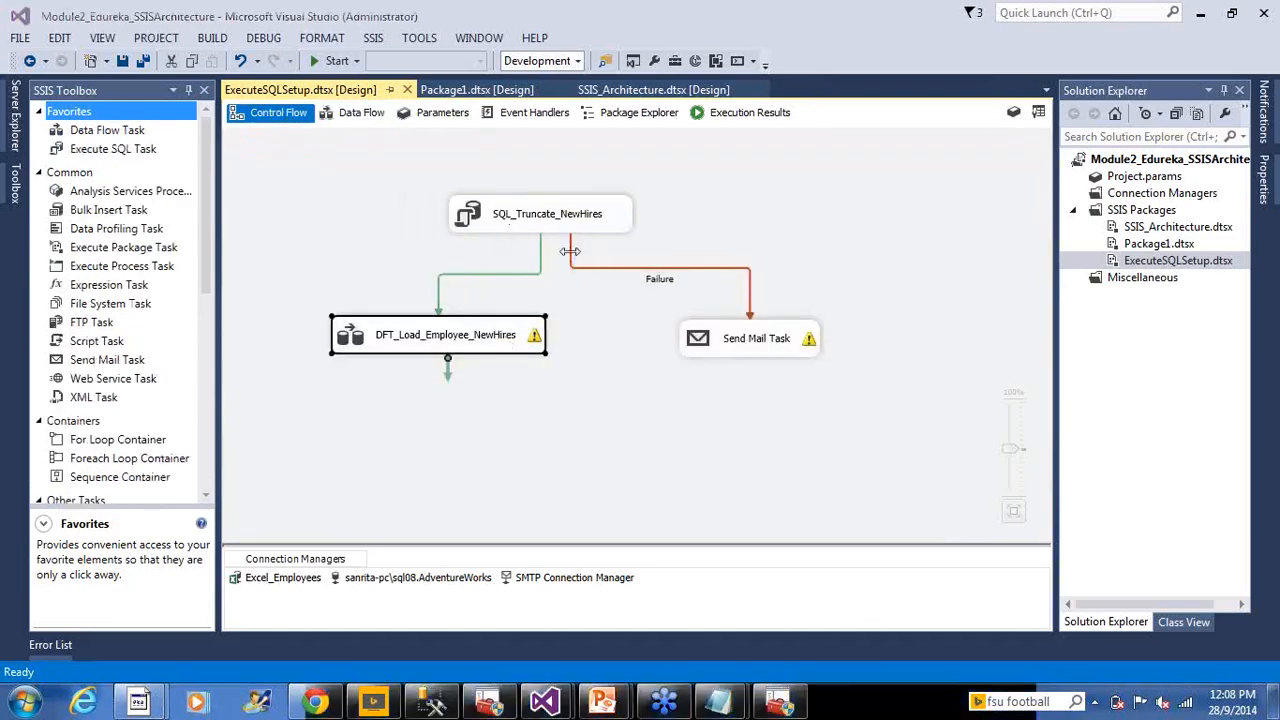
pyautogui.click(605, 361)
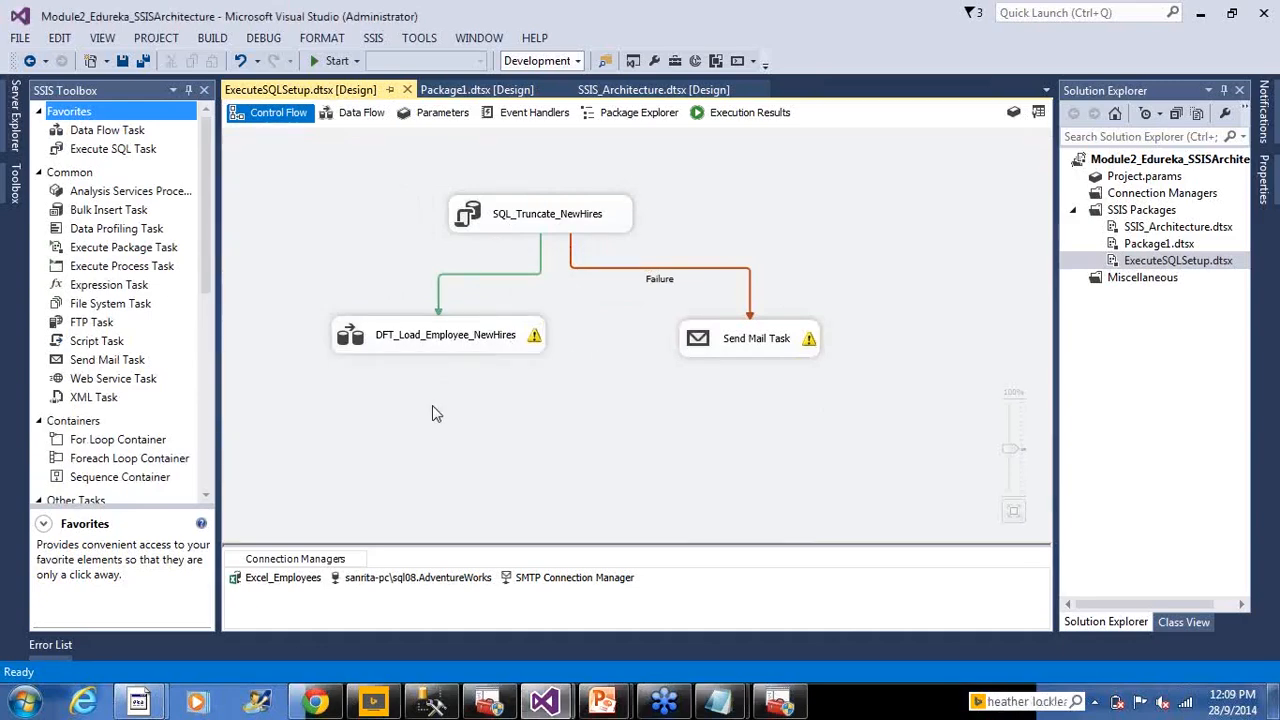
pyautogui.click(365, 340)
# Open the DFT_Load_Employee_NewHires data flow and read the Slowly Changing Dimension toolbox description
pyautogui.doubleClick(365, 340)
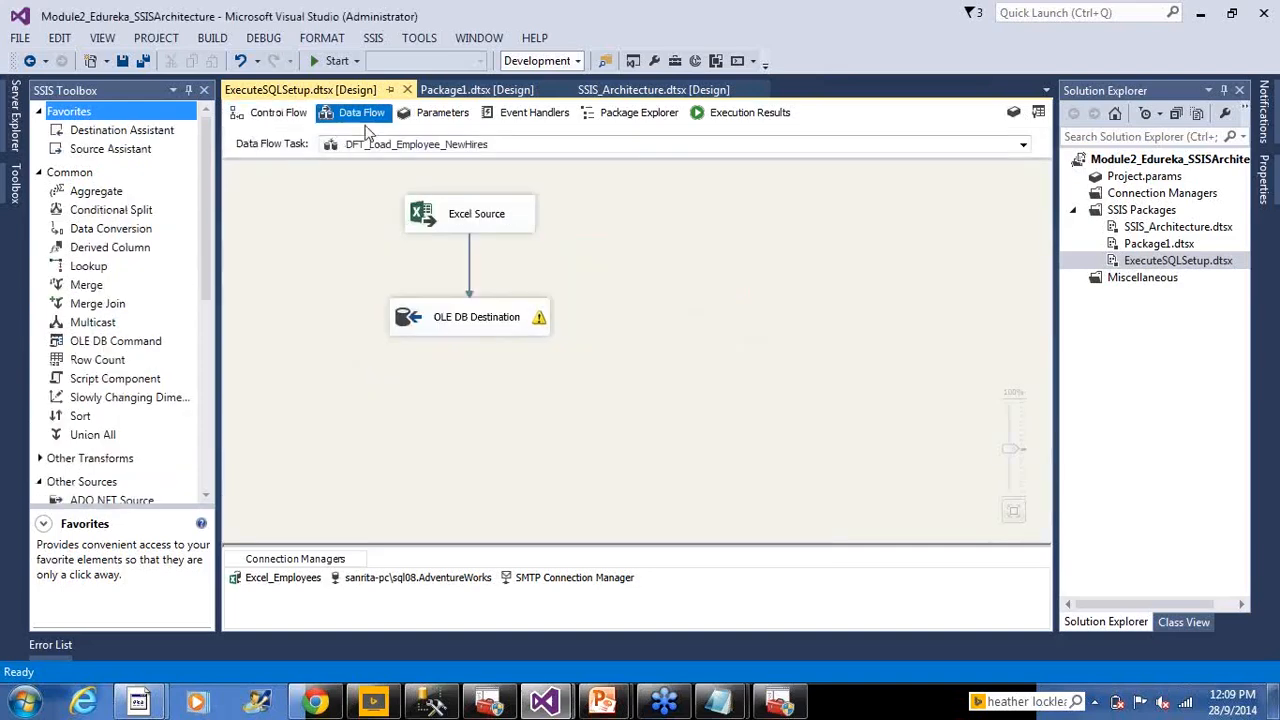
pyautogui.click(165, 400)
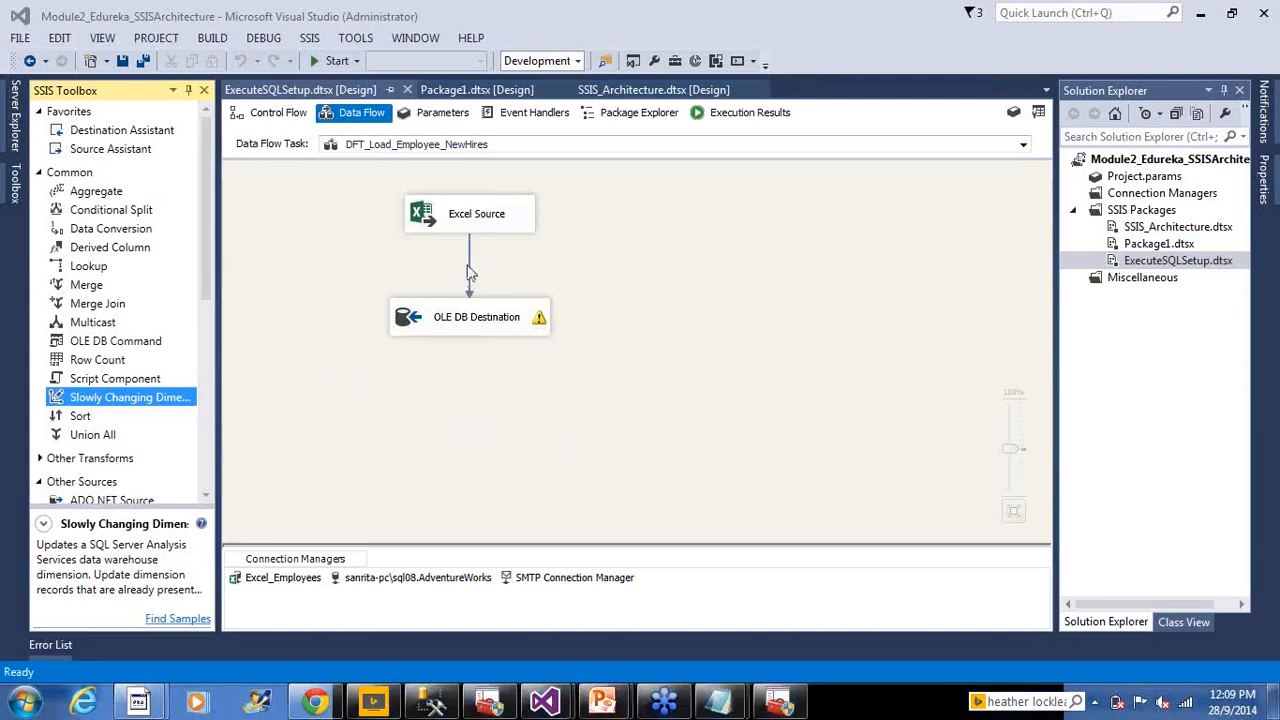
pyautogui.click(655, 272)
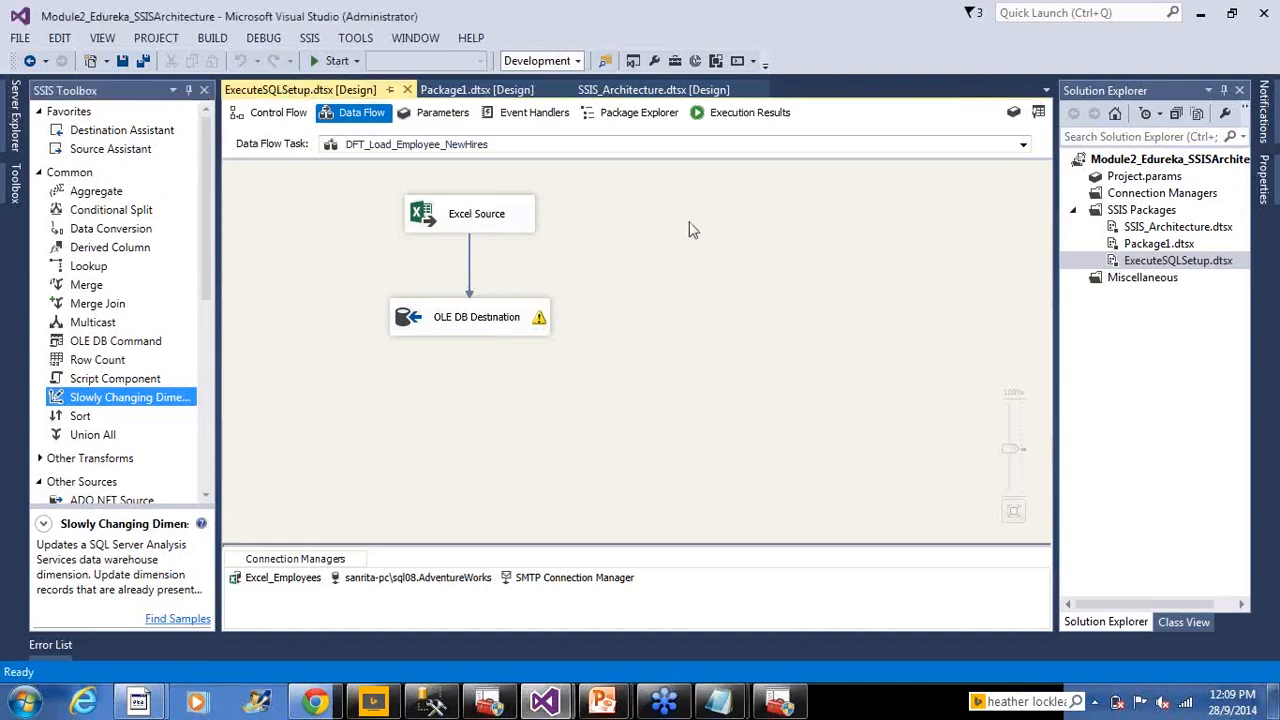
# Set SQL_Truncate_NewHires' ForceExecutionResult property to None
pyautogui.click(727, 114)
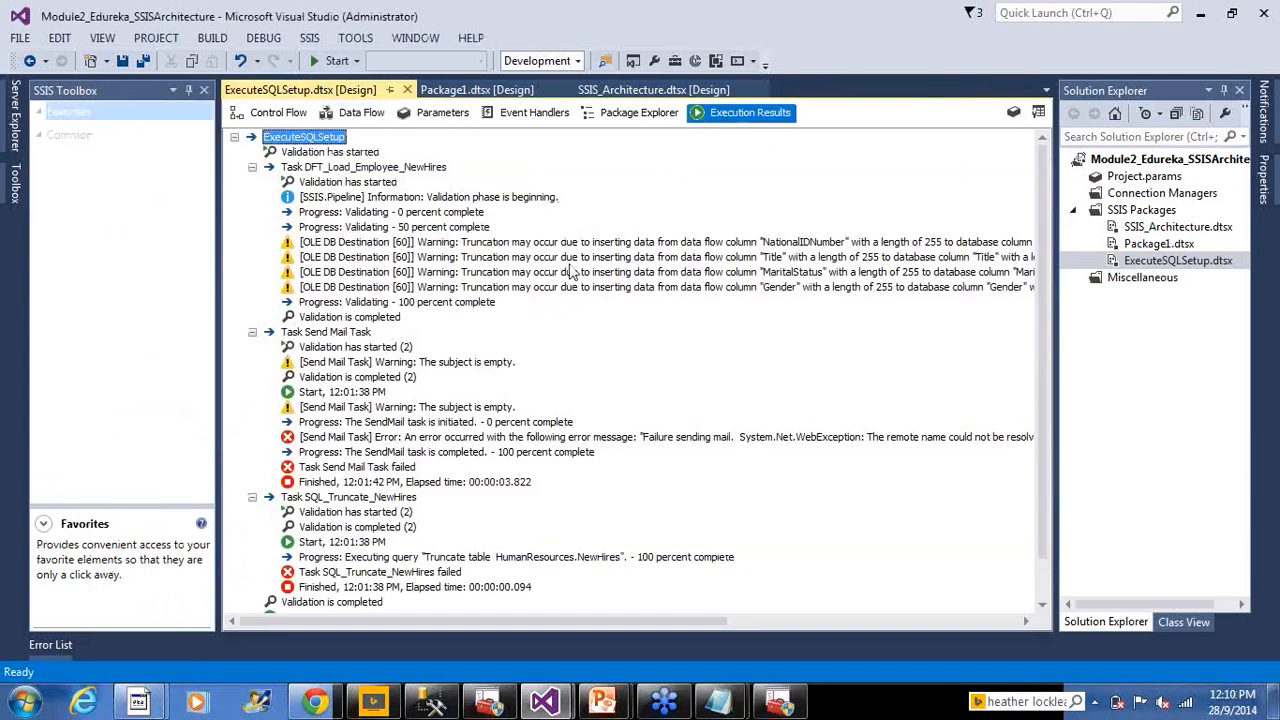
pyautogui.click(272, 112)
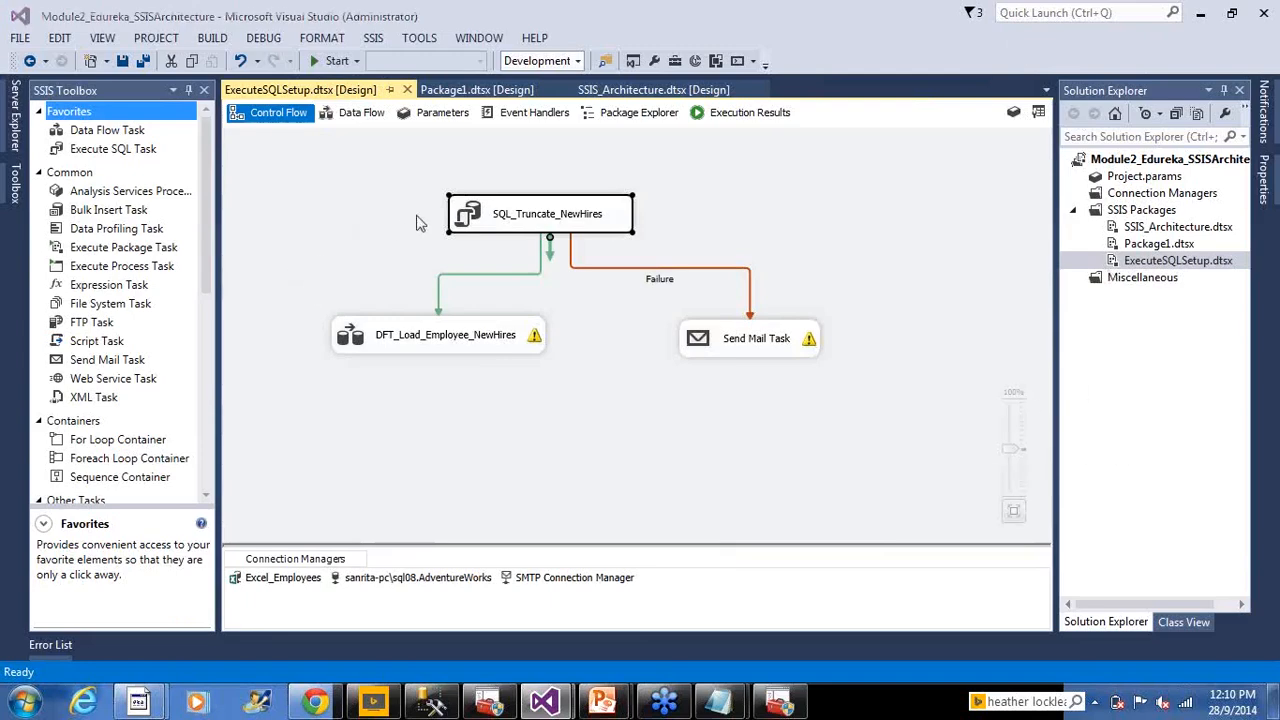
pyautogui.rightClick(474, 220)
pyautogui.click(505, 424)
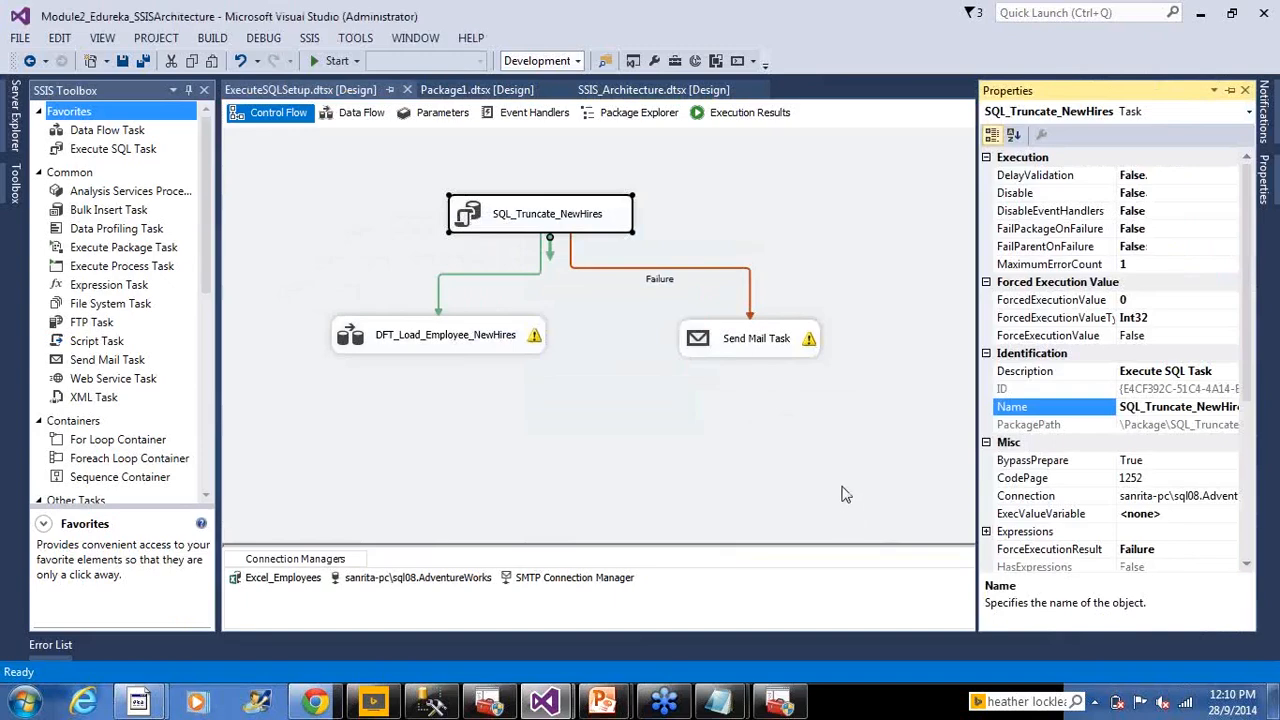
pyautogui.click(842, 486)
pyautogui.click(1177, 551)
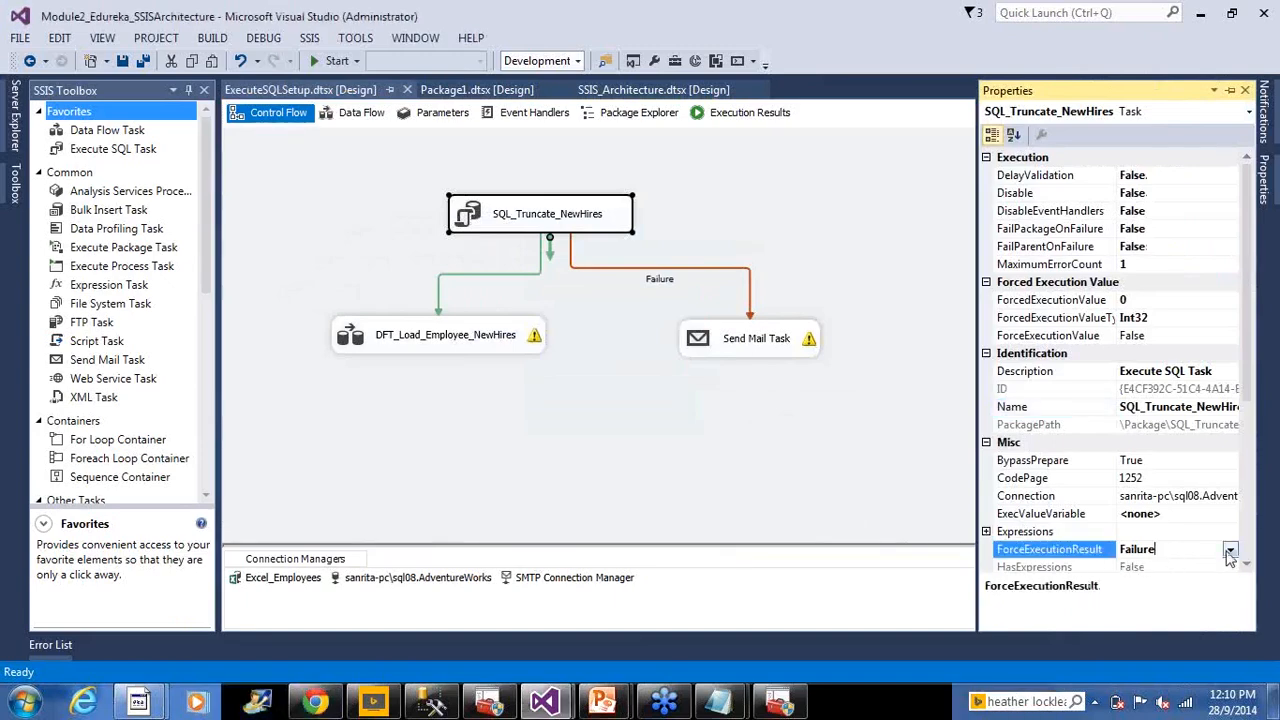
pyautogui.click(1230, 550)
pyautogui.click(1131, 567)
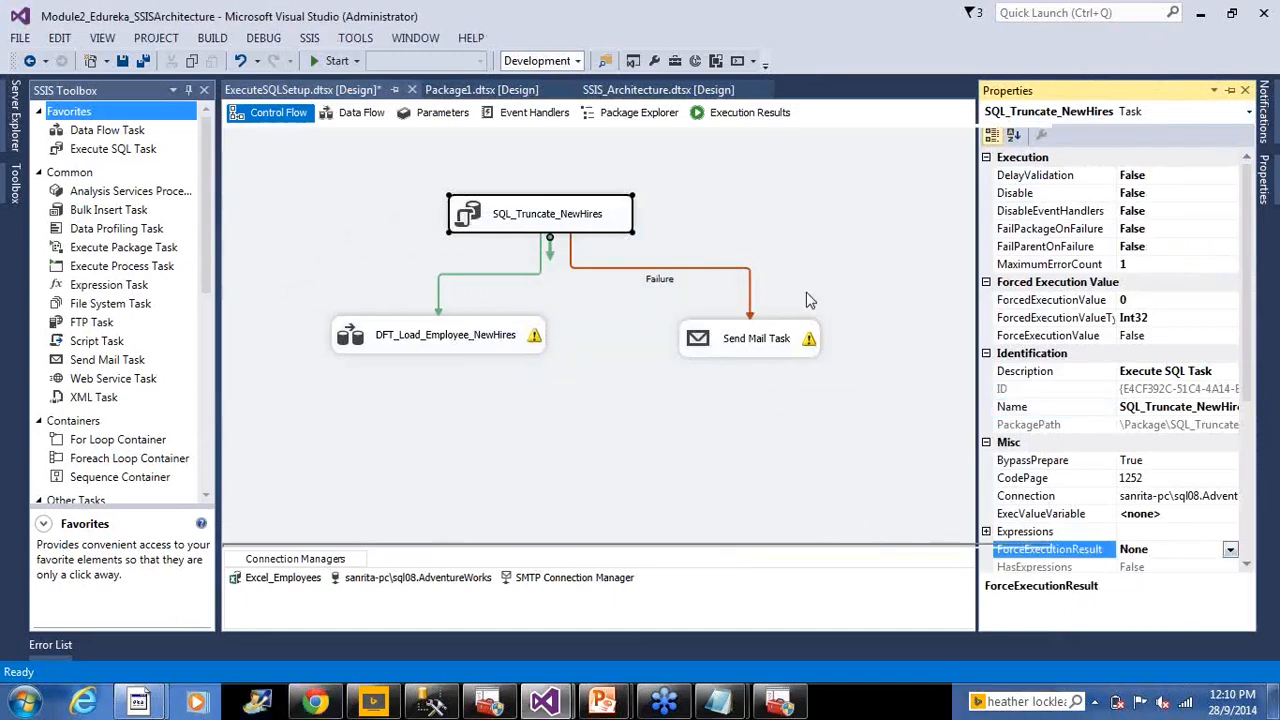
pyautogui.click(808, 296)
# Save ExecuteSQLSetup.dtsx with Ctrl+S and execute the package from Solution Explorer
pyautogui.hotkey('ctrl', 's')
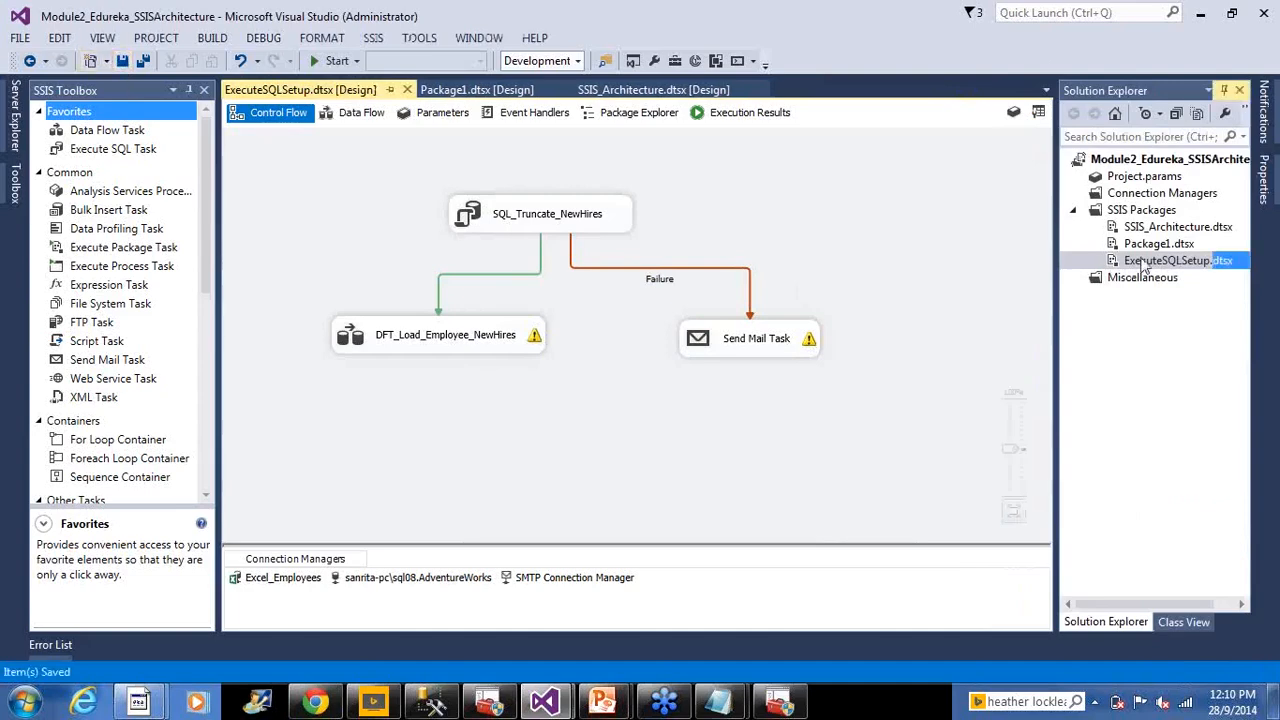
pyautogui.rightClick(1135, 261)
pyautogui.click(1056, 294)
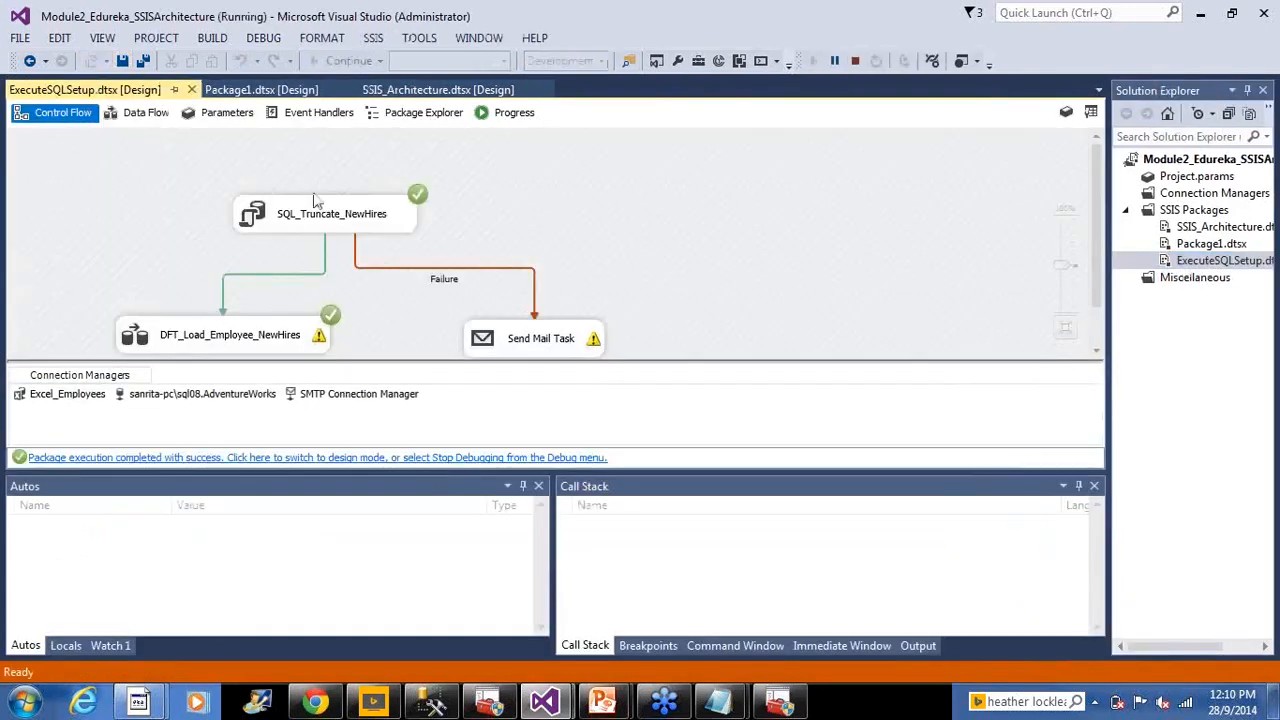
# Check the 5-row data path in DFT_Load_Employee_NewHires and review the Progress log, then return to Control Flow
pyautogui.doubleClick(160, 335)
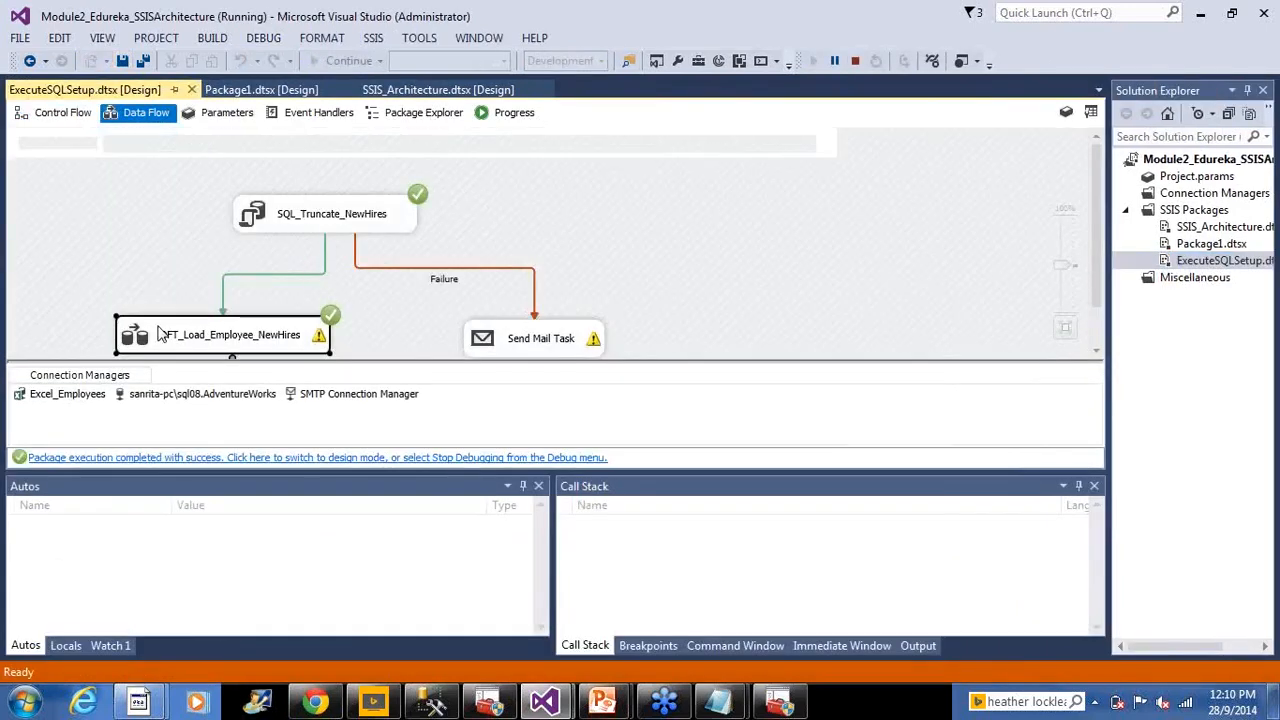
pyautogui.click(238, 269)
pyautogui.click(514, 114)
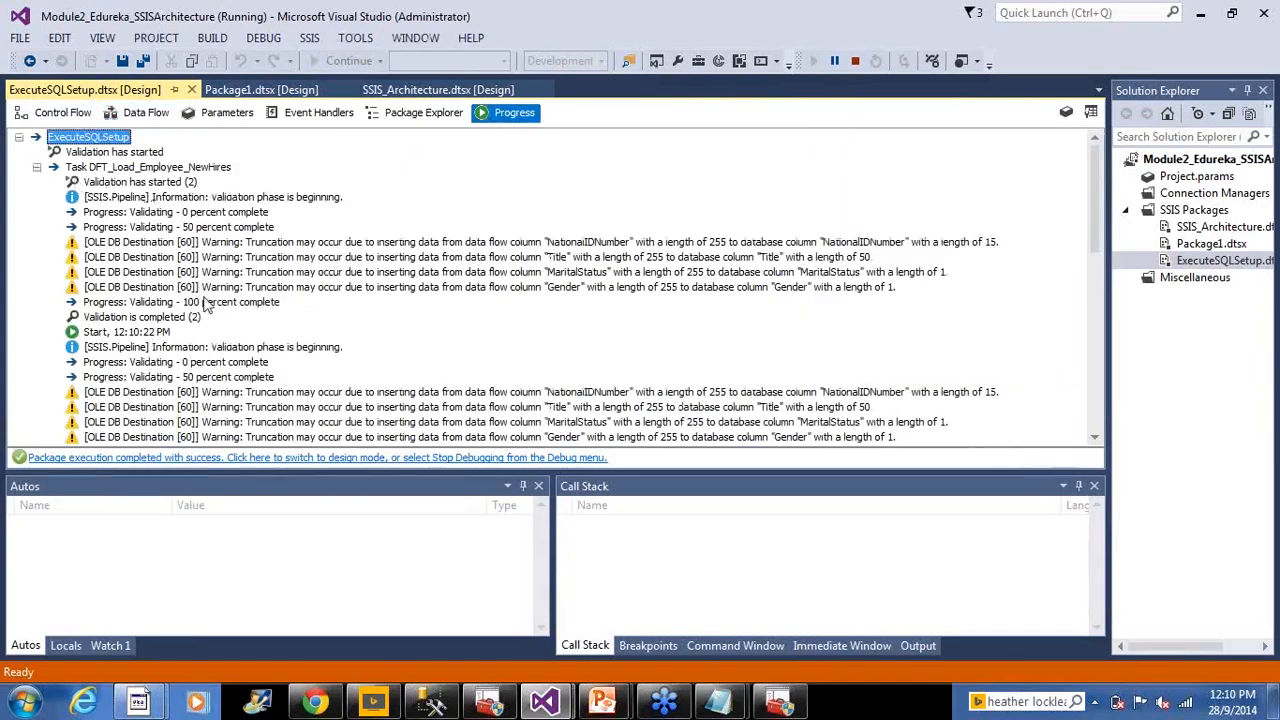
pyautogui.scroll(-4, 207, 330)
pyautogui.scroll(-6, 366, 356)
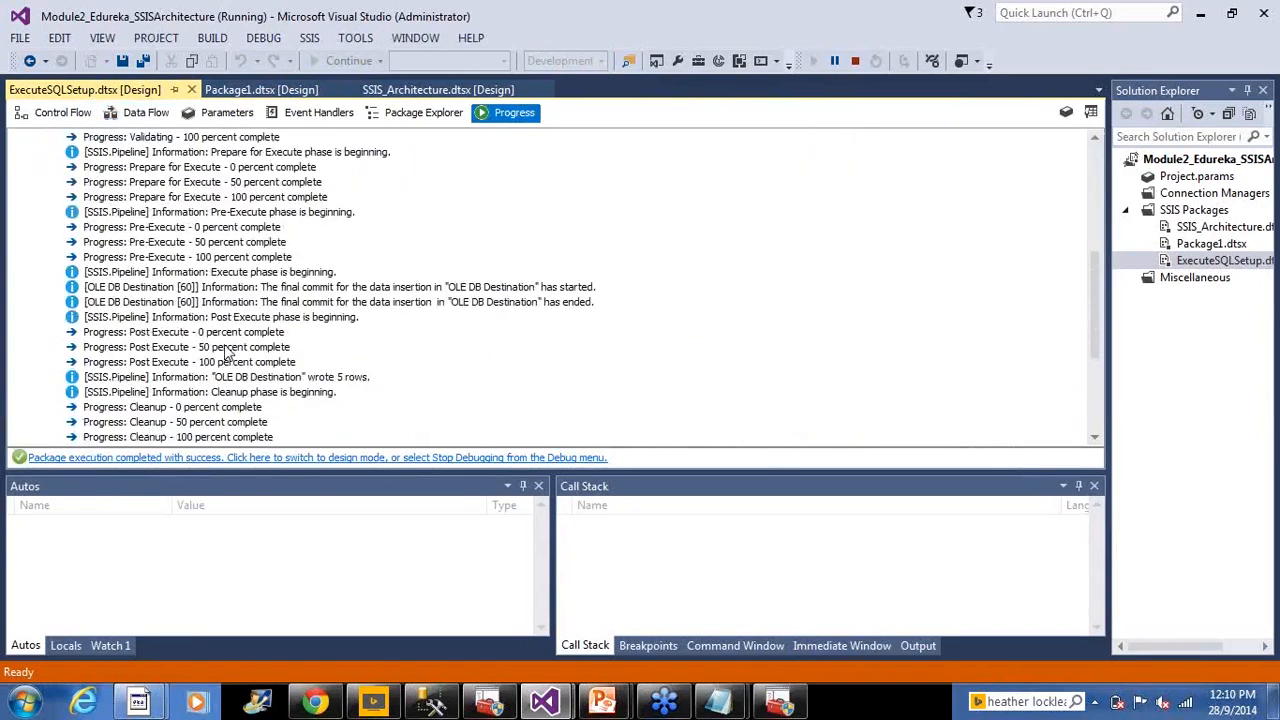
pyautogui.scroll(1, 366, 356)
pyautogui.scroll(1, 366, 356)
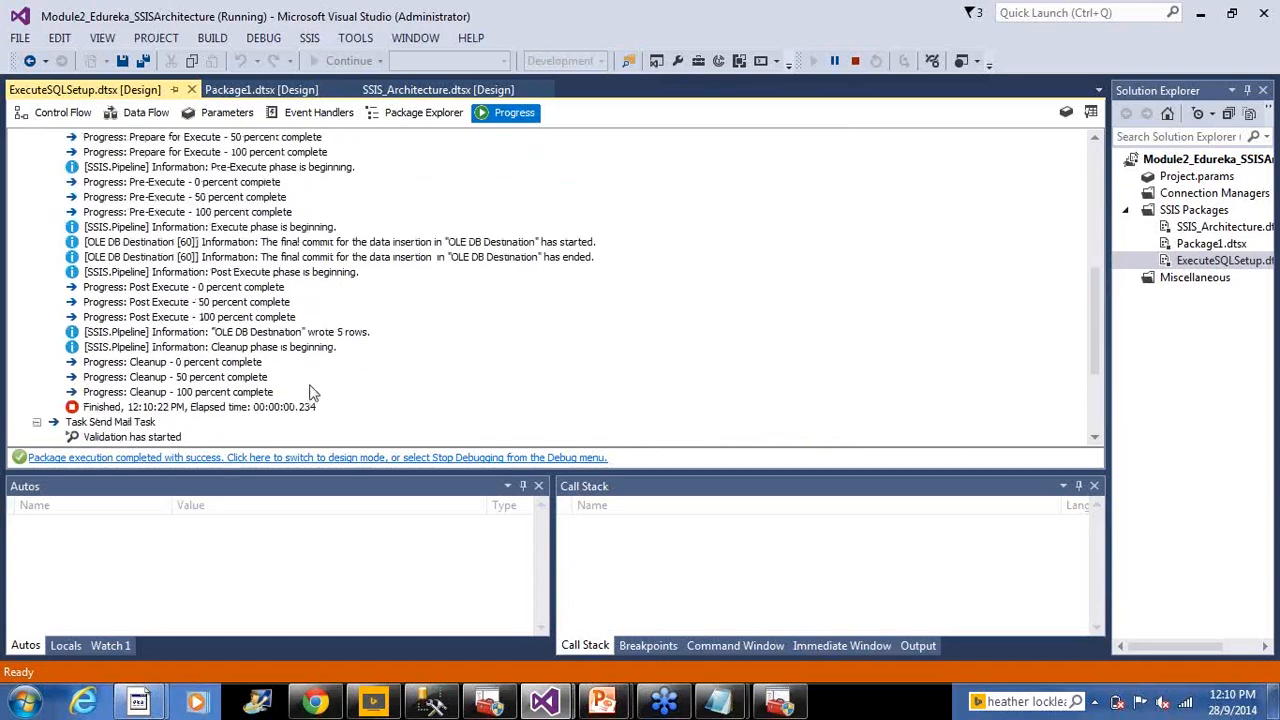
pyautogui.scroll(1, 345, 388)
pyautogui.scroll(2, 362, 386)
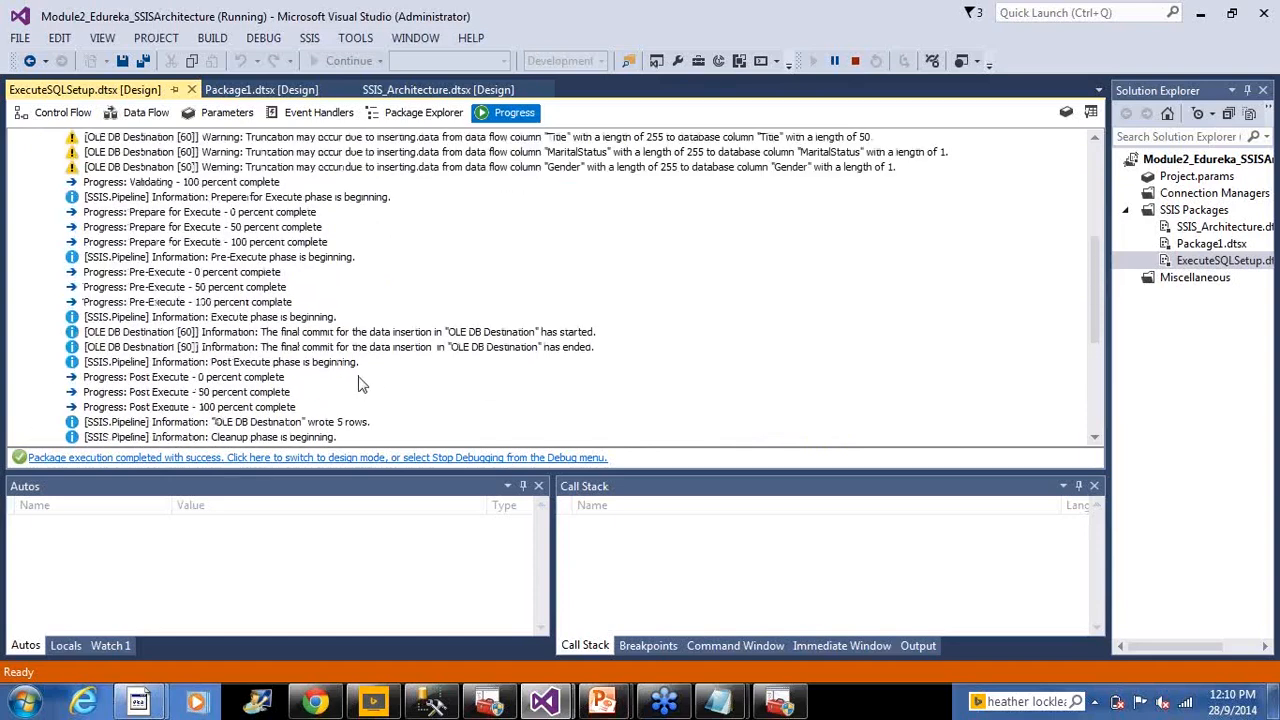
pyautogui.scroll(2, 390, 381)
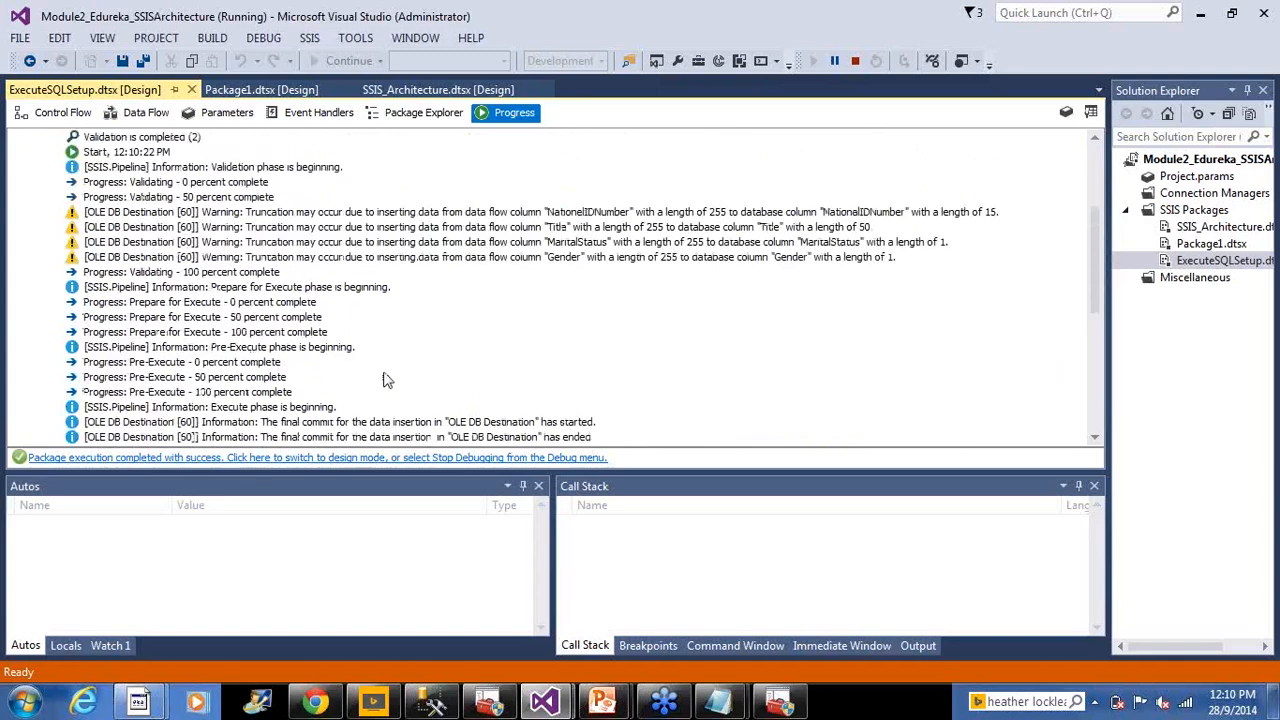
pyautogui.scroll(2, 388, 381)
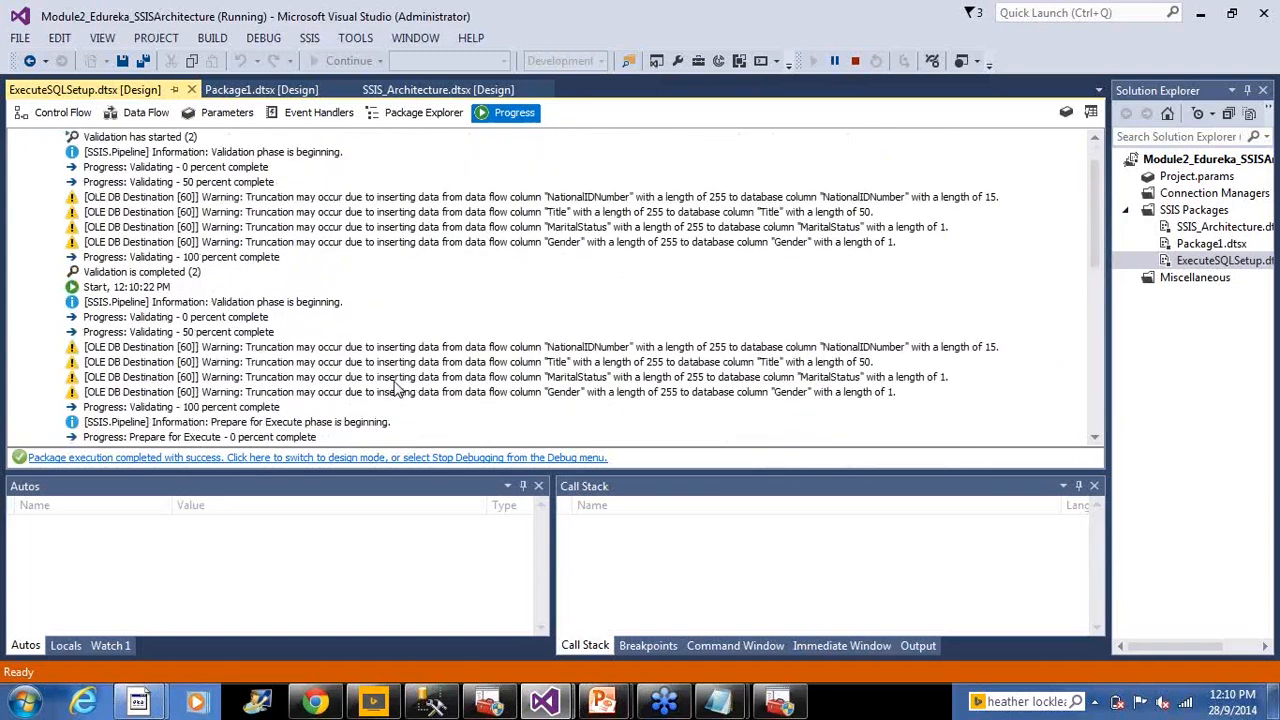
pyautogui.click(62, 112)
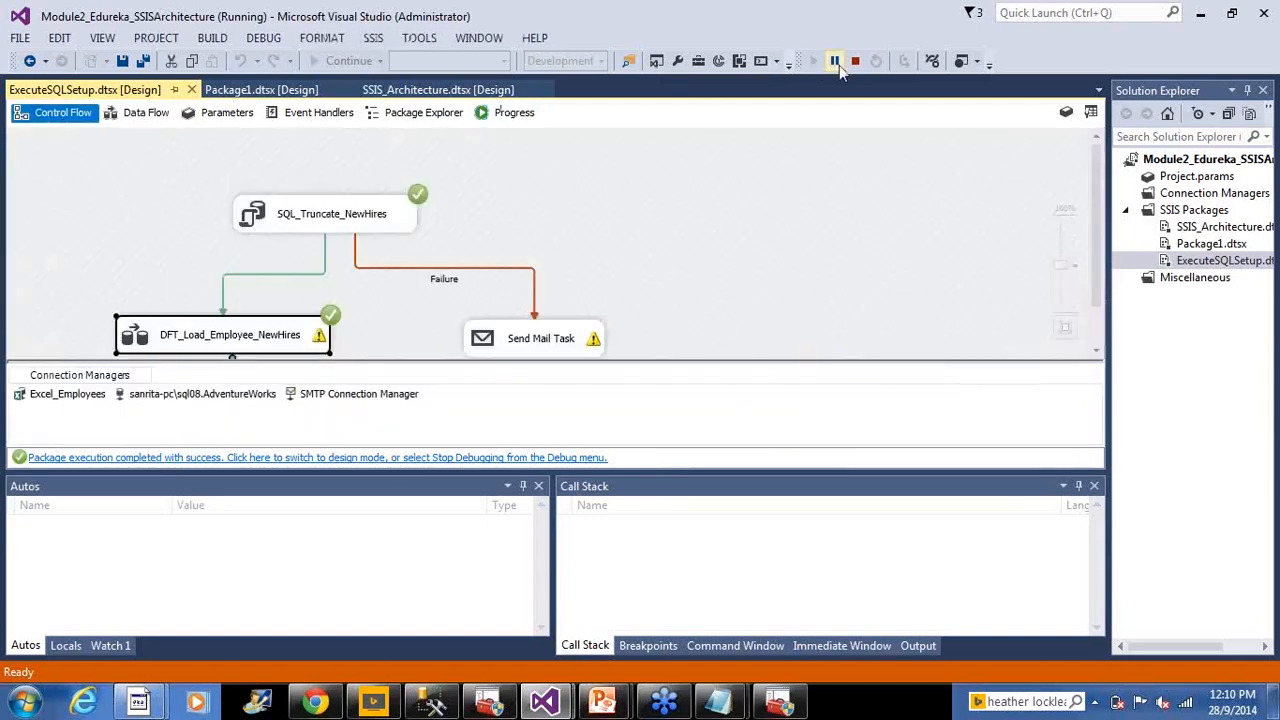
# Stop debugging and scroll the Execution Results log to each task's Finished lines
pyautogui.click(855, 62)
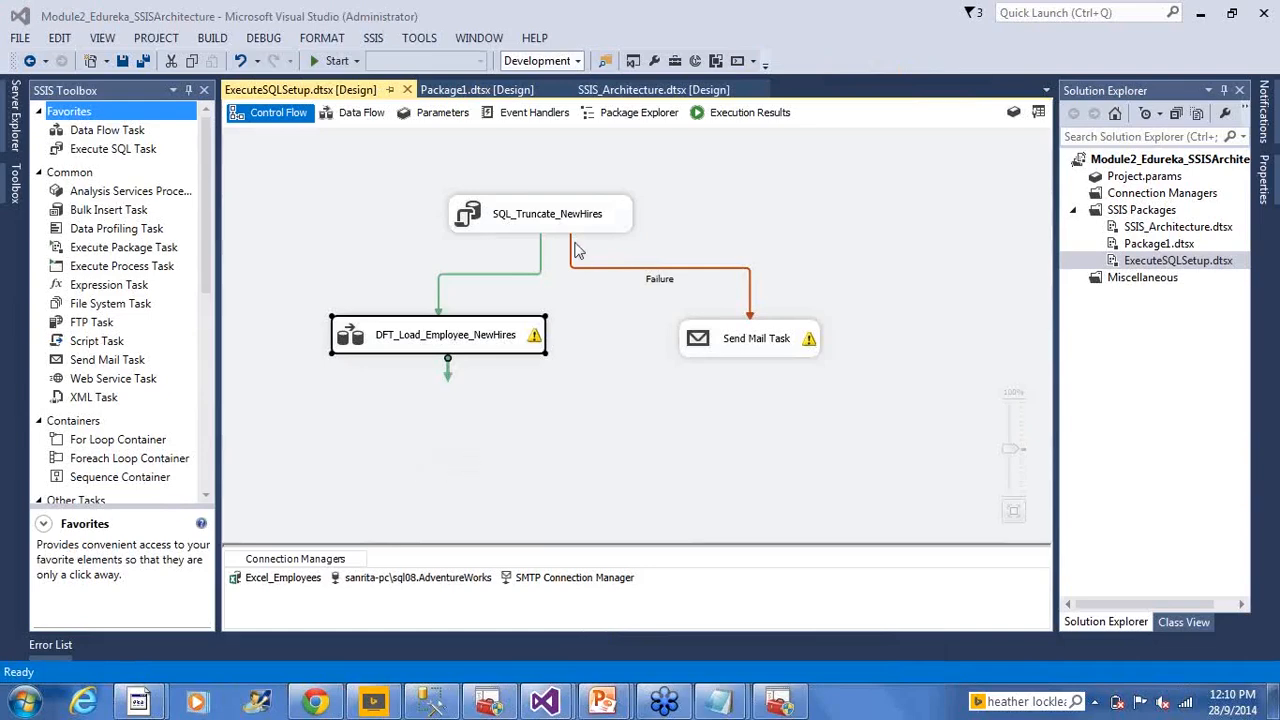
pyautogui.click(722, 116)
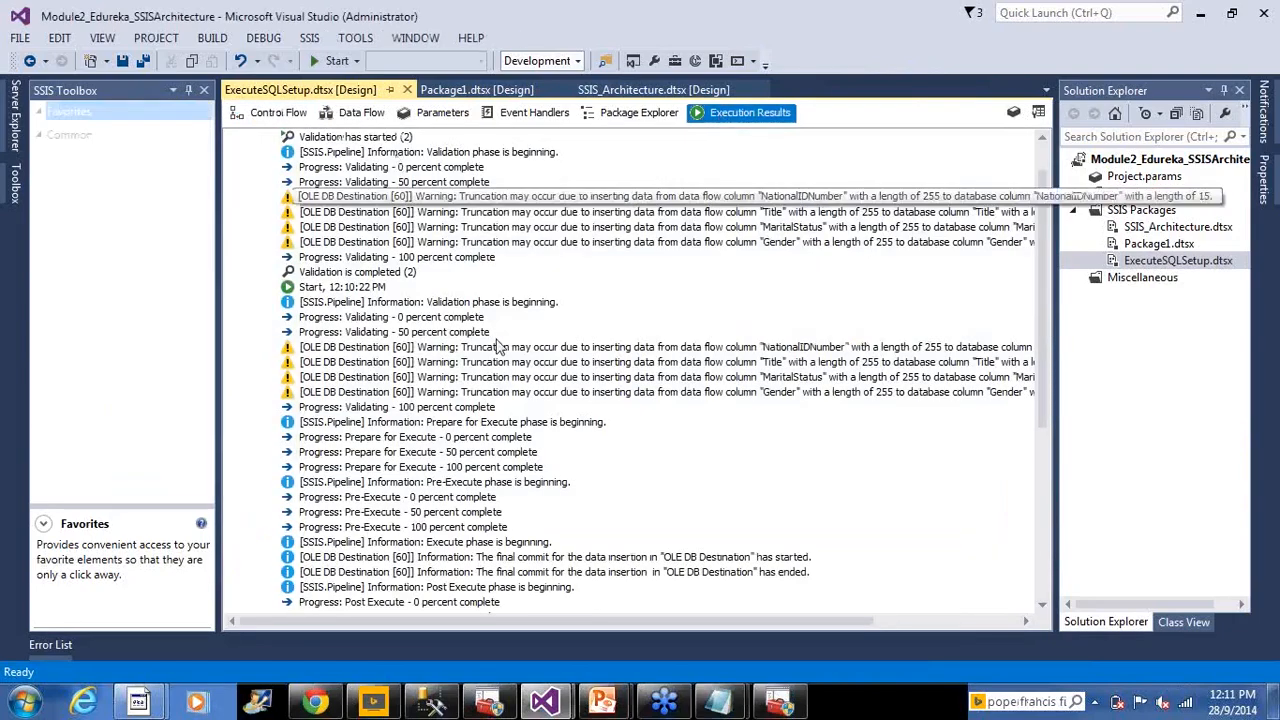
pyautogui.scroll(1, 497, 345)
pyautogui.scroll(-8, 497, 345)
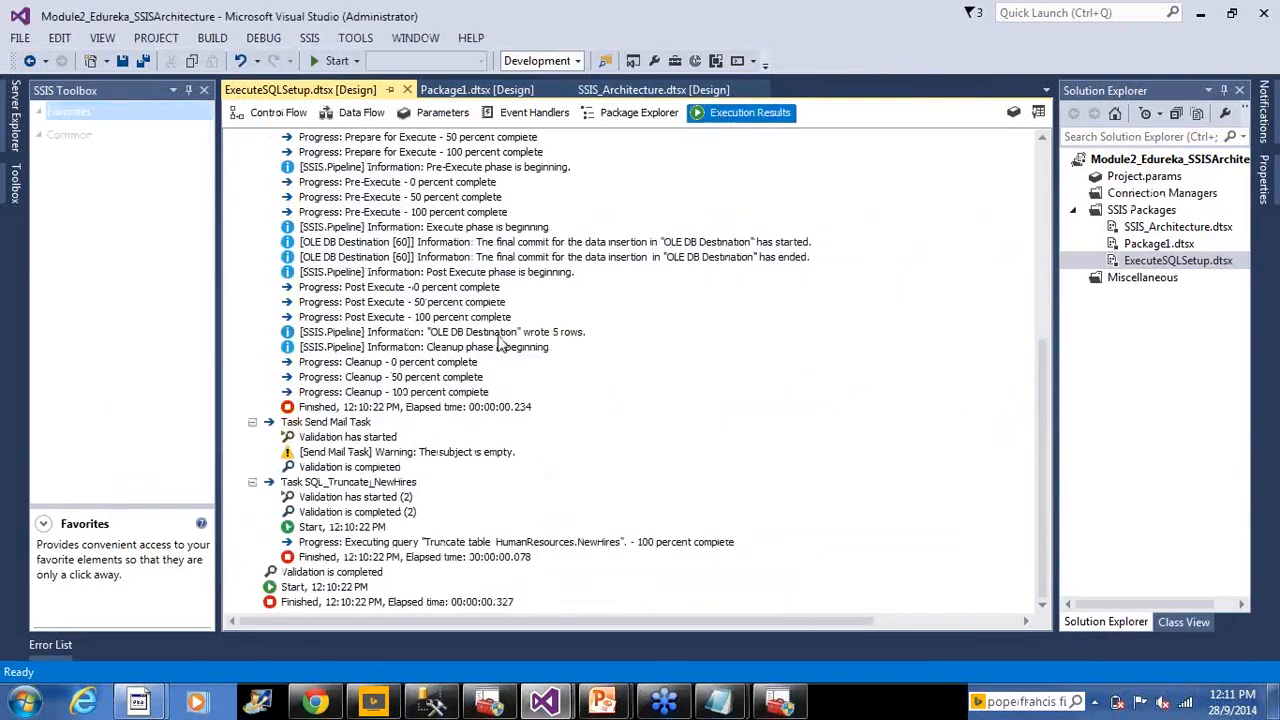
pyautogui.scroll(8, 485, 328)
pyautogui.scroll(-8, 420, 415)
pyautogui.scroll(3, 292, 420)
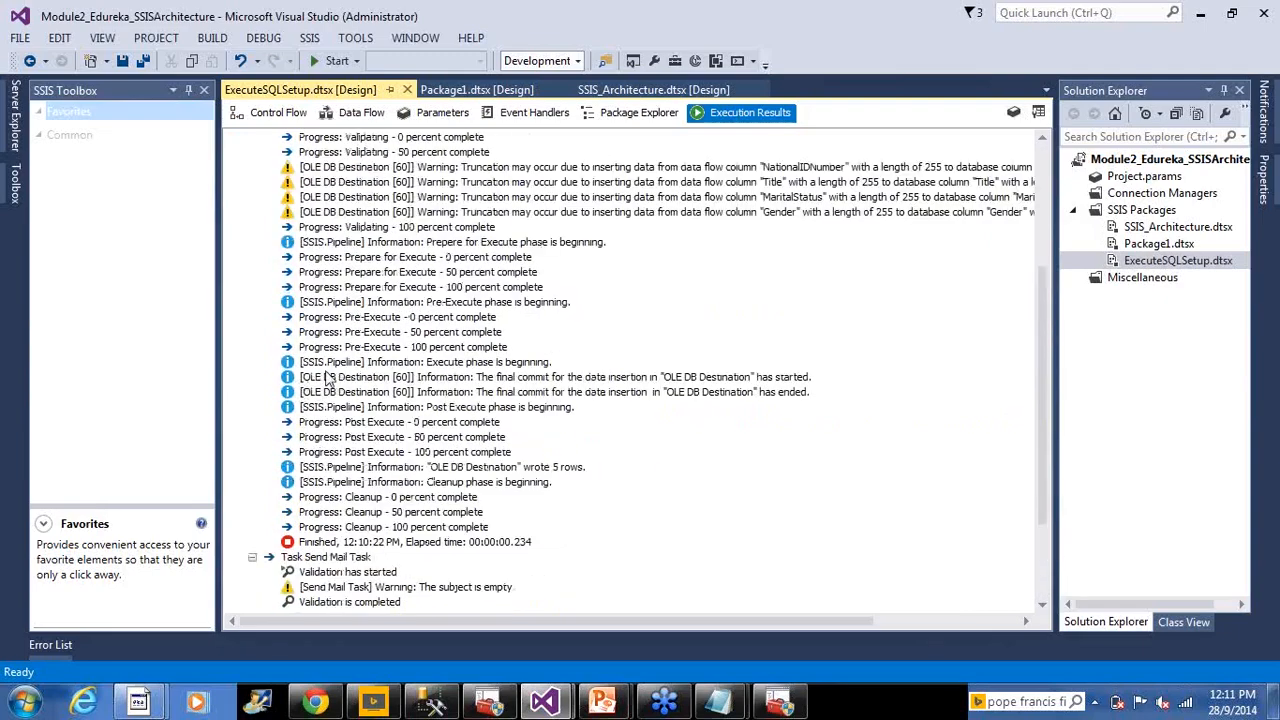
pyautogui.scroll(5, 328, 378)
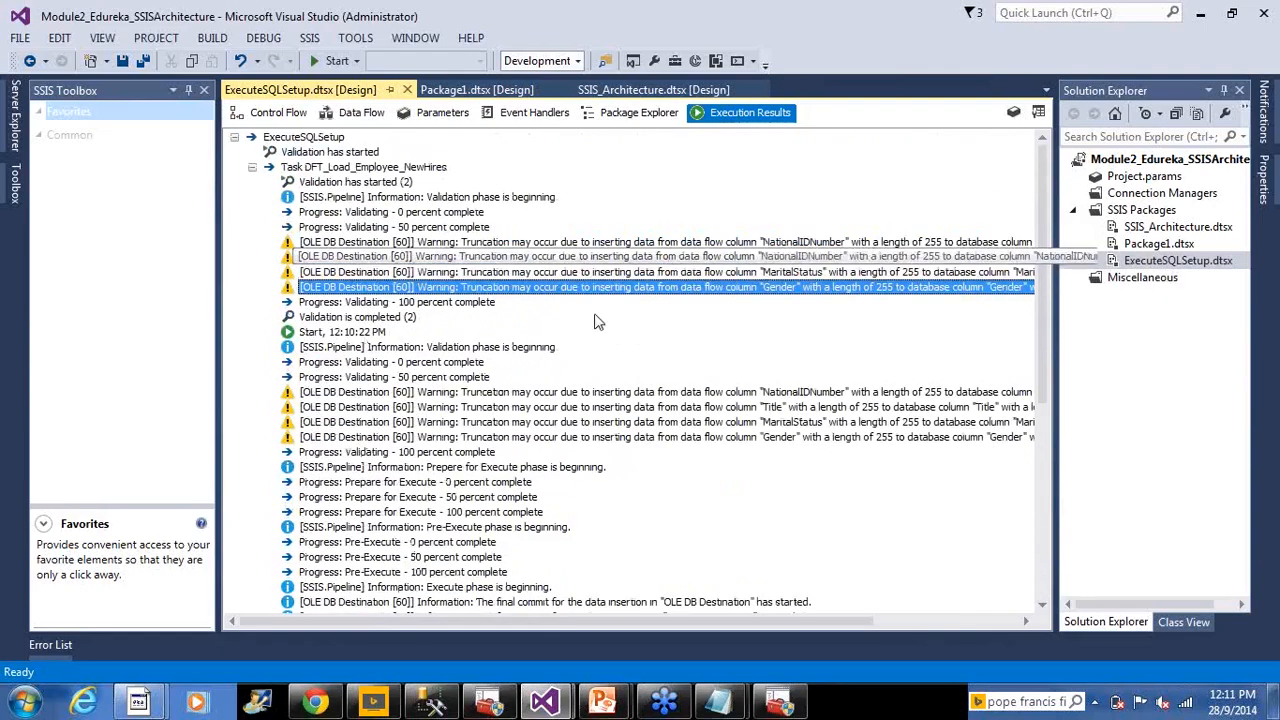
pyautogui.scroll(-8, 400, 157)
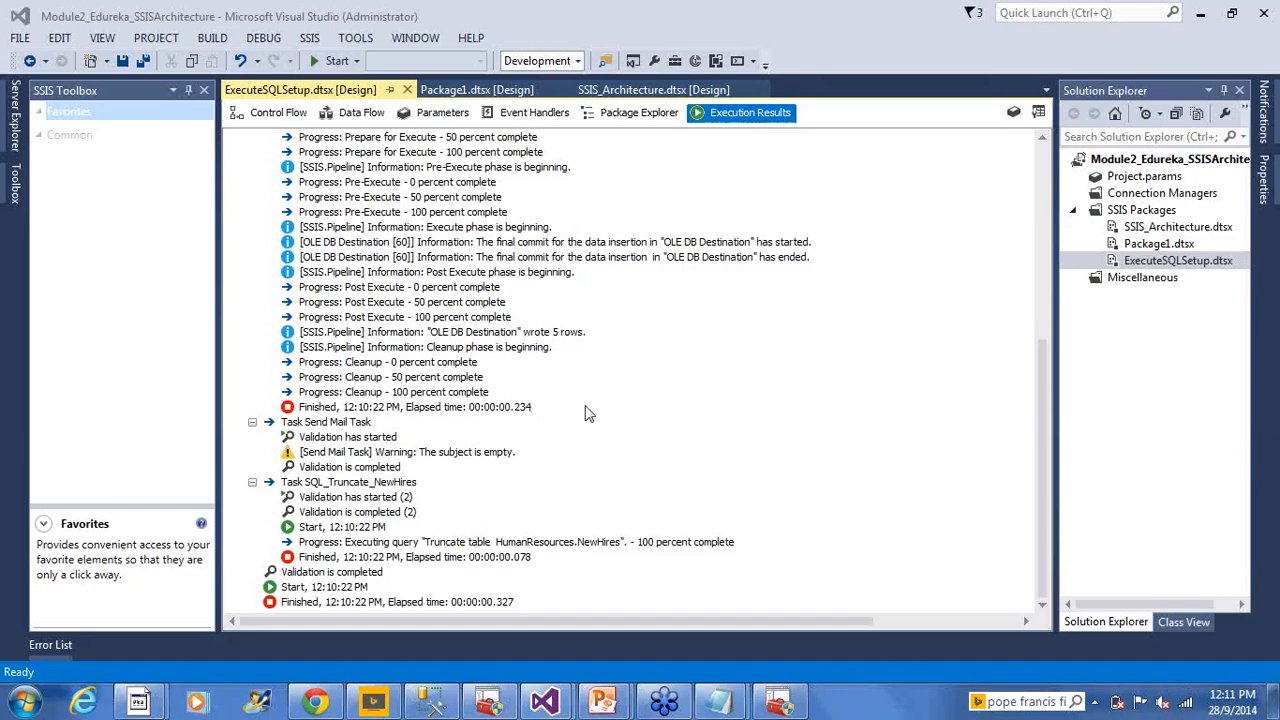
# Return to the Control Flow design and select, then deselect, the Excel_Employees connection manager
pyautogui.click(270, 116)
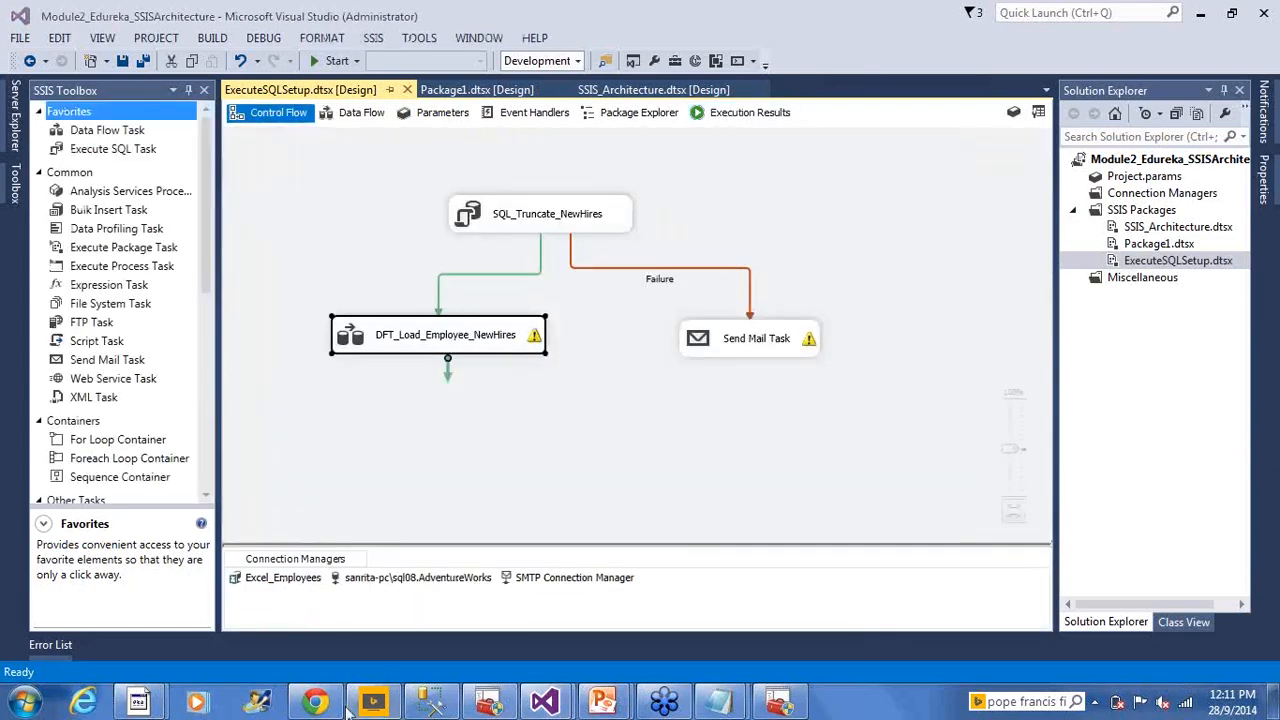
pyautogui.click(290, 578)
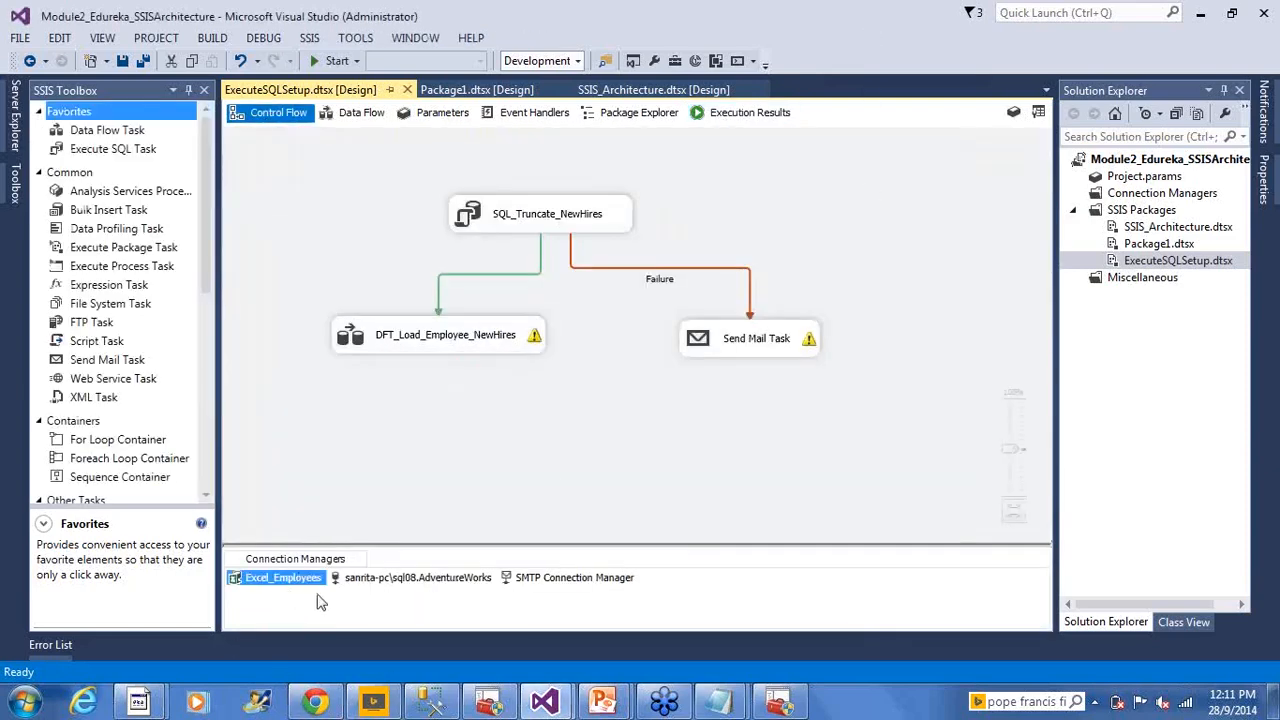
pyautogui.click(320, 600)
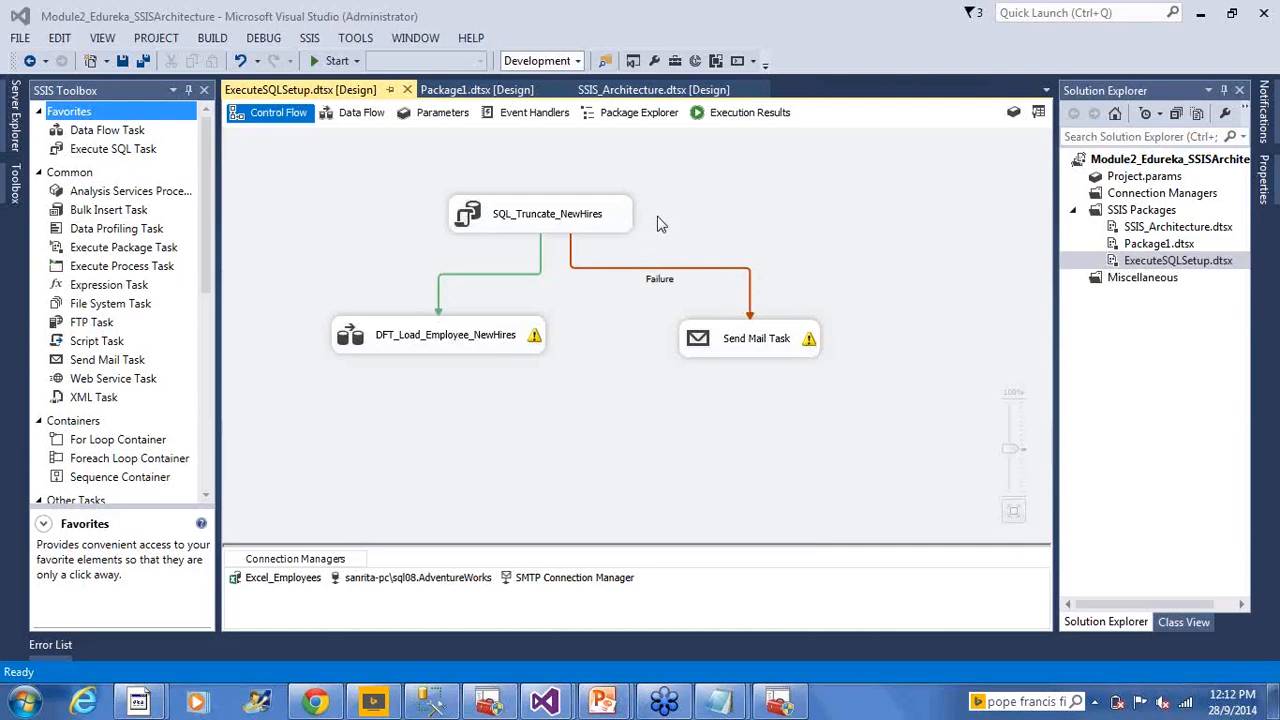
# Marquee-select the three tasks, clear the selection, and bring the slide show back to slide 15
pyautogui.click(923, 354)
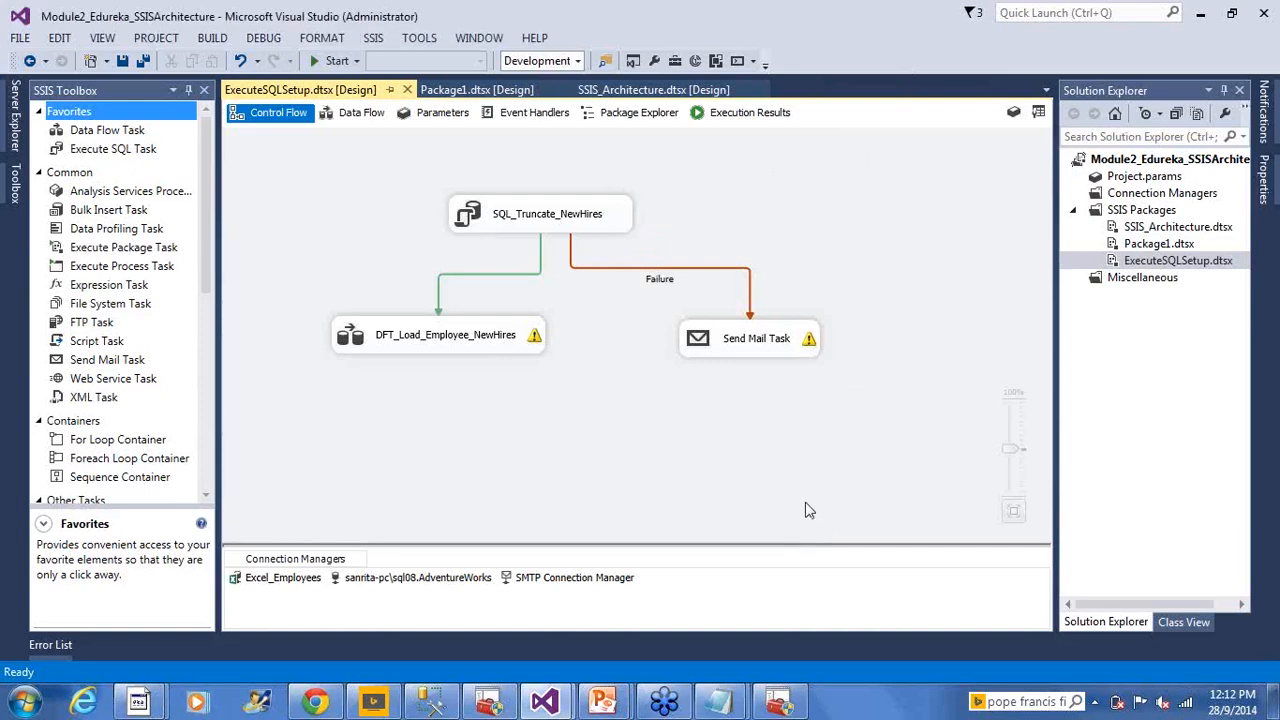
pyautogui.moveTo(323, 161); pyautogui.dragTo(929, 391)
pyautogui.click(400, 232)
pyautogui.moveTo(611, 705)
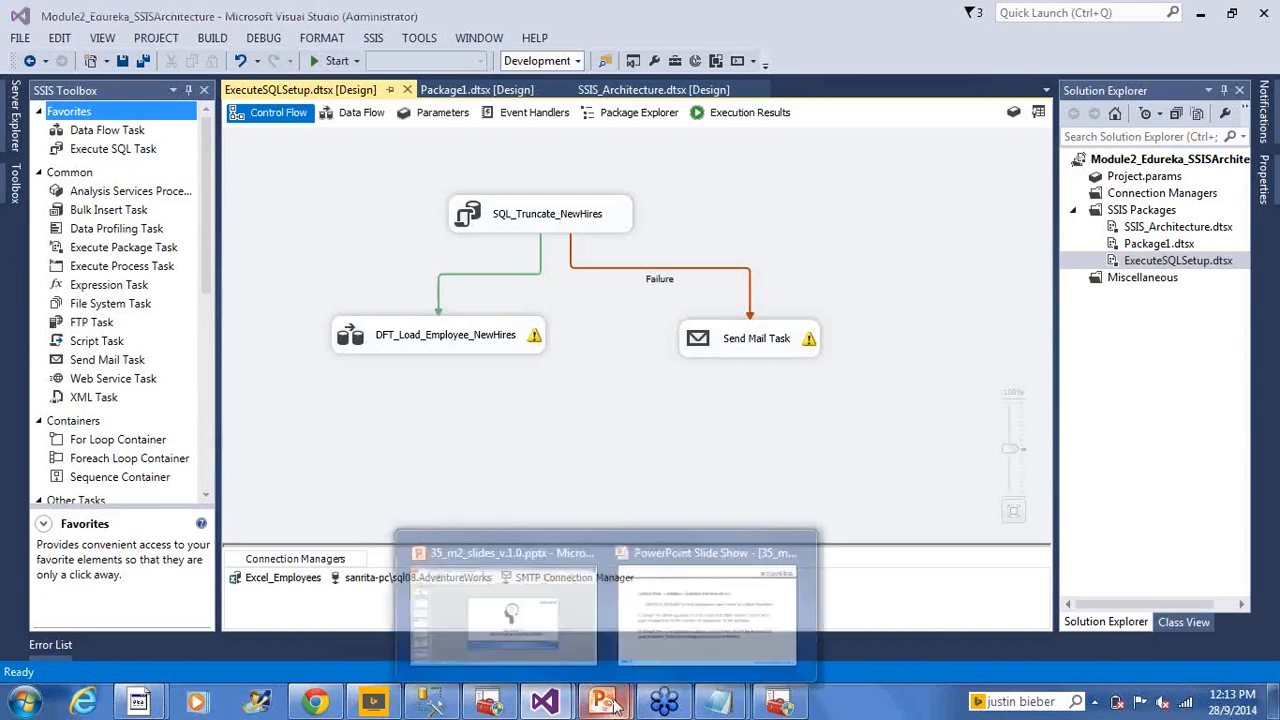
pyautogui.click(672, 654)
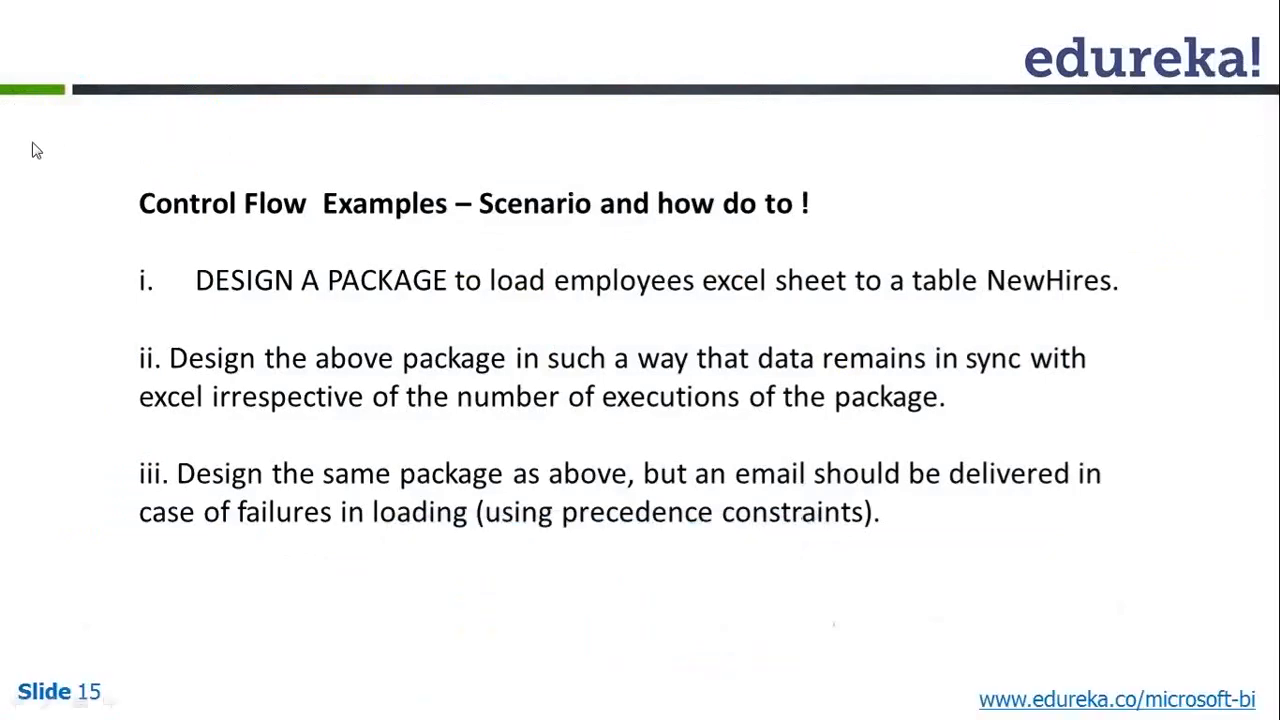
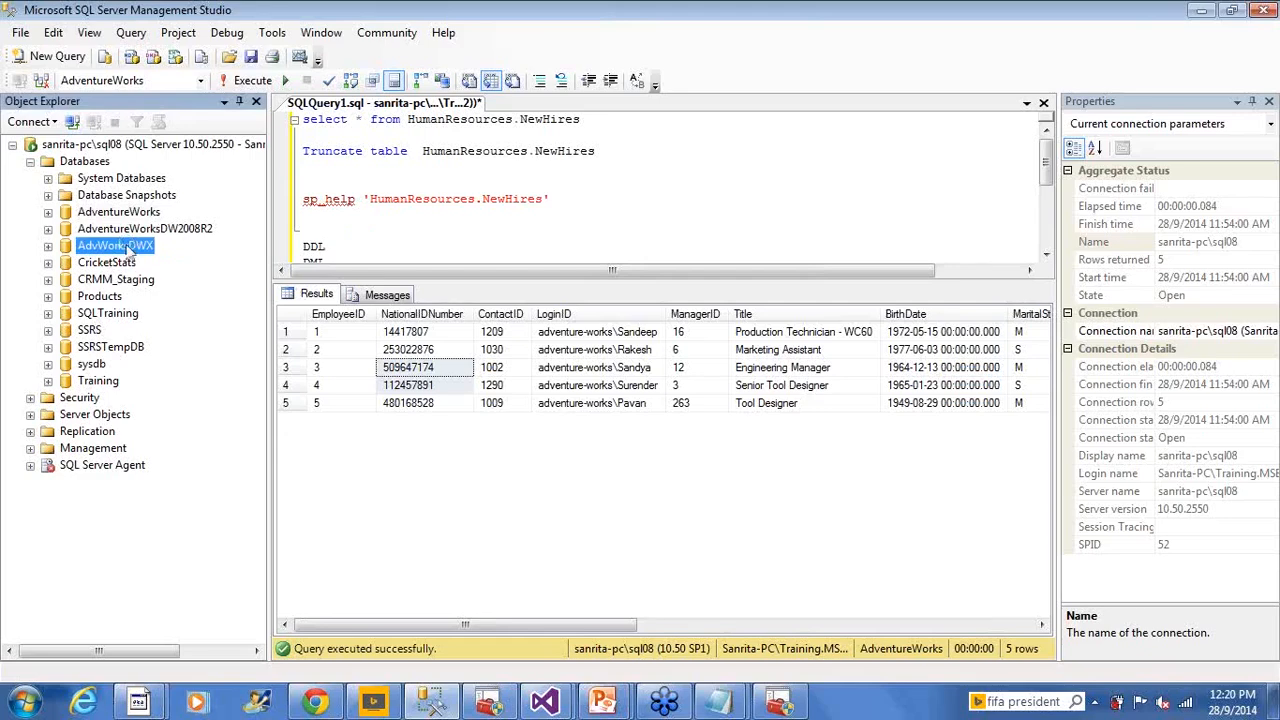
# Look over the Tasks > Back Up option for AdvWorksDWX in Management Studio without using it
pyautogui.rightClick(128, 252)
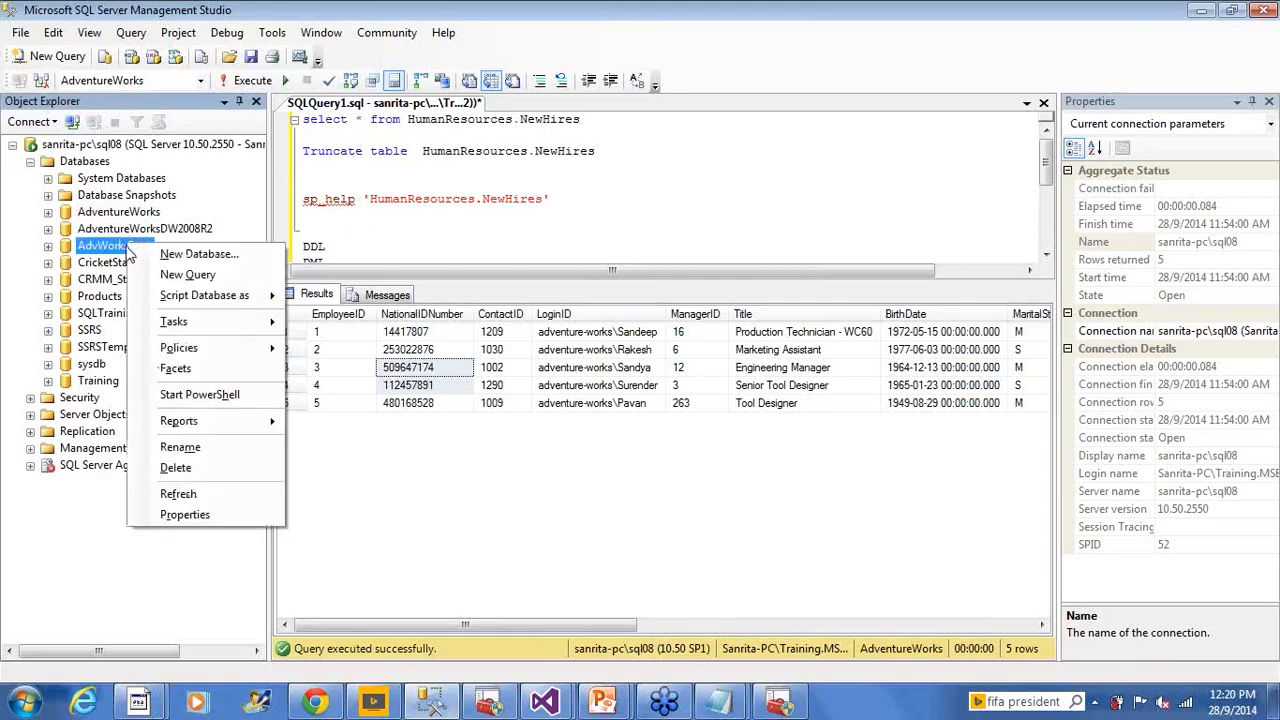
pyautogui.moveTo(197, 335)
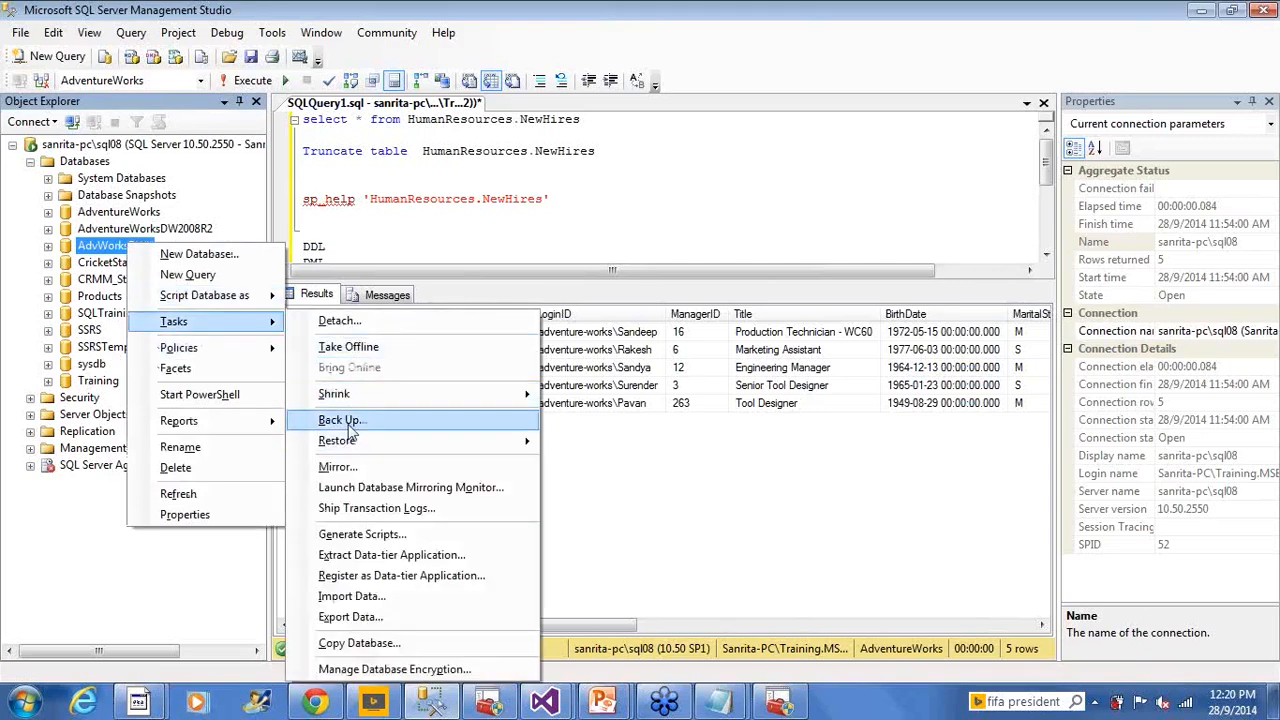
pyautogui.click(480, 208)
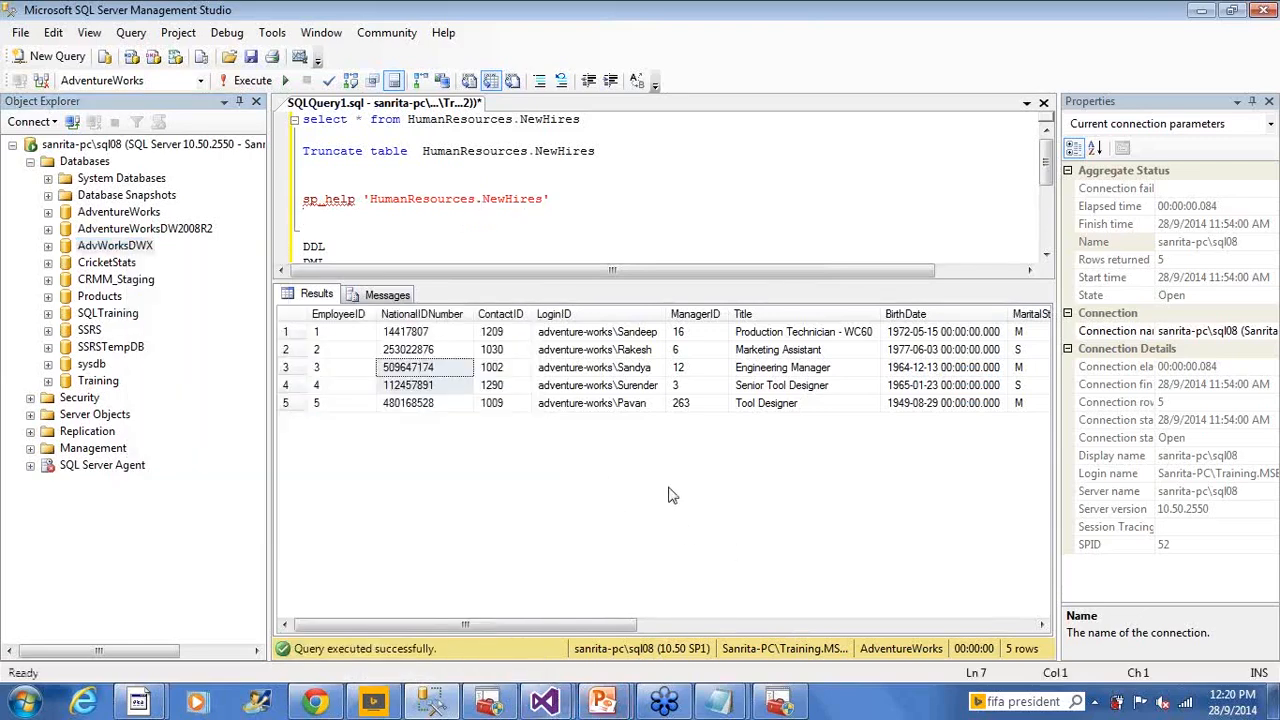
# Return to the ExecuteSQLSetup.dtsx control flow in Visual Studio
pyautogui.hotkey('alt', 'Tab')
pyautogui.hotkey('alt', 'Tab')
pyautogui.moveTo(544, 702)
pyautogui.click(648, 600)
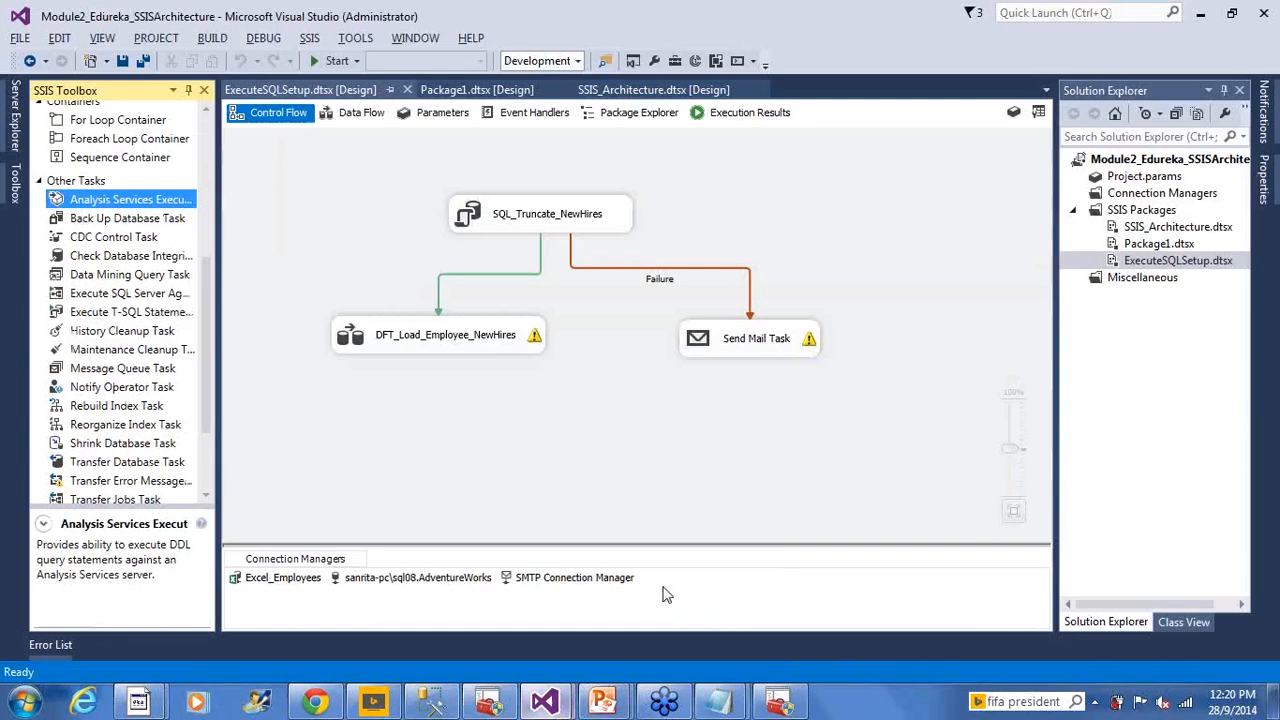
# Add a new SSIS package to the project's SSIS Packages folder
pyautogui.click(1143, 211)
pyautogui.rightClick(1143, 211)
pyautogui.click(1120, 349)
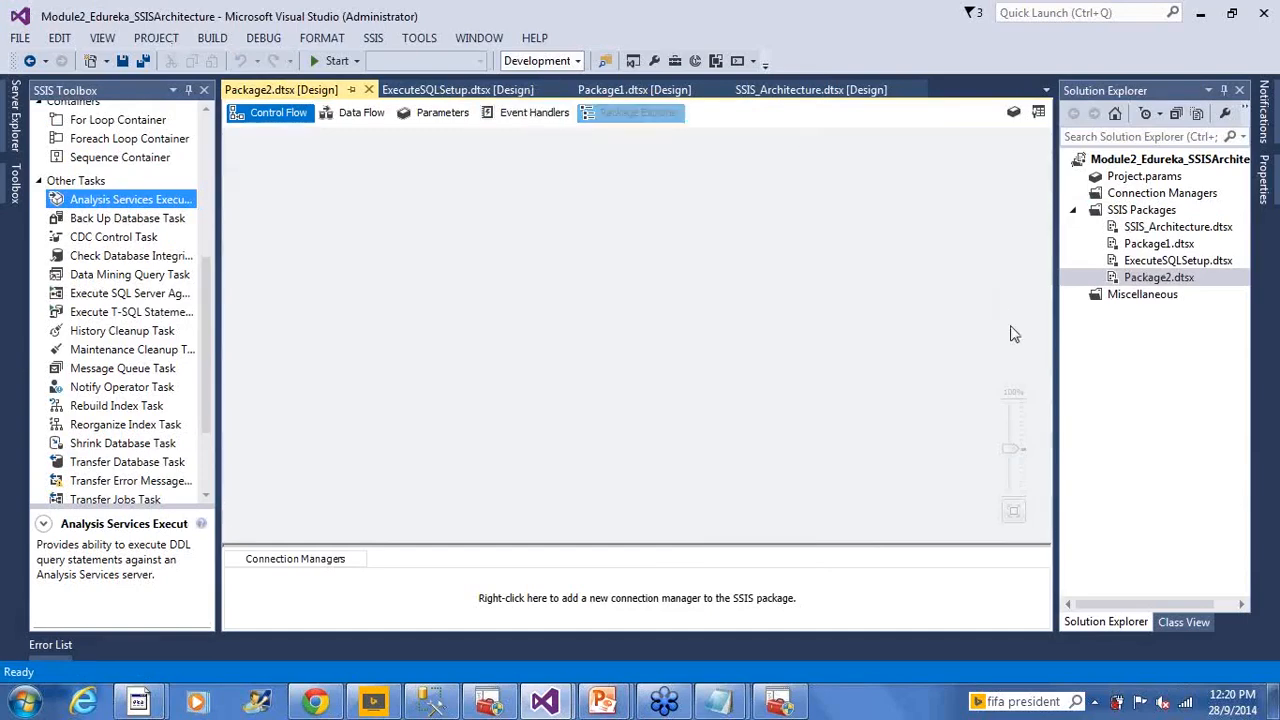
# Rename Package2.dtsx to BackupDB
pyautogui.click(1148, 283)
pyautogui.rightClick(1148, 281)
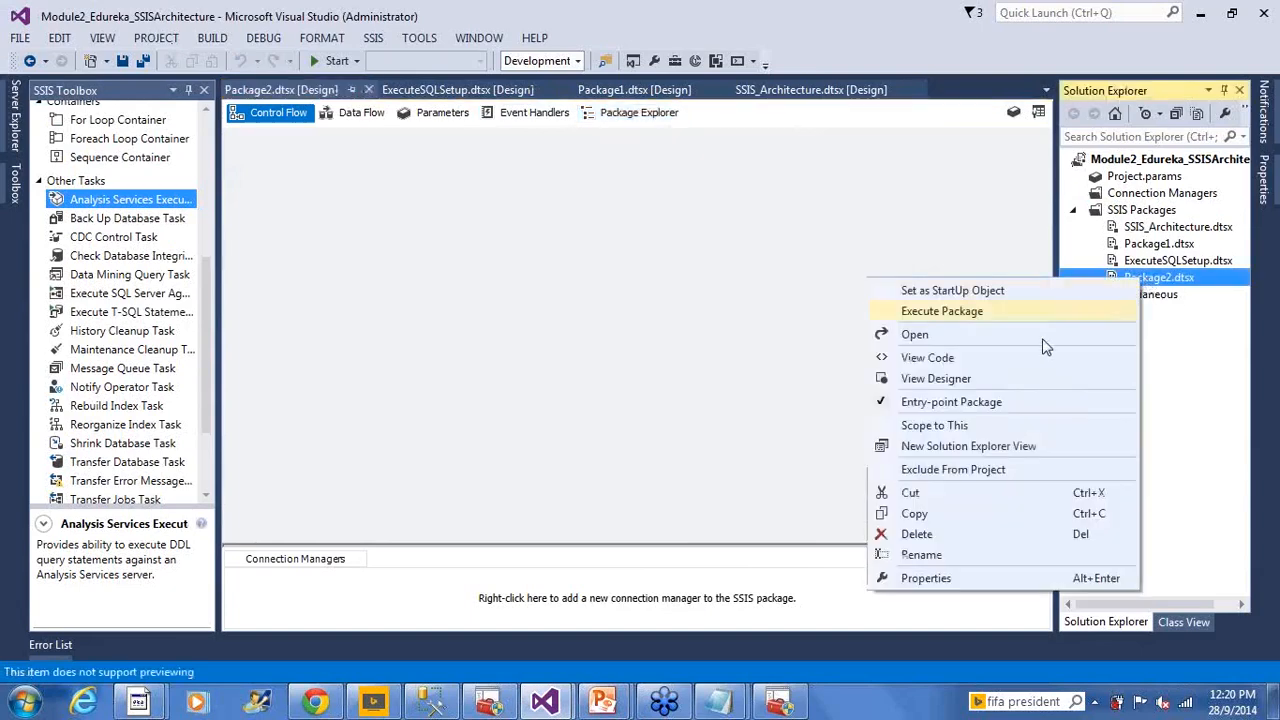
pyautogui.click(994, 558)
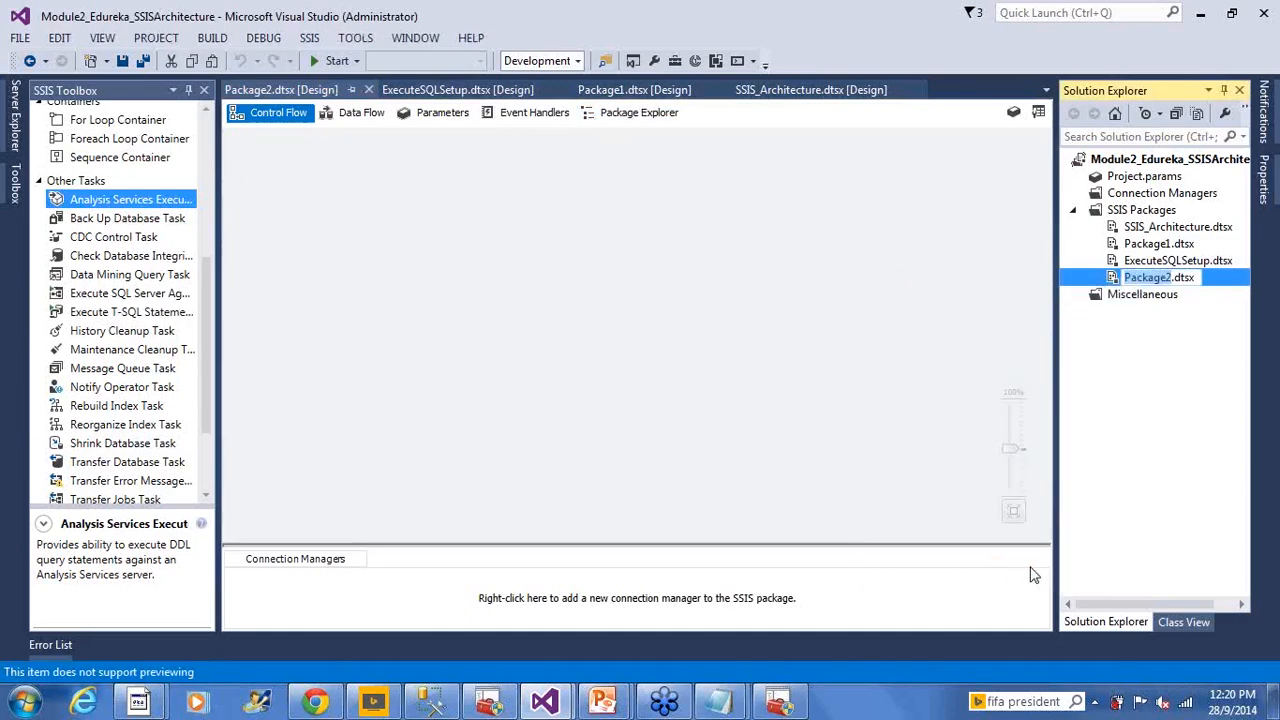
pyautogui.write('BackupDB')
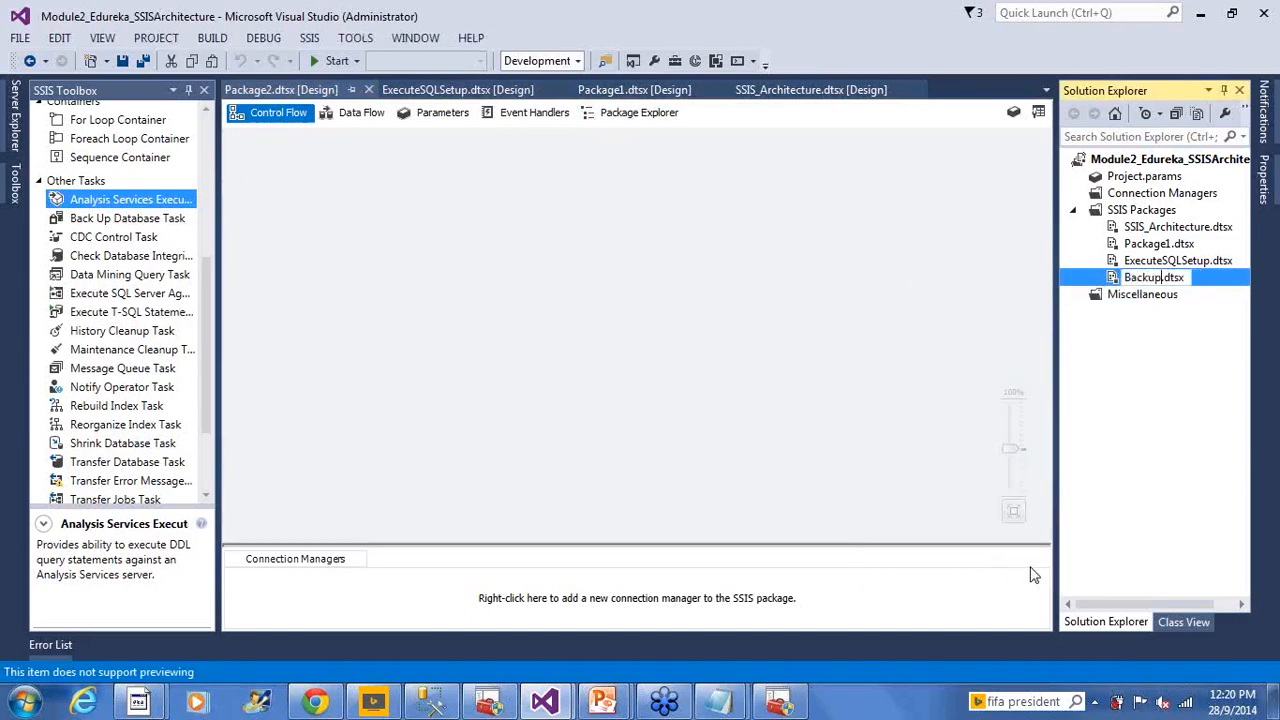
pyautogui.click(706, 363)
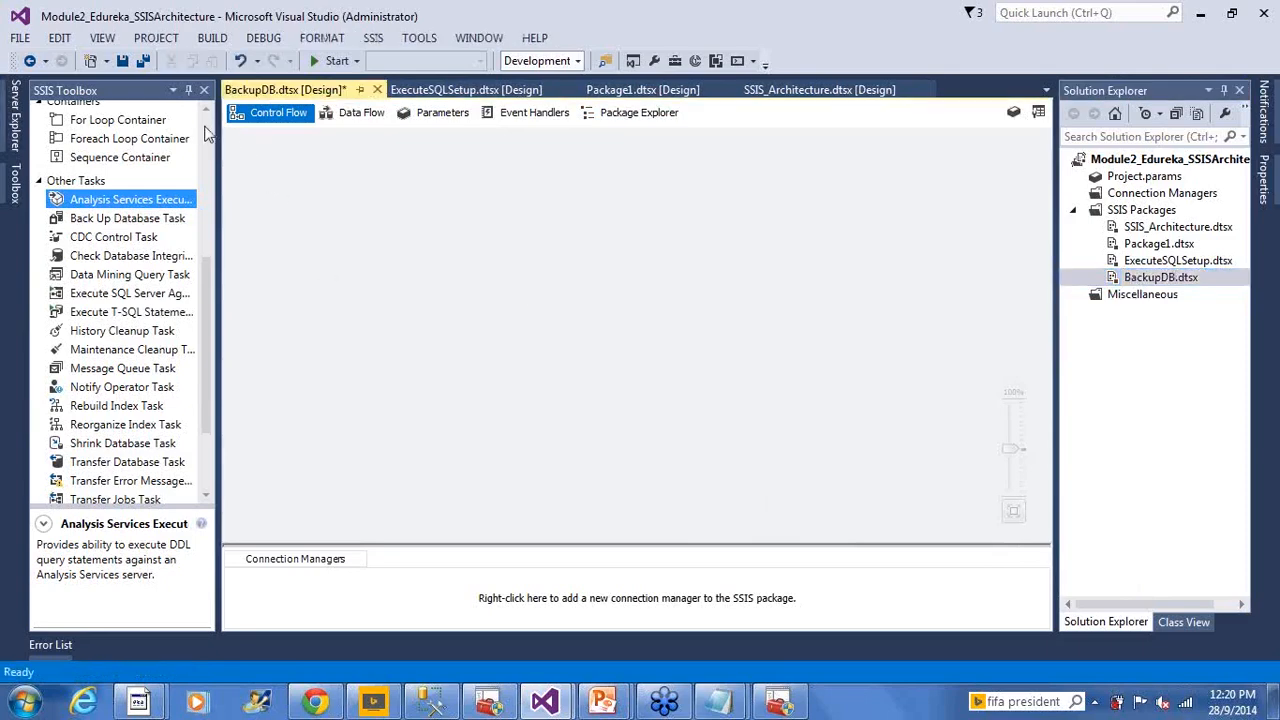
pyautogui.scroll(6, 208, 135)
# Place a Back Up Database Task from the SSIS Toolbox near the top of the BackupDB canvas
pyautogui.click(386, 309)
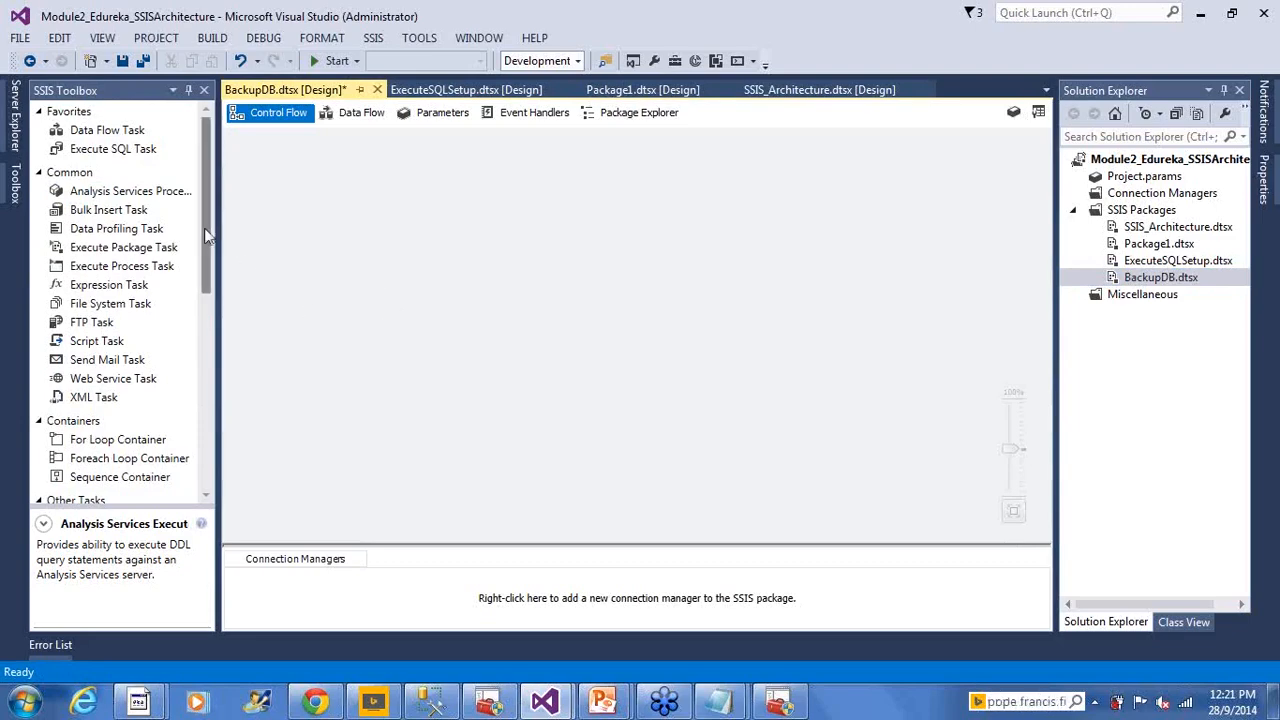
pyautogui.moveTo(204, 228); pyautogui.dragTo(175, 362)
pyautogui.scroll(-3, 180, 380)
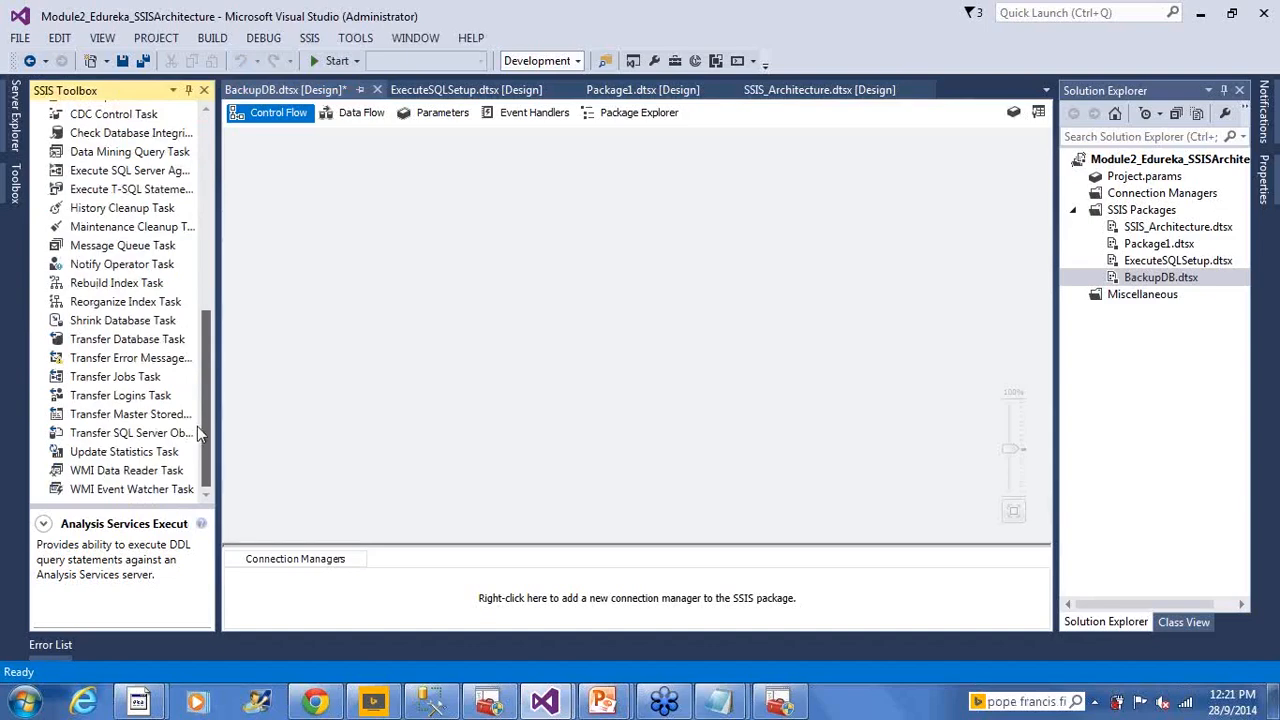
pyautogui.moveTo(197, 426); pyautogui.dragTo(204, 384)
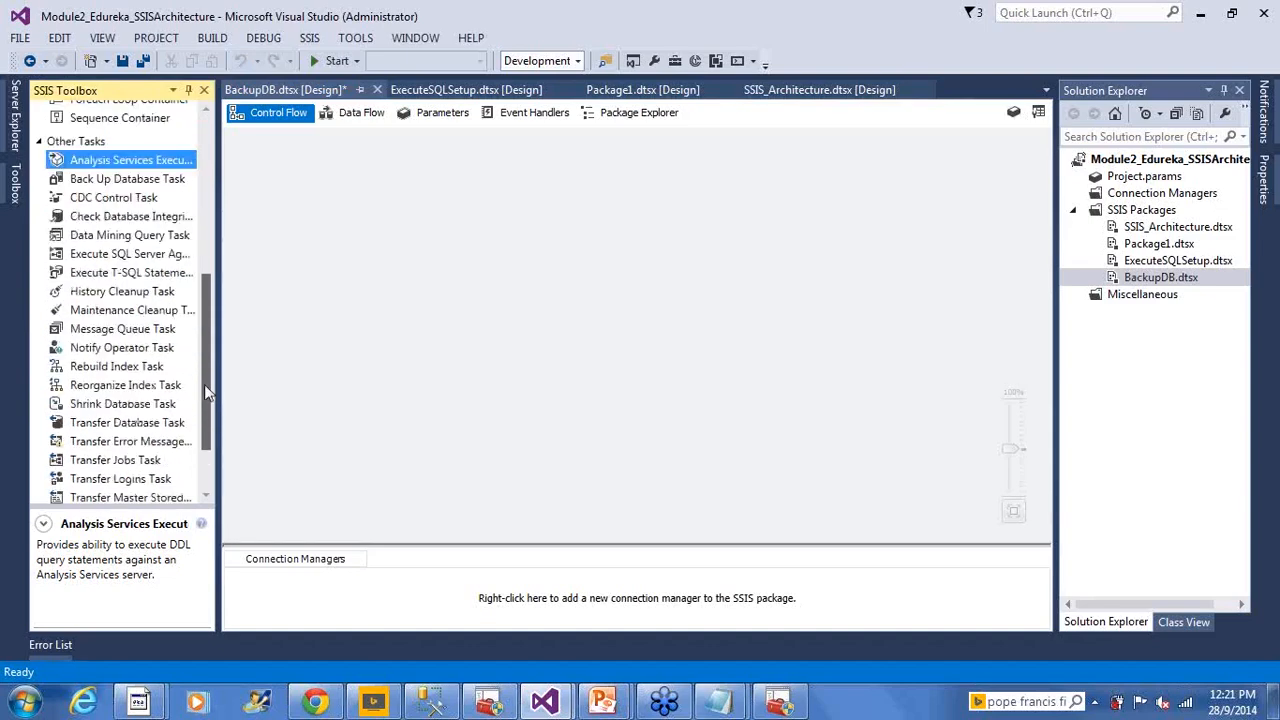
pyautogui.click(97, 180)
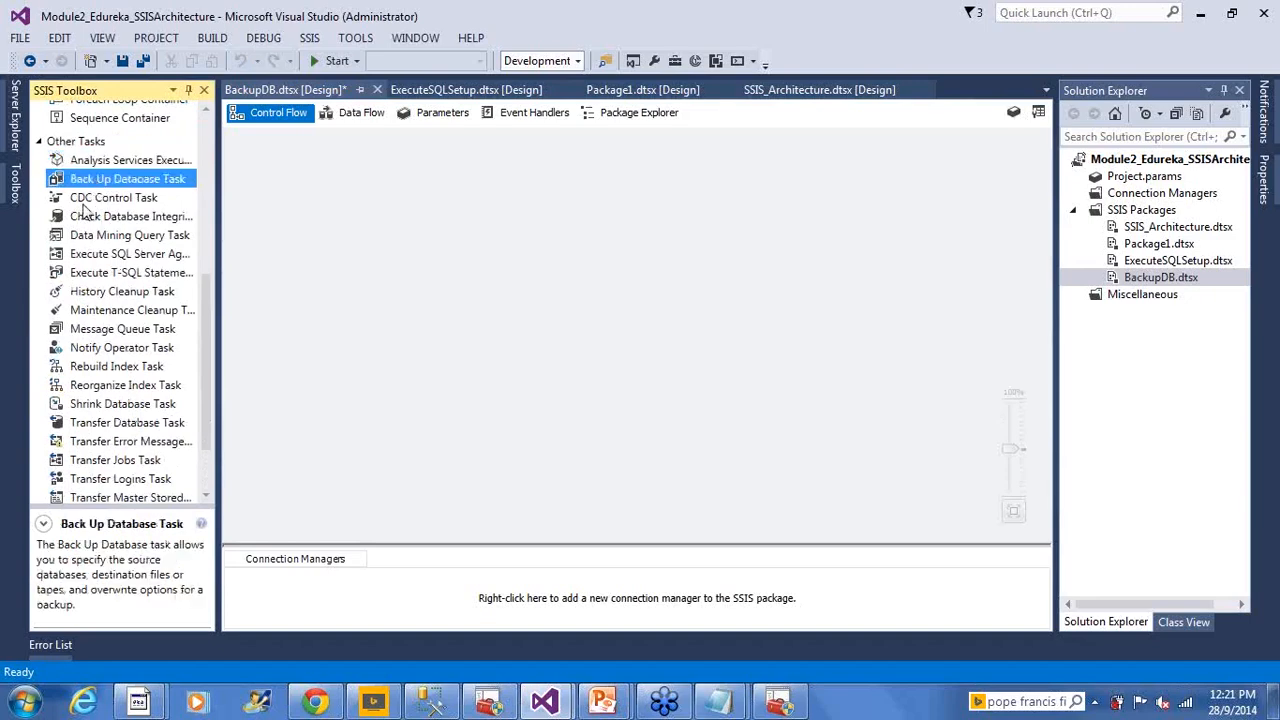
pyautogui.moveTo(90, 188); pyautogui.dragTo(374, 223)
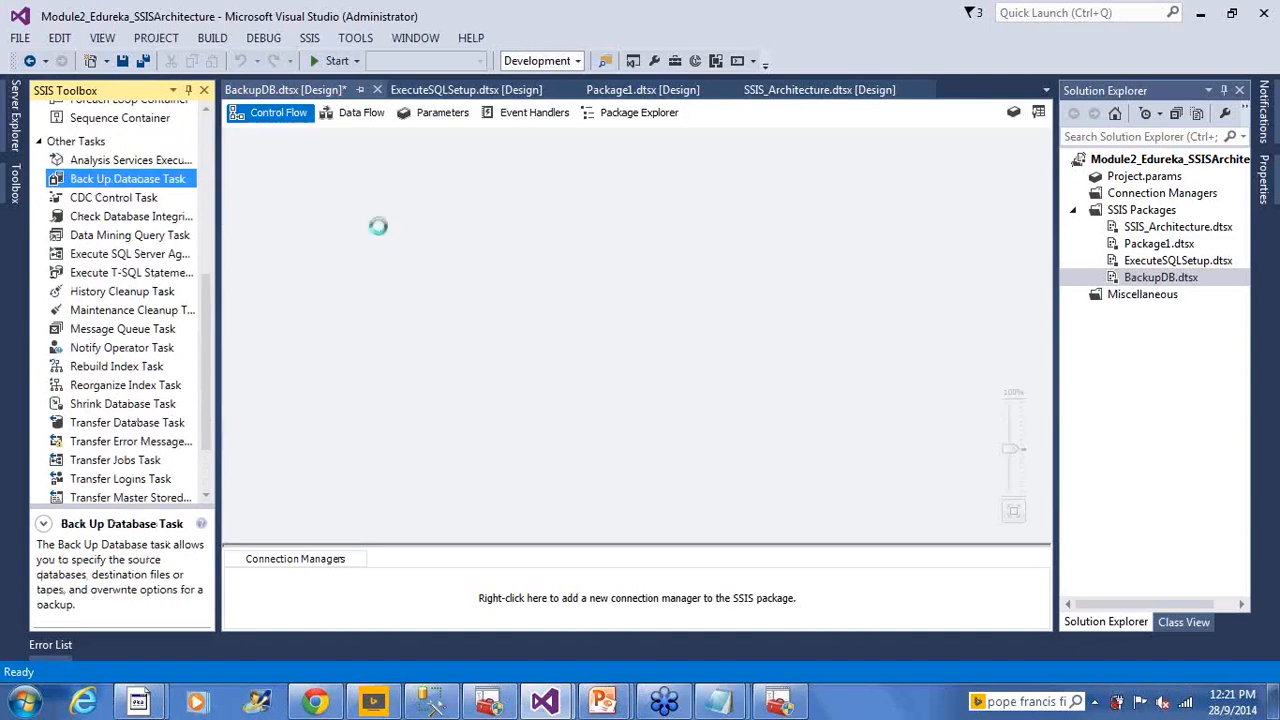
# Name the backup task 'AdvWorksDWX BackUp' after checking the database name in Management Studio
pyautogui.click(470, 318)
pyautogui.click(476, 253)
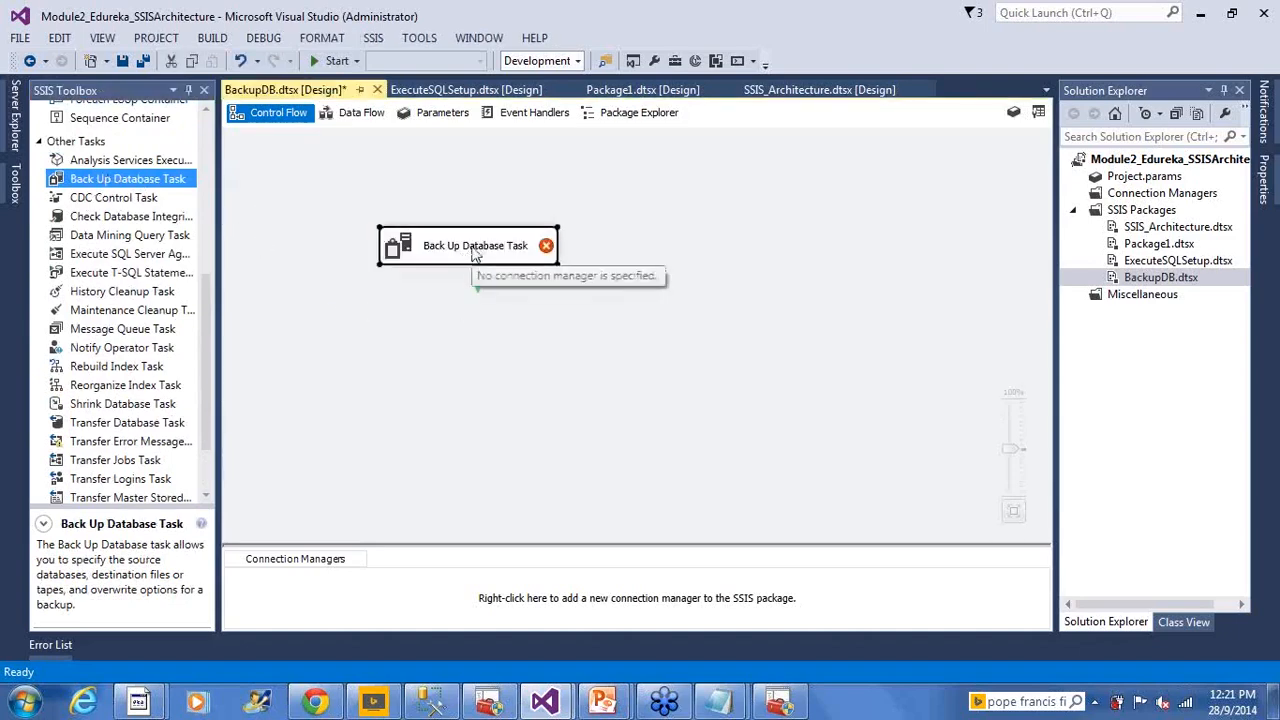
pyautogui.click(477, 250)
pyautogui.click(431, 701)
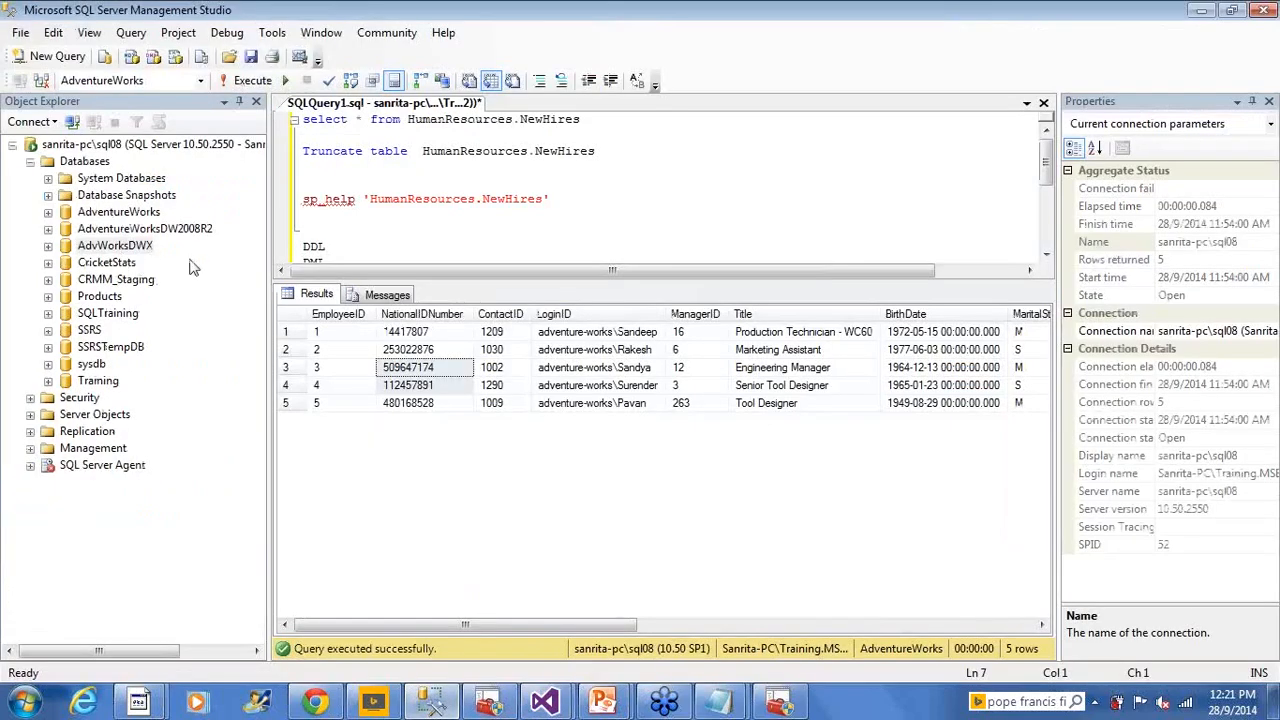
pyautogui.hotkey('alt', 'Tab')
pyautogui.write('AdvW')
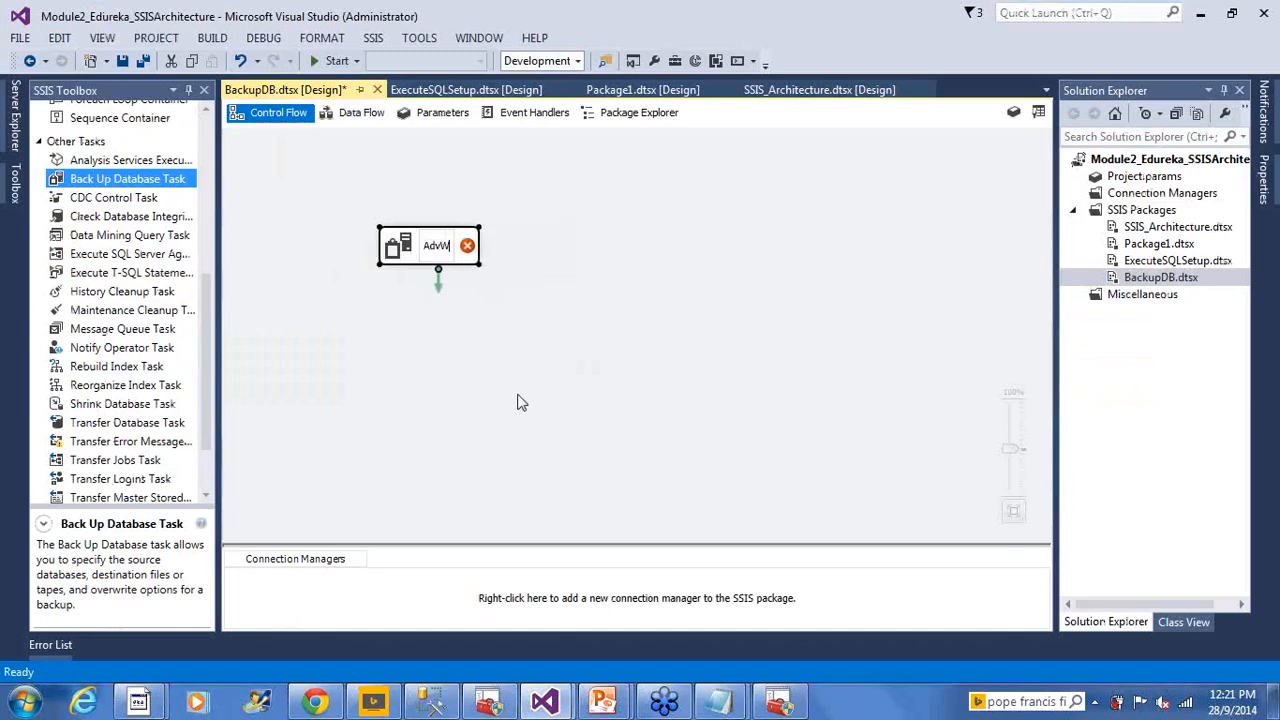
pyautogui.write('orksDW')
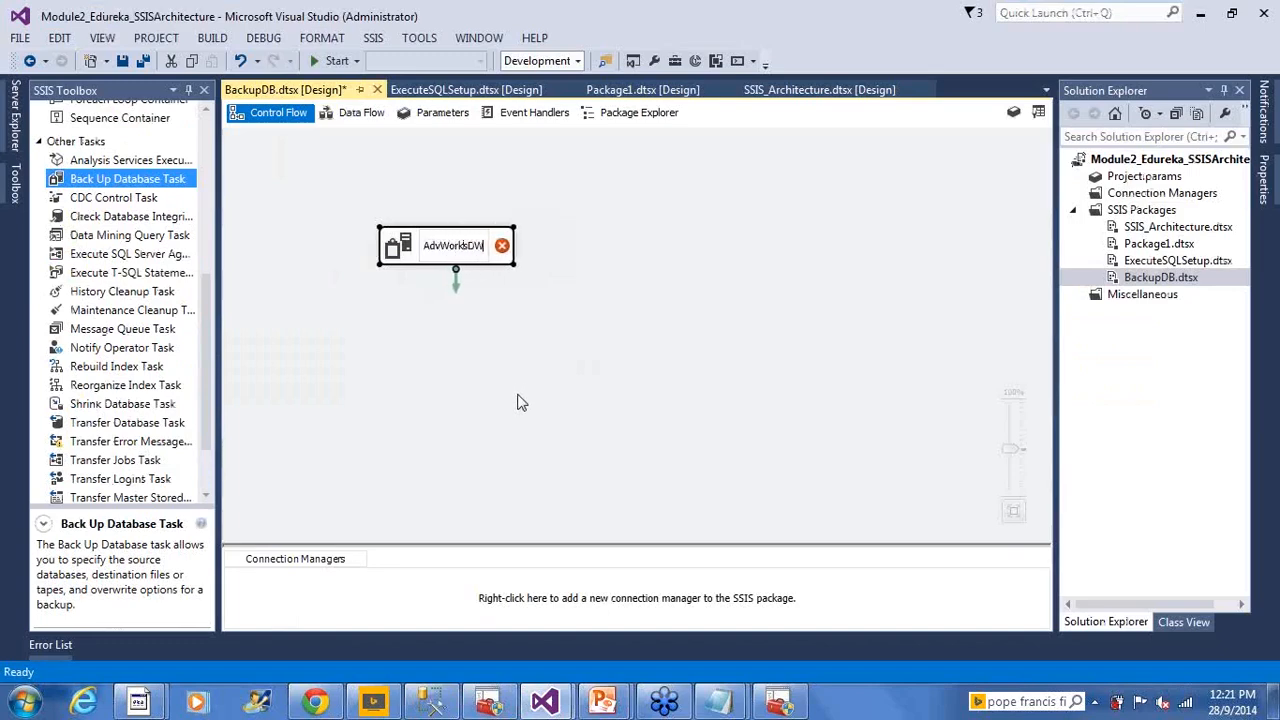
pyautogui.write('X Backup')
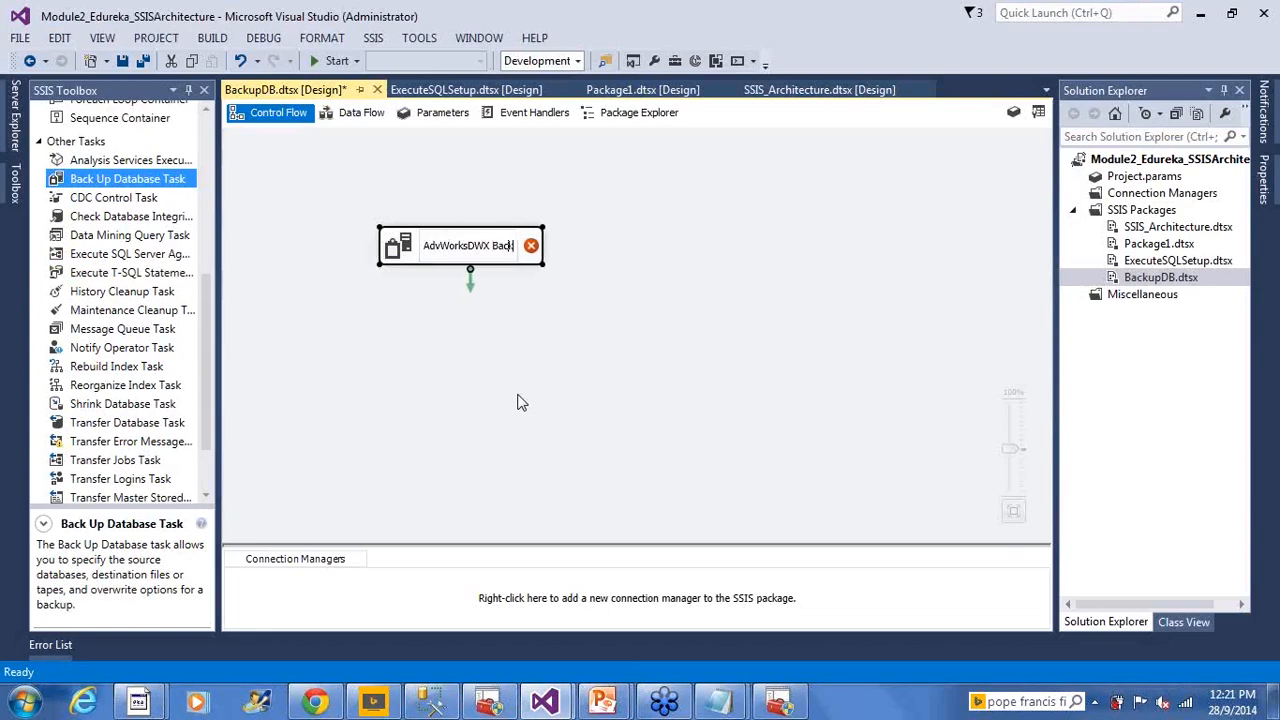
pyautogui.press('BackSpace')
pyautogui.press('BackSpace')
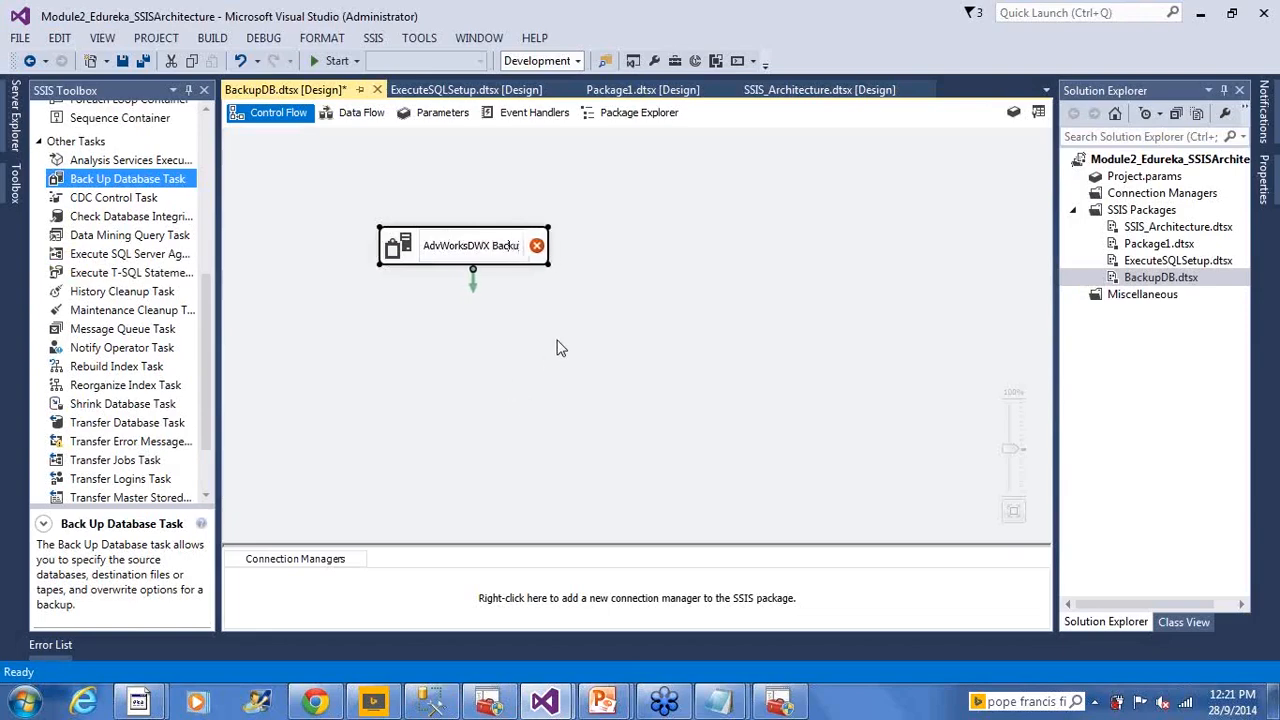
pyautogui.write('Up')
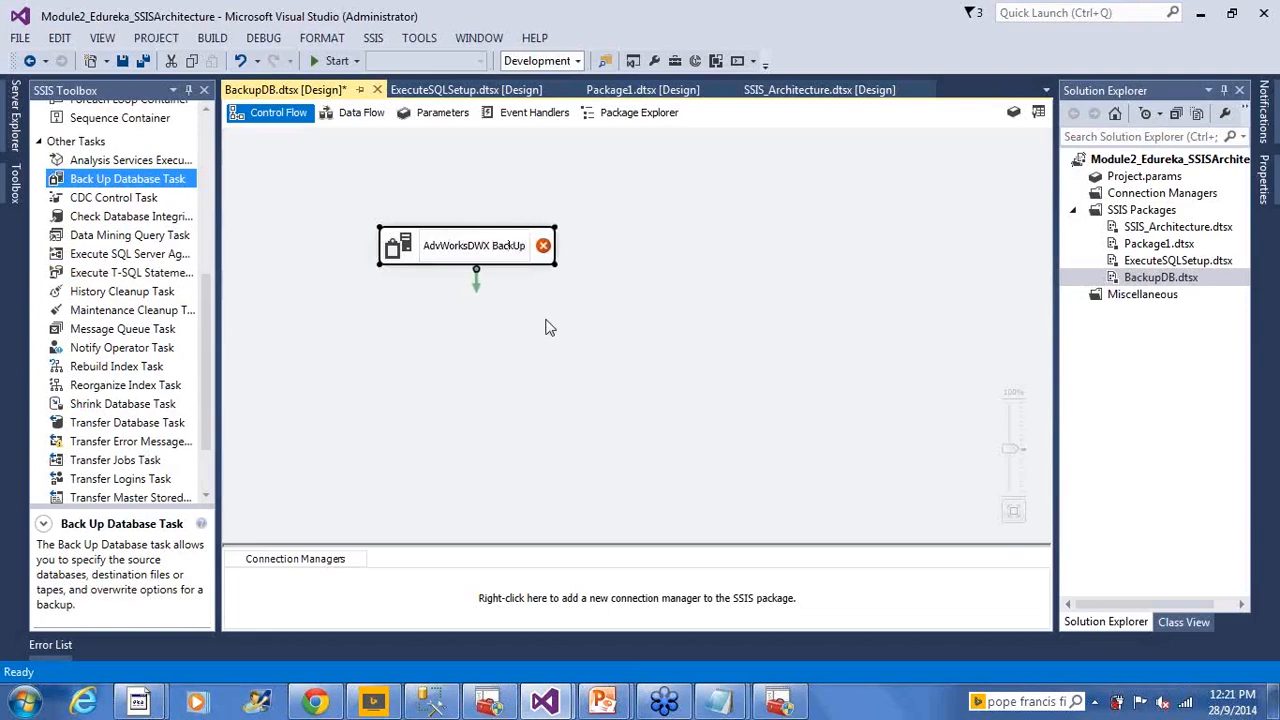
pyautogui.click(546, 328)
# Open the AdvWorksDWX BackUp task editor and keep Full as the backup type
pyautogui.click(408, 252)
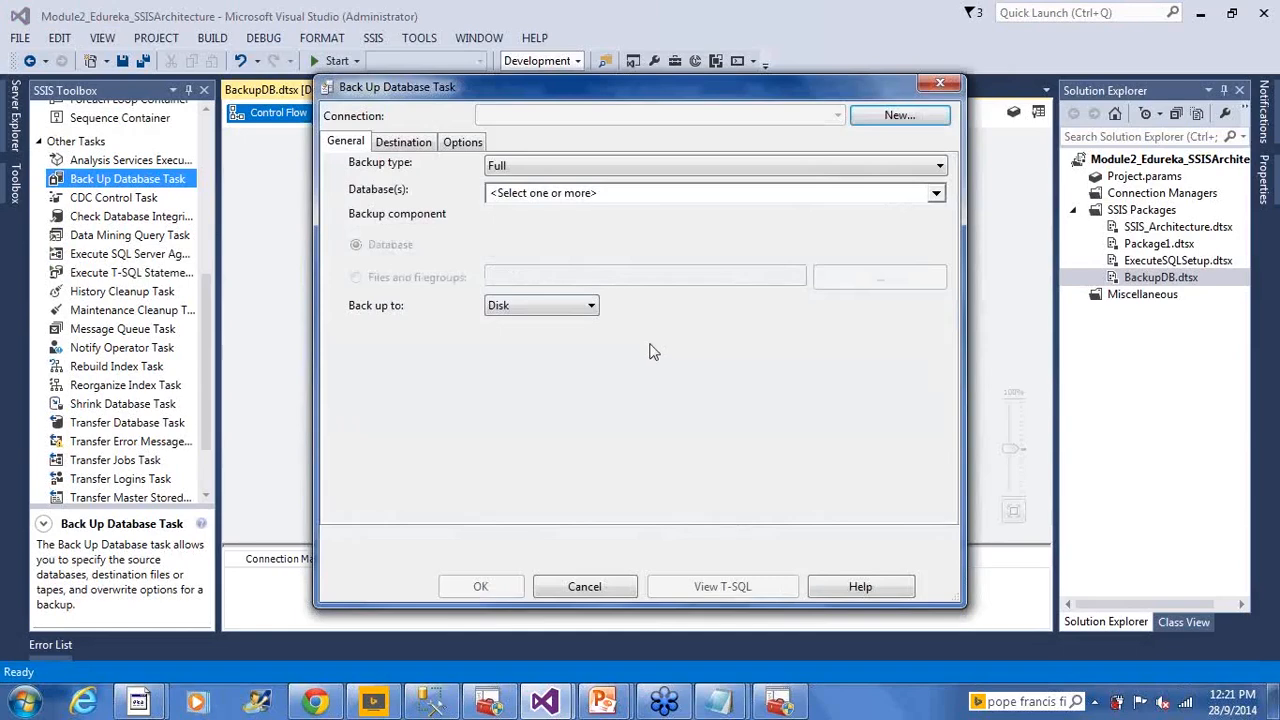
pyautogui.click(542, 170)
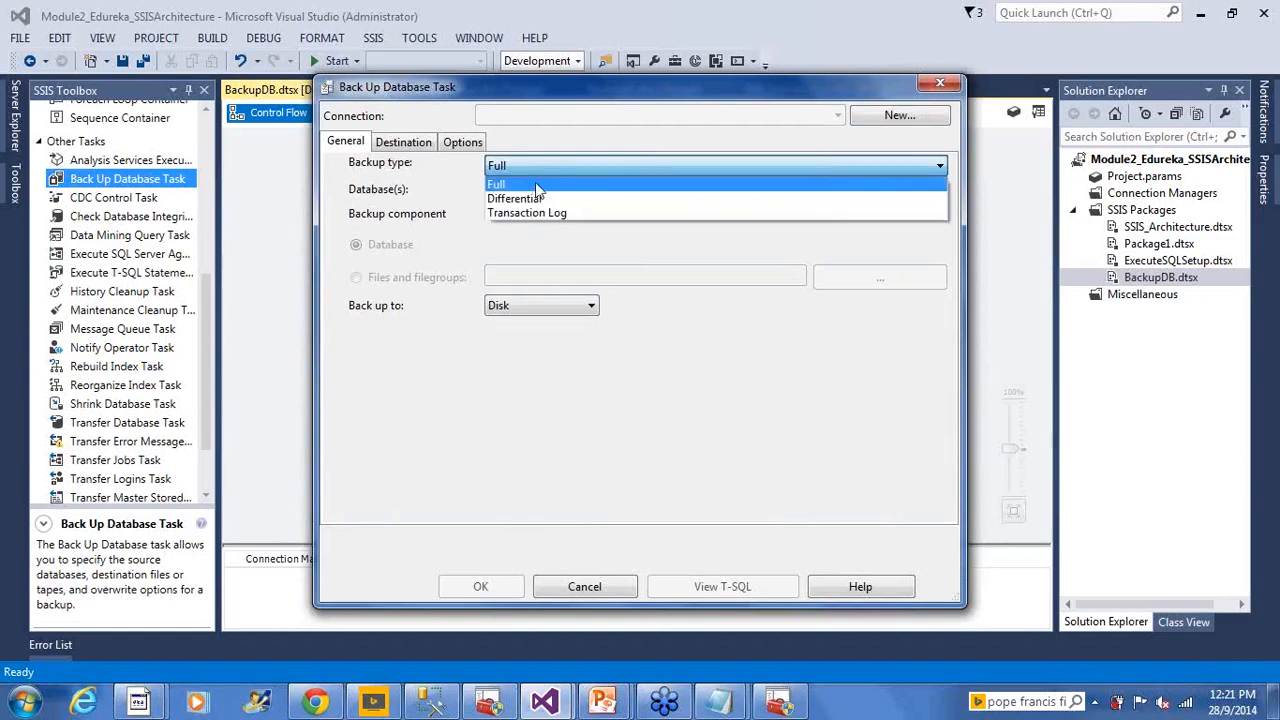
pyautogui.click(536, 190)
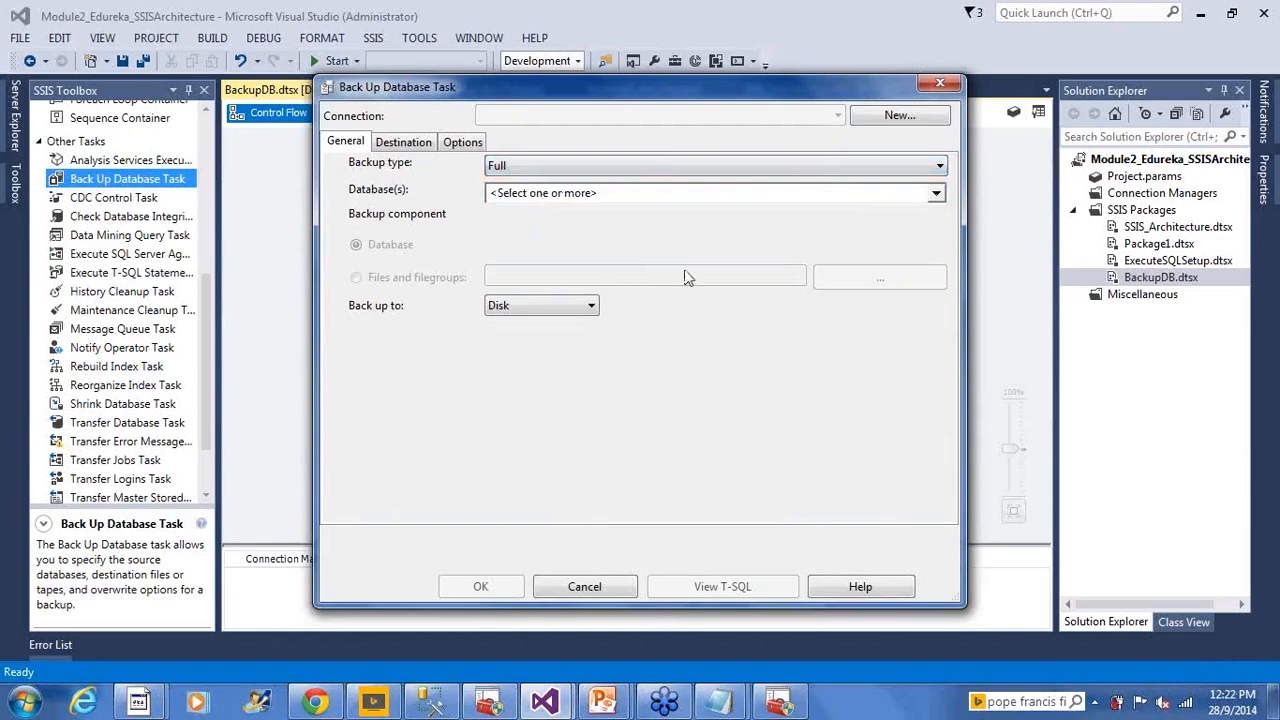
# Try the Database(s) choices, acknowledge the uninitialised connection error, and cancel without selecting databases
pyautogui.click(937, 195)
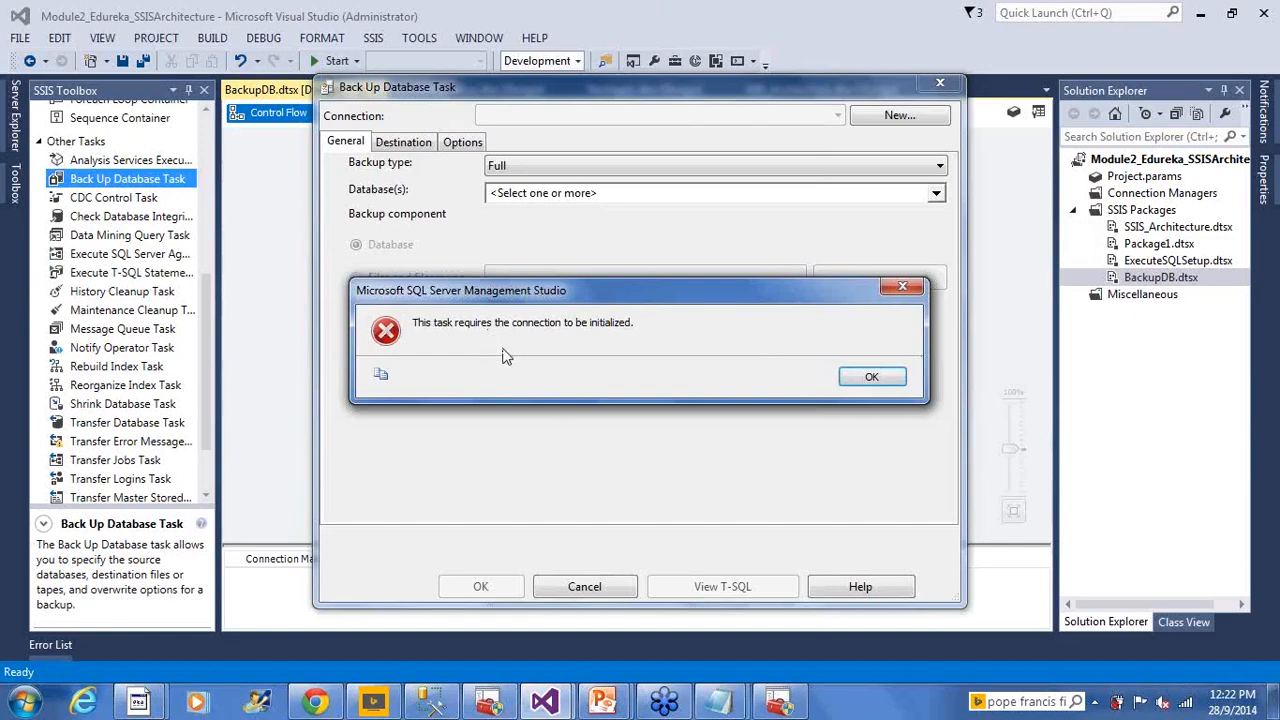
pyautogui.click(870, 382)
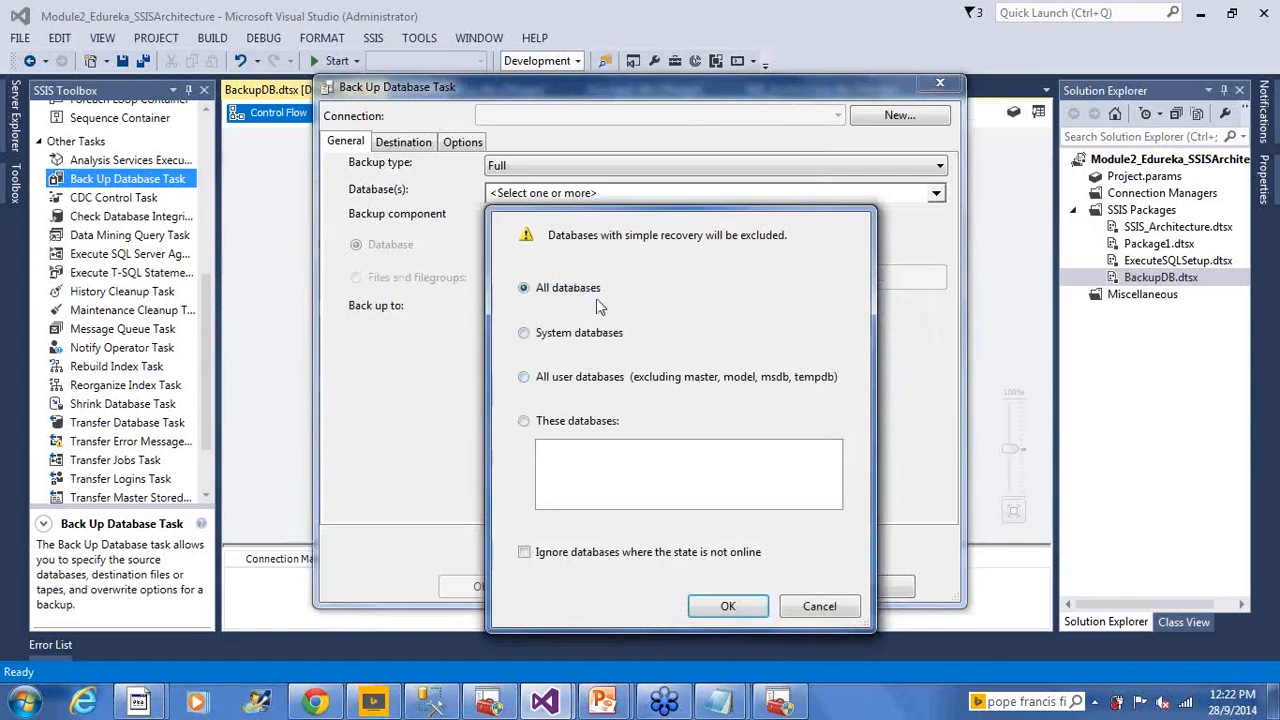
pyautogui.click(583, 341)
pyautogui.click(578, 390)
pyautogui.click(818, 608)
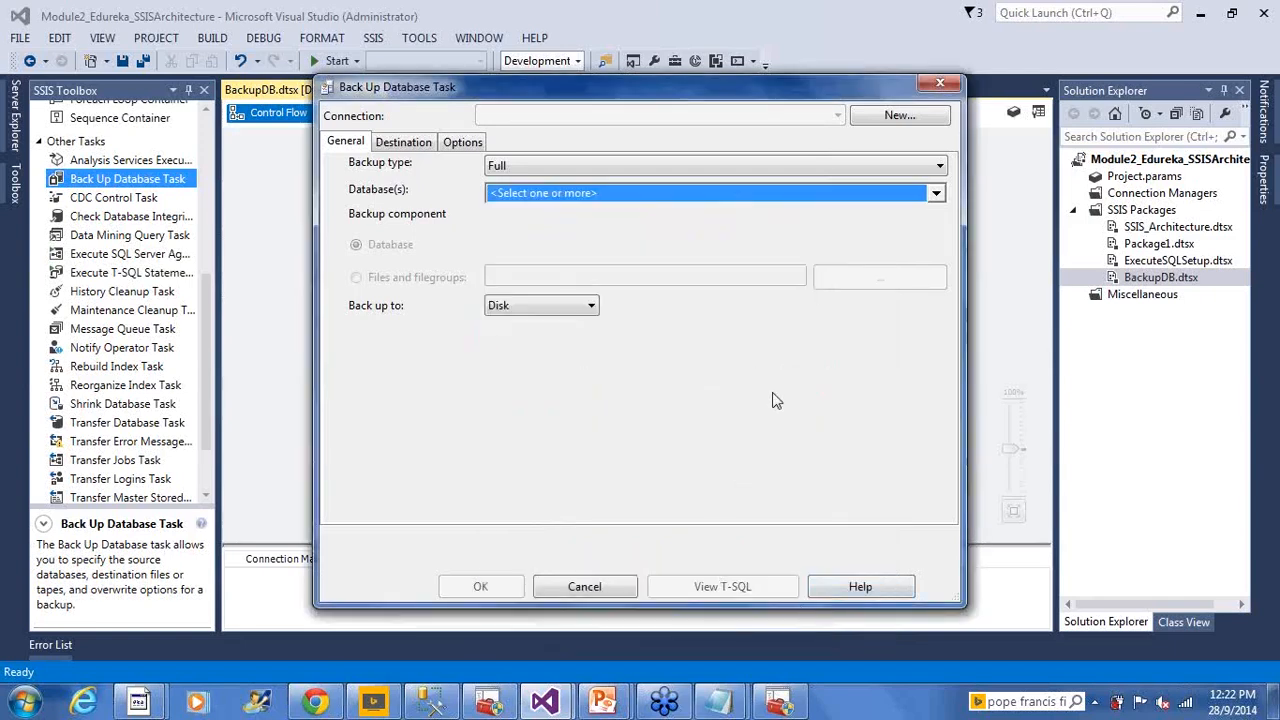
# Create a new connection named AdventureWrks DWX and browse the available SQL servers
pyautogui.click(910, 122)
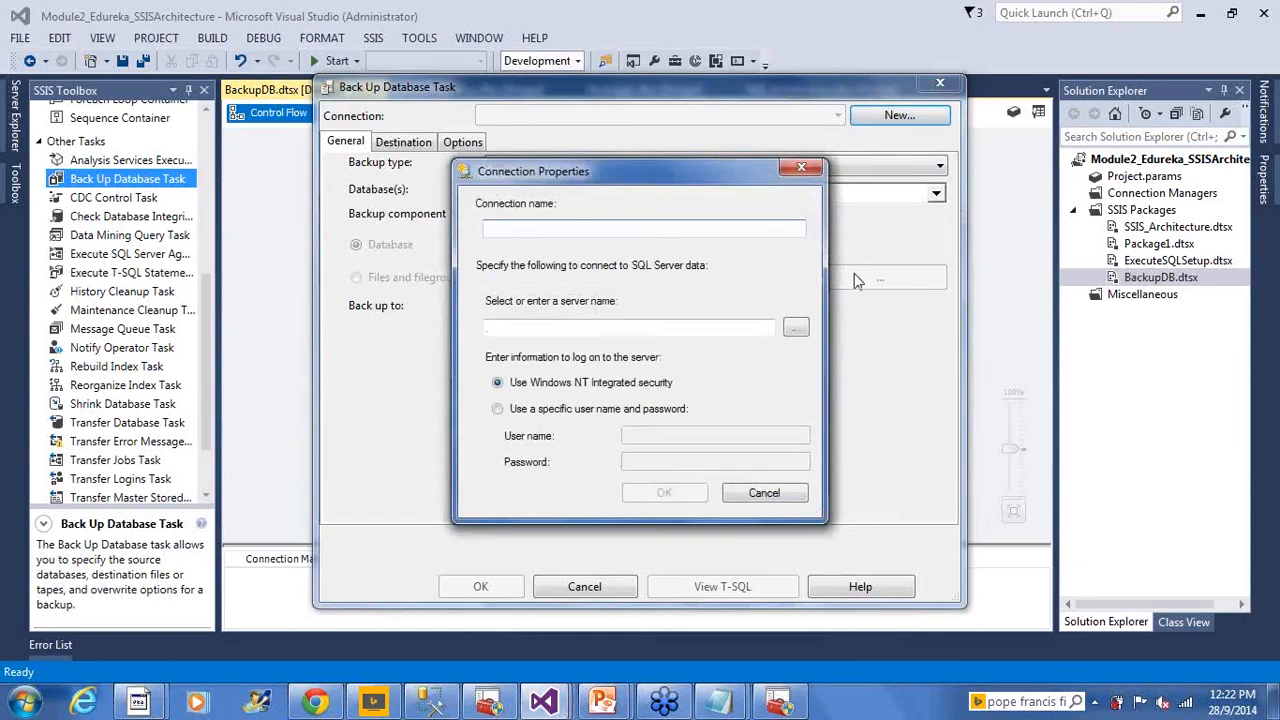
pyautogui.write('A')
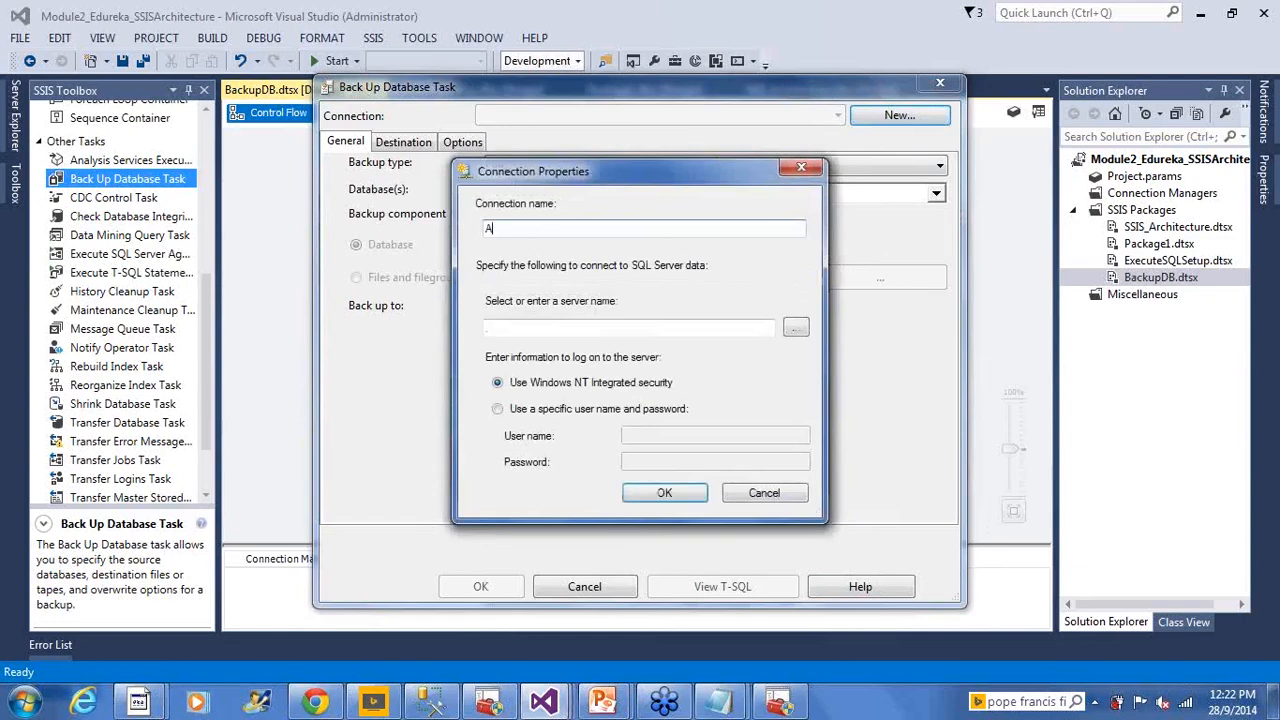
pyautogui.write('dventureW')
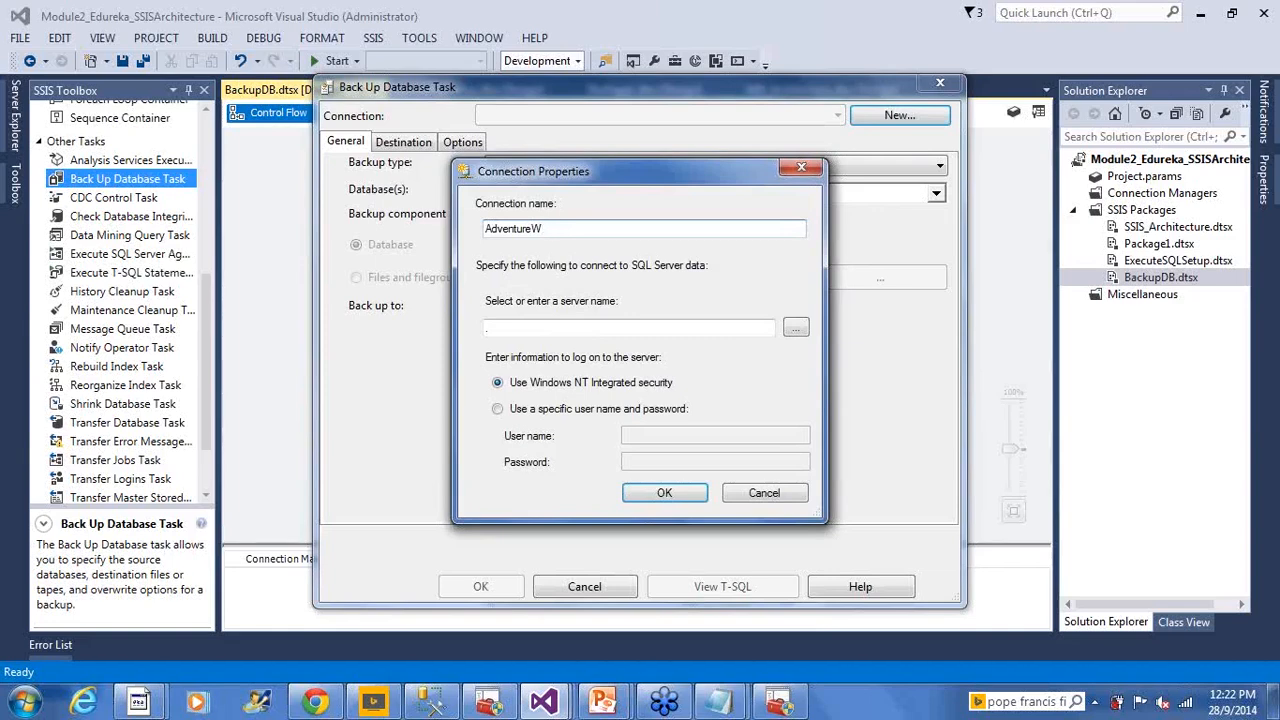
pyautogui.write('orks DWX')
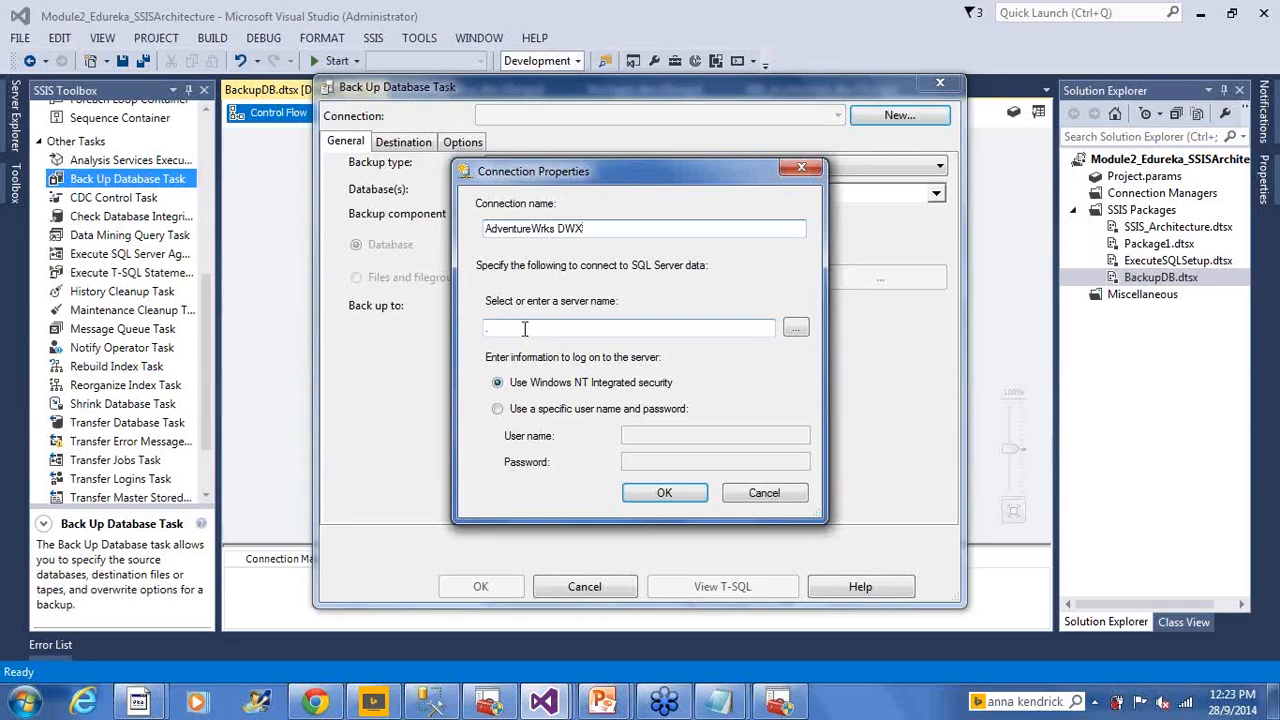
pyautogui.click(796, 328)
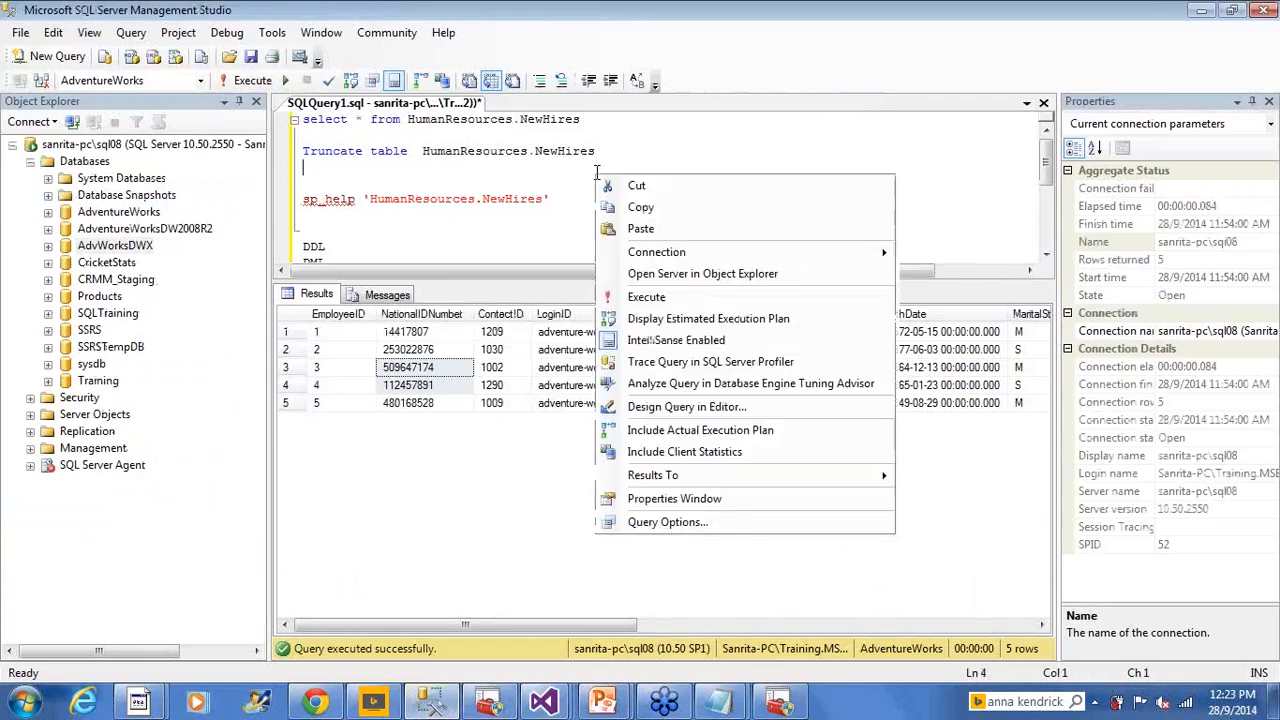
pyautogui.moveTo(705, 254)
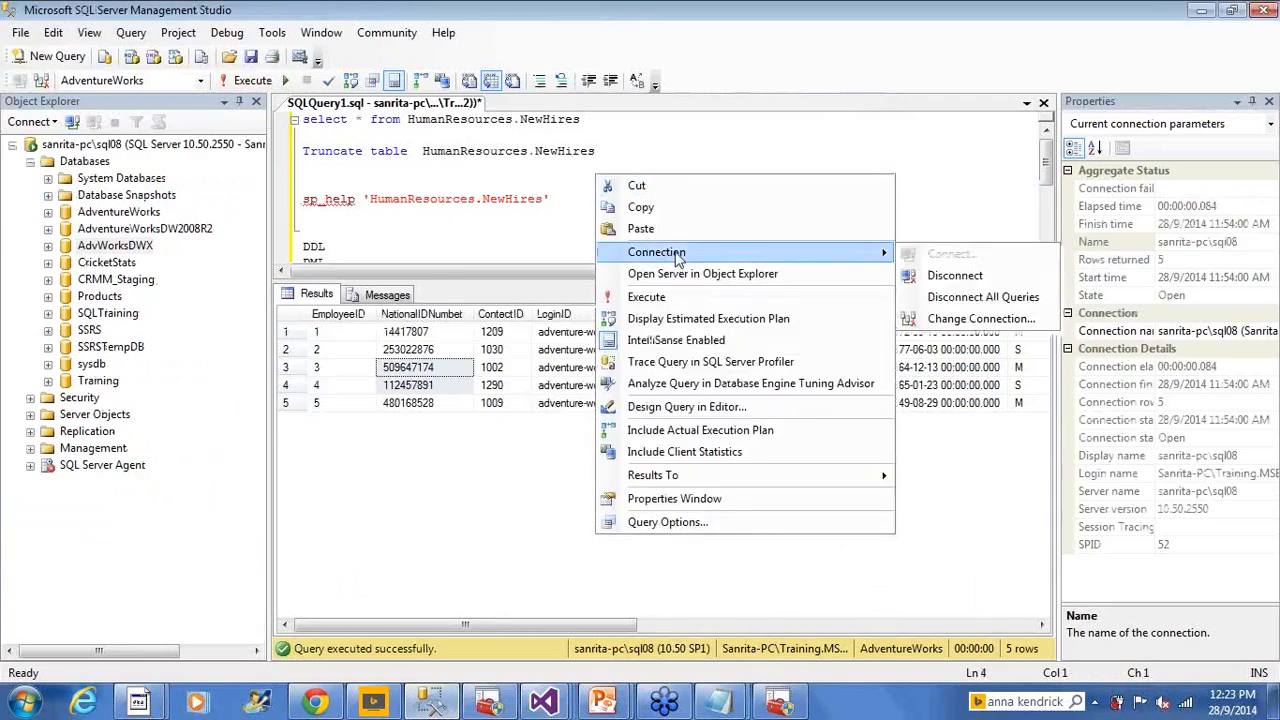
pyautogui.click(960, 319)
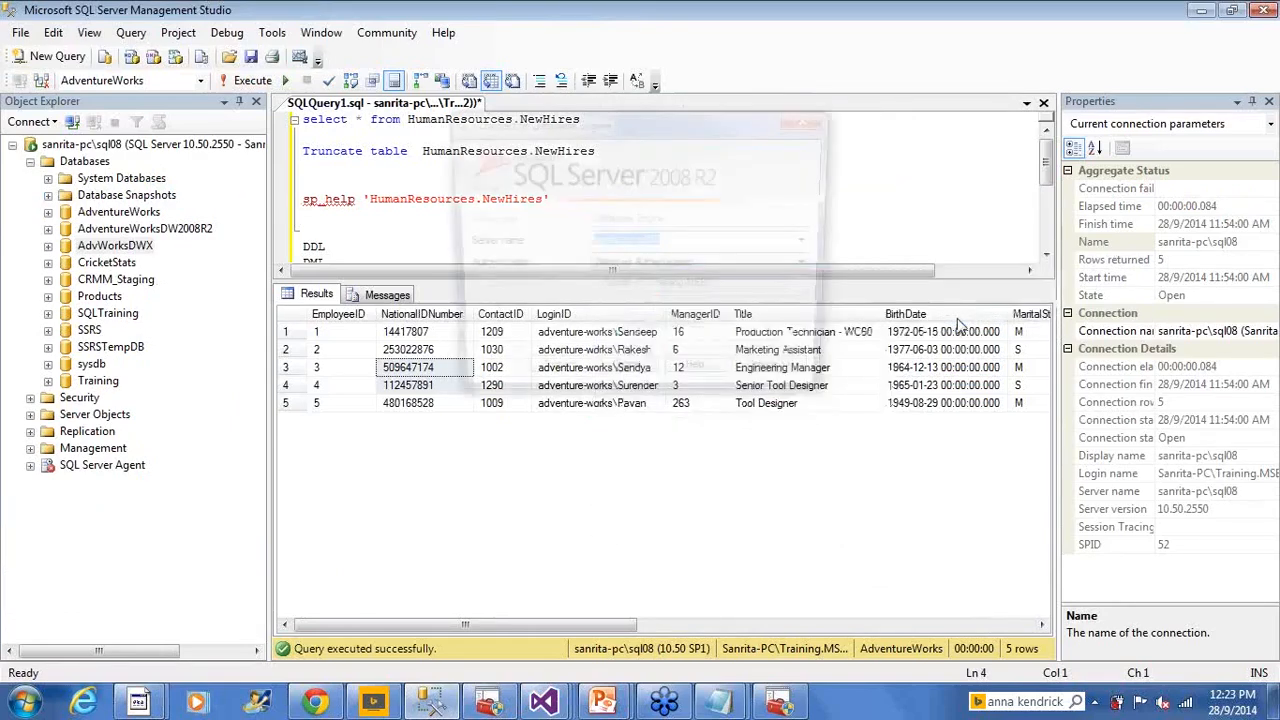
pyautogui.rightClick(641, 243)
pyautogui.click(683, 306)
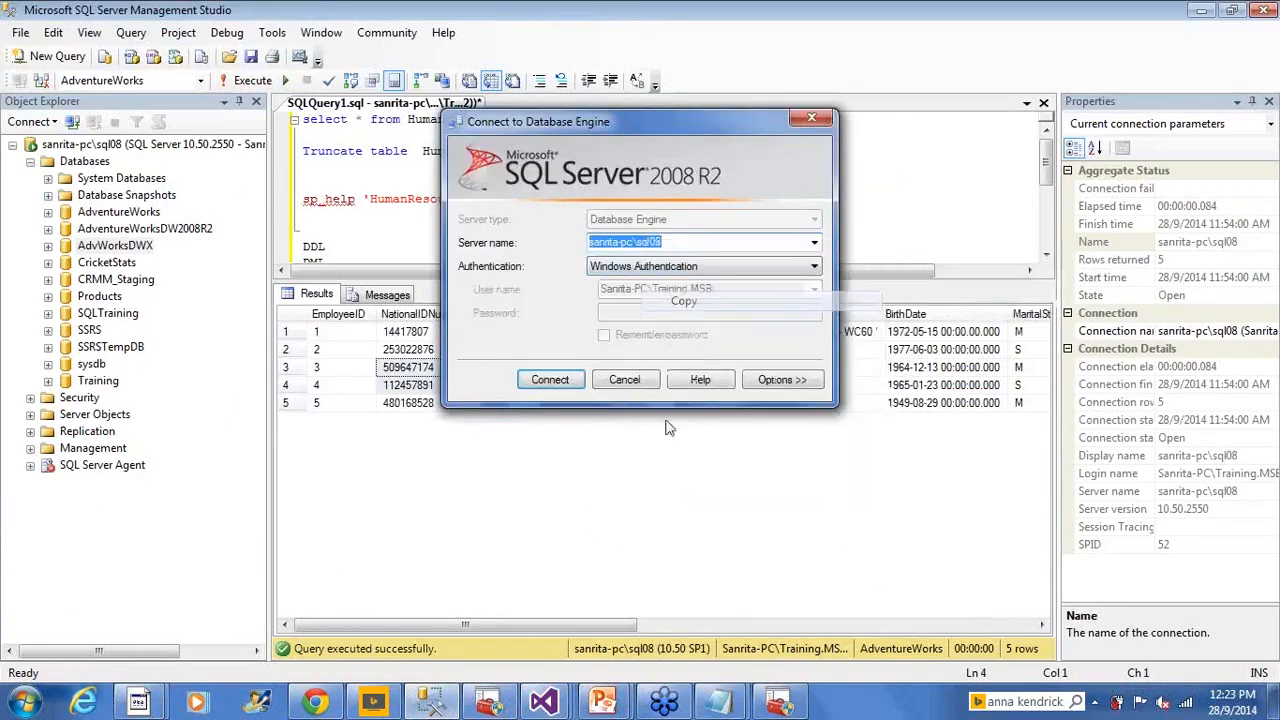
pyautogui.click(629, 377)
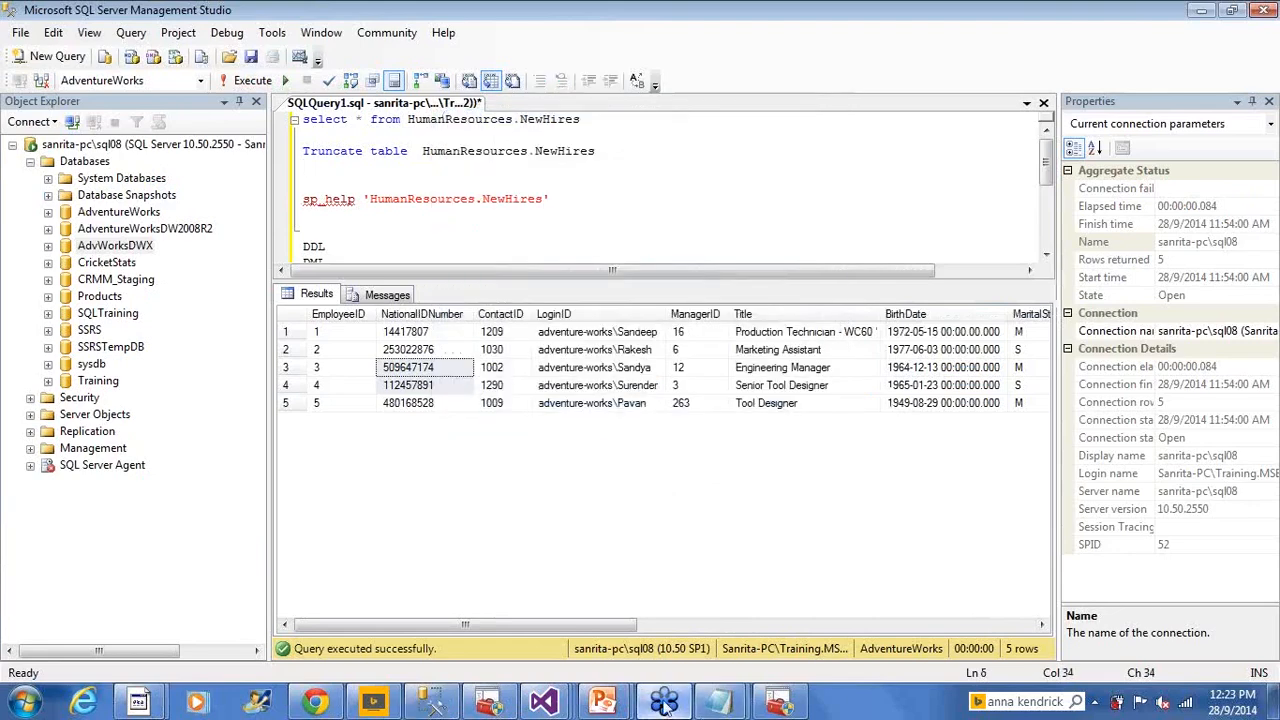
pyautogui.click(684, 218)
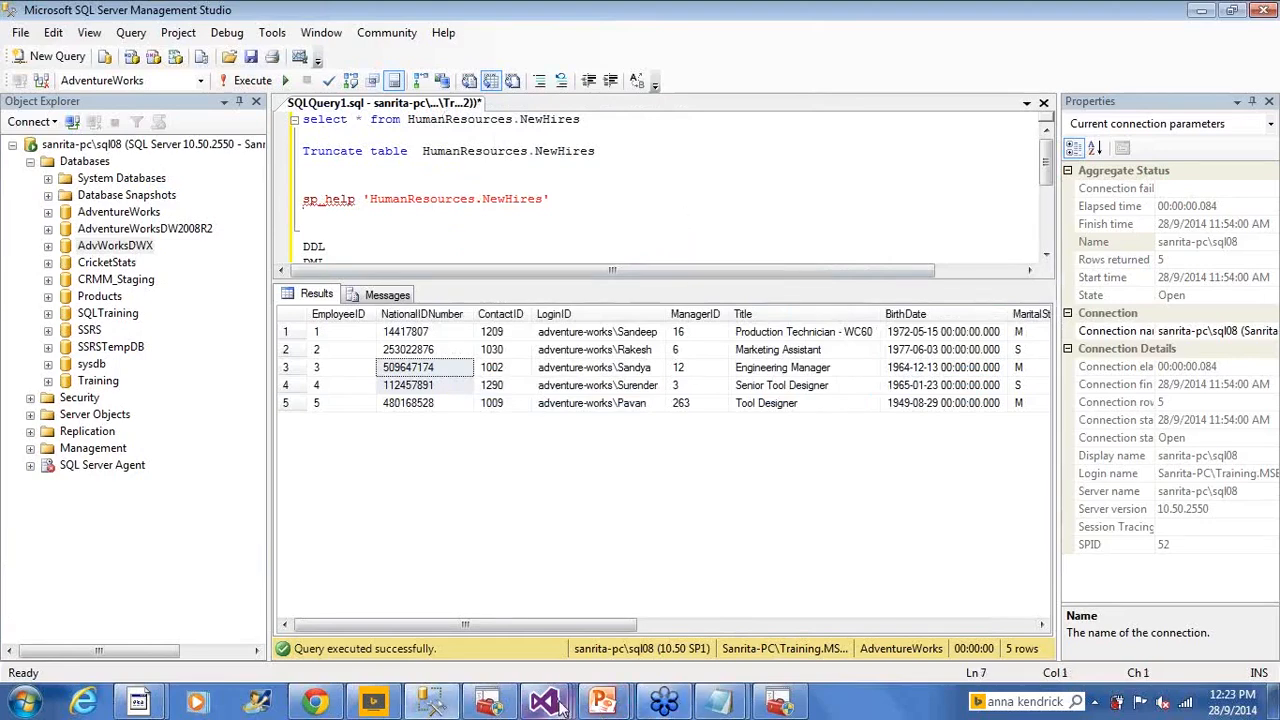
# Choose the SQL08 server instance and save the AdventureWrks DWX connection
pyautogui.moveTo(543, 703)
pyautogui.click(768, 603)
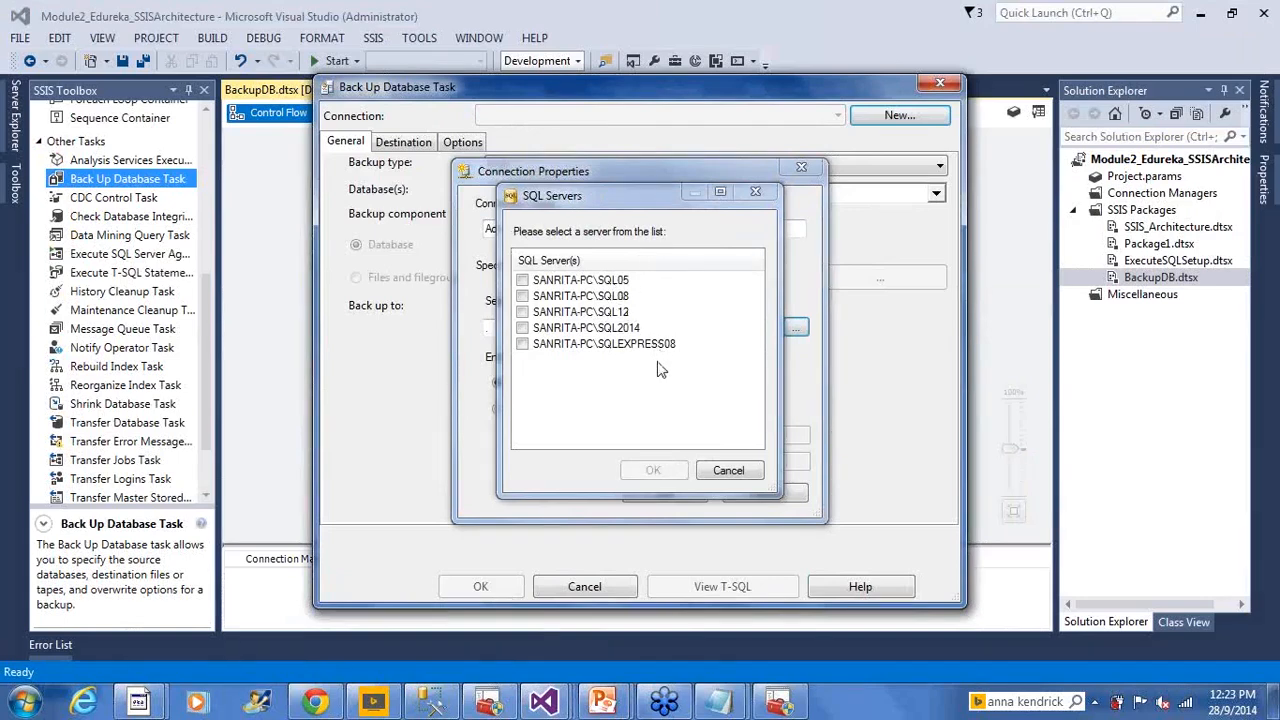
pyautogui.click(523, 297)
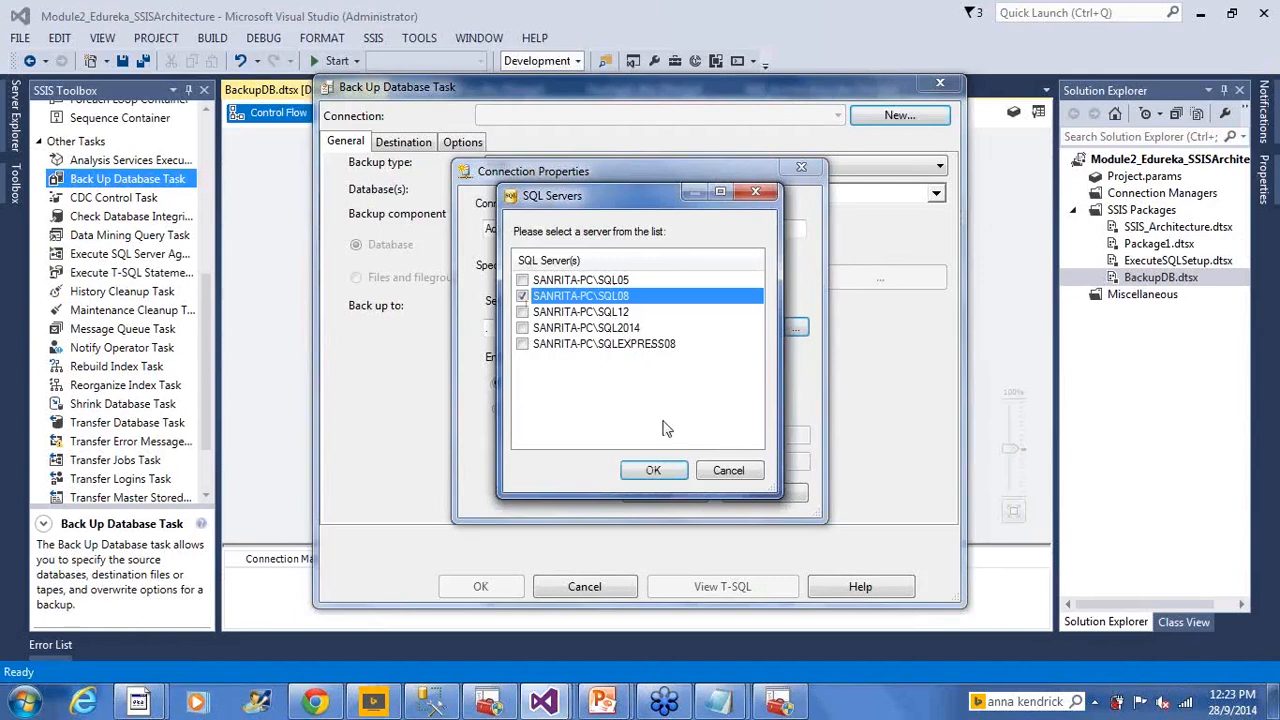
pyautogui.click(655, 470)
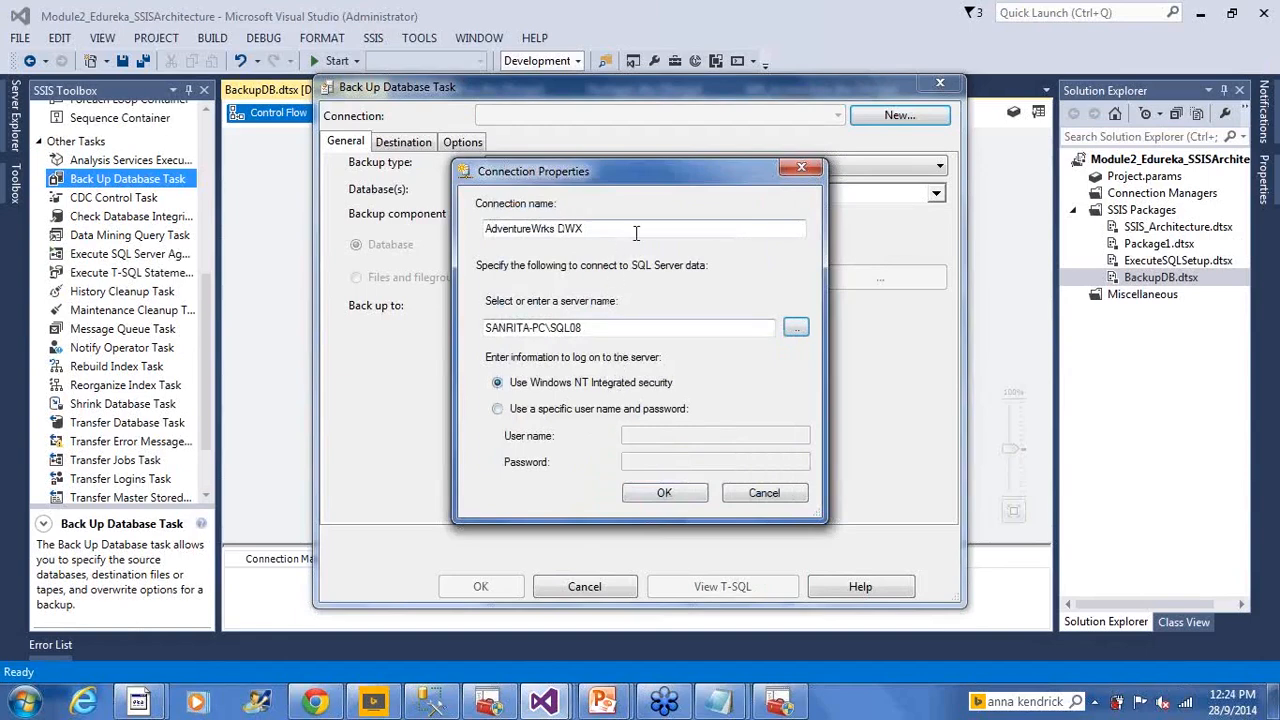
pyautogui.moveTo(580, 230); pyautogui.dragTo(386, 235)
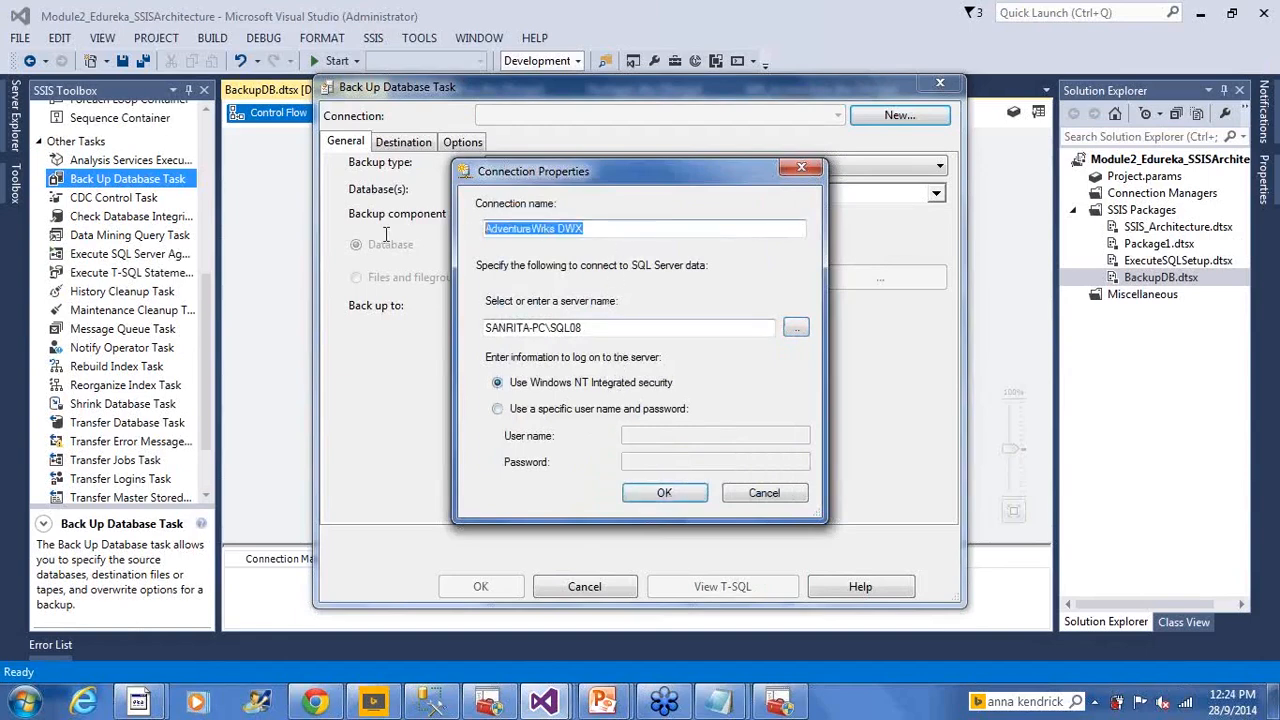
pyautogui.click(663, 494)
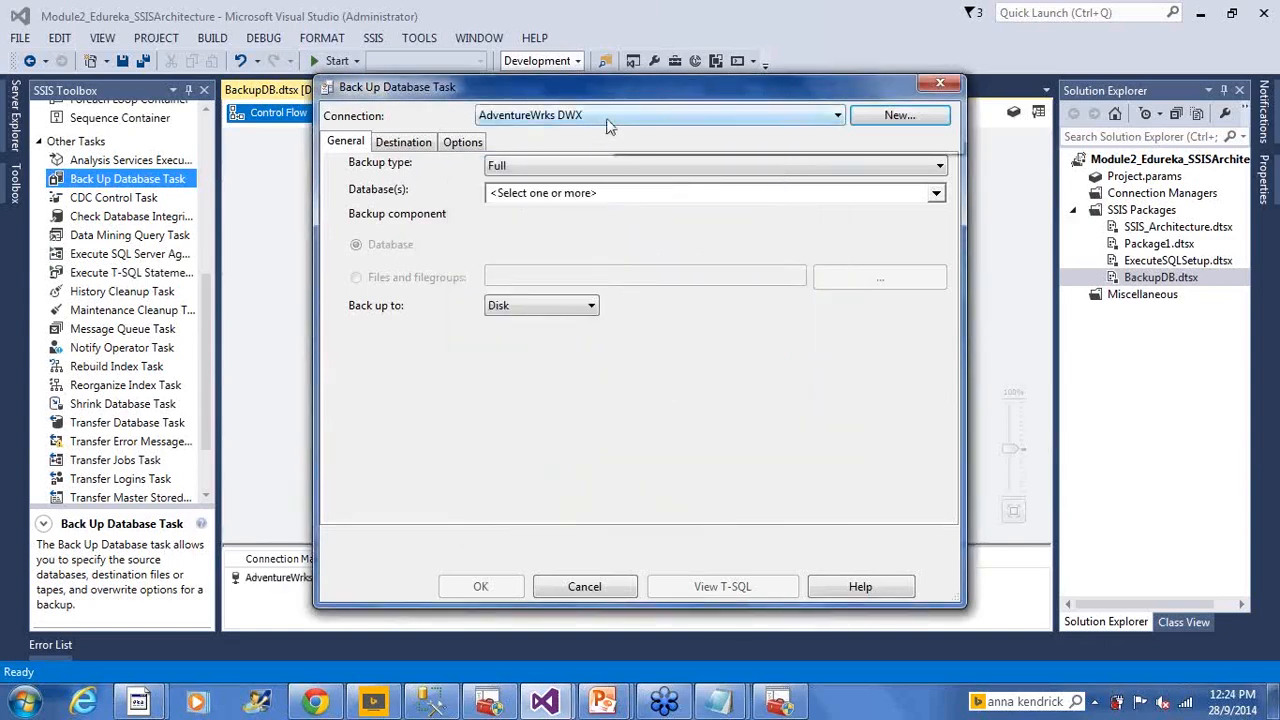
# Set the task to back up only the AdvWorksDWX database
pyautogui.click(937, 194)
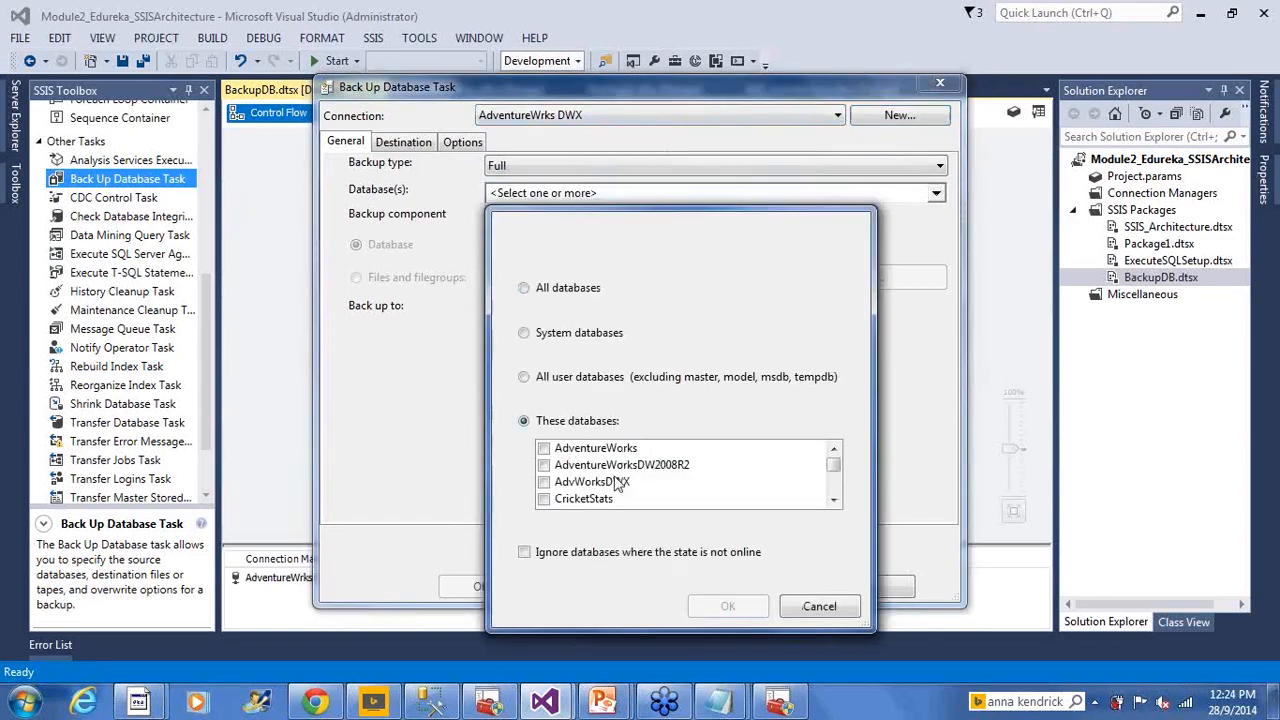
pyautogui.click(548, 482)
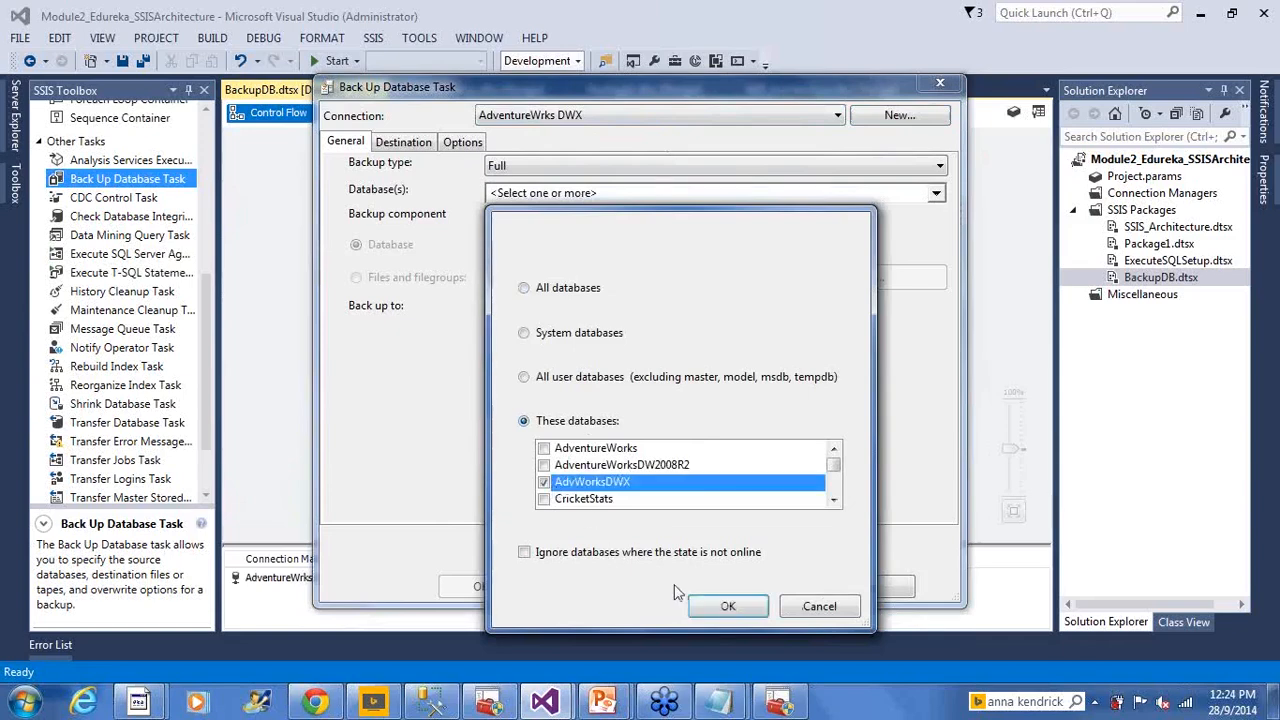
pyautogui.click(728, 606)
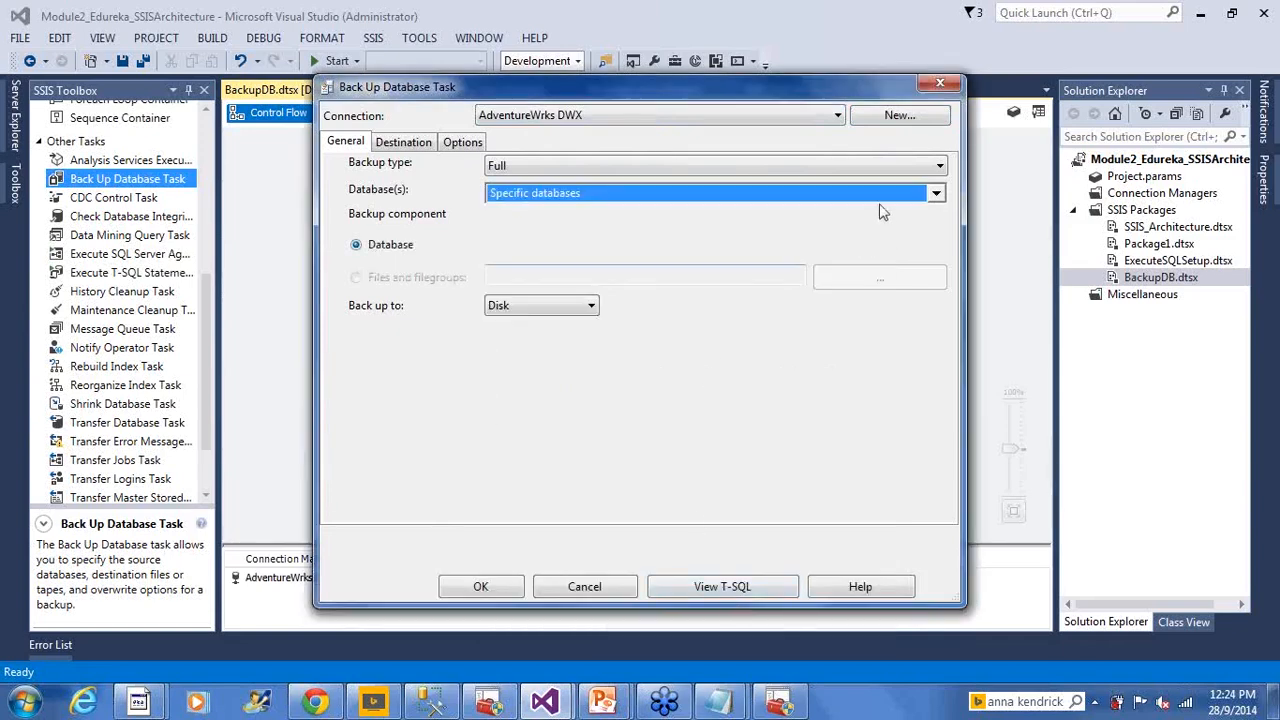
pyautogui.click(937, 194)
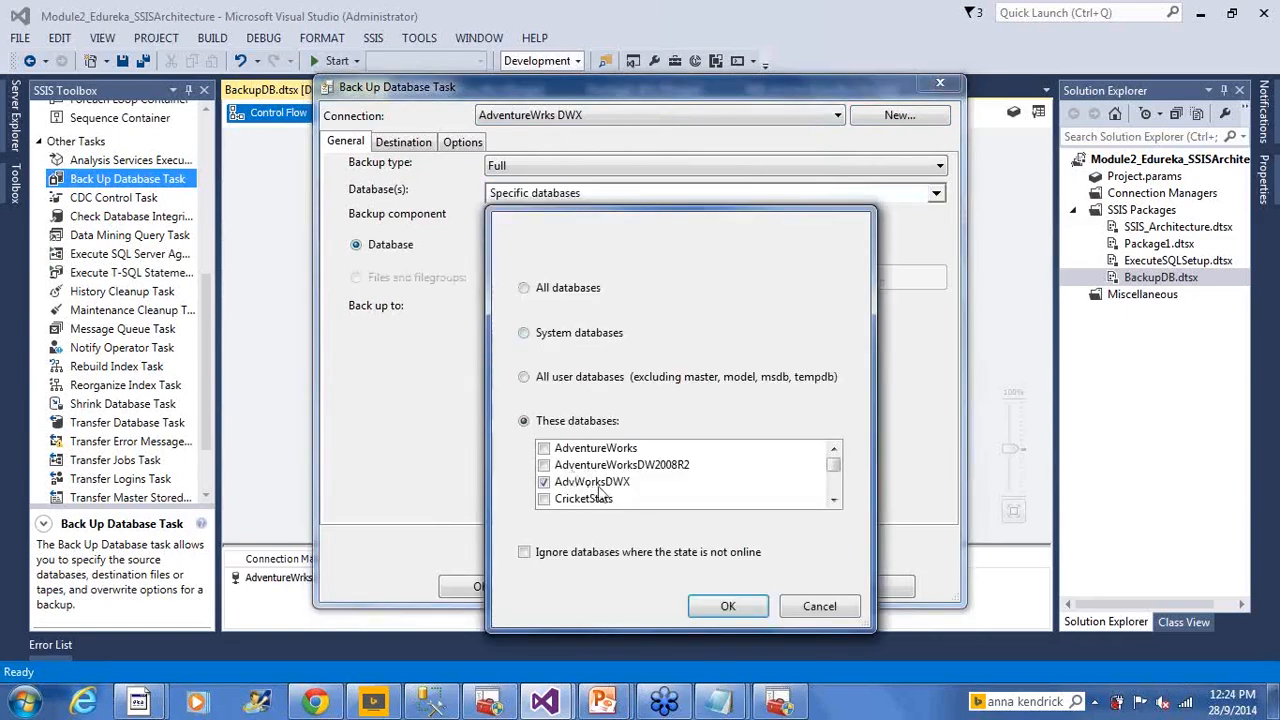
pyautogui.click(728, 606)
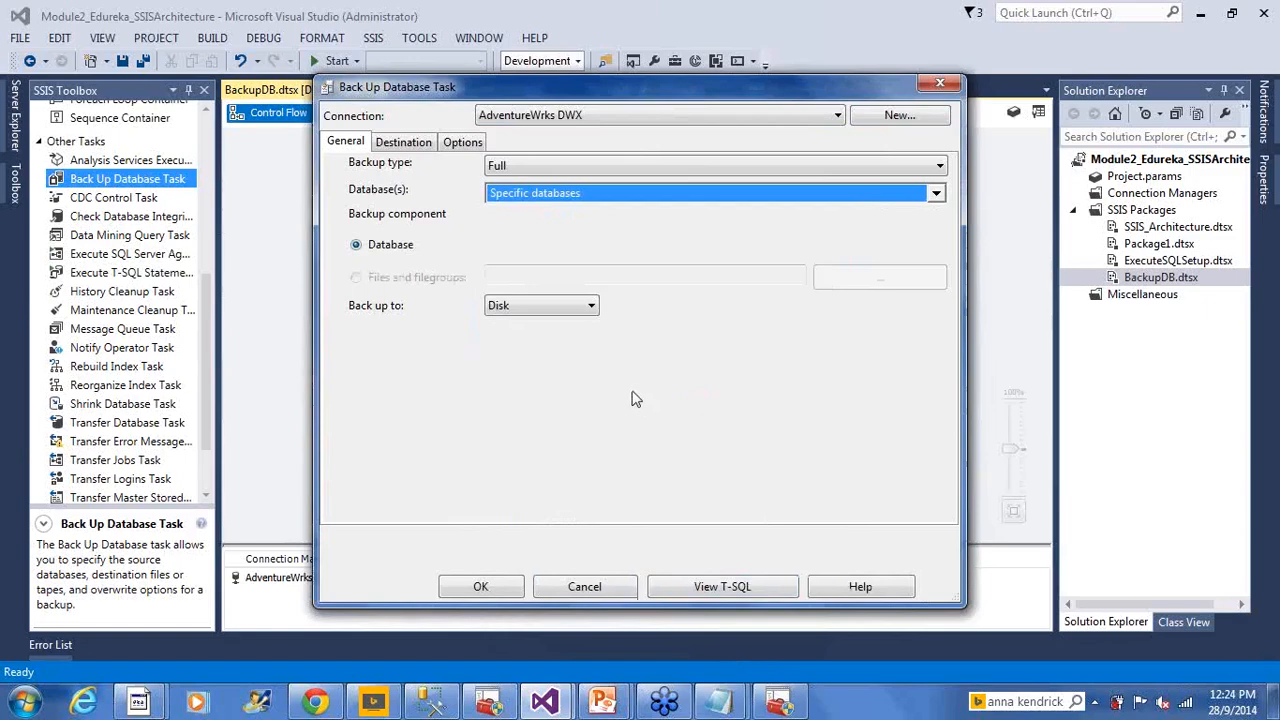
# Show the Destination settings, with one .bak file per database in SQL08's folder
pyautogui.click(414, 143)
pyautogui.click(345, 142)
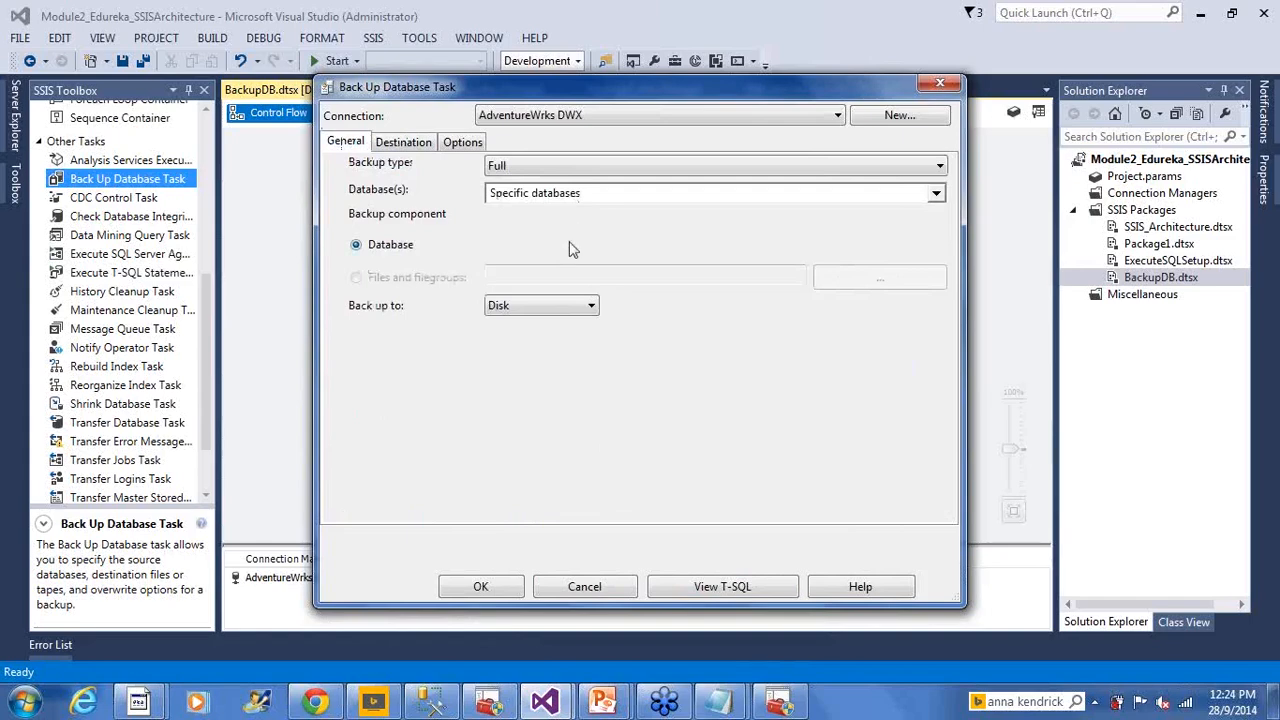
pyautogui.click(414, 142)
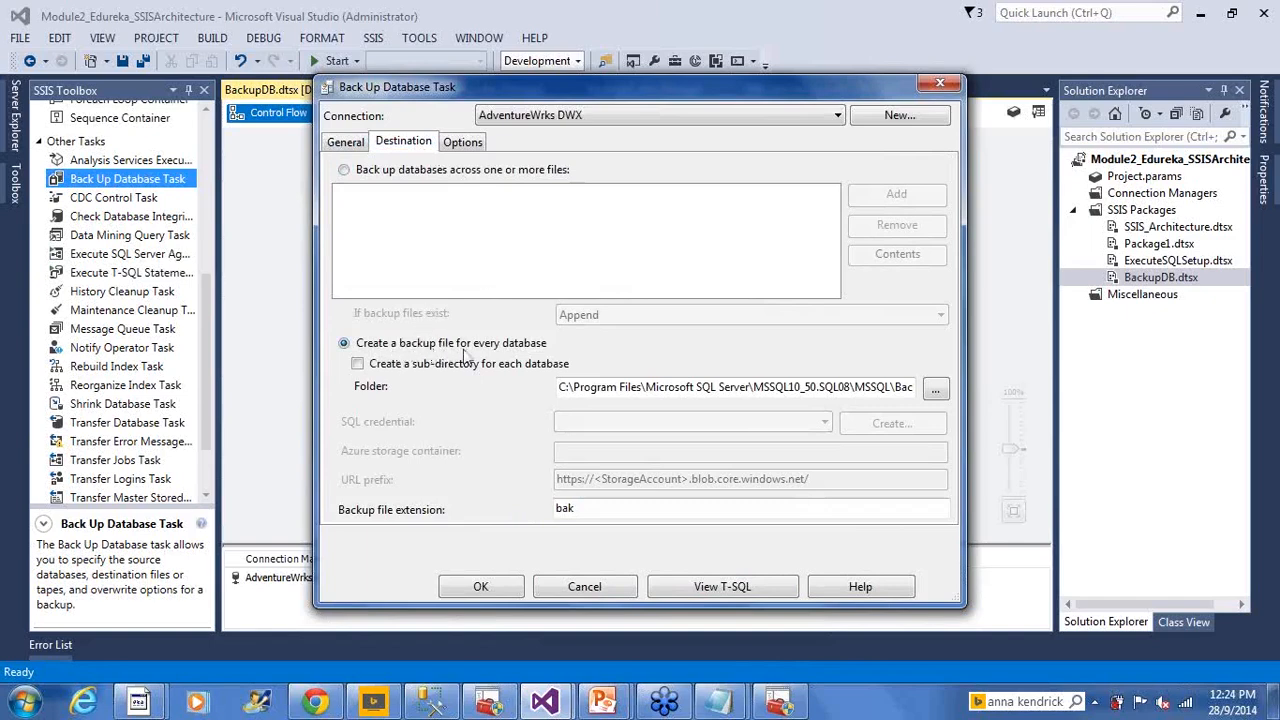
# Open the SQL08 MSSQL\Backup folder path in File Explorer, showing eight .bak files
pyautogui.click(806, 390)
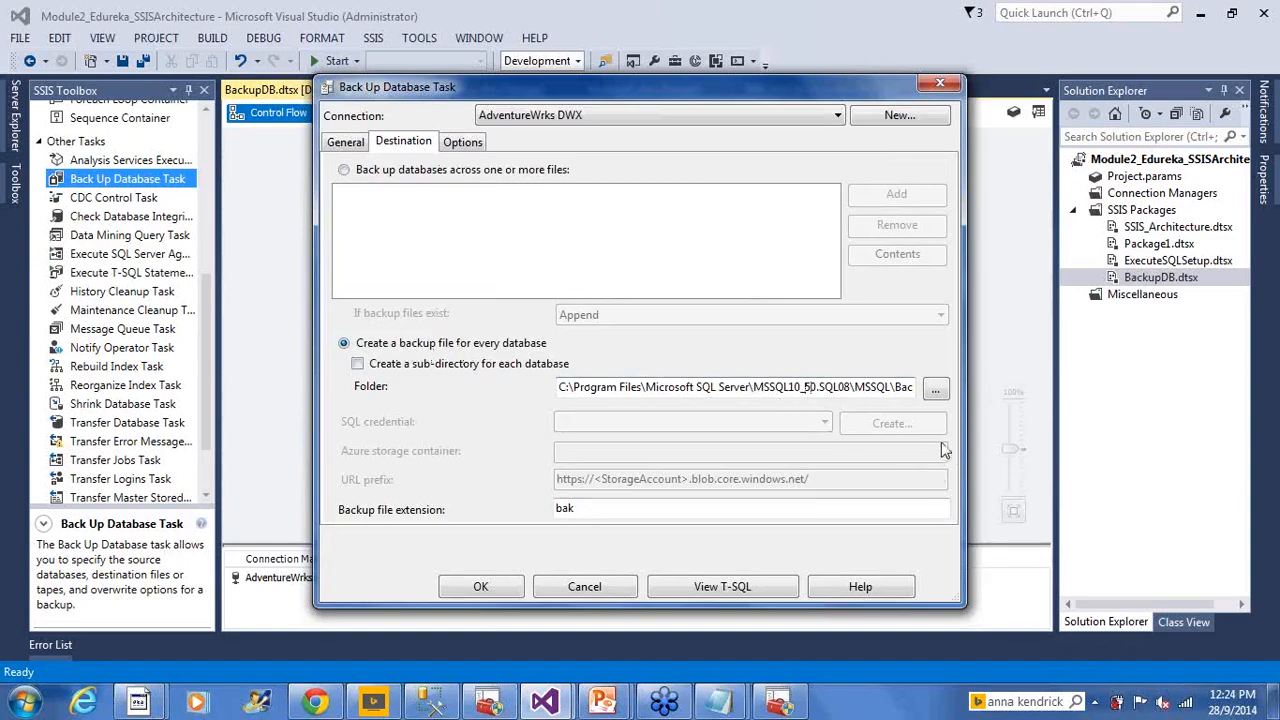
pyautogui.press('End')
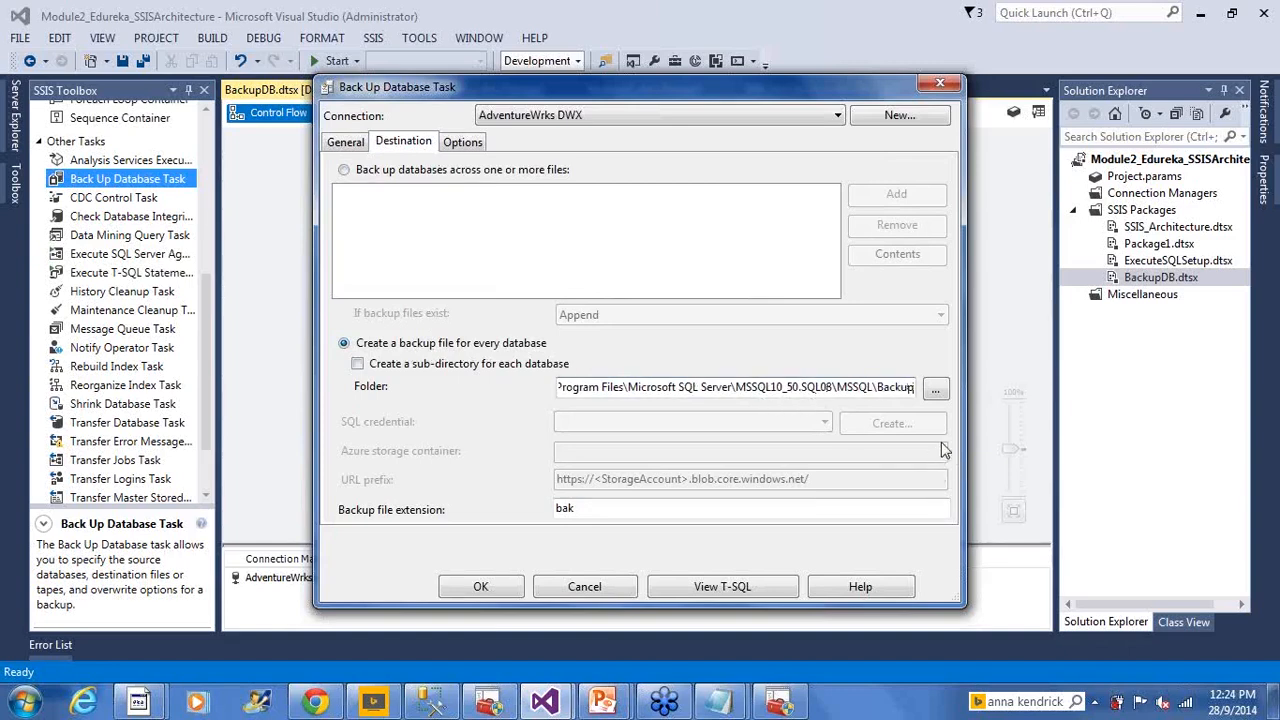
pyautogui.hotkey('shift', 'Home')
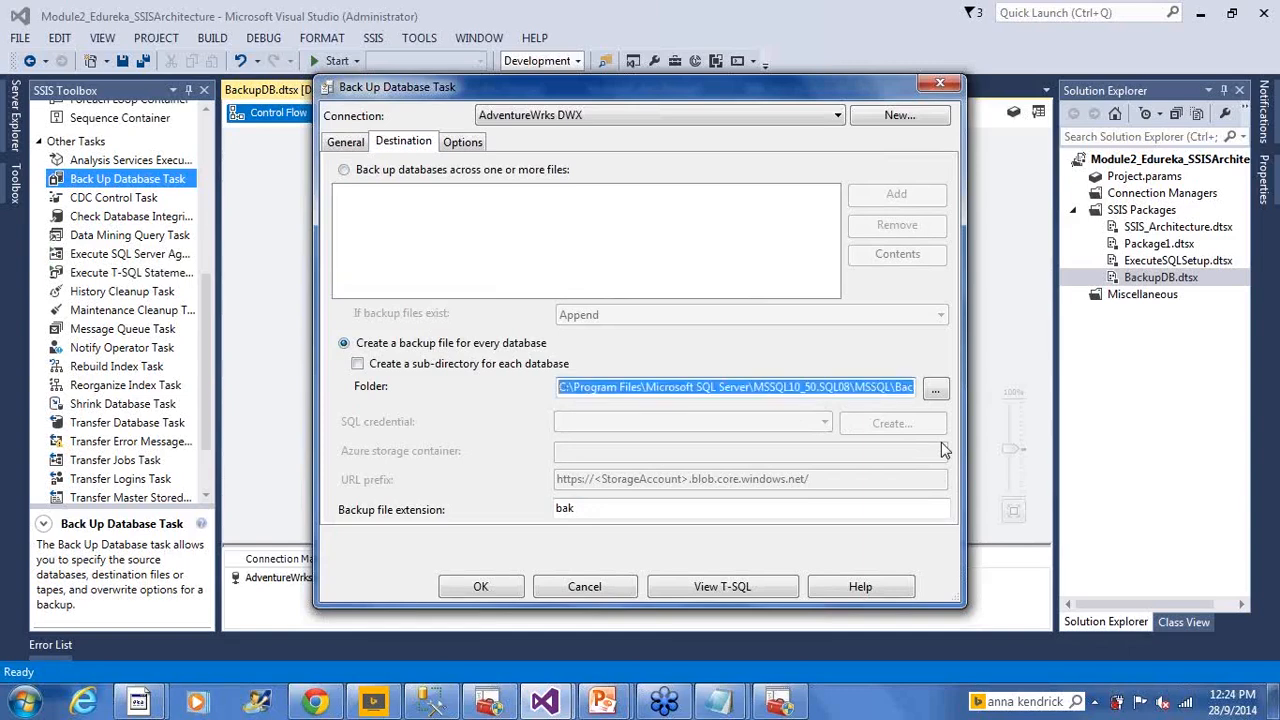
pyautogui.press('super+e')
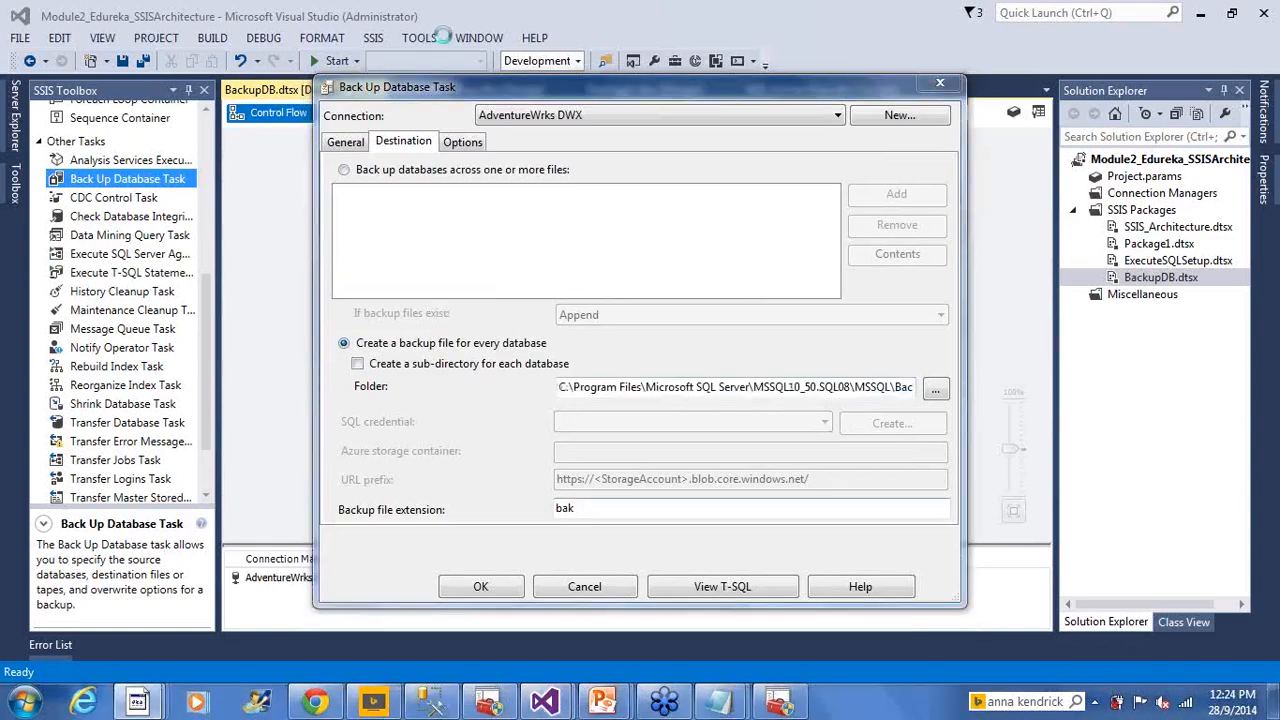
pyautogui.click(501, 38)
pyautogui.hotkey('ctrl', 'v')
pyautogui.press('Return')
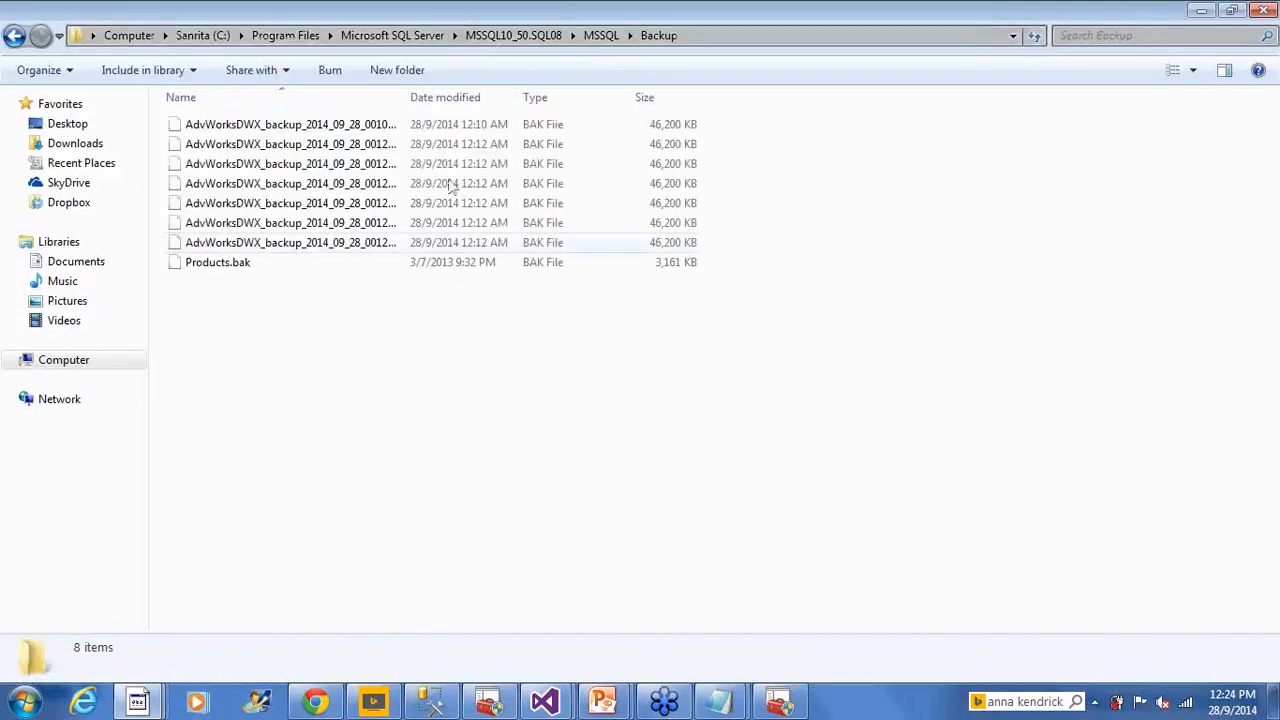
# Recycle the seven AdvWorksDWX_backup .bak files and refresh, leaving only Products.bak
pyautogui.moveTo(409, 96); pyautogui.dragTo(536, 104)
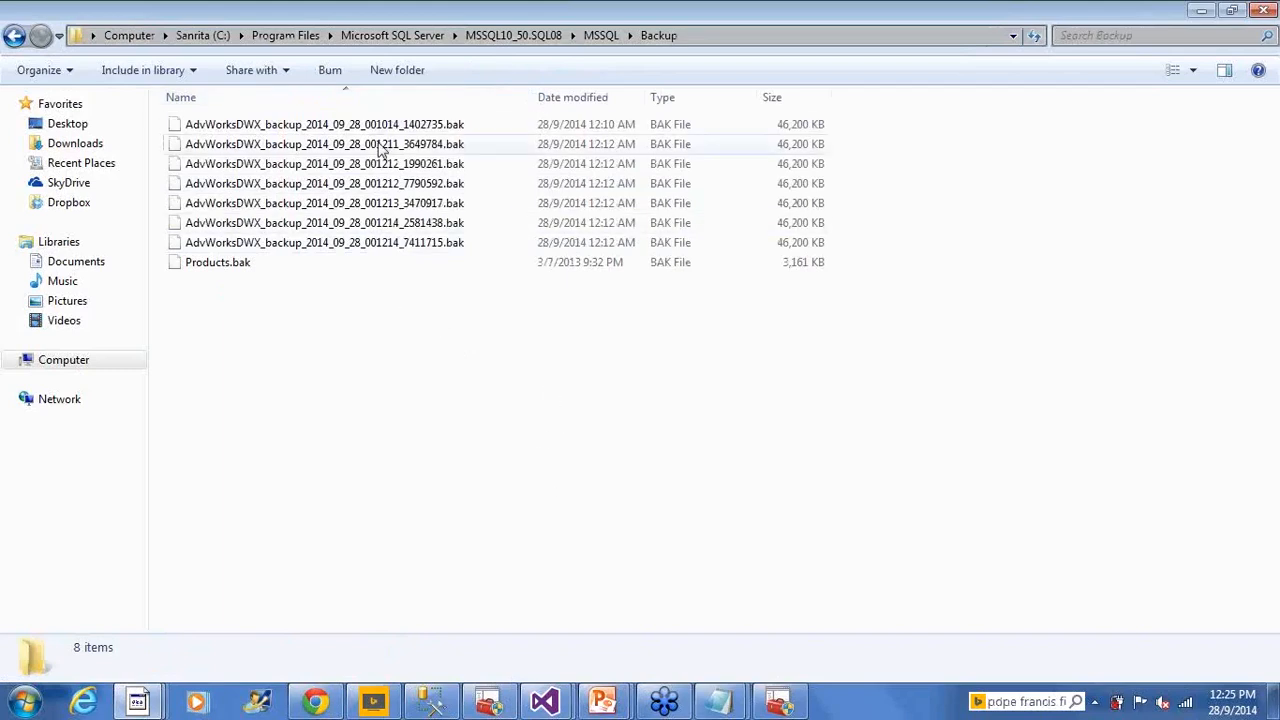
pyautogui.click(440, 243)
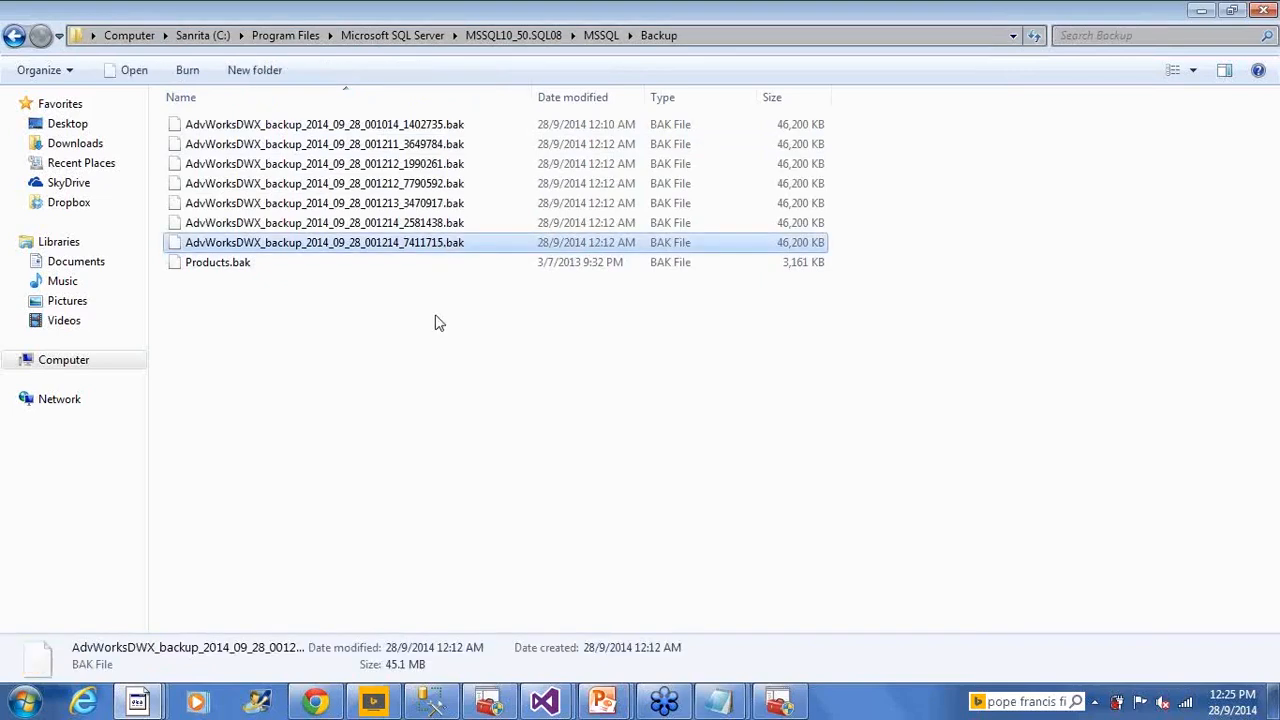
pyautogui.keyDown('shift'); pyautogui.click(440, 124); pyautogui.keyUp('shift')
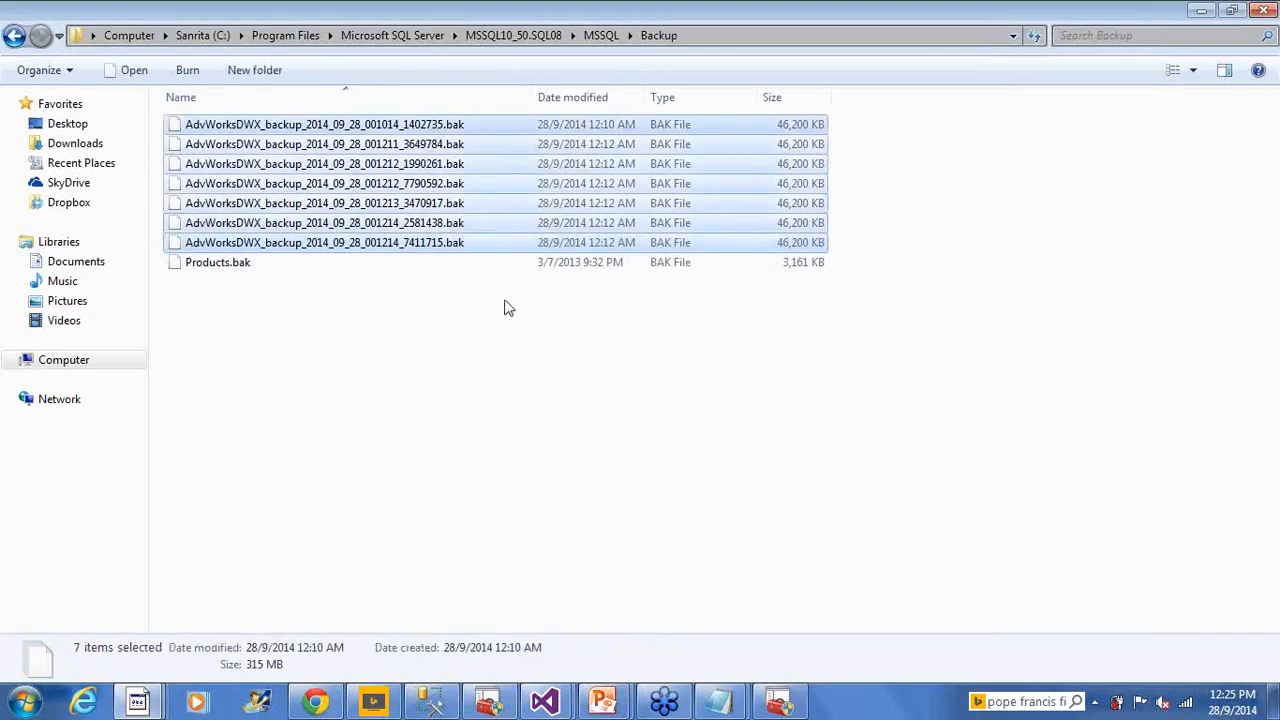
pyautogui.press('Delete')
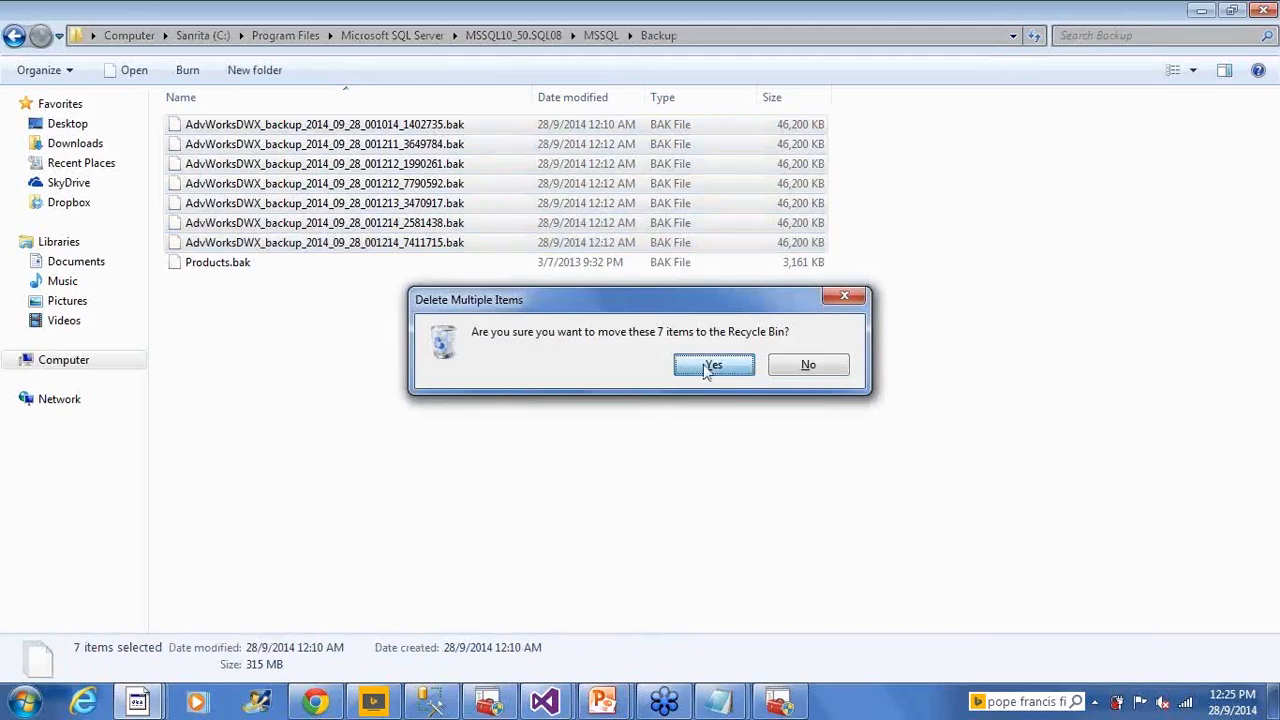
pyautogui.click(712, 365)
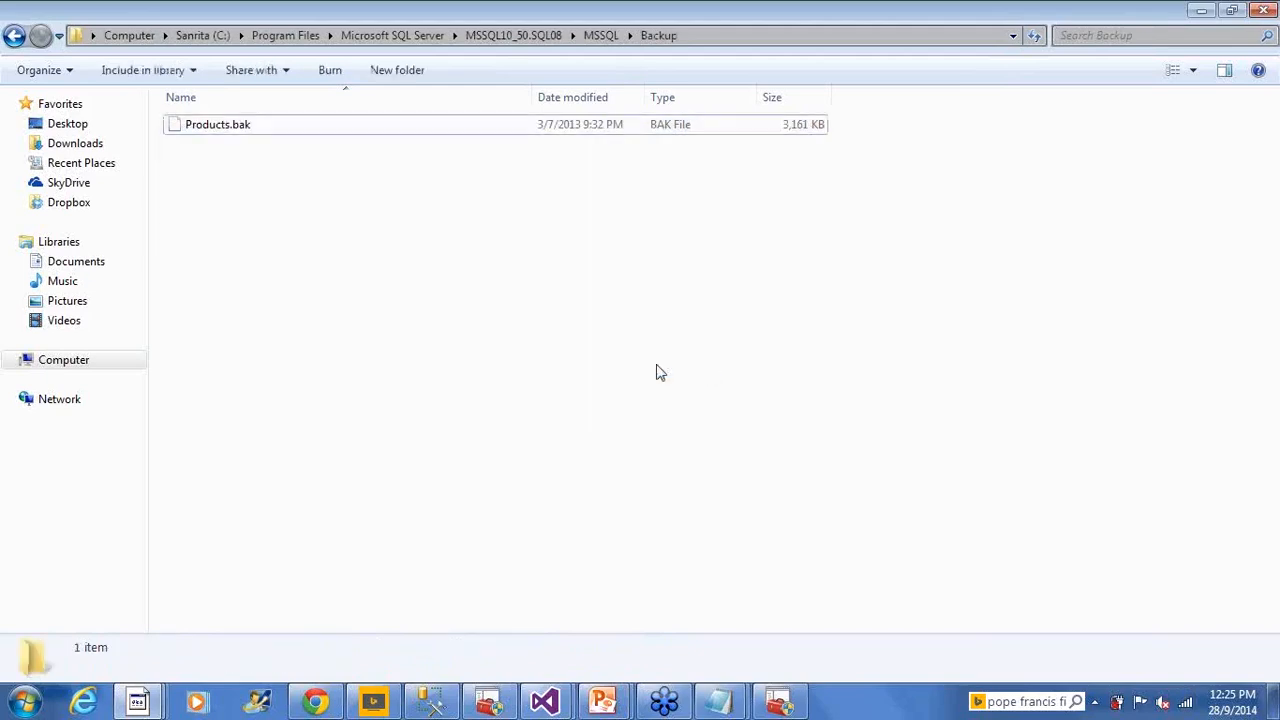
pyautogui.rightClick(433, 304)
pyautogui.click(490, 380)
pyautogui.hotkey('alt', 'Tab')
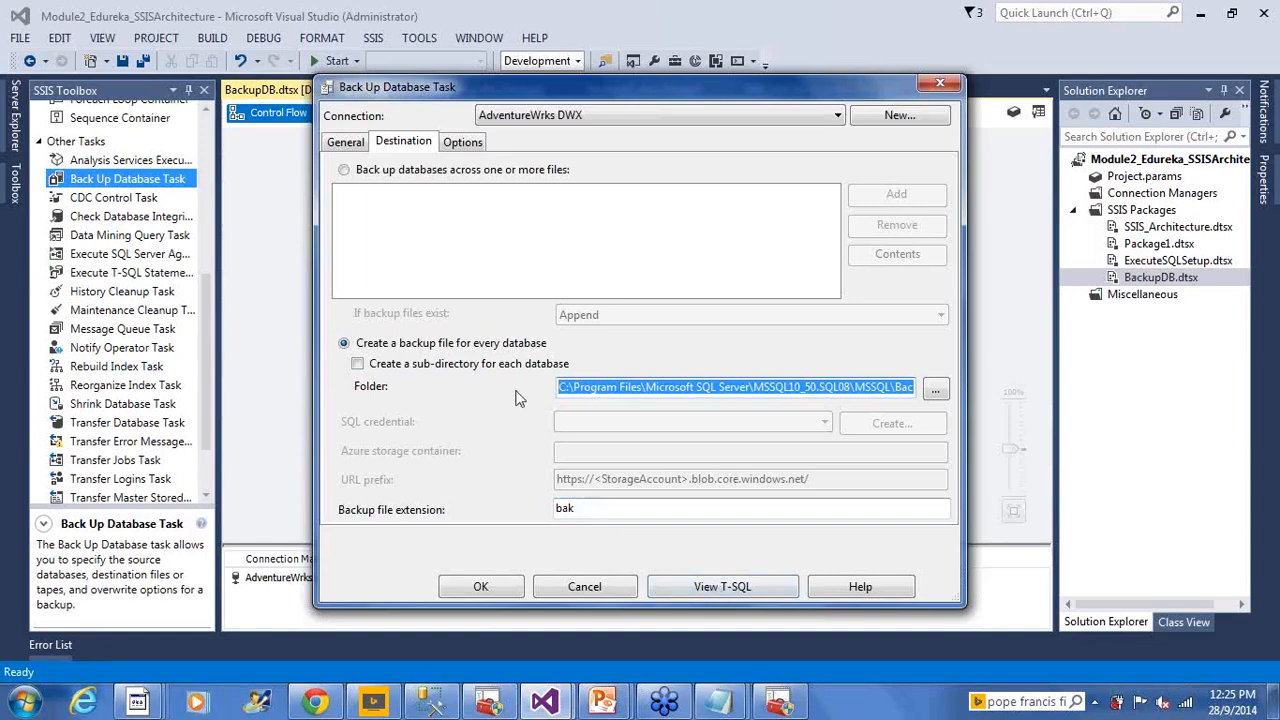
# Review General and Destination settings, then copy the generated BACKUP DATABASE [AdvWorksDWX] T-SQL
pyautogui.click(346, 142)
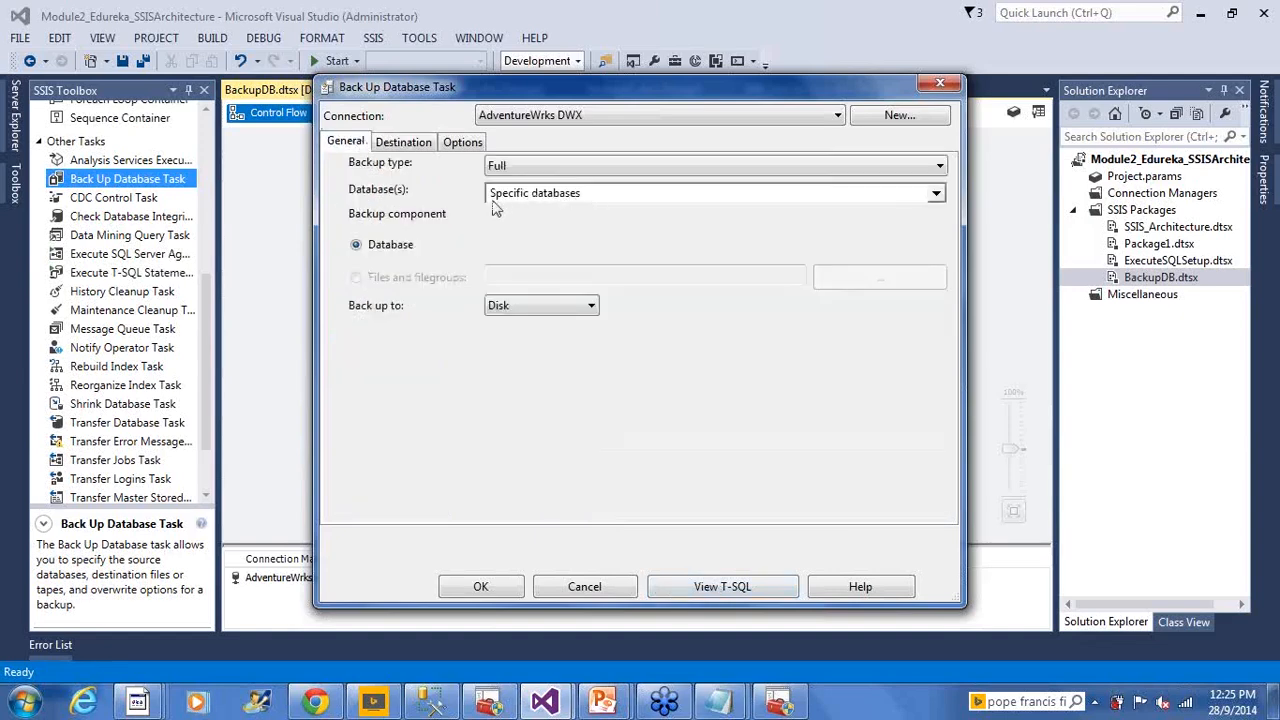
pyautogui.click(420, 147)
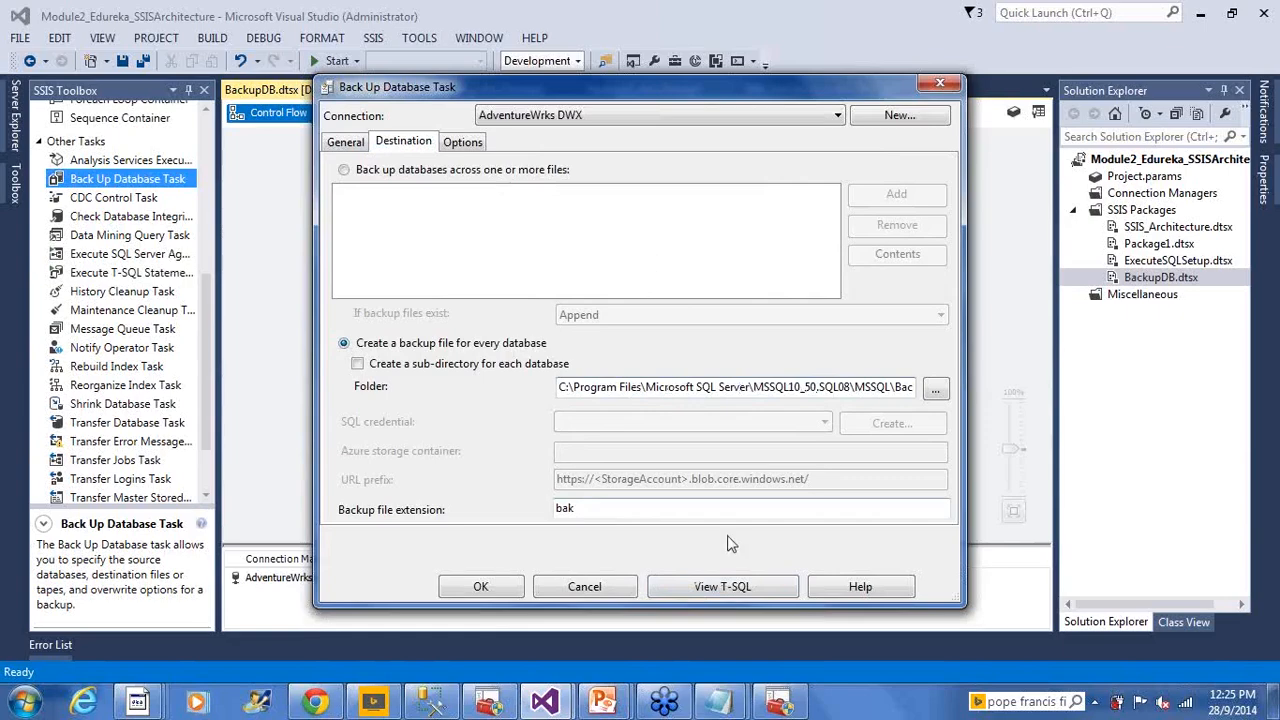
pyautogui.click(741, 590)
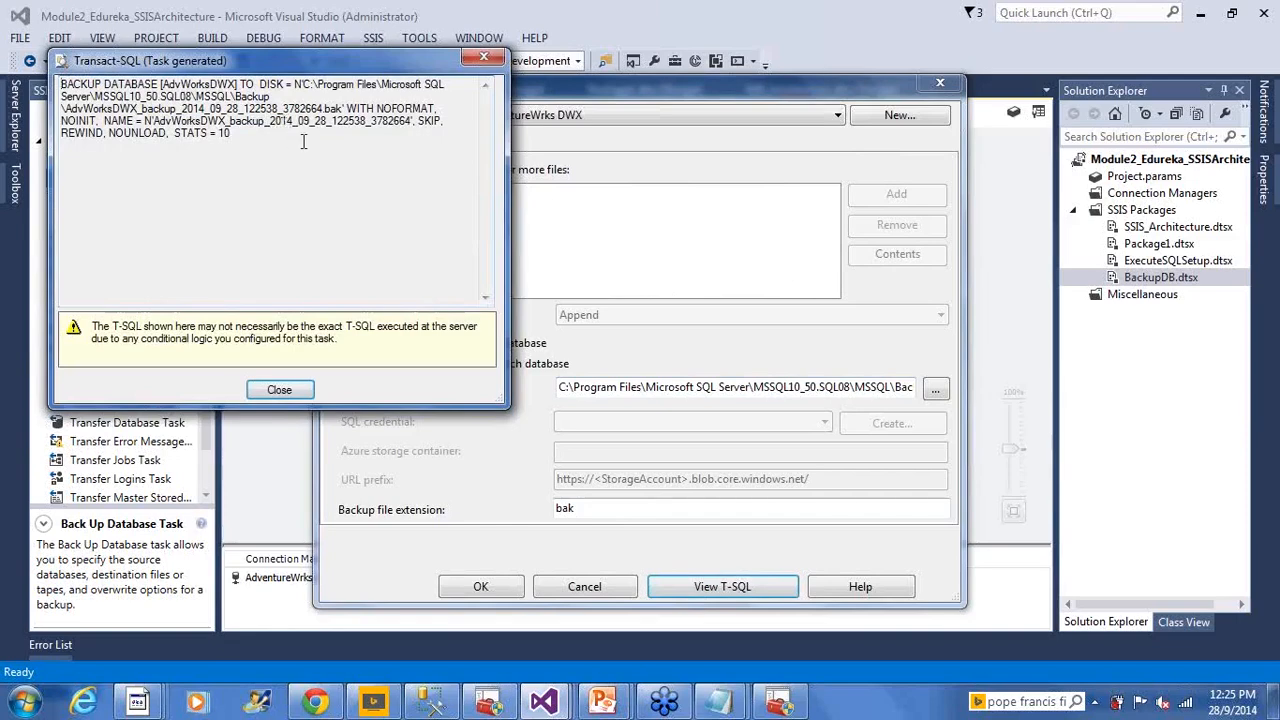
pyautogui.moveTo(232, 135); pyautogui.dragTo(62, 84)
pyautogui.rightClick(90, 97)
pyautogui.click(136, 159)
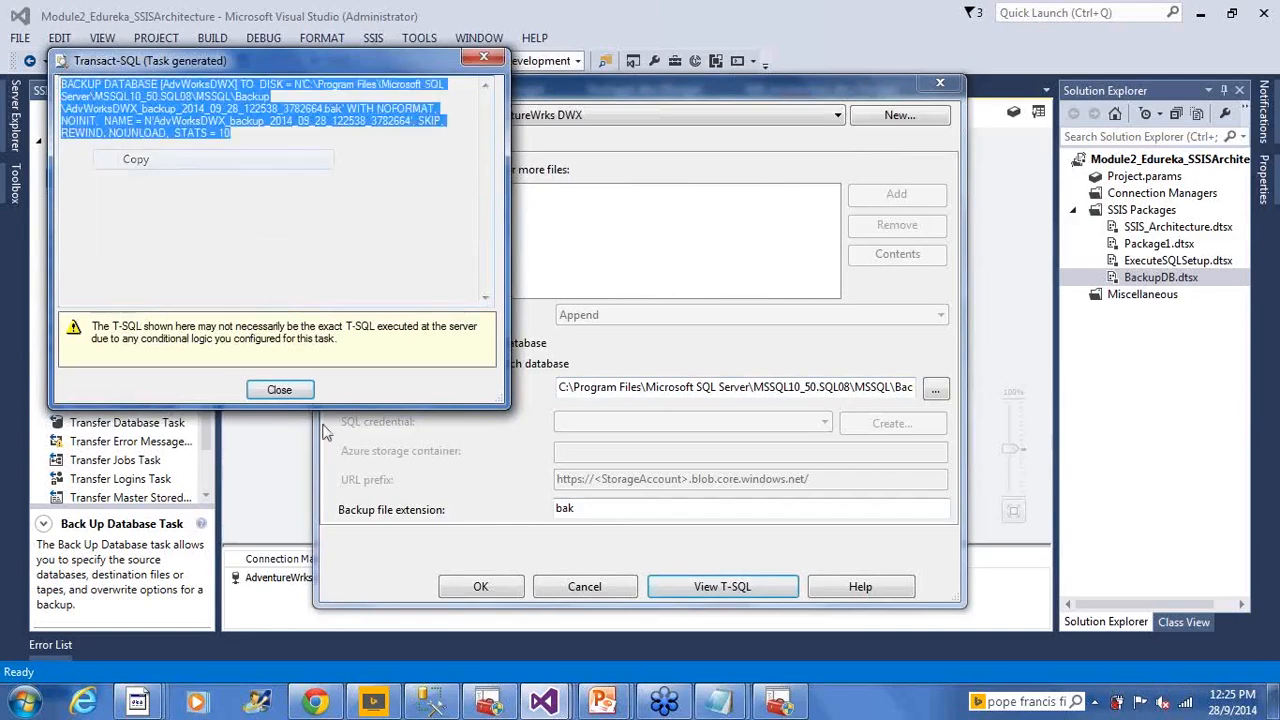
pyautogui.click(450, 707)
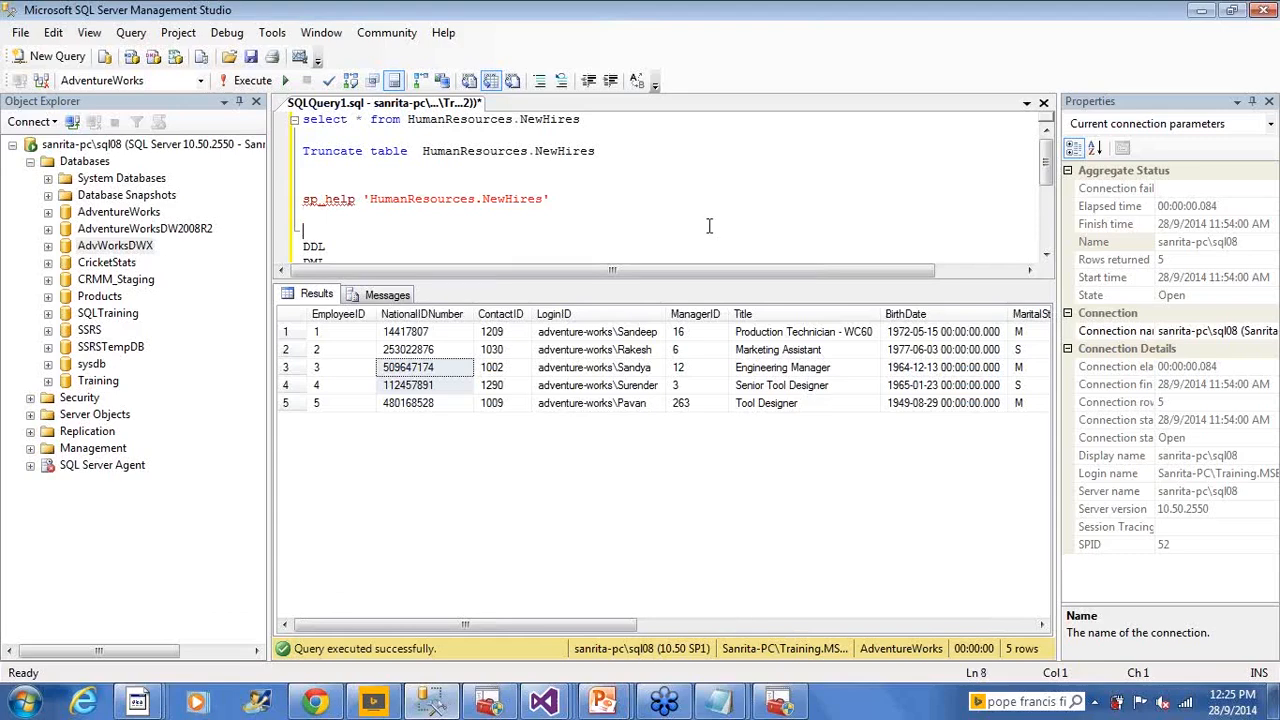
# Paste the BACKUP DATABASE [AdvWorksDWX] statement below the TCL line, then return to the generated T-SQL window
pyautogui.scroll(-4, 676, 222)
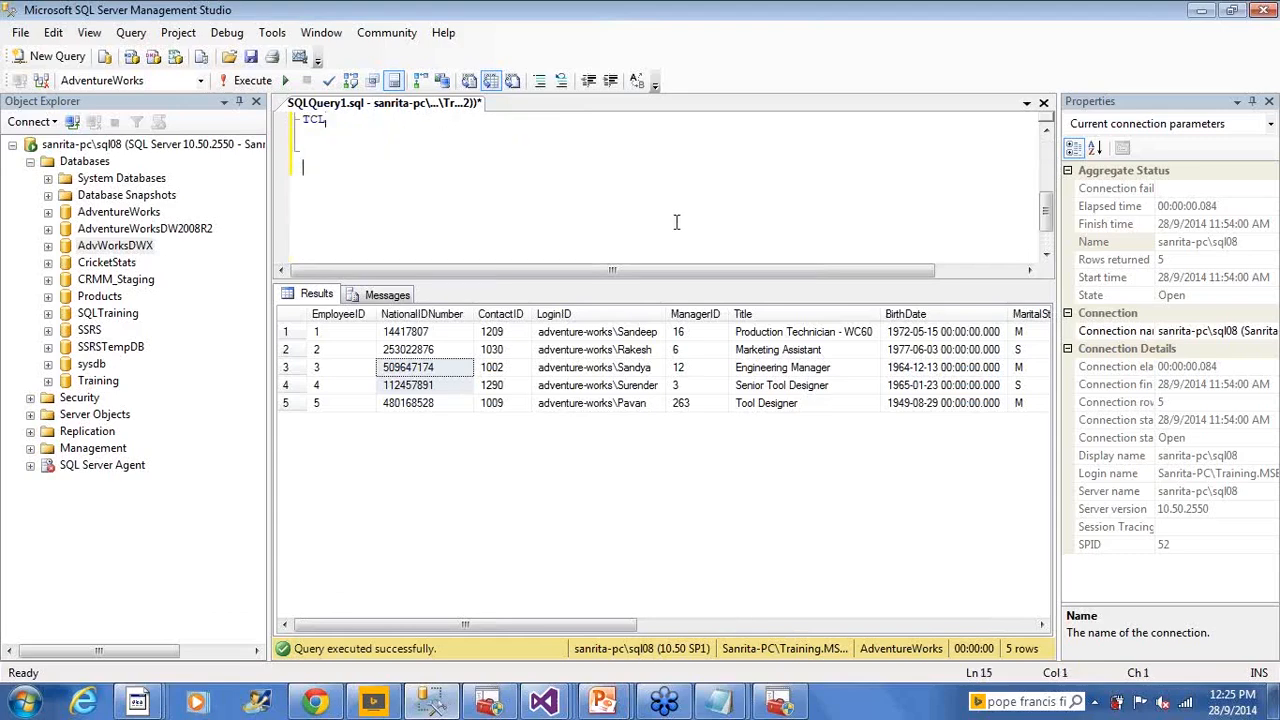
pyautogui.hotkey('ctrl', 'v')
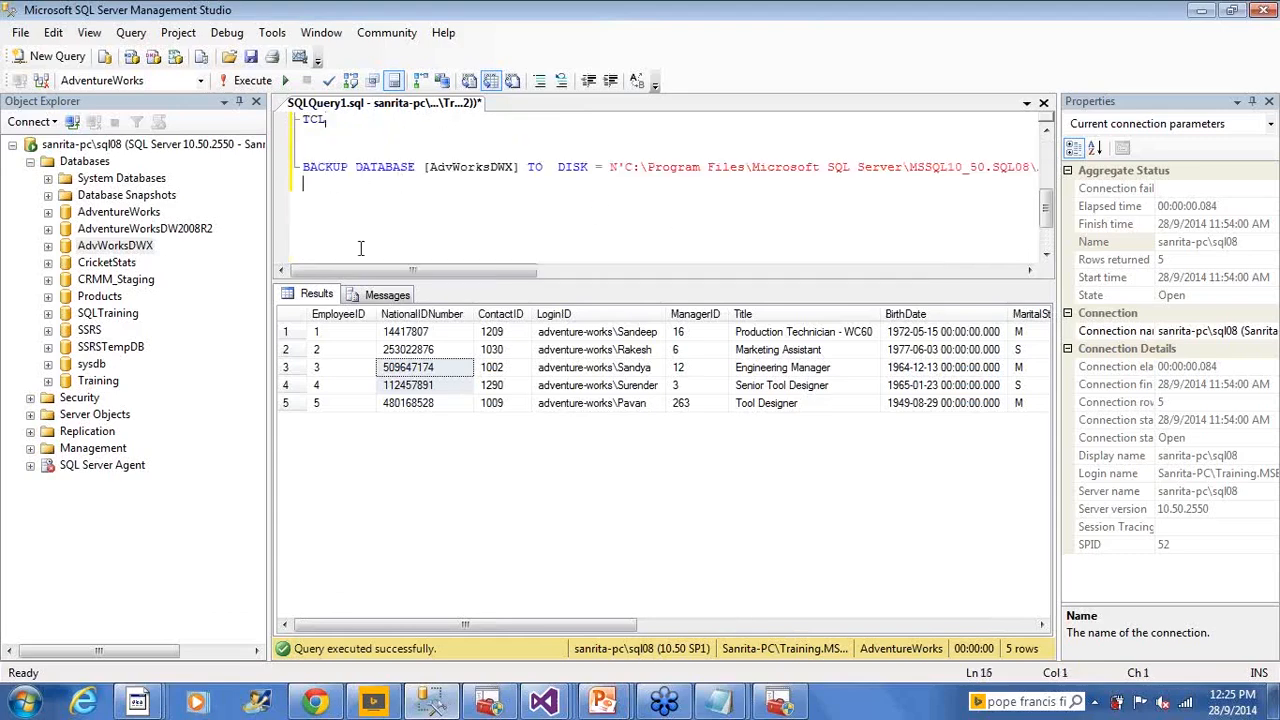
pyautogui.moveTo(398, 270); pyautogui.dragTo(320, 278)
pyautogui.moveTo(545, 700)
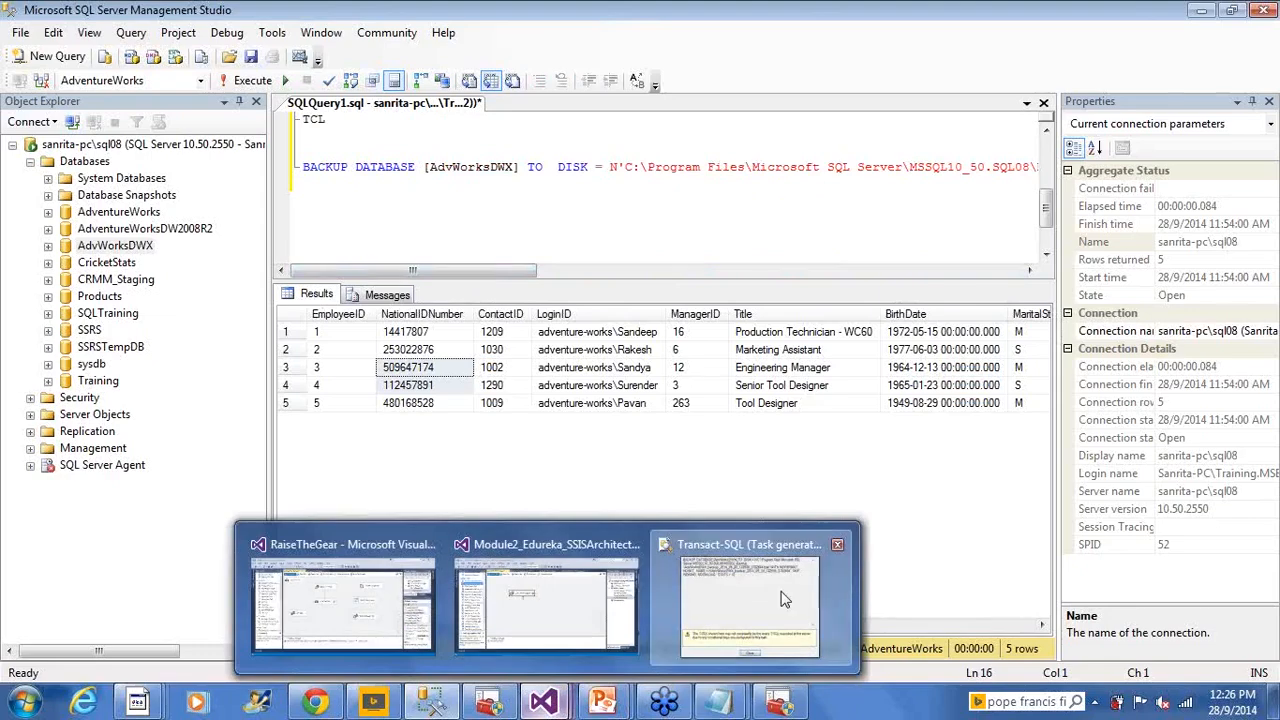
pyautogui.click(783, 598)
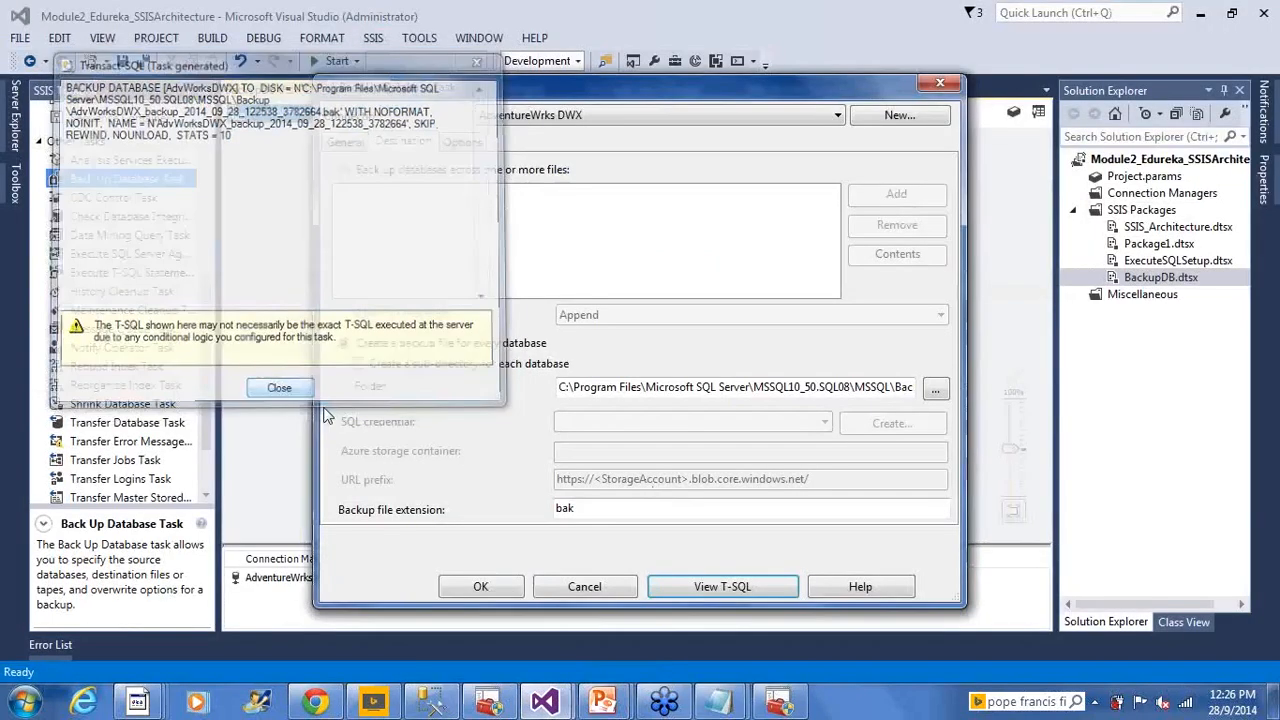
# Close the generated T-SQL window, accept the Back Up Database Task settings, and save BackupDB.dtsx
pyautogui.click(282, 391)
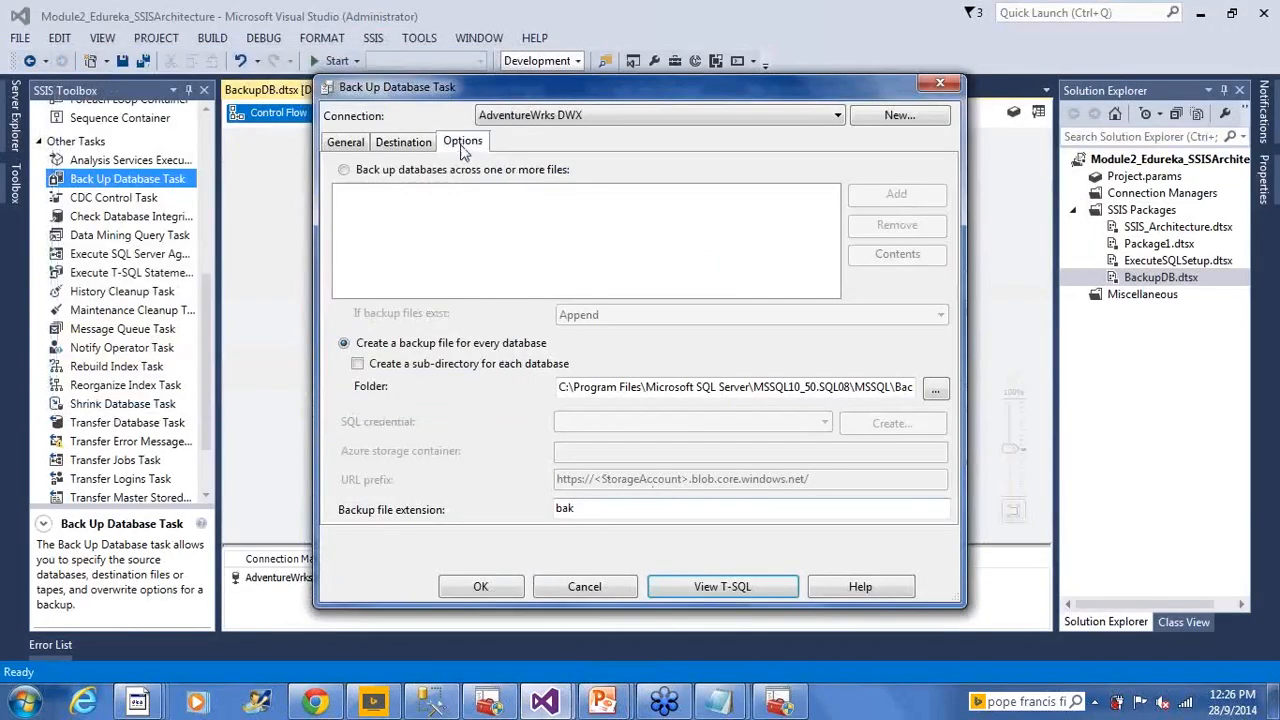
pyautogui.click(352, 147)
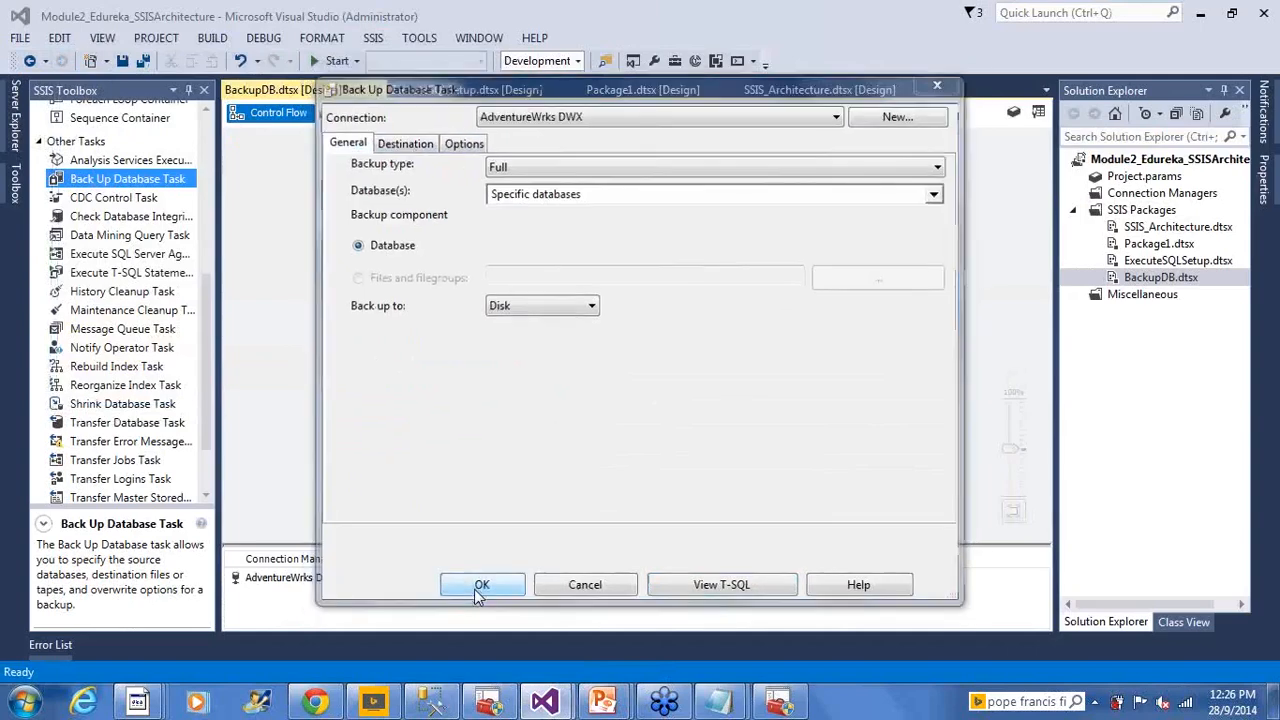
pyautogui.click(480, 588)
pyautogui.click(120, 62)
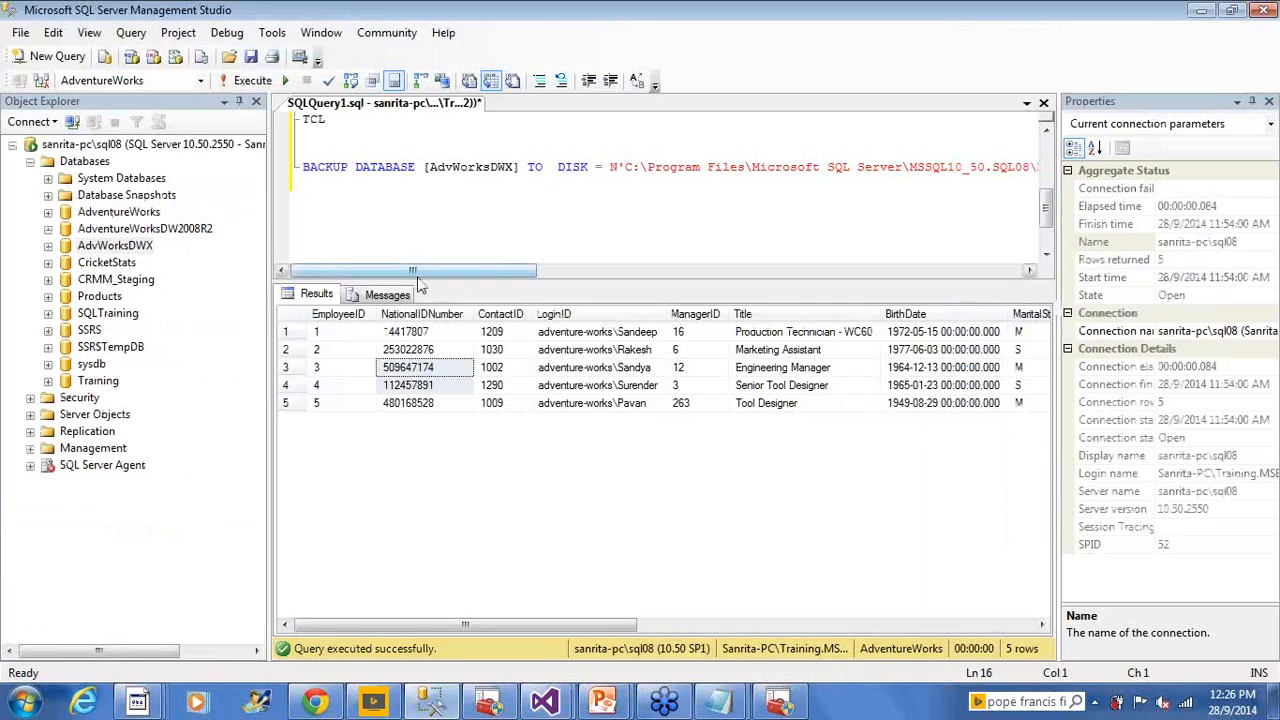
# Glance at the Backup folder window, then bring Visual Studio back to the front
pyautogui.hotkey('alt', 'Tab')
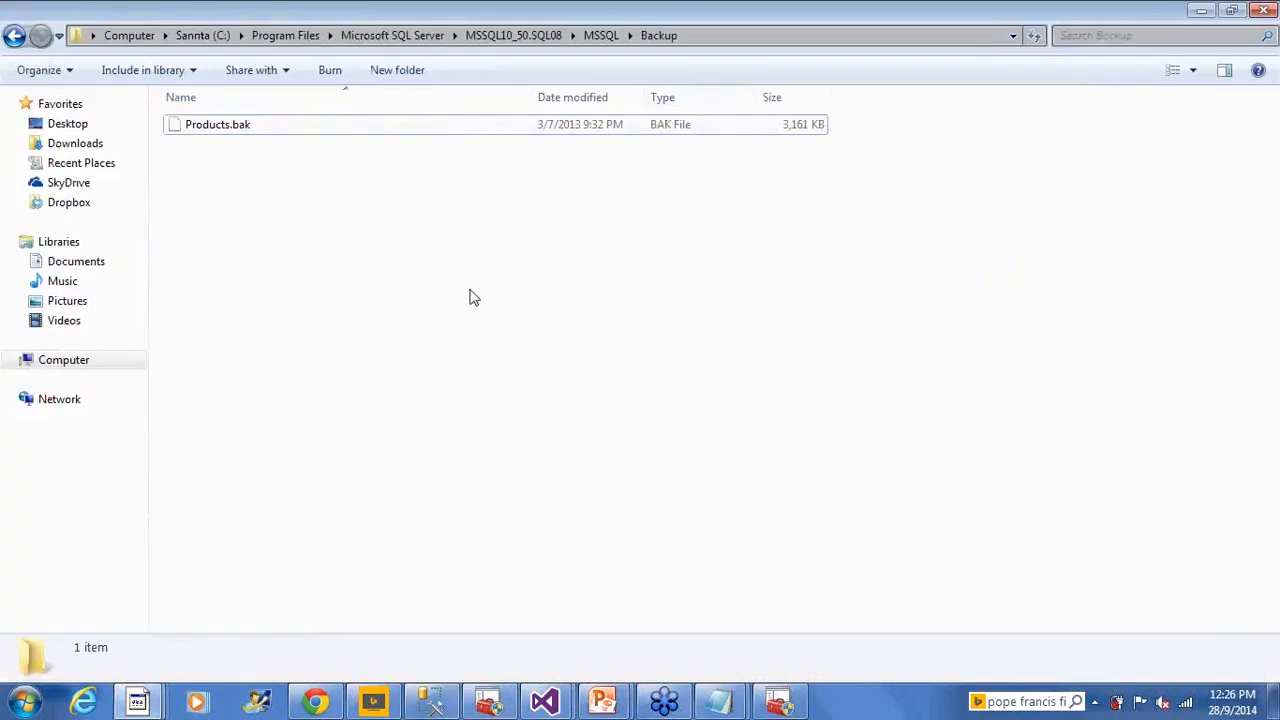
pyautogui.hotkey('alt', 'Tab')
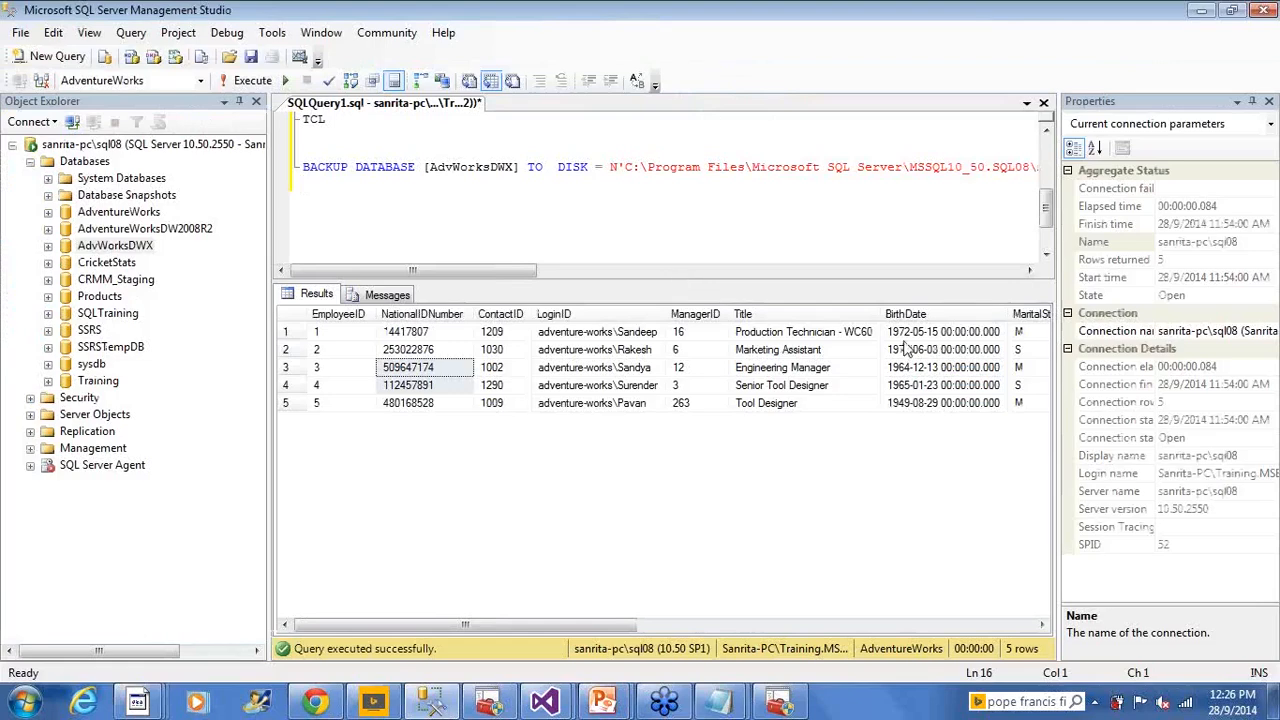
pyautogui.hotkey('alt', 'Tab')
pyautogui.hotkey('alt', 'Tab')
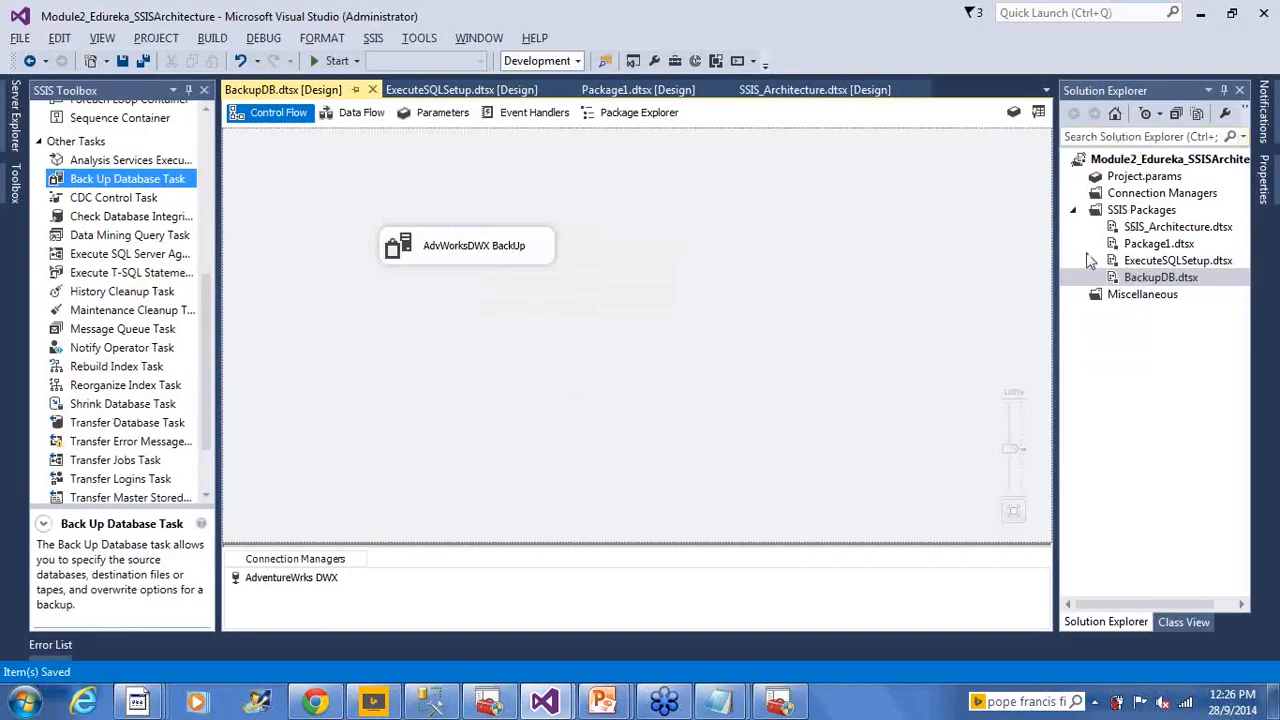
# Execute the BackupDB.dtsx package from Solution Explorer
pyautogui.rightClick(1137, 282)
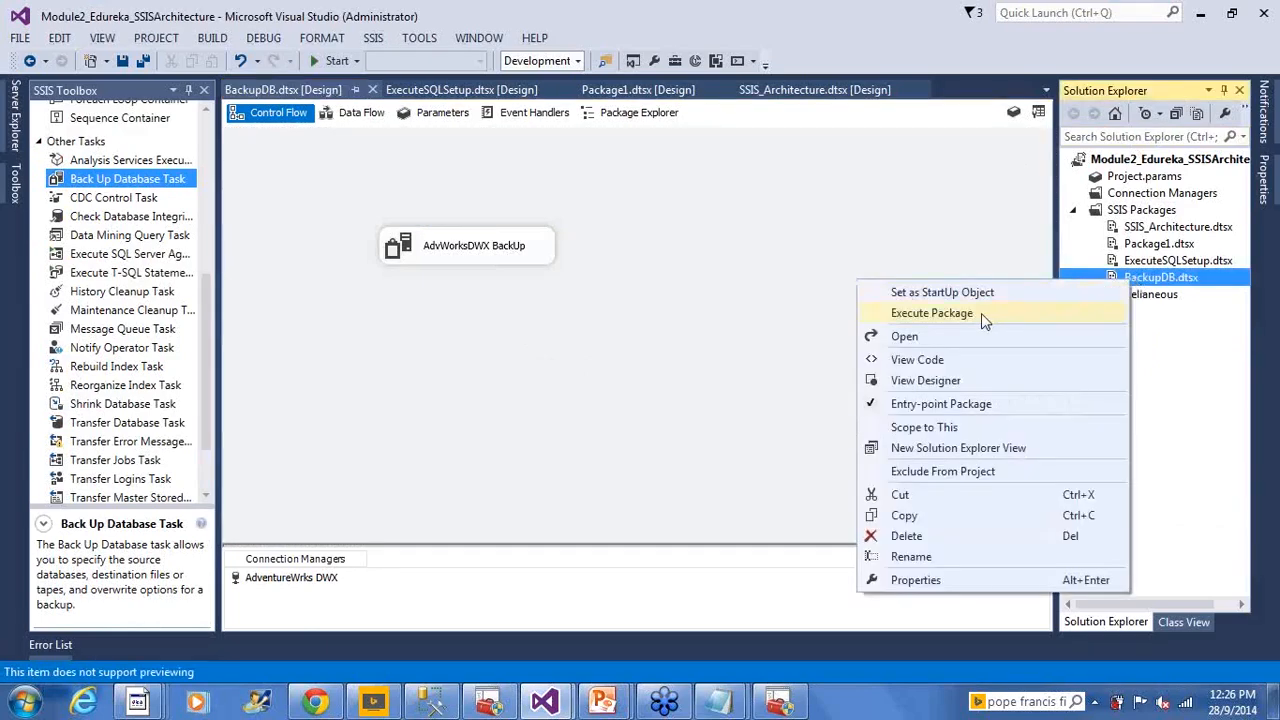
pyautogui.click(981, 313)
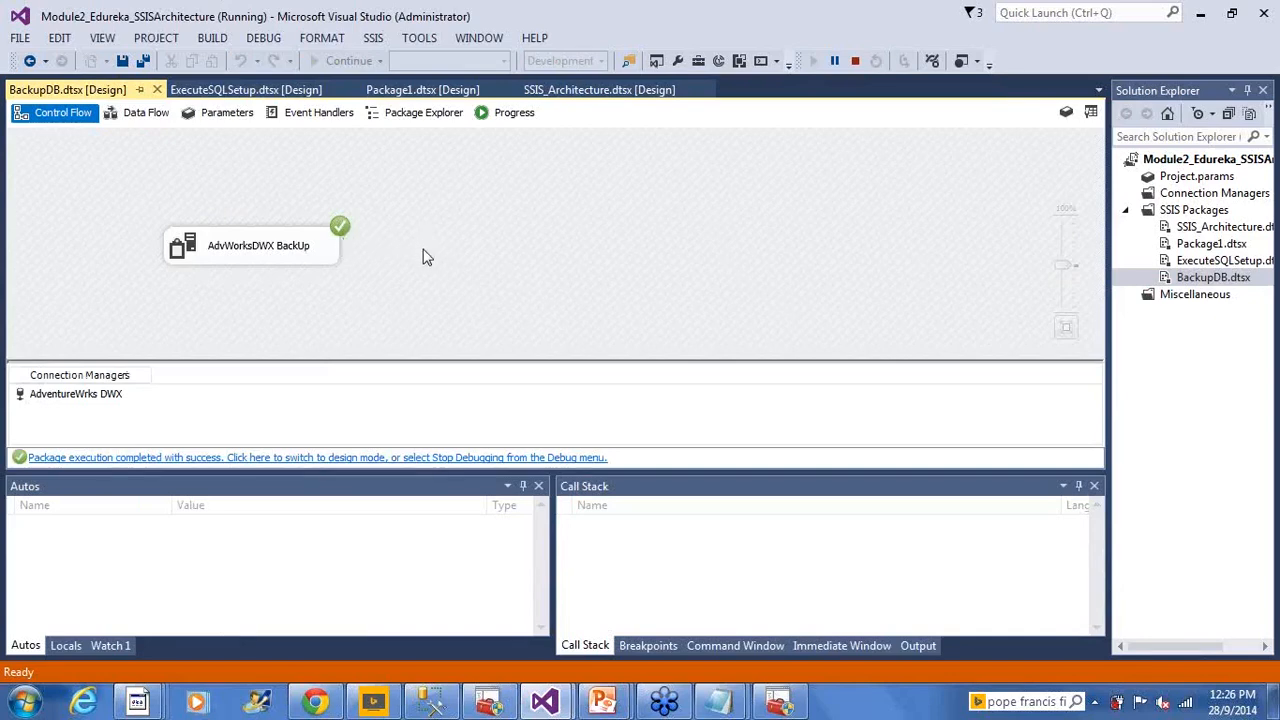
# Check the Progress log's Finished line, stop debugging, and select the AdvWorksDWX BackUp task
pyautogui.click(490, 113)
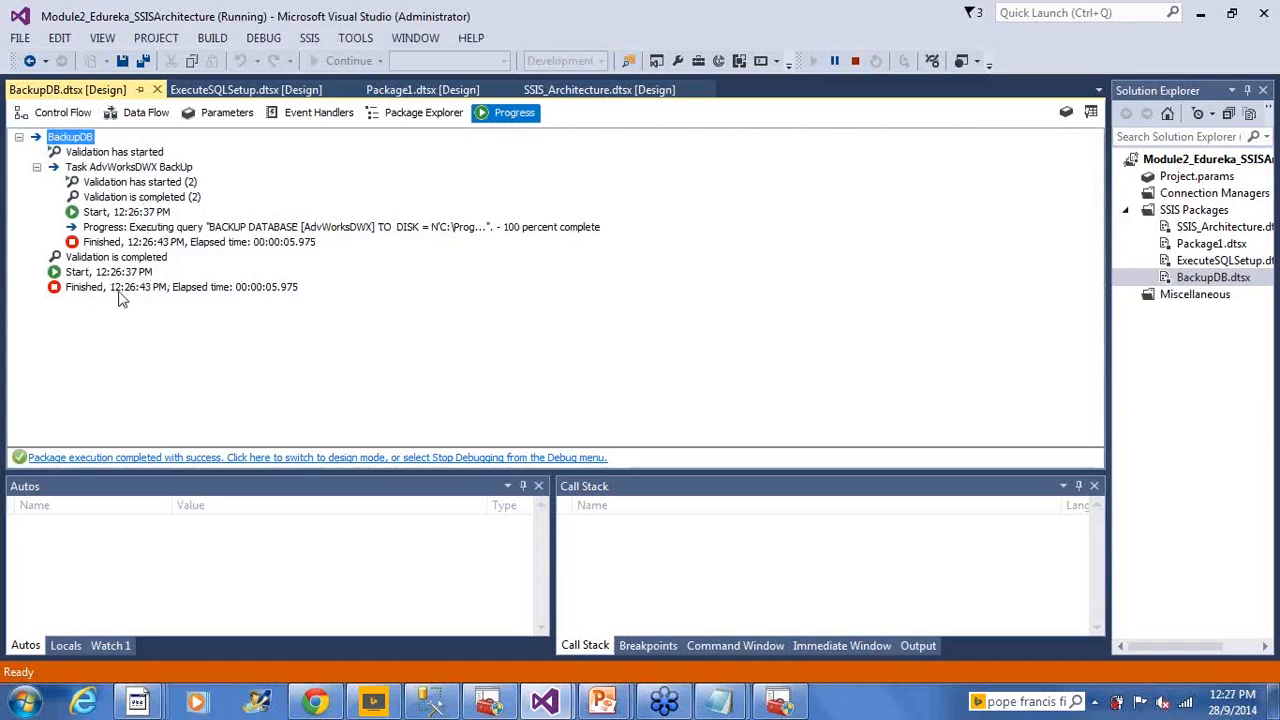
pyautogui.click(300, 288)
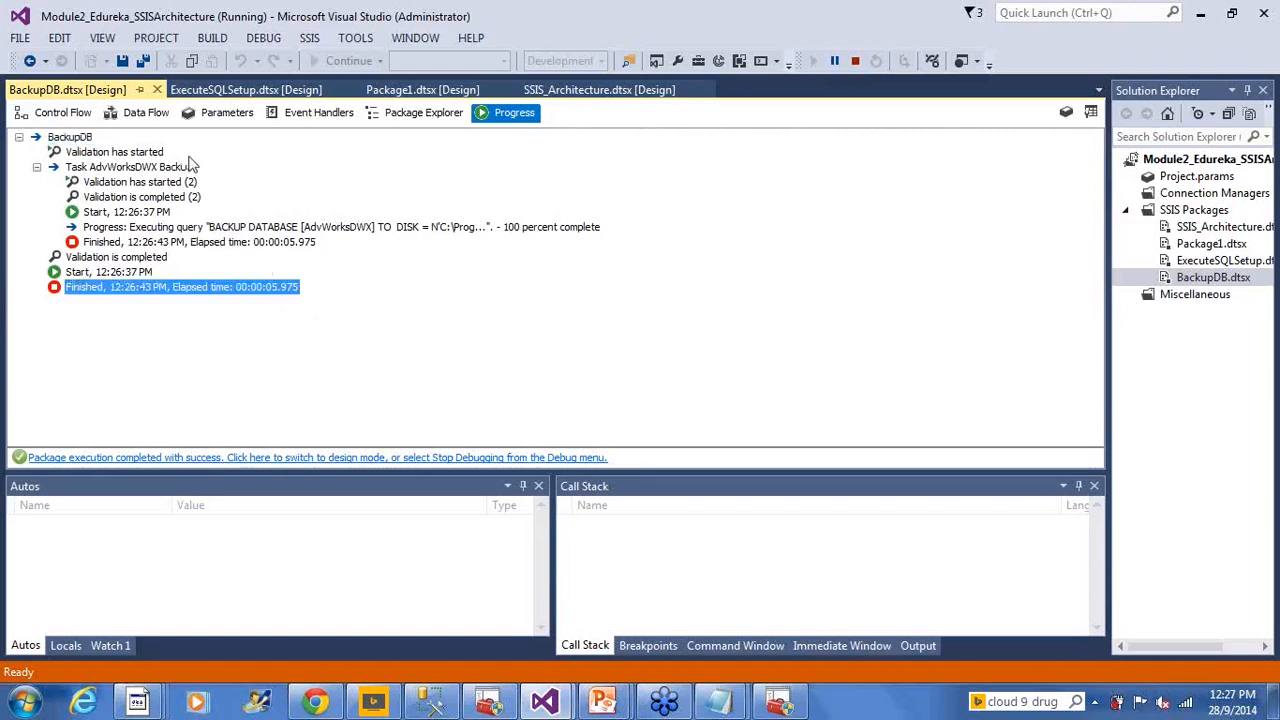
pyautogui.click(64, 116)
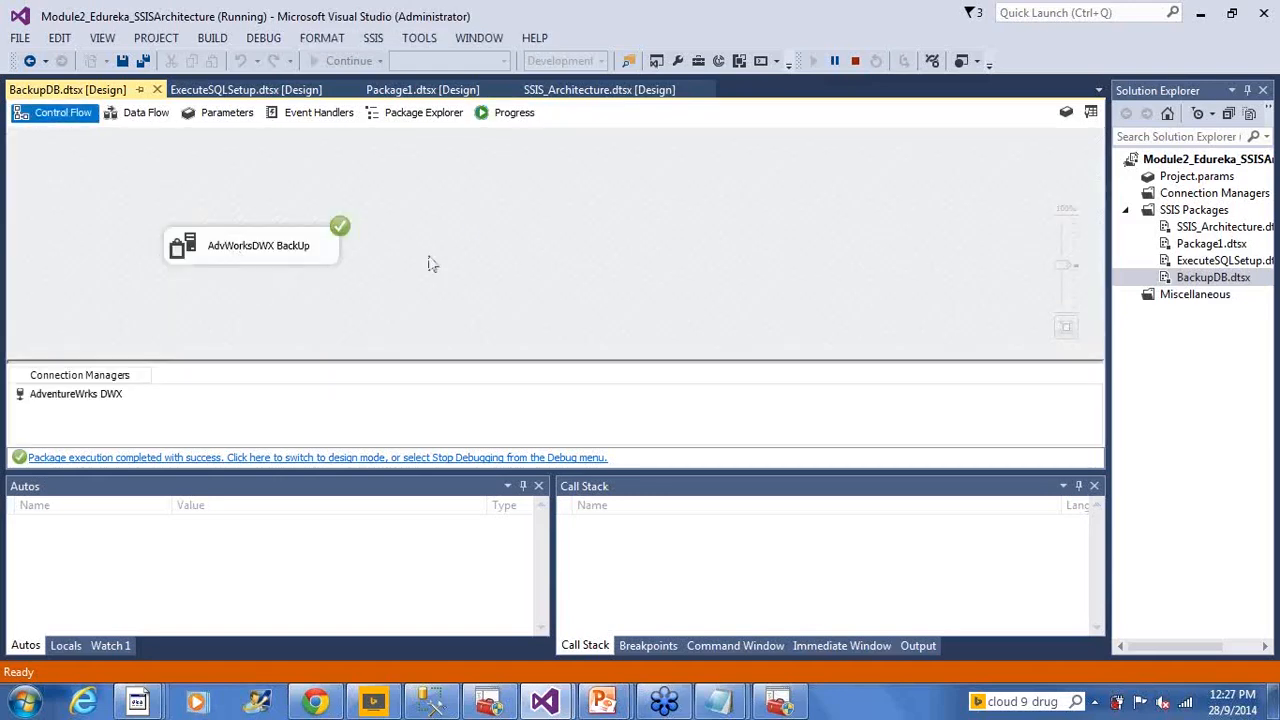
pyautogui.click(854, 62)
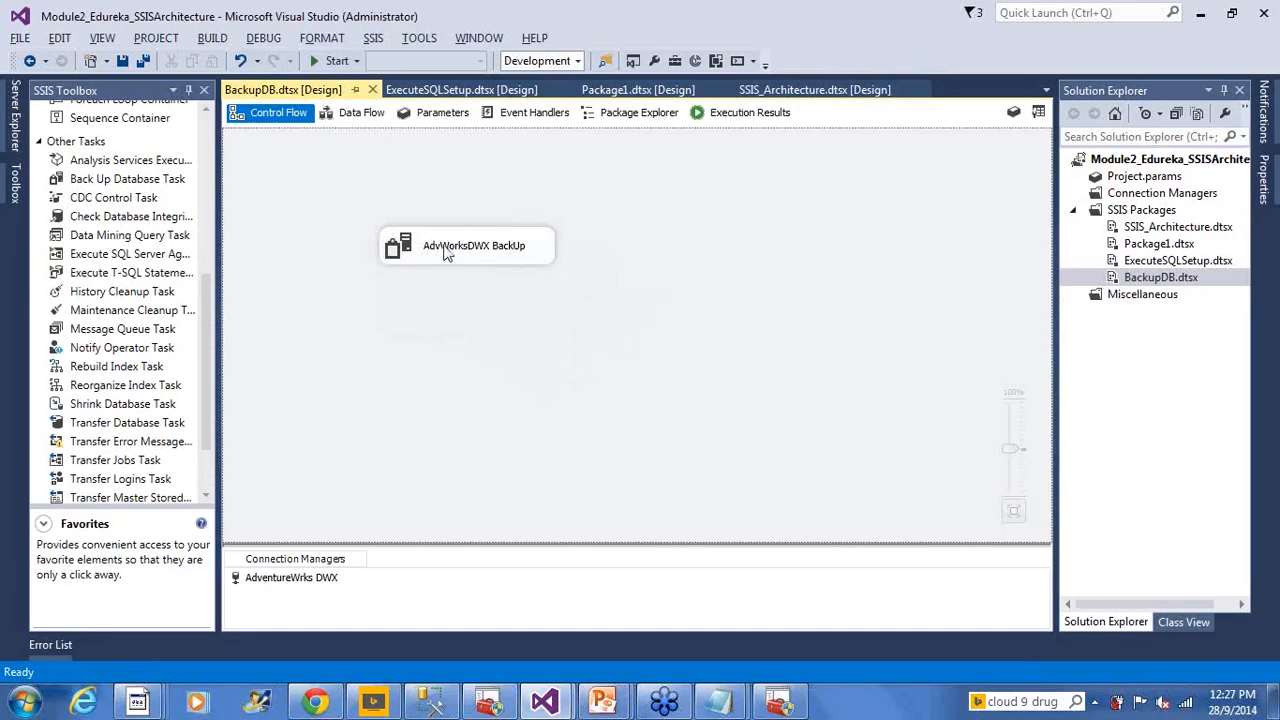
pyautogui.click(443, 262)
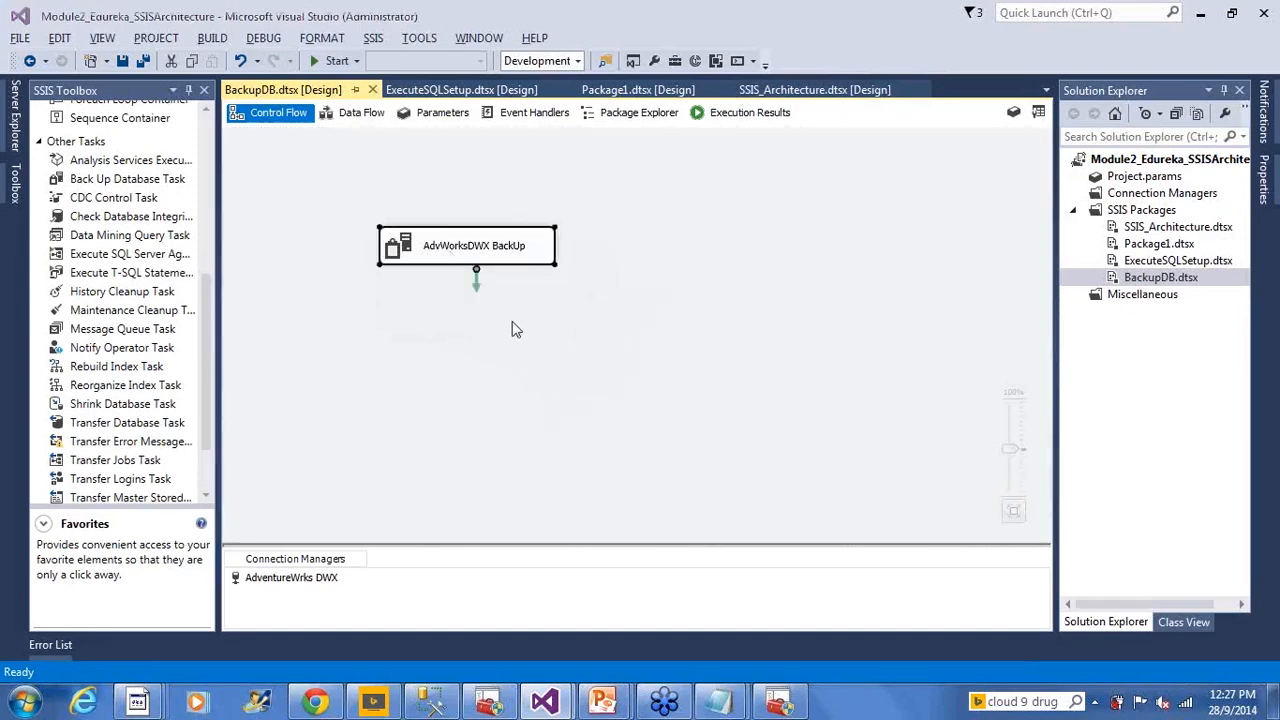
# Check the new 46,200 KB AdvWorksDWX .bak file's size and dates in the Backup folder, then return to Visual Studio
pyautogui.hotkey('alt', 'Tab')
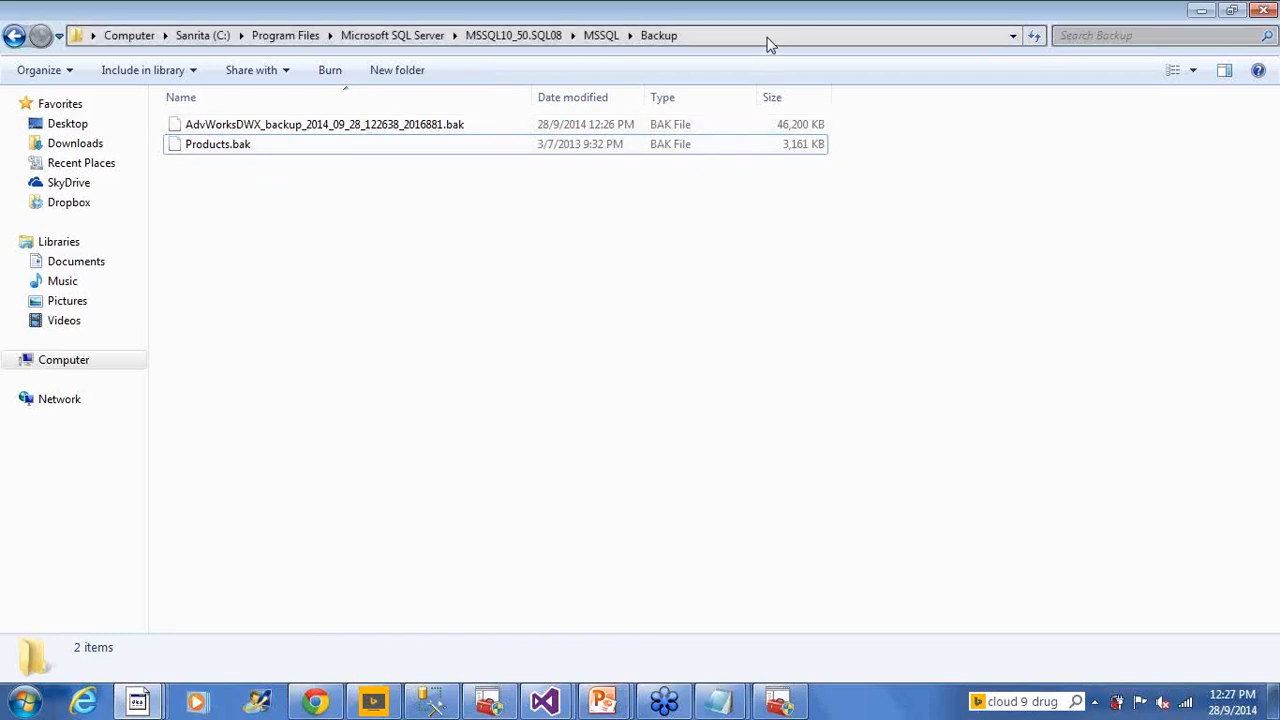
pyautogui.click(767, 38)
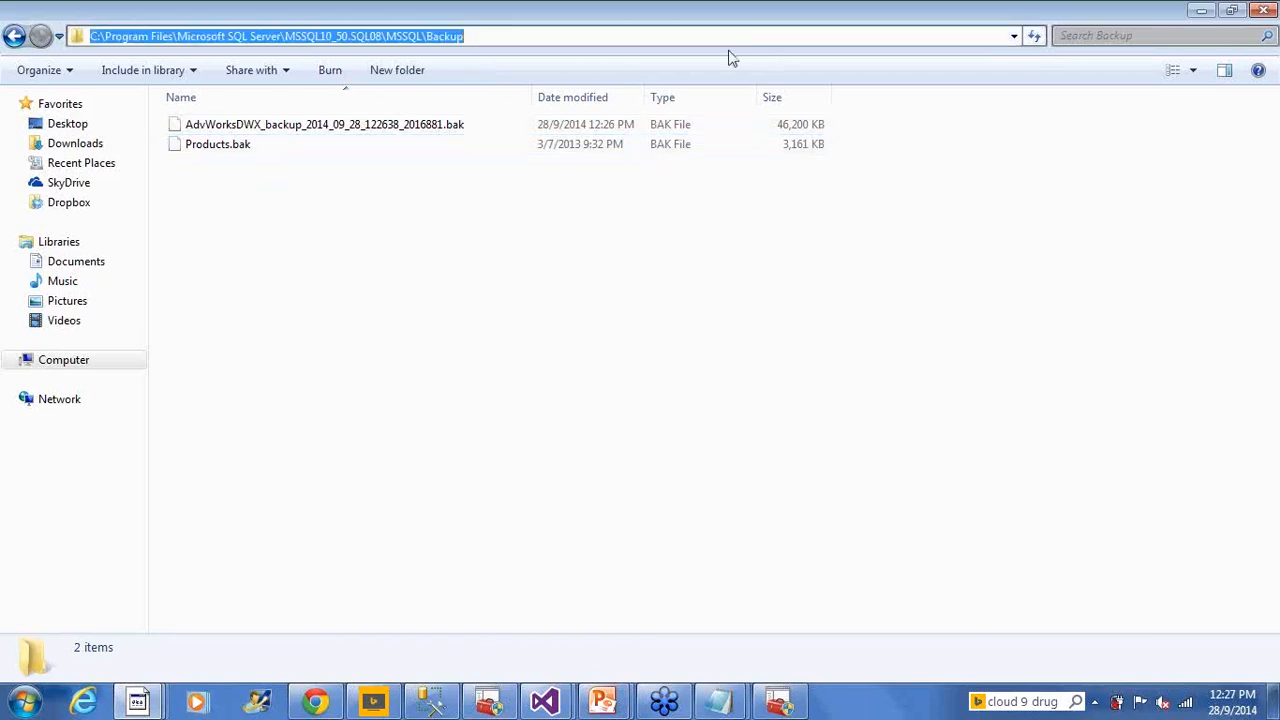
pyautogui.click(323, 135)
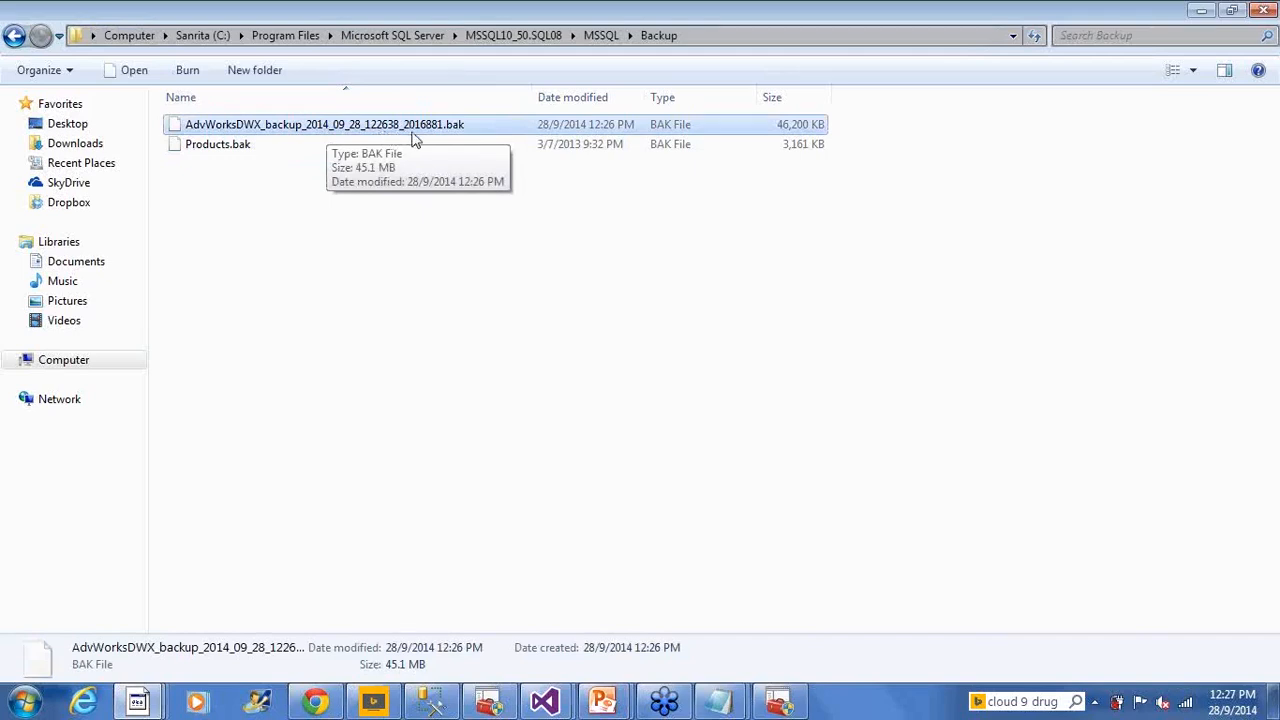
pyautogui.click(485, 254)
pyautogui.click(811, 131)
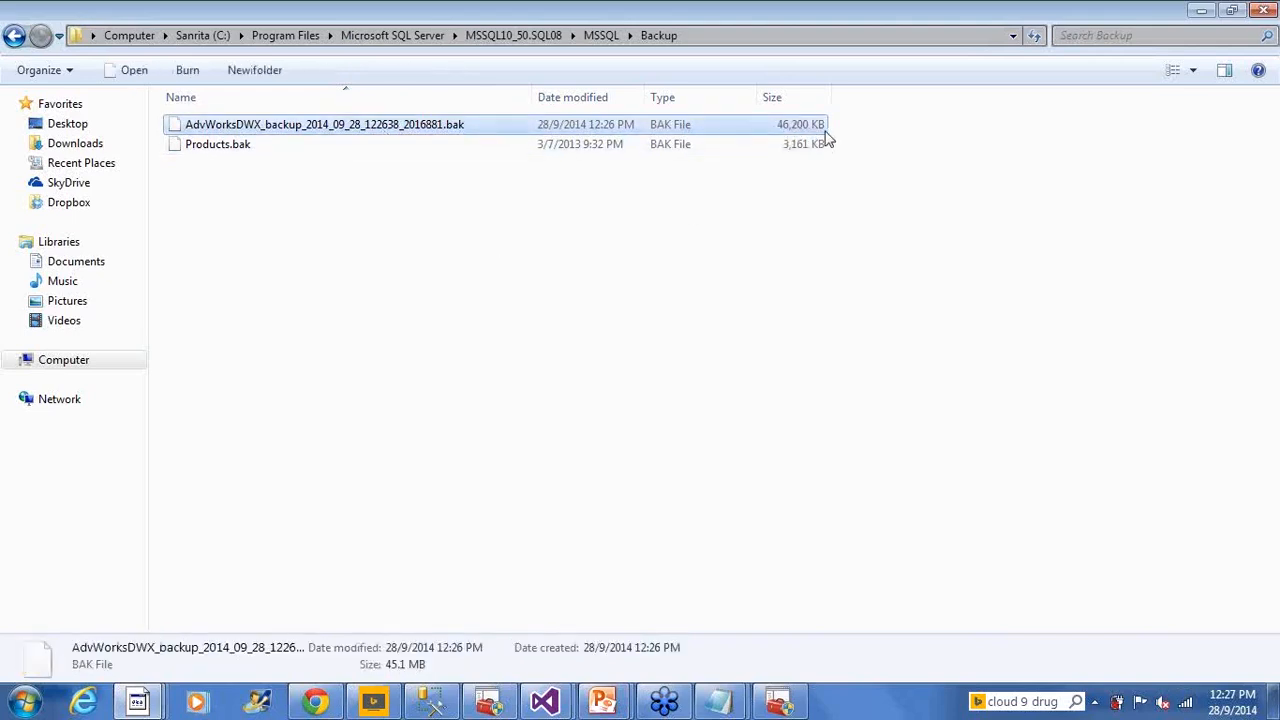
pyautogui.click(543, 705)
pyautogui.click(660, 570)
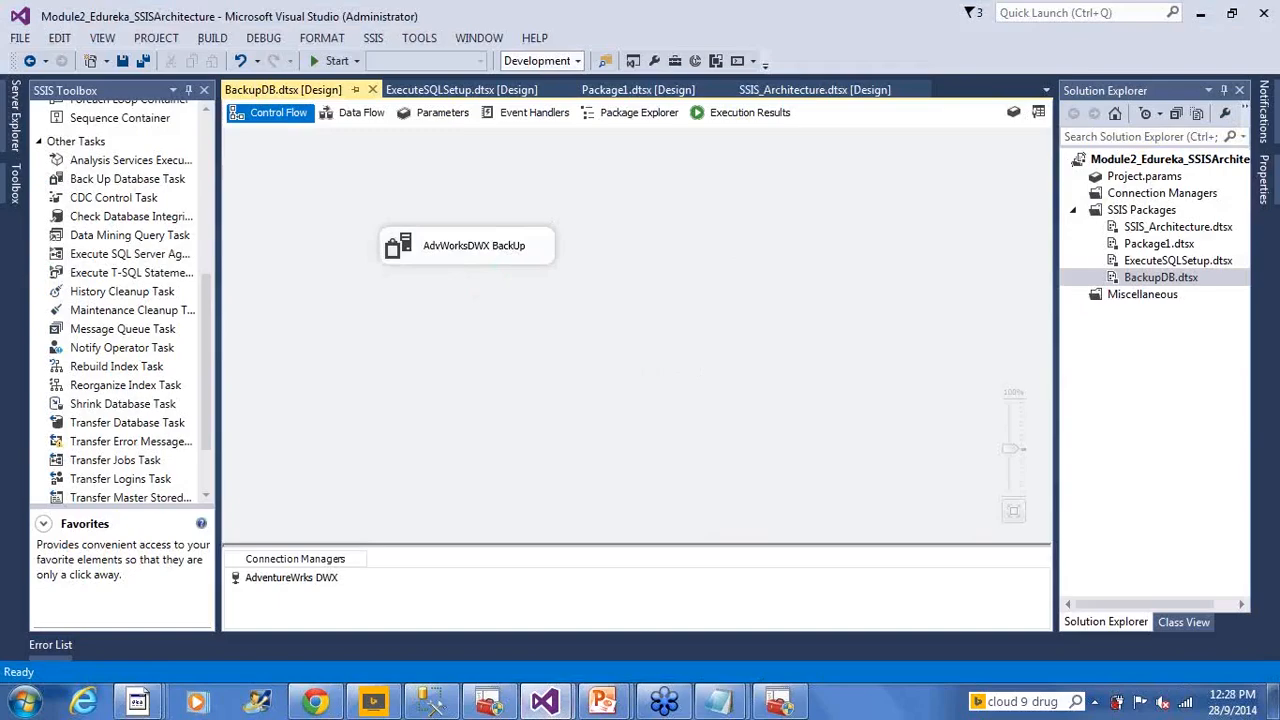
# Advance the slide show to slides 24 and 25 (Demo : Workflow Tasks), then return to Visual Studio
pyautogui.moveTo(602, 703)
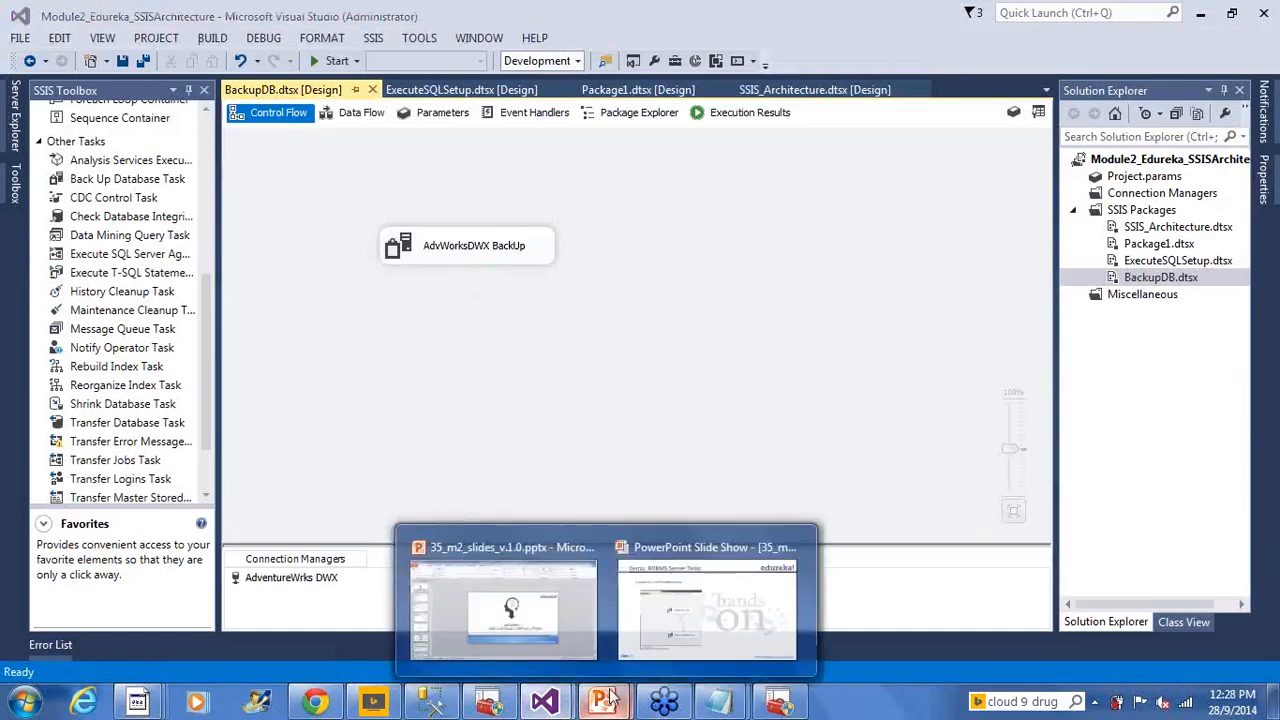
pyautogui.click(740, 625)
pyautogui.click(741, 614)
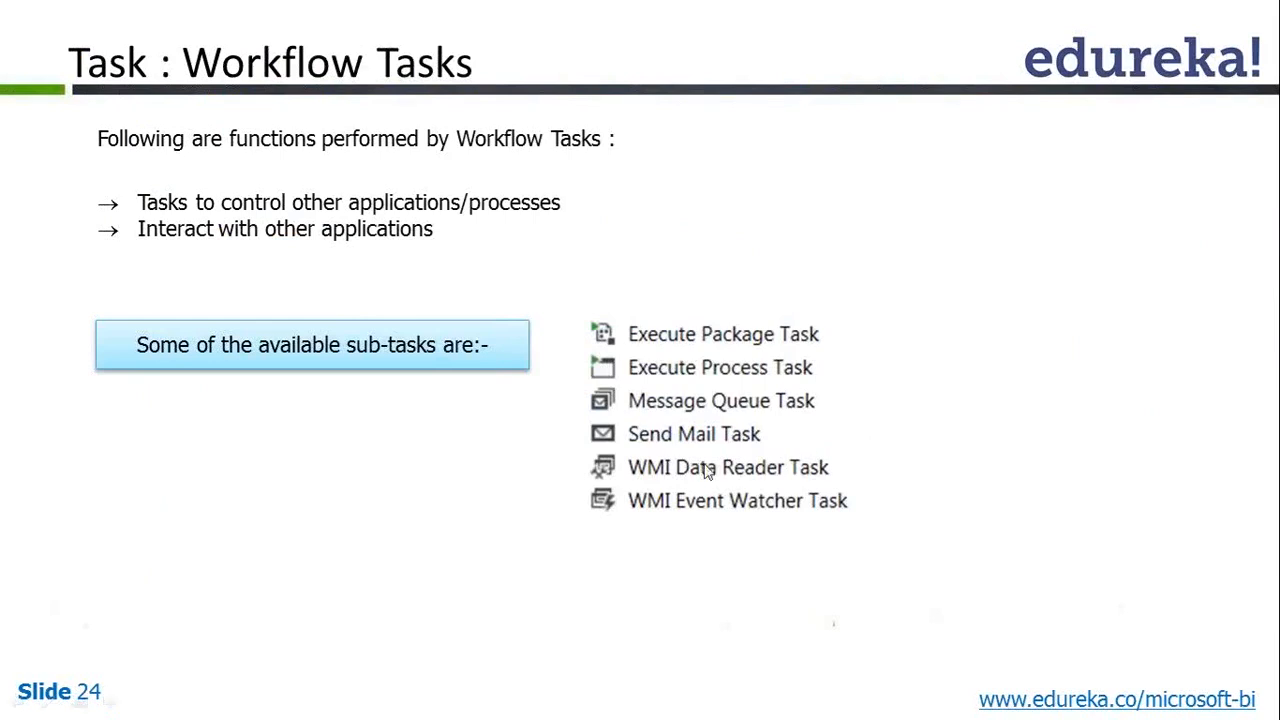
pyautogui.click(786, 517)
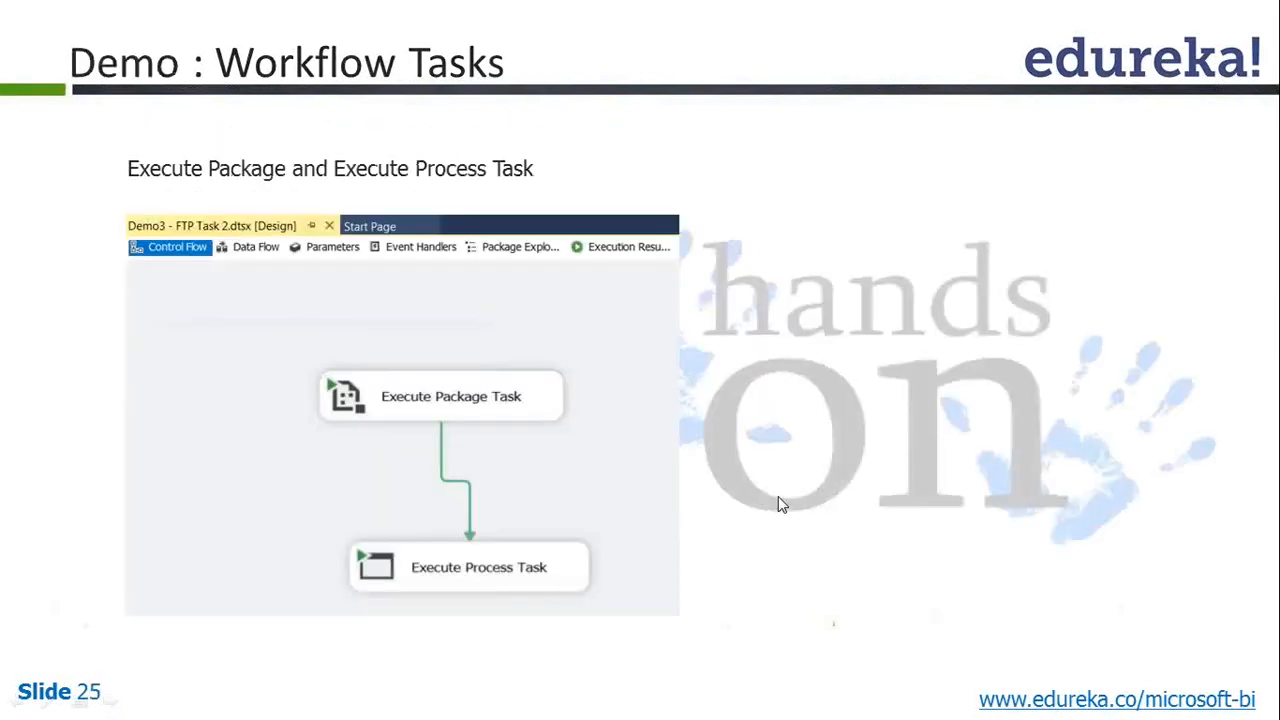
pyautogui.hotkey('alt', 'Tab')
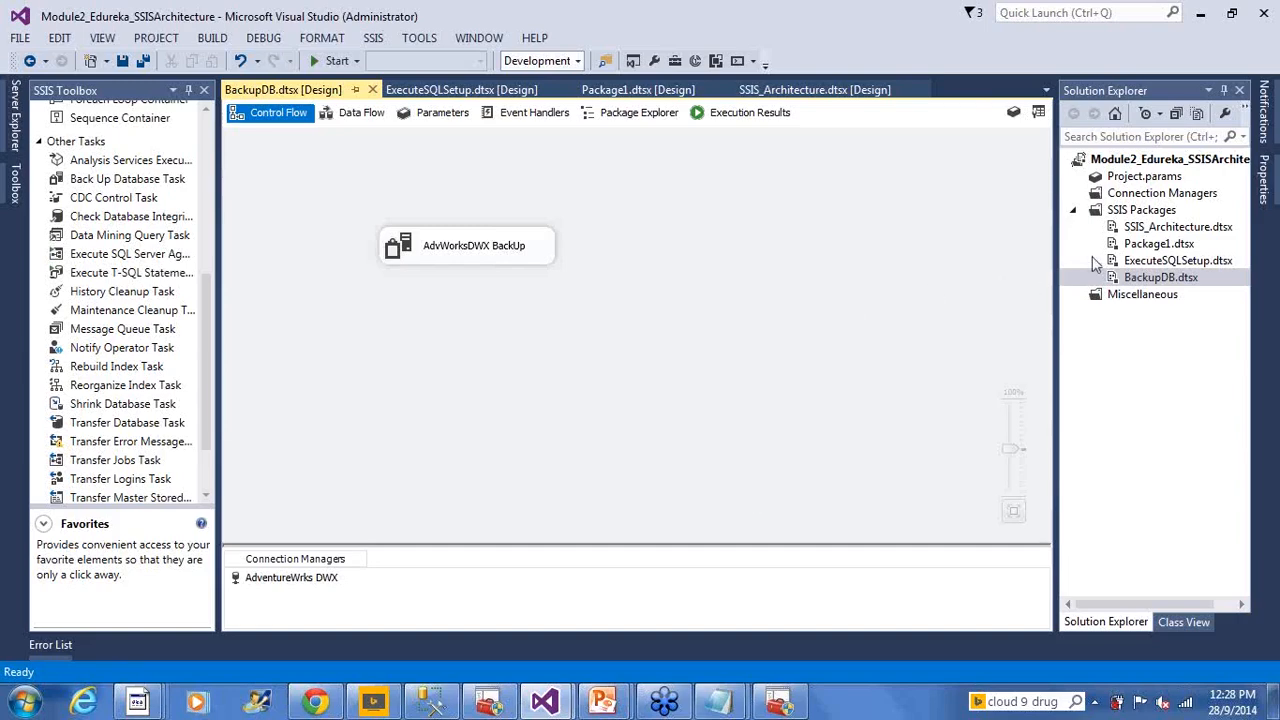
# Add a new SSIS package and rename it from Package2.dtsx to WorkFlowsTasks.dtsx
pyautogui.rightClick(1140, 214)
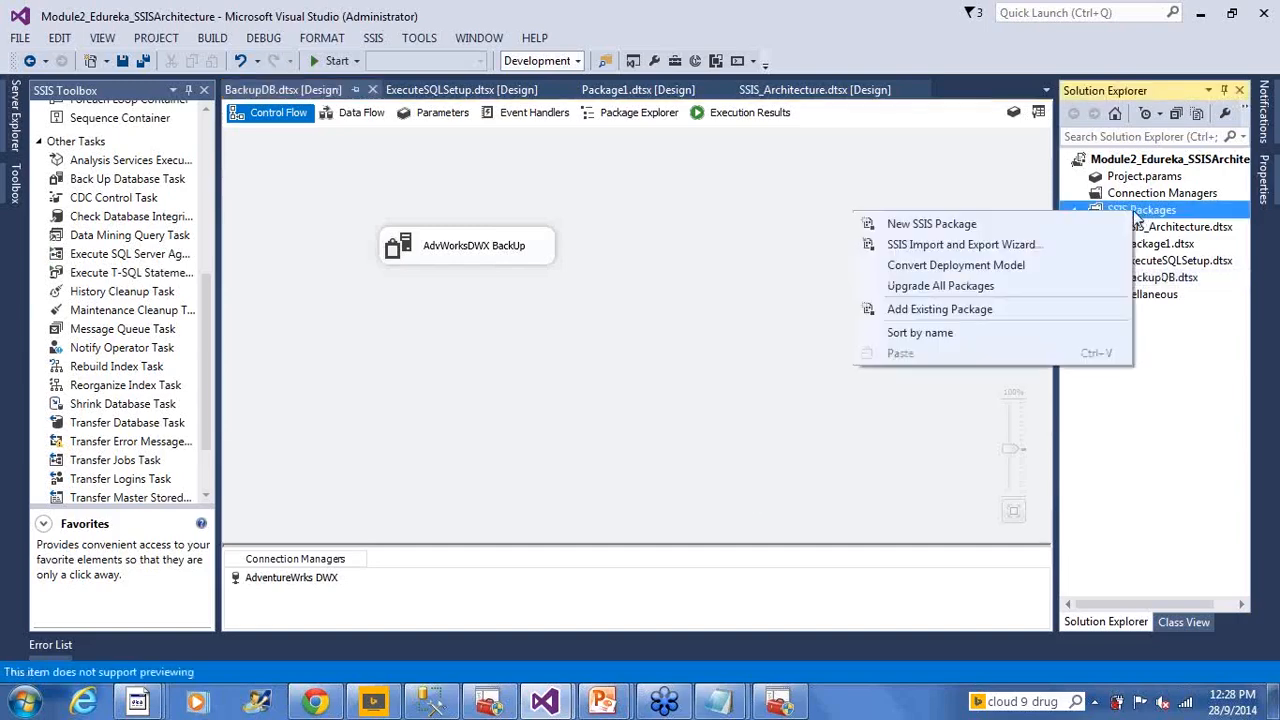
pyautogui.click(1022, 226)
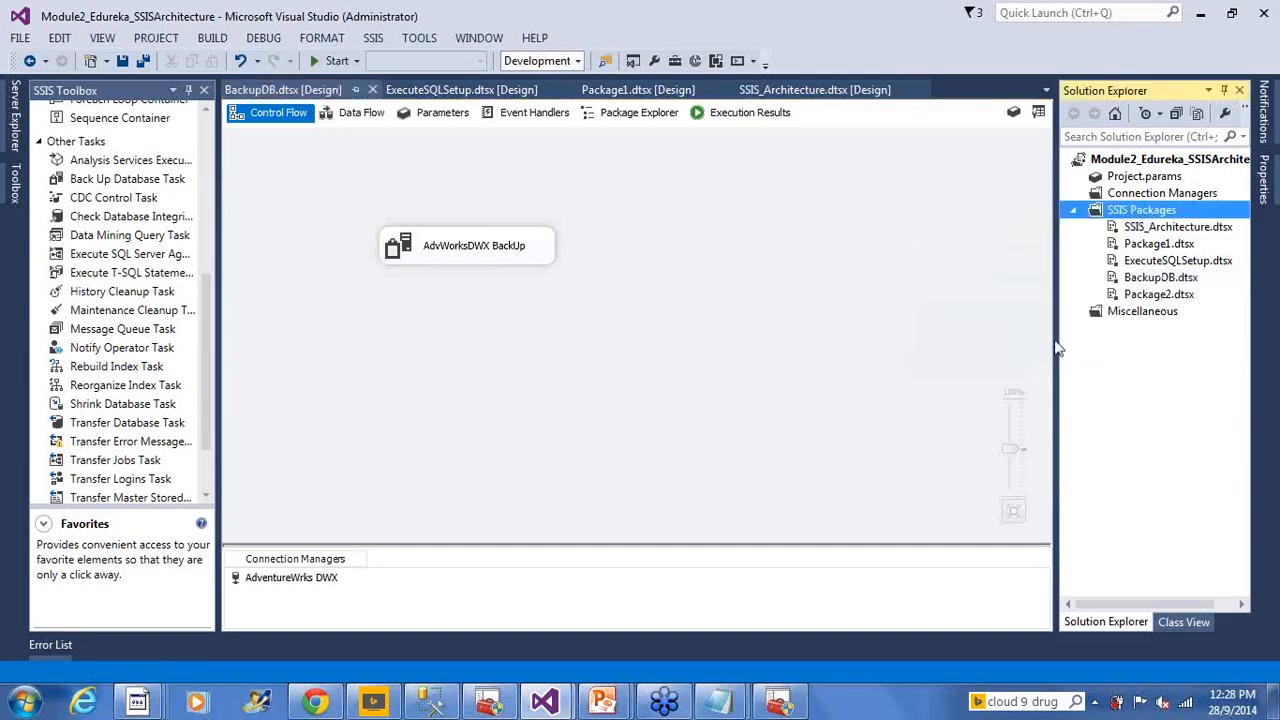
pyautogui.click(1141, 296)
pyautogui.write('W')
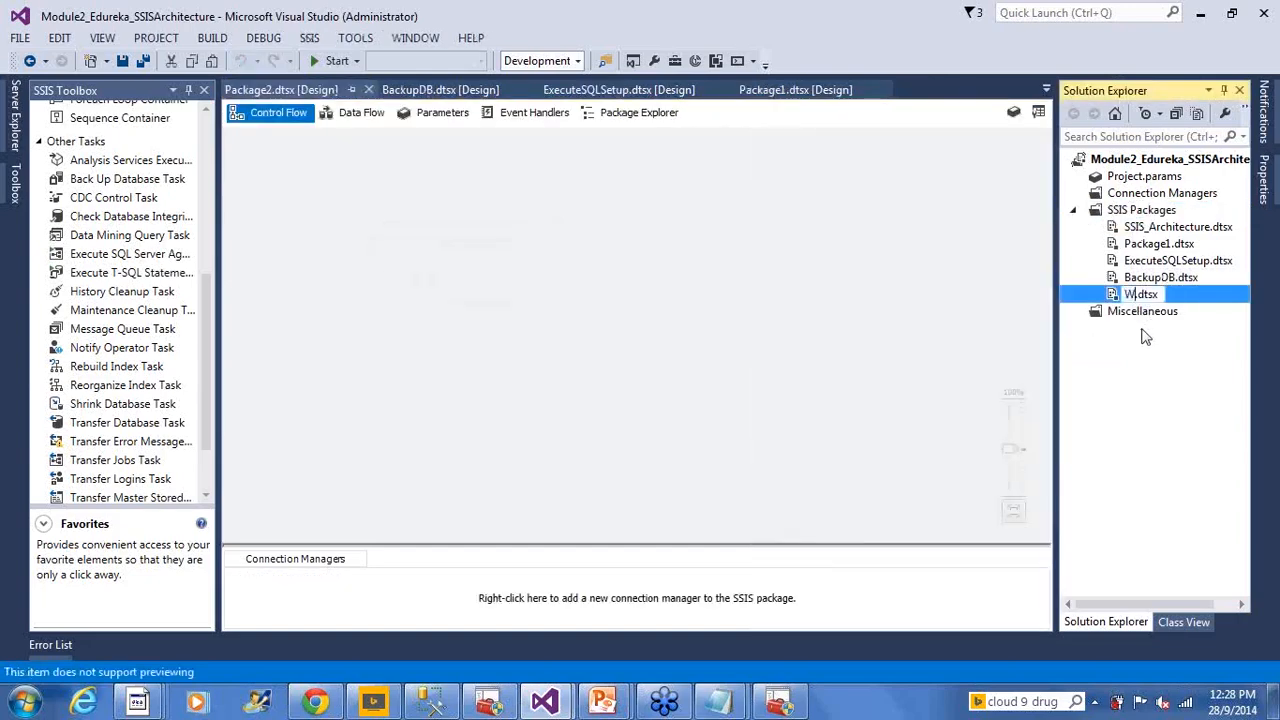
pyautogui.write('orkFlowsTa')
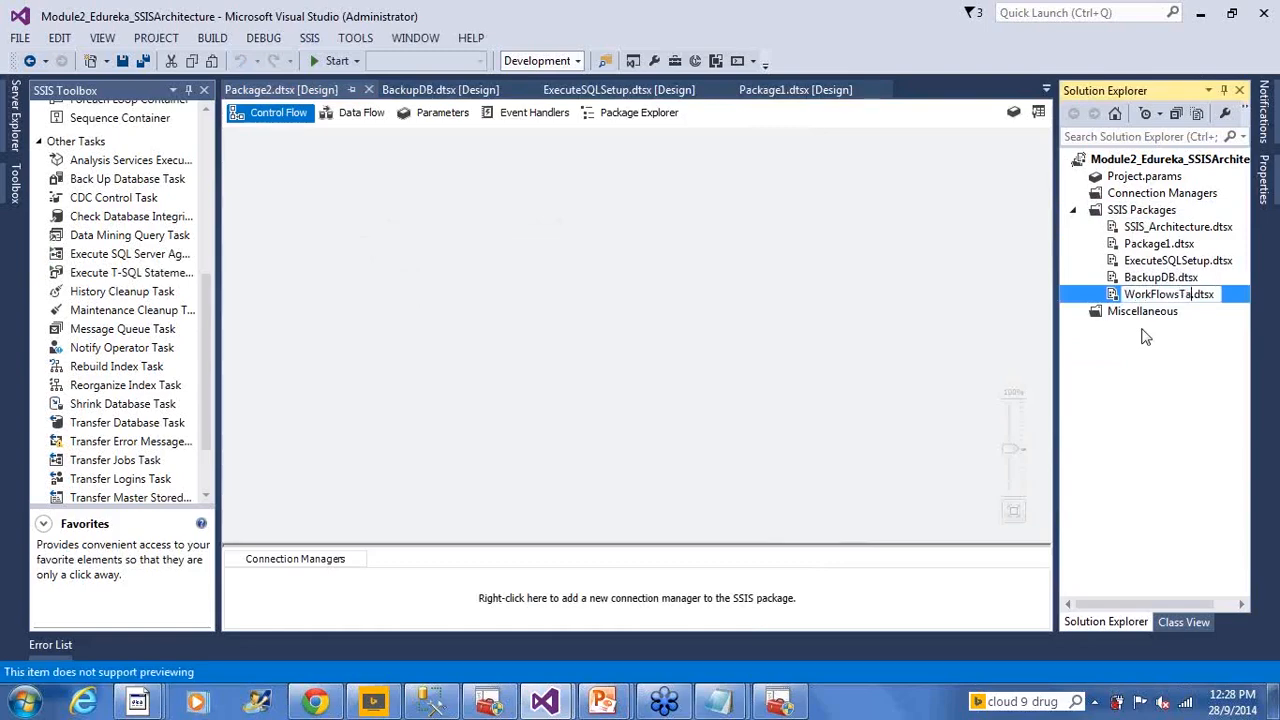
pyautogui.write('sks')
pyautogui.press('Return')
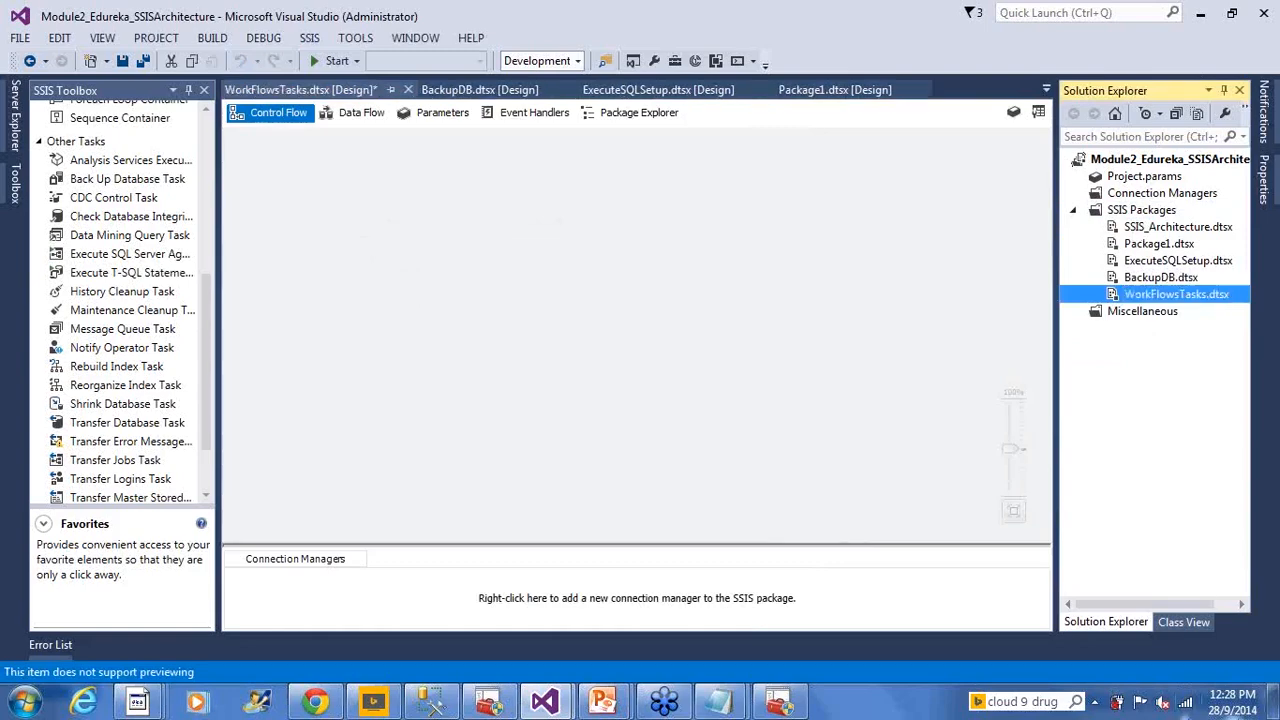
pyautogui.click(650, 217)
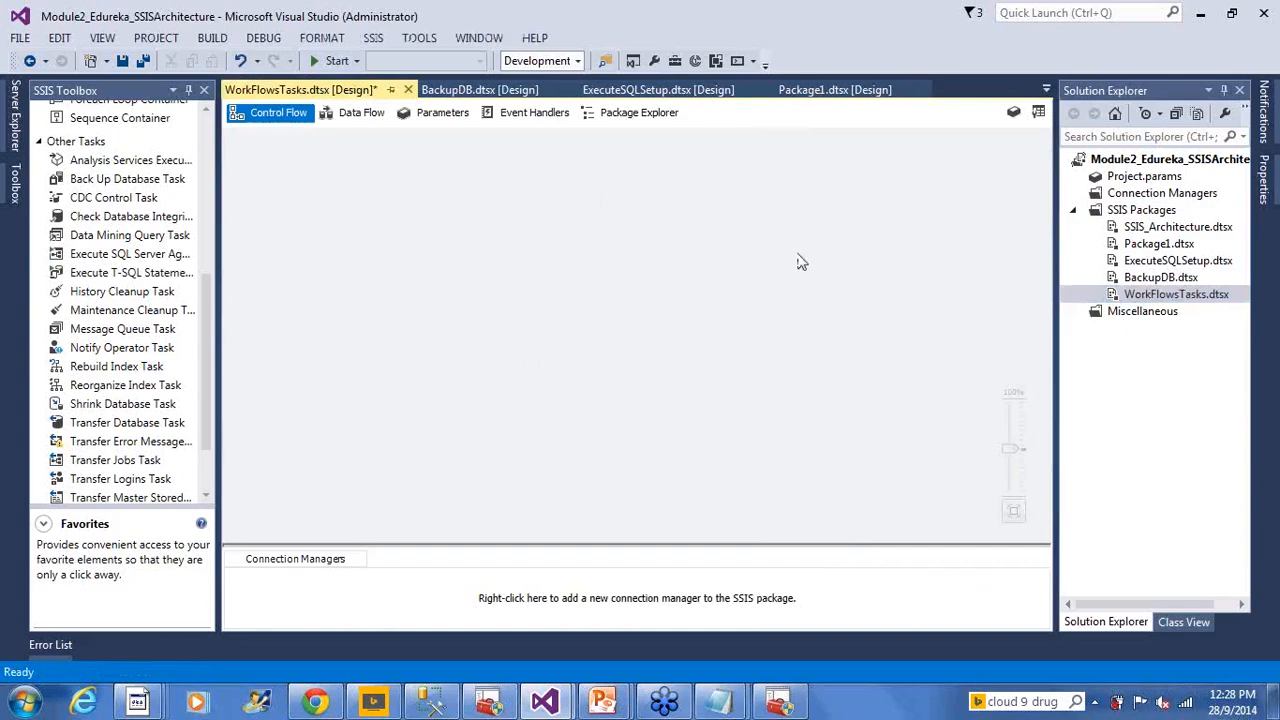
# Point out BackupDB.dtsx versus WorkFlowsTasks.dtsx in Solution Explorer
pyautogui.click(1160, 279)
pyautogui.click(1162, 297)
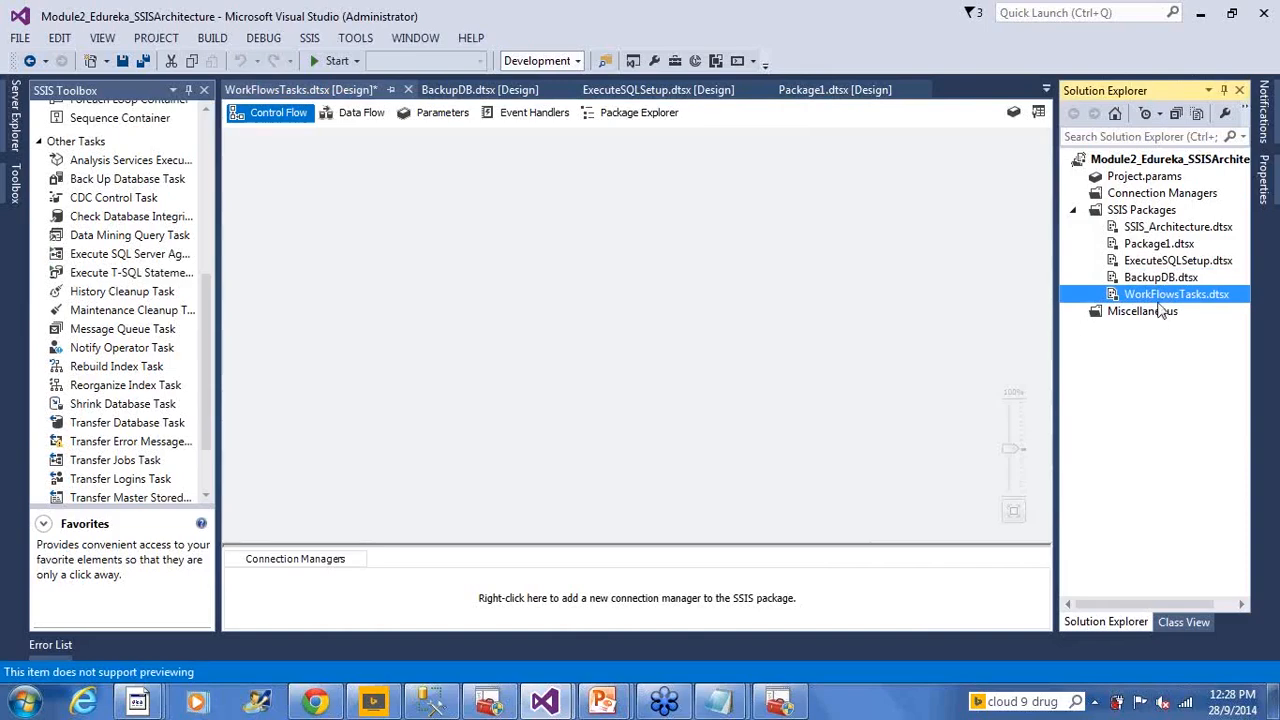
pyautogui.click(1156, 279)
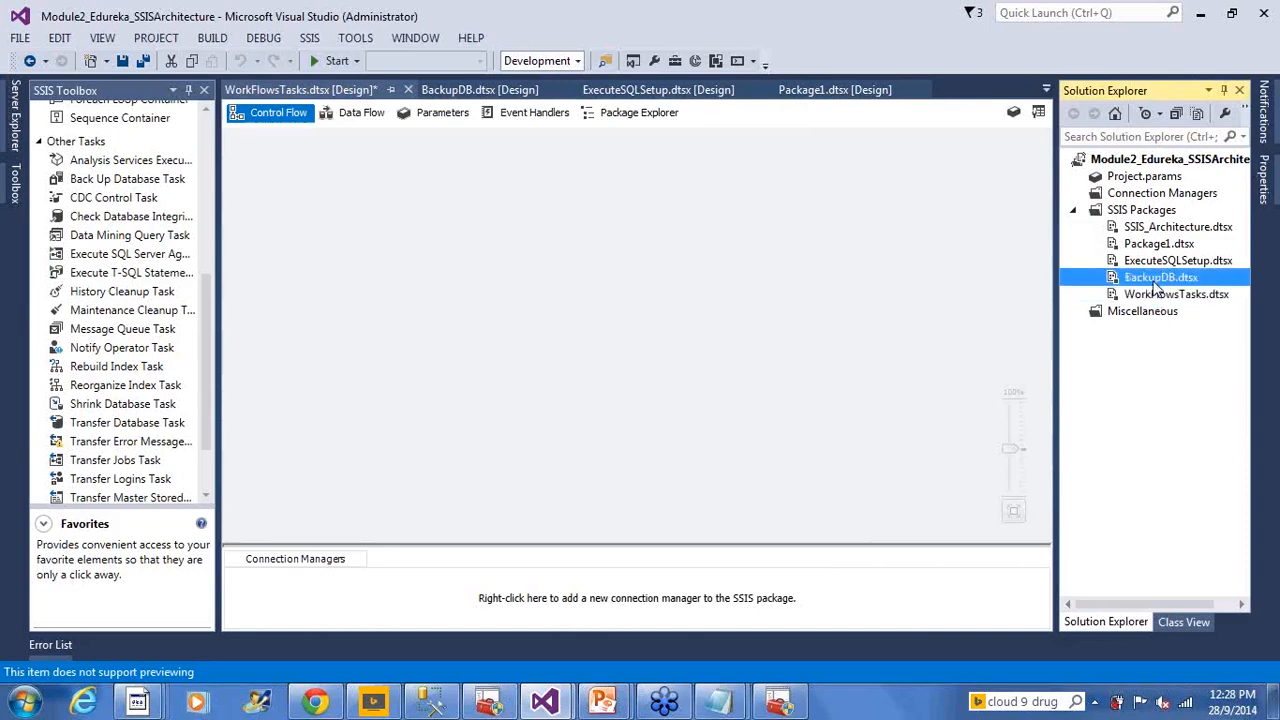
pyautogui.click(1155, 300)
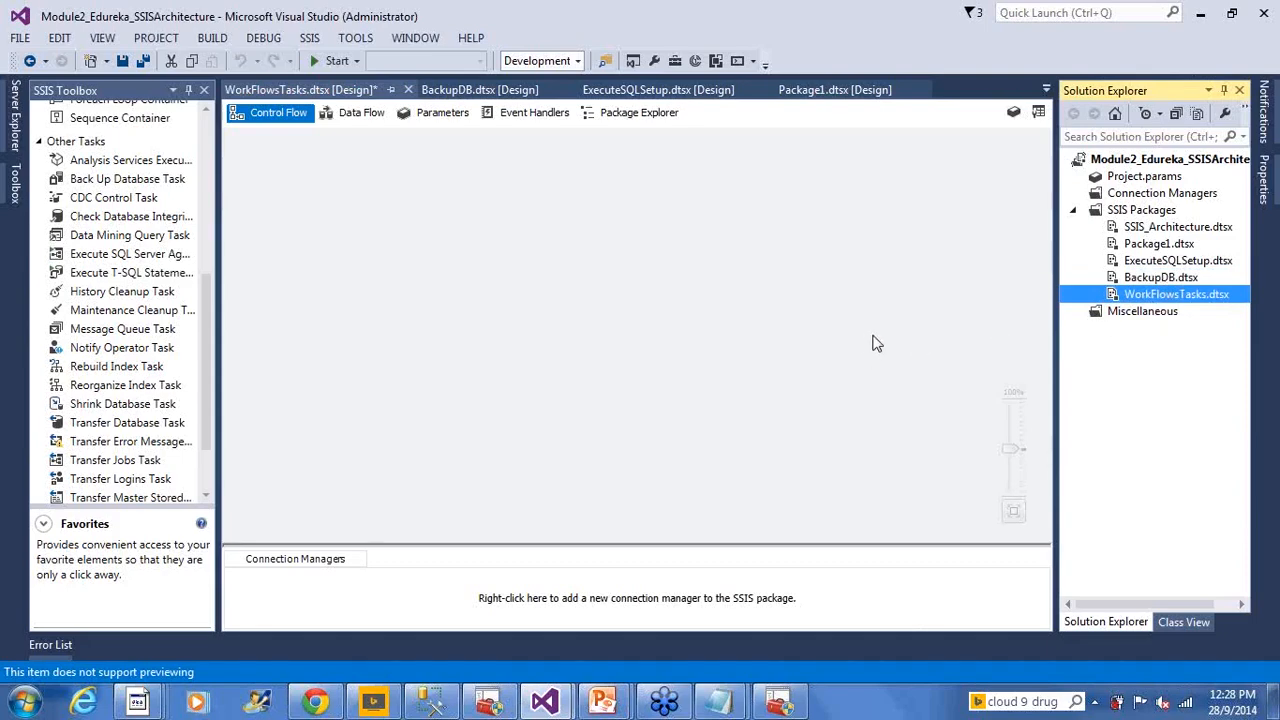
pyautogui.click(205, 141)
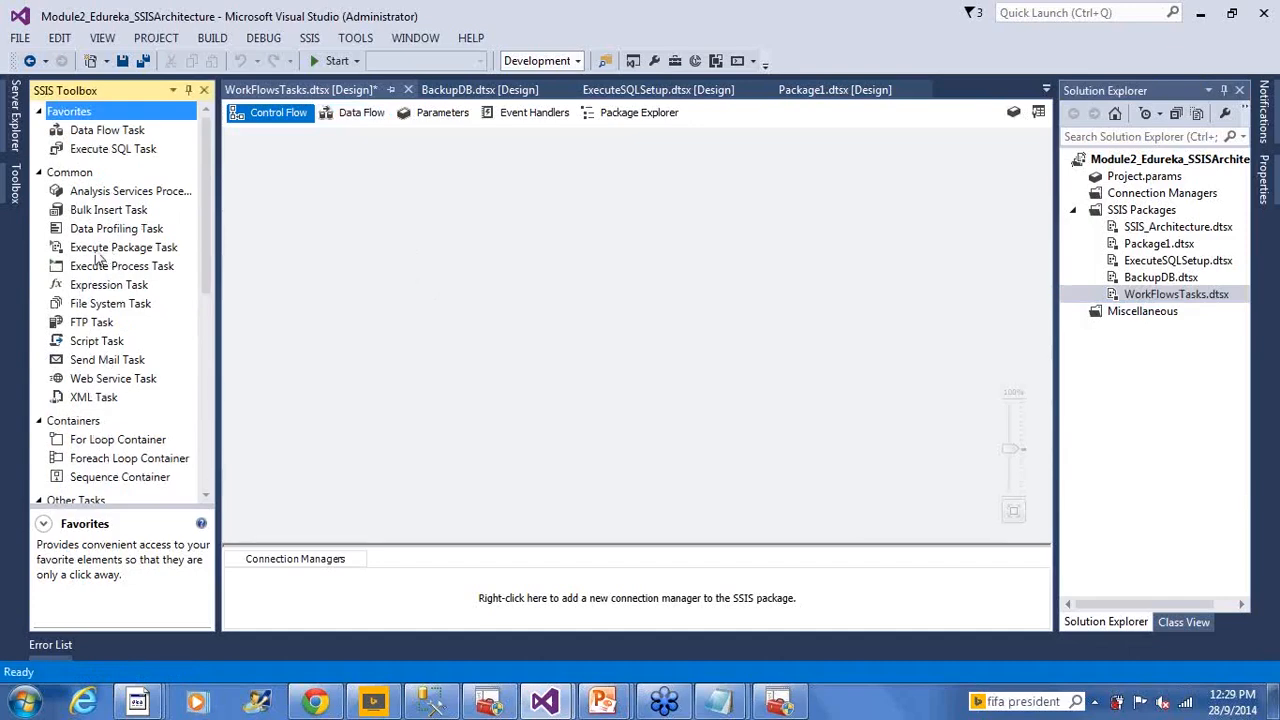
# Drop an Execute Package Task onto the control flow and name it EPT_Exec_Child_Package
pyautogui.moveTo(97, 256); pyautogui.dragTo(407, 229)
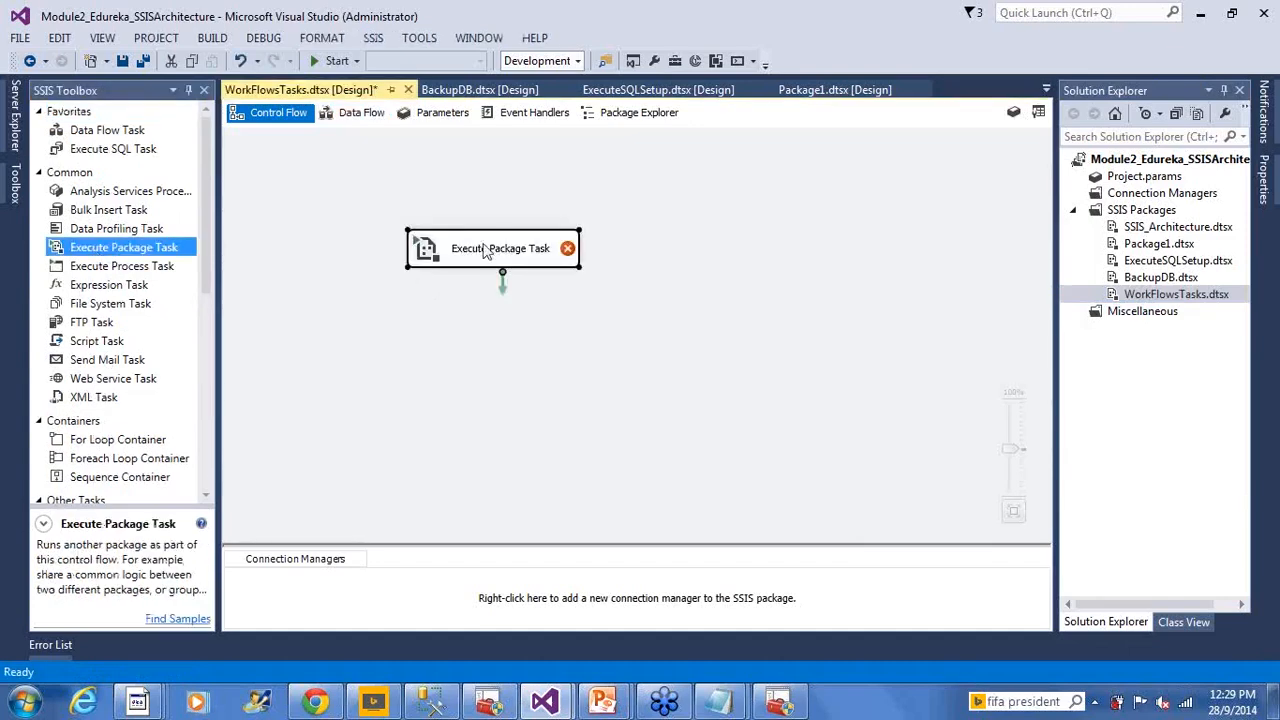
pyautogui.click(513, 254)
pyautogui.hotkey('ctrl', 'a')
pyautogui.write('EPT_')
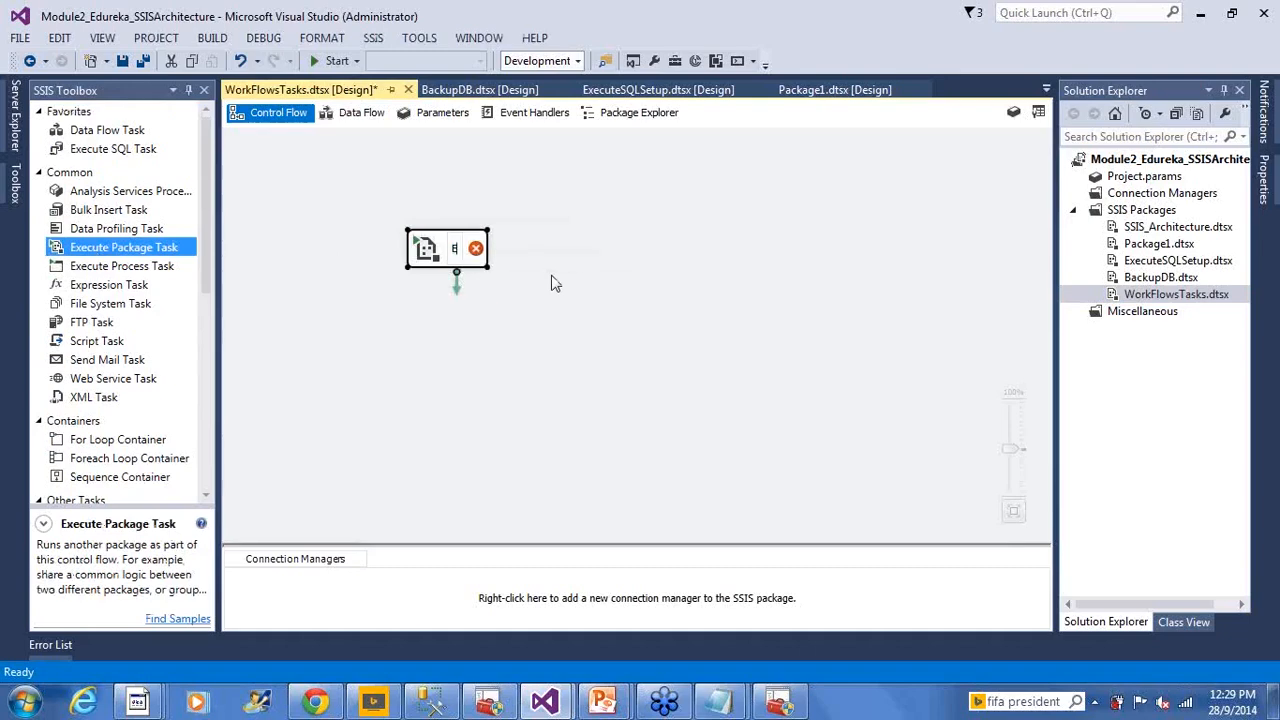
pyautogui.write('CHild')
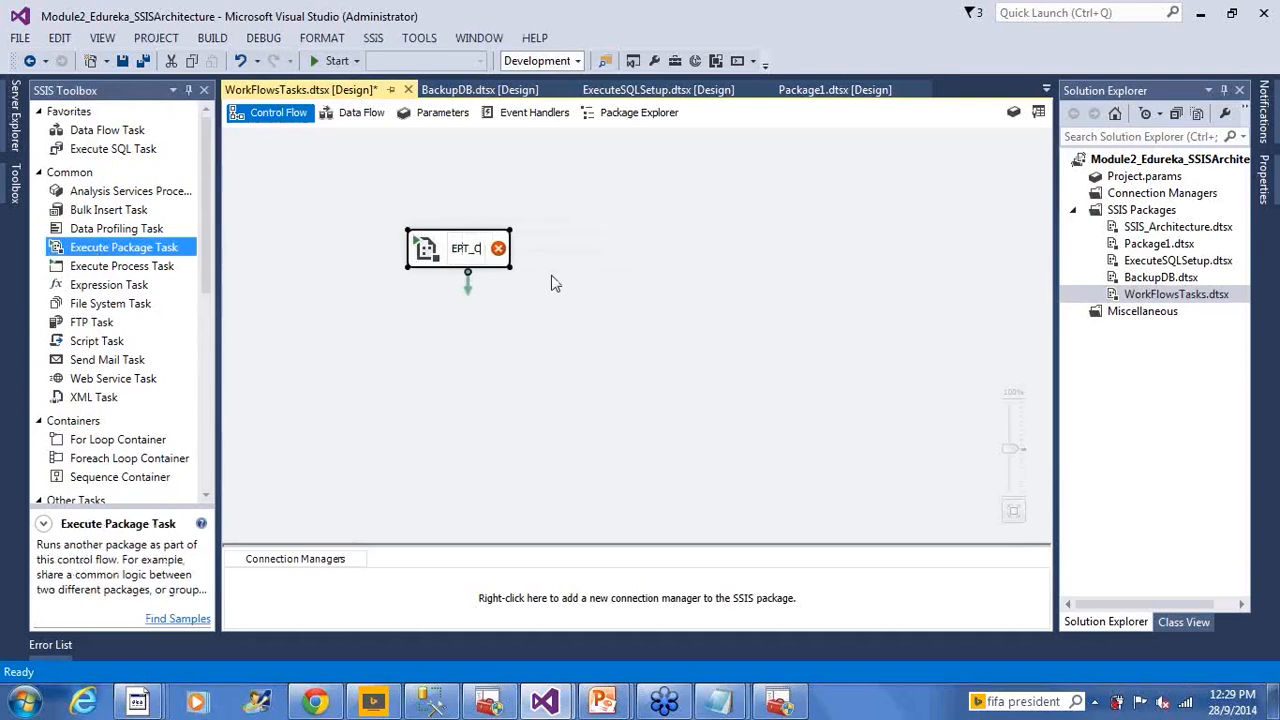
pyautogui.press('BackSpace')
pyautogui.press('BackSpace')
pyautogui.press('BackSpace')
pyautogui.press('BackSpace')
pyautogui.press('BackSpace')
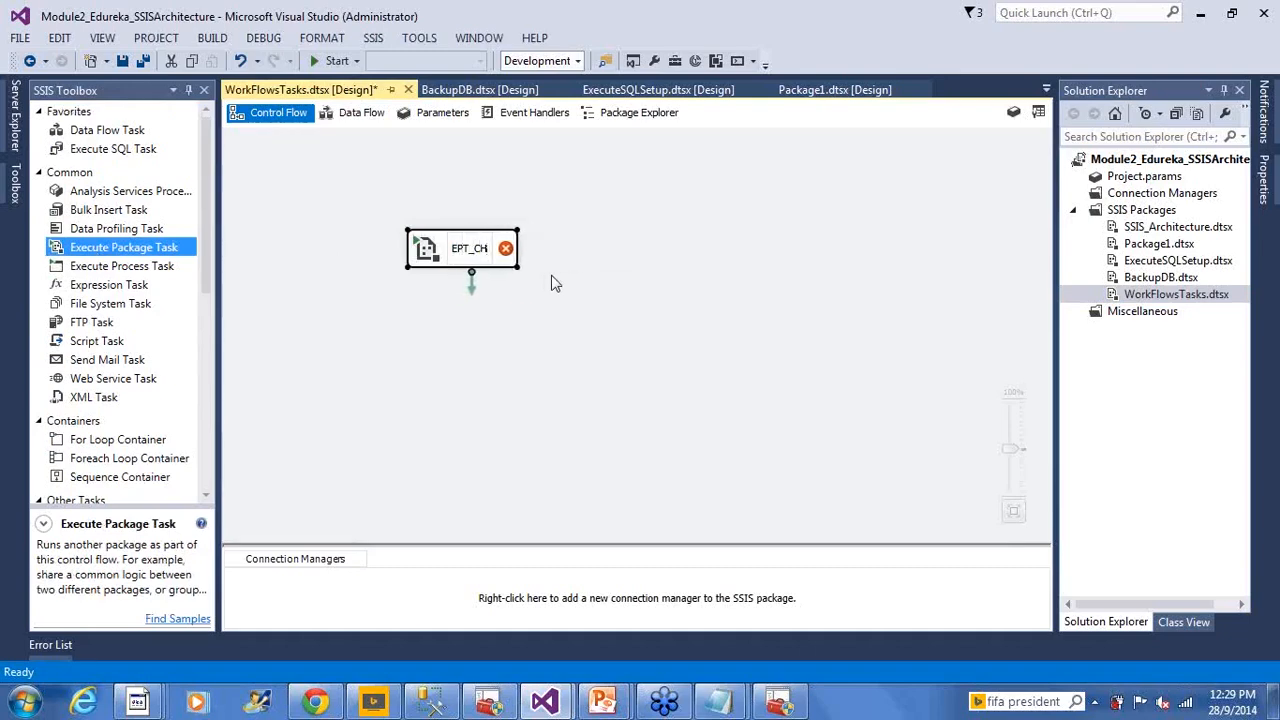
pyautogui.write('Exec_CHi')
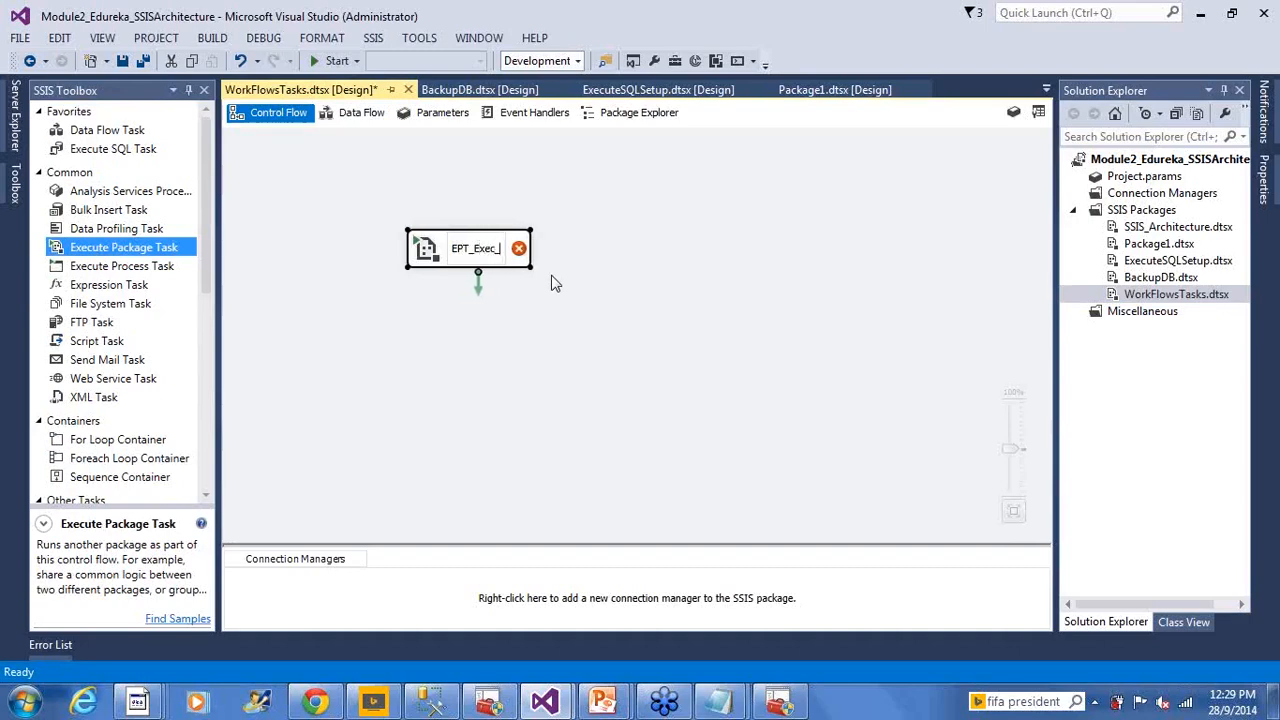
pyautogui.press('BackSpace')
pyautogui.press('BackSpace')
pyautogui.press('BackSpace')
pyautogui.write('Chi')
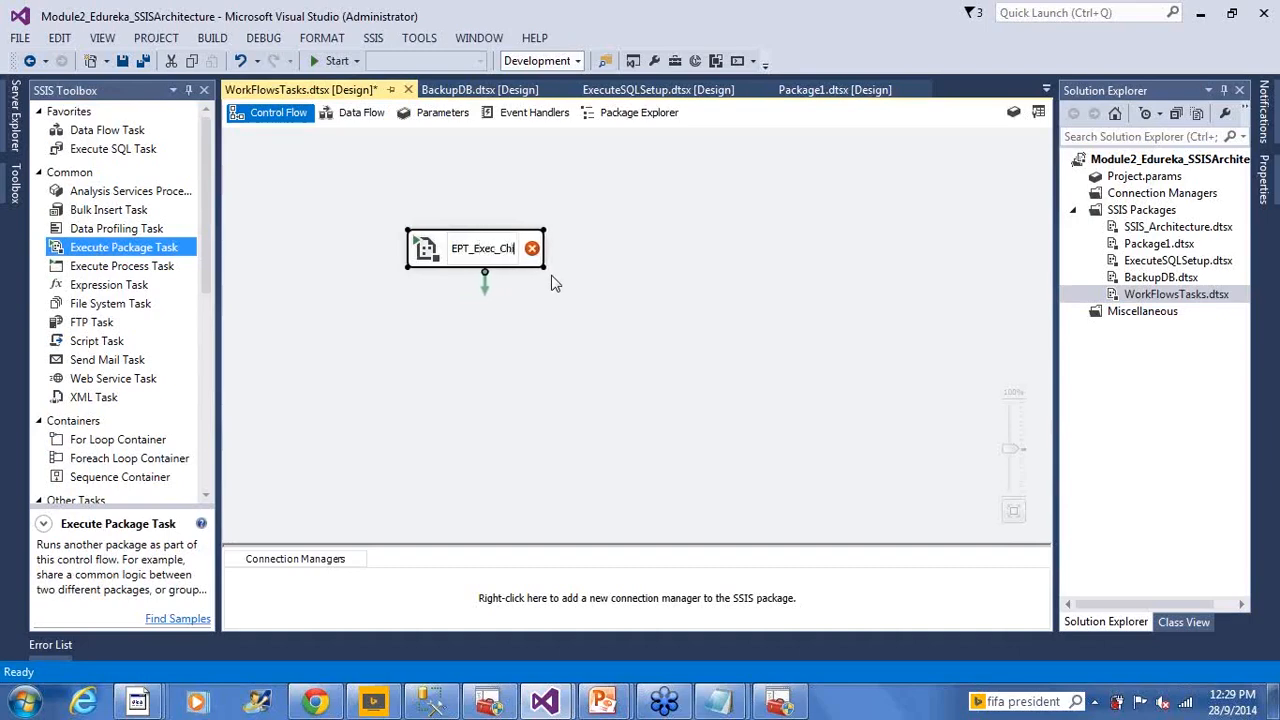
pyautogui.write('ld_Package')
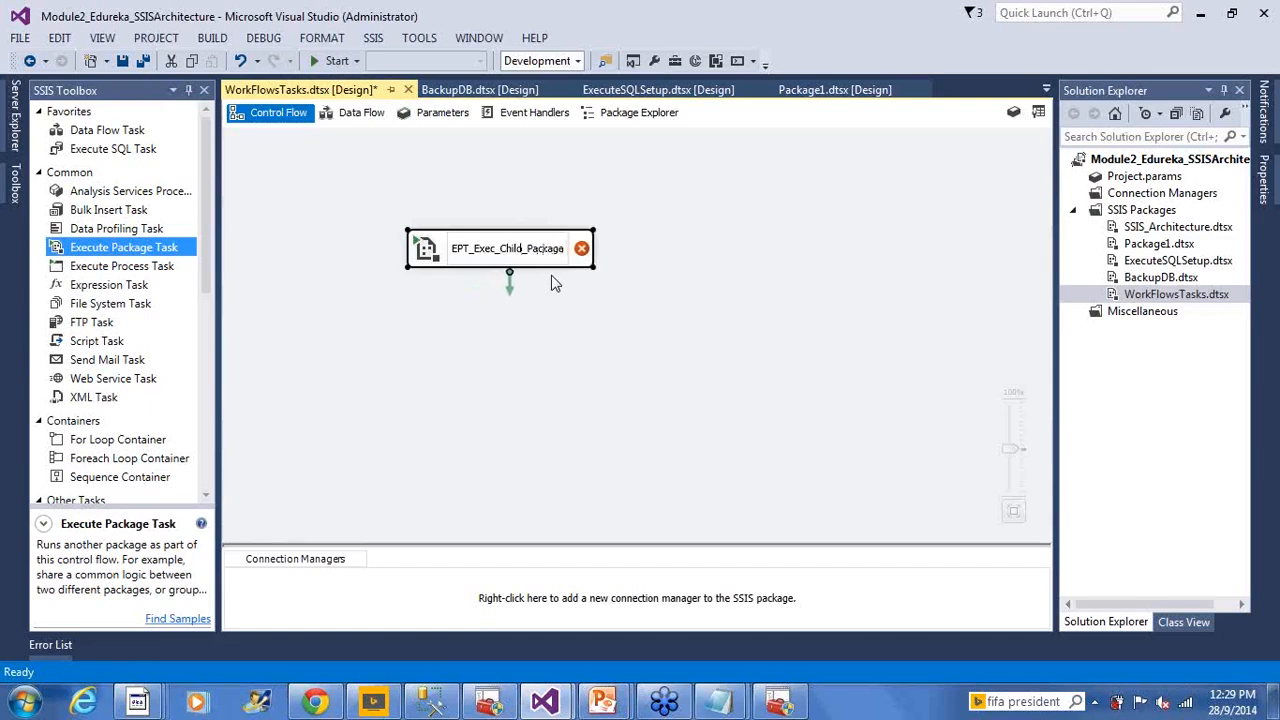
pyautogui.click(588, 316)
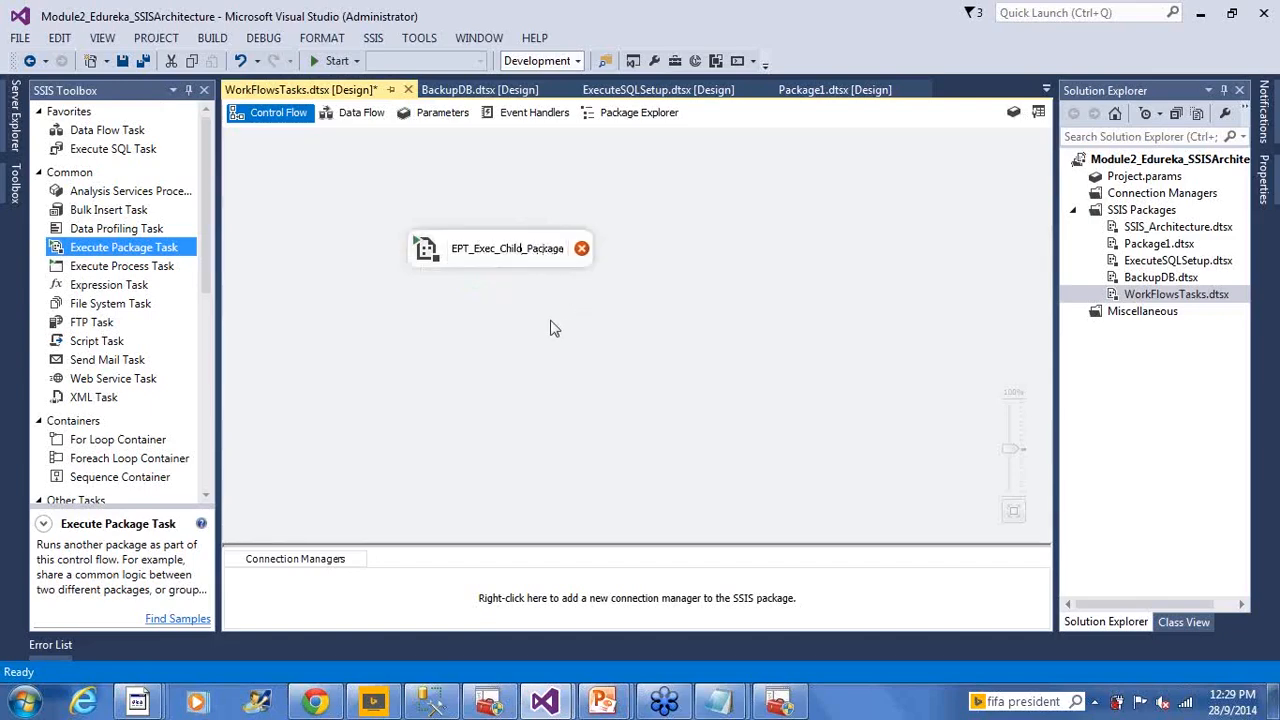
pyautogui.click(424, 246)
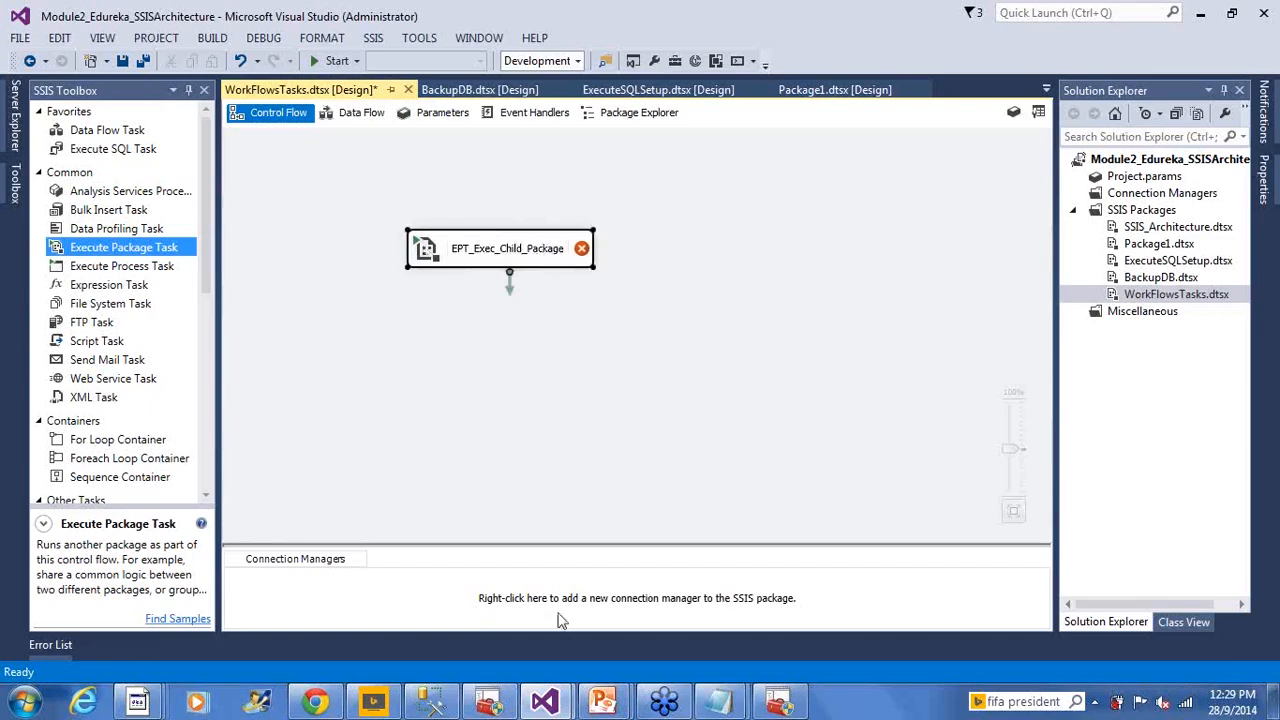
# Set the task's PackageNameFromProjectReference to BackupDB.dtsx in the Execute Package Task Editor
pyautogui.doubleClick(500, 248)
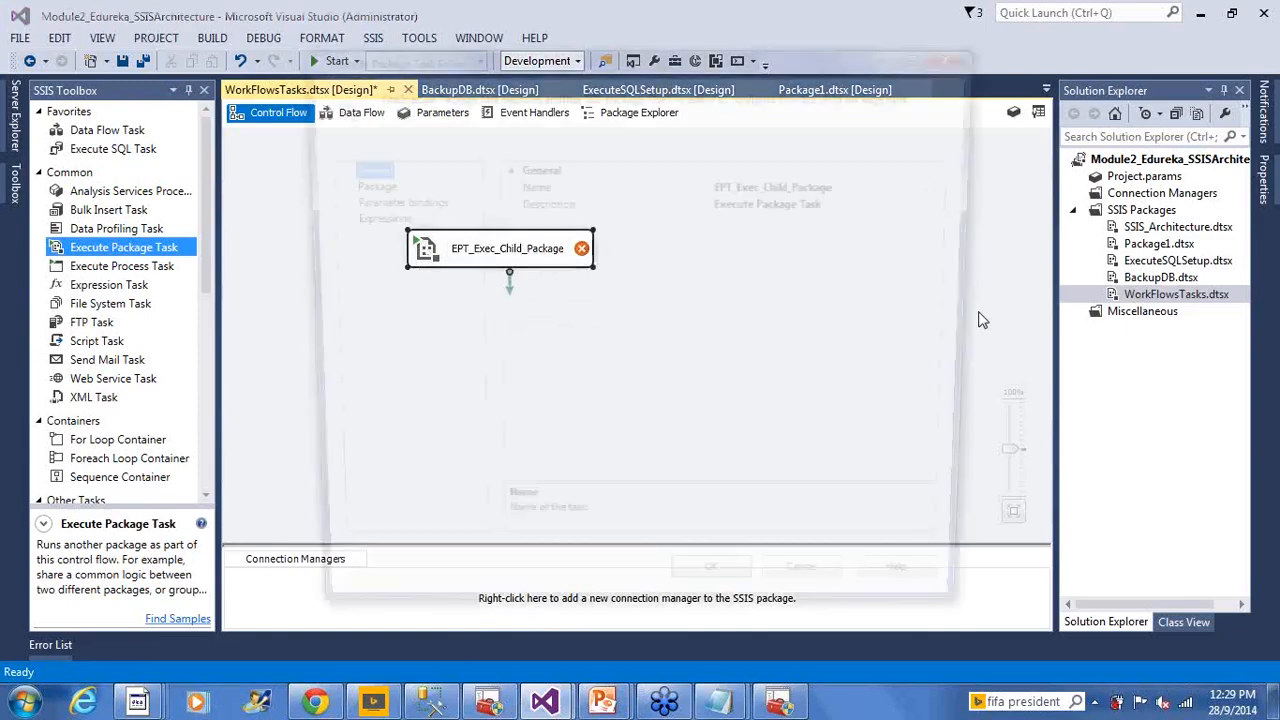
pyautogui.click(358, 184)
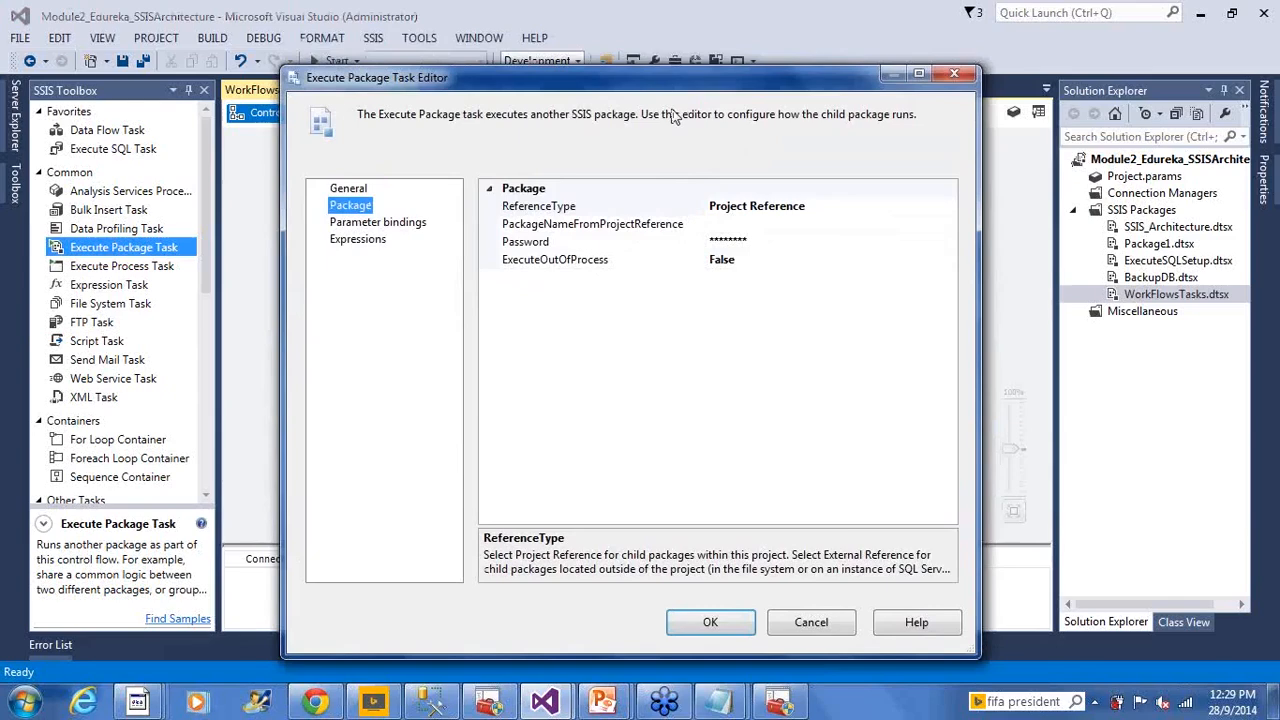
pyautogui.moveTo(700, 62); pyautogui.dragTo(434, 302)
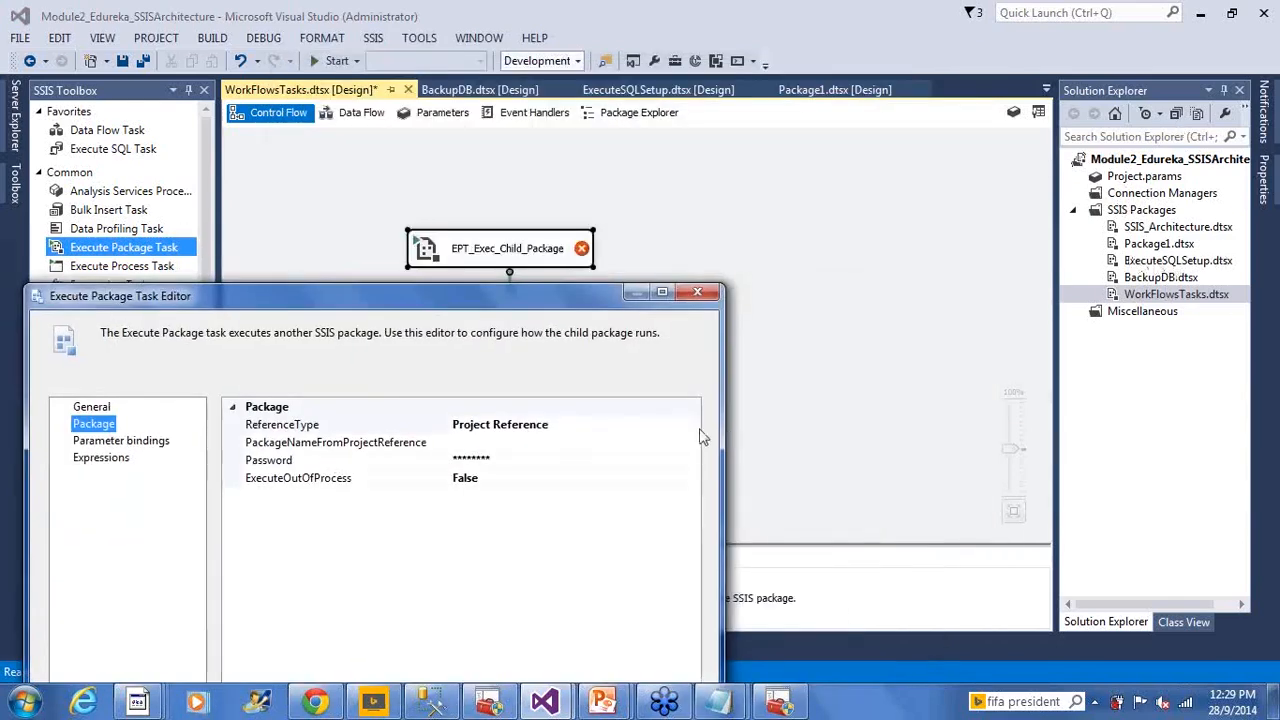
pyautogui.click(652, 440)
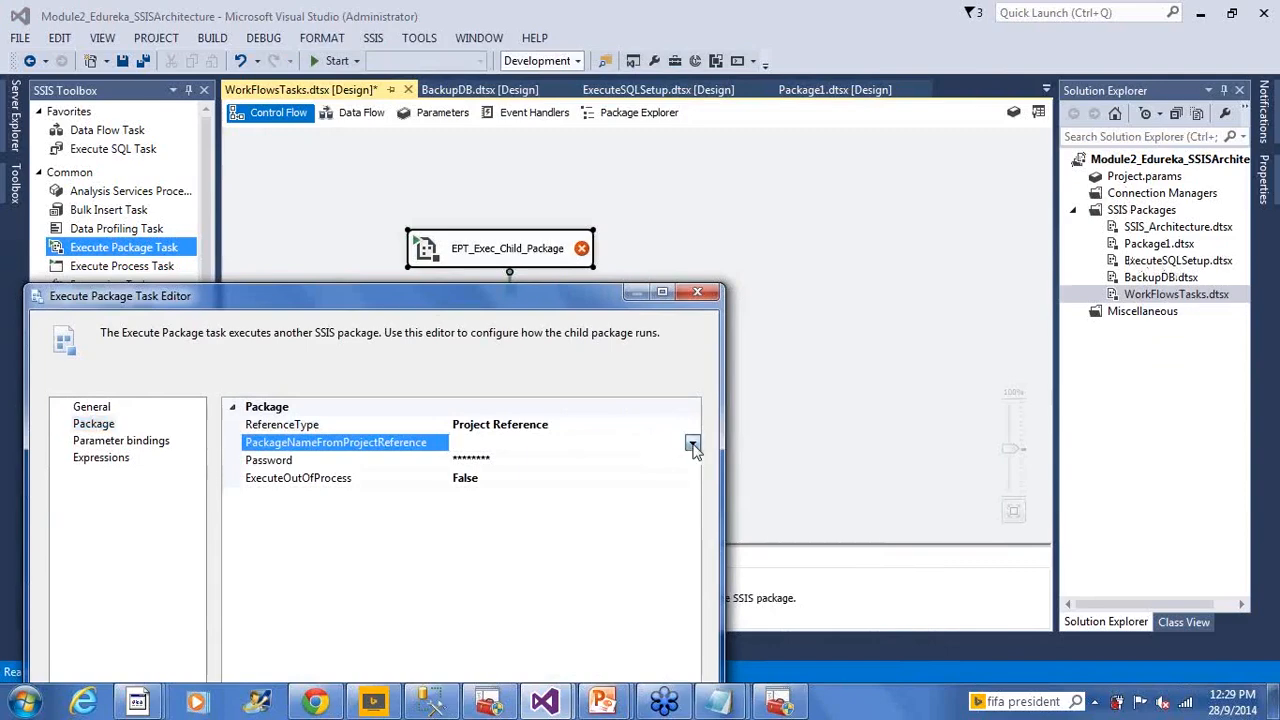
pyautogui.click(692, 444)
pyautogui.click(583, 462)
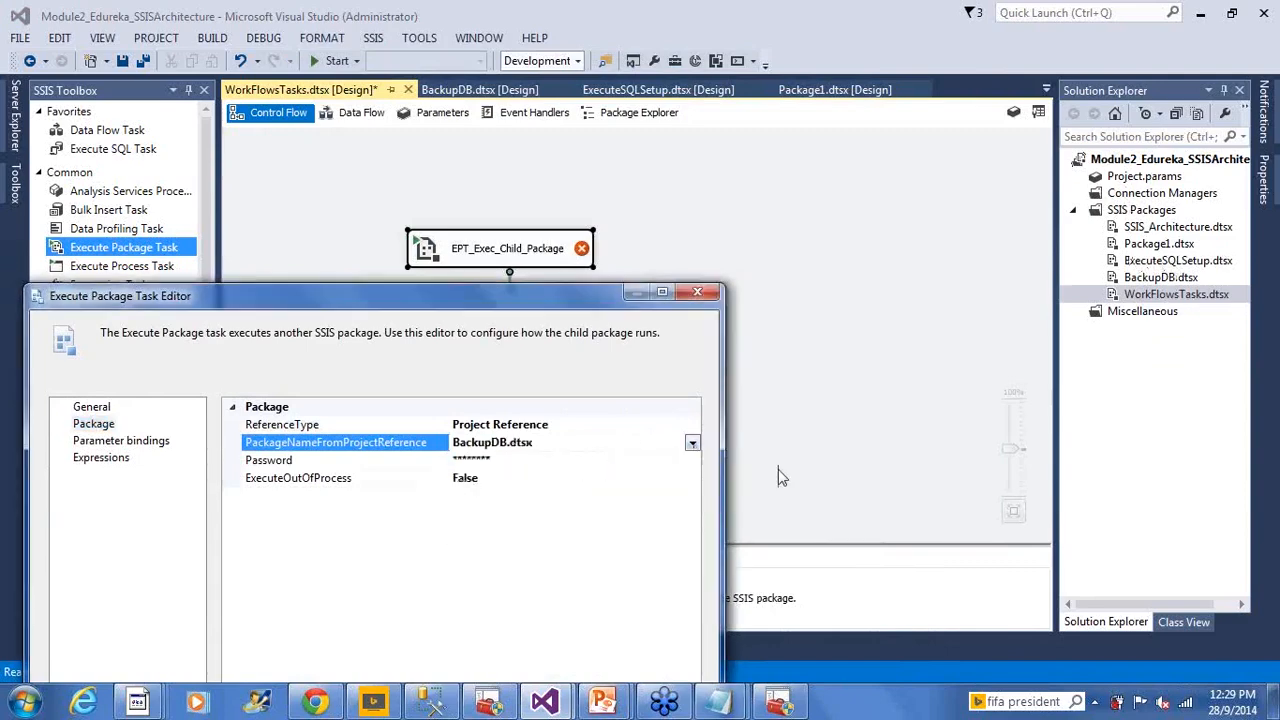
pyautogui.moveTo(573, 304); pyautogui.dragTo(555, 128)
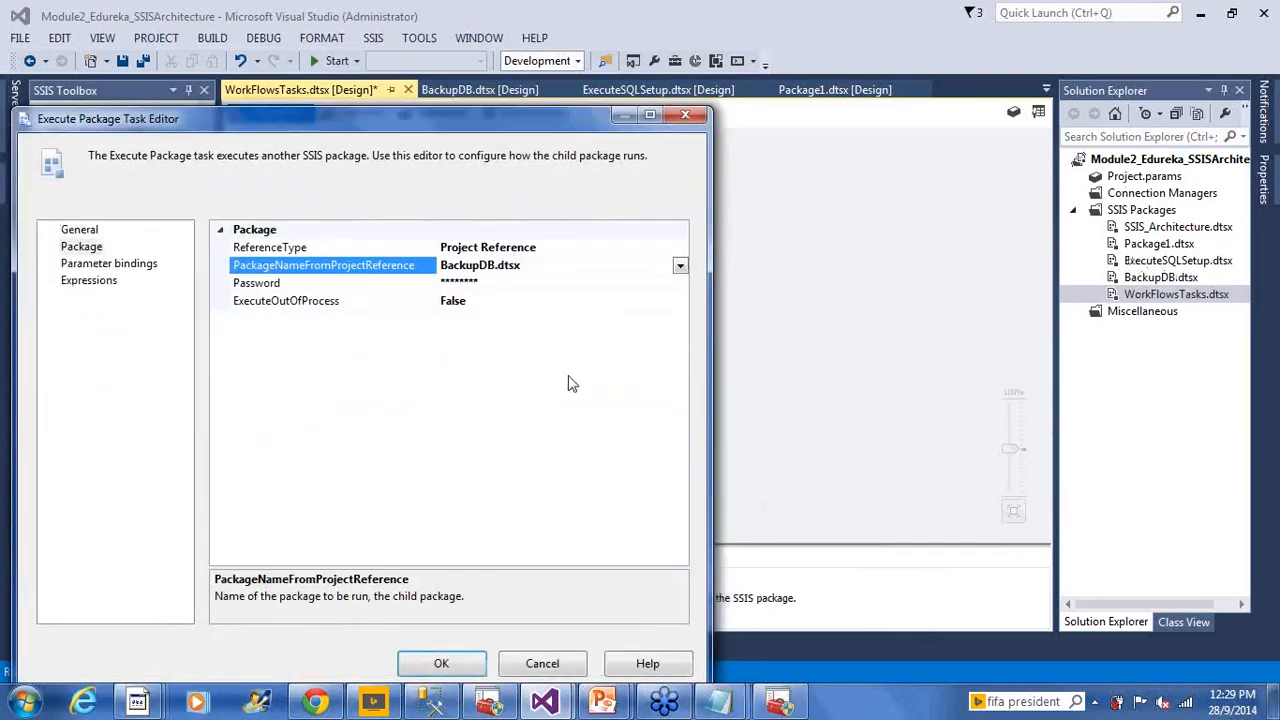
pyautogui.click(441, 664)
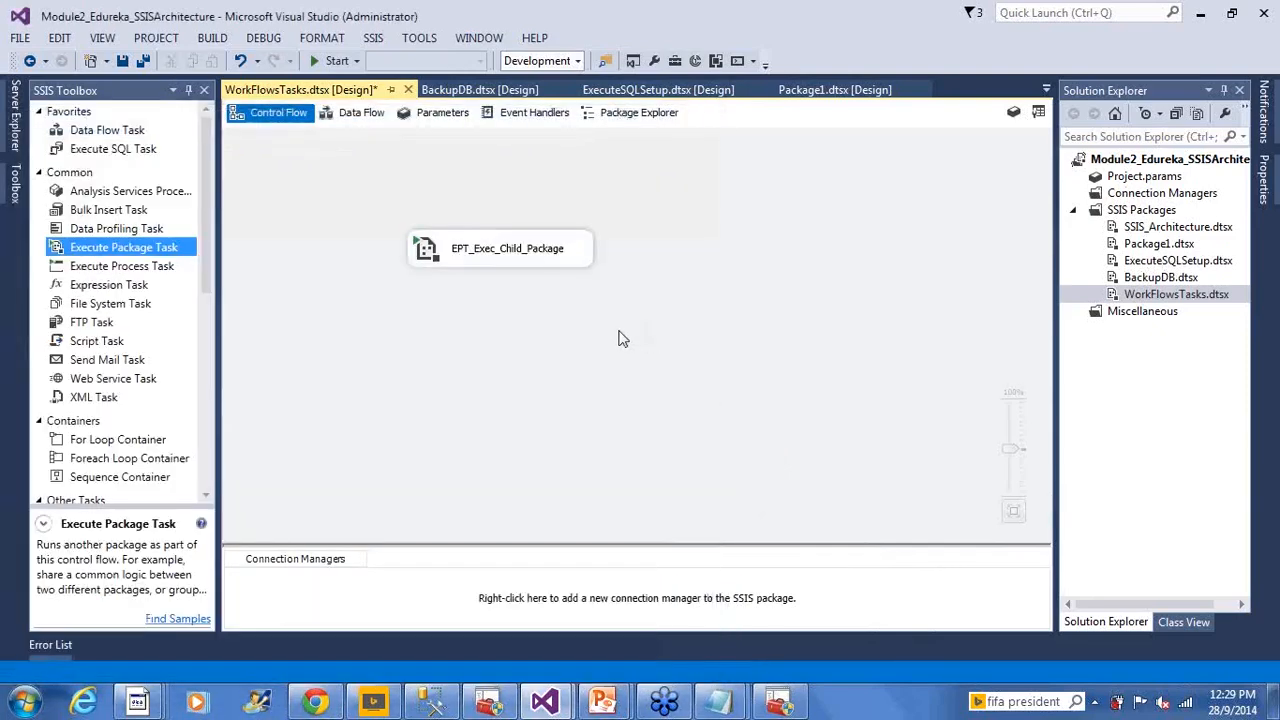
# Save WorkFlowsTasks.dtsx and open the BackupDB.dtsx package design
pyautogui.hotkey('ctrl', 's')
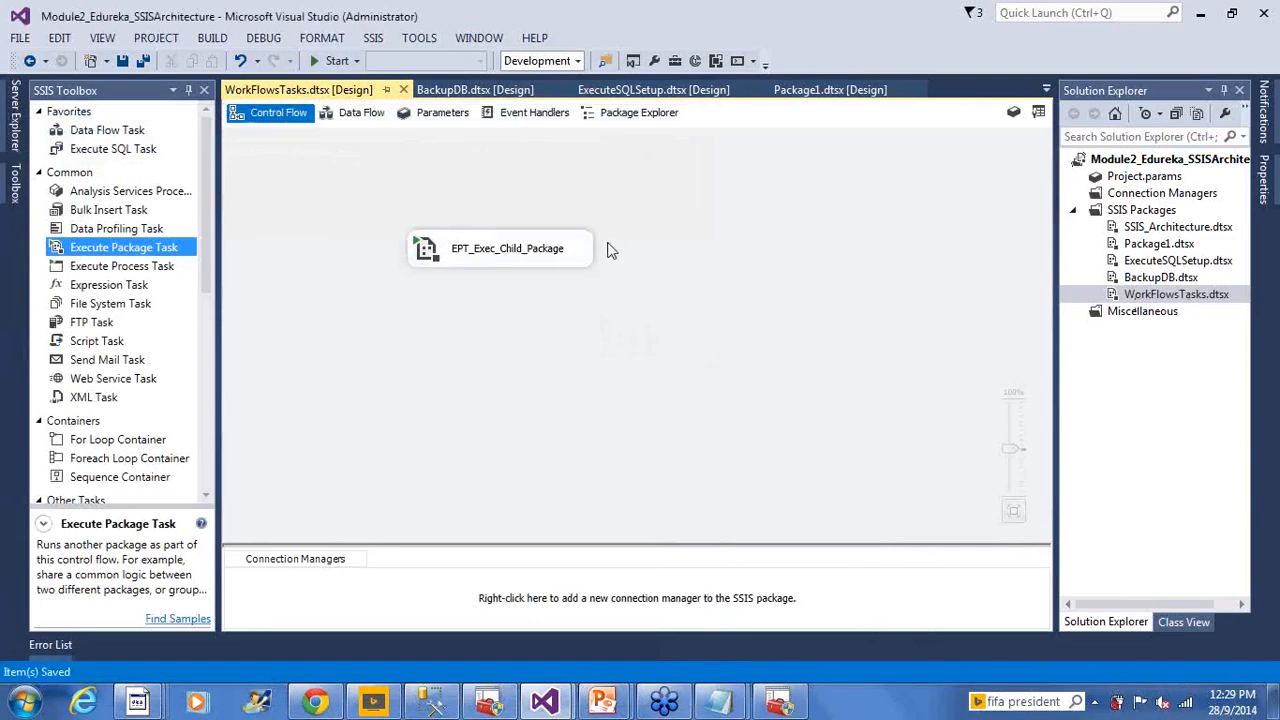
pyautogui.click(478, 262)
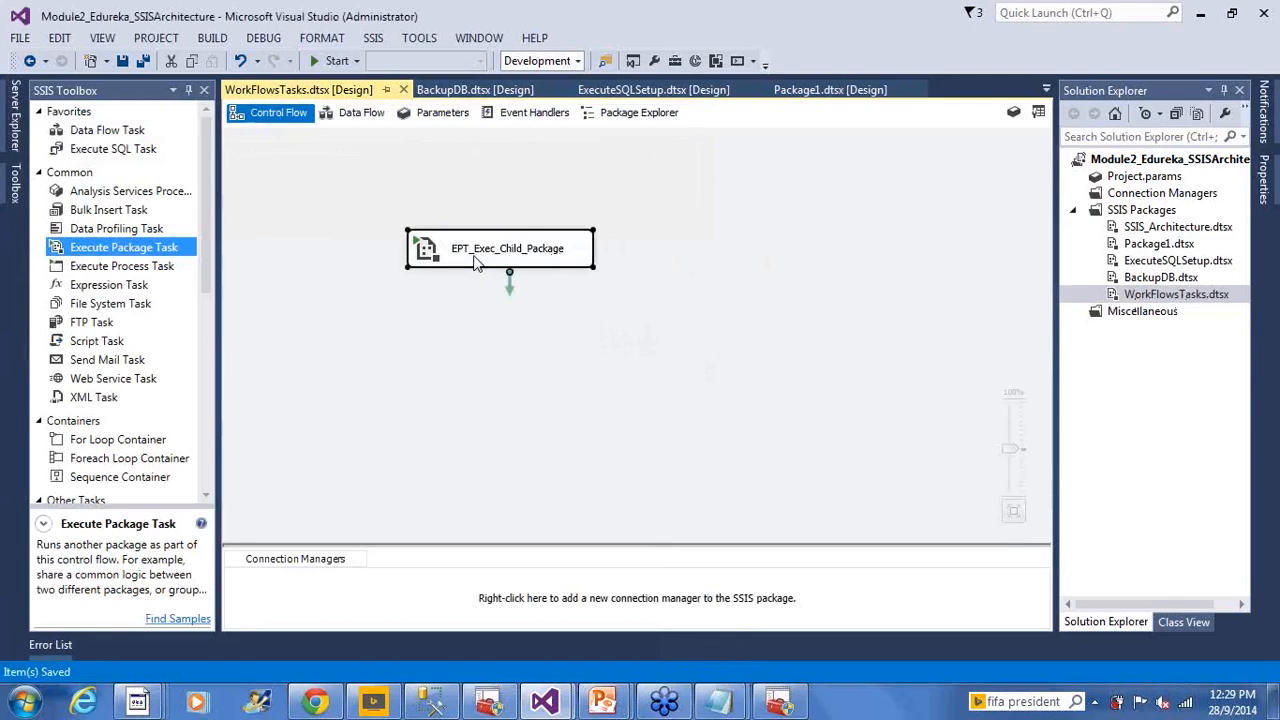
pyautogui.click(1140, 280)
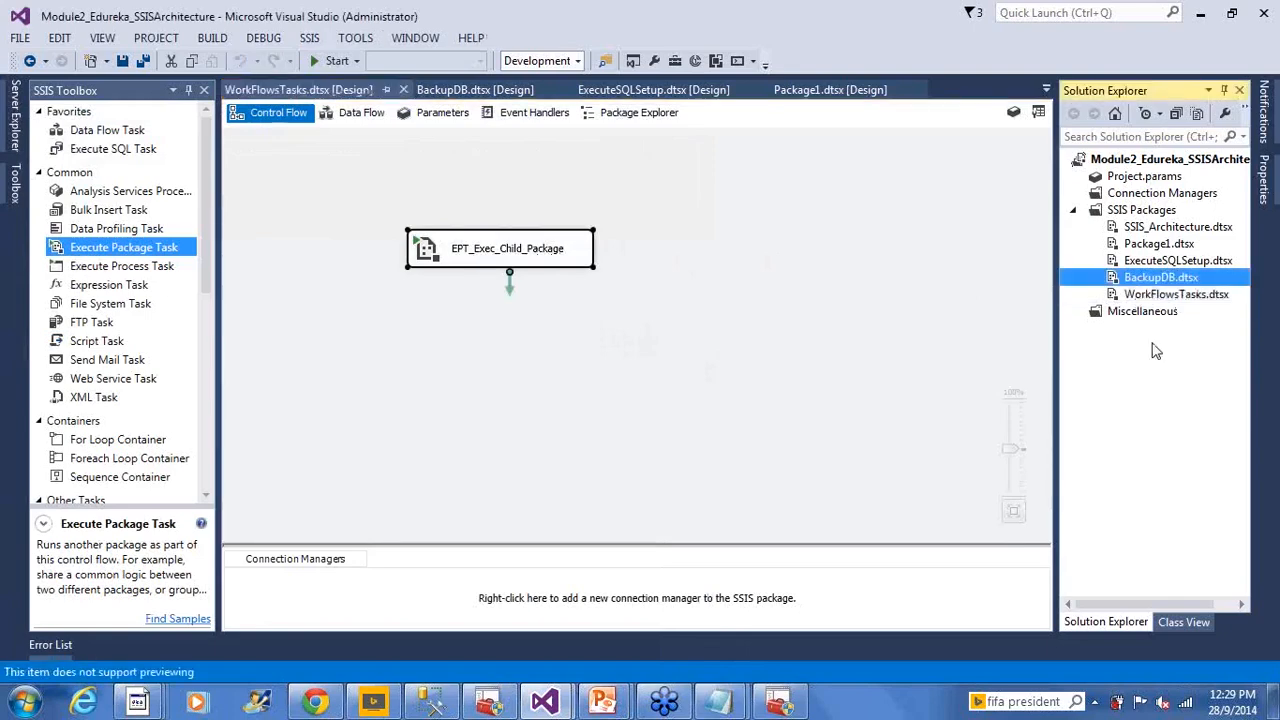
pyautogui.doubleClick(1117, 284)
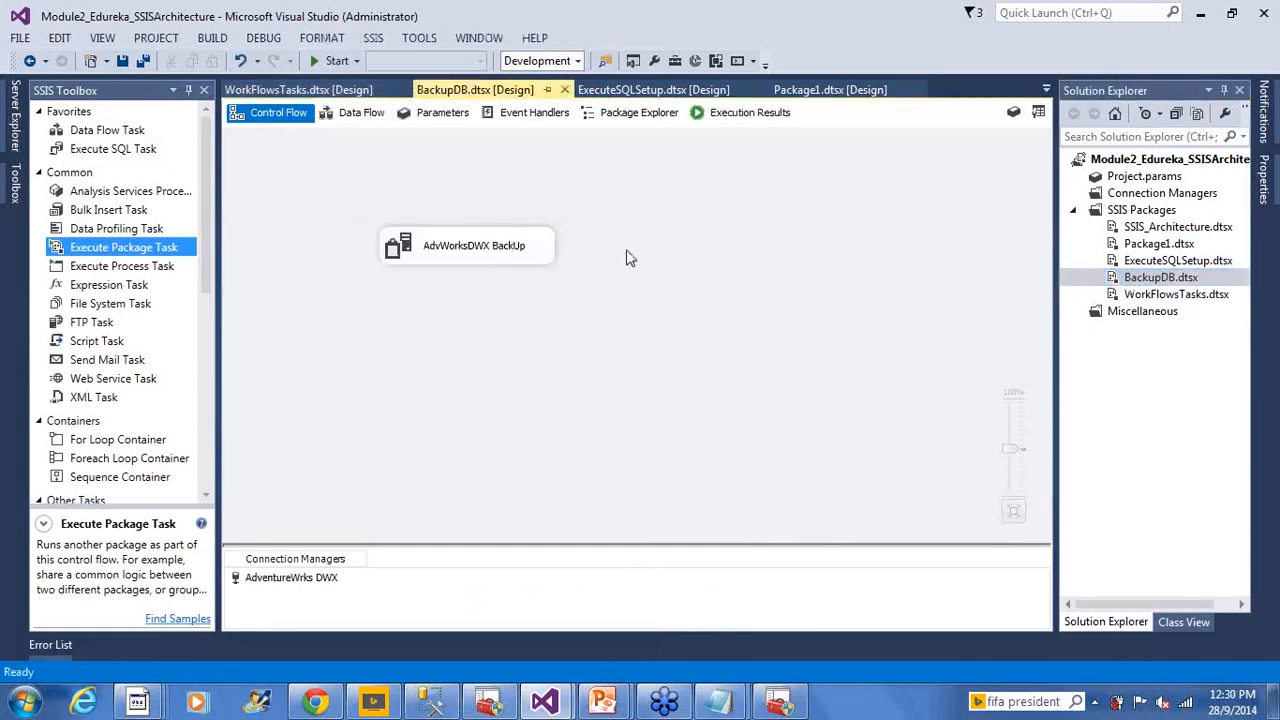
# Reopen WorkFlowsTasks.dtsx, then switch to the Explorer Backup folder
pyautogui.click(1137, 295)
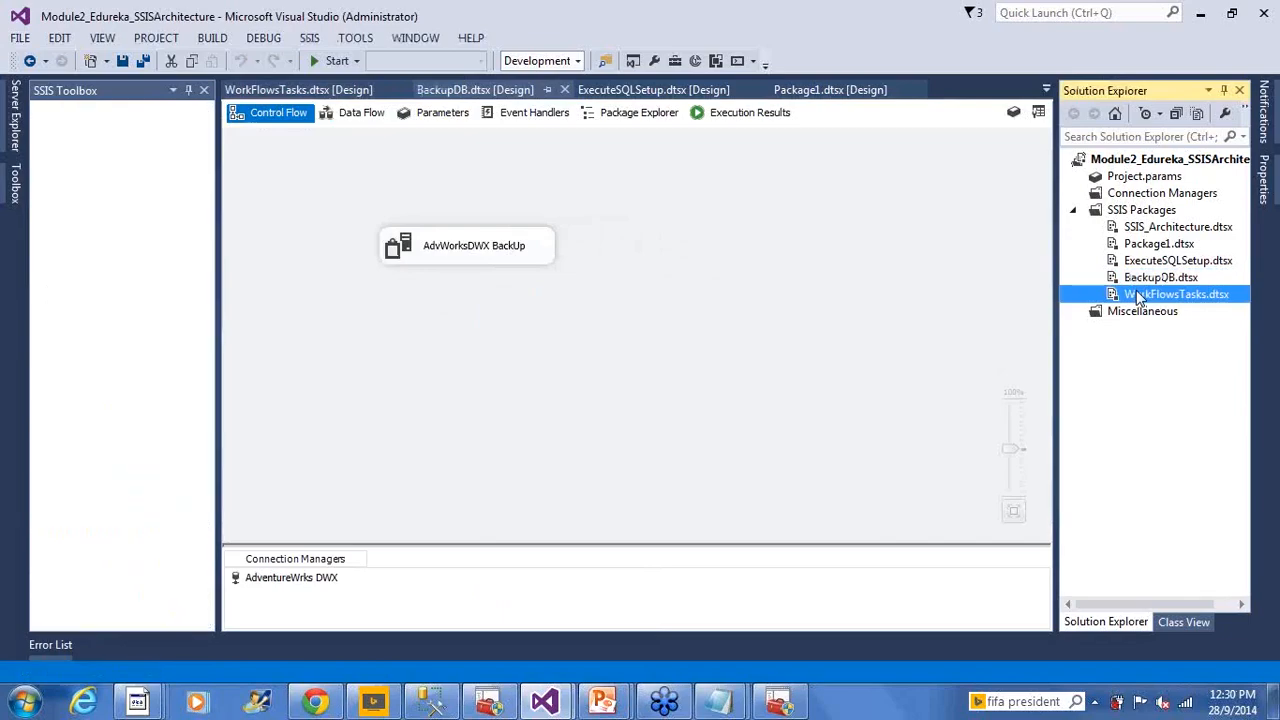
pyautogui.doubleClick(1137, 295)
pyautogui.hotkey('alt', 'Tab')
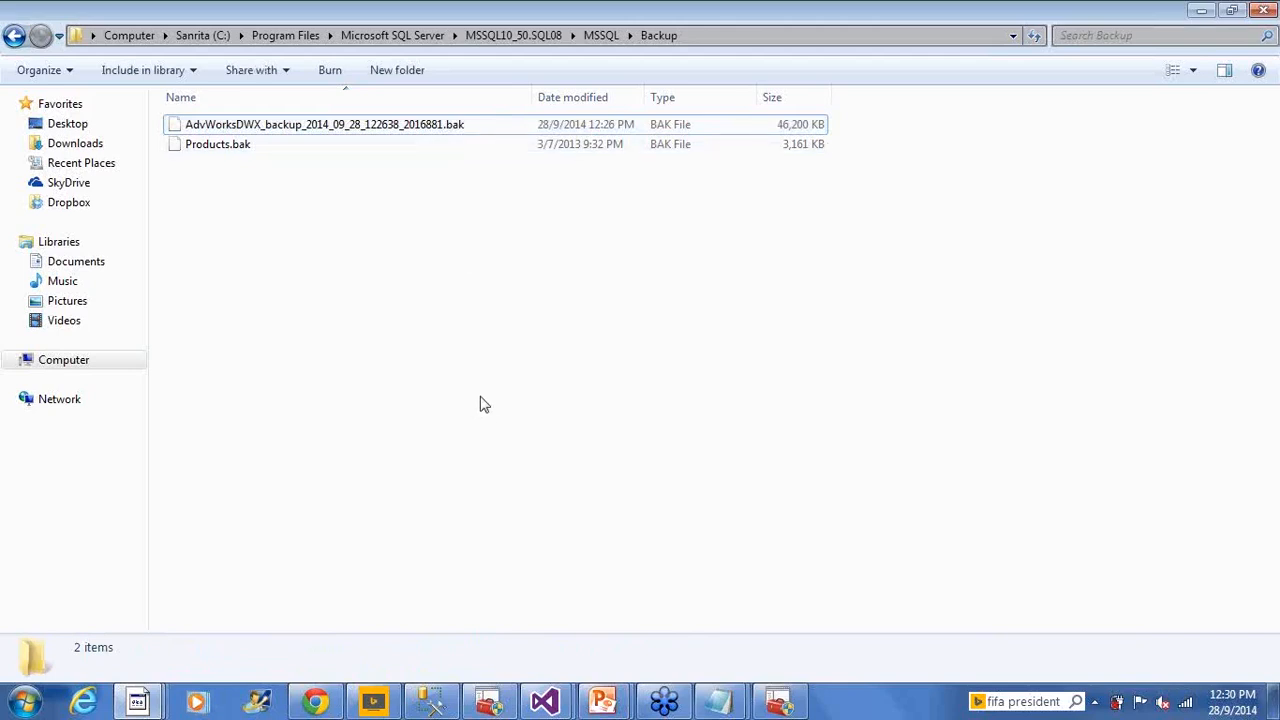
pyautogui.click(460, 130)
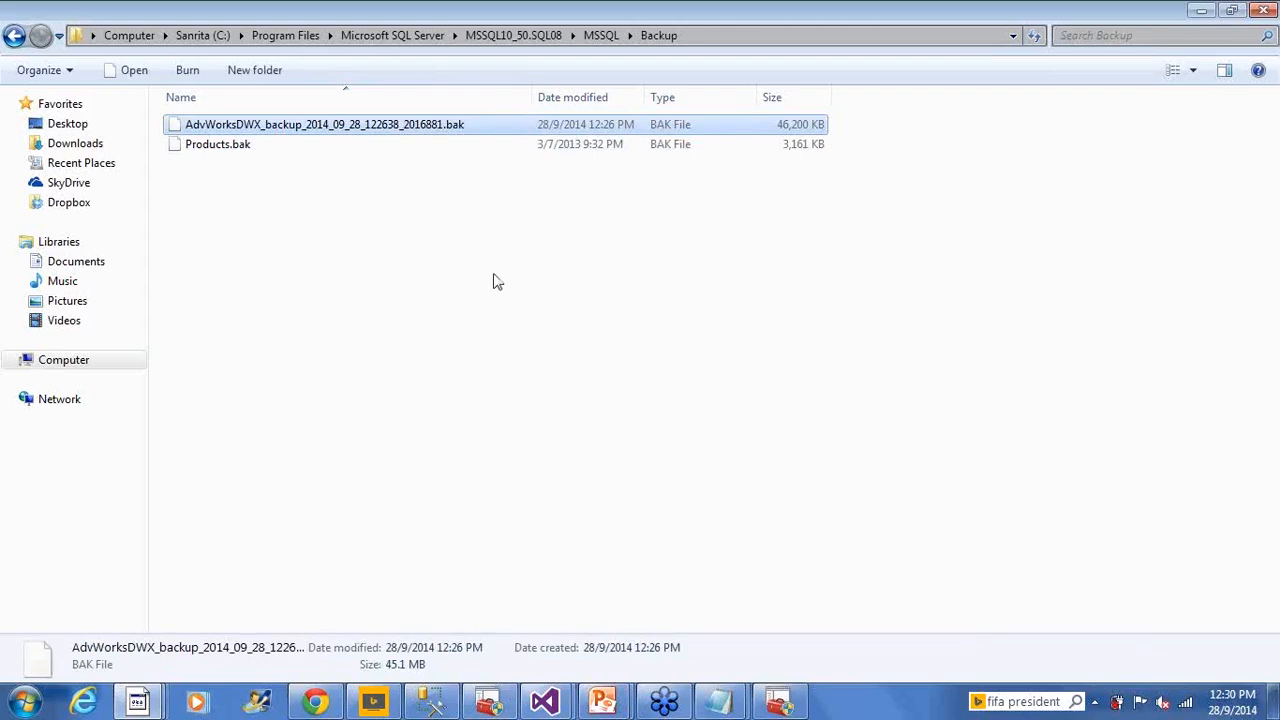
pyautogui.click(449, 201)
pyautogui.click(434, 129)
# Execute the WorkFlowsTasks.dtsx package from Solution Explorer in Visual Studio
pyautogui.hotkey('alt', 'Tab')
pyautogui.hotkey('alt', 'Tab')
pyautogui.rightClick(1141, 297)
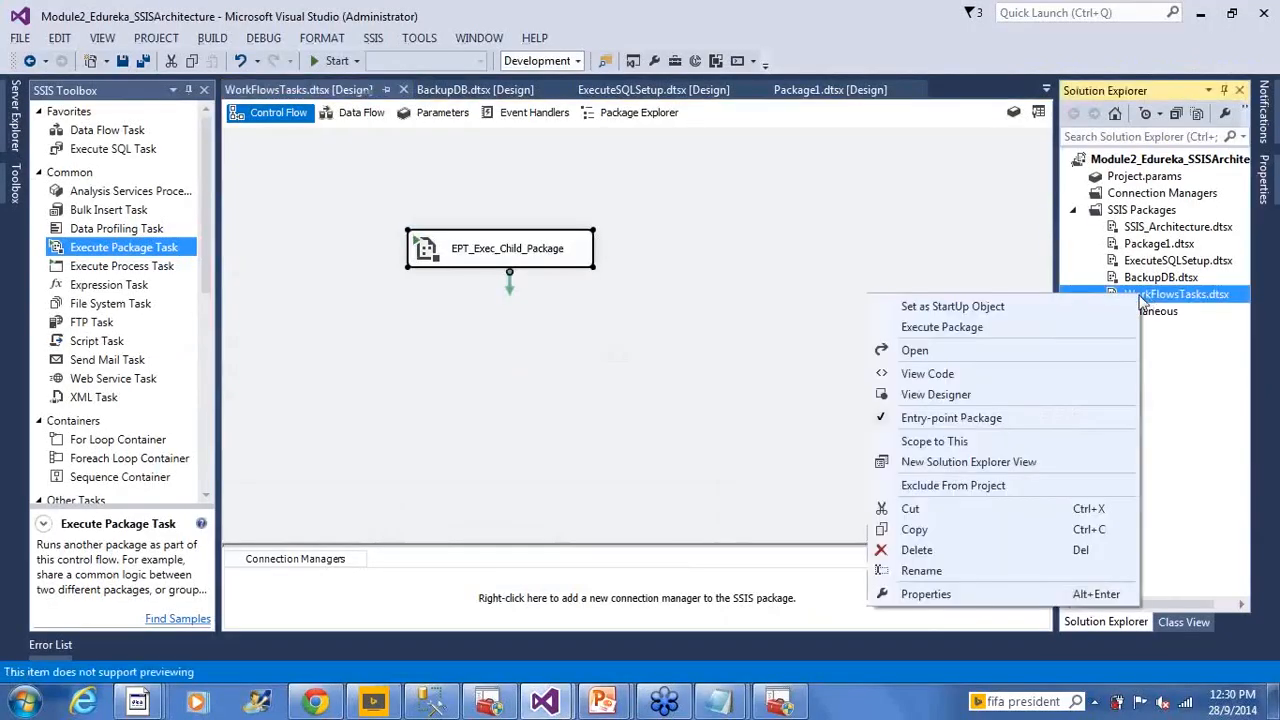
pyautogui.click(1012, 327)
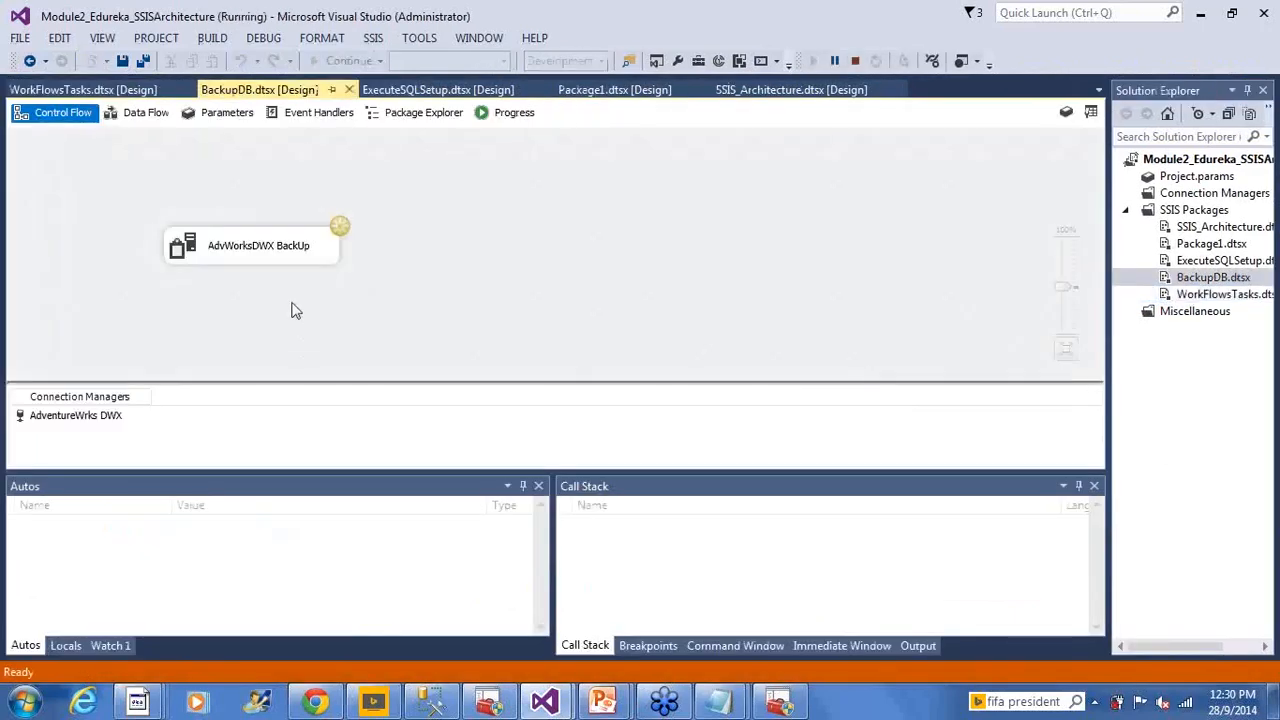
# Check the BackupDB and WorkFlowsTasks progress logs, confirming the AdvWorksDWX backup completed 100 percent
pyautogui.click(1220, 296)
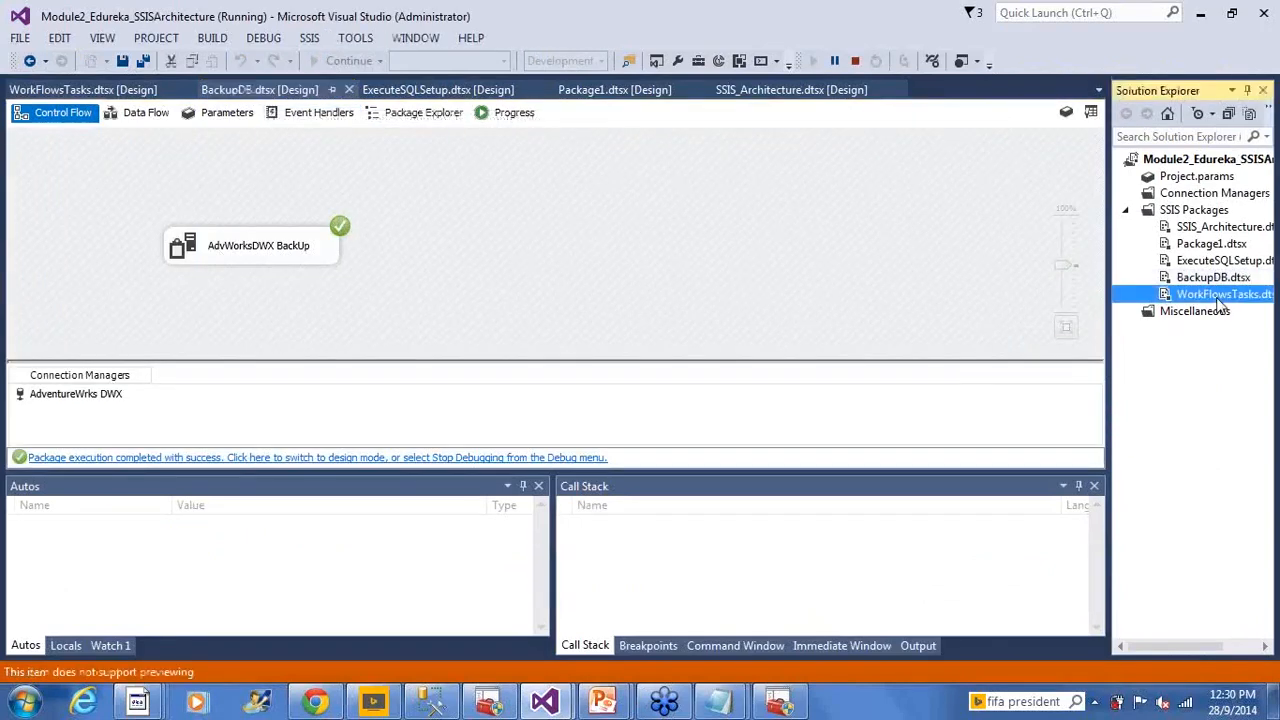
pyautogui.click(103, 92)
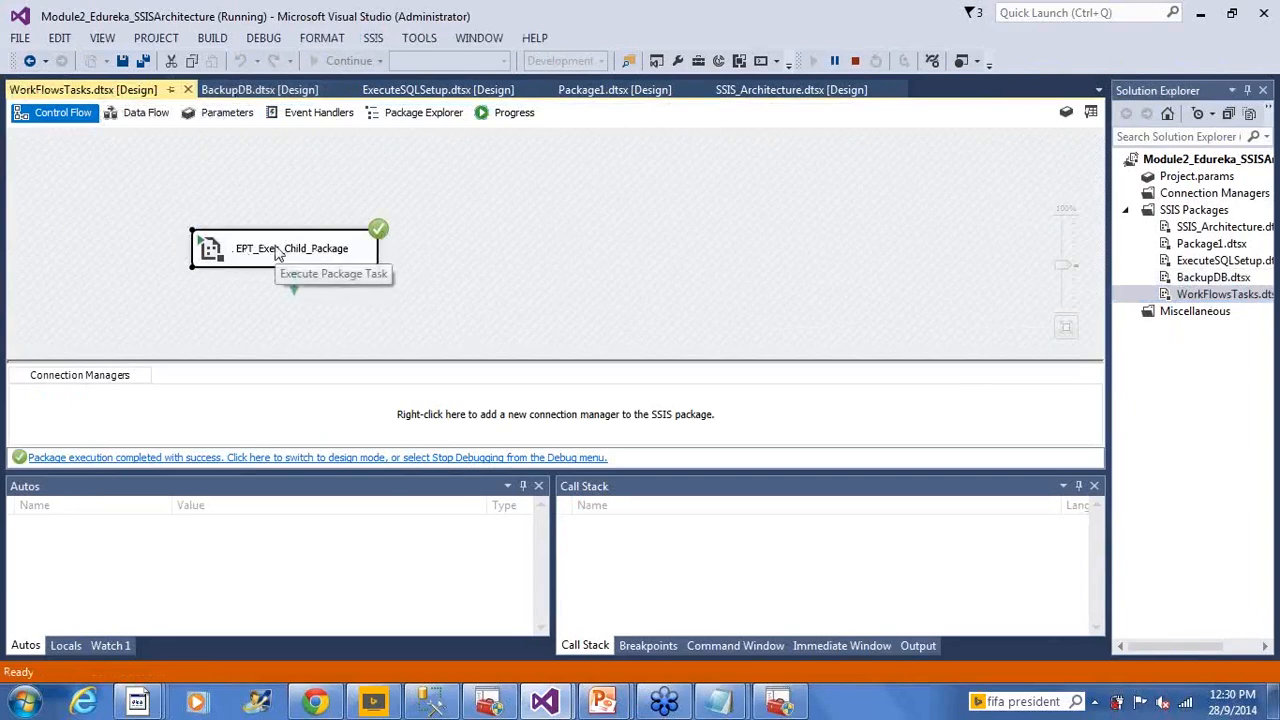
pyautogui.click(243, 90)
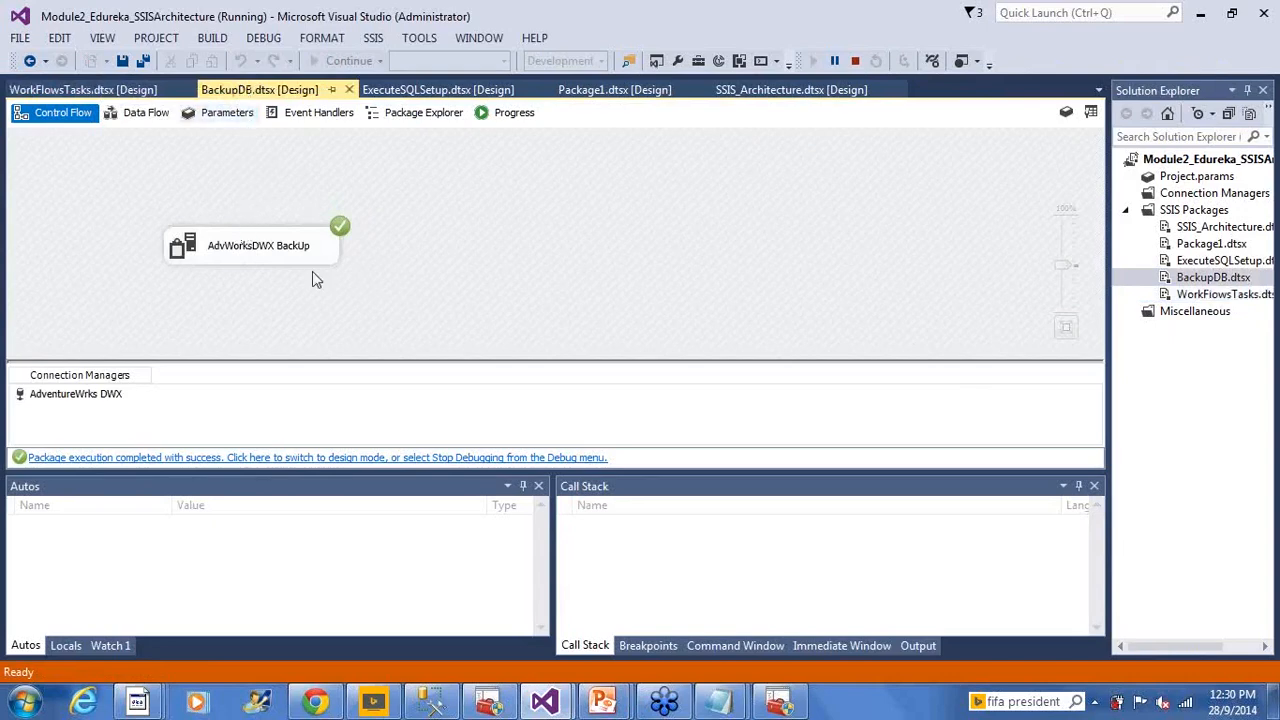
pyautogui.click(508, 113)
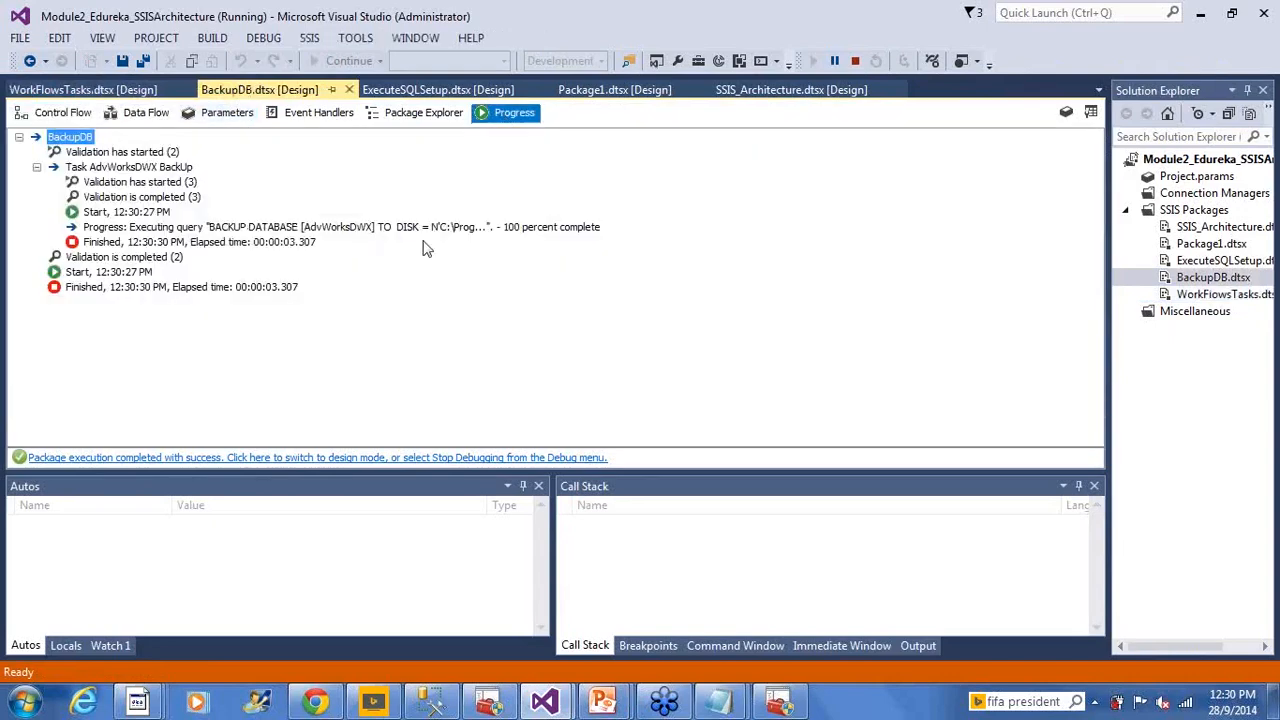
pyautogui.click(122, 89)
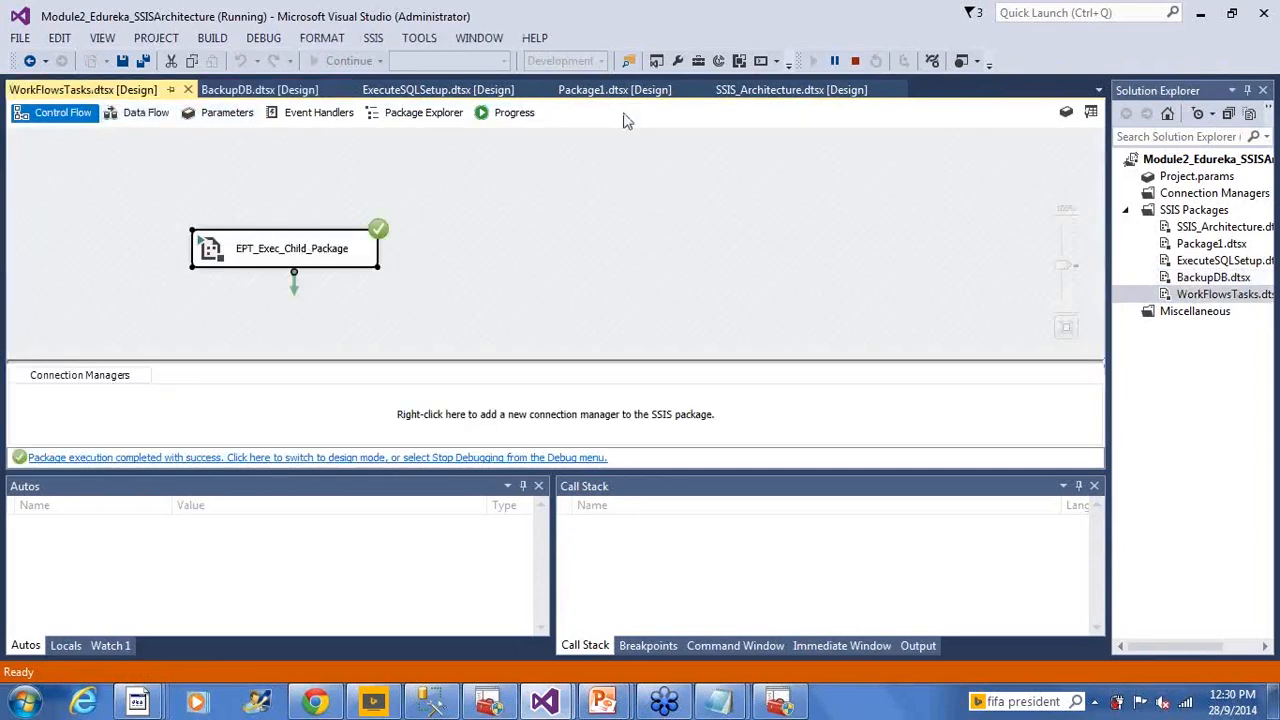
pyautogui.click(512, 113)
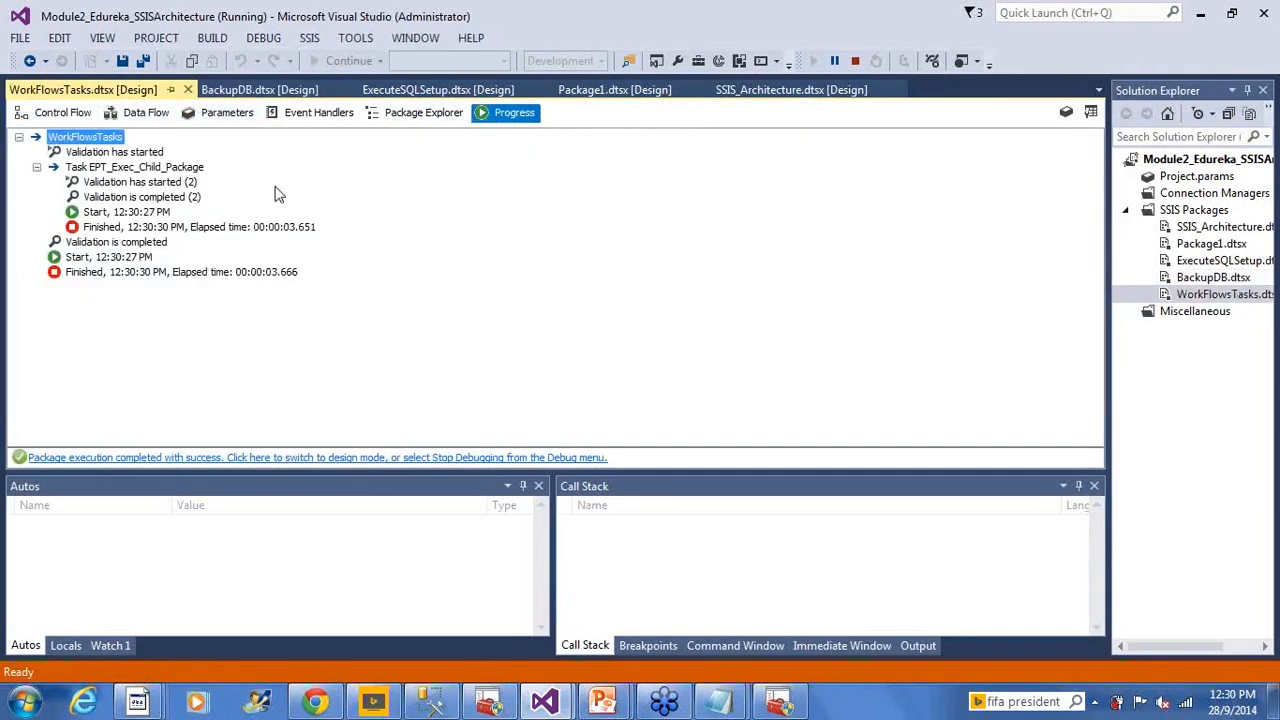
pyautogui.click(68, 114)
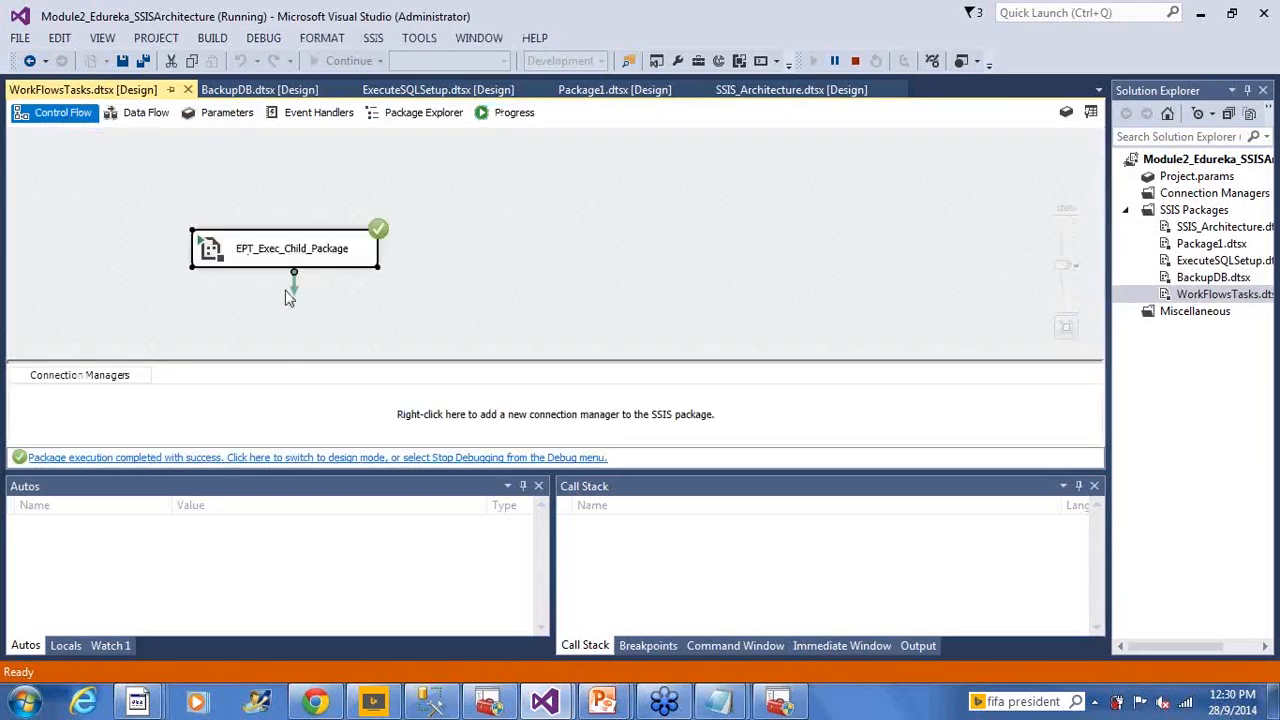
pyautogui.click(268, 91)
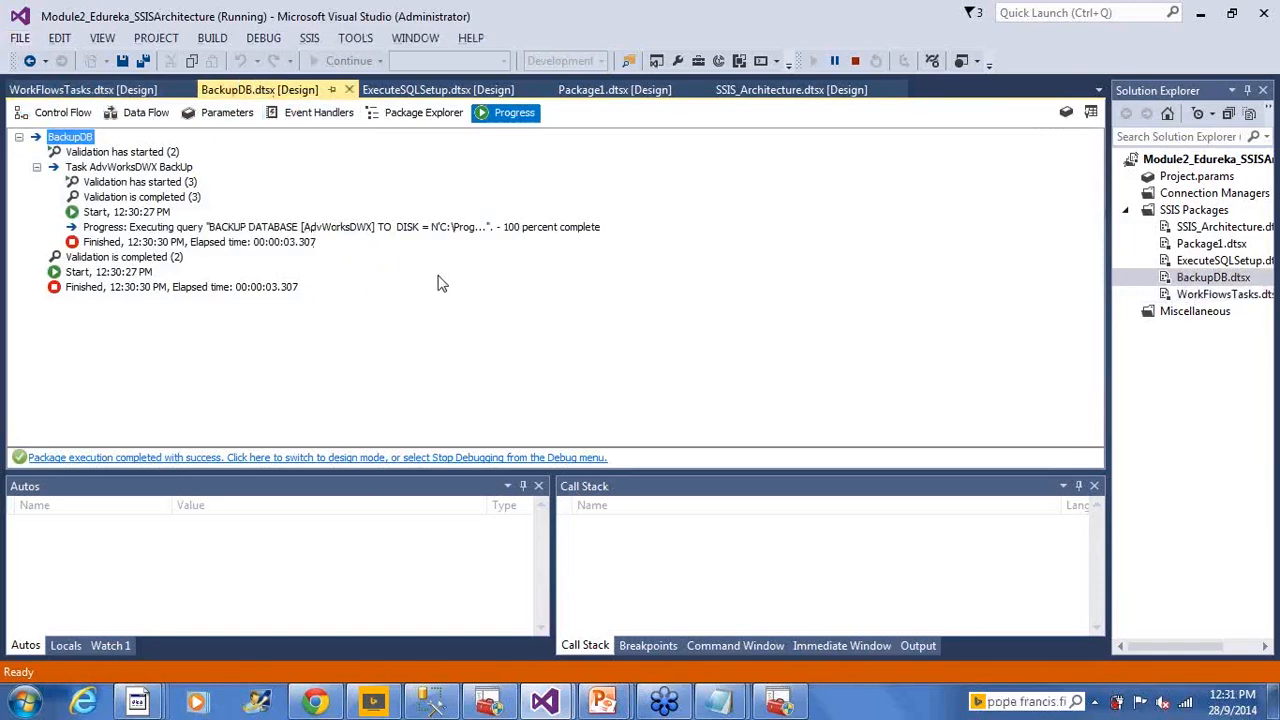
# In the Backup folder, compare the earlier AdvWorksDWX backup with the new 12:30 PM one
pyautogui.hotkey('alt', 'Tab')
pyautogui.hotkey('alt', 'Tab')
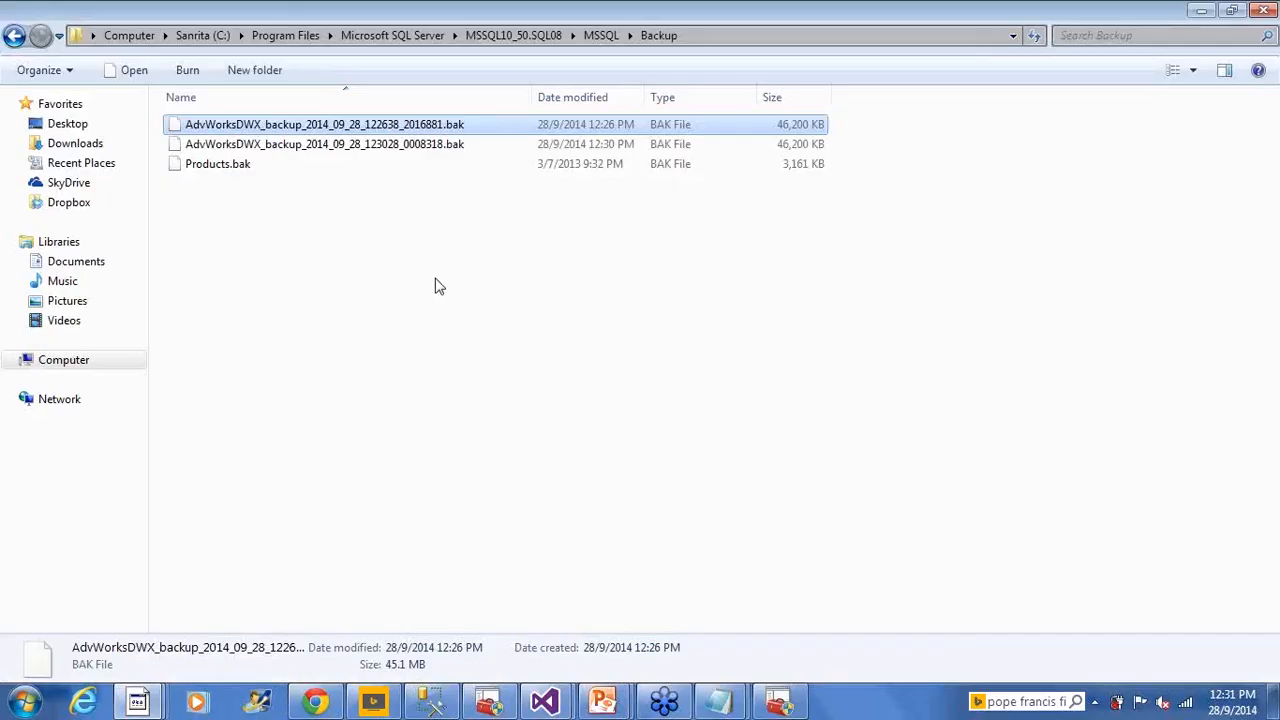
pyautogui.click(432, 127)
pyautogui.click(384, 152)
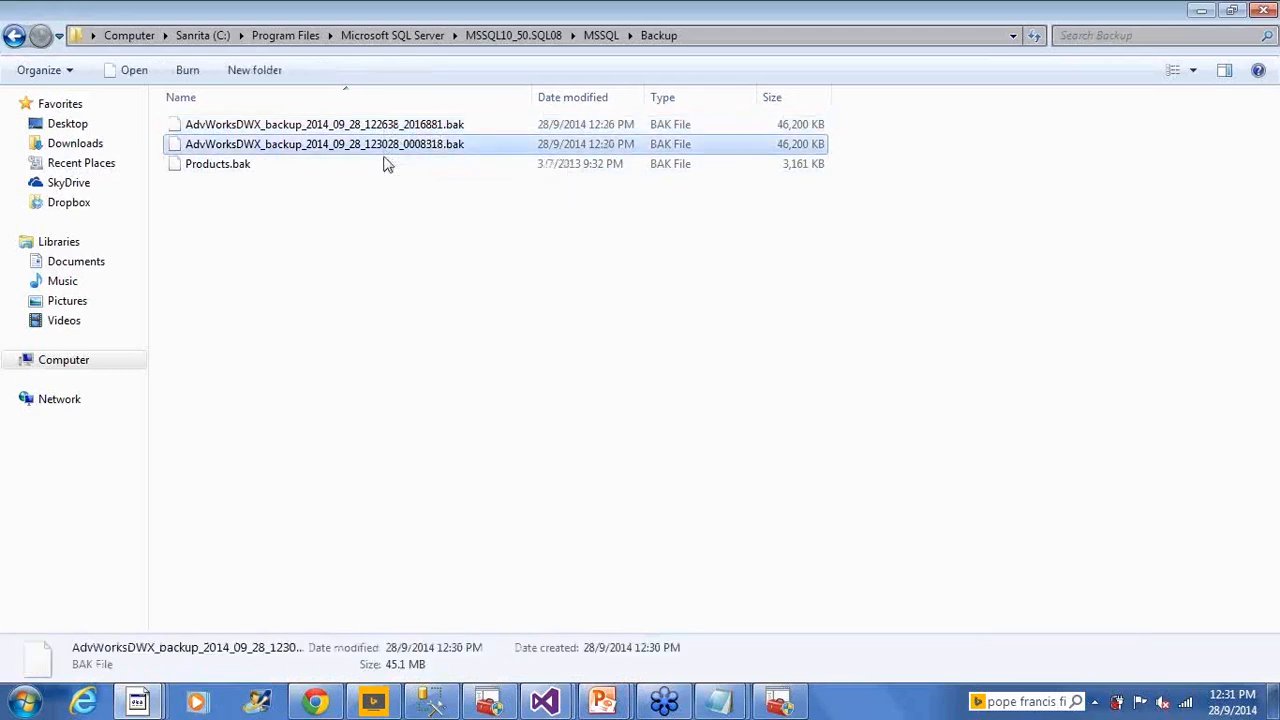
pyautogui.click(522, 486)
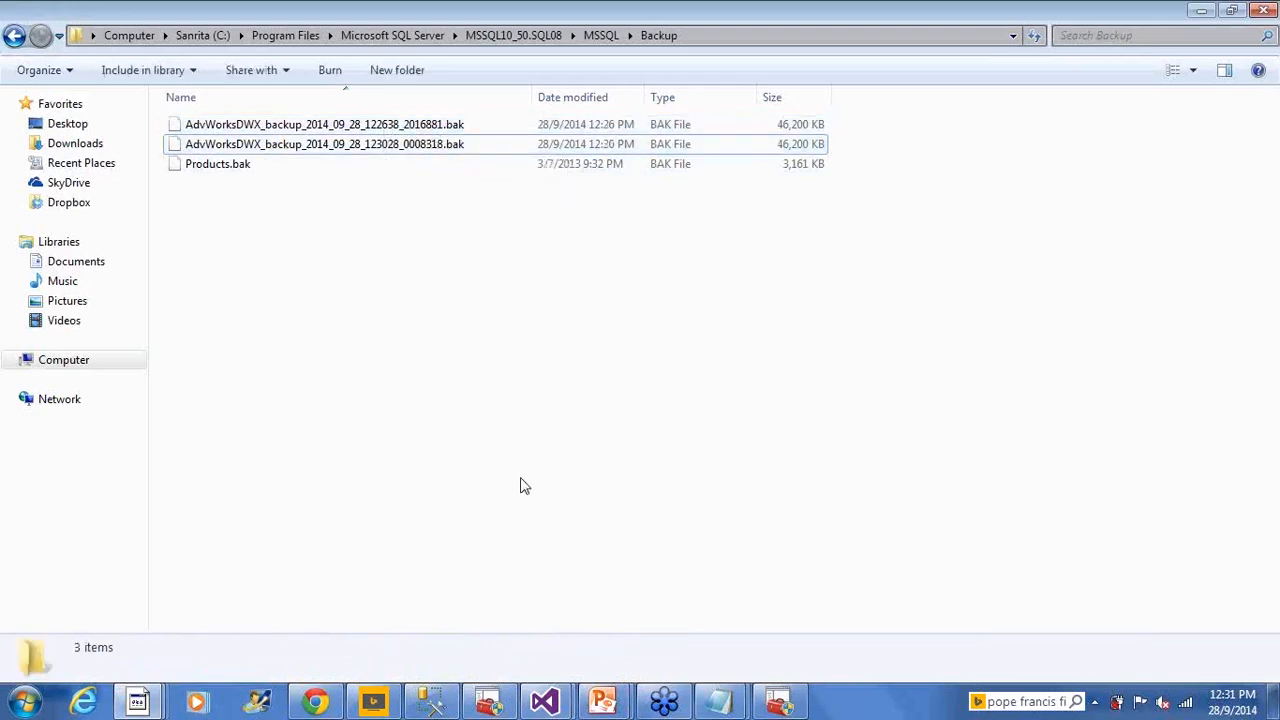
pyautogui.hotkey('alt', 'Tab')
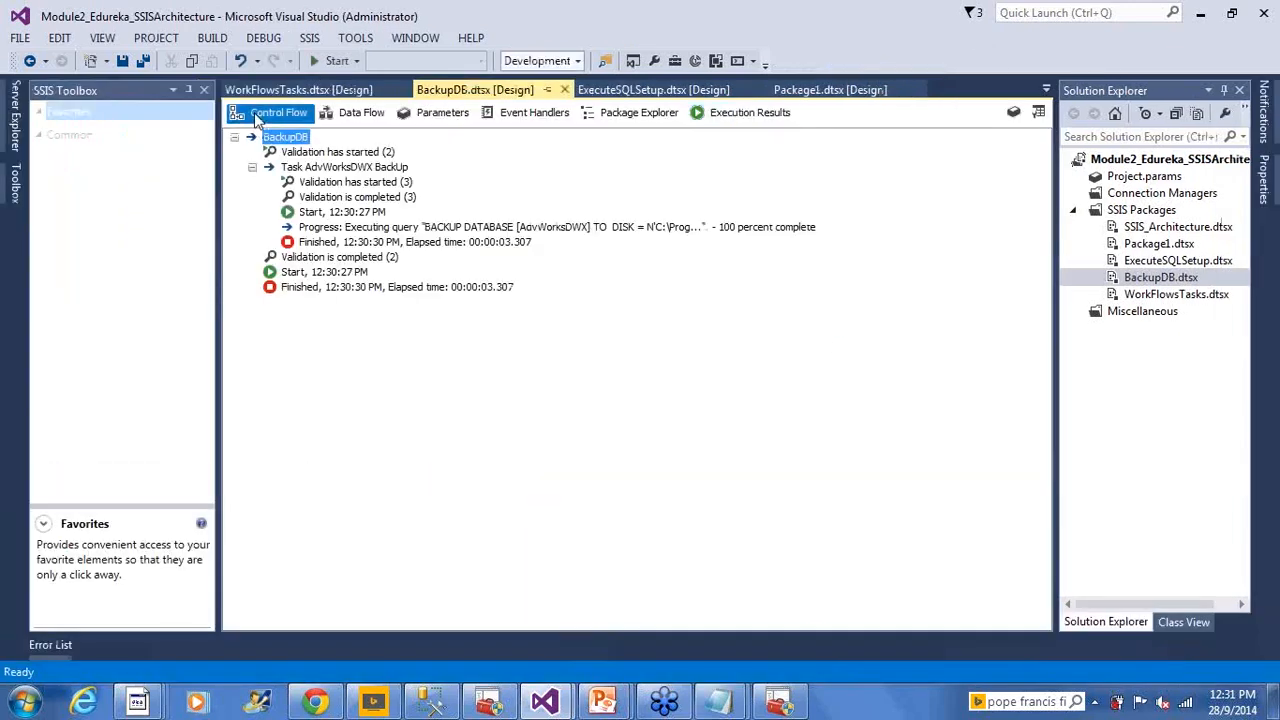
# Show BackupDB.dtsx's control flow with the AdvWorksDWX BackUp task
pyautogui.click(265, 112)
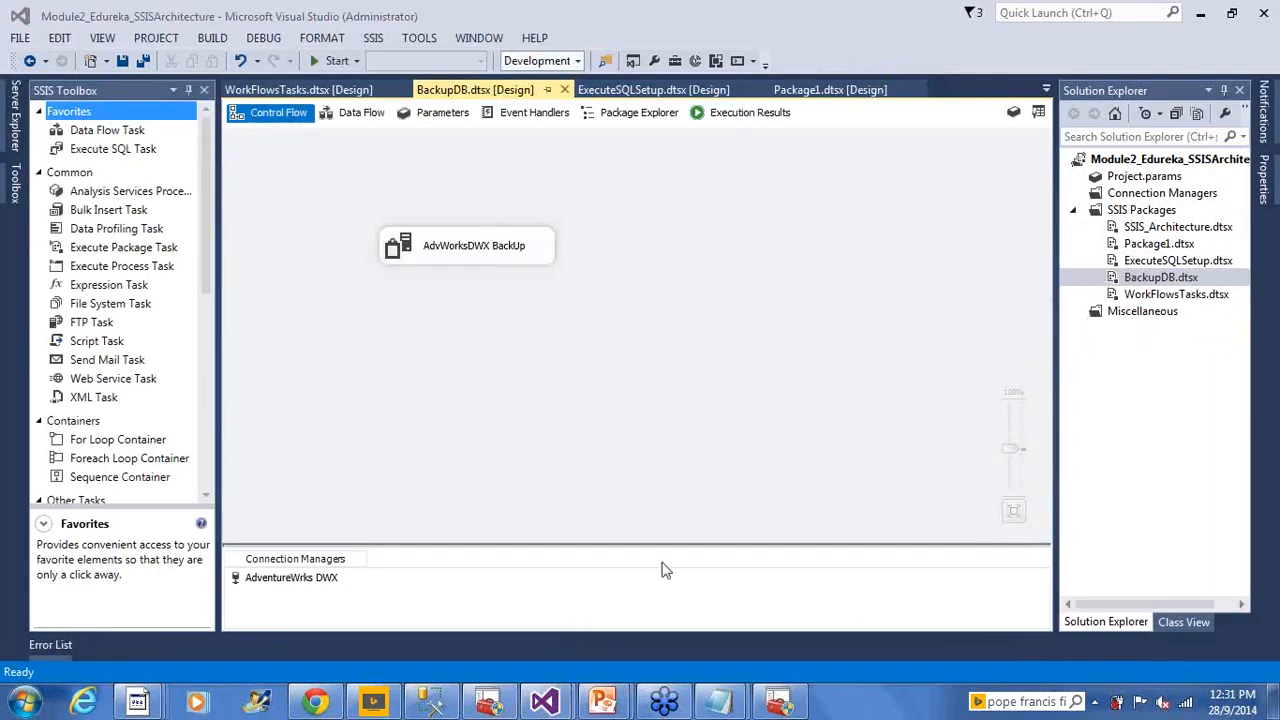
pyautogui.moveTo(703, 703)
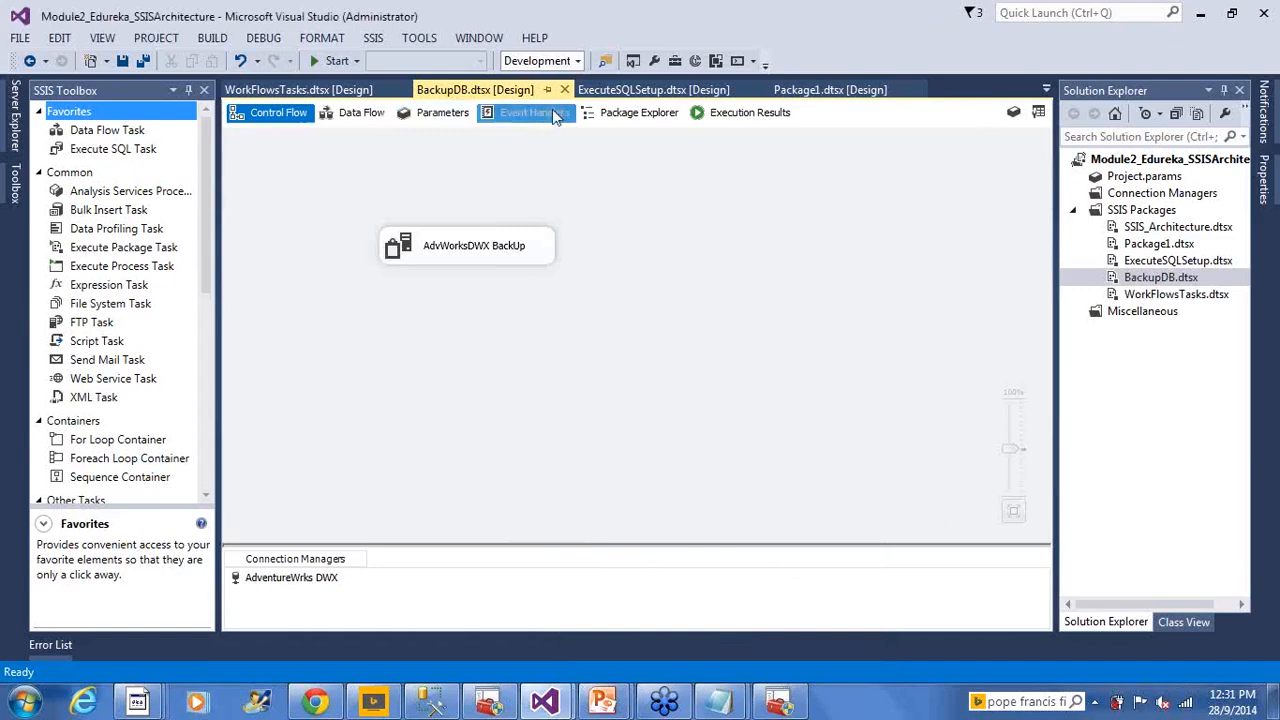
# Switch to ExecuteSQLSetup.dtsx and show the DFT_Load_Employee_NewHires task's properties
pyautogui.click(650, 90)
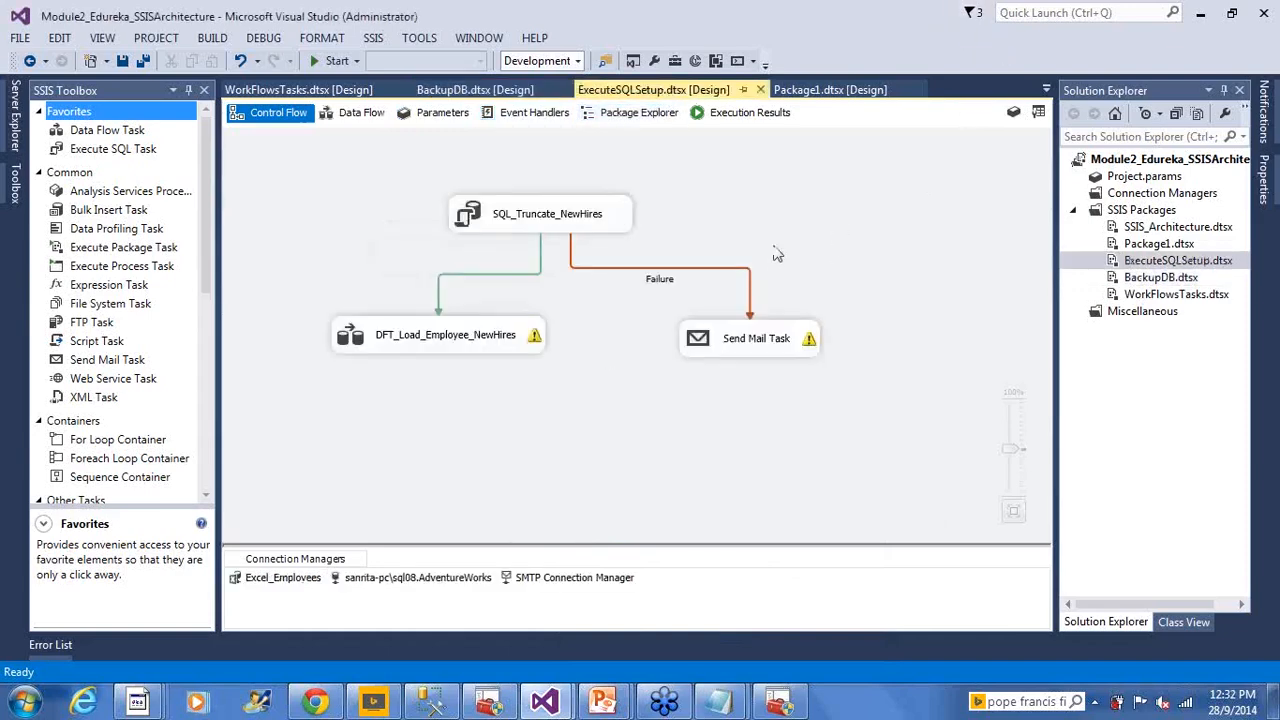
pyautogui.rightClick(346, 328)
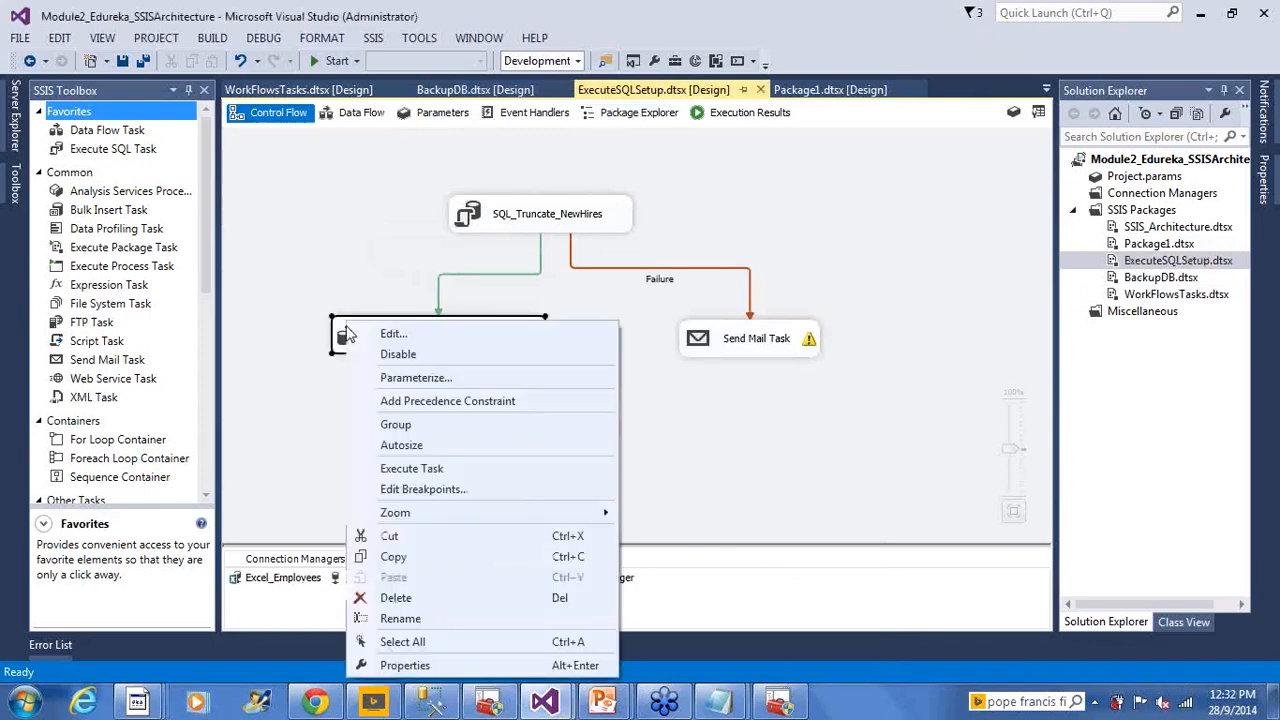
pyautogui.click(484, 368)
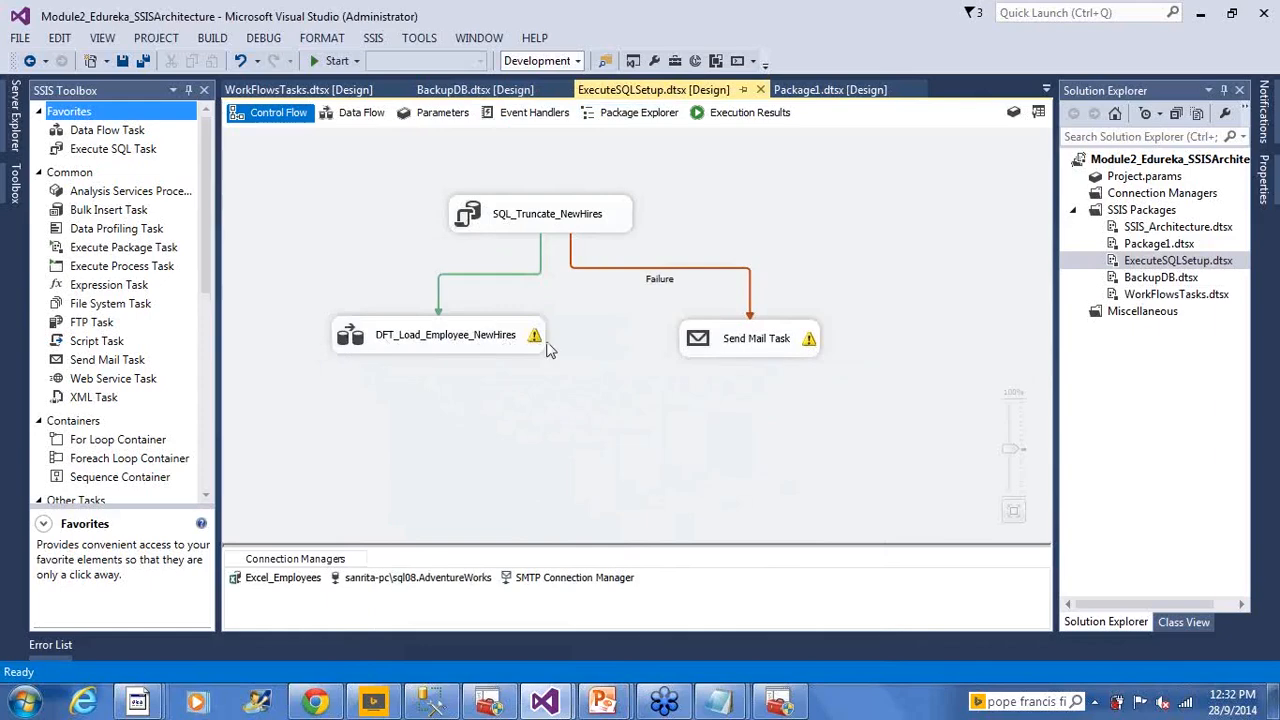
pyautogui.rightClick(350, 338)
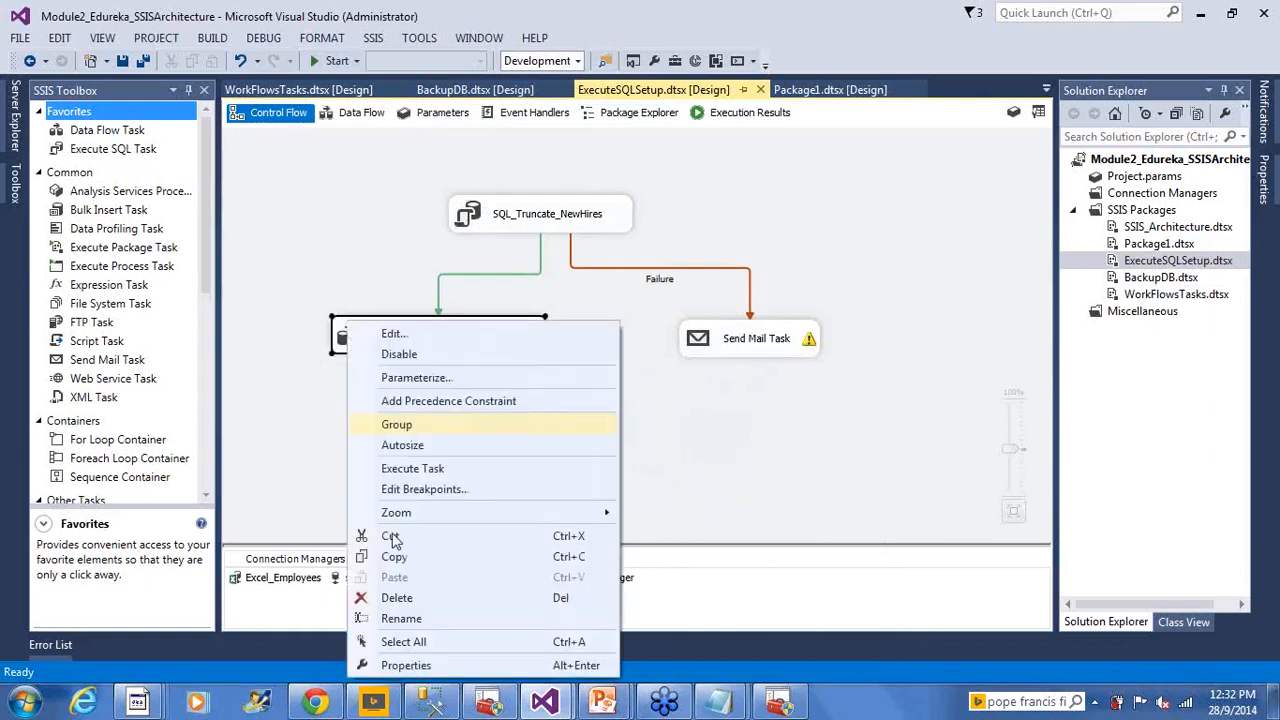
pyautogui.click(420, 665)
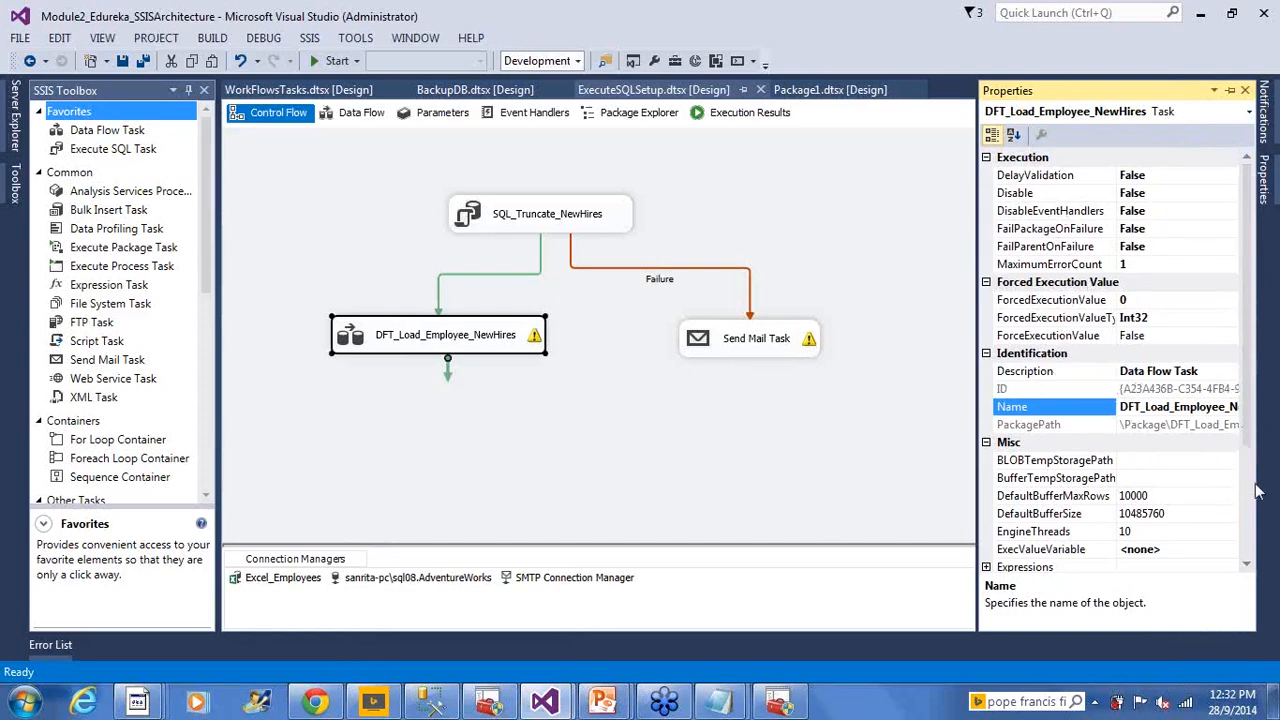
# Scroll through the DFT_Load_Employee_NewHires execution, misc and transaction properties
pyautogui.click(1247, 565)
pyautogui.click(1247, 565)
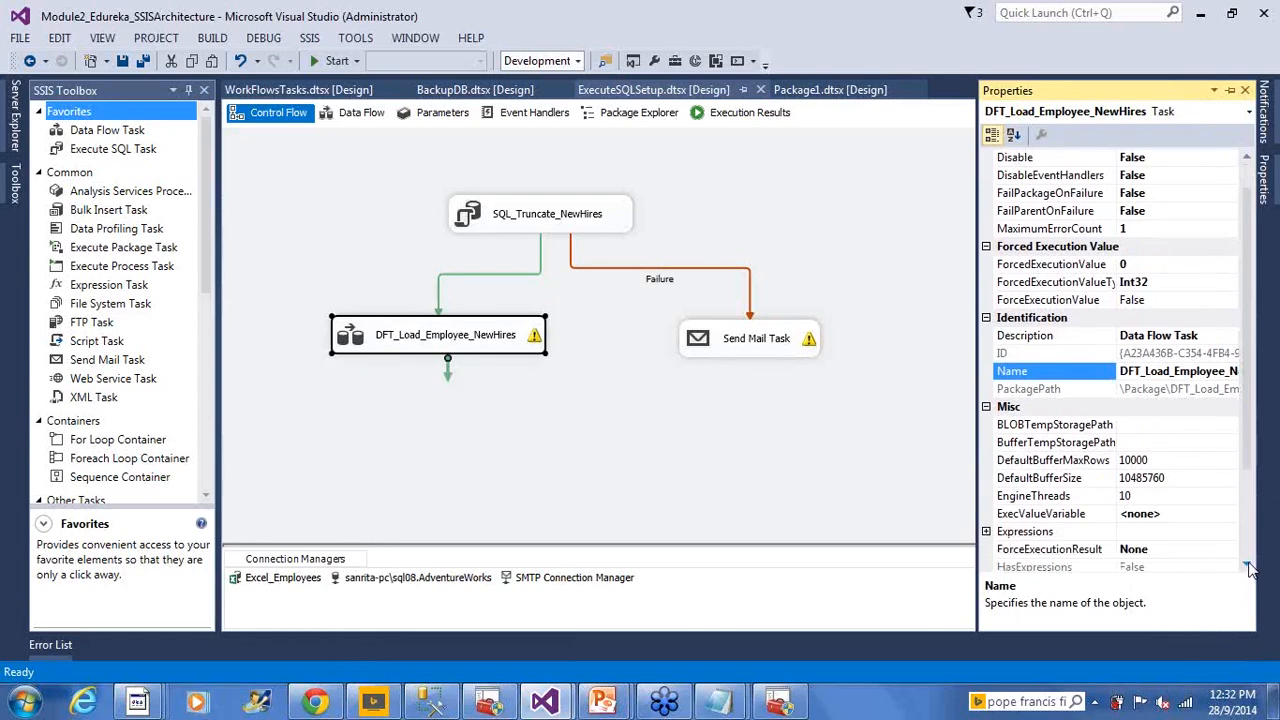
pyautogui.click(1247, 565)
pyautogui.click(1247, 565)
pyautogui.click(1247, 565)
pyautogui.click(1247, 565)
pyautogui.click(1247, 565)
pyautogui.click(1247, 565)
pyautogui.click(1247, 565)
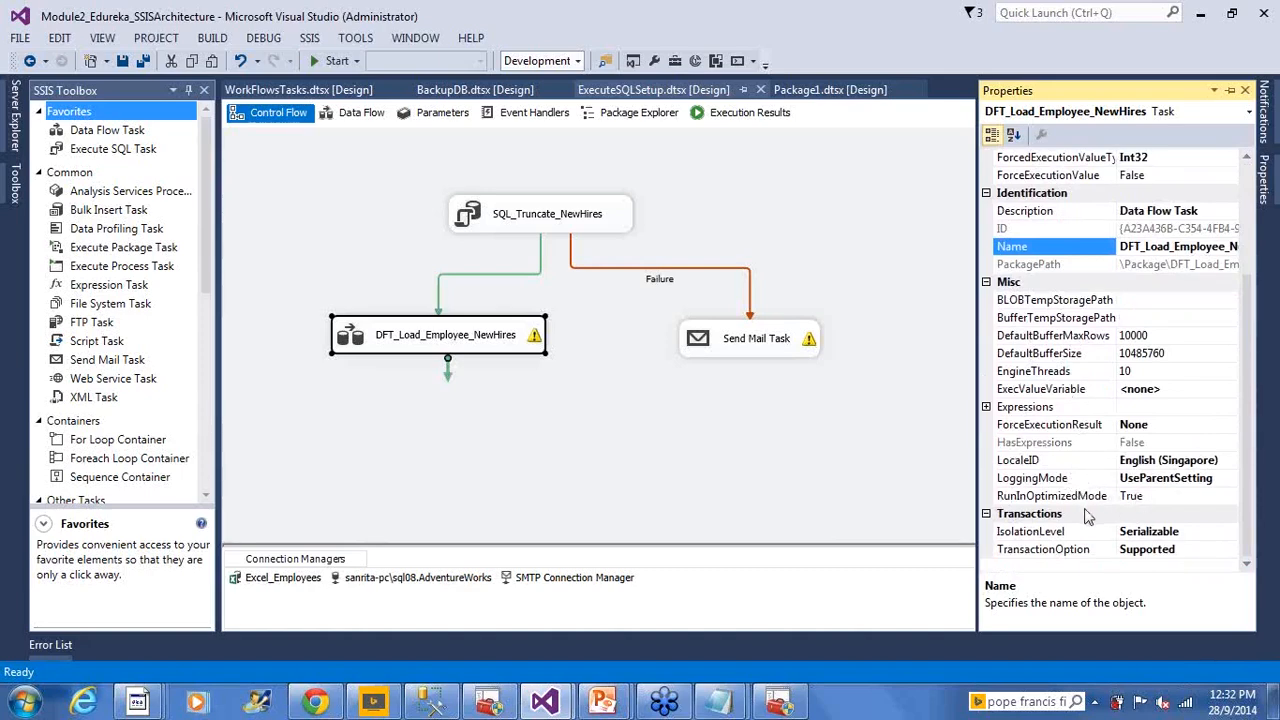
pyautogui.scroll(2, 1245, 490)
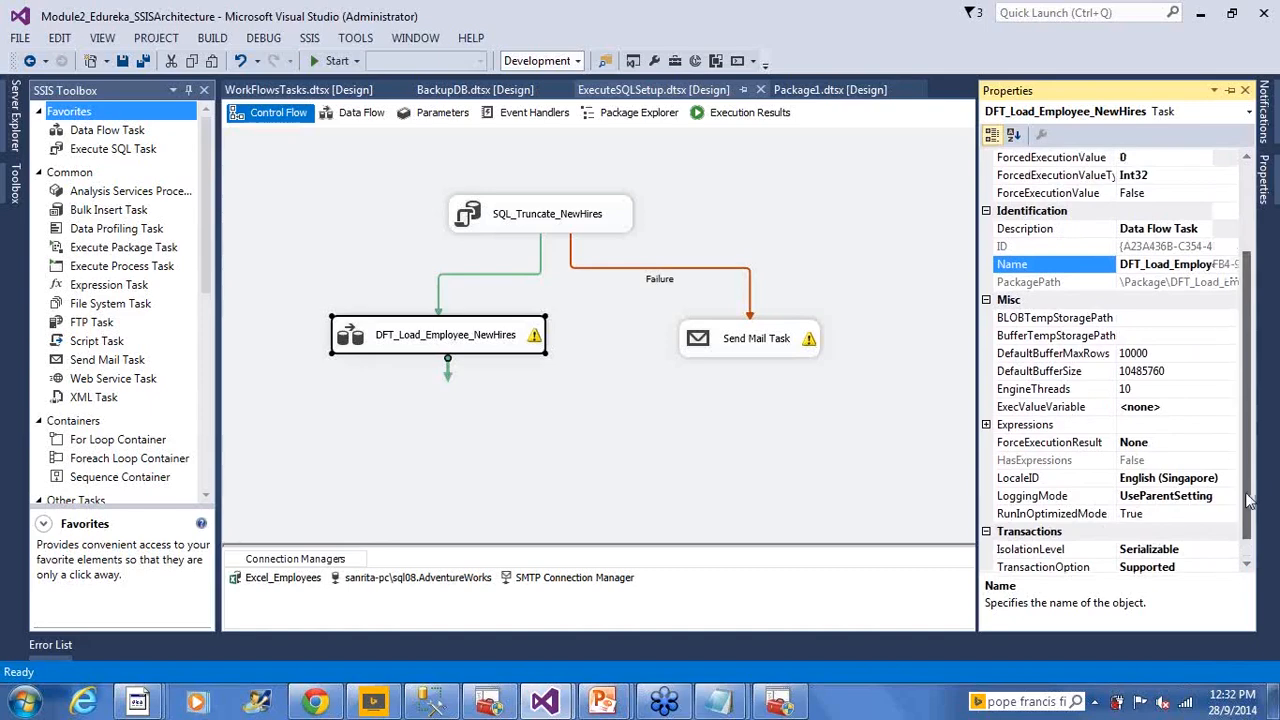
pyautogui.moveTo(1247, 480); pyautogui.dragTo(1222, 385)
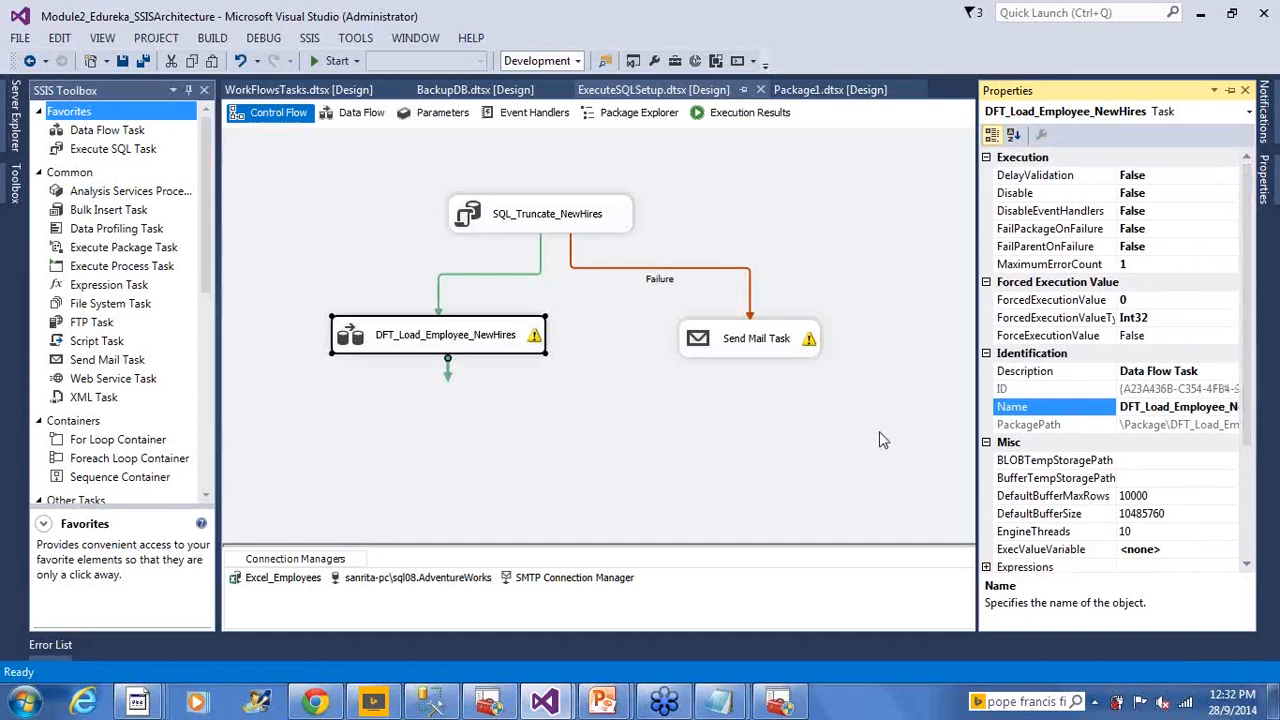
# Reopen the task's properties, then deselect it so Solution Explorer lists the five packages
pyautogui.rightClick(447, 341)
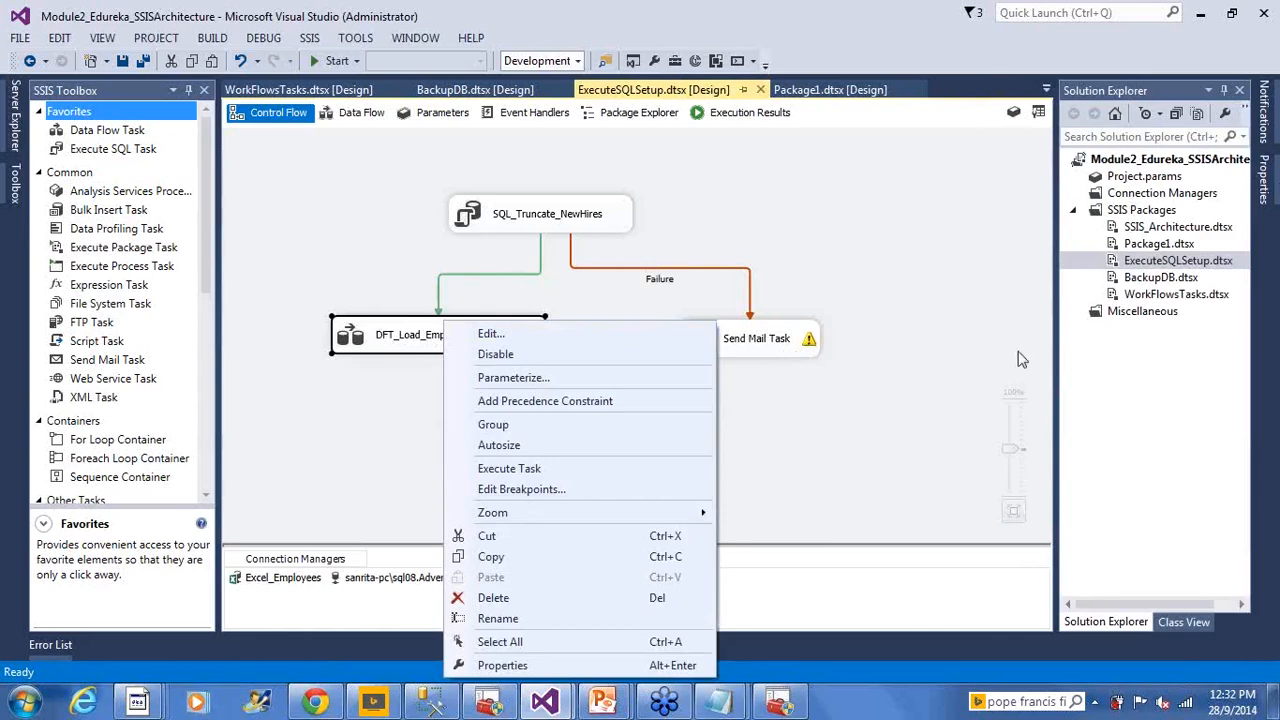
pyautogui.click(697, 397)
pyautogui.rightClick(364, 340)
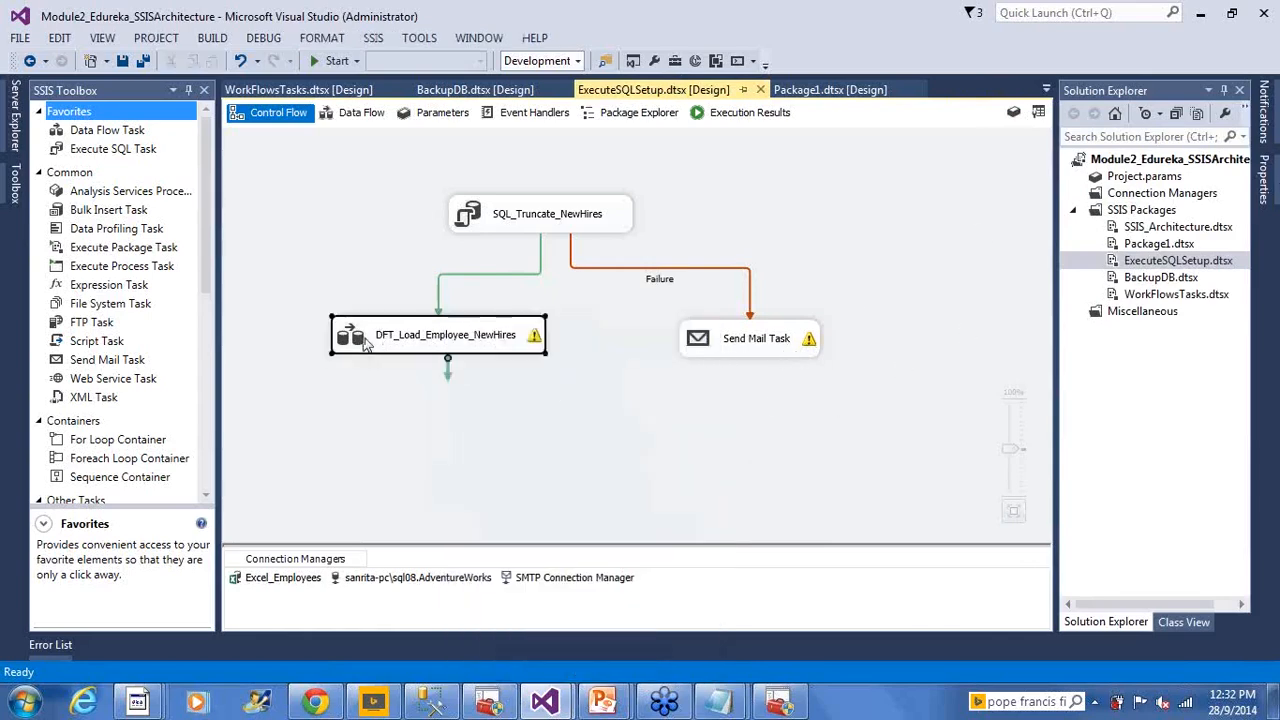
pyautogui.click(470, 665)
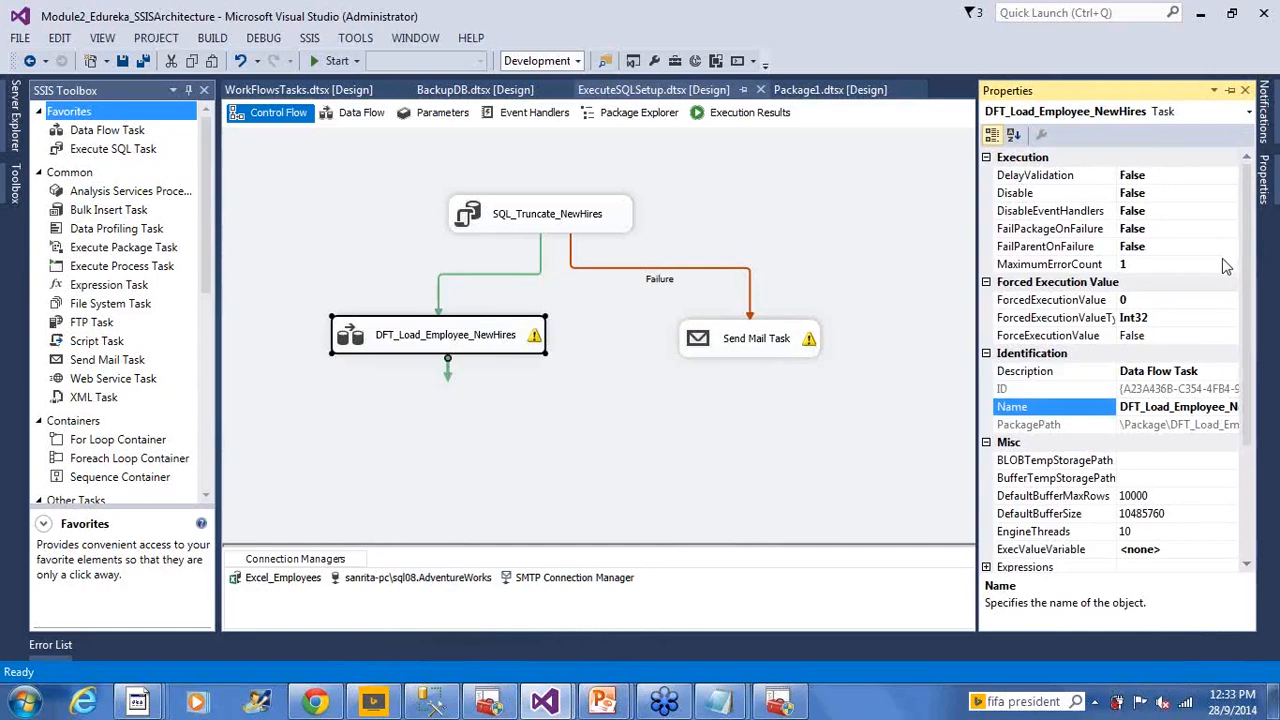
pyautogui.click(1270, 249)
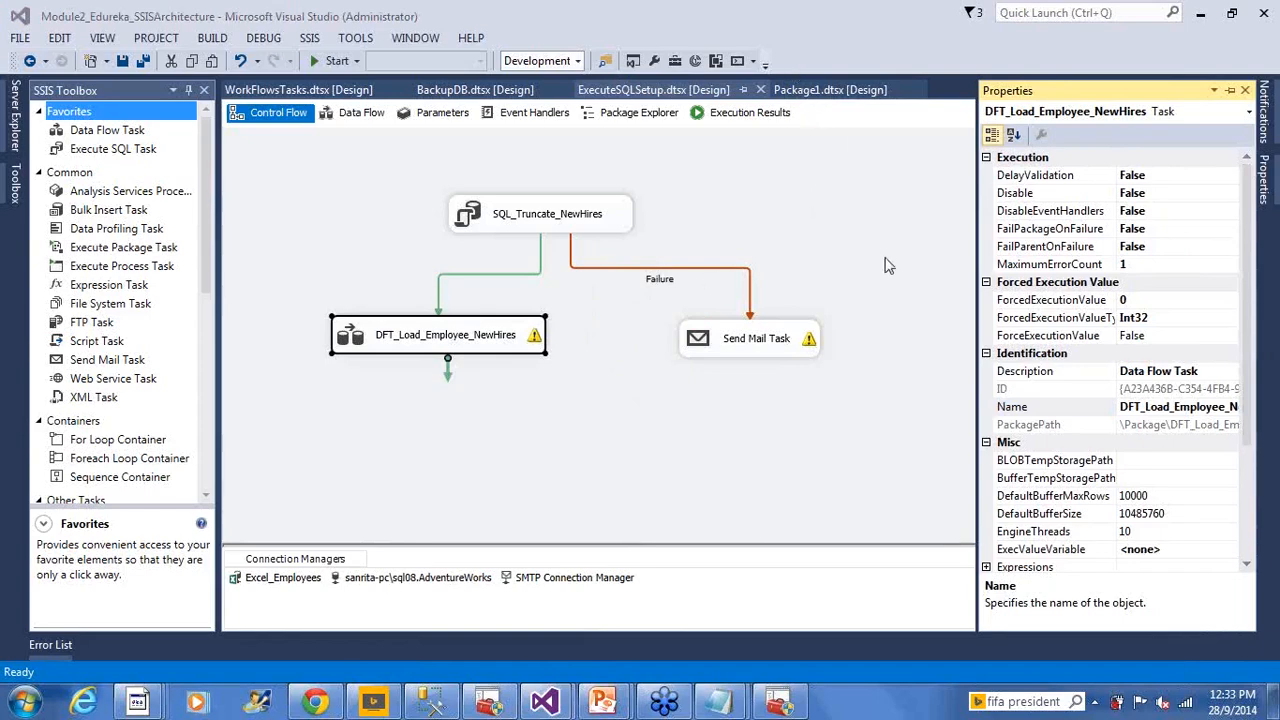
pyautogui.click(837, 215)
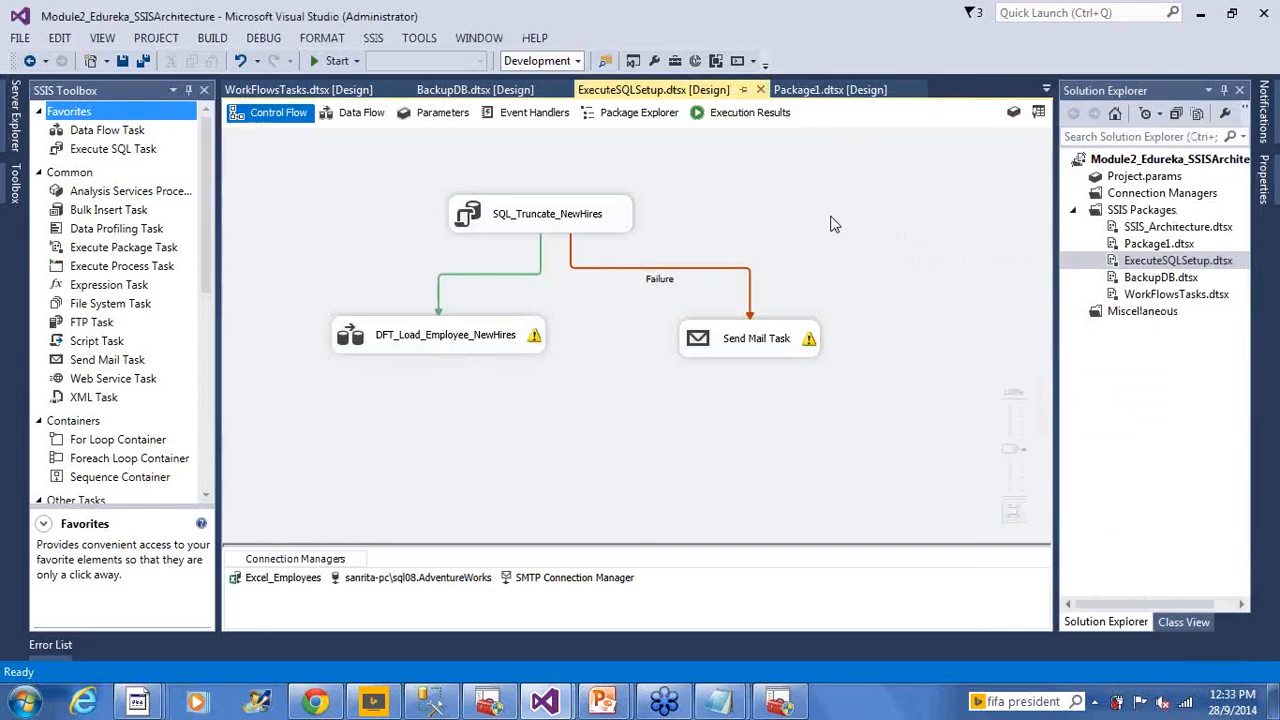
# Open WorkFlowsTasks.dtsx and display its package-level properties
pyautogui.click(1158, 296)
pyautogui.doubleClick(1112, 299)
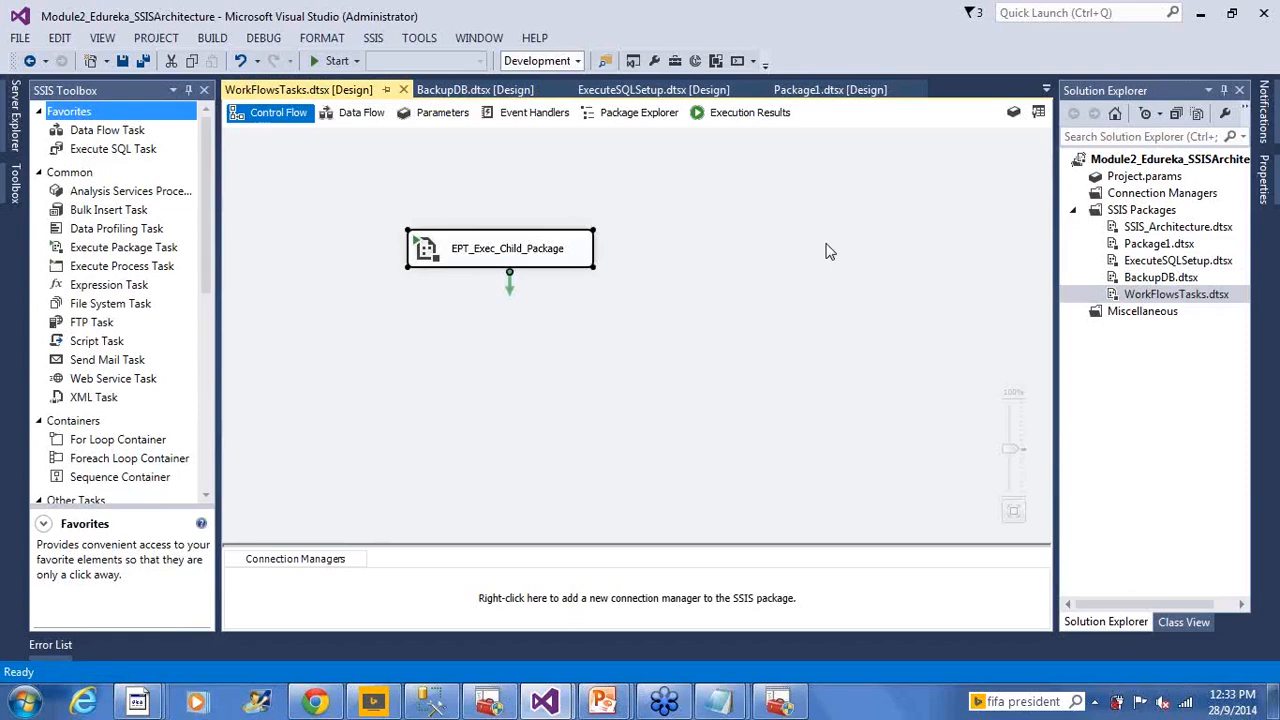
pyautogui.click(733, 226)
pyautogui.rightClick(733, 226)
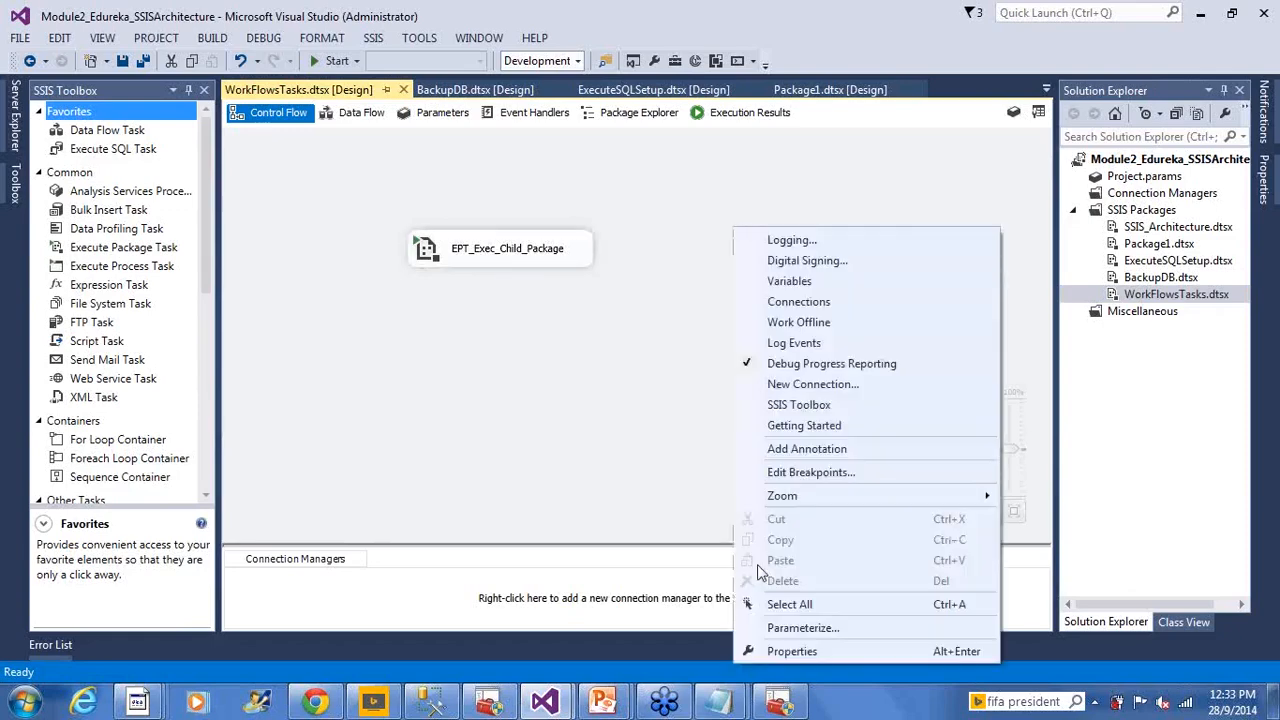
pyautogui.click(774, 650)
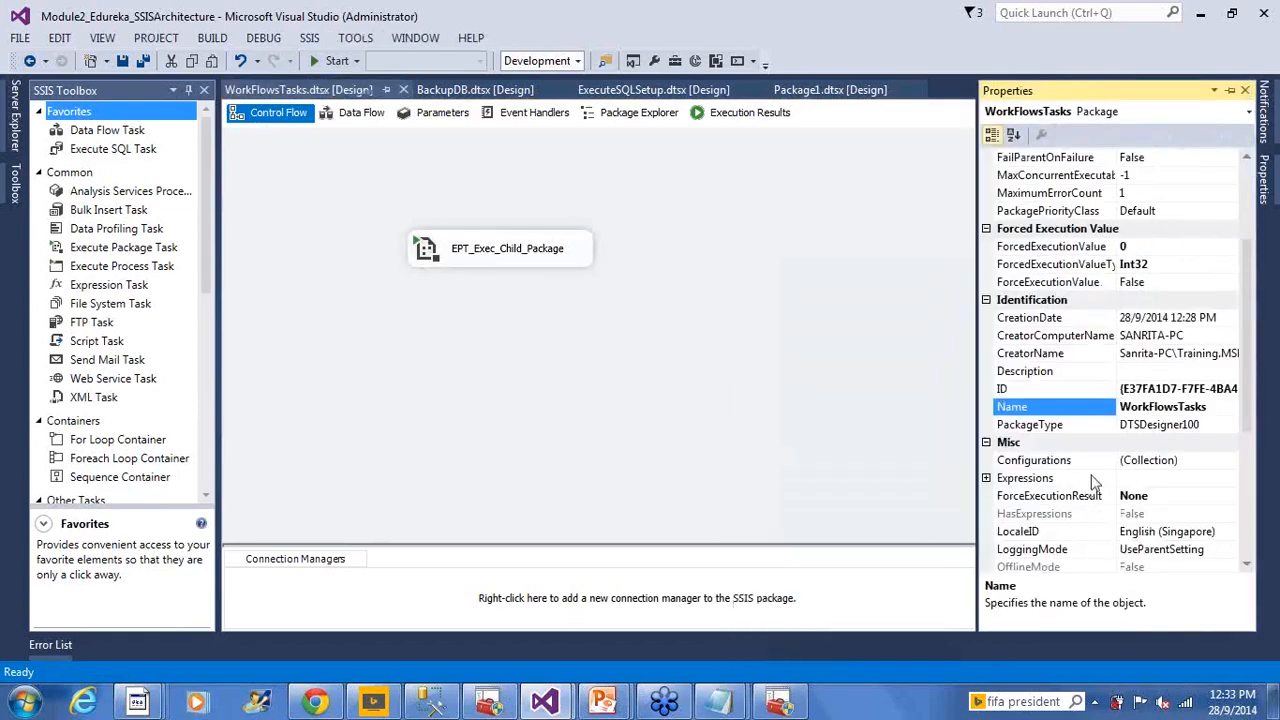
# Enable package configurations and preview the Parent package variable type, cancelling without adding one
pyautogui.click(1150, 462)
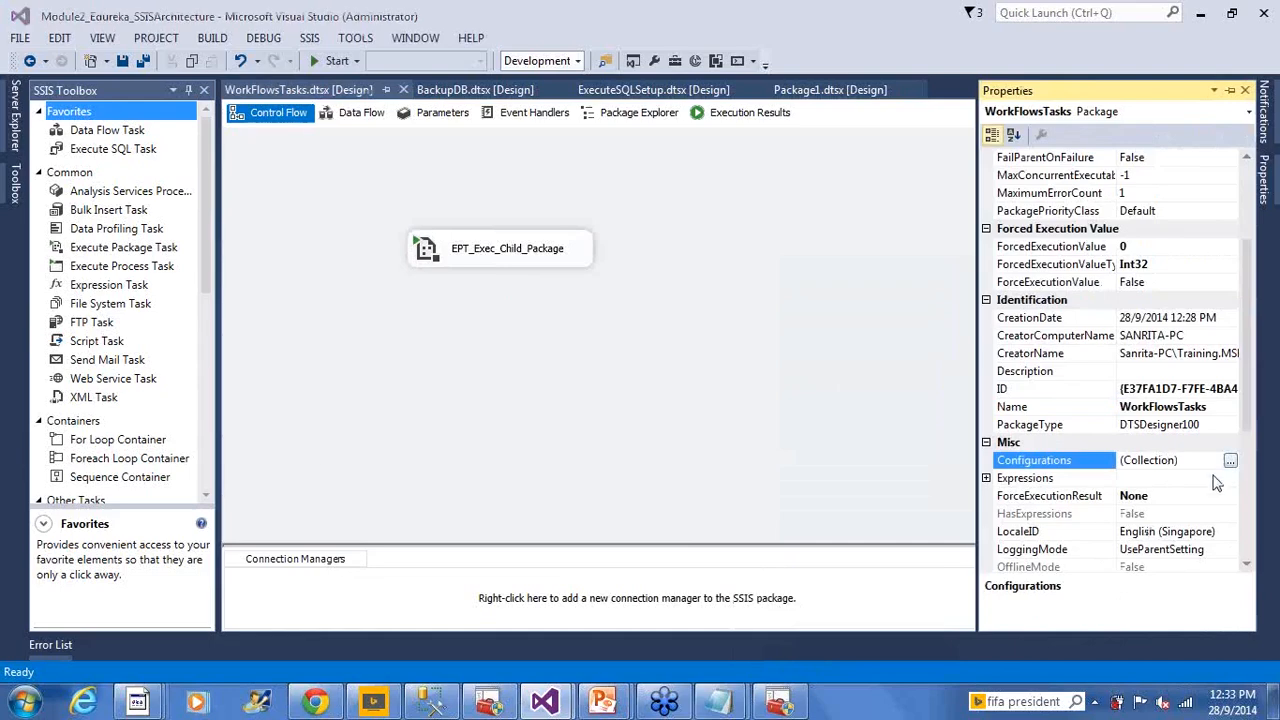
pyautogui.click(1230, 460)
pyautogui.press('space')
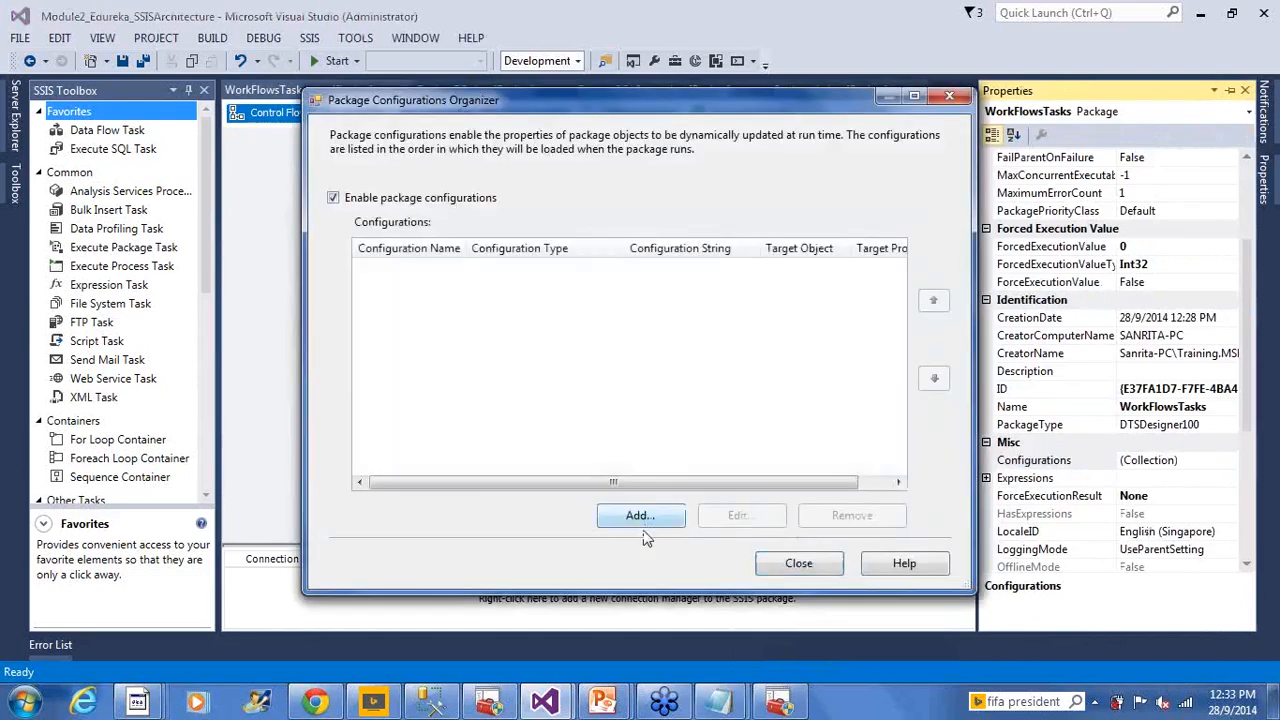
pyautogui.click(640, 516)
pyautogui.click(665, 526)
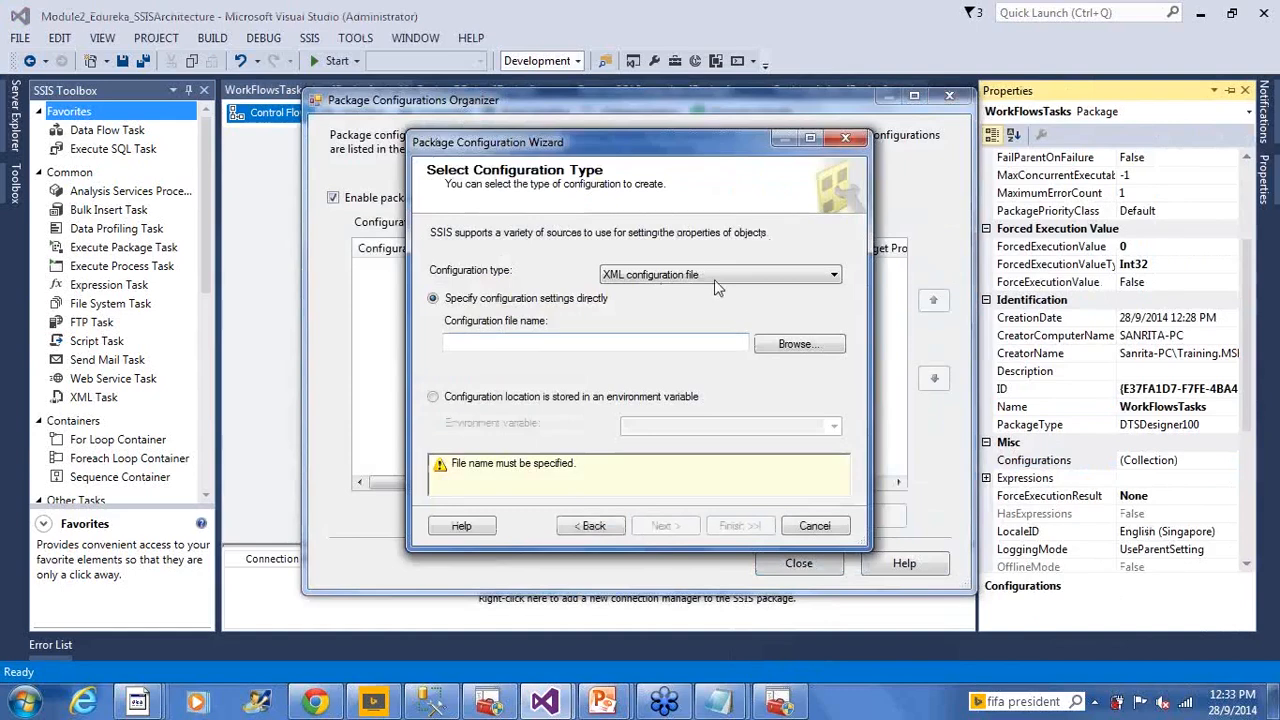
pyautogui.click(718, 276)
pyautogui.click(662, 329)
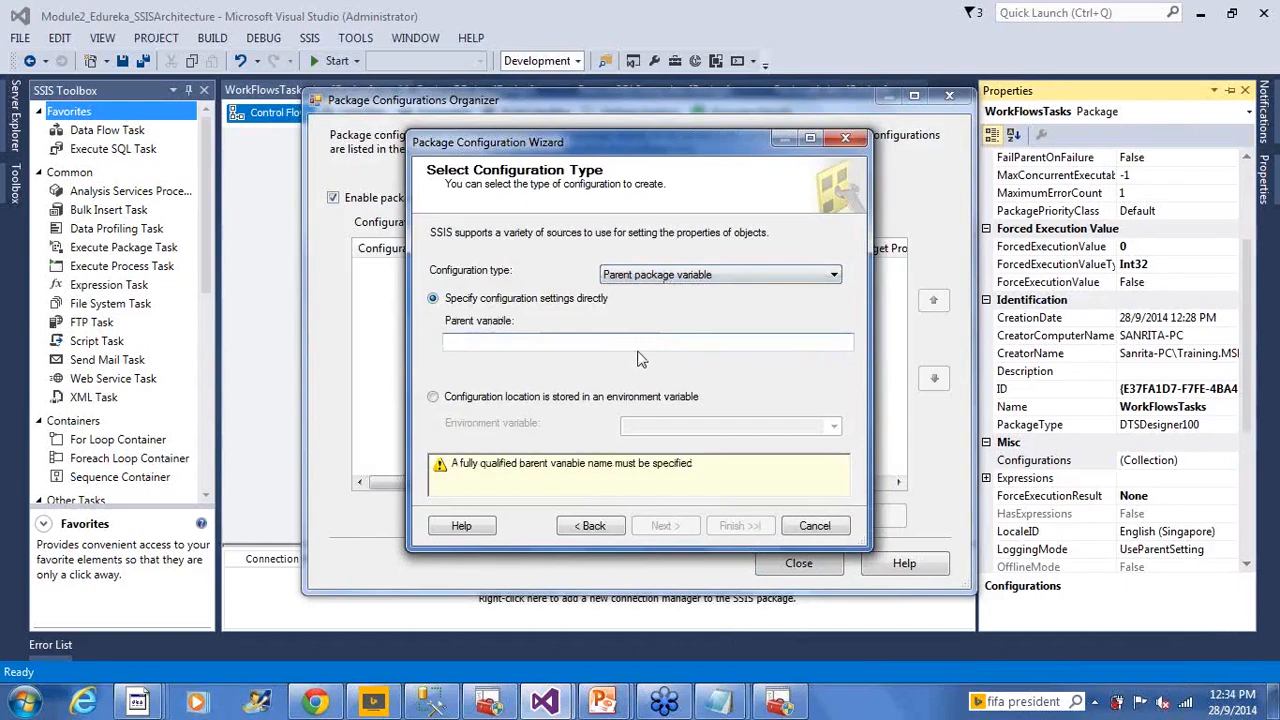
pyautogui.click(816, 526)
pyautogui.click(822, 566)
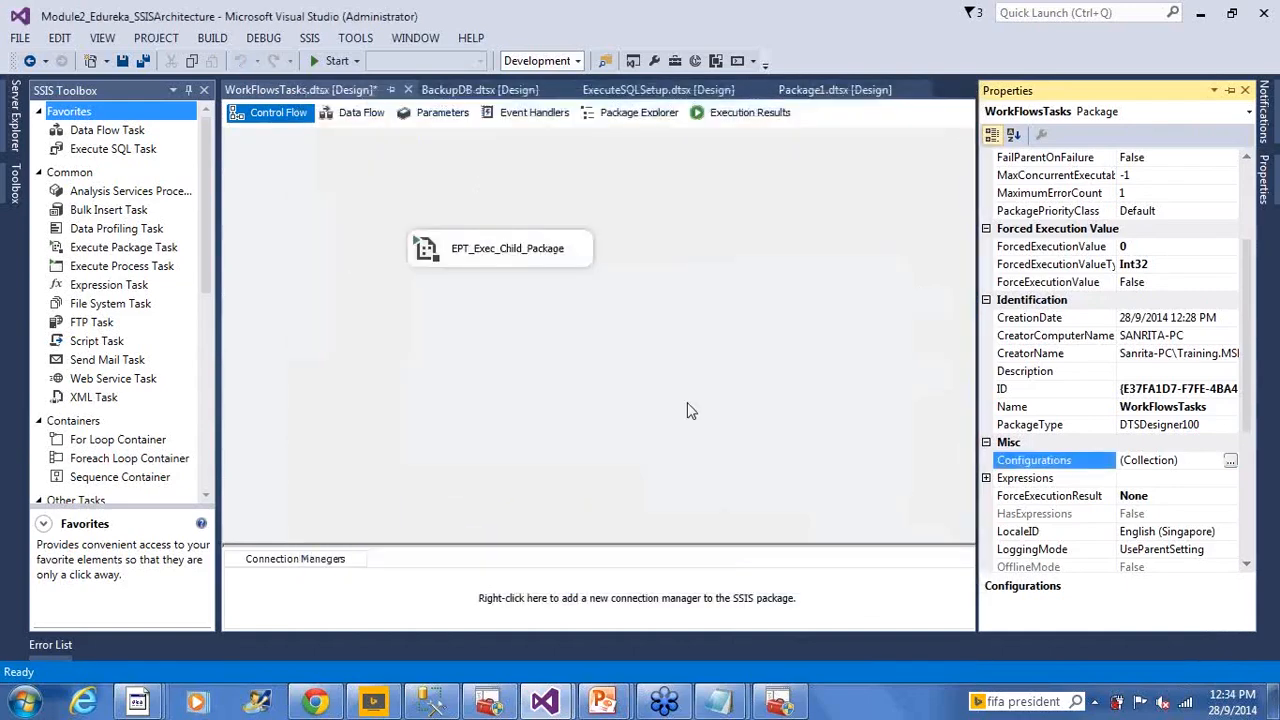